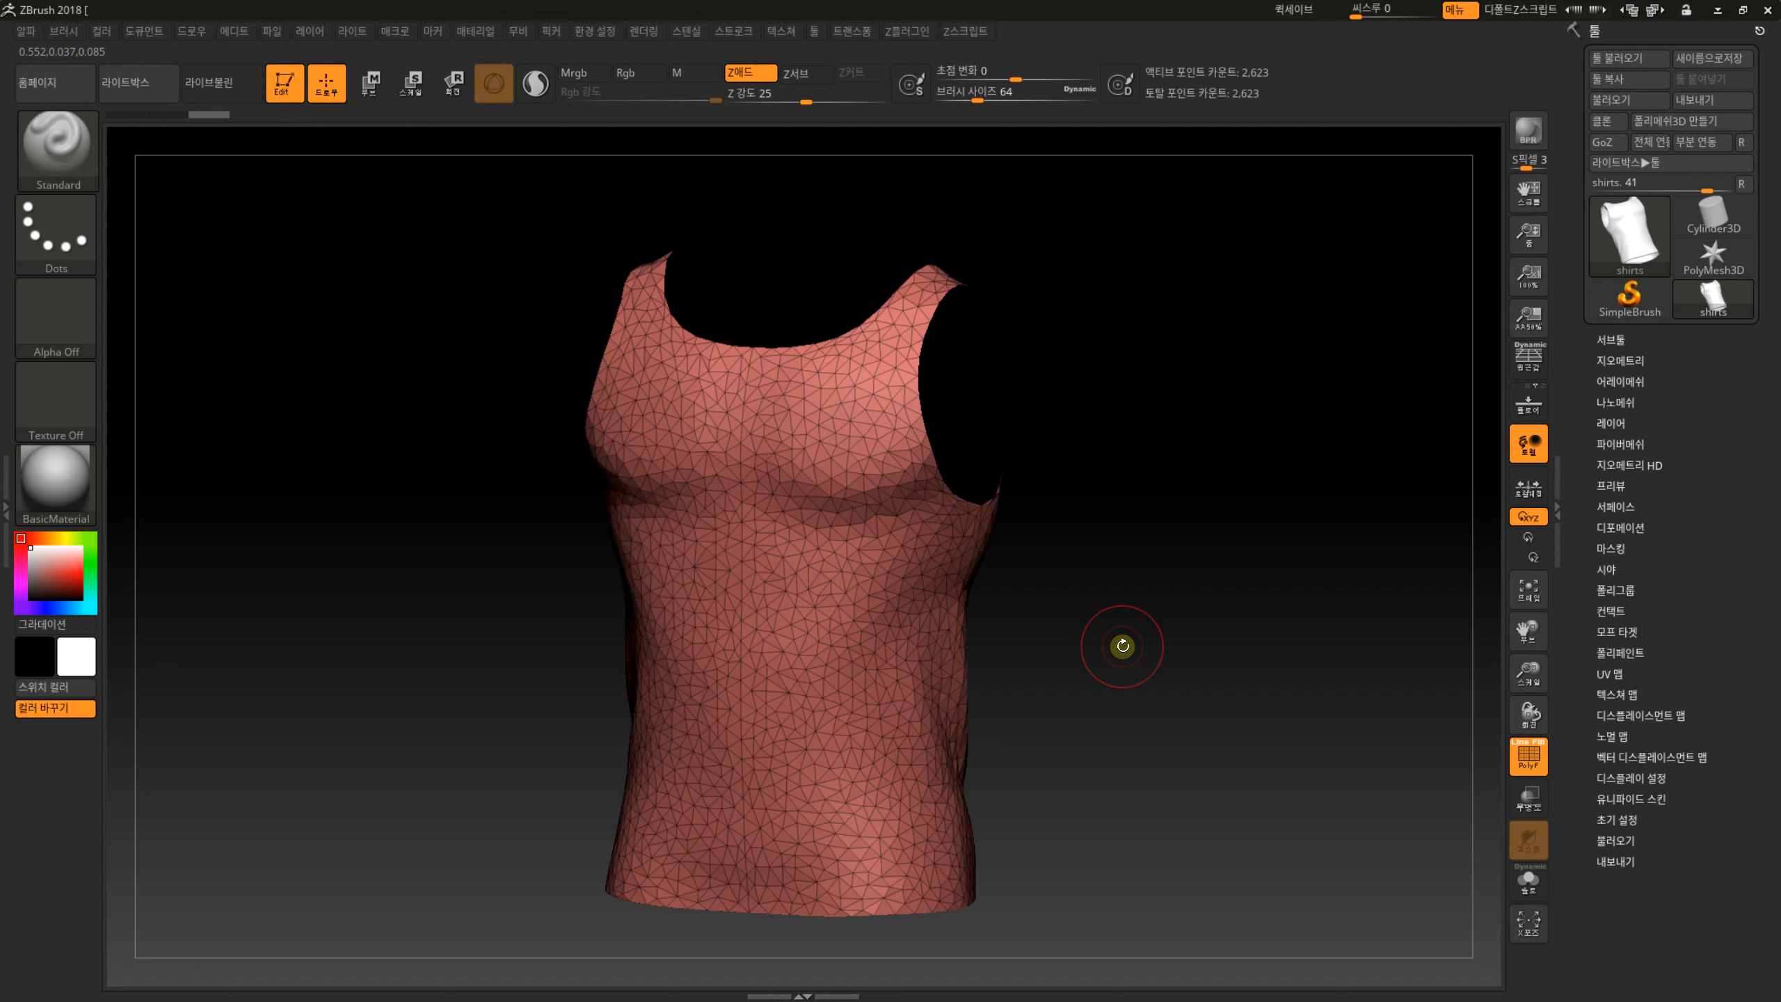
Try subdividing the shirt mesh and inspect its front and side with the polyframe display toggled.
drag(1088, 652, 1083, 692)
drag(1301, 634, 1161, 715)
click(1629, 361)
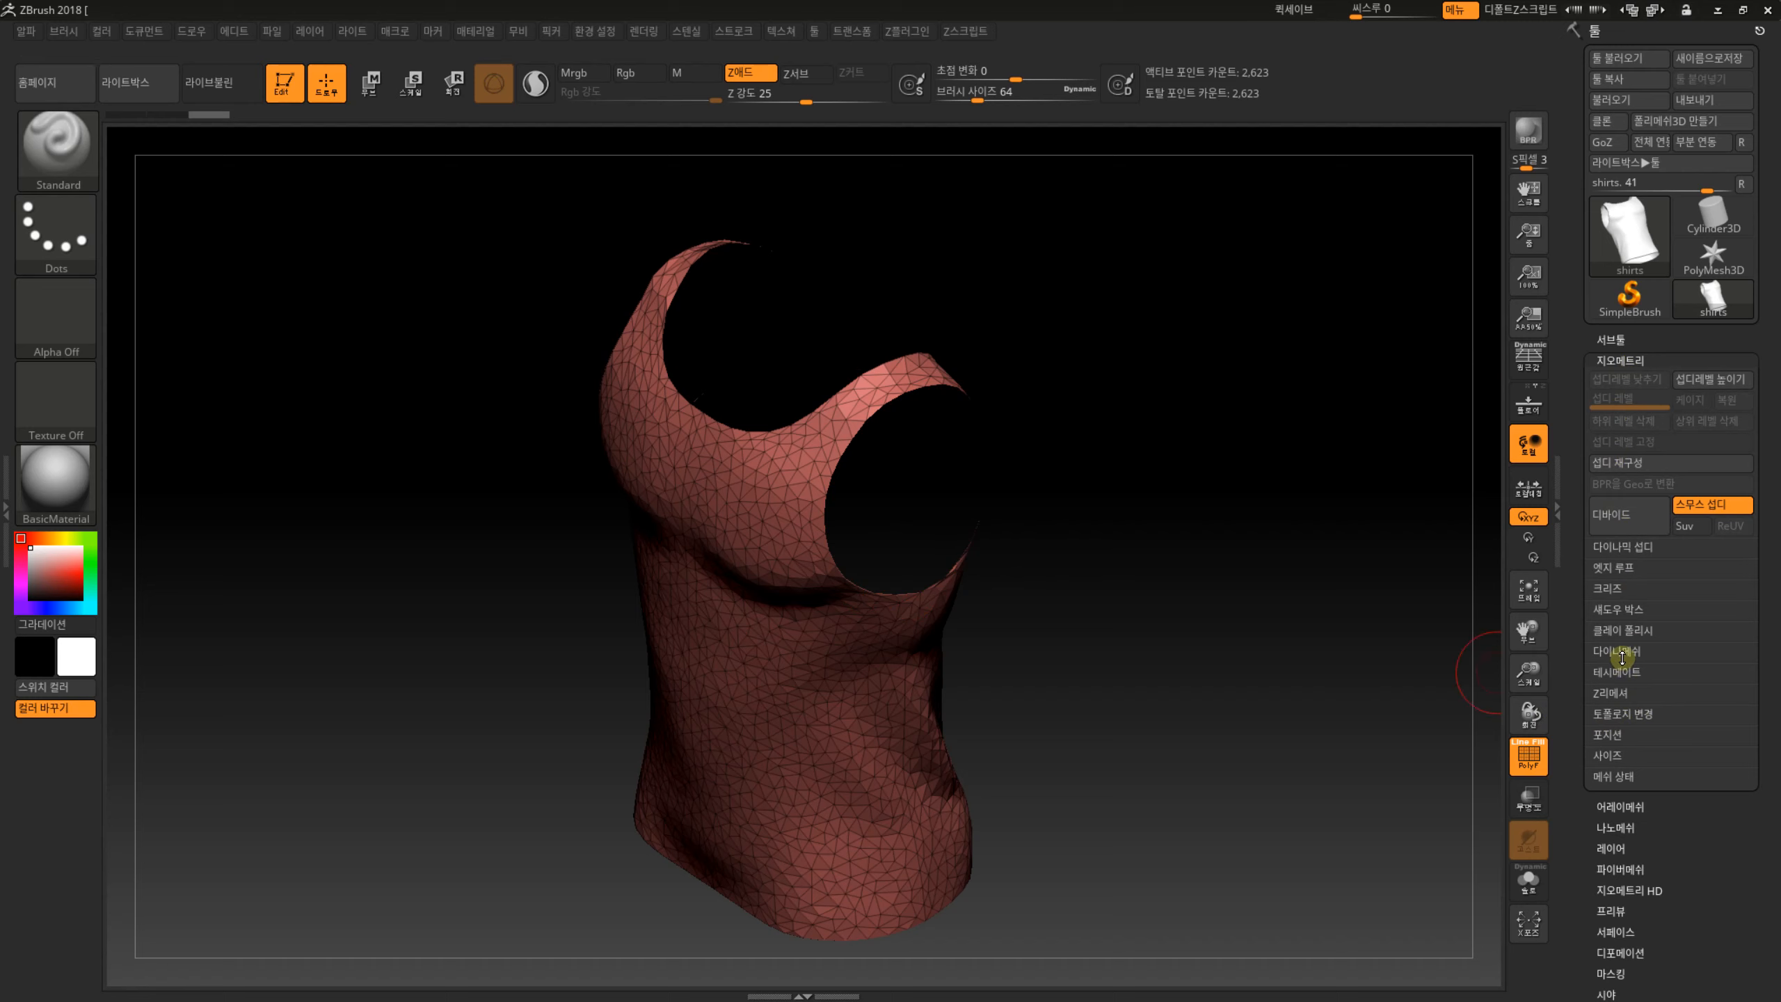
drag(1196, 651, 1260, 596)
key(ctrl)
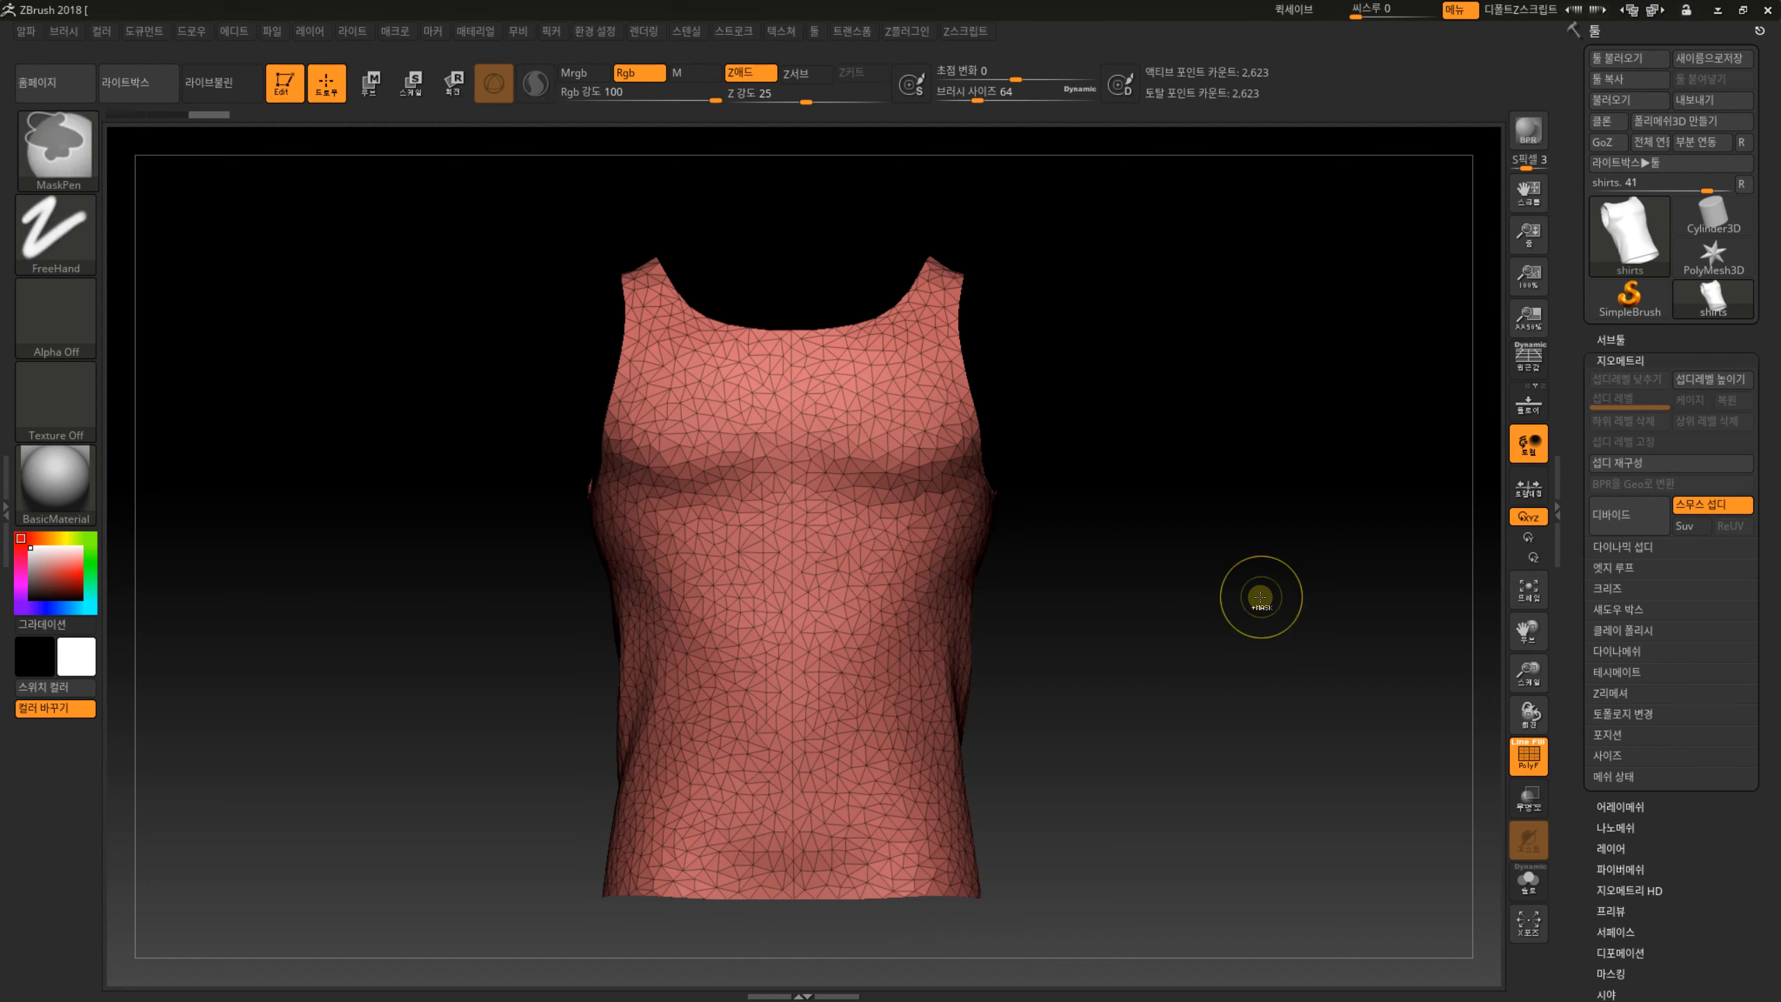
key(ctrl+d)
mouse_move(1260, 596)
mouse_down()
mouse_move(1217, 641)
mouse_move(1374, 679)
mouse_move(1272, 796)
mouse_move(1284, 720)
mouse_move(1226, 677)
mouse_move(1109, 743)
mouse_move(1260, 517)
mouse_move(1270, 617)
mouse_move(1240, 665)
mouse_move(1260, 629)
mouse_move(1221, 624)
mouse_move(1266, 606)
mouse_move(1141, 565)
mouse_up()
key(shift+f)
key(ctrl)
key(shift+d)
key(shift+f)
drag(1154, 628, 997, 589)
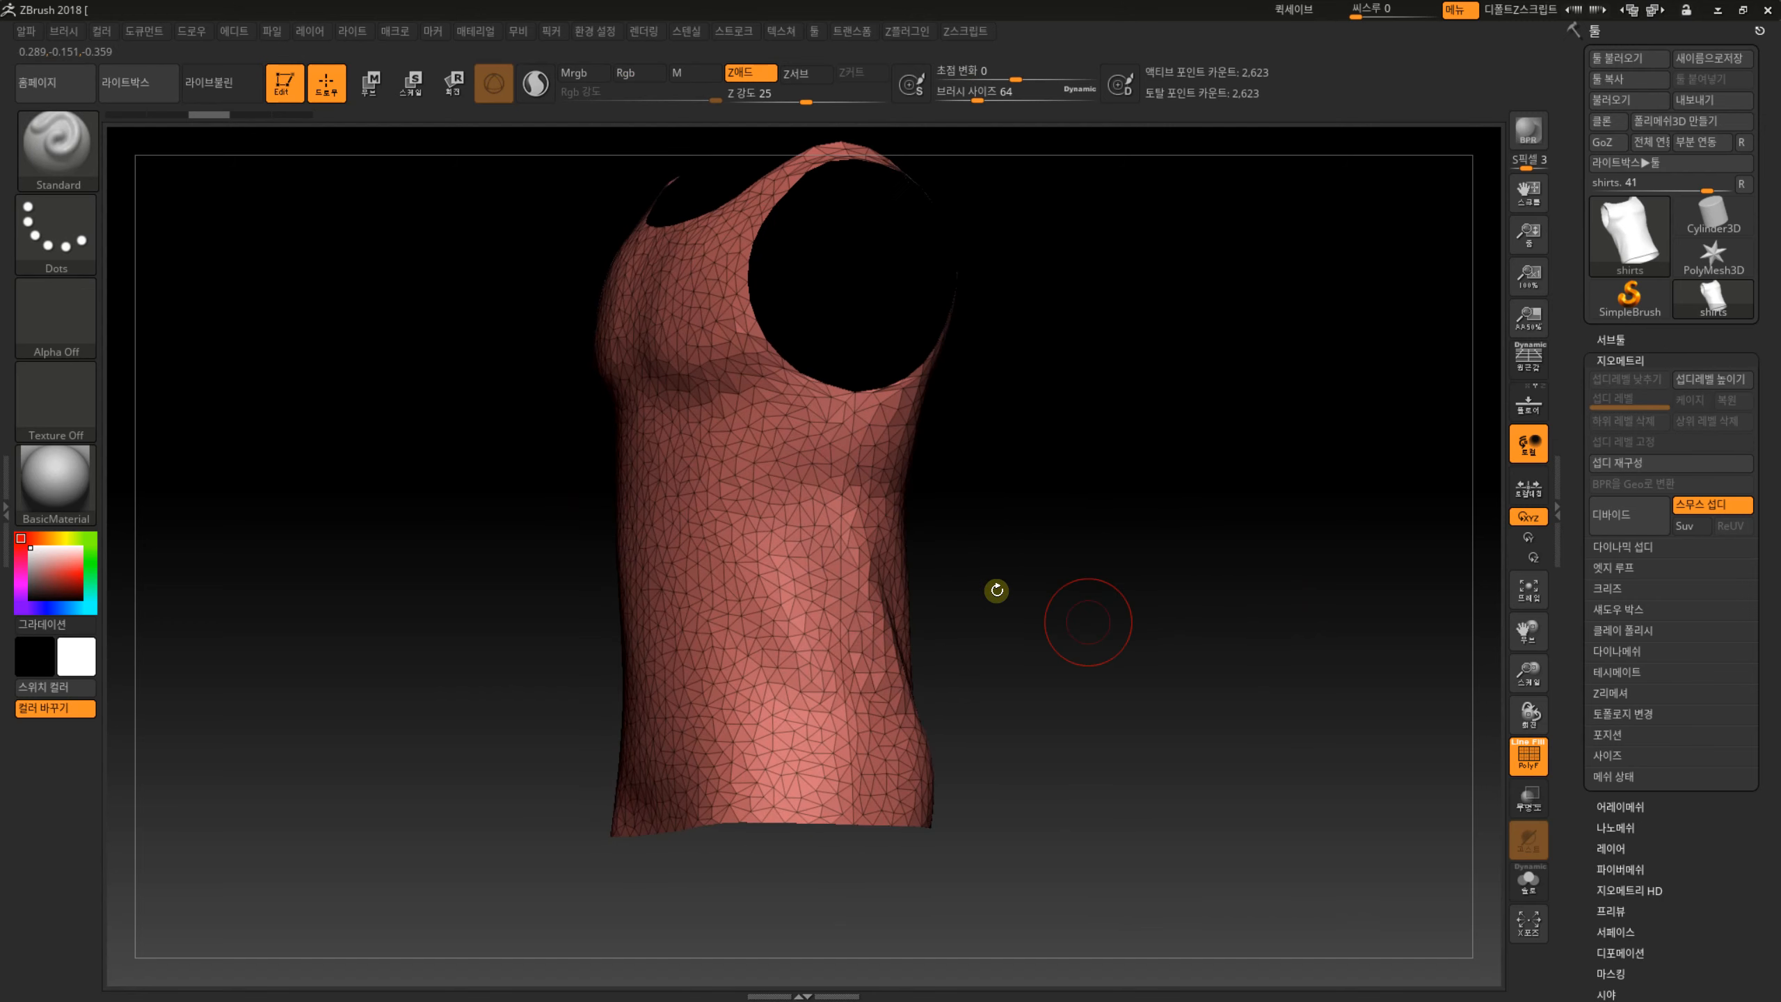
drag(1246, 563, 1281, 646)
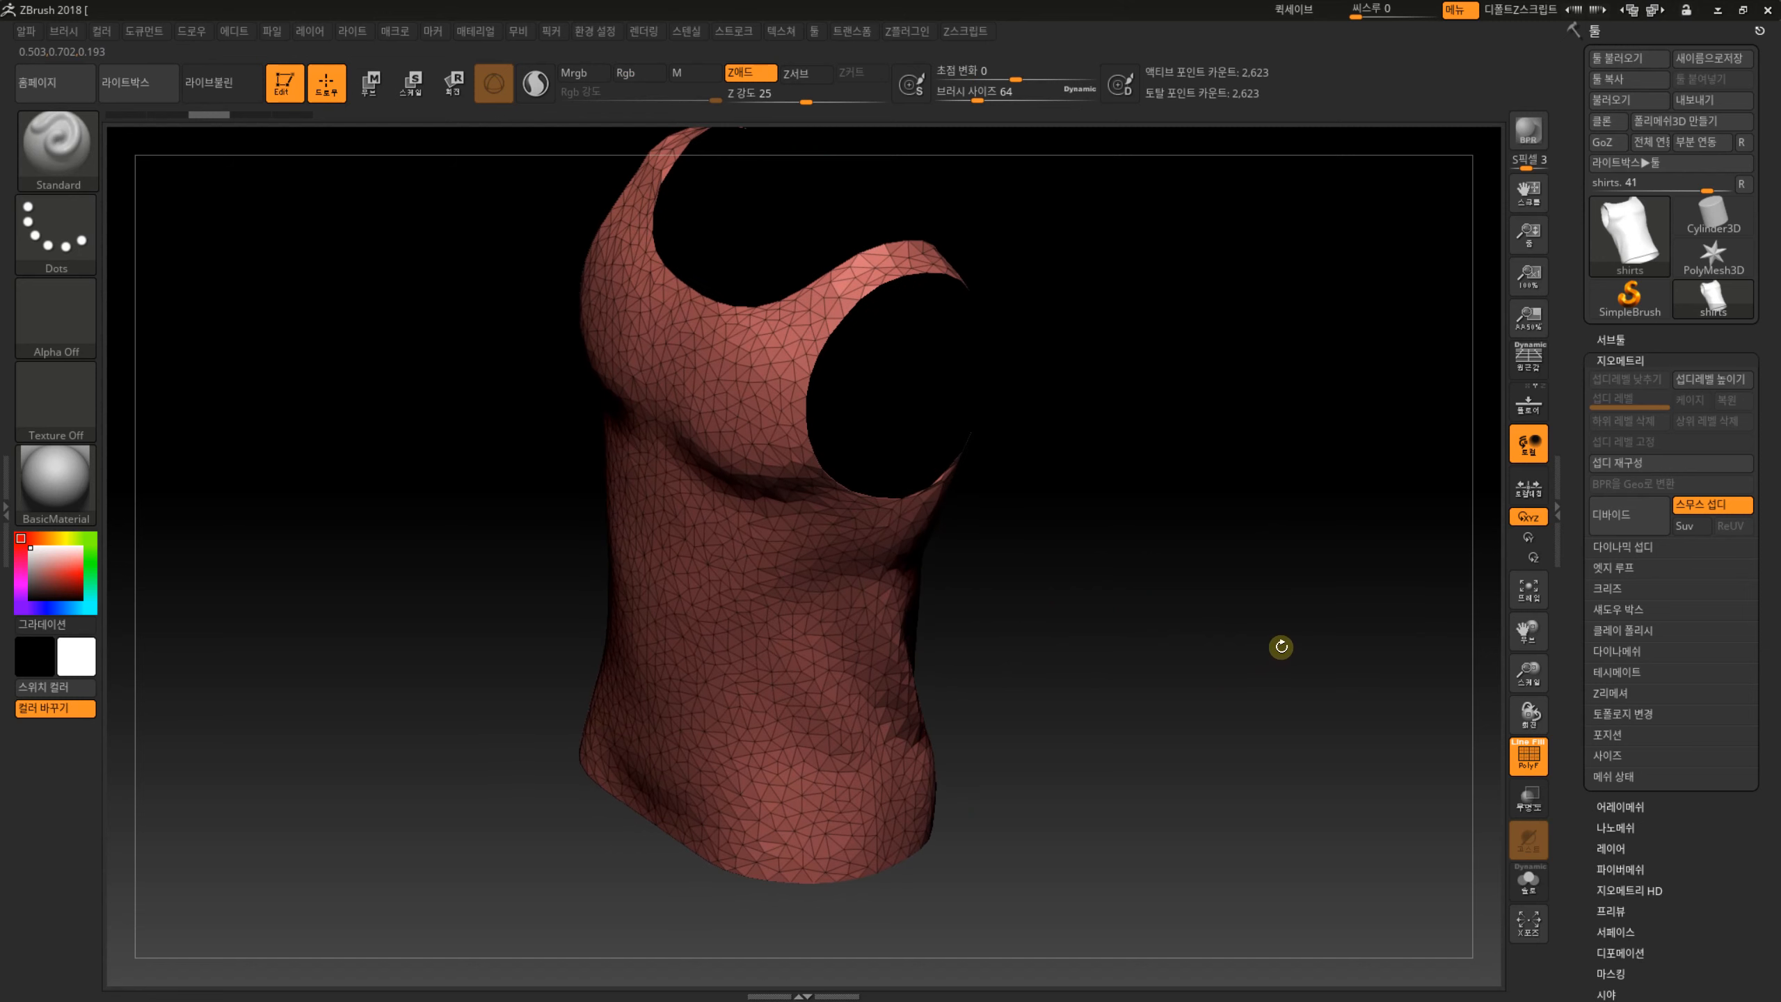
Assign a separate polygroup to each unconnected panel of the shirt with Auto Groups.
scroll(1580, 719, down, 5)
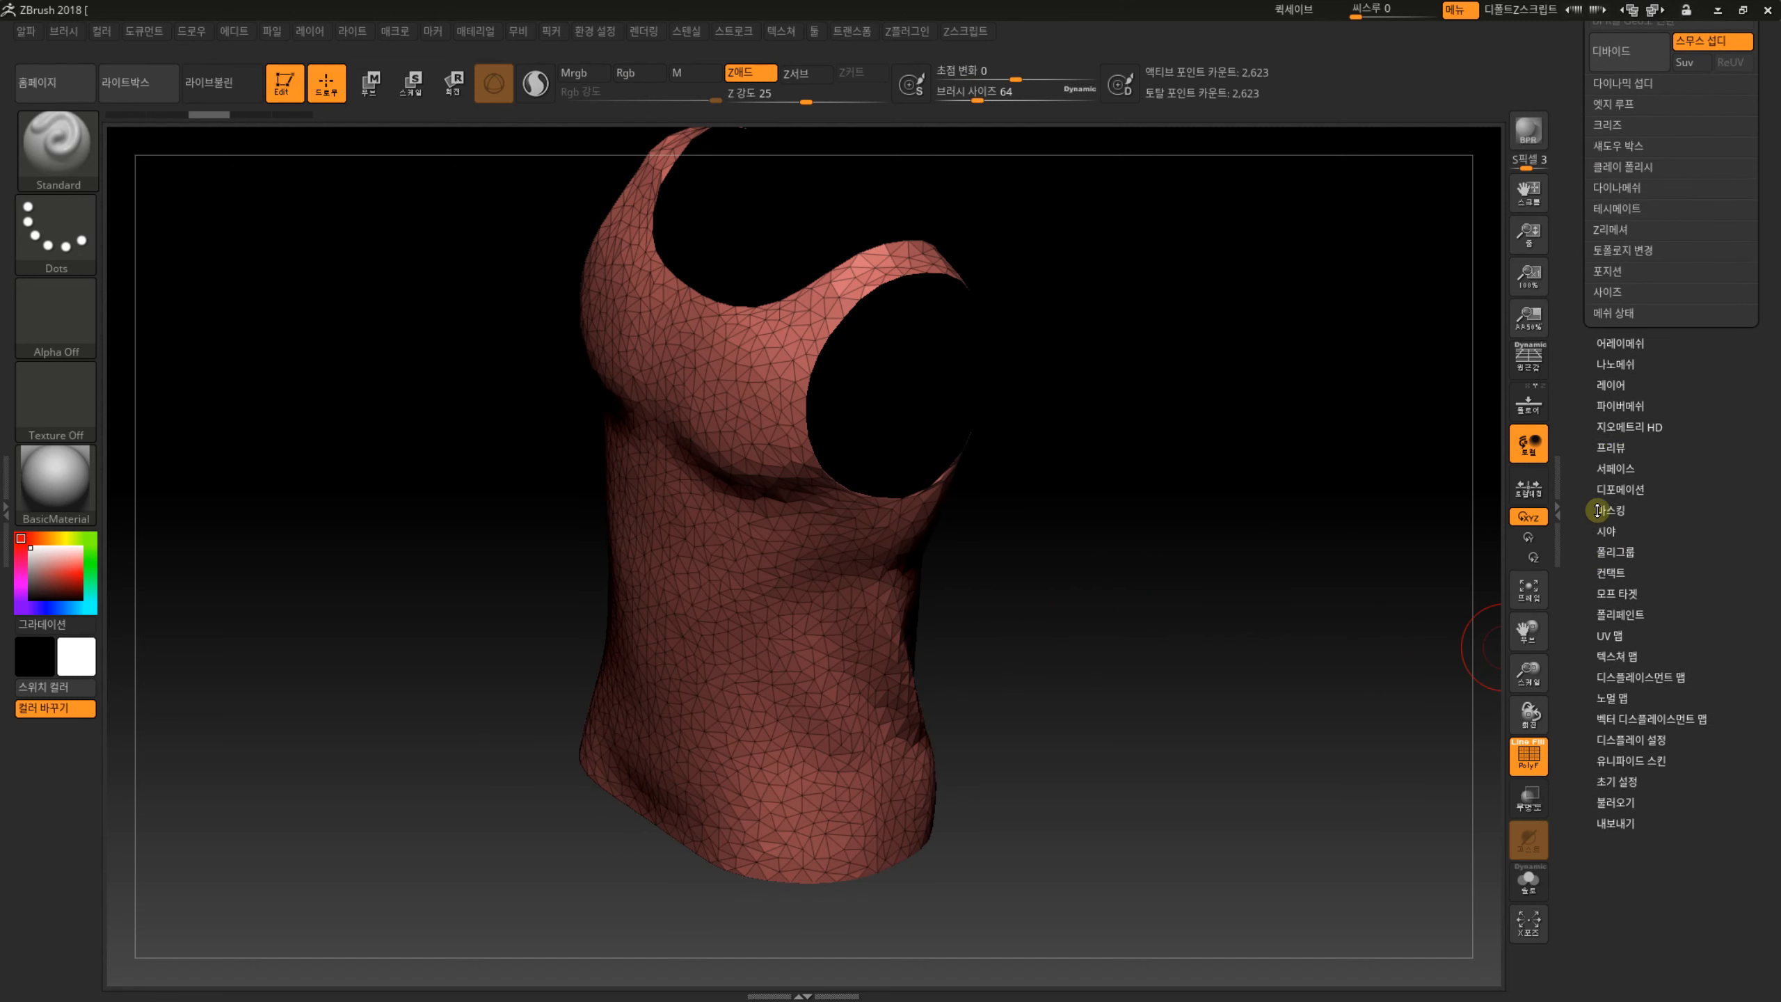
click(1605, 554)
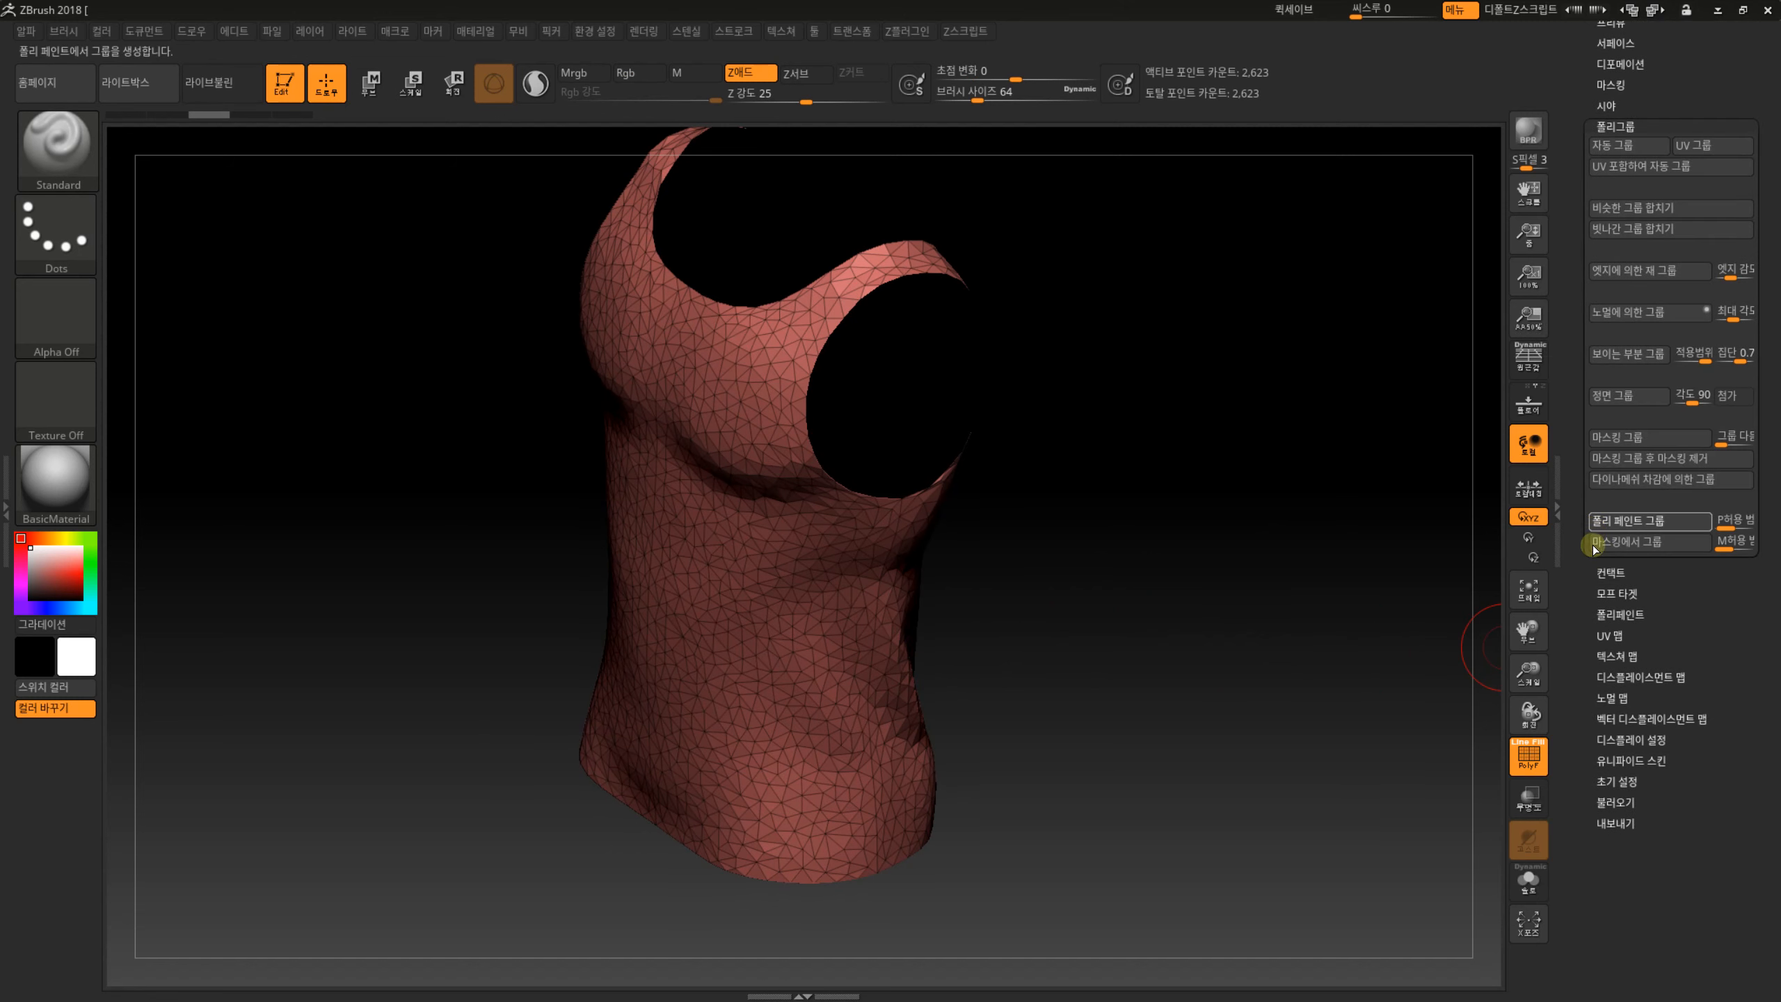
scroll(1579, 637, up, 5)
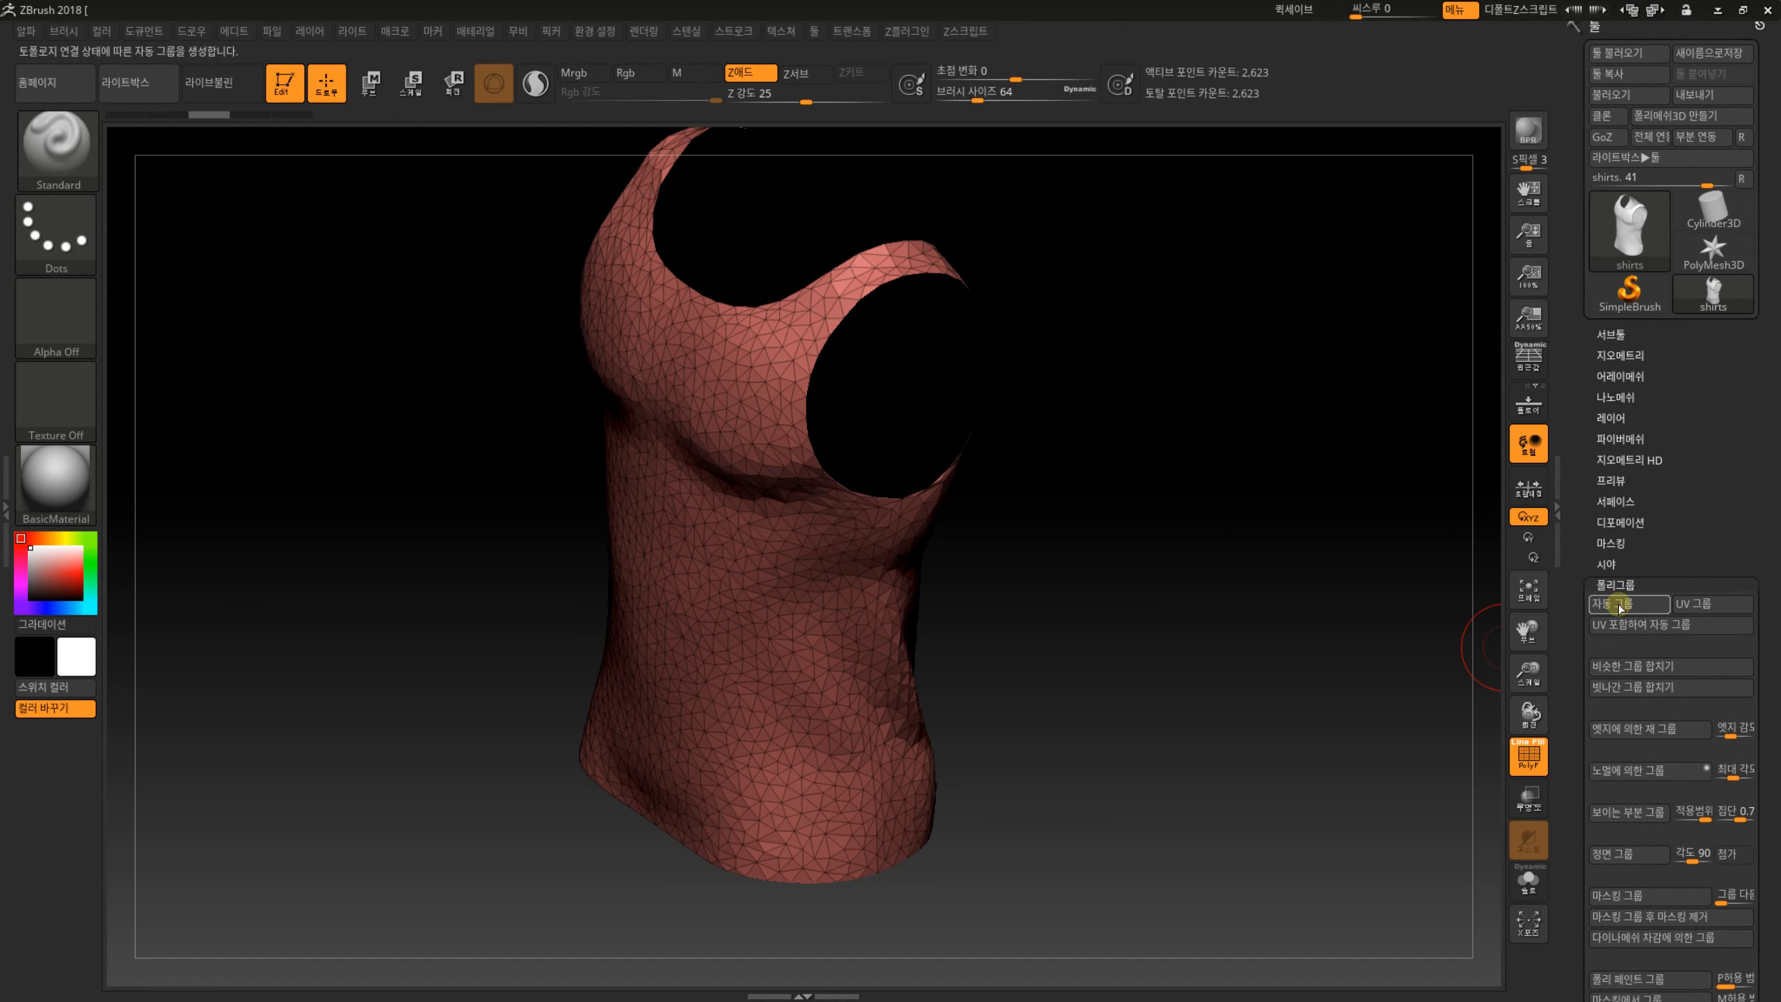
click(1621, 606)
drag(1252, 676, 974, 592)
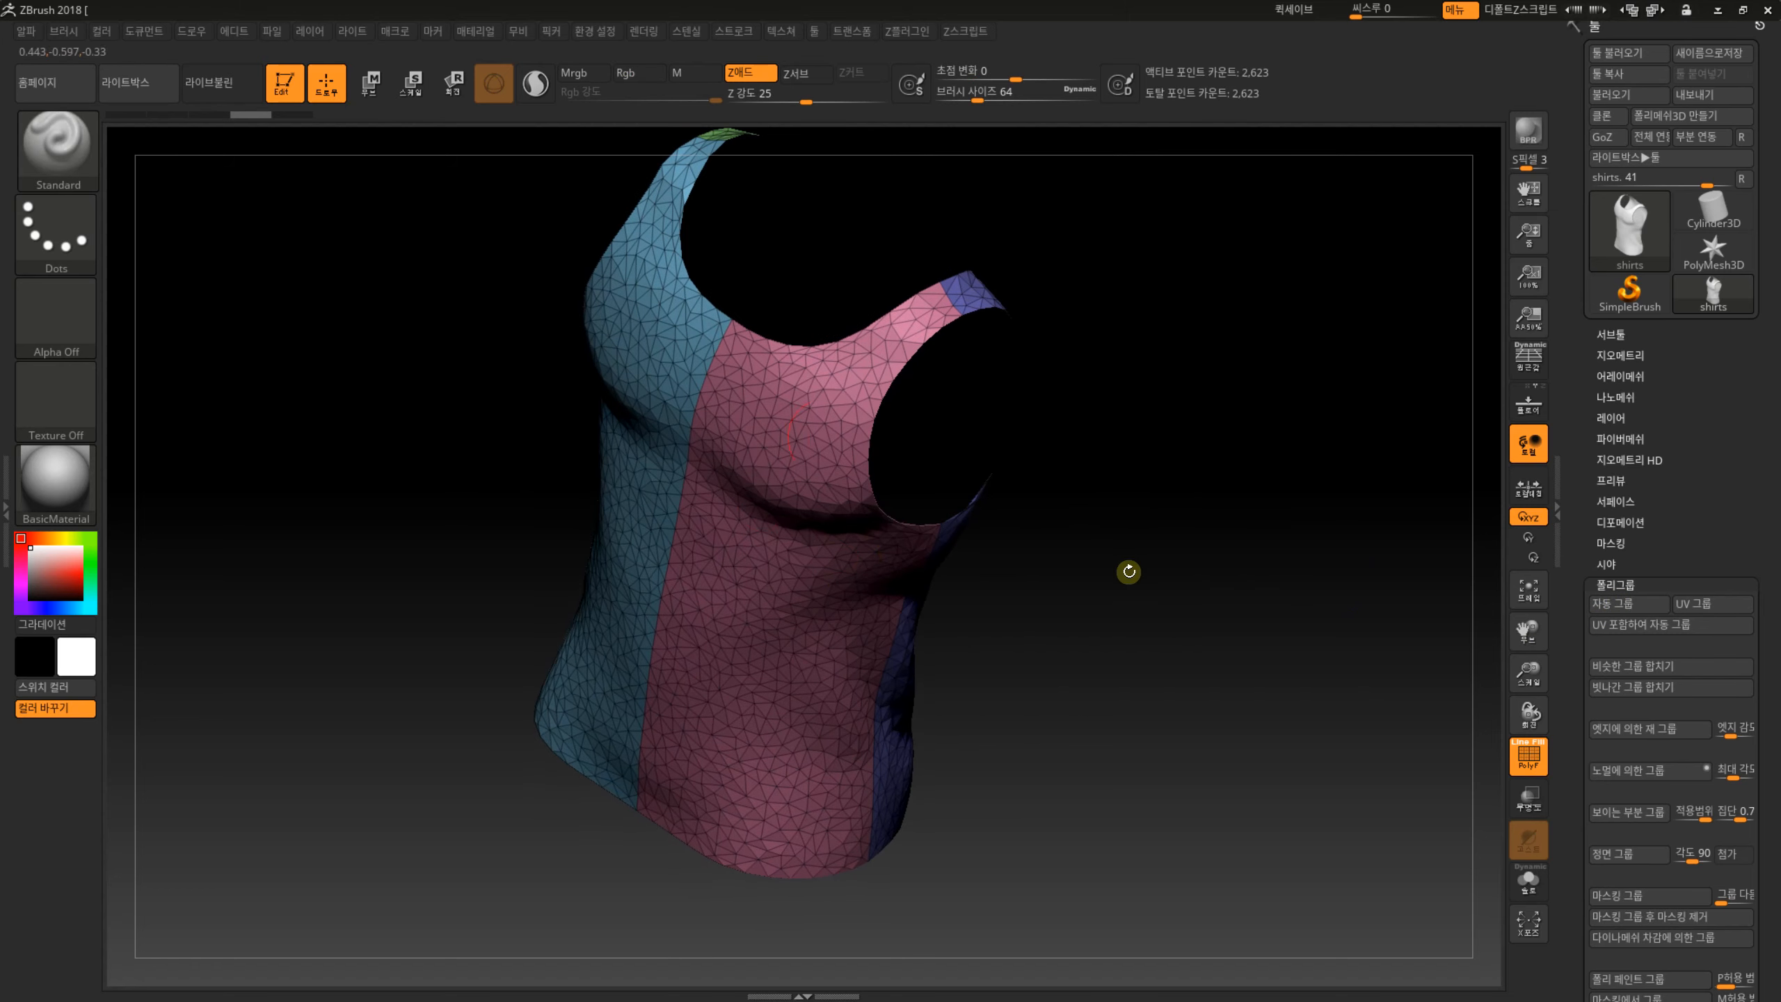
Hide the two front panels of the shirt, leaving only the two back panels visible.
mouse_move(1129, 571)
mouse_down()
mouse_move(978, 482)
mouse_move(1066, 604)
mouse_move(1038, 589)
mouse_move(1115, 590)
mouse_move(1058, 470)
mouse_move(1062, 521)
mouse_move(1185, 565)
mouse_move(1089, 624)
mouse_move(1340, 640)
mouse_move(856, 530)
mouse_up()
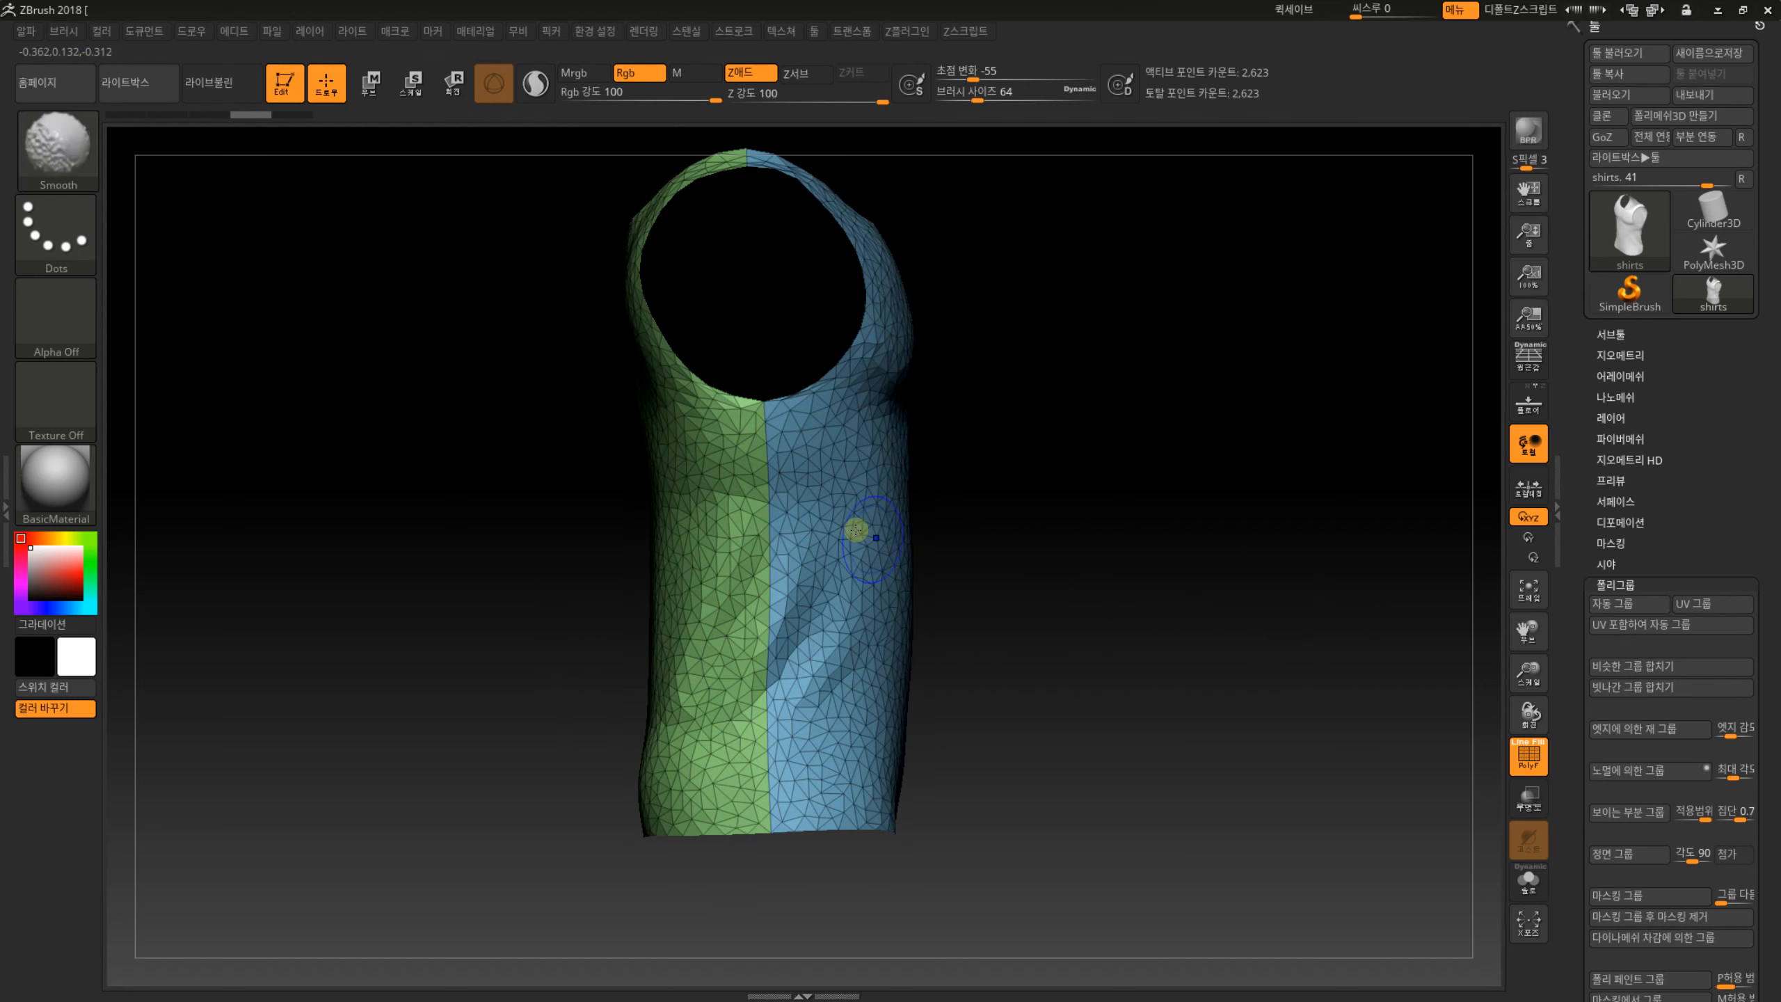
ctrl+shift+click(857, 528)
mouse_move(1103, 573)
mouse_down()
mouse_move(1058, 581)
mouse_move(1105, 575)
mouse_up()
ctrl+shift+click(1363, 580)
ctrl+shift+click(976, 573)
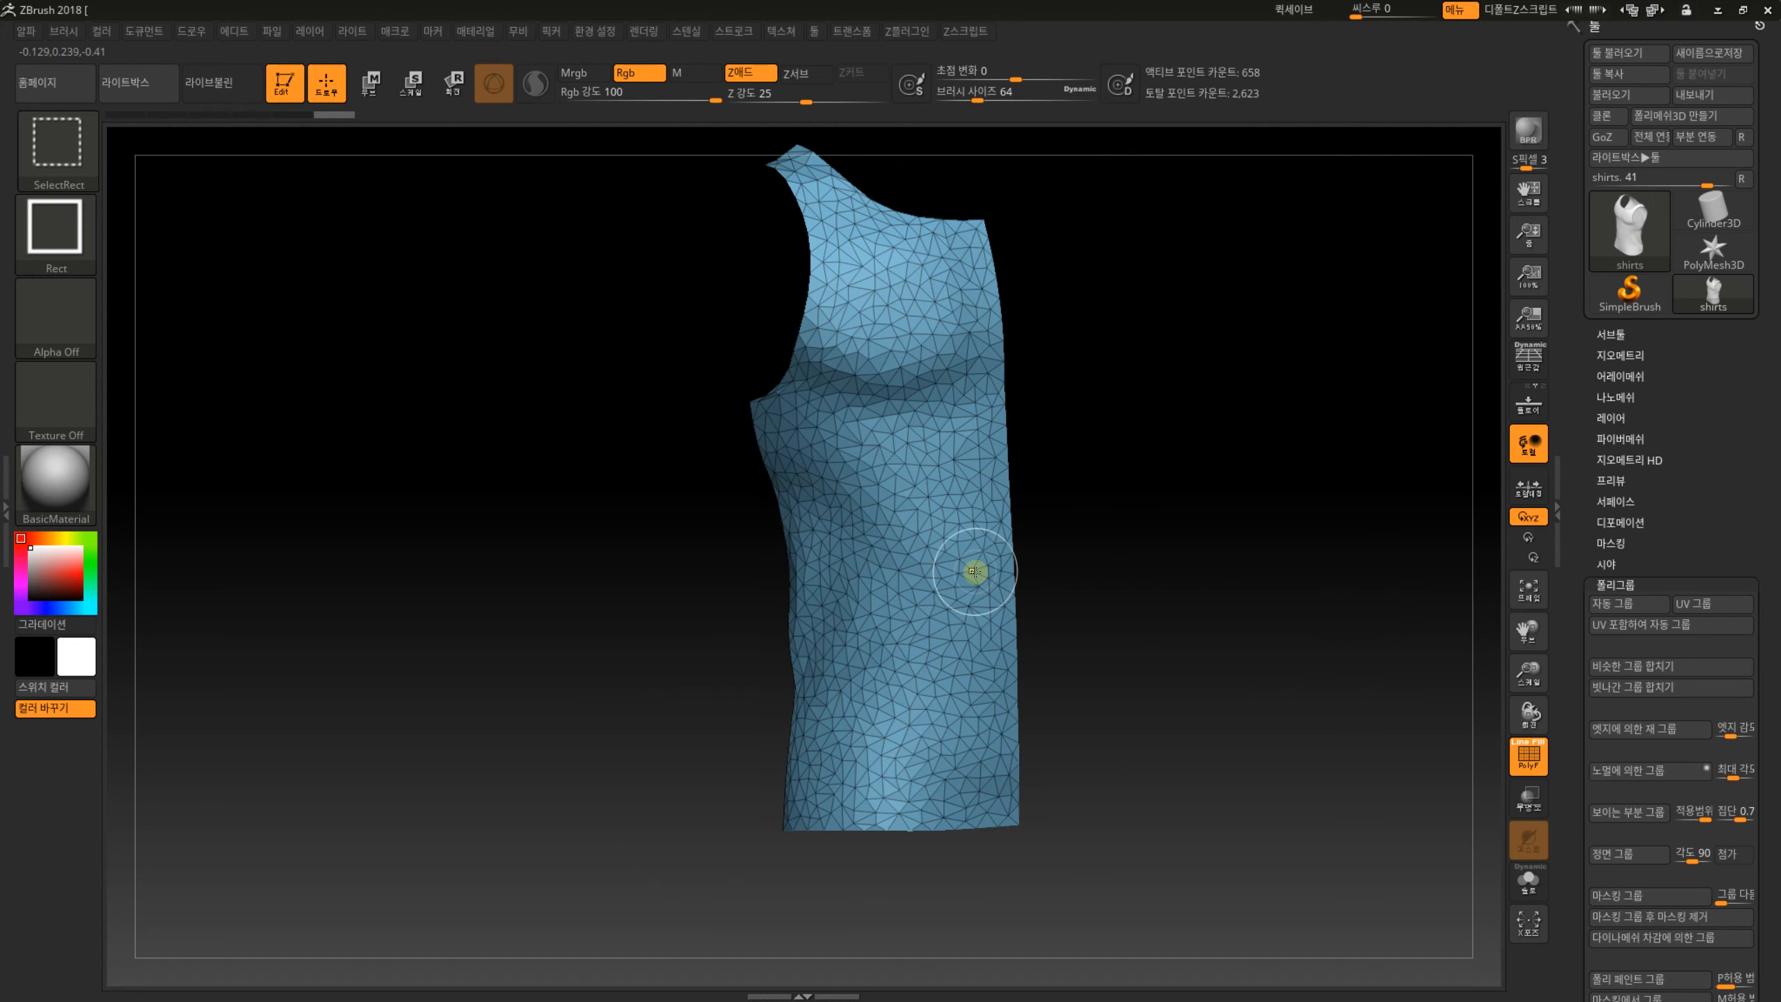
ctrl+shift+click(926, 580)
ctrl+shift+click(1164, 592)
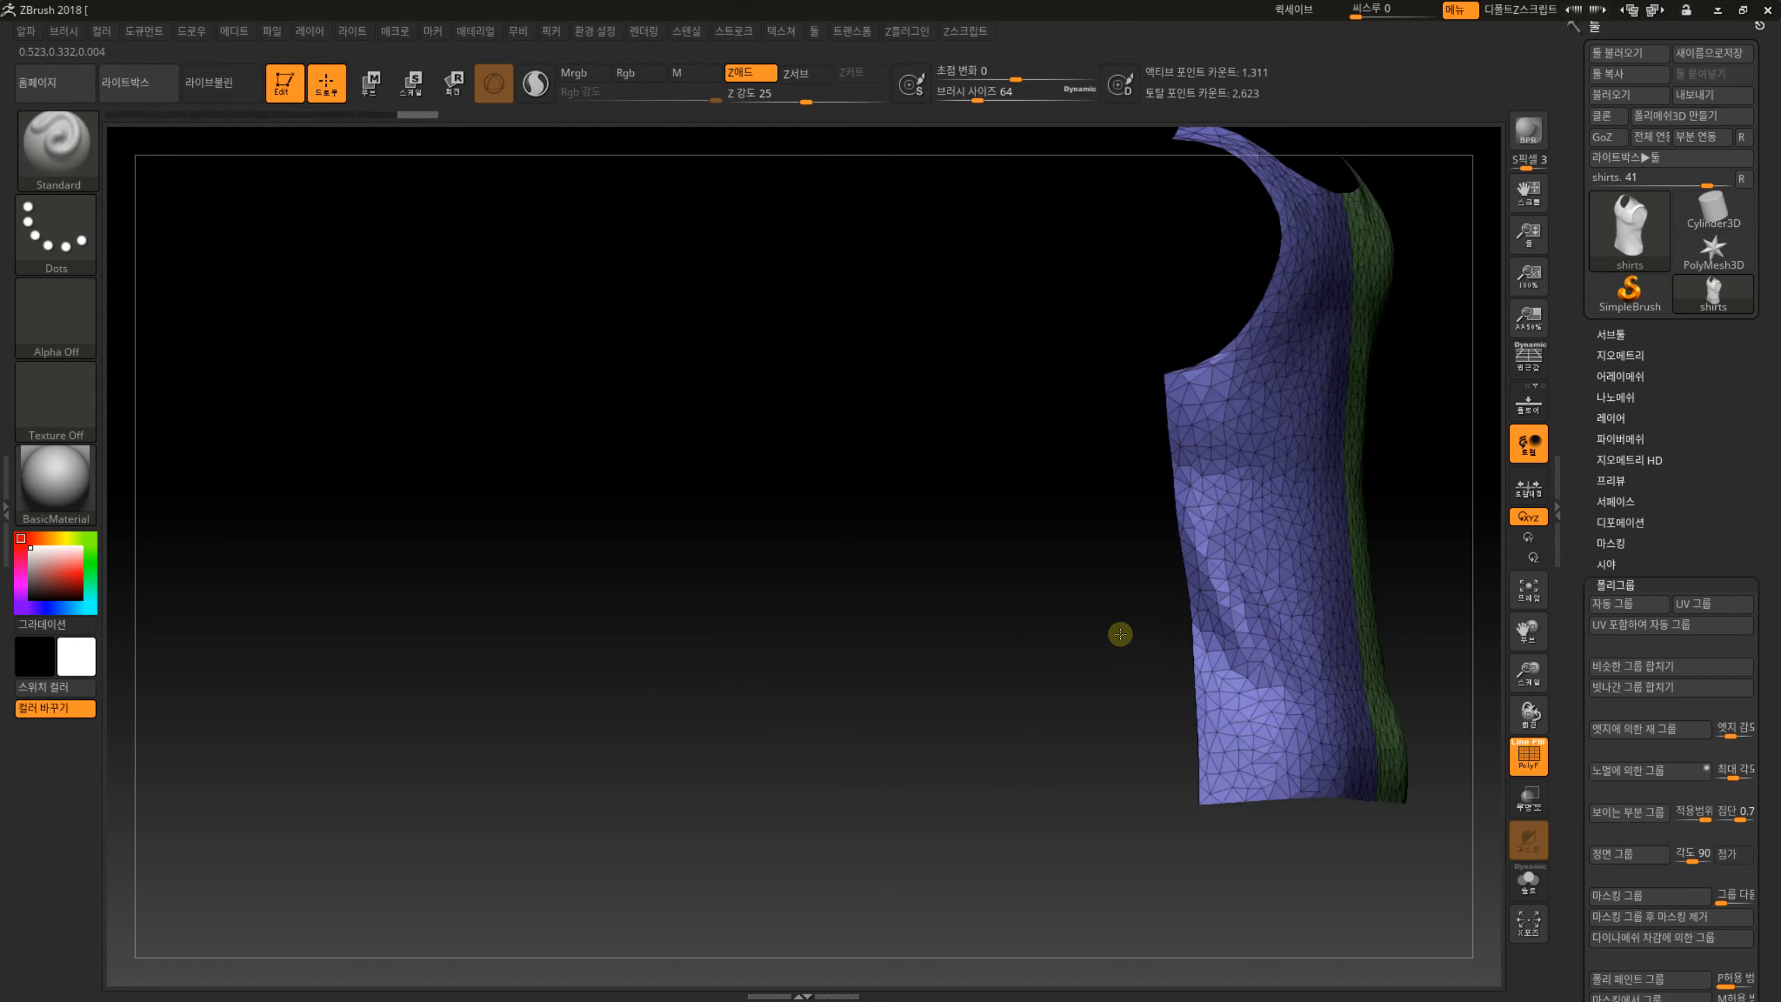
drag(1120, 634, 576, 649)
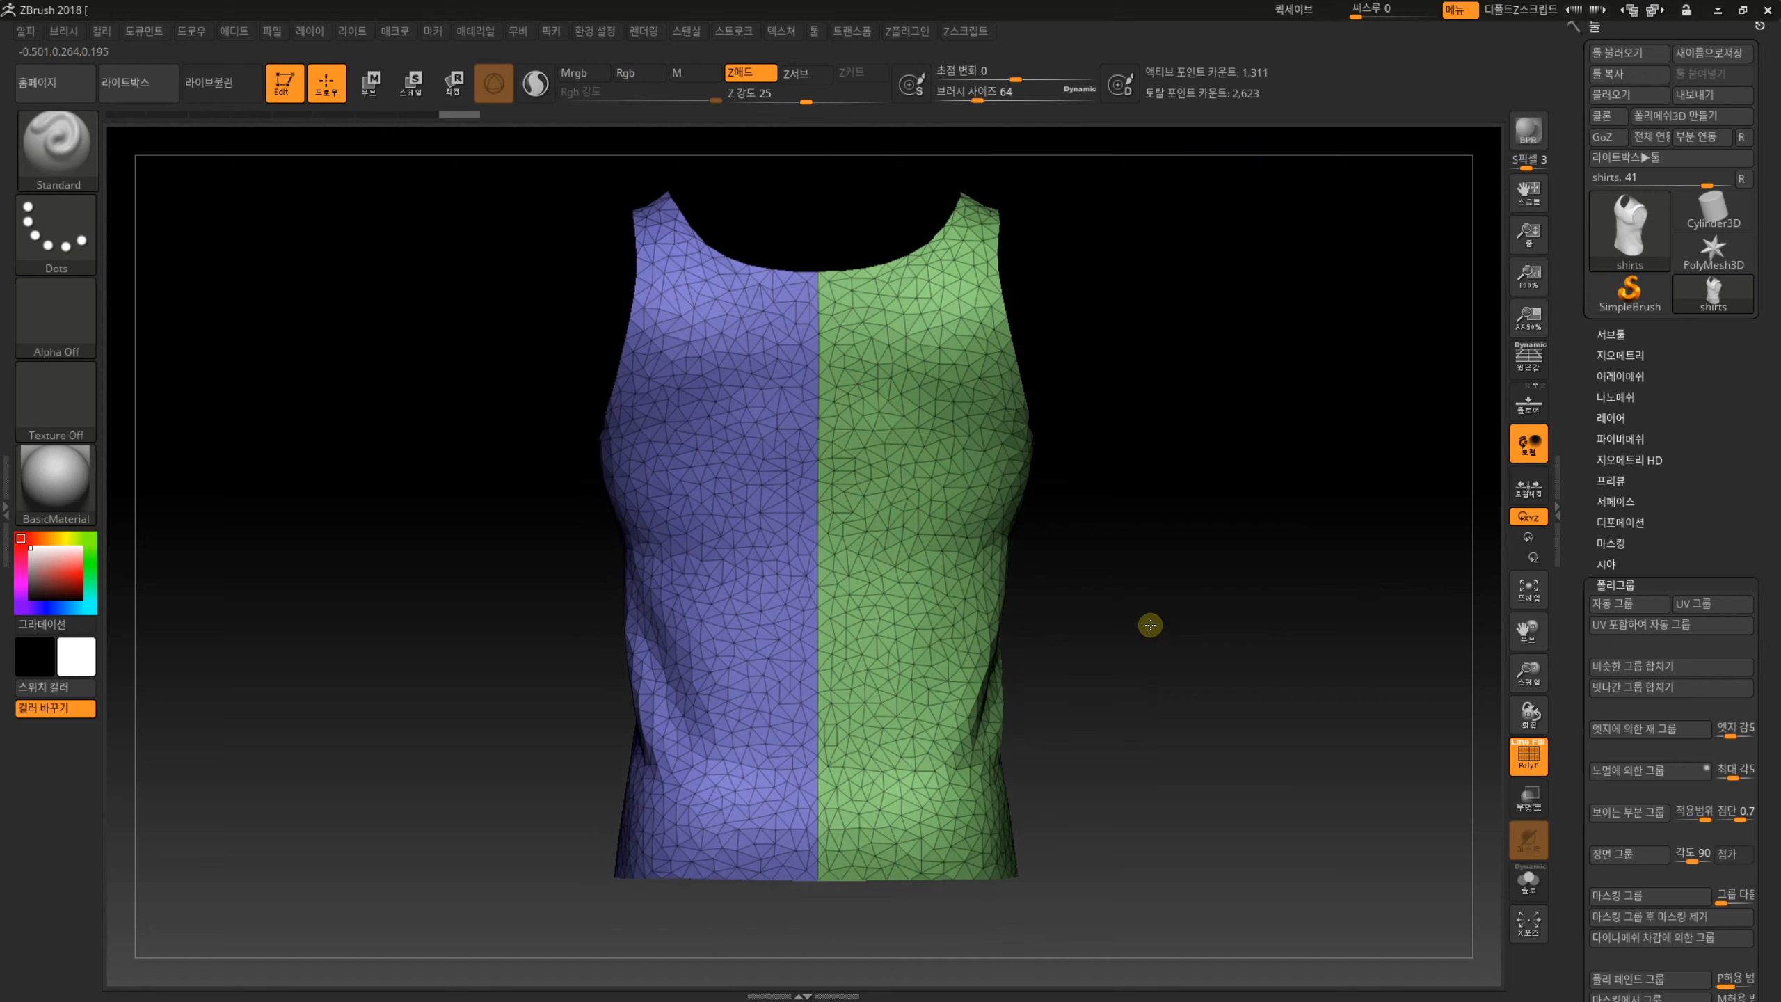
drag(1150, 624, 1379, 513)
Split the hidden front panels of the shirt into their own subtool.
click(1618, 337)
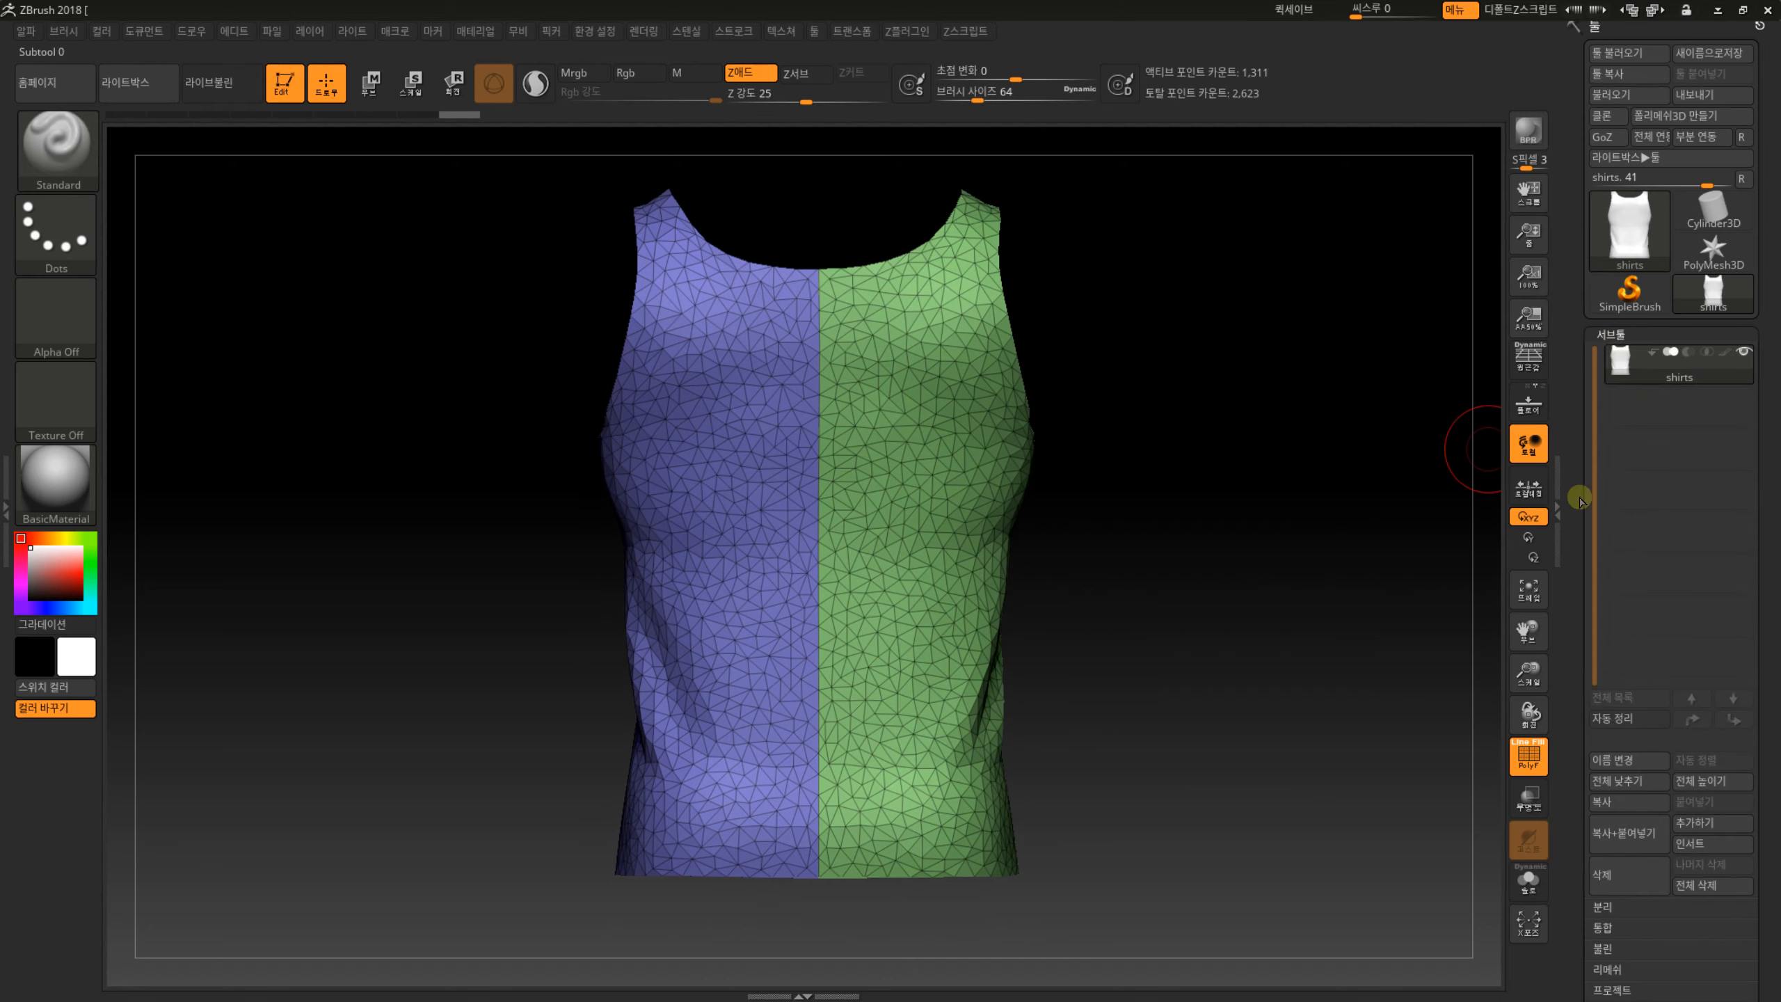
click(1605, 906)
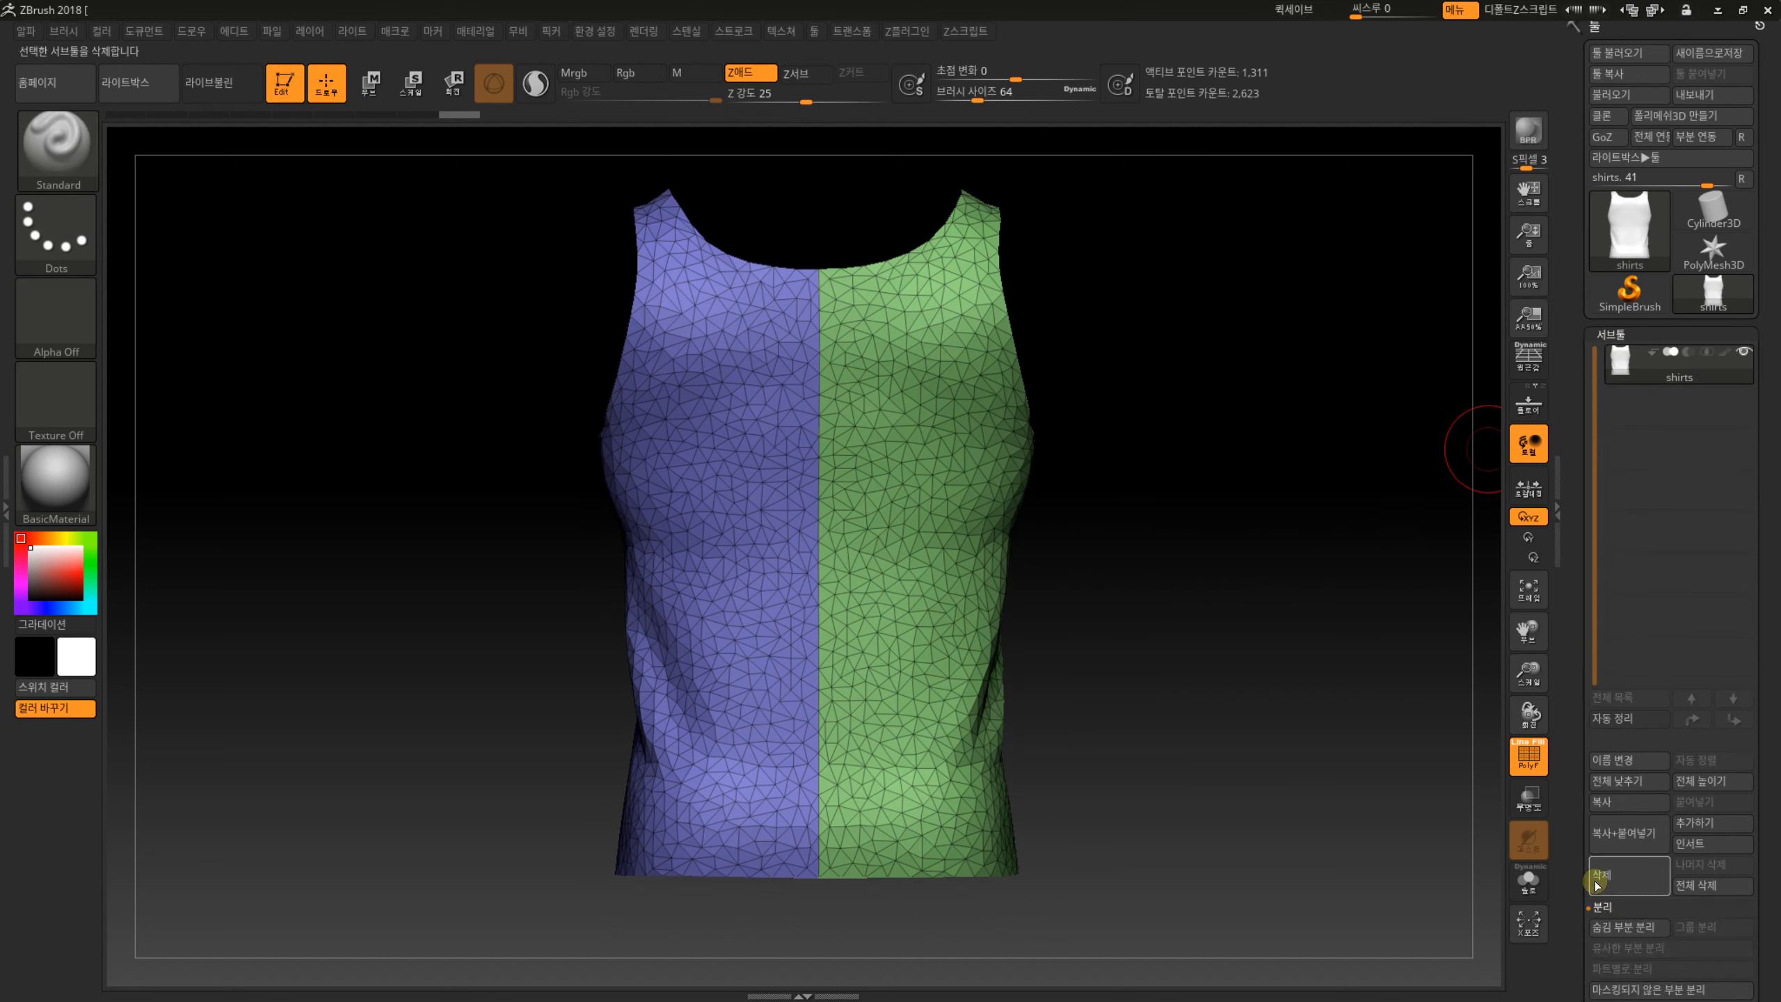
drag(1587, 867, 1582, 743)
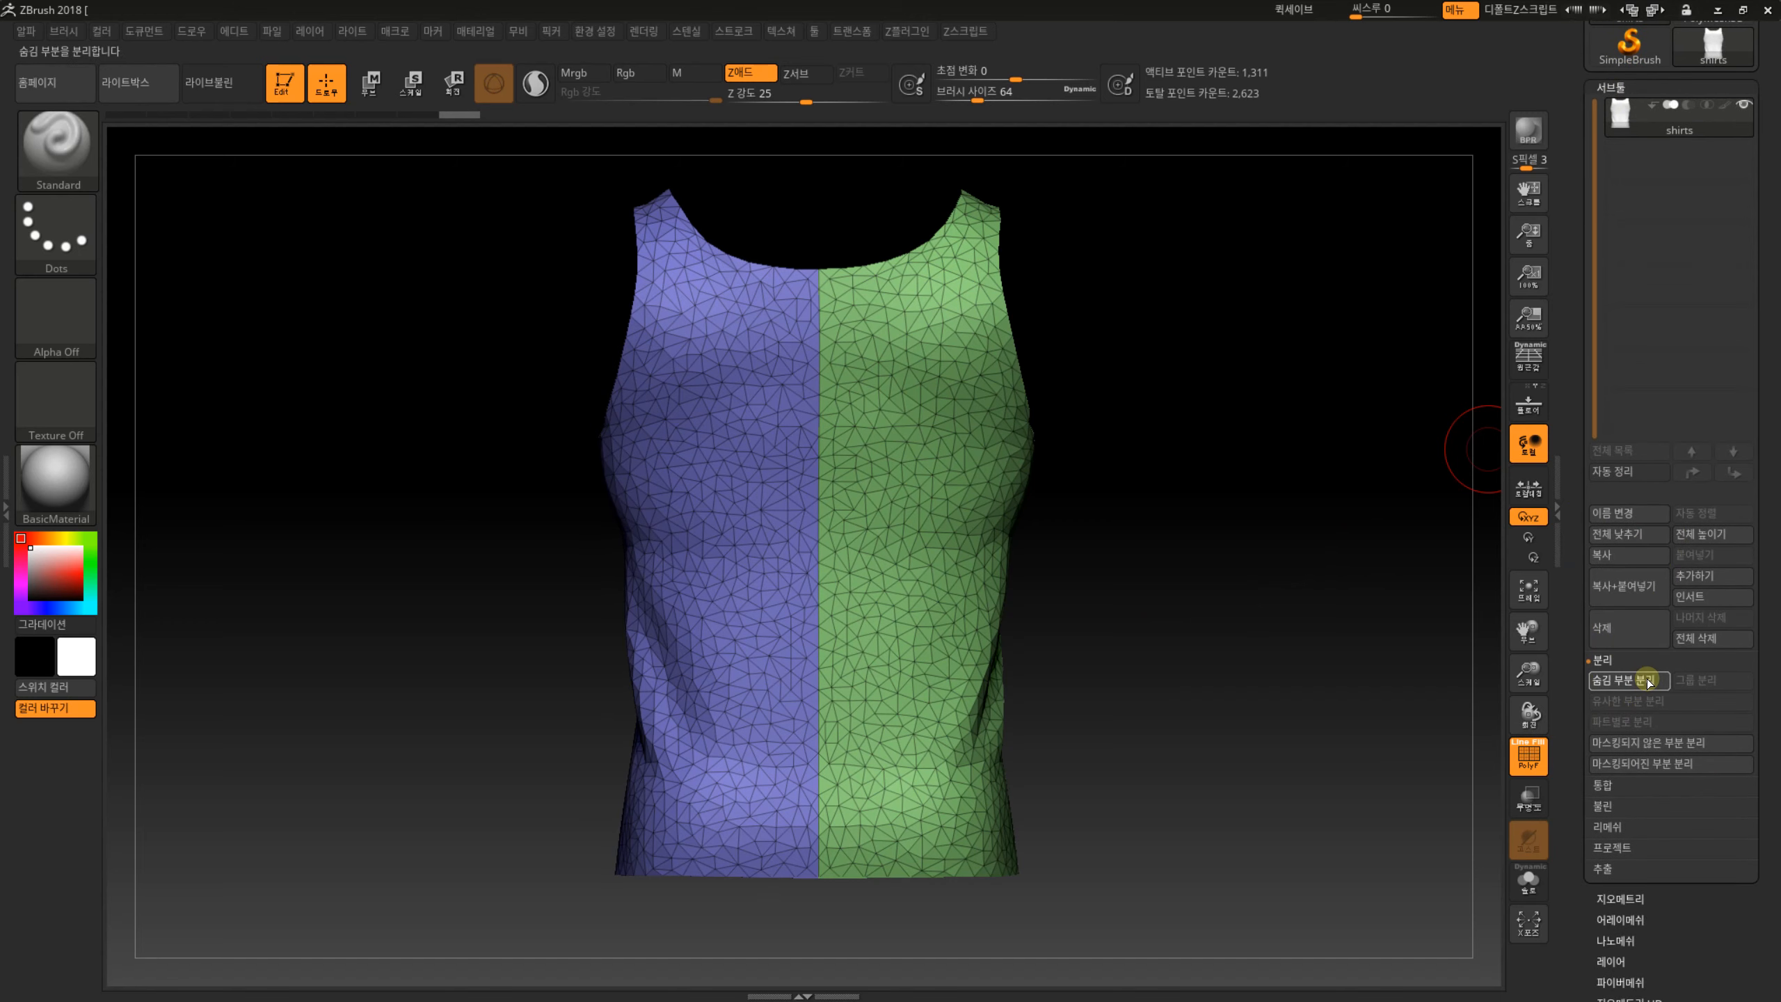
click(1646, 681)
drag(1574, 385, 1602, 438)
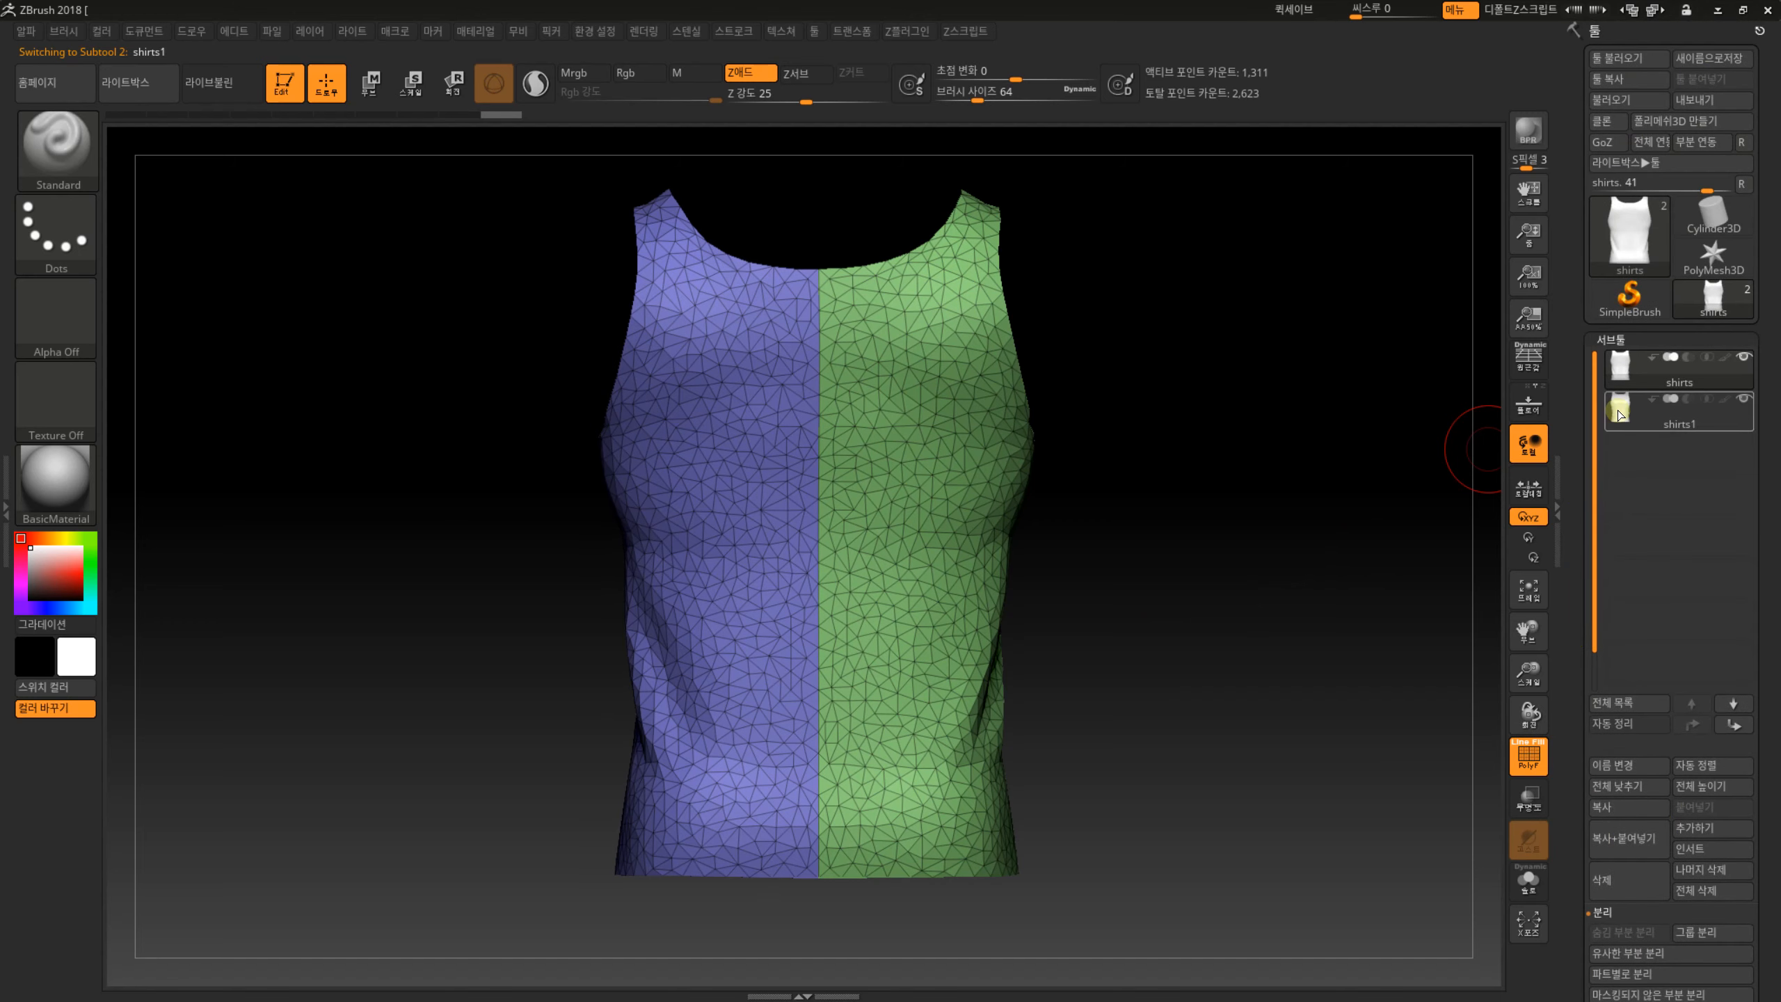
Select the subtool with the shirt's back panels and weld its coincident points at a weld distance of 1.
click(1620, 374)
click(1621, 411)
click(1620, 374)
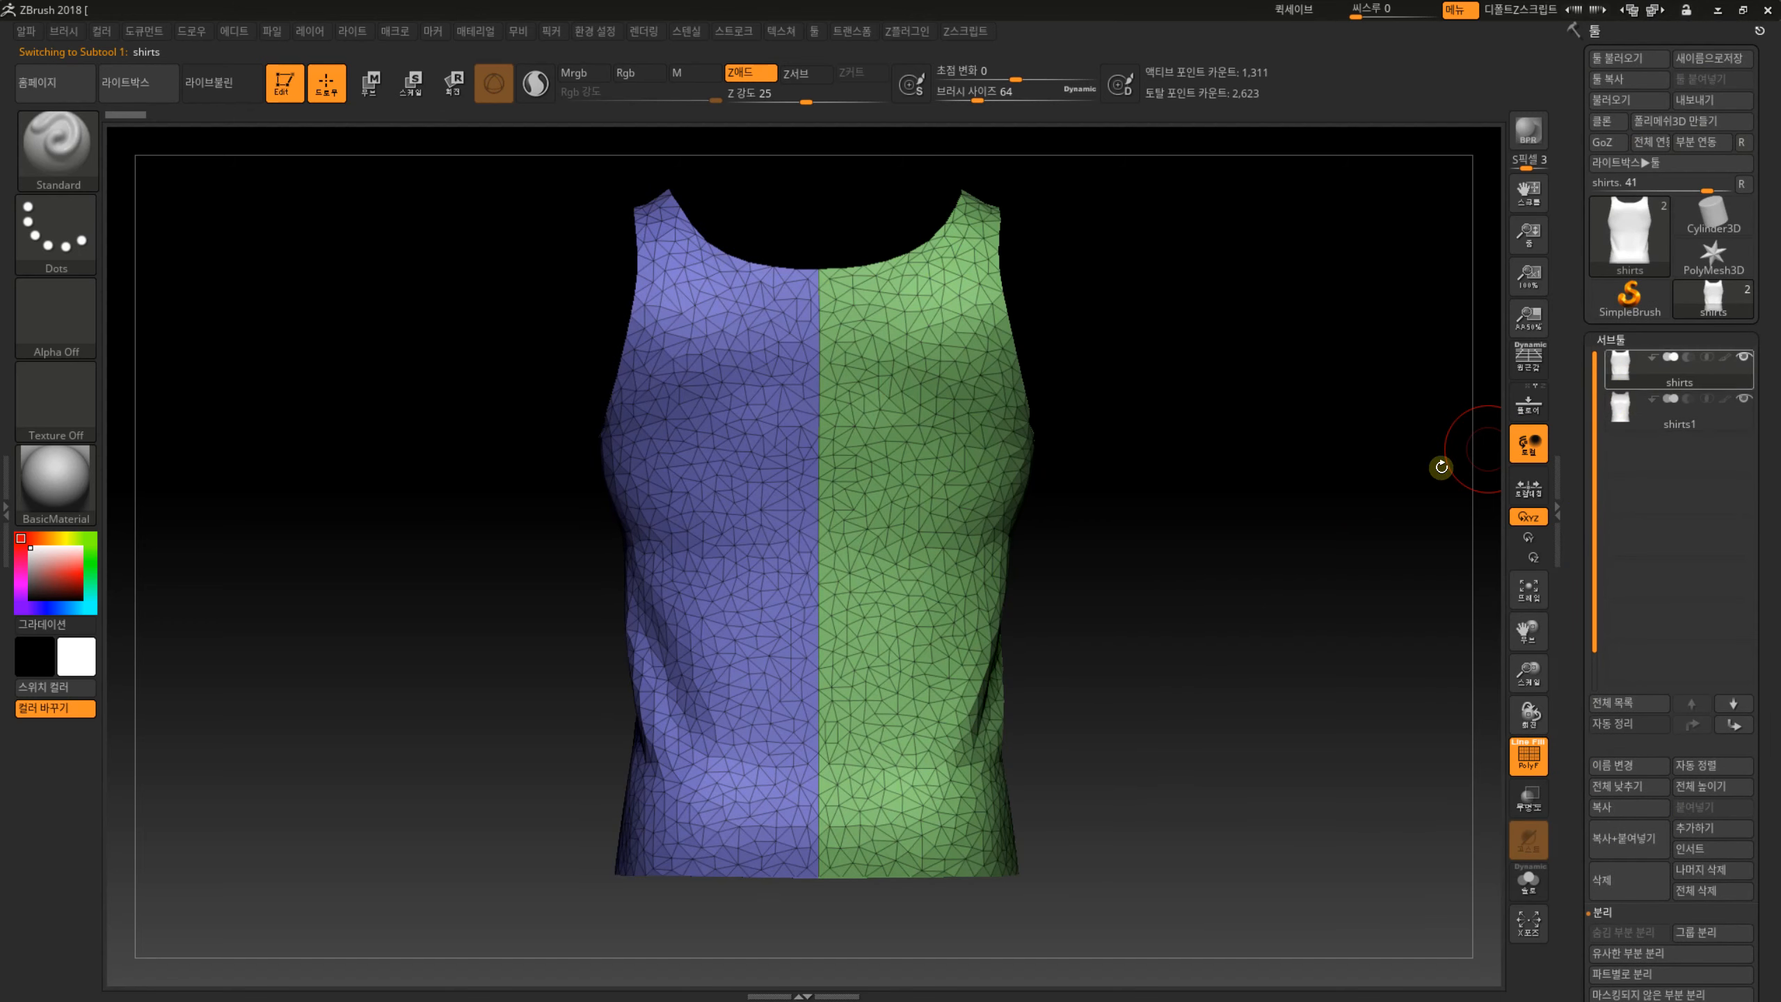
drag(1440, 467, 717, 391)
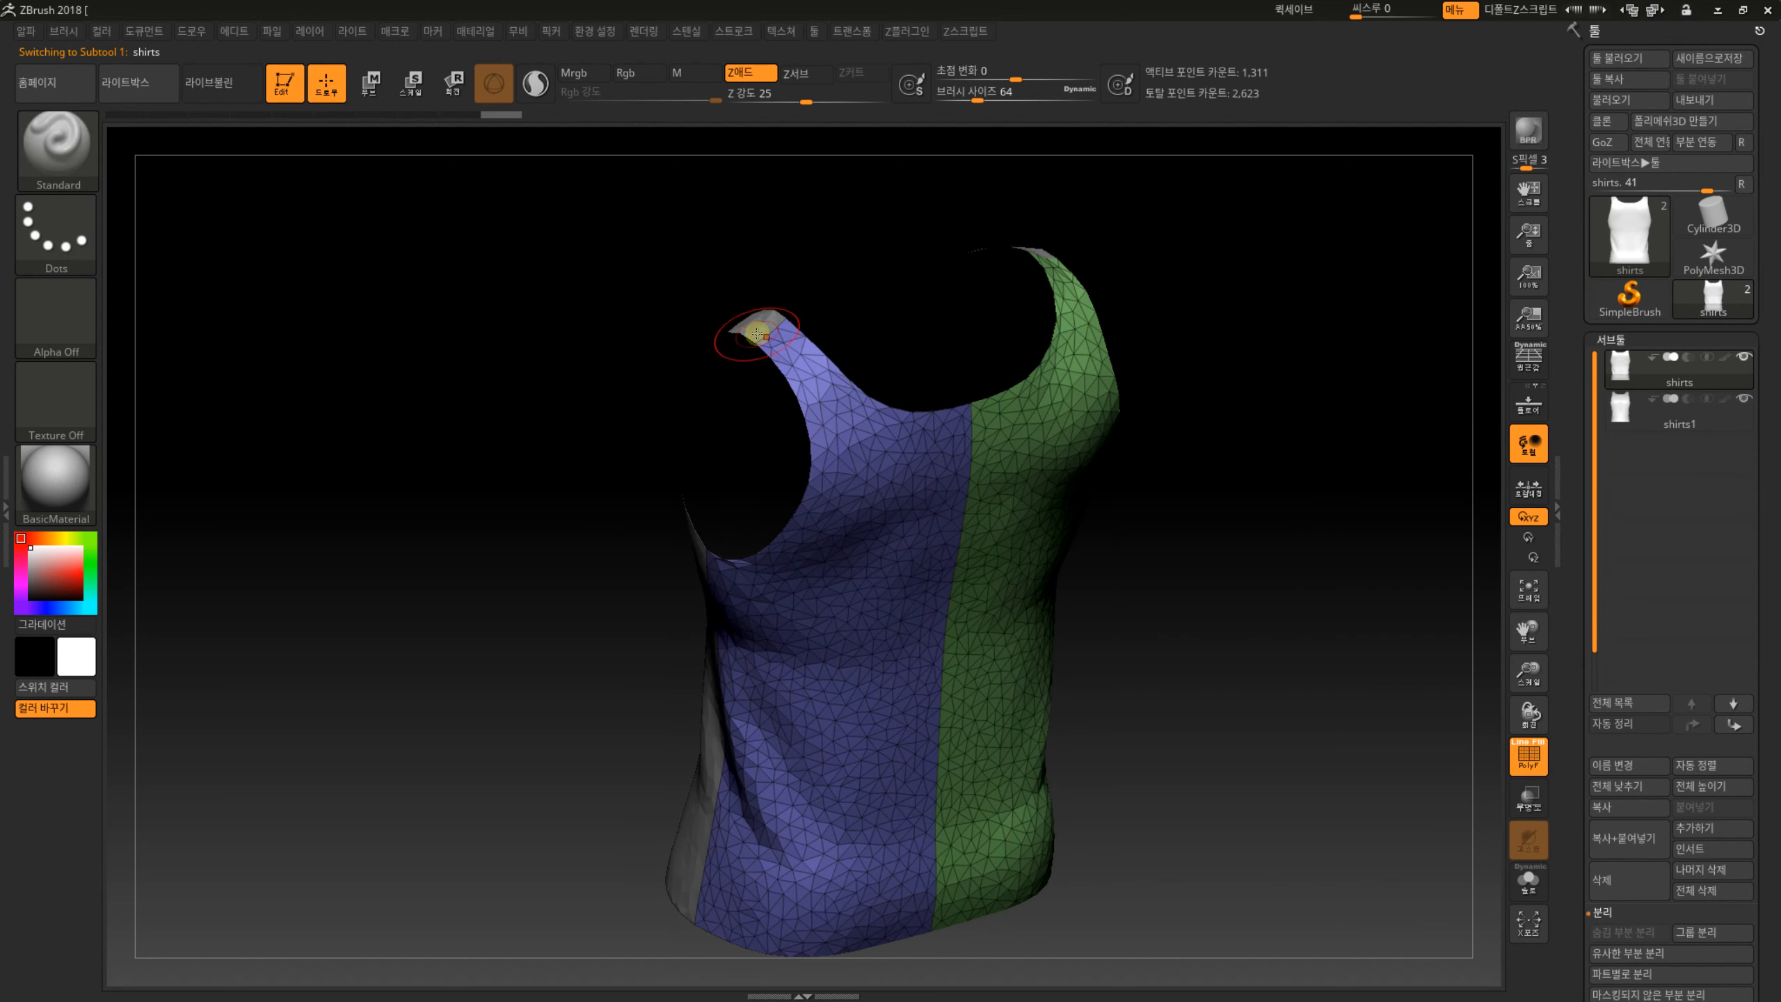
scroll(1575, 777, down, 8)
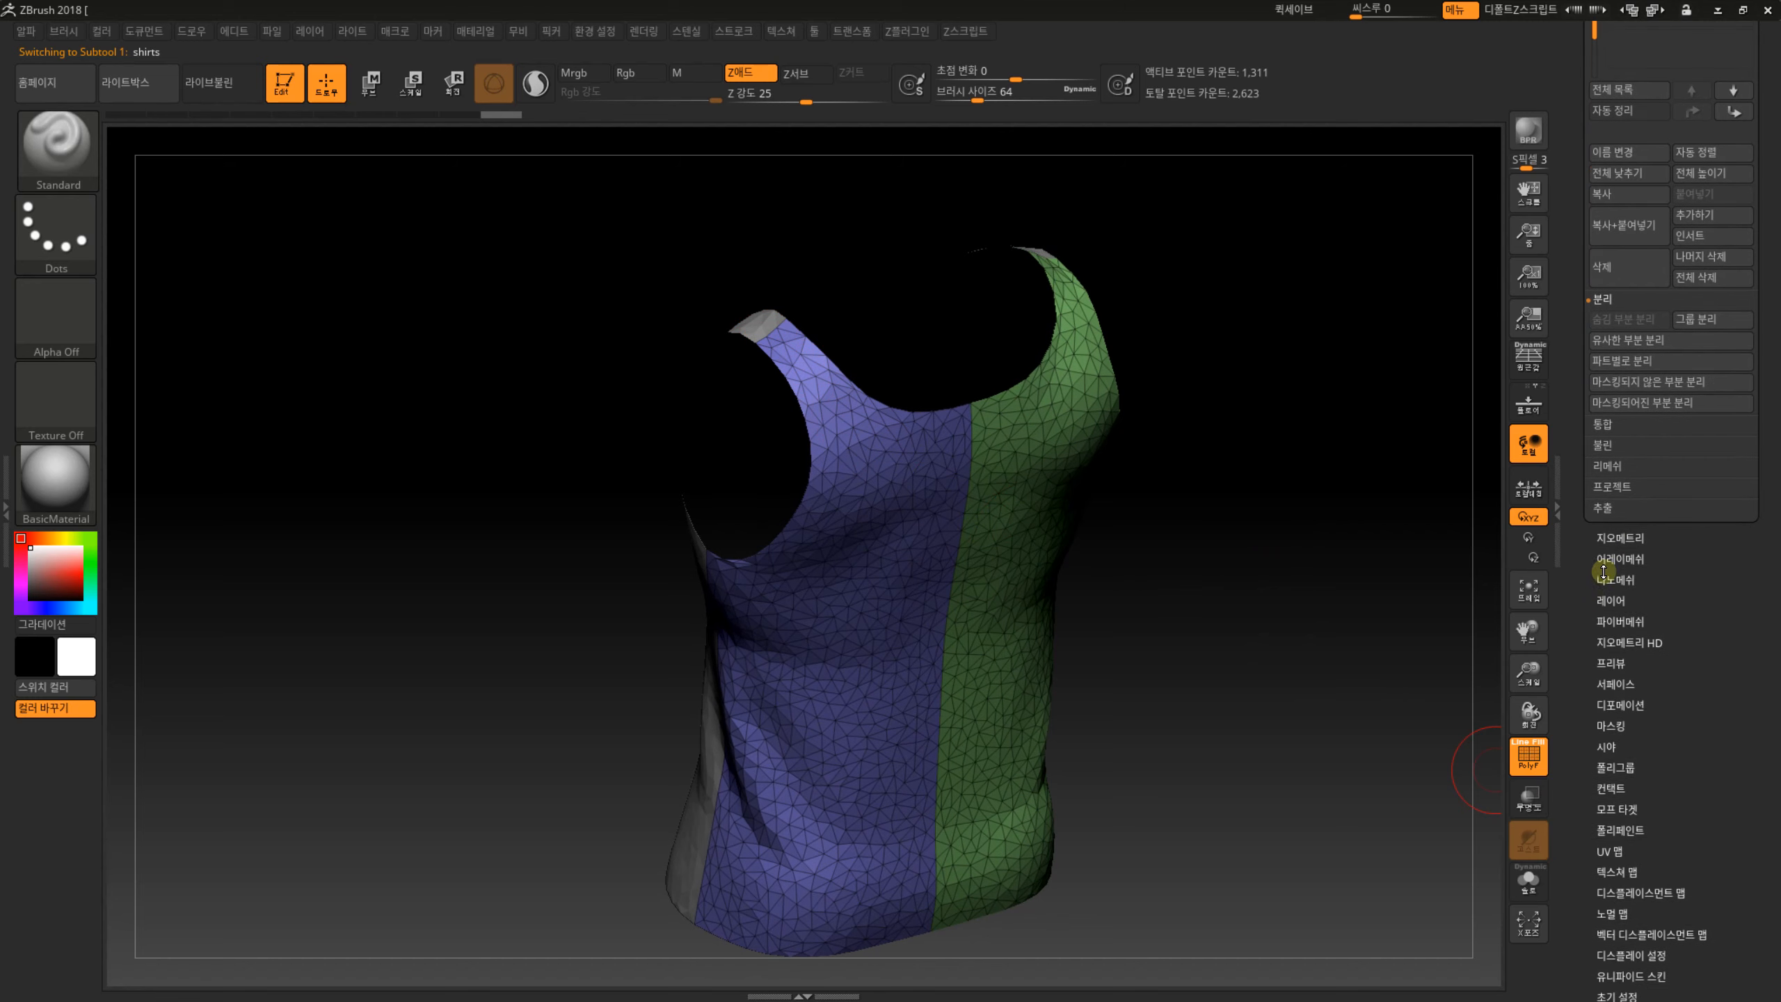
click(1631, 535)
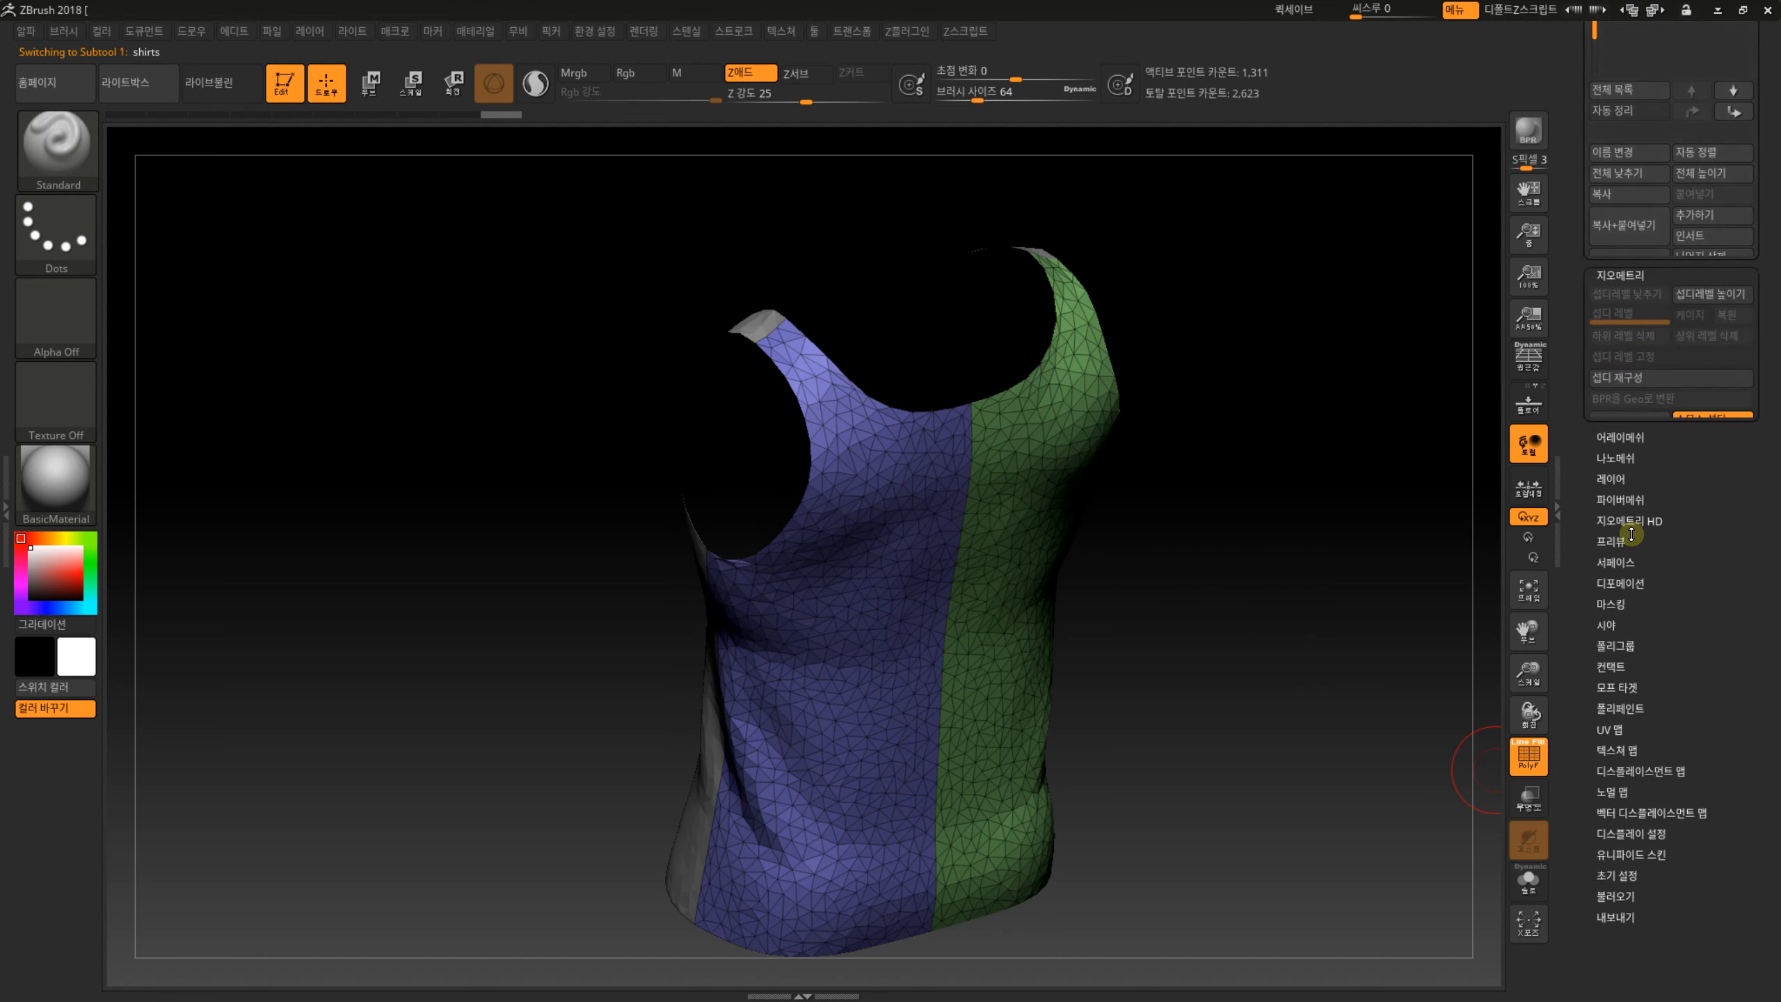
drag(1571, 481, 1570, 596)
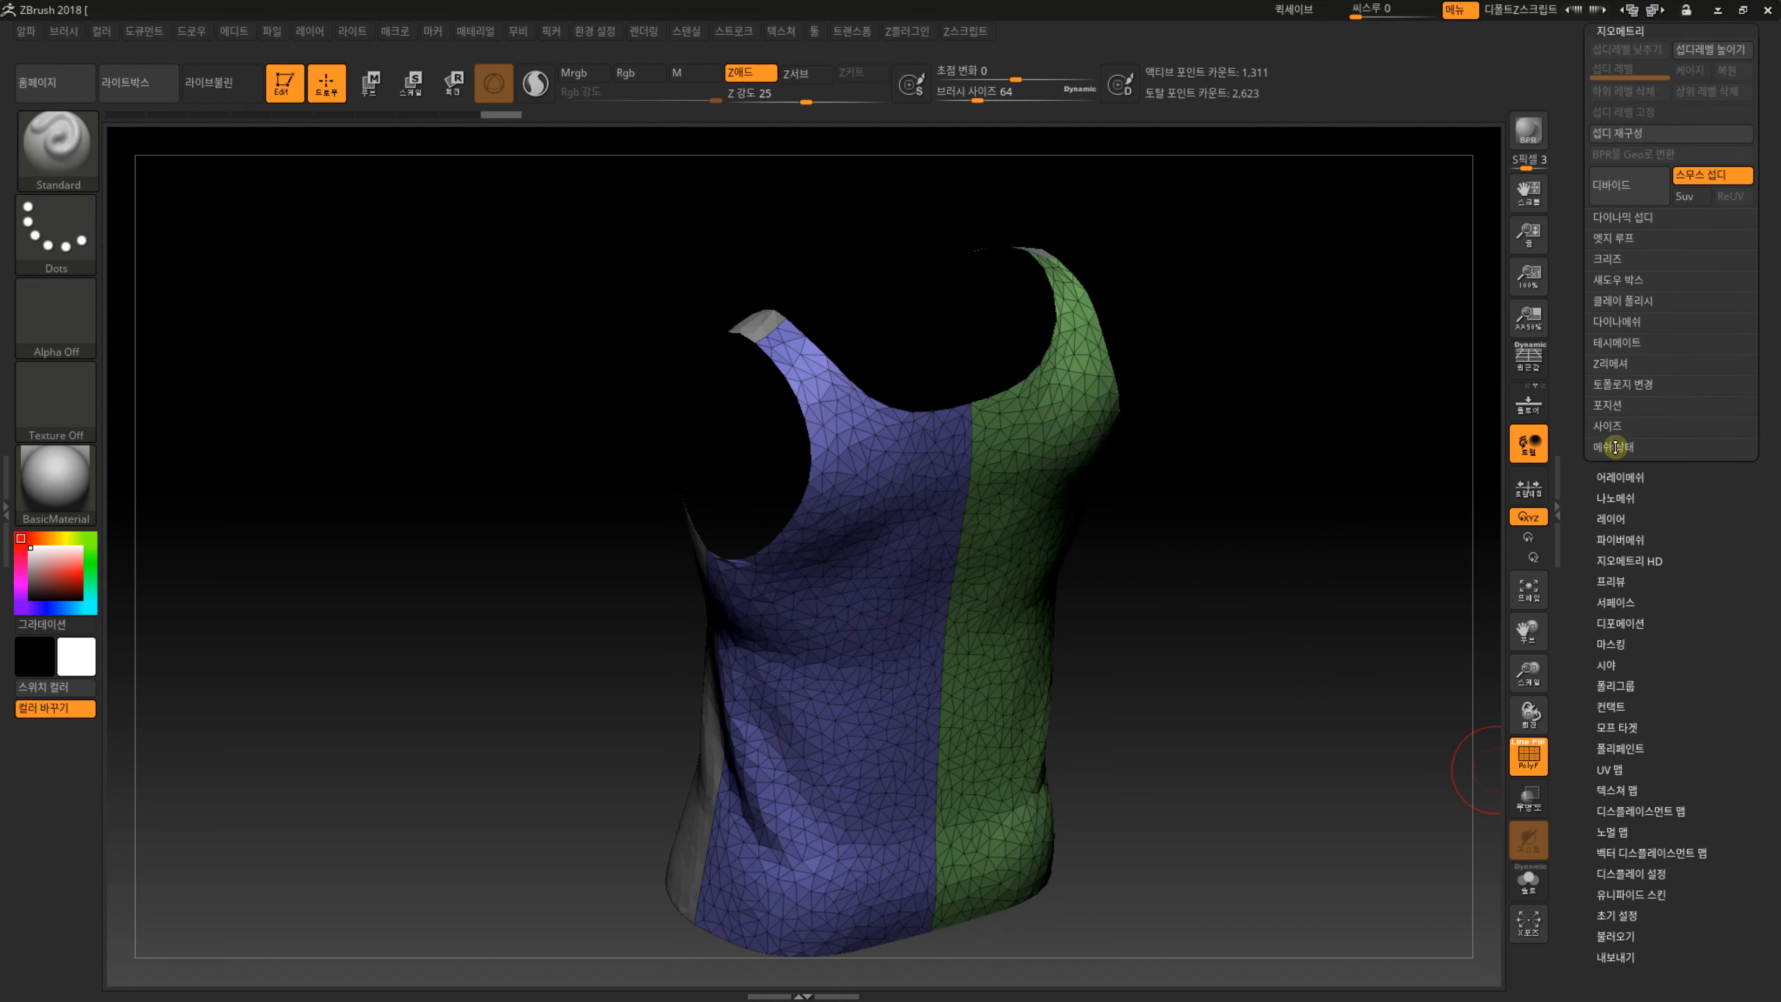
click(1619, 385)
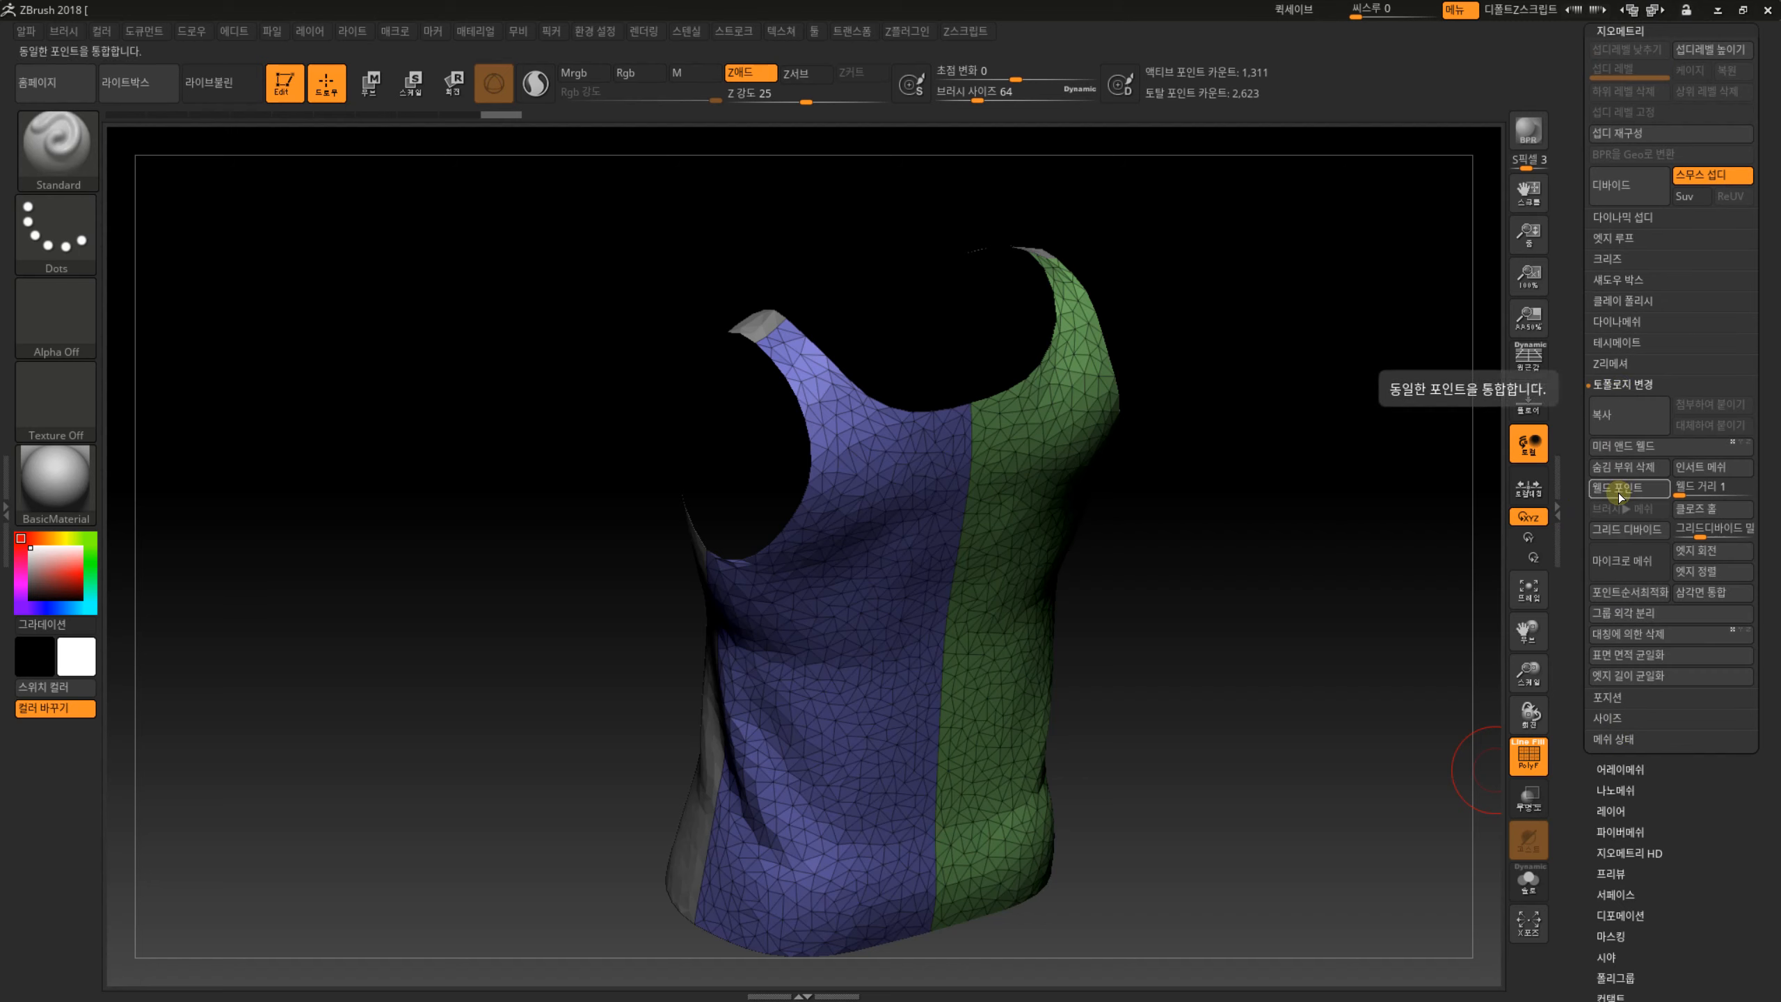
click(1619, 496)
drag(1252, 585, 1187, 598)
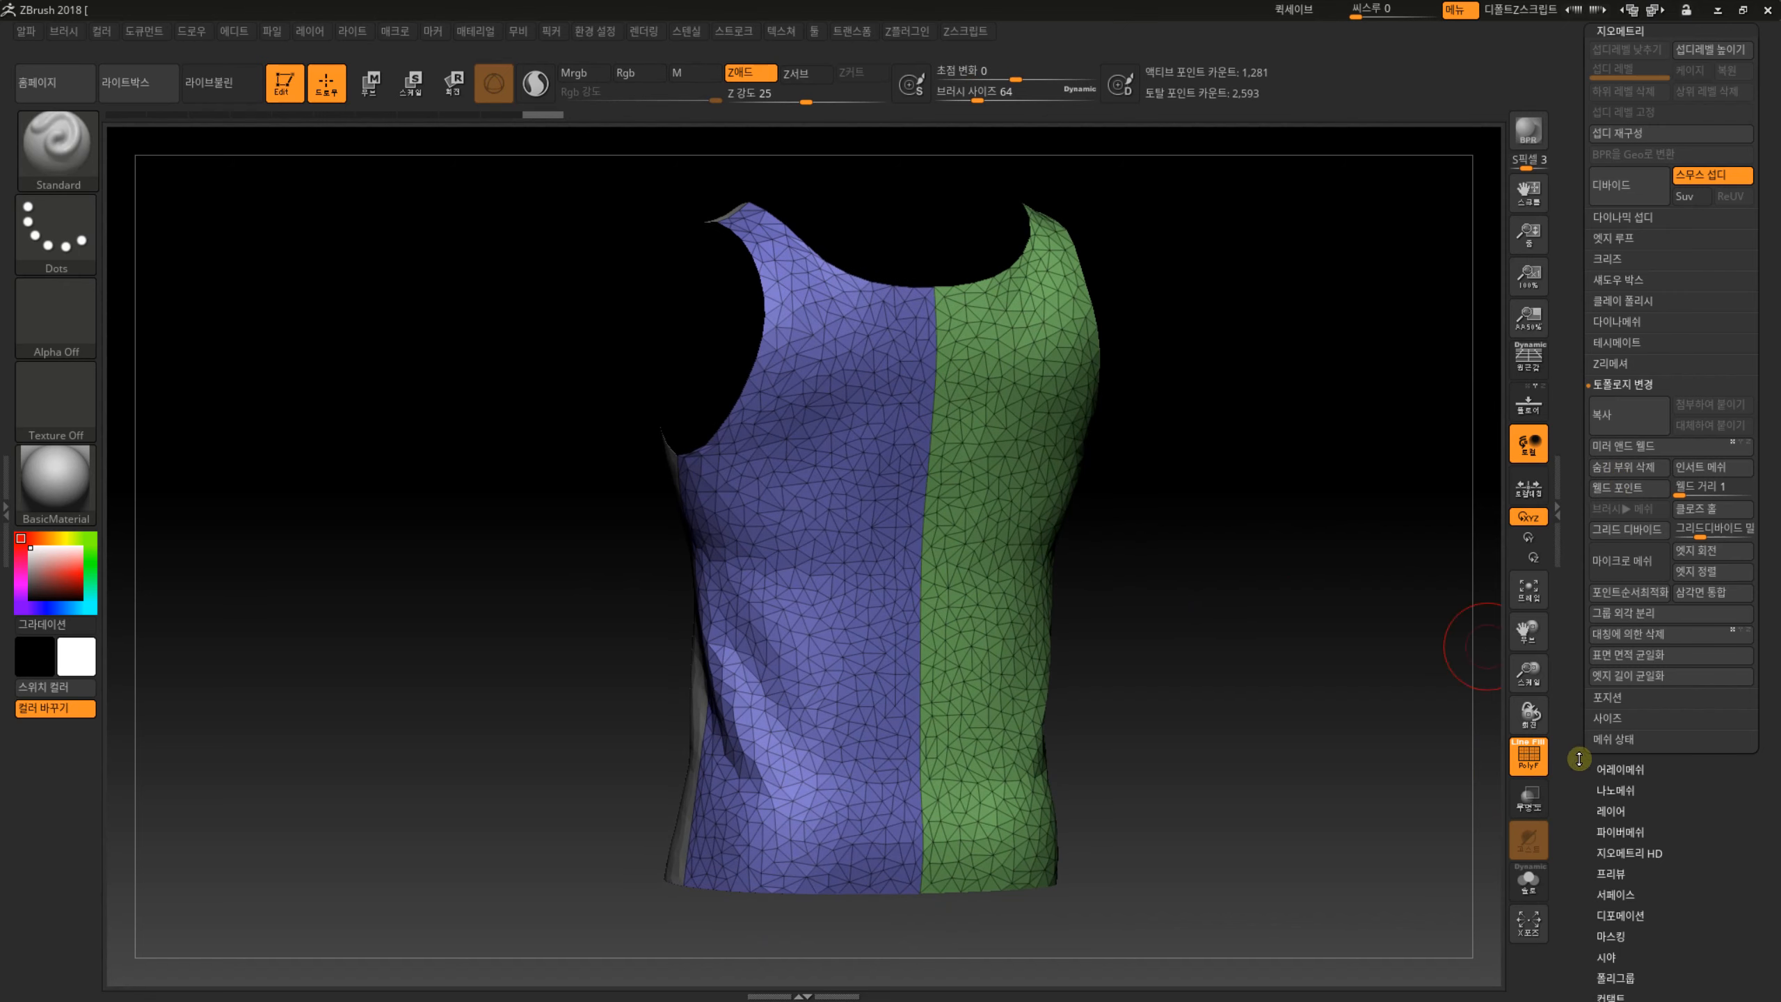
Regroup the welded back of the shirt into a single polygroup with Auto Groups.
drag(1578, 758, 1581, 609)
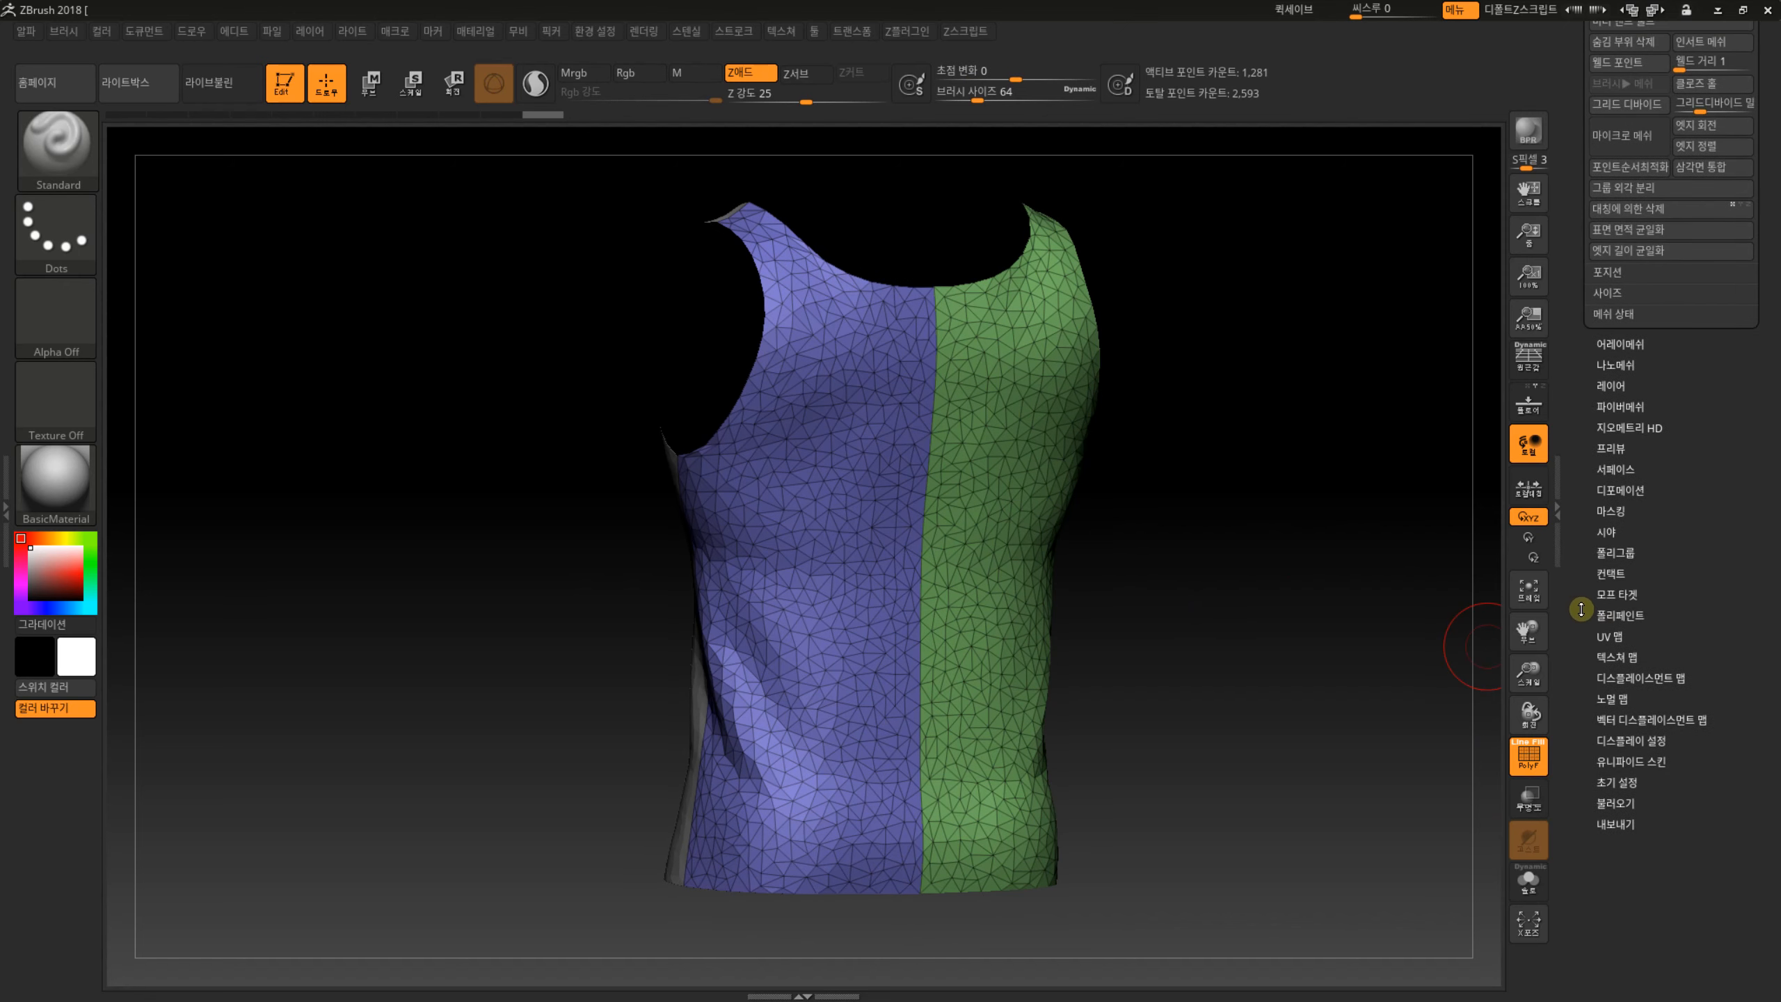
click(1605, 556)
click(1607, 574)
drag(1351, 596, 1214, 624)
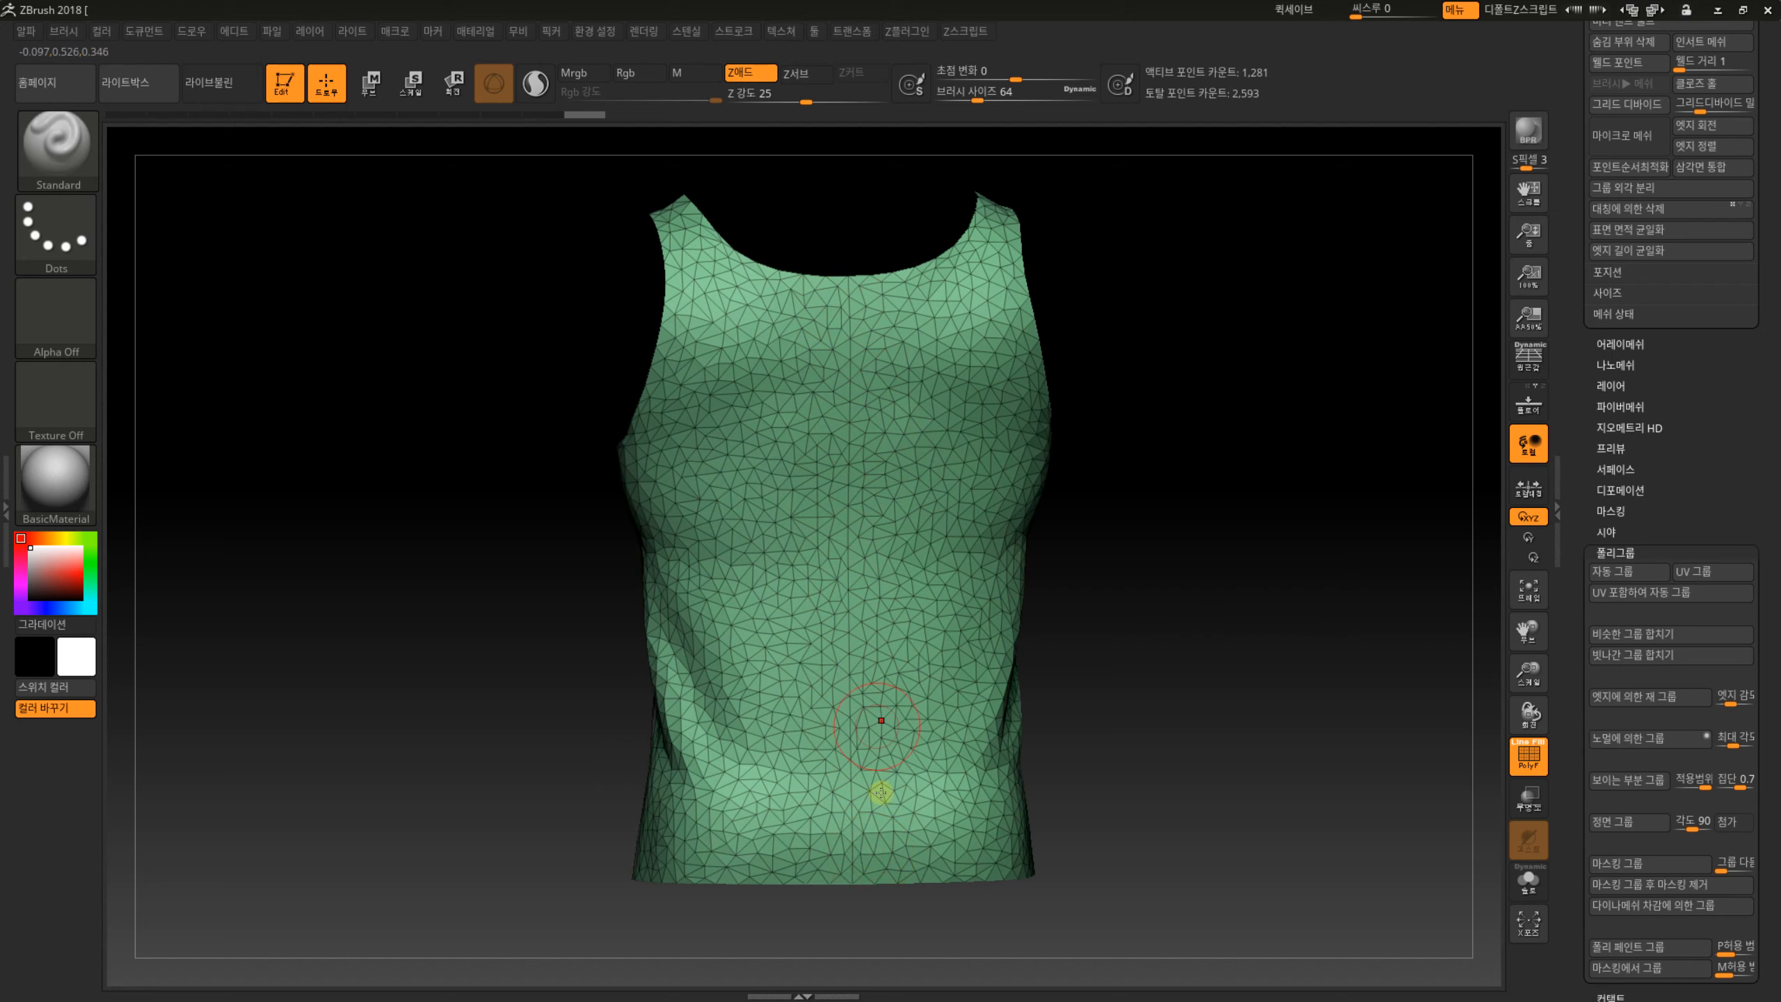
Select the front subtool, weld its coincident points, and regroup it into a single polygroup with Auto Groups.
drag(1146, 787, 775, 577)
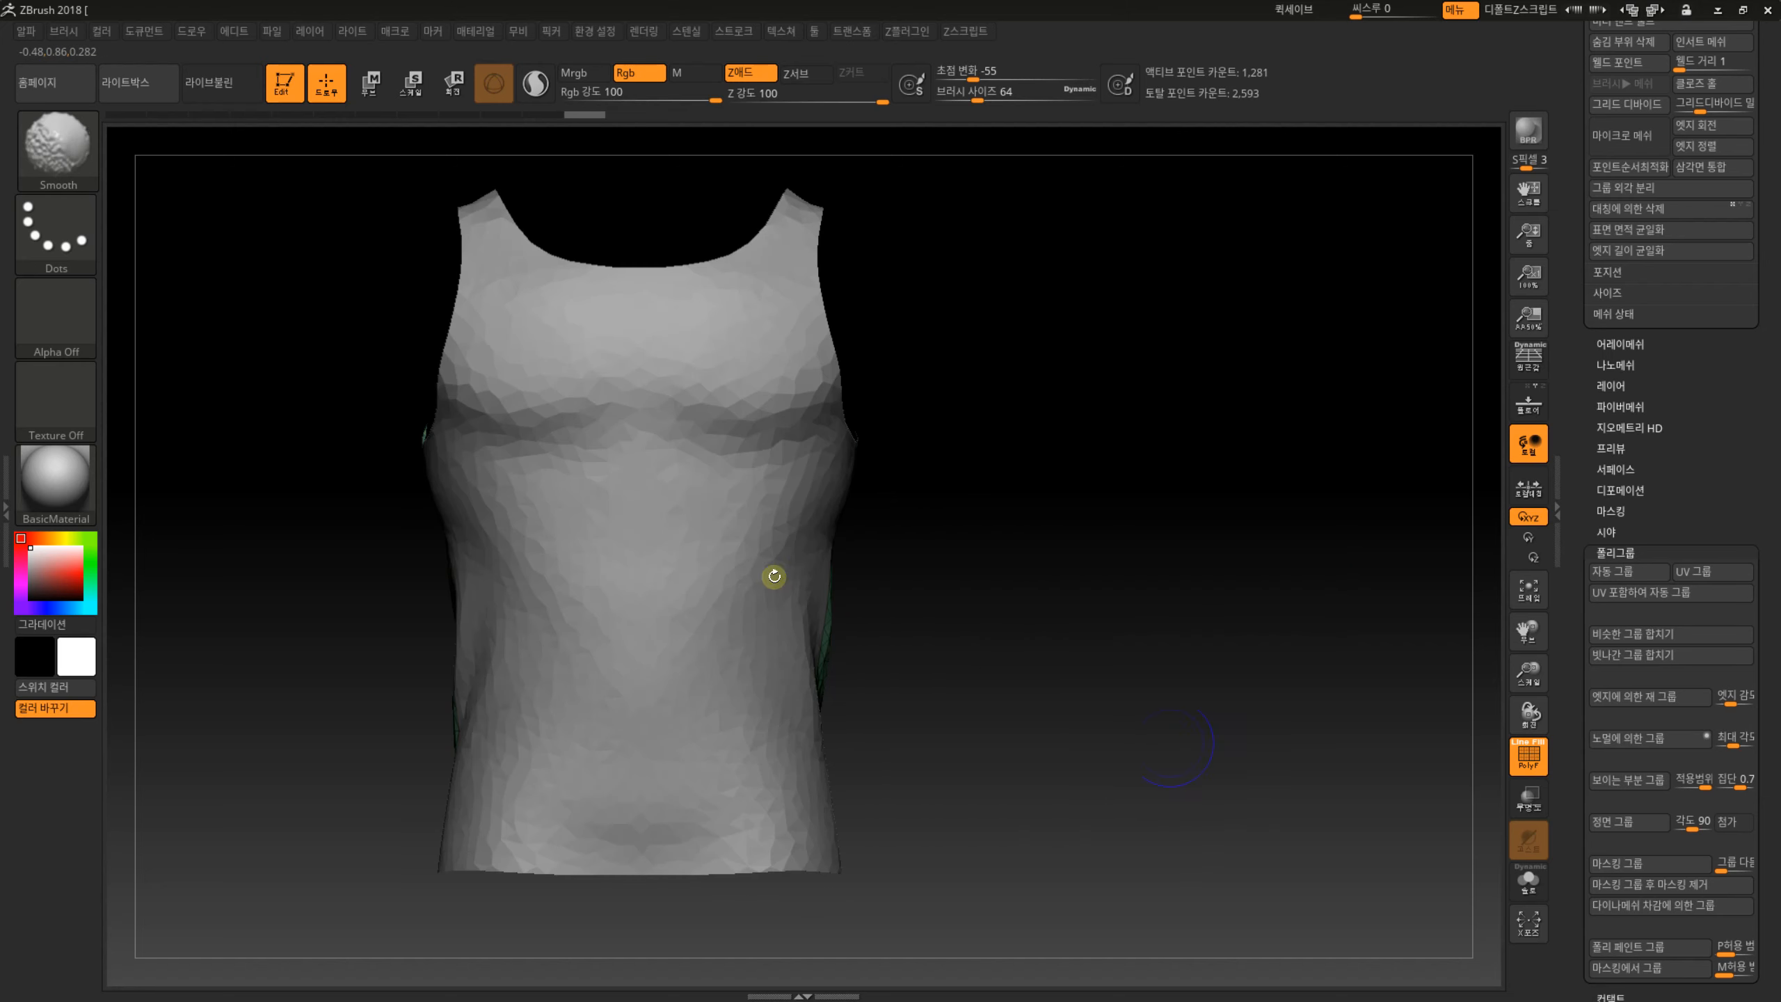
alt+click(737, 558)
drag(879, 553, 1140, 617)
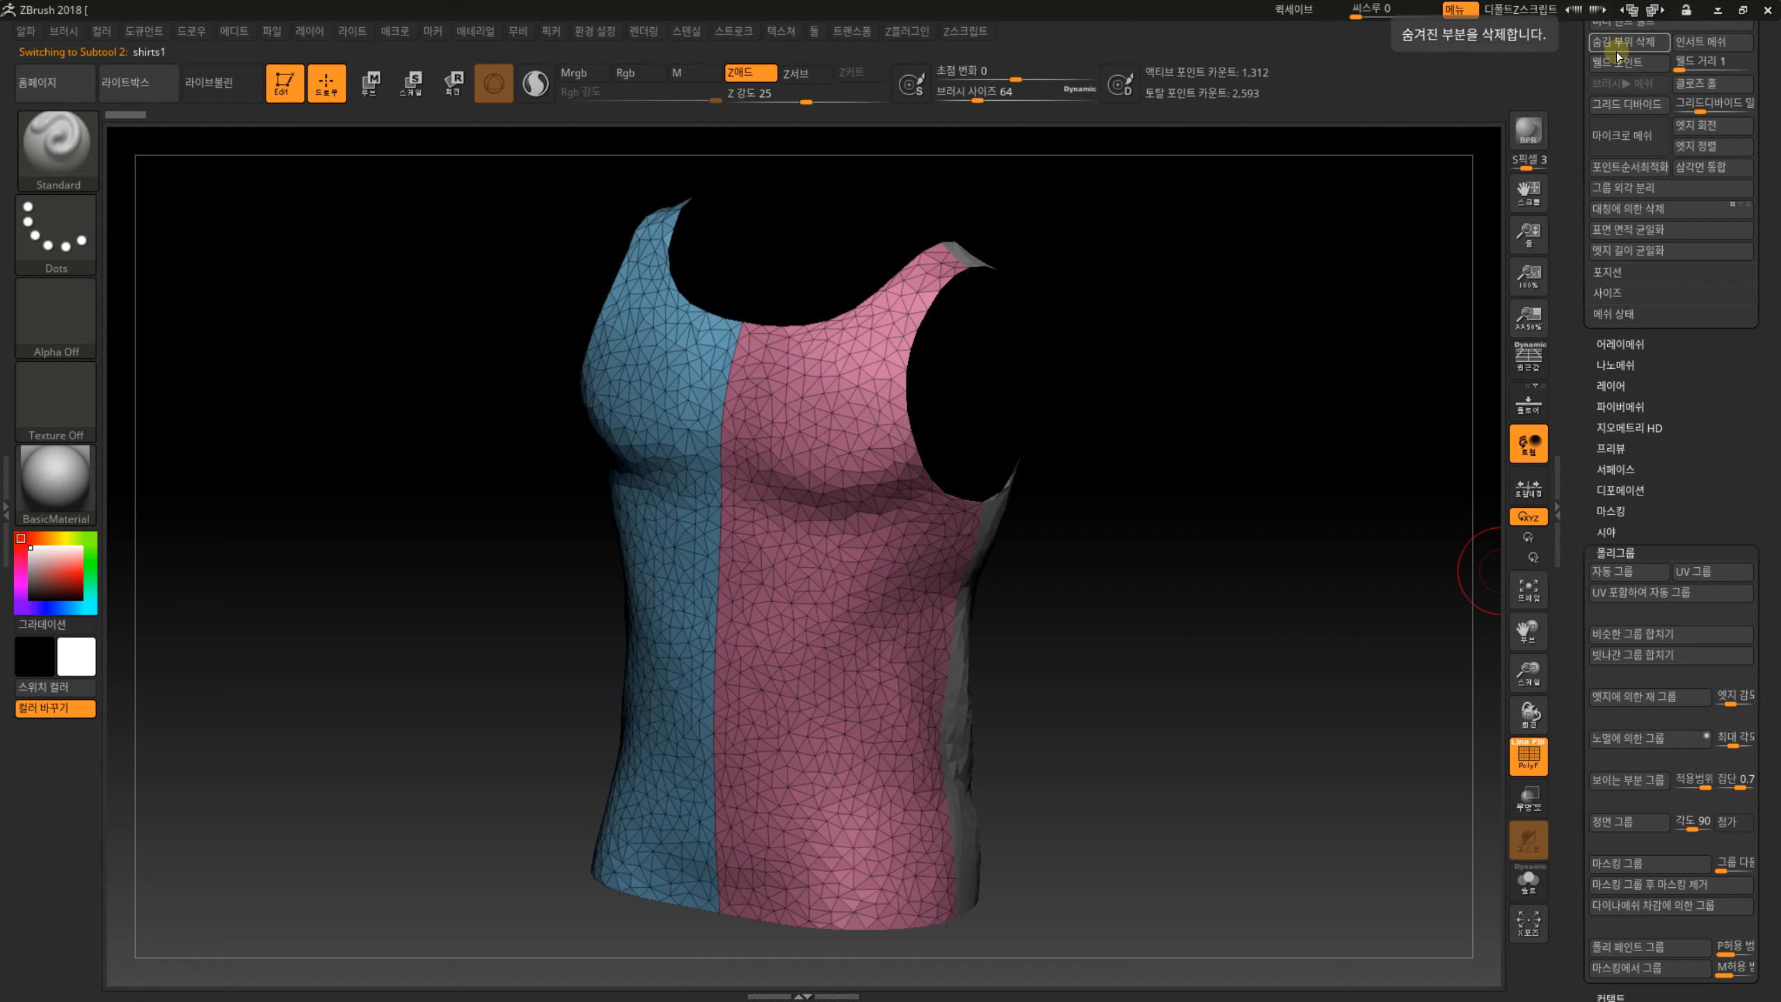
click(1616, 62)
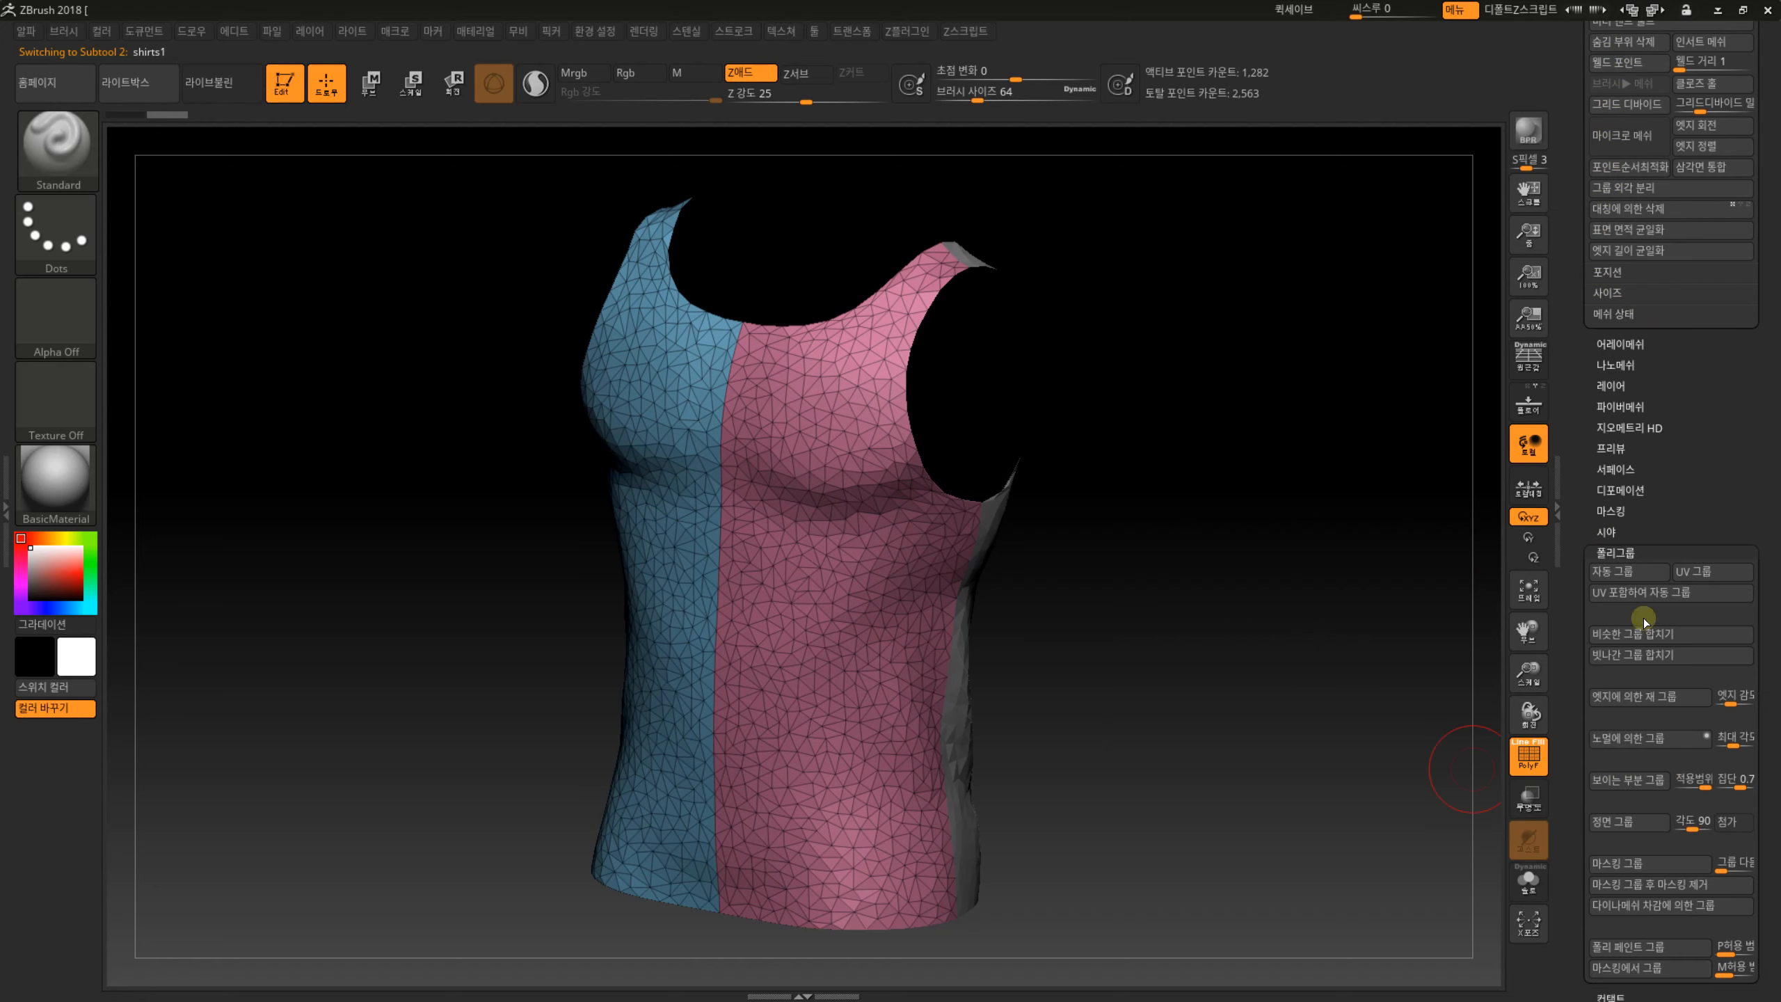
click(1628, 572)
drag(1284, 695, 1473, 554)
Merge the back subtool down with the front subtool into one shirt mesh.
scroll(1583, 405, up, 10)
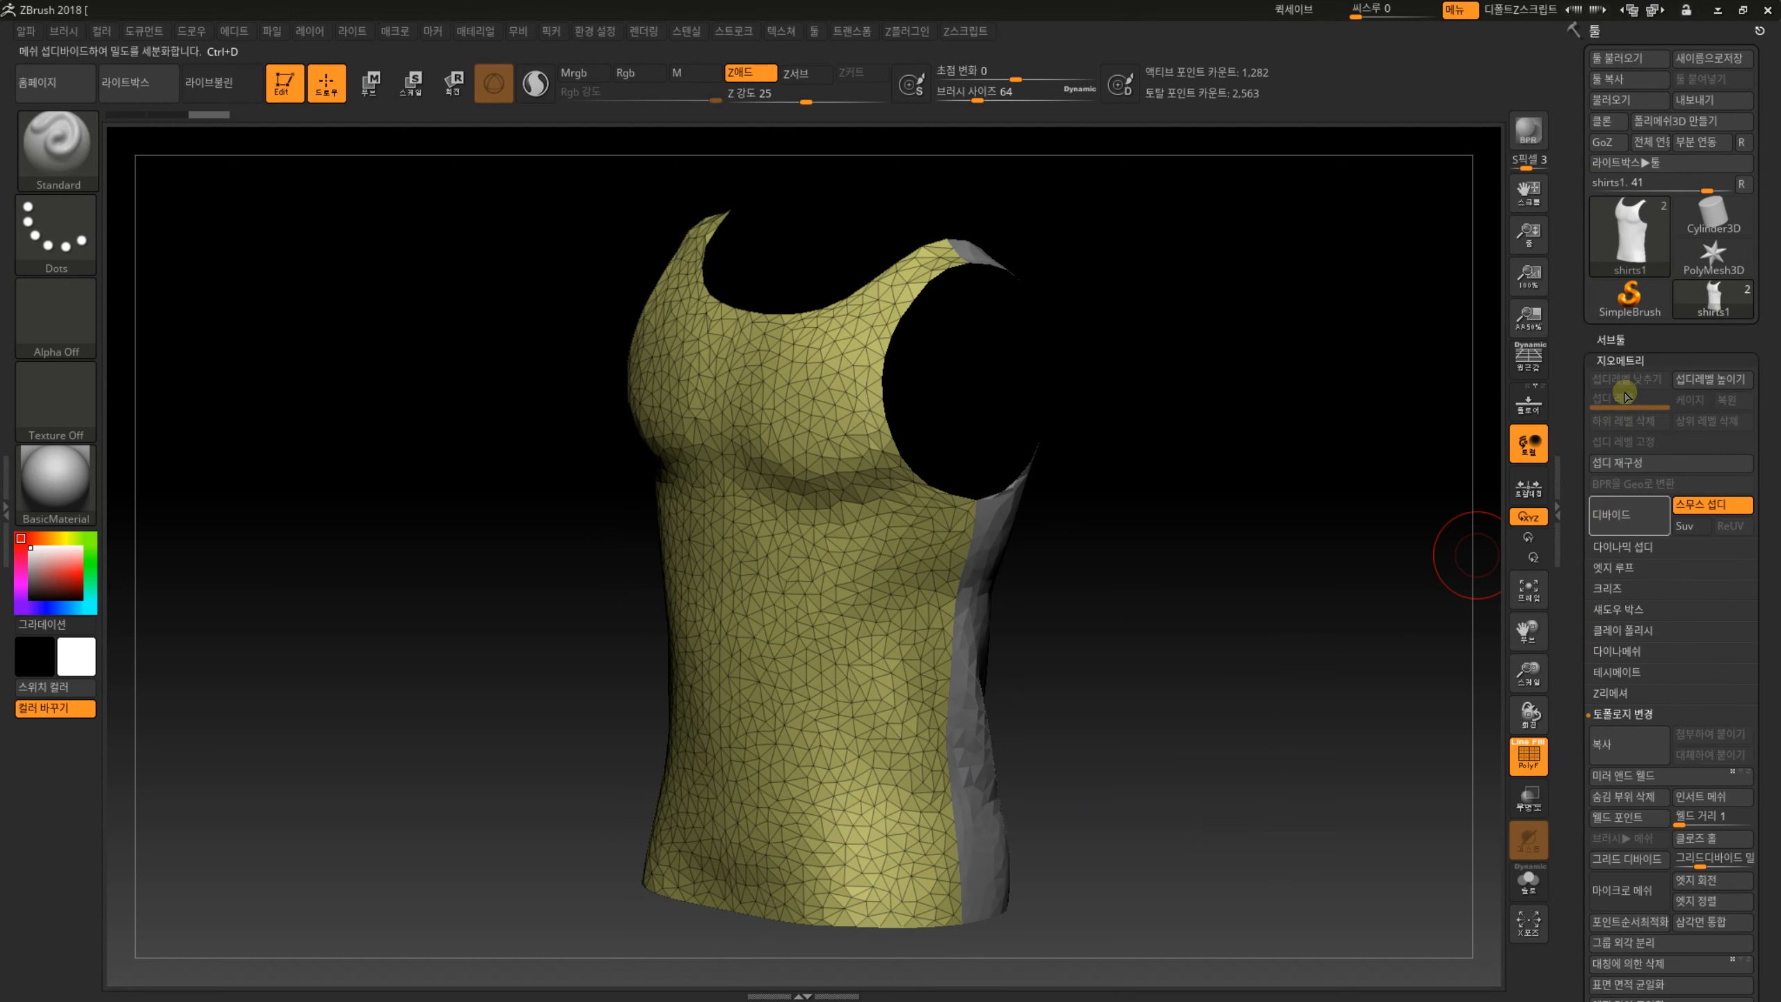
click(1613, 339)
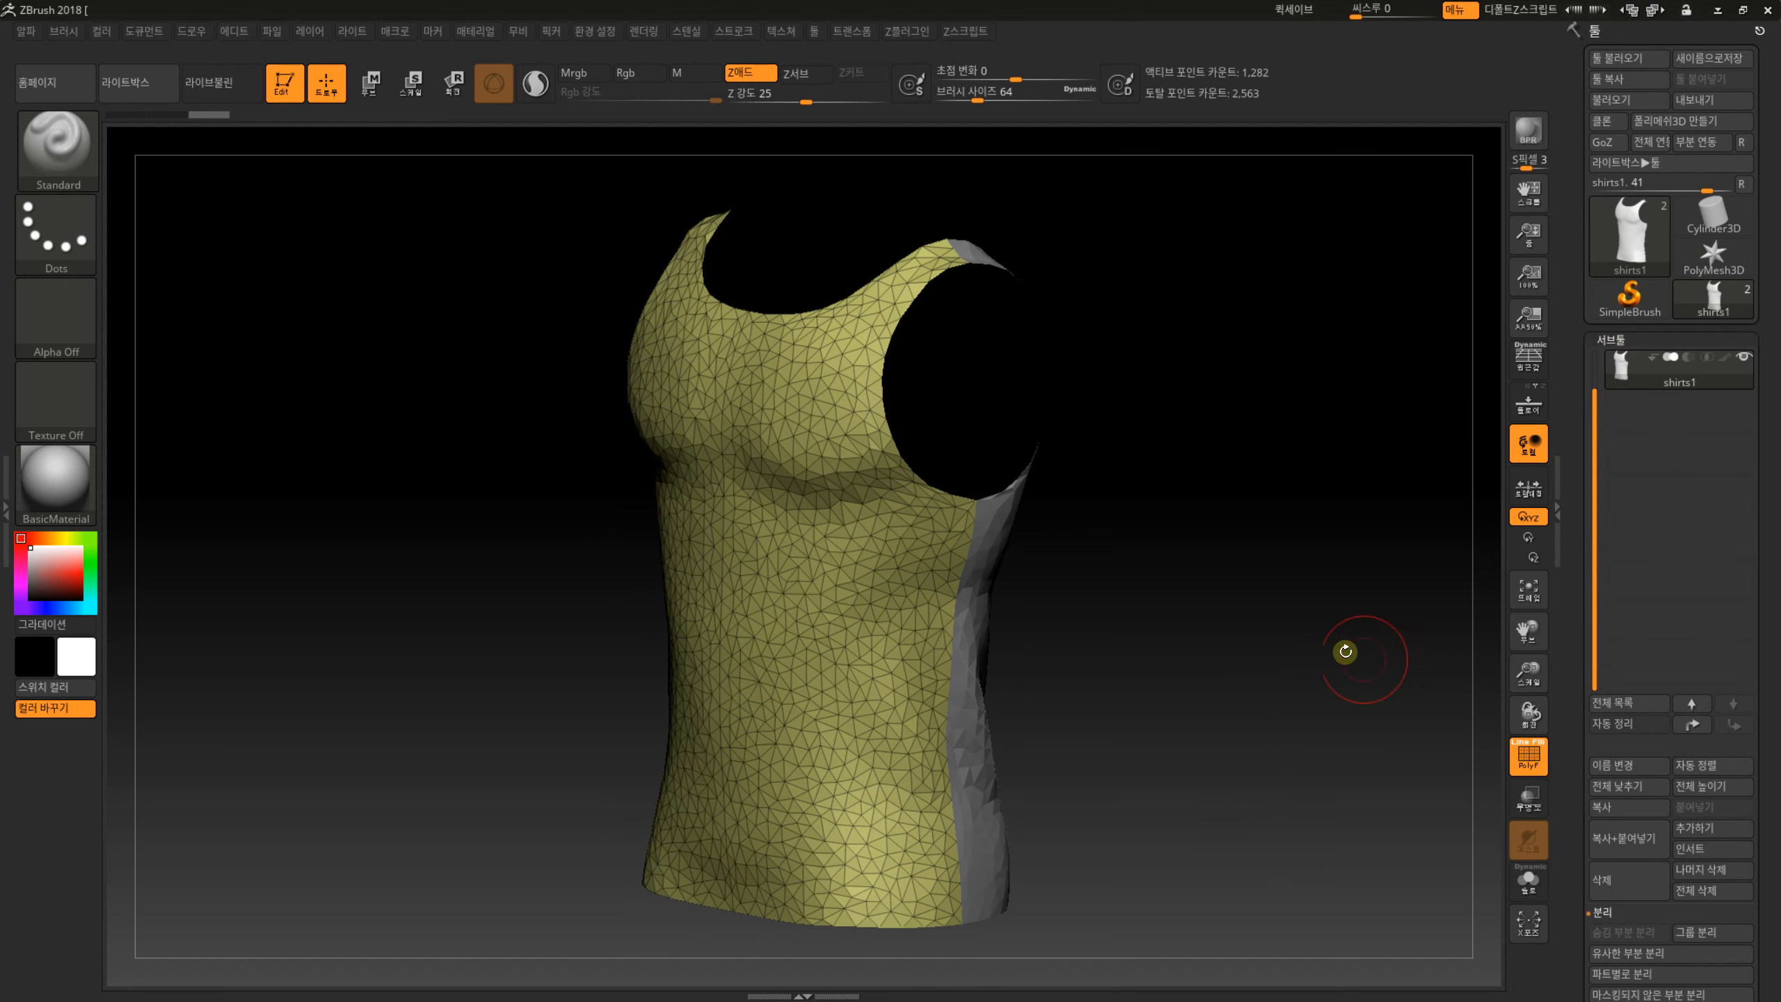
drag(1592, 444, 1592, 398)
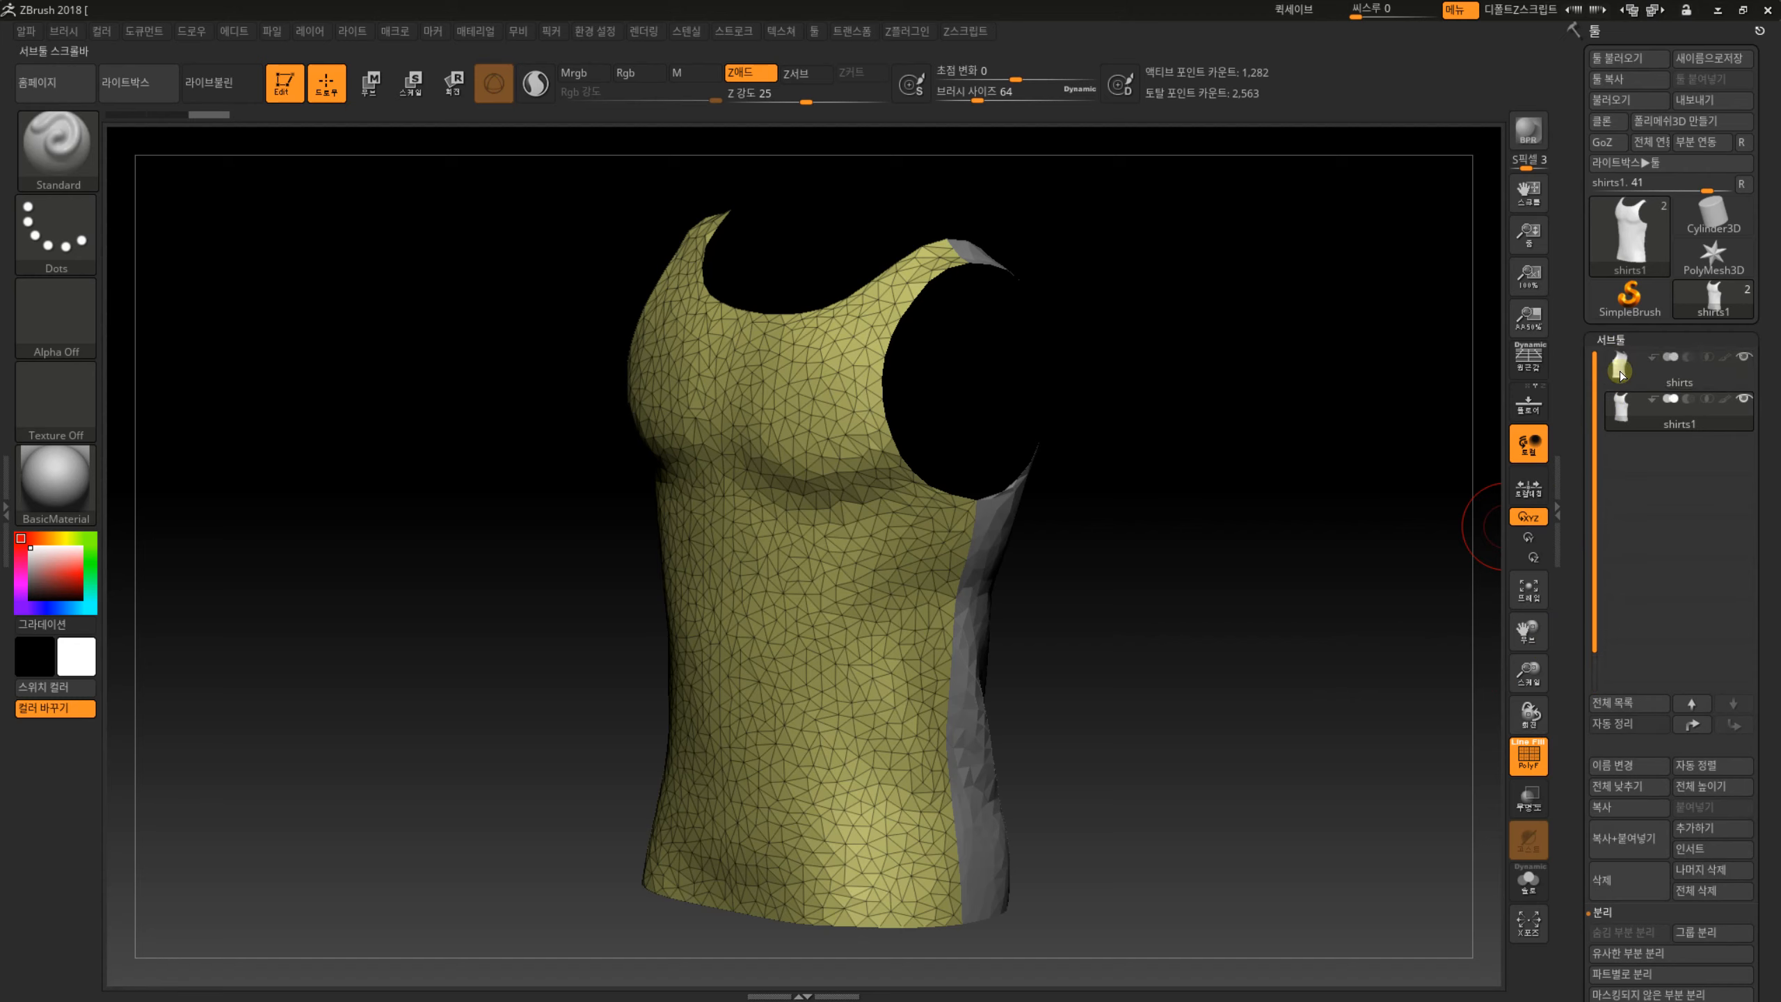
click(1618, 369)
scroll(1576, 894, down, 5)
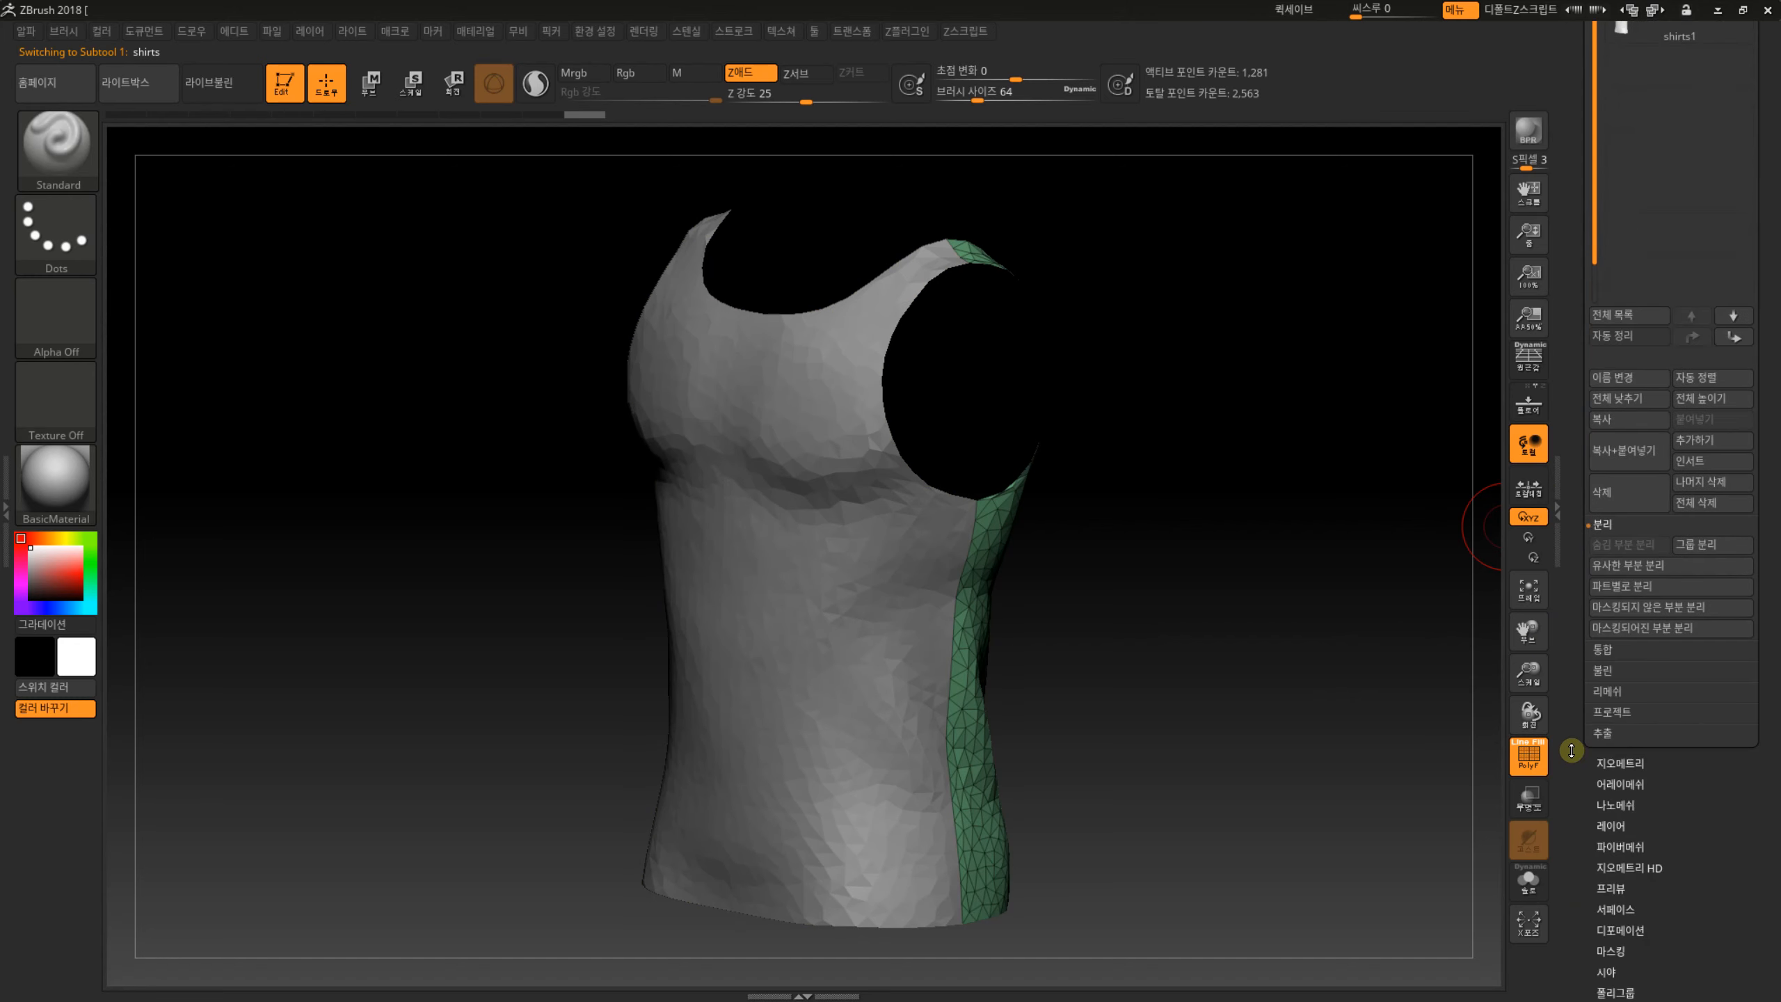
click(1599, 650)
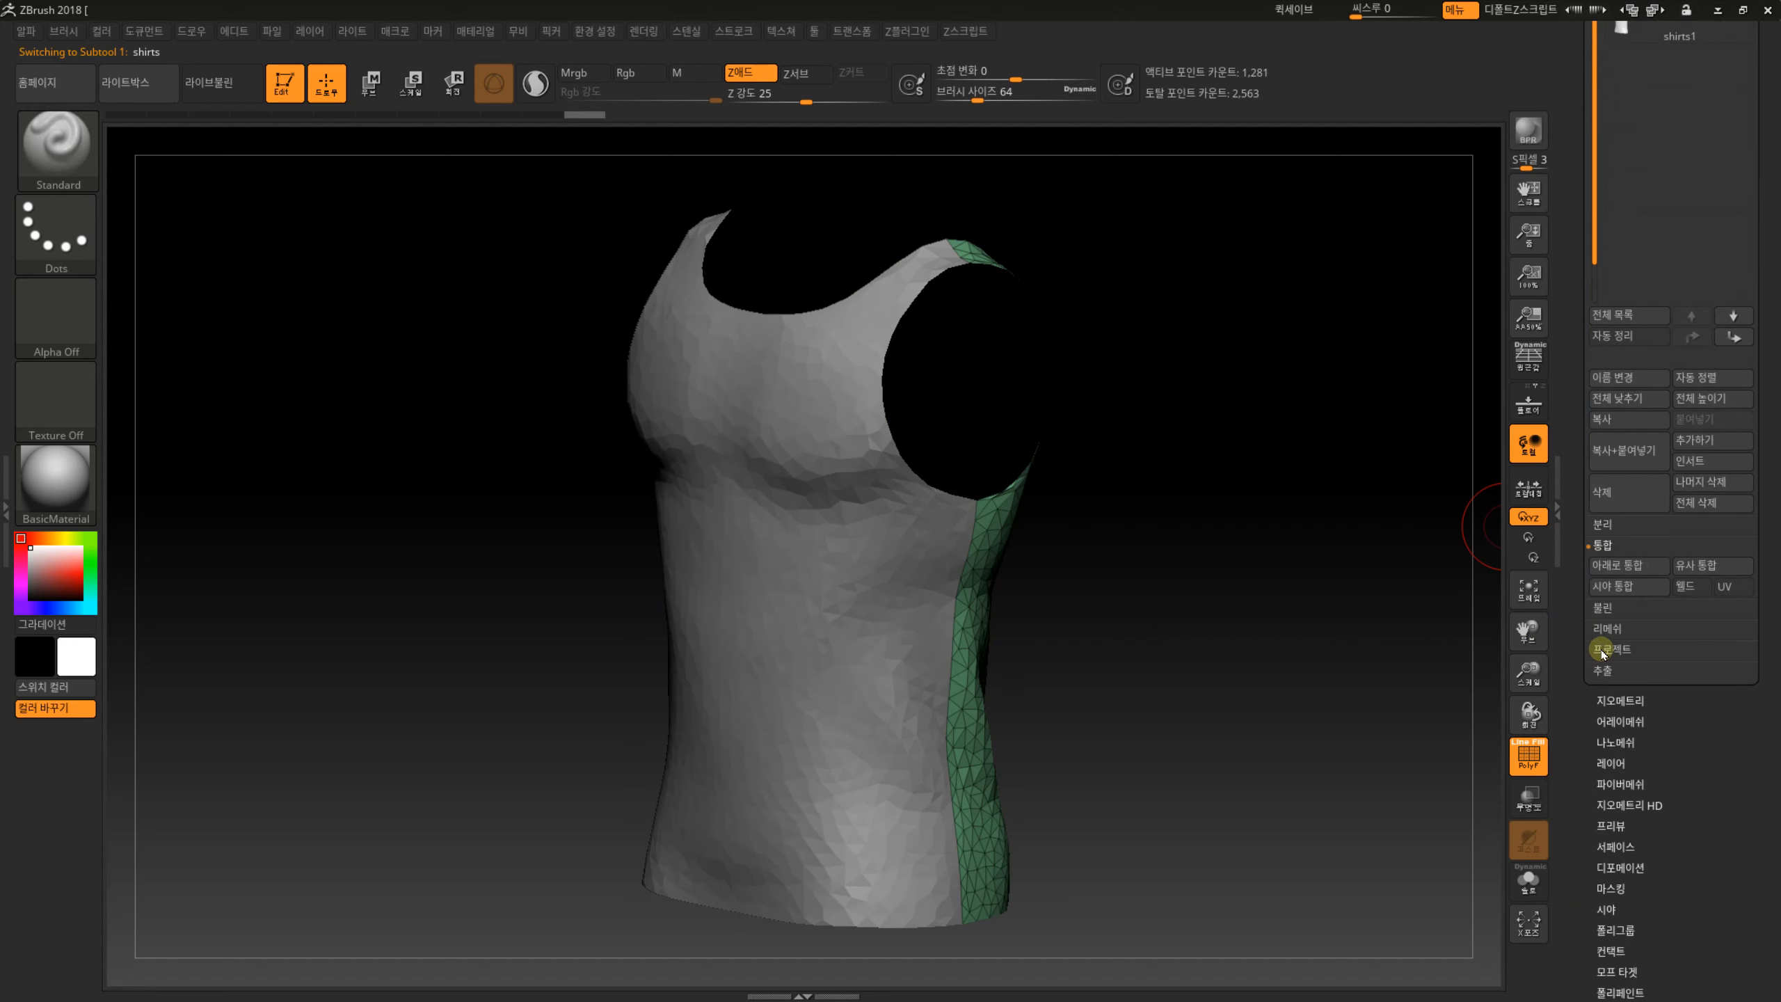
click(1626, 566)
click(1480, 602)
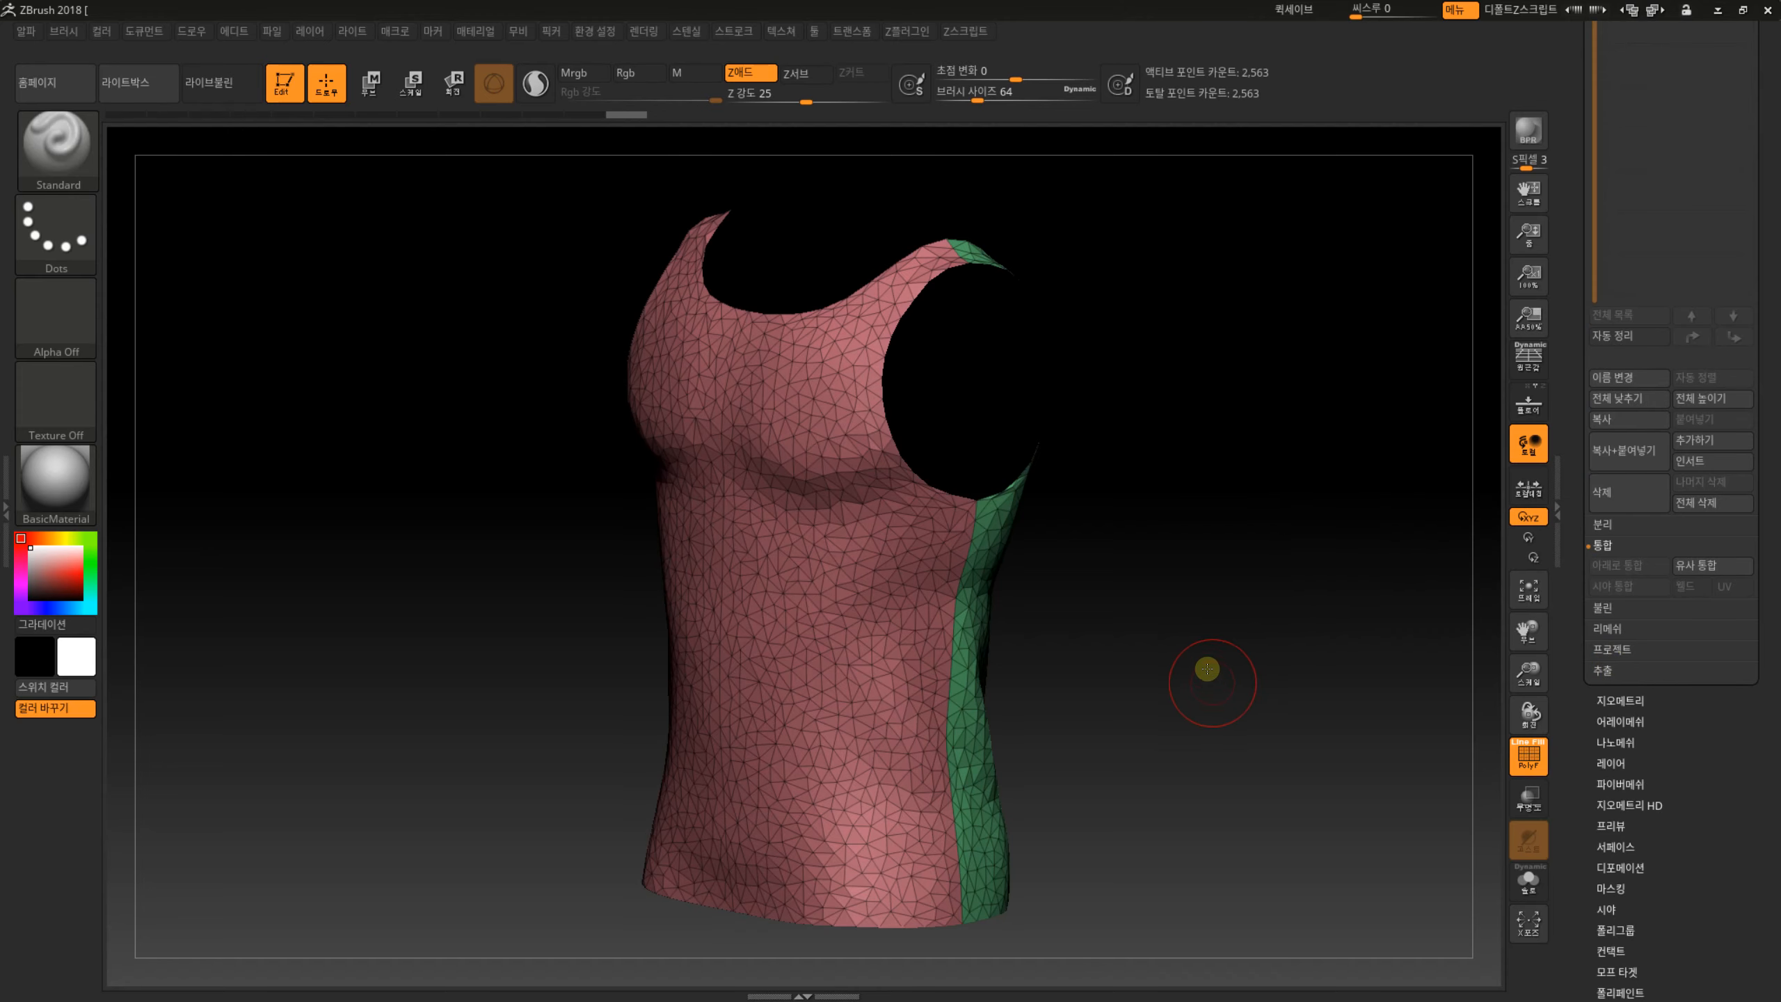
Try to close the open holes of the merged shirt mesh and undo the operation.
mouse_move(1205, 668)
mouse_down()
mouse_move(1088, 649)
mouse_move(1197, 668)
mouse_move(1193, 796)
mouse_move(1244, 720)
mouse_move(1224, 664)
mouse_move(1252, 731)
mouse_move(1266, 715)
mouse_move(1225, 696)
mouse_move(1276, 677)
mouse_move(1217, 720)
mouse_move(1251, 686)
mouse_move(1210, 604)
mouse_move(1173, 661)
mouse_up()
mouse_move(1576, 653)
mouse_down()
mouse_move(1579, 605)
mouse_move(1578, 653)
mouse_up()
click(1610, 571)
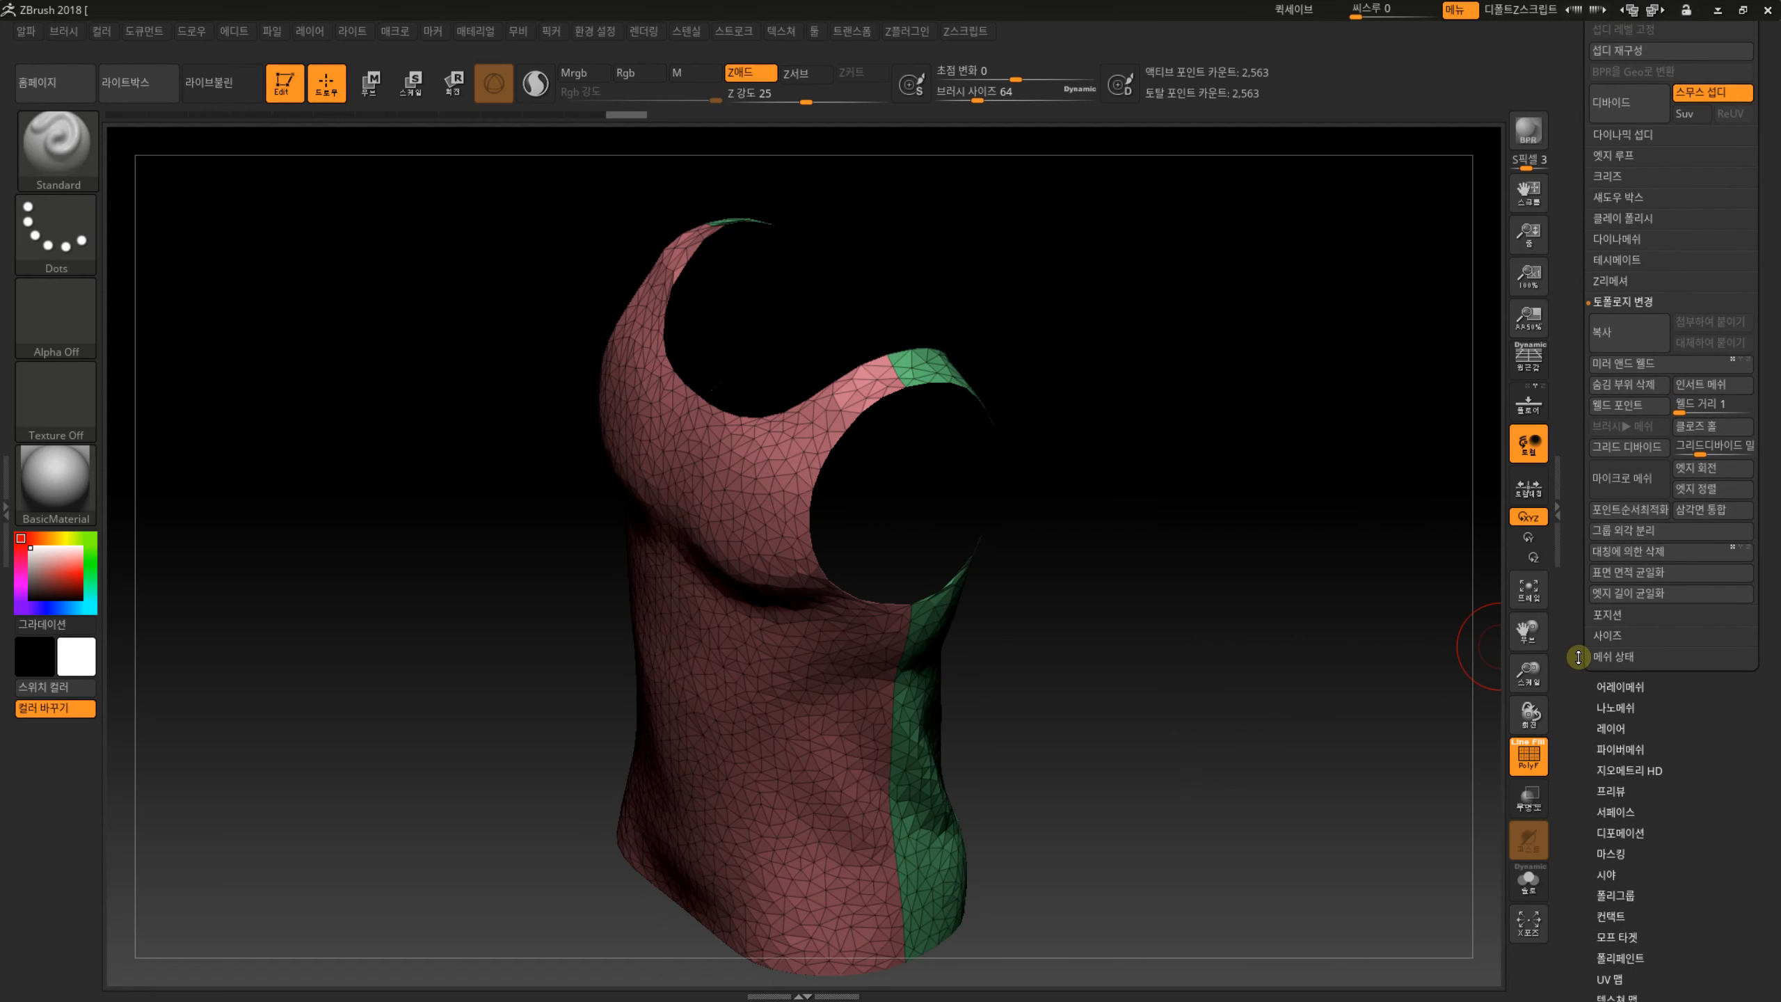
click(1710, 426)
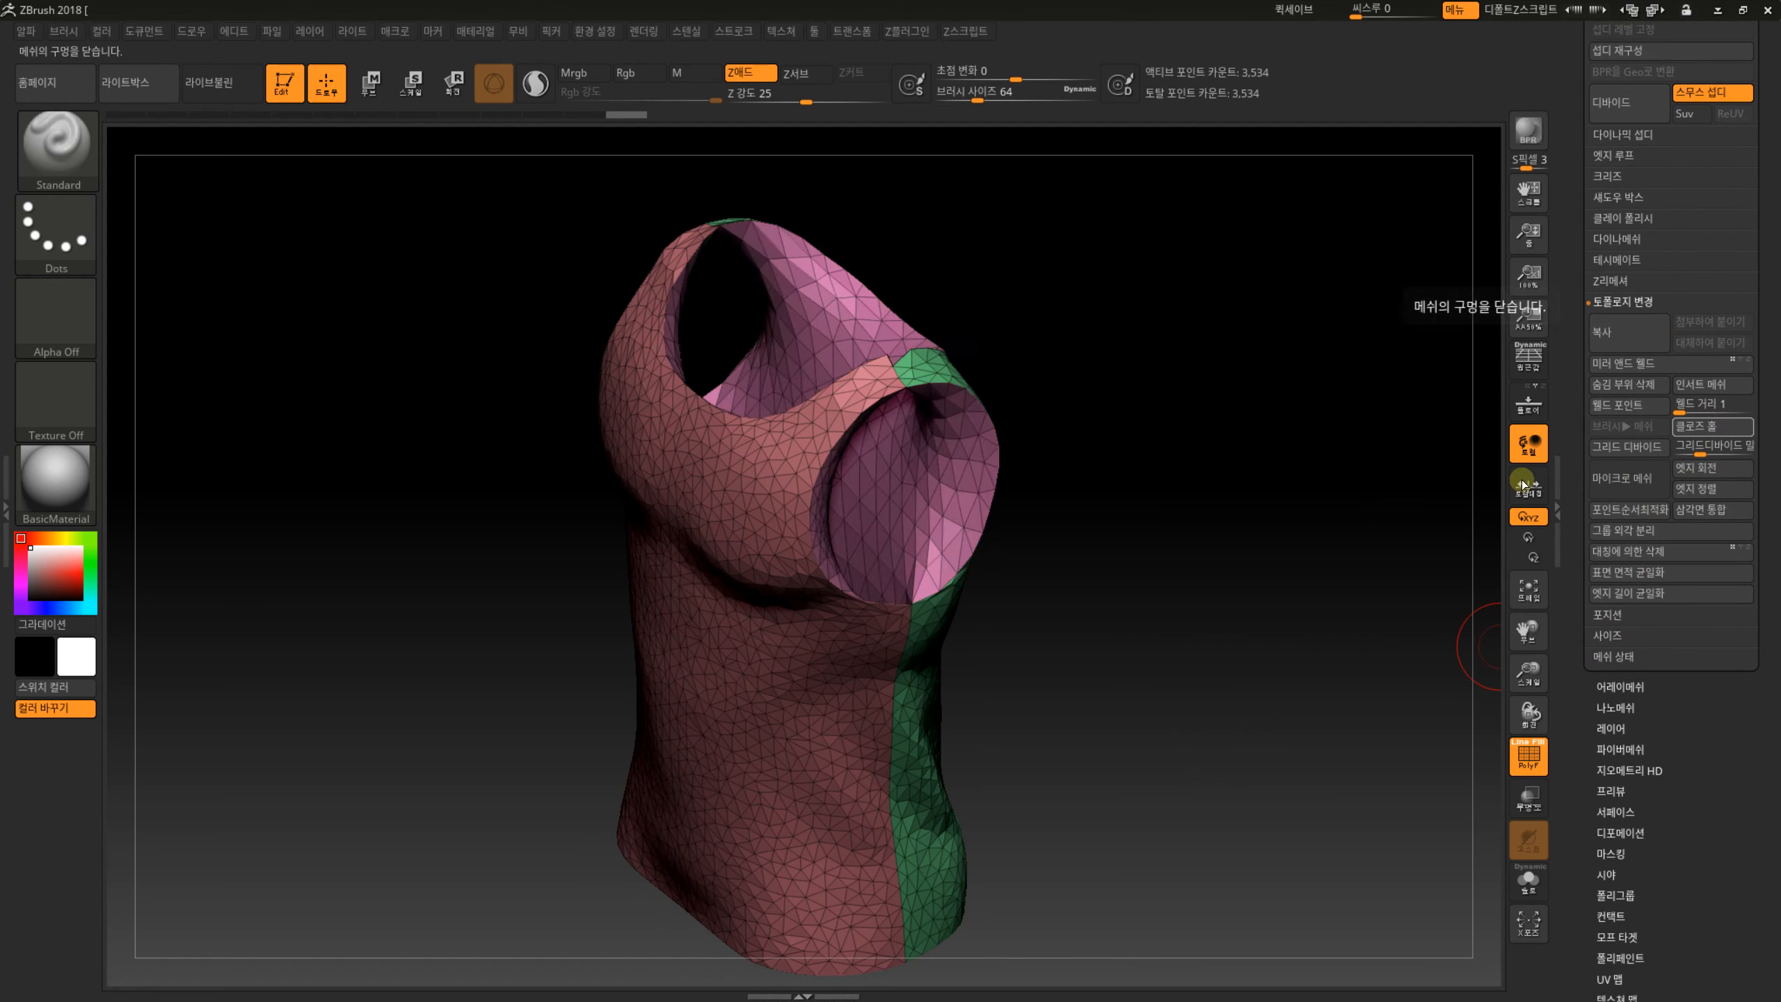
mouse_move(1311, 565)
mouse_down()
mouse_move(1397, 555)
mouse_move(1288, 559)
mouse_move(1284, 589)
mouse_move(1340, 562)
mouse_move(1343, 325)
mouse_move(1336, 648)
mouse_move(1292, 570)
mouse_move(1288, 624)
mouse_move(1173, 636)
mouse_move(1182, 678)
mouse_move(1161, 485)
mouse_move(1149, 581)
mouse_move(1185, 457)
mouse_move(1221, 517)
mouse_move(1181, 596)
mouse_move(1151, 562)
mouse_move(1157, 596)
mouse_move(1340, 637)
mouse_move(1164, 639)
mouse_move(1125, 558)
mouse_move(1125, 616)
mouse_move(1069, 557)
mouse_move(1147, 556)
mouse_move(1125, 465)
mouse_move(1133, 570)
mouse_move(1089, 497)
mouse_move(1092, 540)
mouse_move(1122, 544)
mouse_up()
key(ctrl+z)
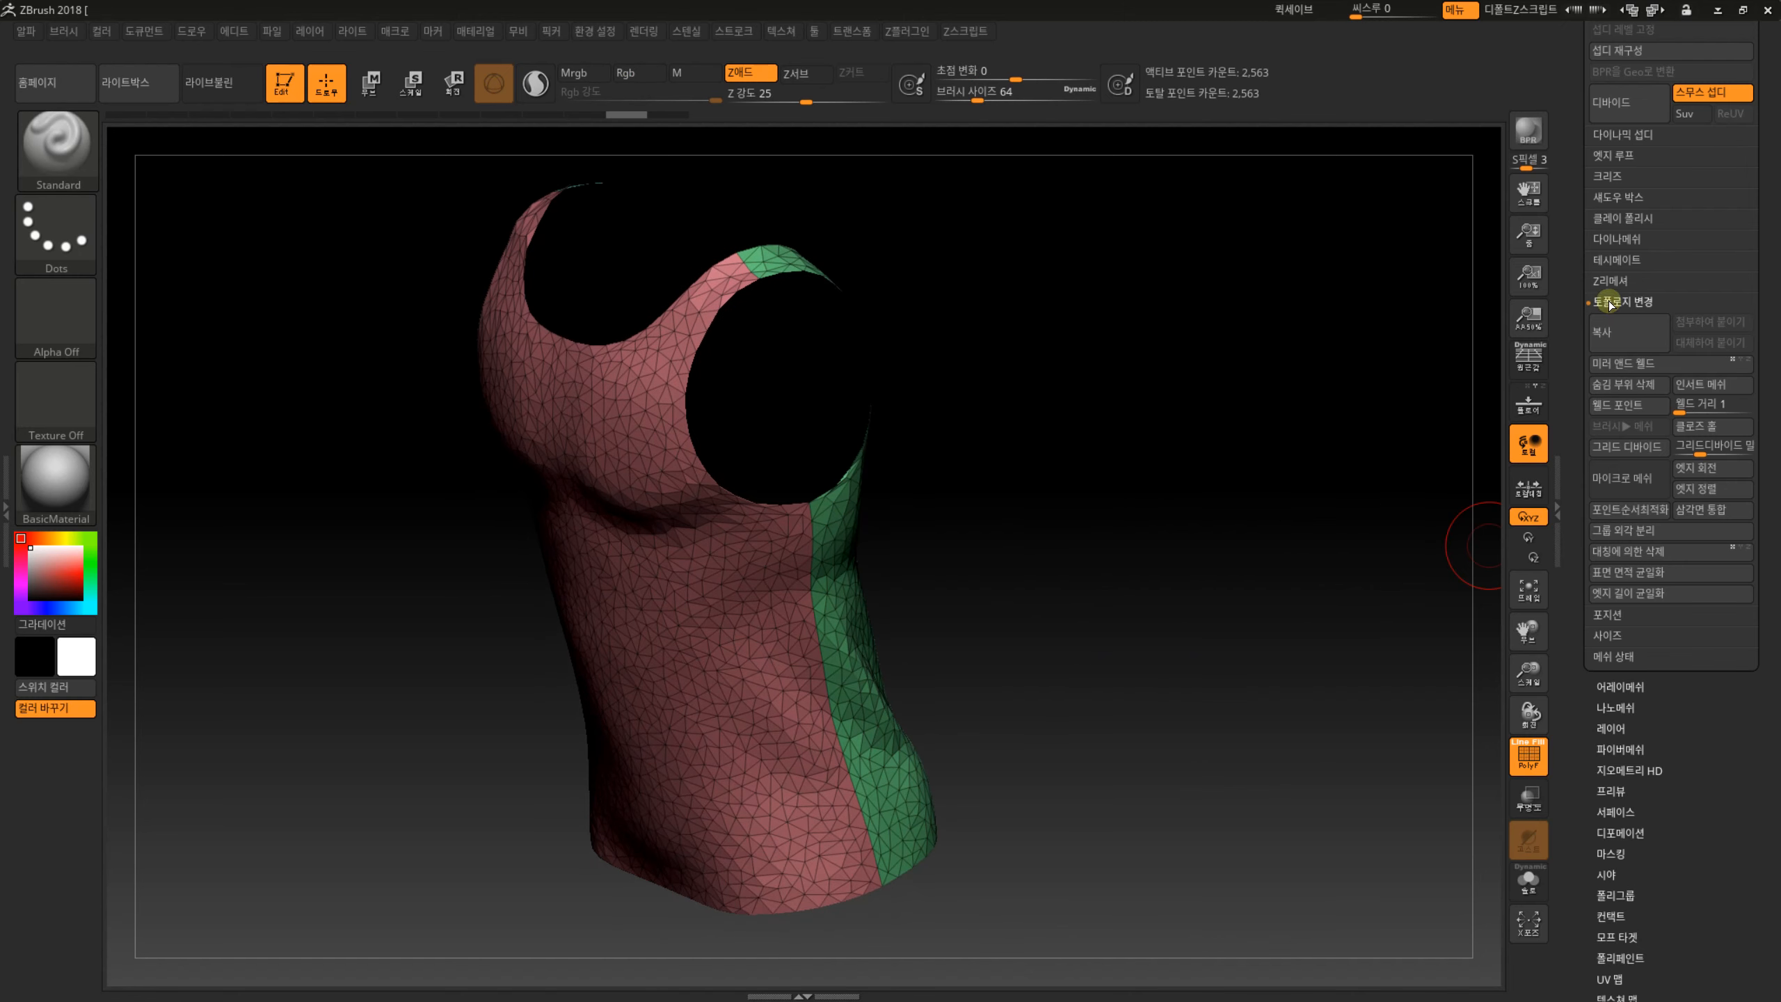
Weld the merged shirt's coincident points at a weld distance of 1 and close the mesh's holes.
click(1624, 397)
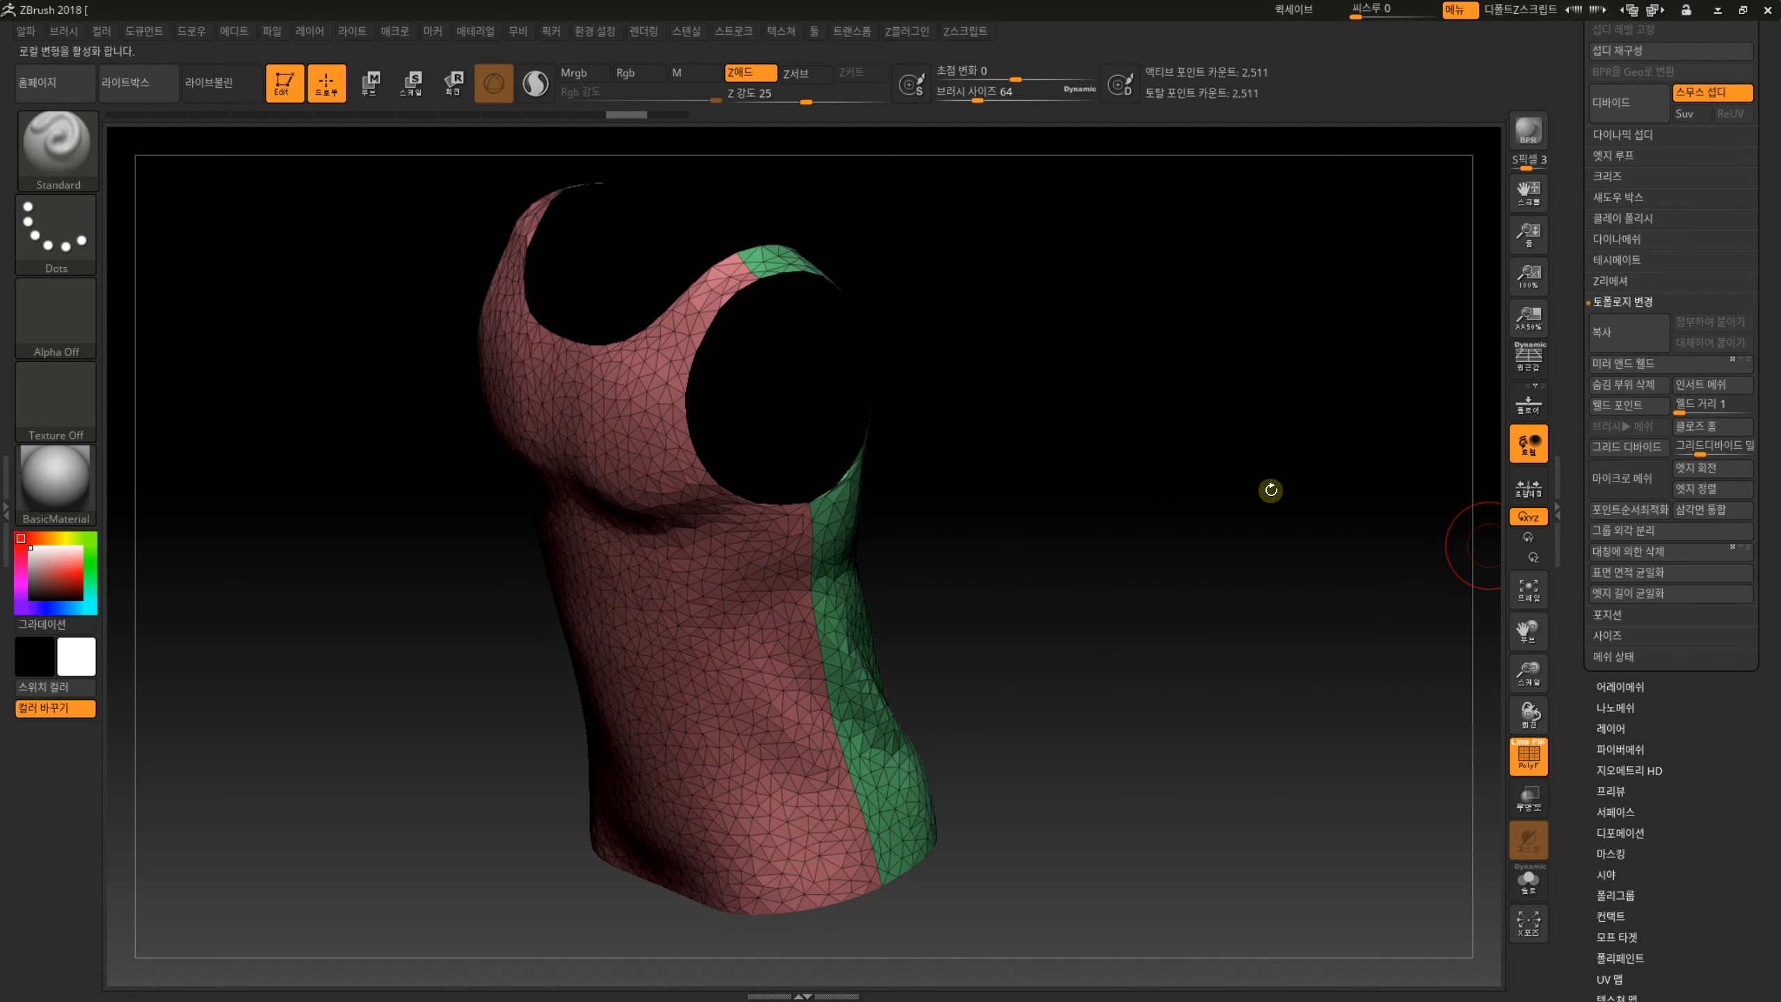
mouse_move(1264, 489)
shift+mouse_down()
mouse_move(1256, 441)
mouse_move(1323, 498)
mouse_move(1455, 505)
shift+mouse_up()
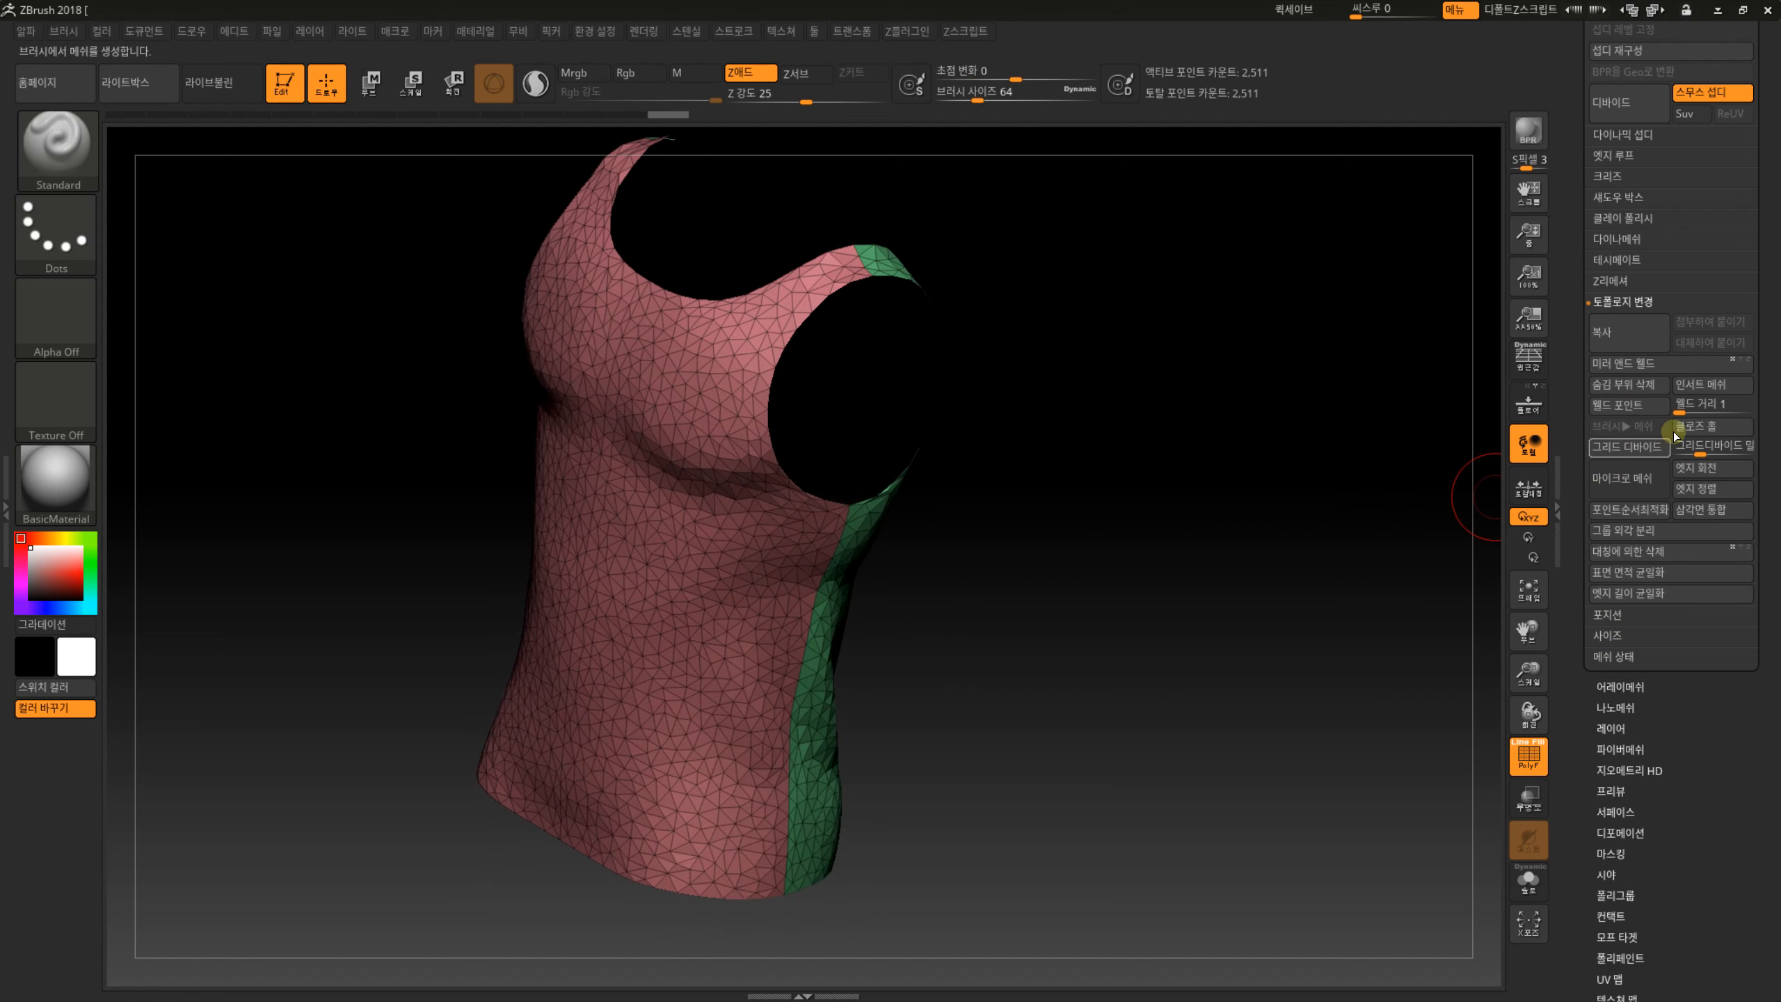
drag(1271, 521, 833, 352)
drag(1122, 663, 1184, 602)
drag(1577, 325, 1580, 425)
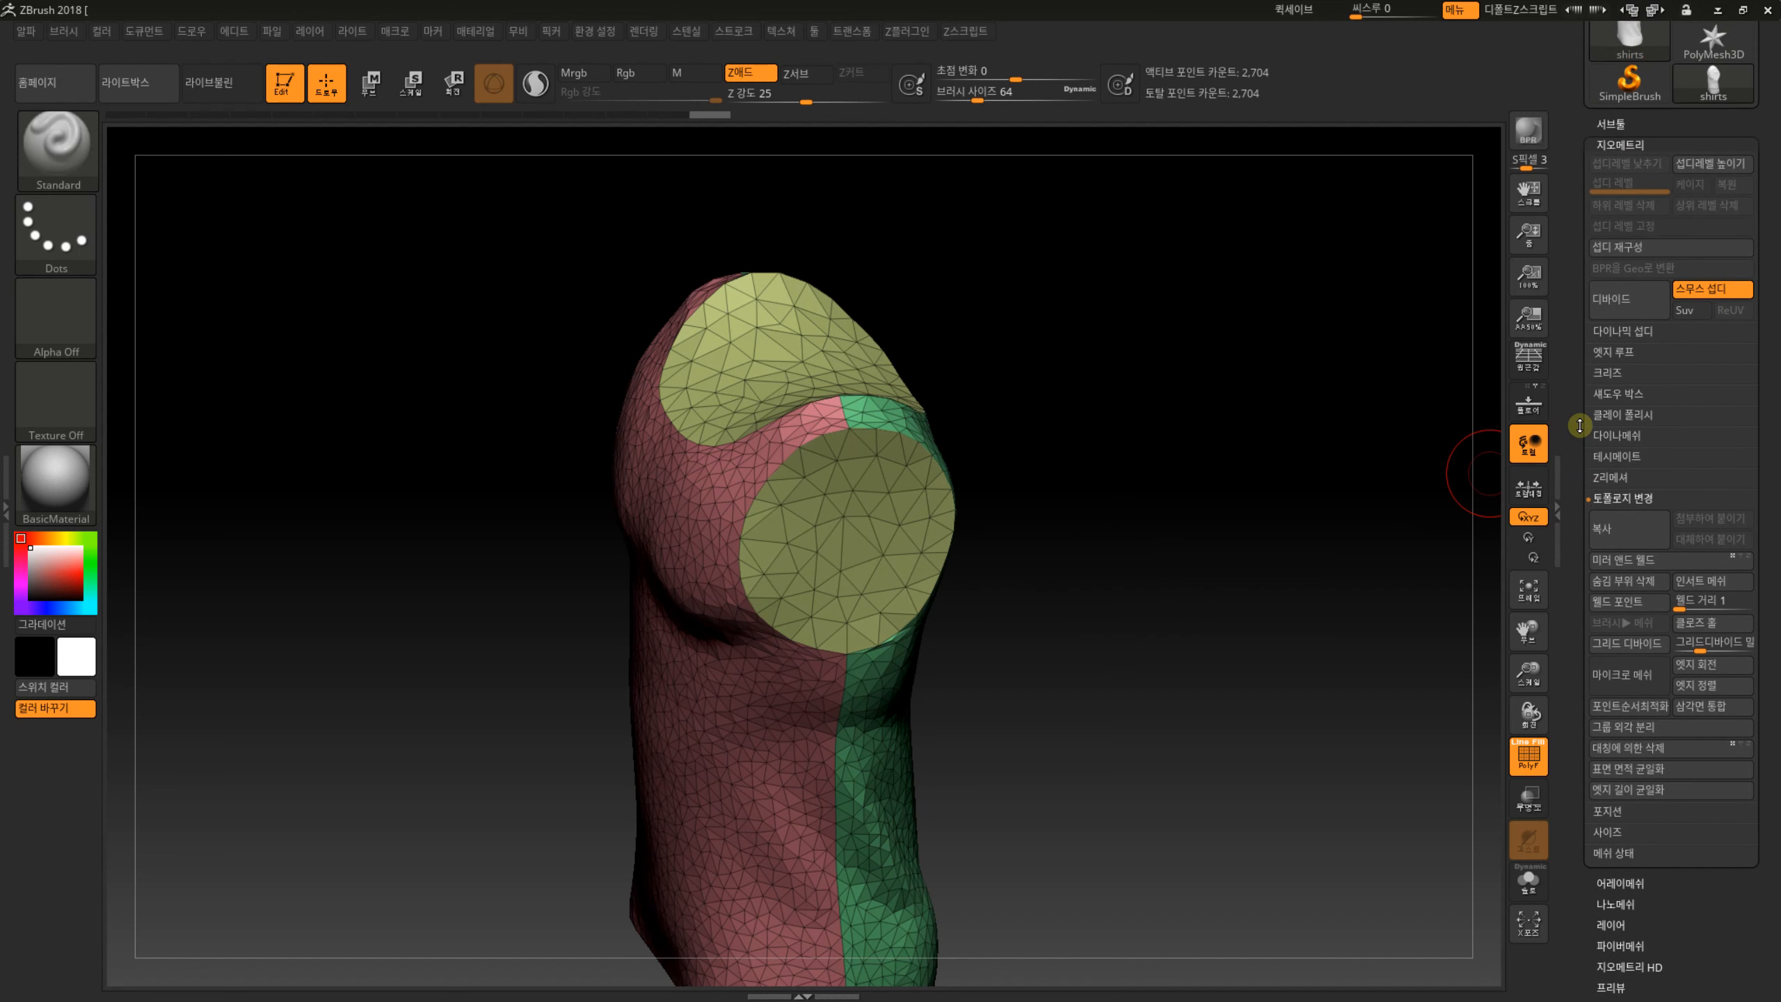
Crease the closed shirt's edges along its polygroup borders.
click(1610, 372)
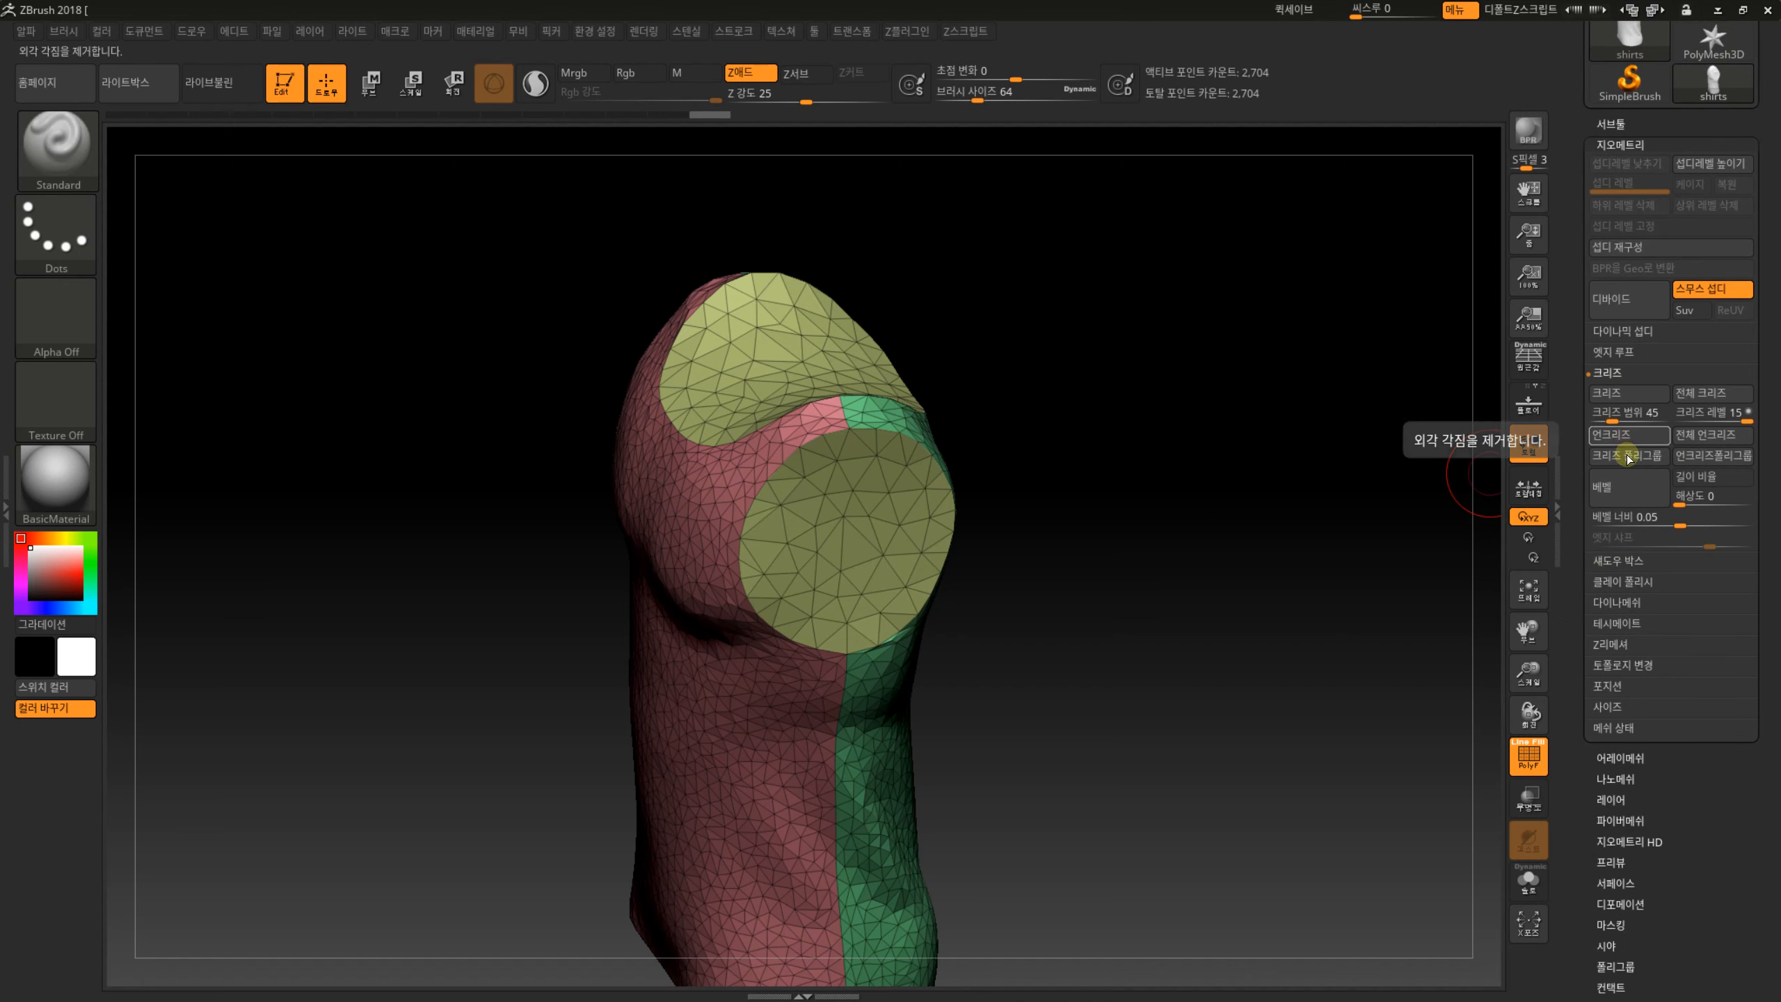
alt+drag(1093, 548, 1014, 390)
mouse_move(1248, 582)
alt+mouse_down()
mouse_move(1069, 574)
mouse_move(1157, 442)
mouse_move(1217, 529)
alt+mouse_up()
Subdivide the creased shirt to subdivision level 4 with its polygroup wireframe hidden.
key(ctrl)
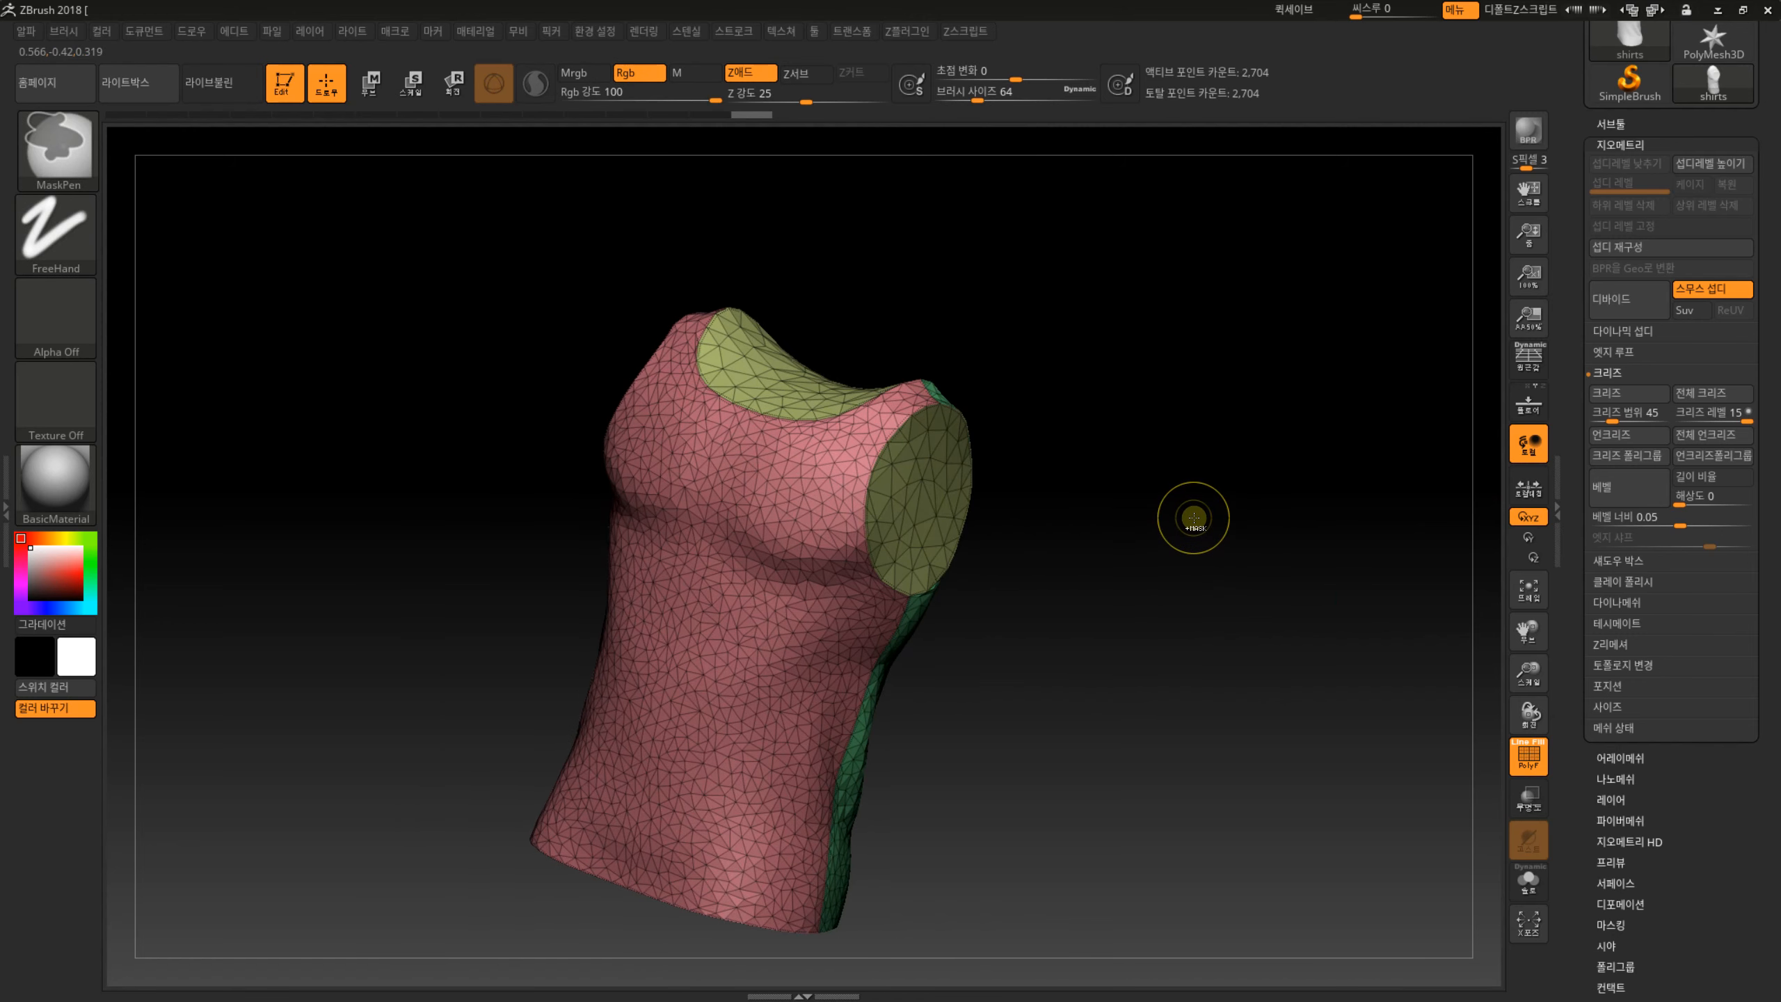
key(ctrl+d)
key(shift+f)
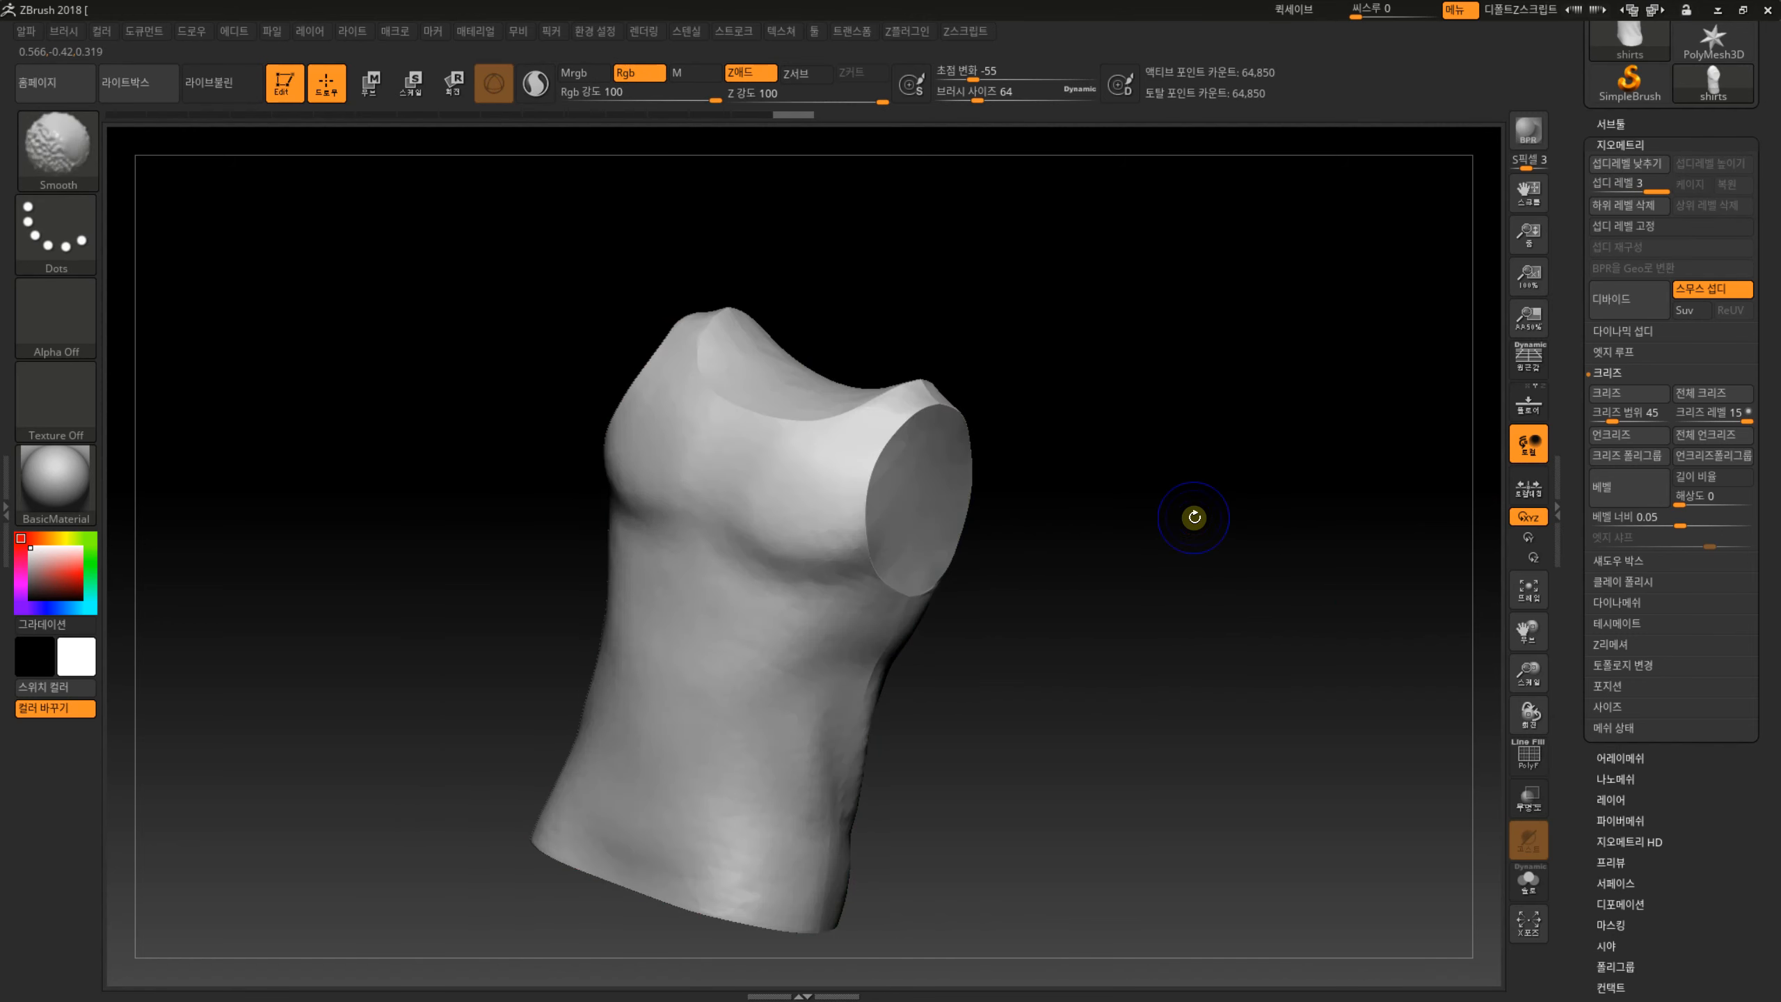
shift+drag(1150, 577, 715, 564)
drag(1220, 505, 890, 561)
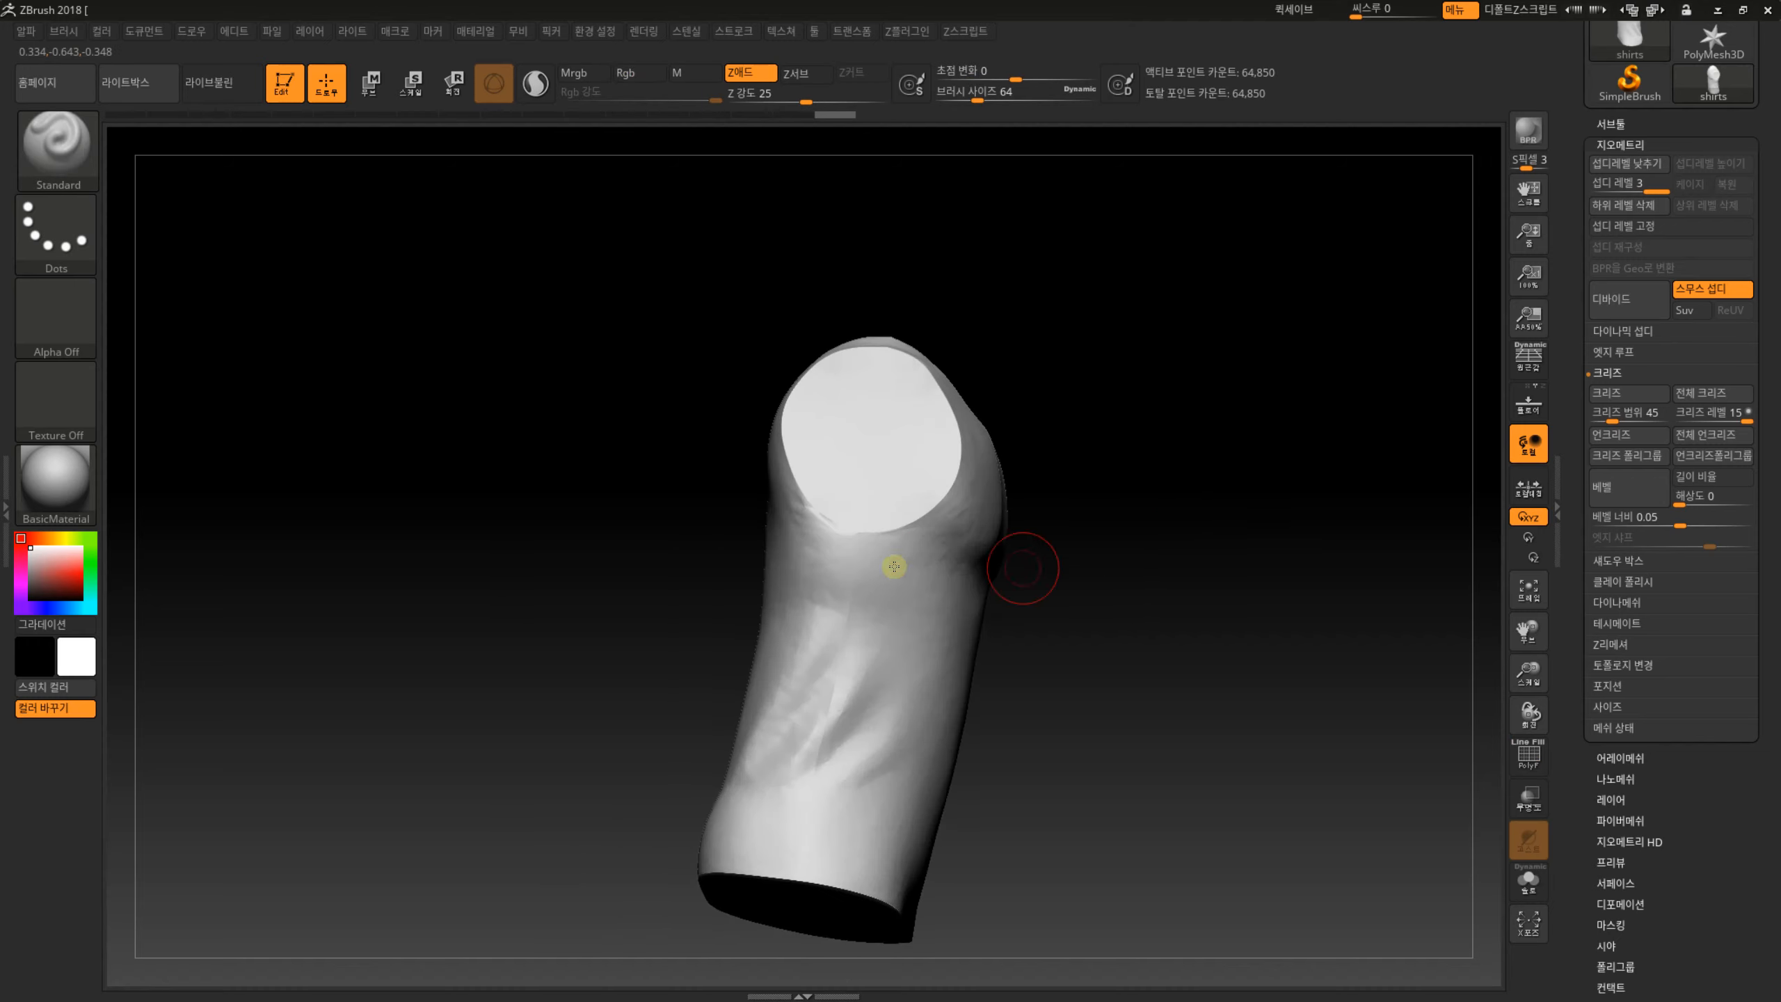
drag(1097, 672, 1108, 584)
key(ctrl+d)
drag(1112, 646, 1080, 593)
drag(955, 624, 1013, 586)
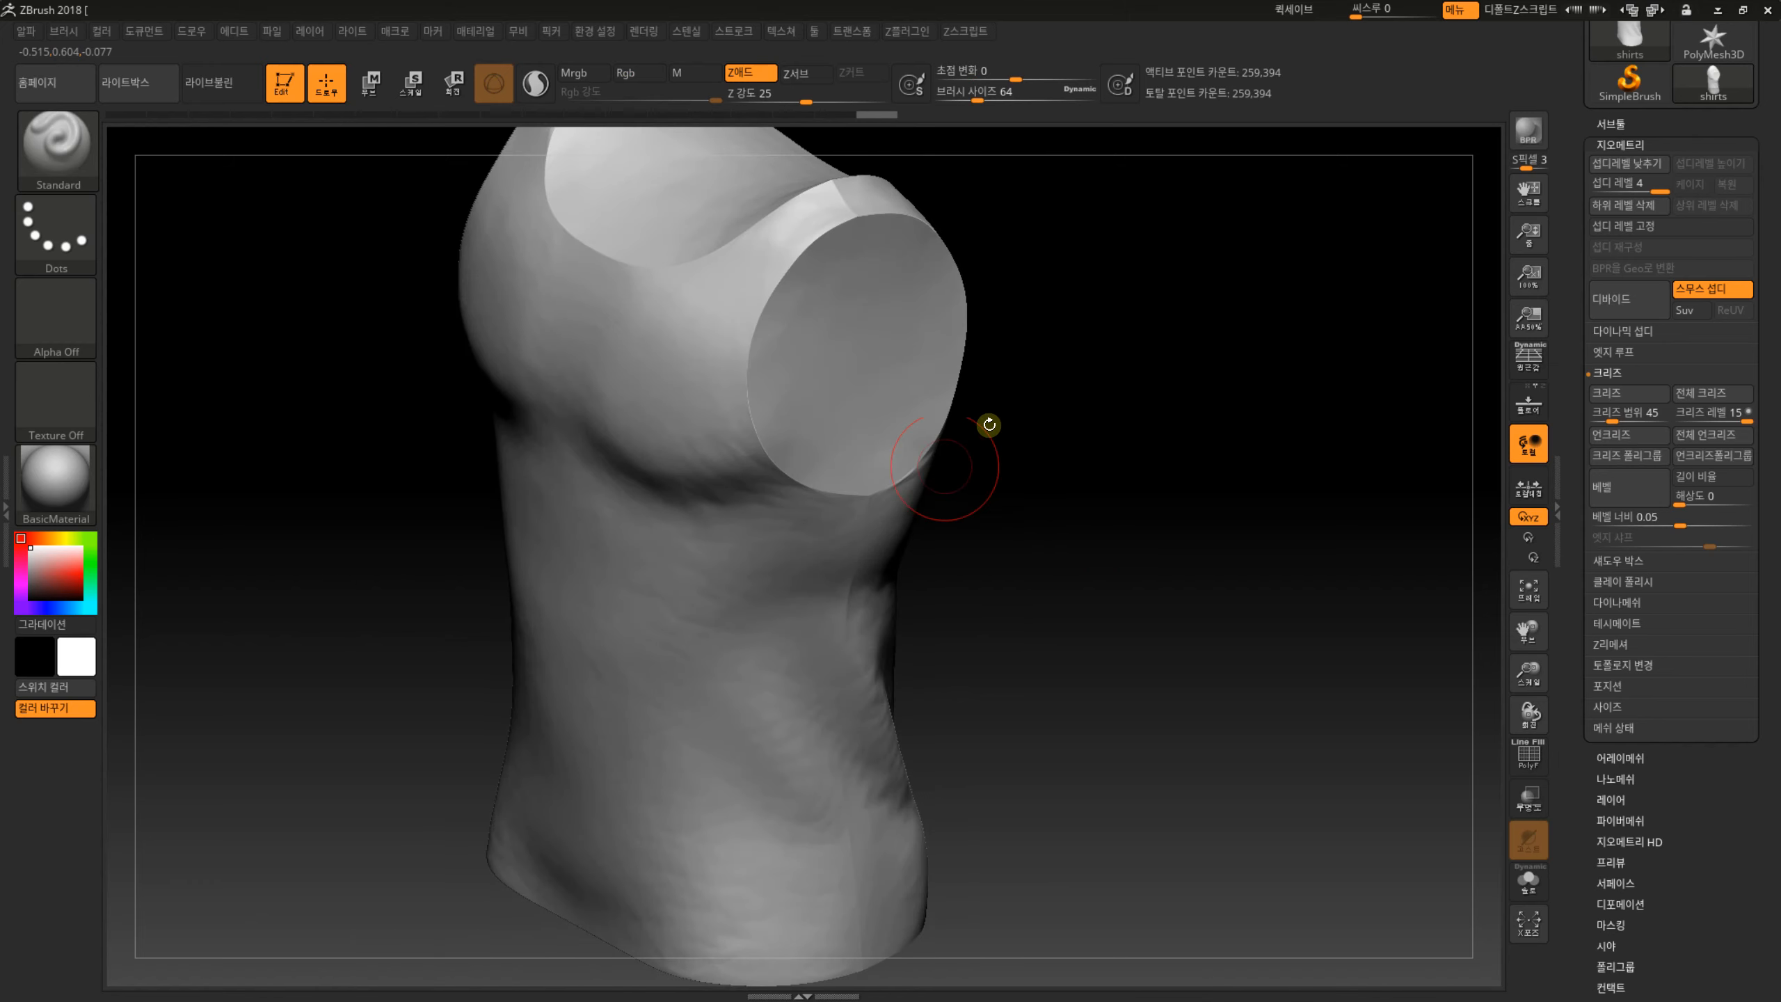
Duplicate the subdivided shirt subtool.
click(1632, 145)
click(1611, 280)
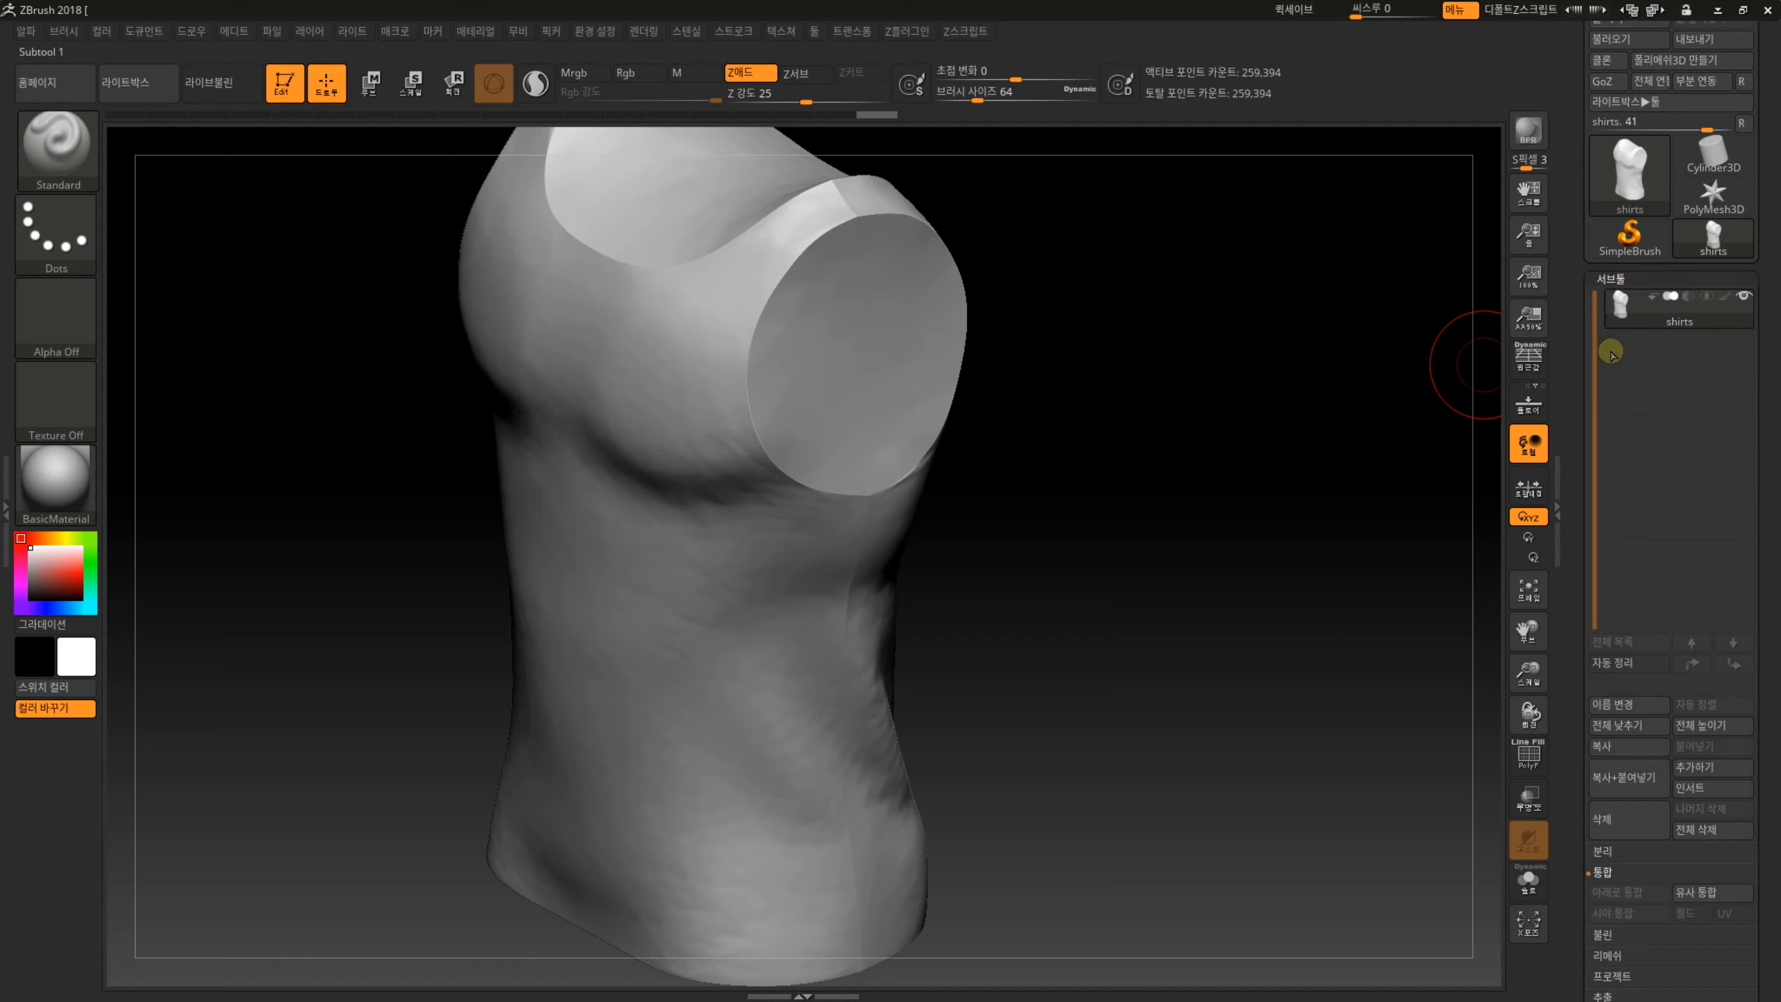
click(1621, 777)
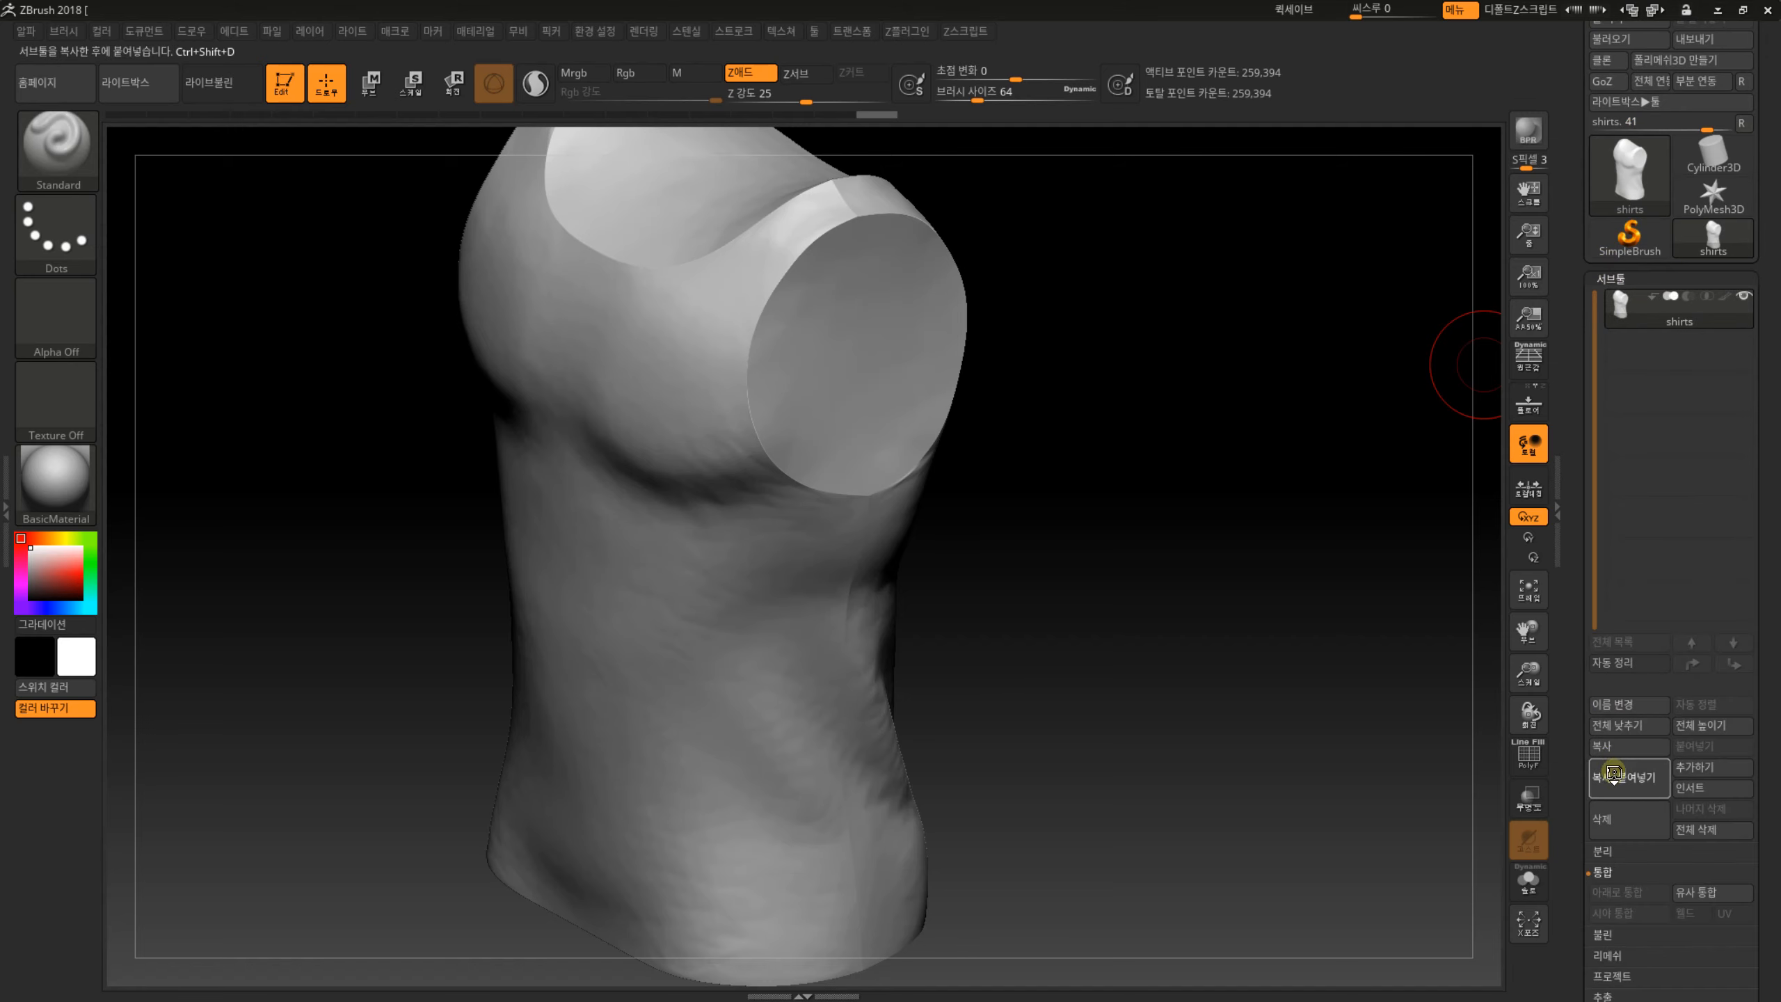
Select the original shirt subtool, hide its duplicate, and show the polygroup wireframe.
click(1620, 307)
drag(1223, 665, 1197, 549)
key(f)
key(f)
click(1743, 336)
key(shift+f)
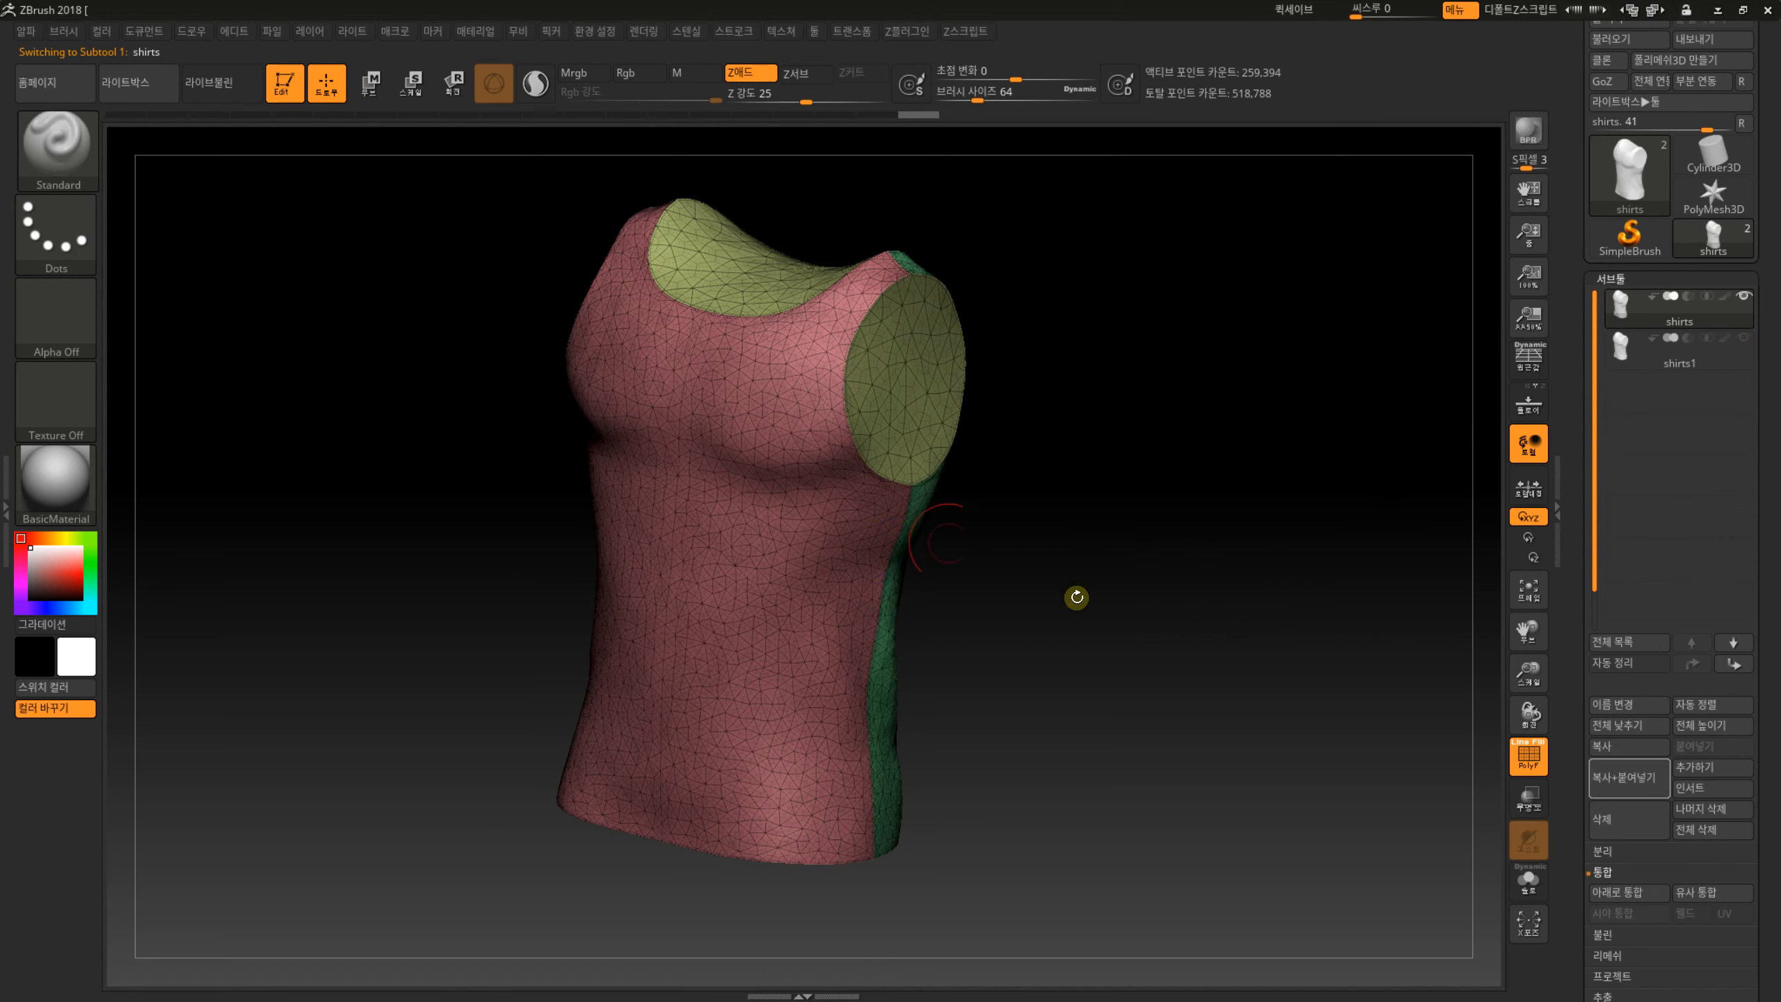
drag(1076, 597, 1143, 621)
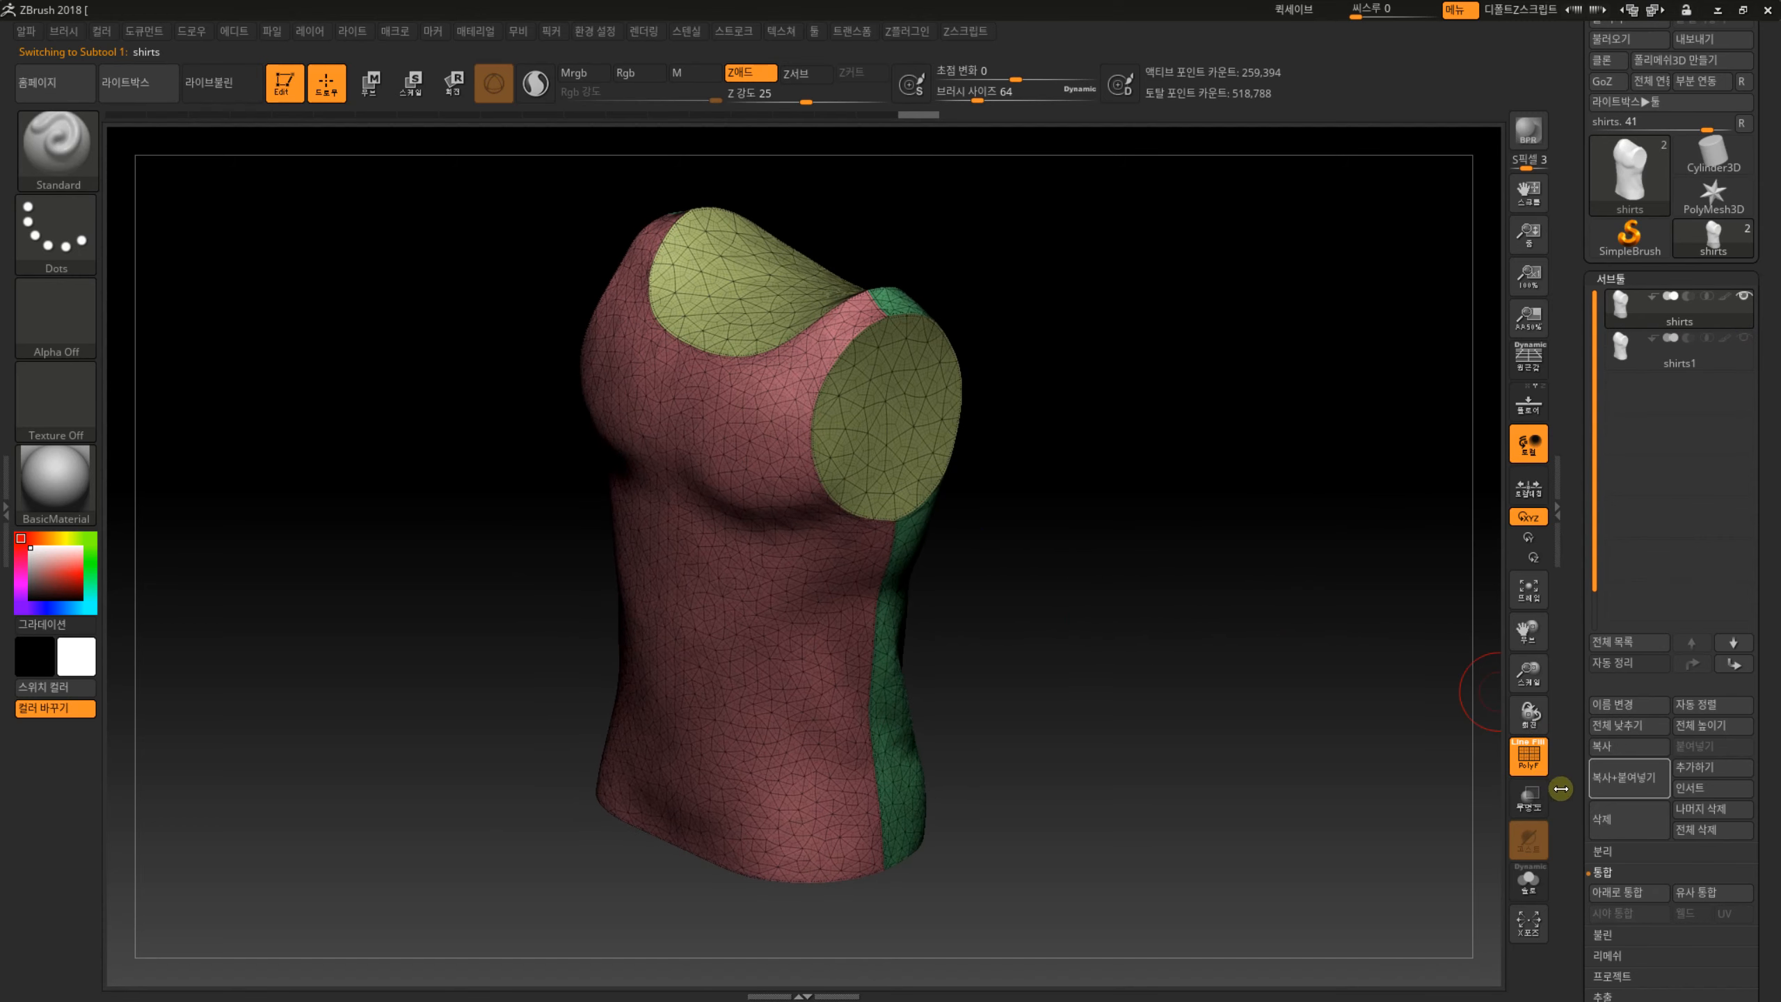
Delete the lower subdivision levels of the original shirt subtool.
drag(1570, 790, 1586, 632)
shift+click(1611, 681)
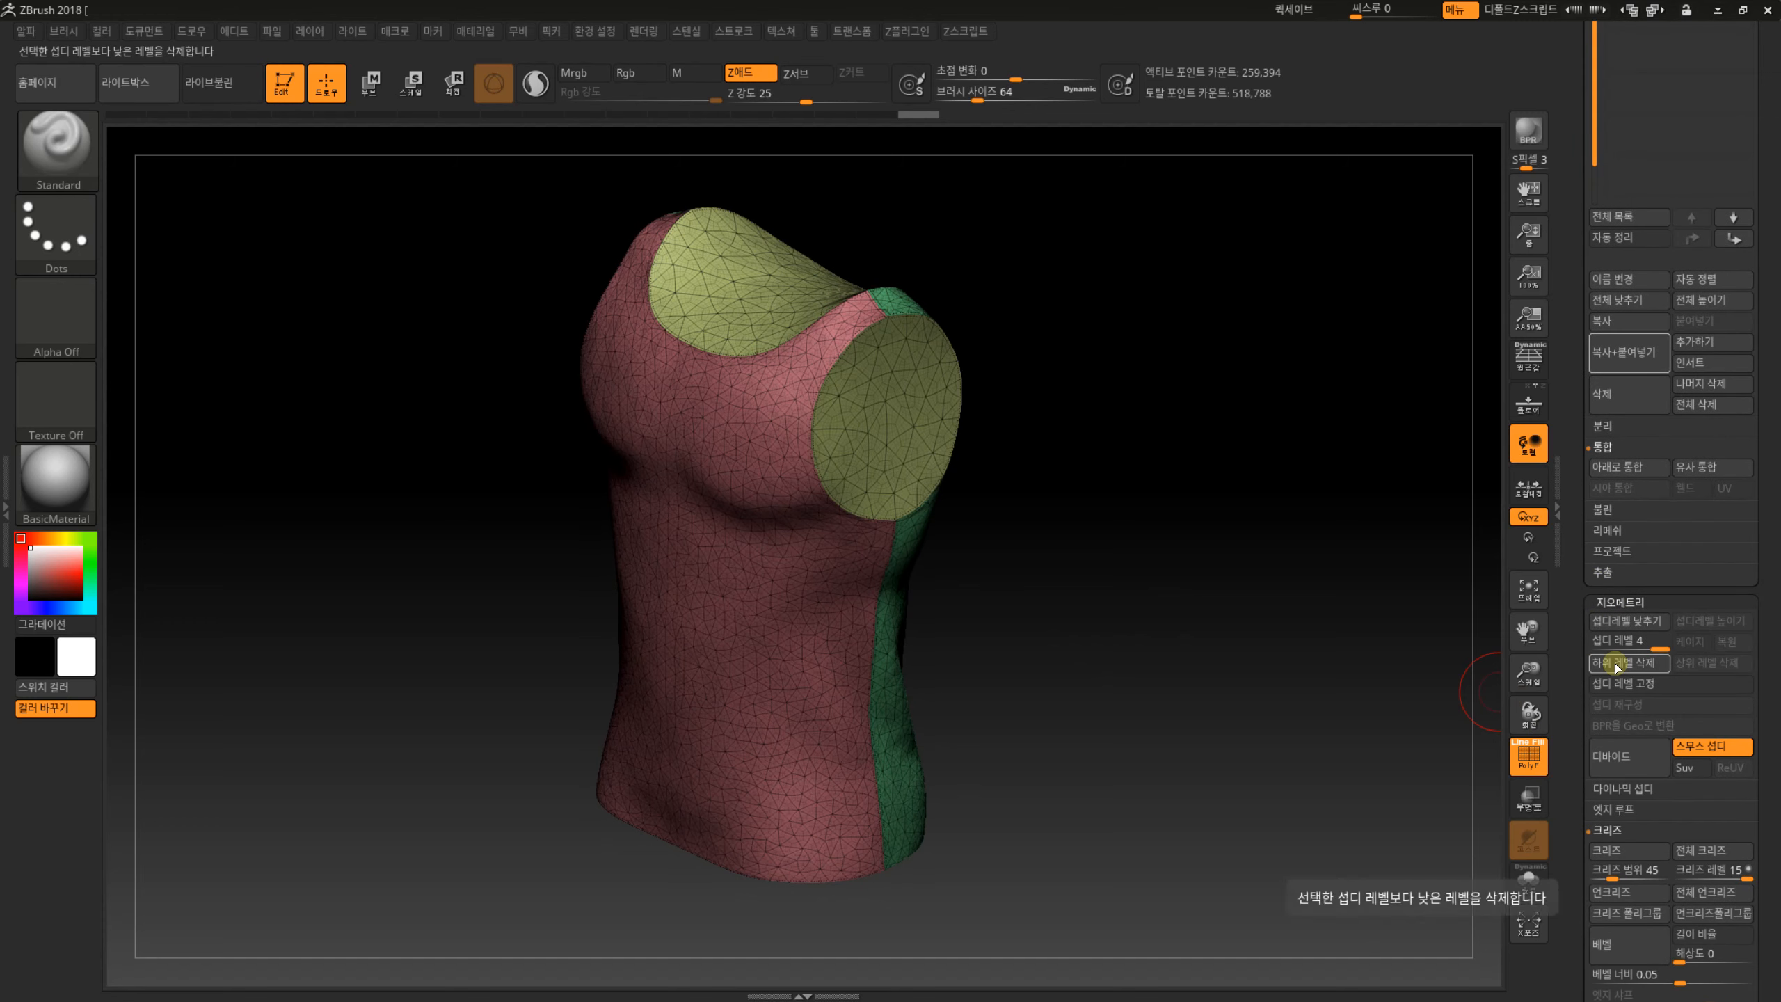
click(1614, 663)
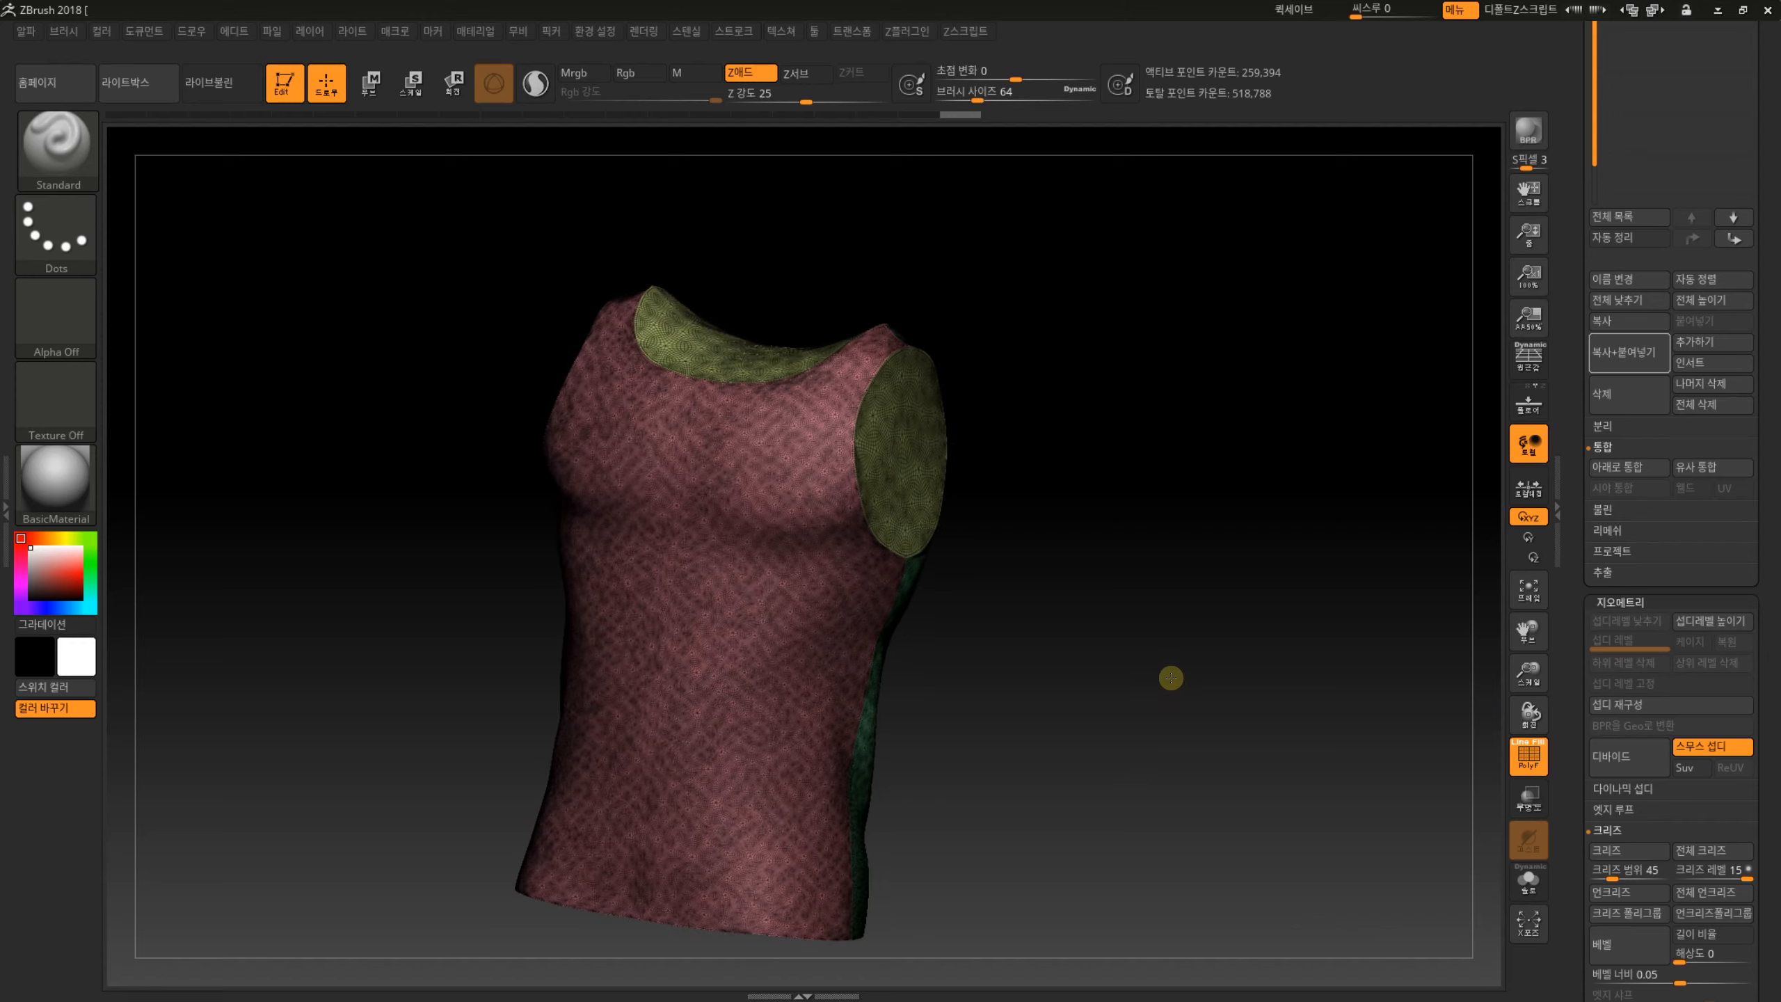
alt+drag(1086, 648, 1190, 715)
drag(1189, 716, 1199, 667)
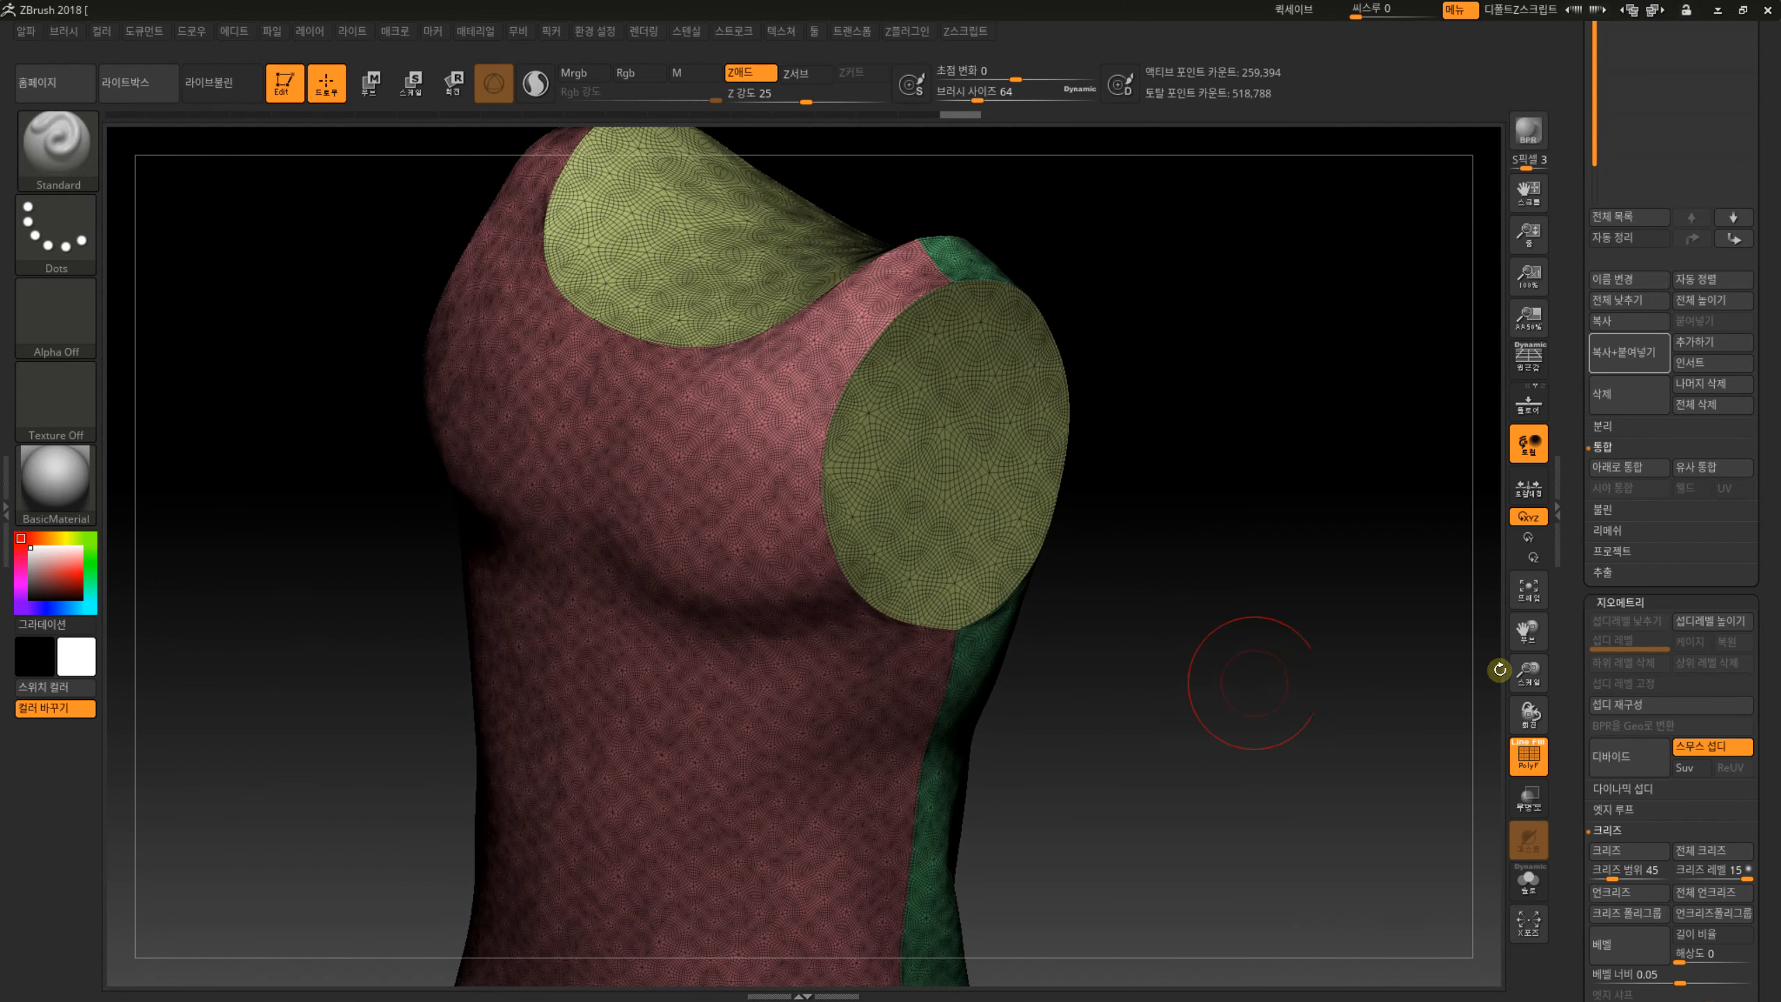
Remesh the original shirt with ZRemesher at a target polygon count of 5.
drag(1576, 739, 1586, 584)
click(1607, 547)
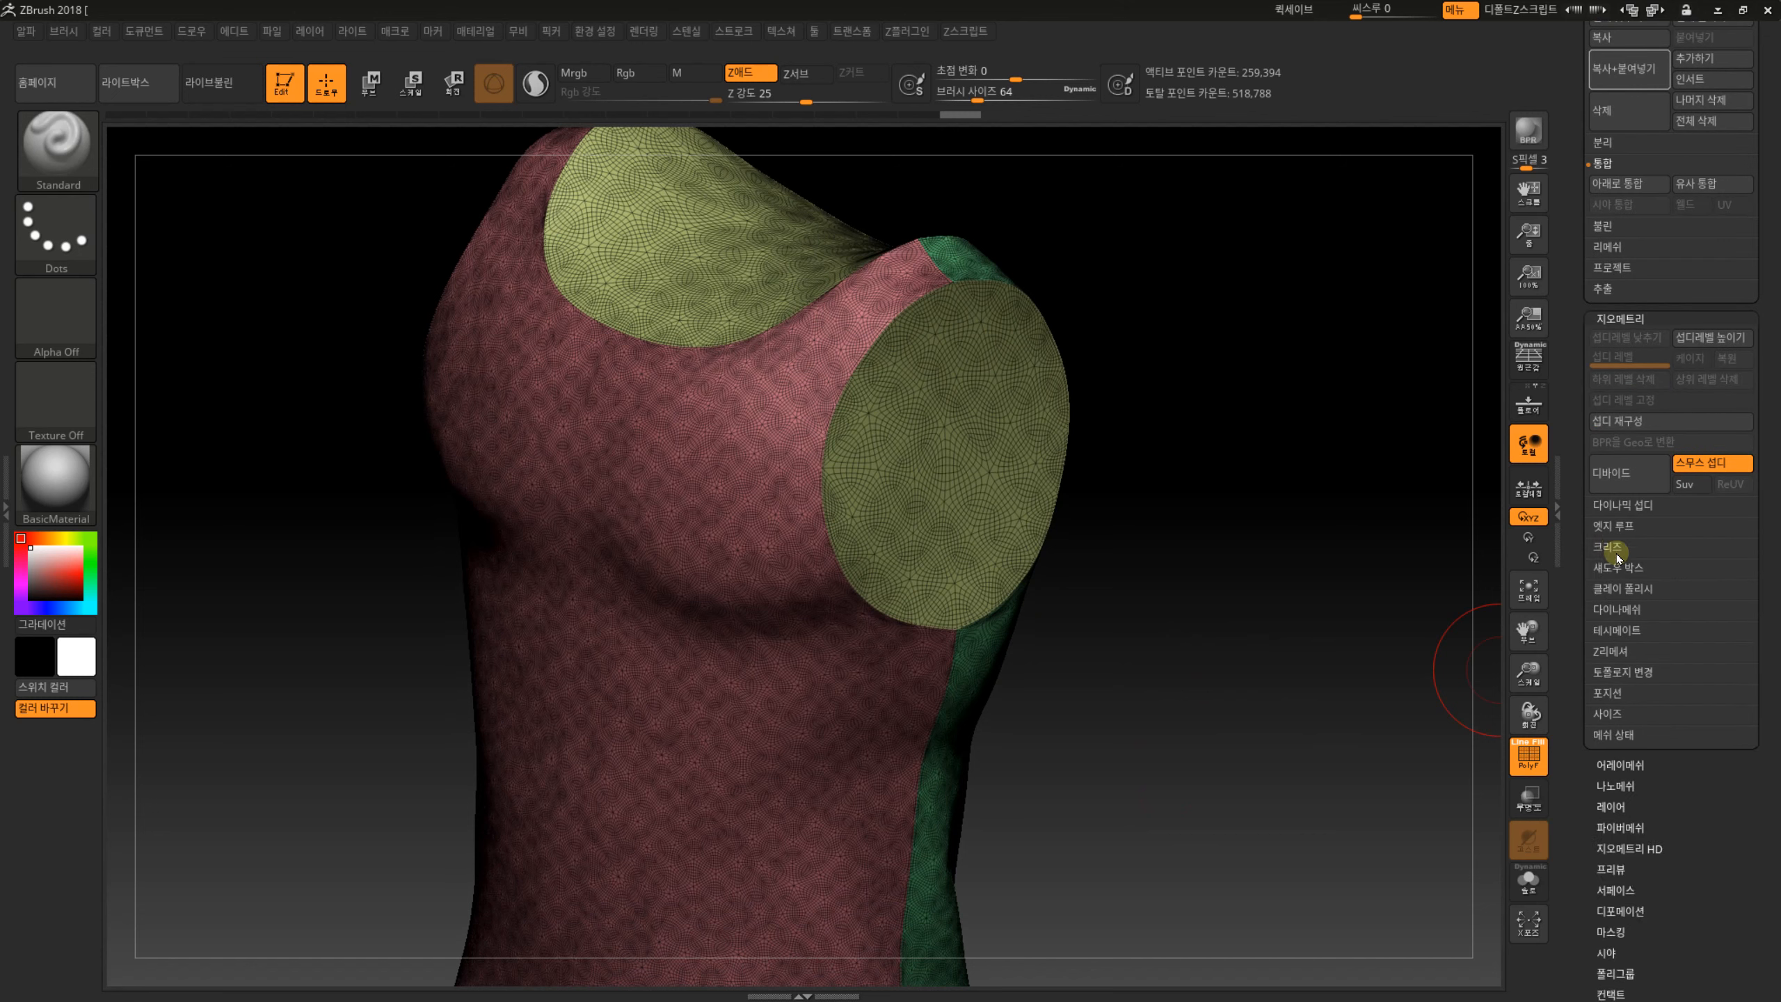
click(1611, 651)
click(1613, 682)
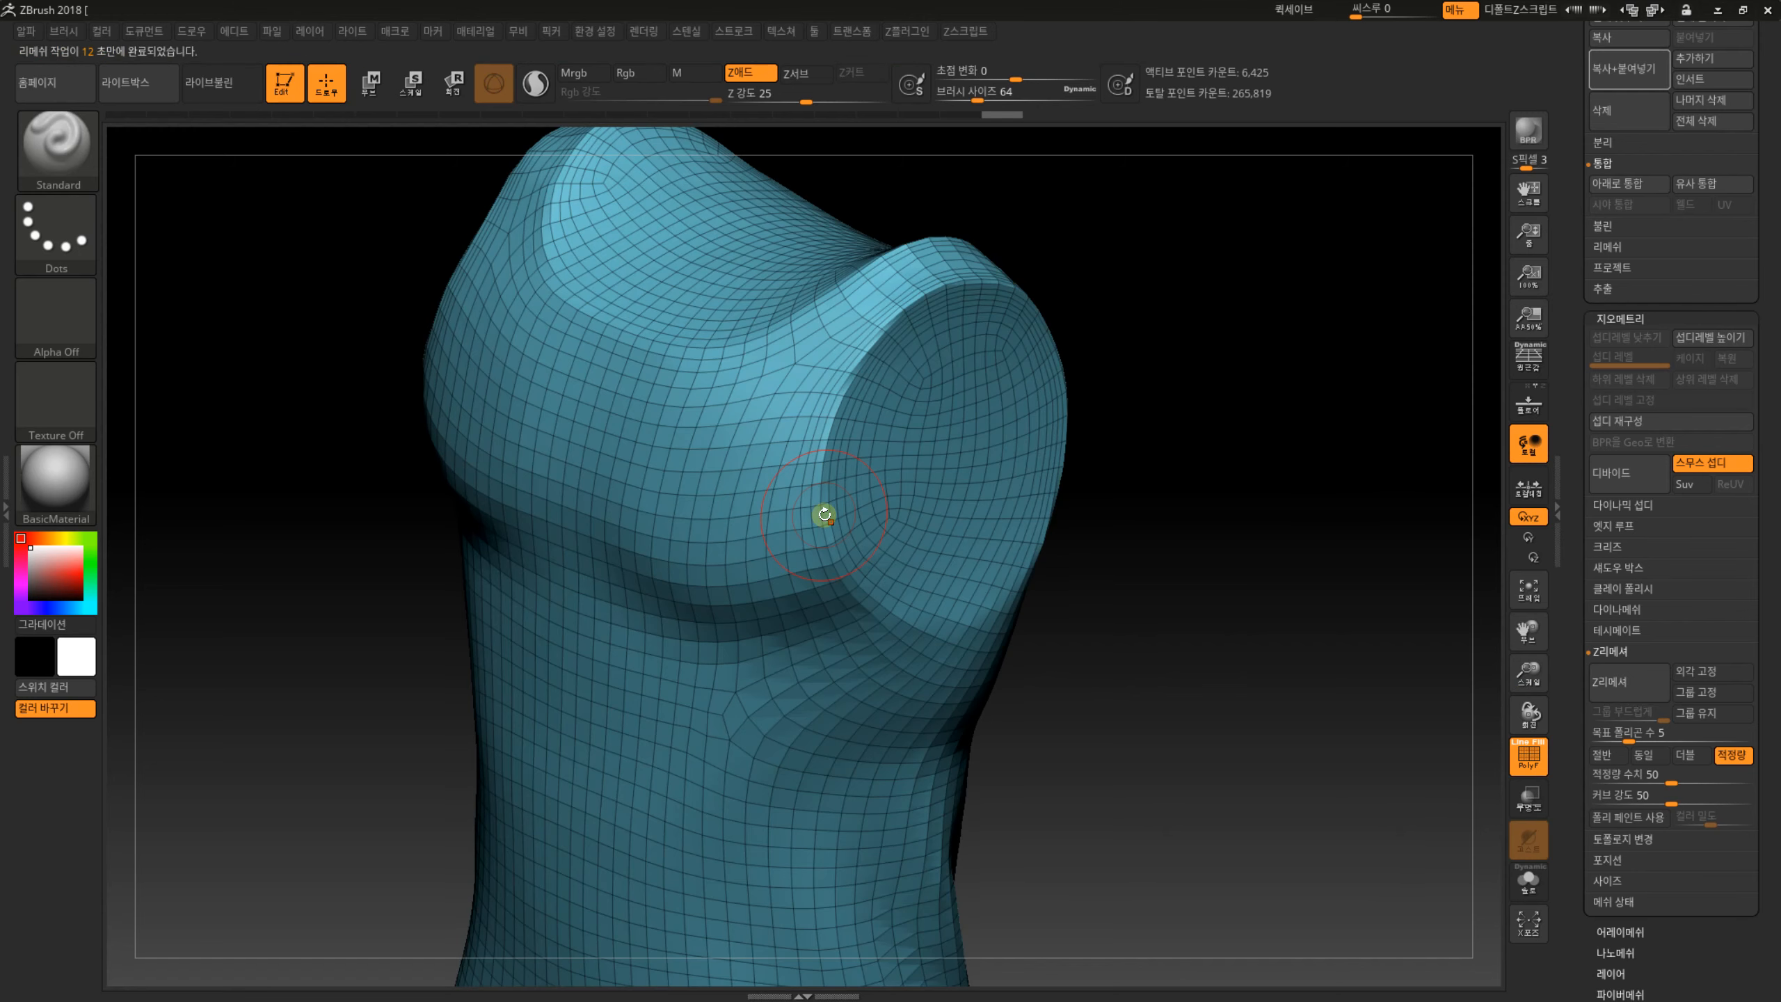
shift+drag(1175, 526, 1118, 497)
drag(1225, 556, 1480, 396)
Compare the remeshed shirt with its high-resolution duplicate, examining the surface detail and topology around the armholes, chest and side seams.
drag(1571, 308, 1589, 531)
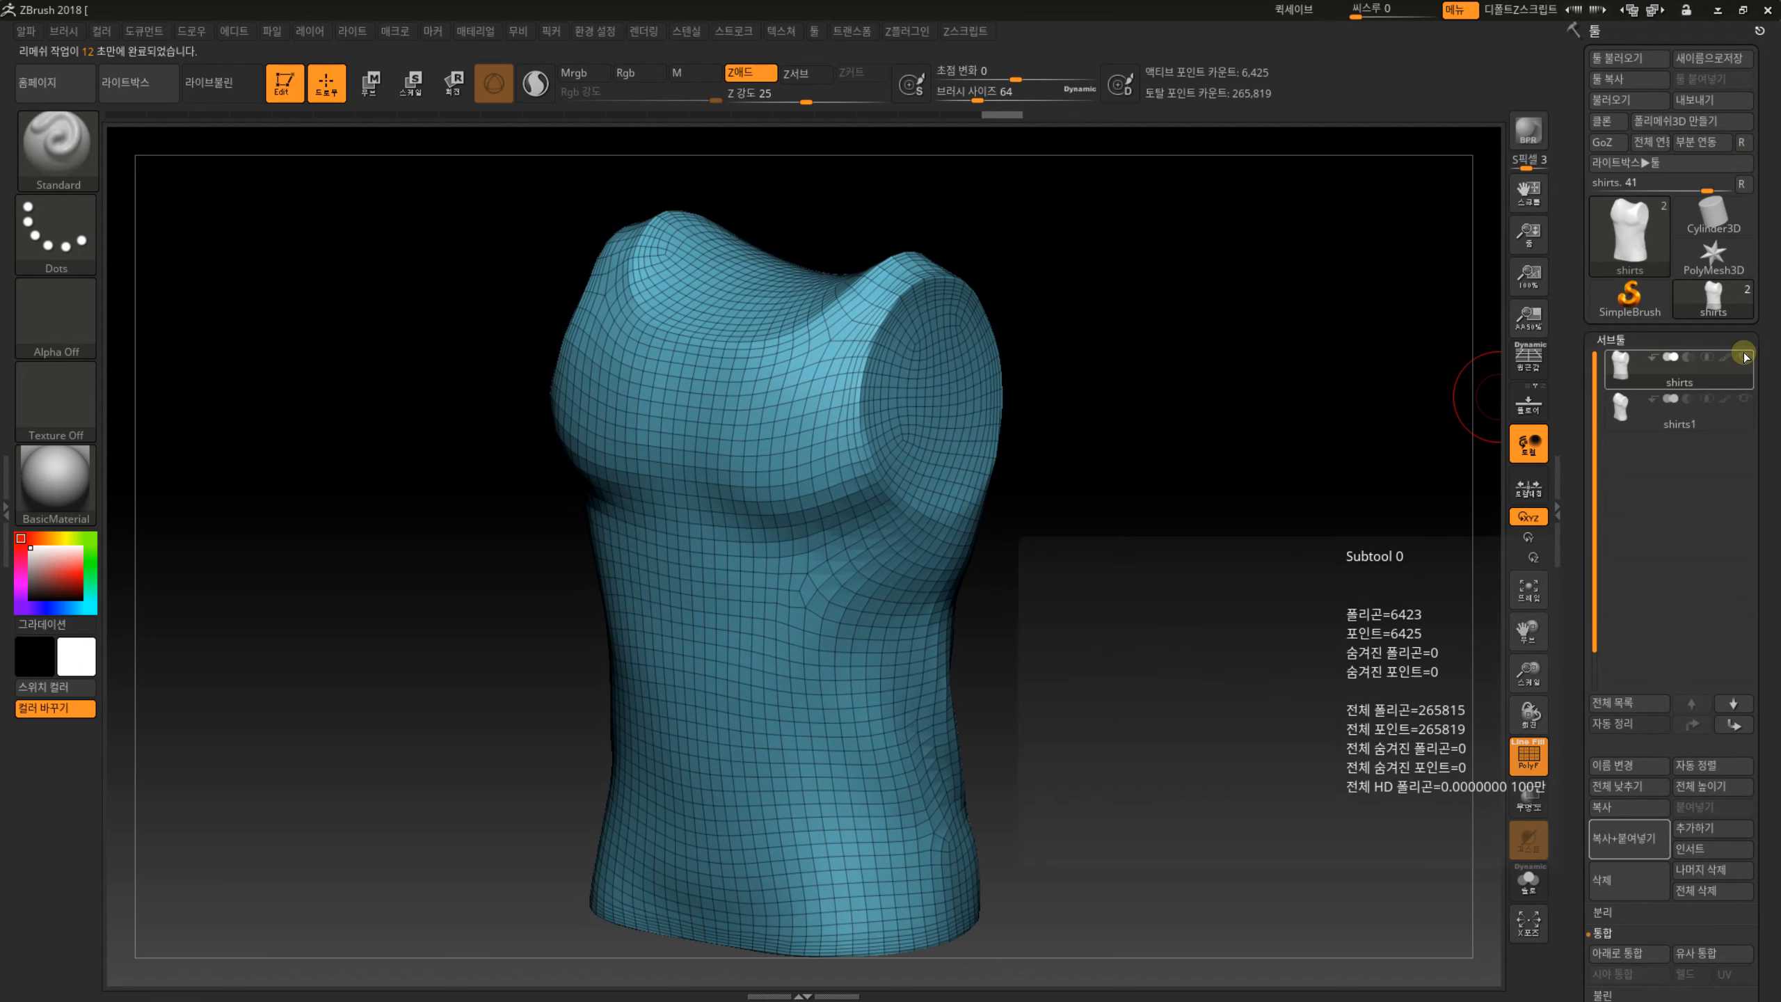
mouse_move(1653, 416)
key(shift+f)
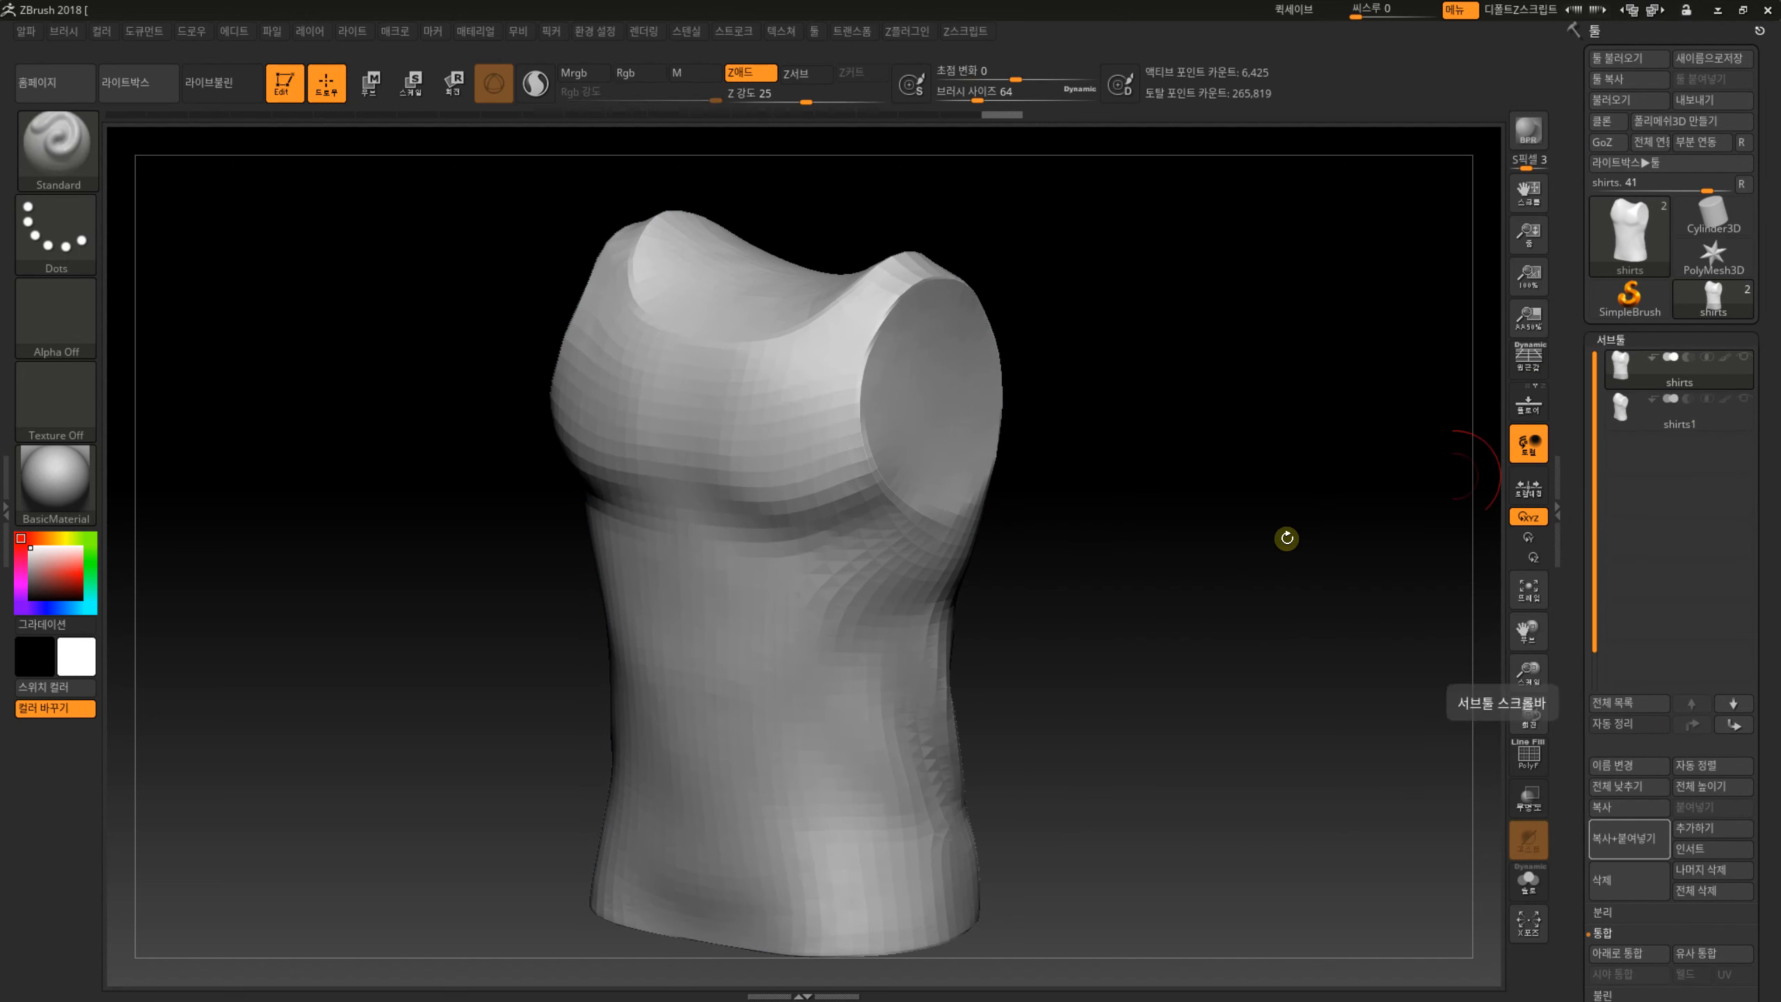
mouse_move(1284, 538)
shift+mouse_down()
mouse_move(1269, 548)
mouse_move(1313, 577)
mouse_move(1225, 653)
mouse_move(1177, 643)
mouse_move(1193, 648)
mouse_move(1157, 672)
mouse_move(1175, 648)
shift+mouse_up()
click(1615, 416)
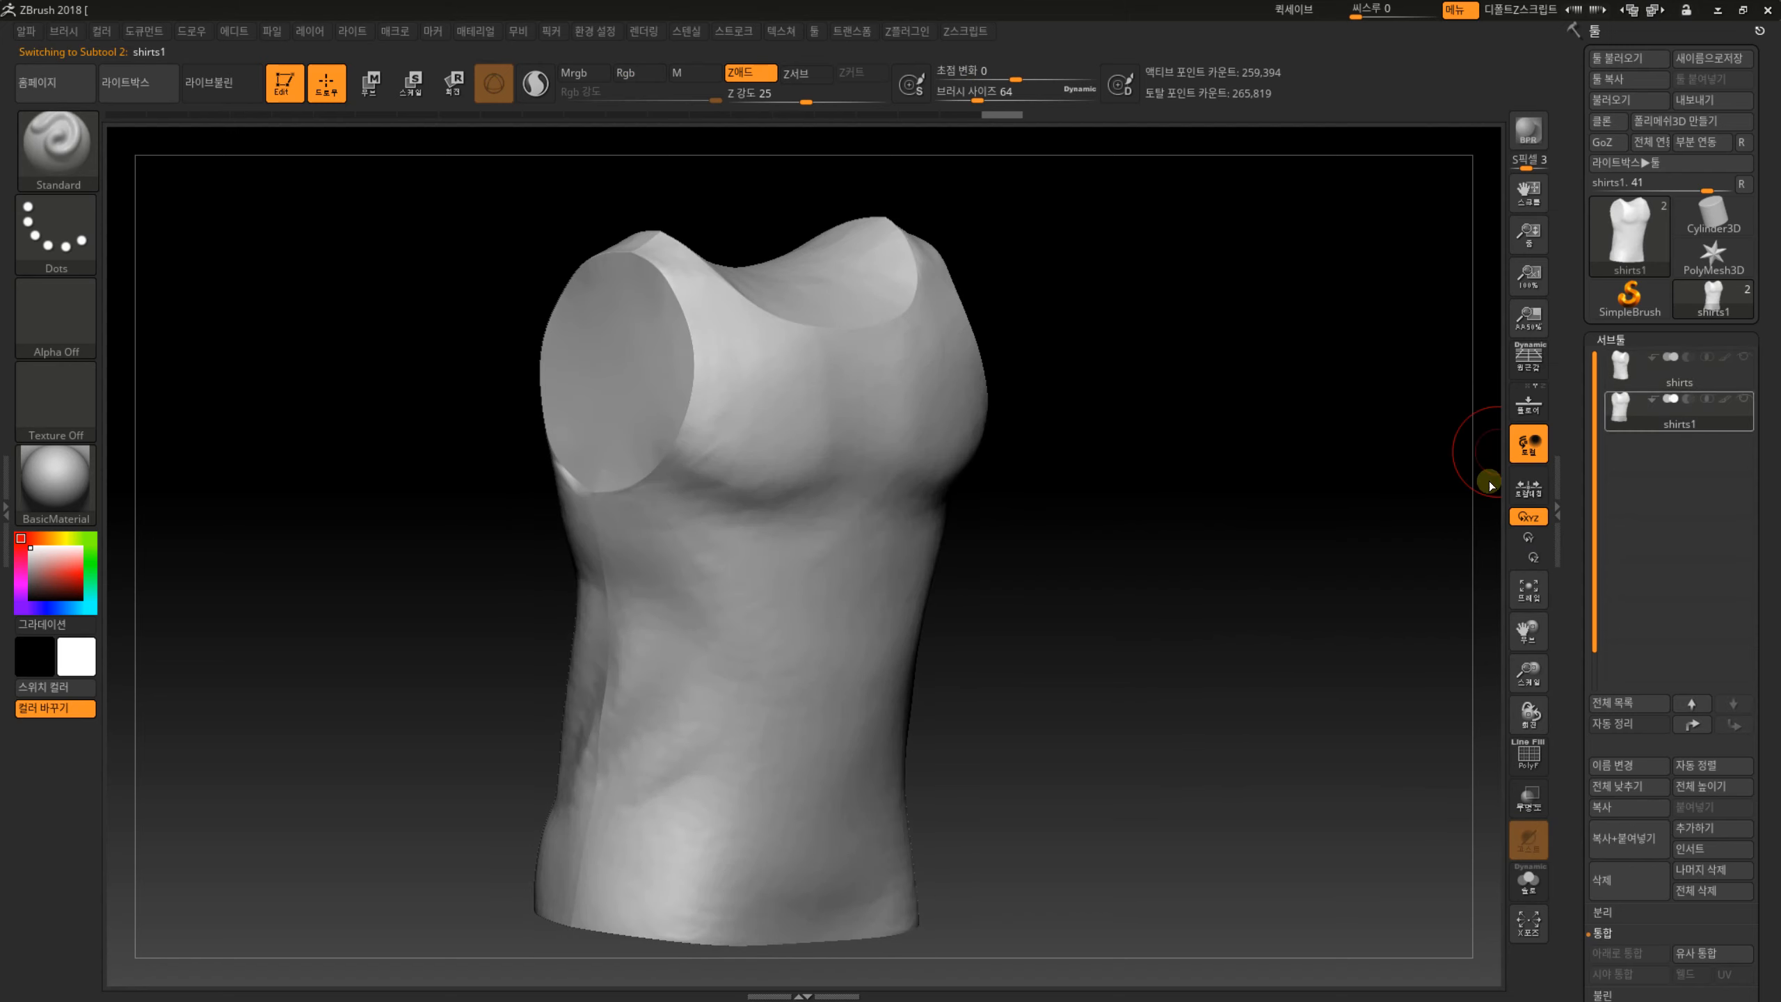
mouse_move(1484, 486)
mouse_down()
mouse_move(1157, 588)
mouse_move(1006, 597)
mouse_move(1120, 559)
mouse_move(1240, 724)
mouse_move(911, 547)
mouse_up()
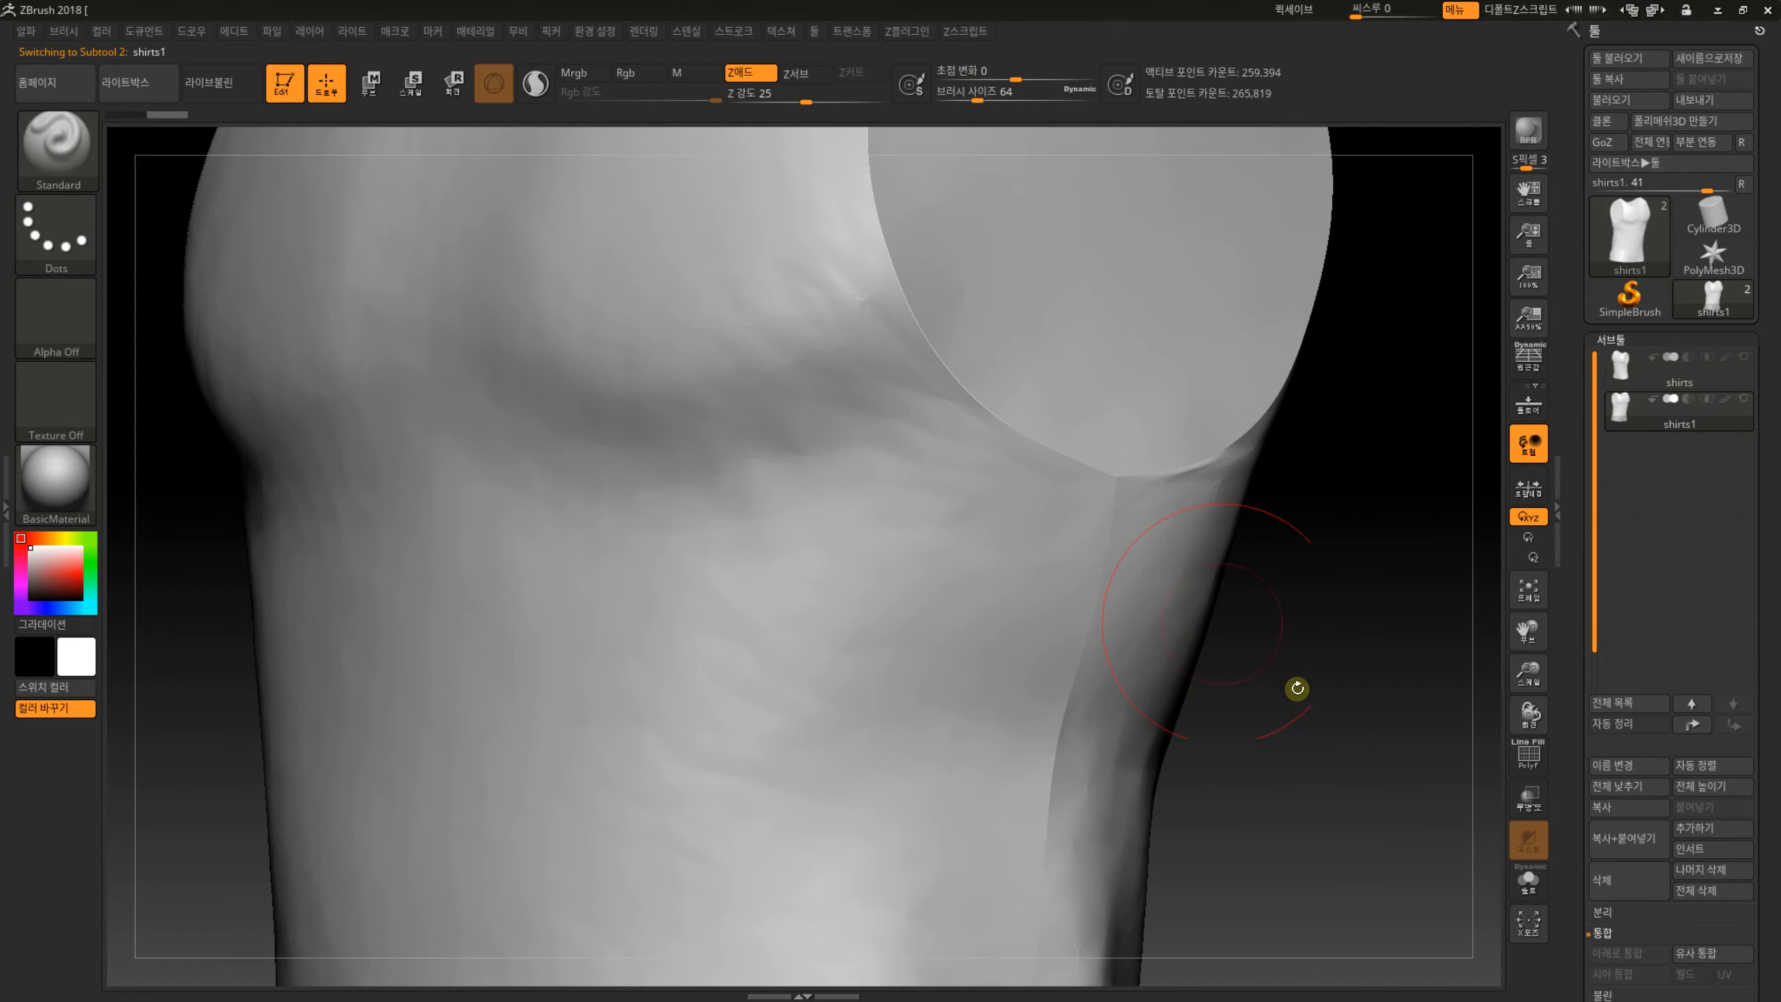
mouse_move(1292, 688)
mouse_down()
mouse_move(1352, 720)
mouse_move(1306, 704)
mouse_move(1371, 584)
mouse_move(1353, 685)
mouse_up()
key(shift)
key(shift+f)
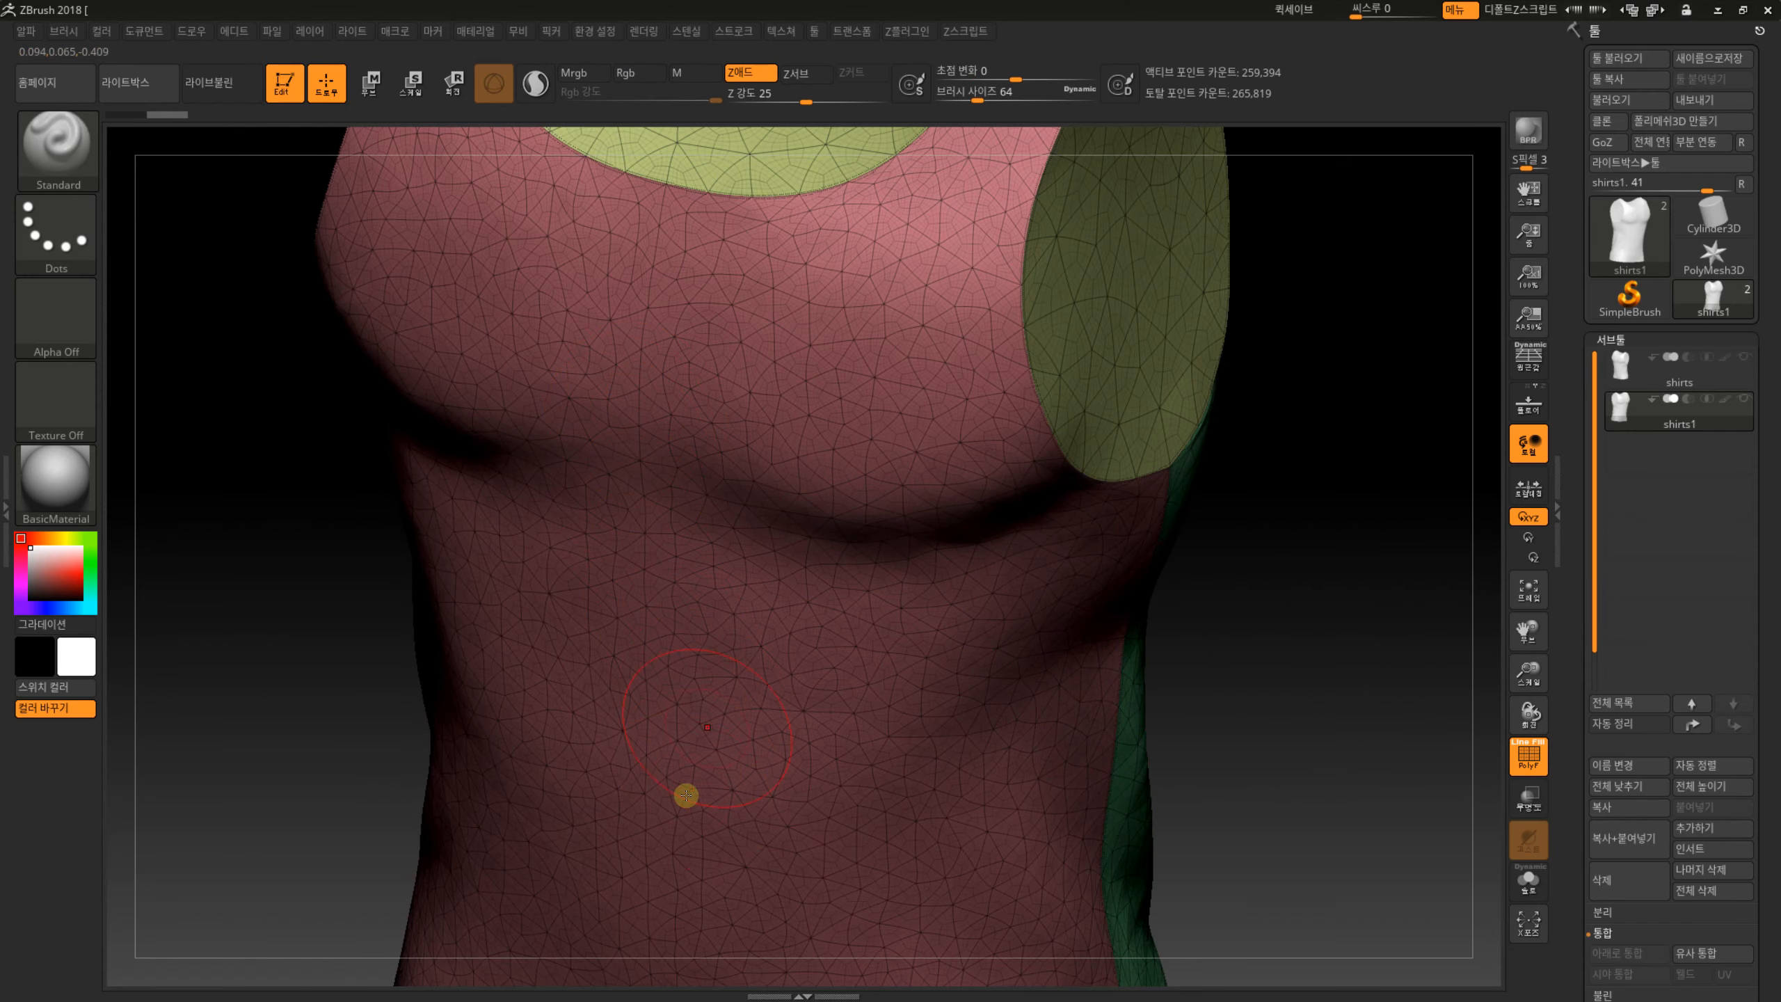
key(shift+f)
key(shift+f)
drag(1380, 786, 1322, 727)
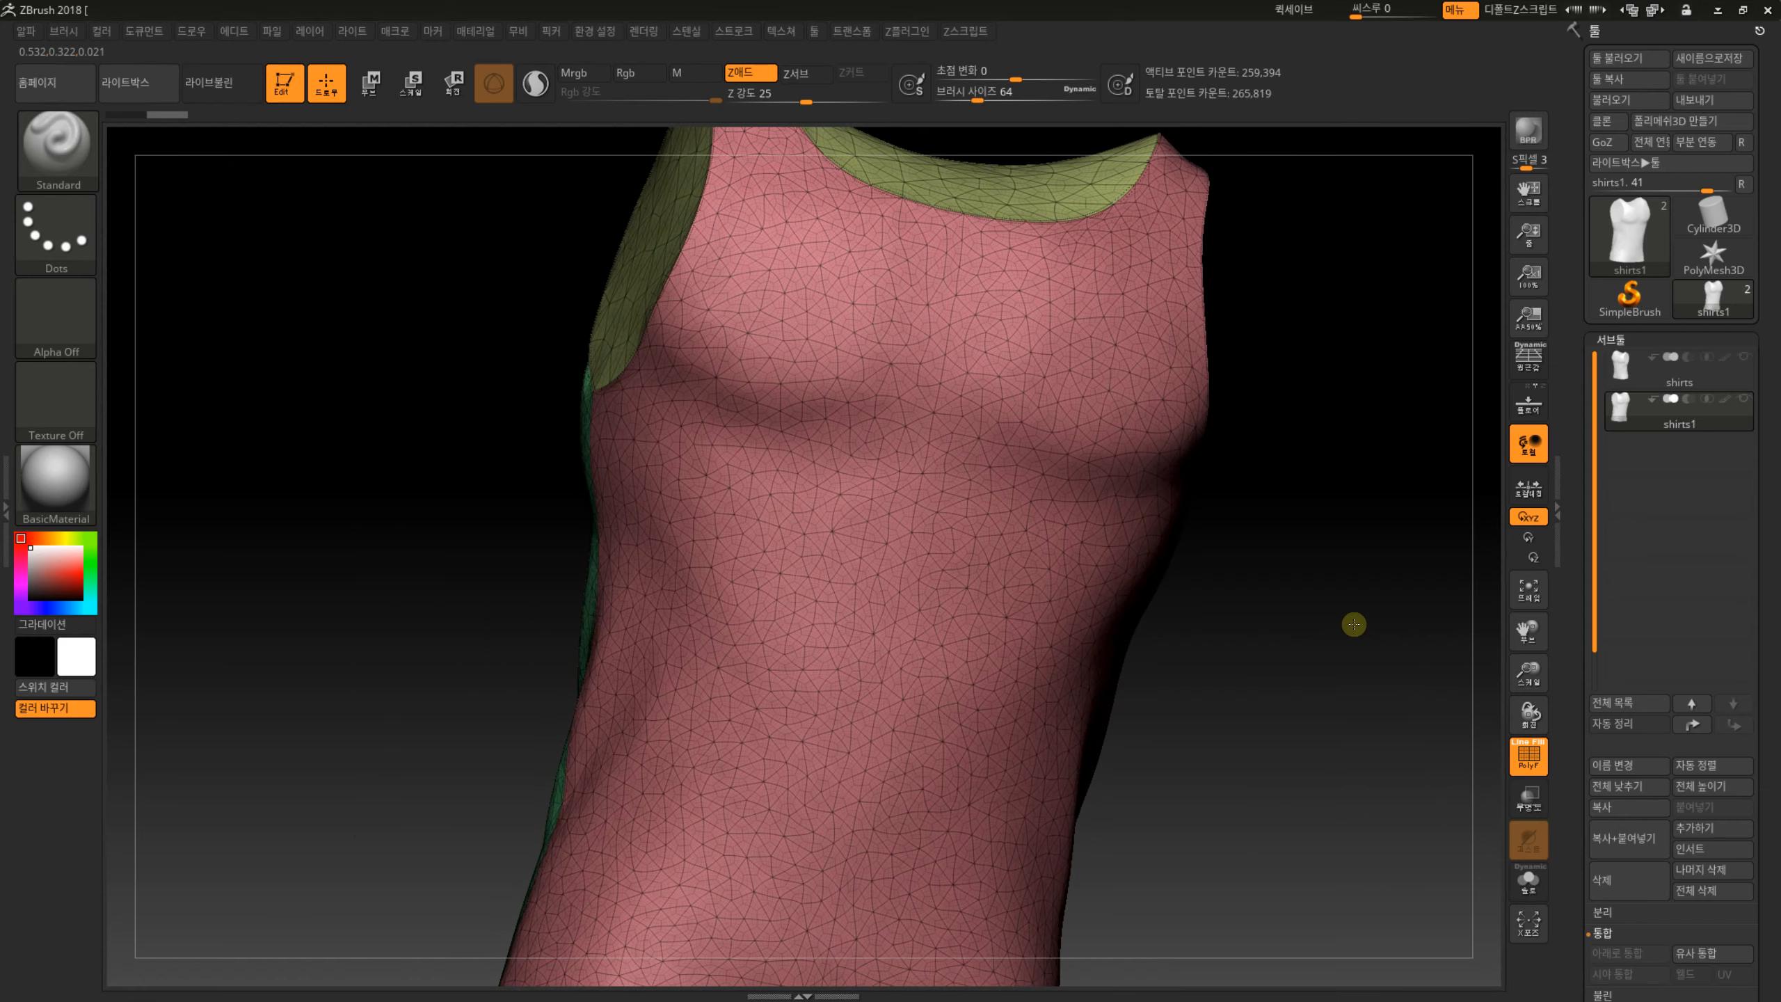
drag(1353, 624, 1384, 644)
key(shift+f)
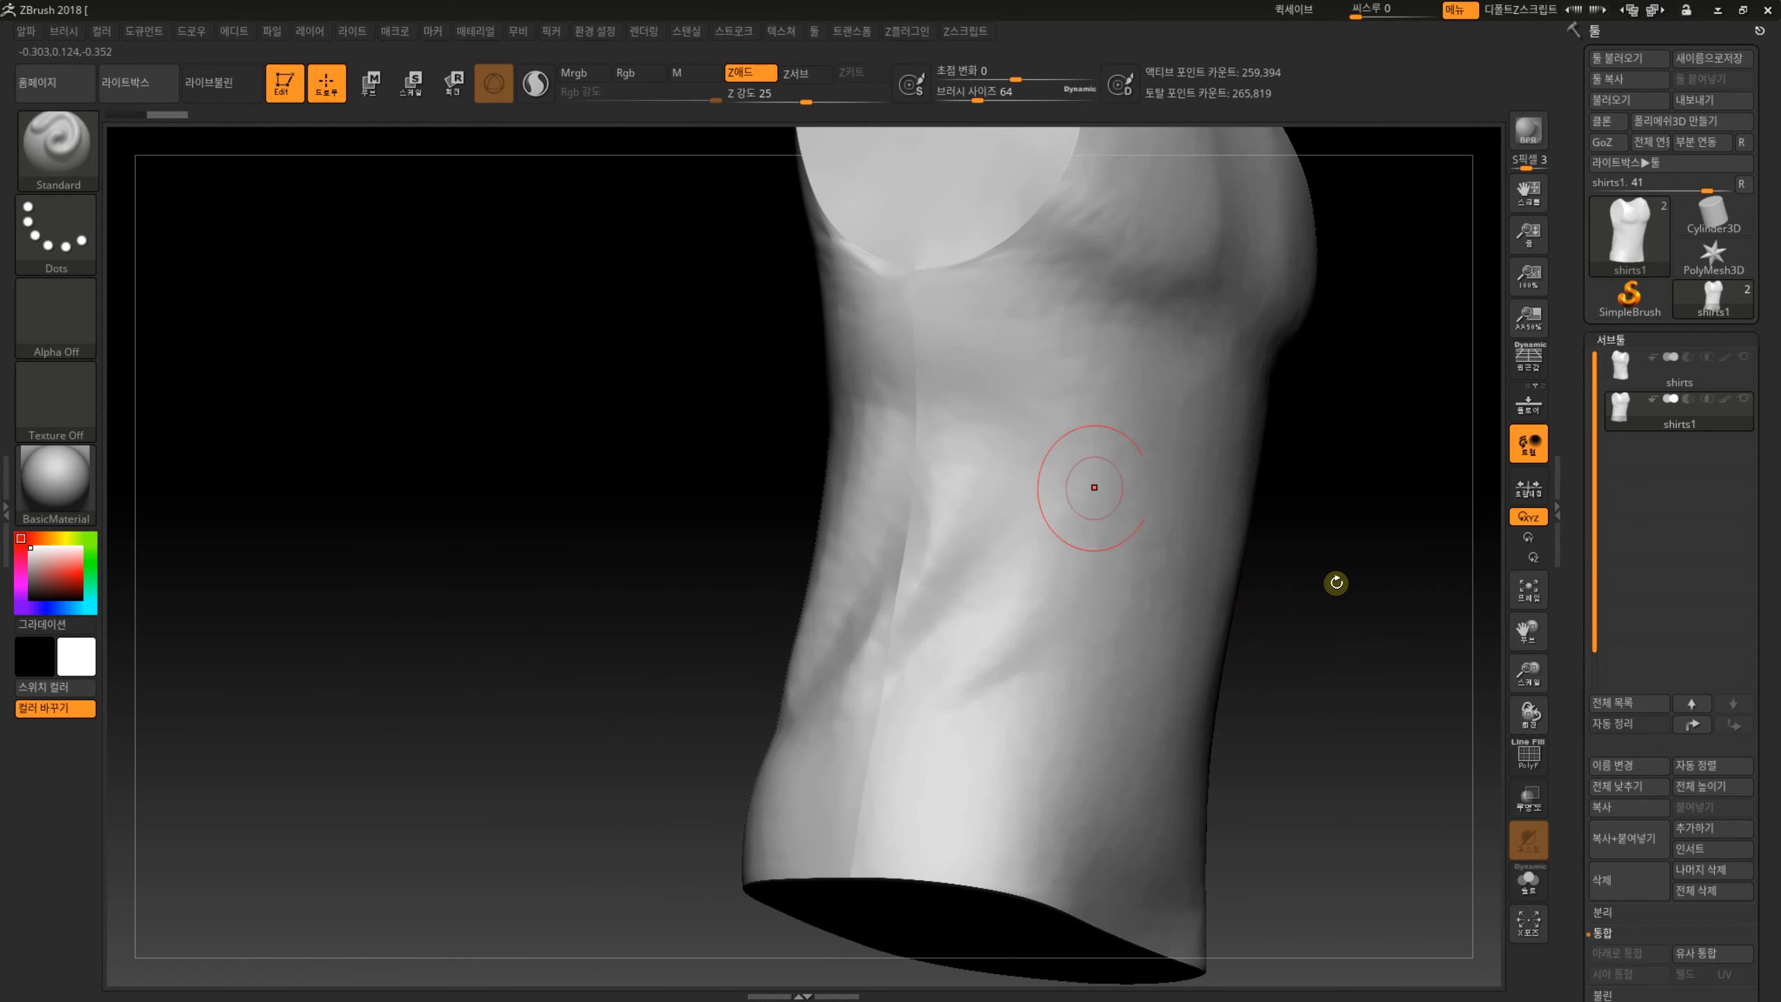
shift+drag(1337, 583, 1205, 629)
drag(1332, 498, 1195, 503)
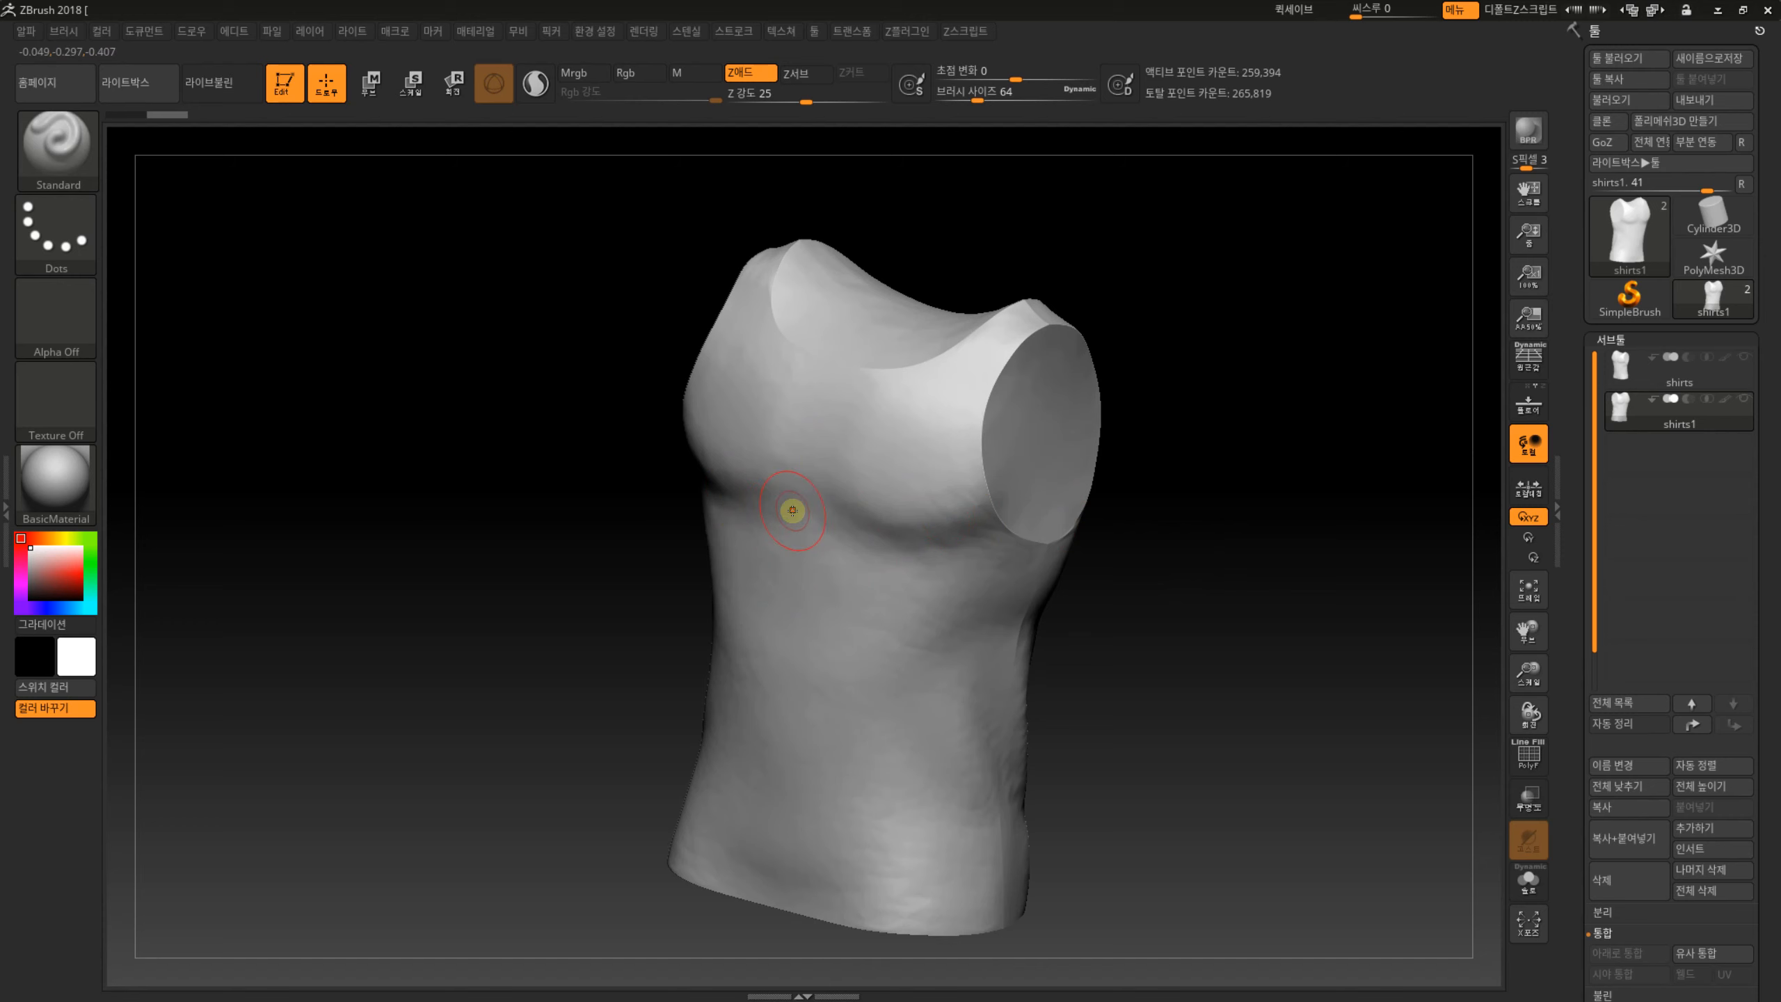
key(shift+f)
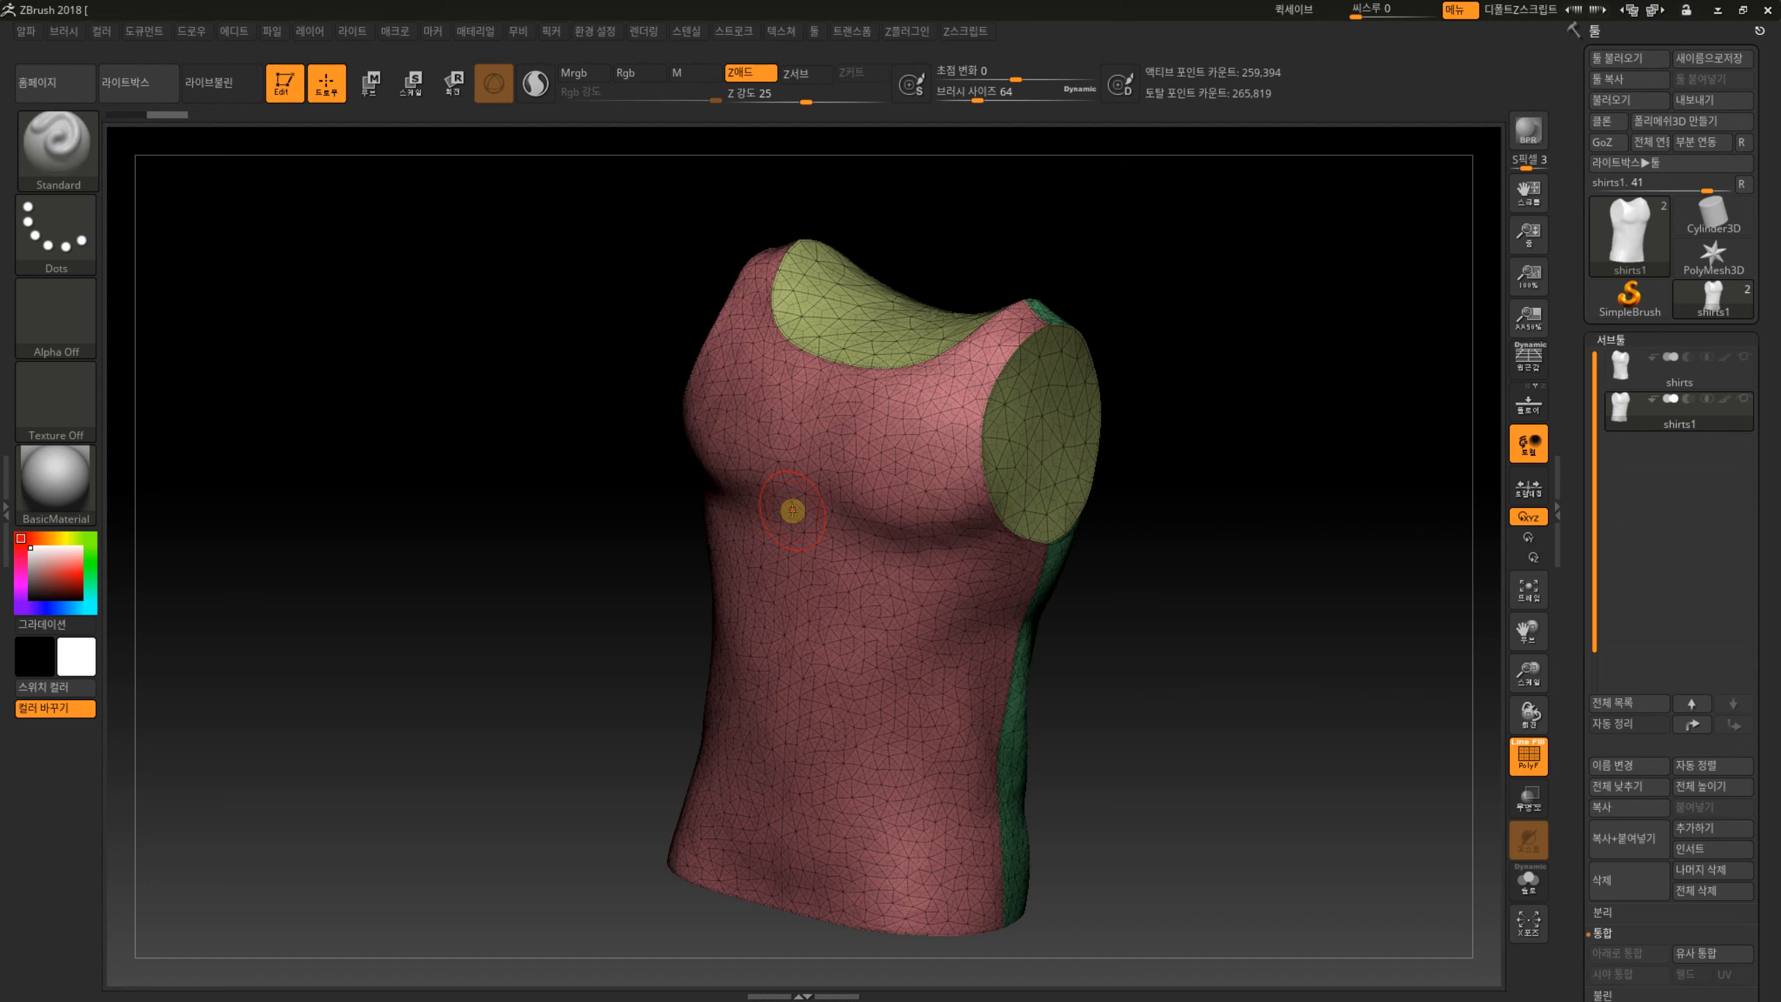
Select the remeshed shirt subtool and subdivide it to level 3 with the wireframe hidden.
key(Up)
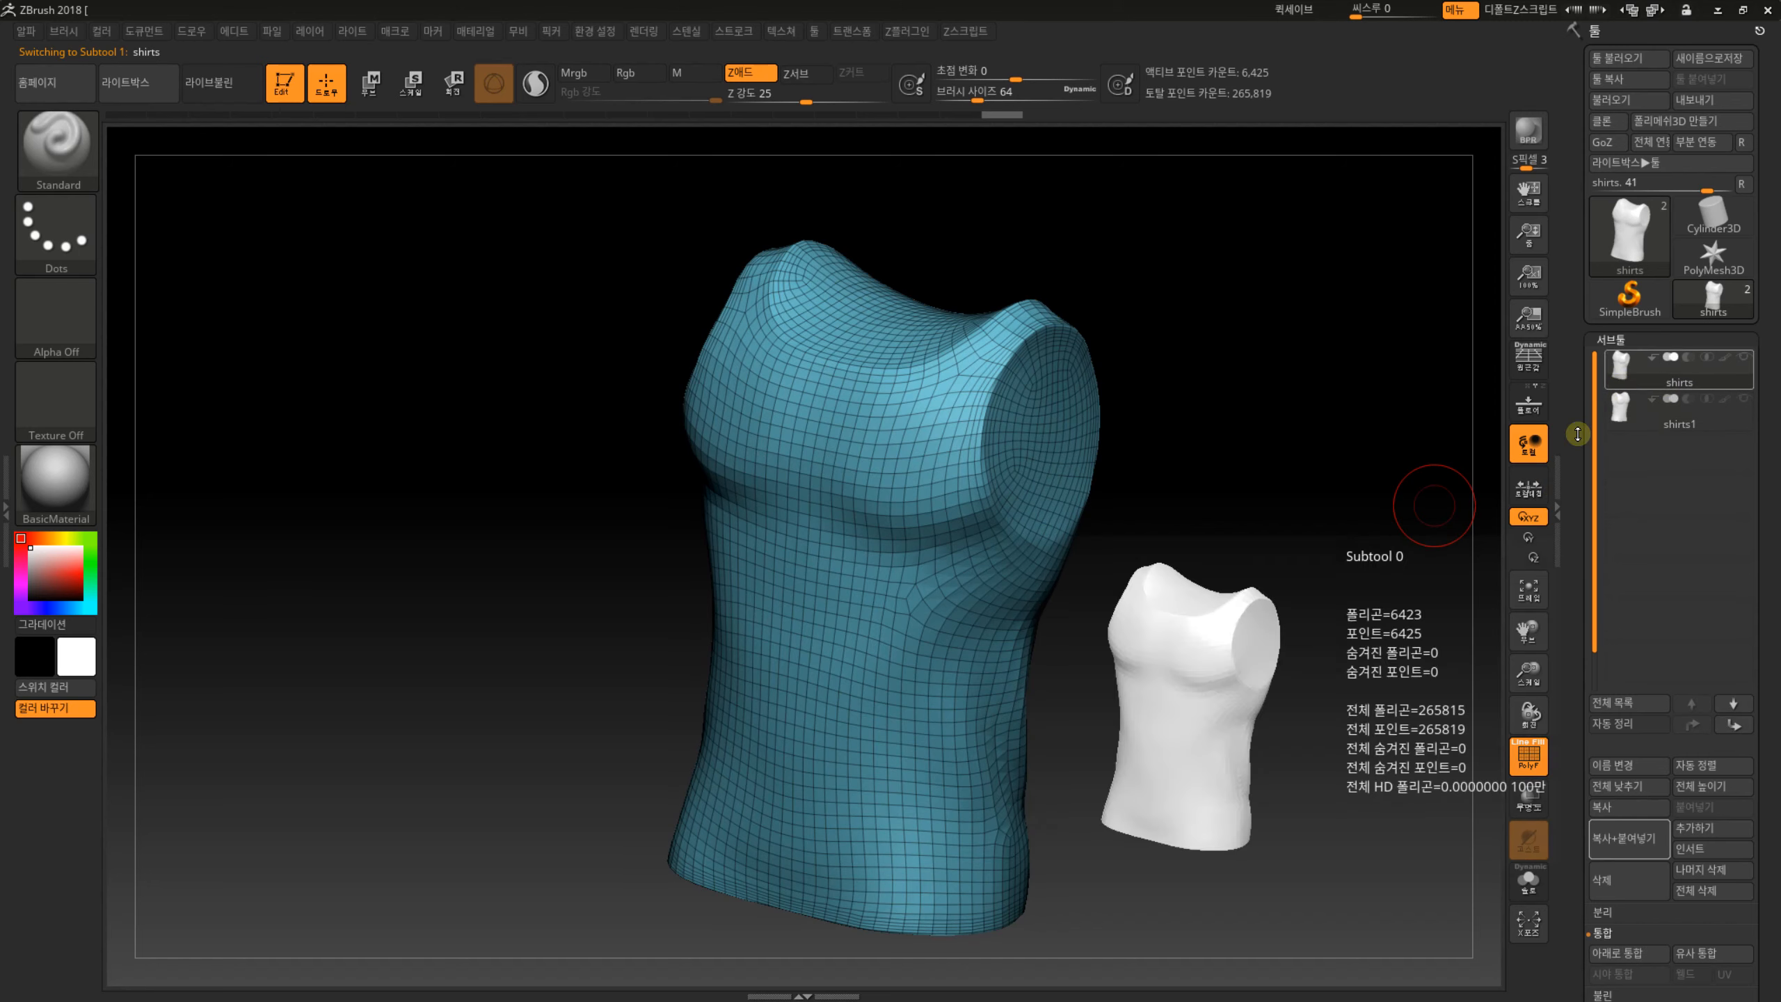
mouse_move(1201, 606)
mouse_down()
mouse_move(1205, 585)
mouse_move(1191, 670)
mouse_up()
key(ctrl+d)
key(ctrl+d)
key(shift+d)
key(shift+d)
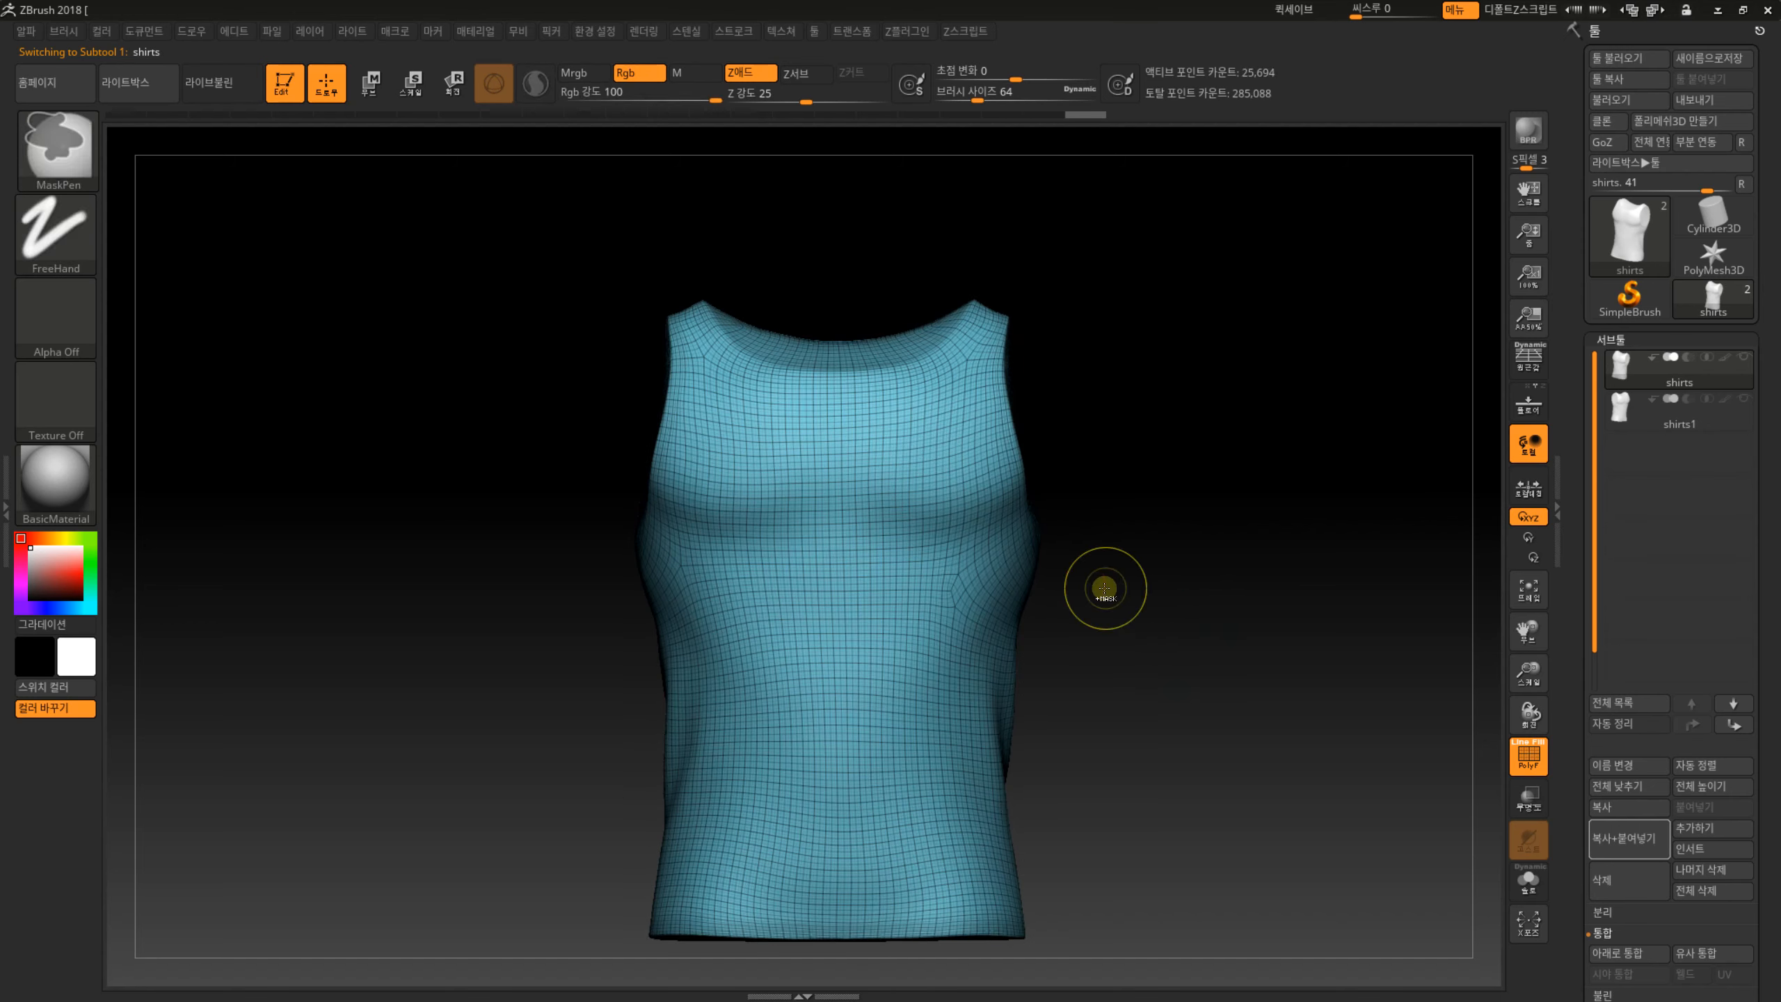
key(ctrl+d)
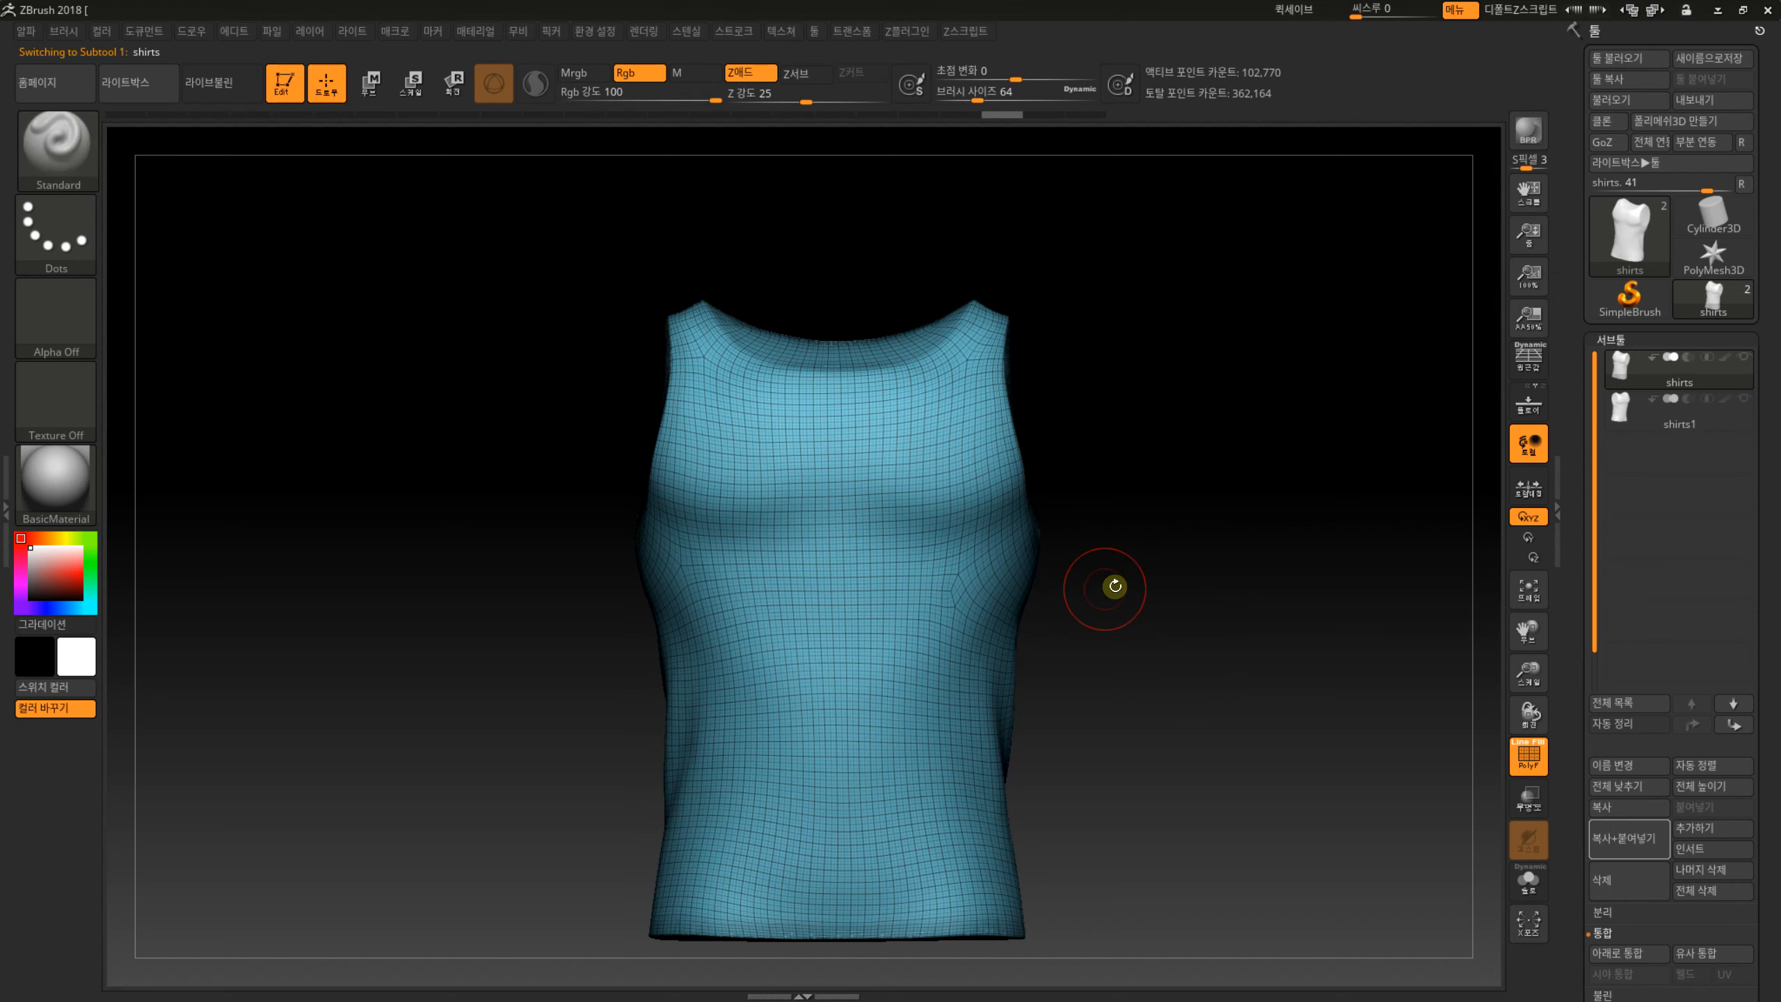
drag(1105, 587, 1176, 703)
key(shift+f)
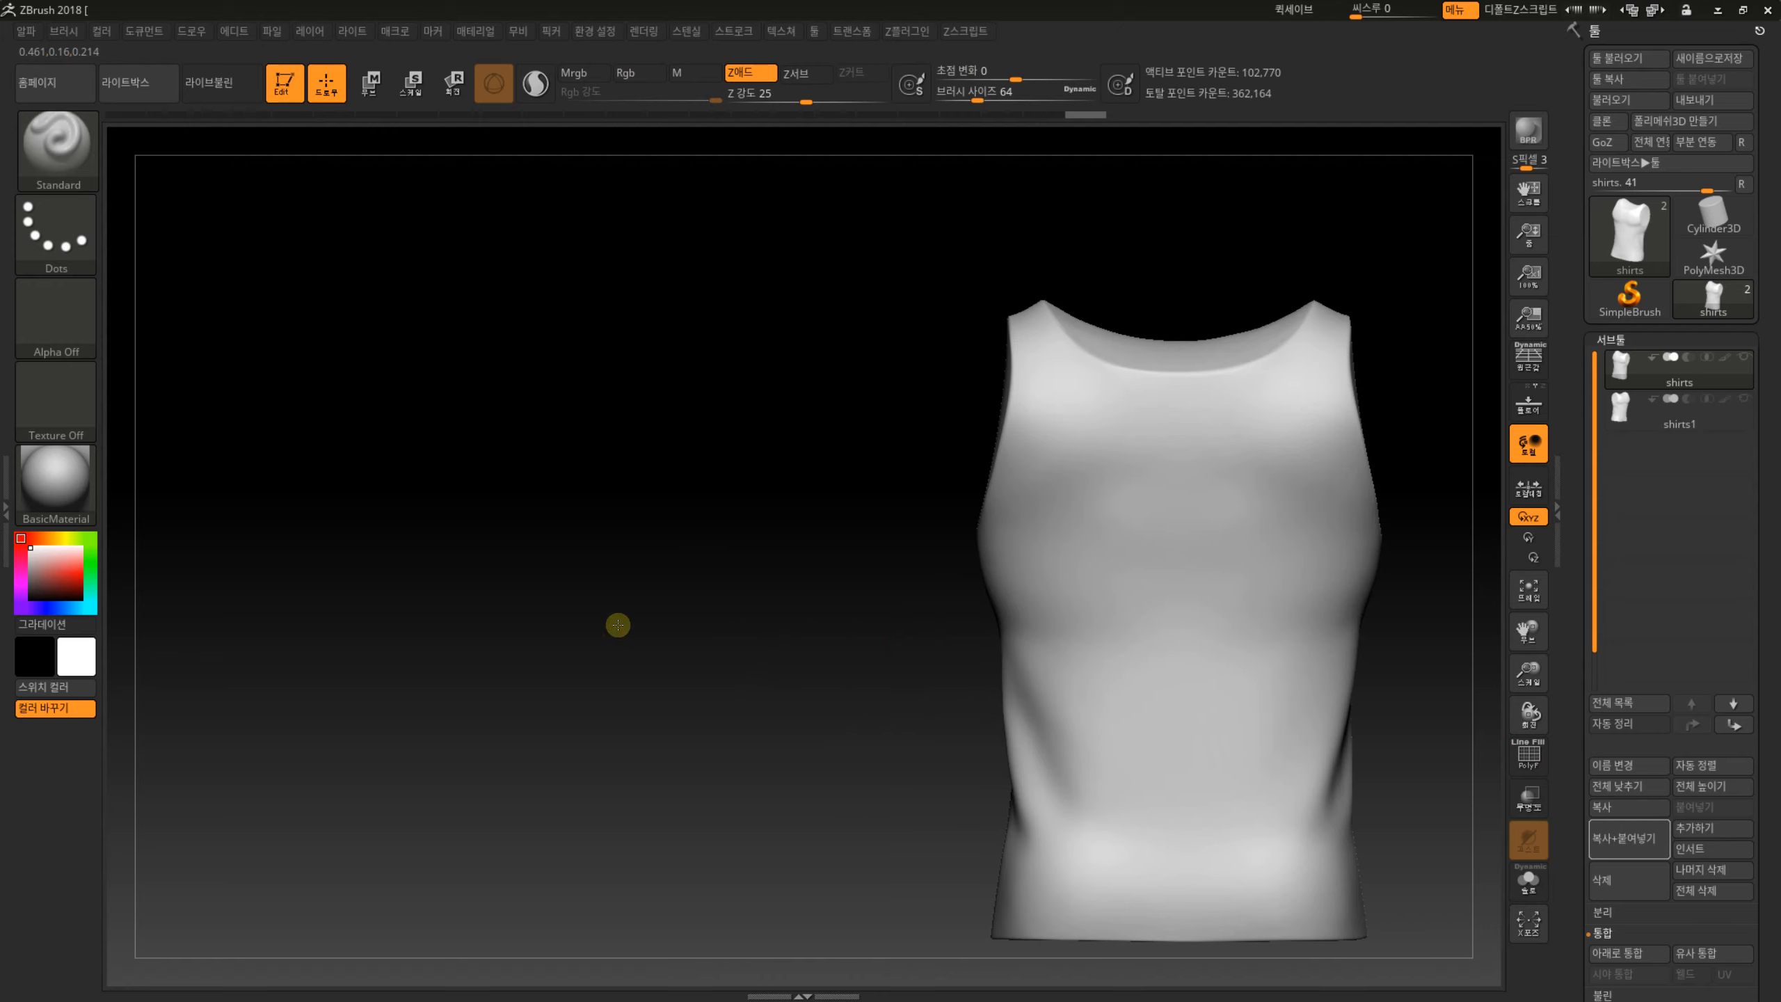
key(f)
drag(1085, 589, 1205, 522)
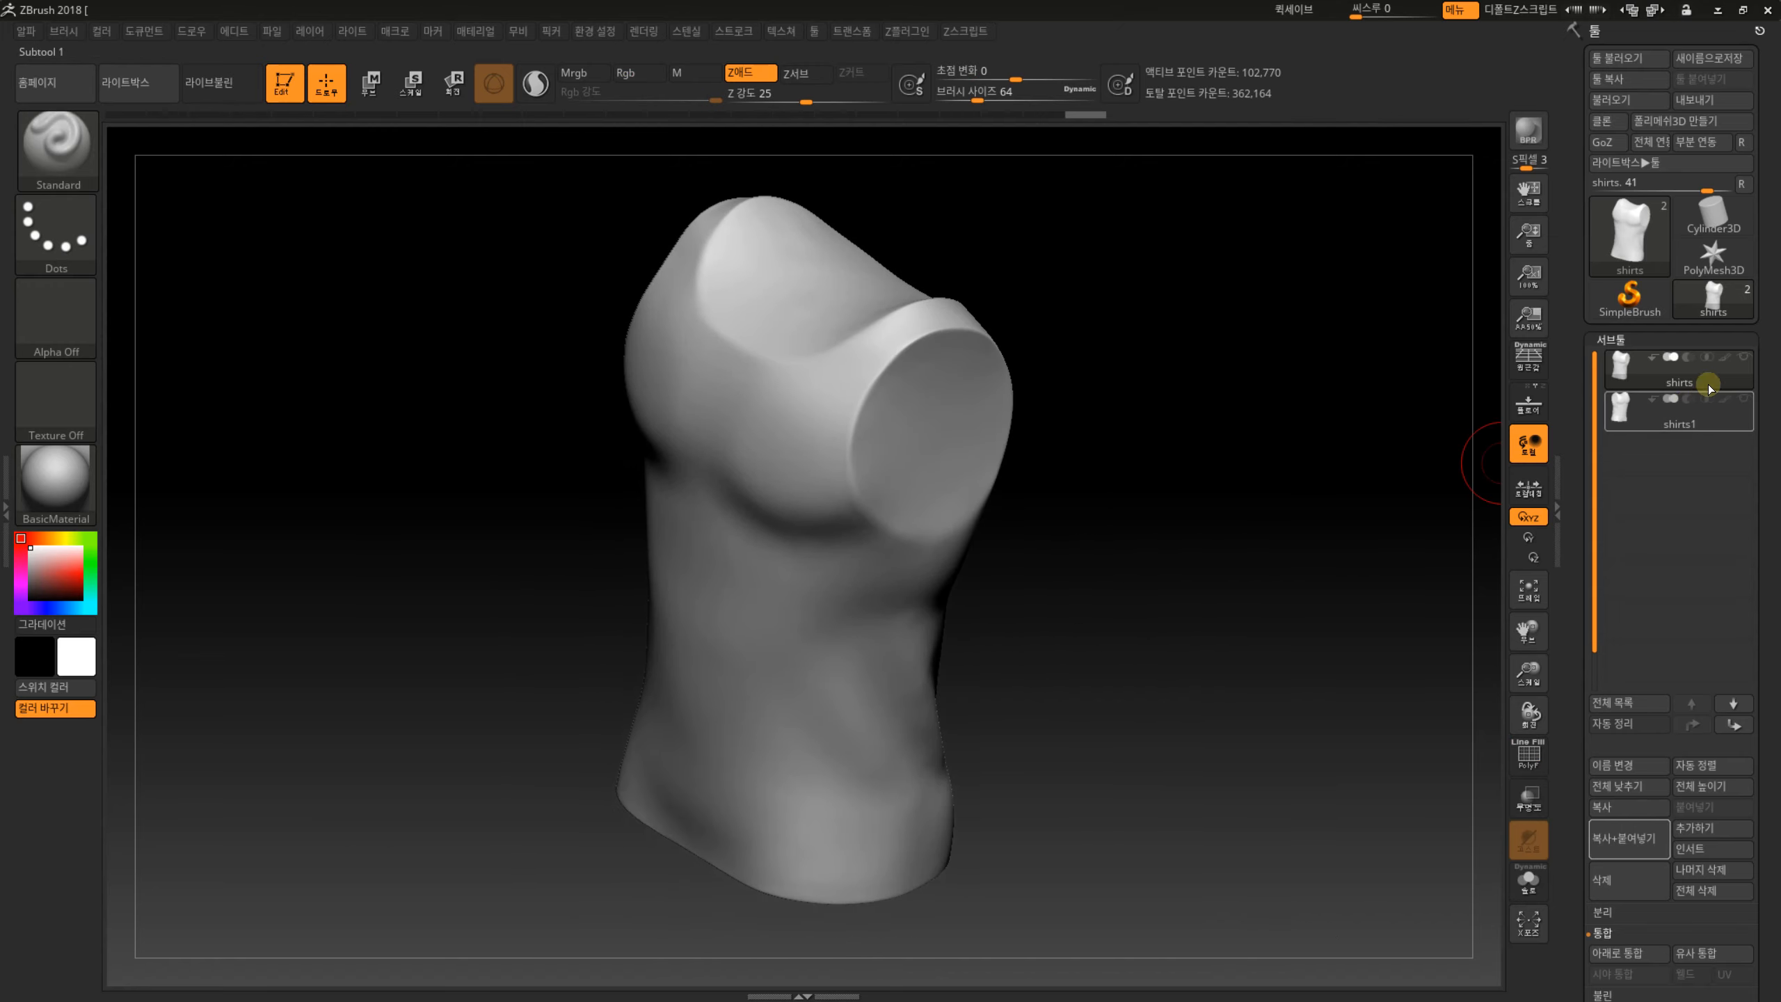
Make the high-resolution duplicate visible together with the subdivided remeshed shirt.
click(1743, 359)
click(1745, 399)
drag(1384, 649, 1380, 611)
drag(1585, 832, 1585, 635)
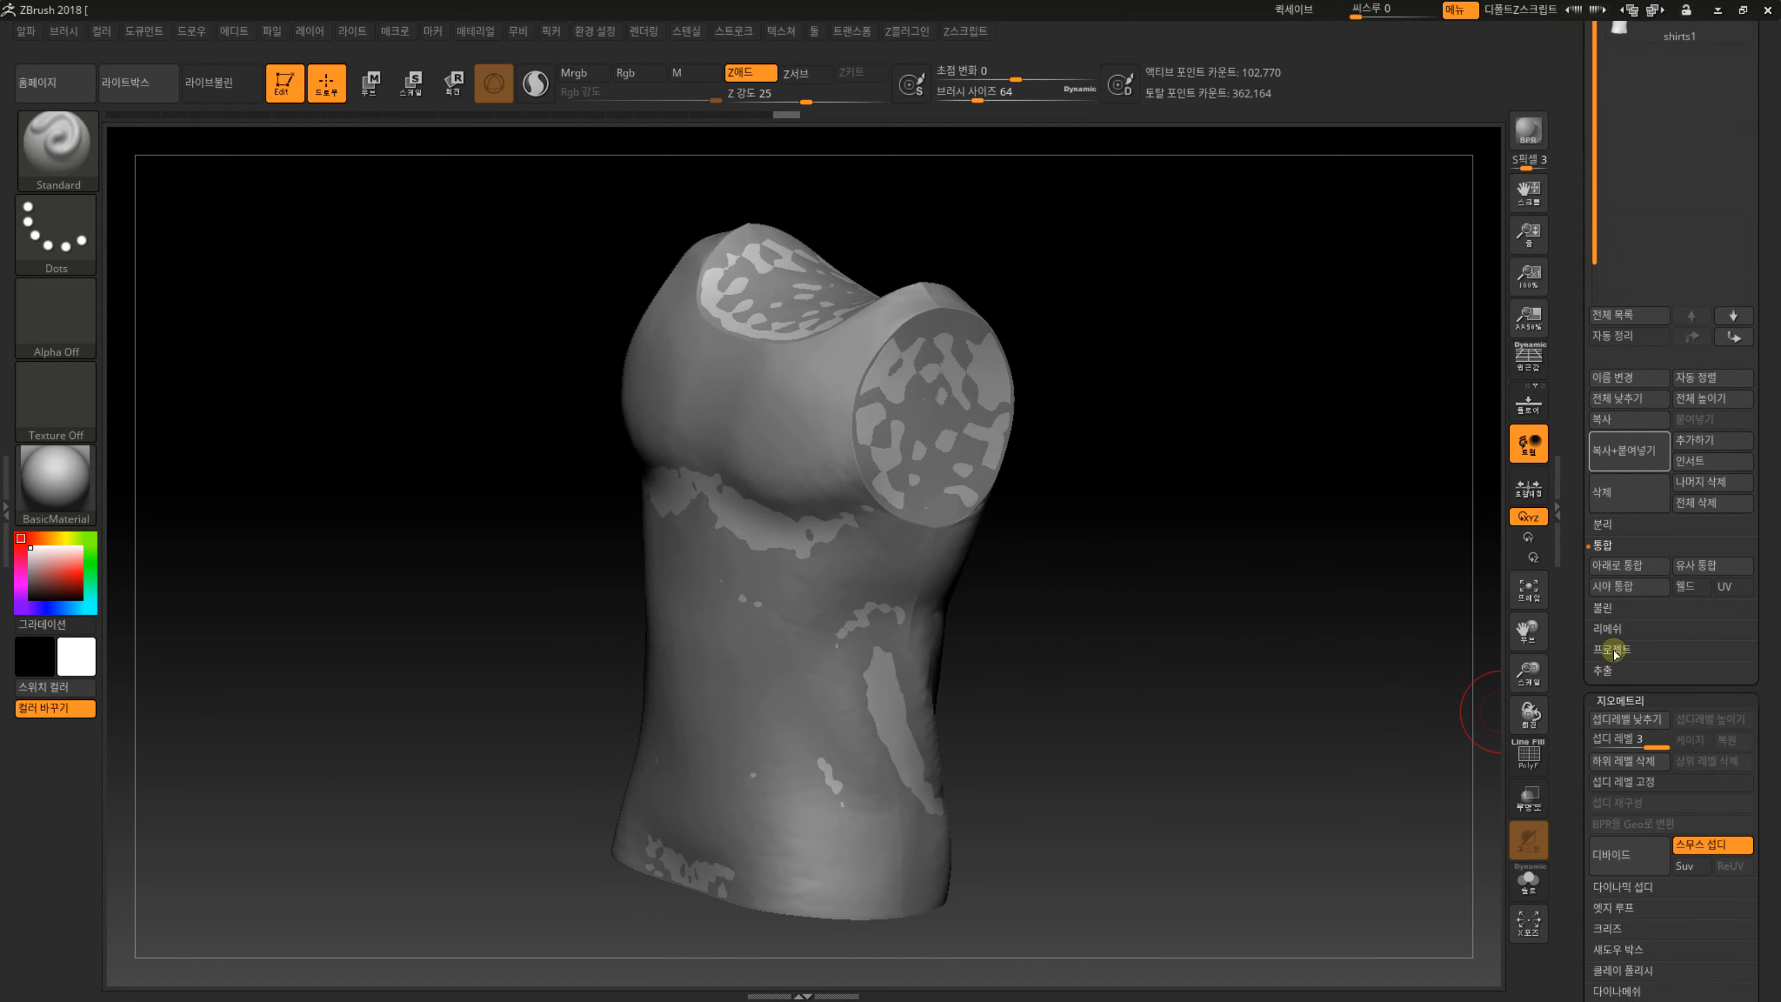
Project the high-resolution duplicate's surface detail onto the subdivided remeshed shirt with a distance of 0.02.
click(1613, 650)
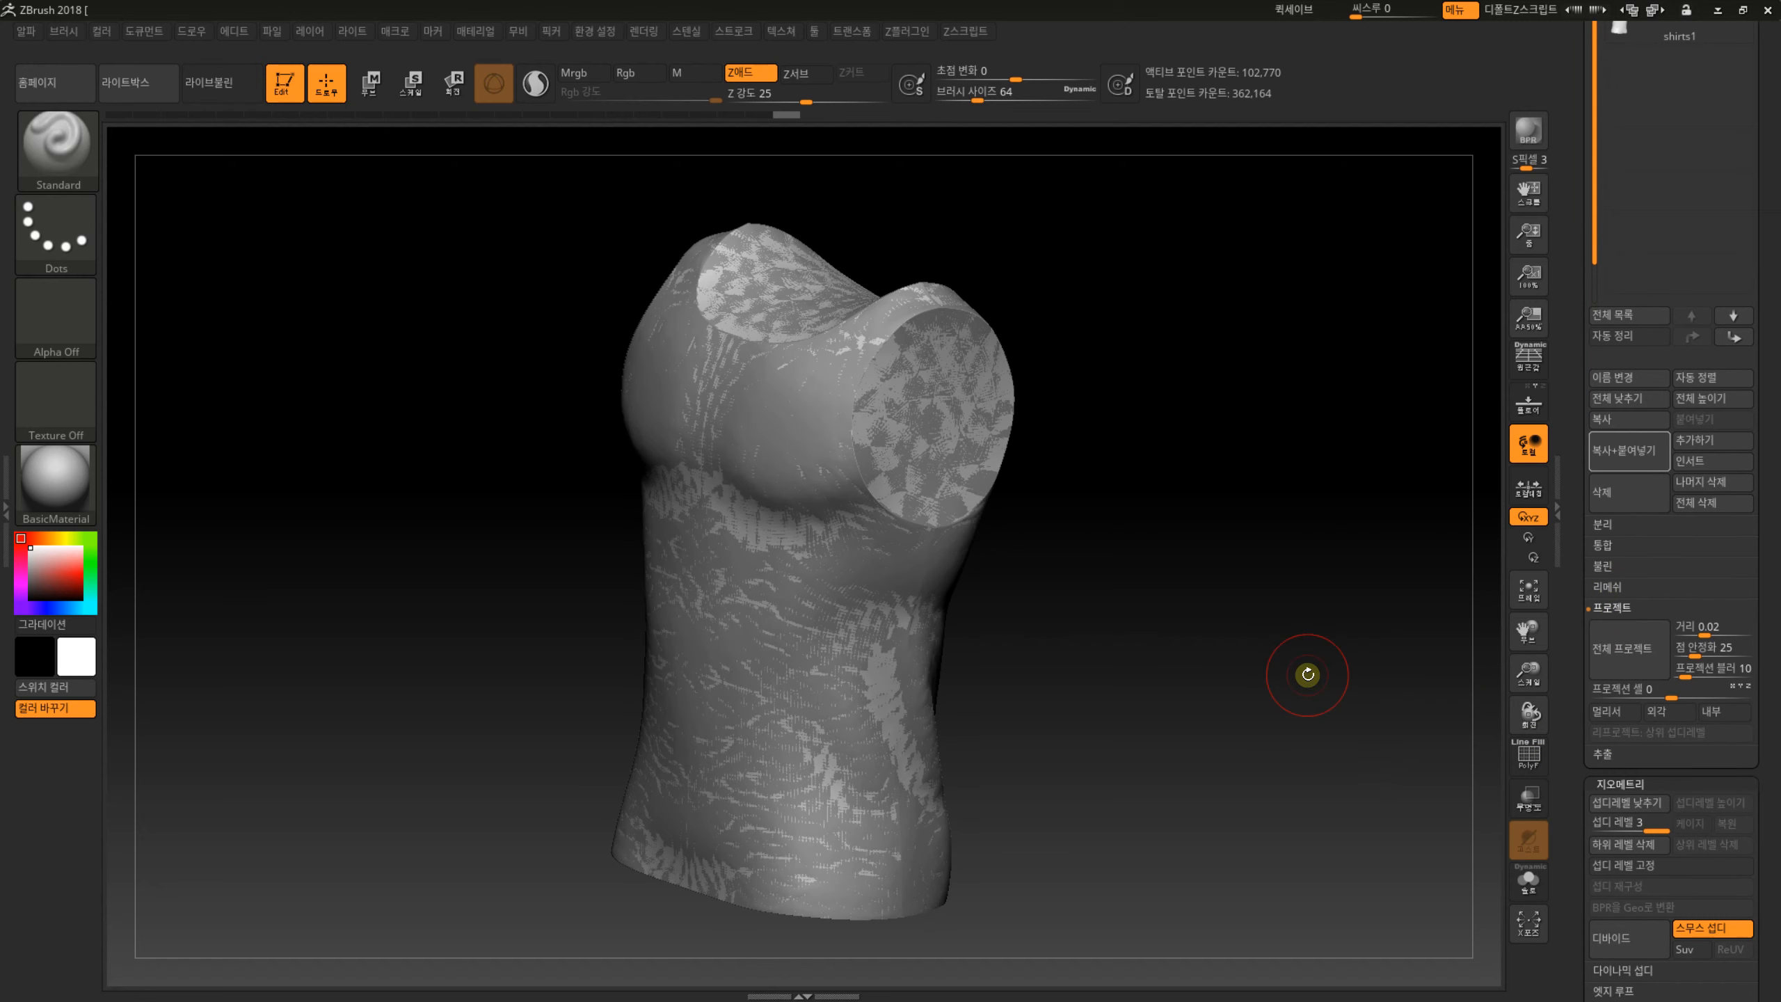
drag(1229, 660, 934, 600)
drag(1260, 501, 1255, 513)
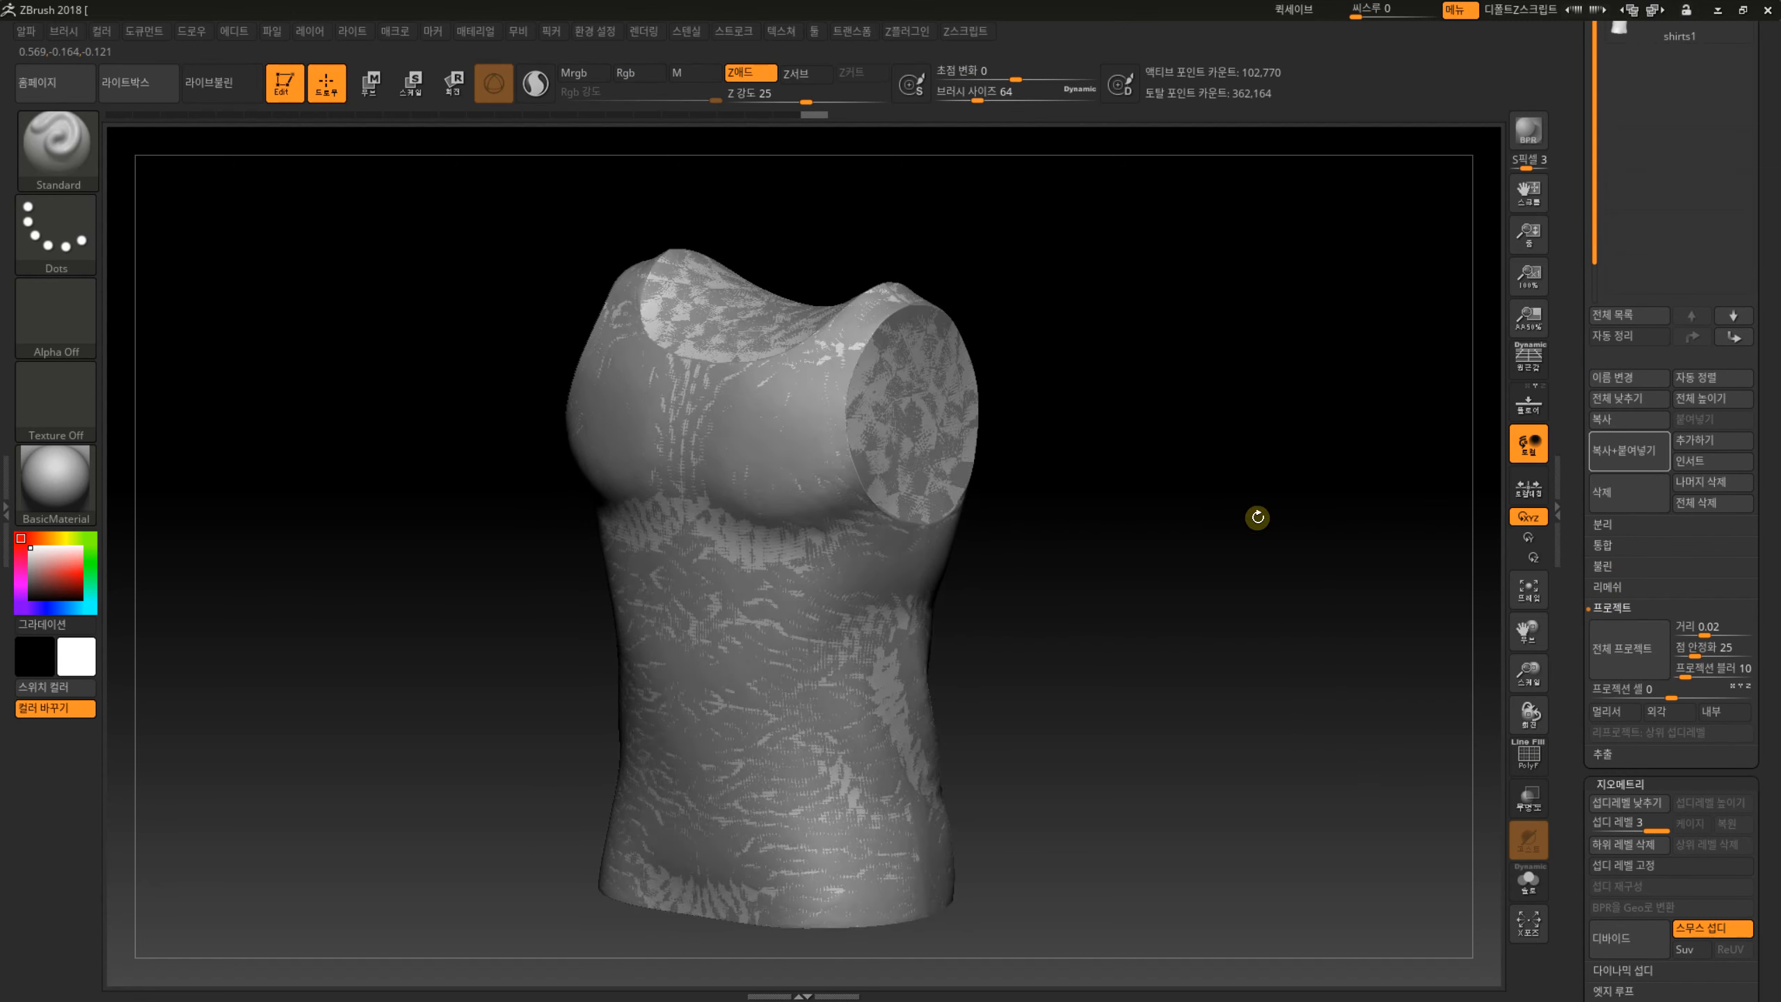
Hide the high-resolution shirts1 duplicate and select the projected shirts subtool, checking its front and sides.
drag(1579, 341, 1615, 398)
click(1745, 243)
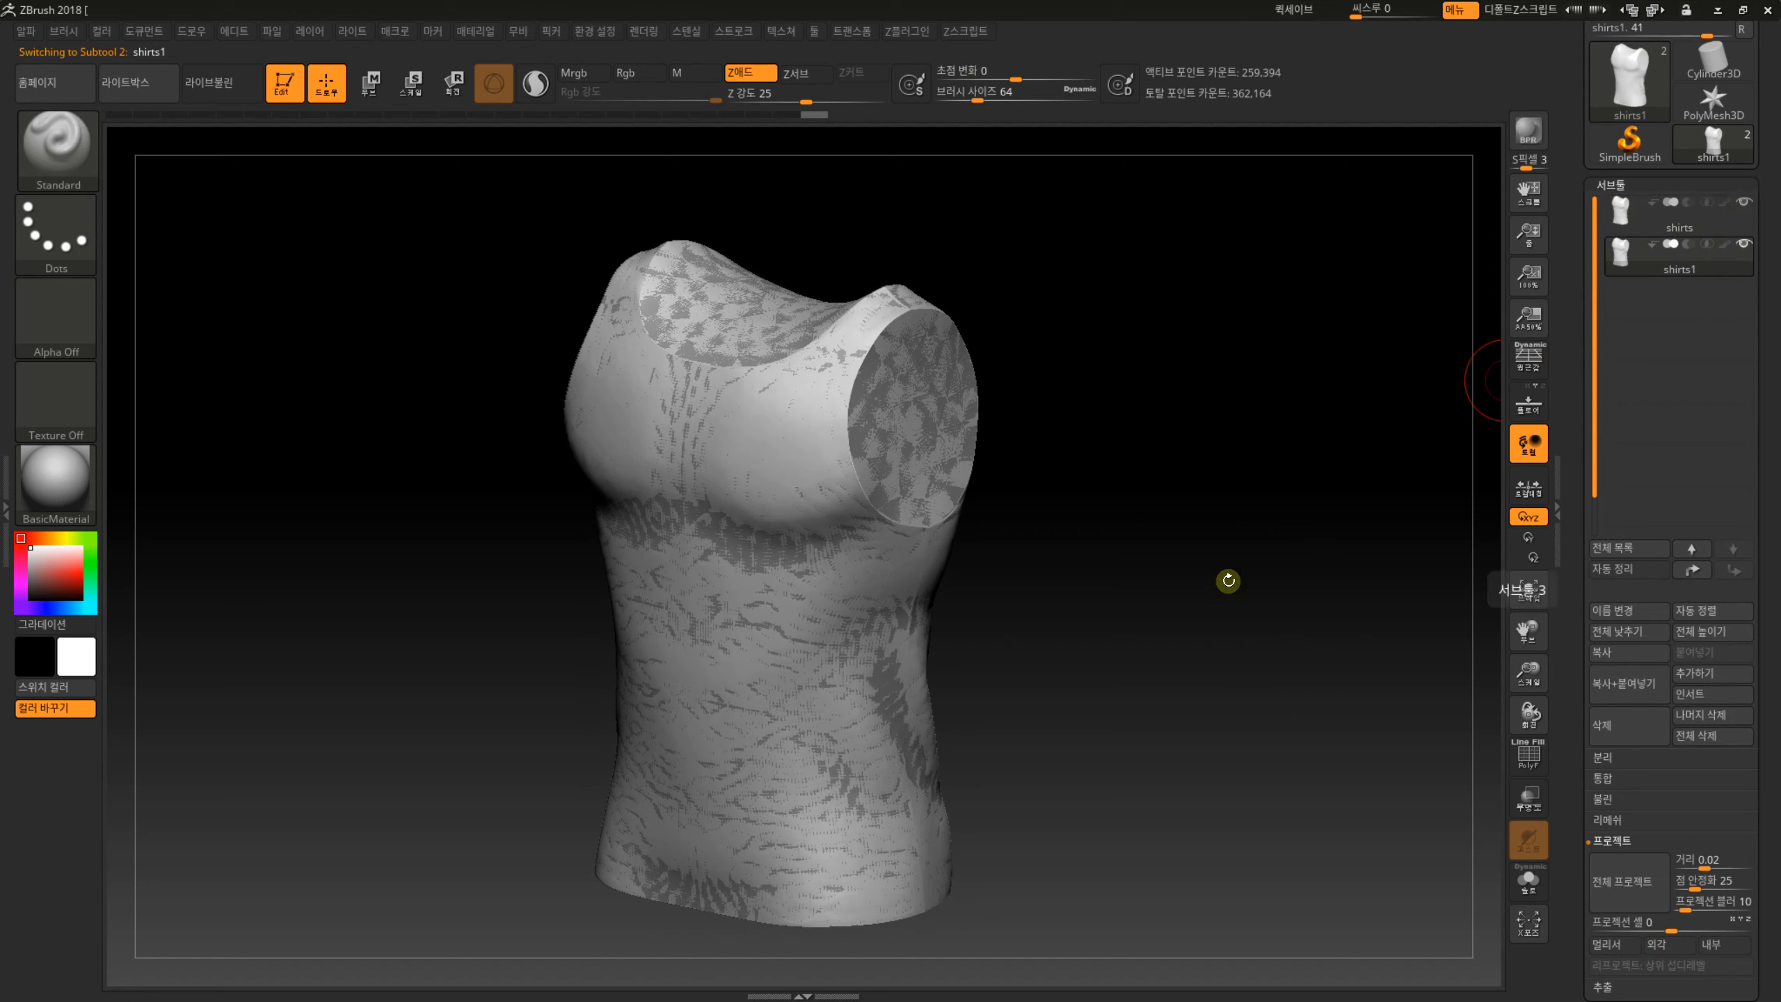
shift+drag(1225, 577, 1225, 589)
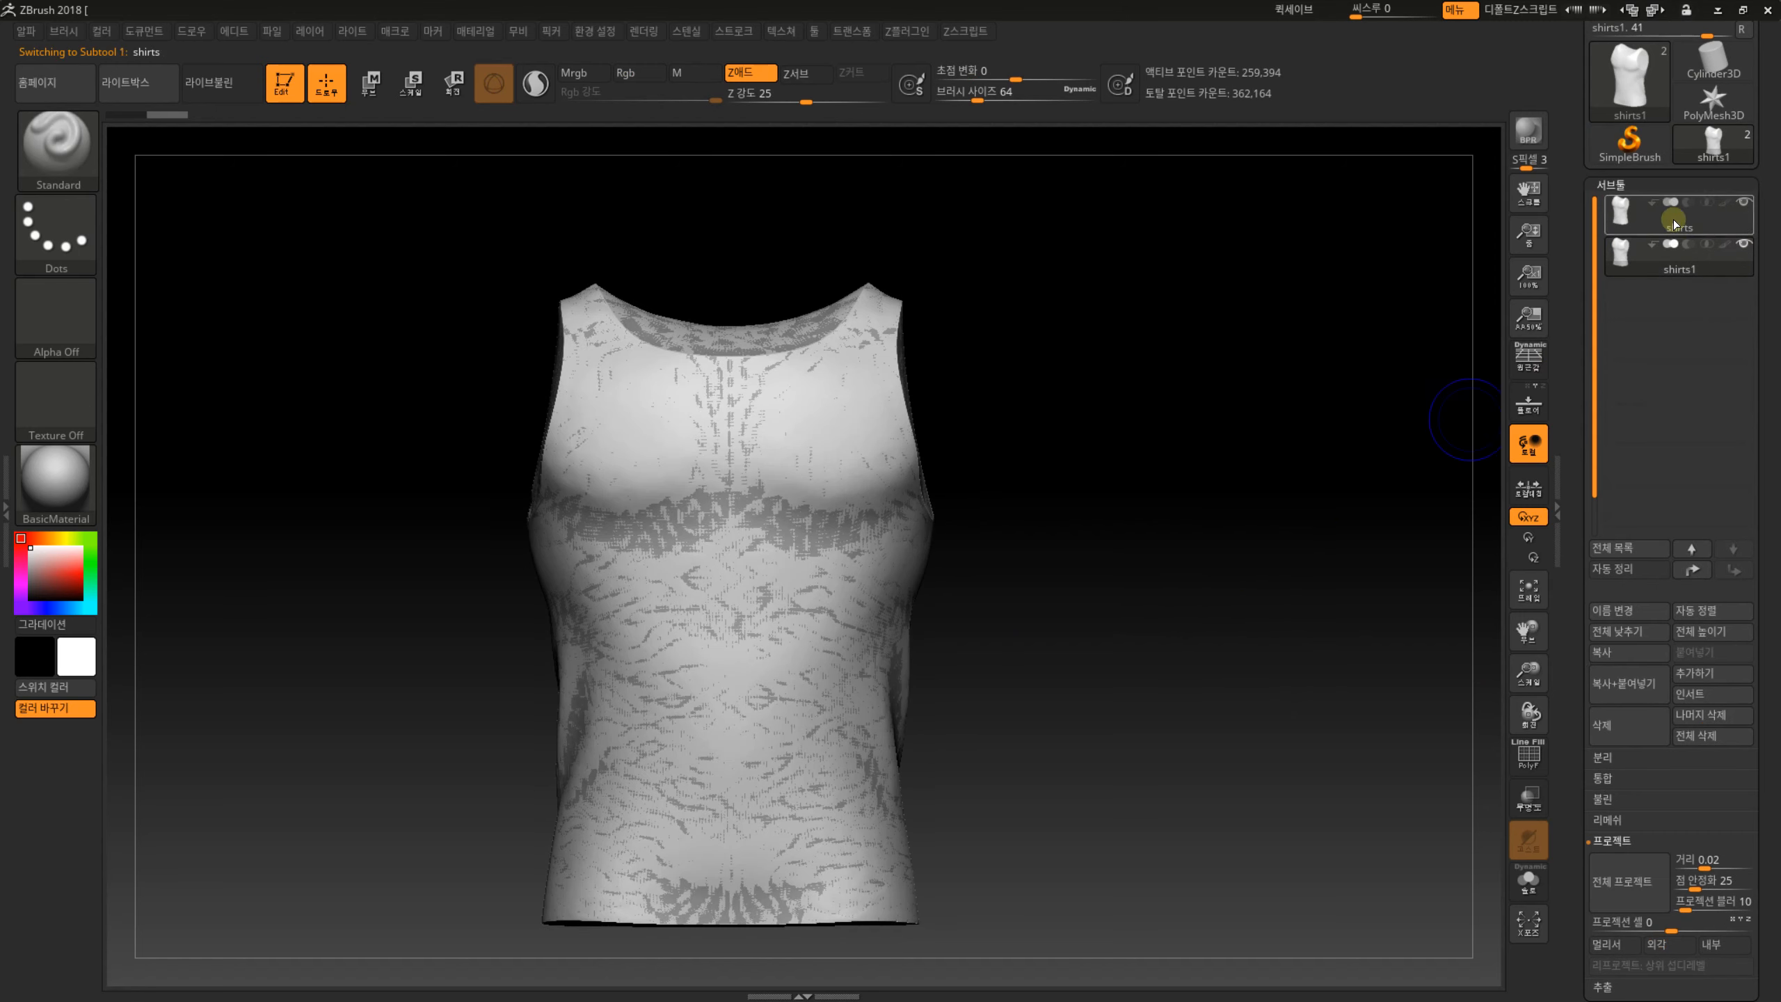
drag(1364, 485, 759, 471)
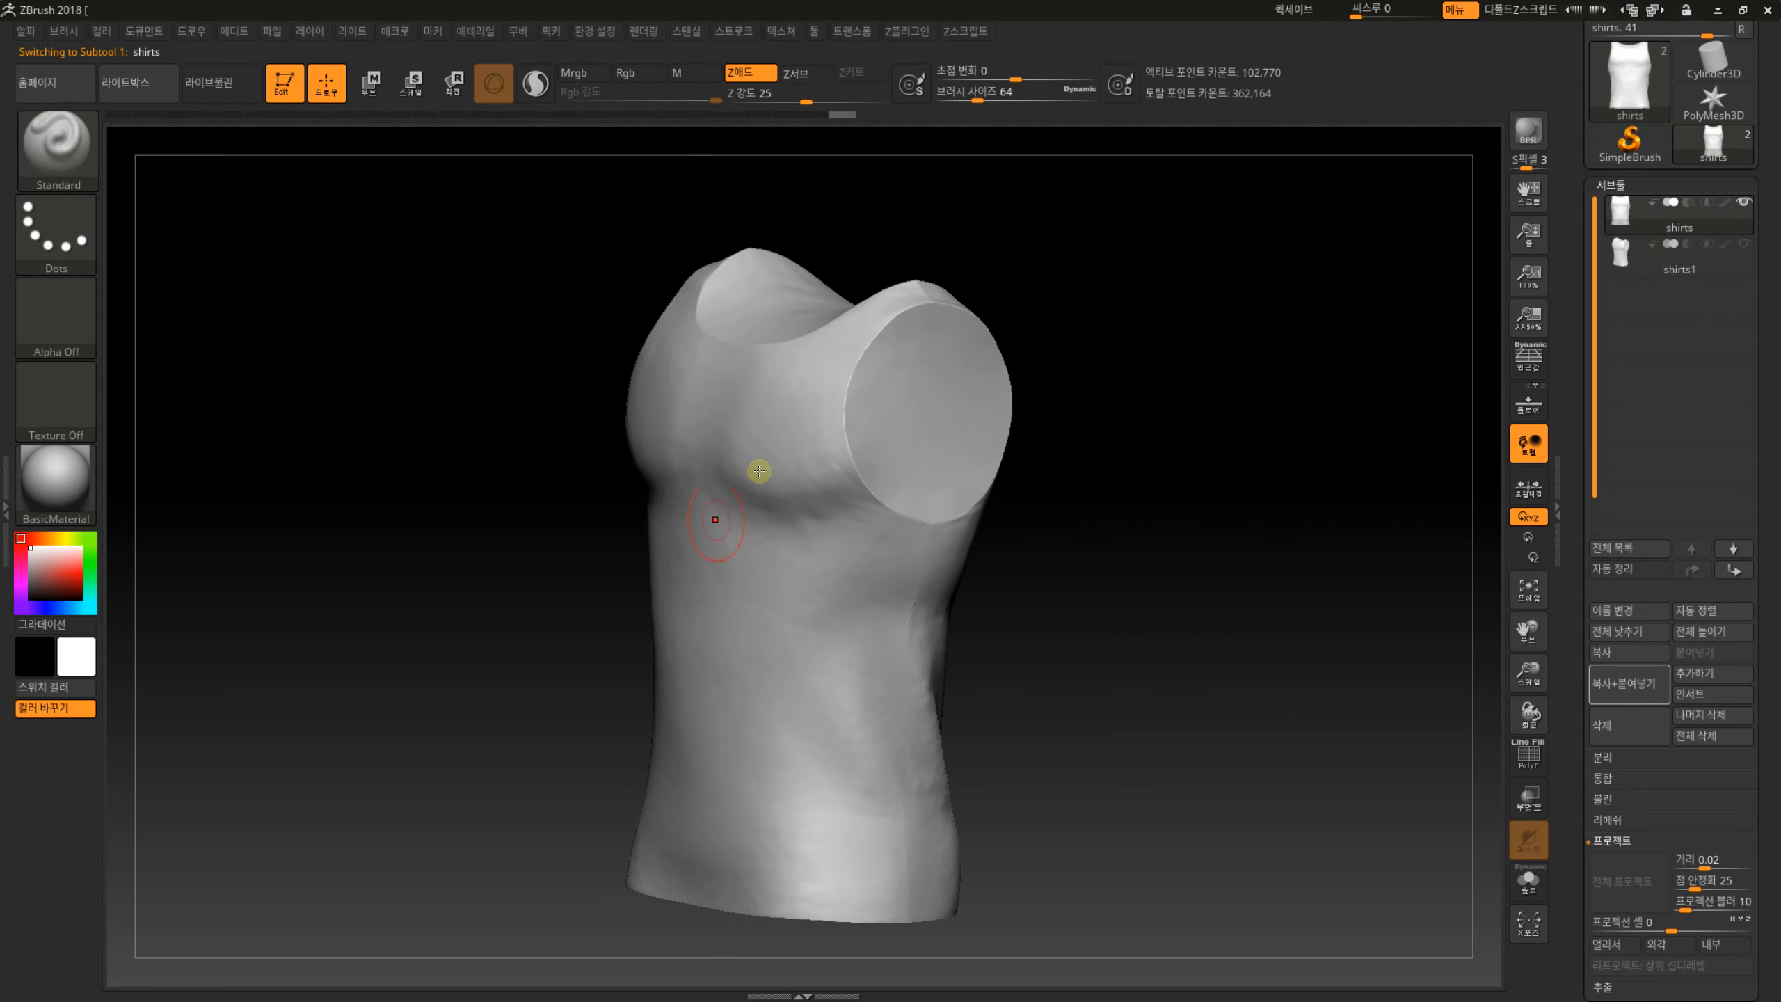
drag(1053, 623, 1137, 644)
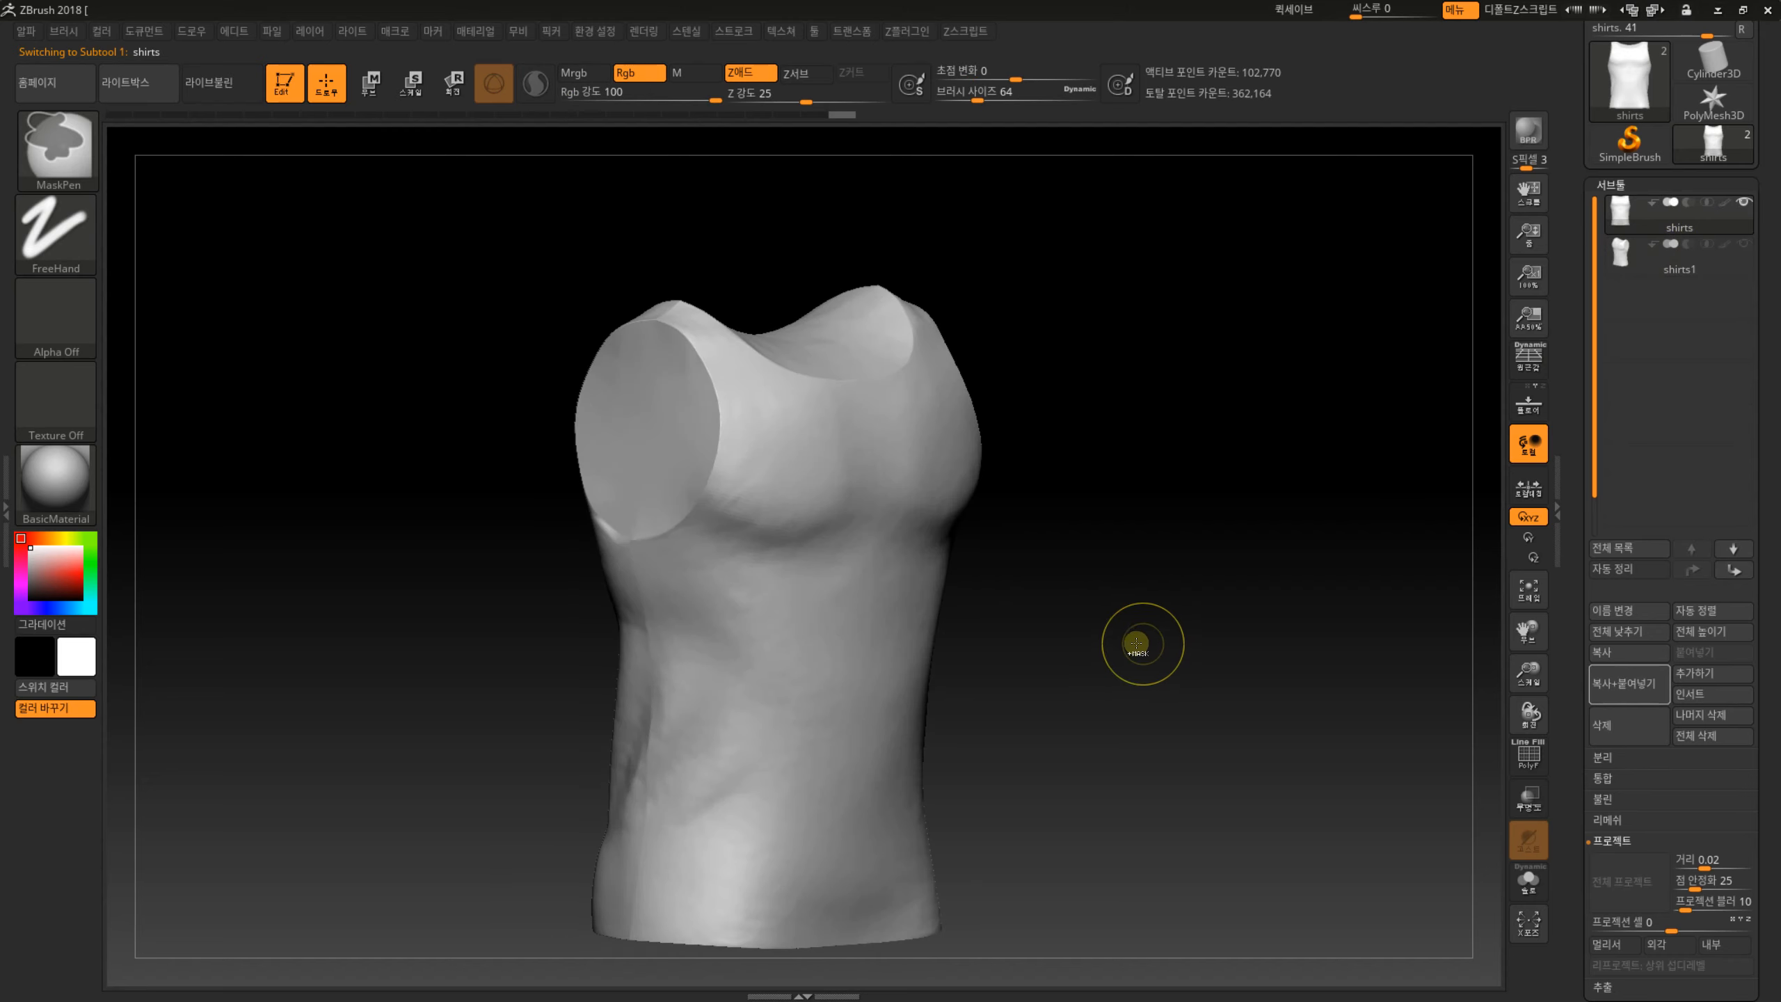
Subdivide the projected shirt one more level and smooth its chest with the Smooth brush at size 120.
key(ctrl+d)
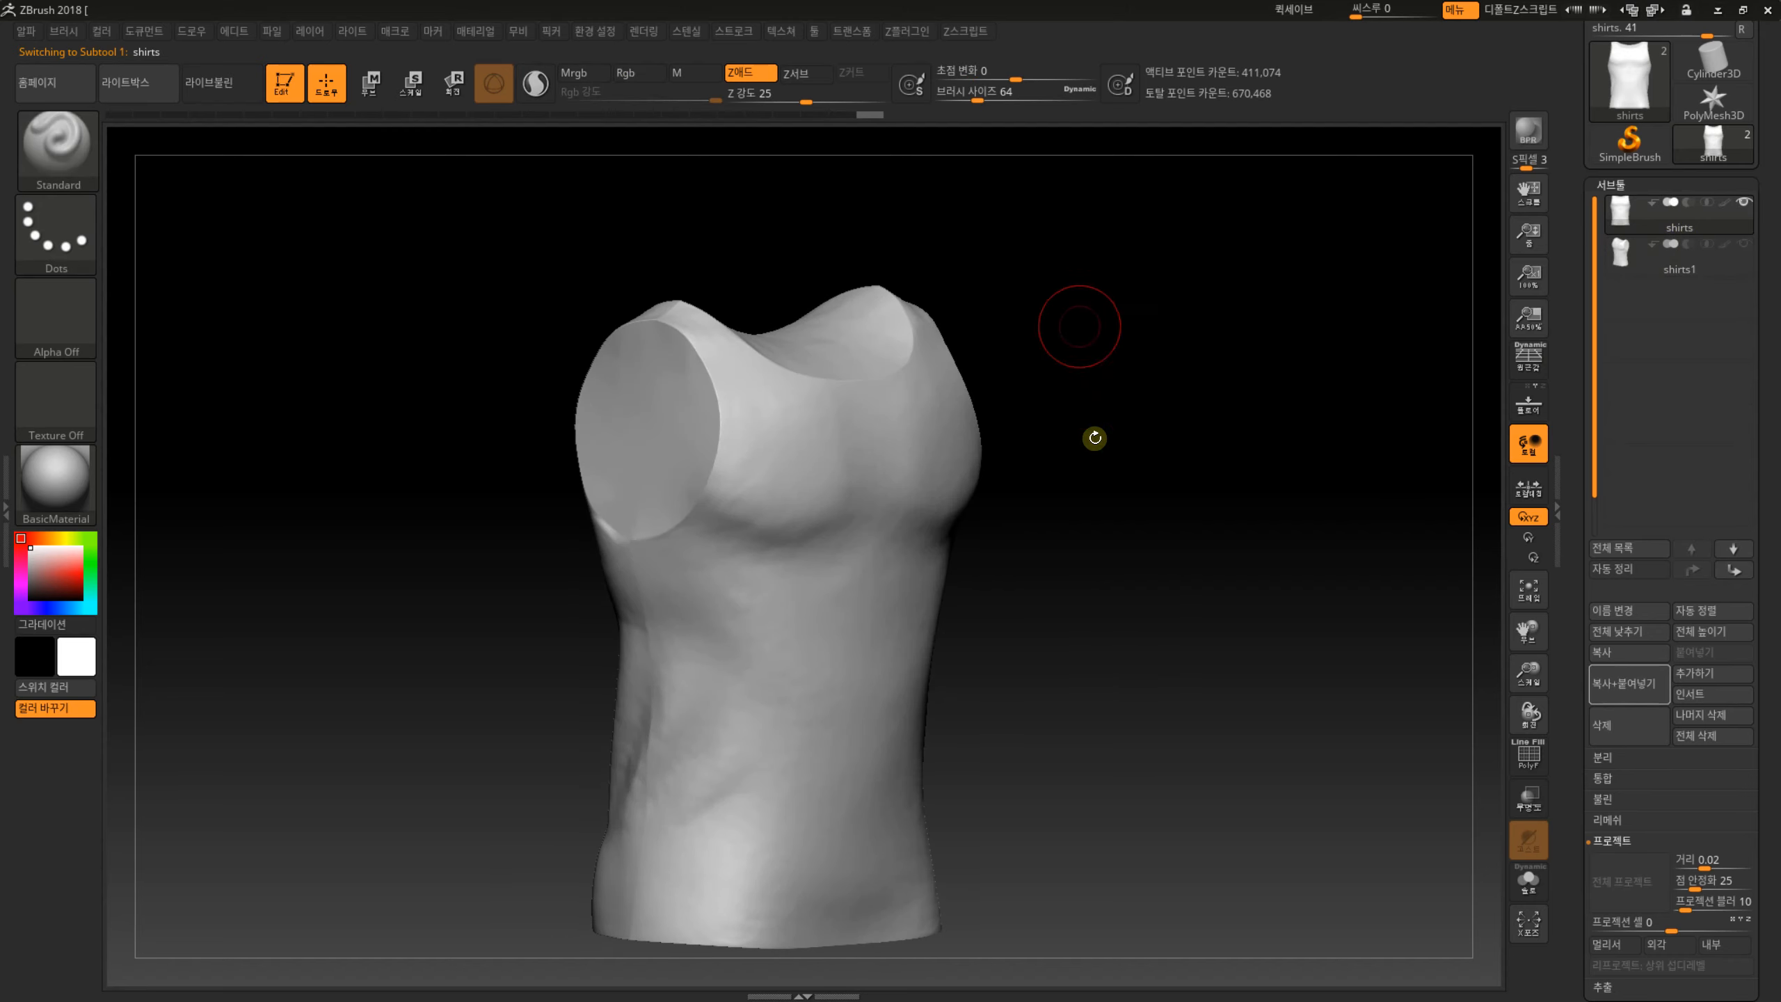
alt+drag(1101, 519, 1211, 744)
shift+drag(1188, 662, 1240, 555)
key(s)
click(945, 552)
mouse_move(899, 379)
shift+mouse_down()
mouse_move(987, 576)
mouse_move(1009, 520)
shift+mouse_up()
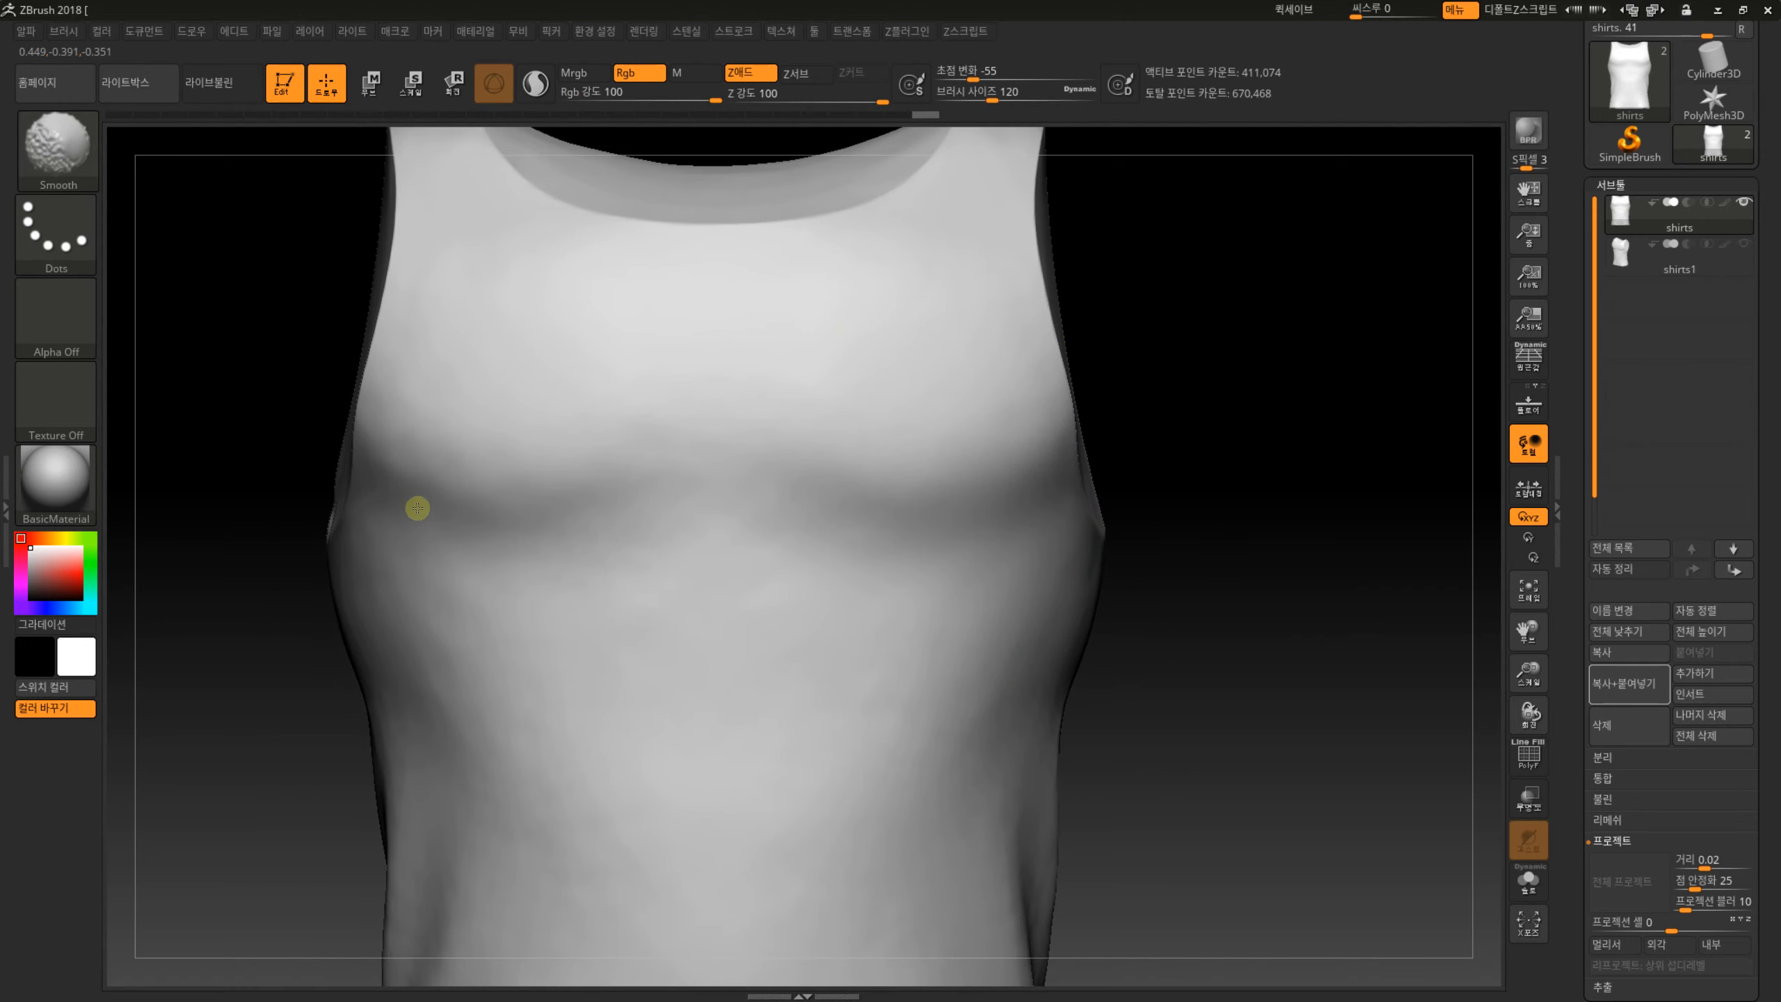
Smooth the shirt's flanks, back and waist folds with the Smooth brush at size 120.
key(f)
drag(1093, 656, 800, 548)
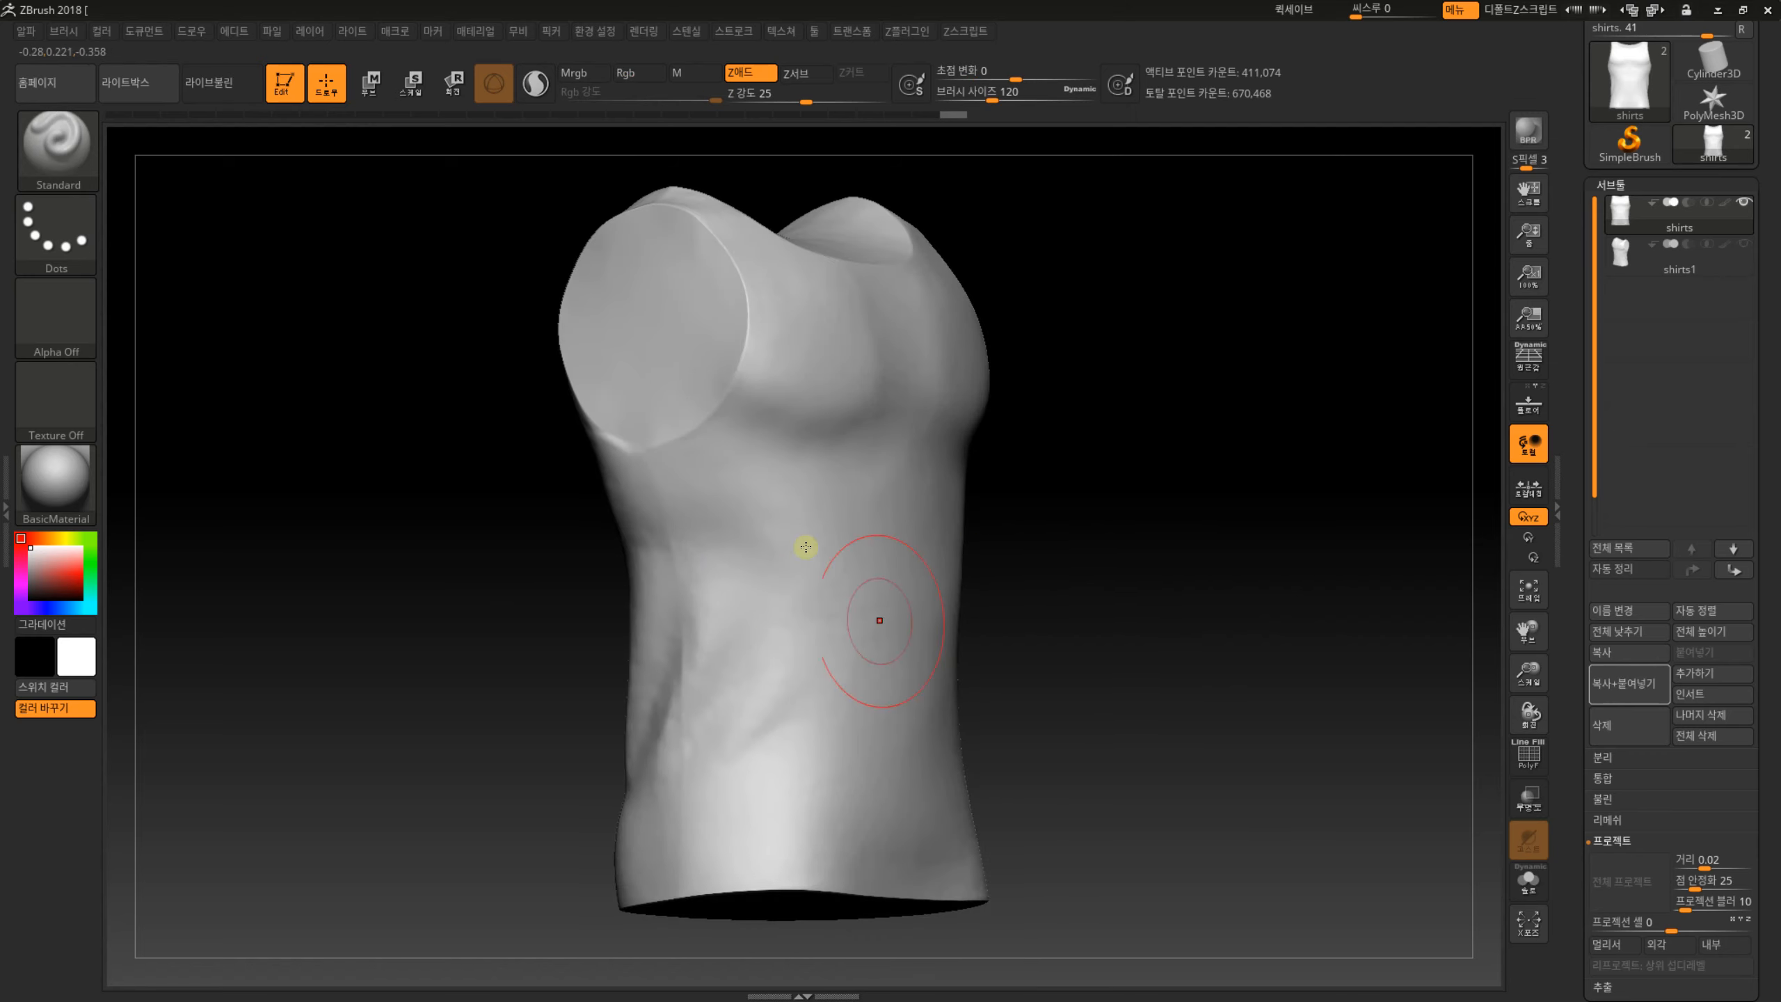
drag(1193, 584, 722, 672)
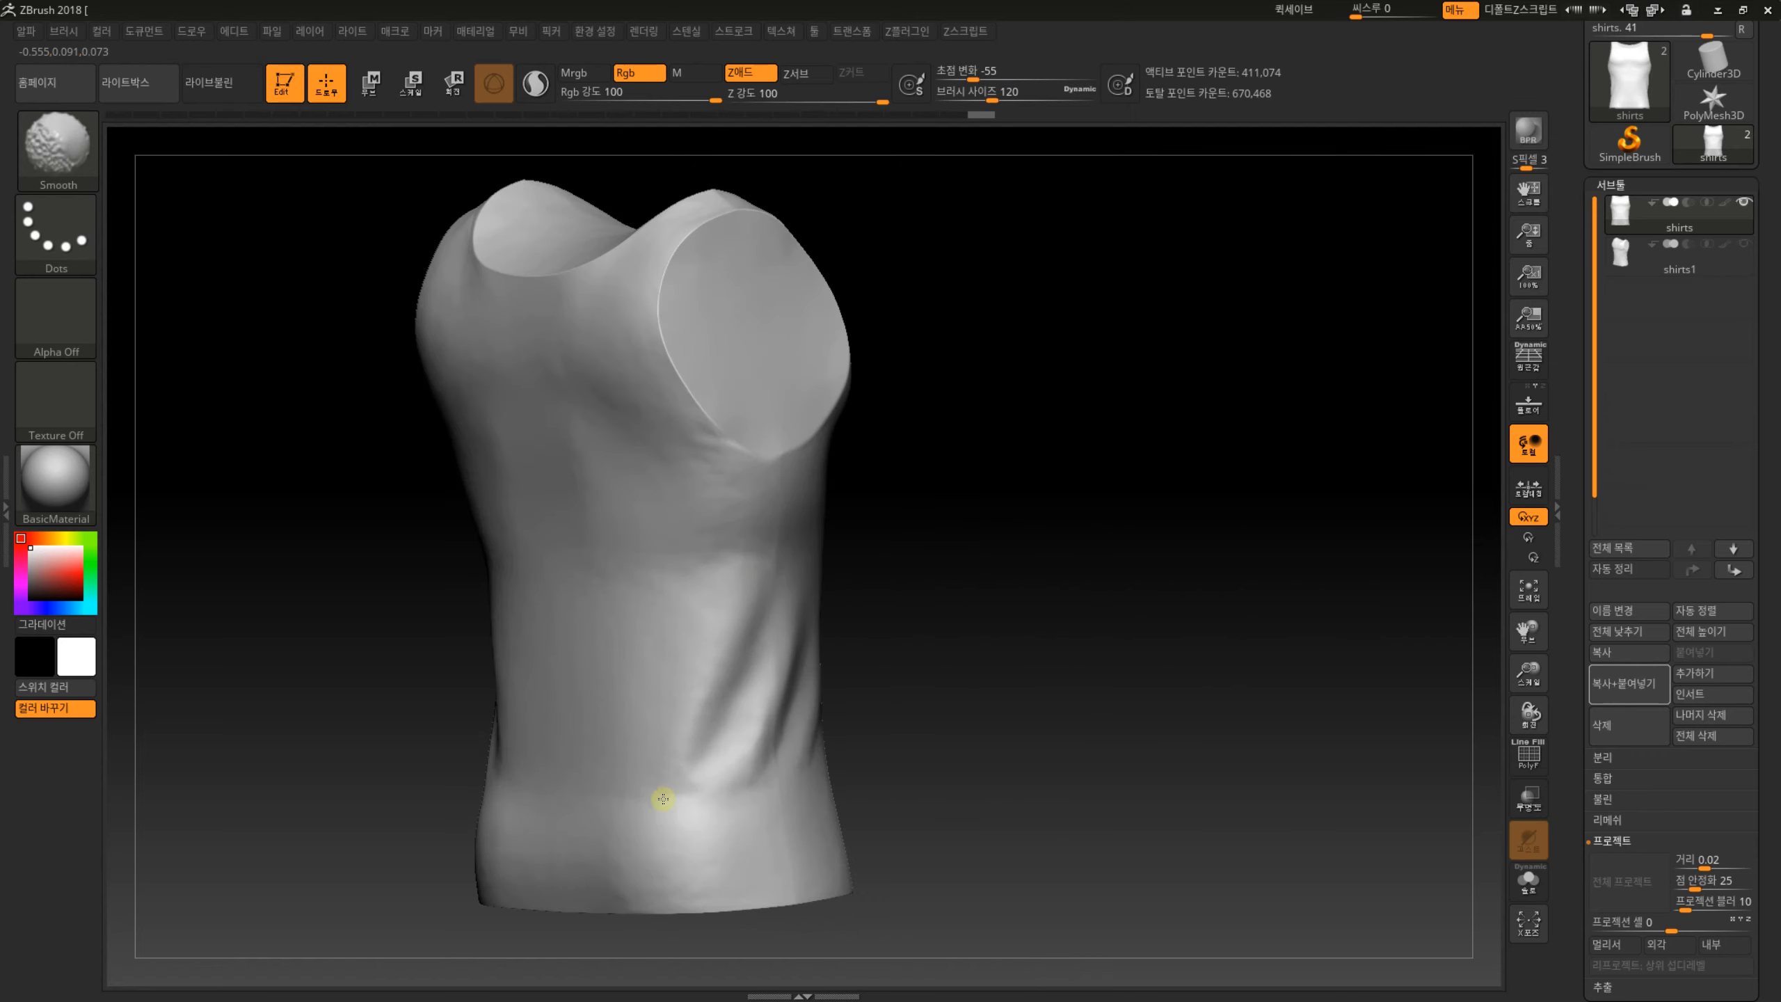
shift+drag(1057, 639, 680, 493)
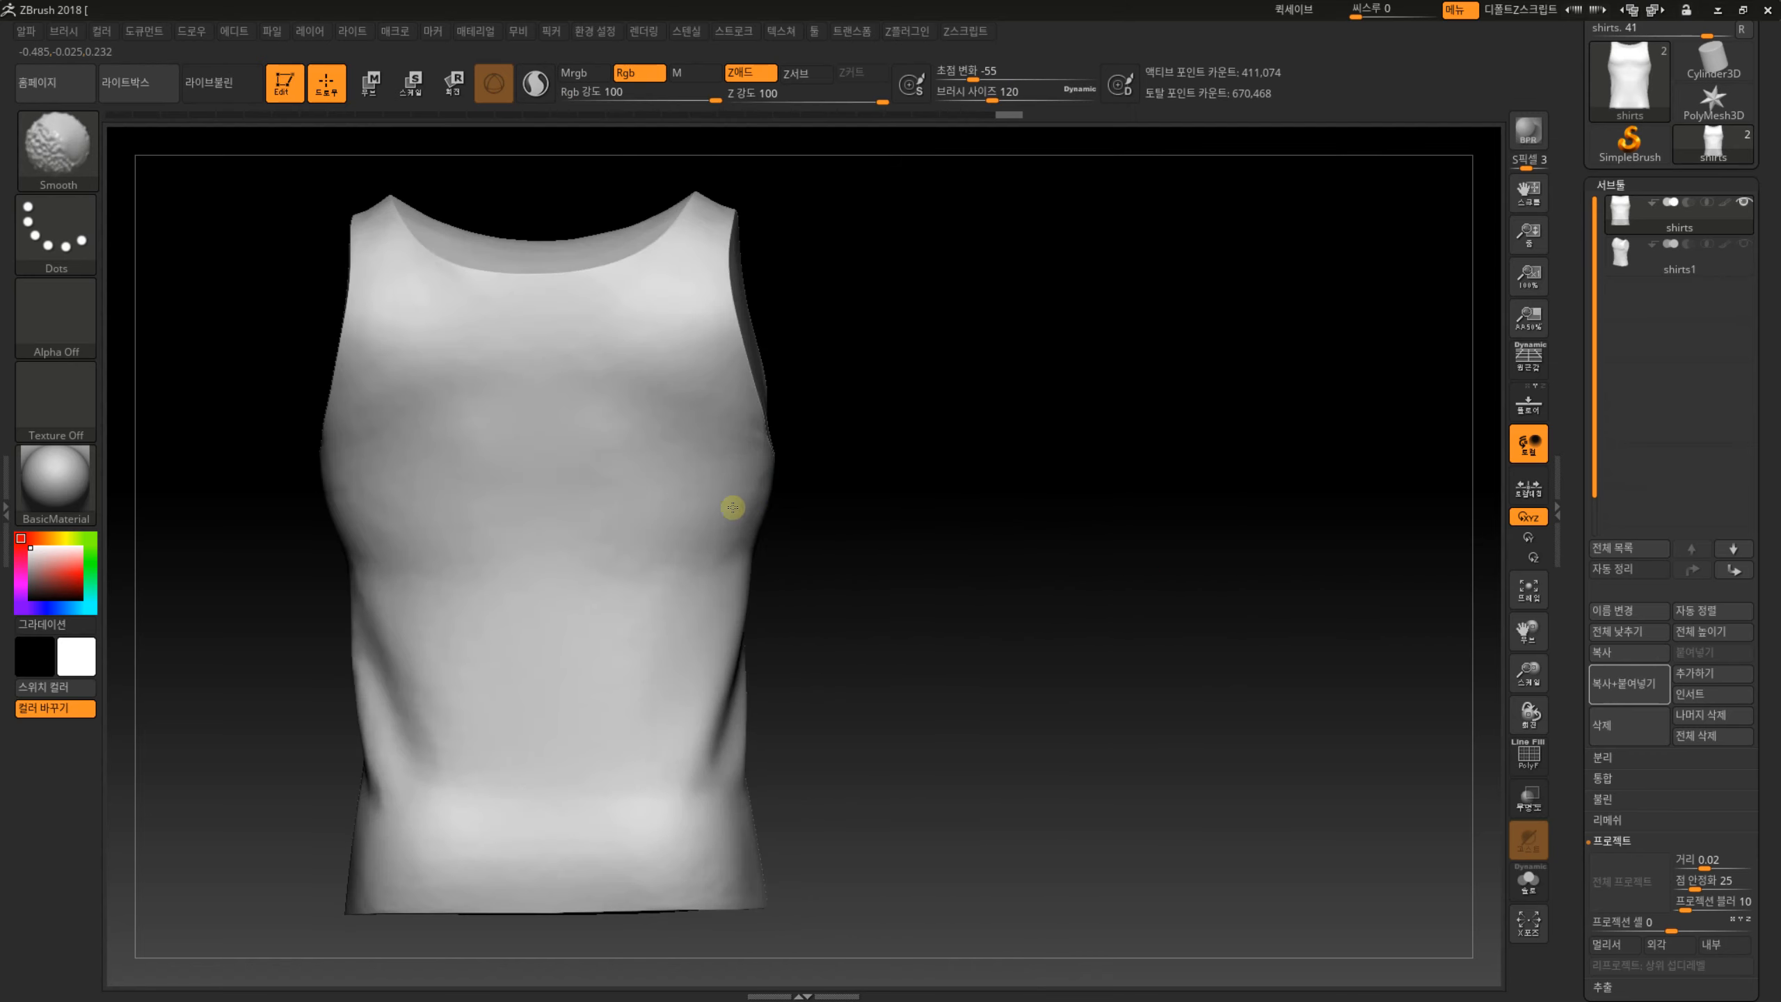
drag(1002, 616, 764, 465)
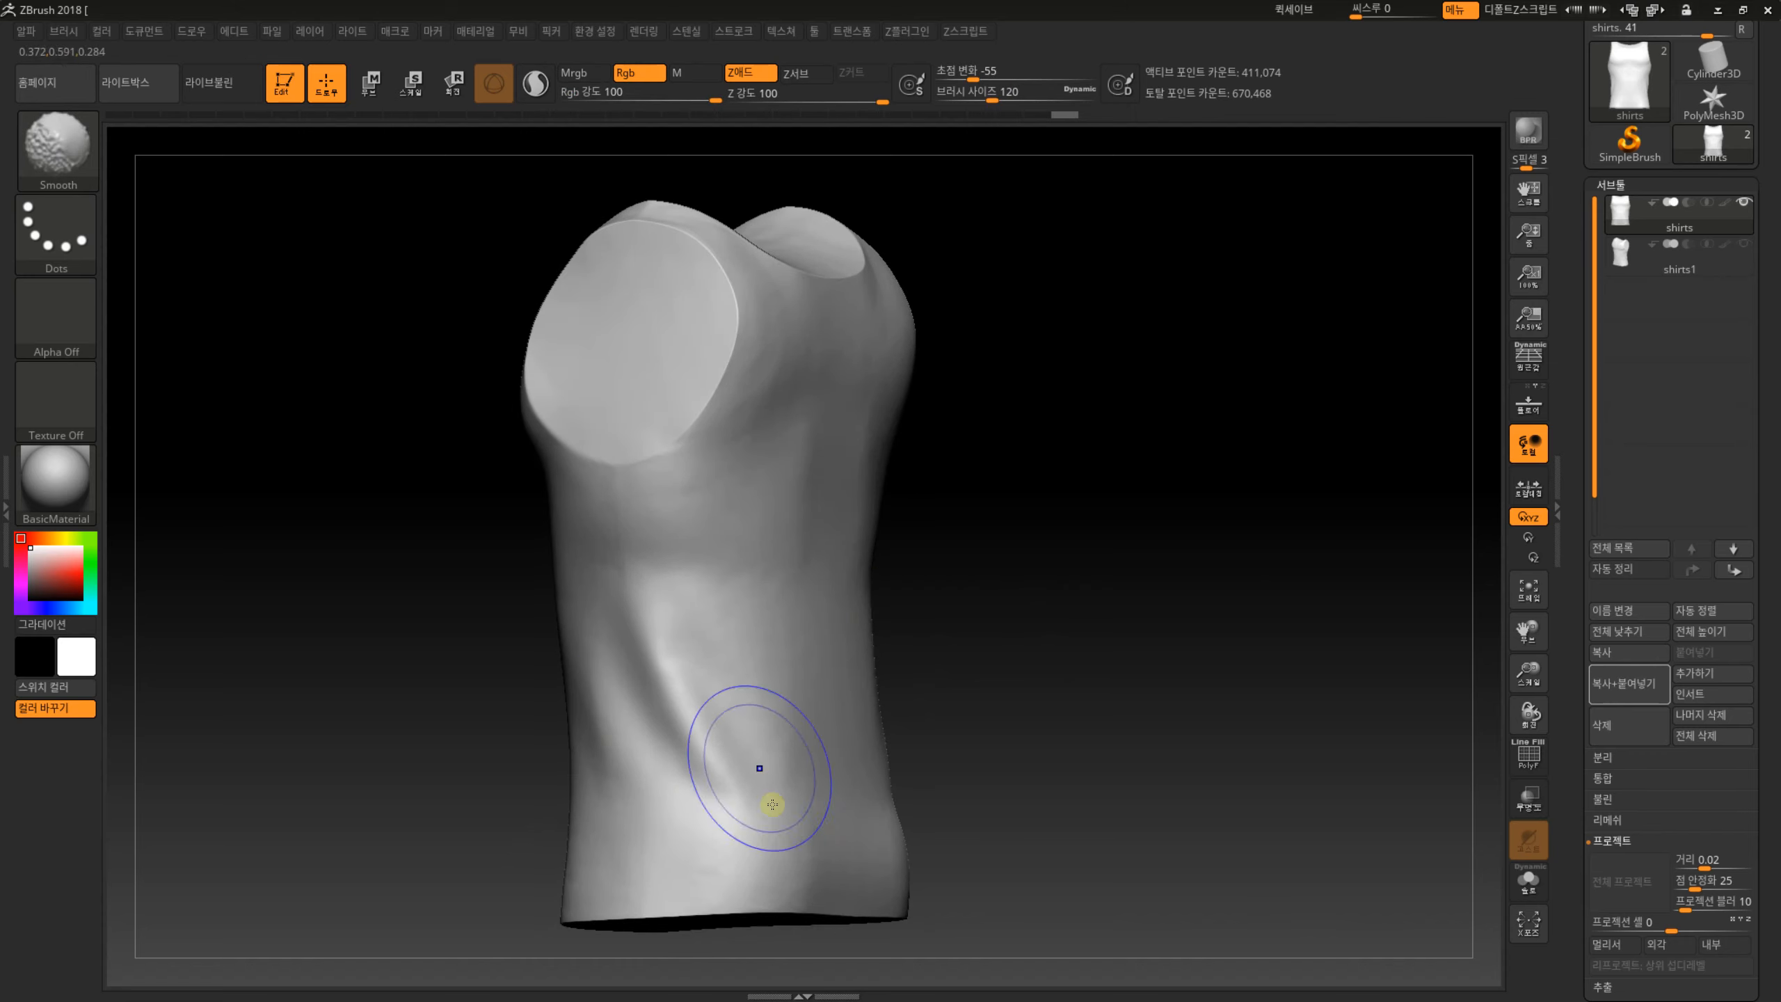
mouse_move(1018, 665)
mouse_down()
mouse_move(1043, 616)
mouse_move(988, 693)
mouse_move(1062, 756)
mouse_move(1002, 620)
mouse_move(1026, 612)
mouse_move(801, 723)
mouse_move(921, 648)
mouse_move(823, 729)
mouse_up()
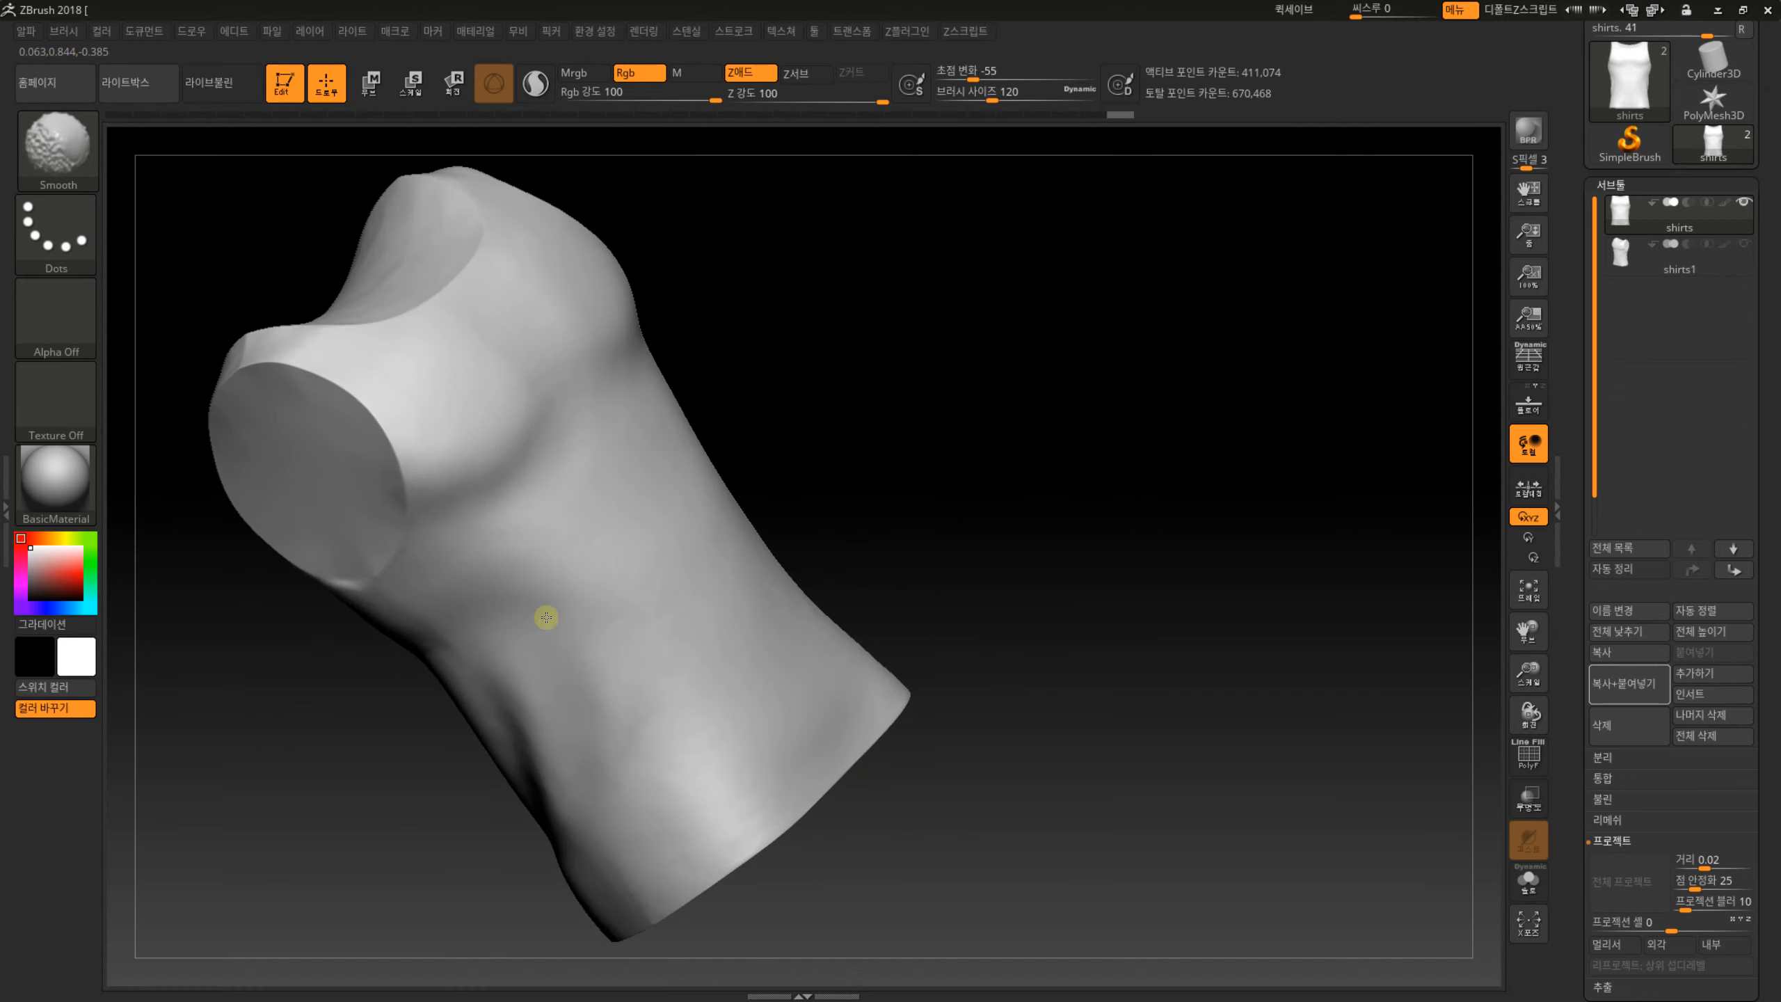
Smooth the surface around the neckline and shoulders with the Smooth brush at size 51.
shift+drag(919, 485, 1175, 417)
mouse_move(987, 565)
mouse_down()
mouse_move(1117, 532)
mouse_move(1069, 529)
mouse_move(981, 573)
mouse_move(837, 551)
mouse_up()
key(shift)
key(s)
shift+drag(843, 549, 848, 498)
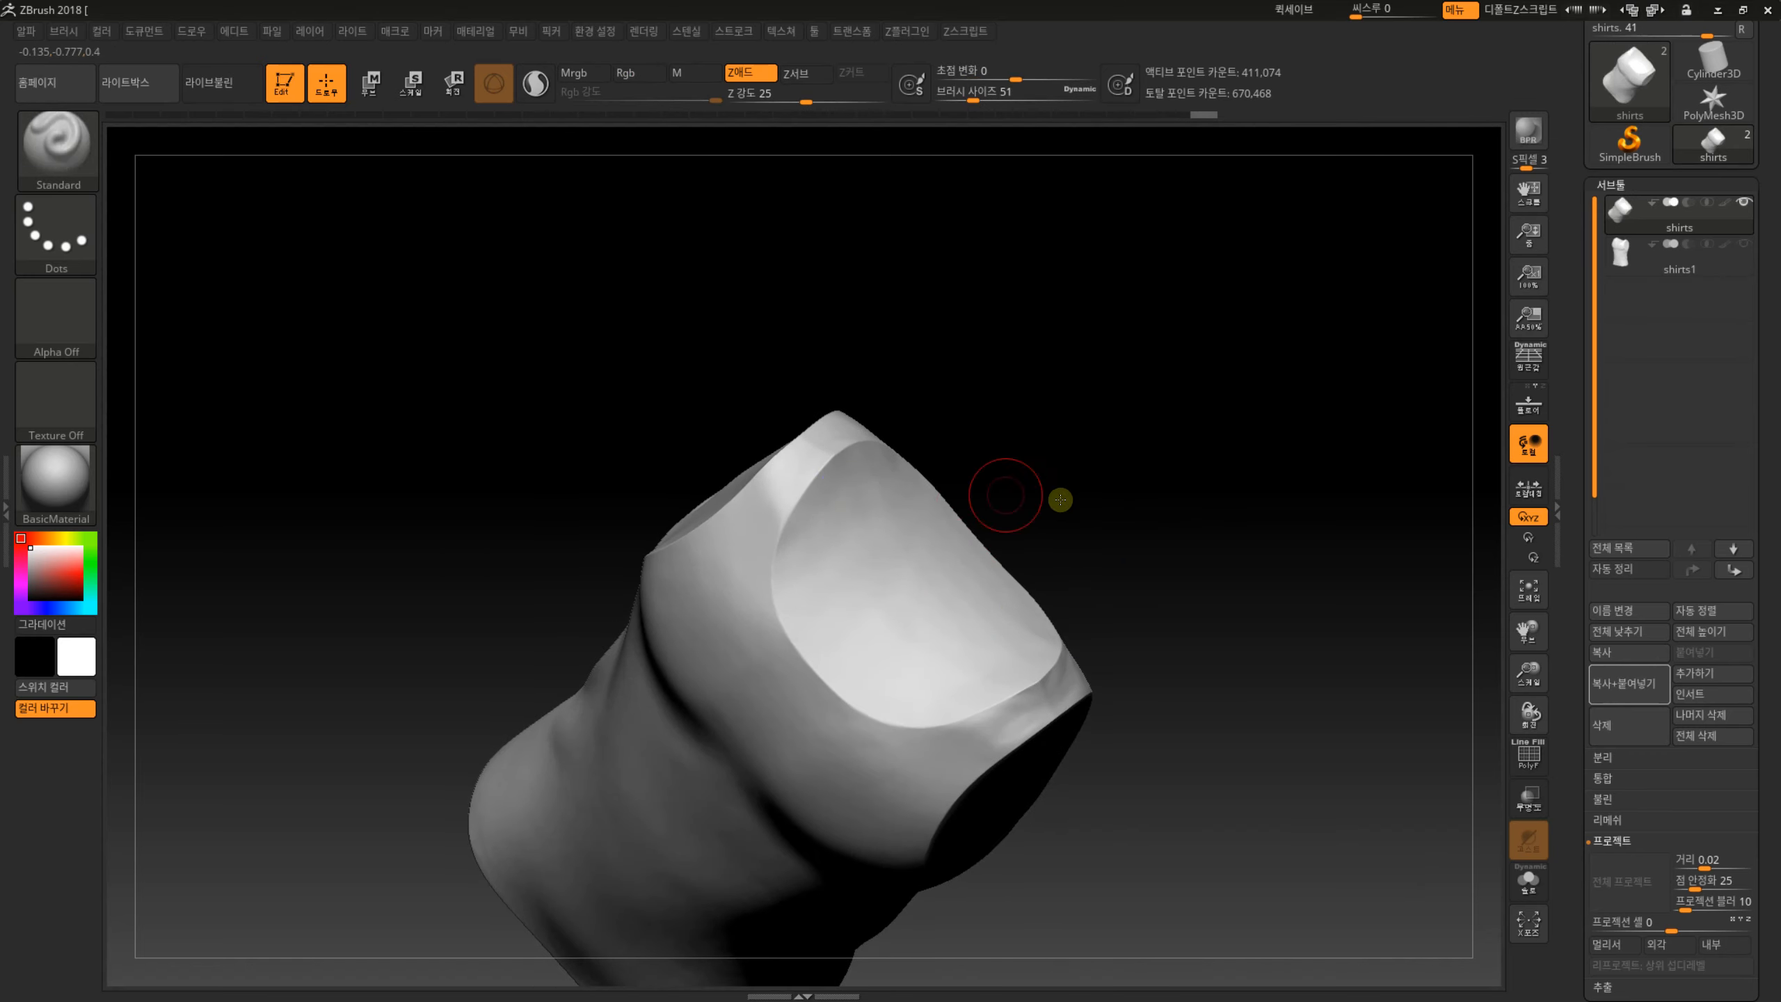
drag(1058, 498, 922, 482)
mouse_move(1128, 525)
mouse_down()
mouse_move(923, 514)
mouse_move(808, 561)
mouse_up()
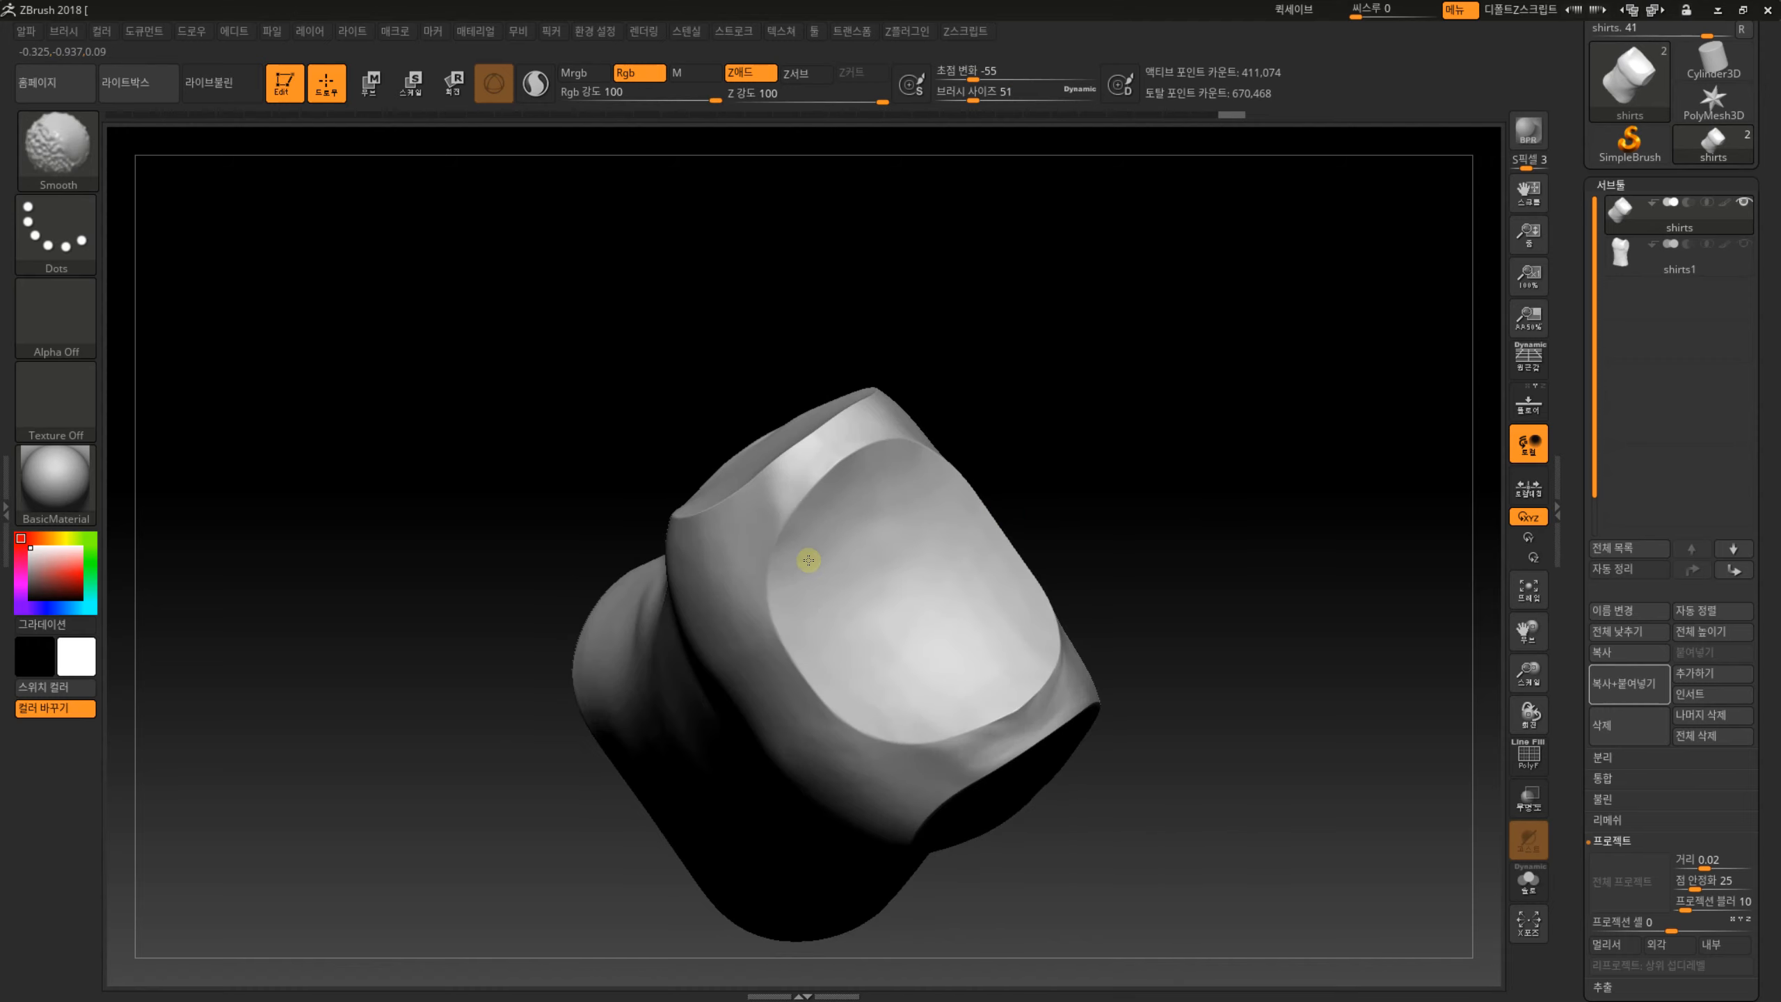
mouse_move(1256, 536)
mouse_down()
mouse_move(1233, 728)
mouse_move(1181, 576)
mouse_move(1233, 609)
mouse_move(1176, 668)
mouse_move(1283, 741)
mouse_move(1070, 565)
mouse_move(1141, 668)
mouse_move(1043, 640)
mouse_move(1177, 624)
mouse_move(815, 741)
mouse_up()
Try carving a diagonal crease across the shirt's lower front with the DamStandard brush at size 41.
key(b)
key(d)
key(s)
key(s)
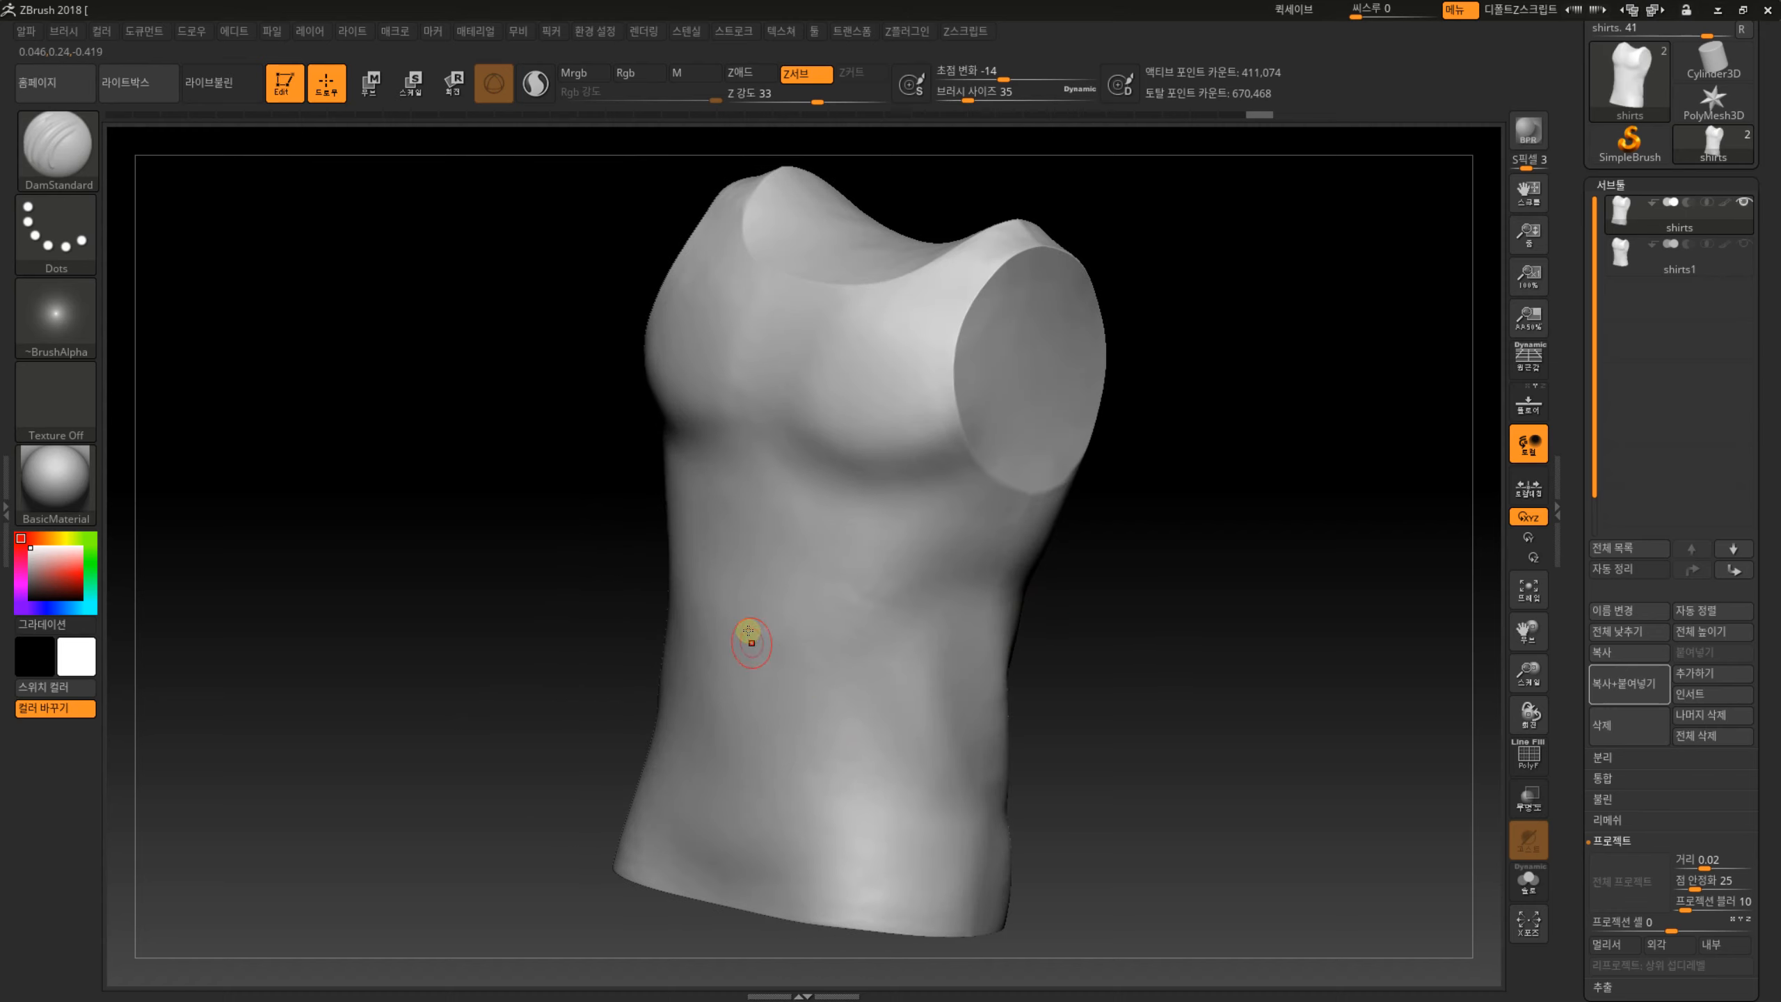
key(ctrl+z)
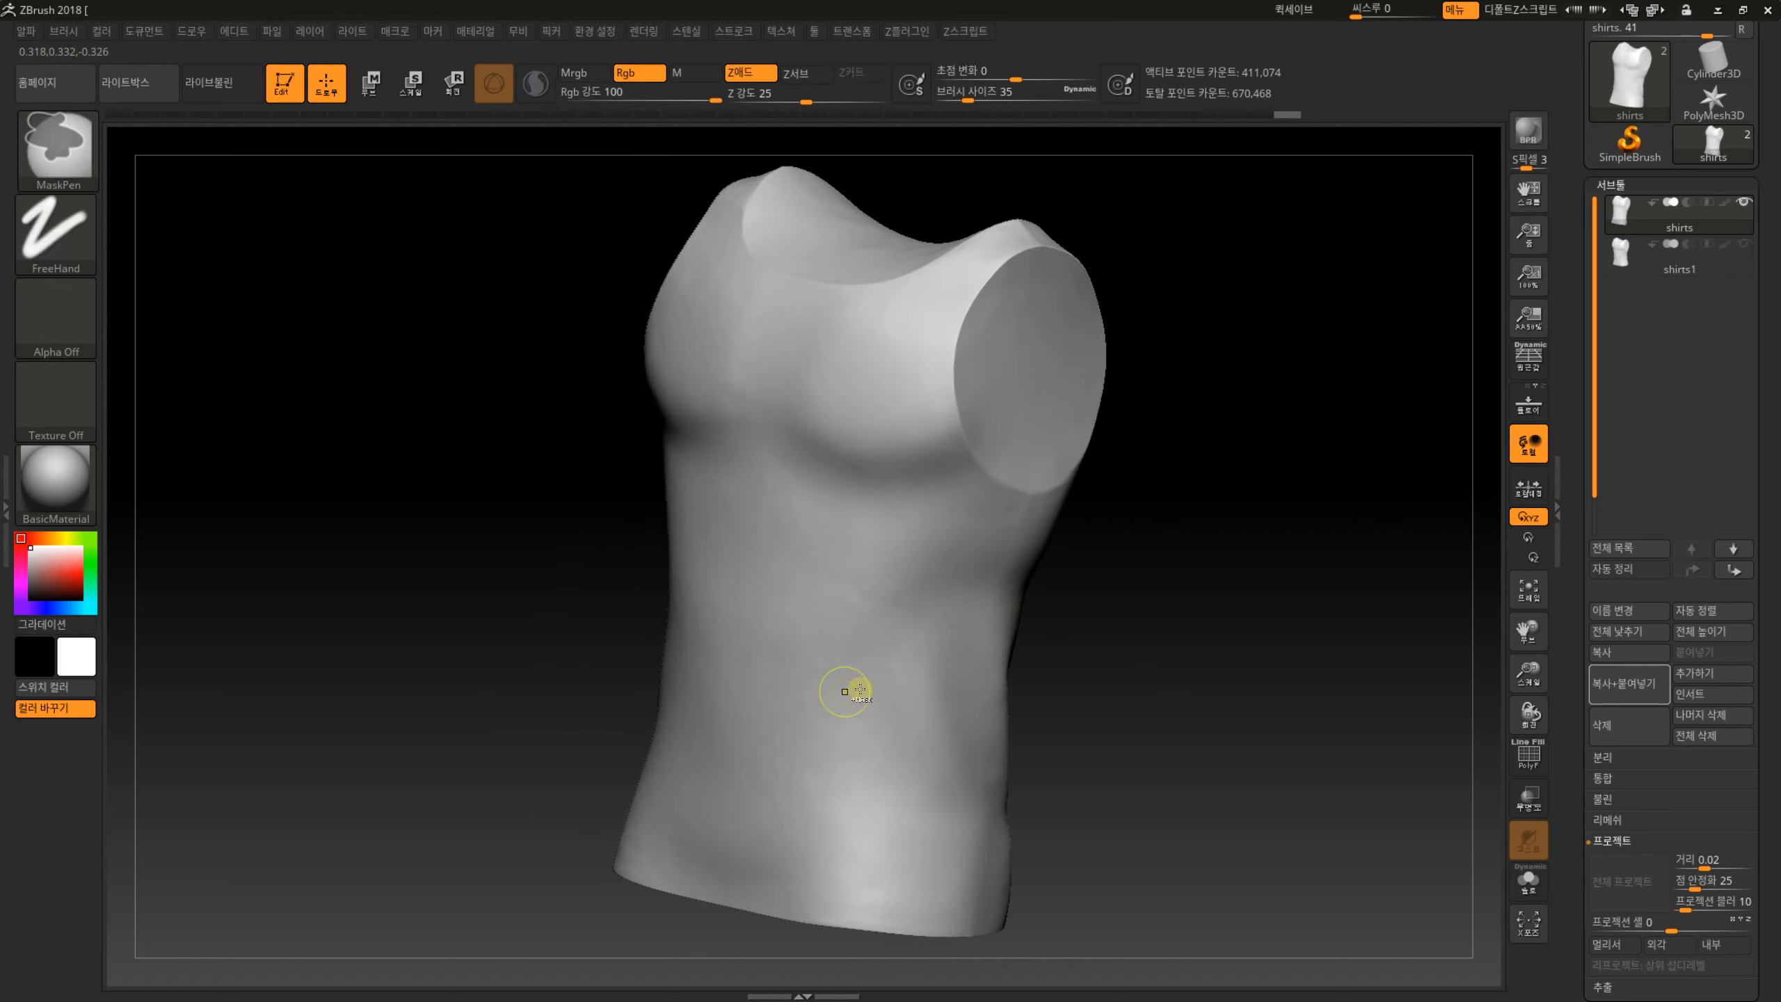
key(ctrl+z)
key(s)
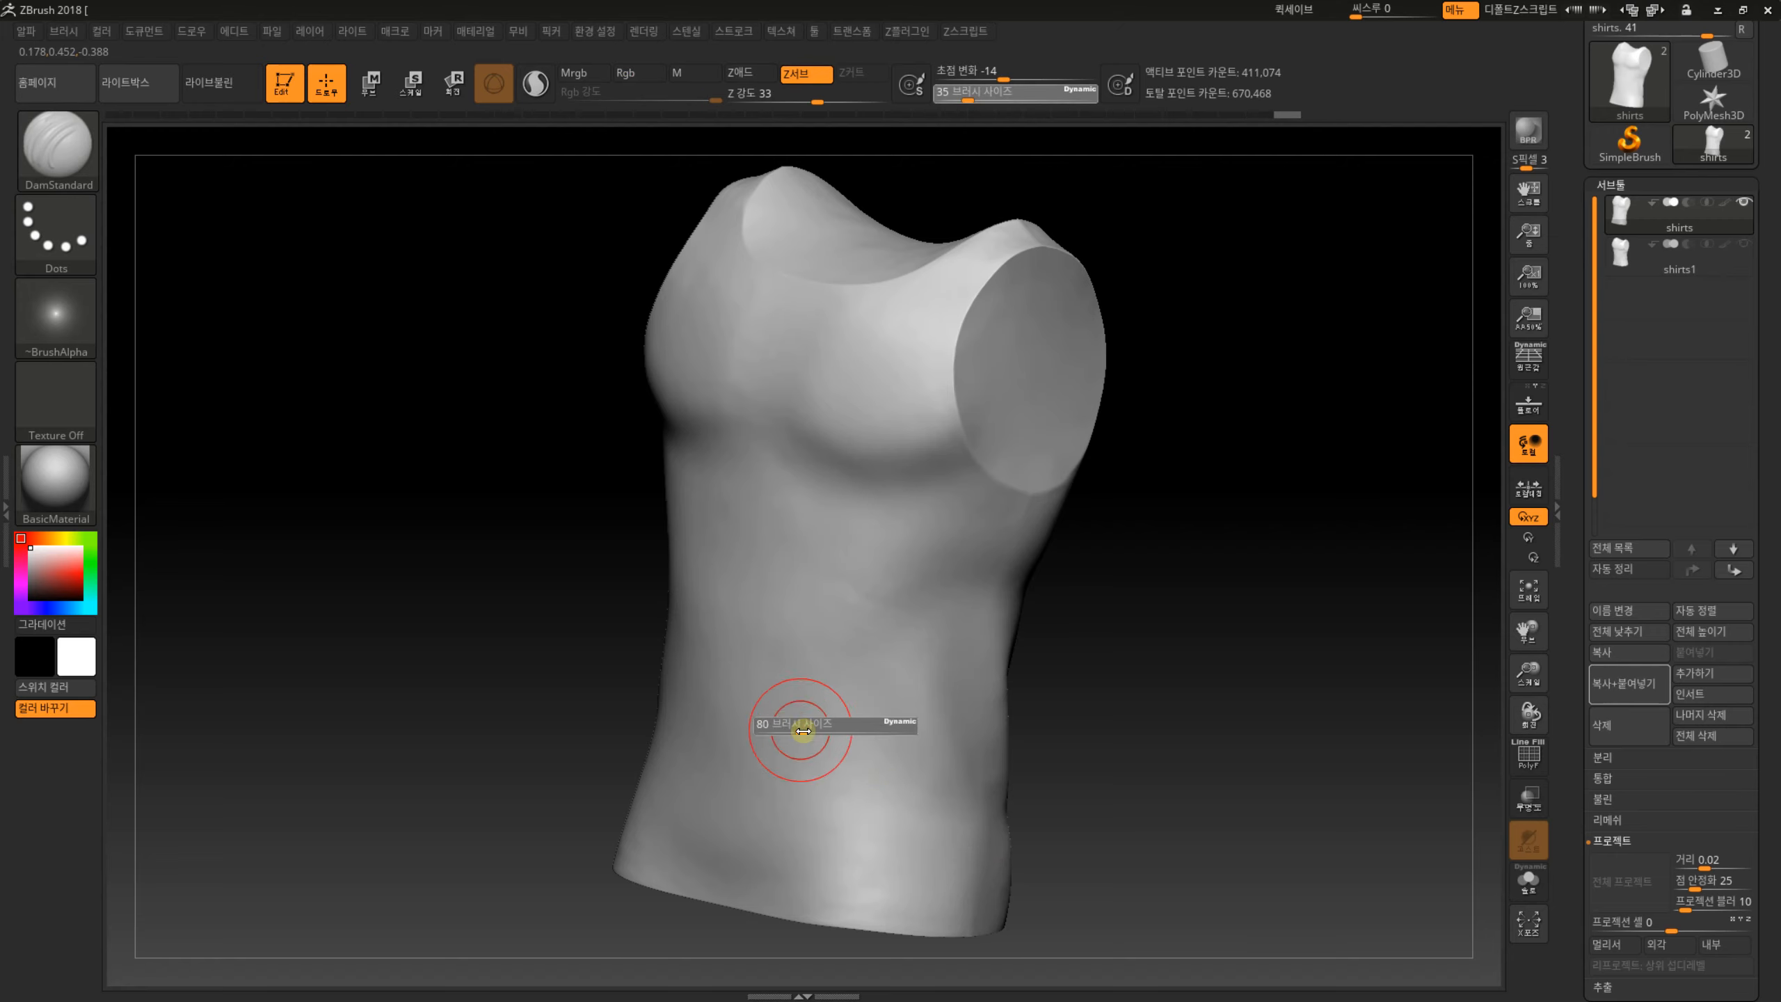
drag(790, 723, 983, 819)
mouse_move(1102, 727)
mouse_down()
mouse_move(1130, 748)
mouse_move(1045, 784)
mouse_up()
key(ctrl+z)
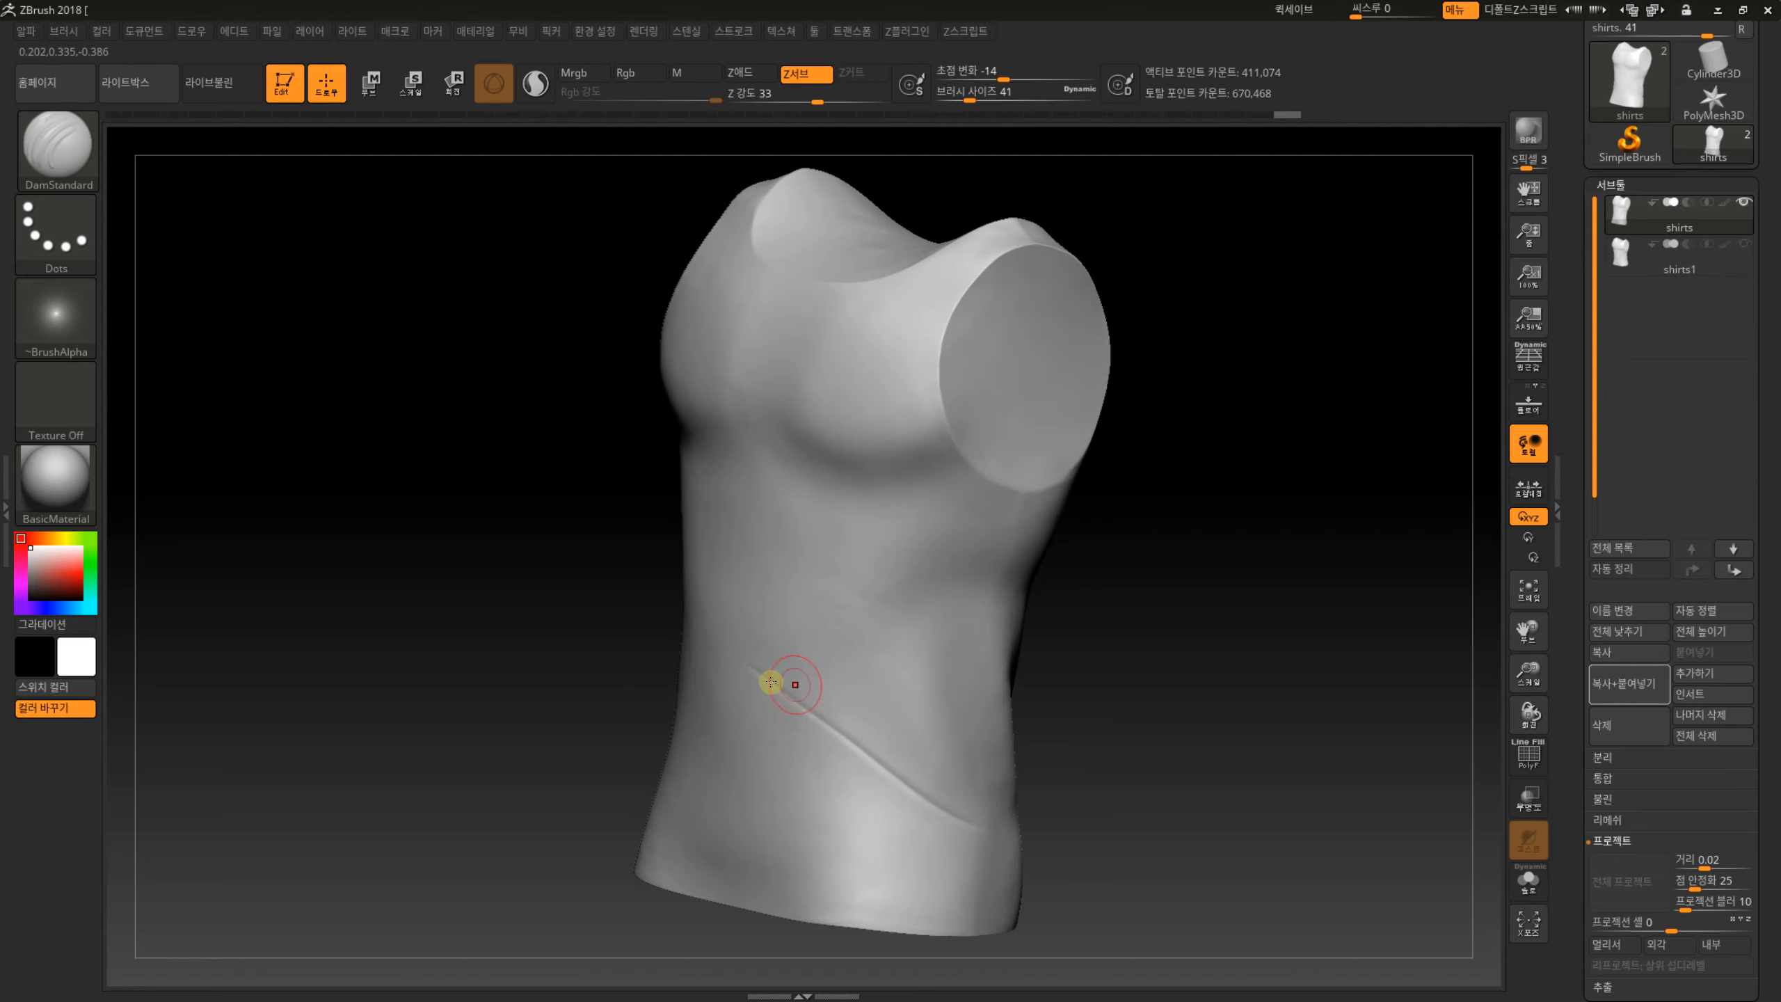
Soften the ends of the trial crease with the Smooth brush, and undo the smoothing and the crease.
key(shift)
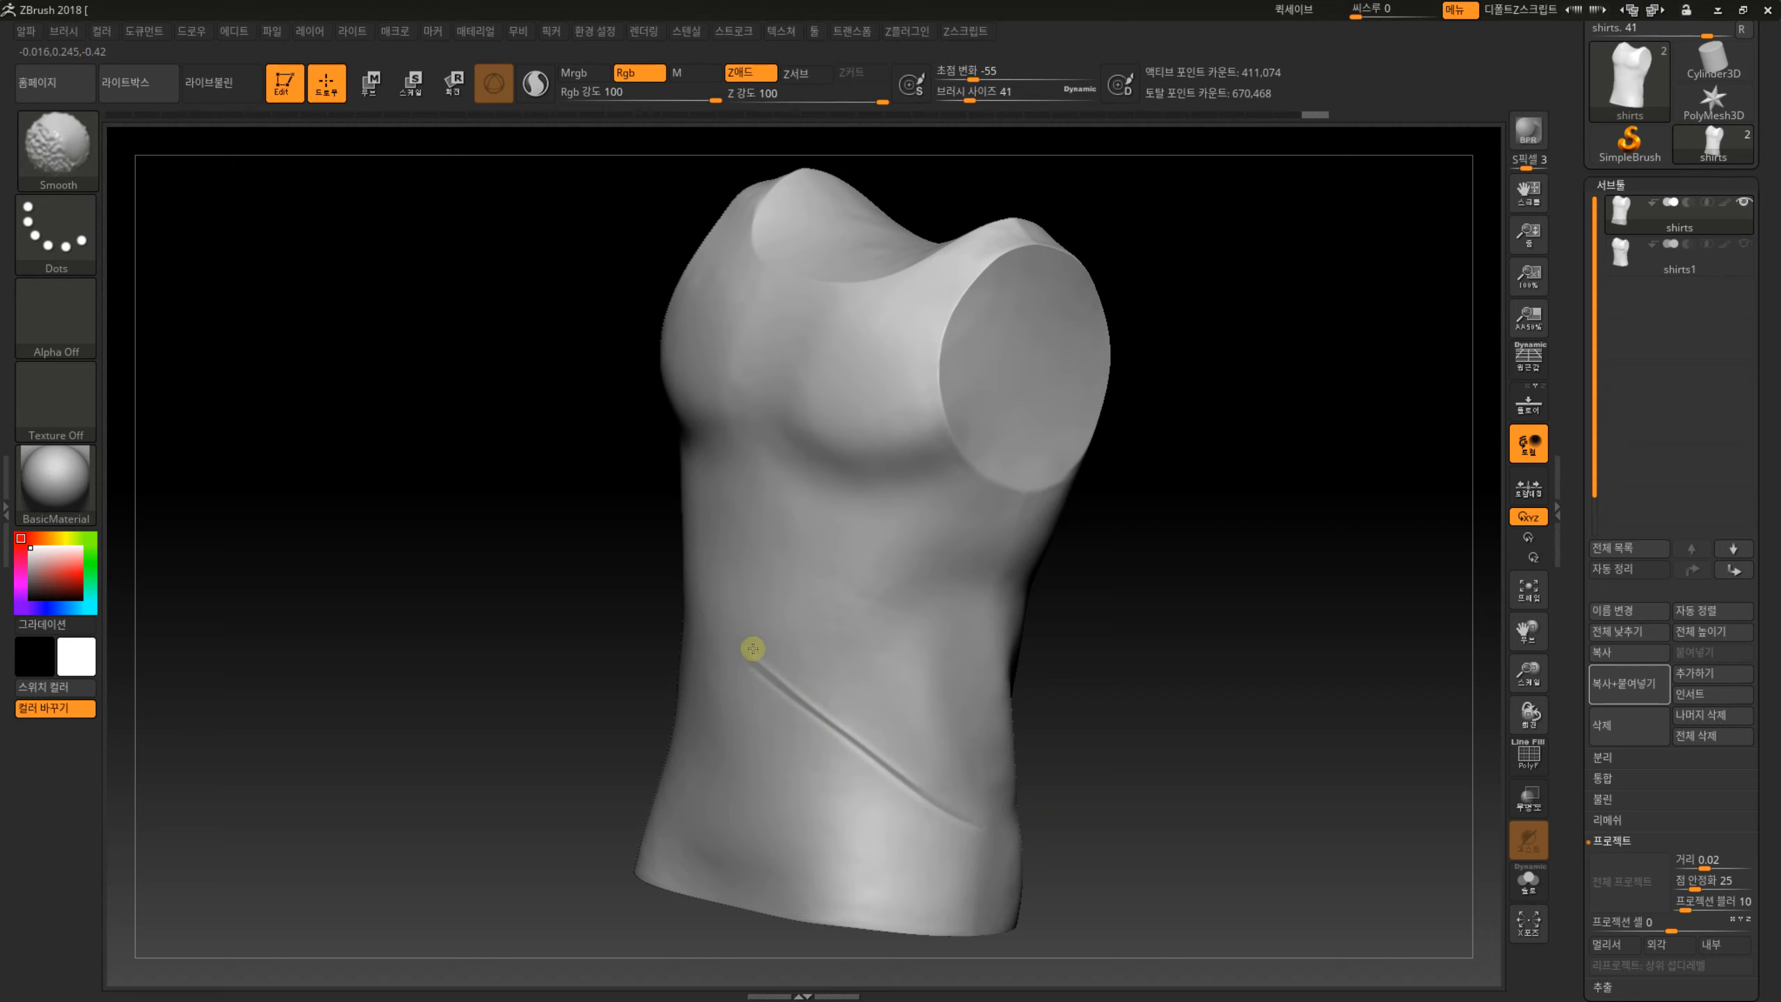
shift+drag(966, 825, 875, 762)
mouse_move(1096, 791)
shift+mouse_down()
mouse_move(1129, 763)
mouse_move(1271, 736)
mouse_move(1184, 732)
shift+mouse_up()
key(ctrl)
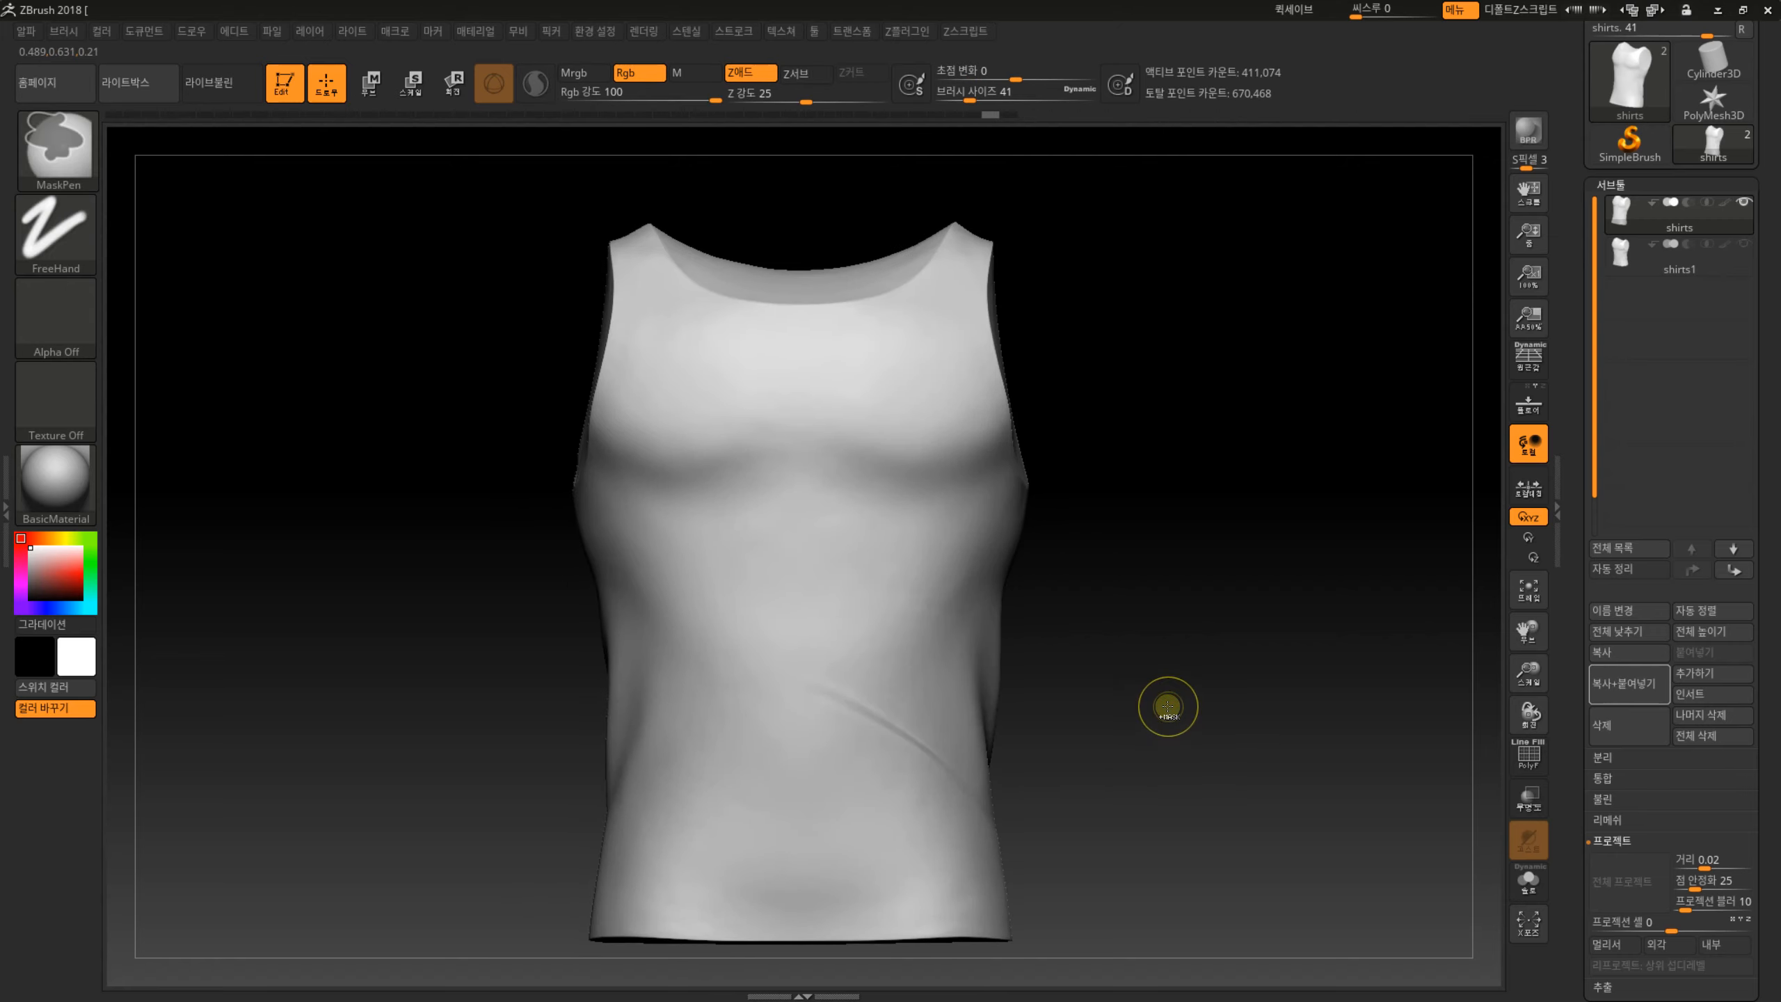
key(ctrl+z)
key(ctrl+z)
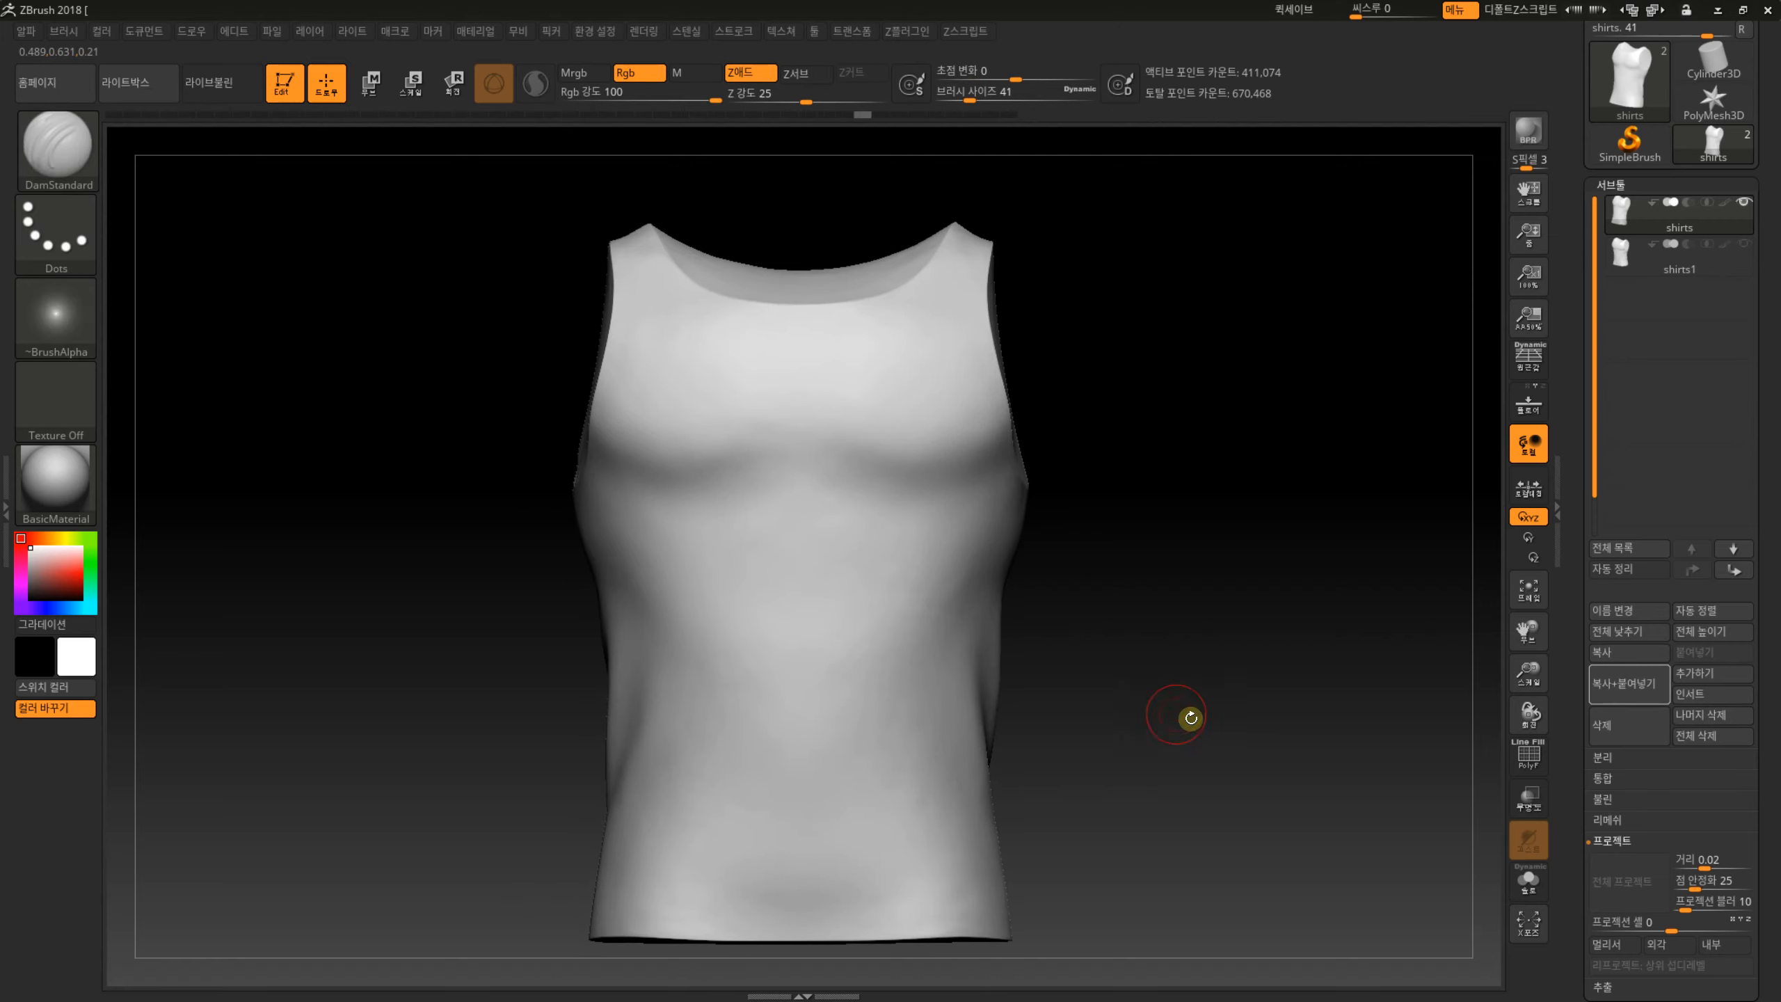
drag(1188, 719, 1113, 717)
drag(1181, 656, 1158, 648)
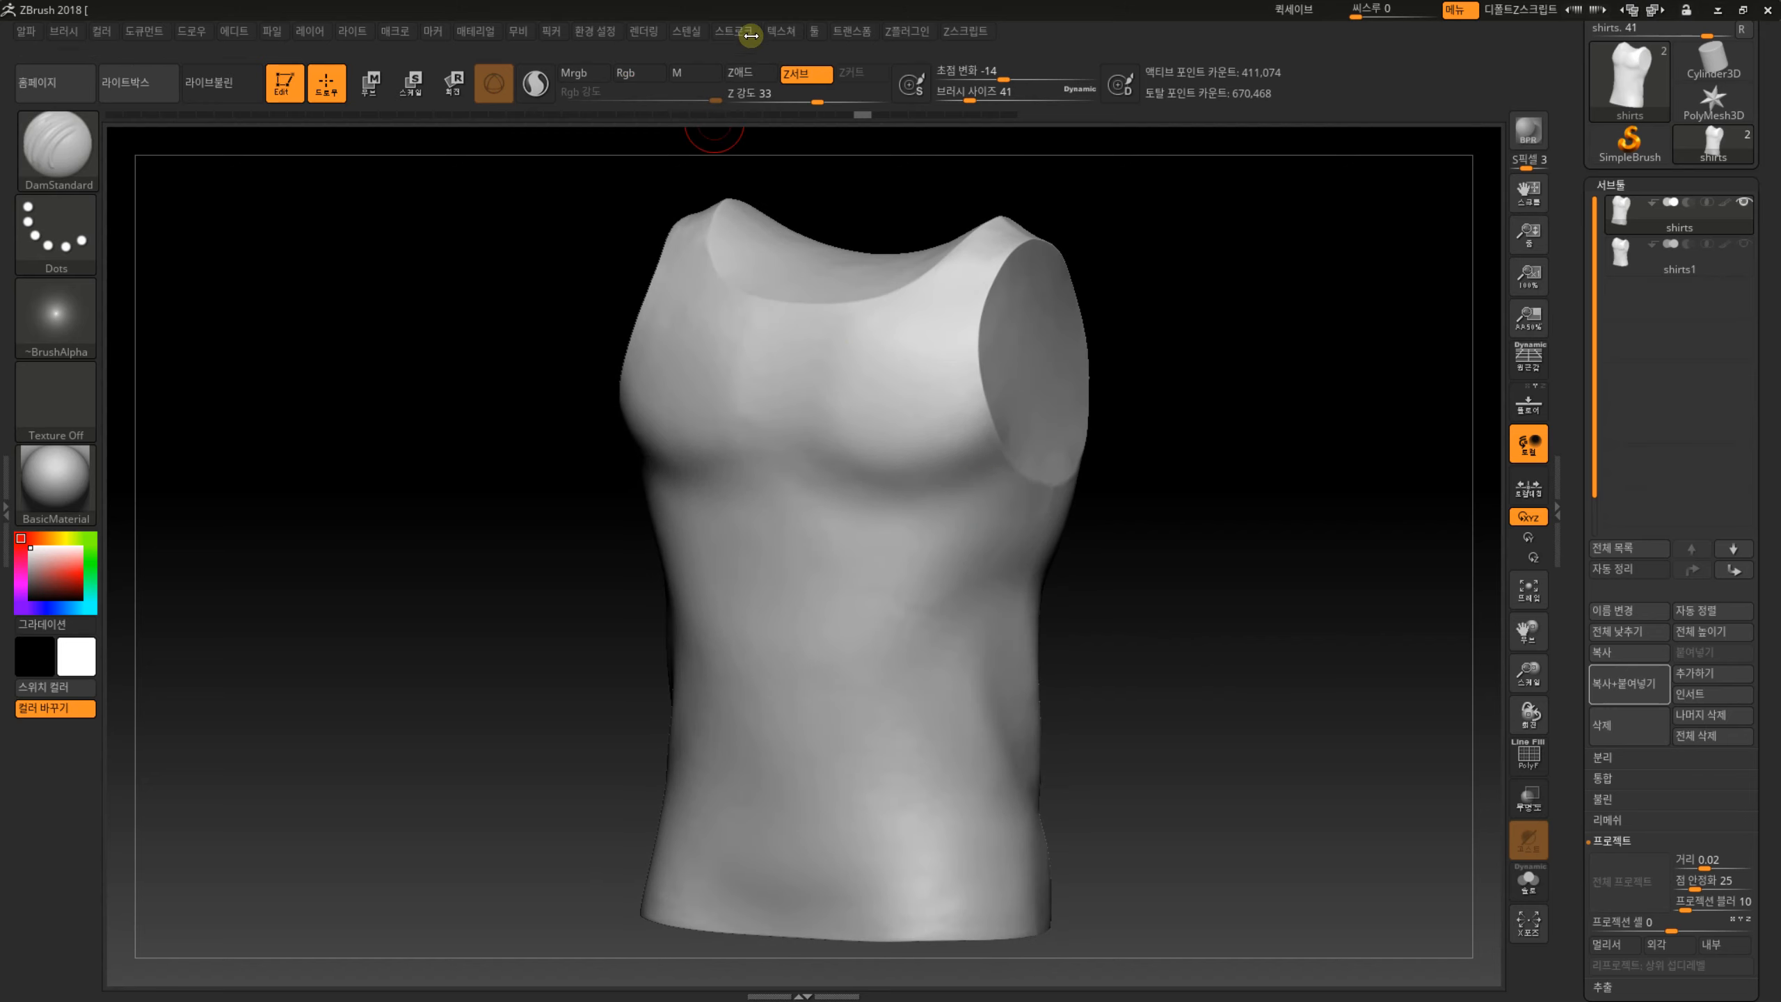
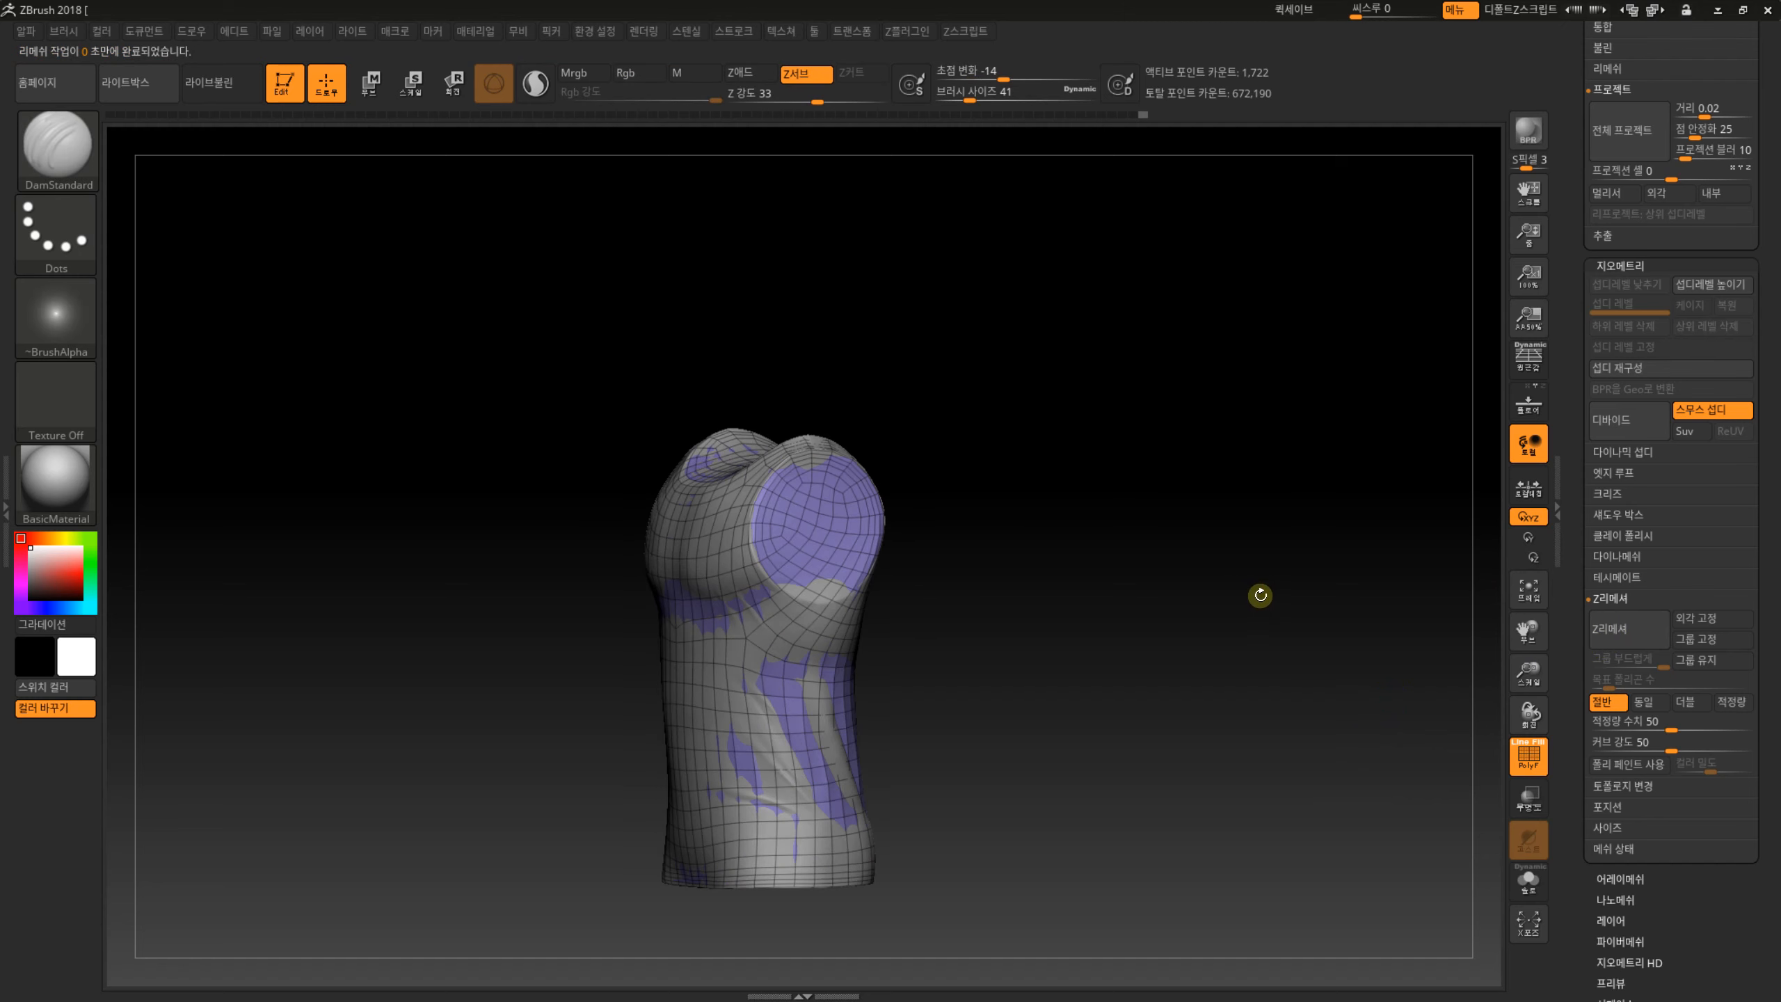
Set SelectLasso as the selection brush and hide the polygon loop around the neck opening of the low-poly shirt.
scroll(1576, 545, up, 1)
scroll(1576, 545, up, 8)
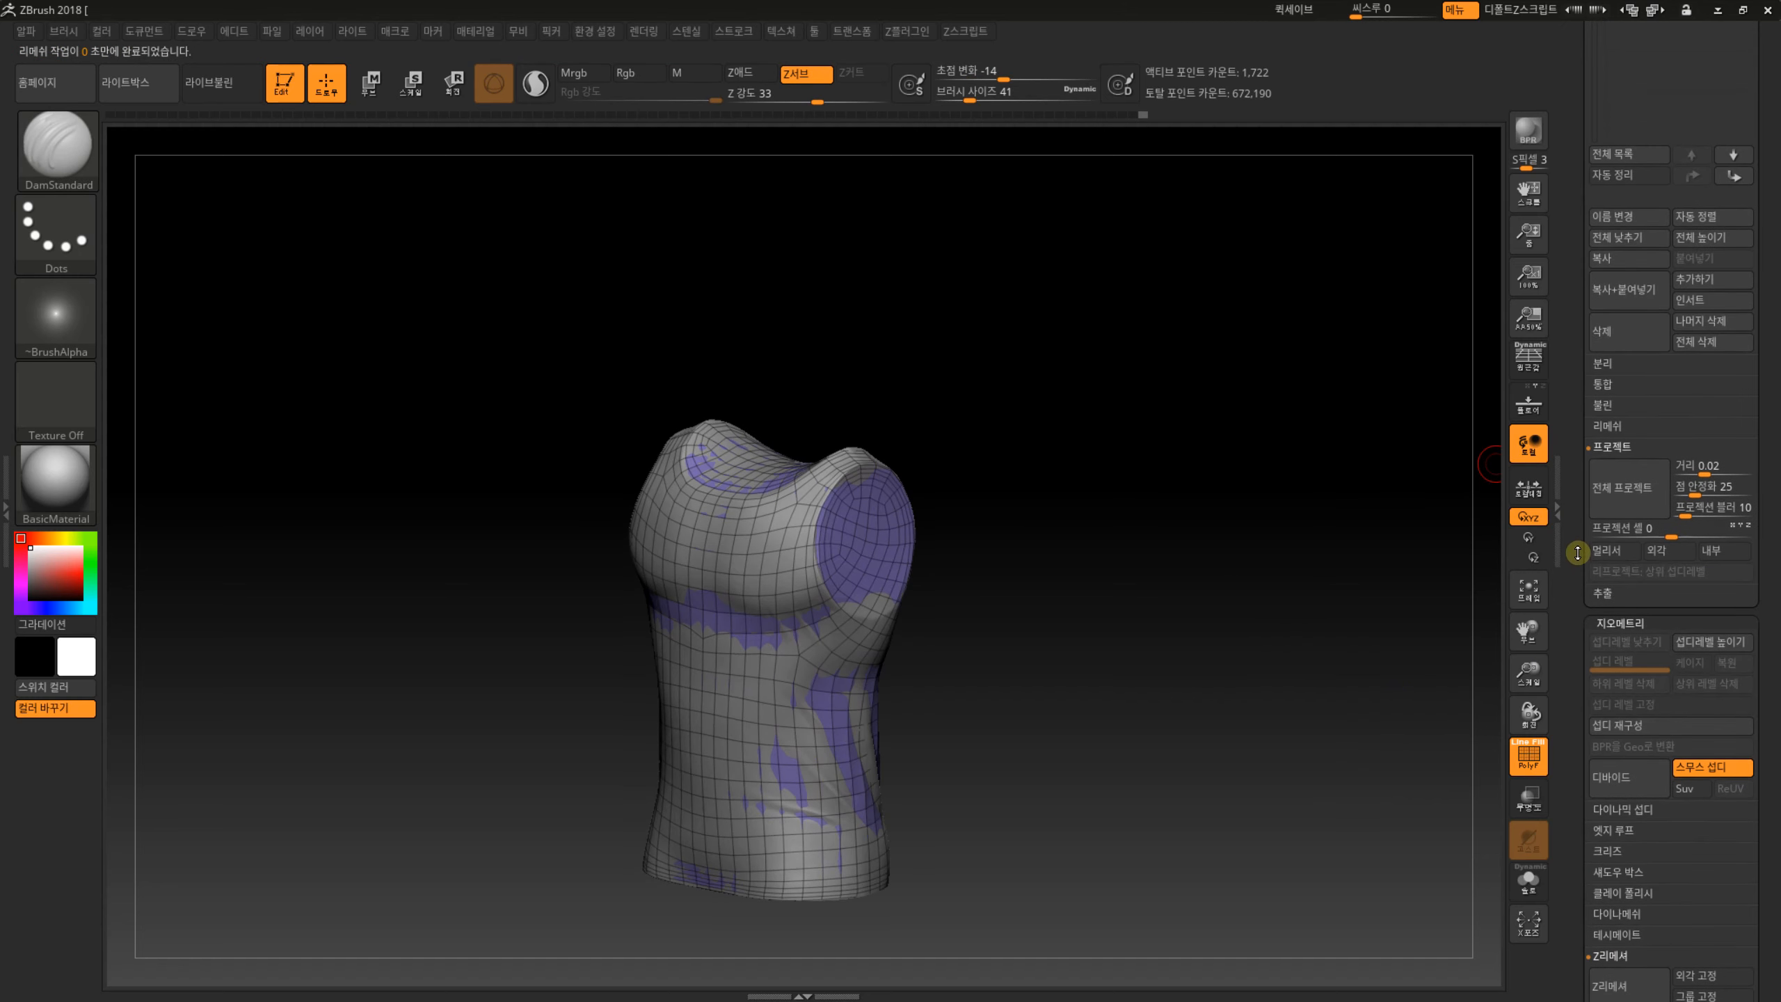
drag(1364, 676, 1282, 682)
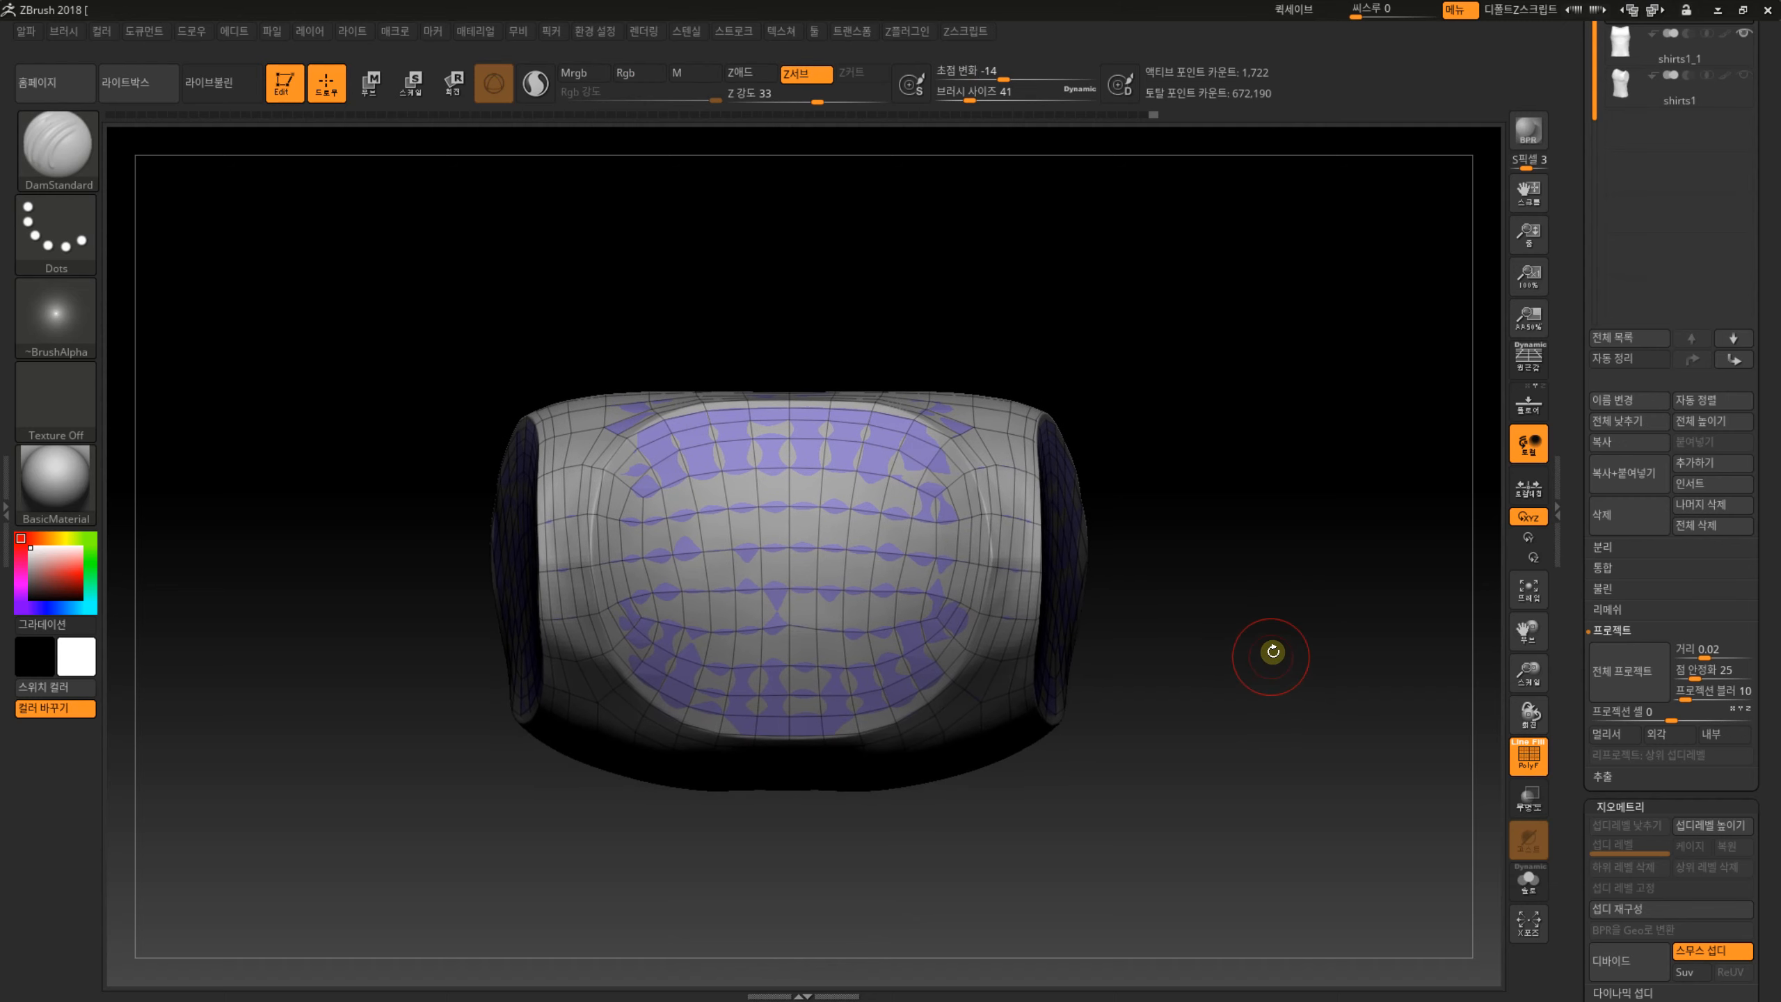
ctrl+shift+click(66, 156)
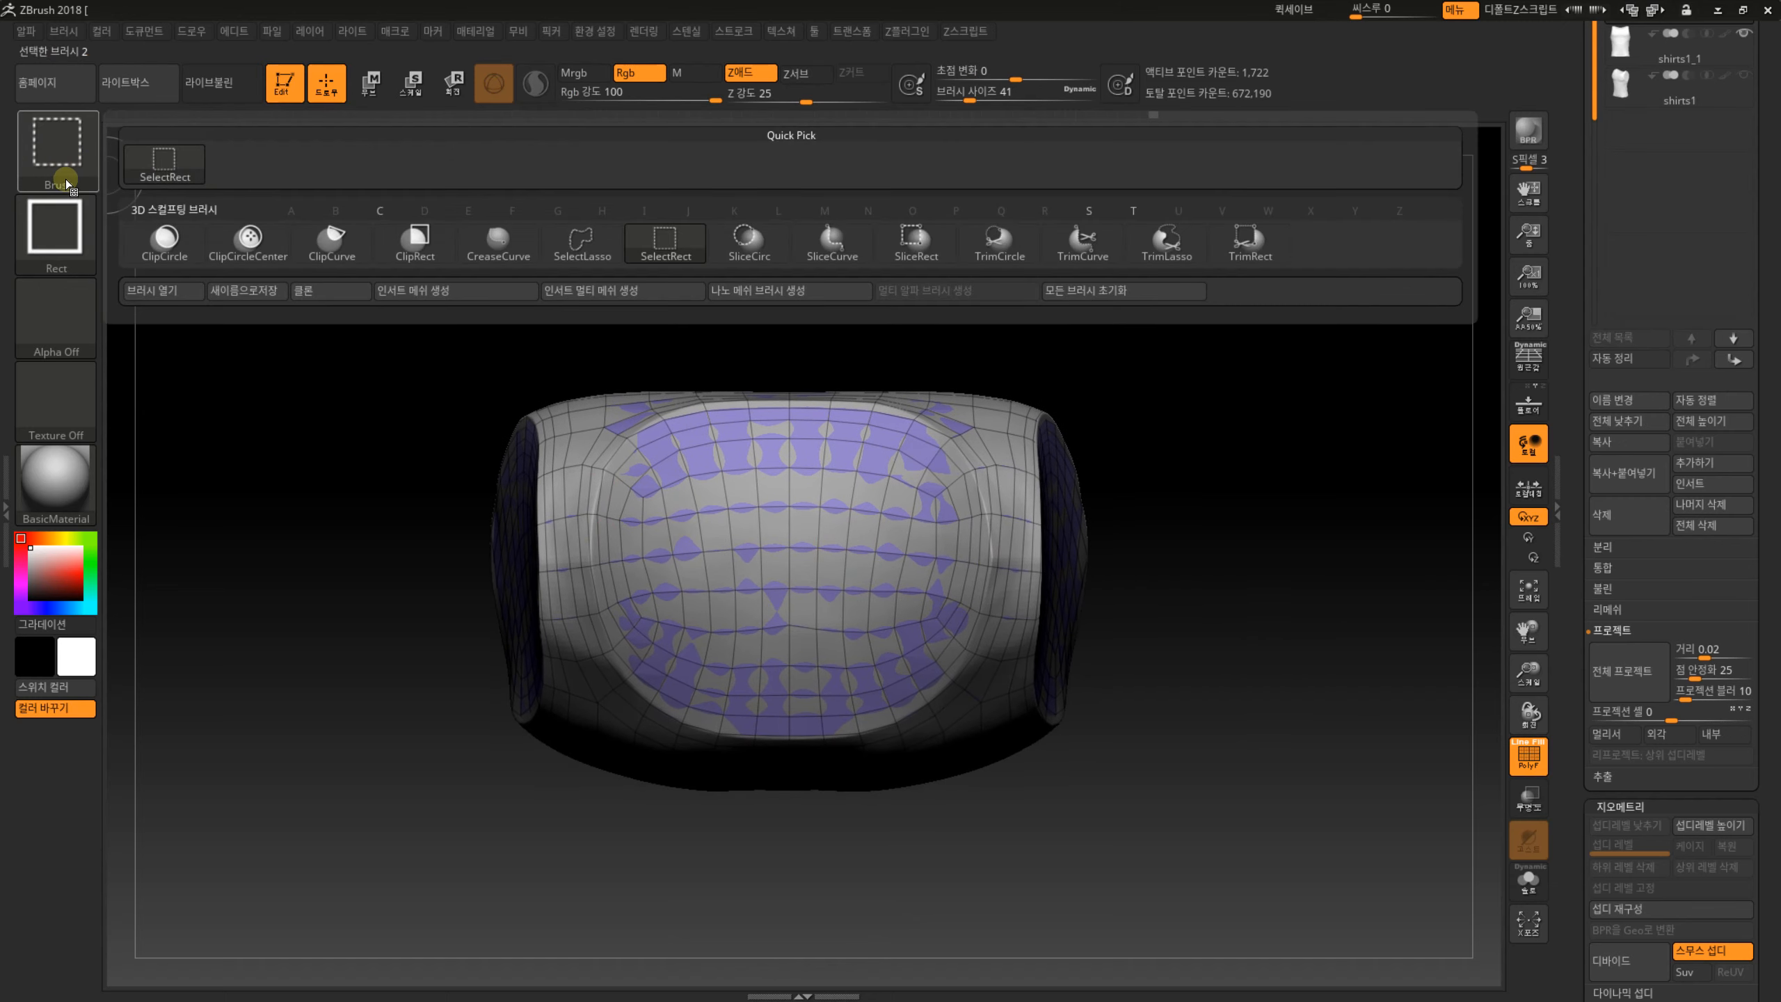
click(584, 241)
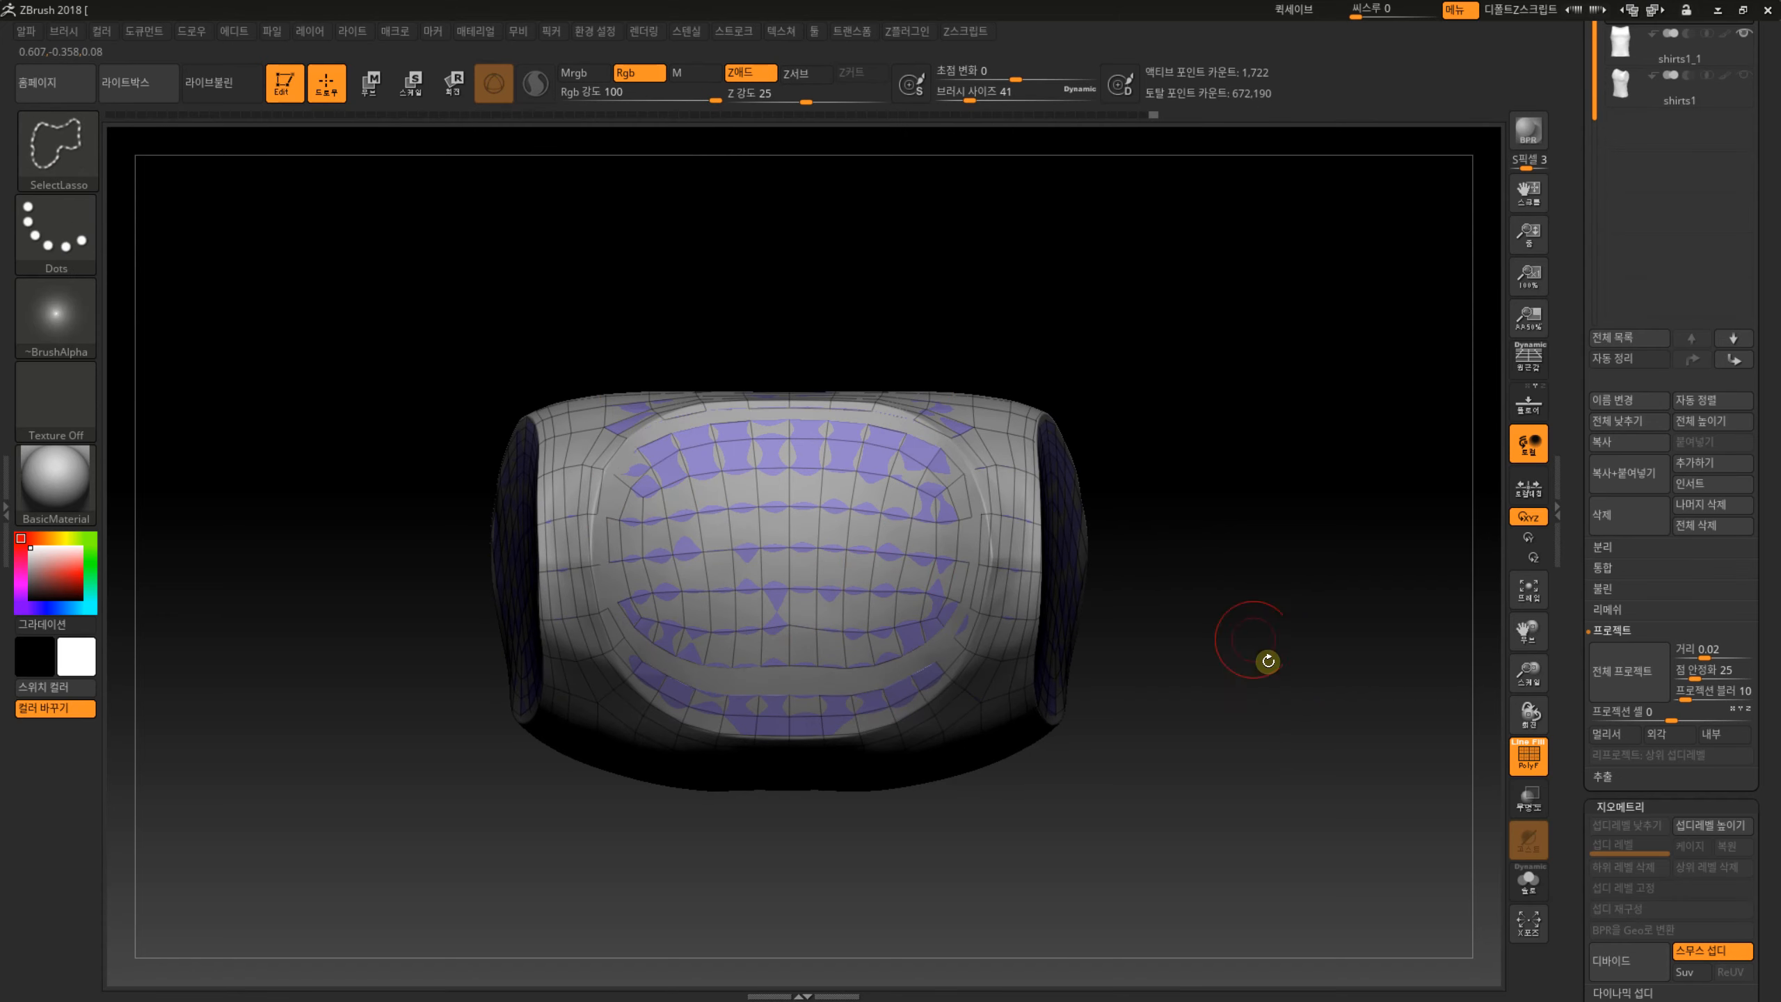
drag(1268, 661, 1248, 616)
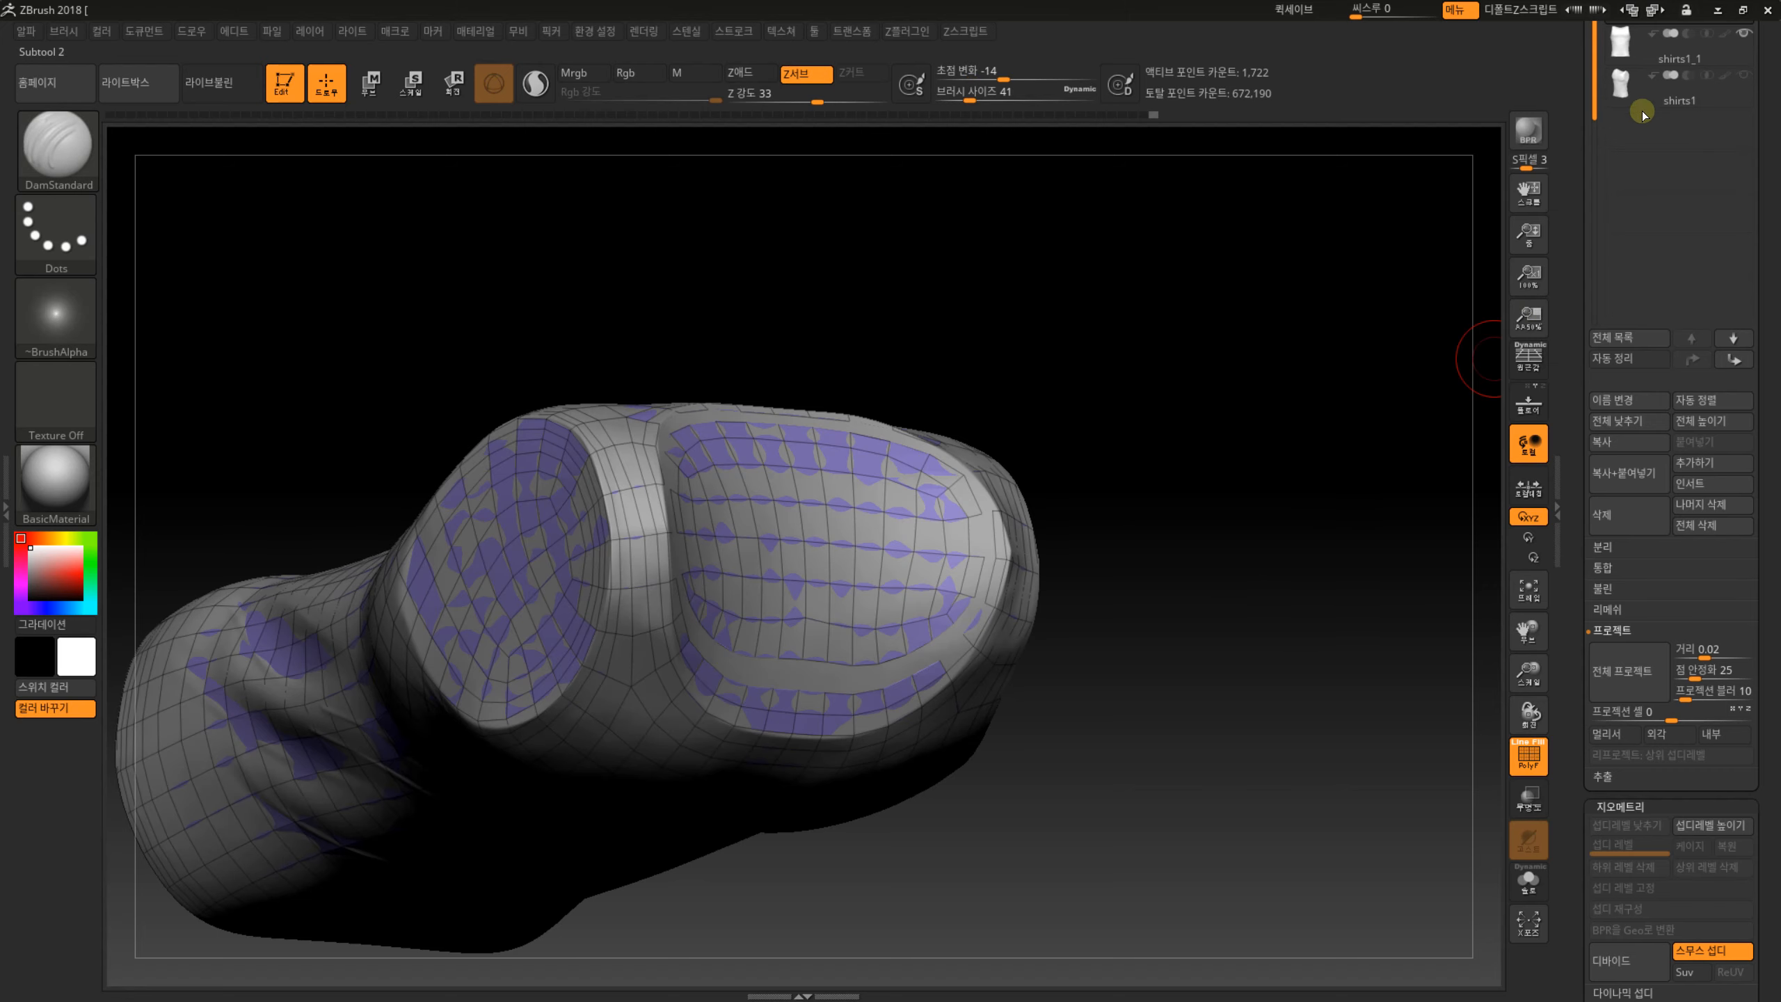
Hide the shirts1_1 subtool, and hide the polygon loop on the low-poly shirt's armhole cap.
scroll(1642, 111, up, 4)
click(1744, 184)
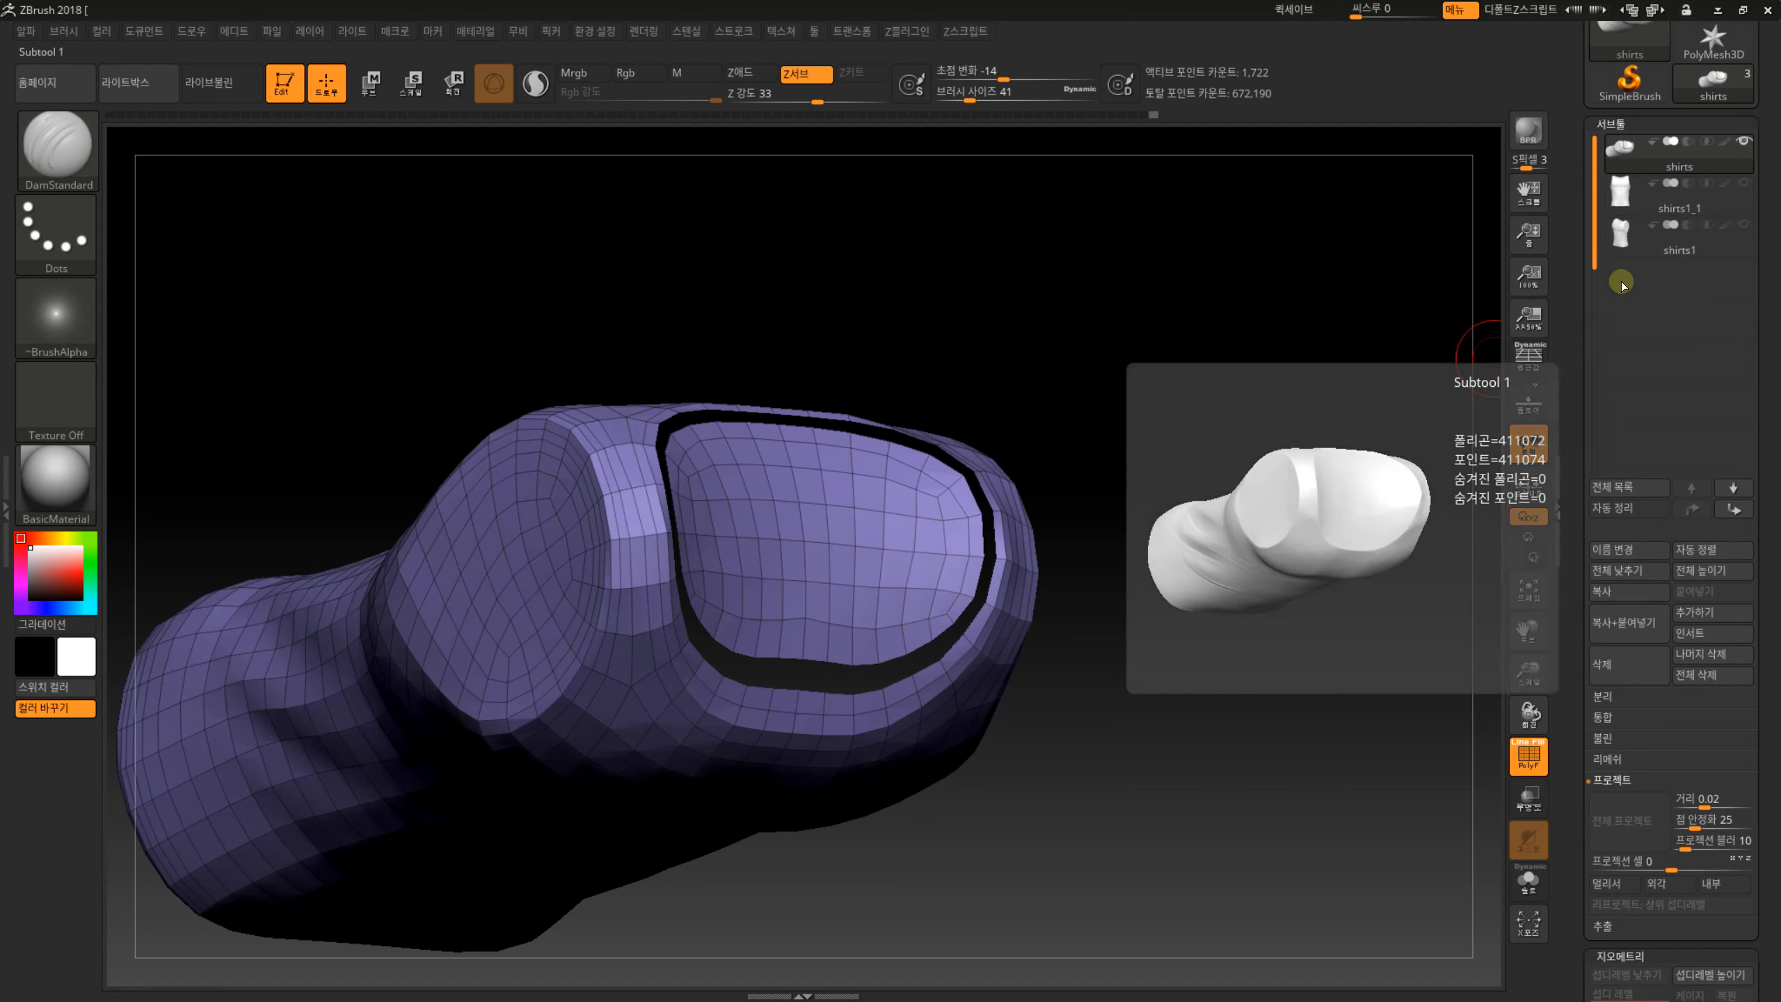
drag(1183, 691, 977, 505)
drag(1229, 679, 1160, 651)
drag(1151, 850, 1104, 734)
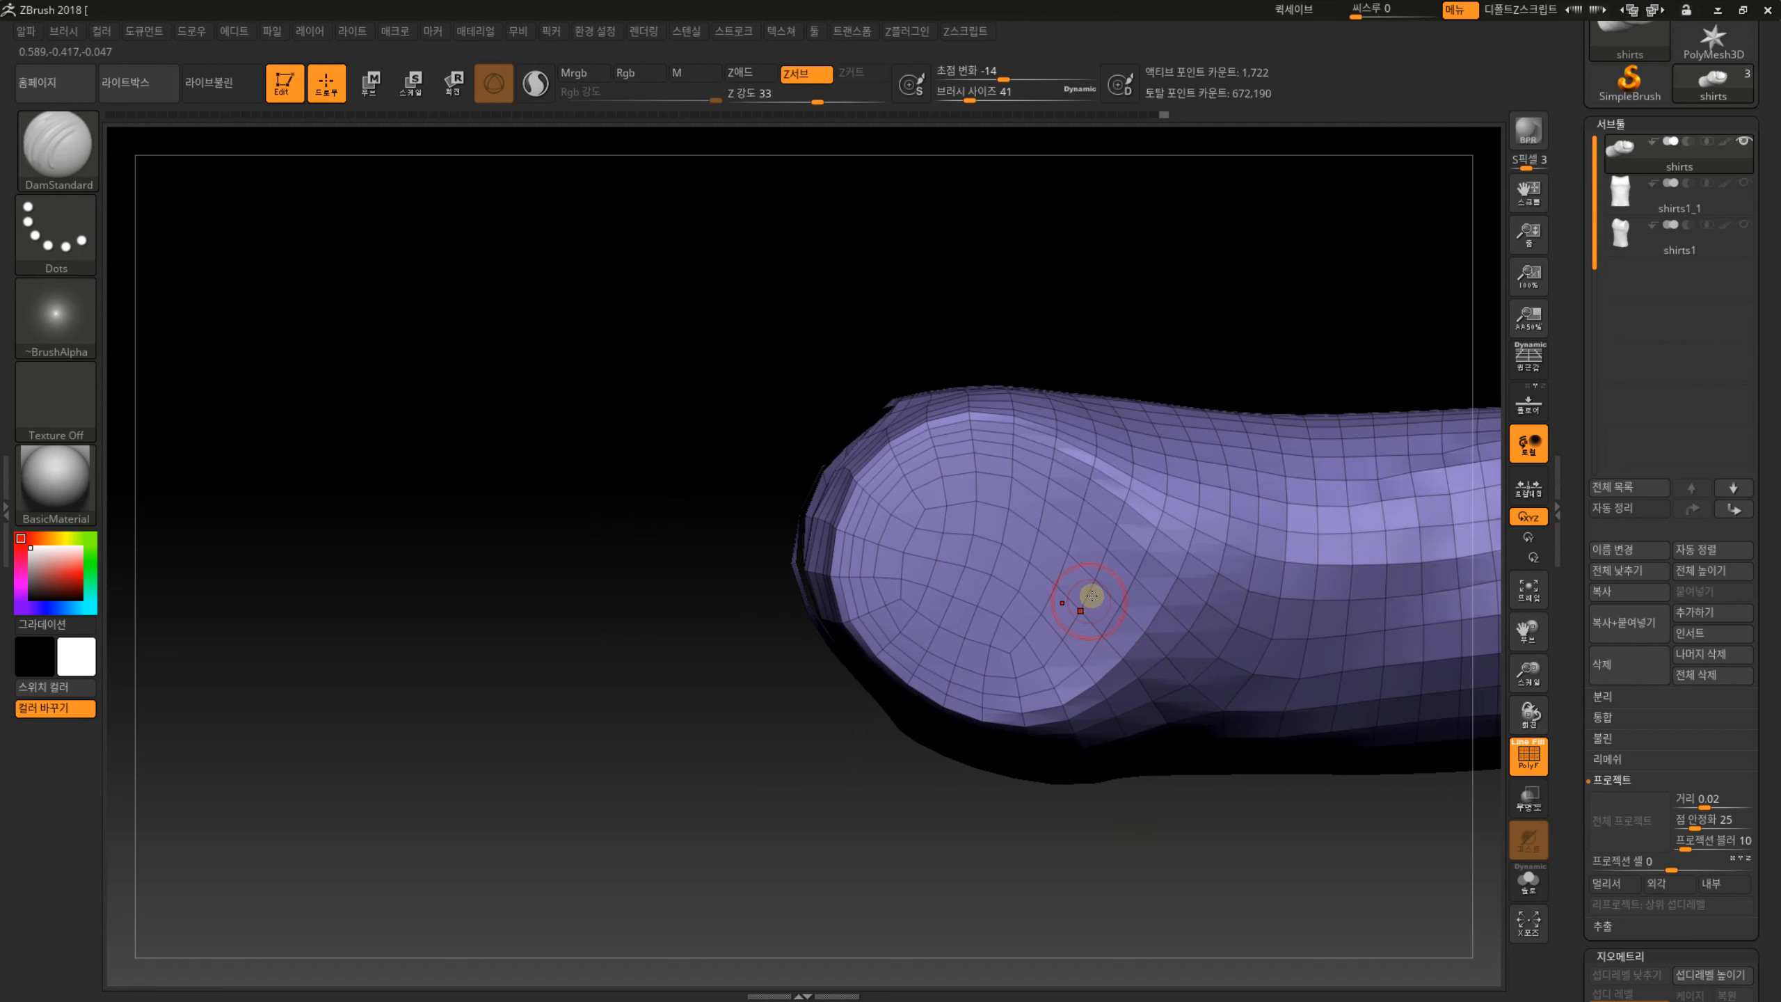
key(ctrl+shift)
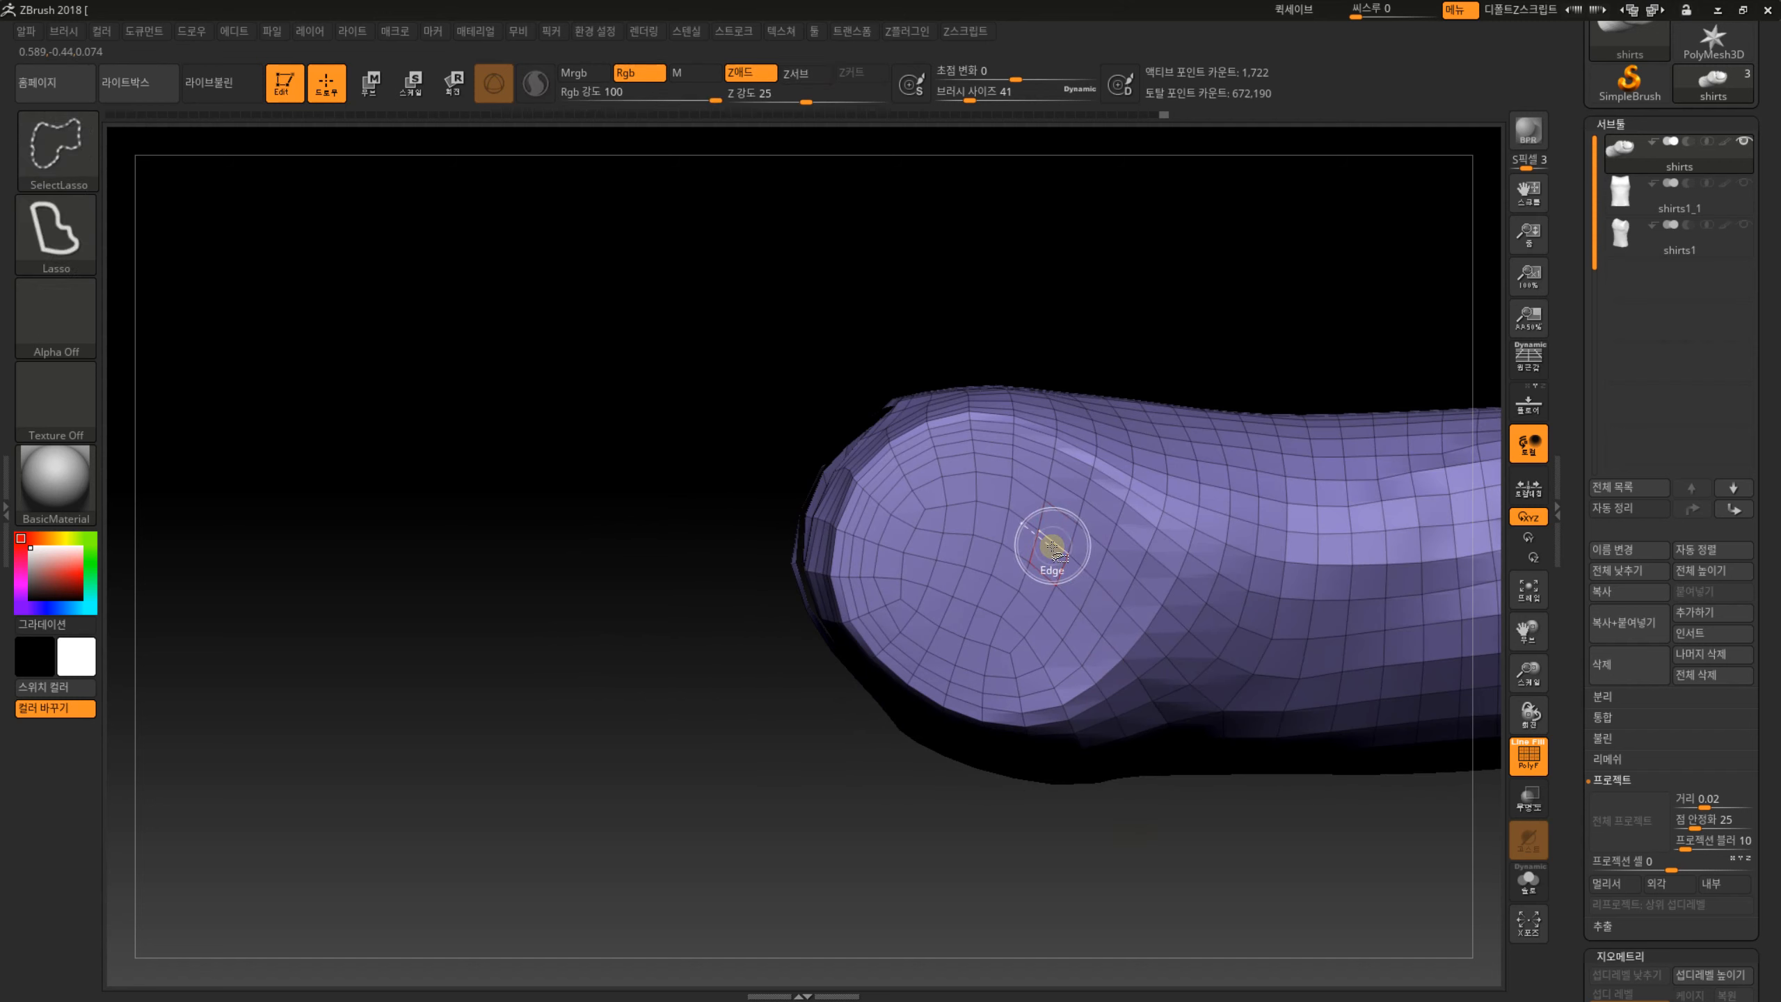
ctrl+shift+click(1015, 662)
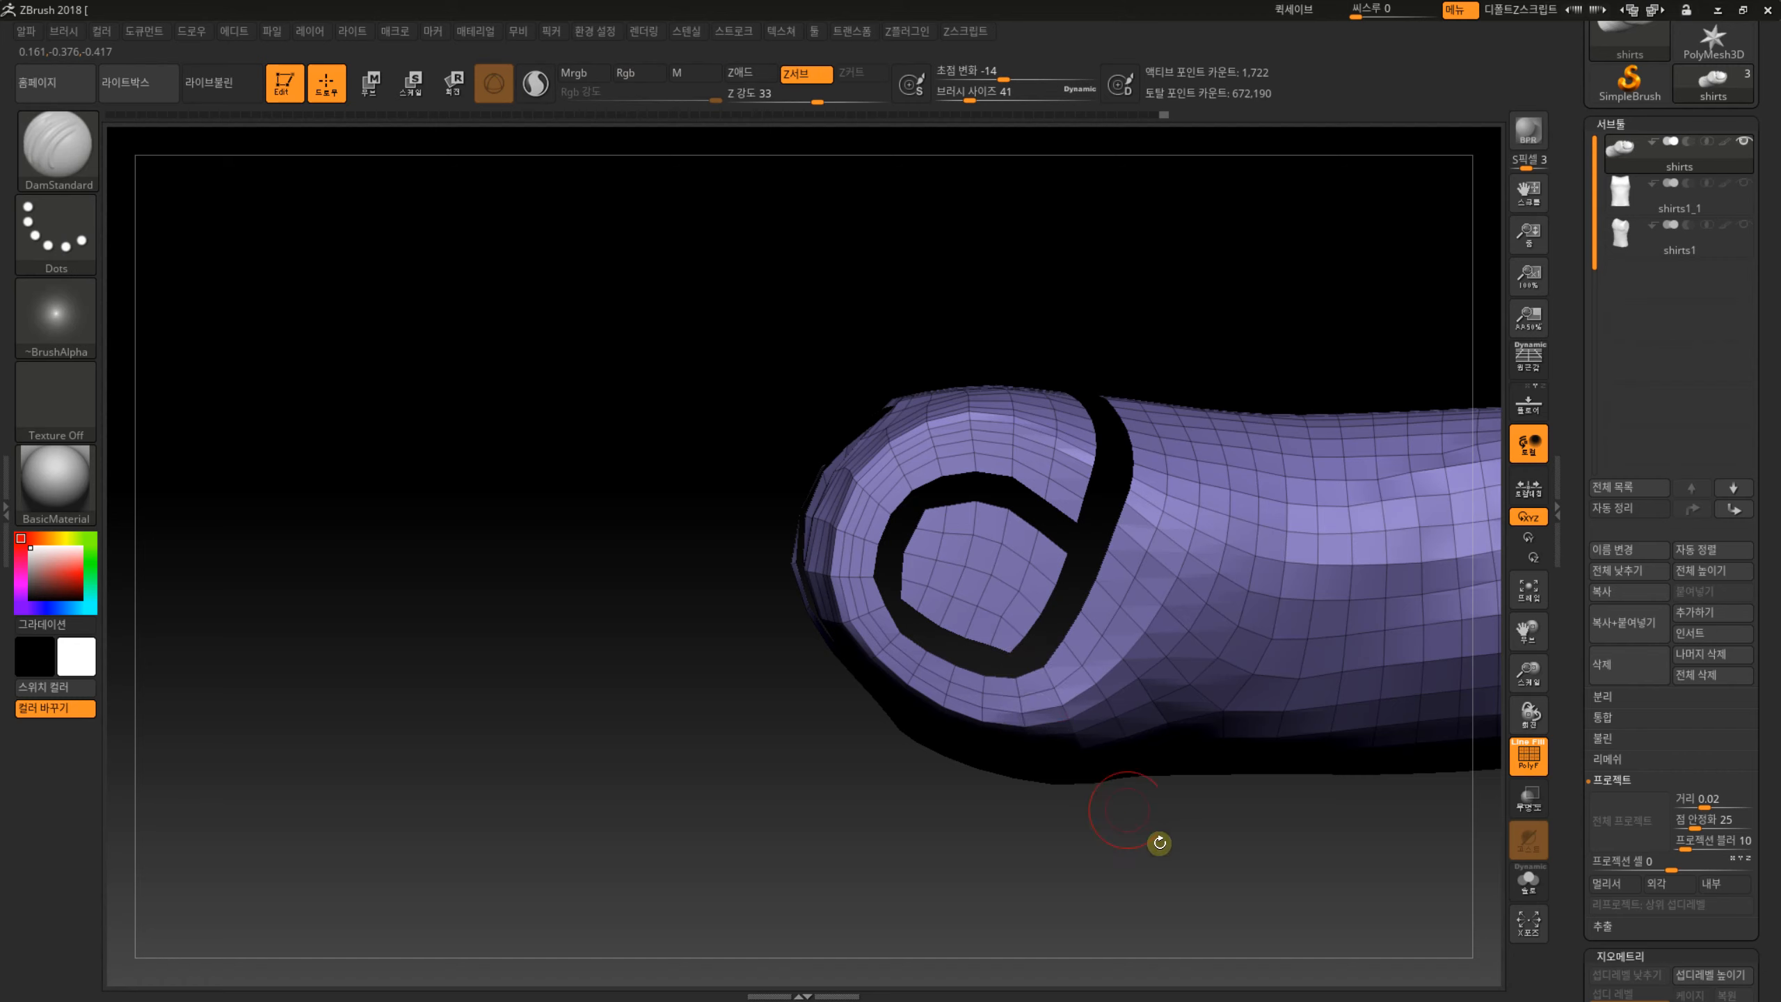
Hide the polygon loop around the shirt's bottom hem.
mouse_move(1157, 839)
mouse_down()
mouse_move(1184, 963)
mouse_move(1312, 791)
mouse_move(1262, 696)
mouse_move(1335, 601)
mouse_move(1211, 624)
mouse_move(1272, 756)
mouse_move(1272, 624)
mouse_move(984, 653)
mouse_up()
key(f)
key(b)
key(z)
key(m)
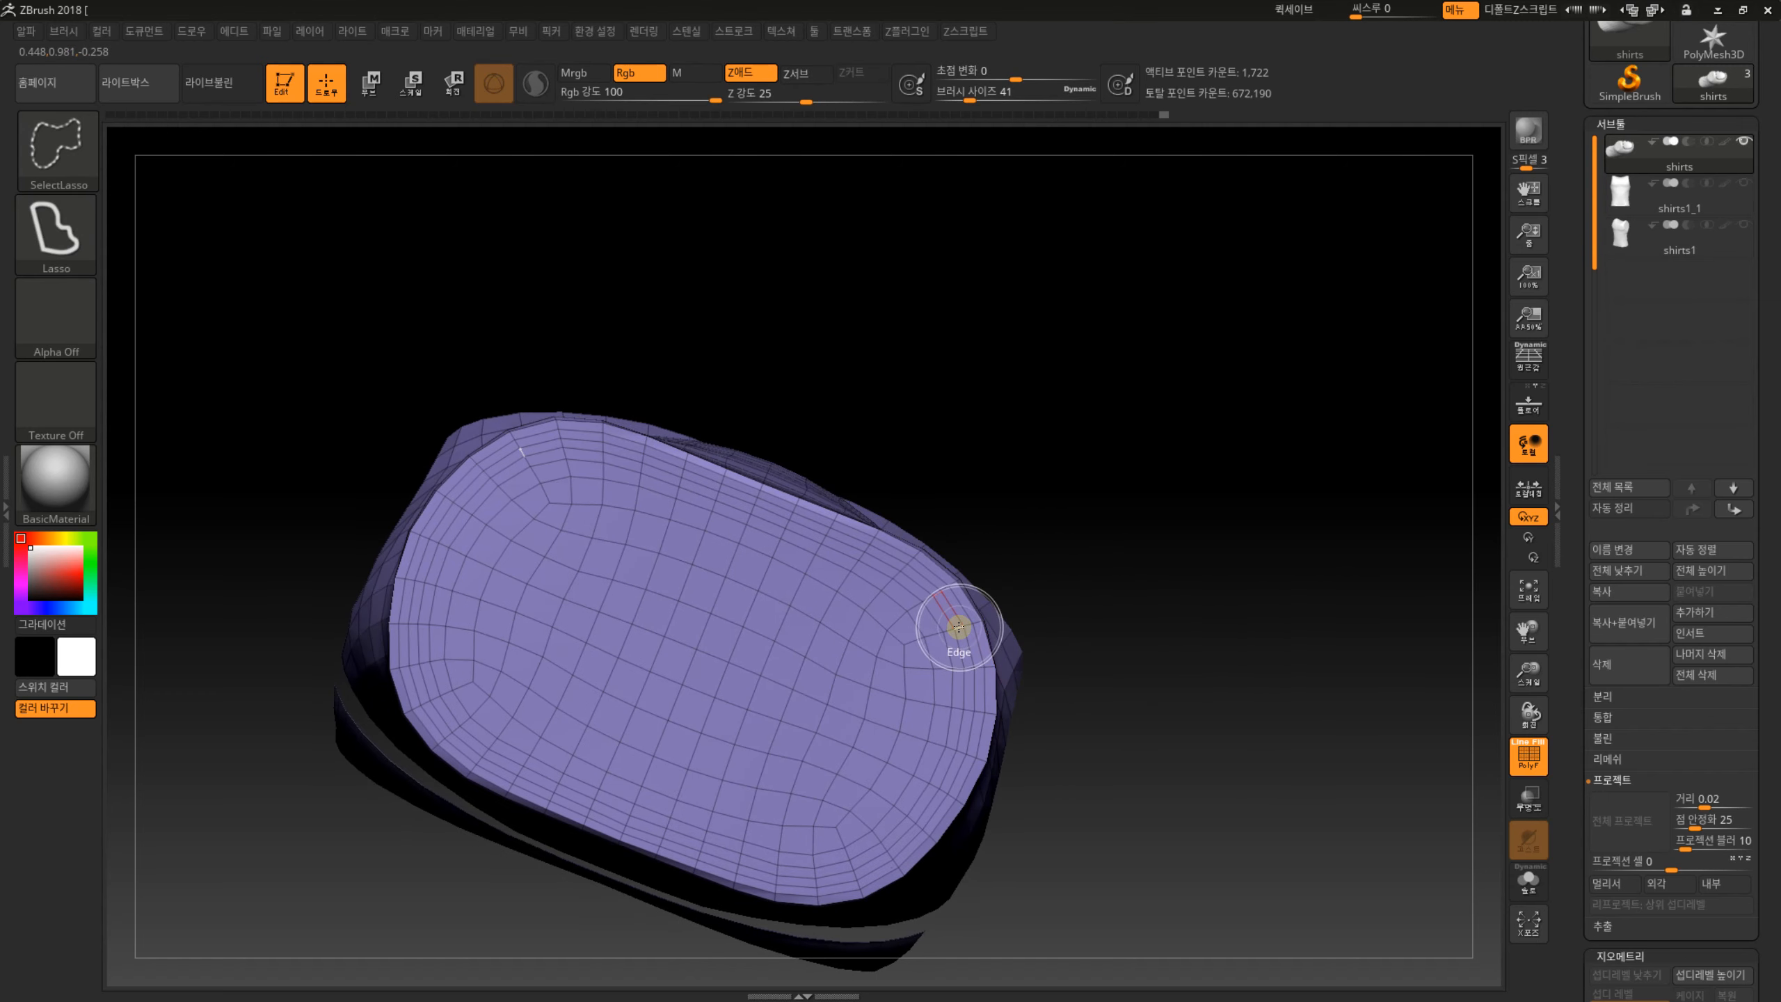
ctrl+shift+click(959, 627)
mouse_move(1202, 557)
mouse_down()
mouse_move(1217, 680)
mouse_move(1300, 565)
mouse_move(1241, 517)
mouse_move(1165, 621)
mouse_move(1509, 610)
mouse_up()
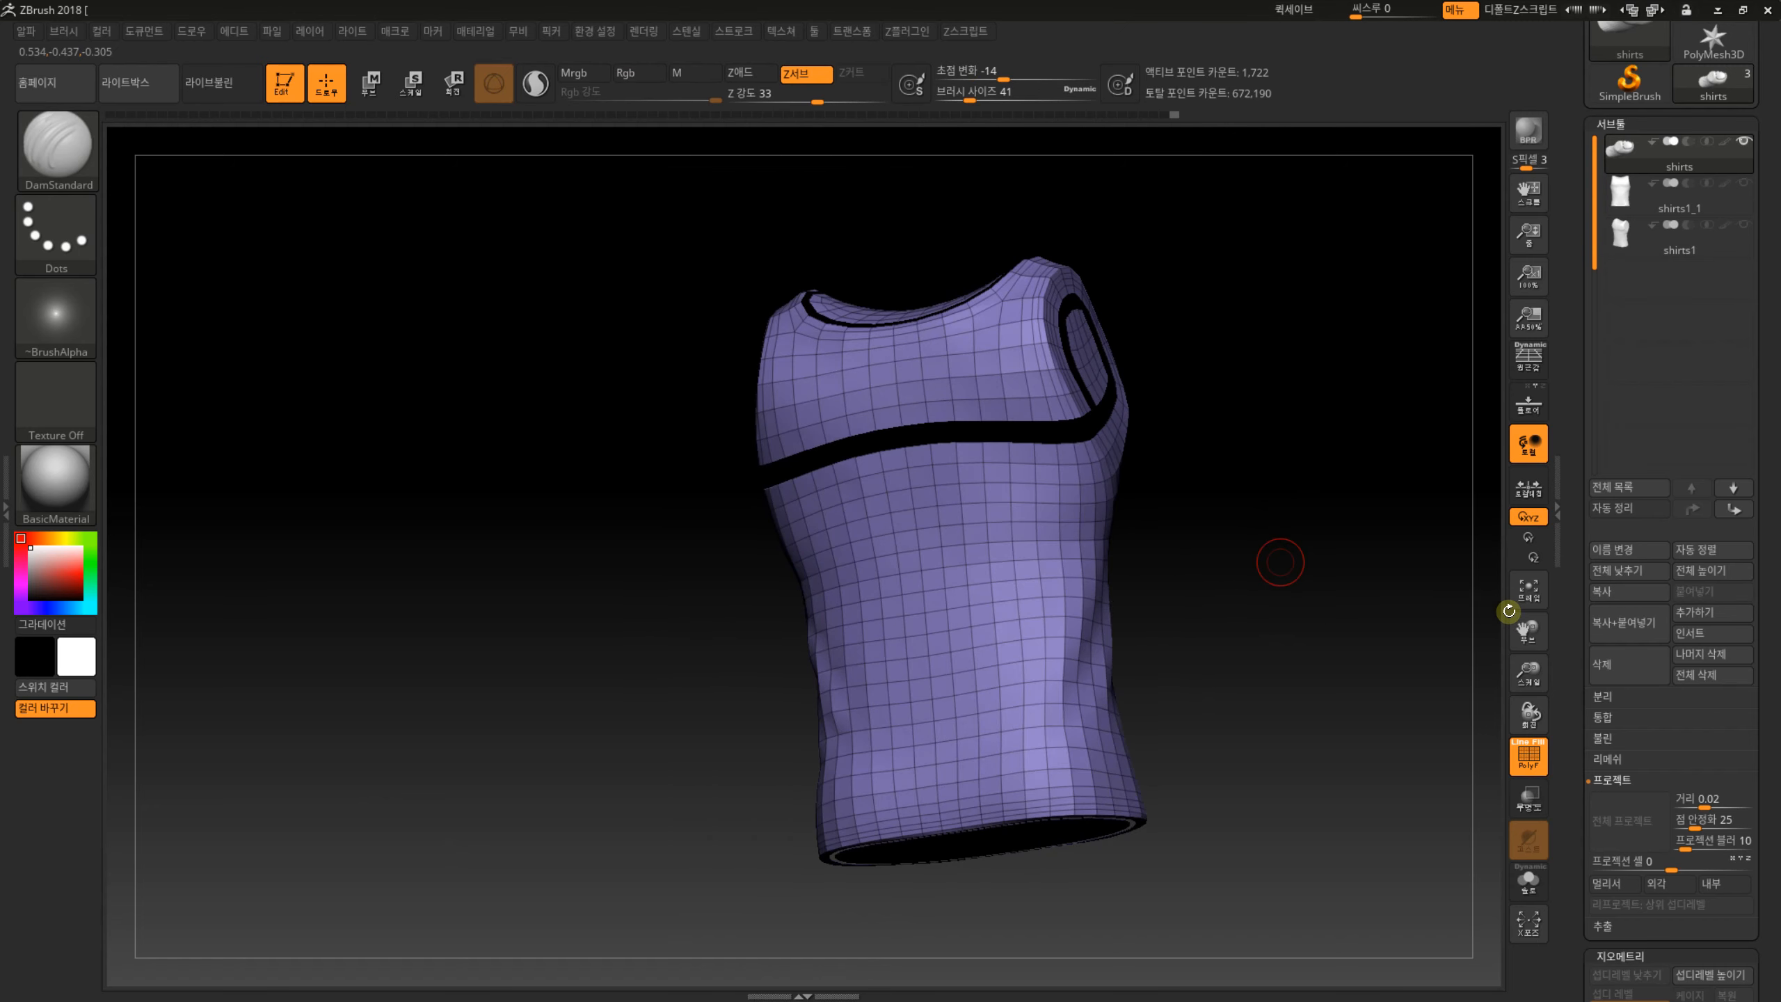
Apply Auto Groups from the Polygroups settings to the low-poly shirt while its separating loops are hidden.
scroll(1573, 683, down, 10)
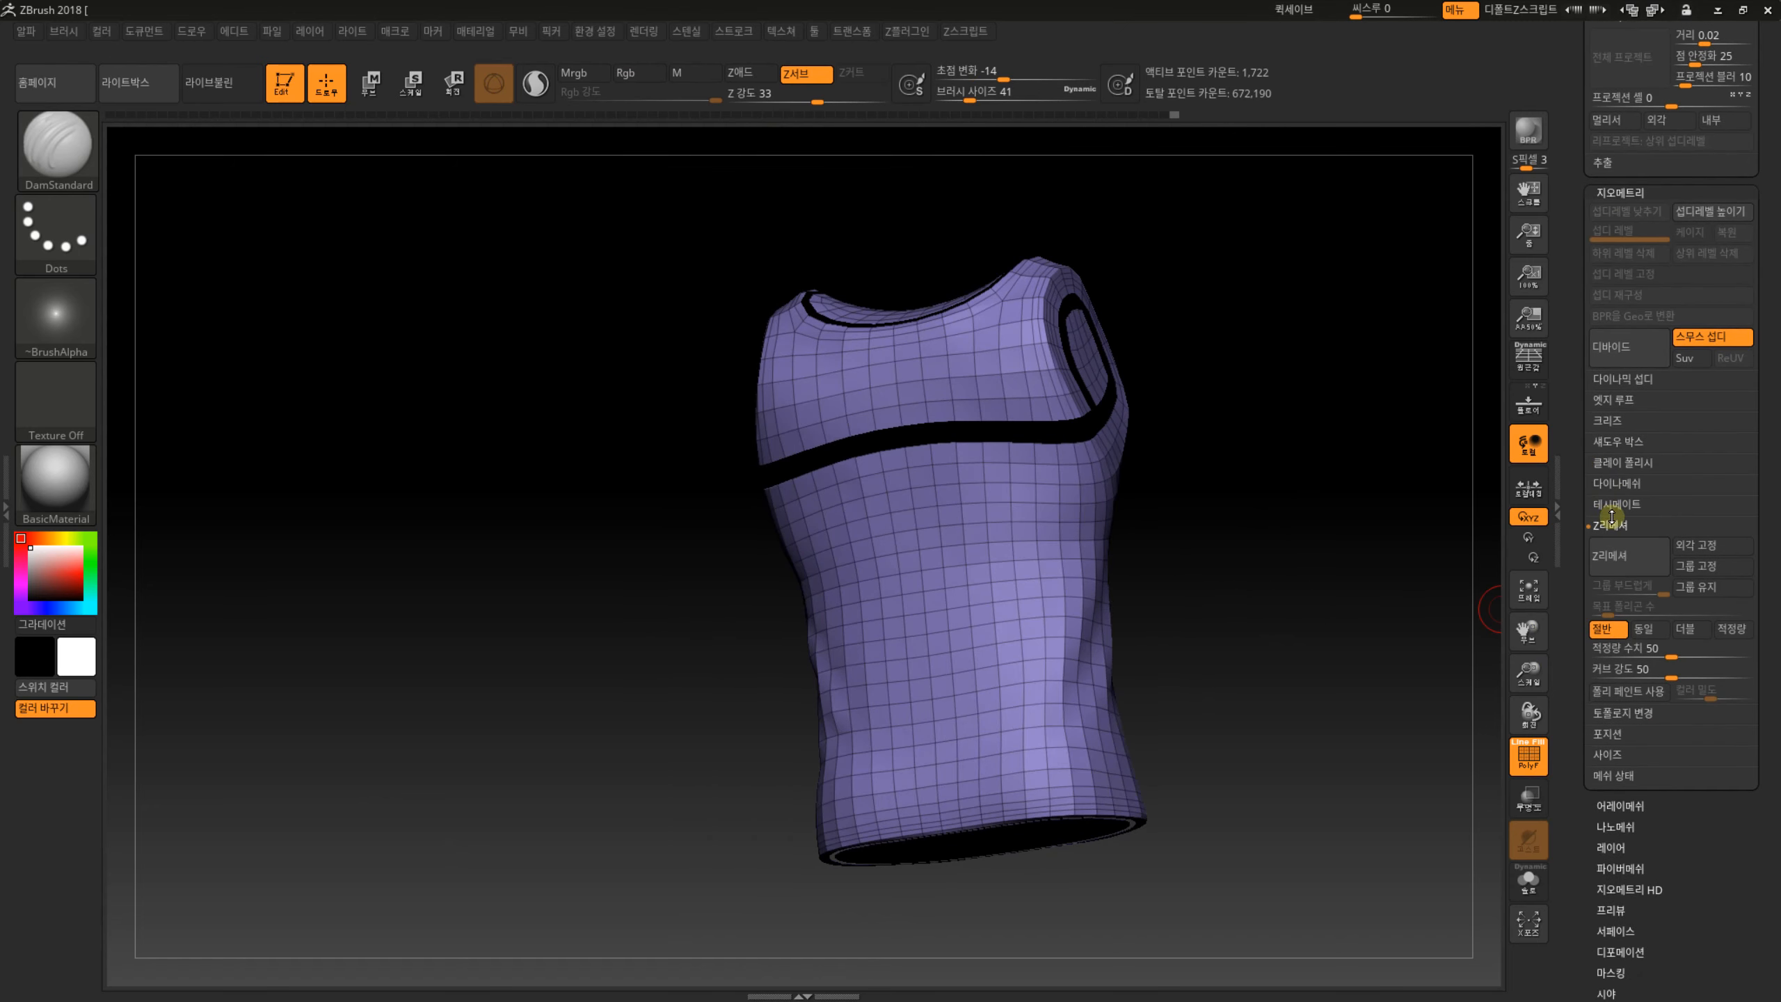
click(1611, 522)
scroll(1585, 554, down, 3)
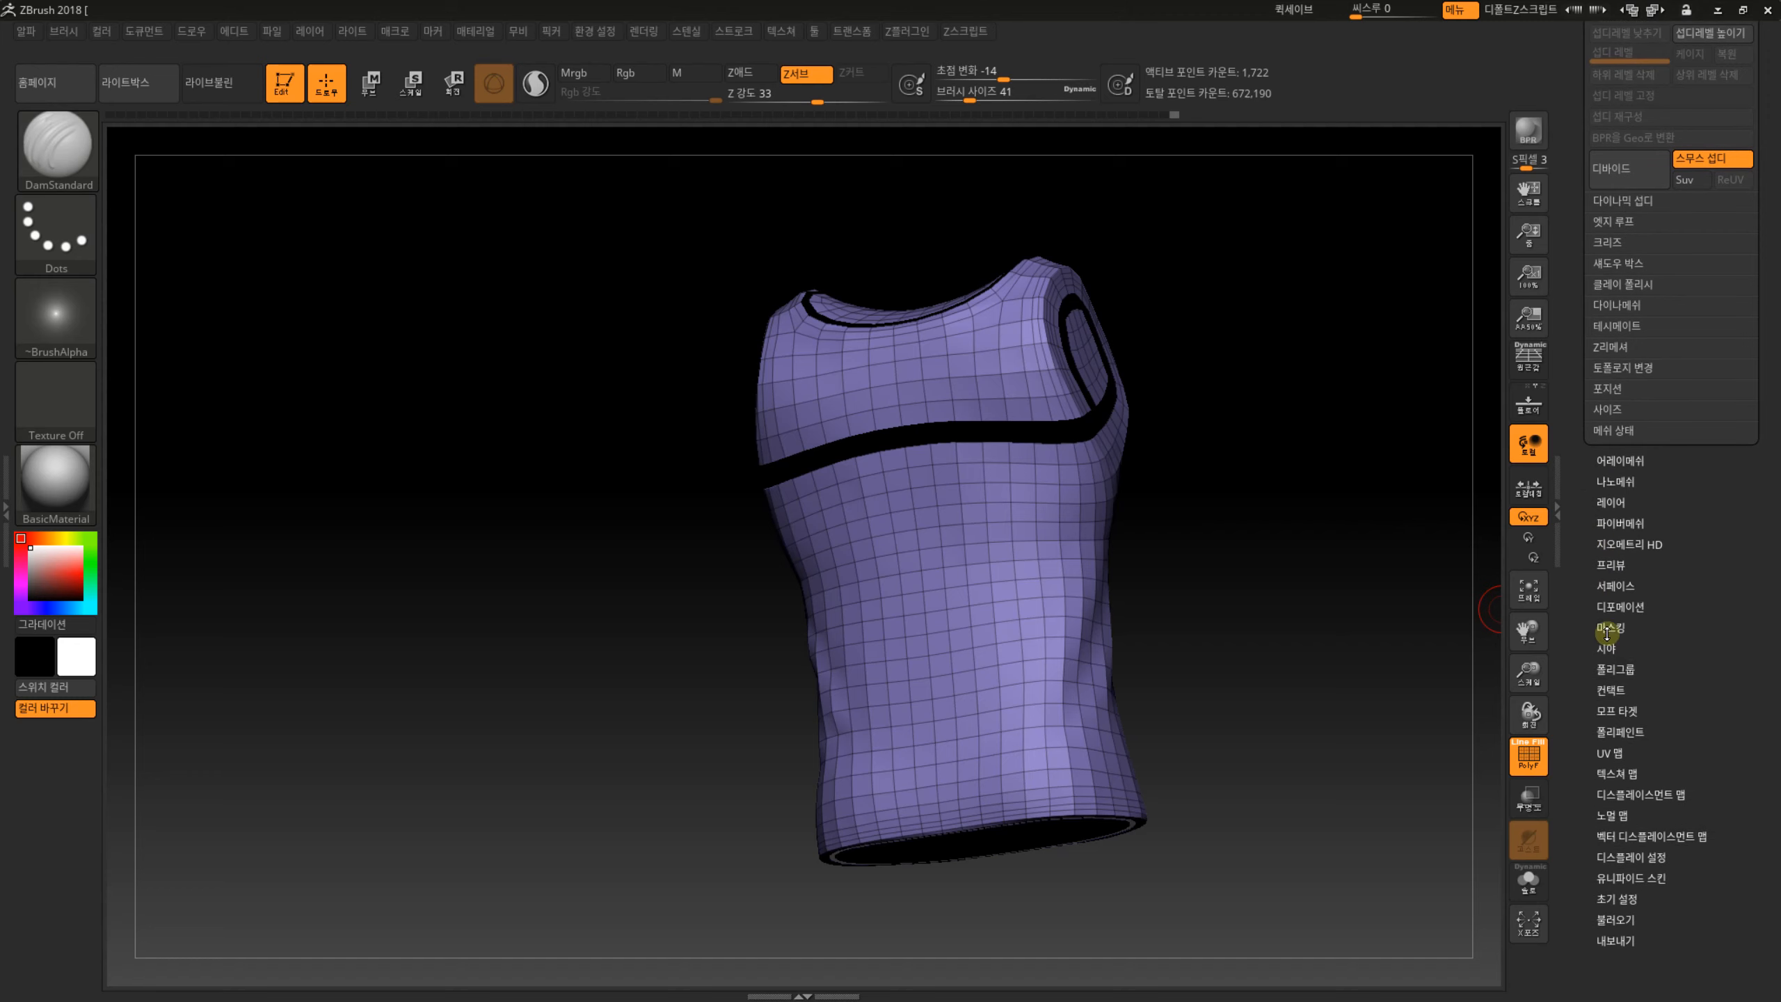
click(1616, 668)
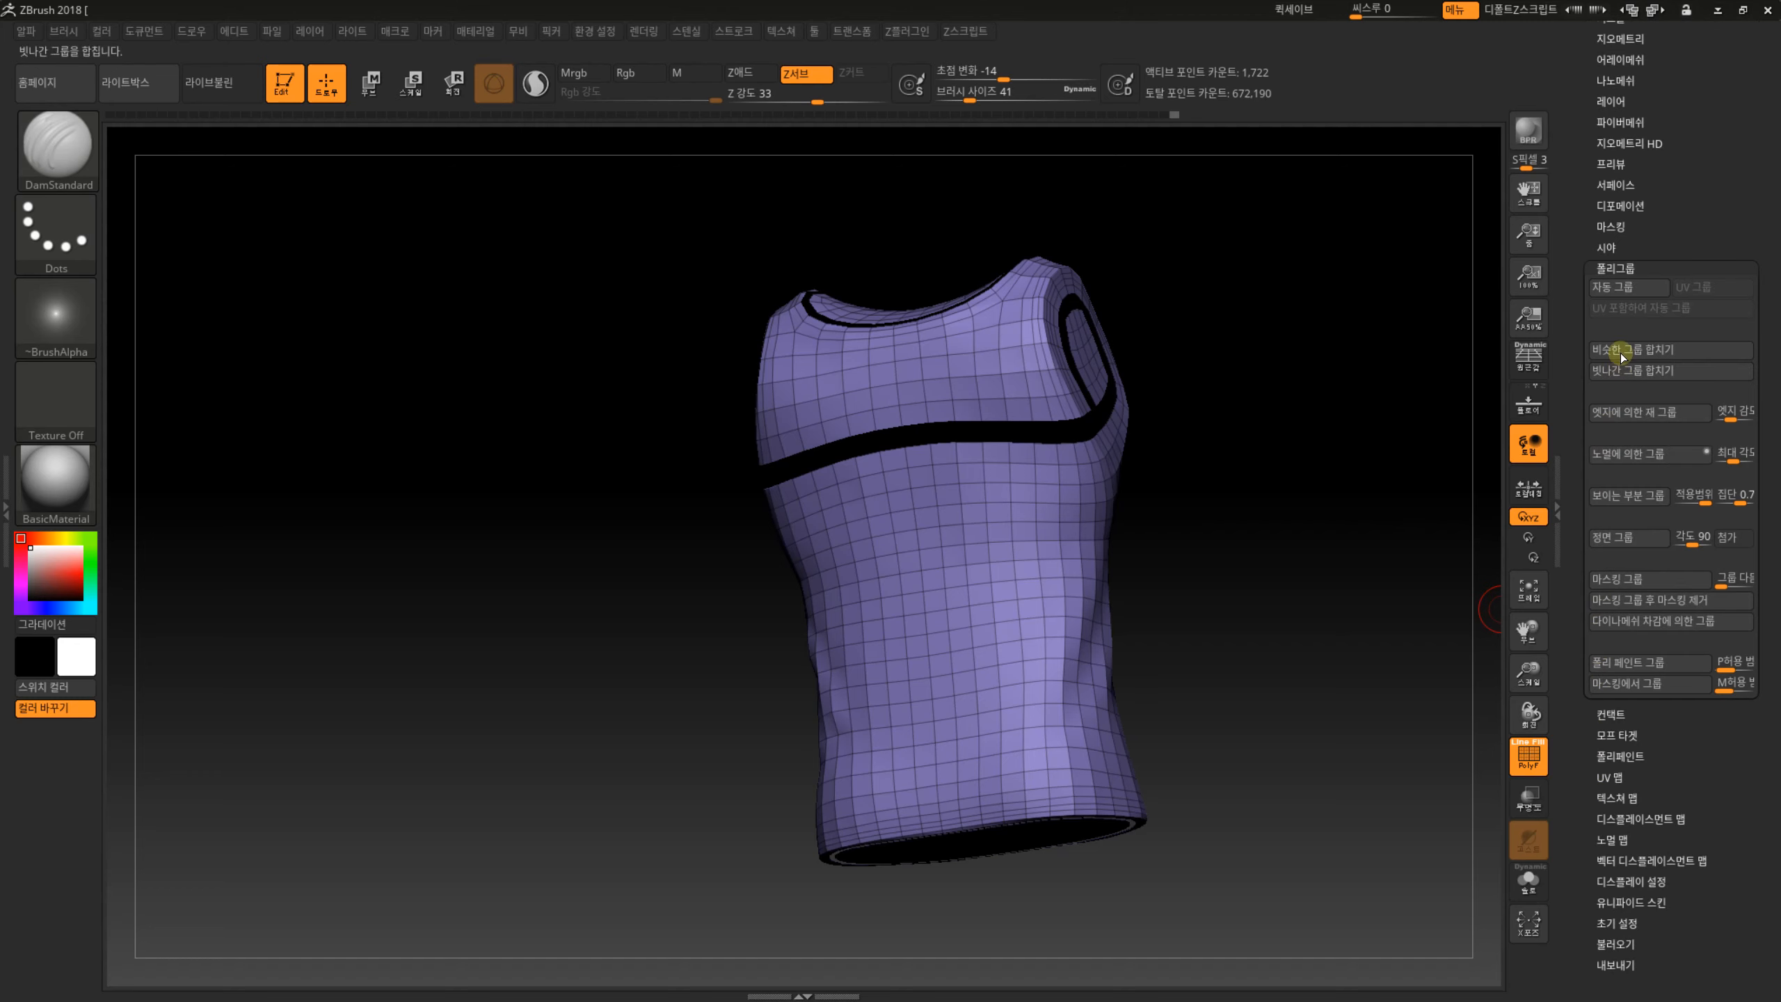
click(1620, 289)
mouse_move(1352, 478)
mouse_down()
mouse_move(1301, 505)
mouse_move(1277, 559)
mouse_move(1300, 624)
mouse_move(1018, 601)
mouse_up()
key(shift)
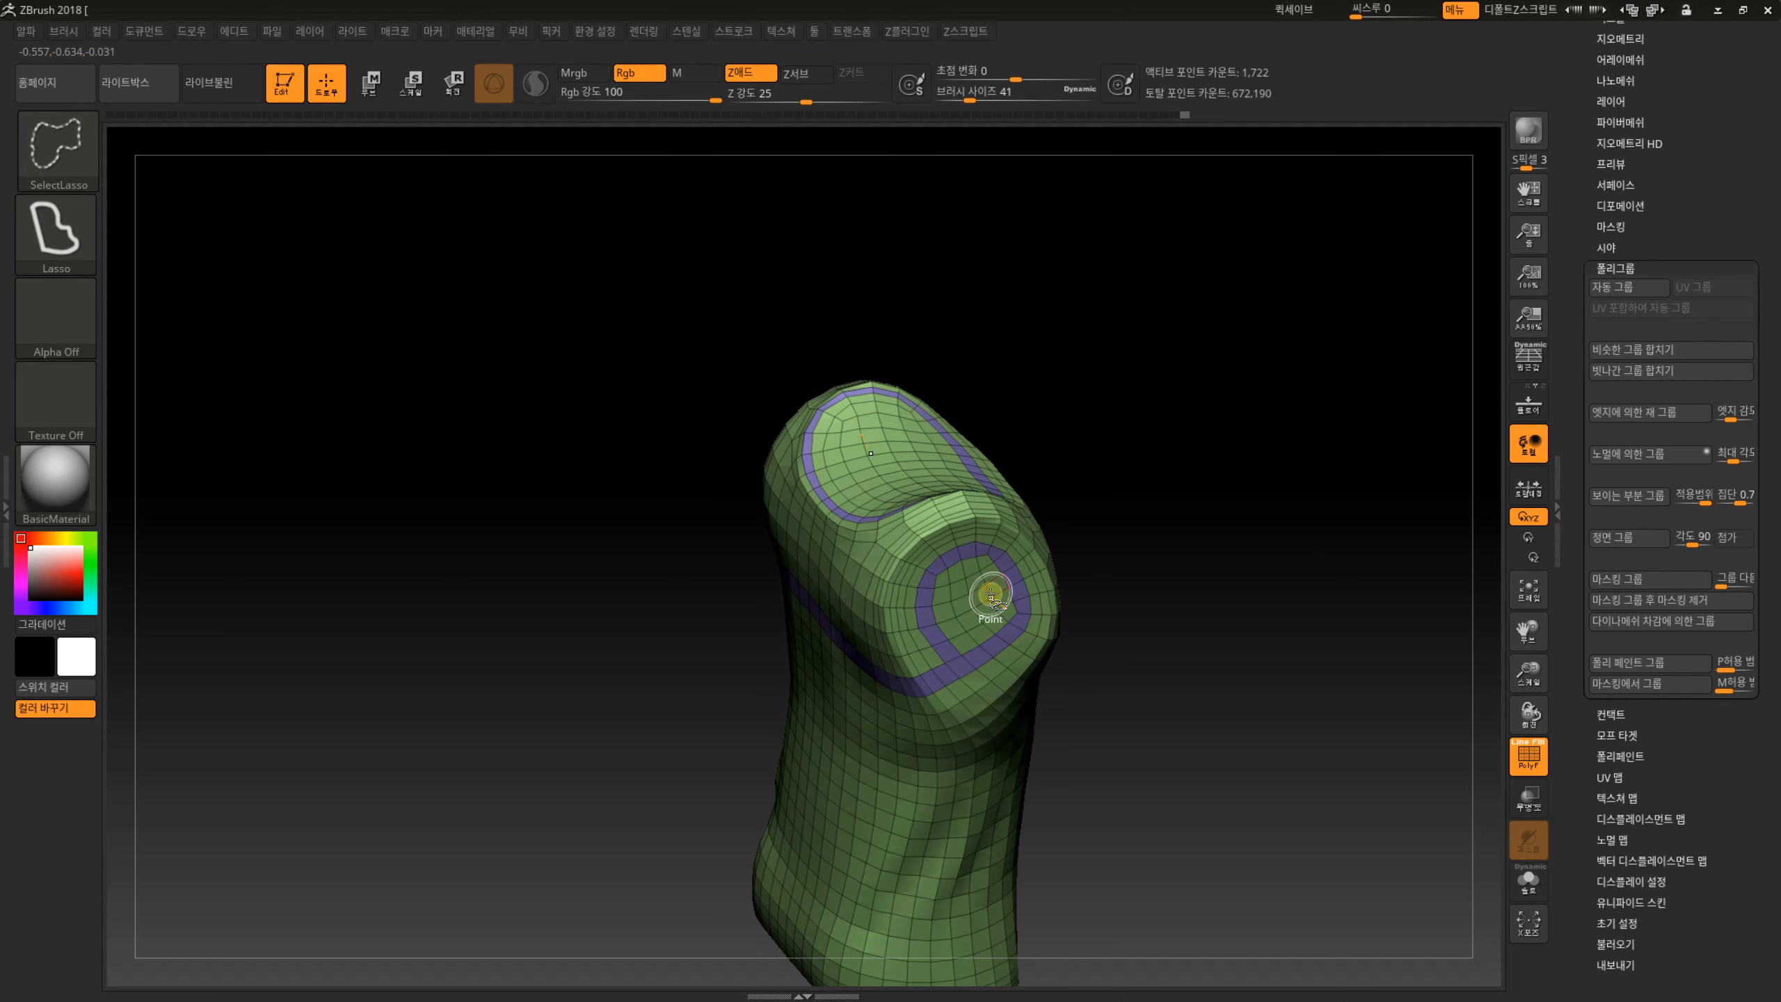
Apply Auto Groups to the low-poly shirt again and check the grouping at the armhole, neck and chest loops.
drag(1185, 698, 1267, 621)
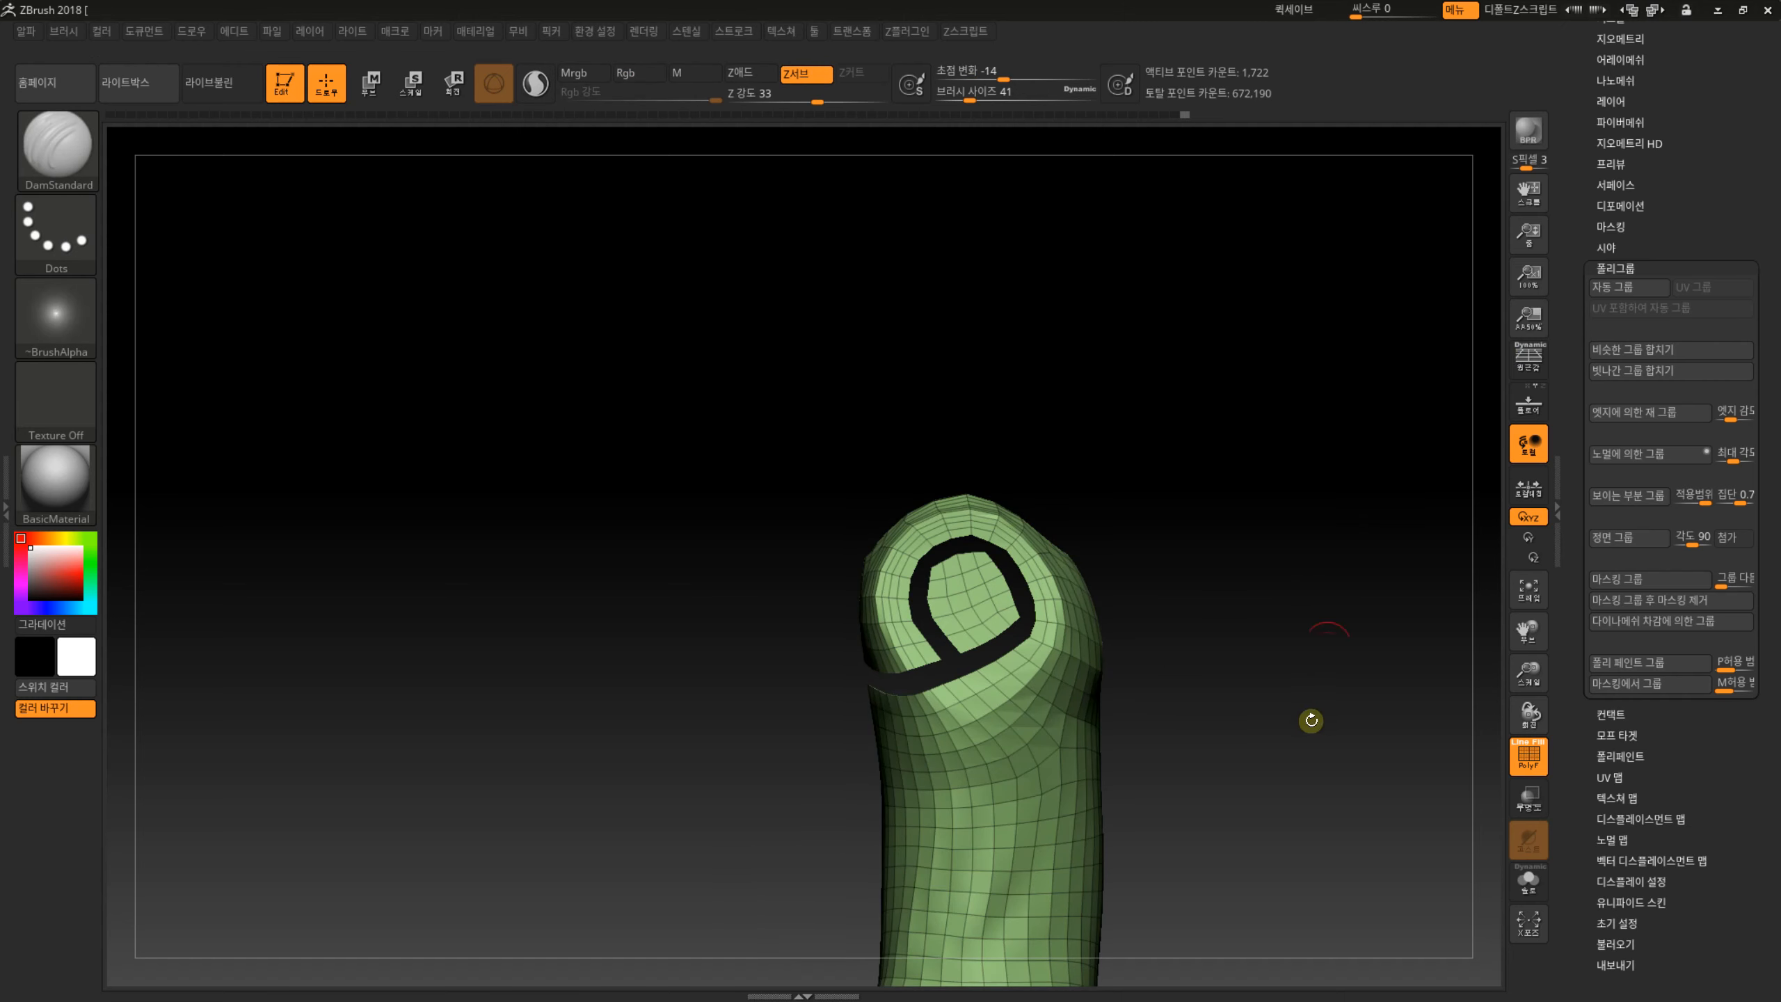
drag(1311, 720, 1449, 377)
click(1607, 287)
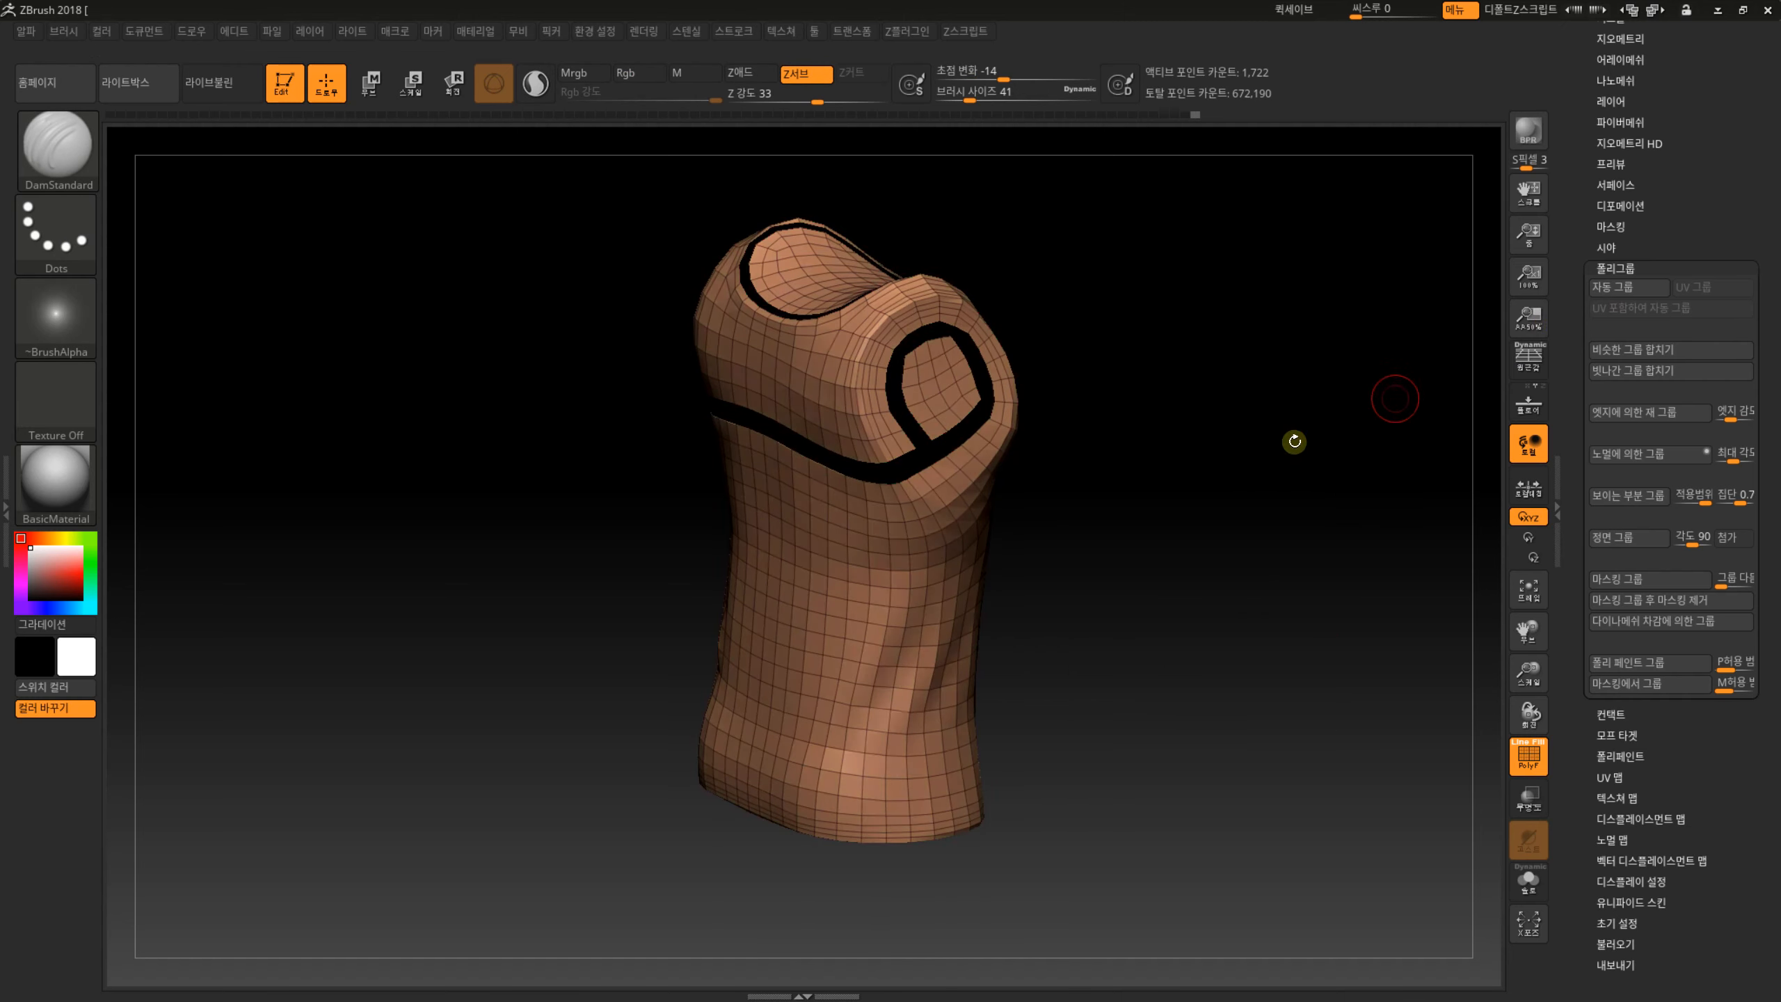
mouse_move(1295, 440)
mouse_down()
mouse_move(1276, 486)
mouse_move(1284, 636)
mouse_move(1243, 532)
mouse_move(1259, 410)
mouse_move(1221, 553)
mouse_move(1264, 553)
mouse_move(1260, 488)
mouse_move(1205, 629)
mouse_move(1169, 641)
mouse_move(1192, 677)
mouse_move(1193, 616)
mouse_up()
alt+drag(1190, 682, 1200, 624)
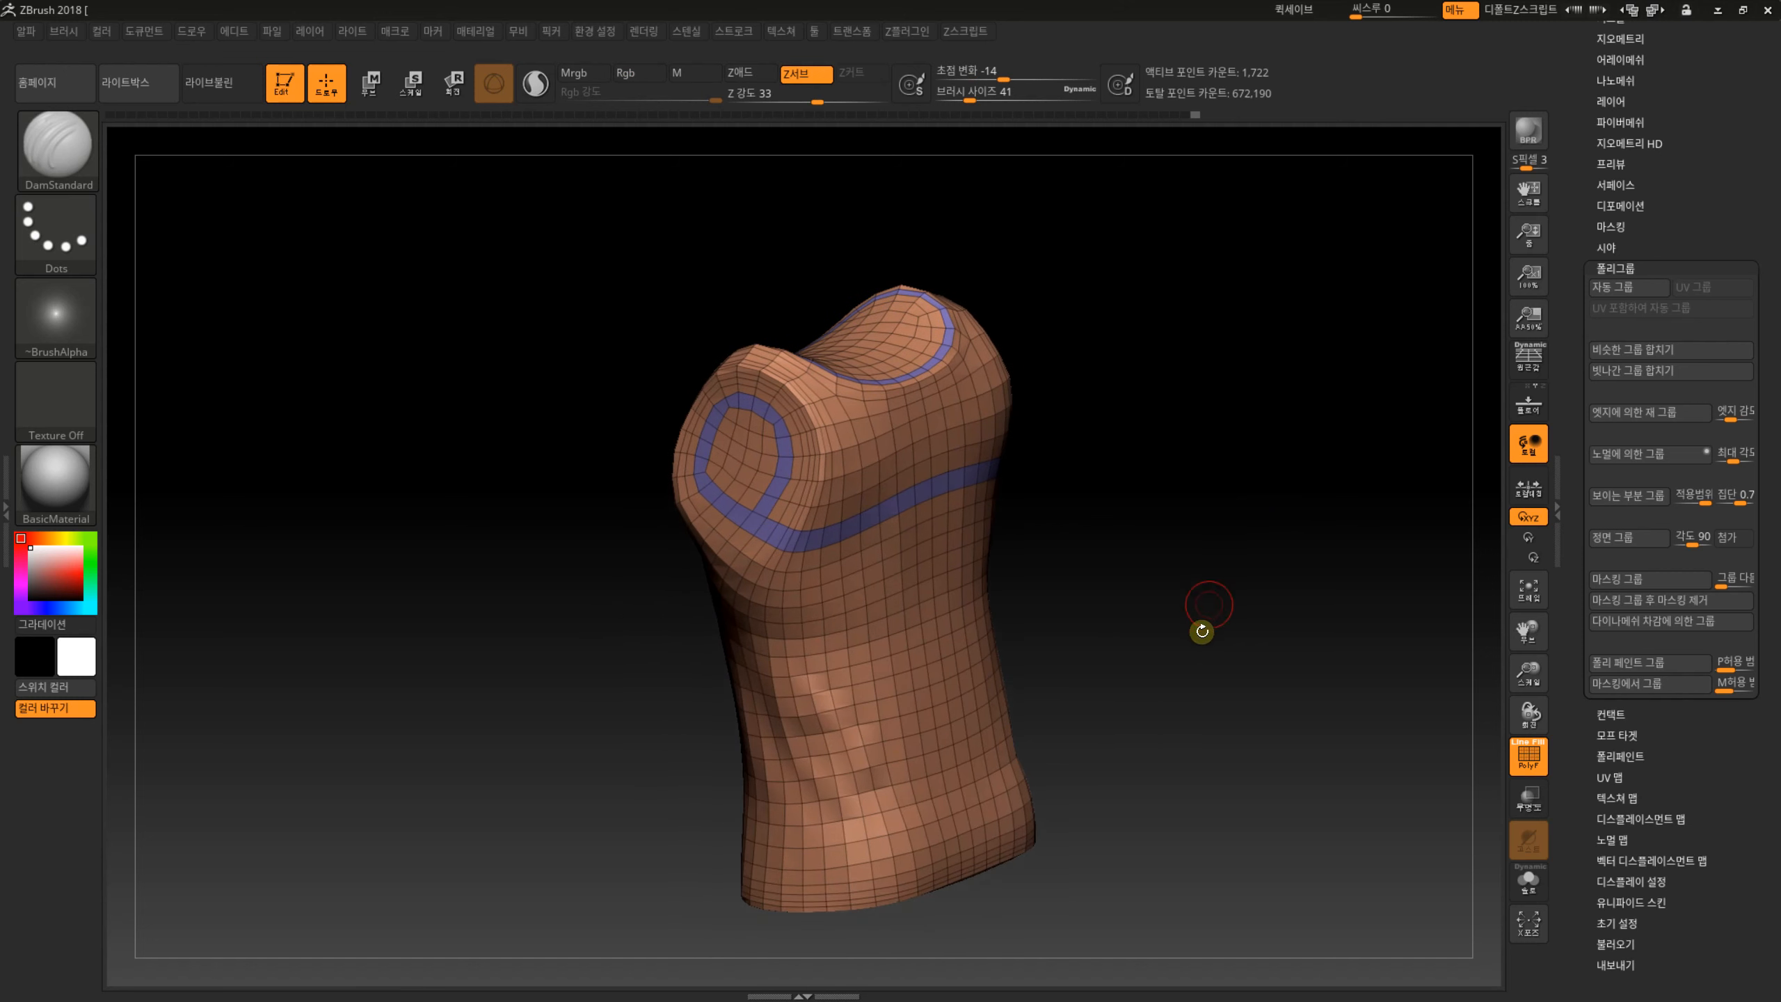
mouse_move(1170, 699)
mouse_down()
mouse_move(1237, 679)
mouse_move(1165, 675)
mouse_move(1153, 707)
mouse_up()
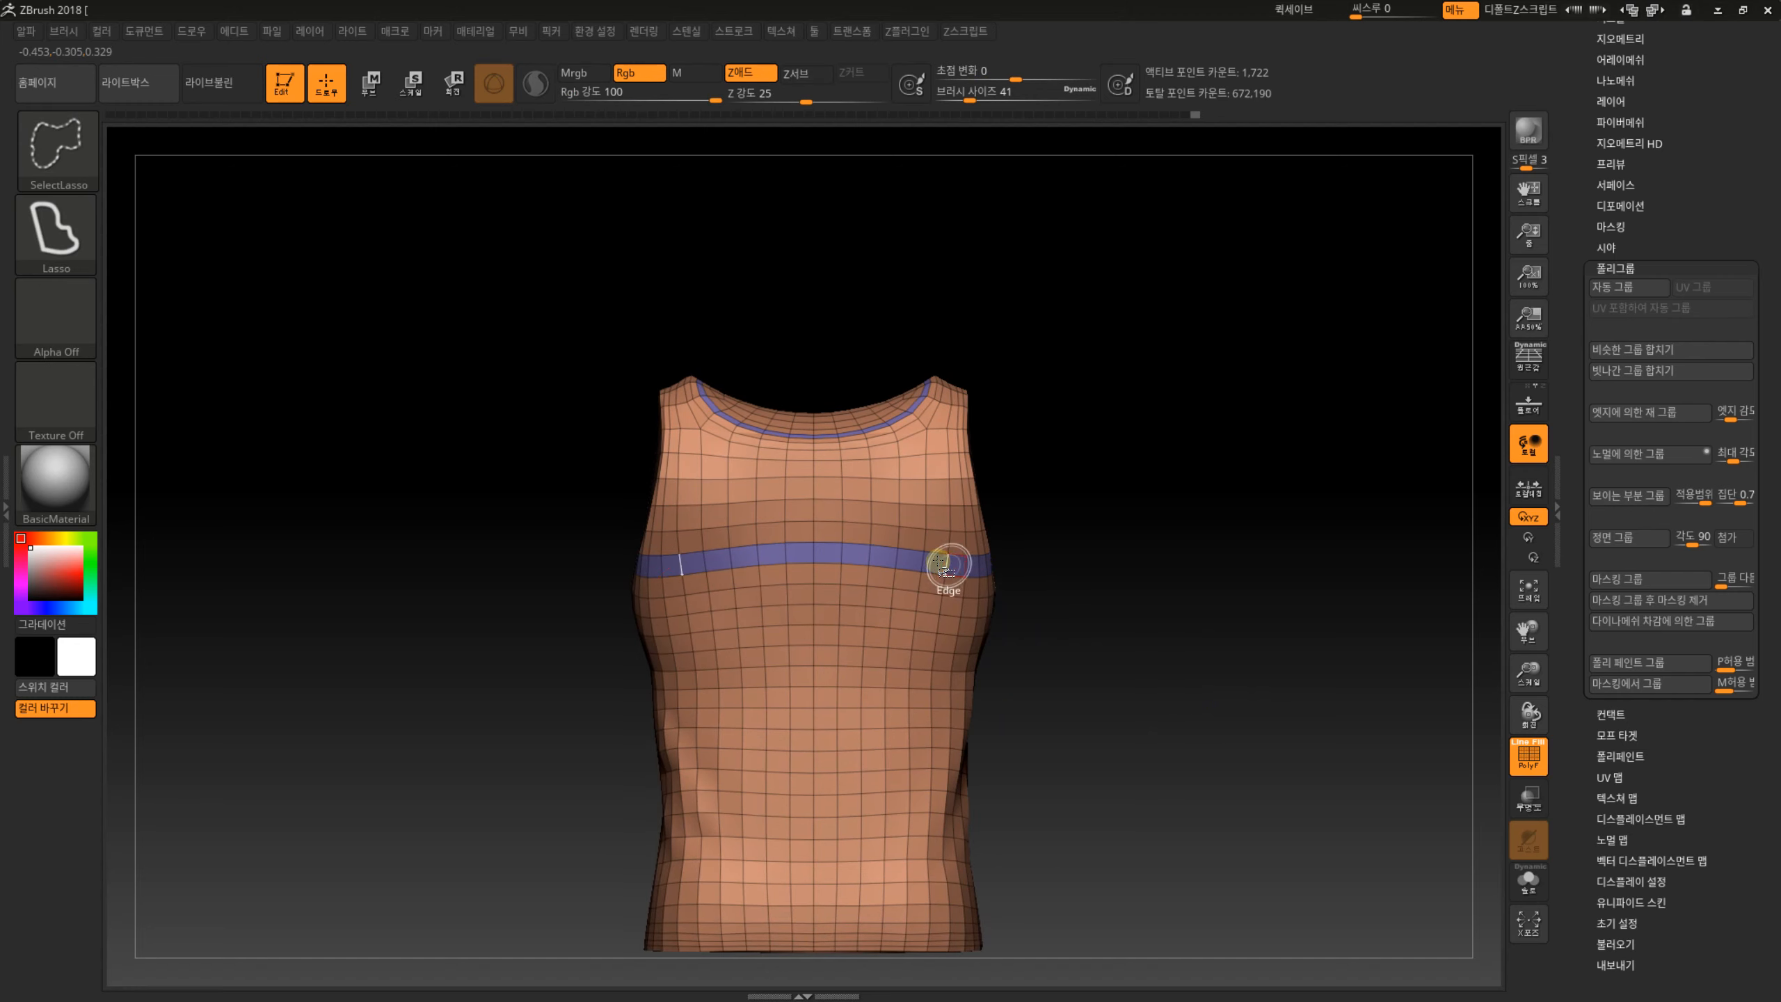
mouse_move(1153, 597)
mouse_down()
mouse_move(1137, 677)
mouse_move(1149, 577)
mouse_move(1091, 606)
mouse_up()
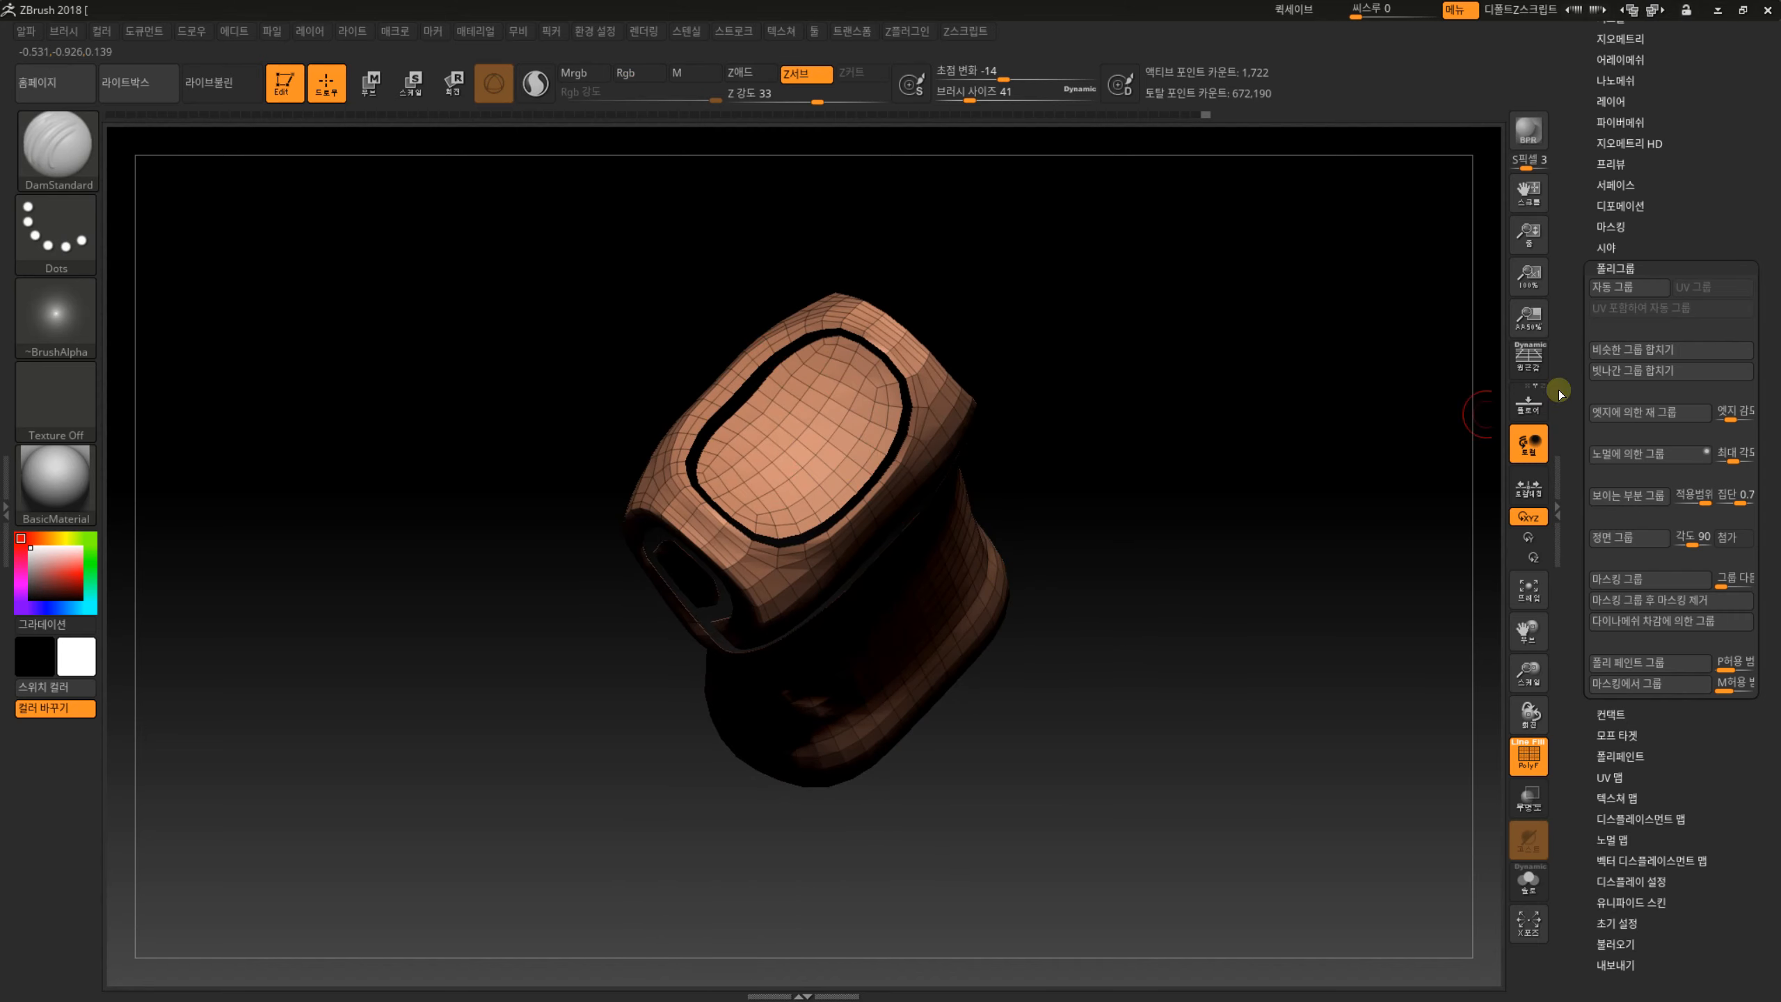
Hide the separating loops and reapply Auto Groups repeatedly to the visible parts of the low-poly shirt.
click(1618, 294)
click(1619, 295)
click(1620, 296)
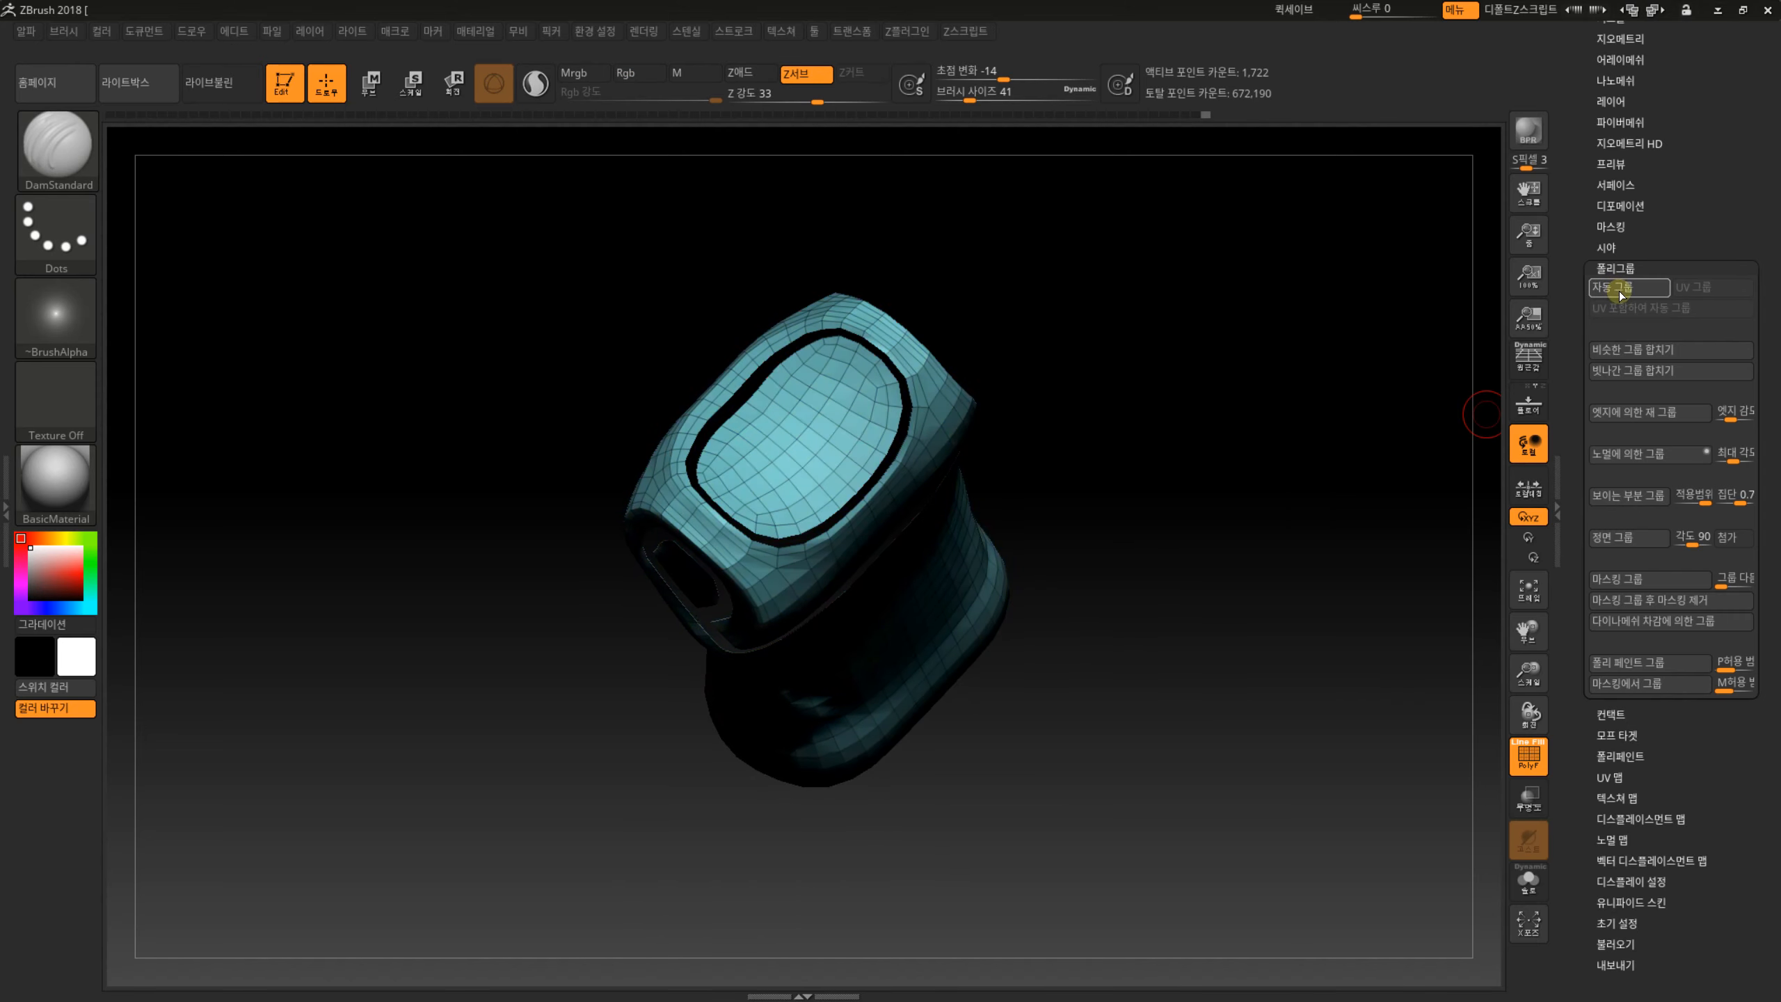
click(1621, 297)
click(1623, 293)
click(1624, 291)
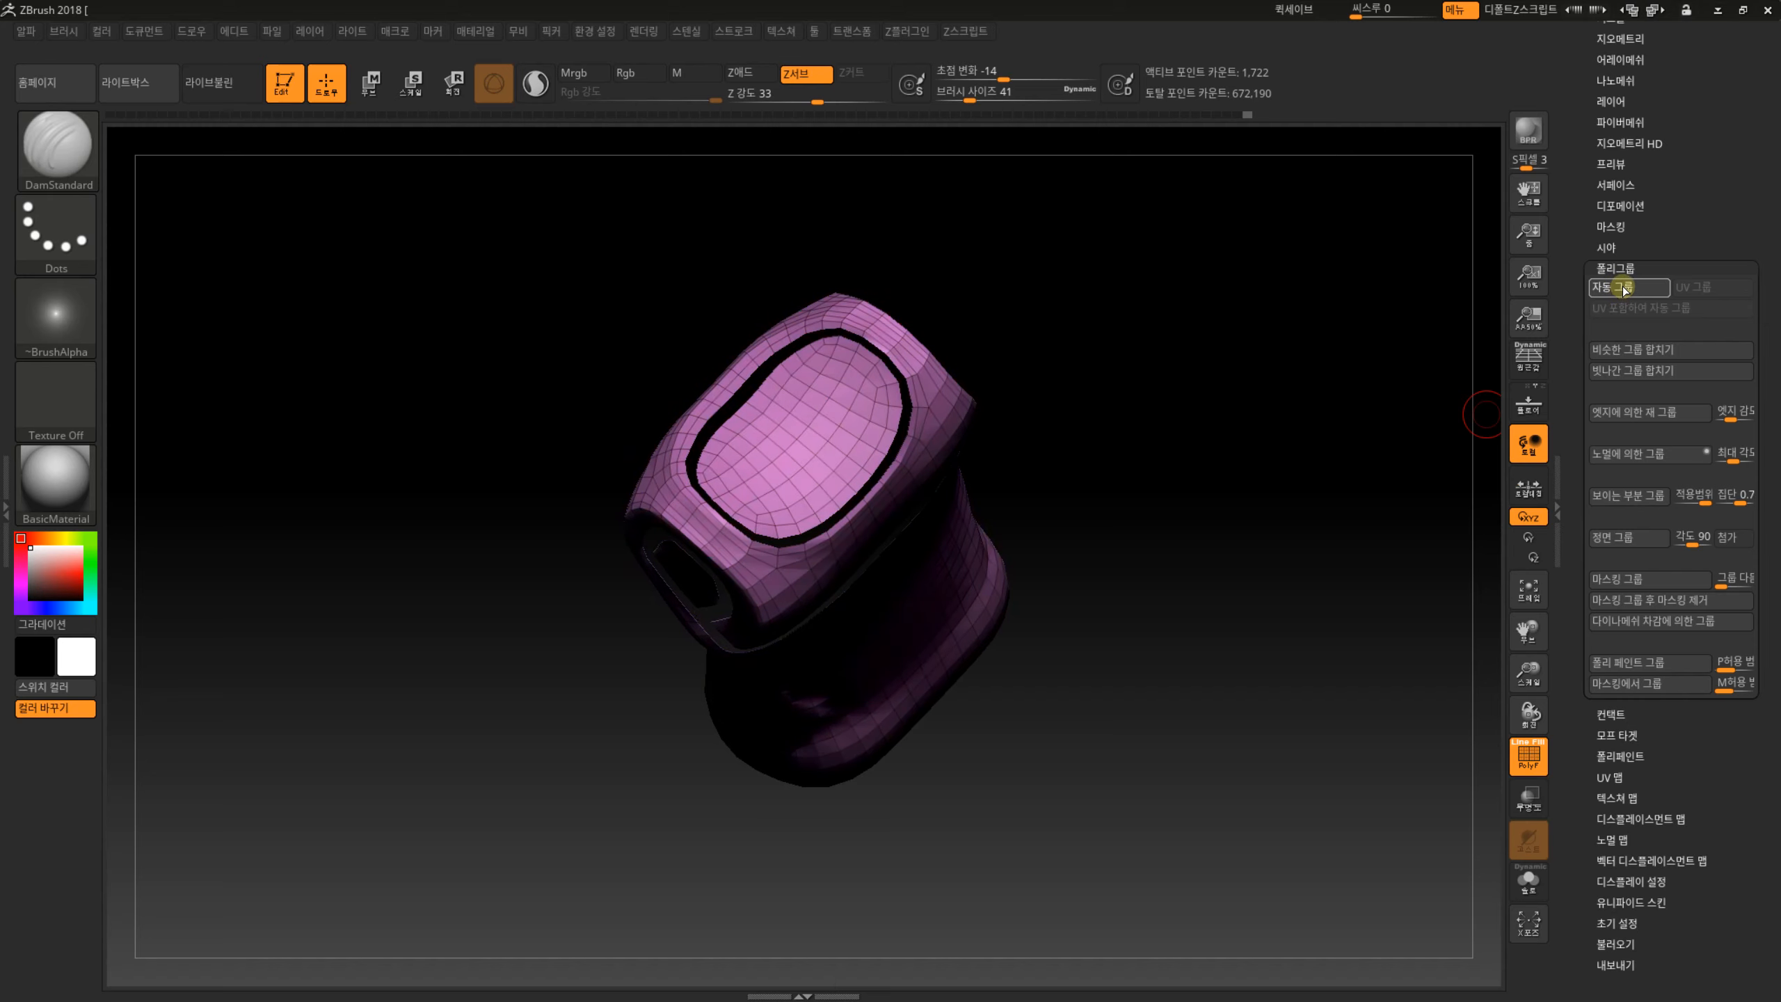
click(1621, 290)
click(1623, 287)
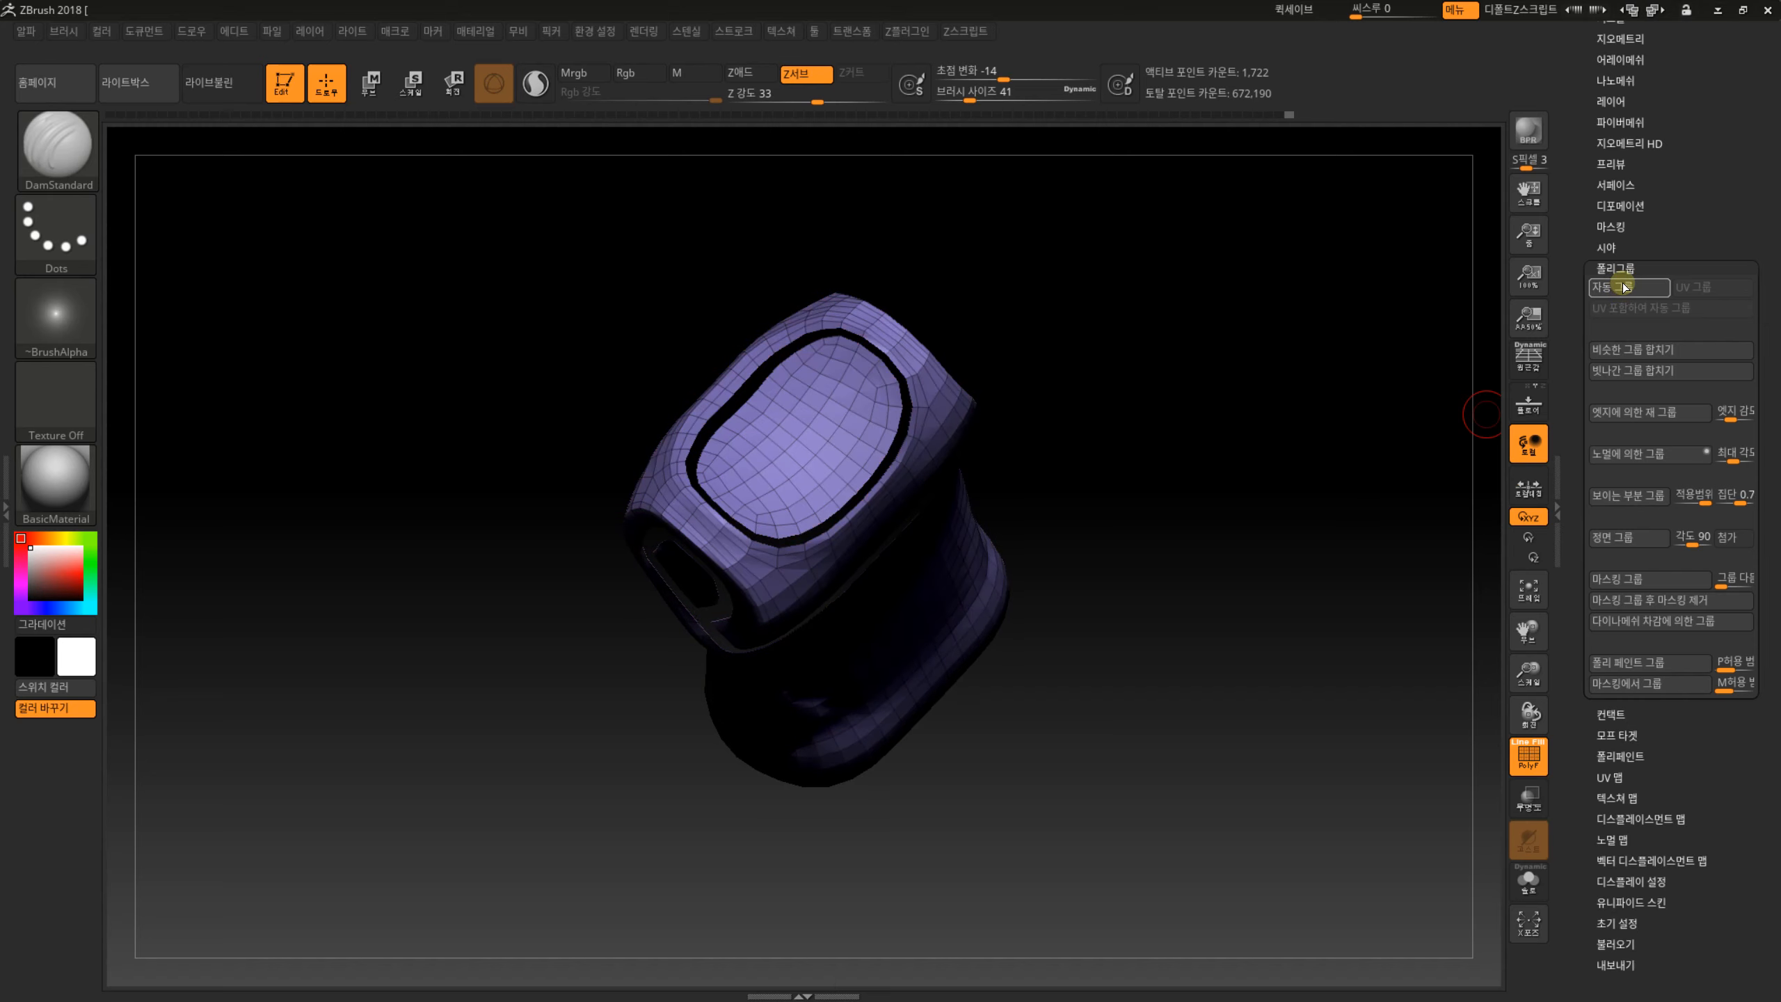
click(1622, 287)
click(1623, 288)
Try to lasso-hide the armhole cap and assign the remaining shirt surface a single polygroup, and undo the grouping.
drag(1309, 484, 1285, 601)
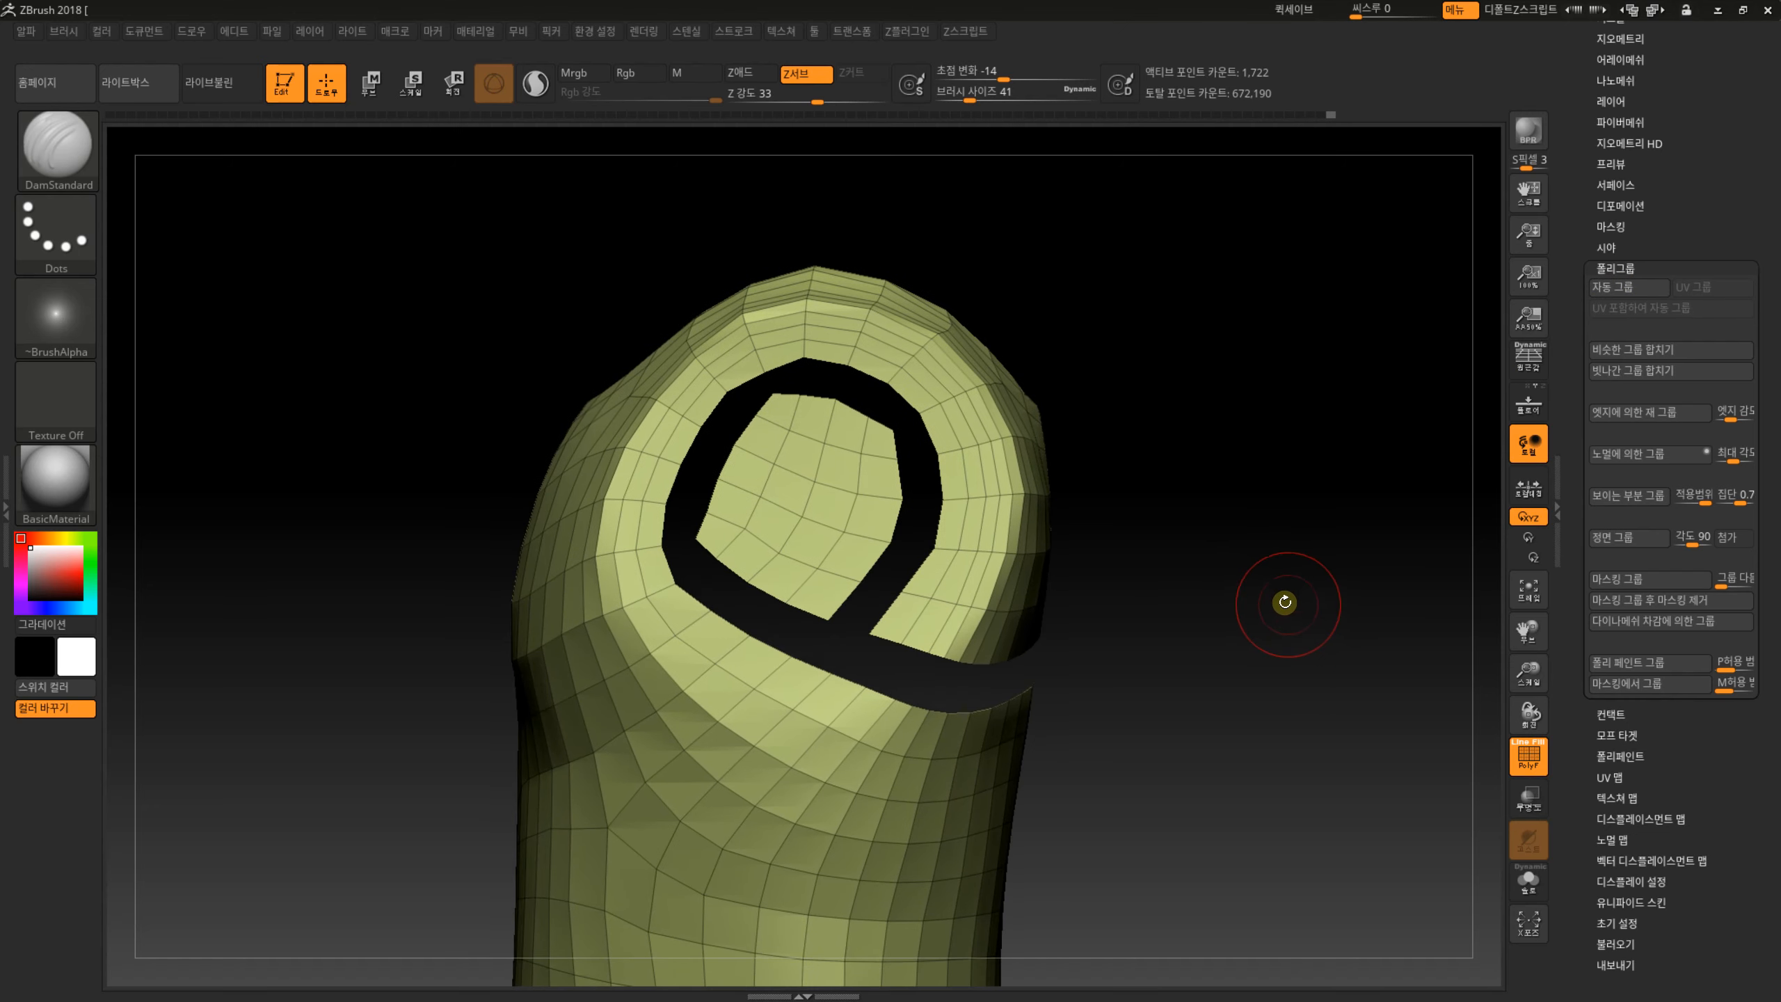
key(ctrl+shift)
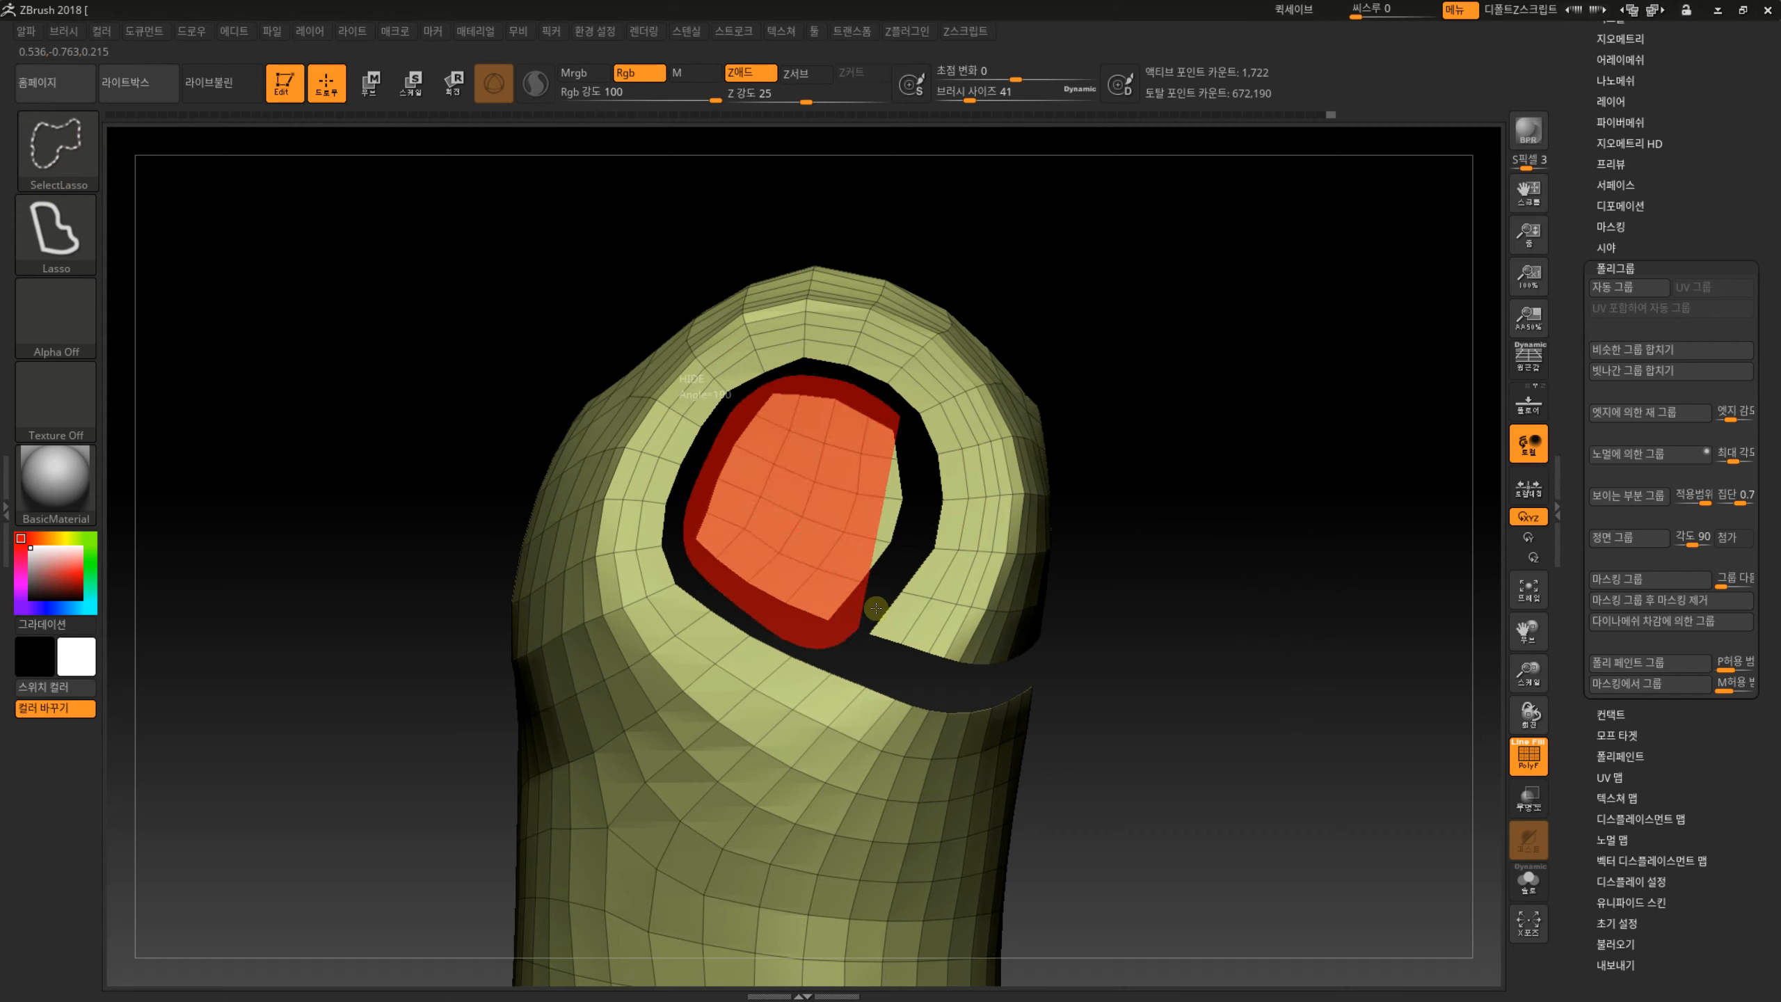
ctrl+shift+click(916, 491)
key(ctrl+w)
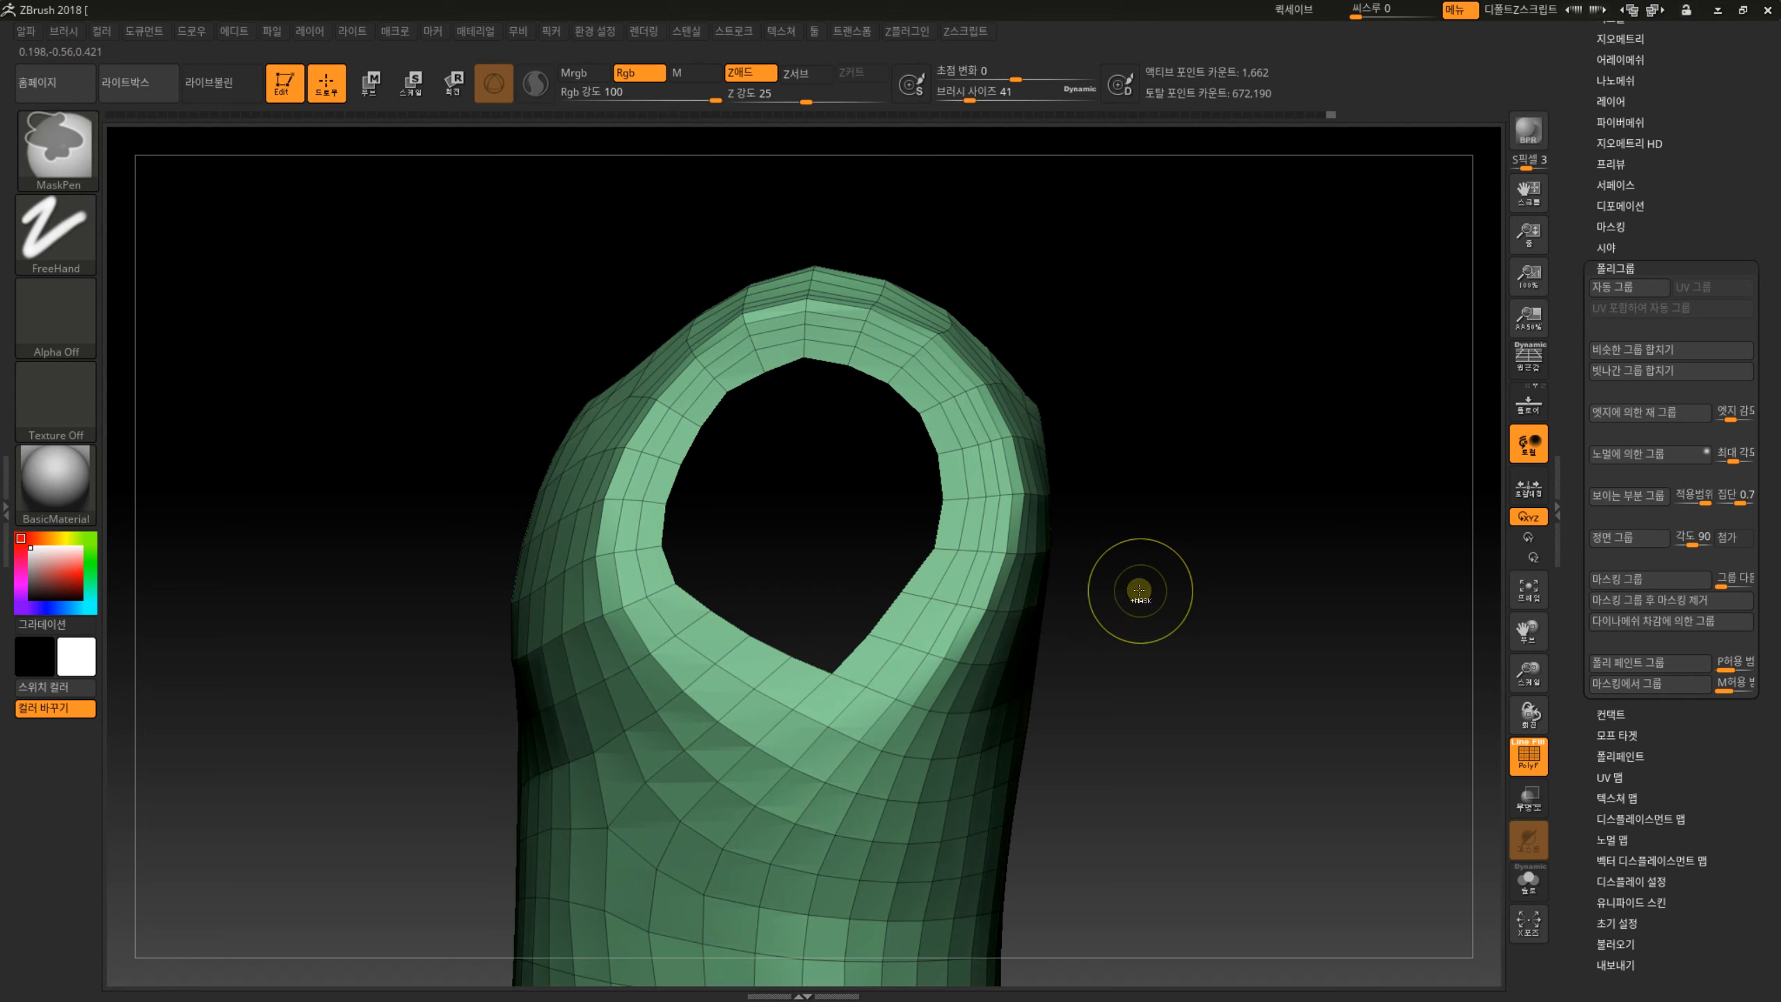
drag(1122, 631, 1080, 722)
key(ctrl+z)
Isolate the armhole cap with its surrounding loop, assign them one polygroup, and show the whole shirt.
mouse_move(1077, 531)
mouse_down()
mouse_move(1093, 675)
mouse_move(1074, 728)
mouse_move(894, 469)
mouse_up()
ctrl+shift+click(797, 428)
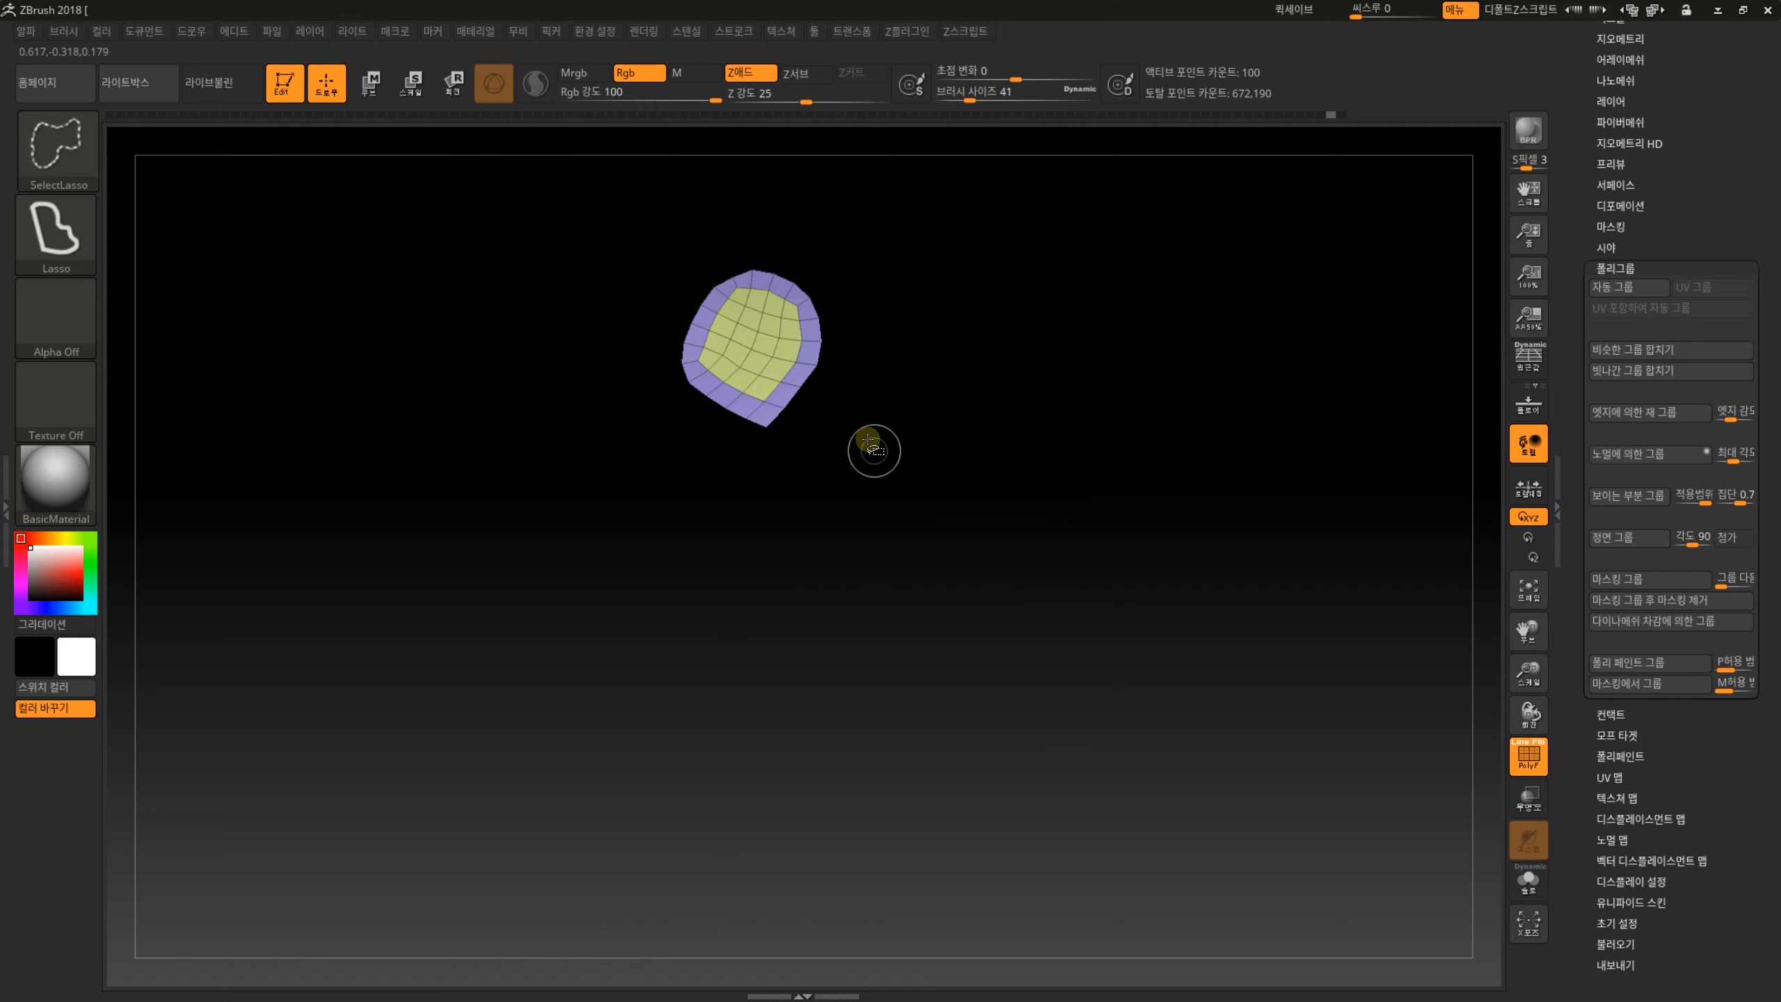
drag(990, 541, 918, 511)
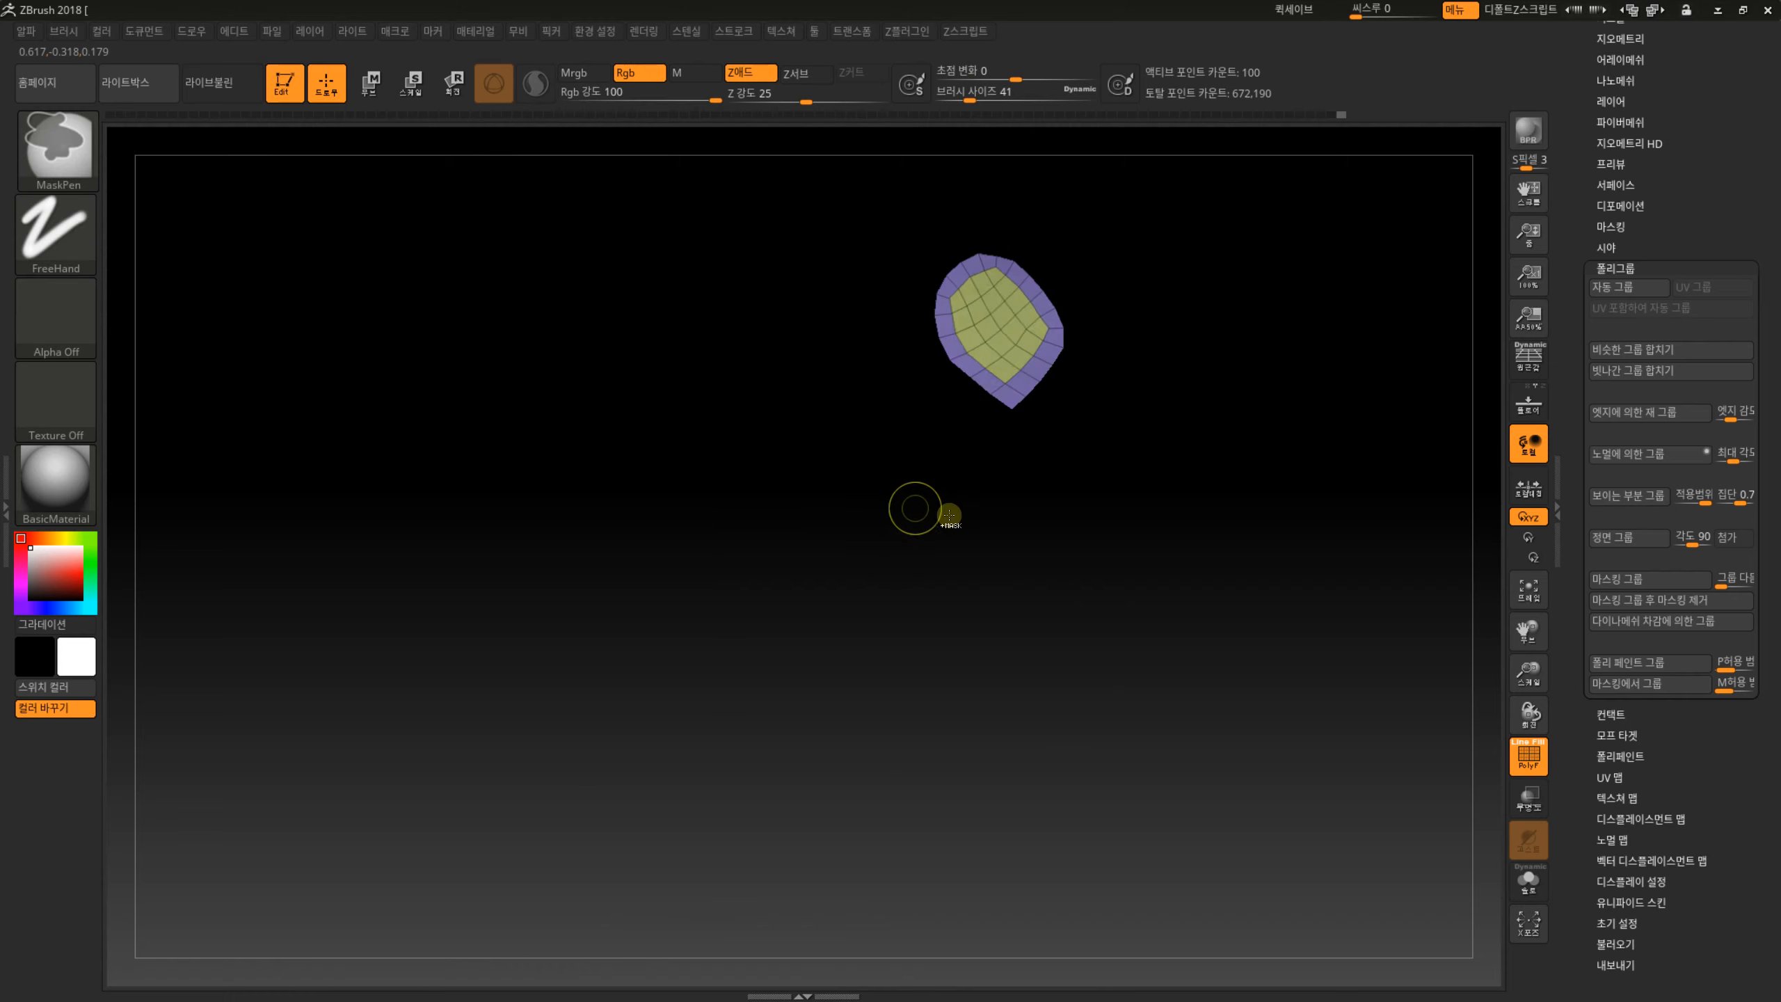
key(ctrl+w)
ctrl+shift+click(1216, 488)
Hide the armhole cap polygroup and frame the neck opening of the low-poly shirt.
drag(1236, 549, 981, 472)
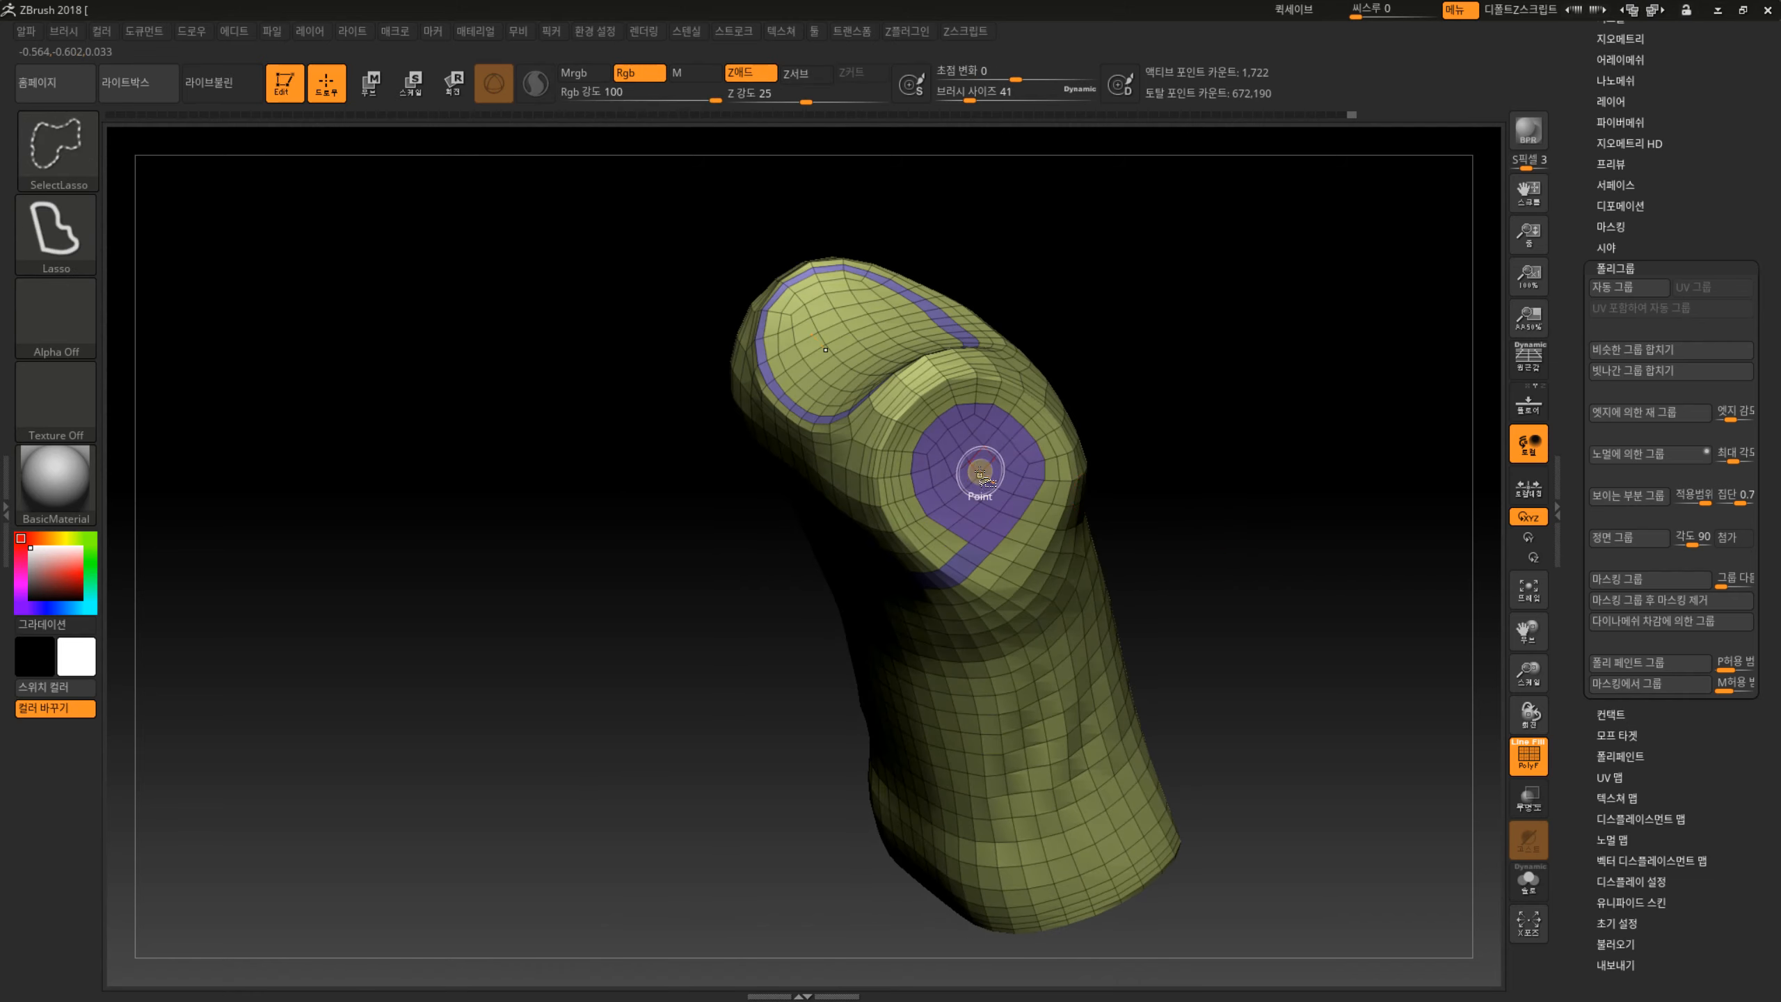
ctrl+shift+click(980, 462)
ctrl+shift+click(978, 462)
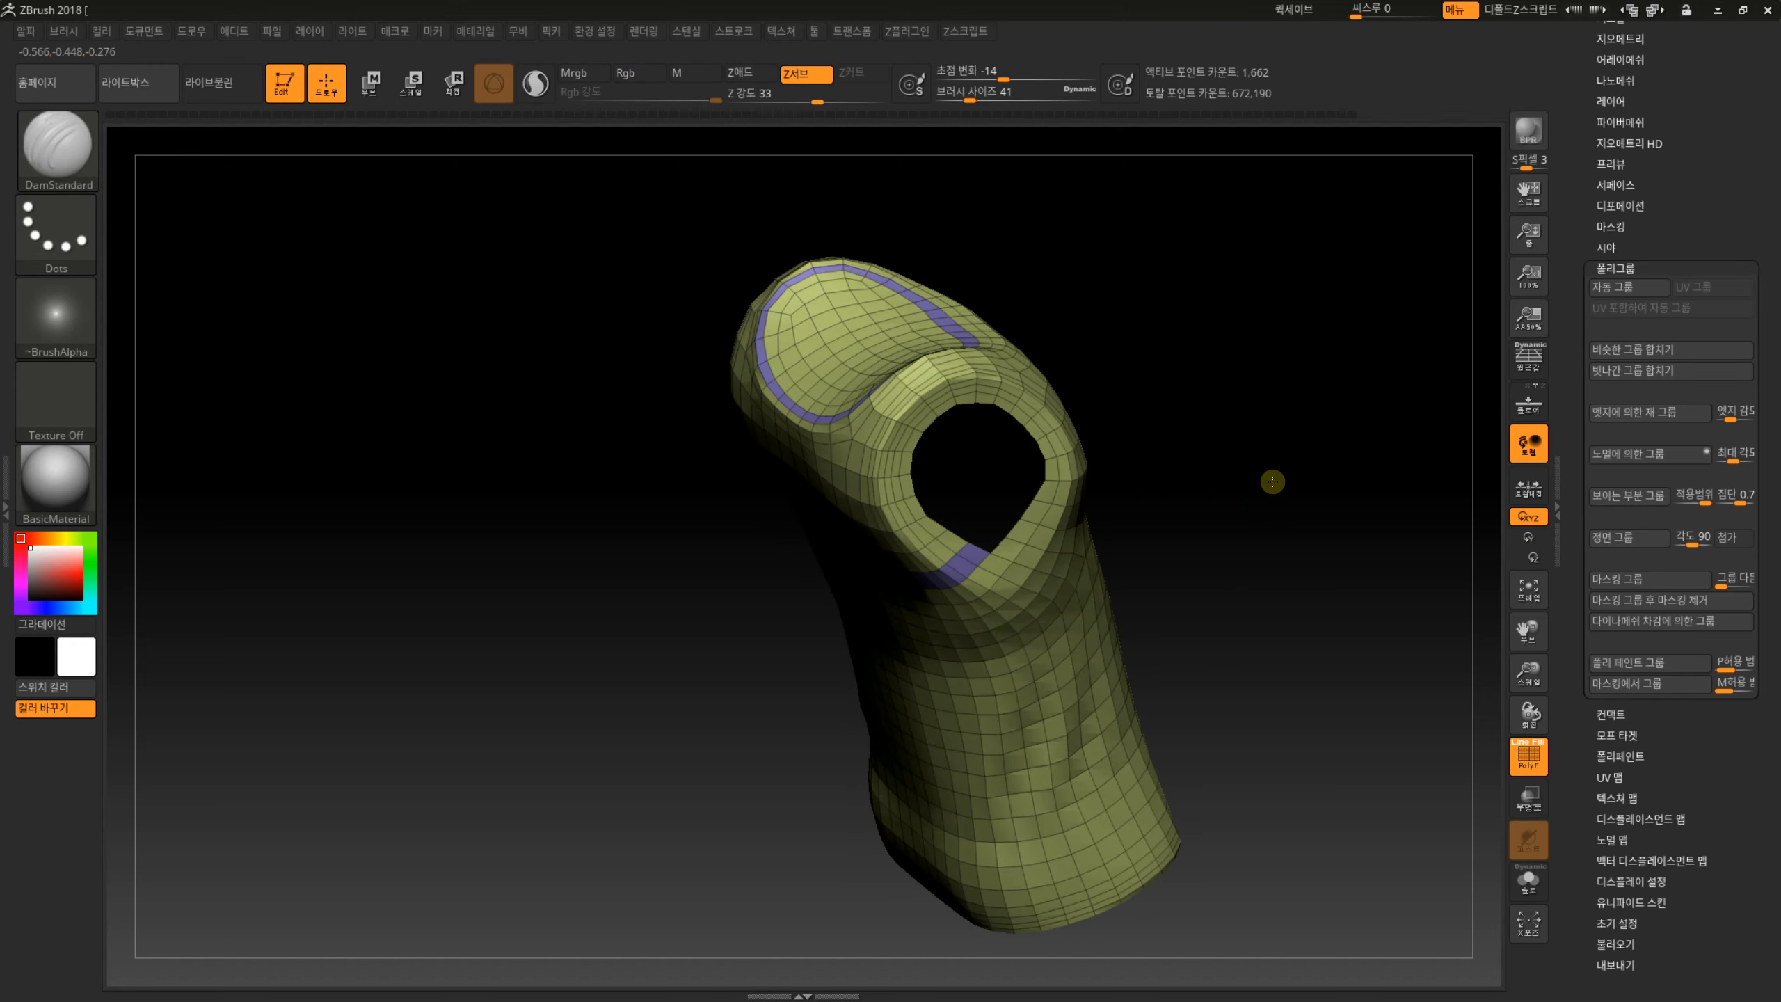
mouse_move(1271, 477)
shift+mouse_down()
mouse_move(1189, 505)
mouse_move(1141, 576)
mouse_move(1109, 517)
mouse_move(1103, 678)
mouse_move(1097, 501)
mouse_move(1105, 518)
mouse_move(1176, 524)
mouse_move(1204, 558)
mouse_move(1376, 561)
mouse_move(1283, 409)
mouse_move(741, 331)
shift+mouse_up()
drag(1019, 436, 934, 684)
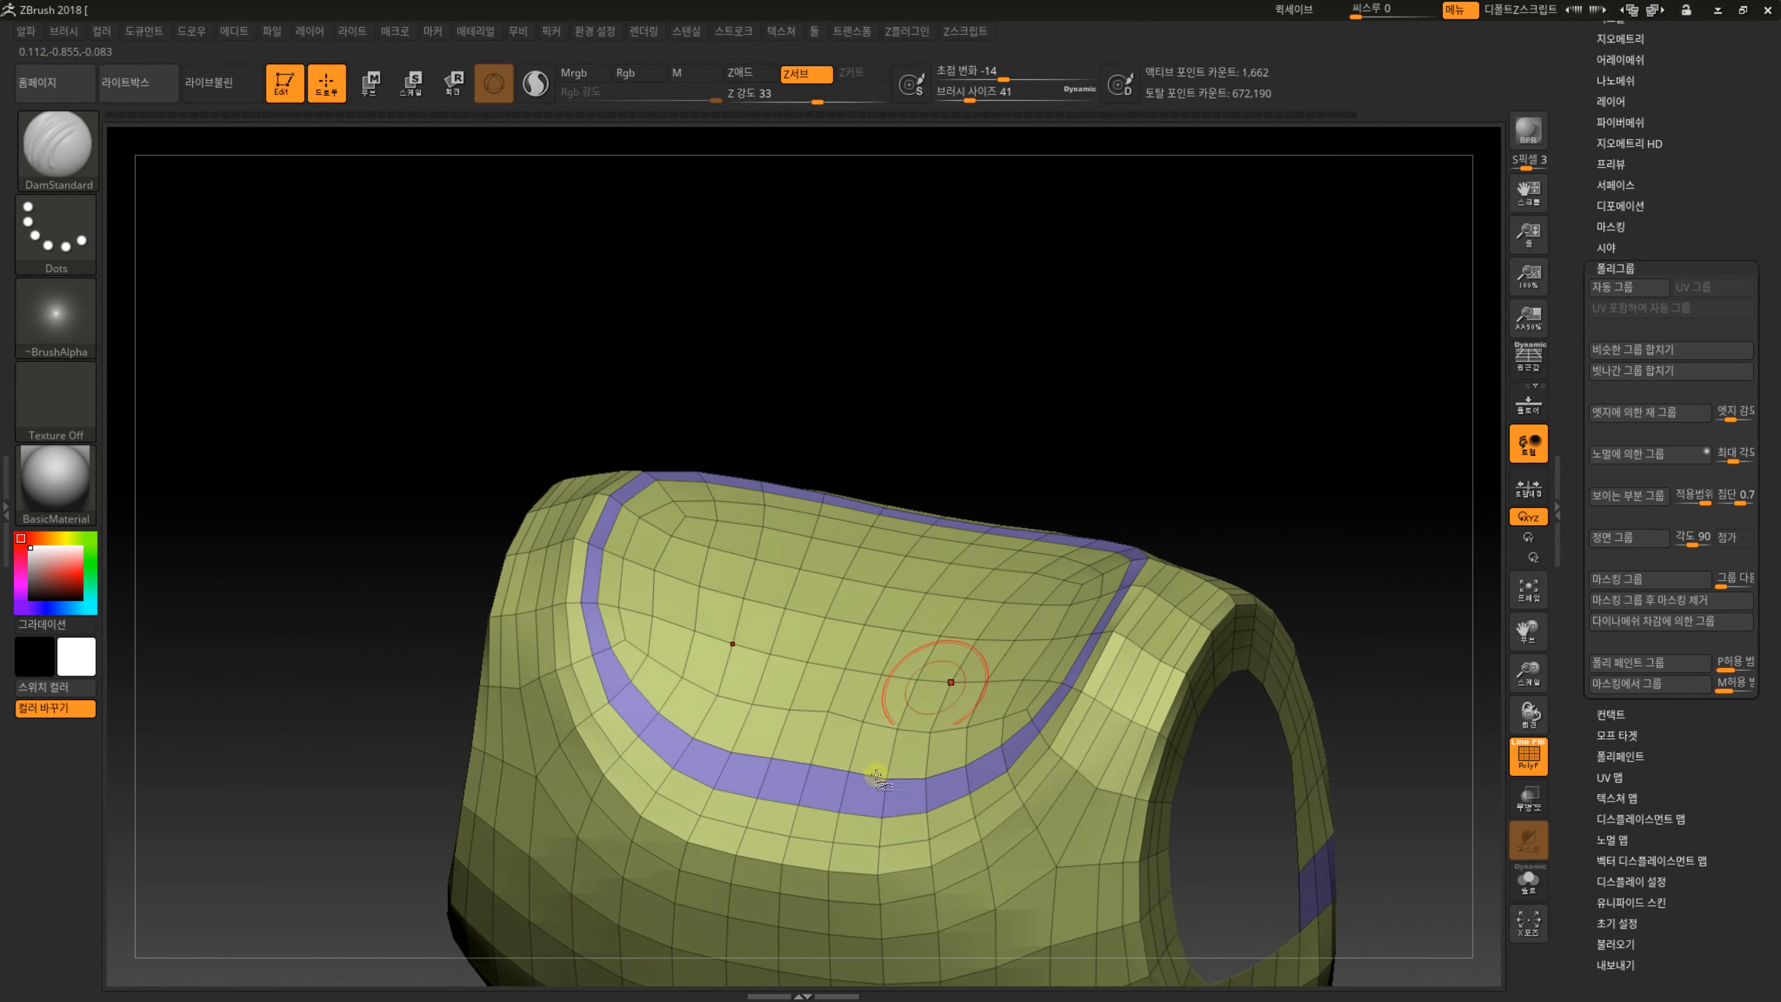
Try to hide the loop around the neck opening by its polygroup, reducing the brush size to 20.
ctrl+shift+click(859, 789)
ctrl+shift+click(865, 790)
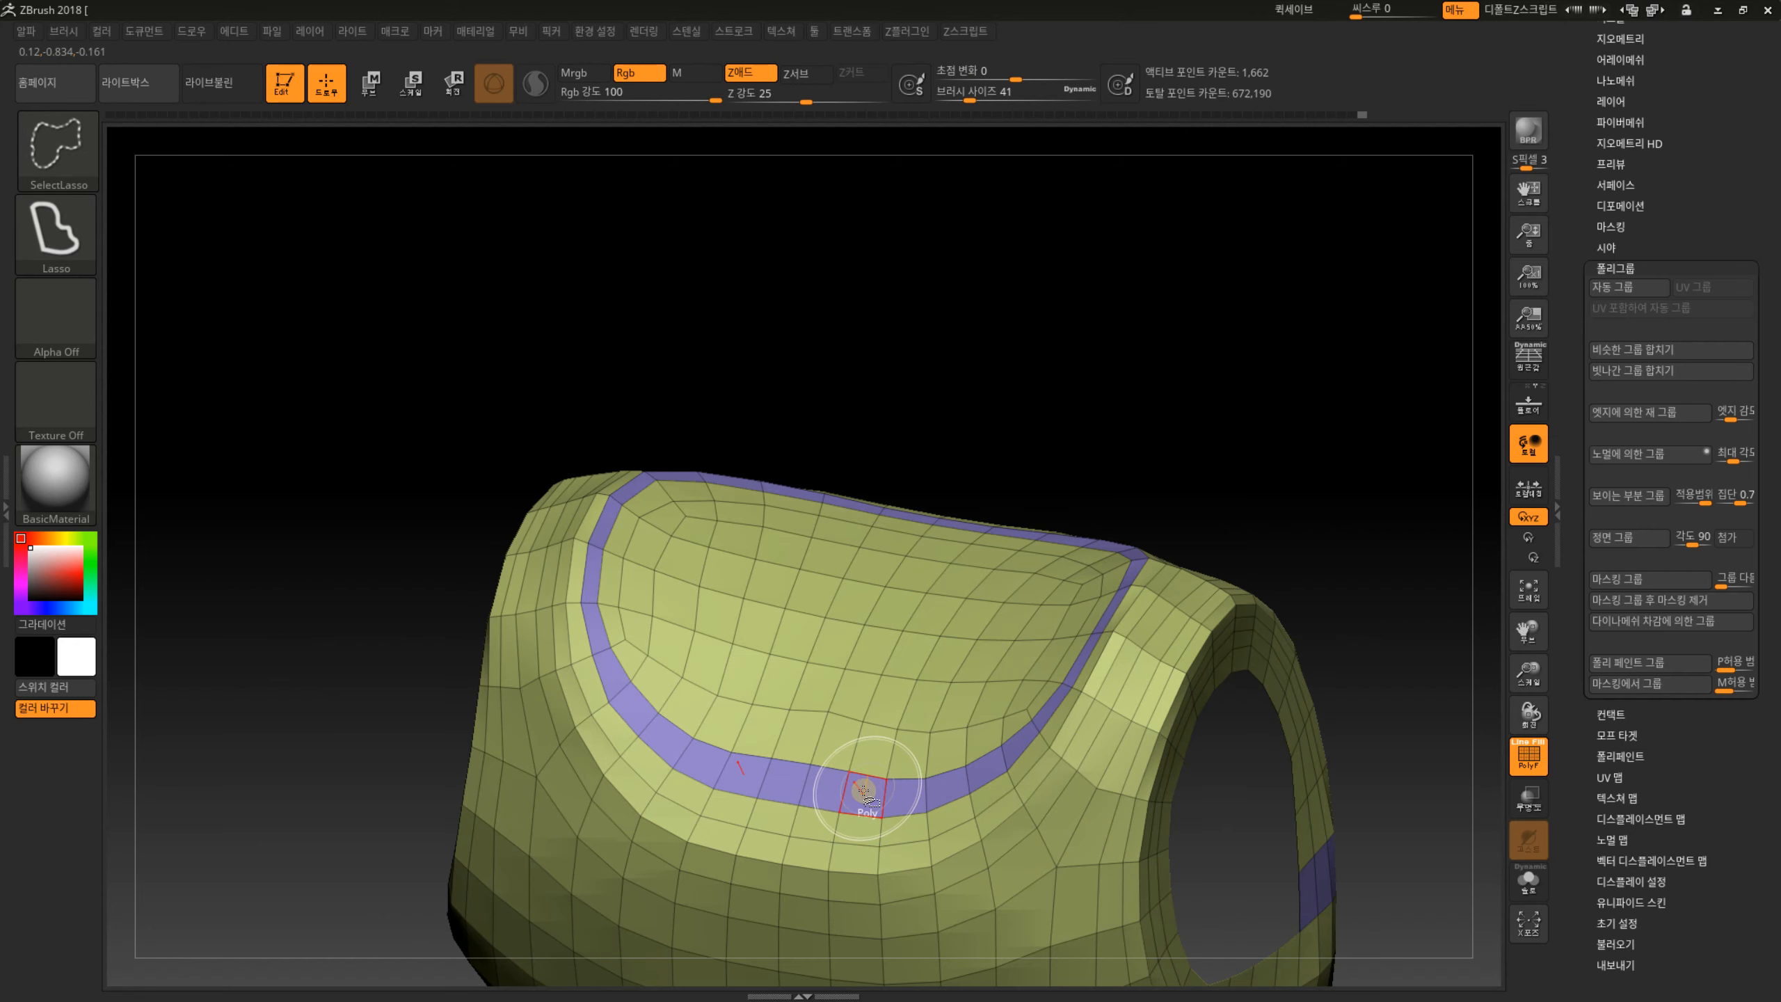
ctrl+shift+click(863, 790)
ctrl+shift+click(860, 790)
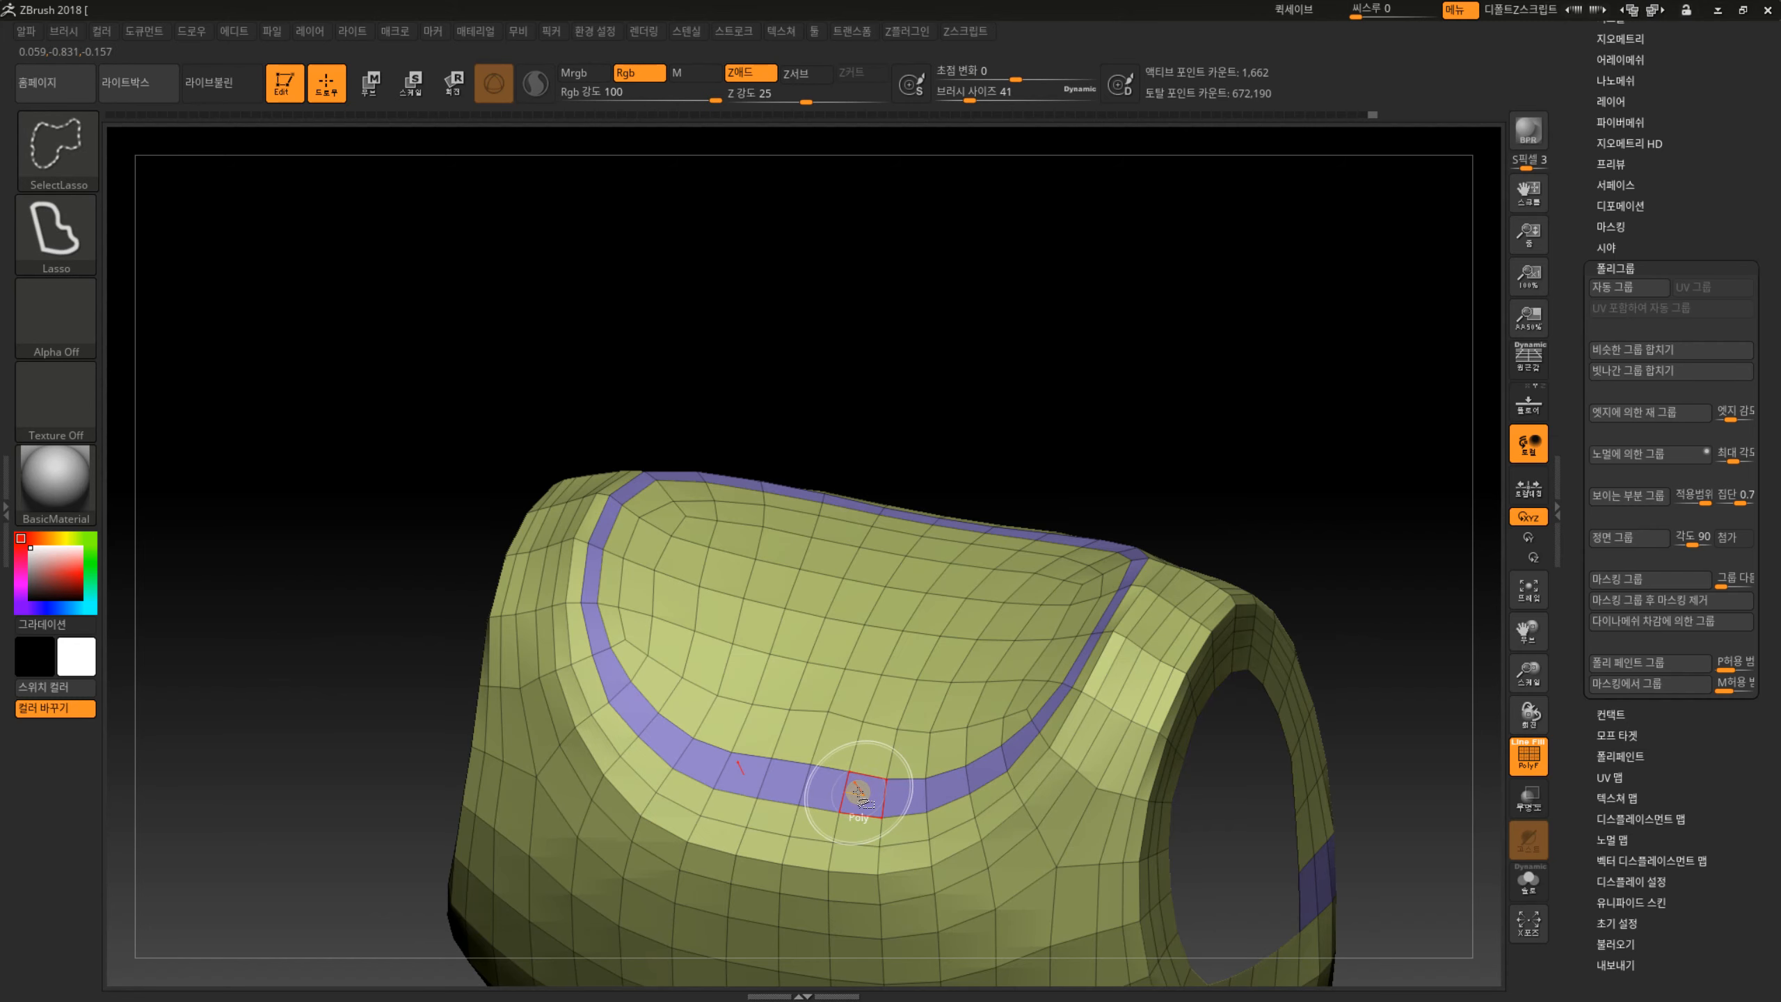
ctrl+shift+click(858, 791)
ctrl+shift+click(854, 790)
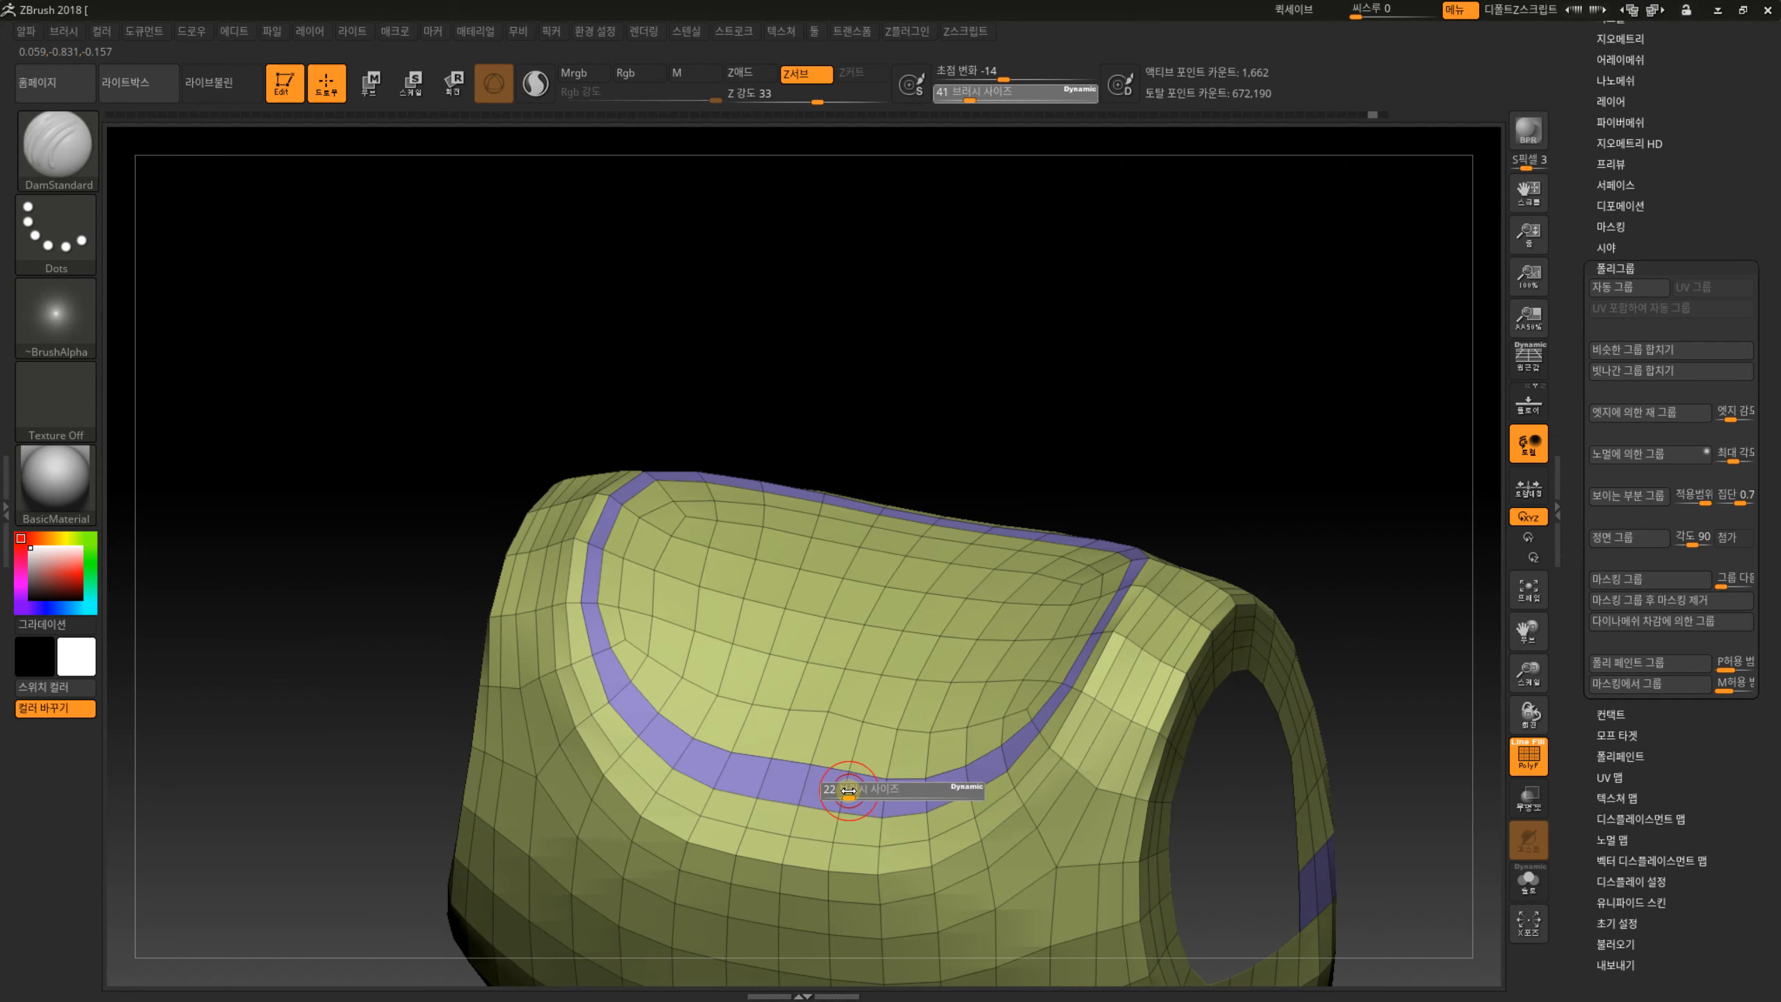
ctrl+shift+click(822, 784)
ctrl+shift+click(822, 785)
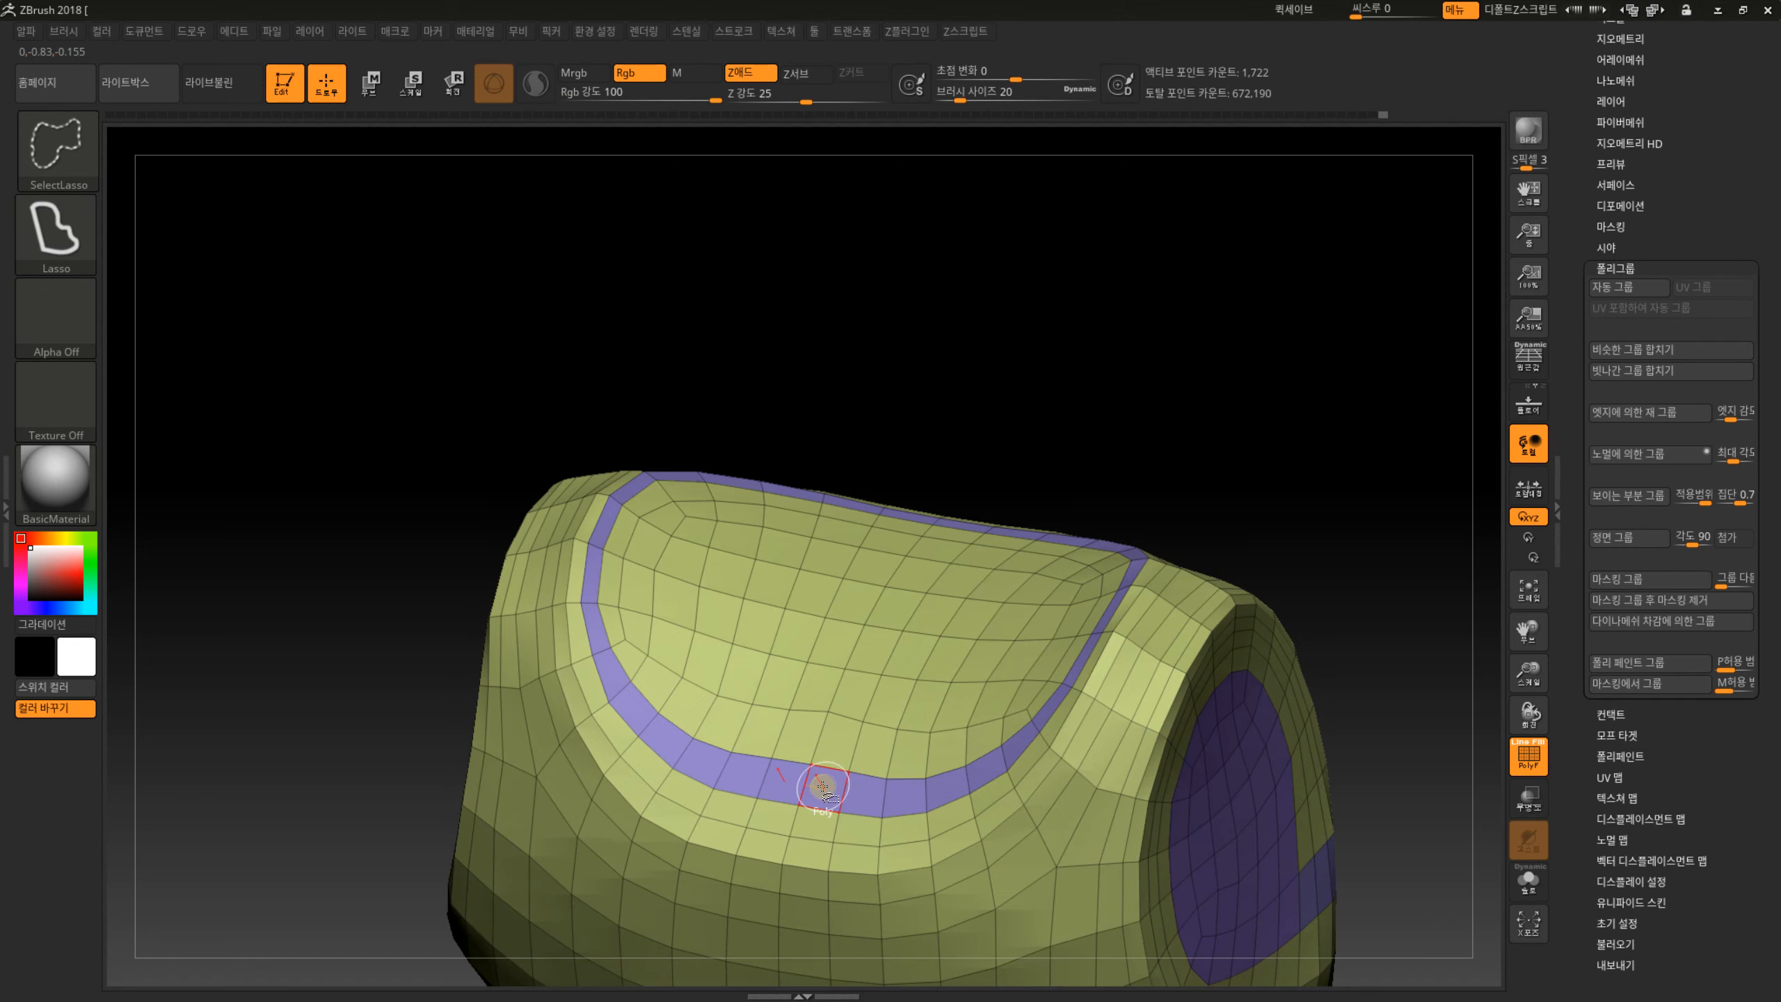
Isolate the purple loop and armhole polygroup, and invert the visibility to leave it hidden.
ctrl+shift+click(829, 749)
ctrl+shift+click(831, 745)
ctrl+shift+drag(831, 743, 852, 603)
mouse_move(1049, 456)
alt+mouse_down()
mouse_move(1074, 410)
mouse_move(1152, 501)
alt+mouse_up()
ctrl+shift+click(1036, 457)
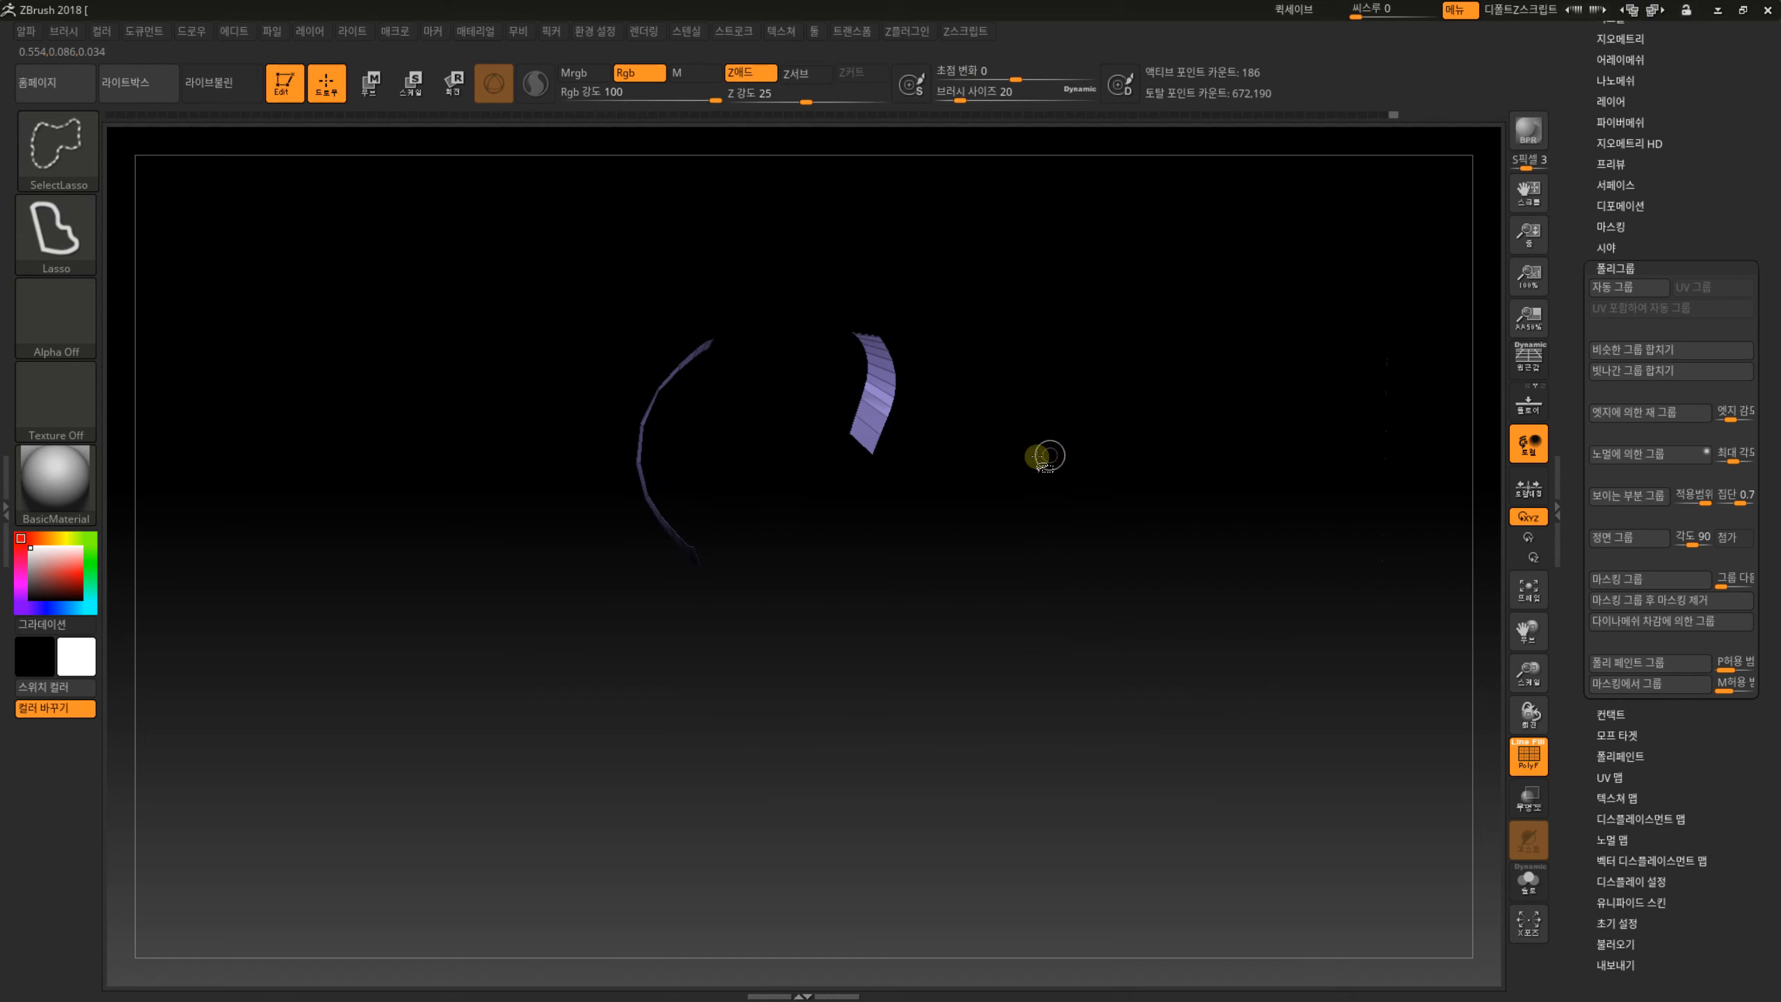
ctrl+shift+click(1045, 455)
ctrl+shift+click(1029, 460)
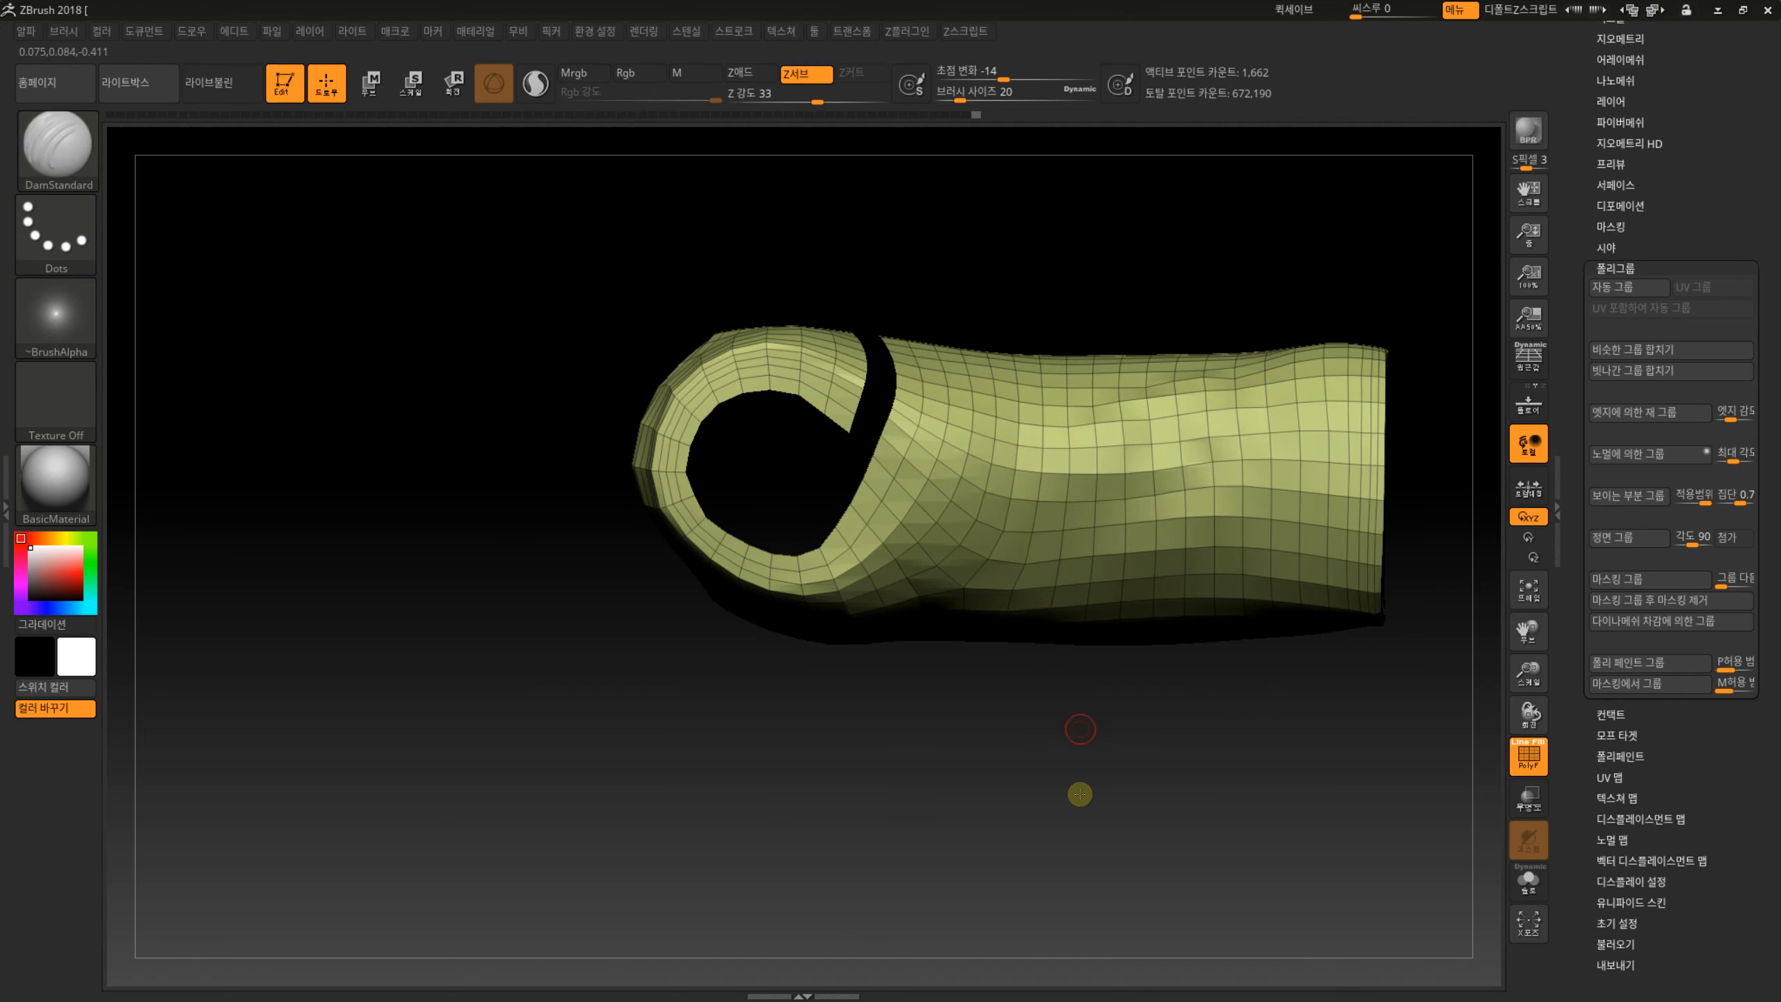
Set the brush size to 59 and mask the entire neck cap with the MaskPen brush.
mouse_move(1077, 791)
mouse_down()
mouse_move(1162, 709)
mouse_move(1173, 600)
mouse_move(1168, 620)
mouse_up()
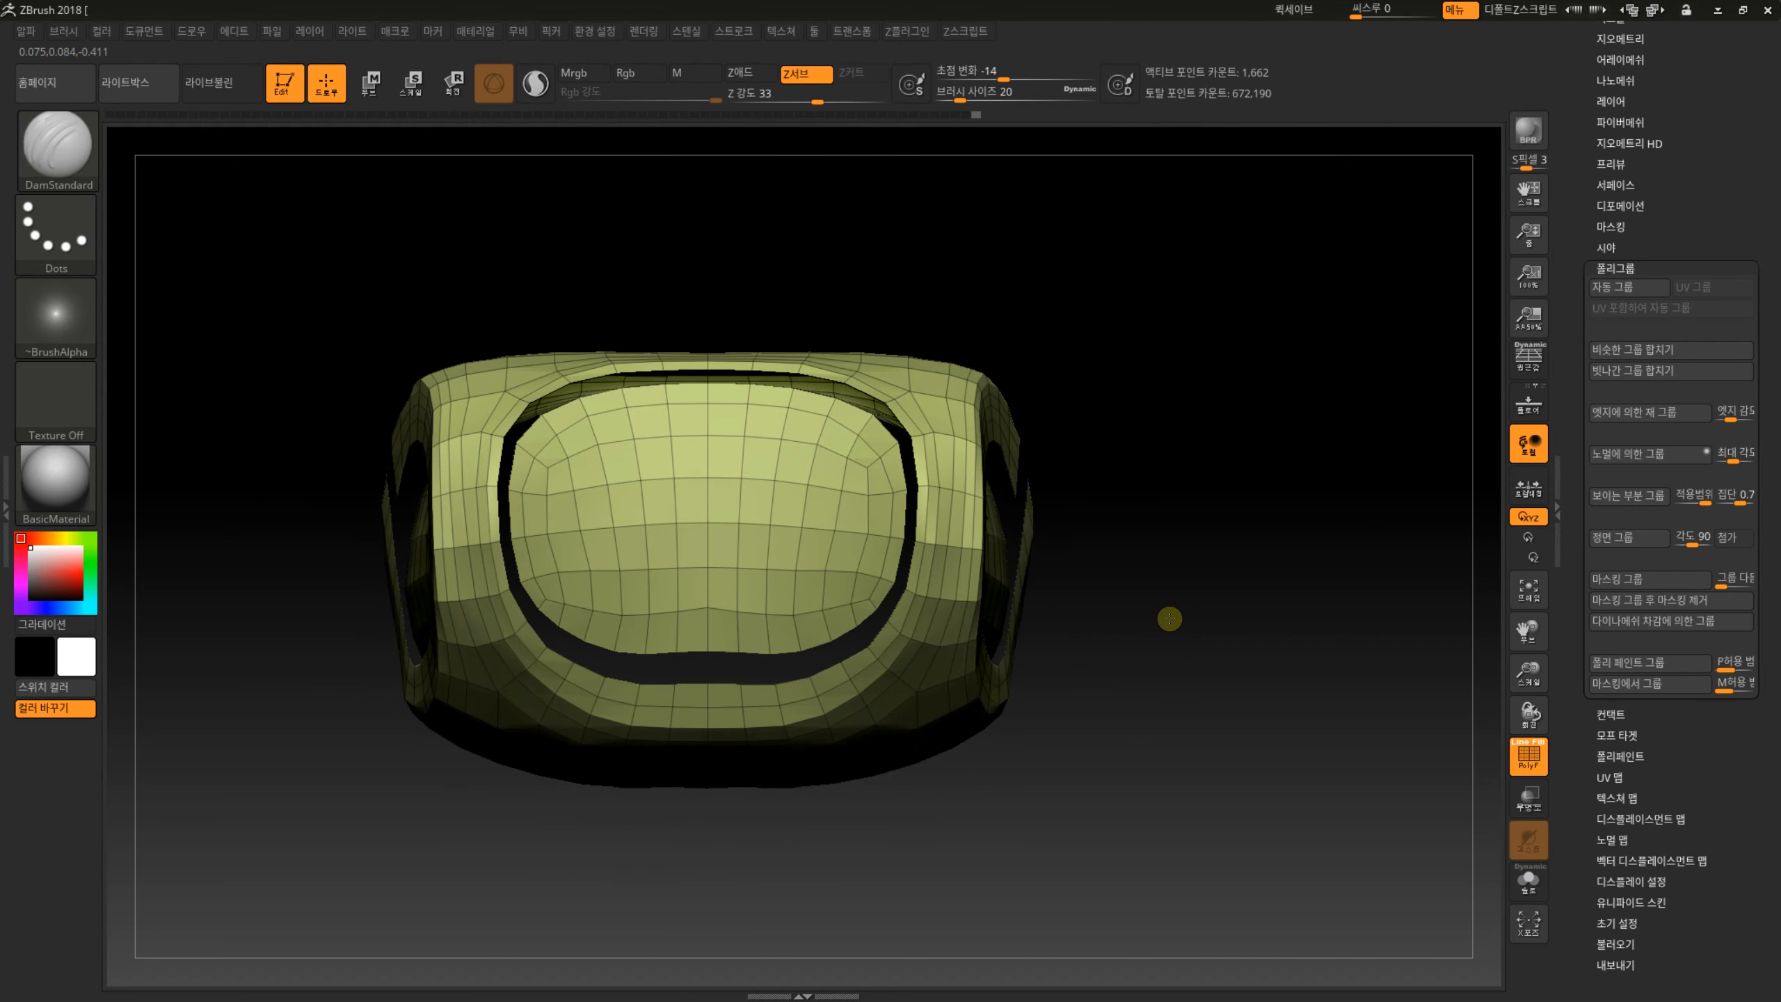
alt+drag(1068, 492, 1085, 553)
key(ctrl)
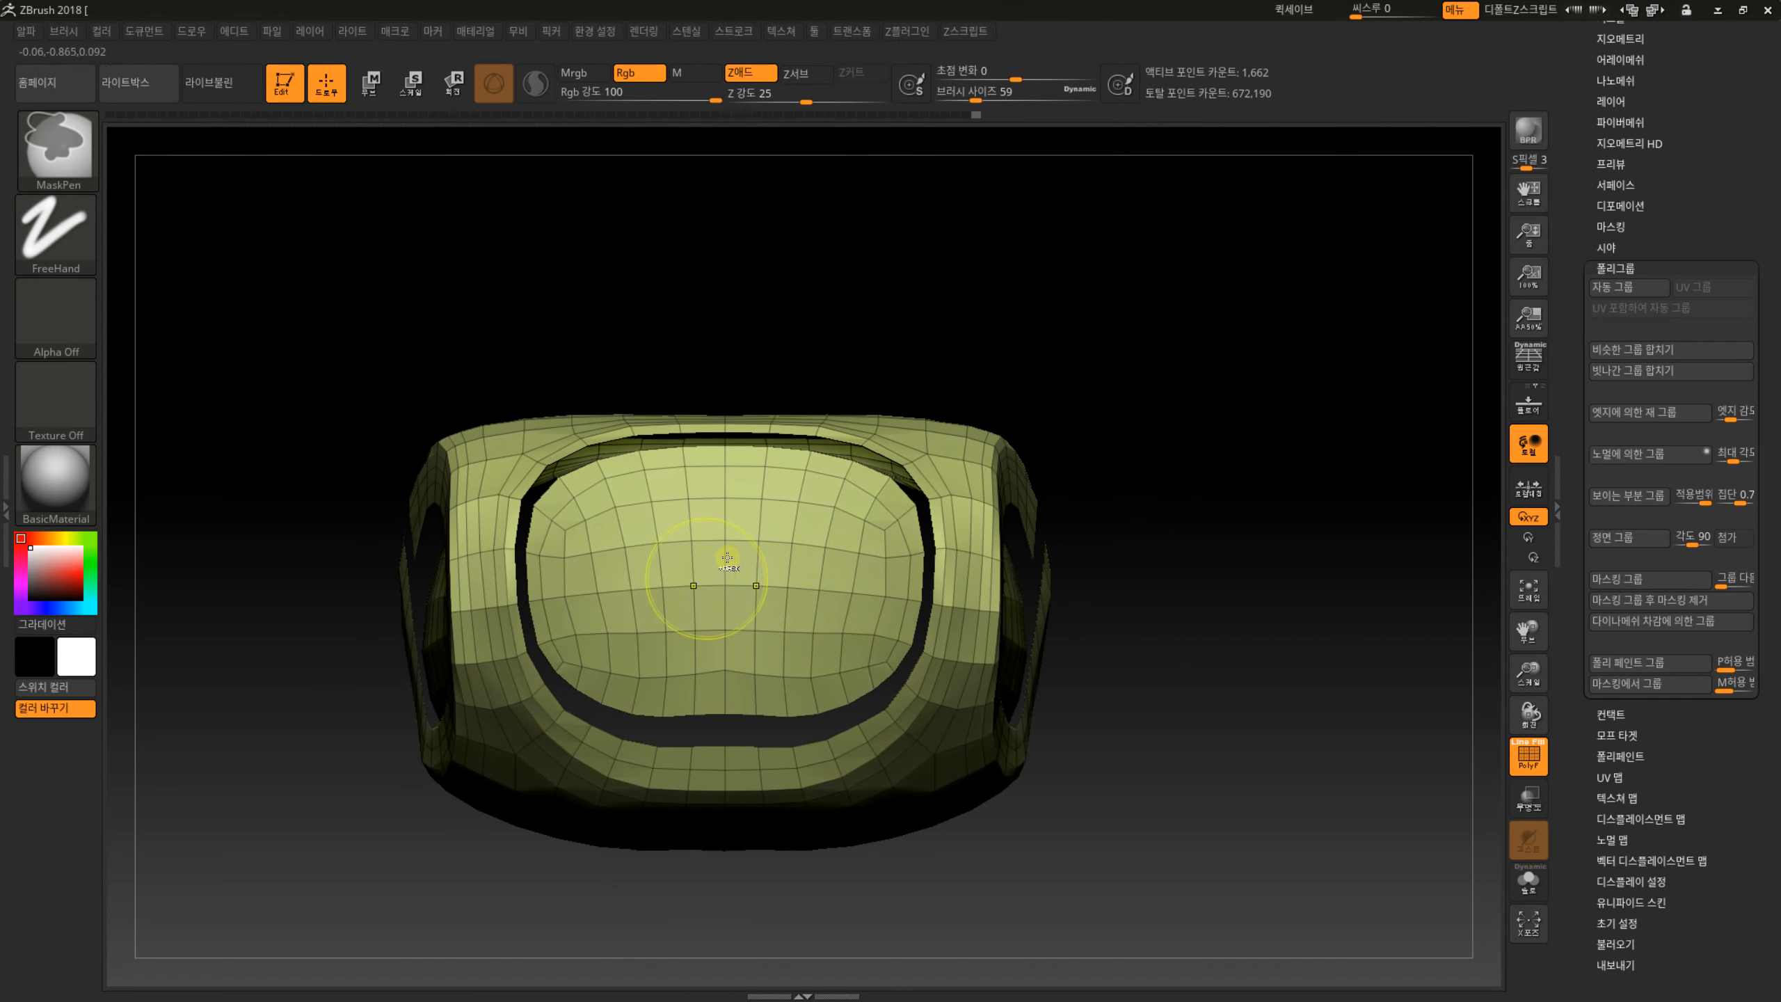
mouse_move(765, 570)
ctrl+mouse_down()
mouse_move(735, 668)
mouse_move(755, 677)
mouse_move(795, 666)
mouse_move(876, 570)
mouse_move(783, 483)
ctrl+mouse_up()
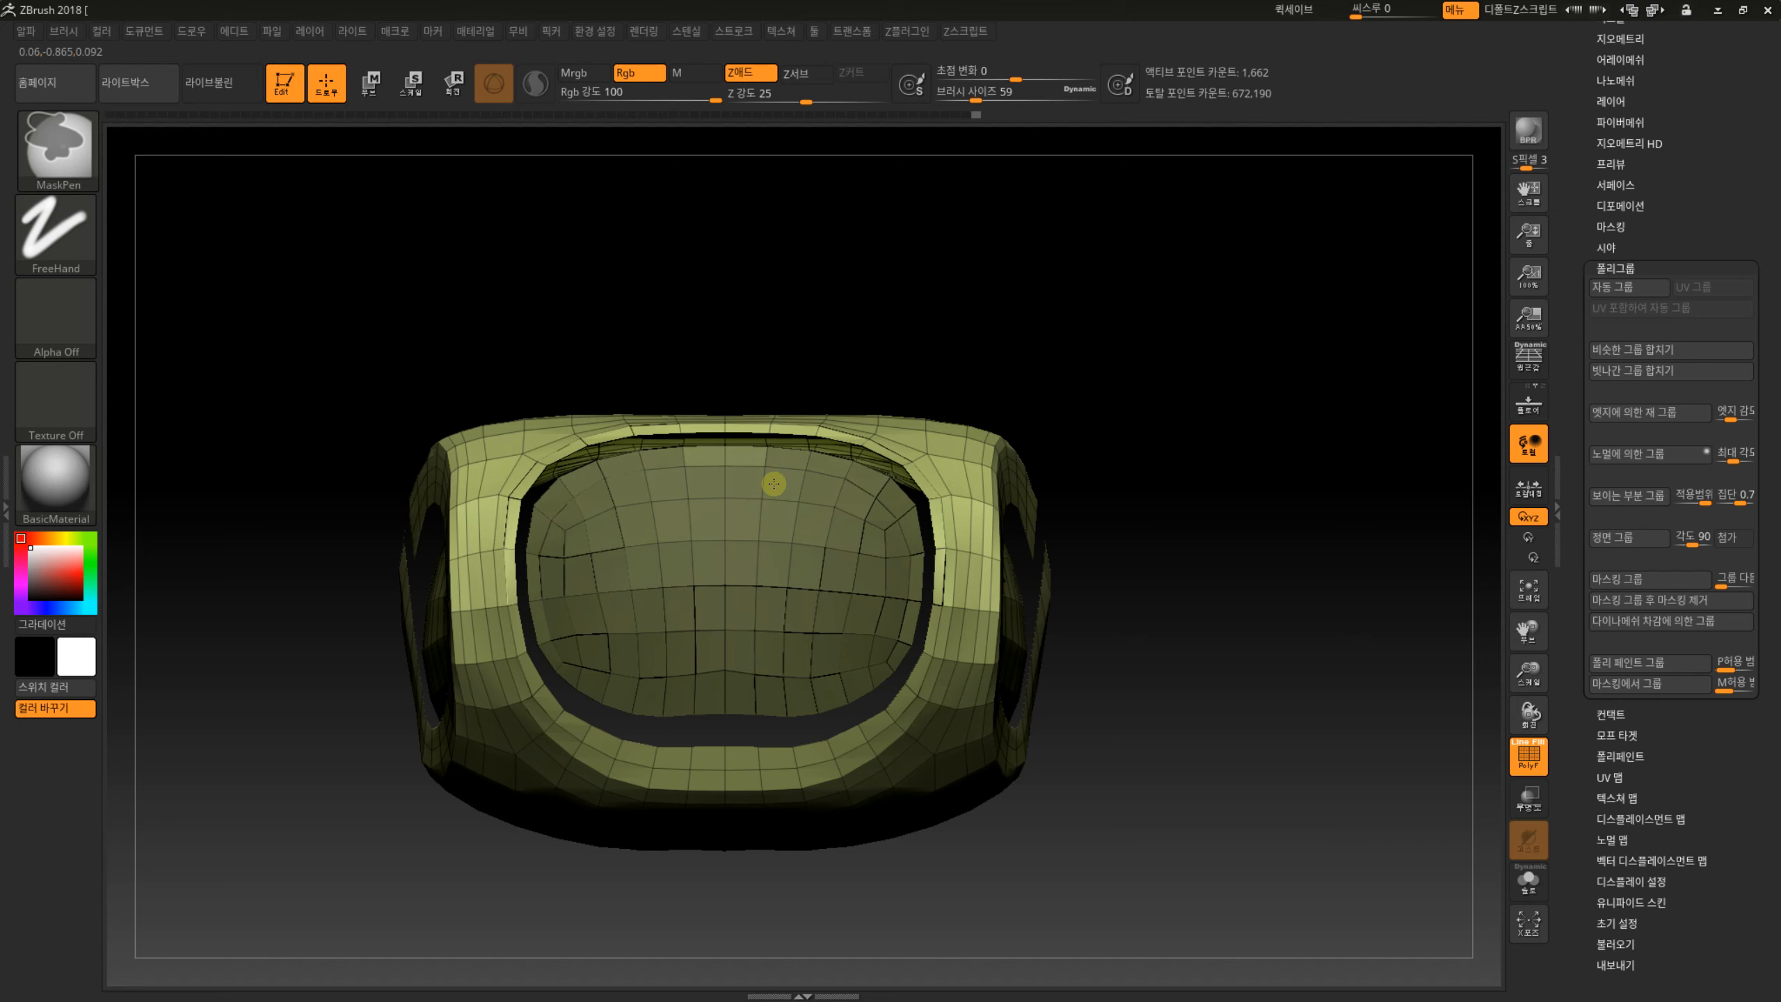
Set the brush size to 33, clear the neck cap's mask, and undo the clearing.
drag(1208, 447, 1007, 597)
key(ctrl+w)
key(s)
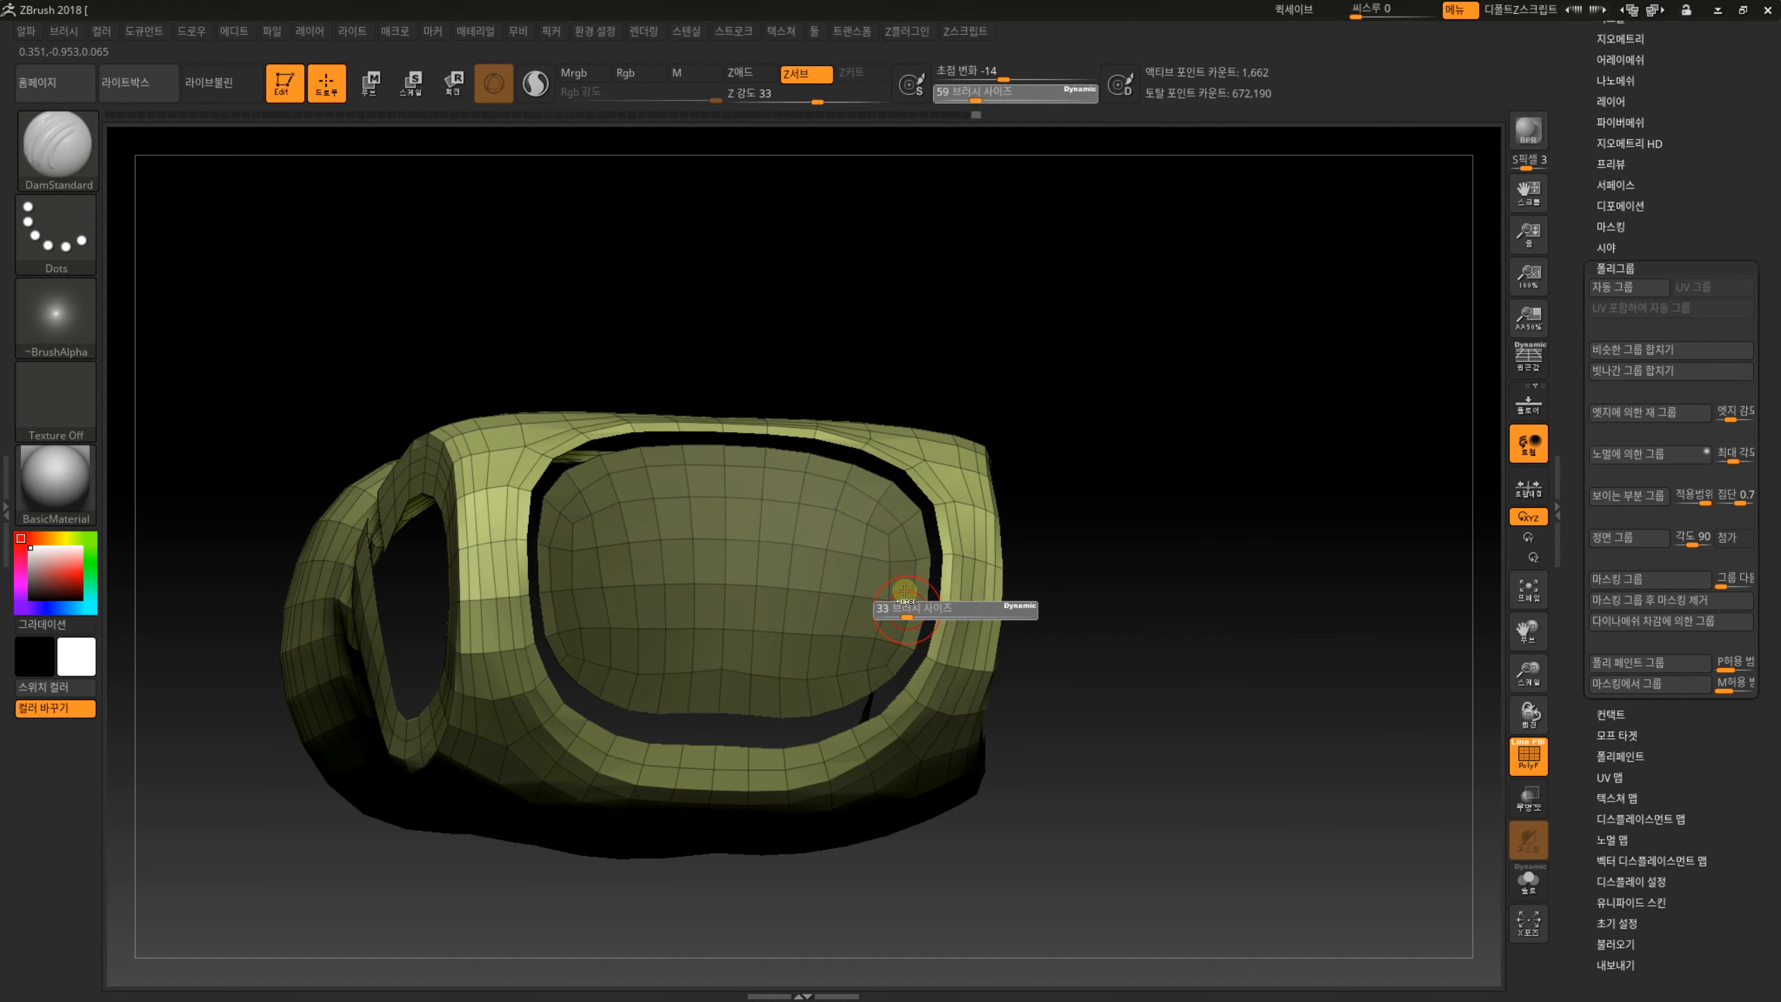
key(ctrl)
ctrl+drag(1086, 487, 1115, 558)
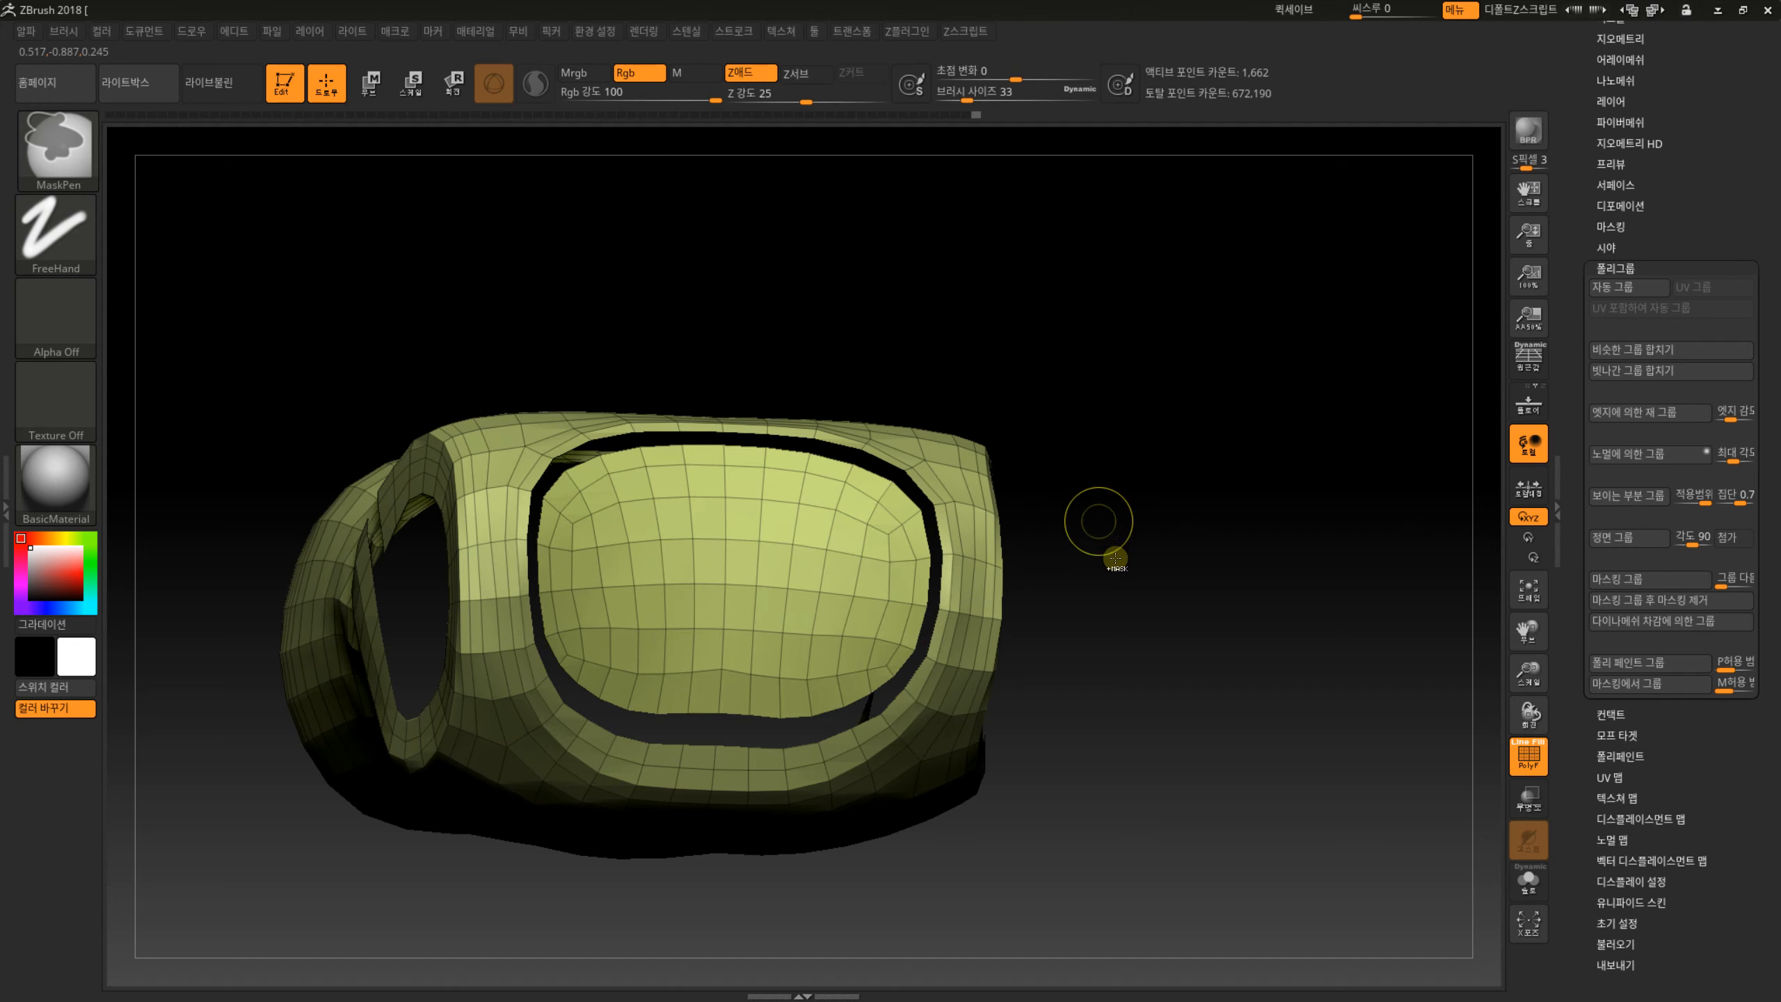
key(ctrl+w)
key(ctrl+z)
key(ctrl+z)
key(ctrl+z)
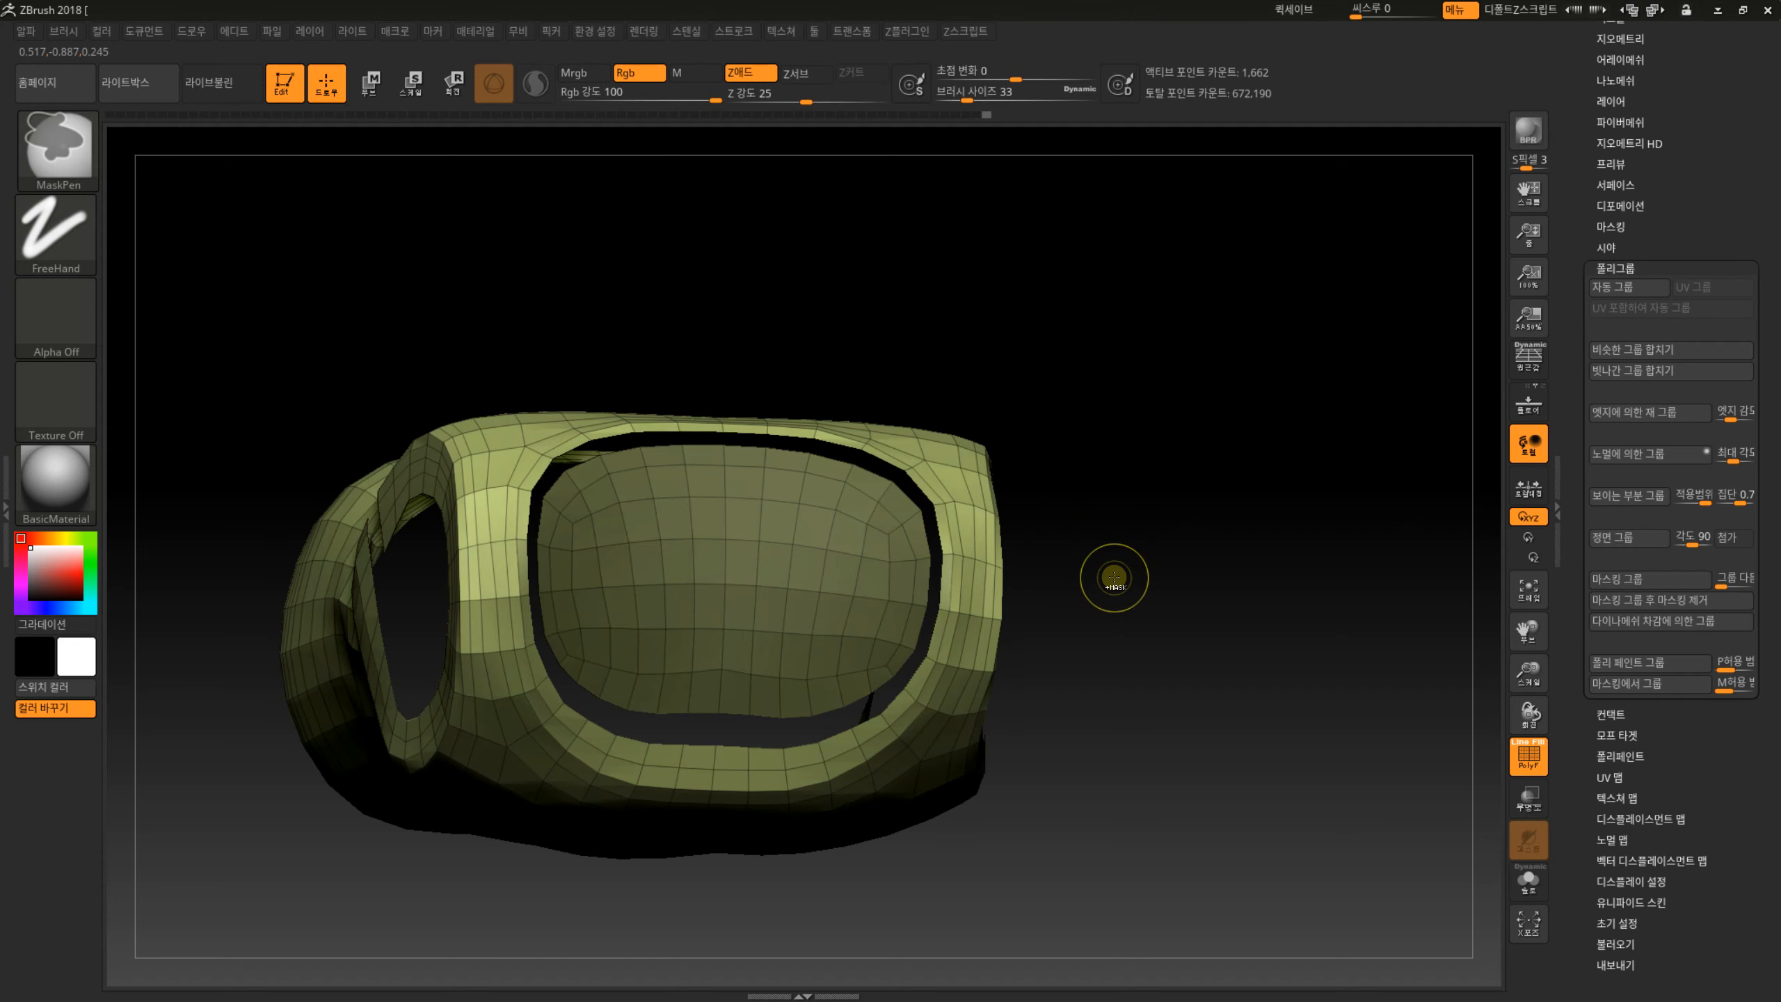
Assign the masked neck cap its own polygroup, isolate it to check the grouping, and show the whole shirt.
key(ctrl+w)
mouse_move(1129, 584)
mouse_down()
mouse_move(1161, 445)
mouse_move(1097, 429)
mouse_move(1157, 636)
mouse_move(1023, 525)
mouse_move(1120, 529)
mouse_move(1108, 385)
mouse_move(1118, 579)
mouse_up()
ctrl+alt+shift+click(937, 529)
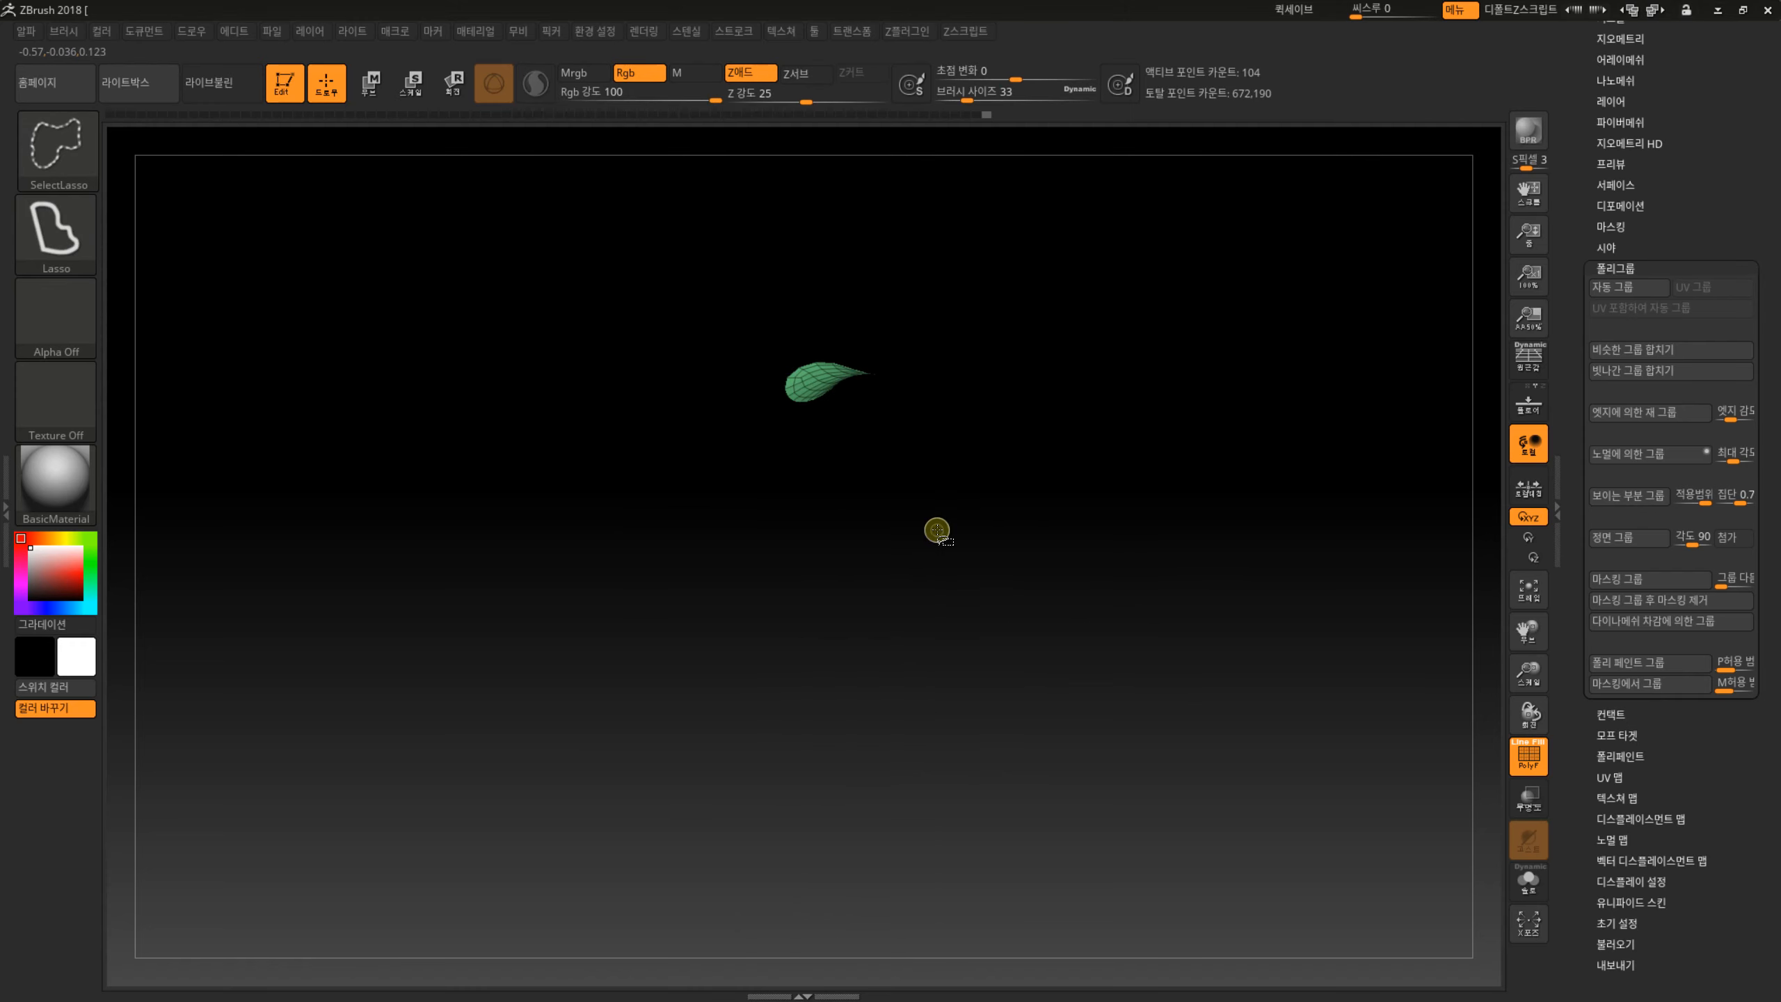
mouse_move(1030, 471)
mouse_down()
mouse_move(1136, 564)
mouse_move(1142, 612)
mouse_move(1180, 636)
mouse_up()
ctrl+shift+click(1173, 637)
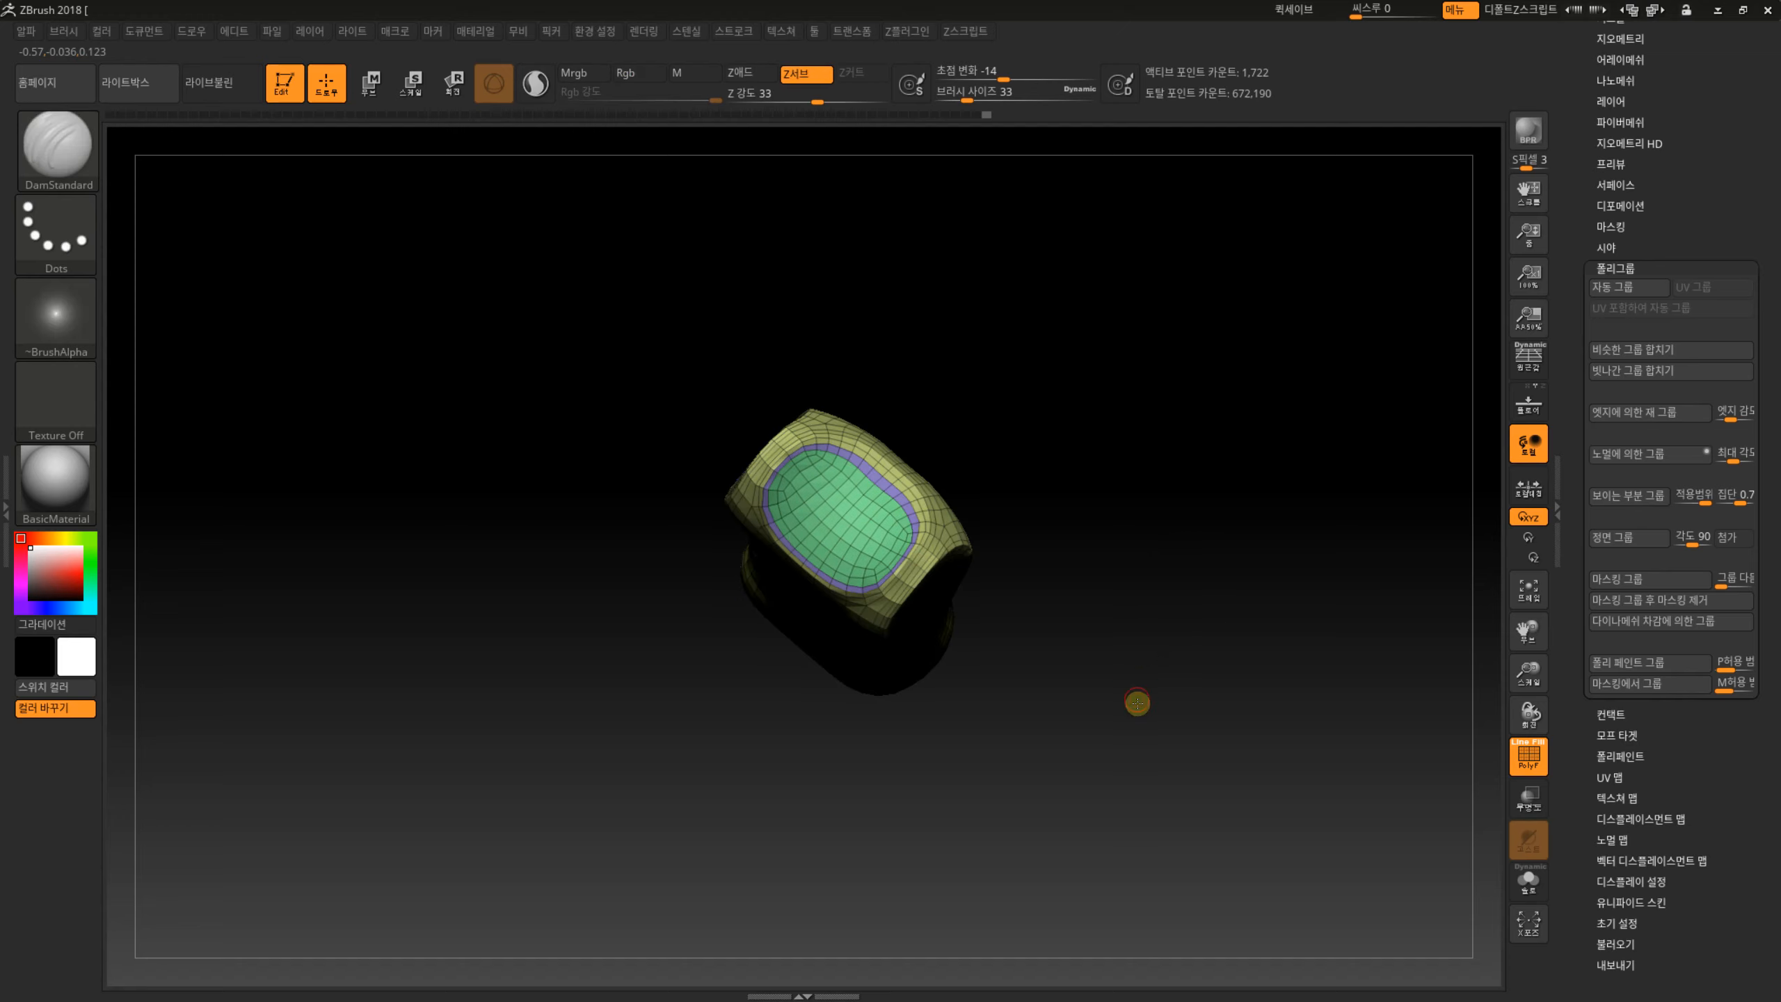
drag(1137, 702, 775, 553)
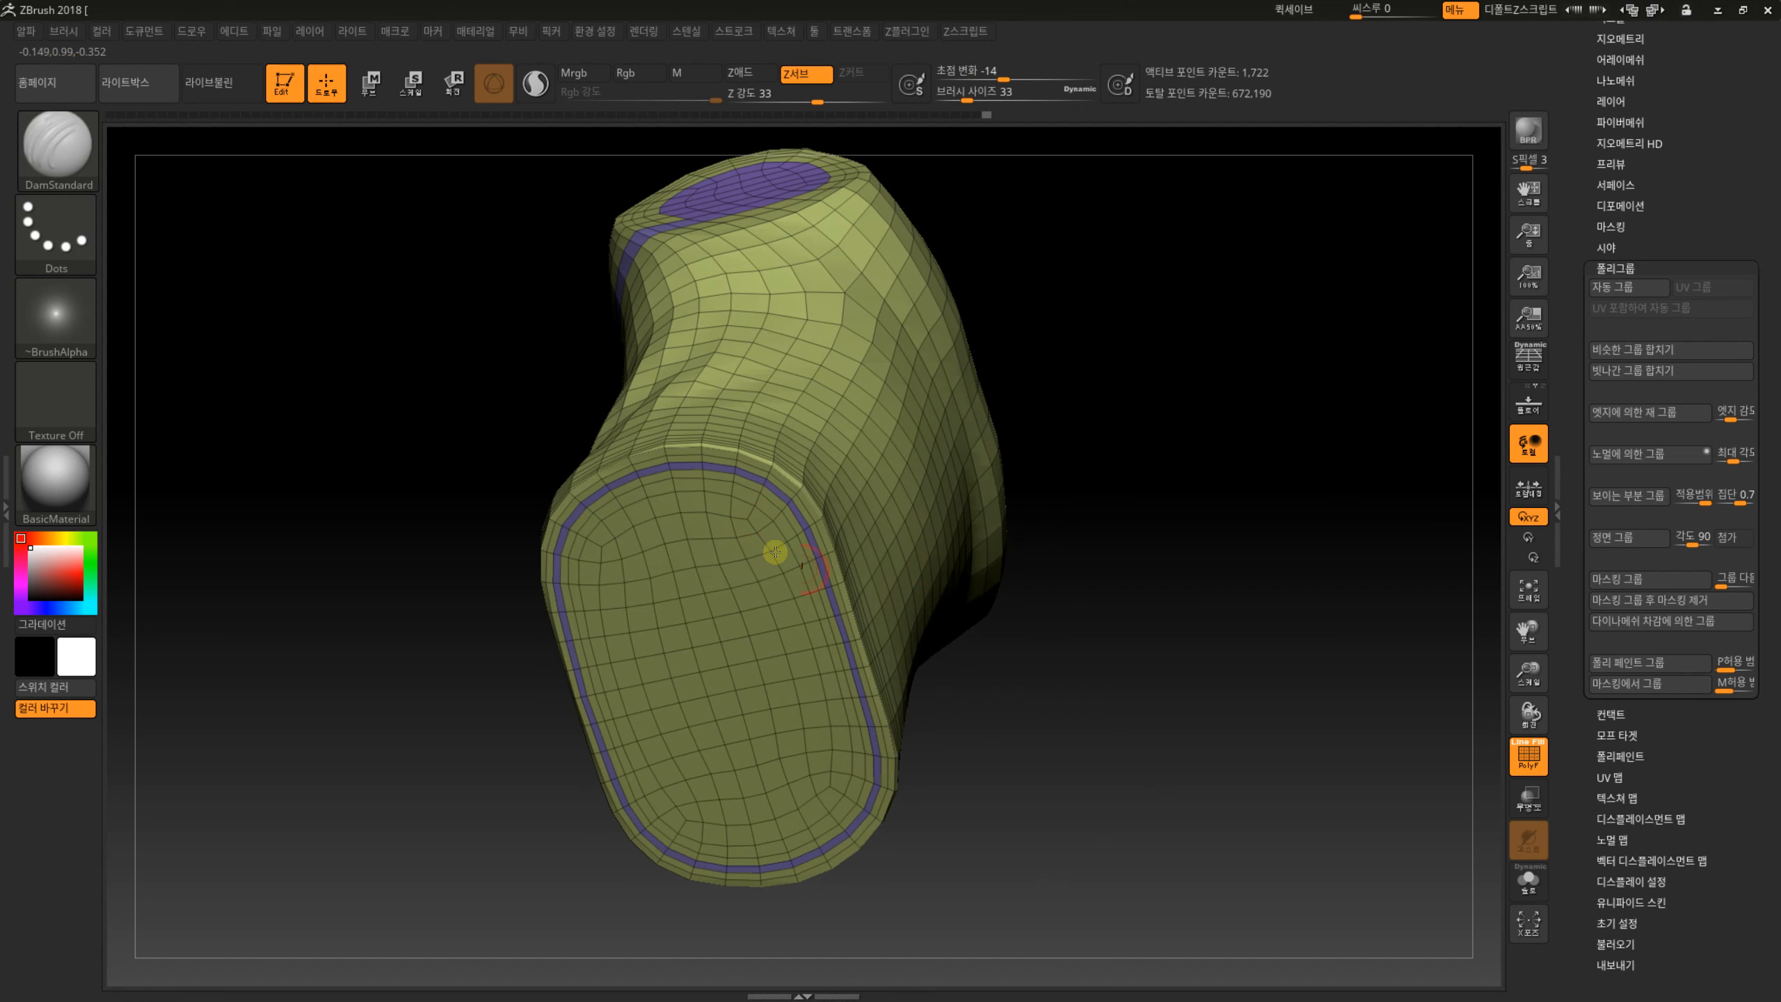
key(ctrl+shift)
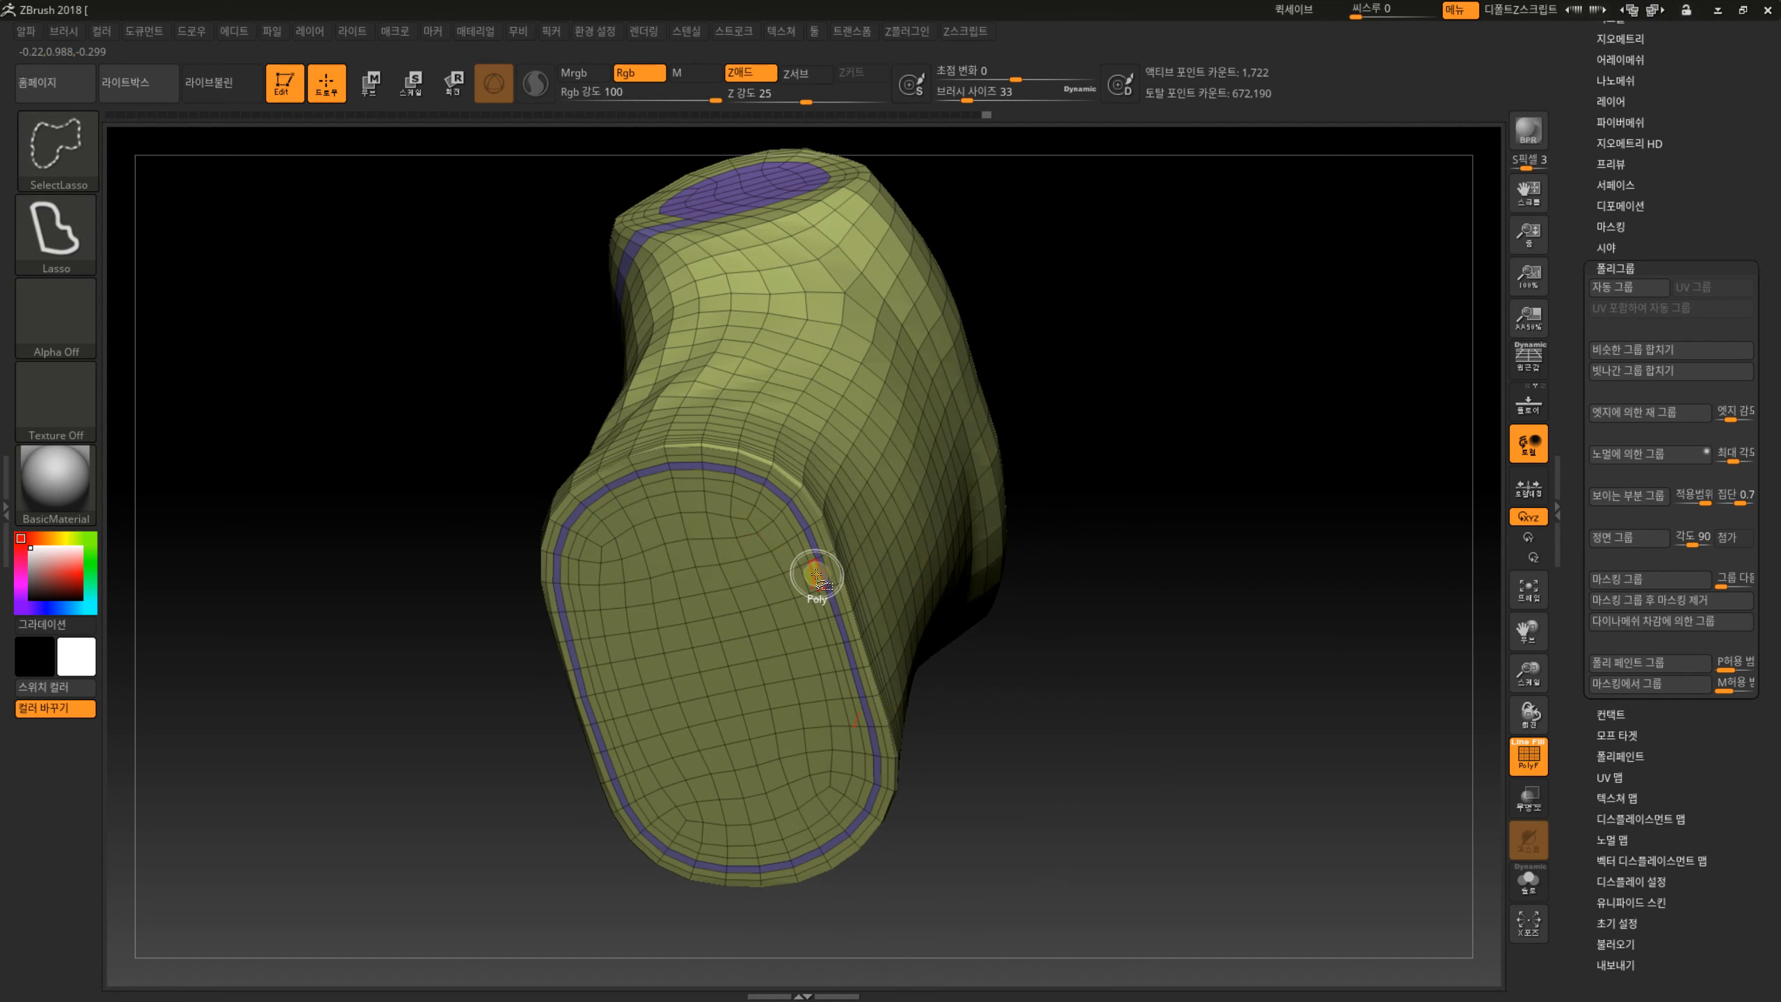
mouse_move(1101, 648)
mouse_down()
mouse_move(1152, 700)
mouse_move(1122, 642)
mouse_up()
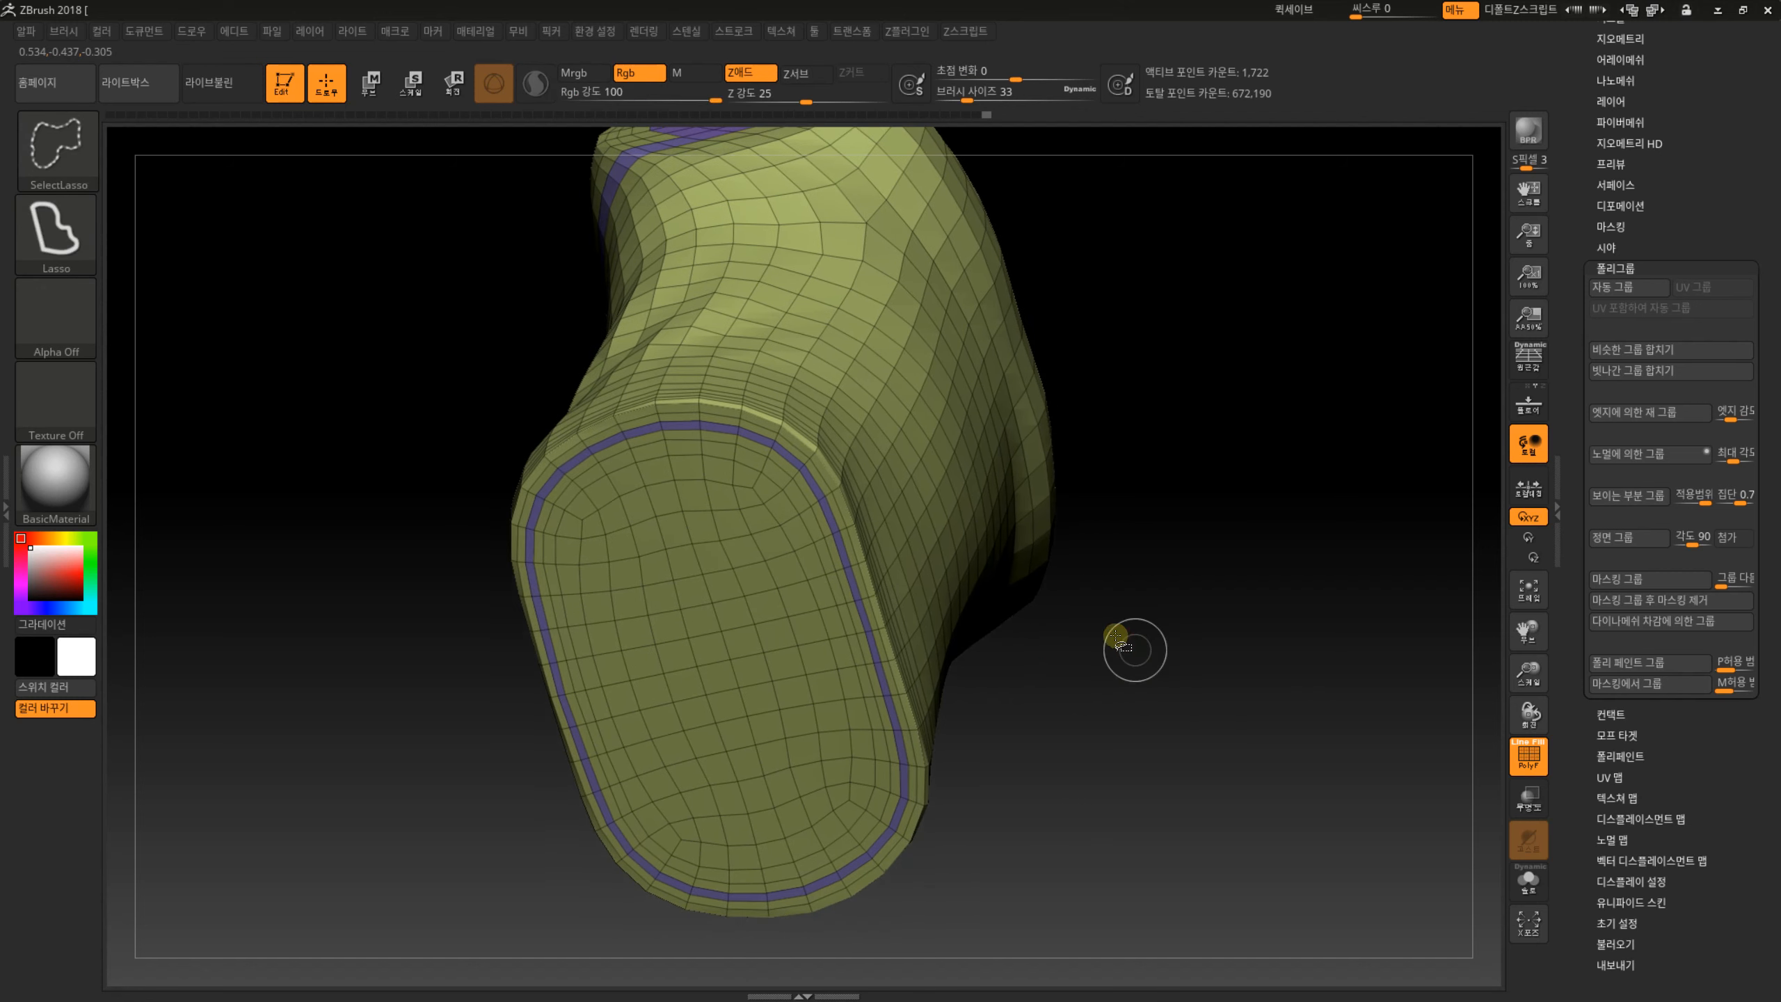
key(ctrl+z)
ctrl+shift+click(771, 456)
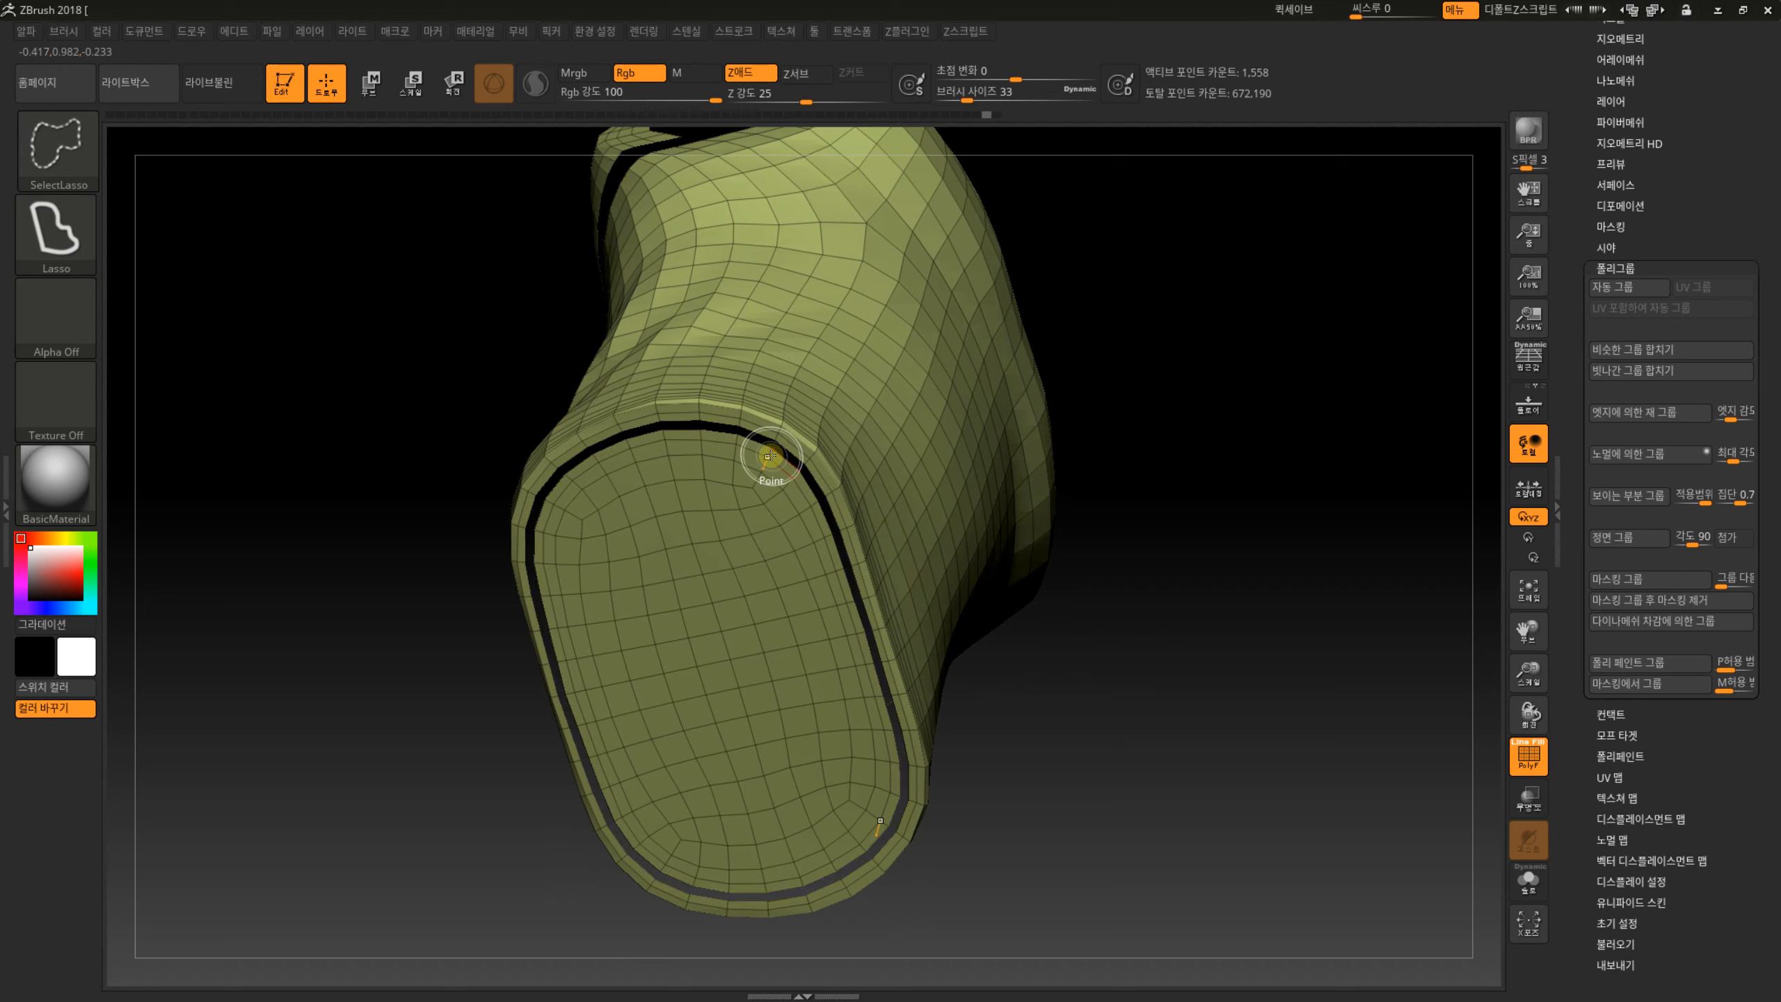
key(ctrl+z)
Hide the hem cap's outermost polygon loop, just inside the purple loop.
alt+drag(1150, 640, 1221, 828)
ctrl+shift+click(775, 446)
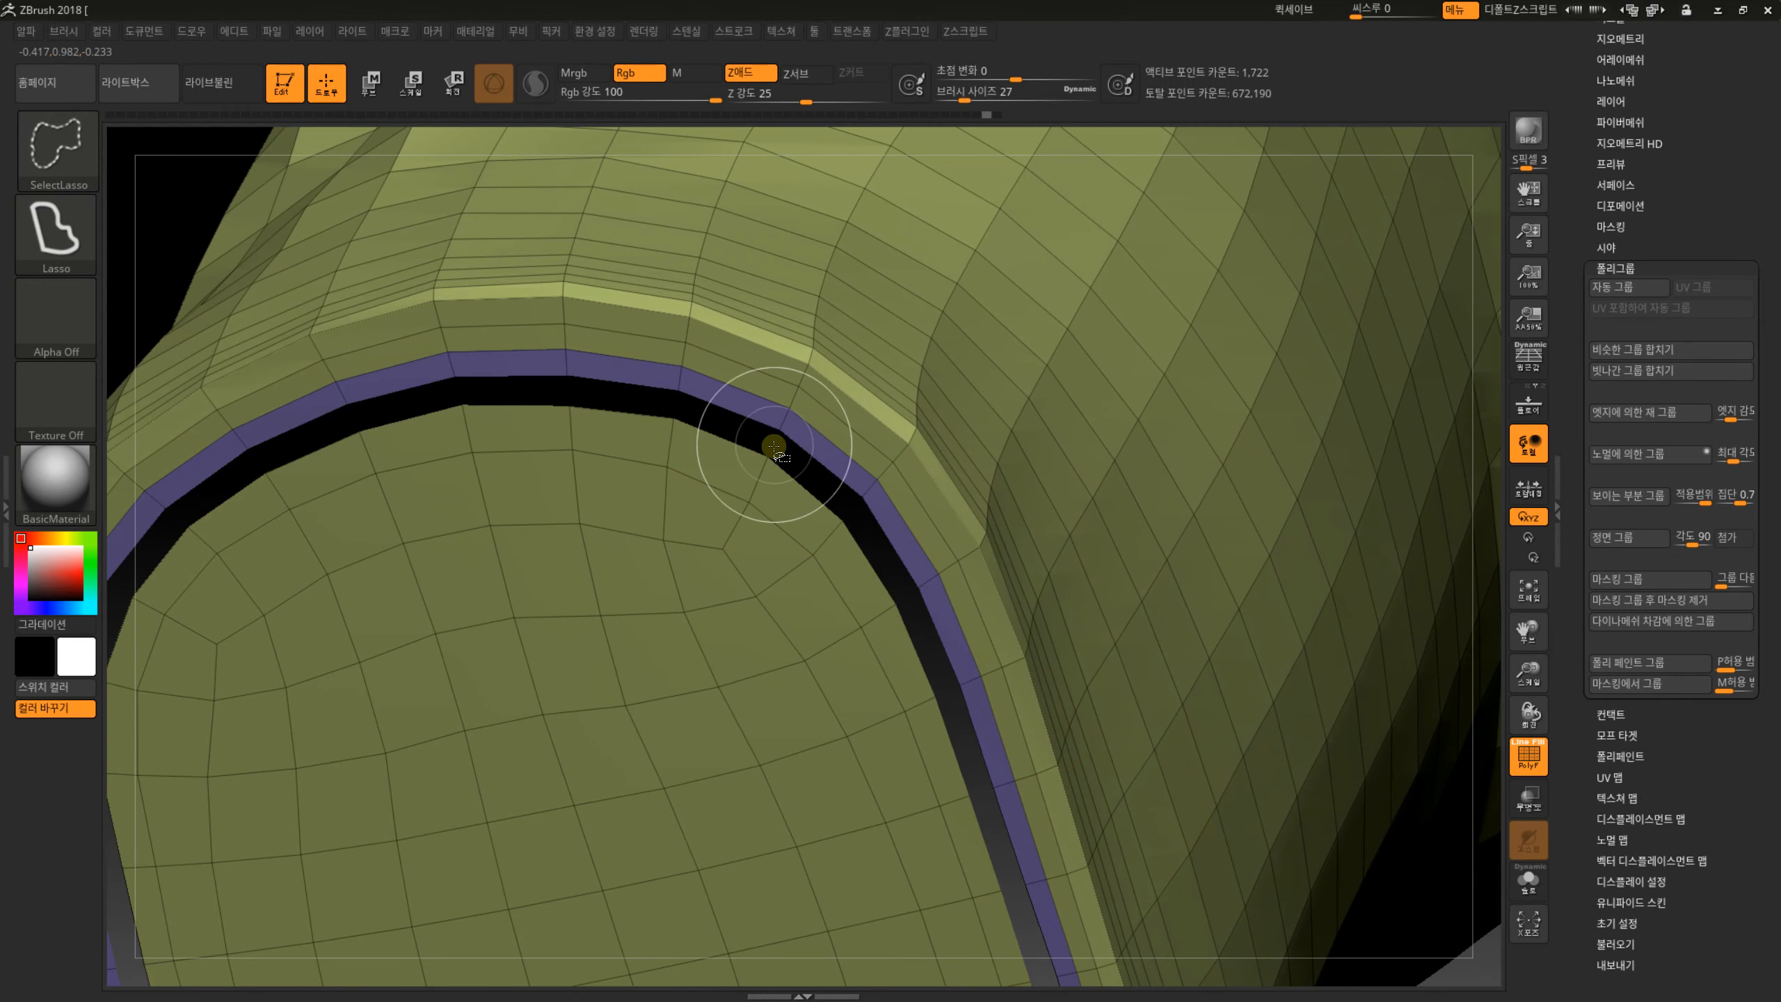
Try to hide the hem cap's inner polygon loops one after another, and undo those hides.
ctrl+shift+click(733, 517)
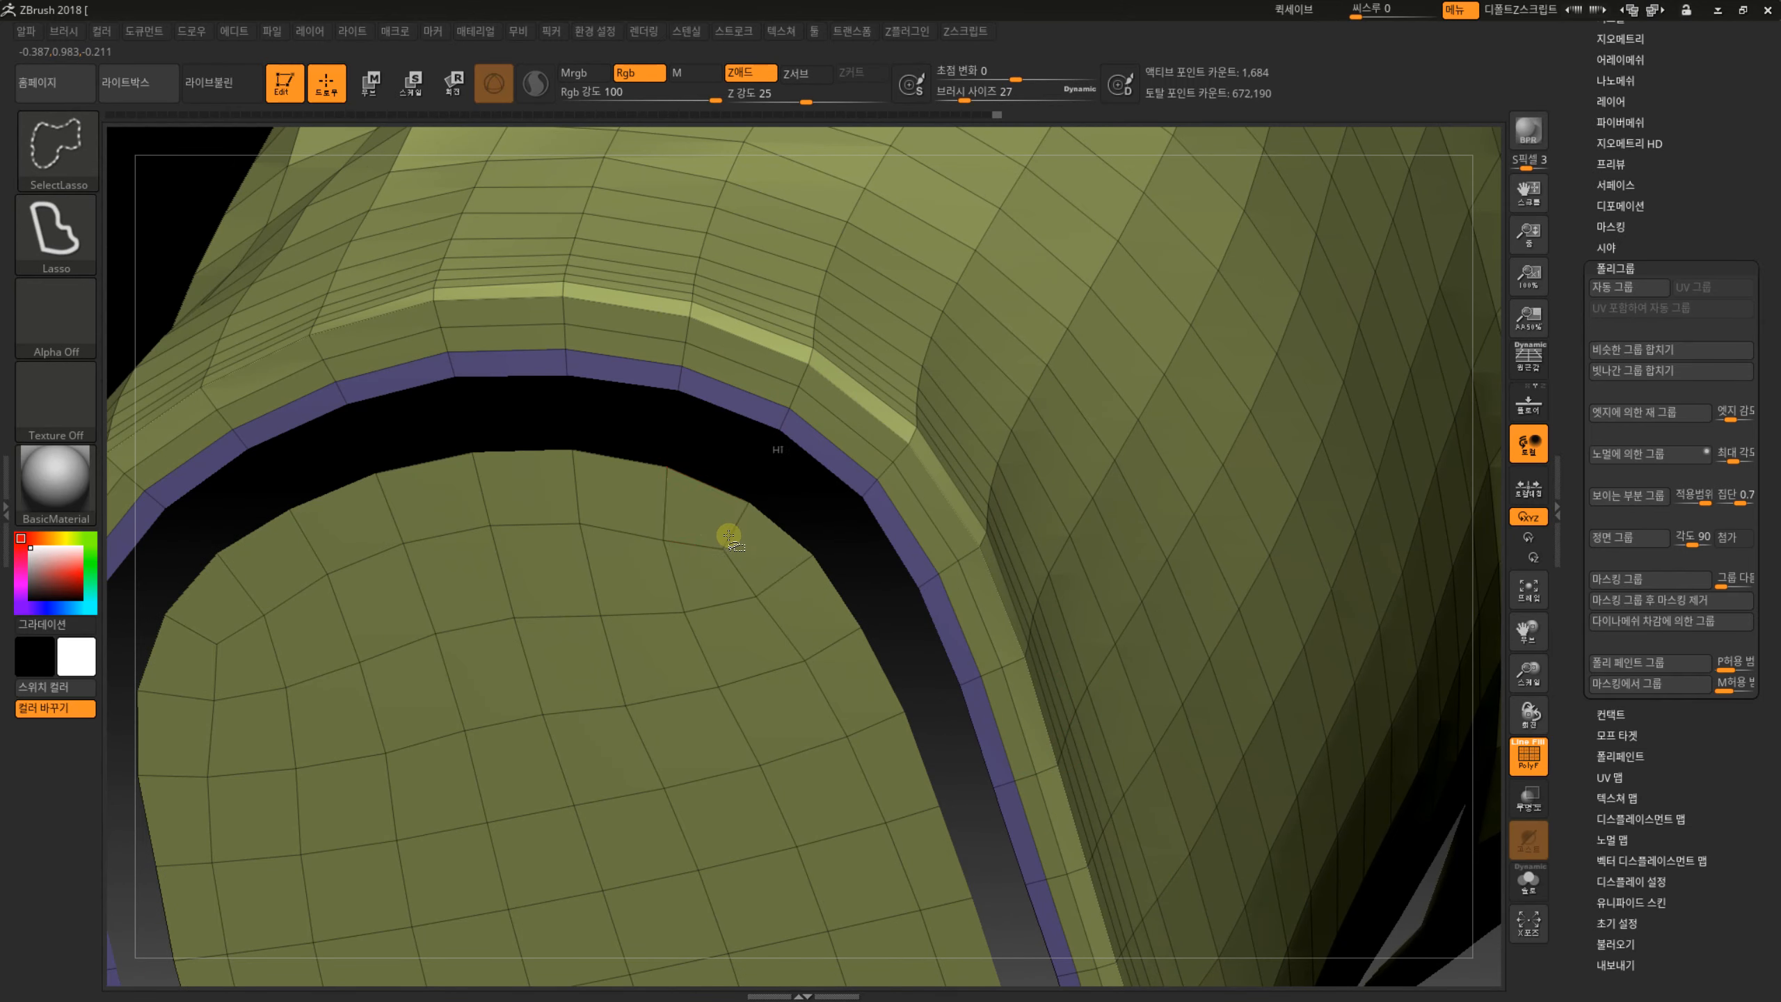
ctrl+shift+click(729, 535)
ctrl+shift+click(676, 583)
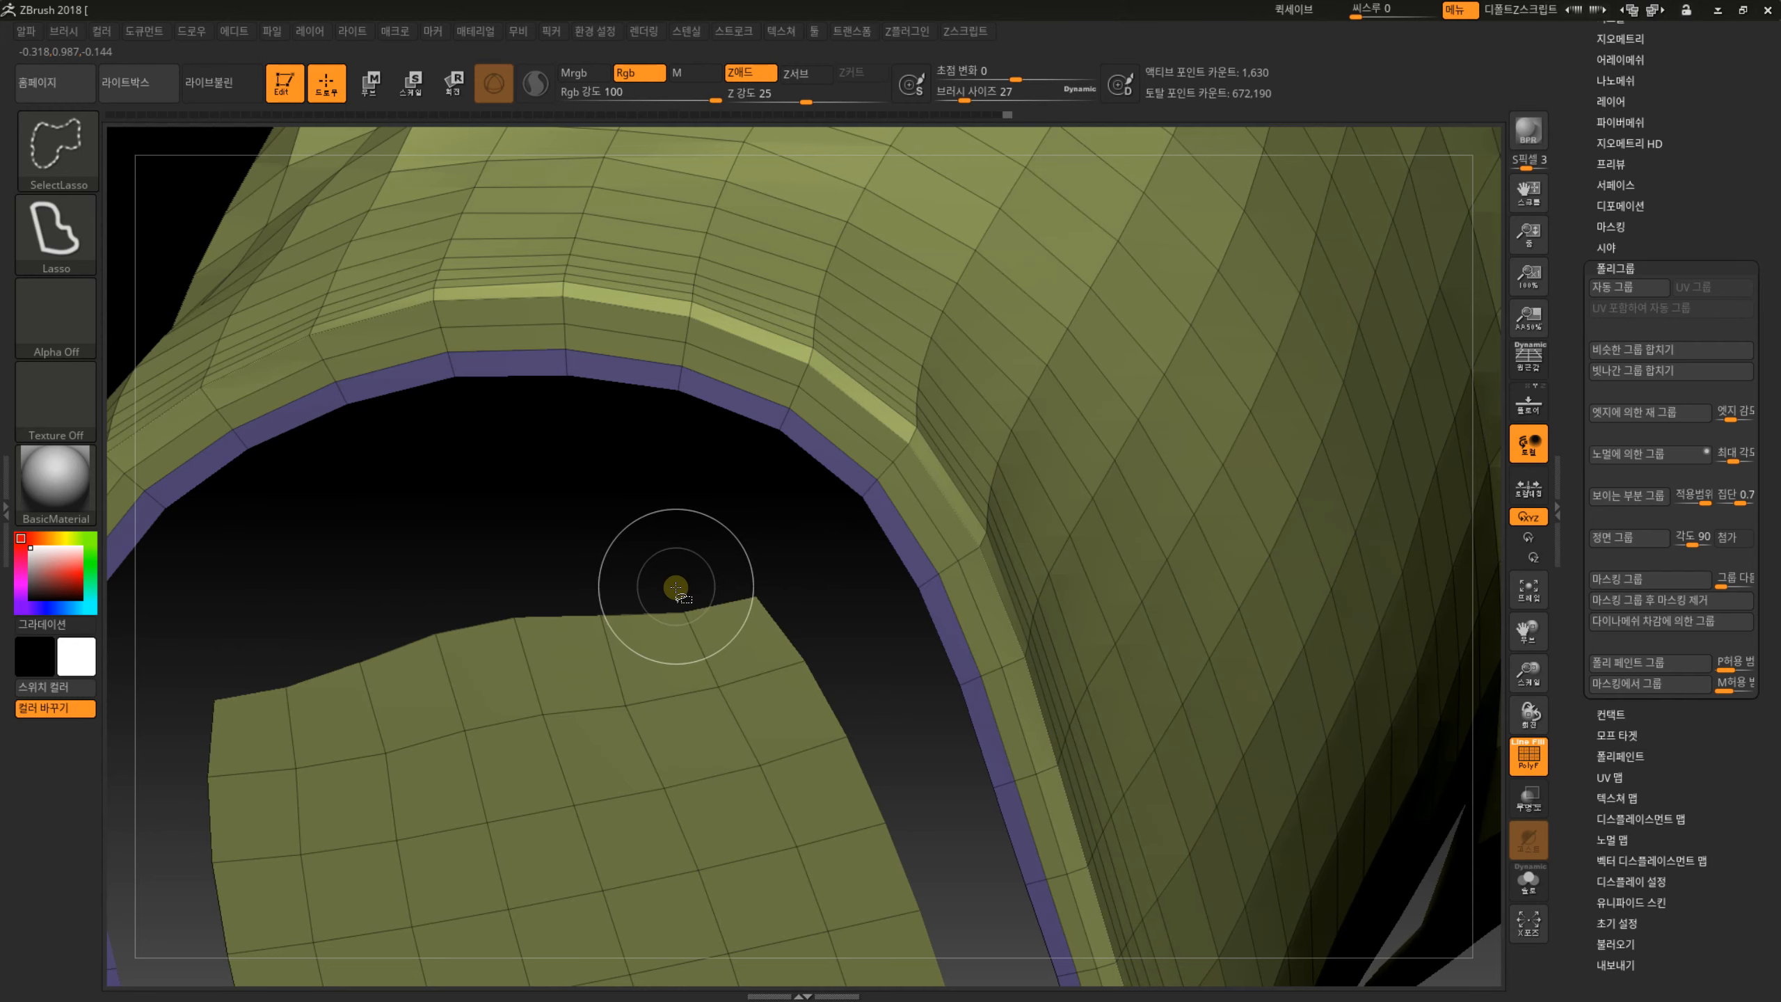
ctrl+shift+click(695, 635)
ctrl+shift+click(736, 695)
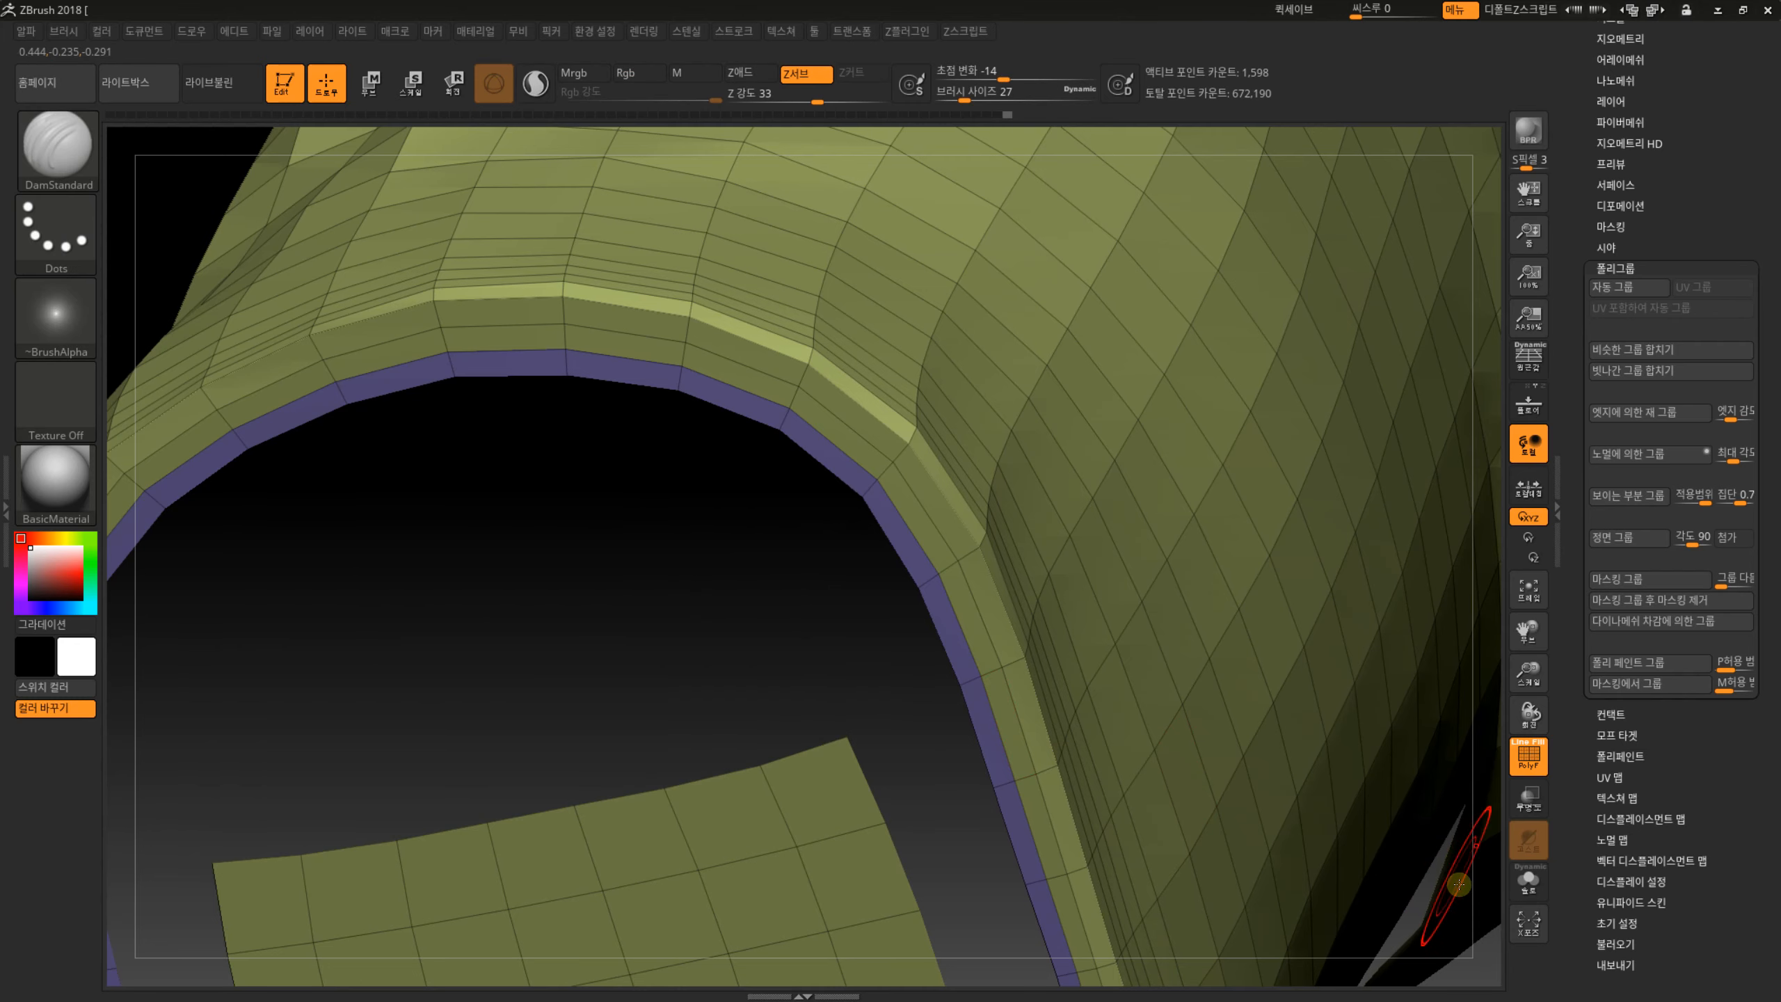
mouse_move(1469, 912)
mouse_down()
mouse_move(1293, 831)
mouse_move(1221, 521)
mouse_up()
key(ctrl+z)
key(ctrl+z)
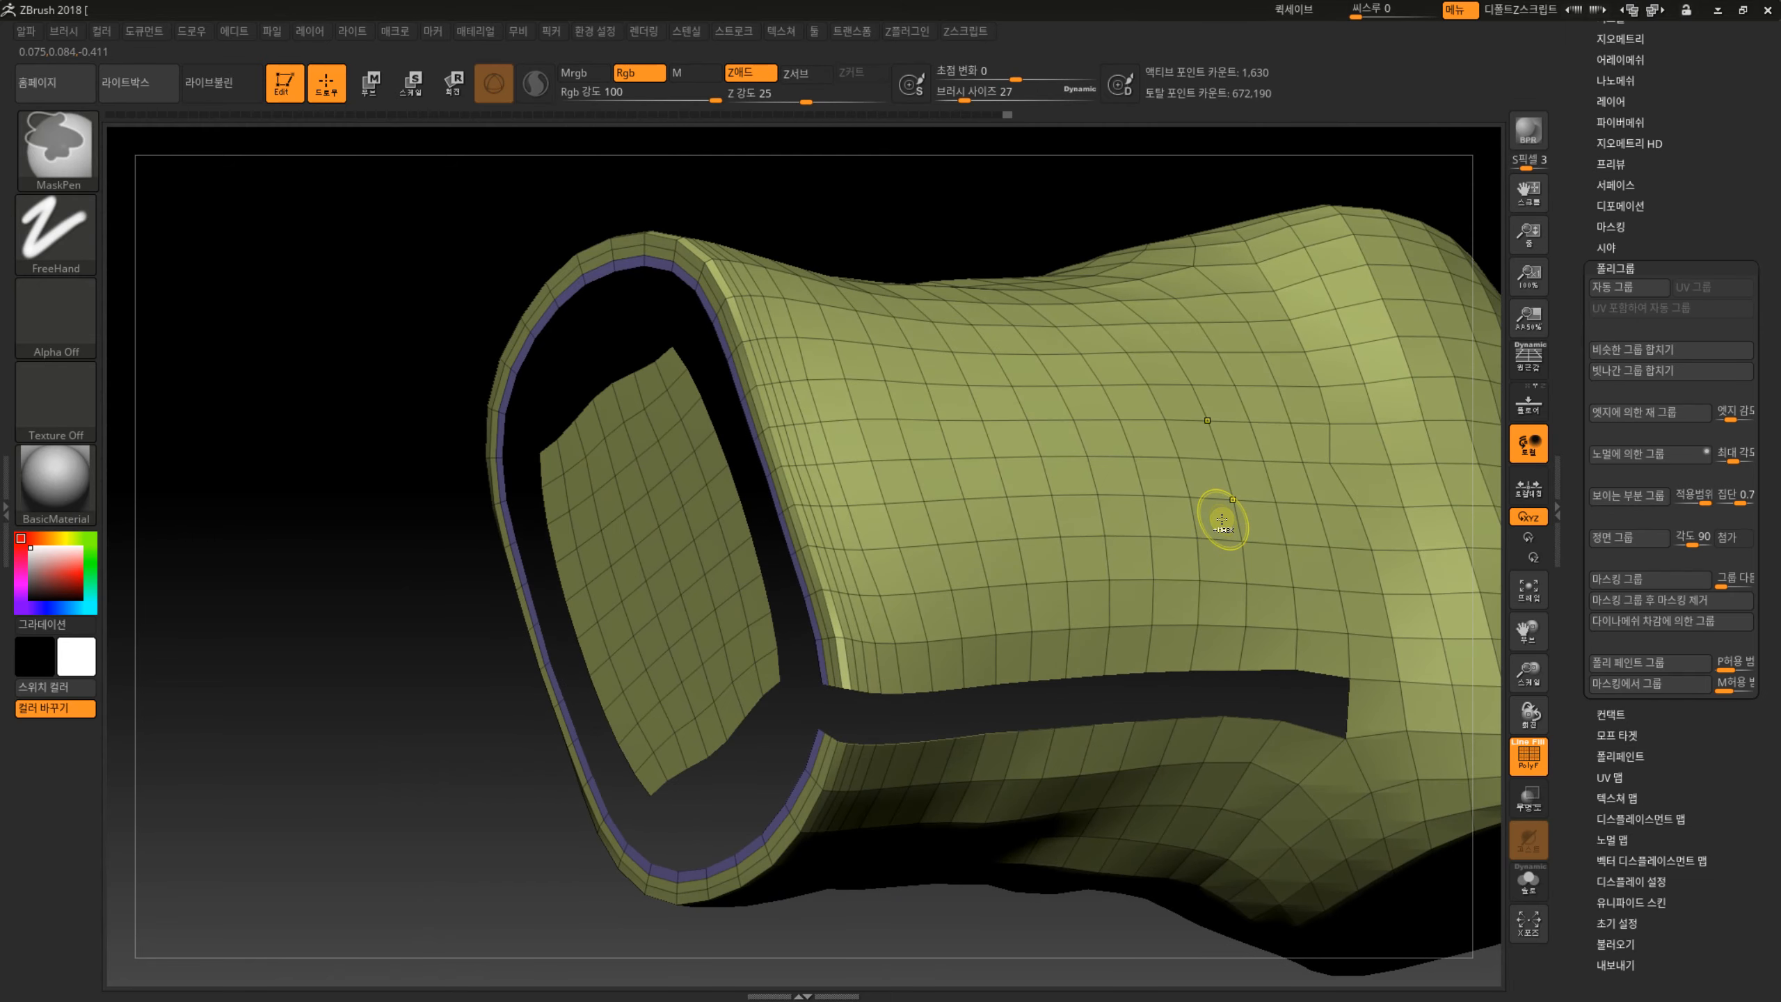
key(ctrl+z)
key(ctrl+z)
key(ctrl+z)
Hide the lengthwise polygon loops through the middle of the hem cap and one along its side.
key(ctrl+shift)
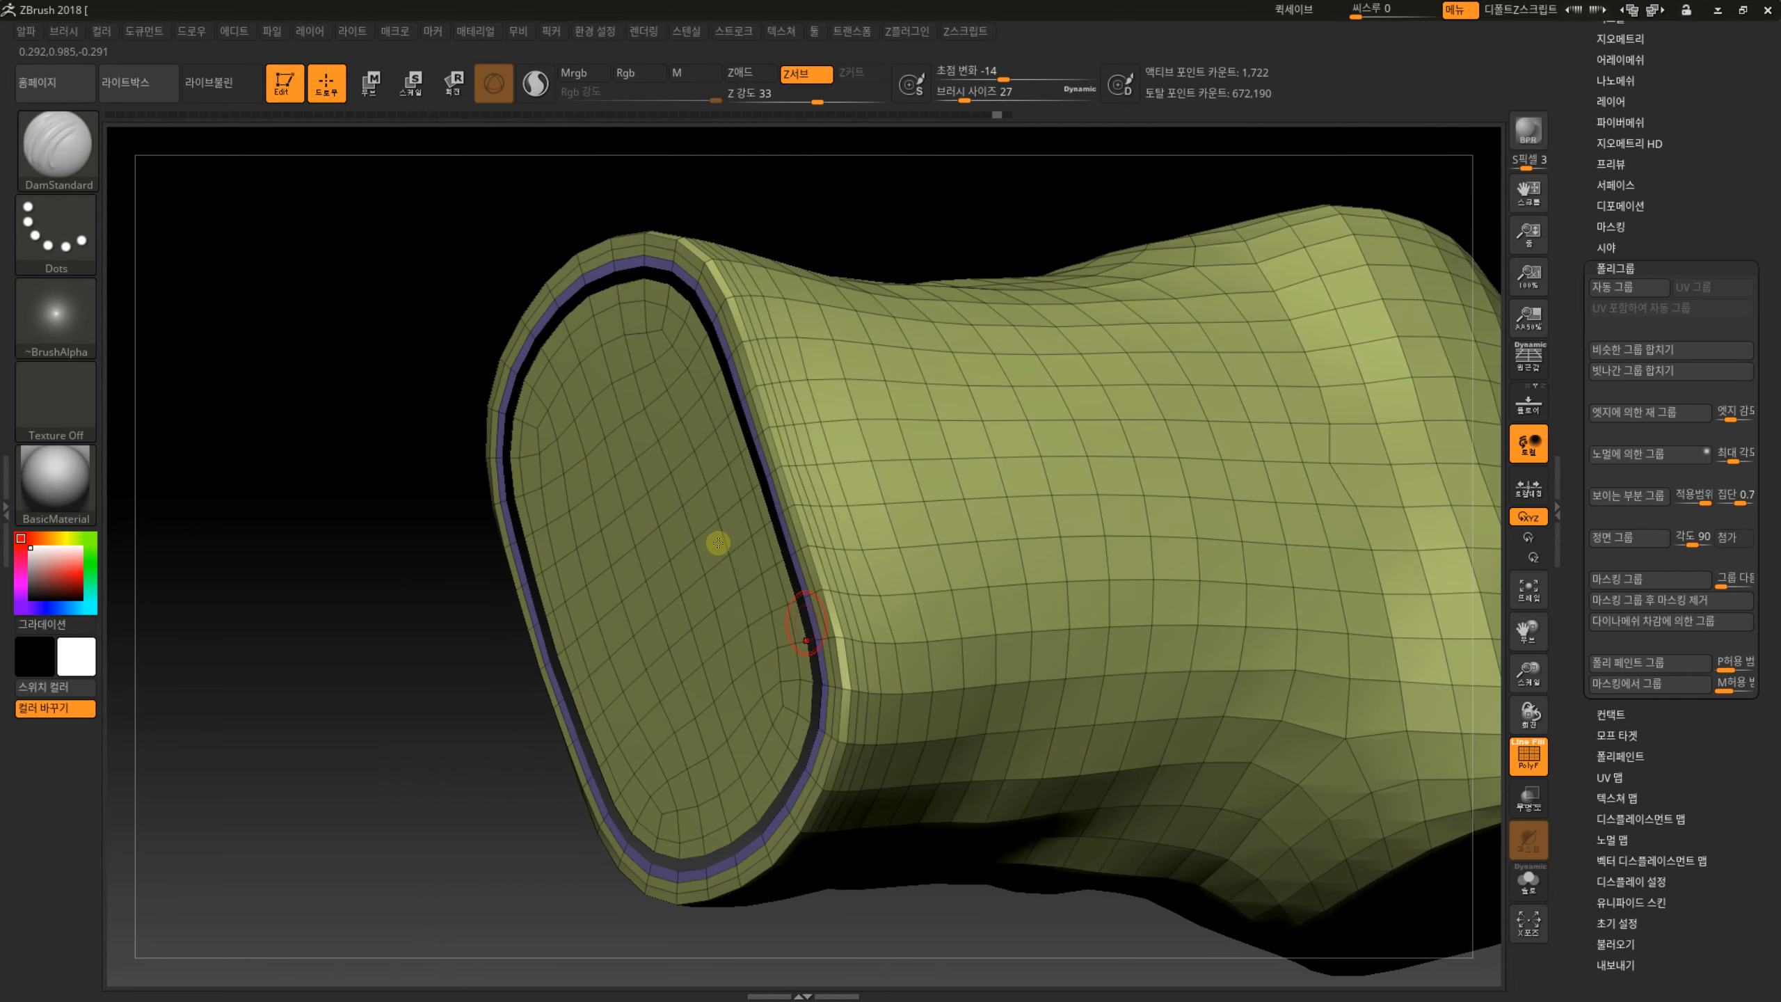
ctrl+shift+click(714, 563)
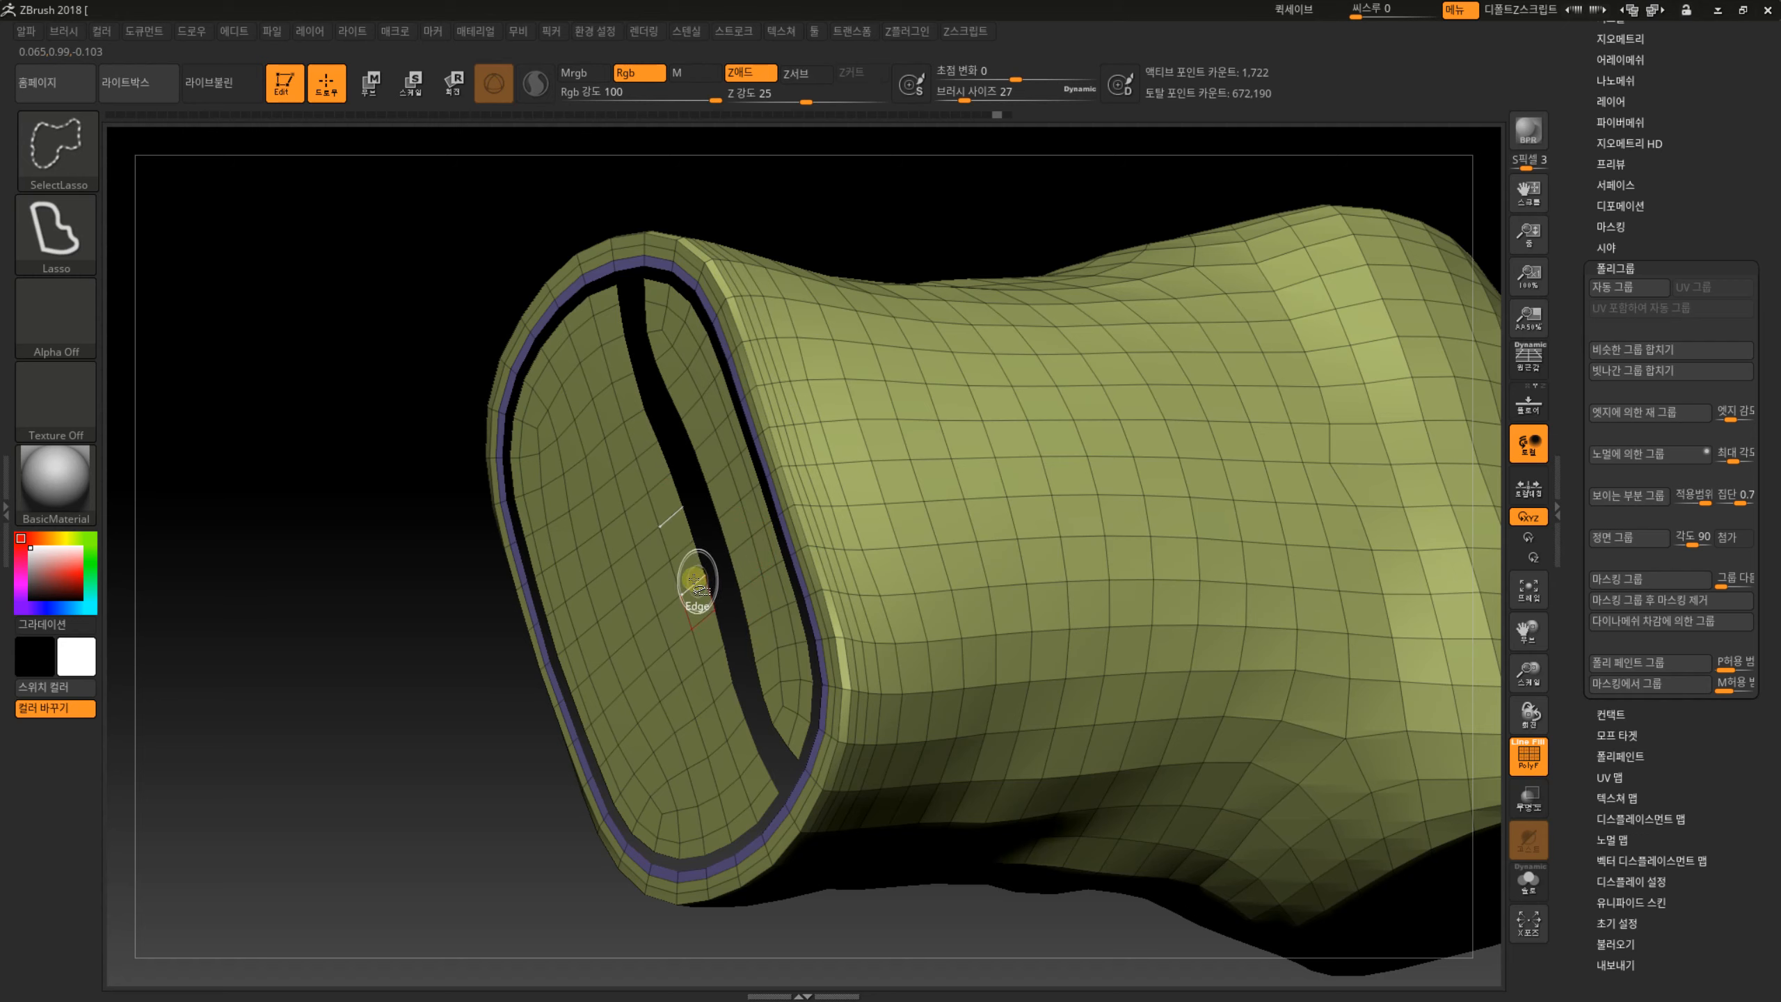
ctrl+shift+click(669, 594)
ctrl+shift+click(667, 601)
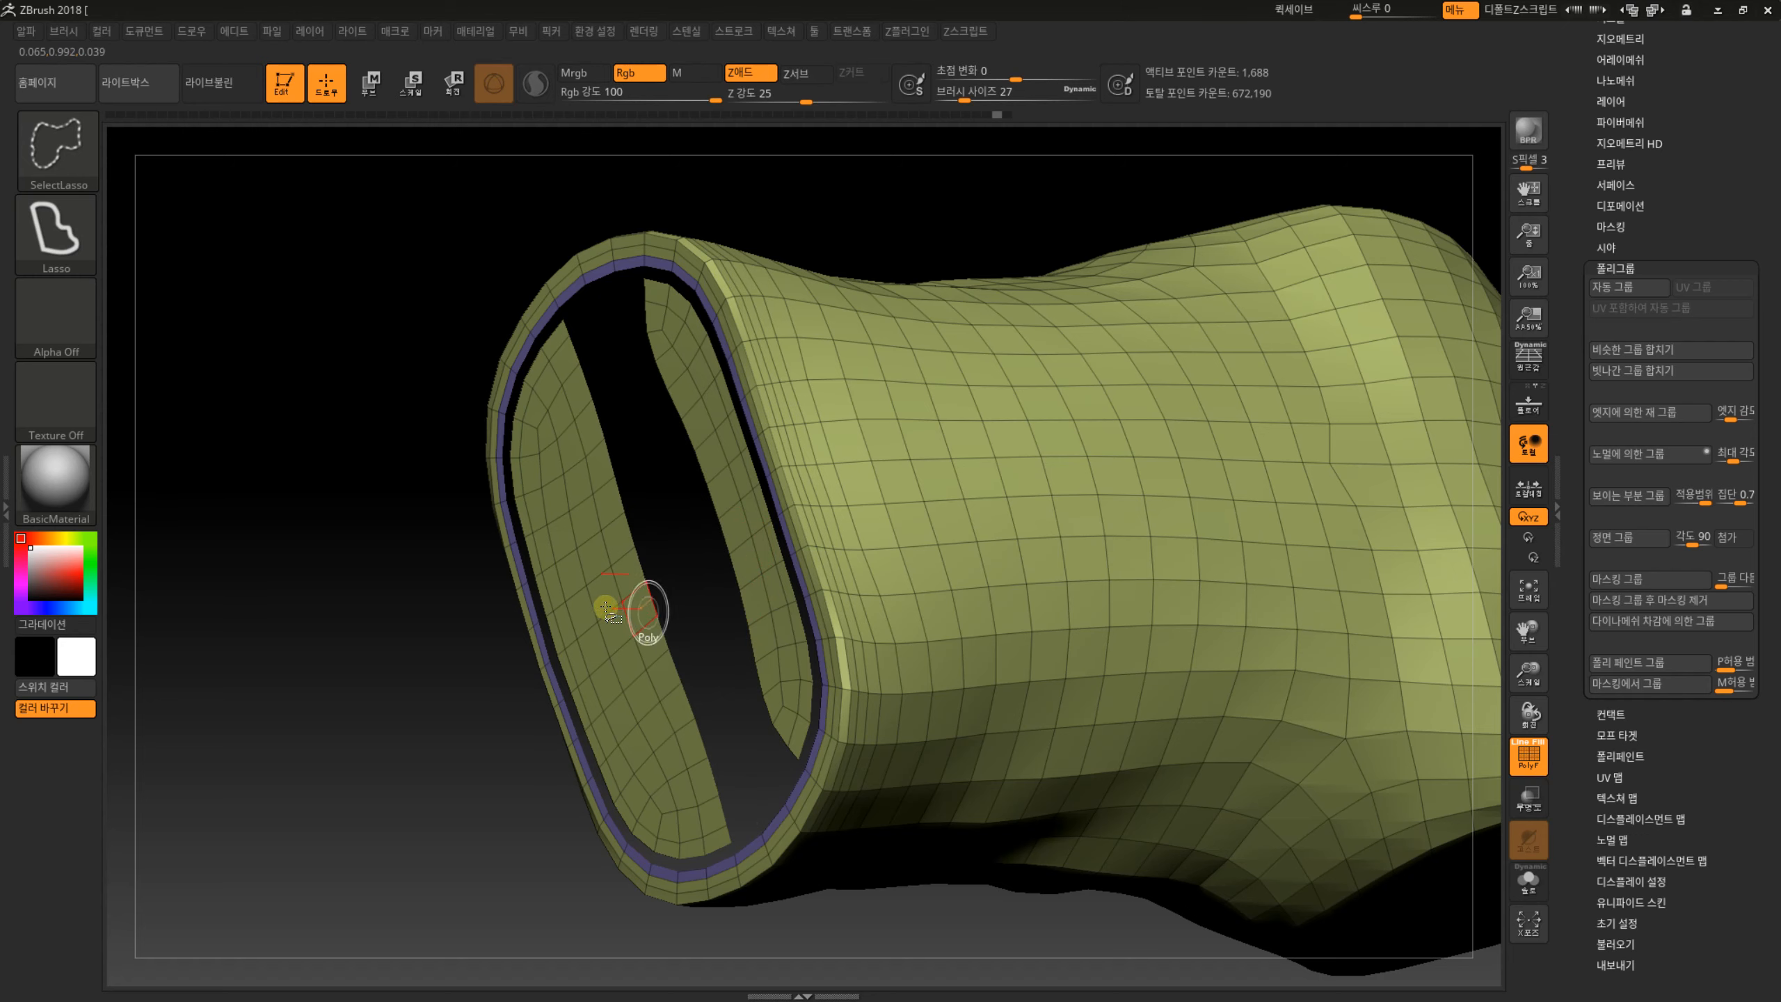
drag(437, 727, 631, 722)
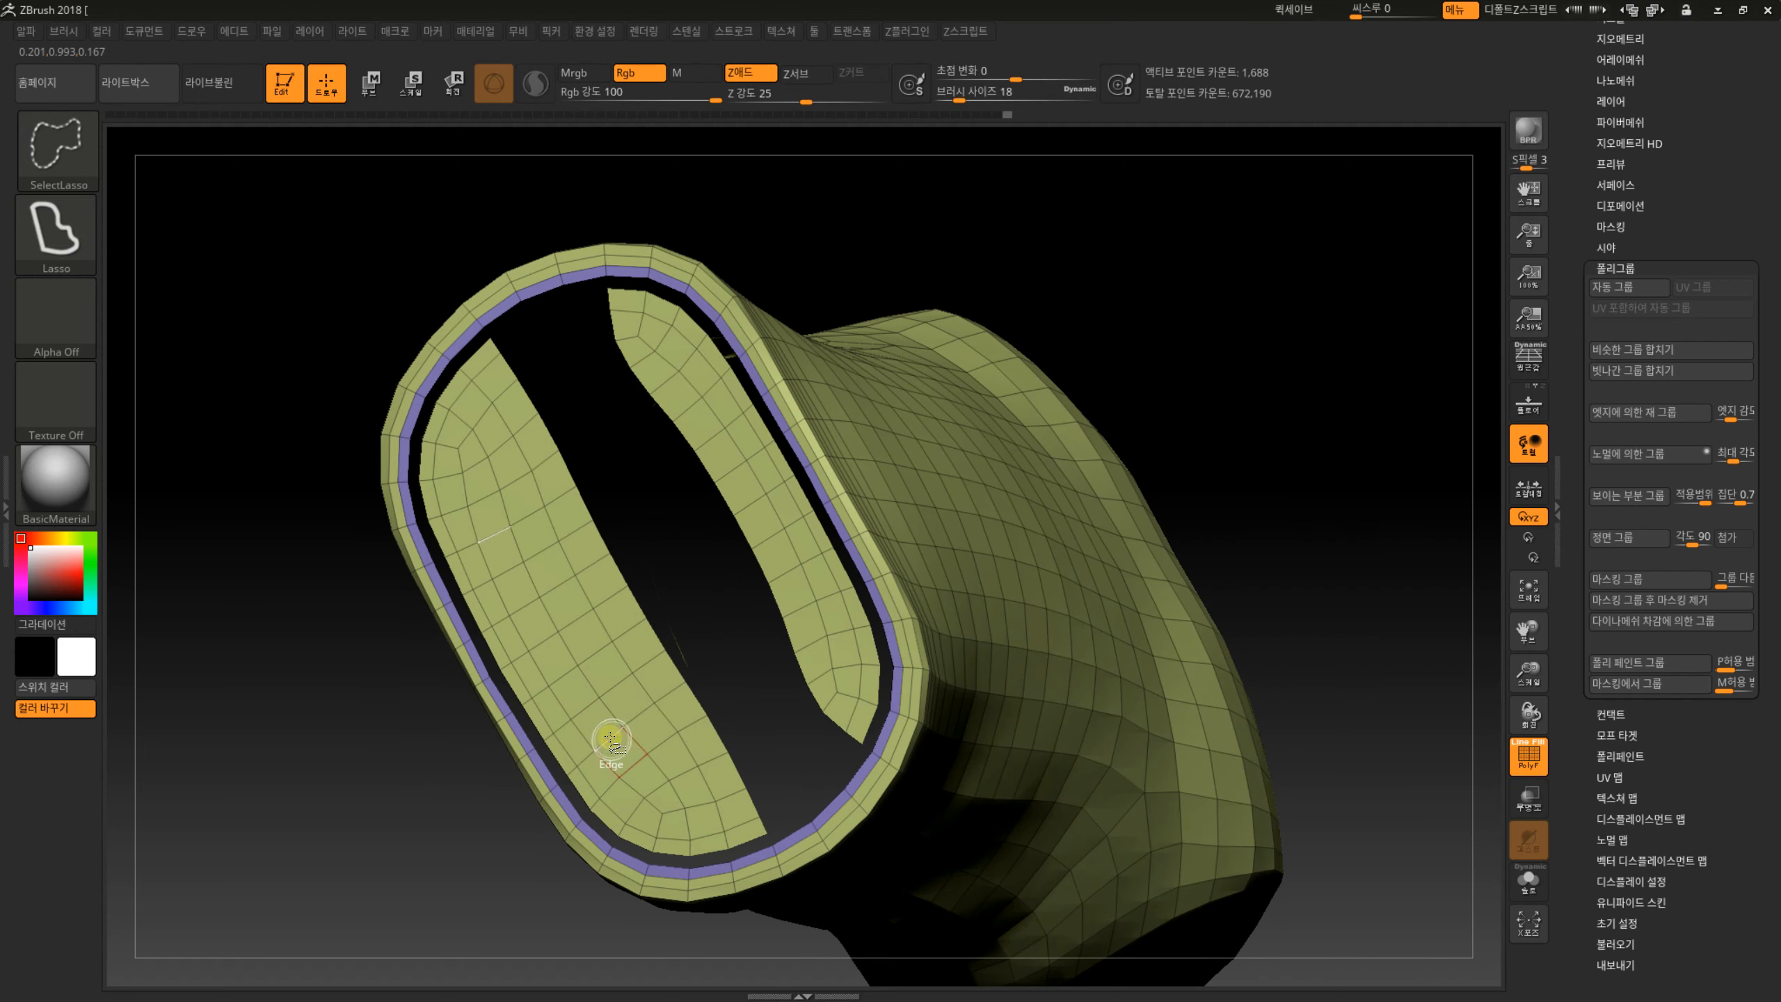
ctrl+shift+click(629, 723)
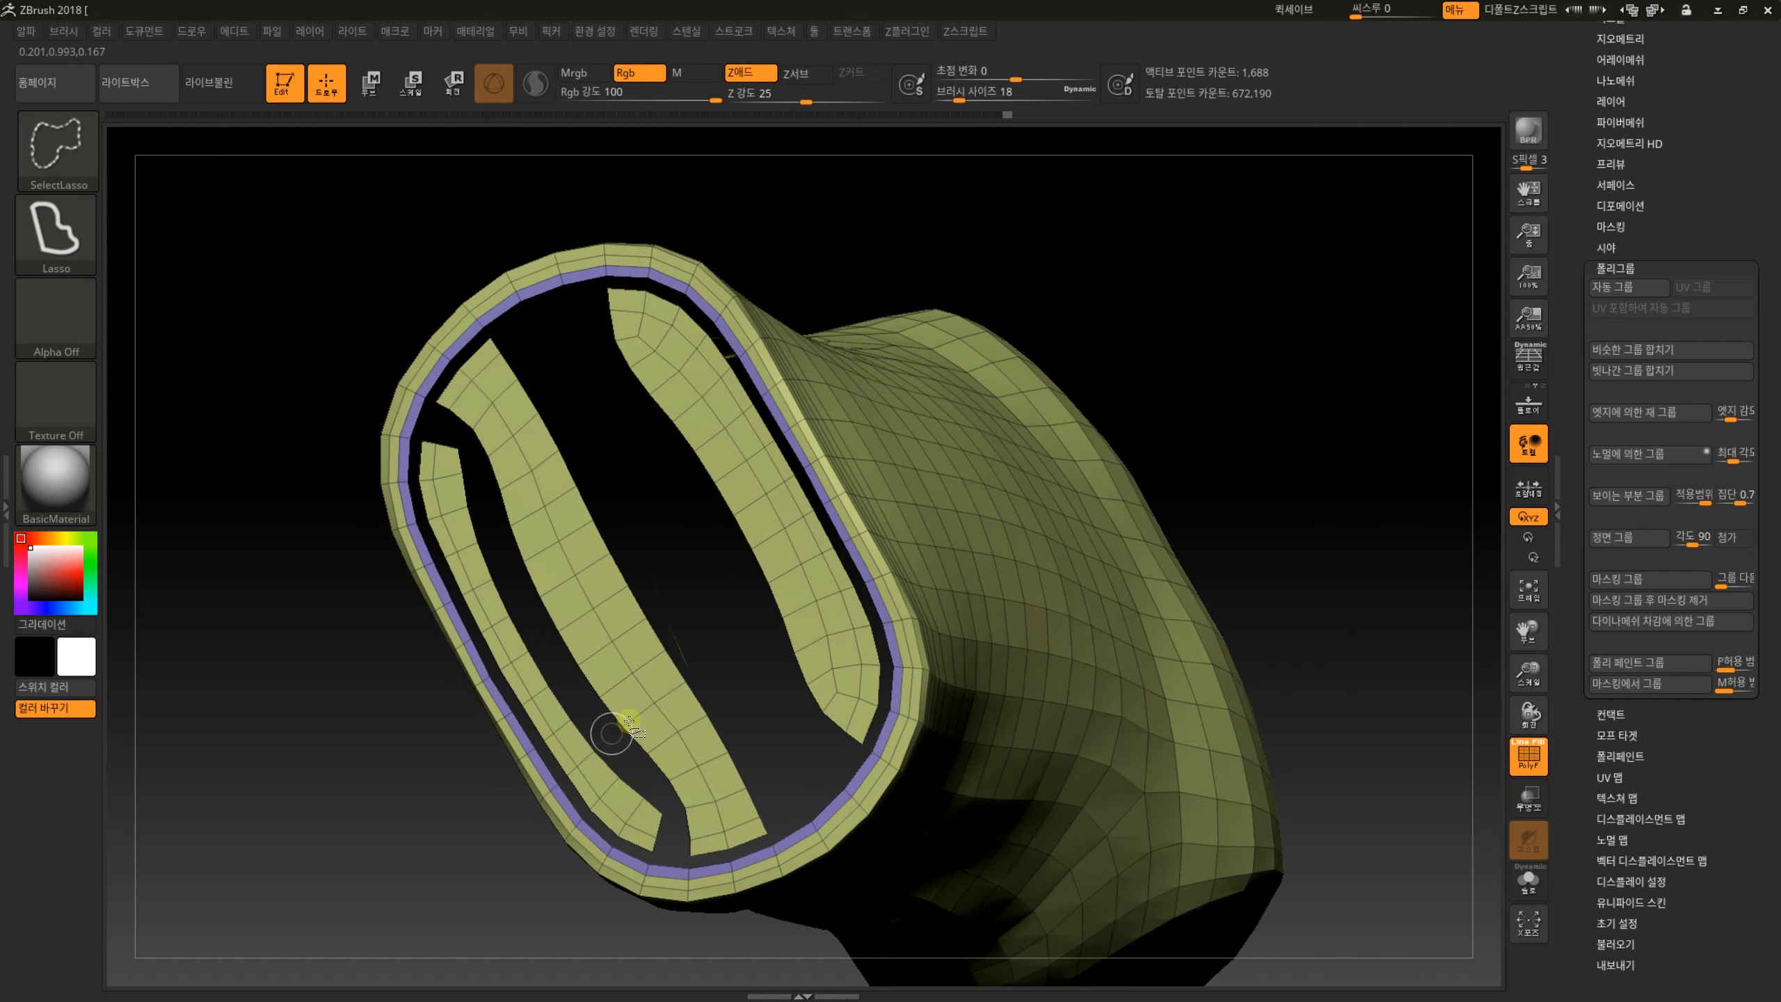
Hide the remaining strips of the hem cap until the entire cap is hidden.
ctrl+shift+click(814, 638)
ctrl+alt+shift+click(838, 632)
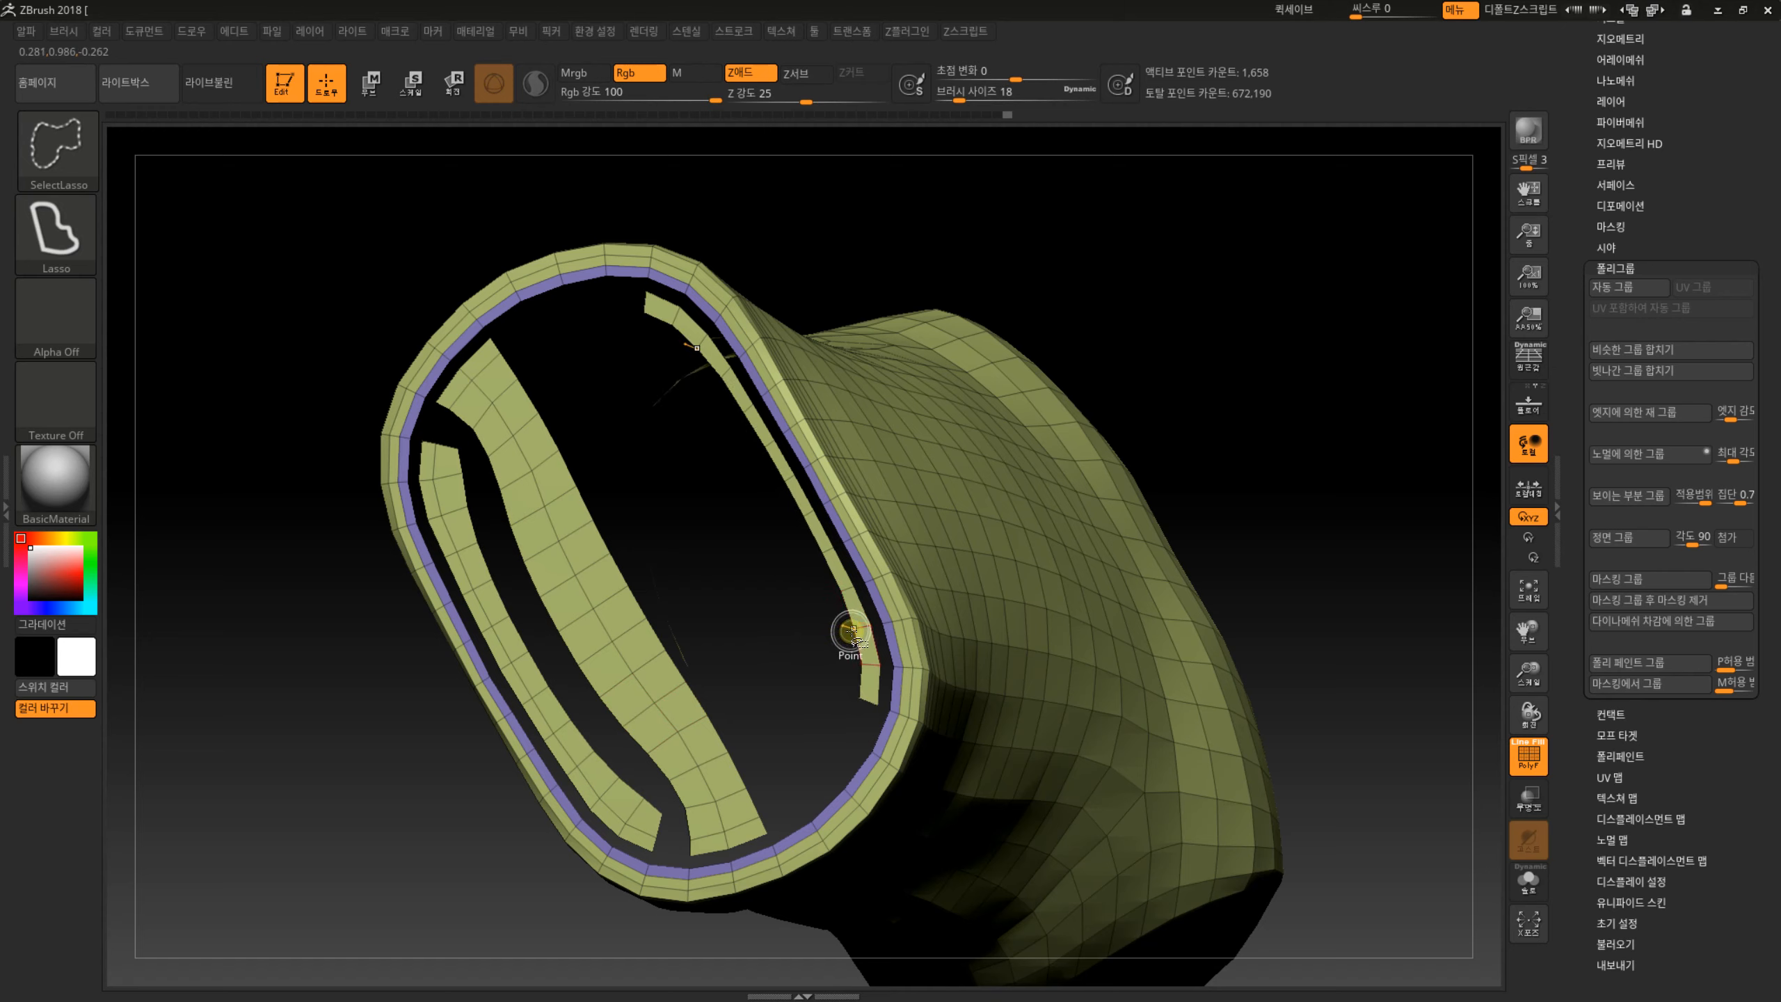
ctrl+alt+shift+click(860, 630)
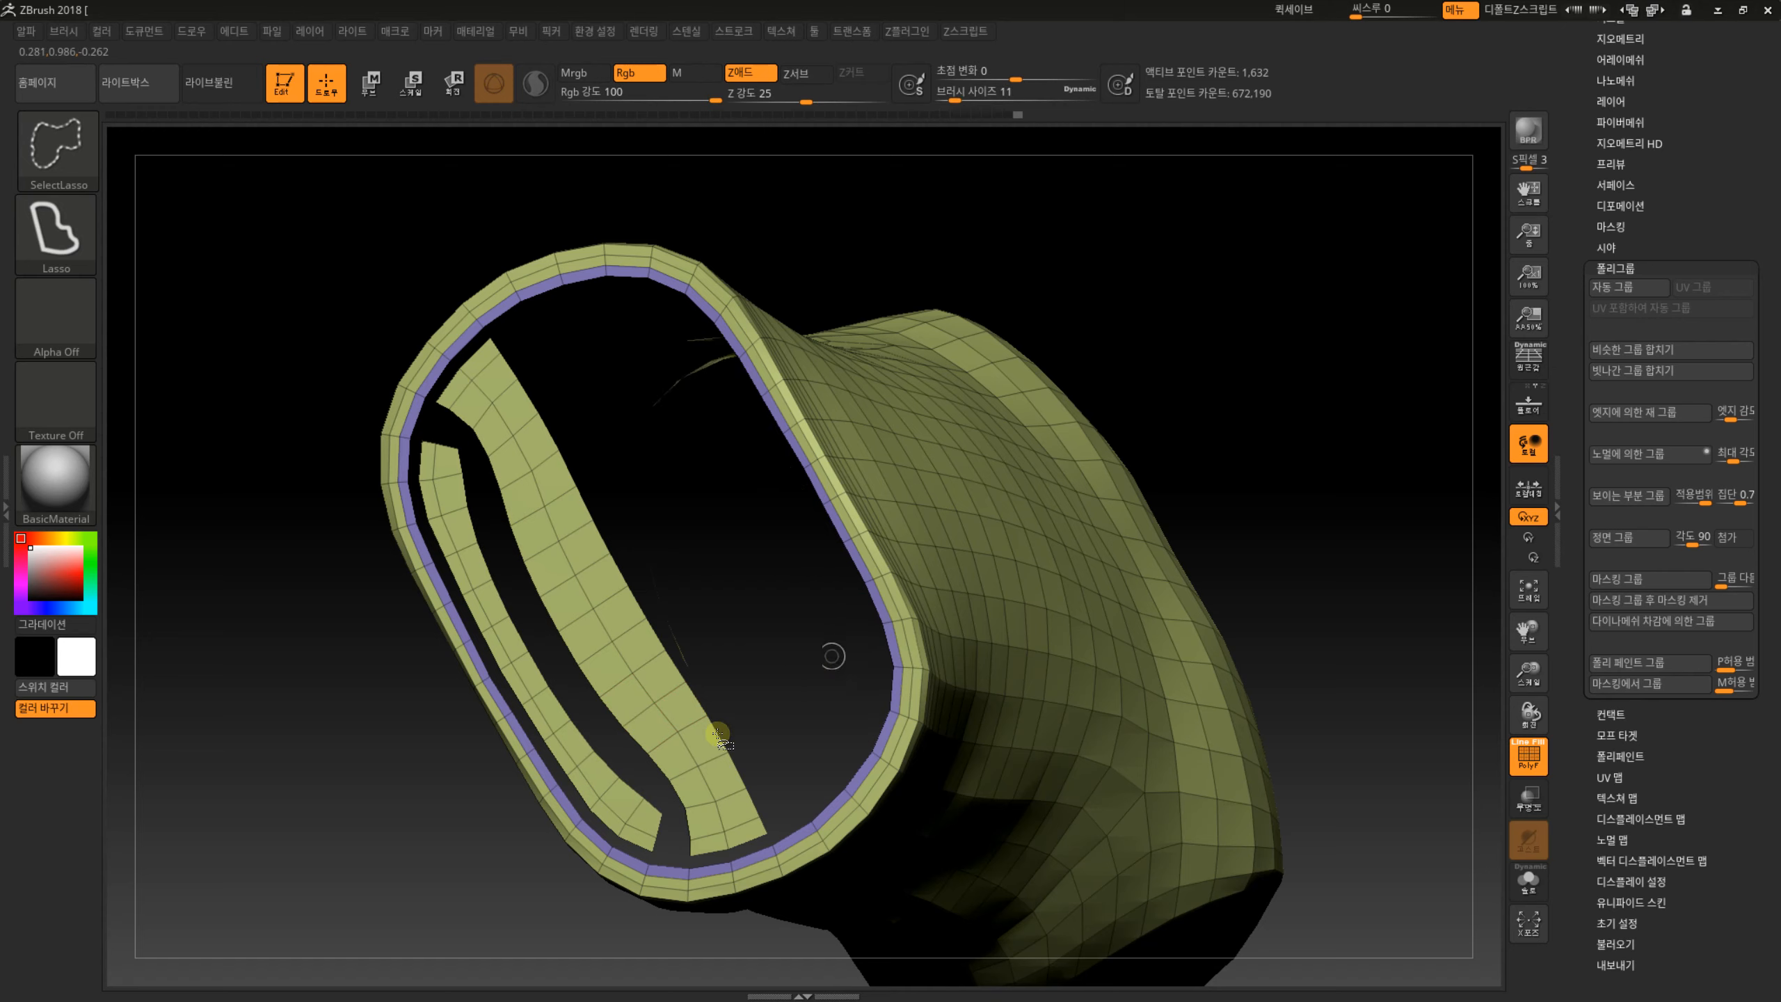
ctrl+alt+shift+click(607, 784)
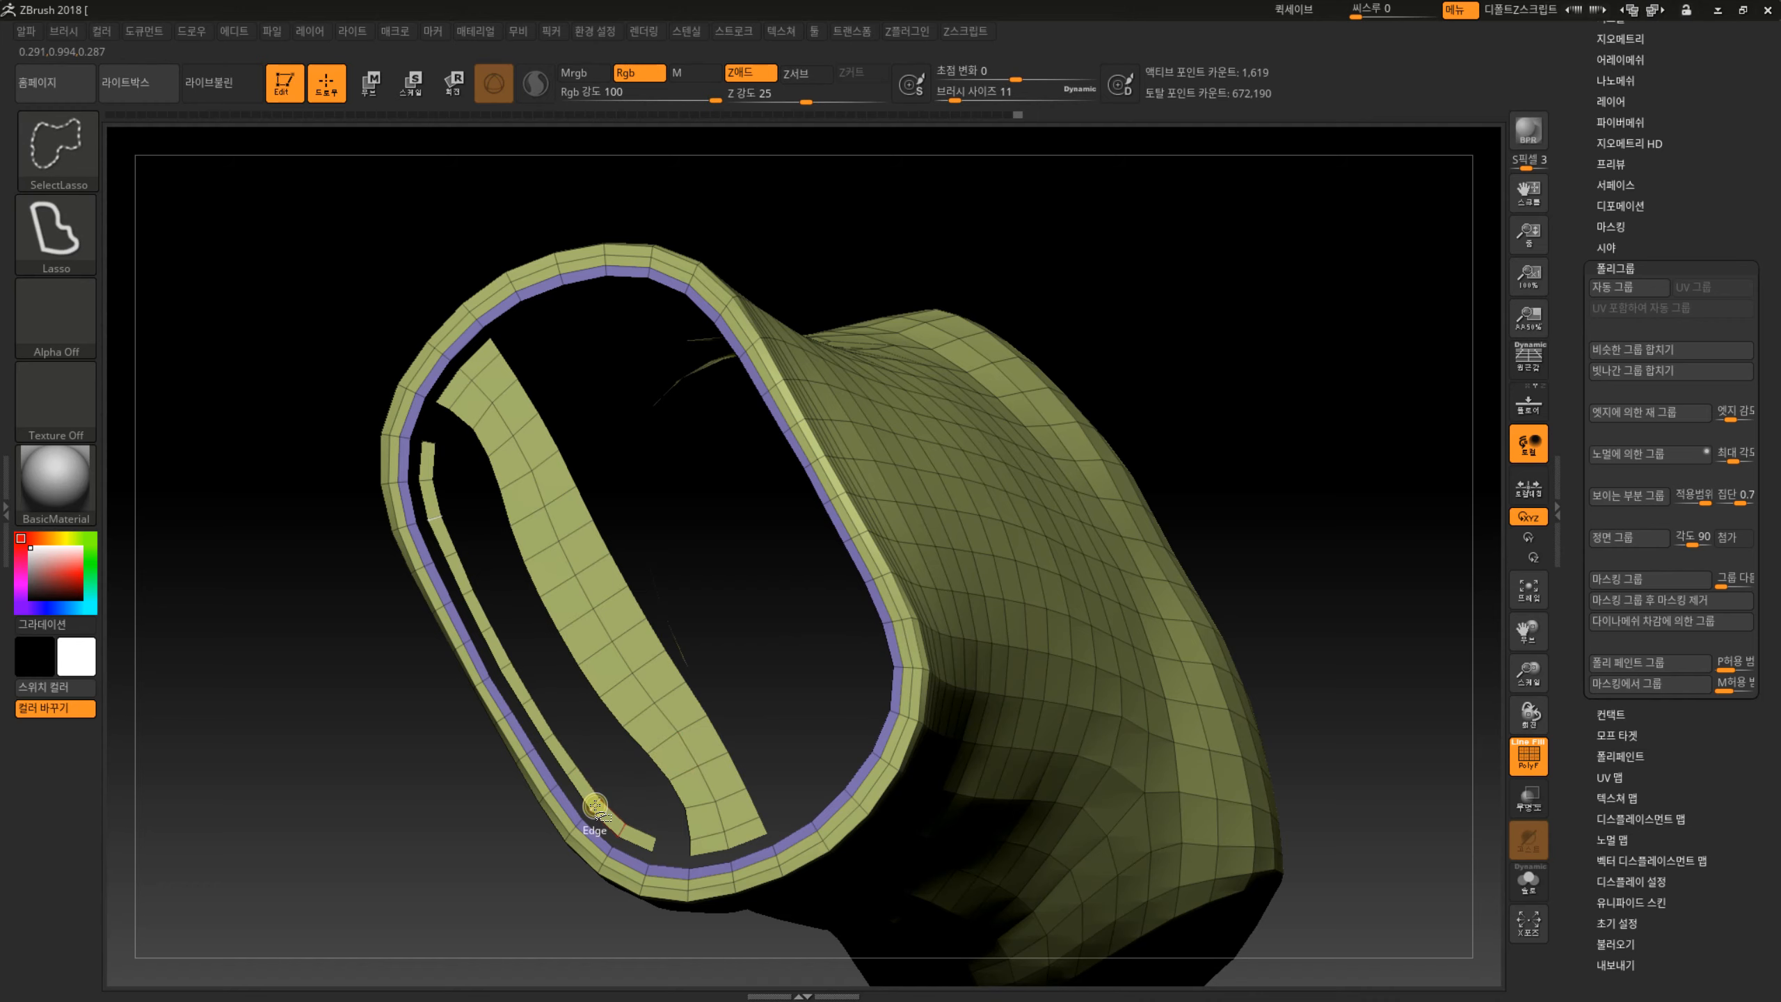
ctrl+alt+shift+click(595, 807)
ctrl+alt+shift+click(667, 742)
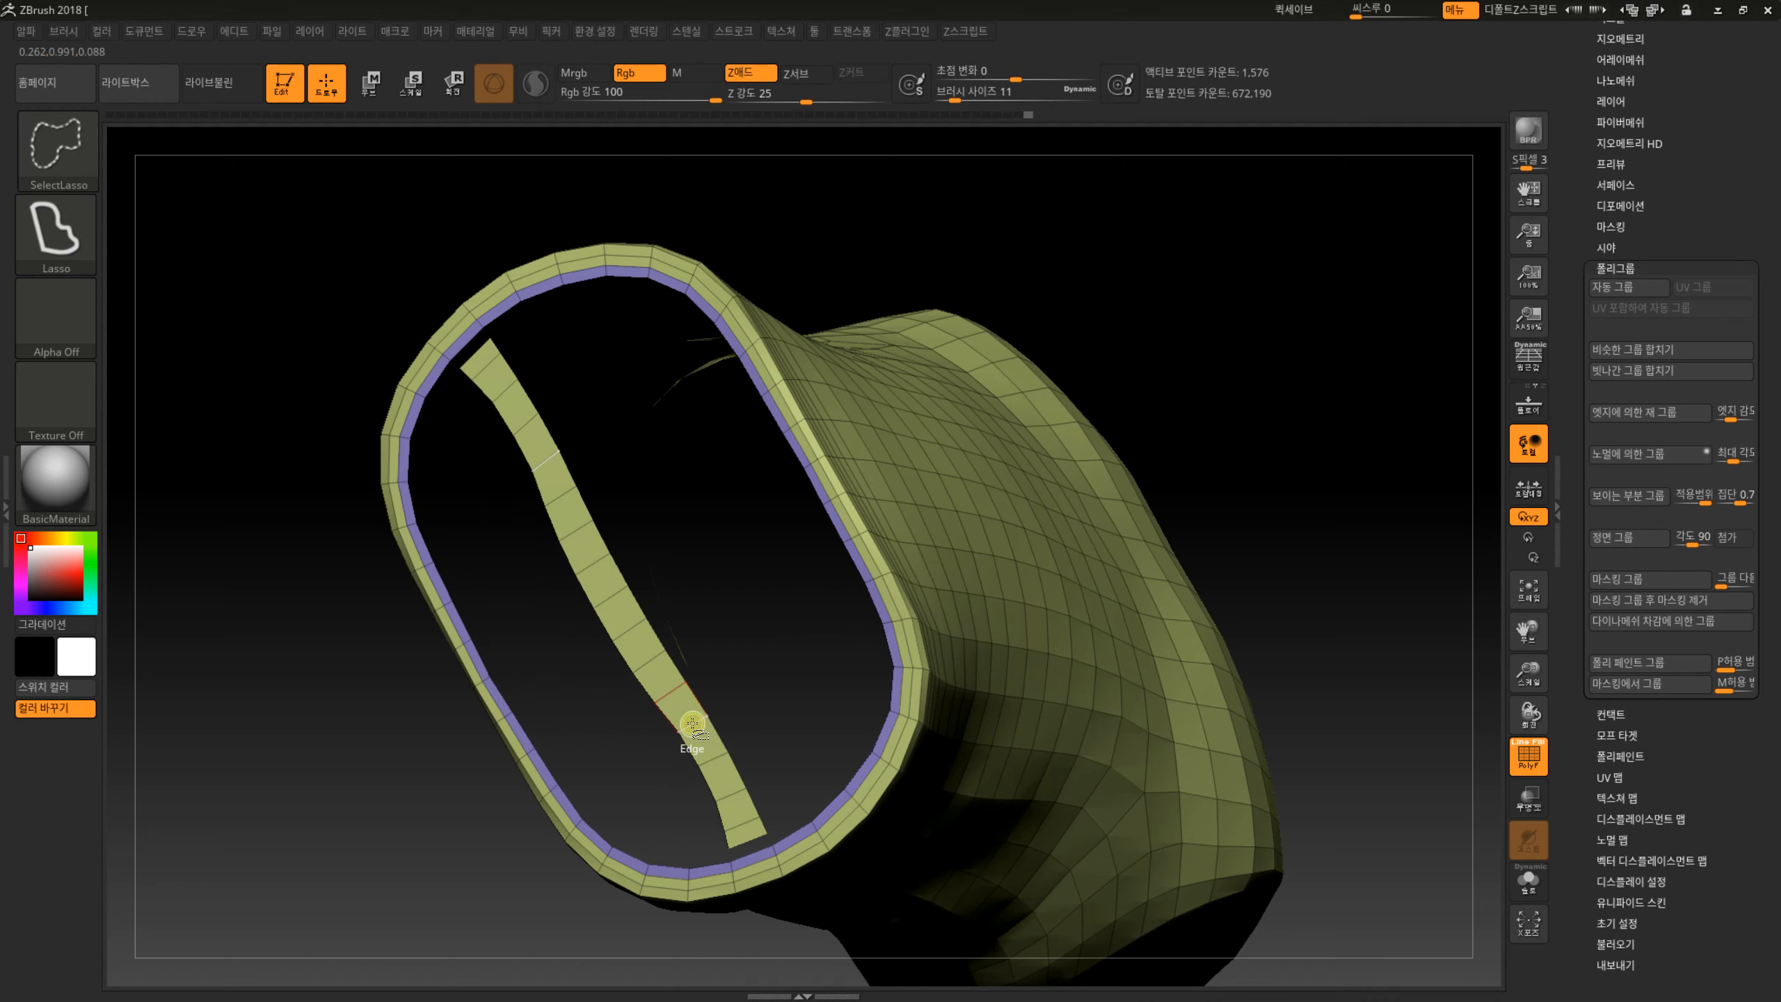
ctrl+alt+shift+click(693, 724)
Invert the visibility to isolate the hem cap, assign it its own polygroup, and show the whole shirt.
mouse_move(1197, 380)
mouse_down()
mouse_move(1221, 394)
mouse_move(1236, 668)
mouse_move(1195, 507)
mouse_move(1149, 605)
mouse_move(1236, 315)
mouse_move(1102, 711)
mouse_up()
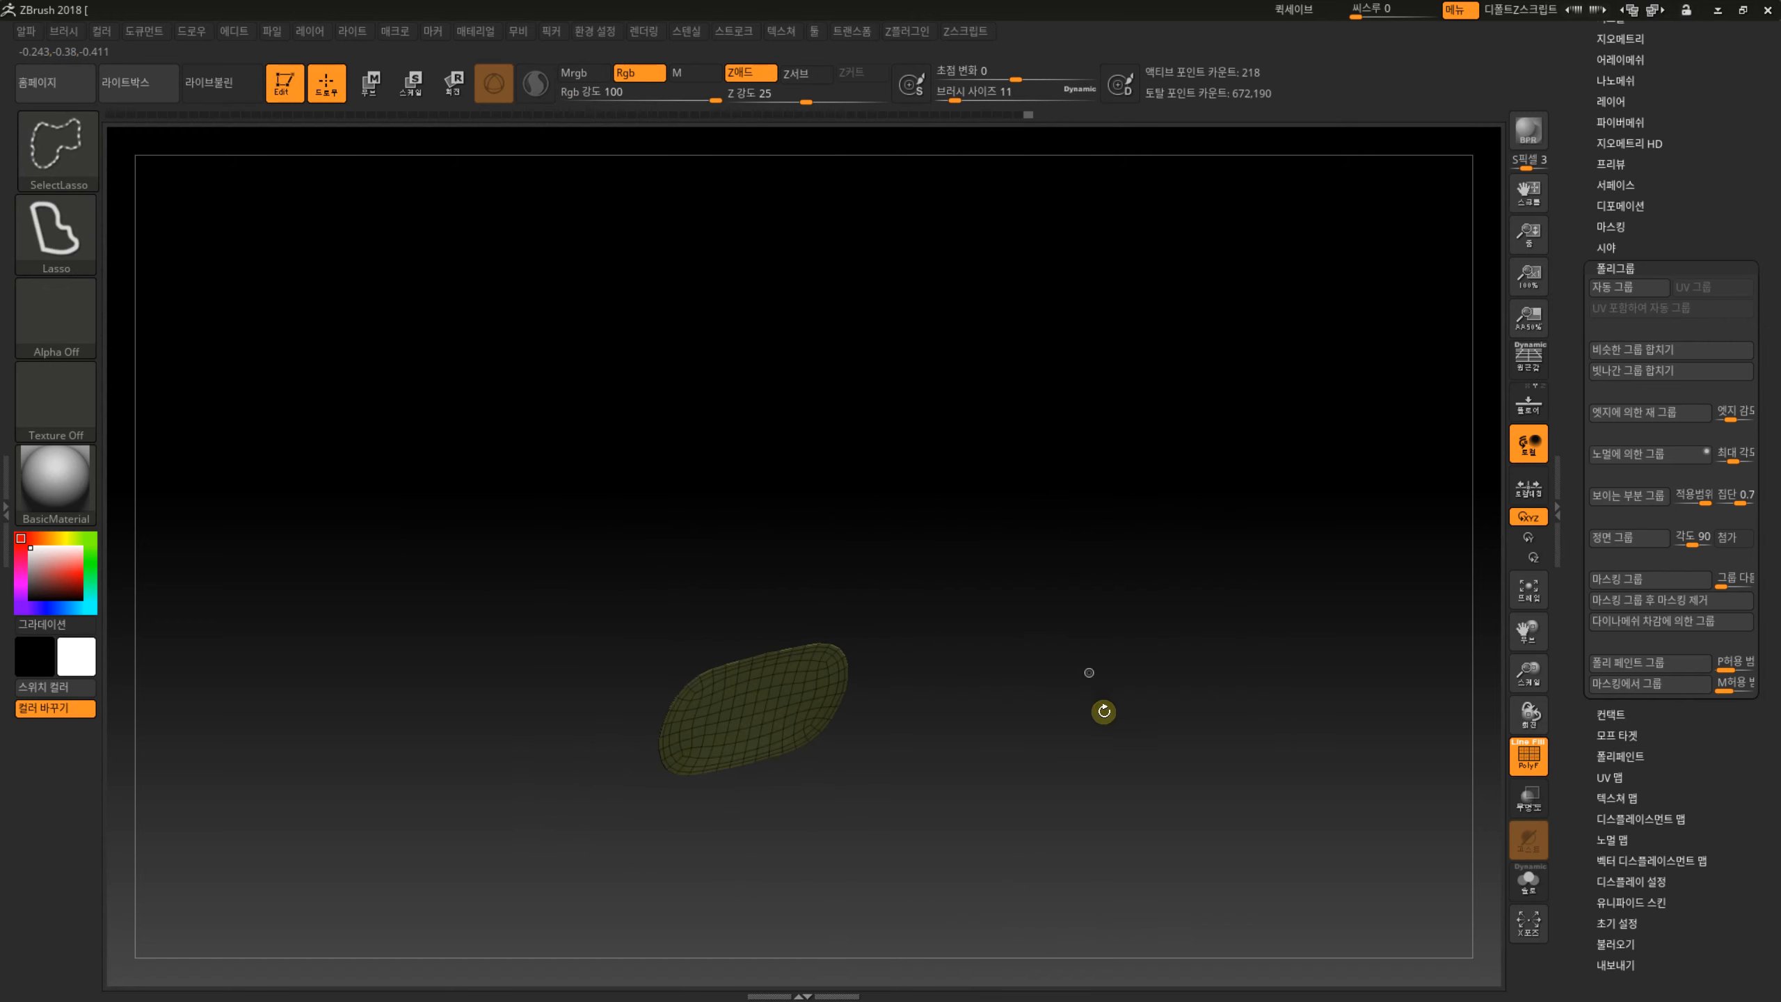
key(ctrl+w)
ctrl+shift+click(1115, 642)
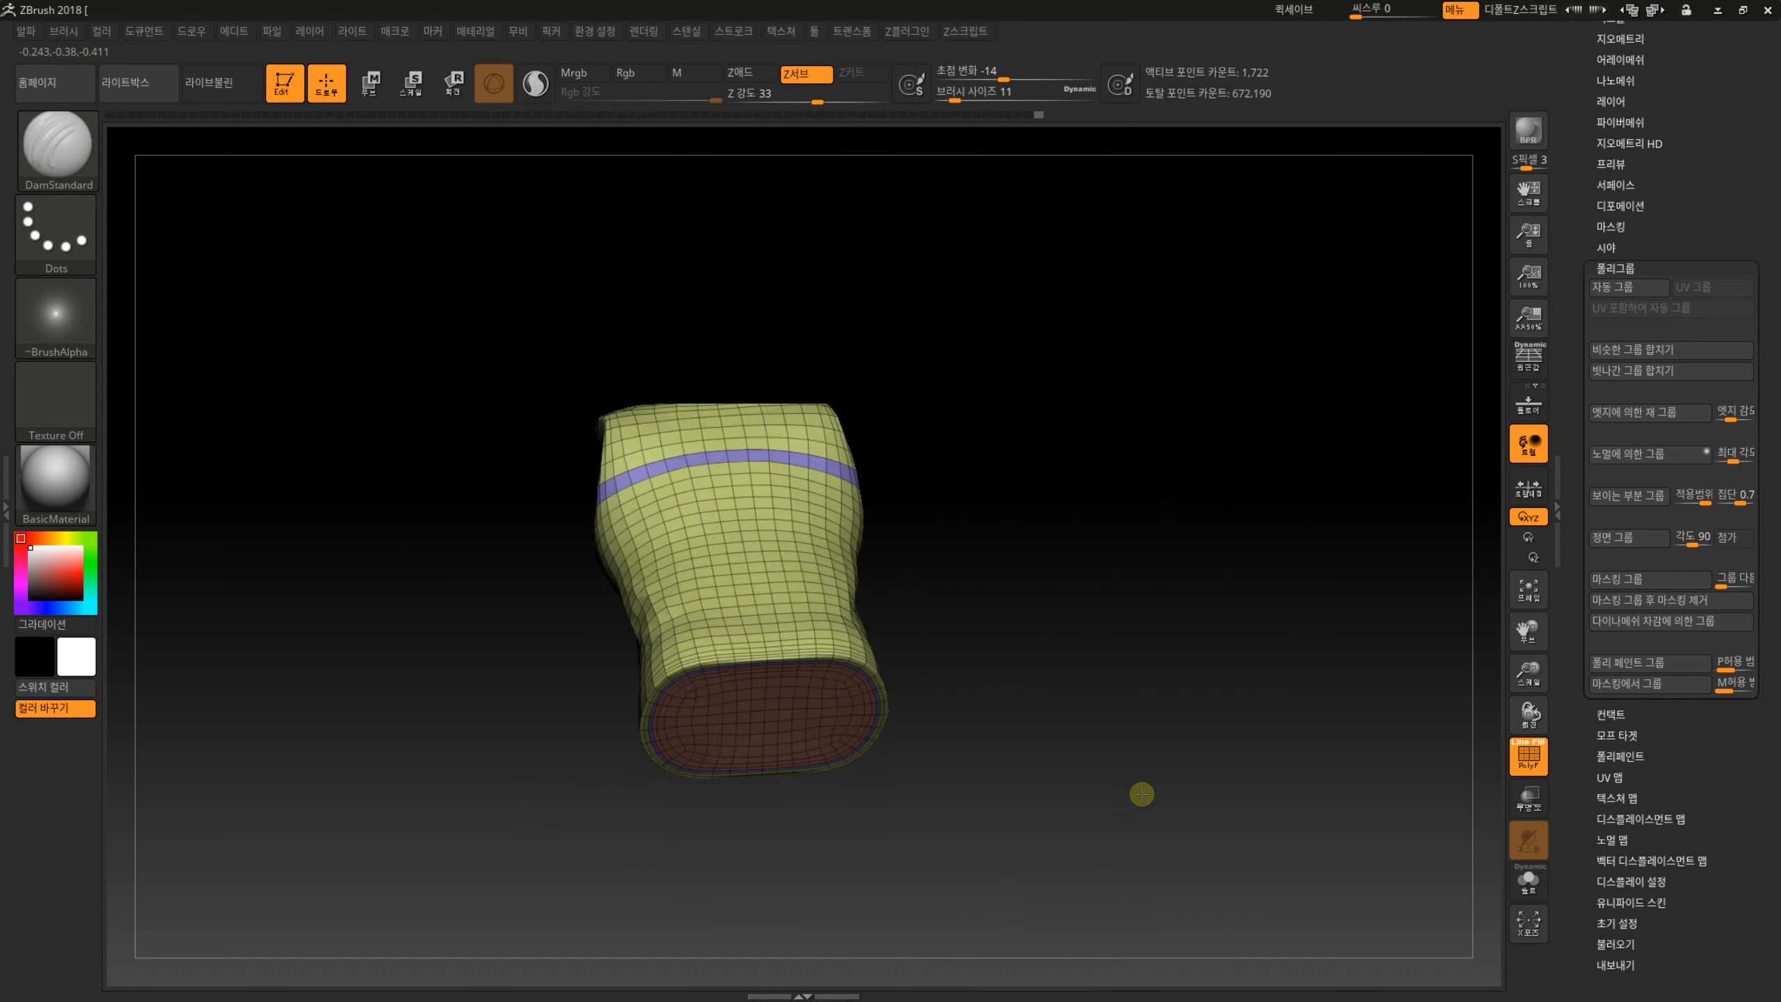
Hide the neck, armhole and hem caps and merge the remaining body and purple loops into one polygroup.
mouse_move(1141, 794)
mouse_down()
mouse_move(1177, 628)
mouse_move(1089, 528)
mouse_move(1065, 573)
mouse_move(1100, 696)
mouse_move(994, 466)
mouse_move(962, 524)
mouse_up()
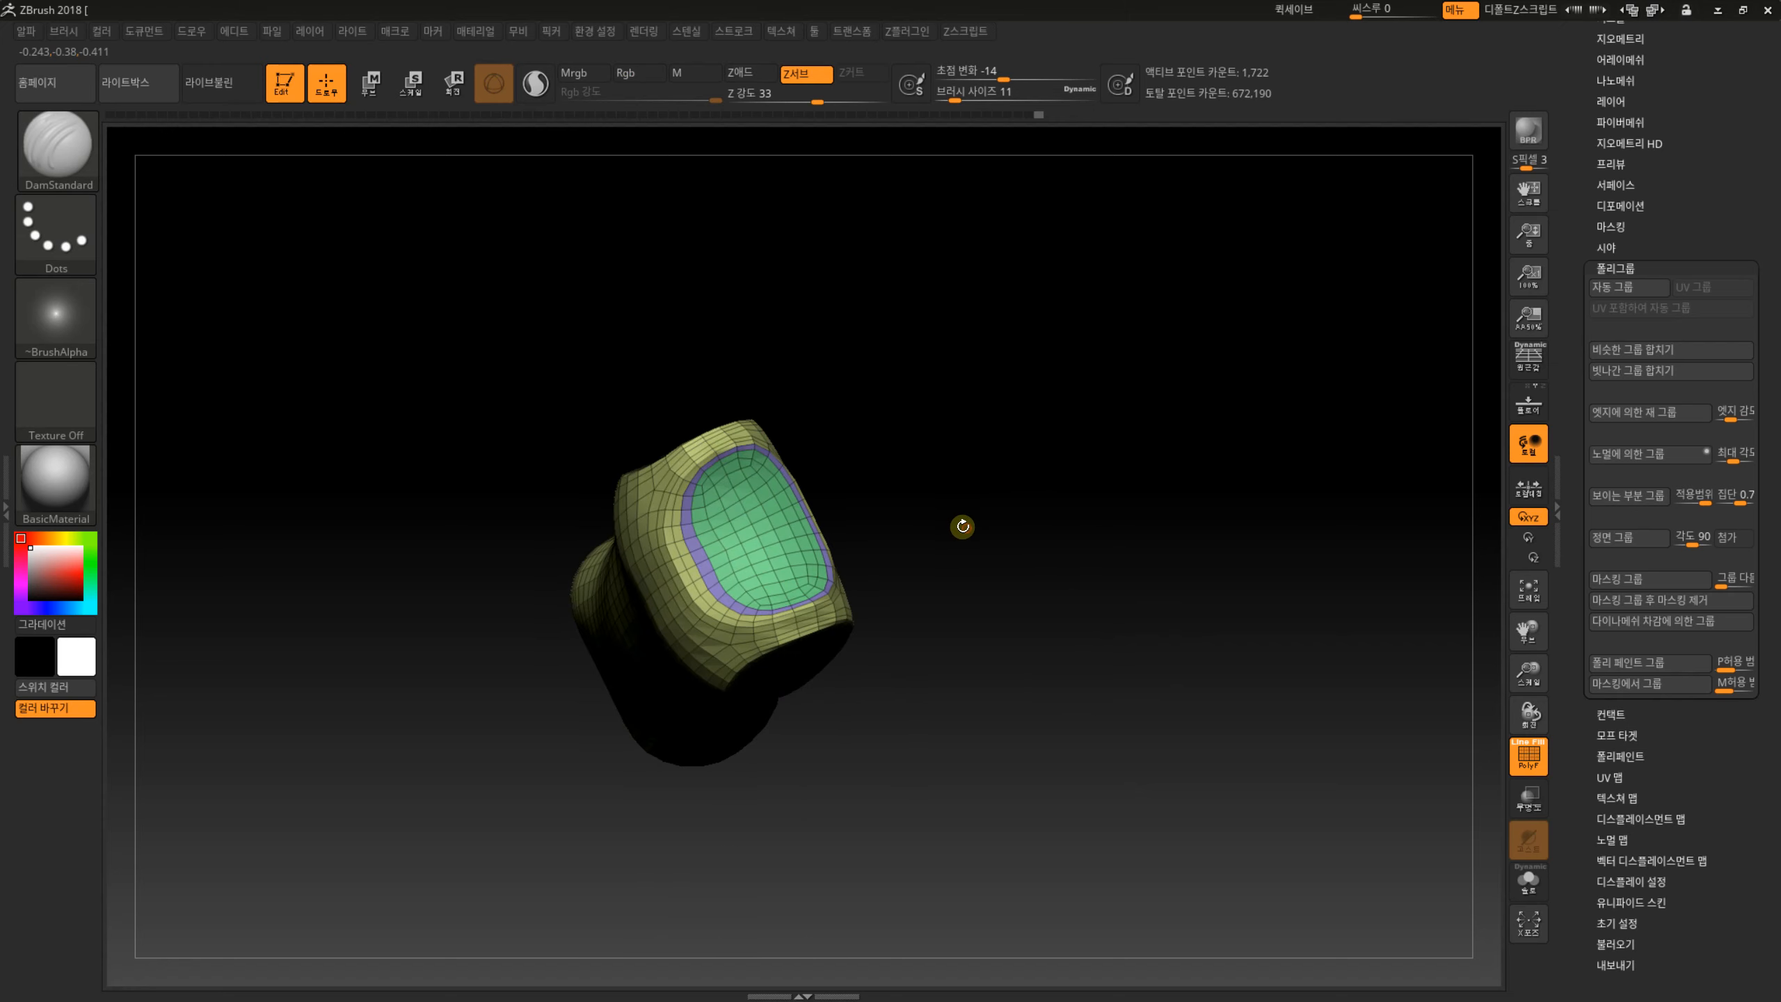
ctrl+shift+click(724, 531)
ctrl+shift+click(725, 531)
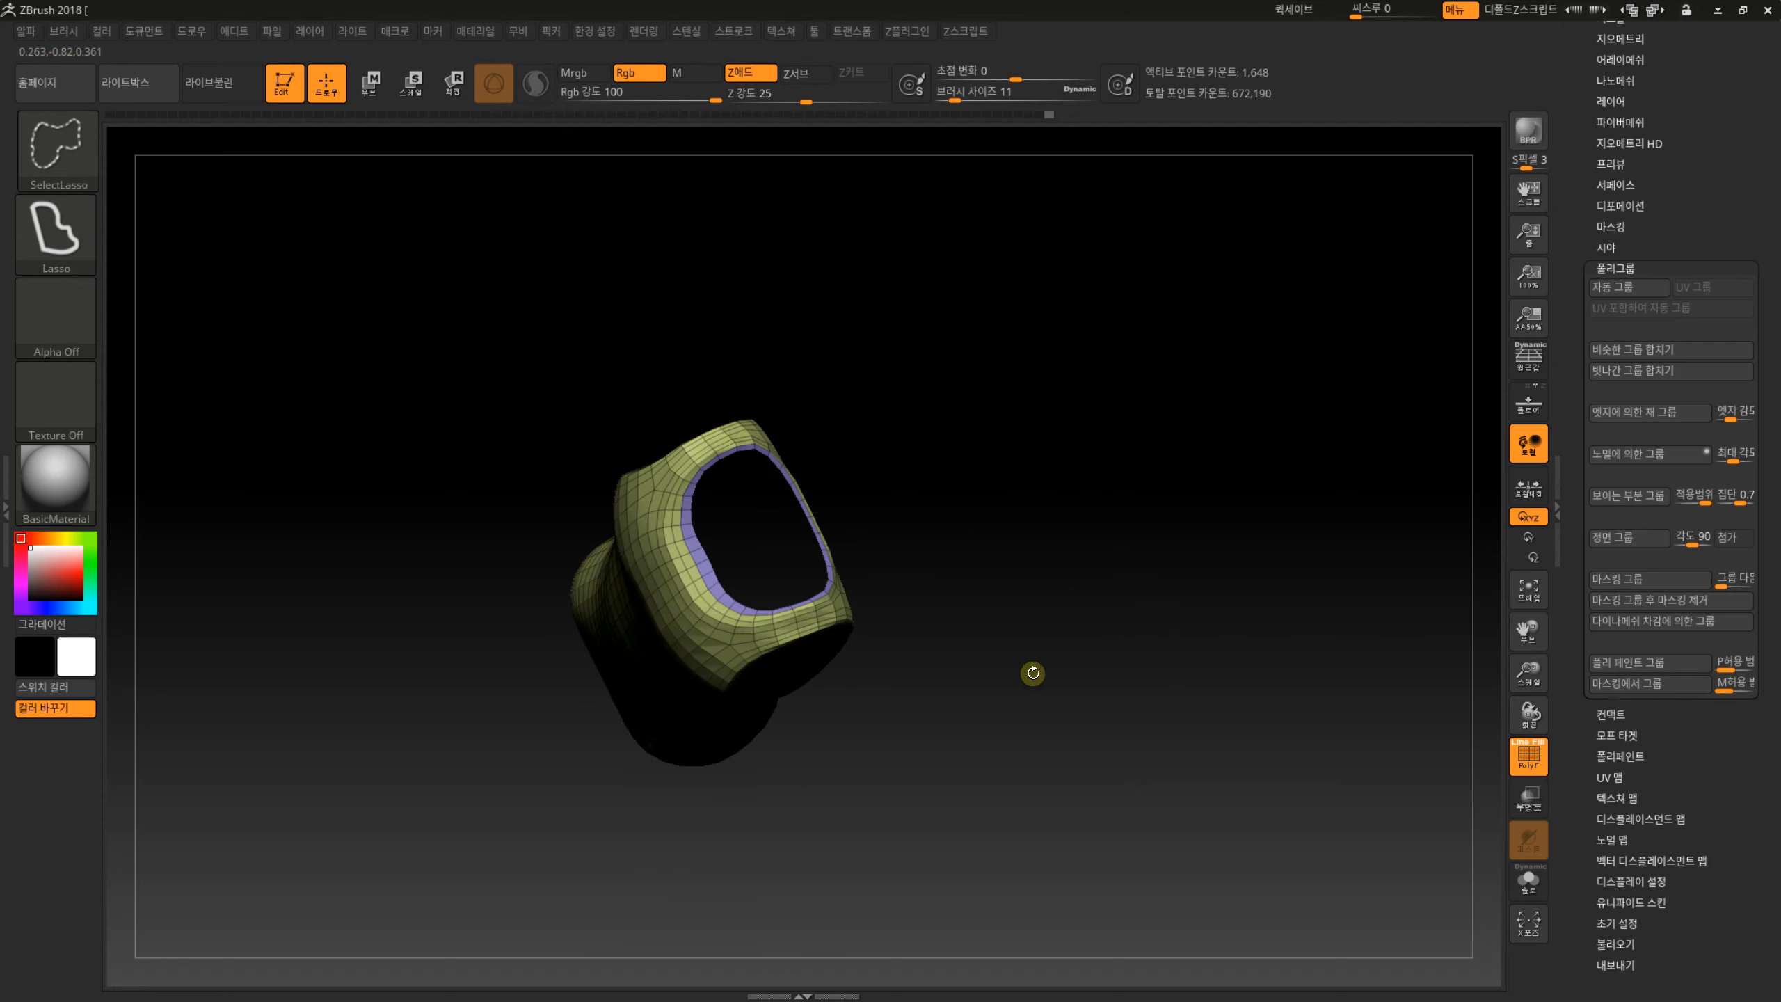
drag(1034, 669, 1004, 537)
drag(932, 687, 799, 628)
ctrl+shift+click(798, 630)
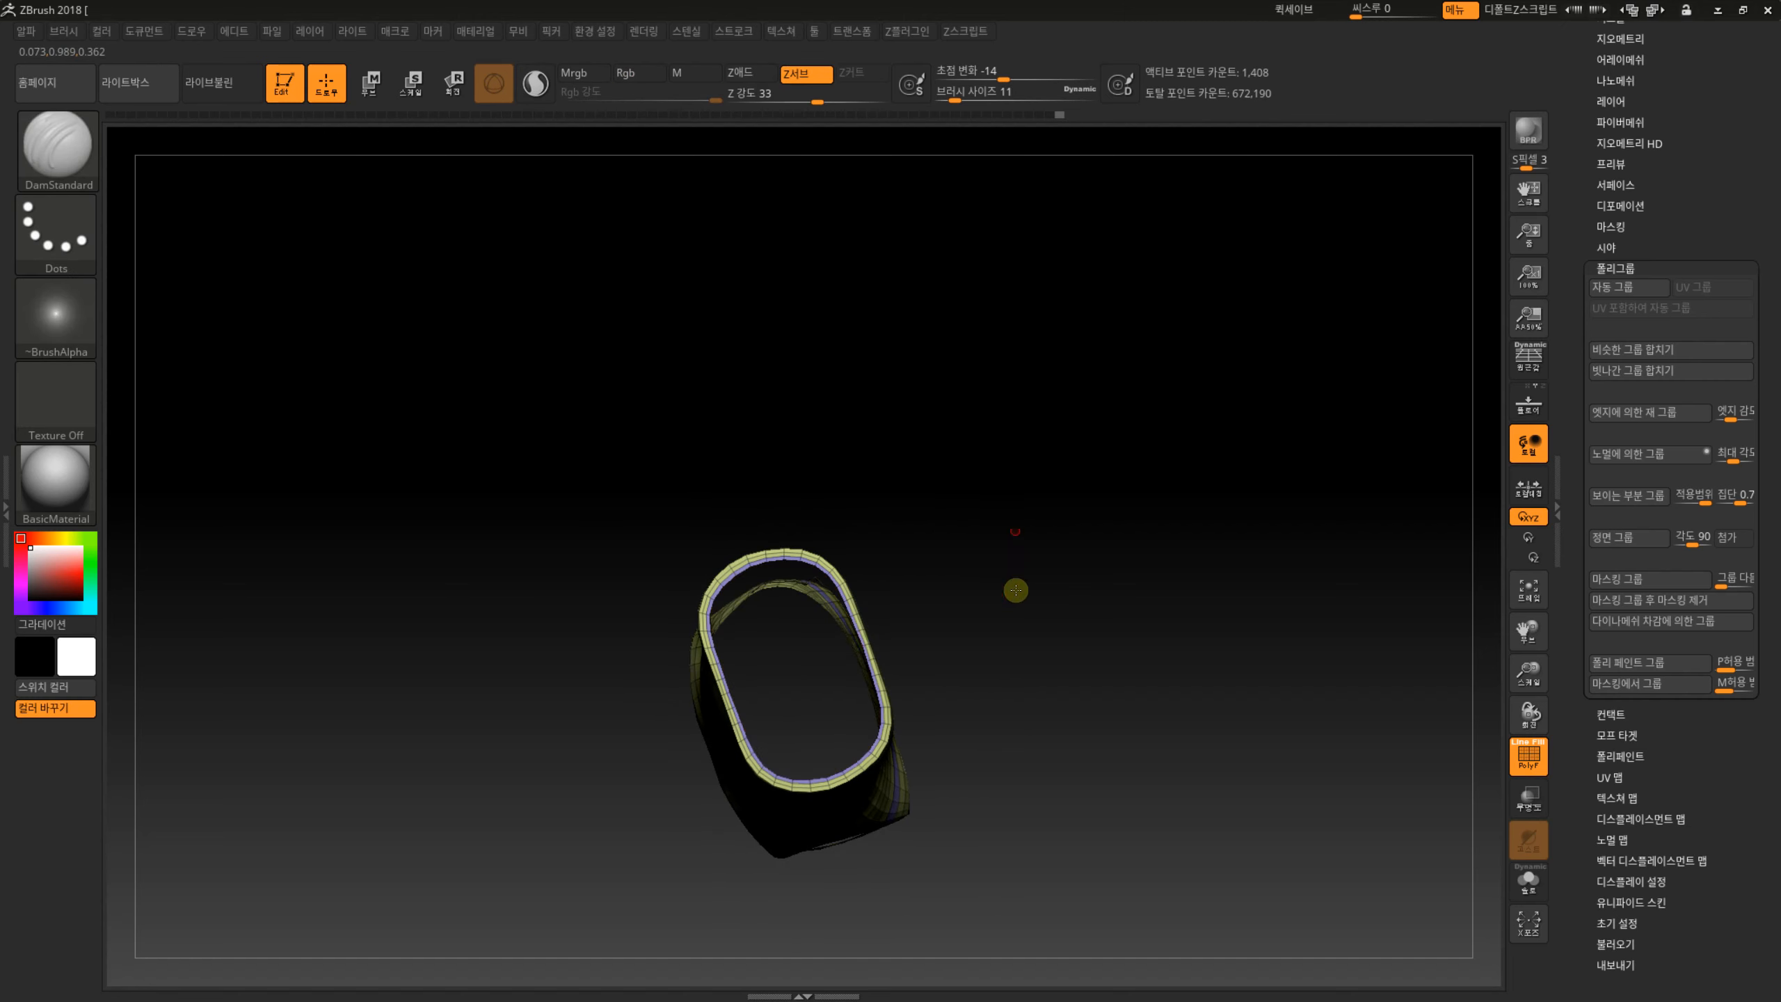
drag(1013, 589, 1006, 629)
mouse_move(1034, 466)
mouse_down()
mouse_move(1005, 716)
mouse_move(1026, 505)
mouse_move(1042, 507)
mouse_up()
Isolate the neck, armhole and hem caps by inverting the shirt's visibility.
ctrl+shift+click(1025, 667)
drag(1120, 610, 1458, 365)
ctrl+shift+click(1117, 740)
Grow the visible area around the caps four times, and shrink it back toward the caps.
click(1606, 246)
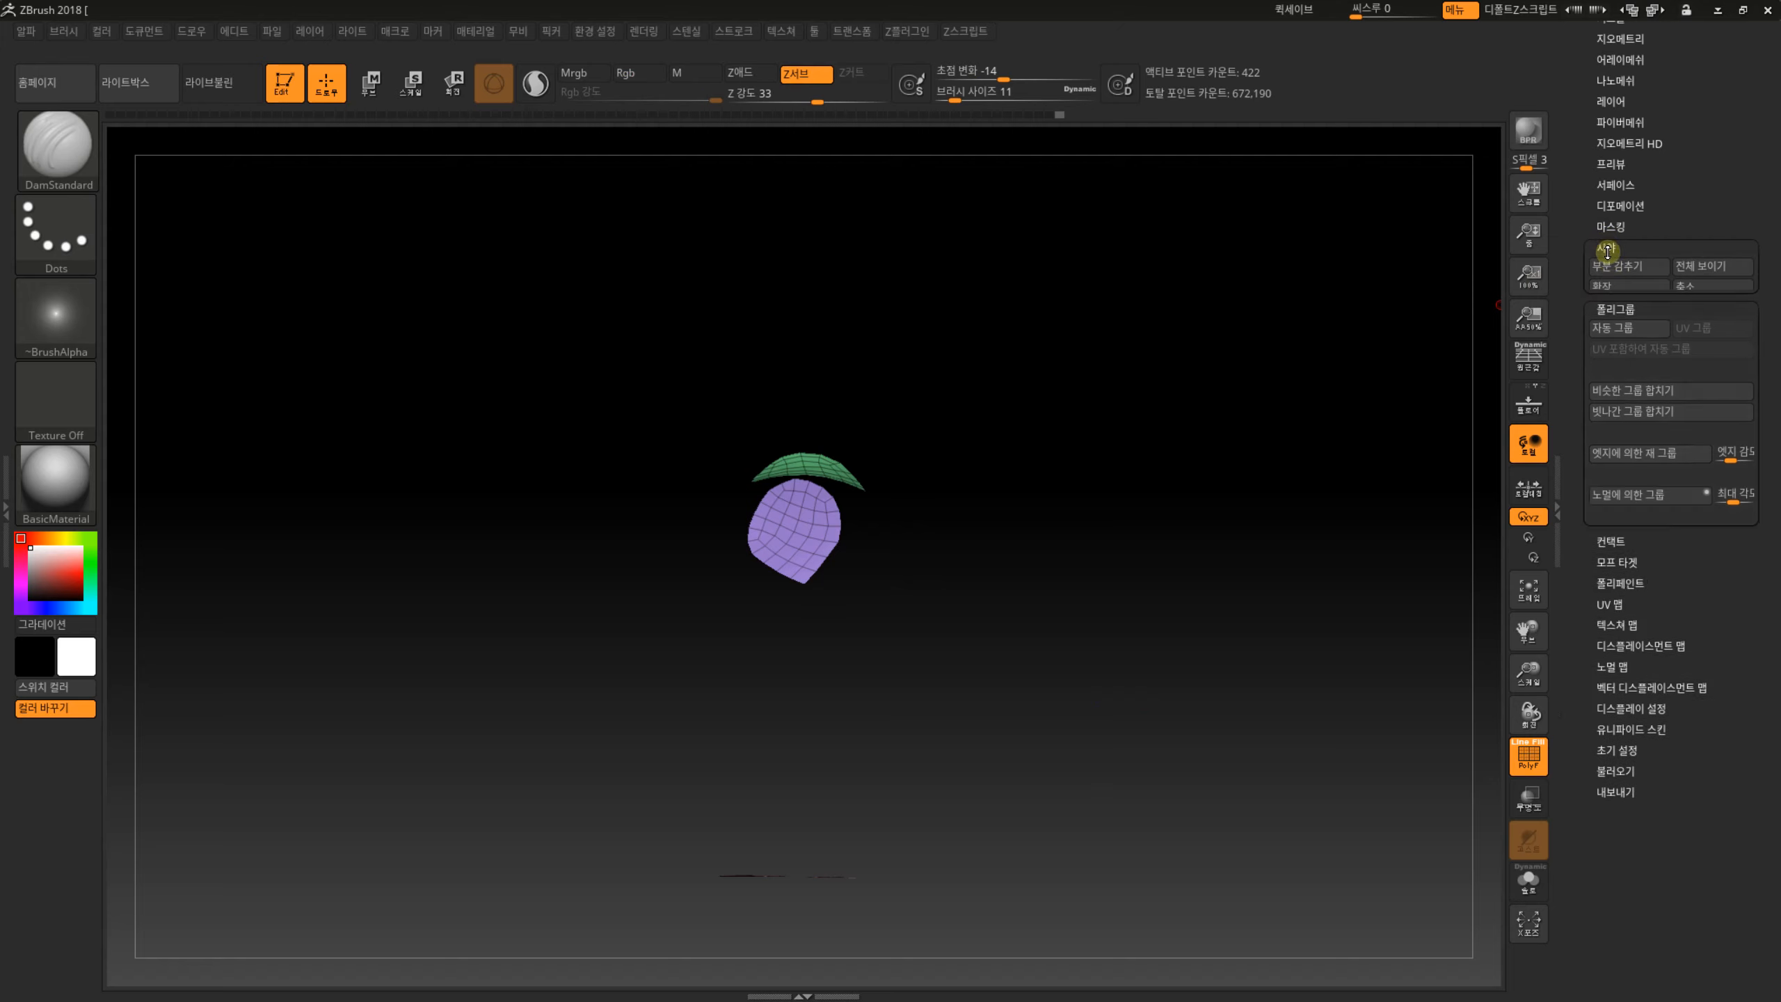
click(1619, 287)
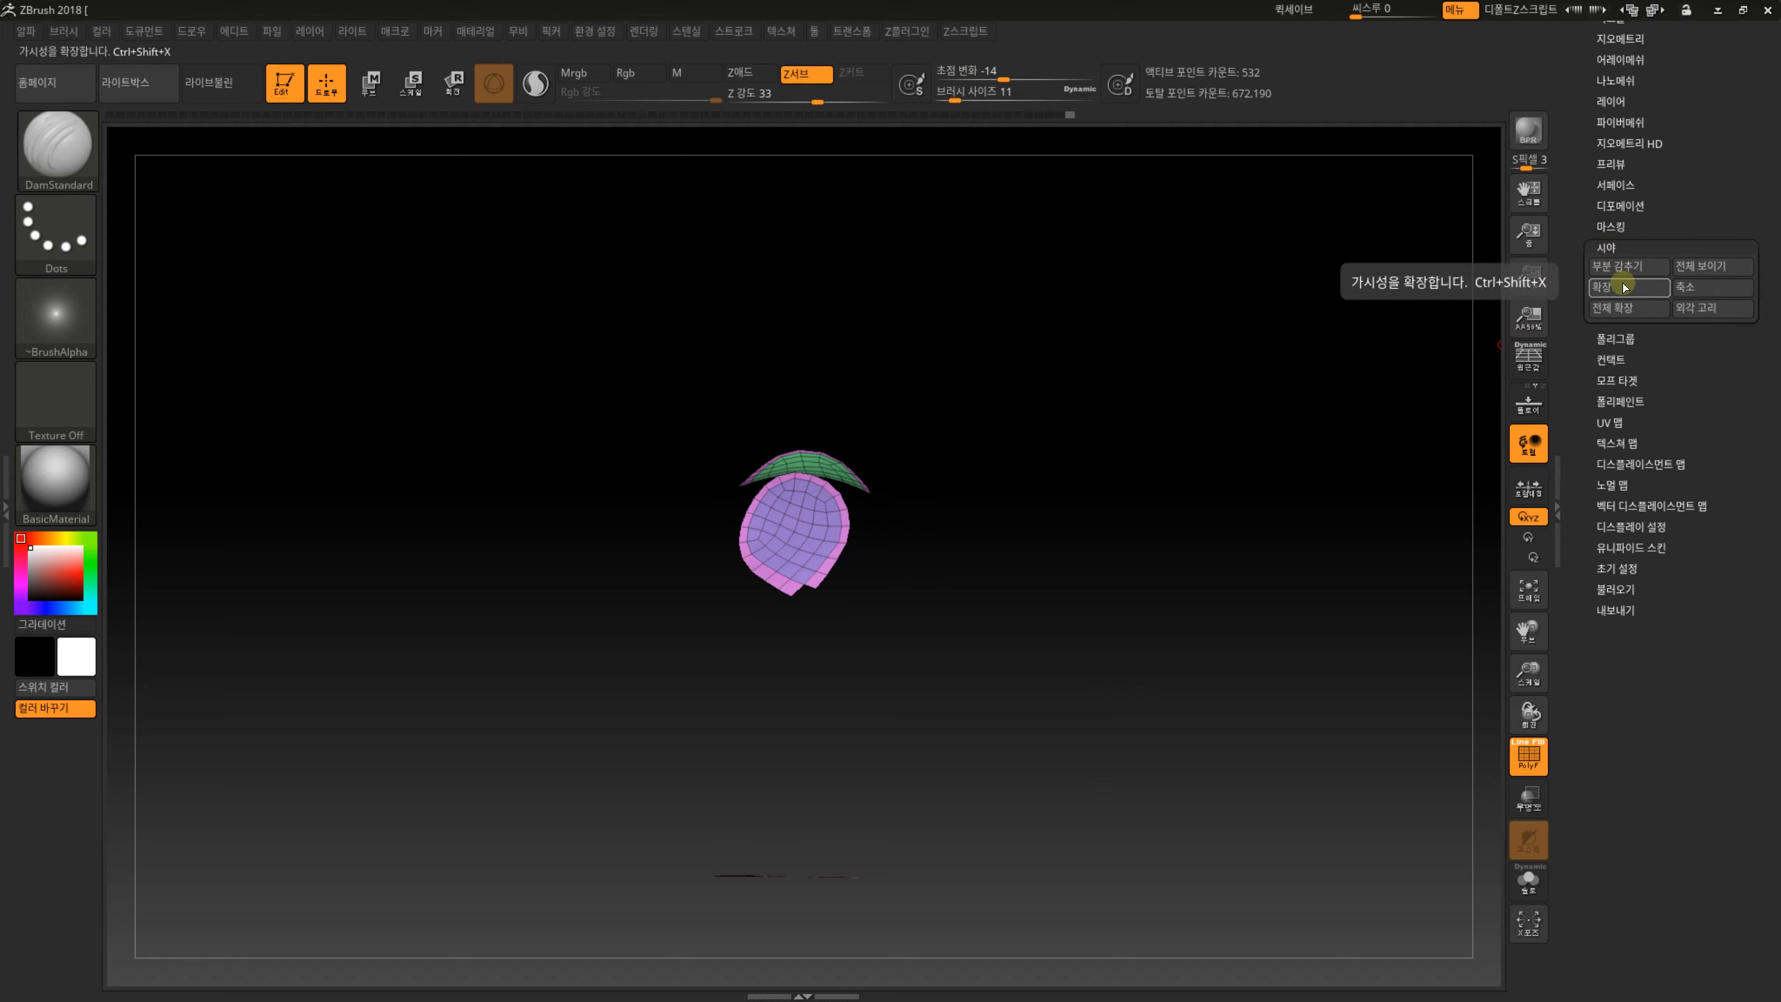
click(1620, 288)
drag(1278, 558, 1581, 347)
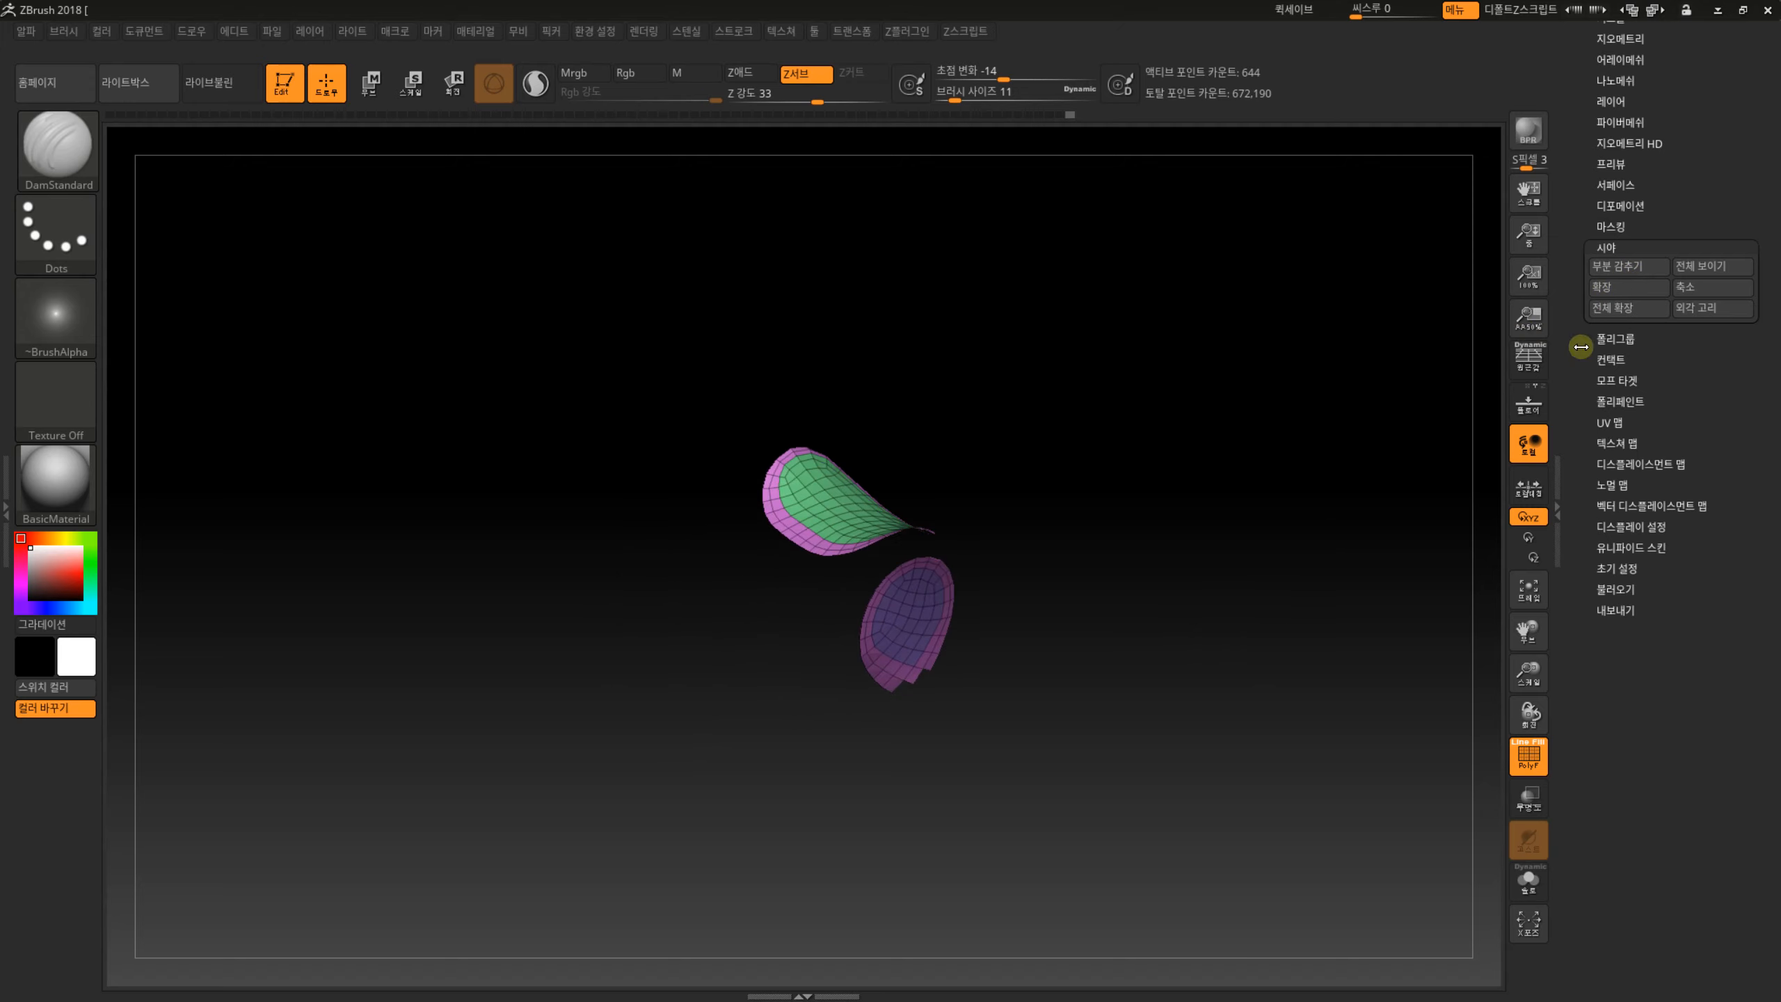
click(1619, 288)
click(1620, 288)
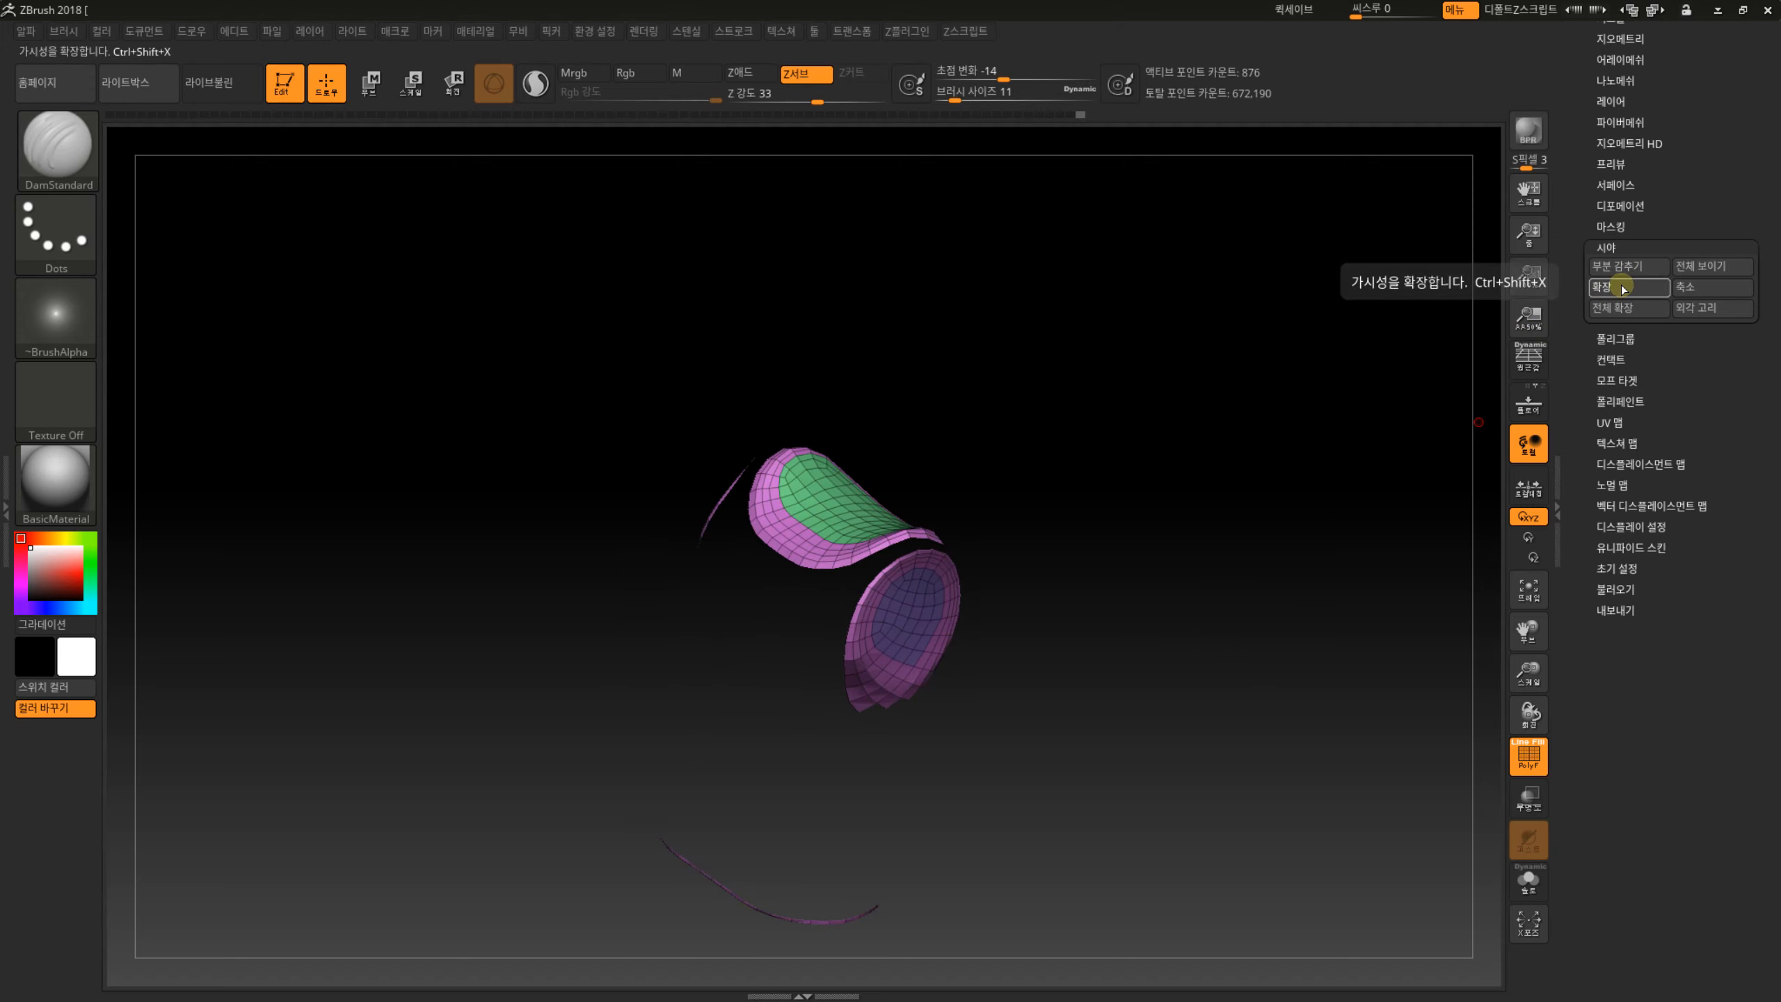
click(1704, 286)
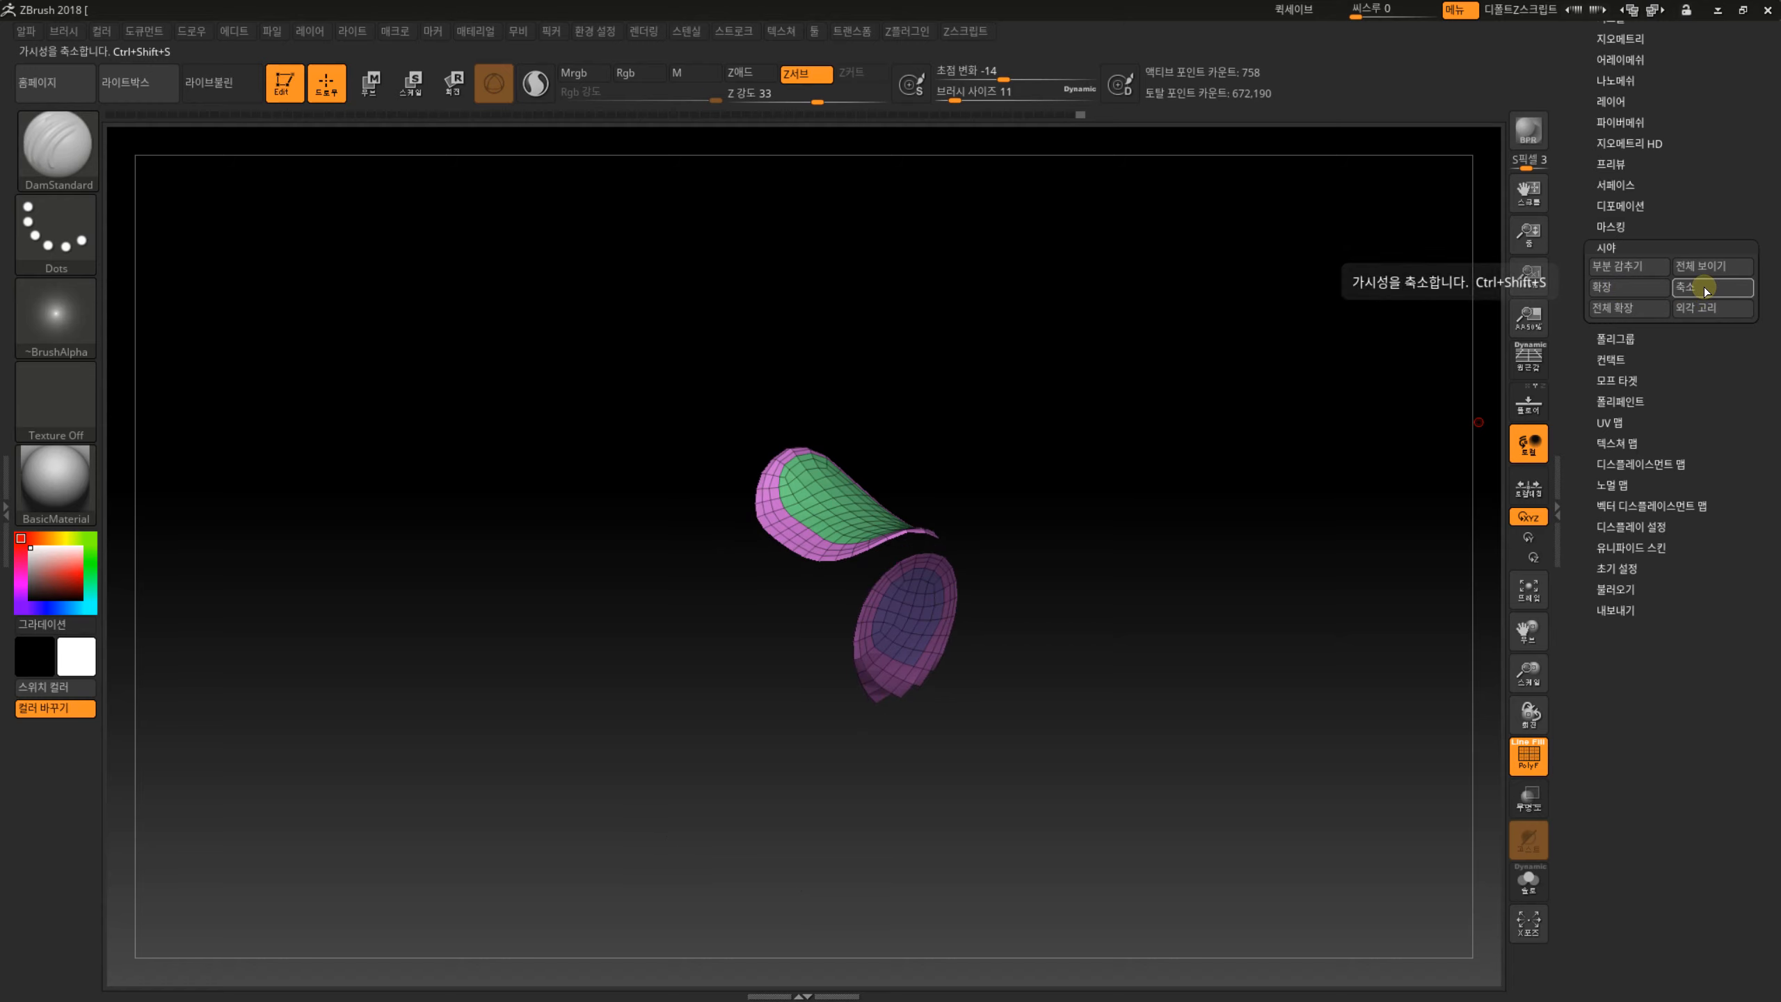
click(1704, 287)
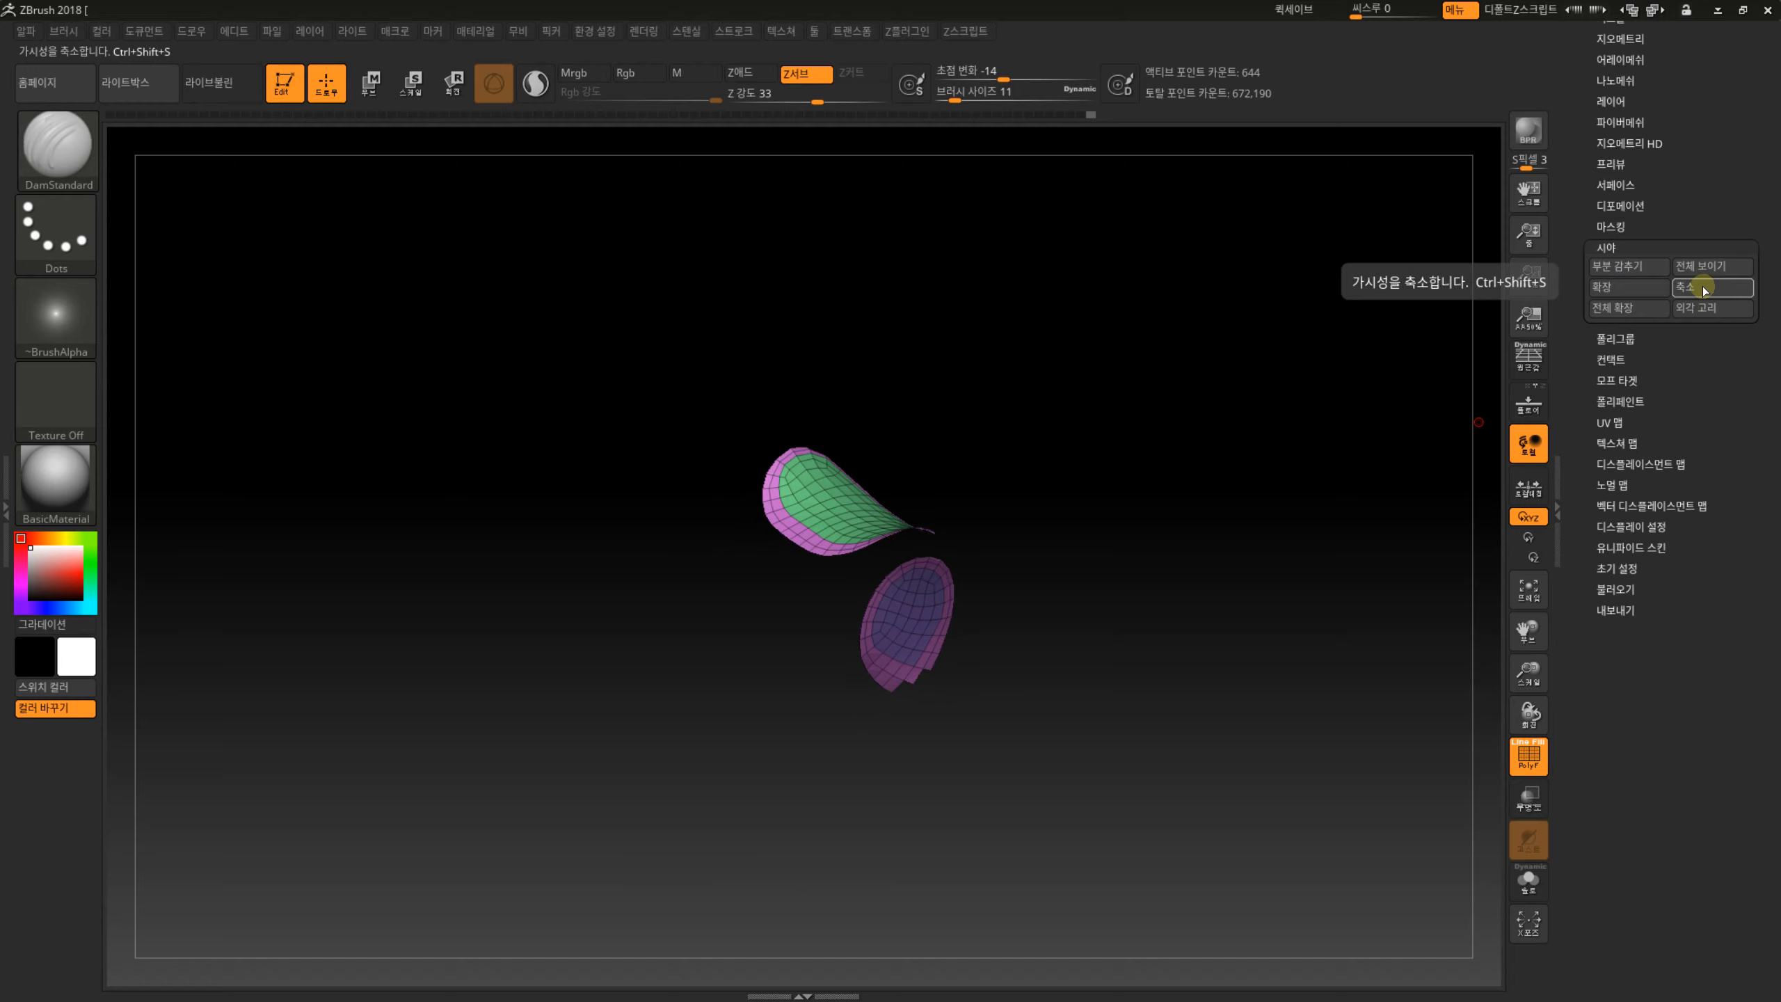
click(1703, 287)
Assign the isolated caps one shared polygroup and show the whole shirt.
drag(1280, 577, 1245, 635)
mouse_move(1254, 745)
mouse_down()
mouse_move(1232, 676)
mouse_move(1217, 717)
mouse_move(1365, 720)
mouse_move(1268, 697)
mouse_move(1257, 672)
mouse_move(1284, 702)
mouse_move(1257, 665)
mouse_move(1198, 677)
mouse_up()
ctrl+shift+click(1224, 688)
Check the shirt's front topology up close with a brush size of 77, and set the brush size to 41.
key(s)
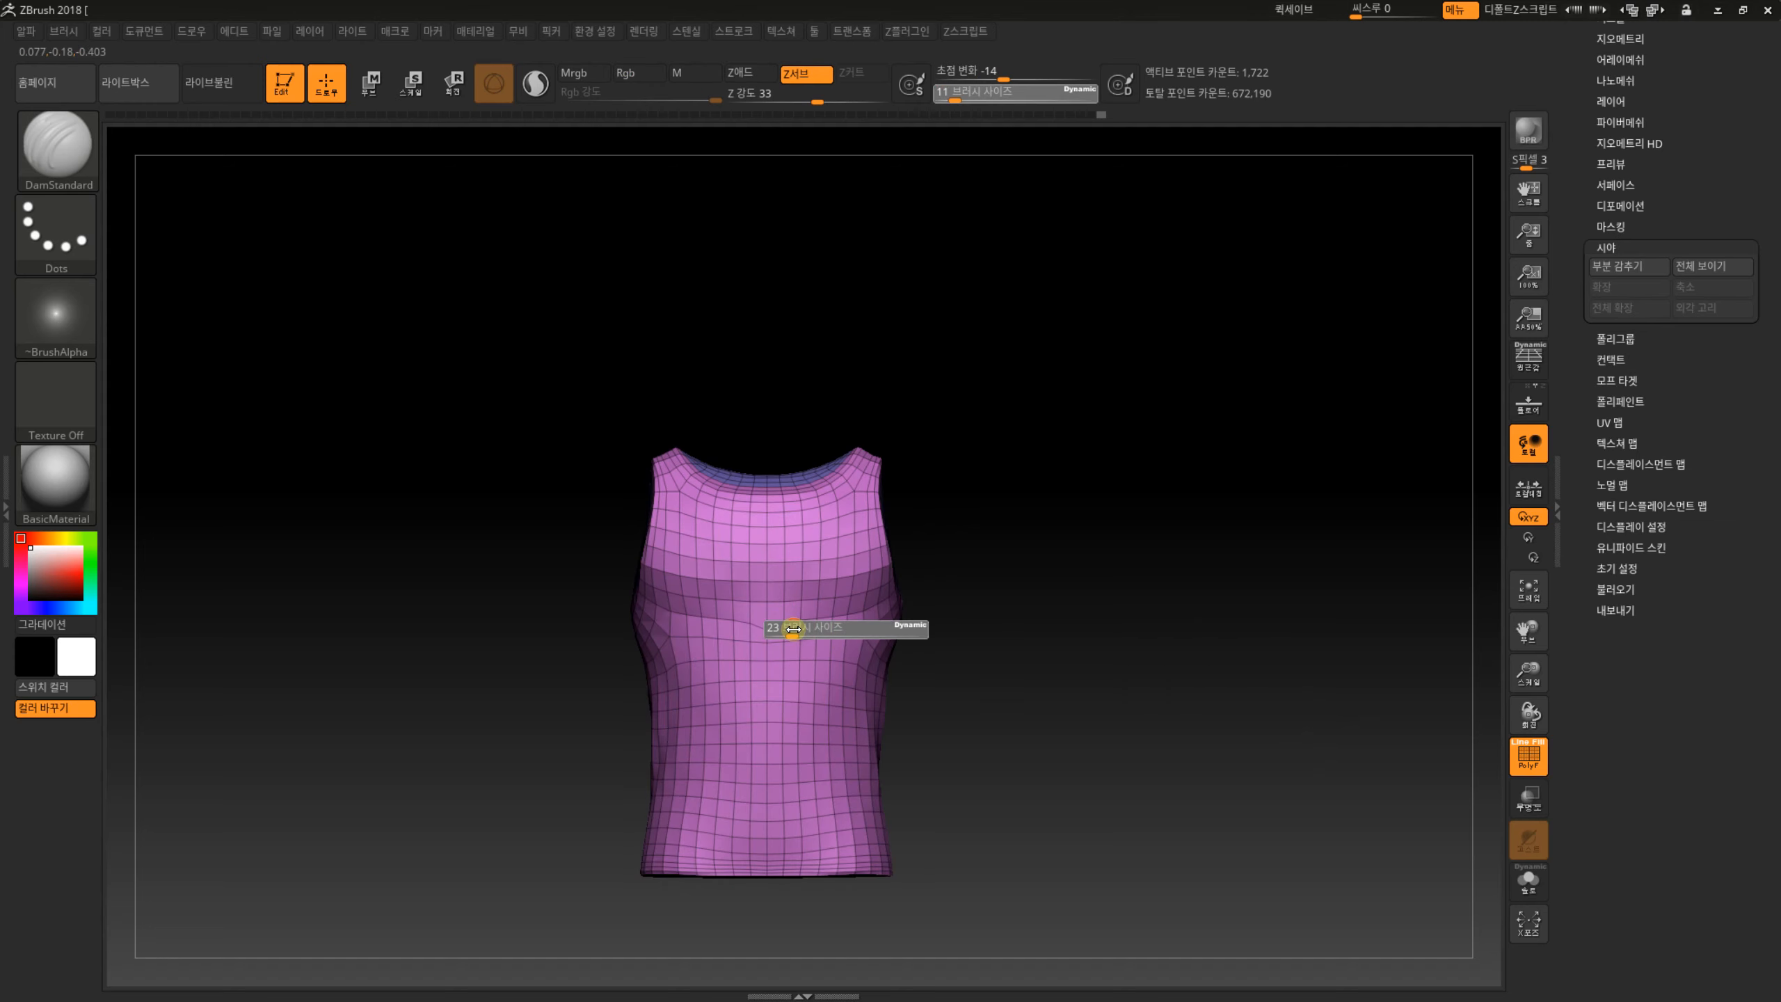
drag(814, 634, 816, 634)
alt+drag(1114, 733, 1122, 912)
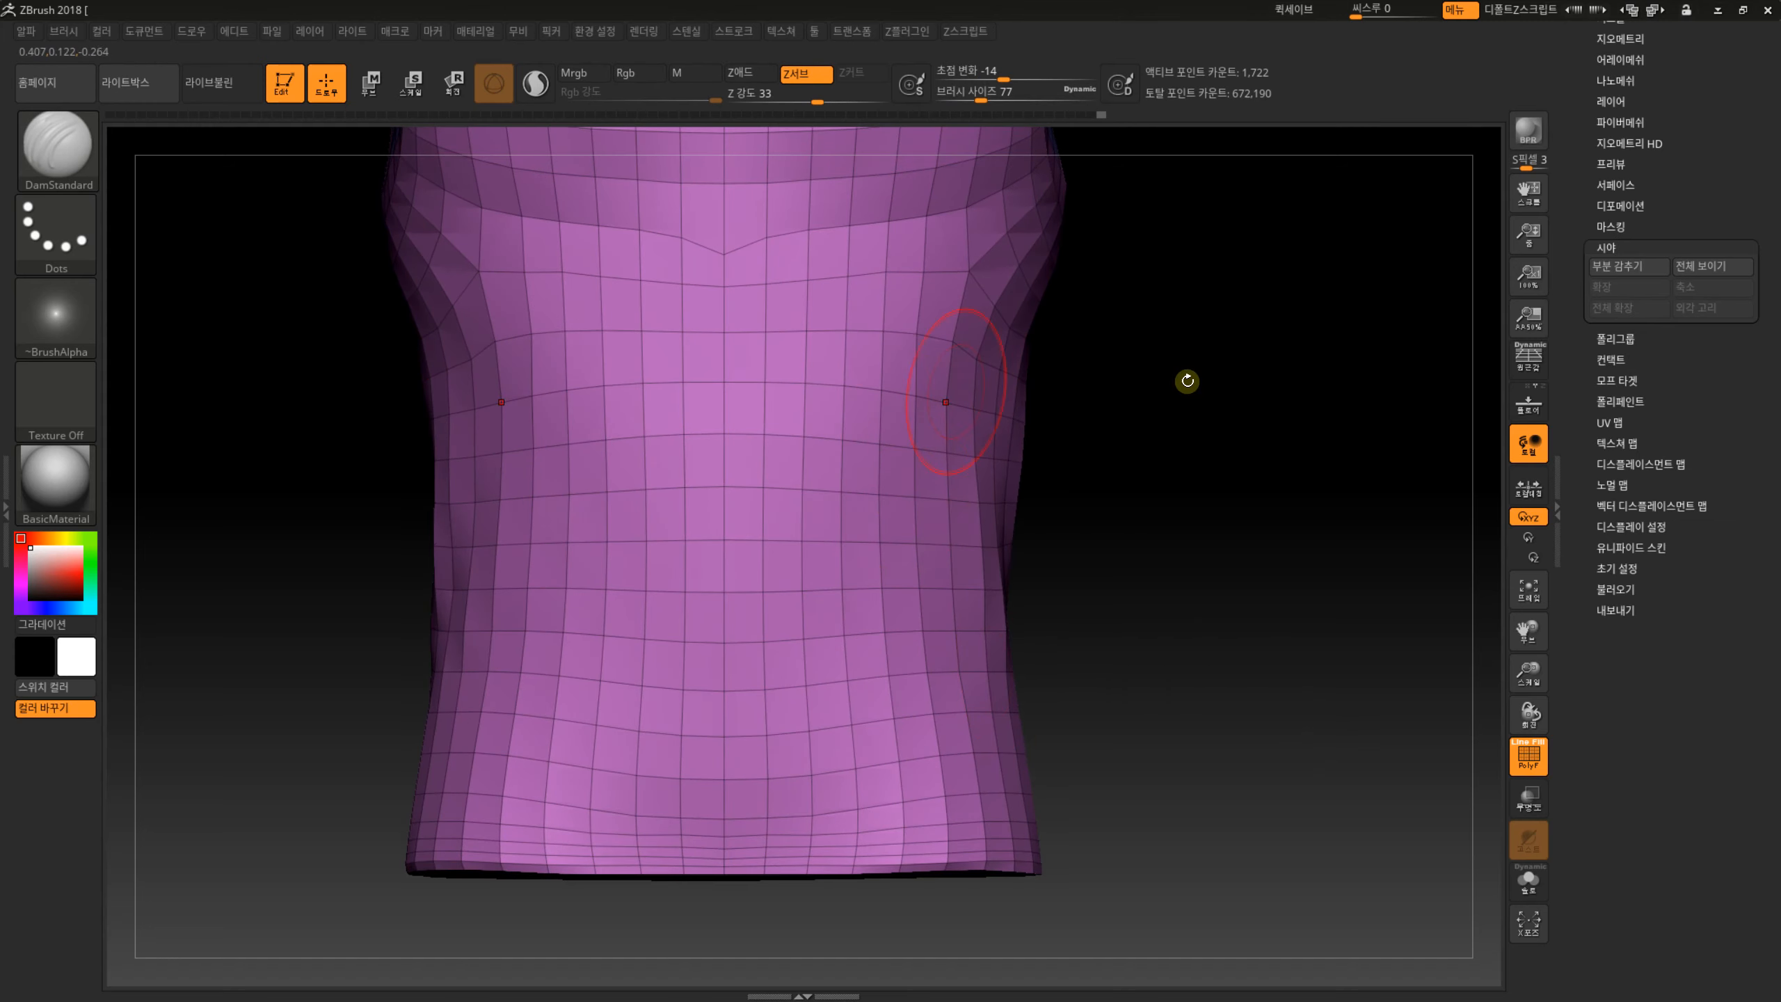
alt+drag(1185, 382, 1154, 748)
key(s)
drag(722, 581, 703, 582)
key(s)
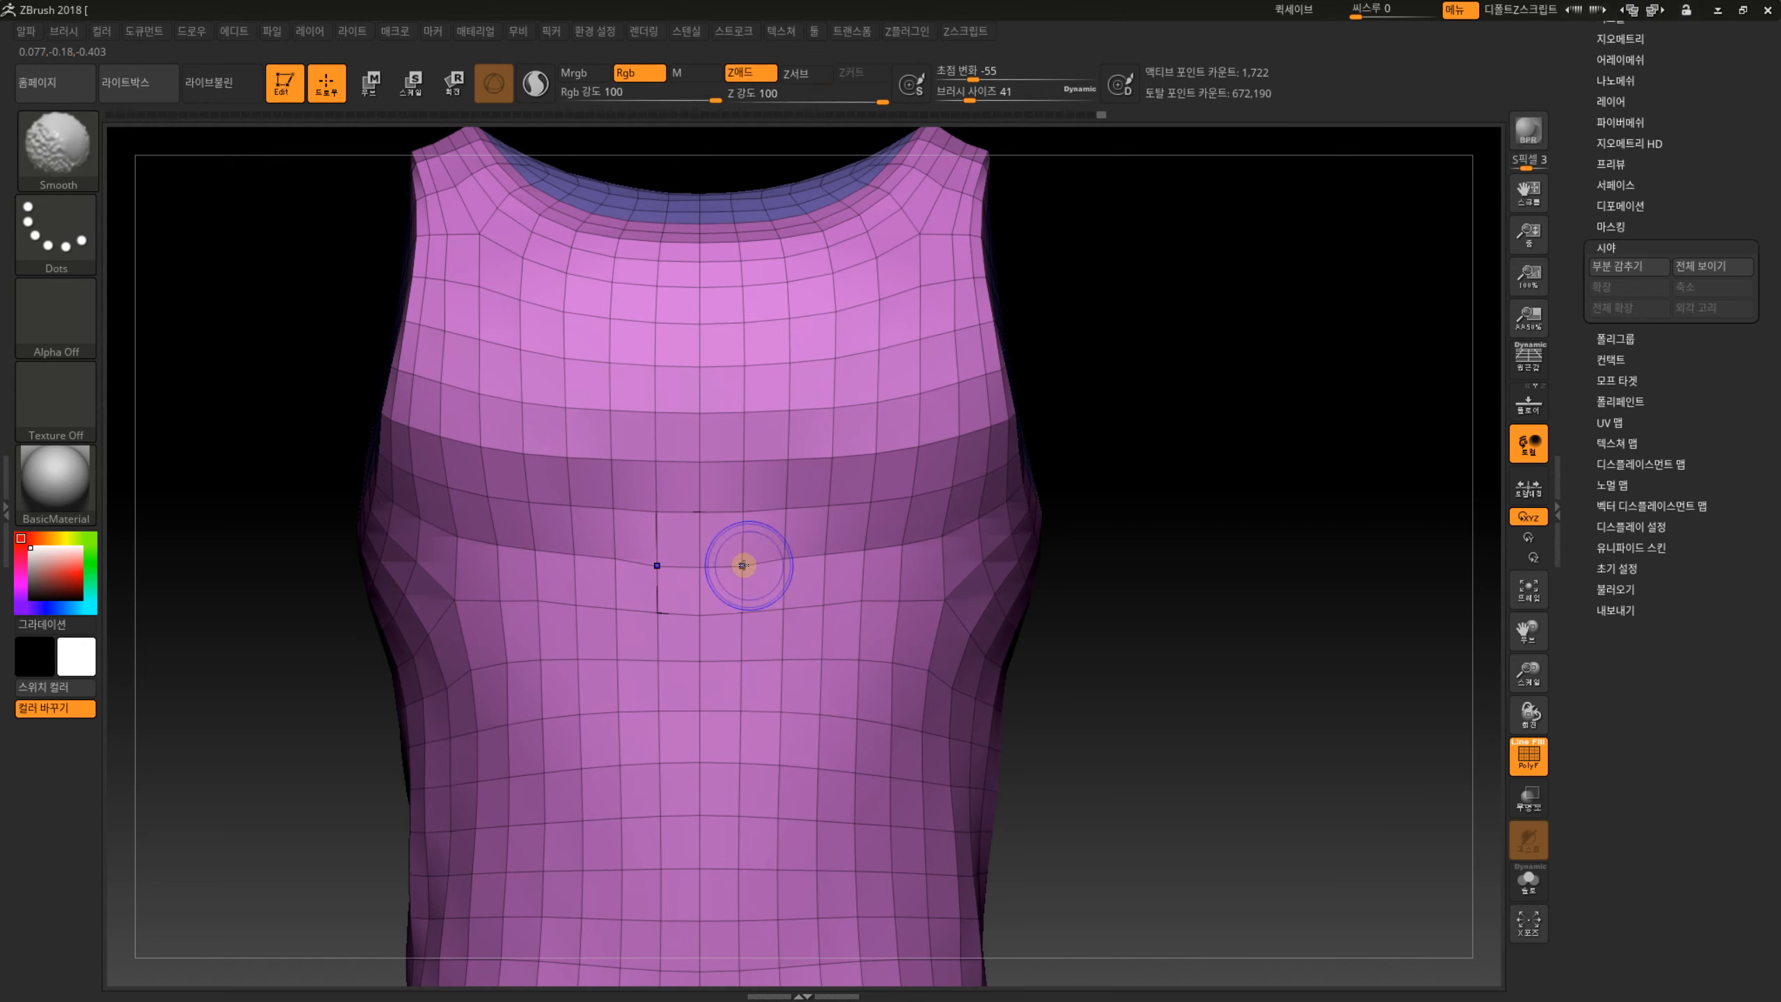
Unwrap the shirt with UV Master to generate its UV map.
alt+drag(1106, 642, 1088, 519)
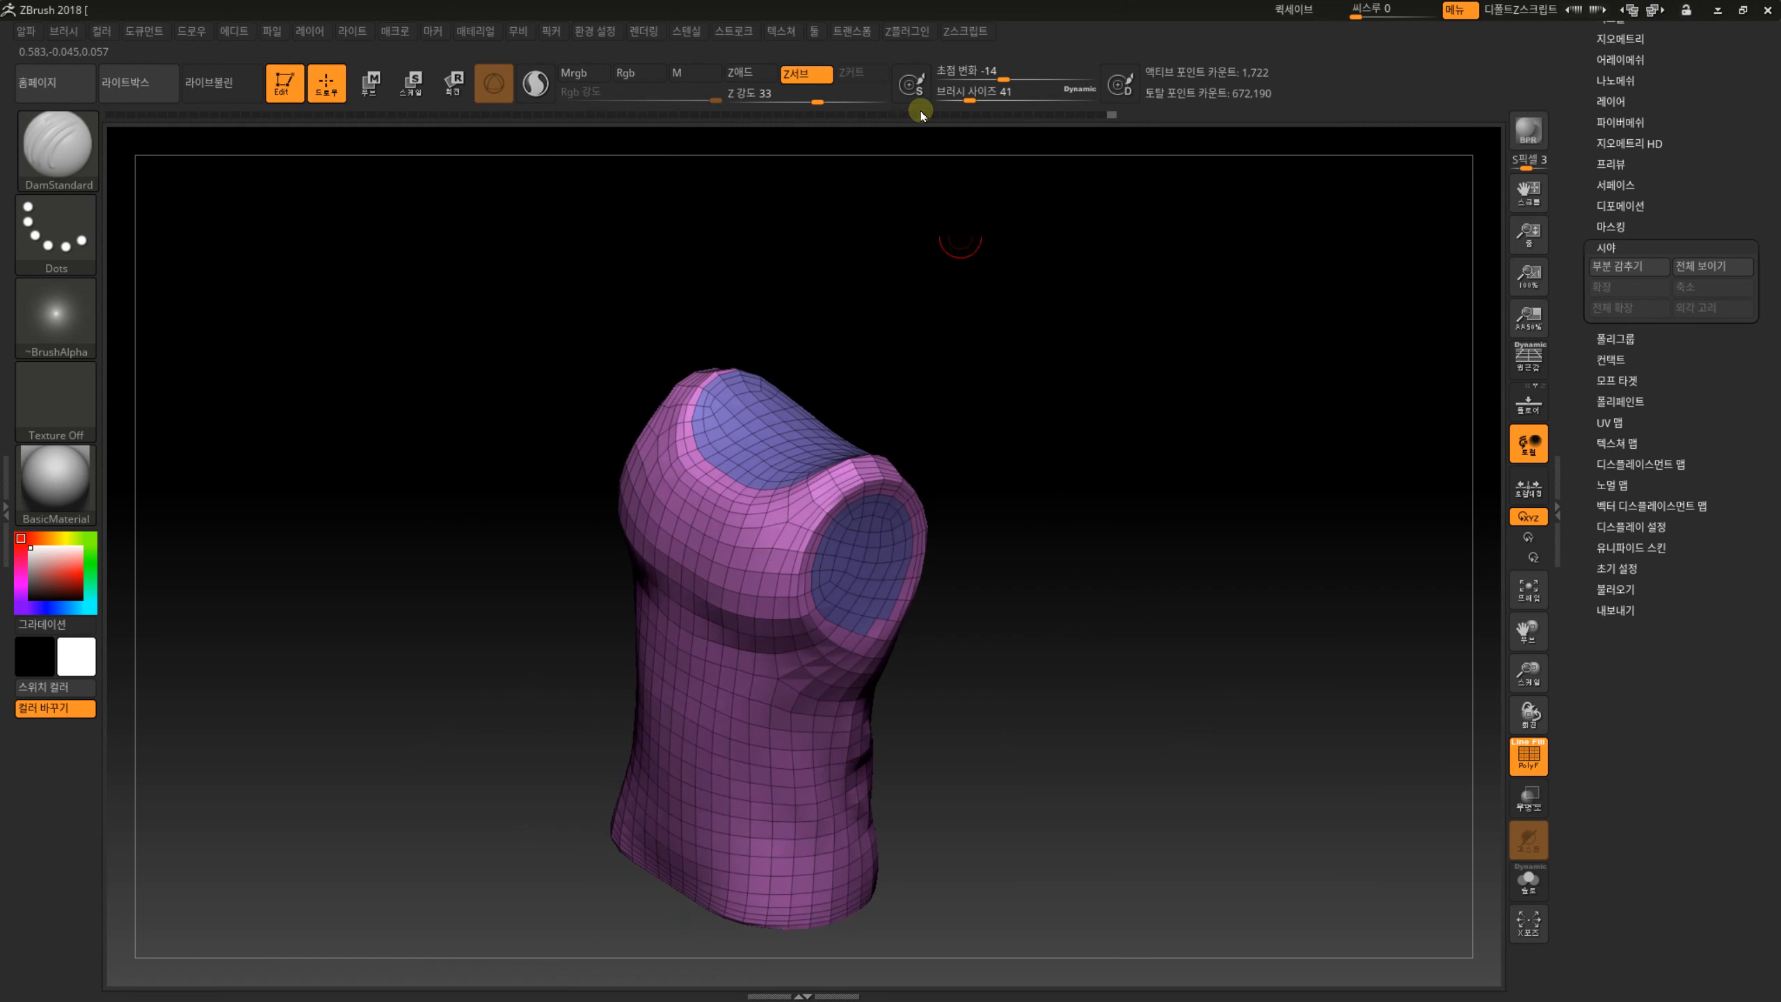
click(910, 30)
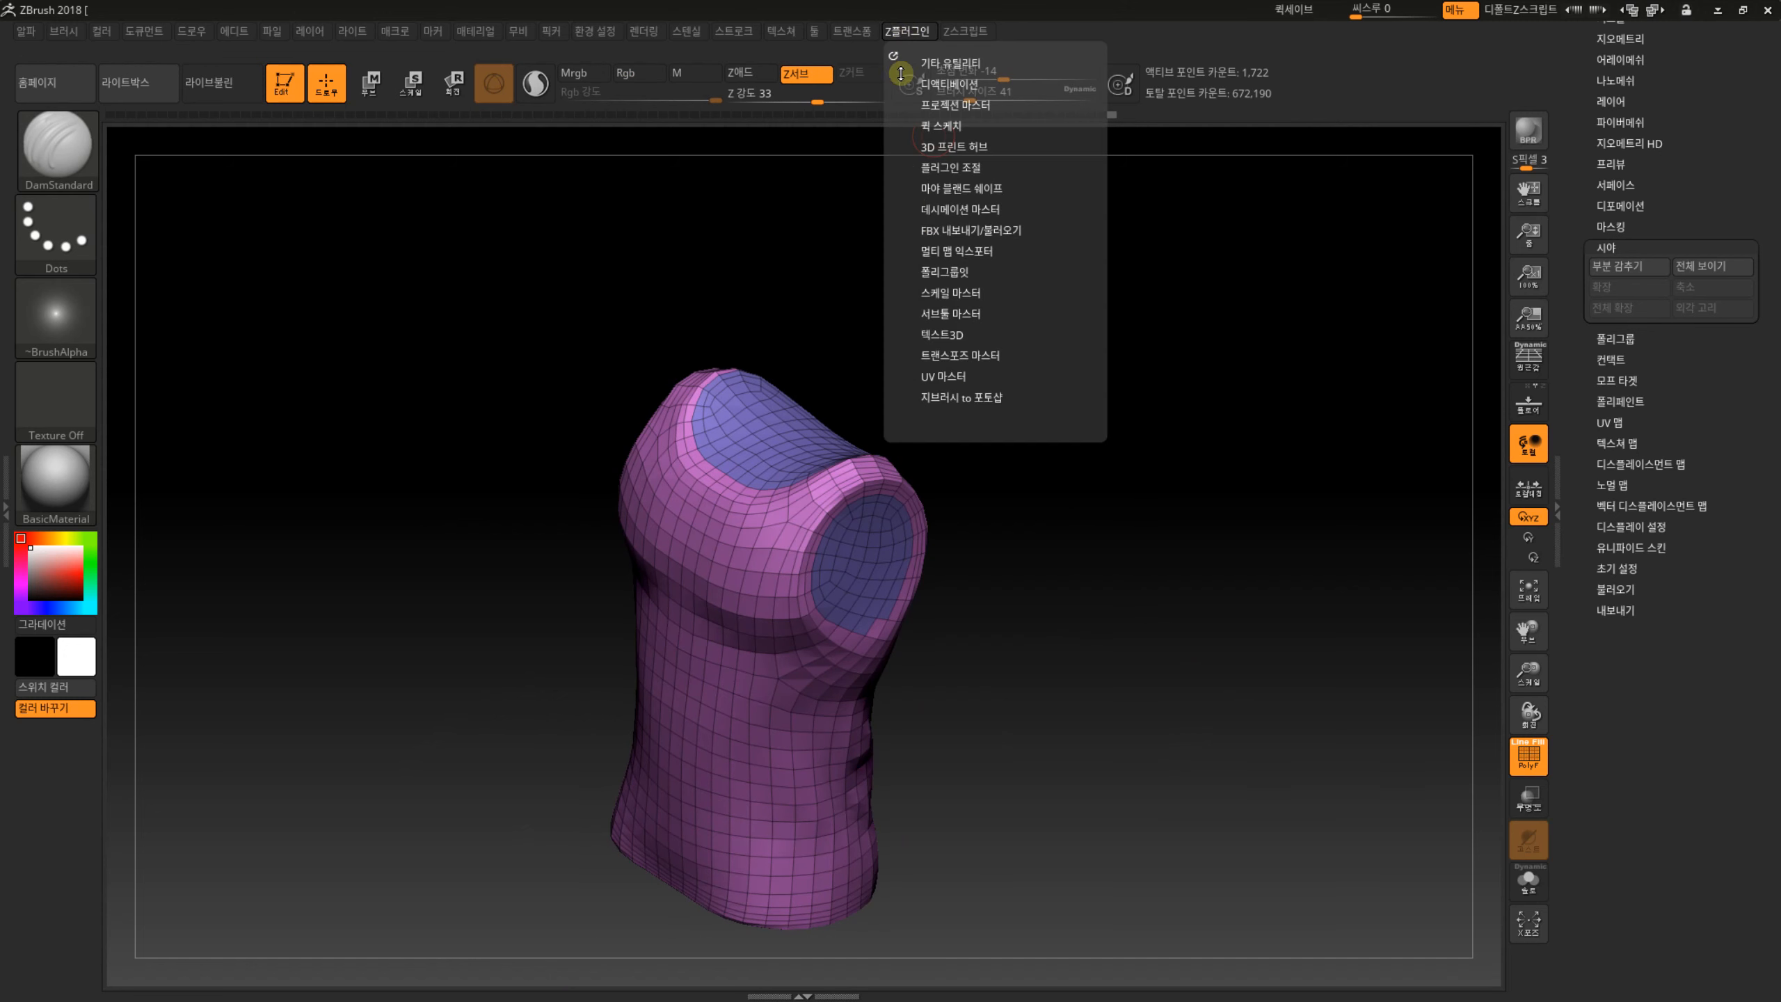
click(946, 375)
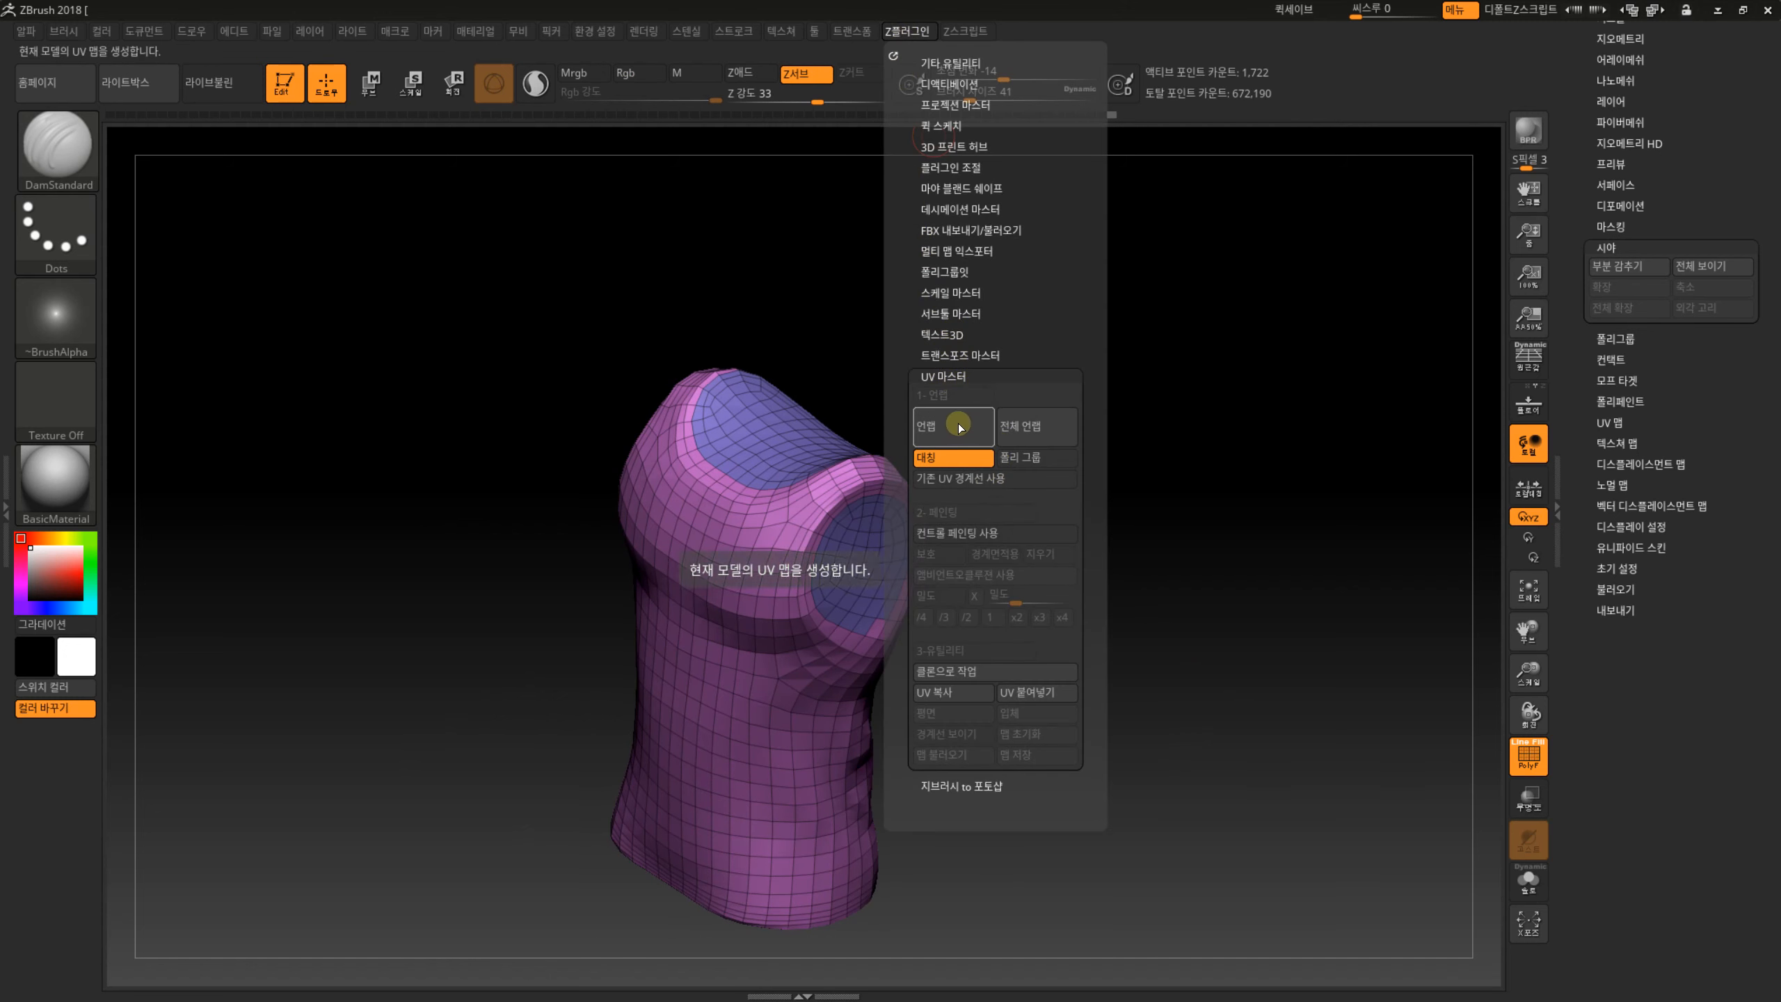
click(959, 425)
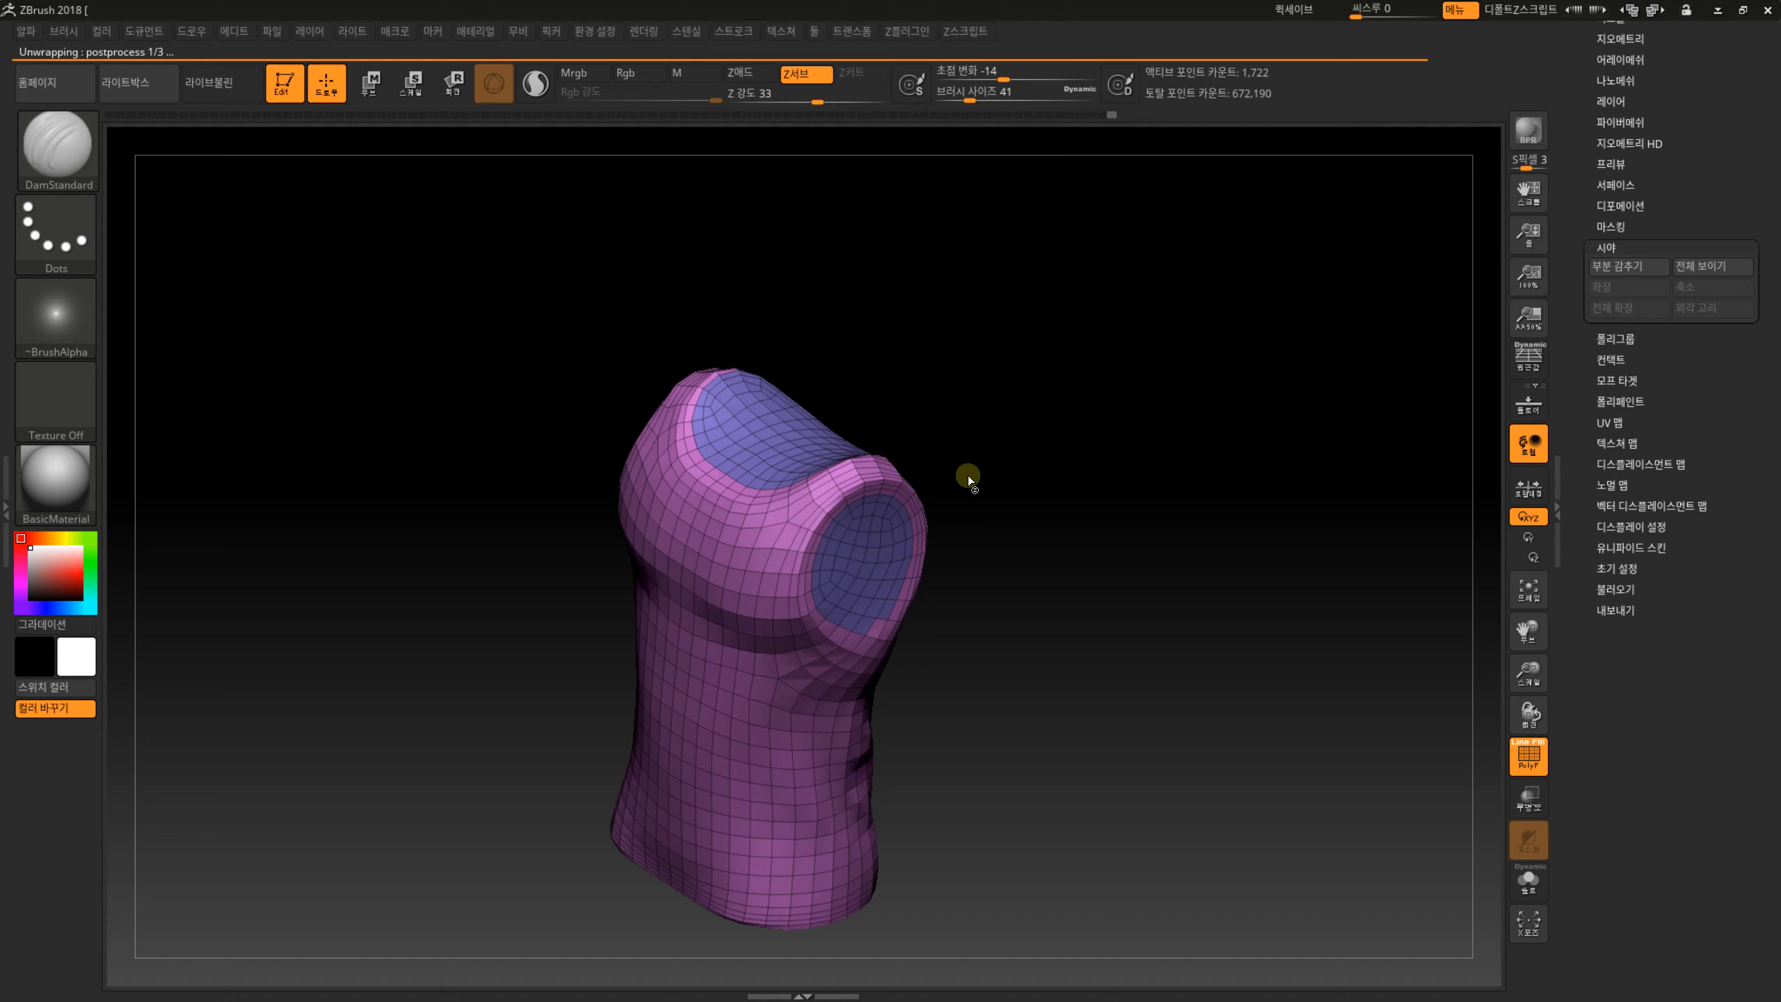
Face the shirt from the front and flatten it with Morph UV to examine its UV layout.
click(1611, 421)
shift+drag(1383, 555, 1403, 578)
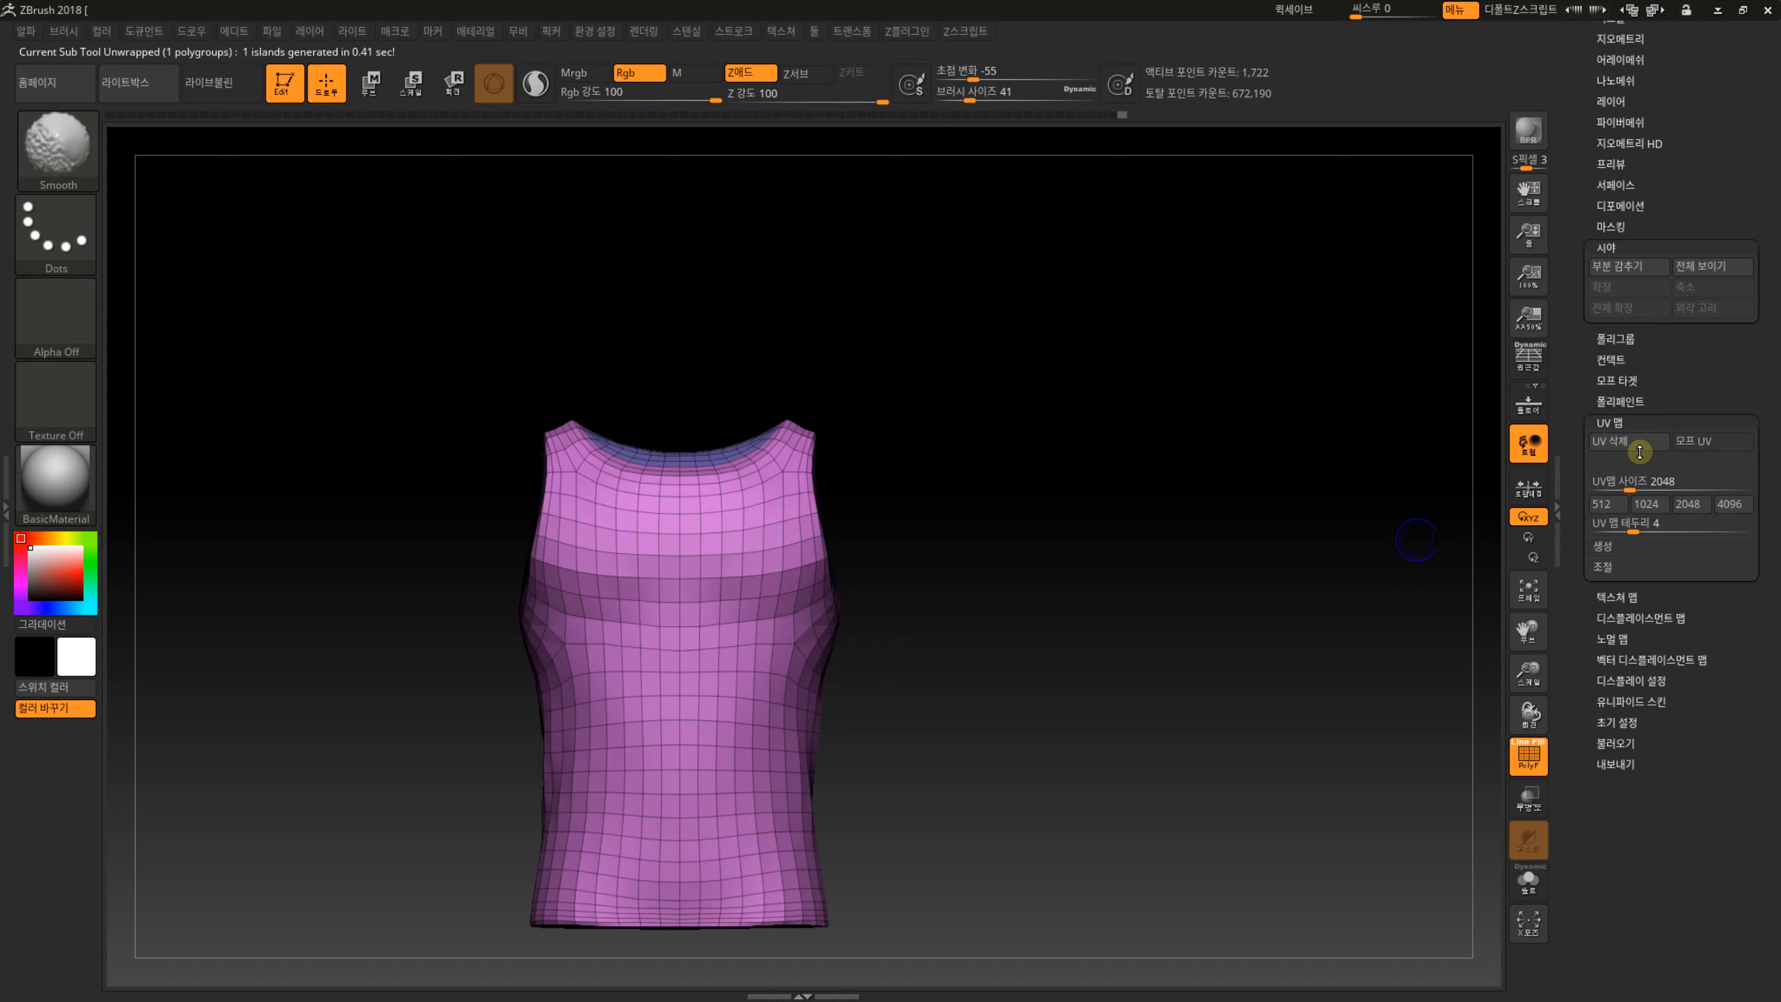
click(1709, 441)
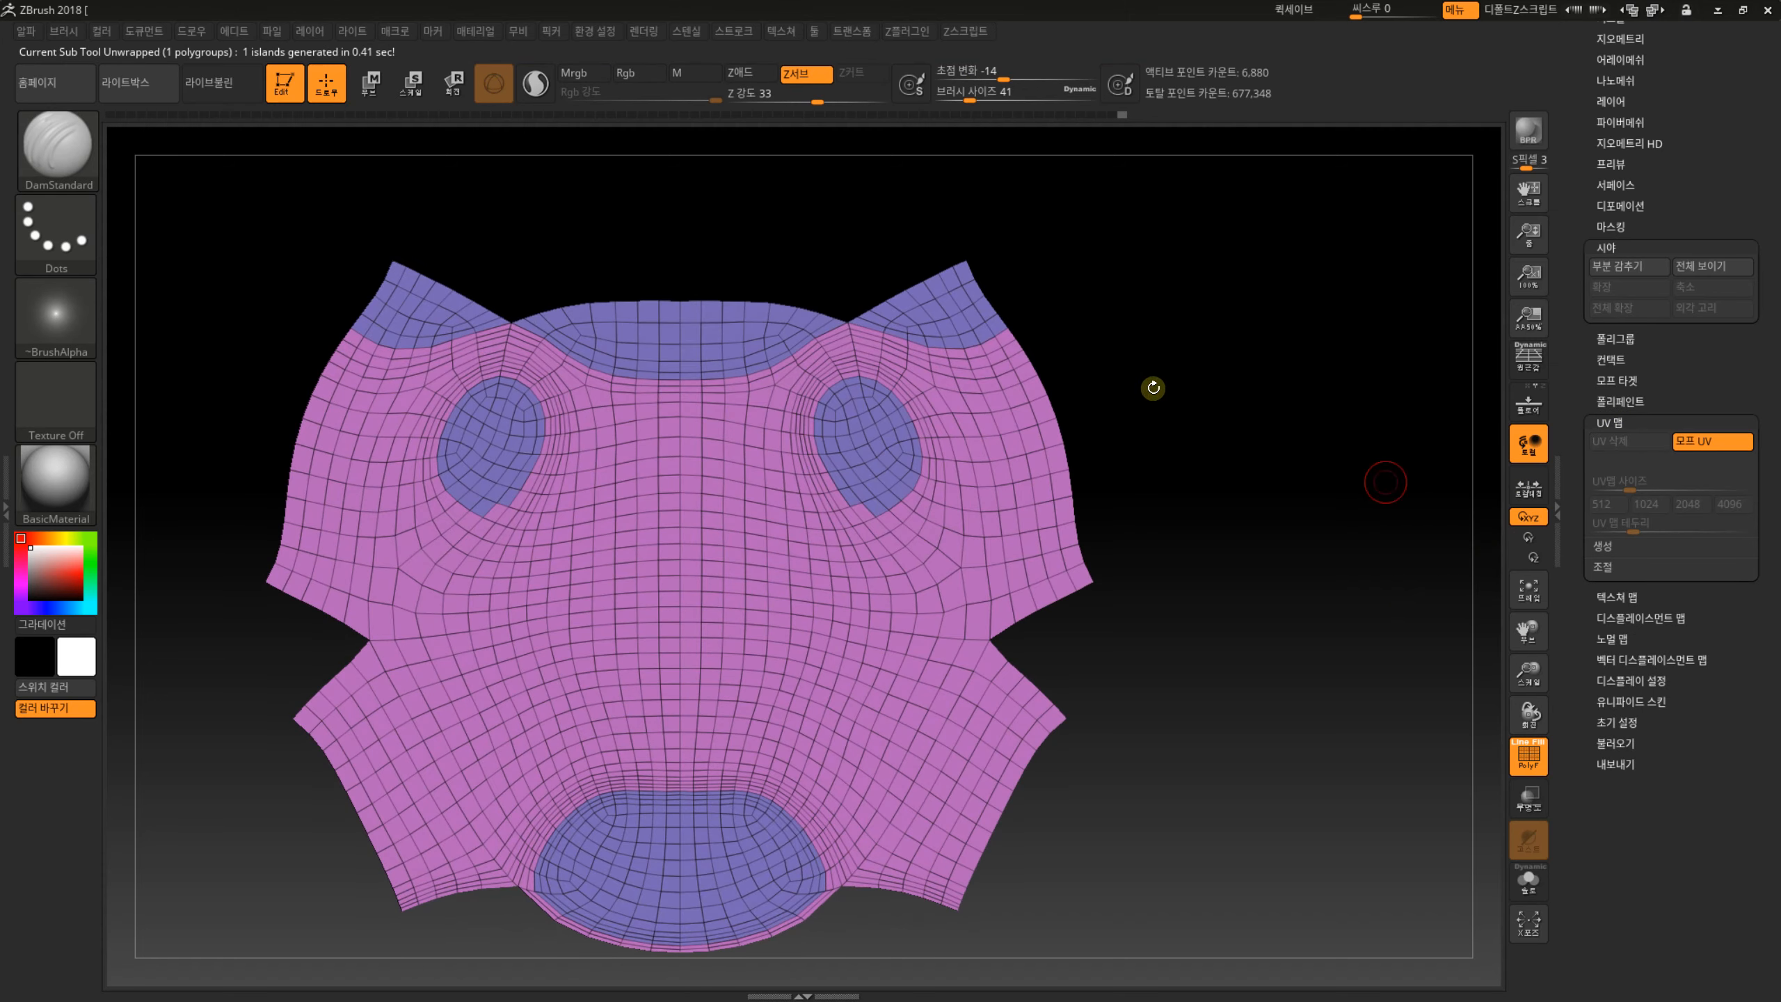
Enable the Polygroups option in UV Master alongside Symmetry and unwrap the shirt while it is flattened.
click(900, 31)
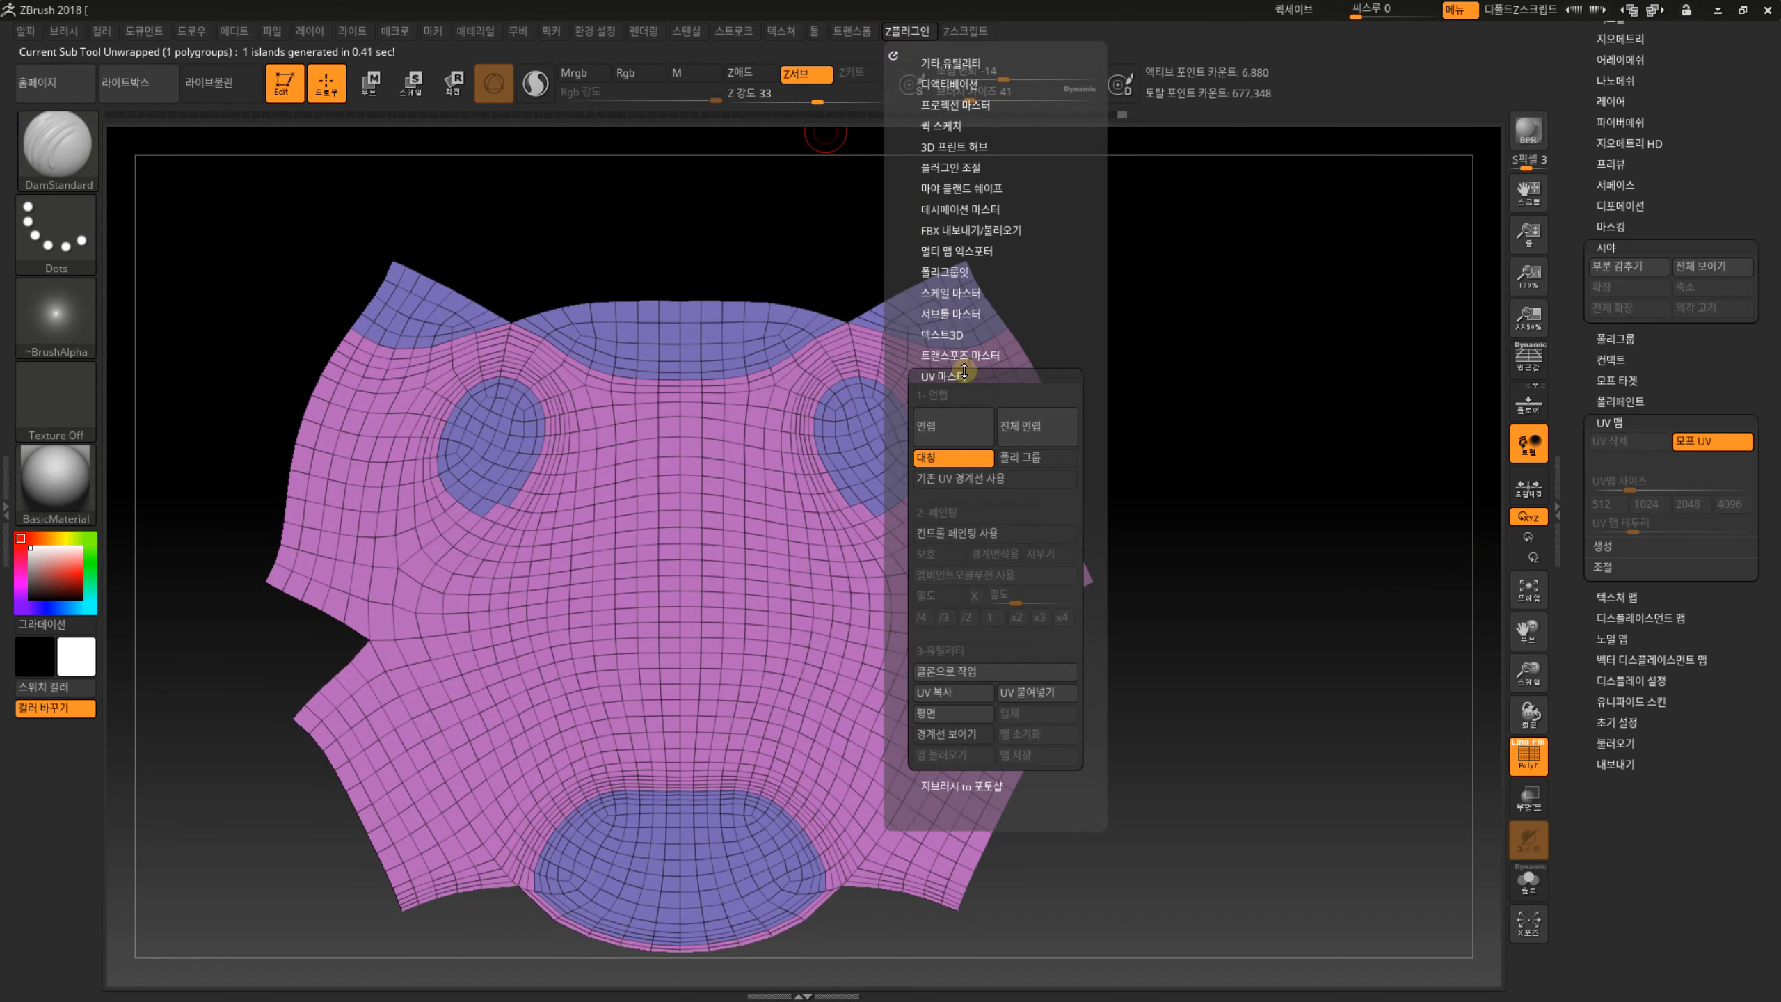
click(1026, 457)
click(969, 435)
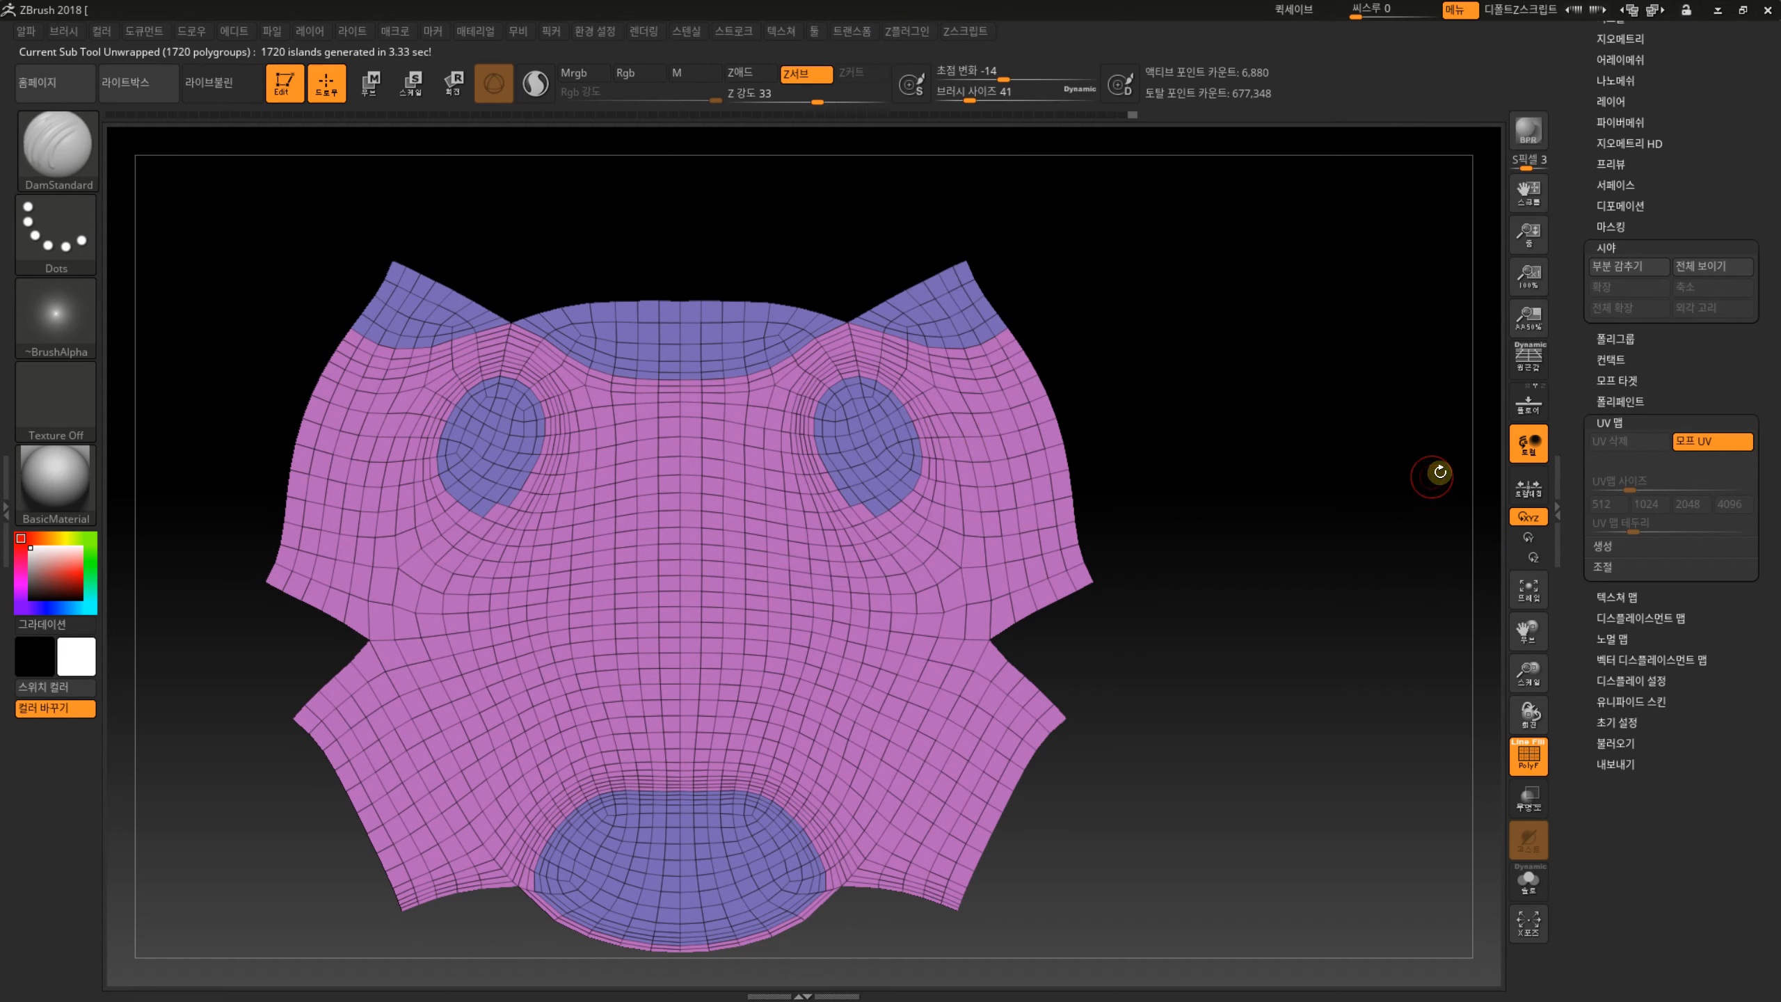
Switch Morph UV off and on to examine the new islands, and return to the 3D shirt.
click(1686, 449)
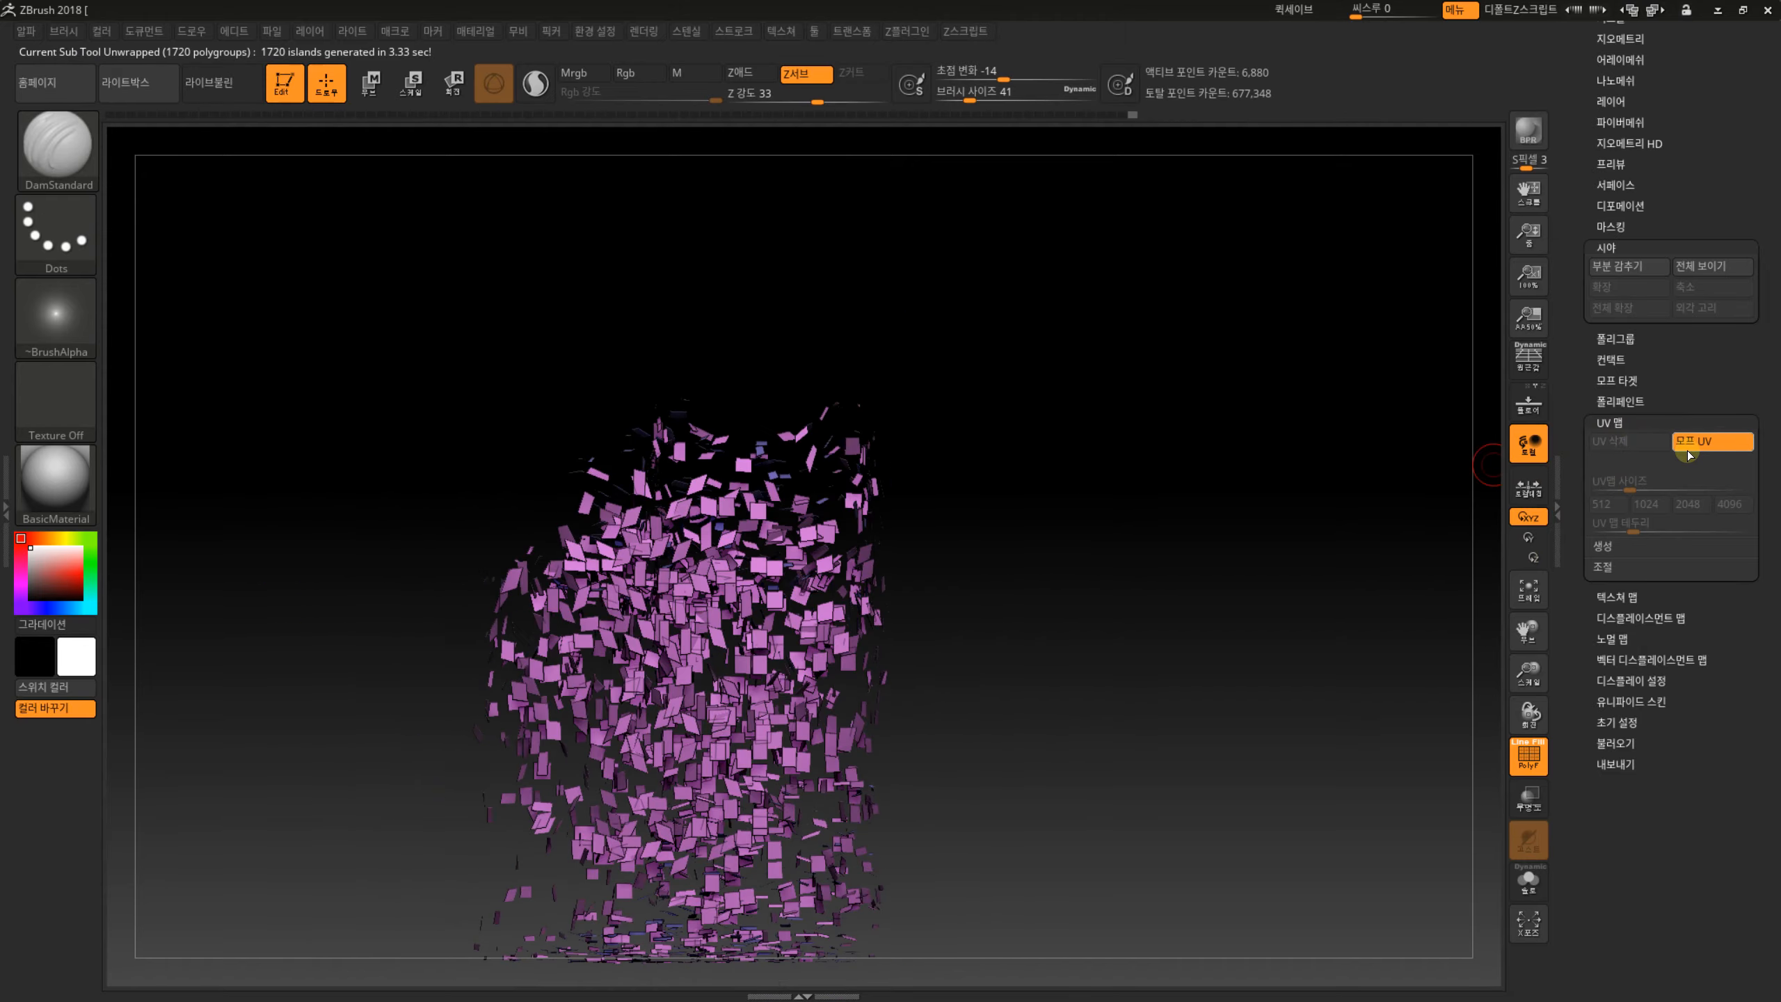
click(1689, 449)
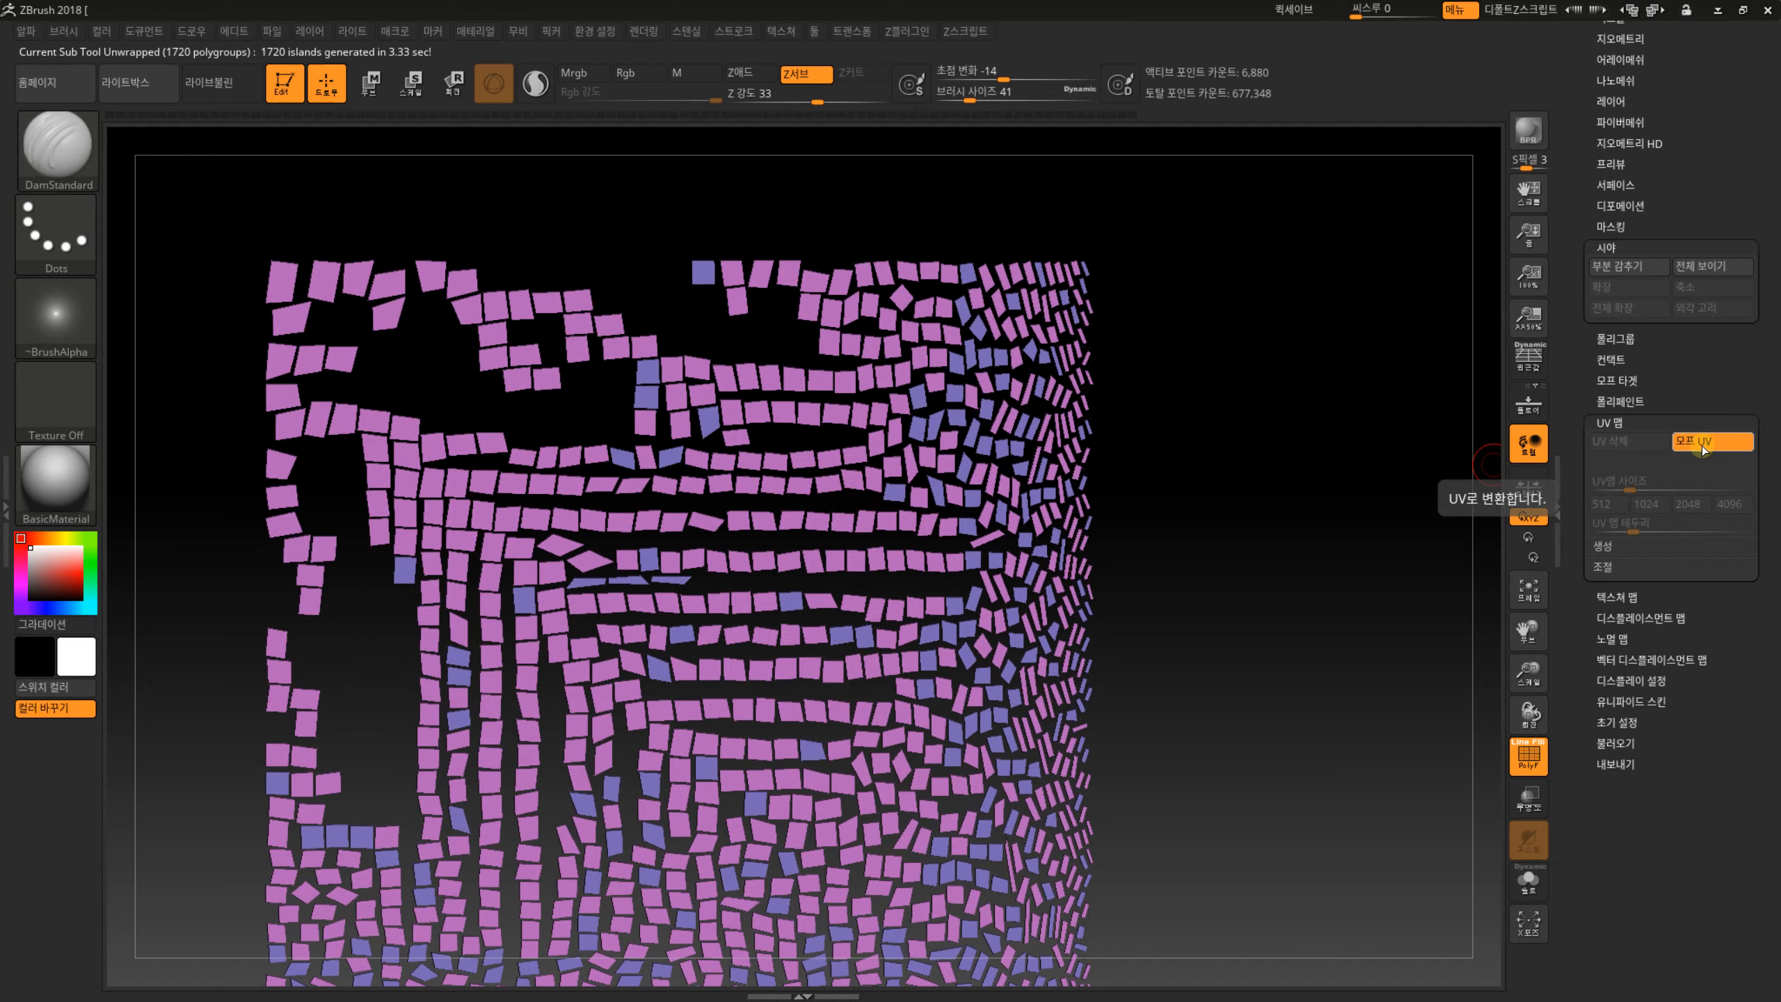
click(1701, 445)
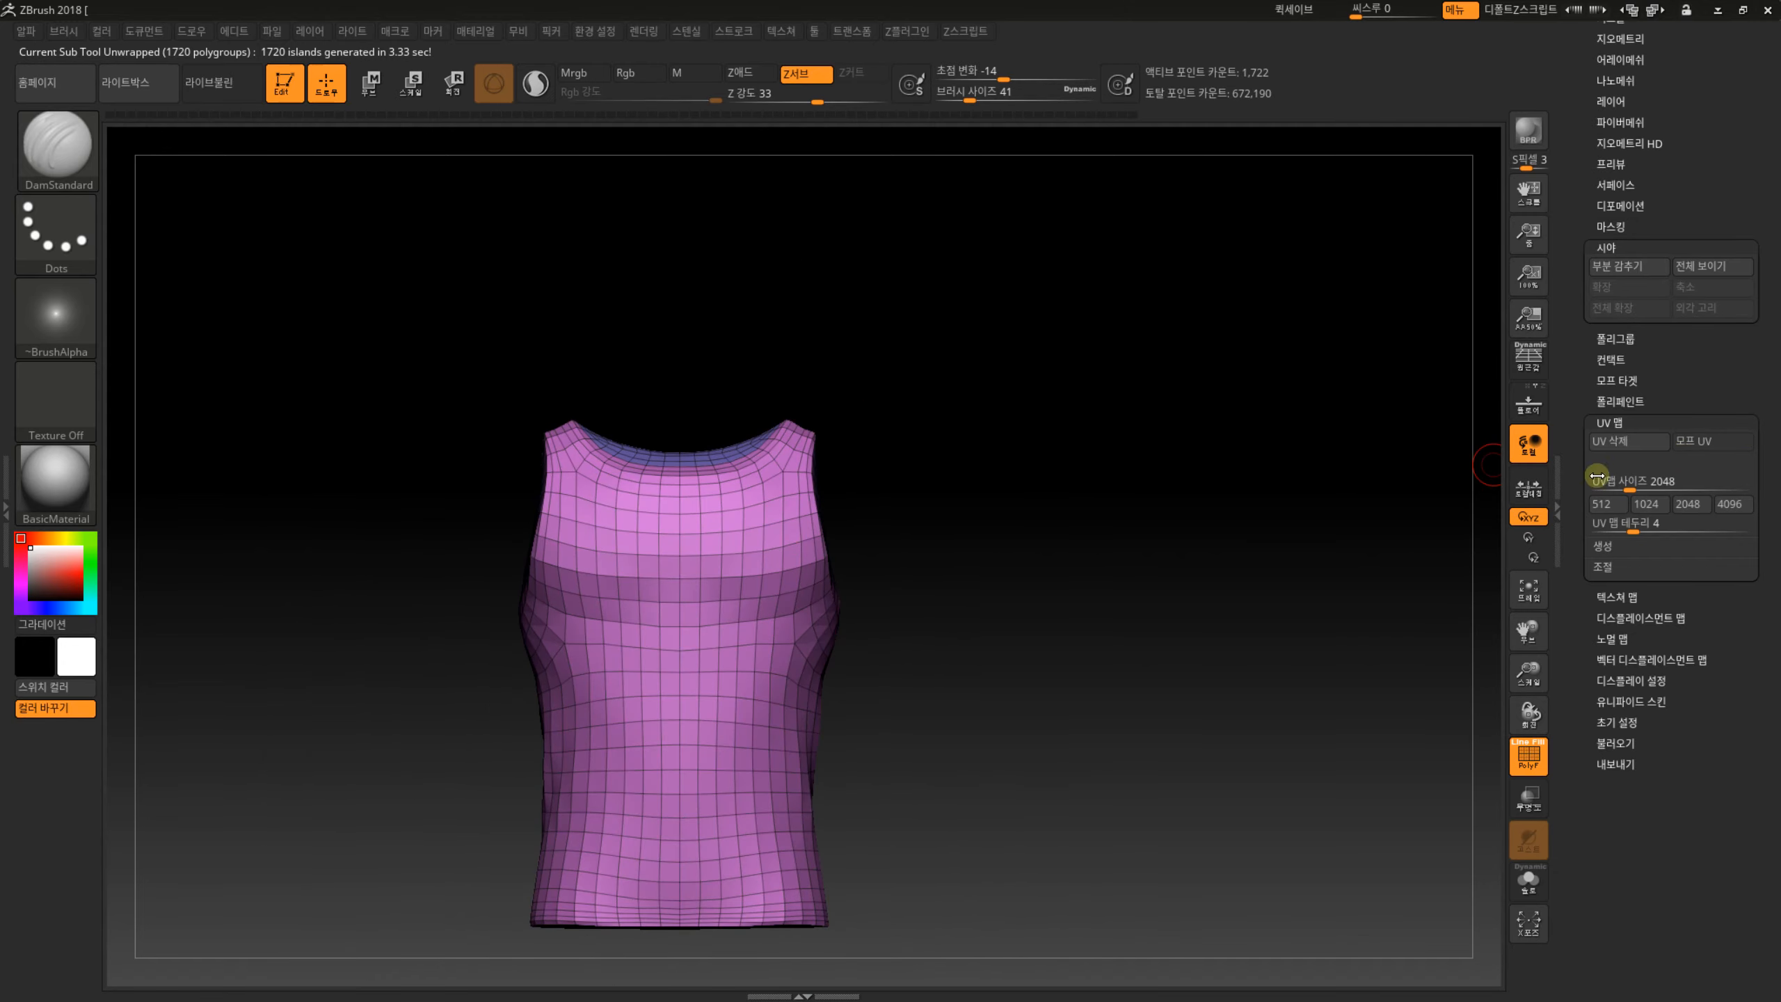
Unwrap the unflattened shirt again by polygroups and preview its UV islands with Morph UV.
click(903, 30)
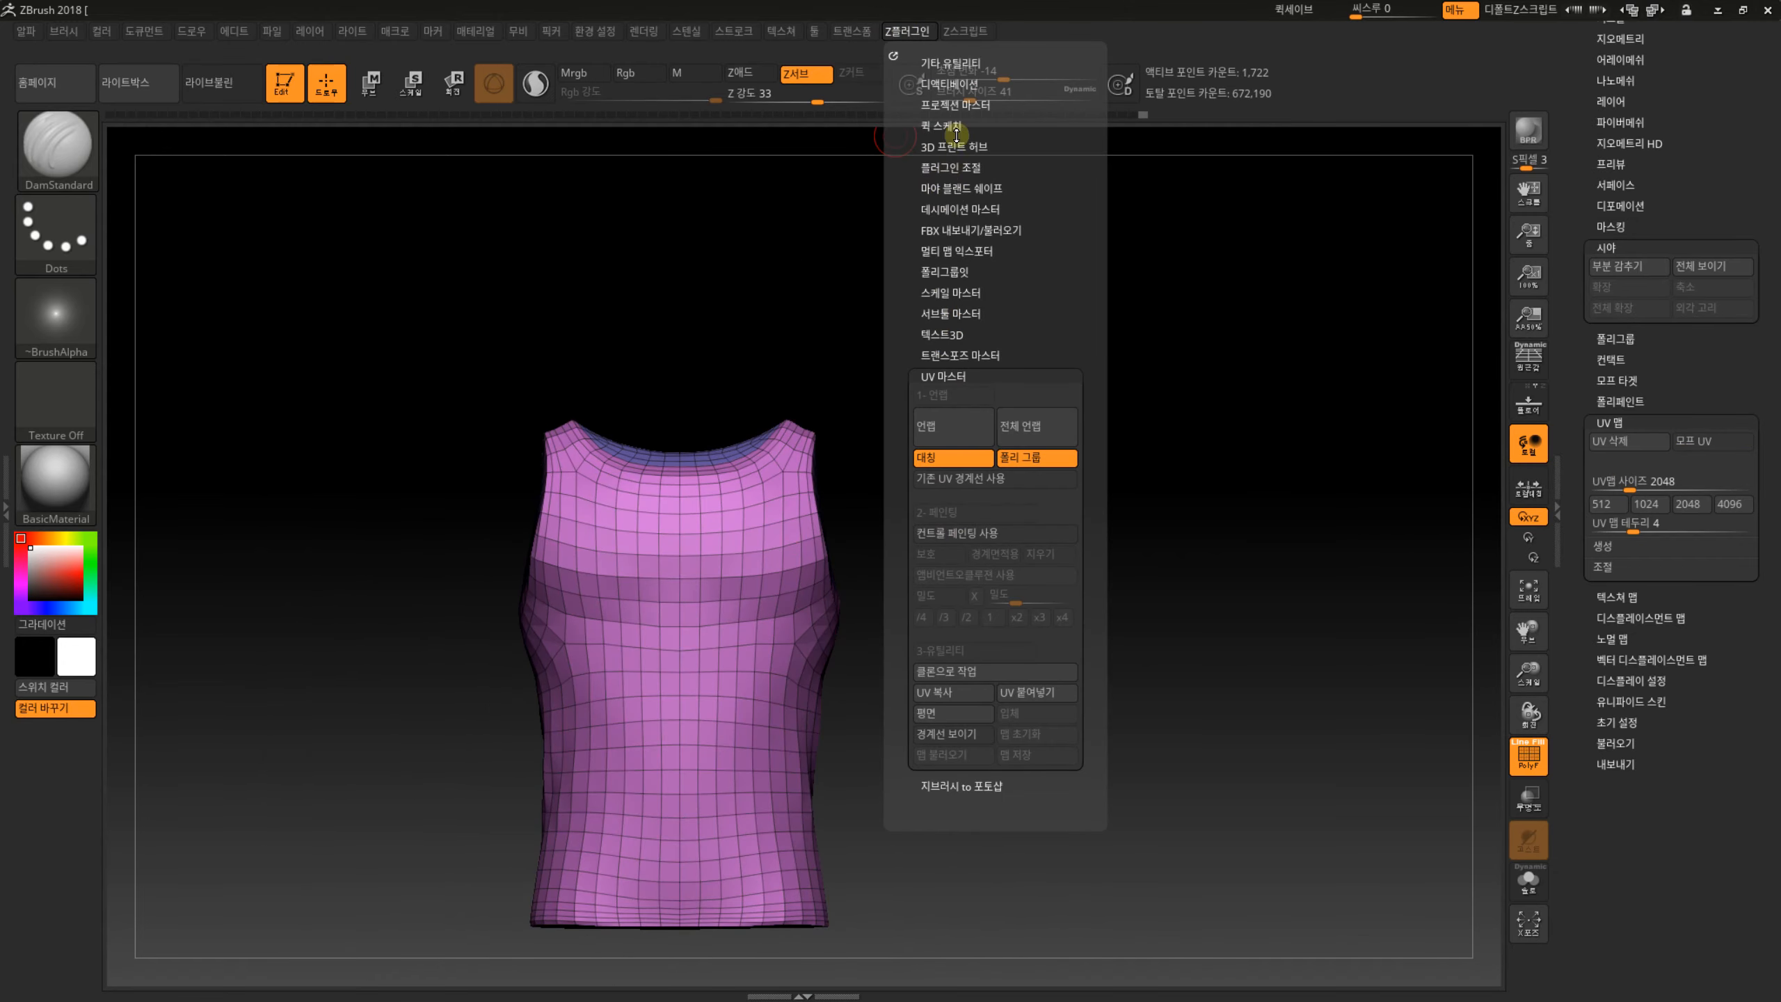
click(954, 430)
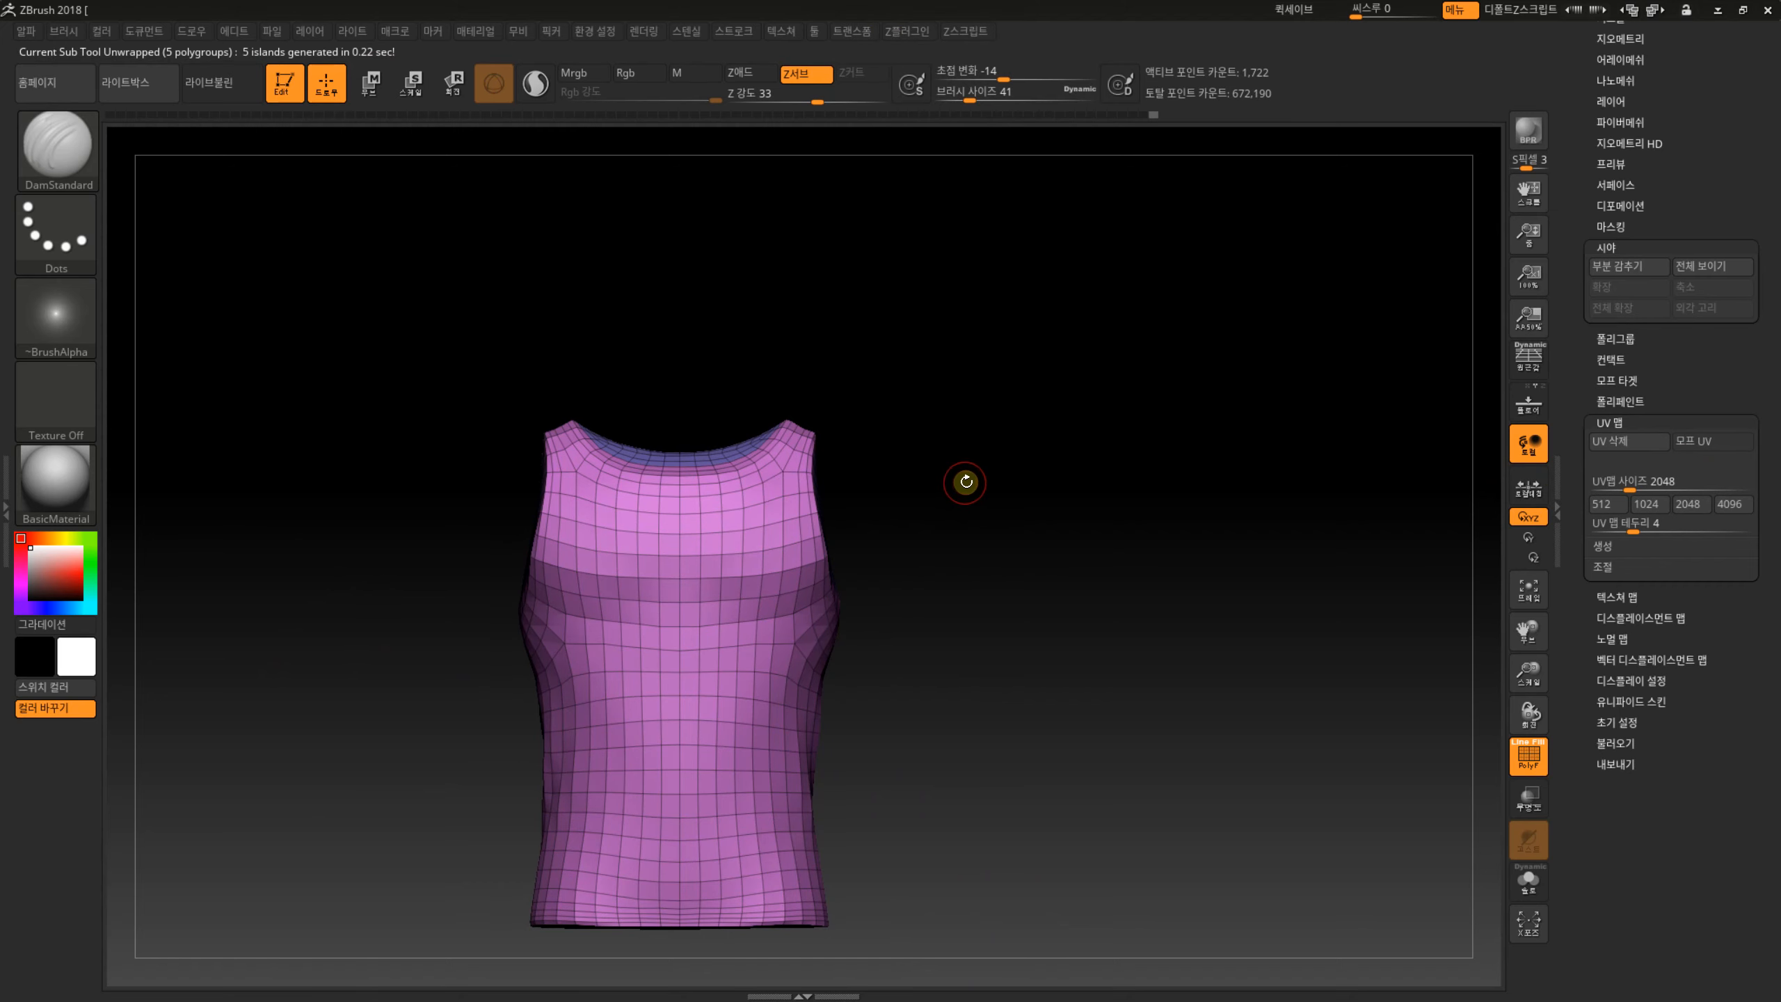
click(1686, 442)
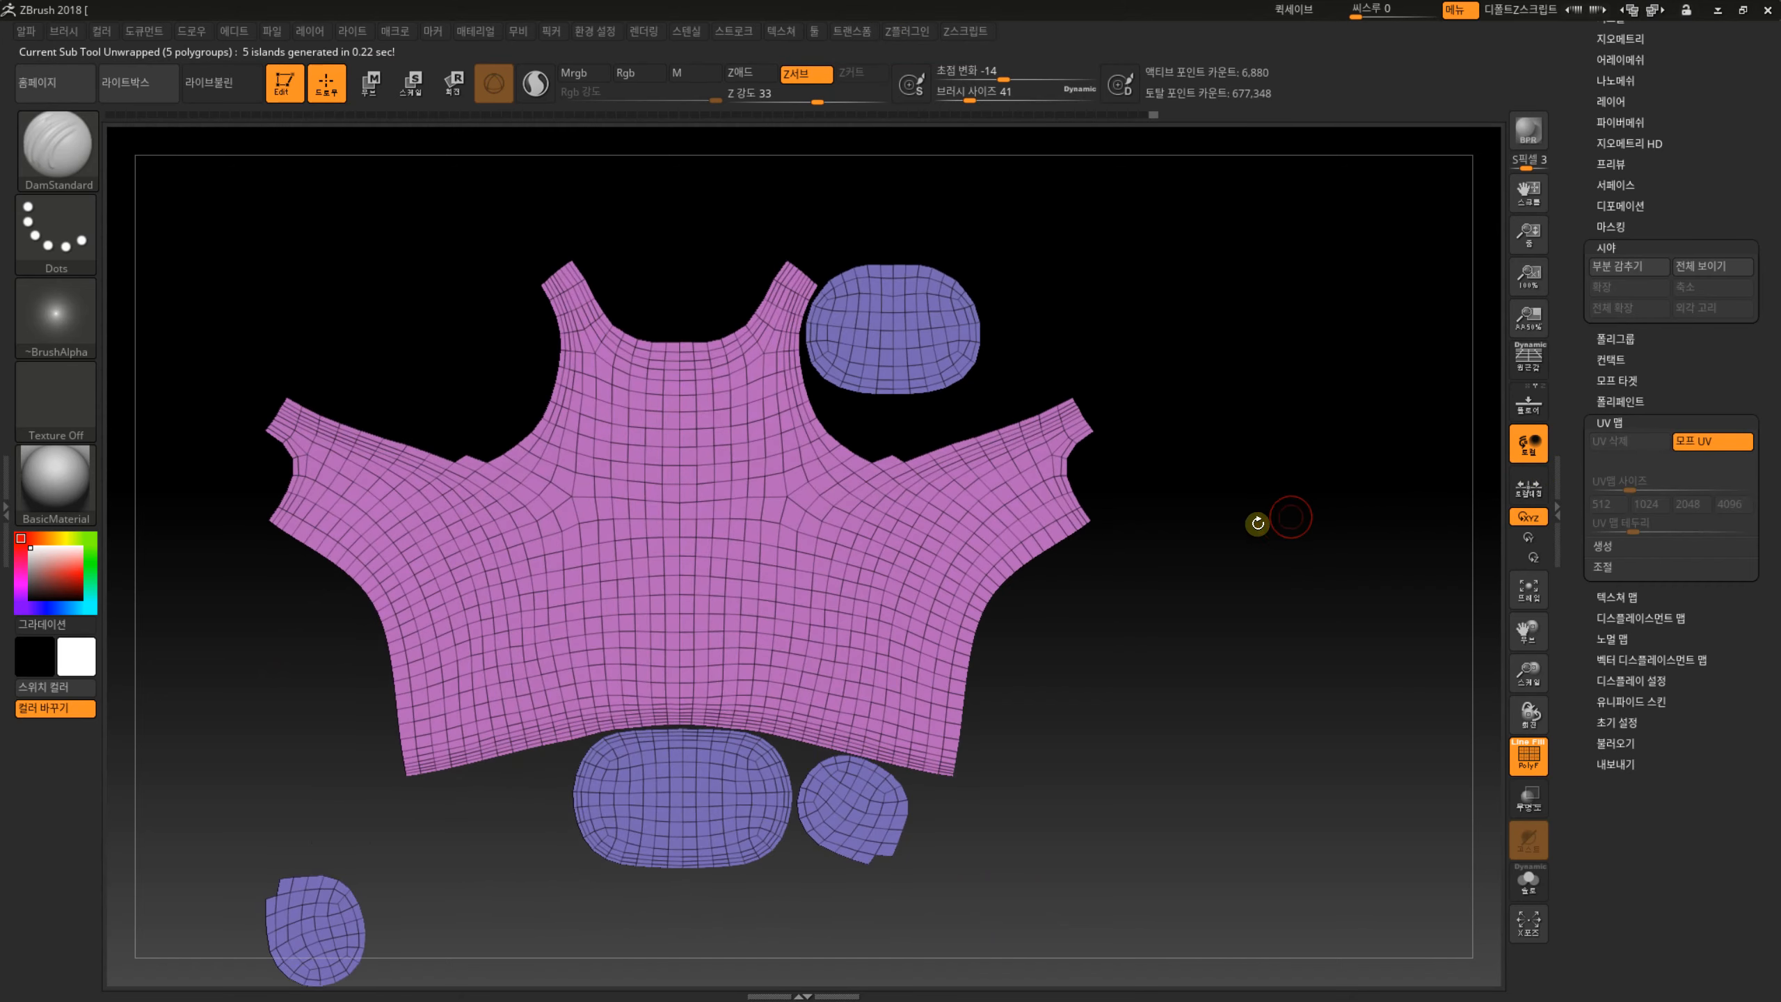
click(1714, 441)
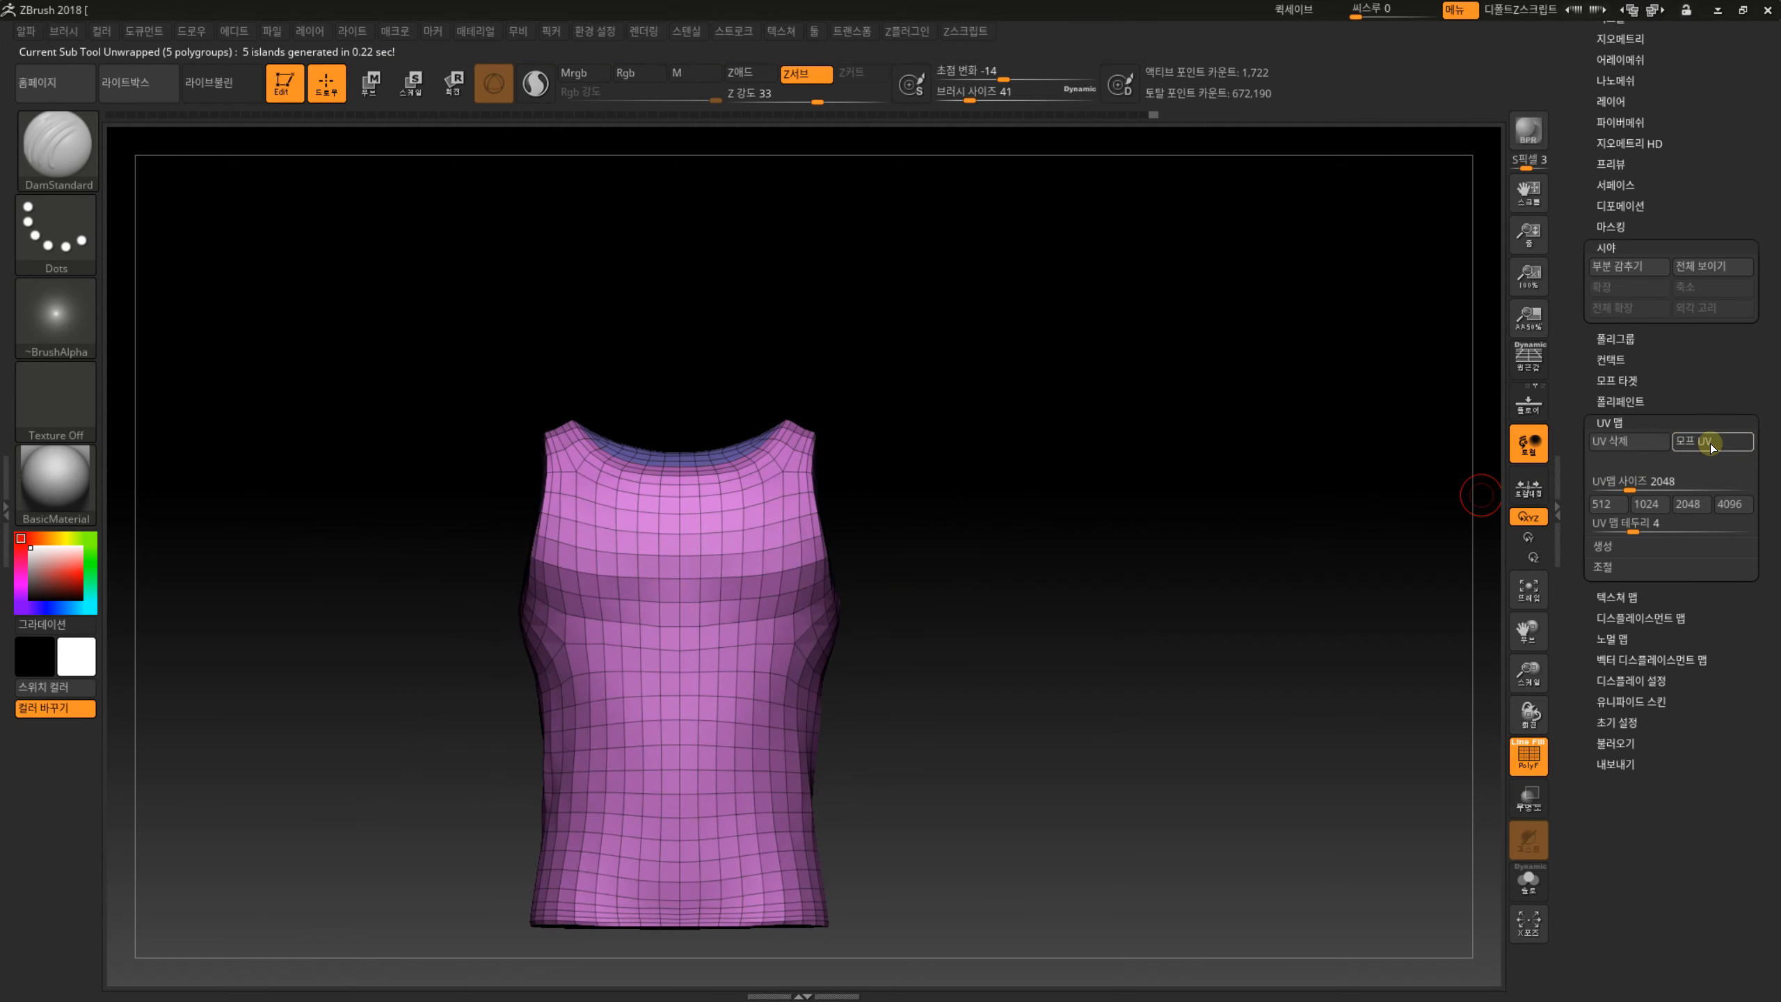
Export the low-poly shirt in OBJ format as shirts_low.OBJ.
drag(1575, 321, 1579, 592)
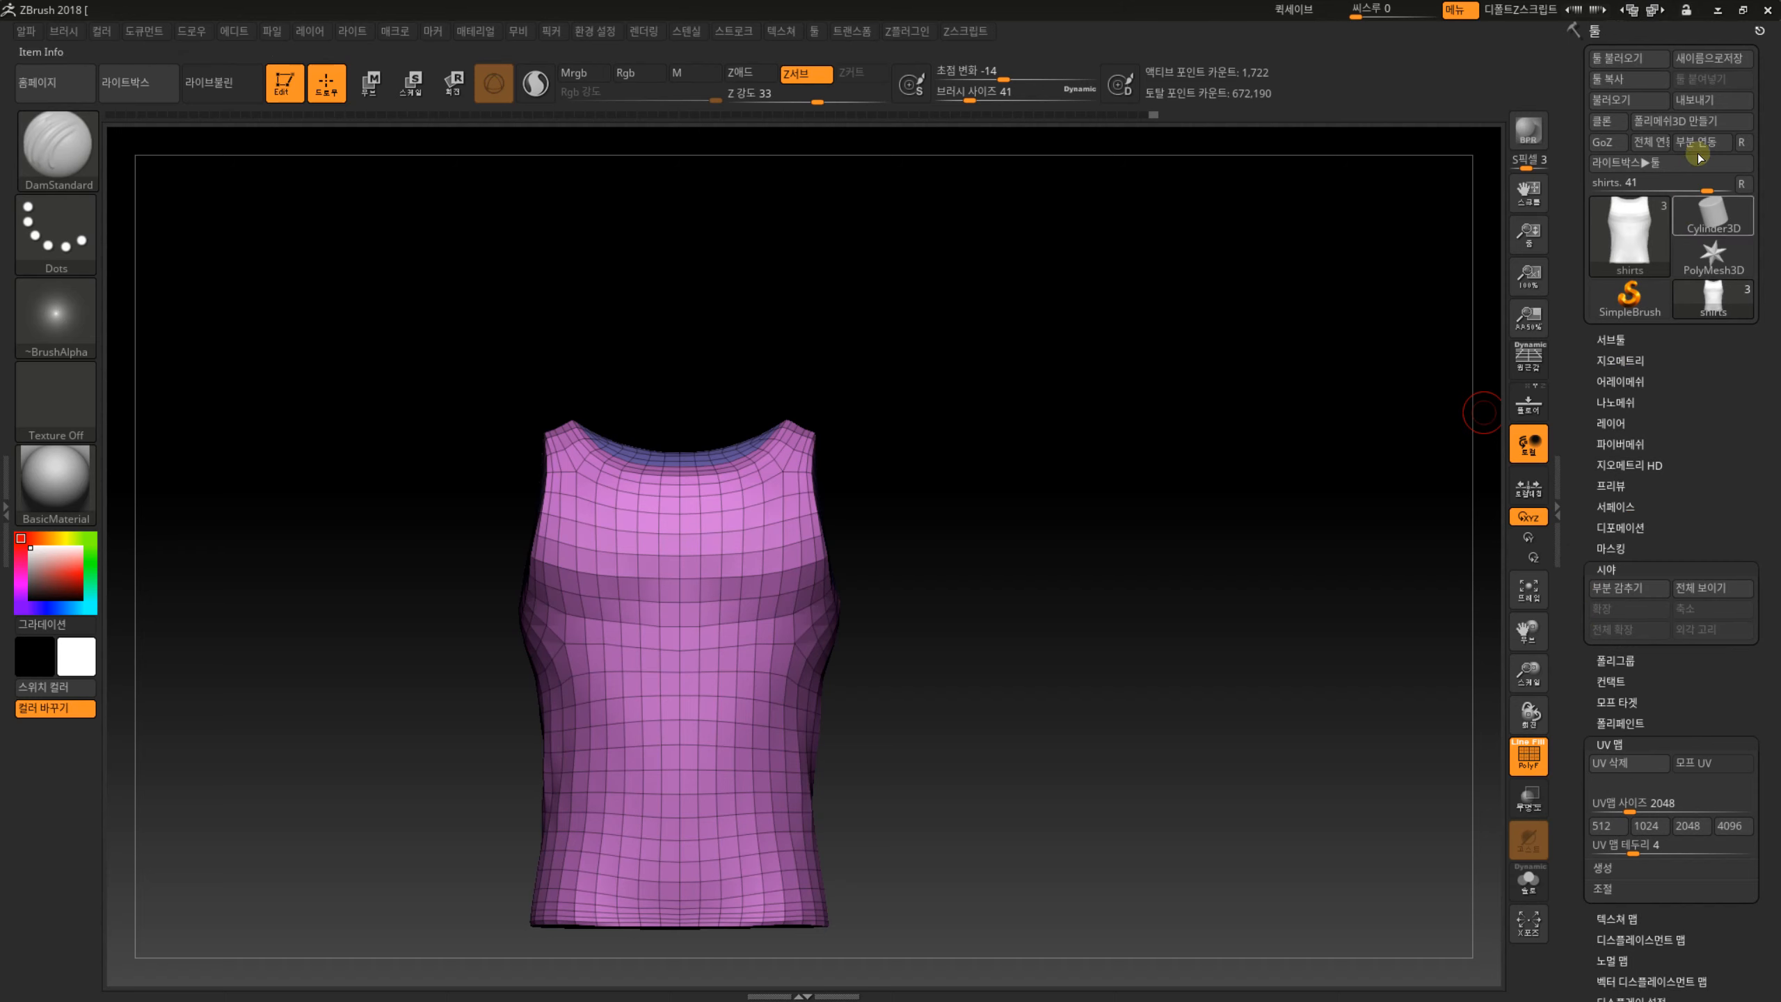
click(1703, 98)
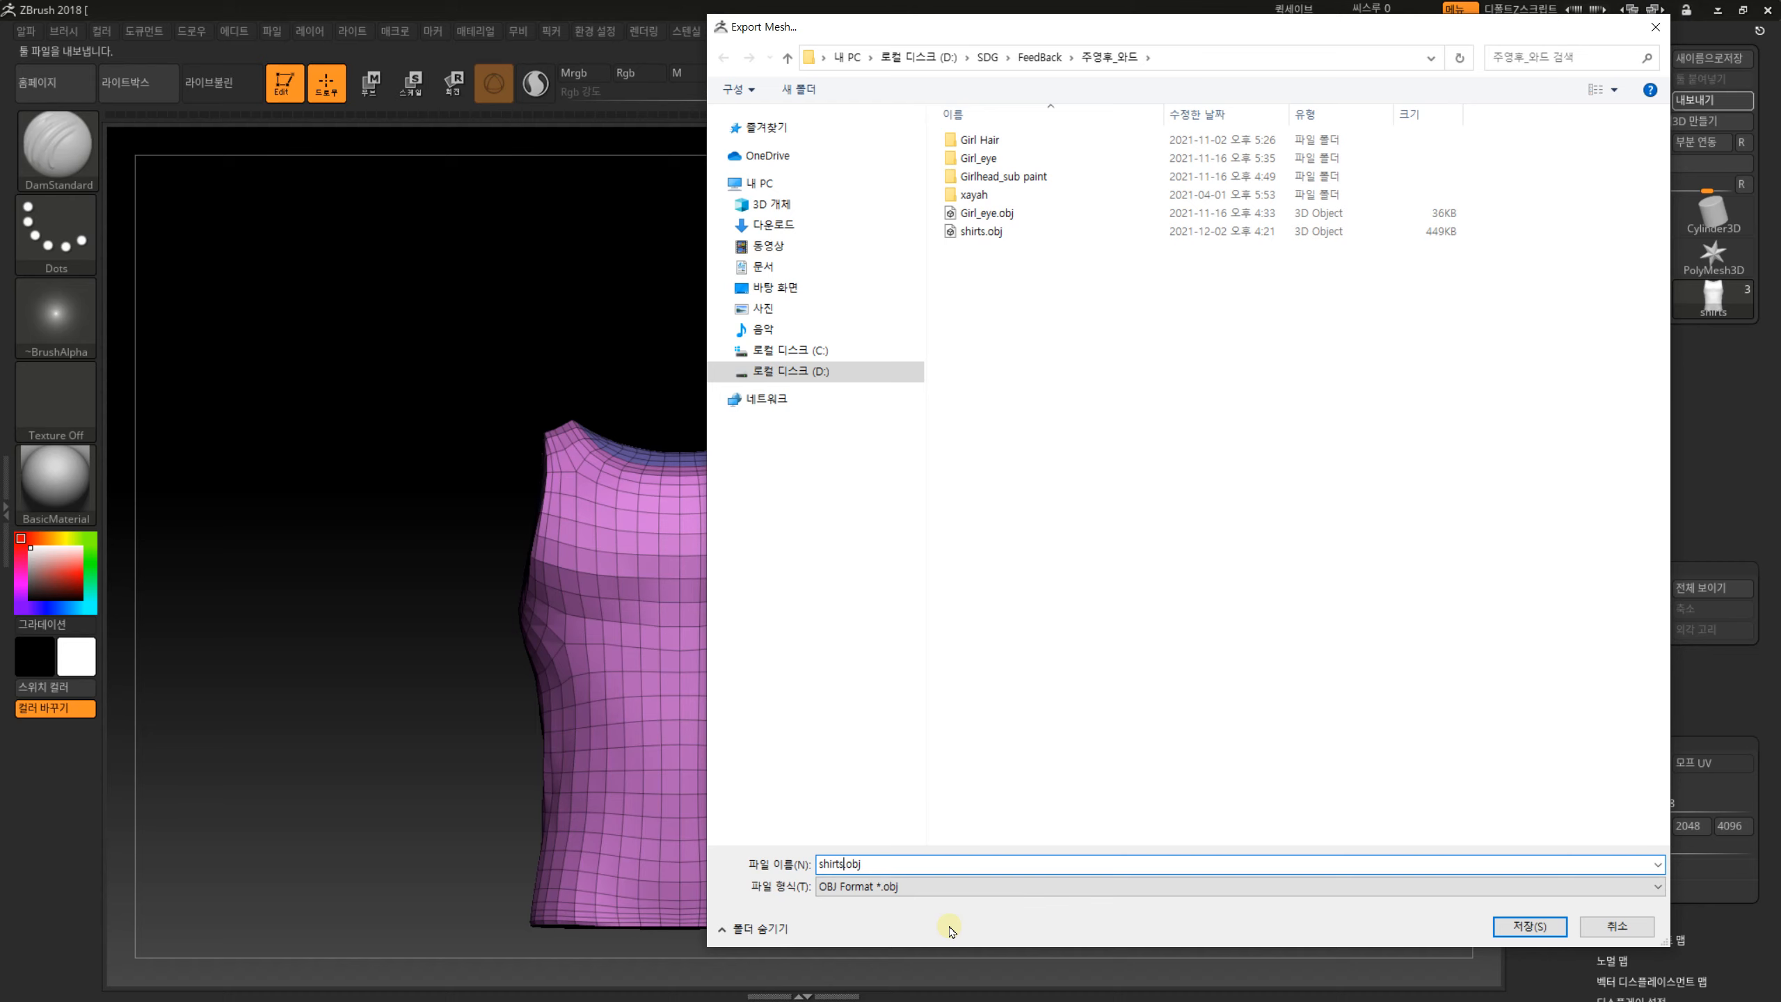
key(Return)
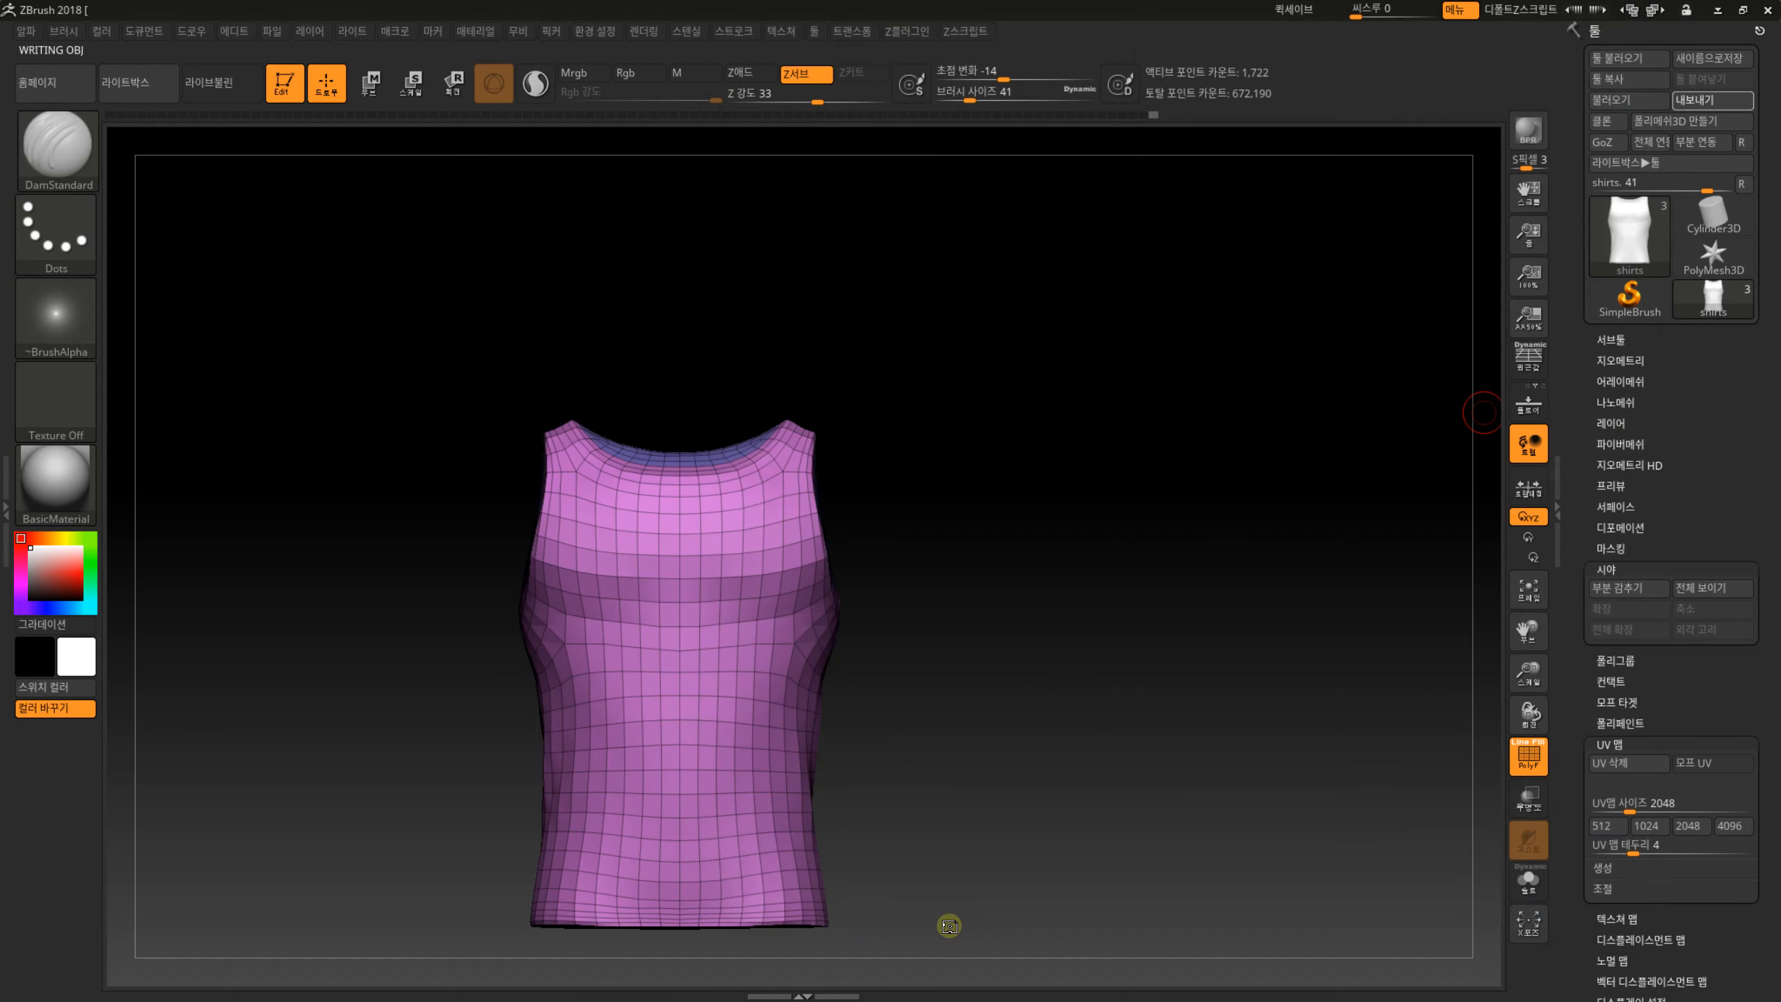
Select the dense shirts1_1 subtool and export it in OBJ format as shirts_high.OBJ.
click(1610, 340)
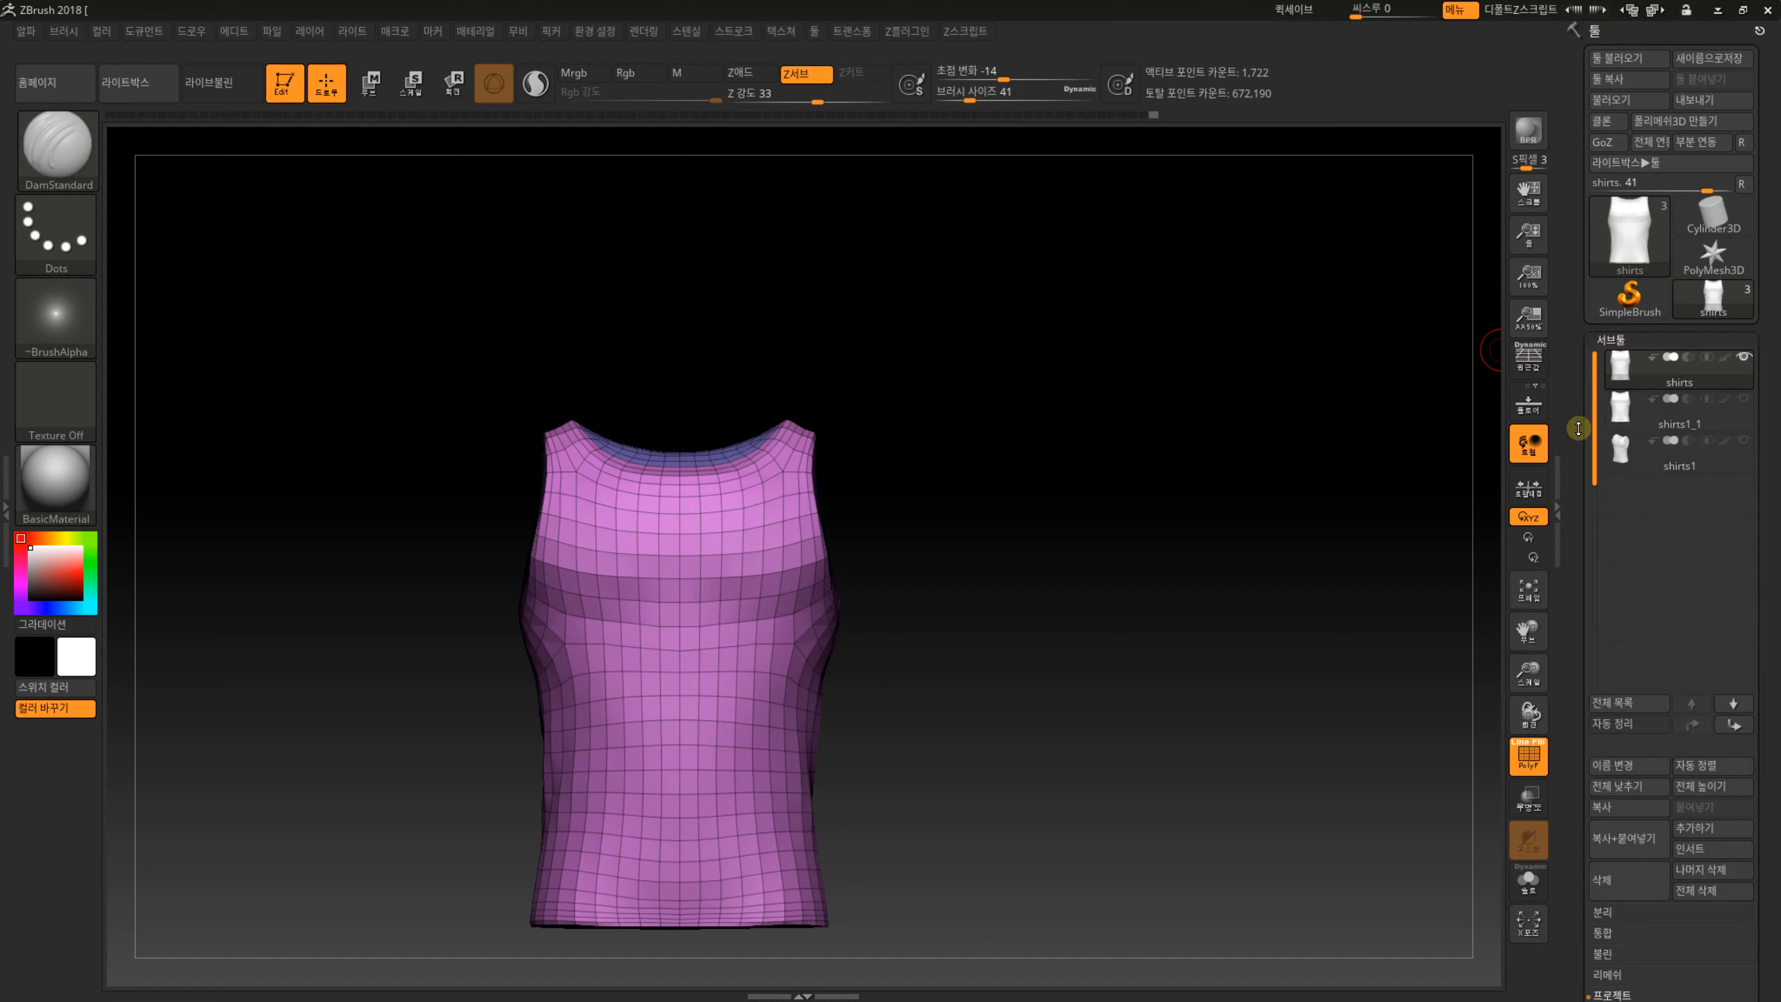
click(1623, 414)
click(1710, 99)
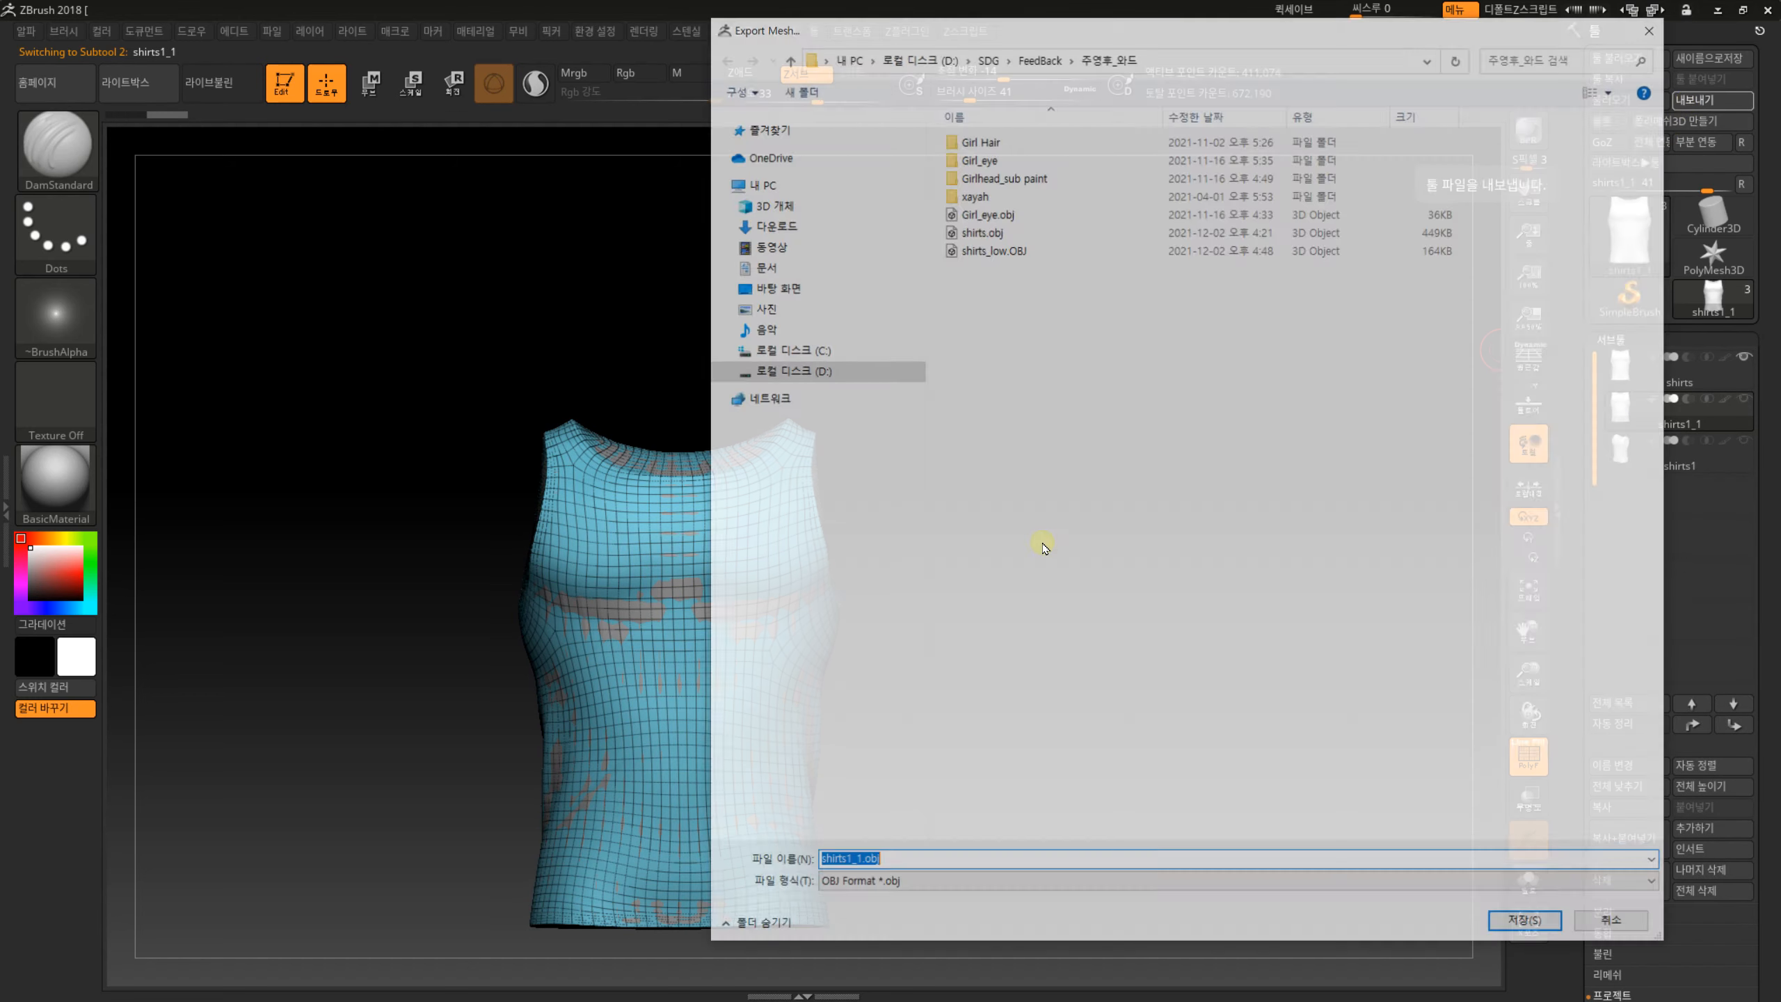
click(1009, 247)
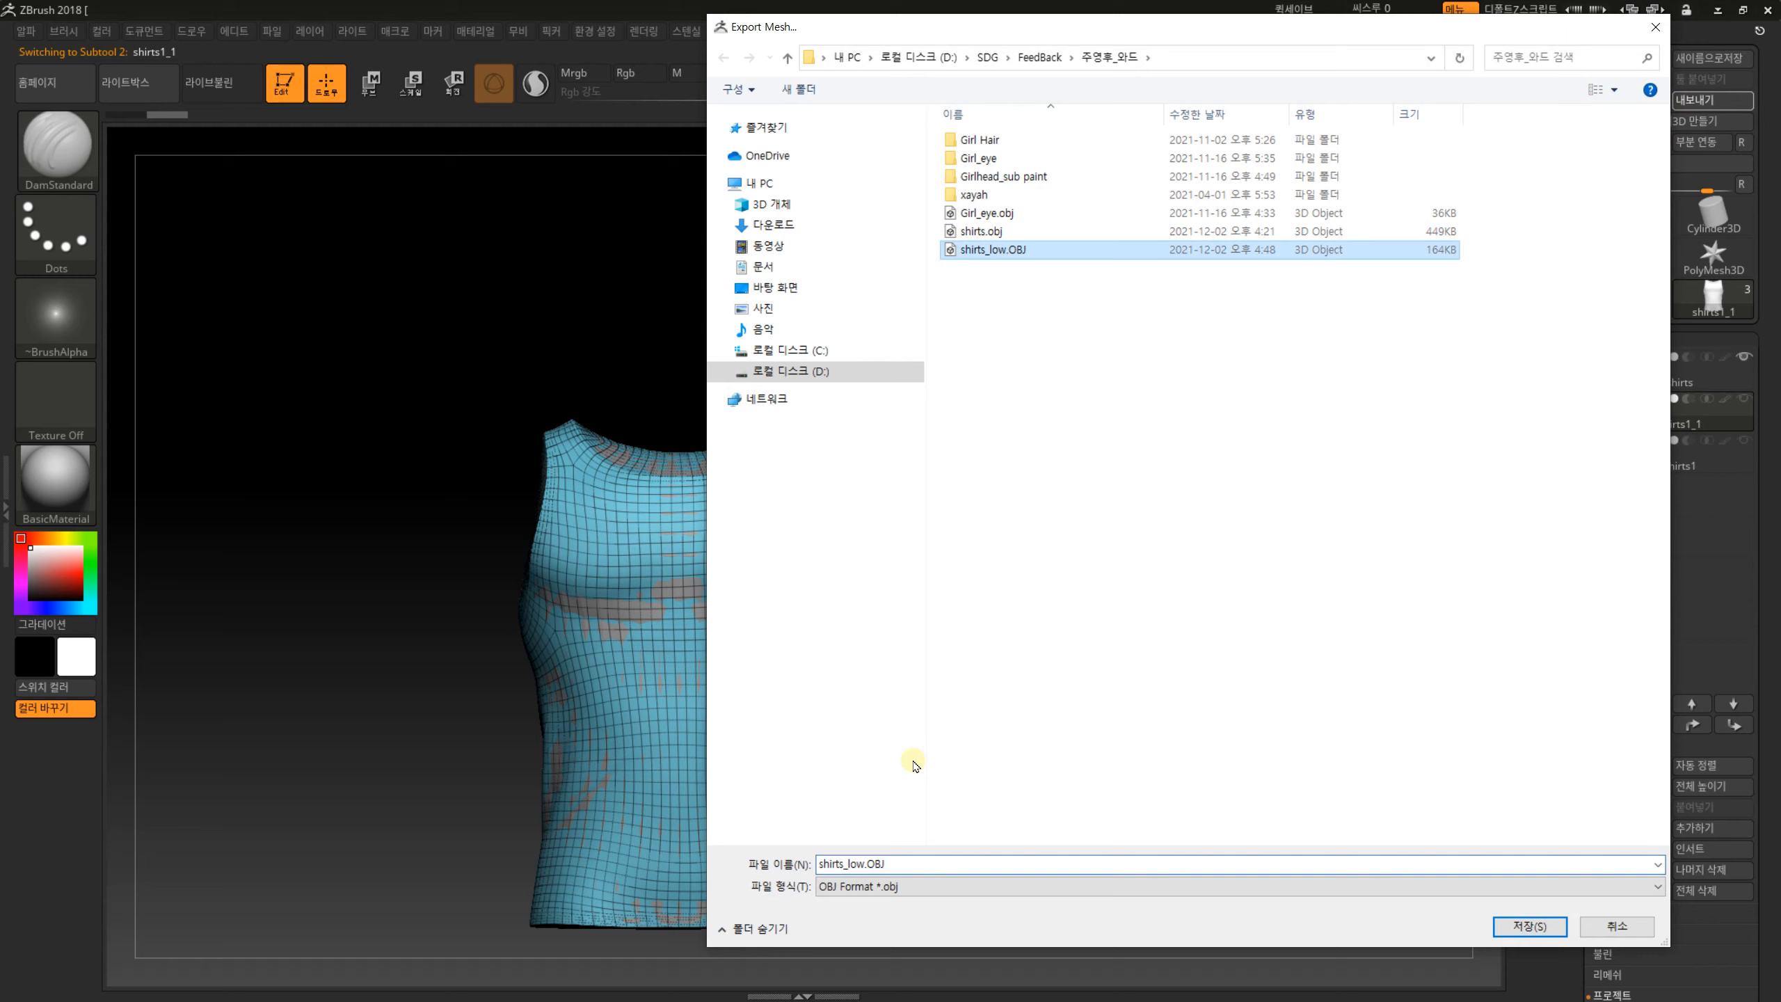
click(895, 869)
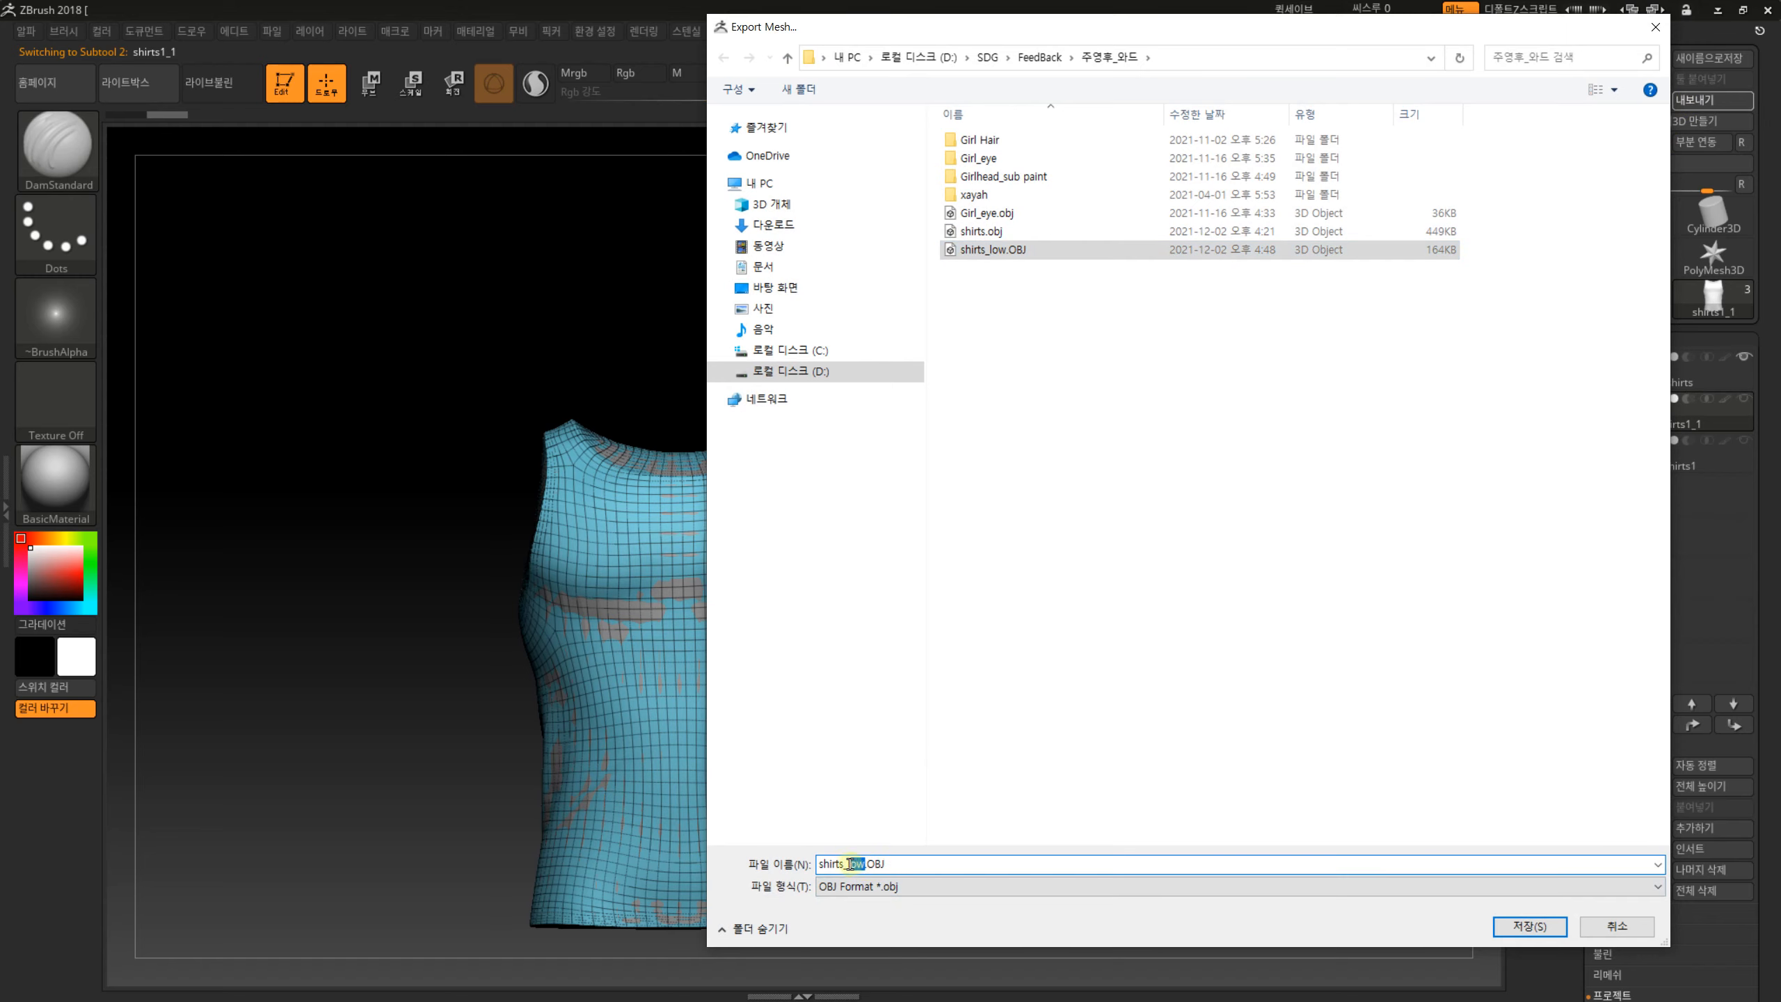
text(high)
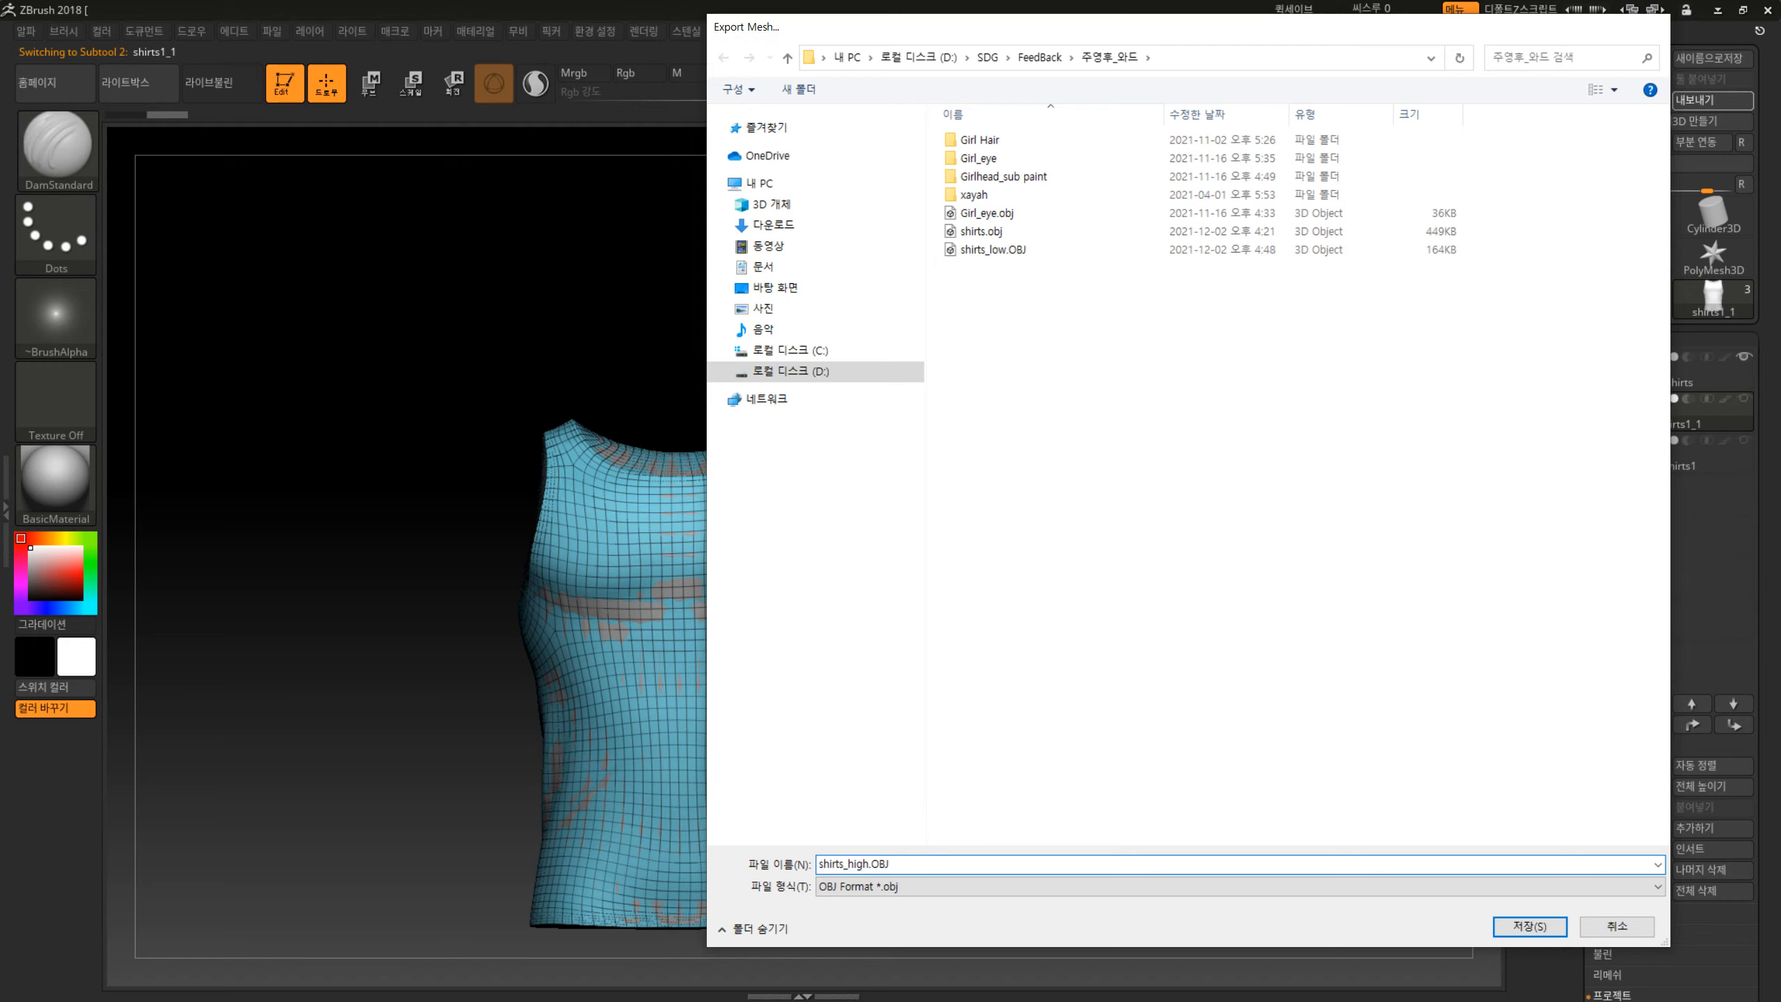
key(Return)
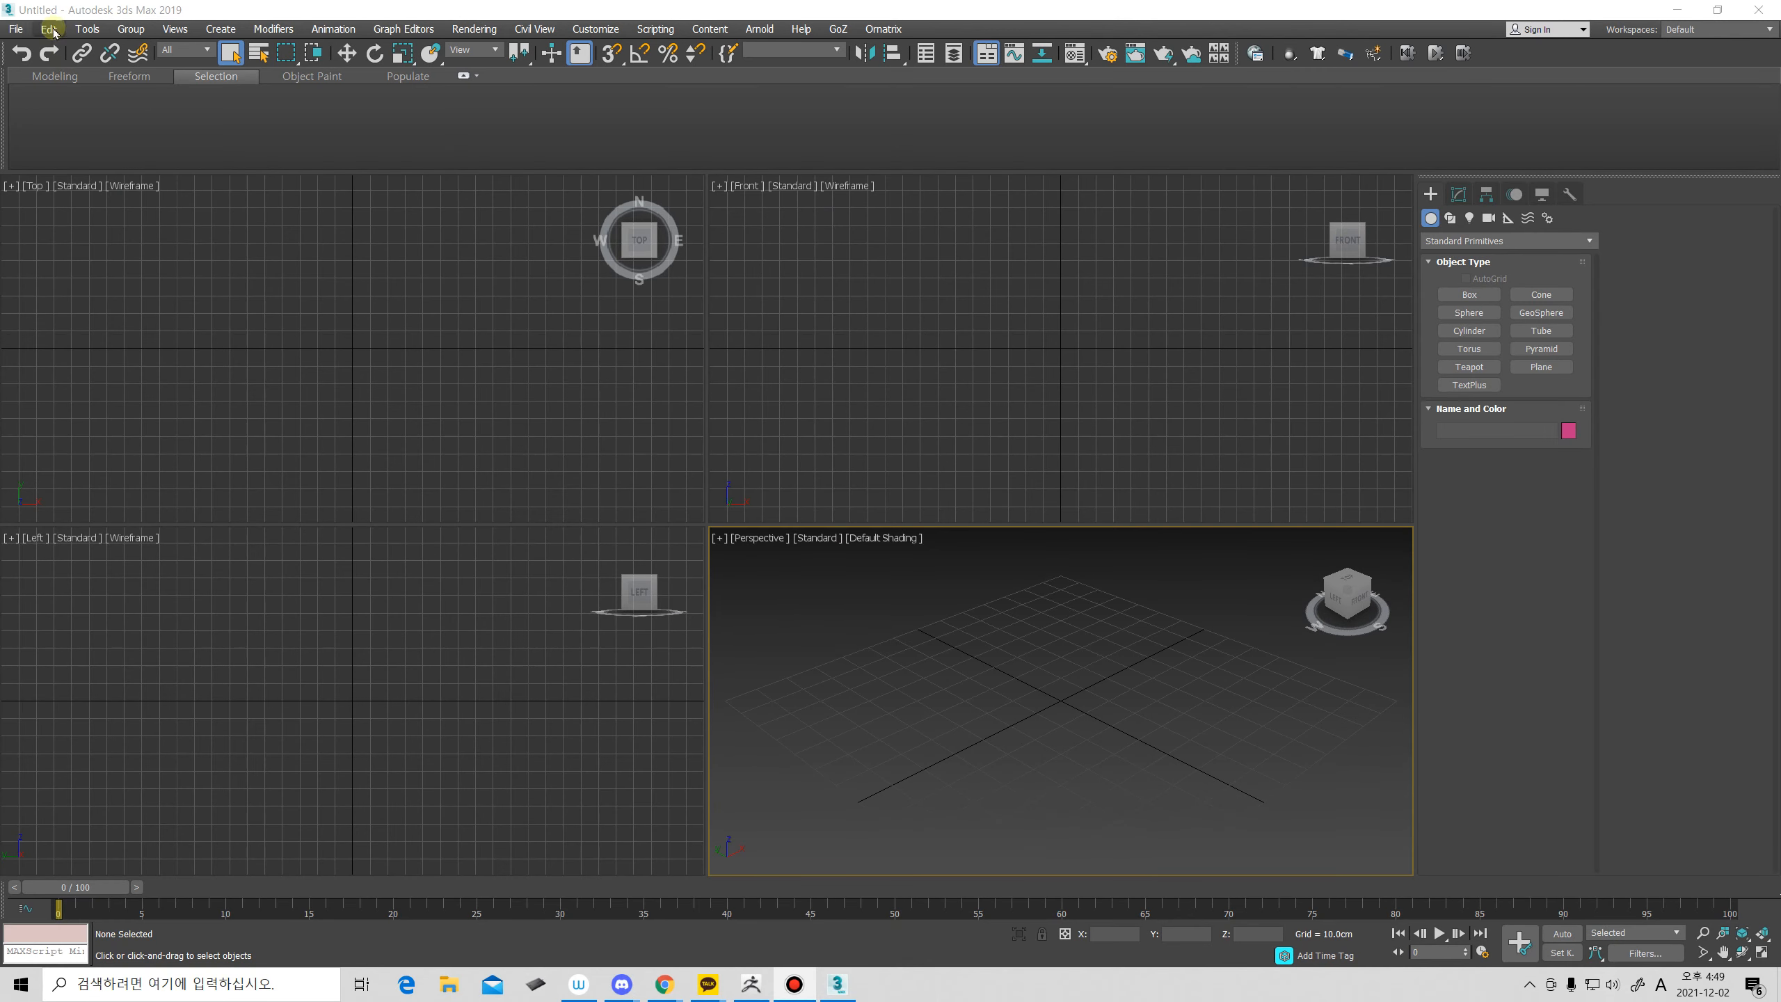
Switch to 3ds Max, start importing a file and browse to the SDG folder on drive D.
click(16, 27)
mouse_move(77, 251)
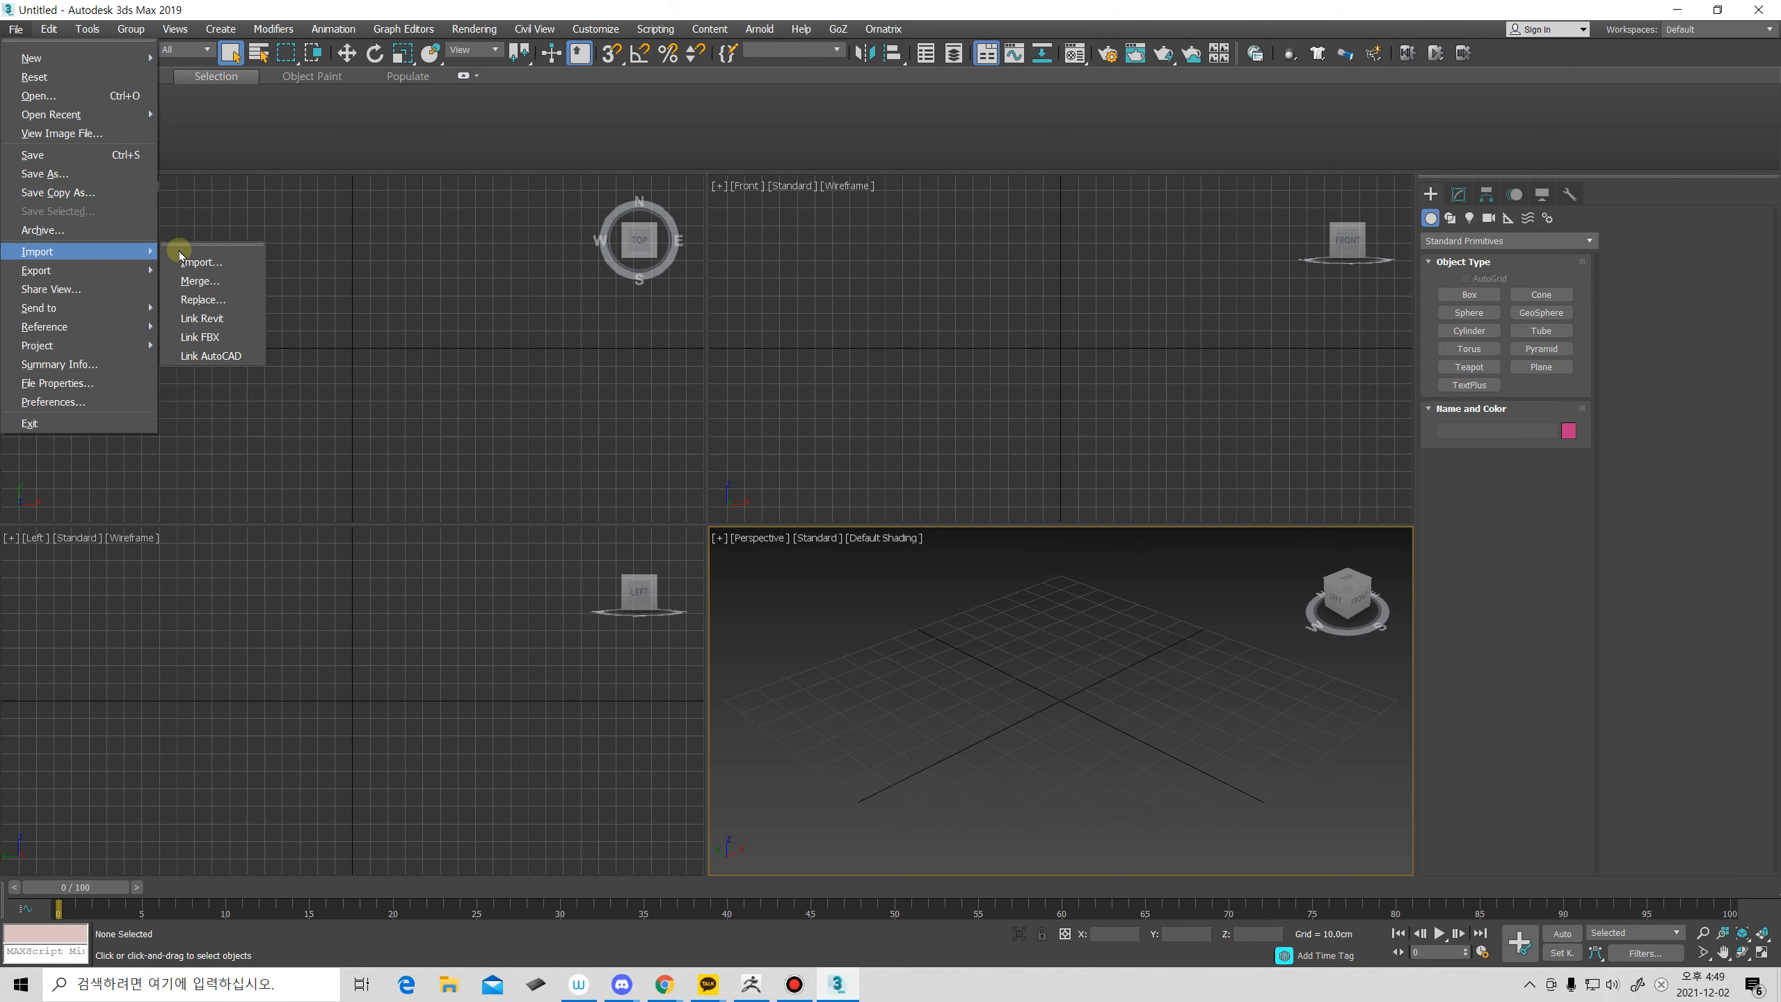
click(195, 263)
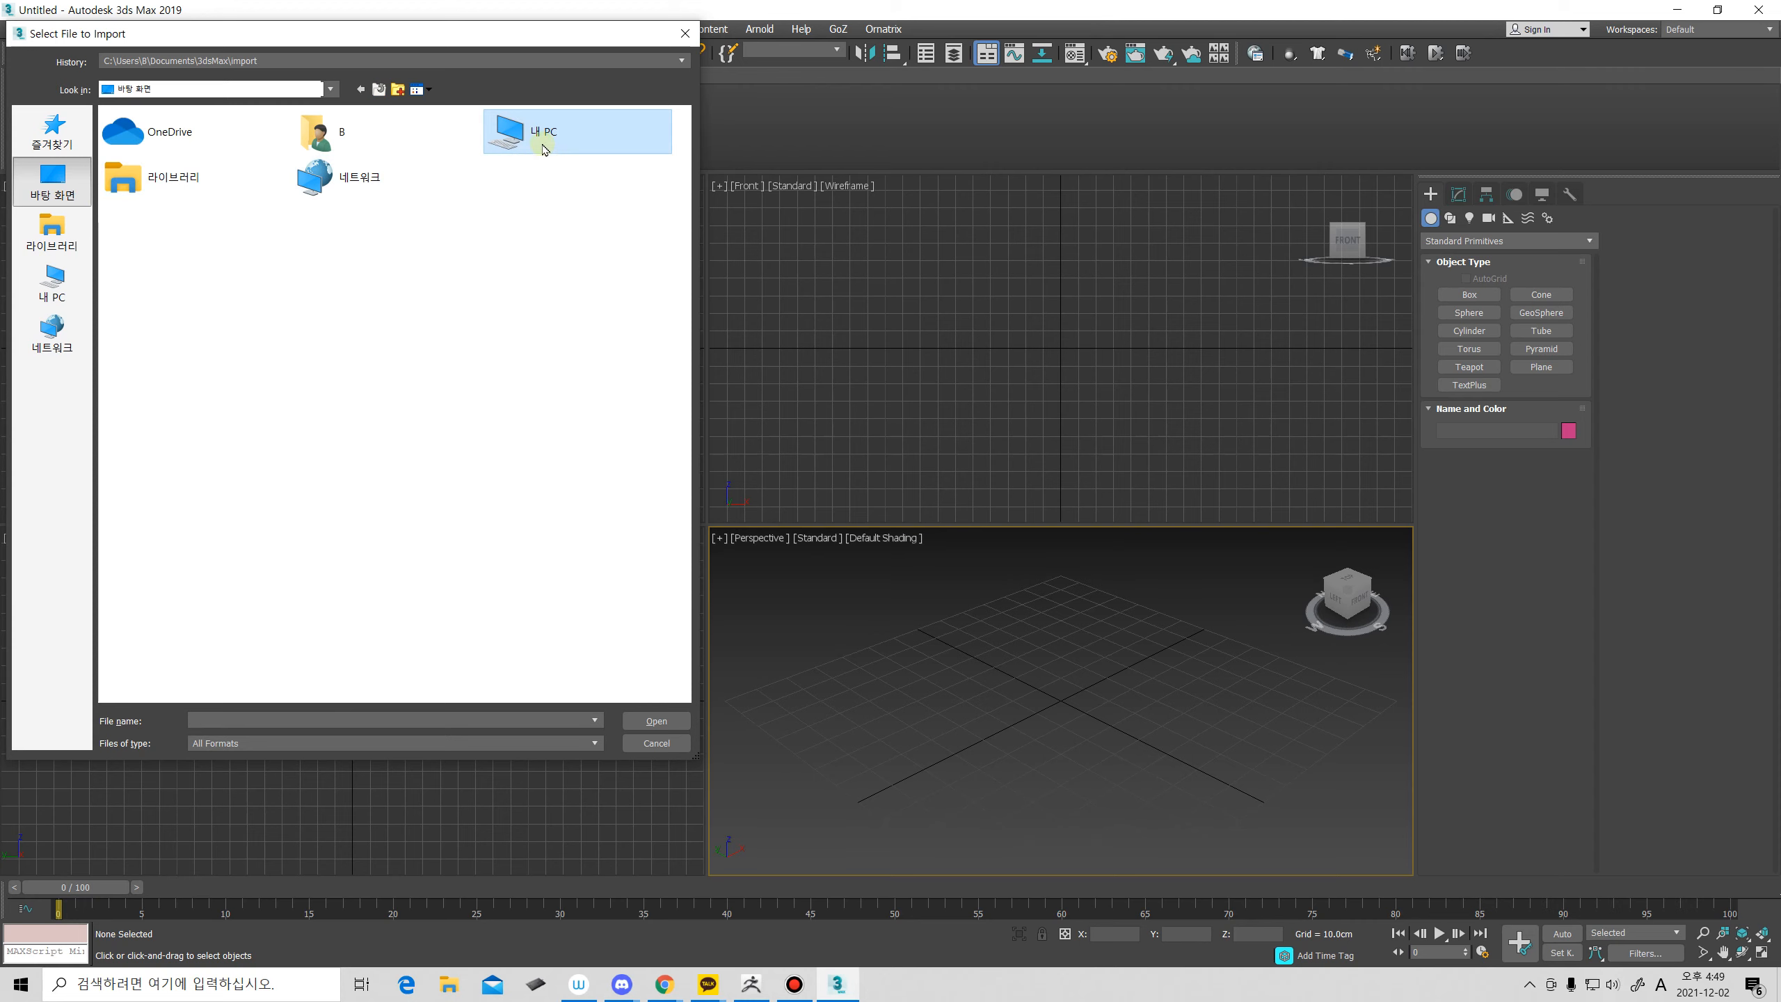
double_click(545, 140)
double_click(442, 312)
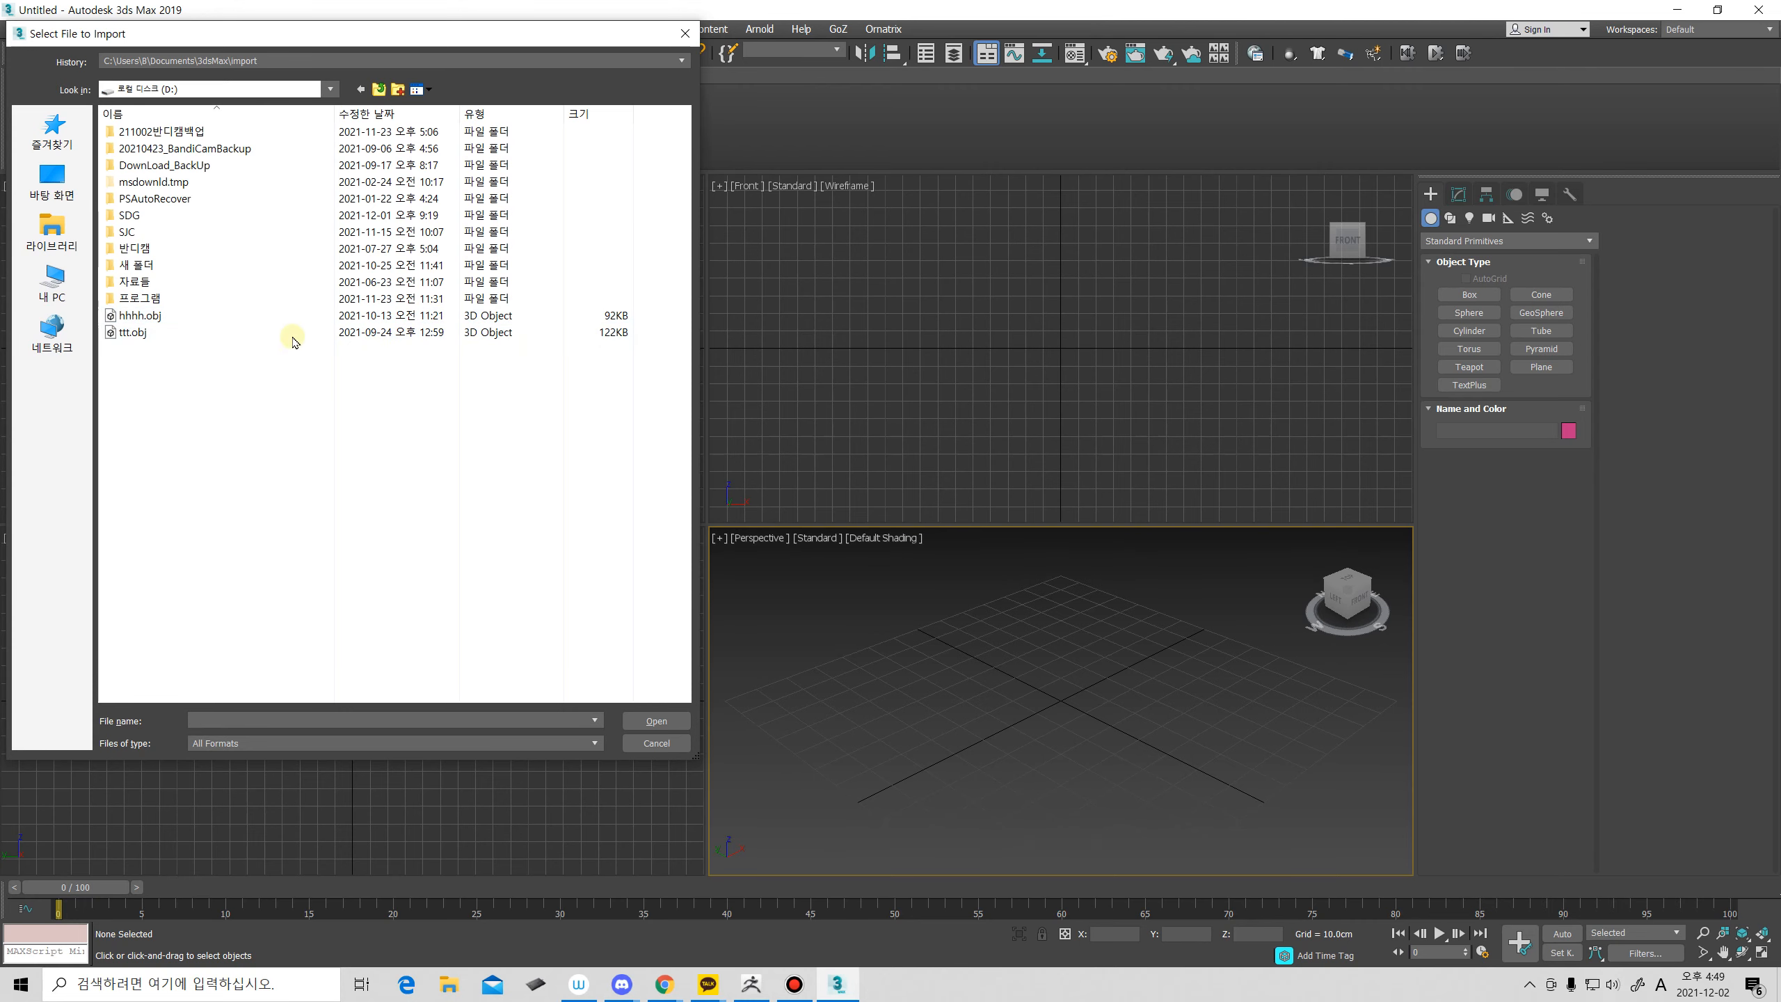
double_click(243, 215)
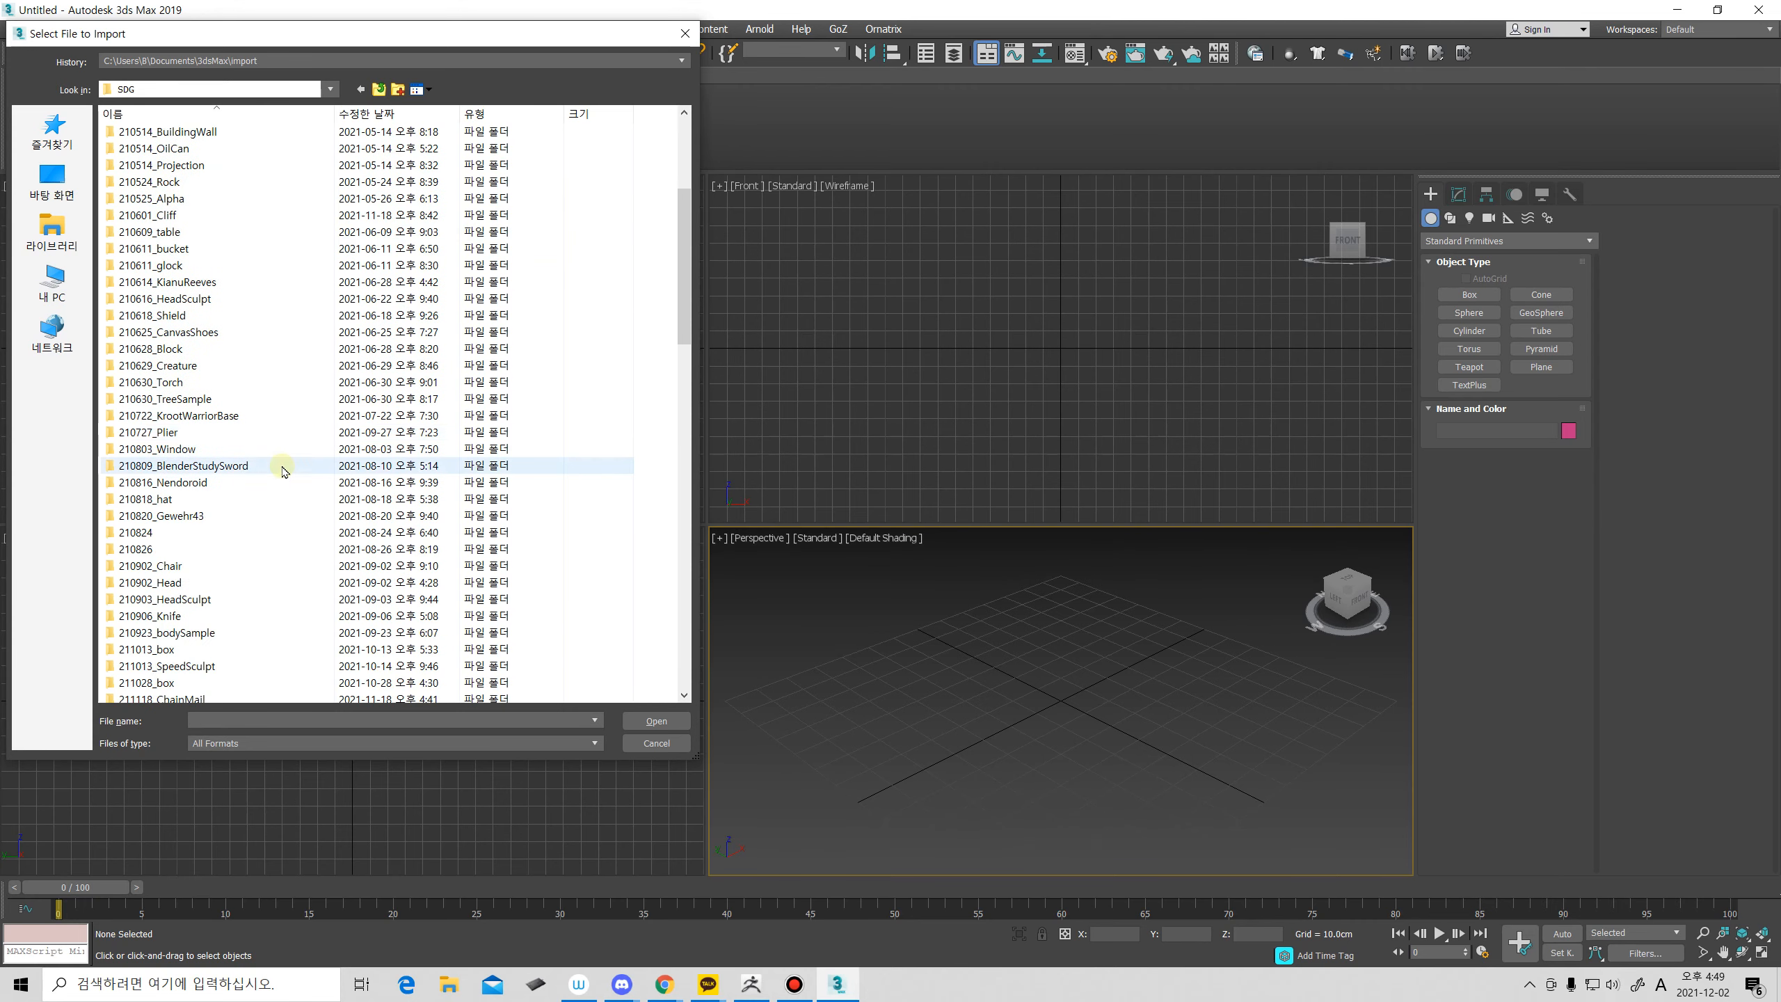
Sort the files by modified date, go into FeedBack and the shirt's project folder, and open shirts_low.OBJ.
click(366, 112)
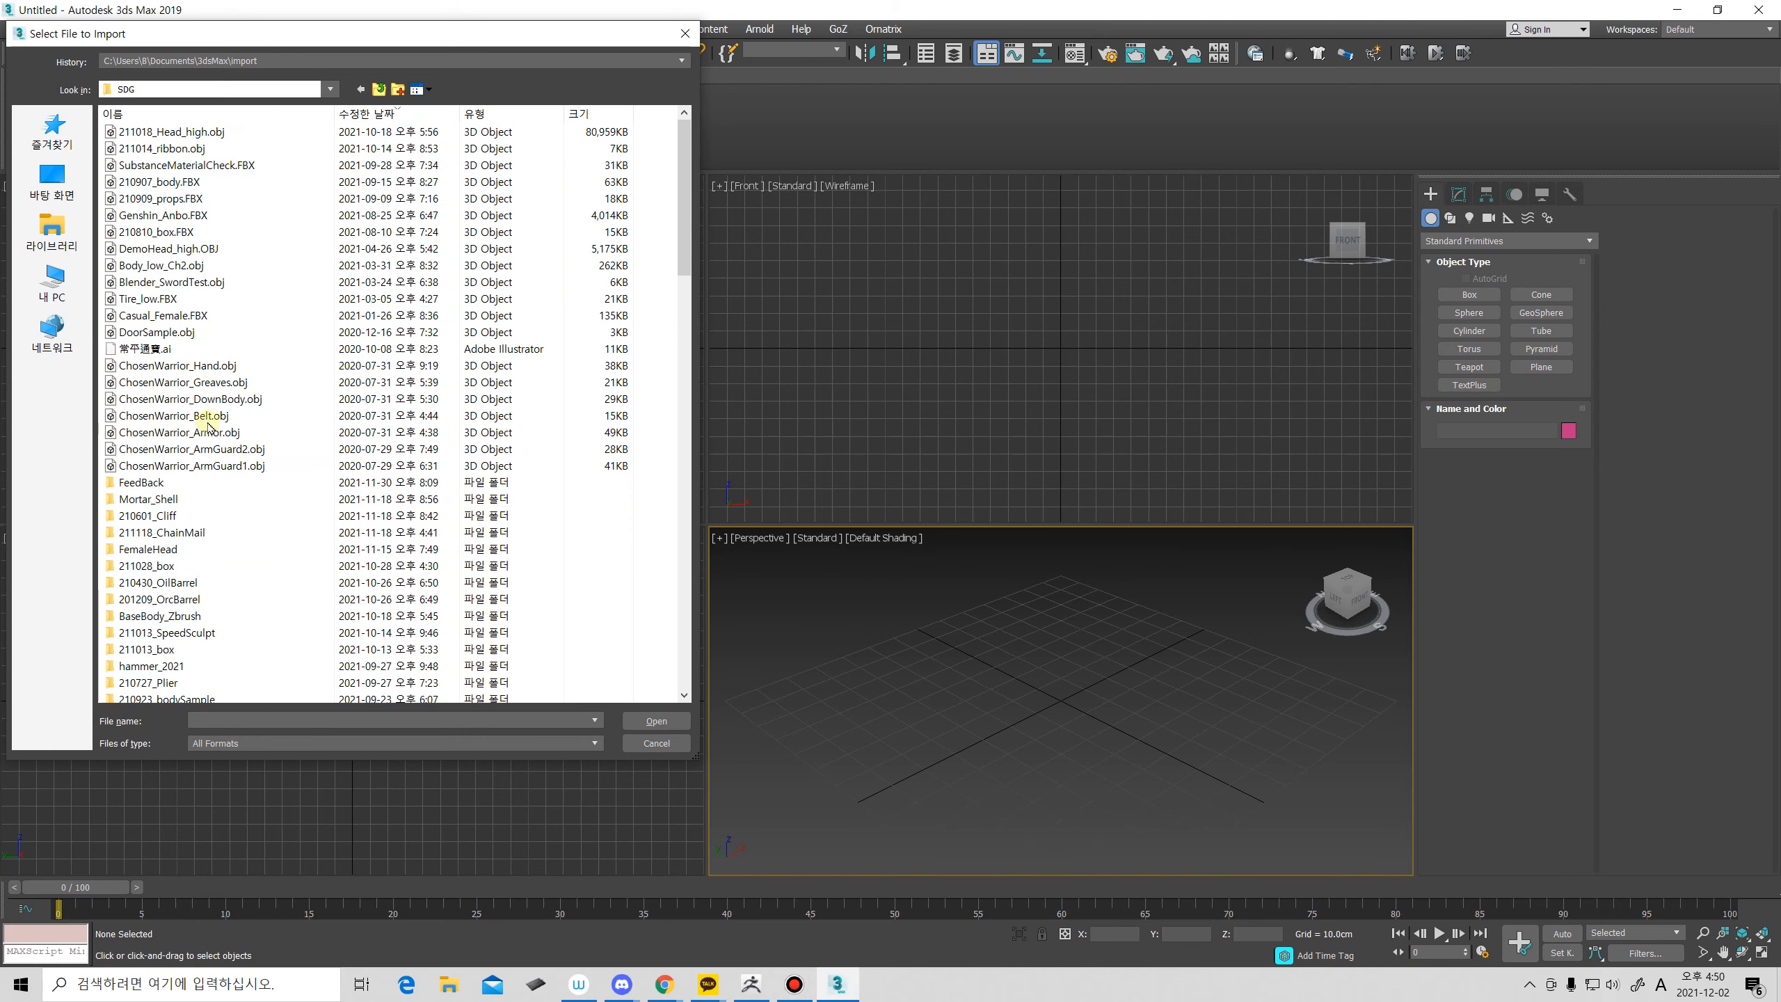
double_click(196, 482)
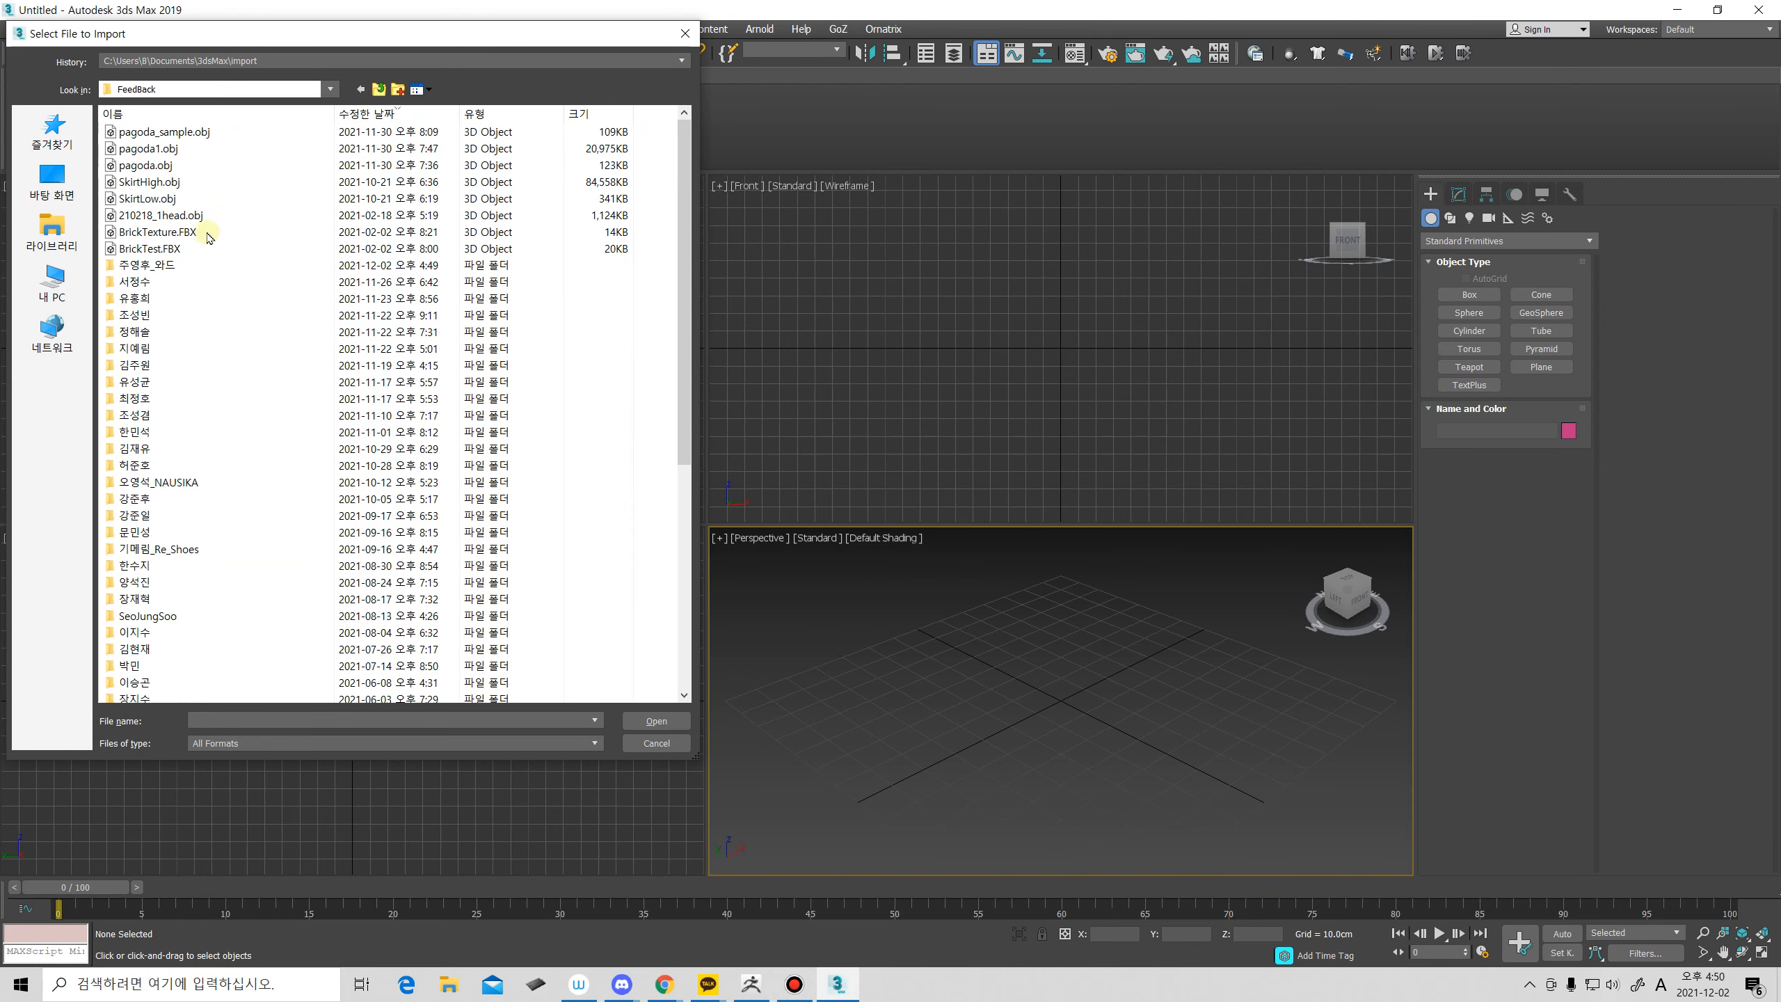
double_click(219, 264)
click(197, 237)
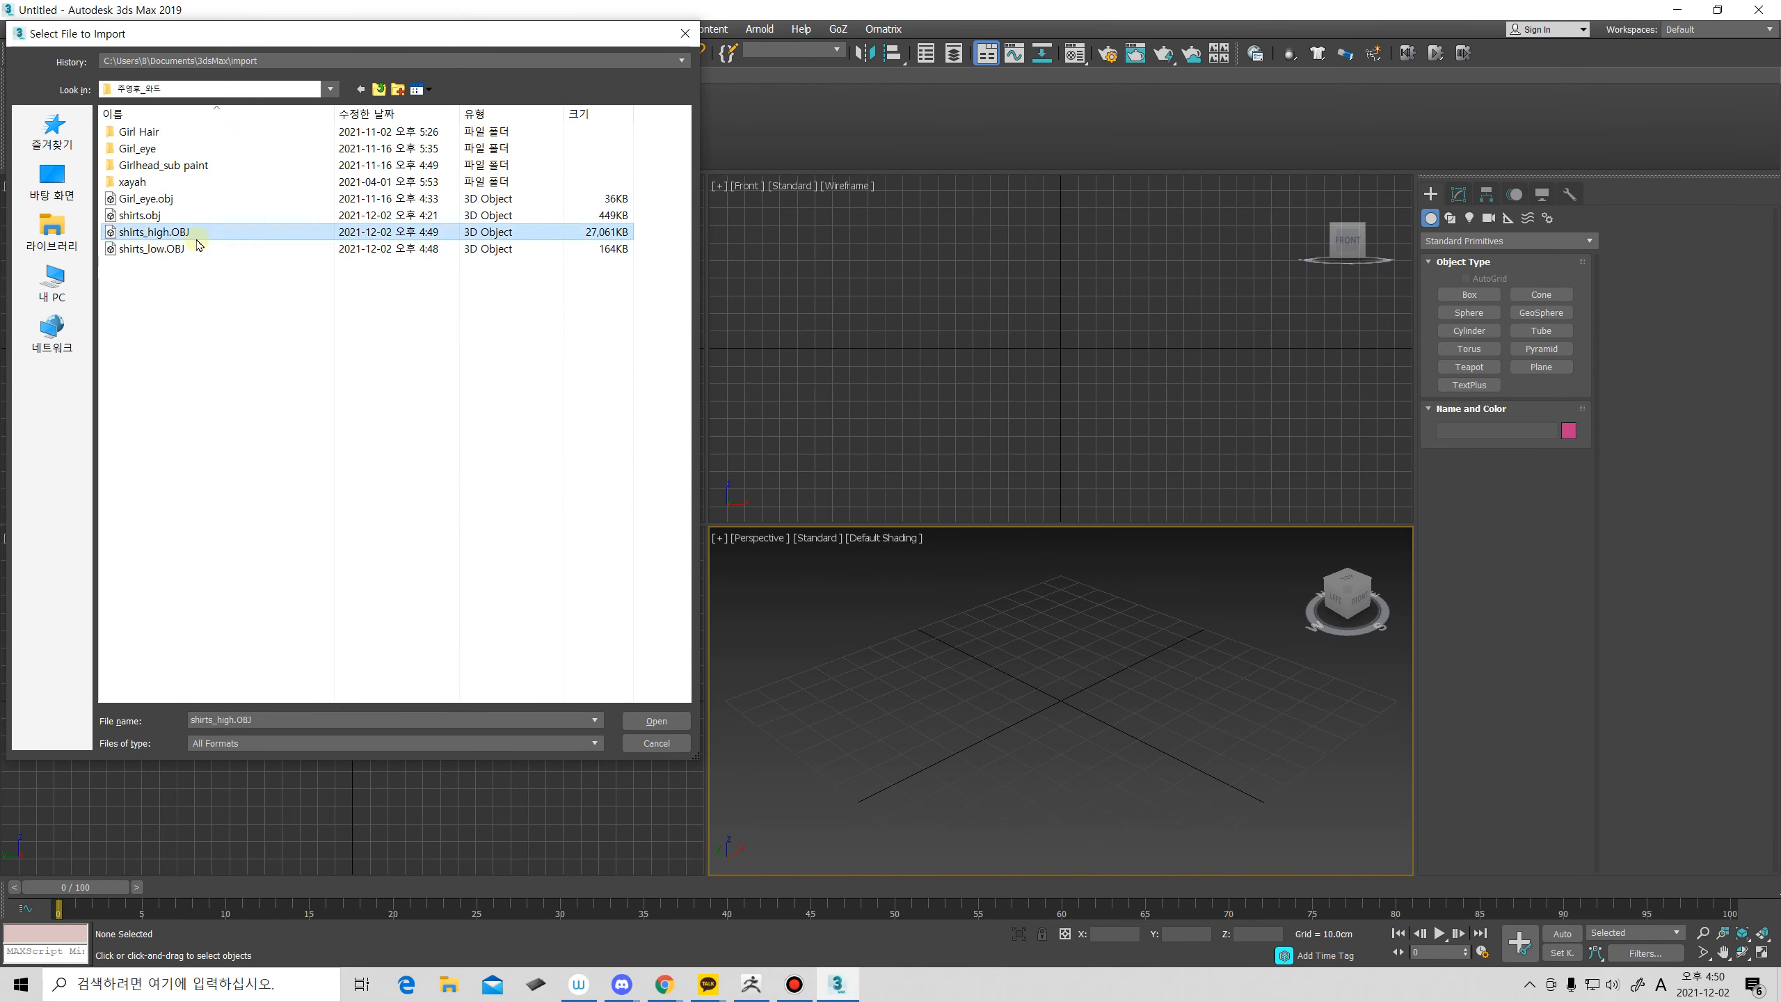
click(197, 249)
click(634, 721)
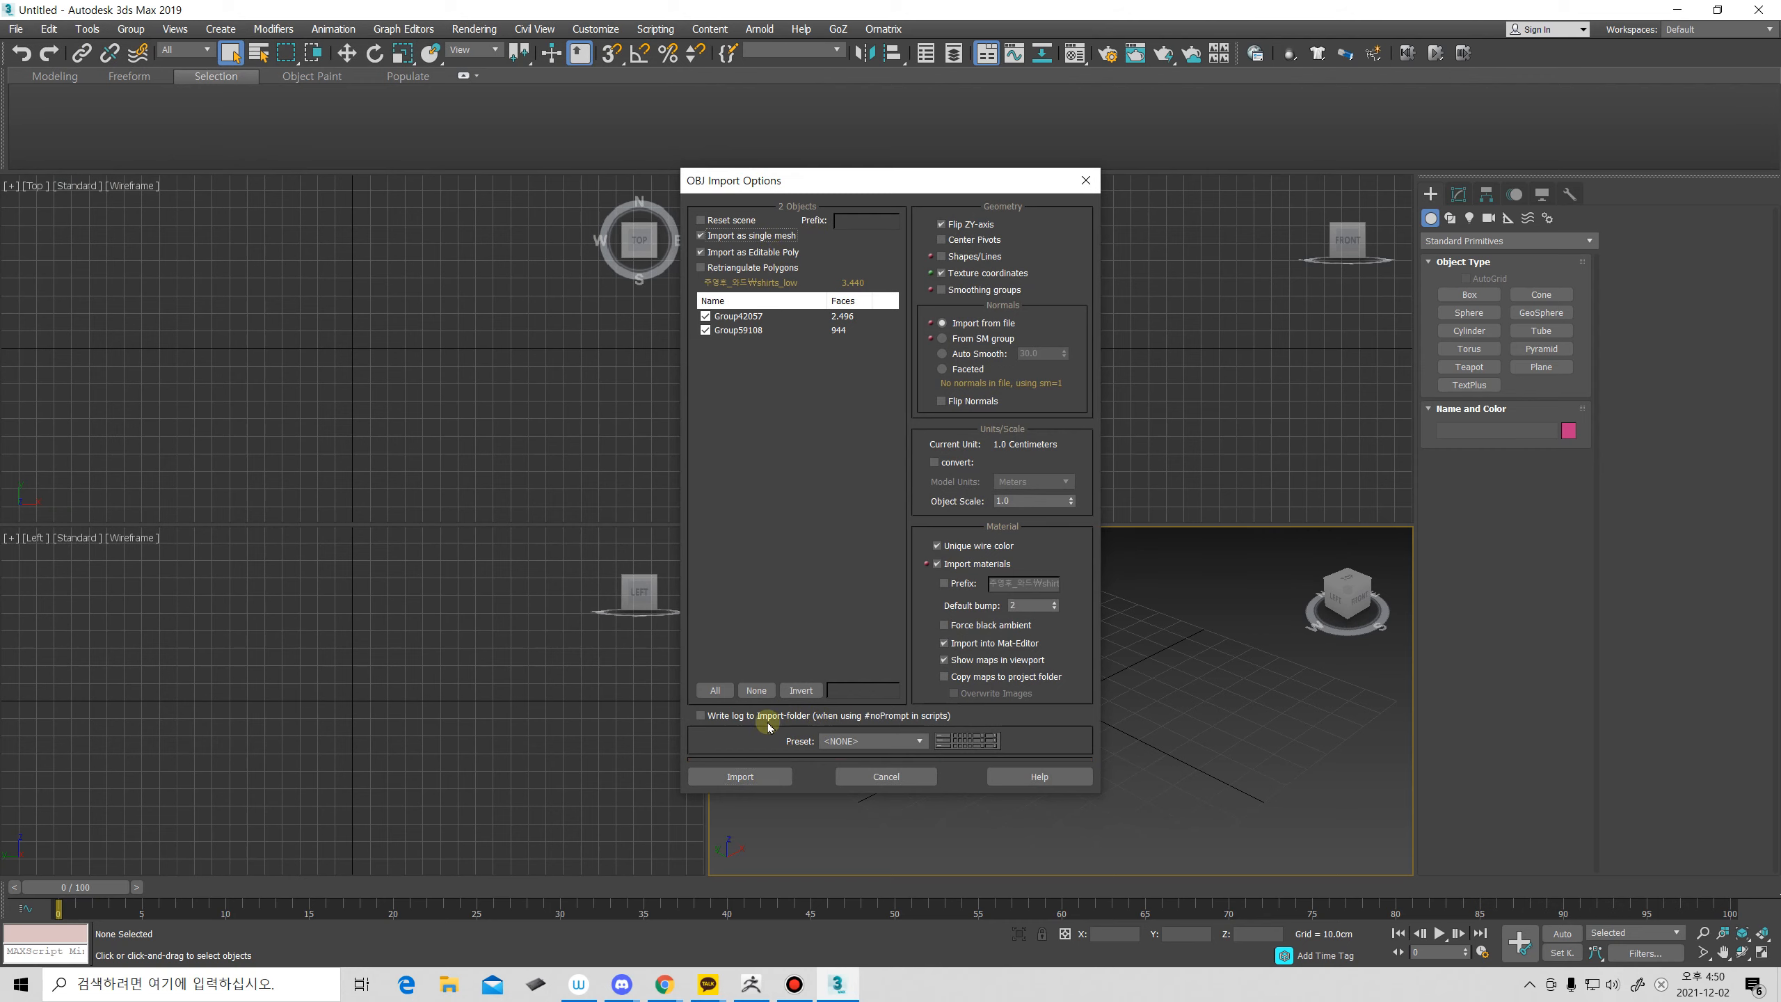
Import the OBJ with the preset options, skip the missing map and close the import summary.
click(761, 777)
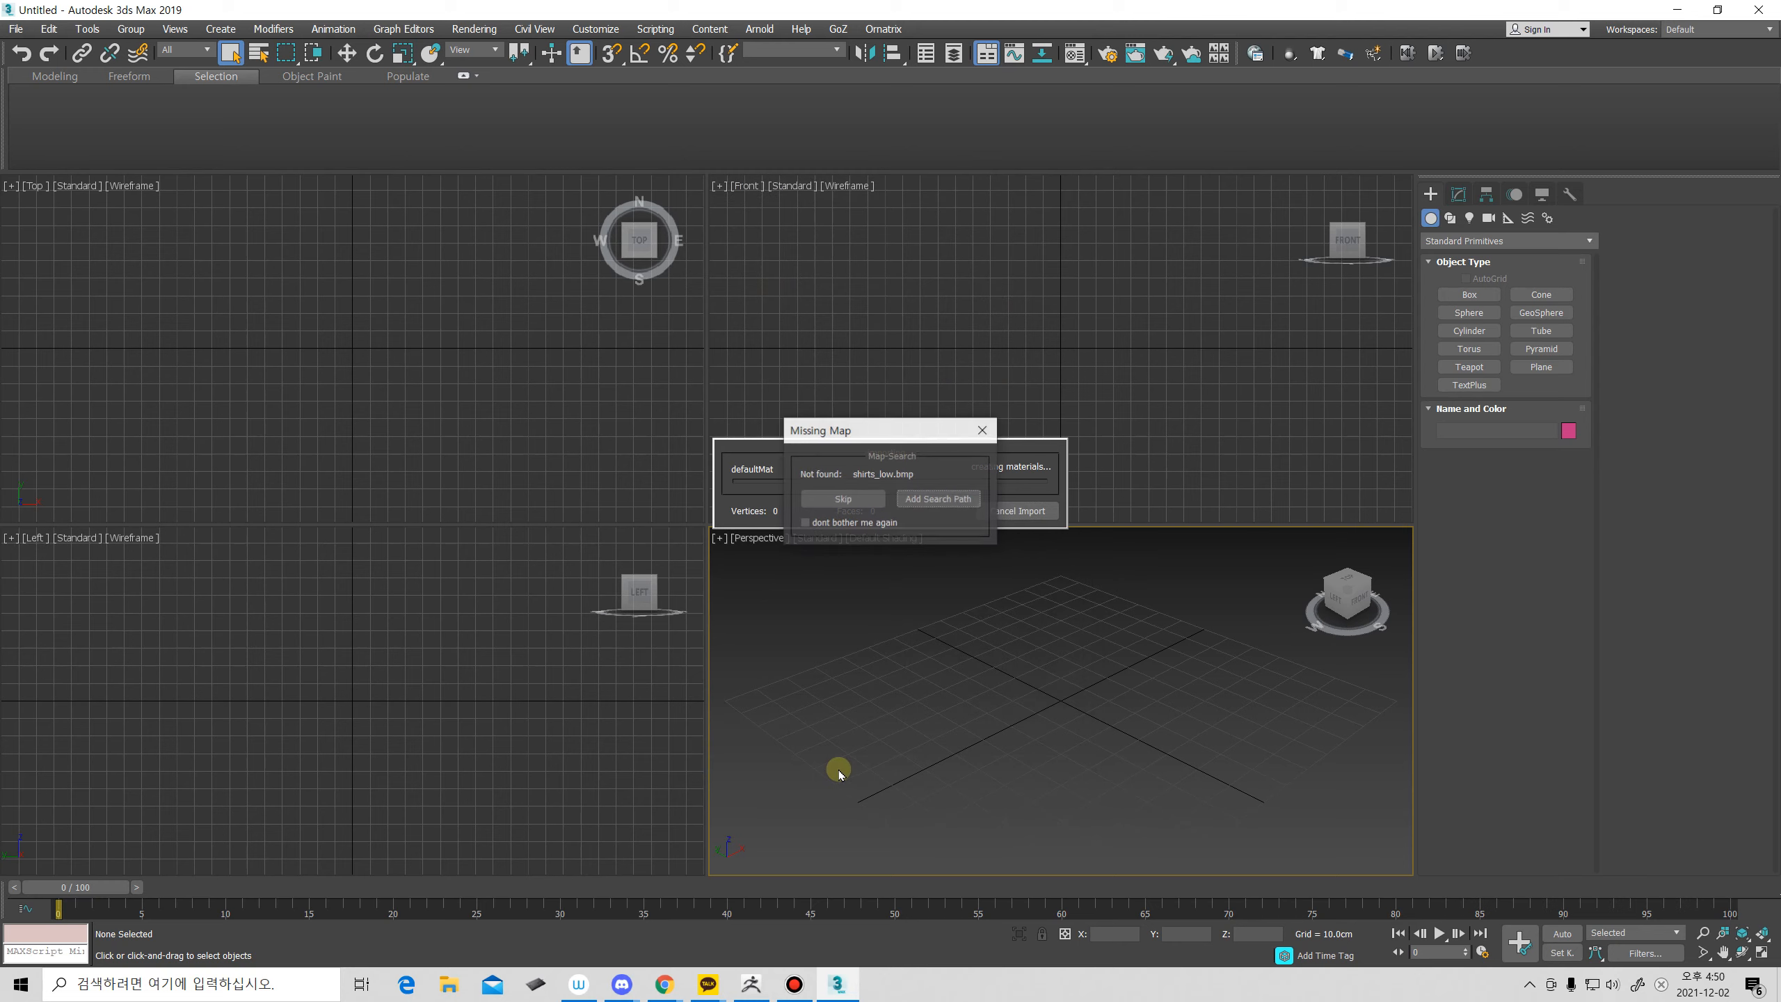
click(868, 499)
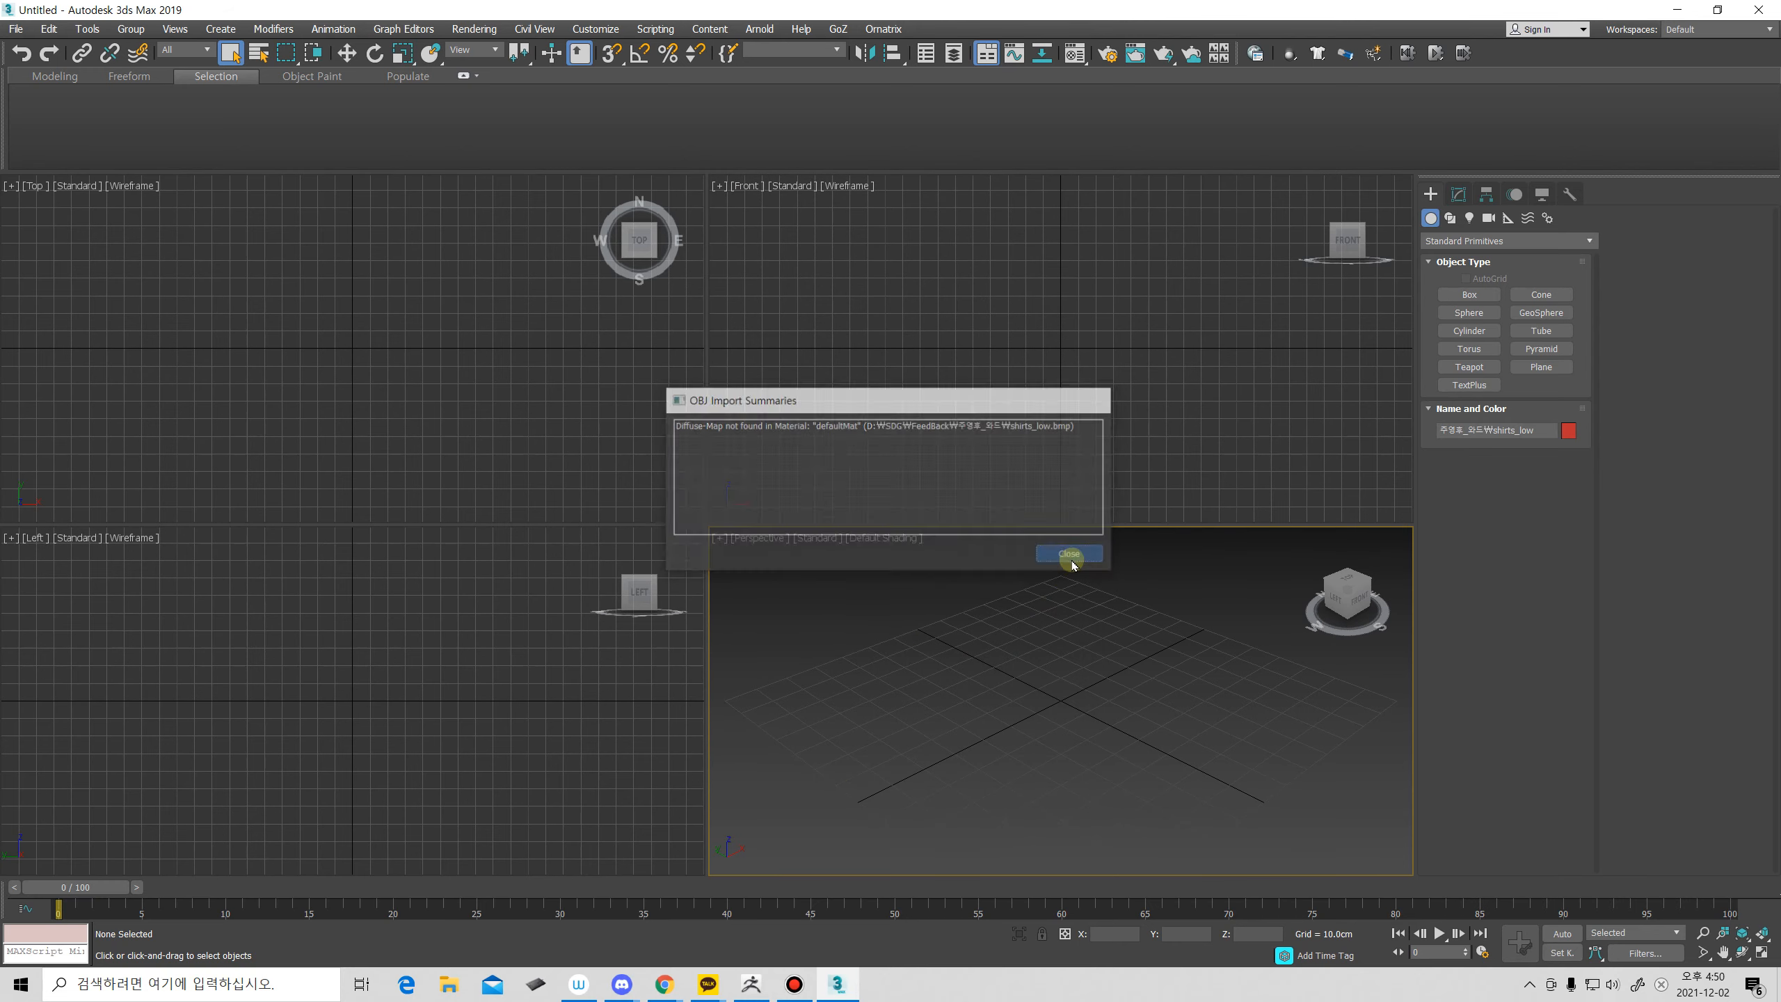
click(1065, 554)
Maximize the perspective viewport and show the imported shirt with edged faces.
alt+middle_drag(1064, 742, 918, 684)
key(alt+w)
key(F4)
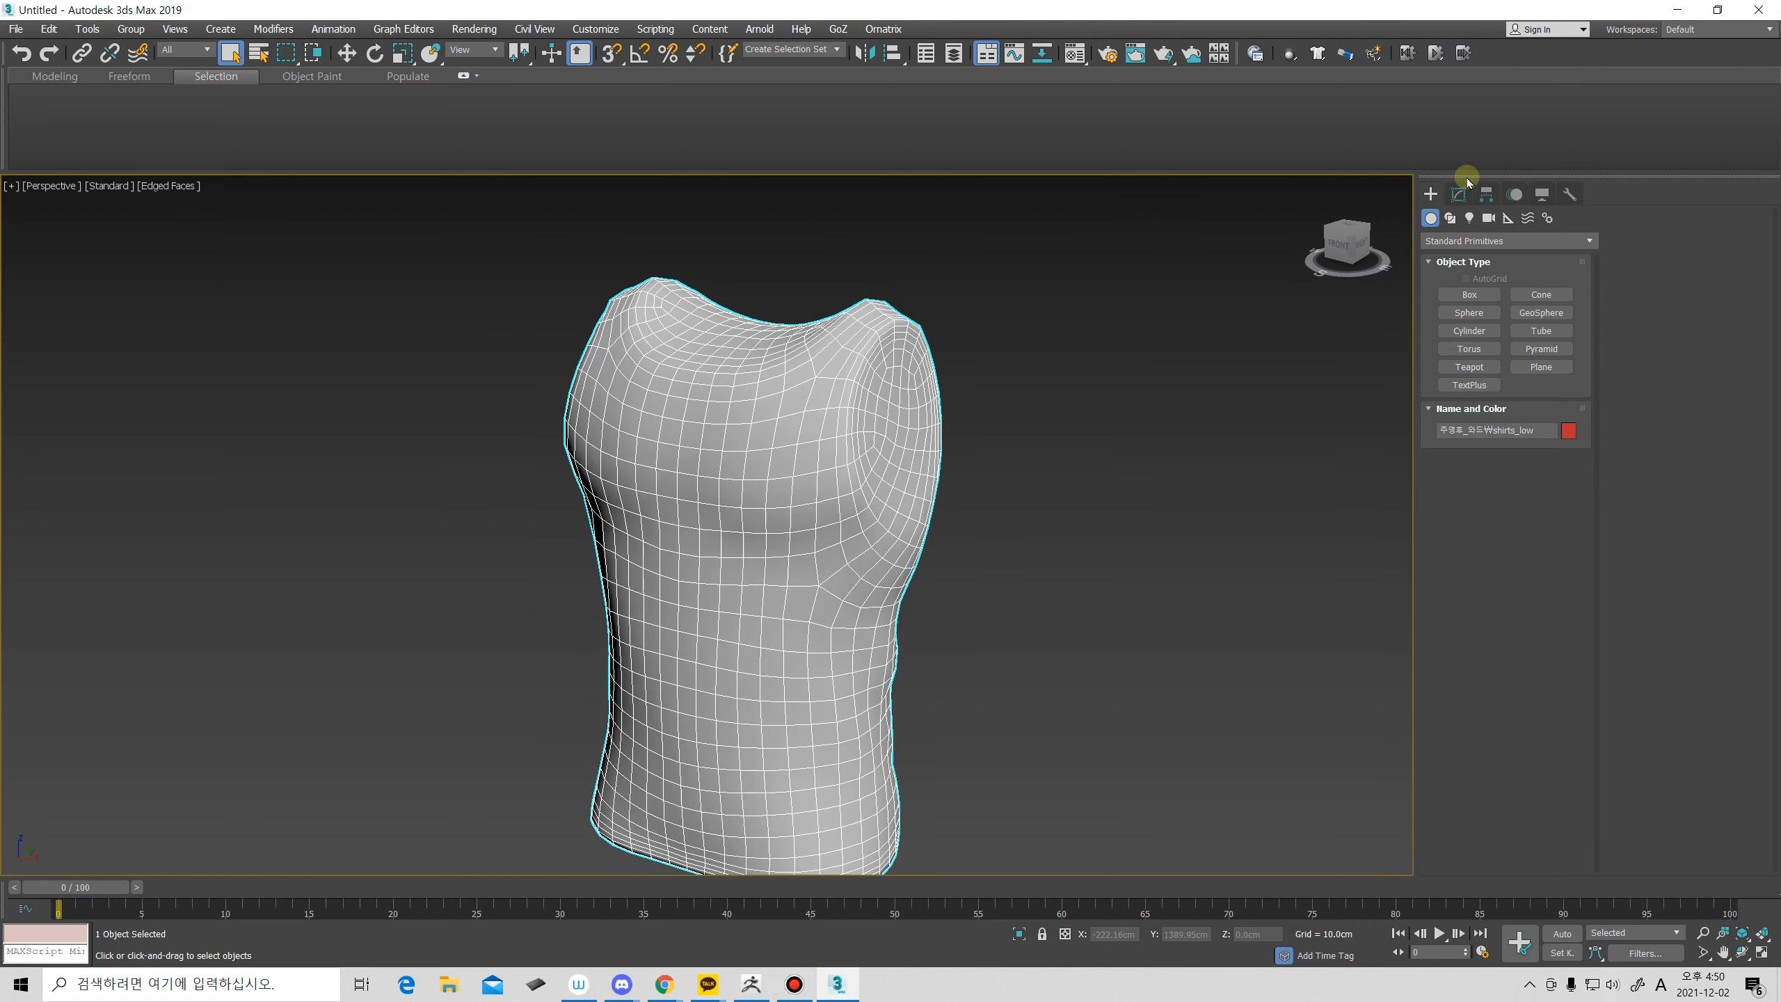
Select the two neighbouring horizontal edge loops just above the shirt's bottom hem in Edge mode.
click(1457, 193)
key(3)
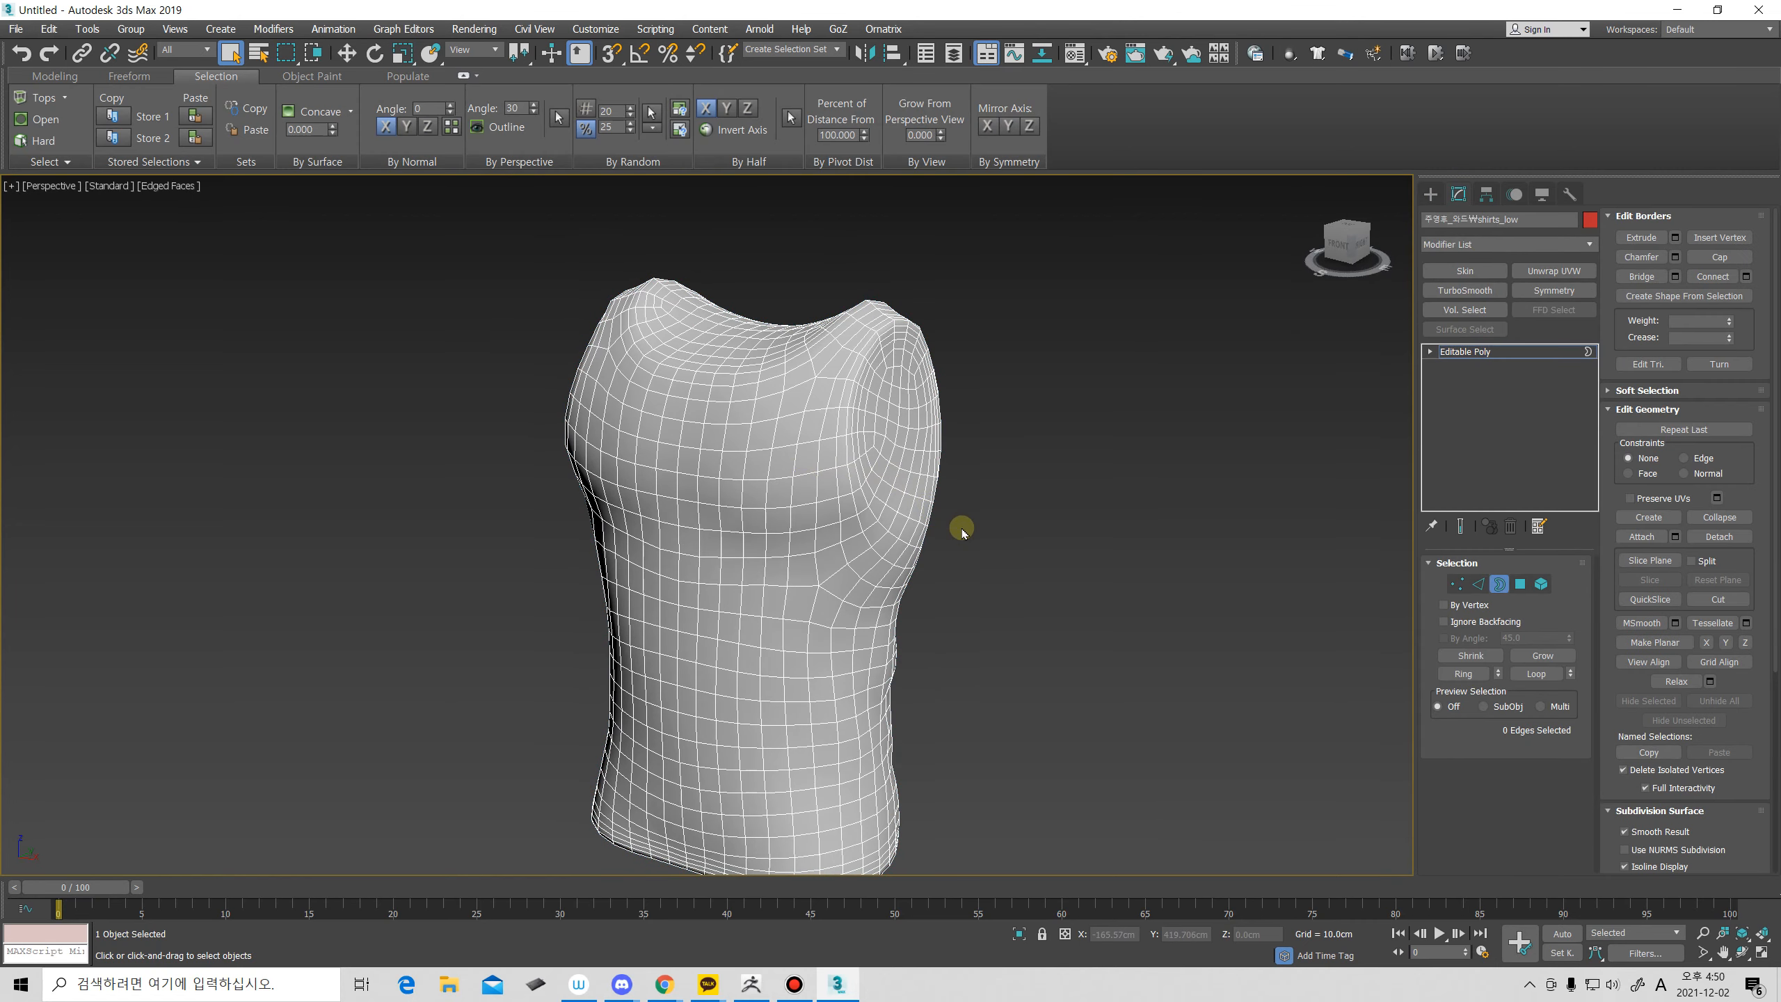
alt+middle_drag(962, 532, 986, 540)
alt+middle_drag(962, 649, 863, 659)
scroll(847, 667, up, 5)
key(2)
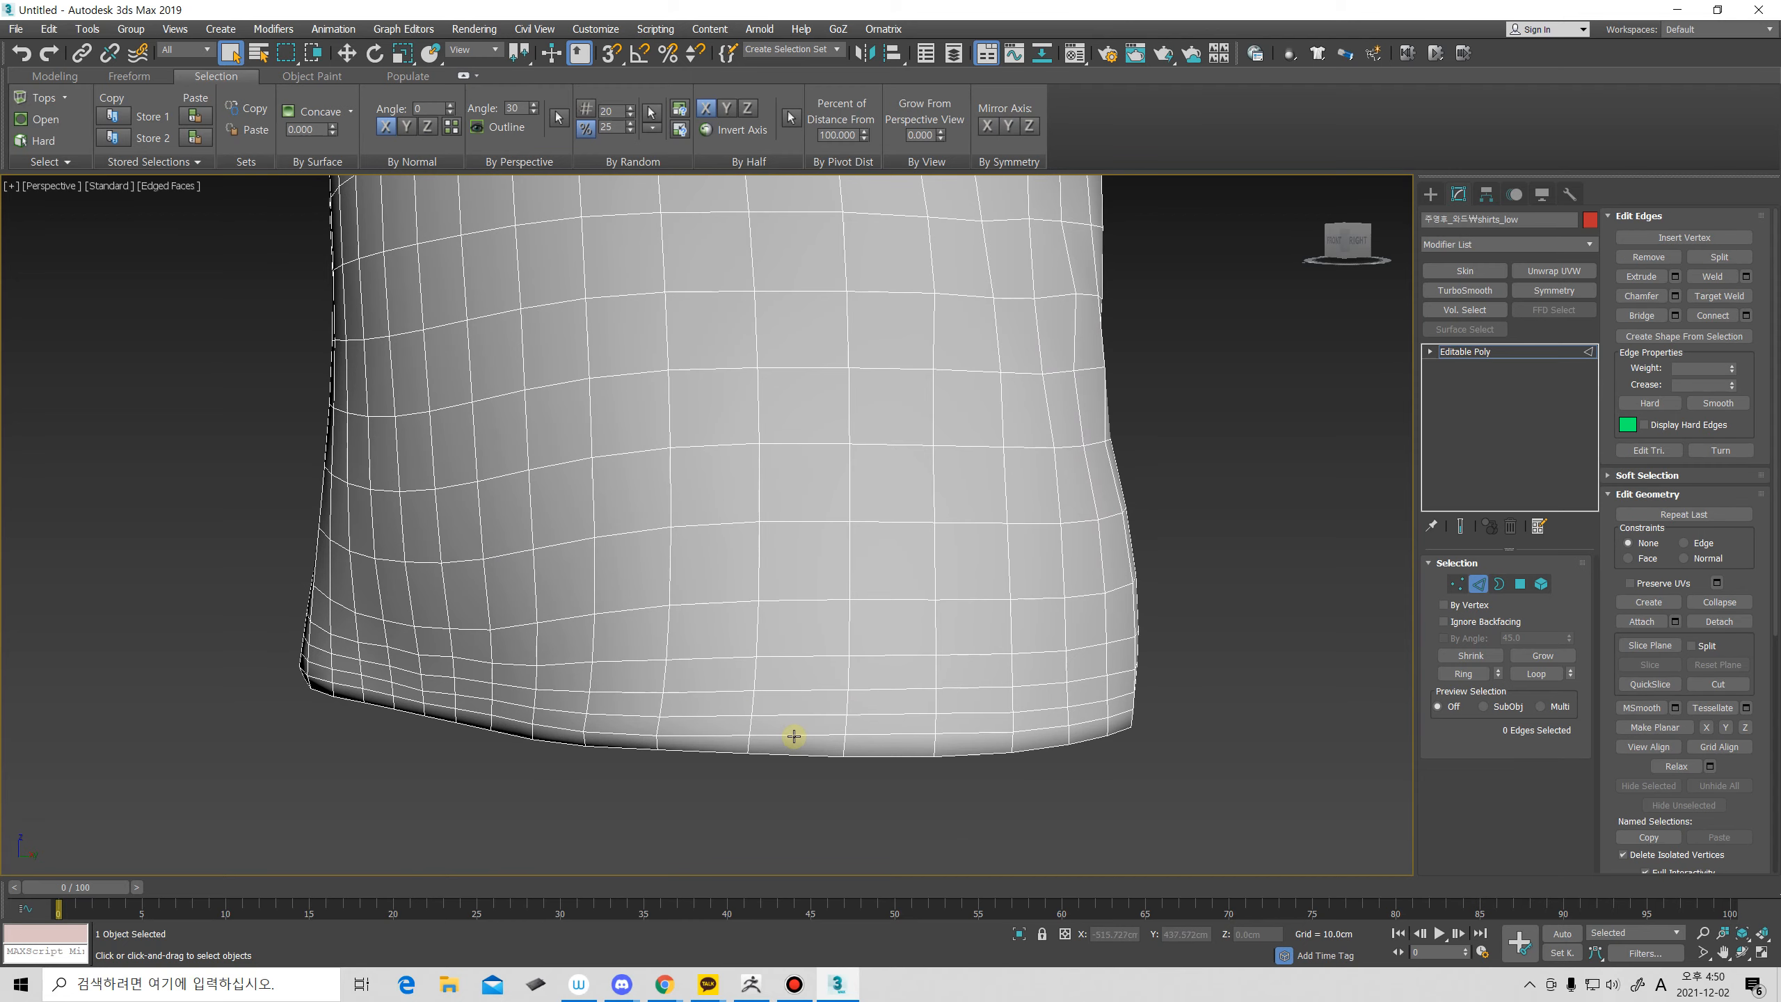
double_click(797, 715)
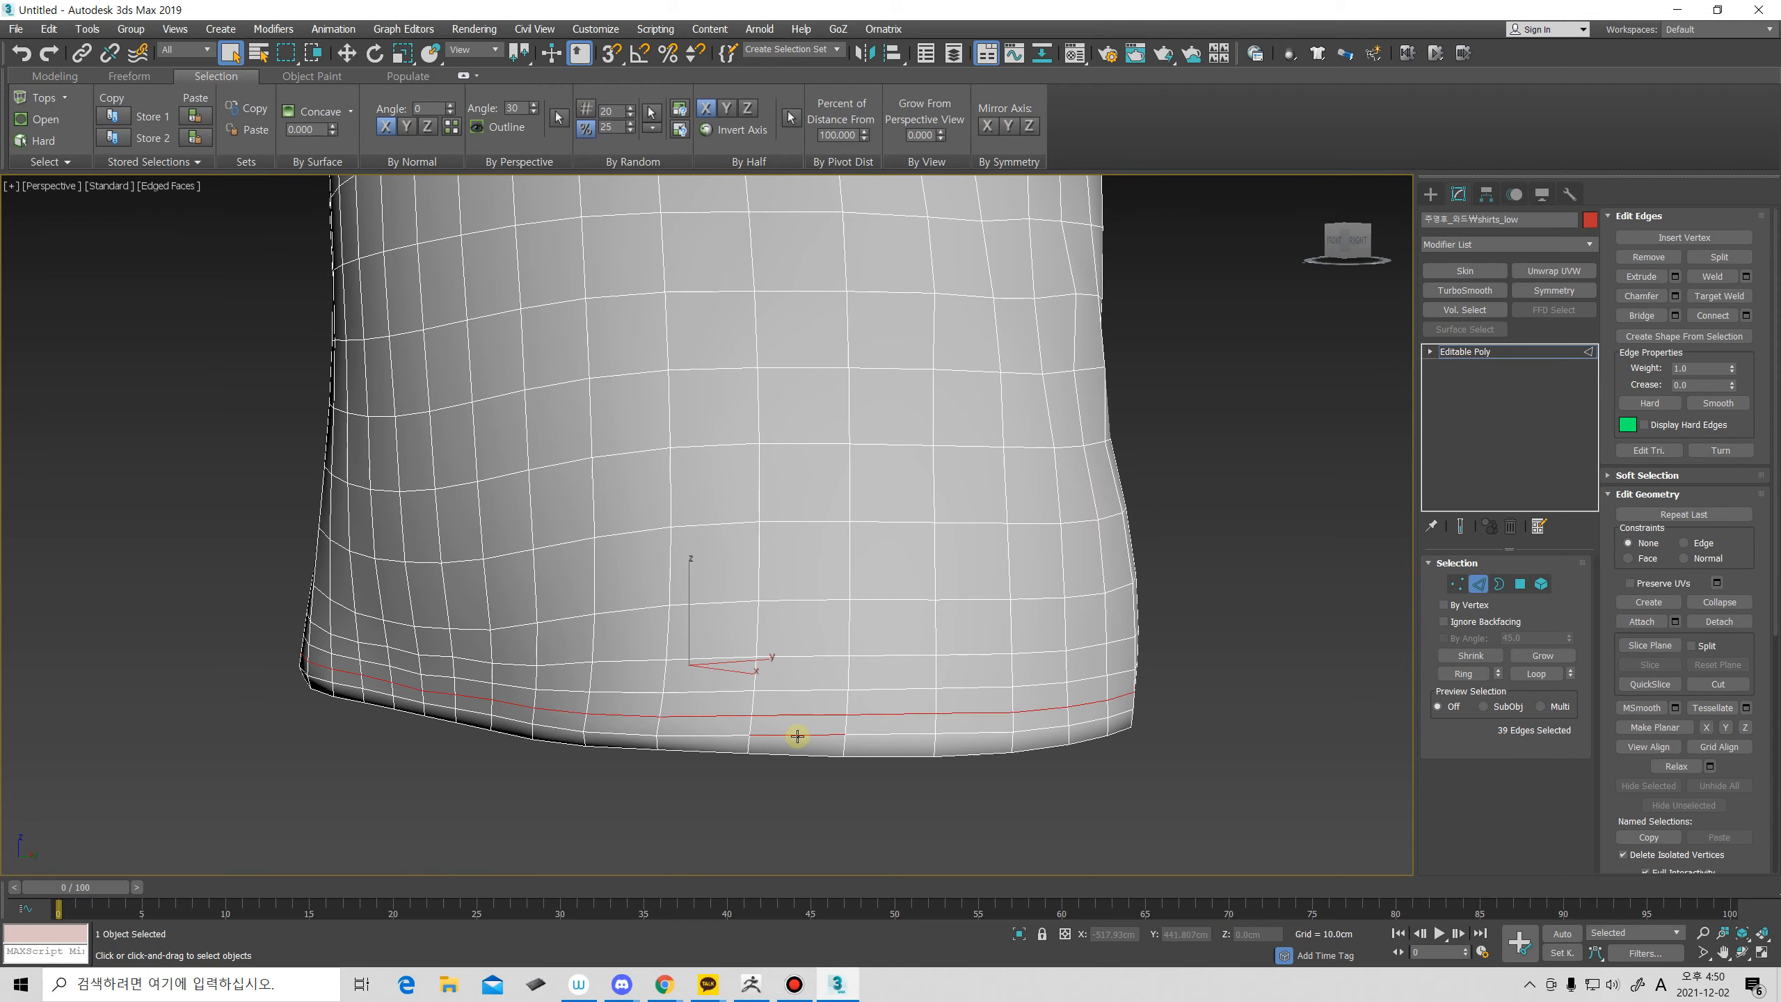
ctrl+double_click(797, 735)
alt+middle_drag(926, 728, 860, 714)
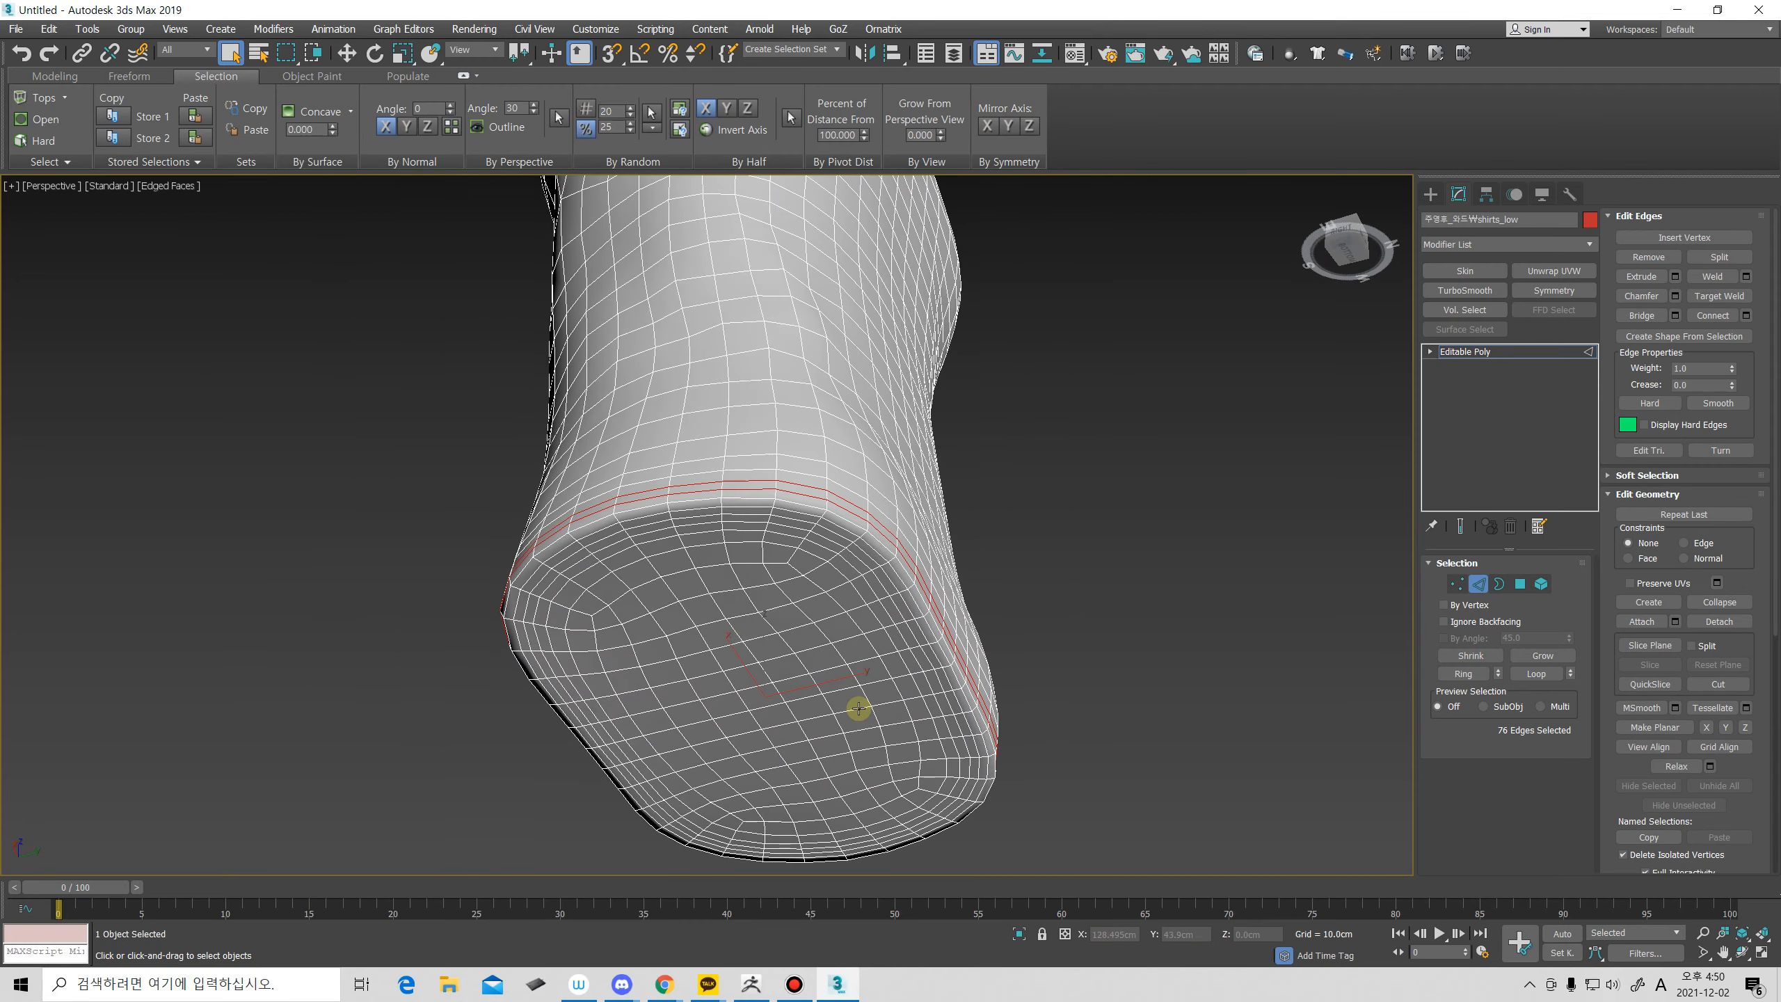
Remove the extra closely spaced edge loops around the shirt's bottom hem and just inside the rim of its bottom cap.
click(859, 708)
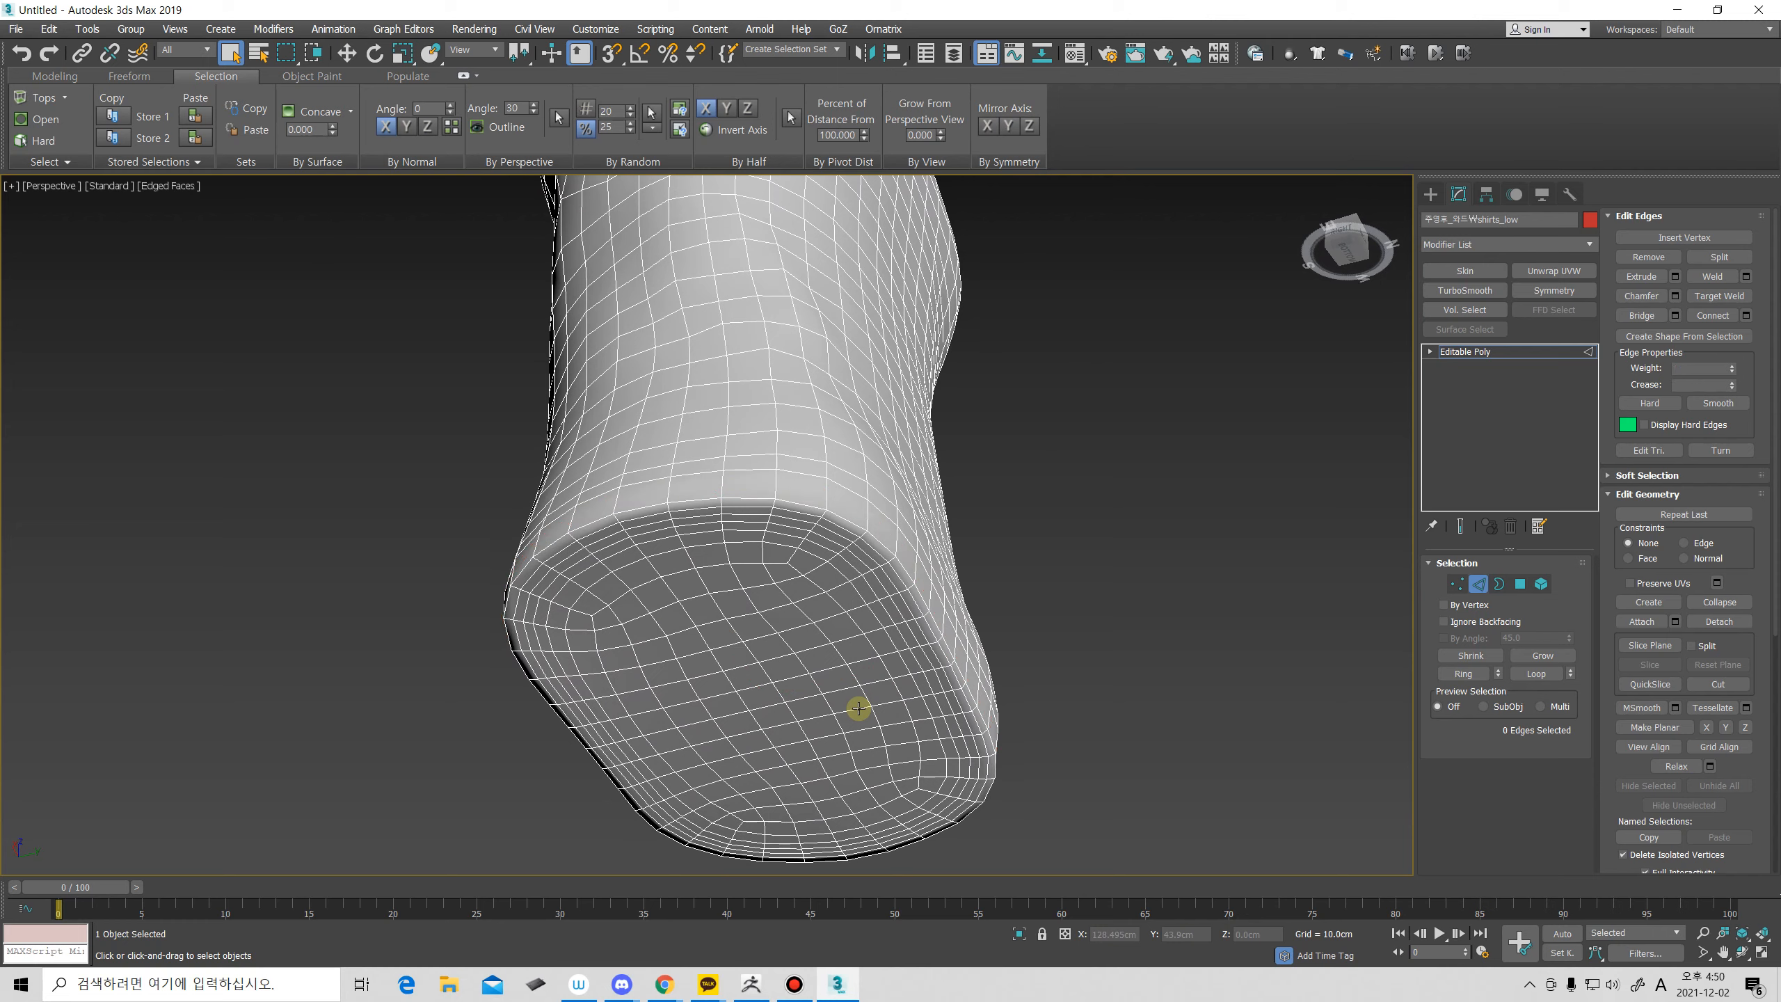
double_click(857, 567)
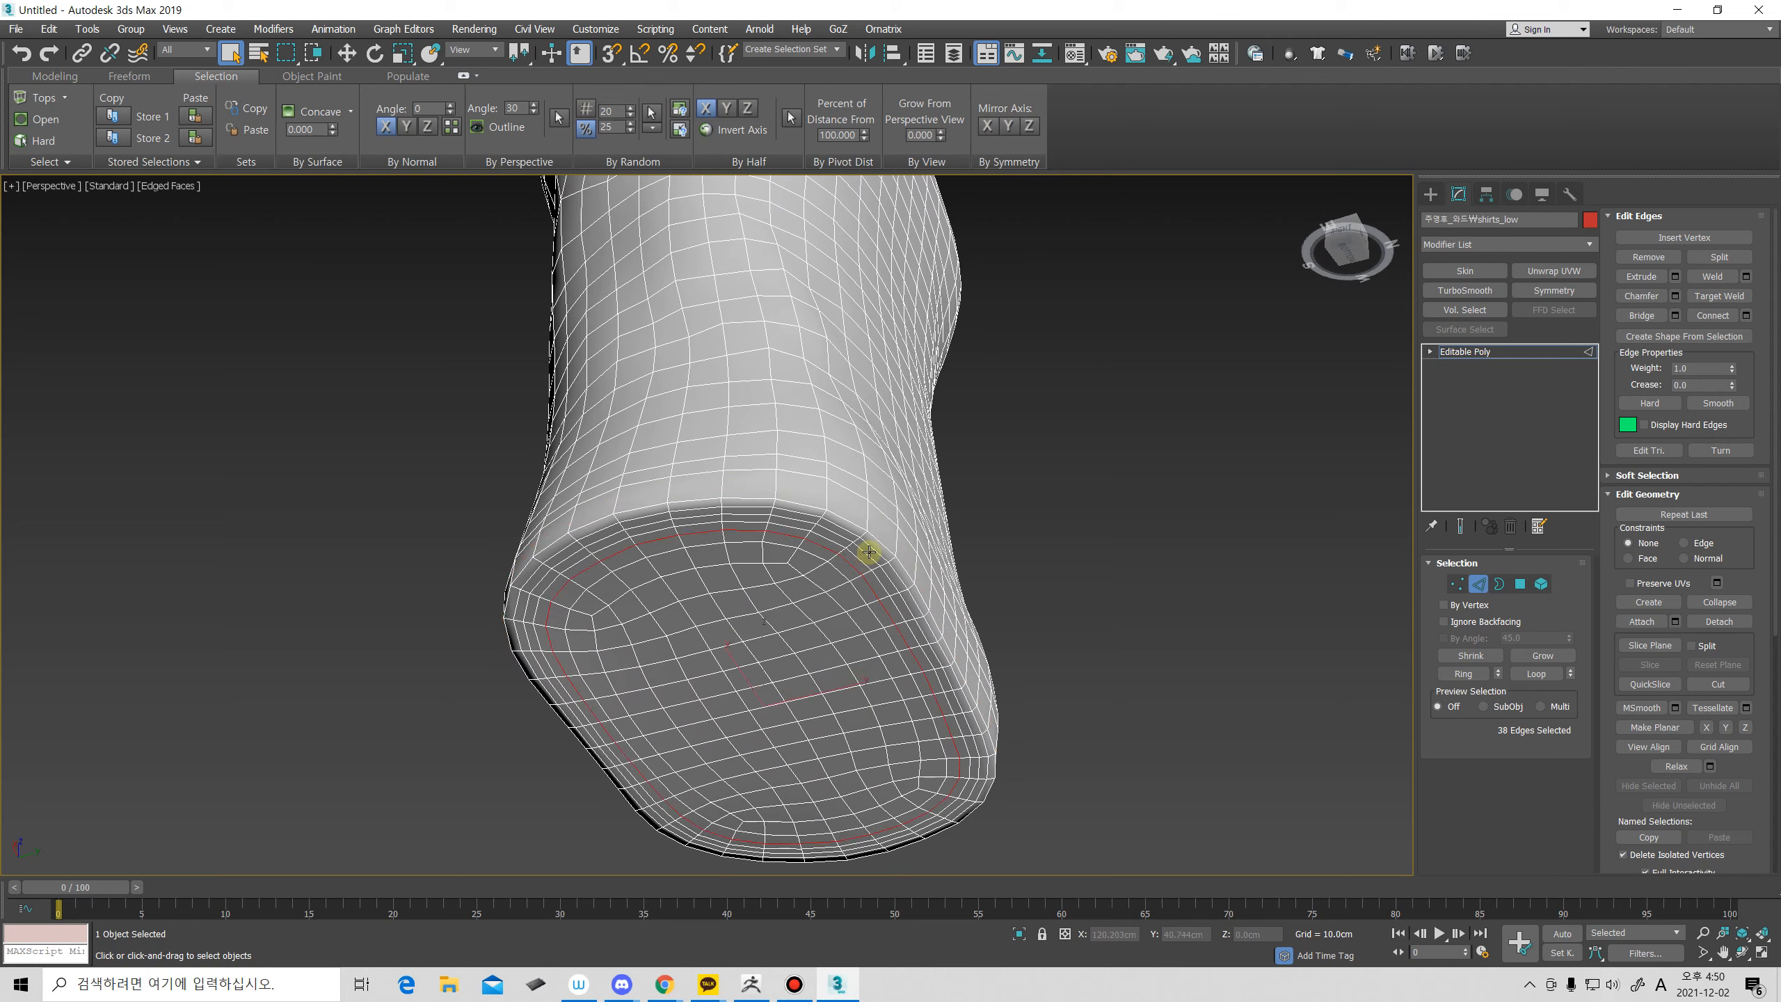
ctrl+double_click(869, 552)
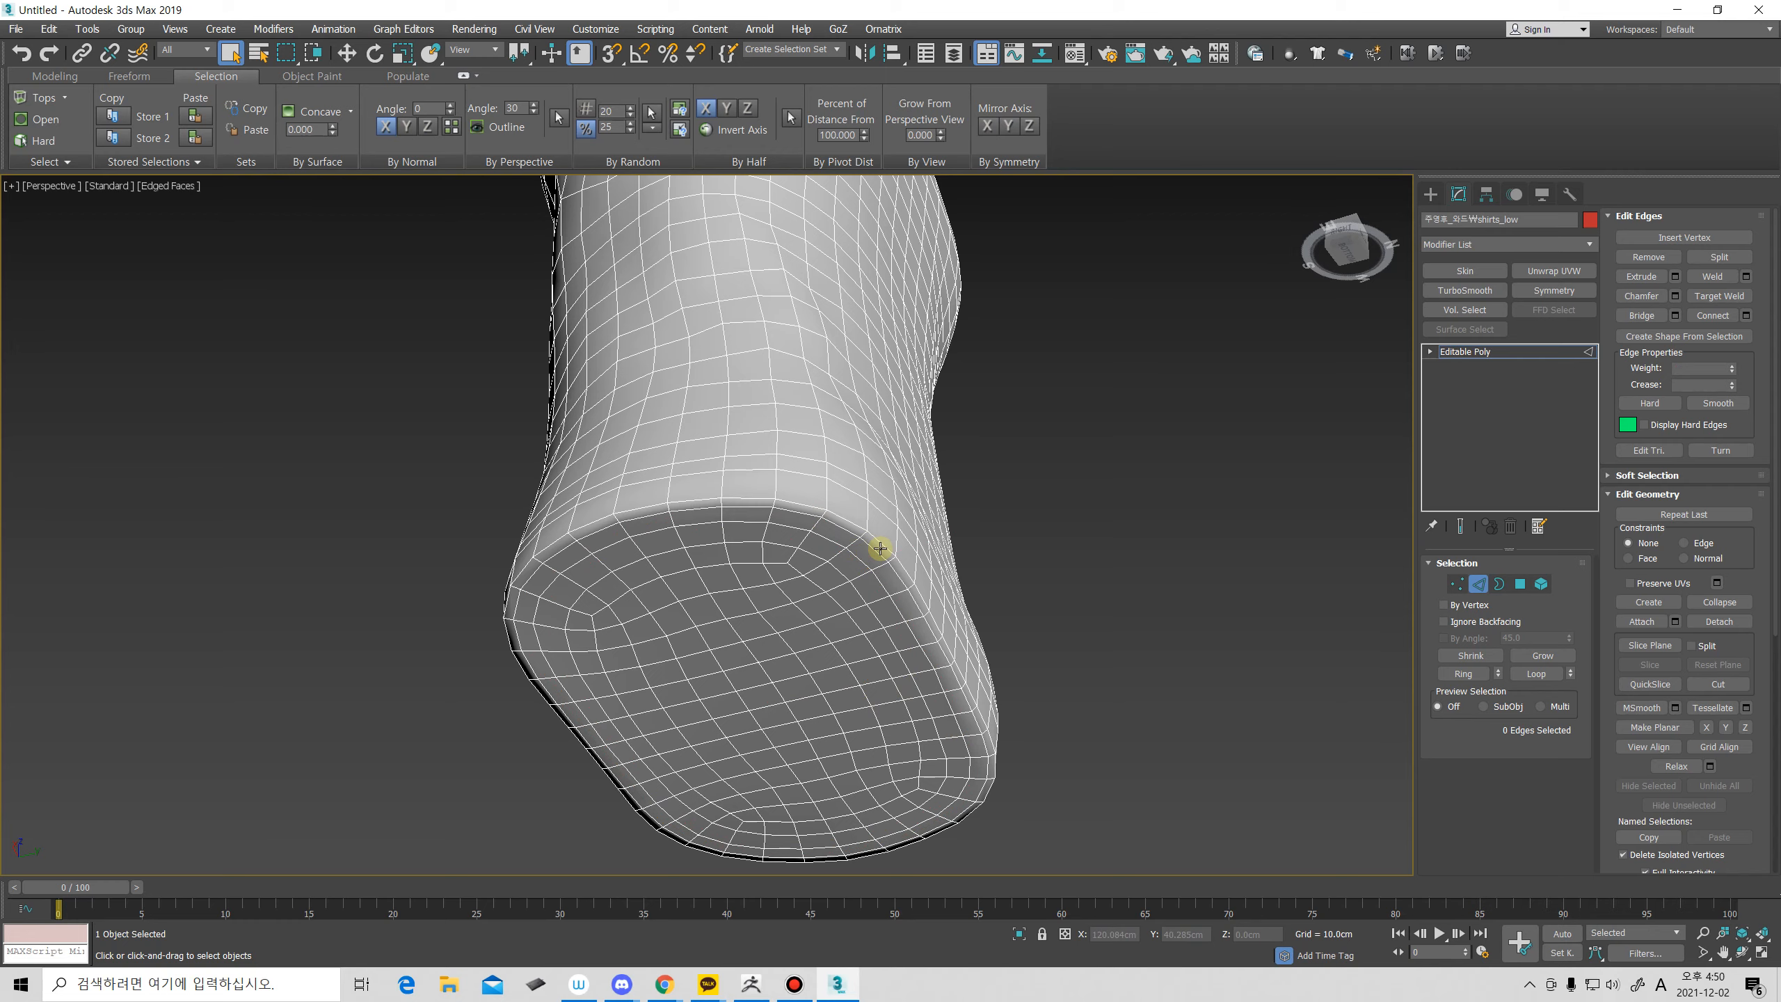
Examine the edge loop and edge ring flow around the rounded top surface of the shirt, reverting the ring selection.
scroll(877, 558, down, 3)
alt+middle_drag(857, 379, 843, 628)
scroll(838, 474, down, 4)
scroll(824, 413, up, 4)
middle_drag(818, 407, 815, 584)
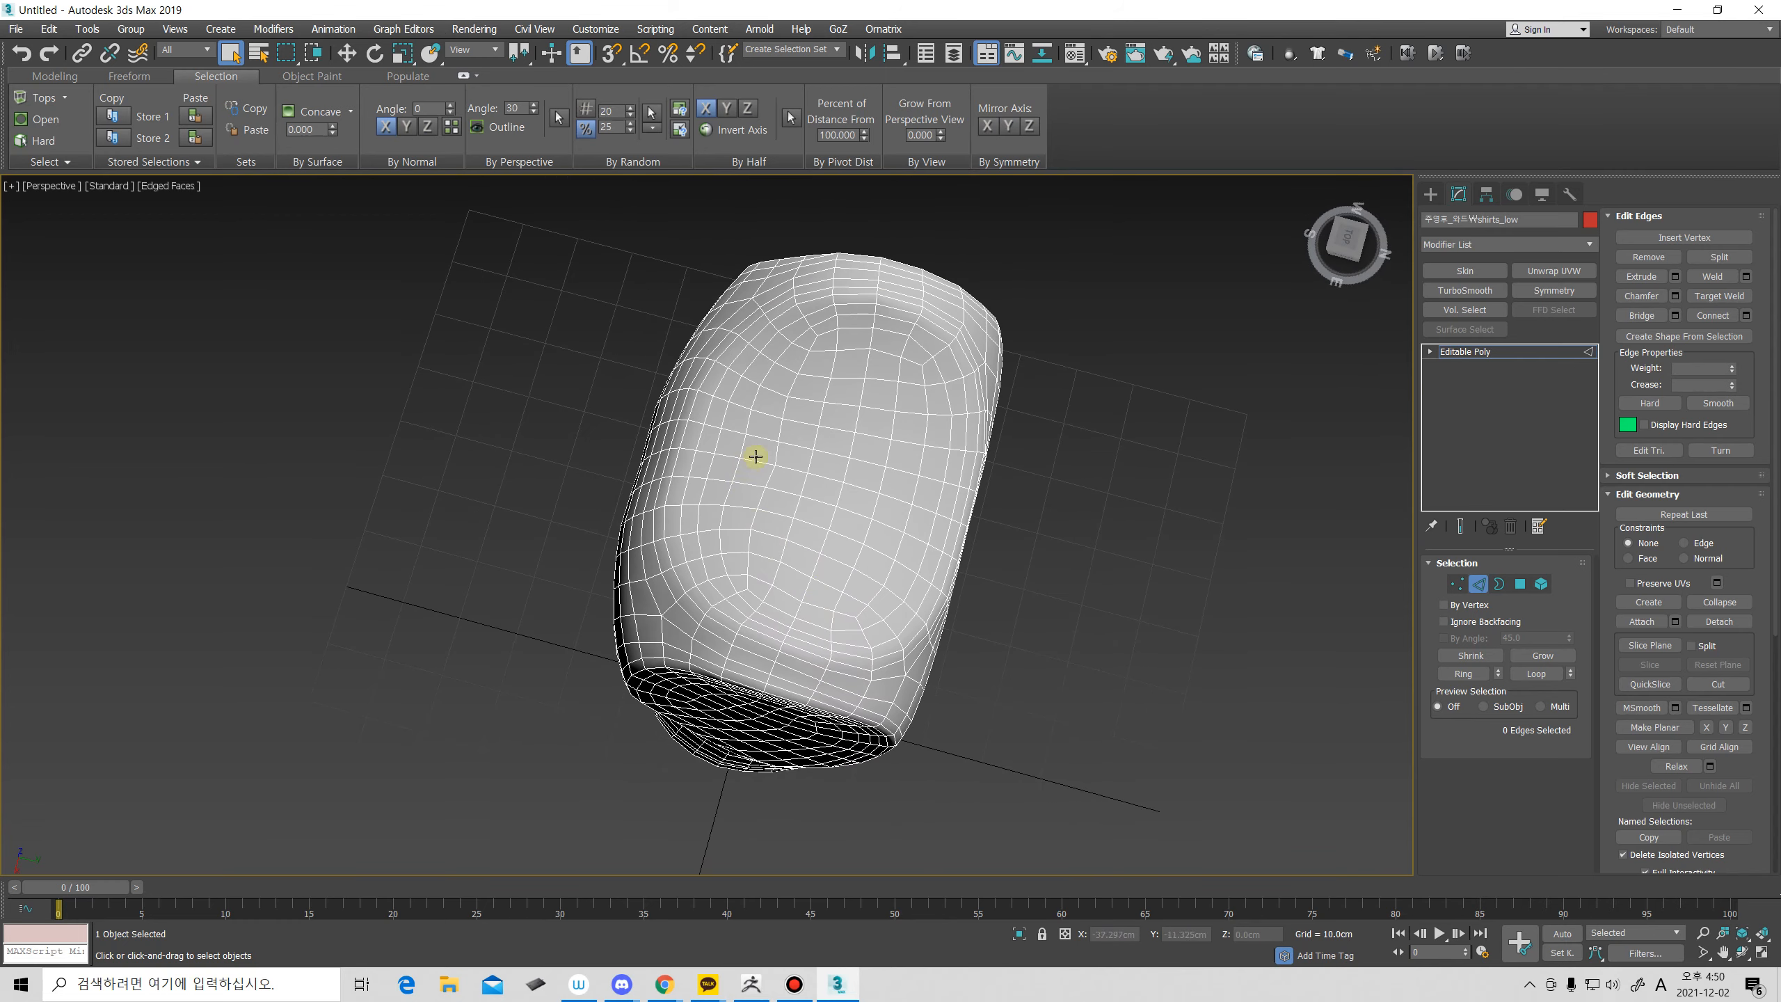
double_click(735, 391)
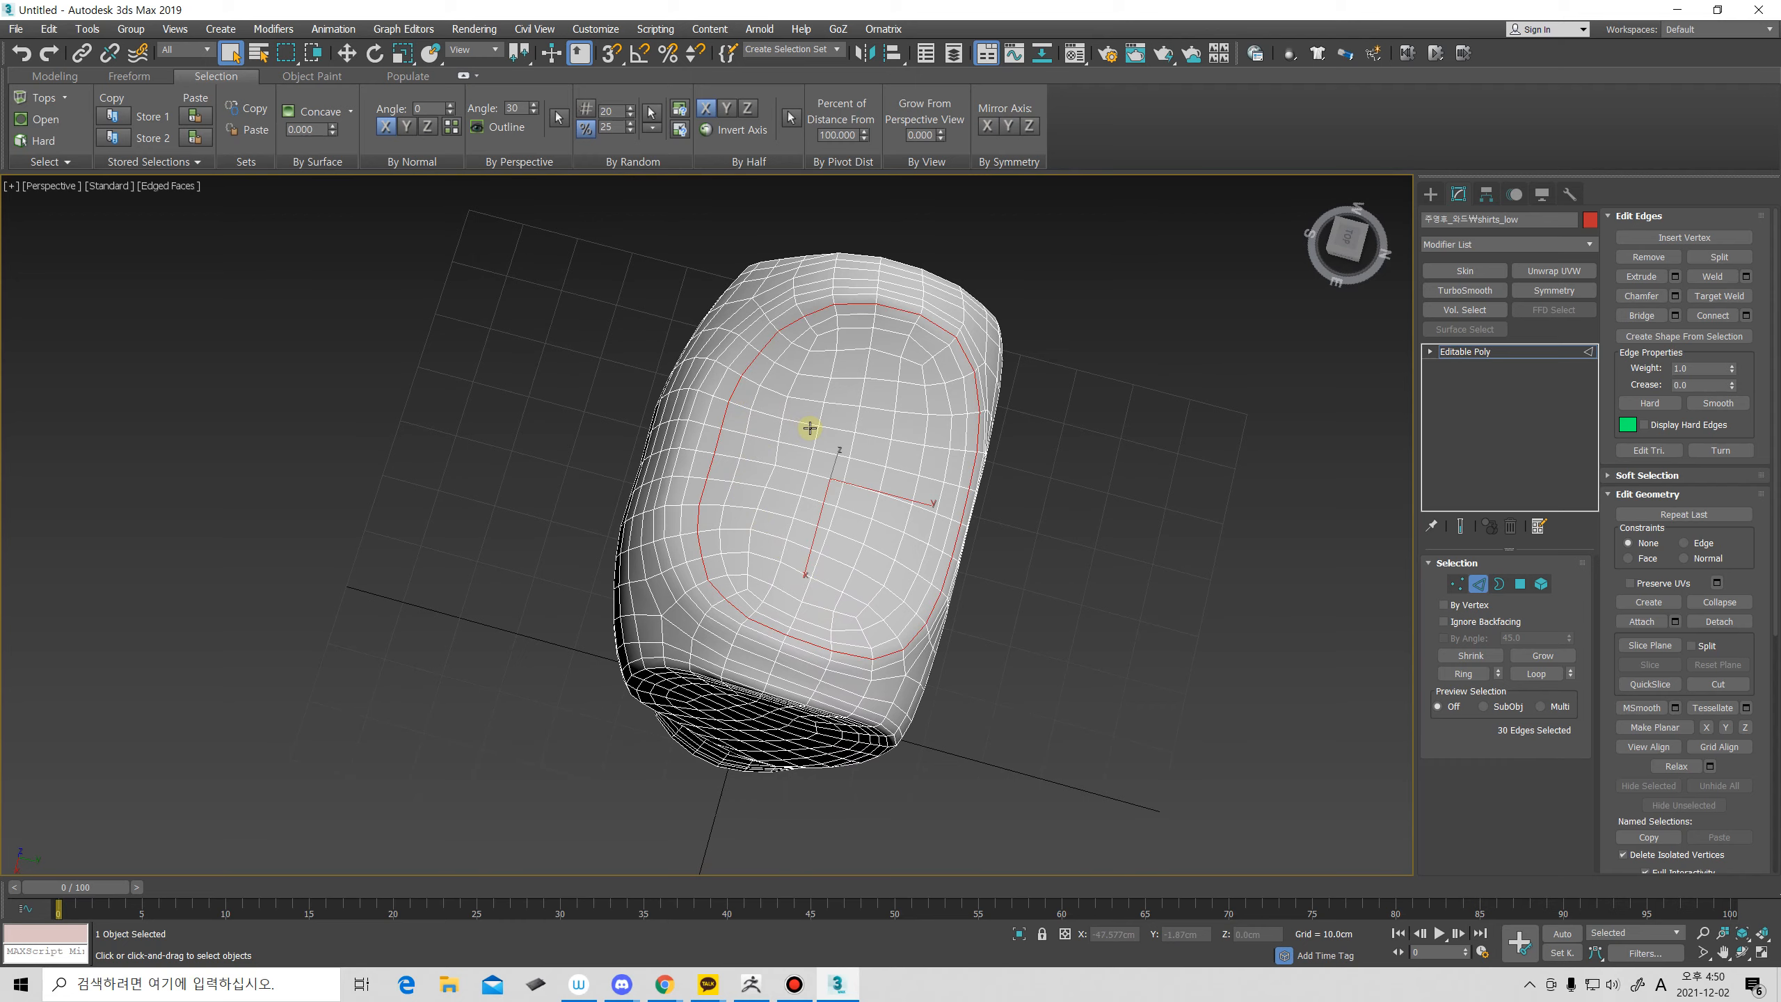
click(810, 428)
alt+middle_drag(867, 471, 782, 451)
scroll(974, 429, up, 3)
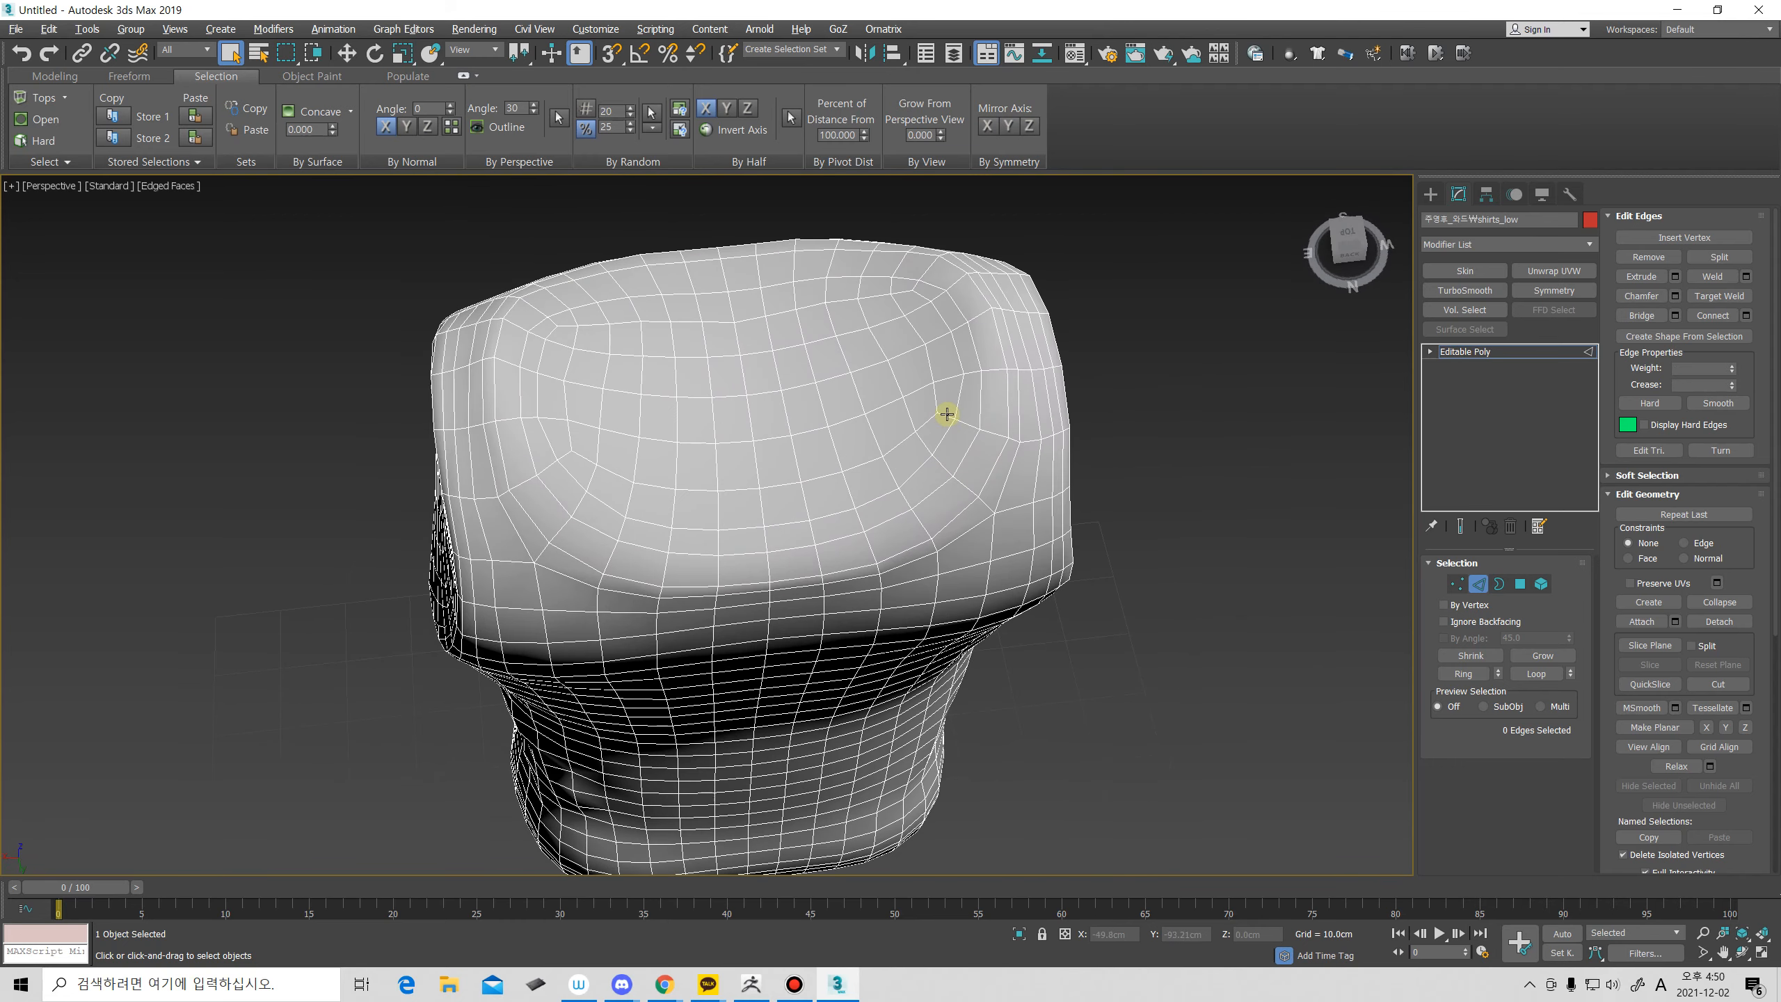
key(alt+r)
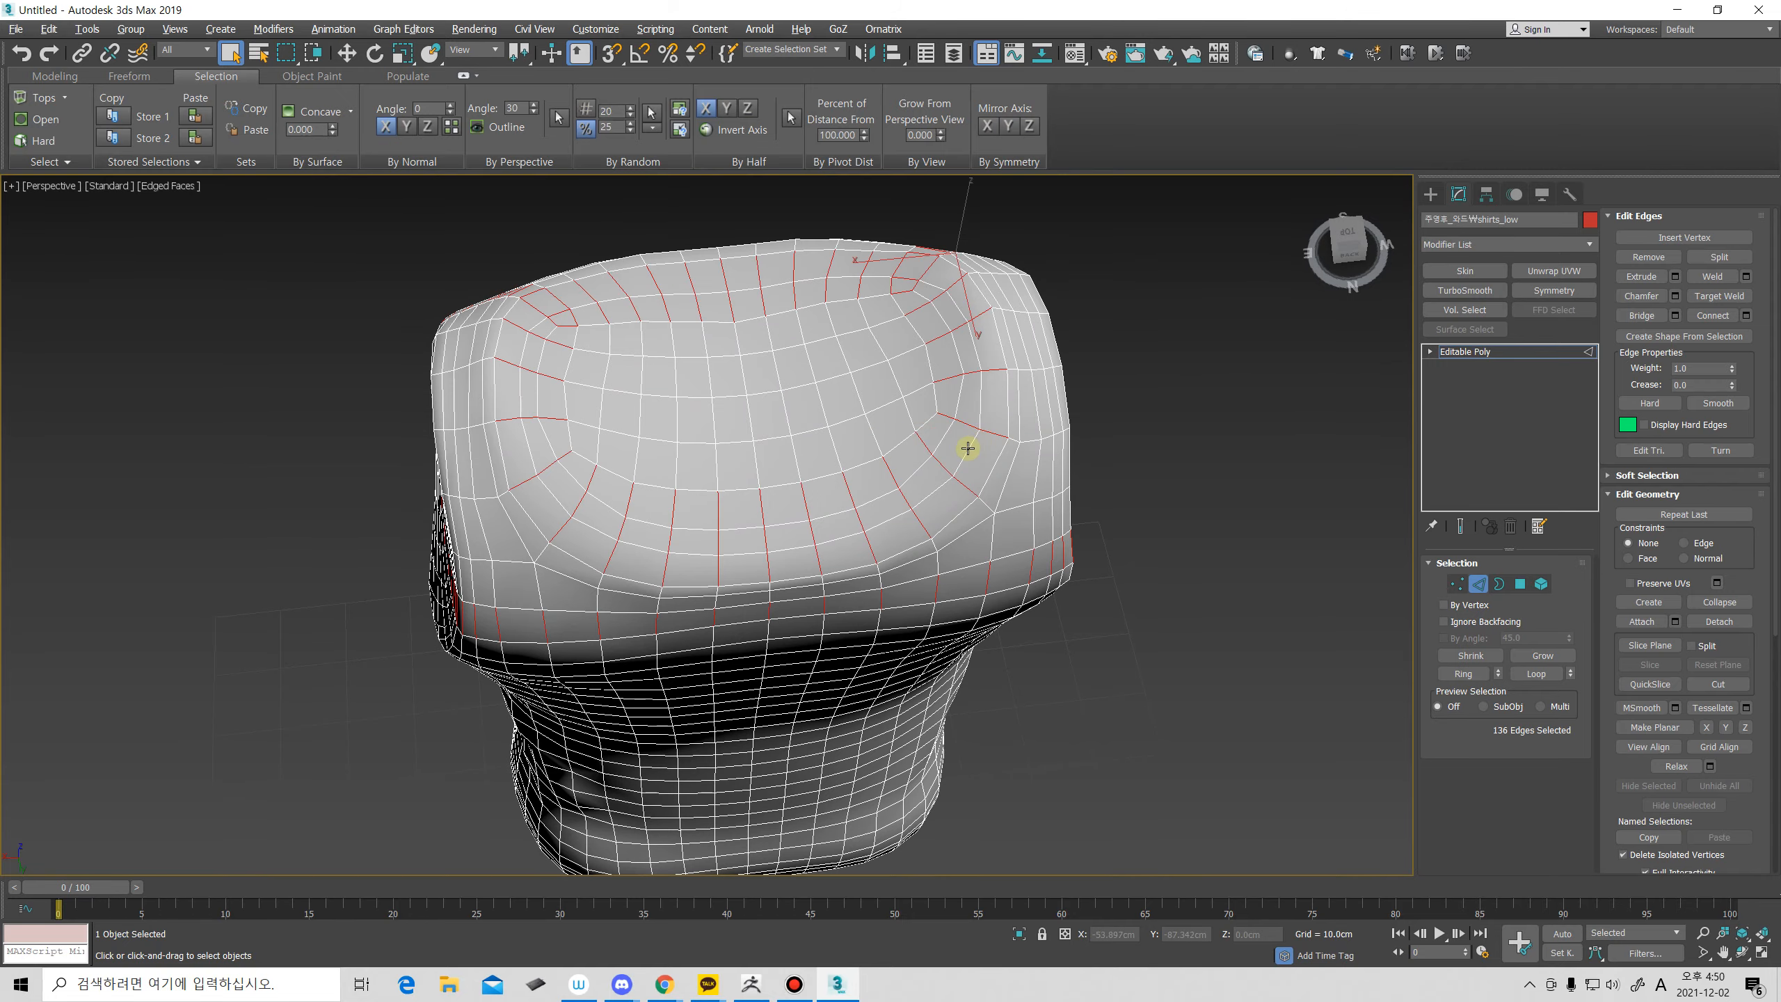
alt+middle_drag(851, 526, 607, 519)
alt+middle_drag(584, 517, 587, 528)
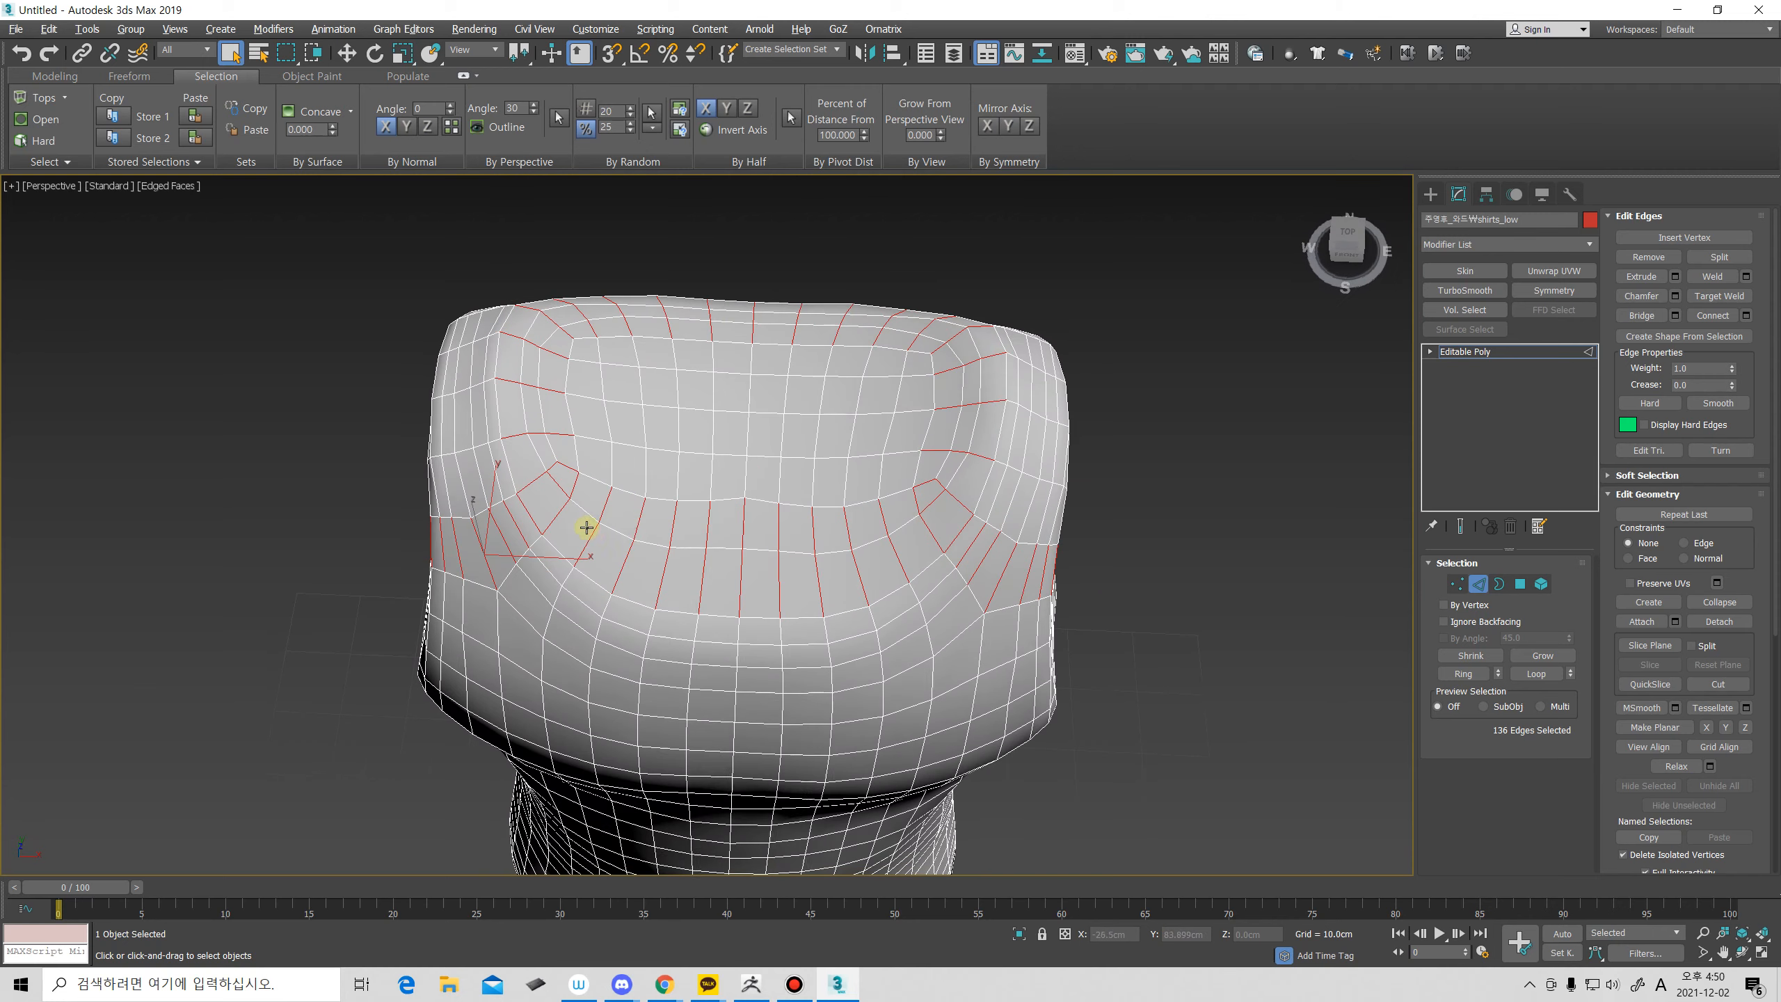
key(ctrl+z)
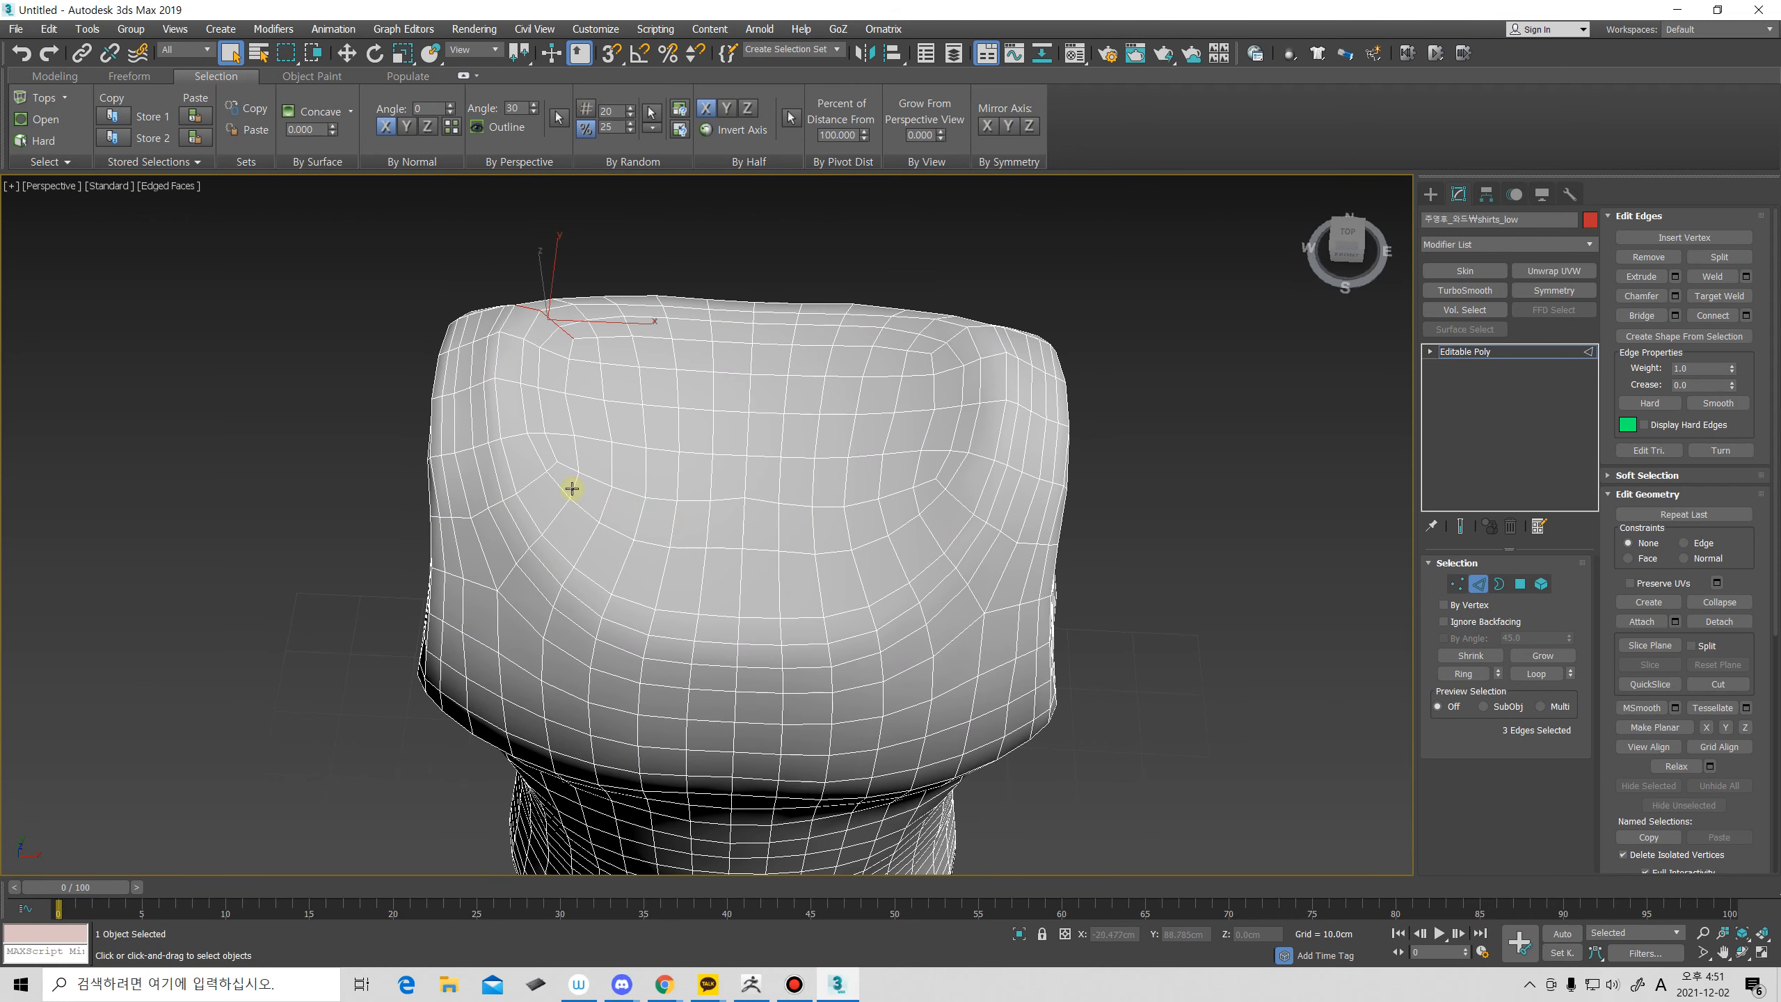
Select the three polygons meeting at each of the four corner poles on the top surface in Polygon mode.
key(4)
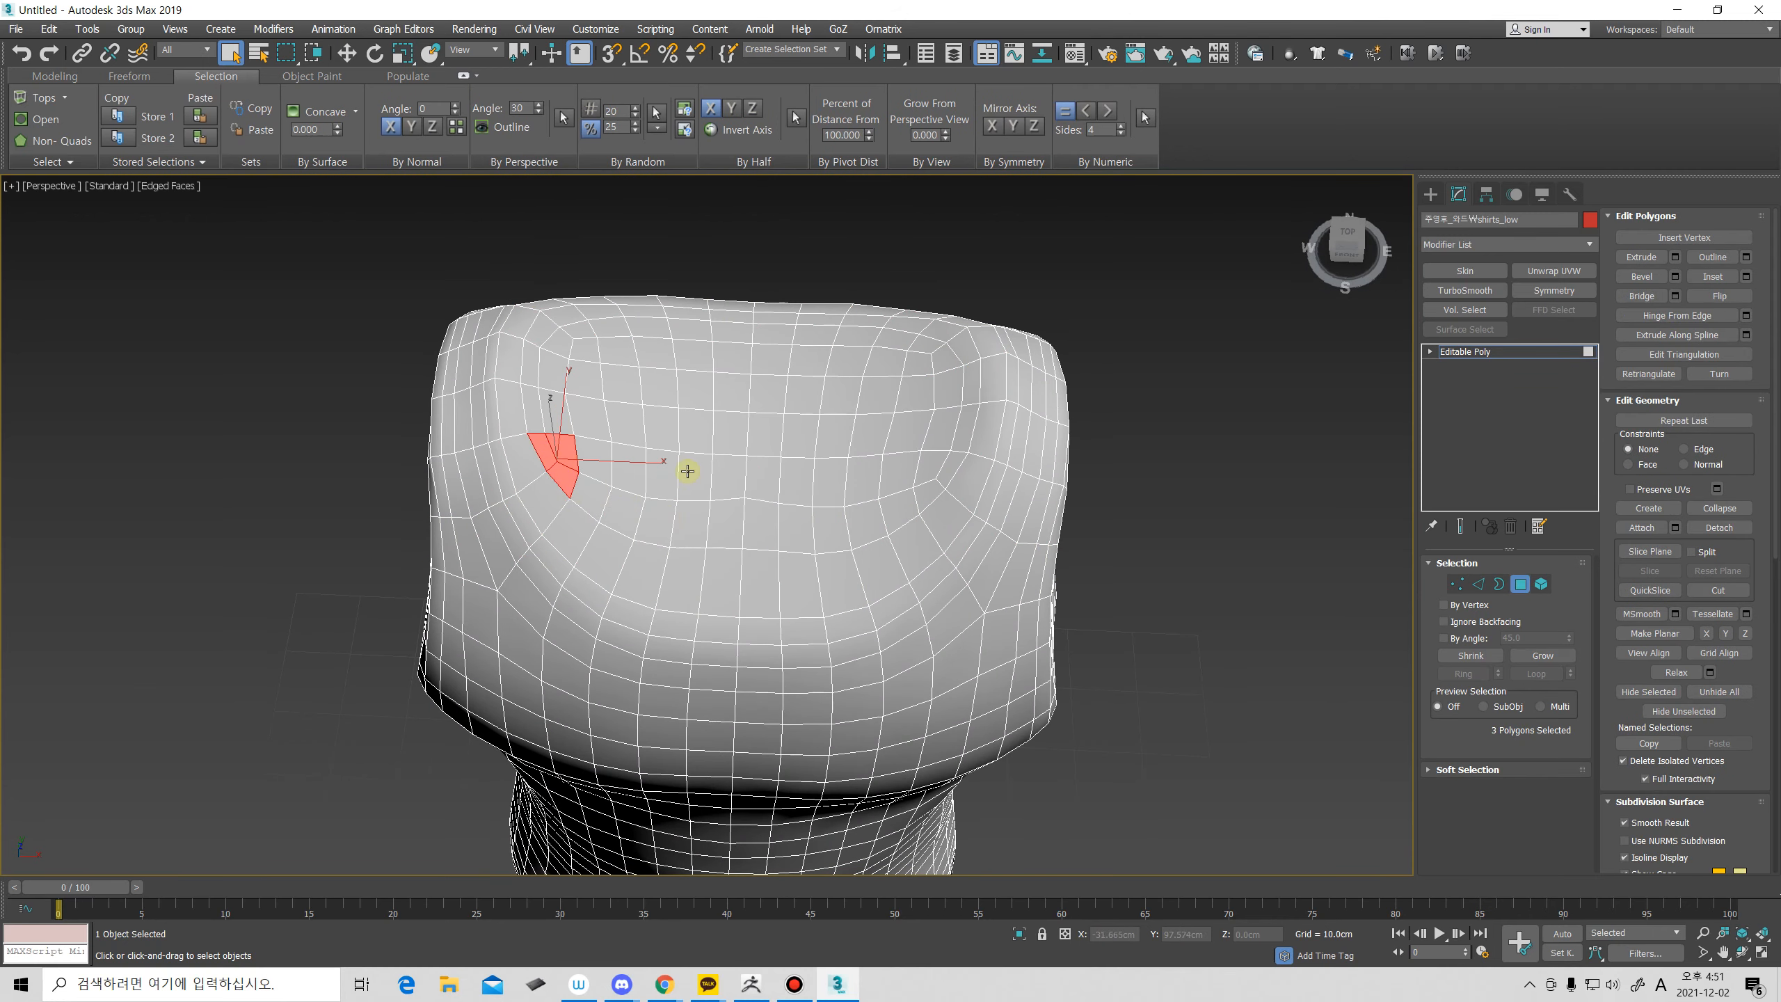
ctrl+click(937, 477)
alt+middle_drag(943, 549, 887, 539)
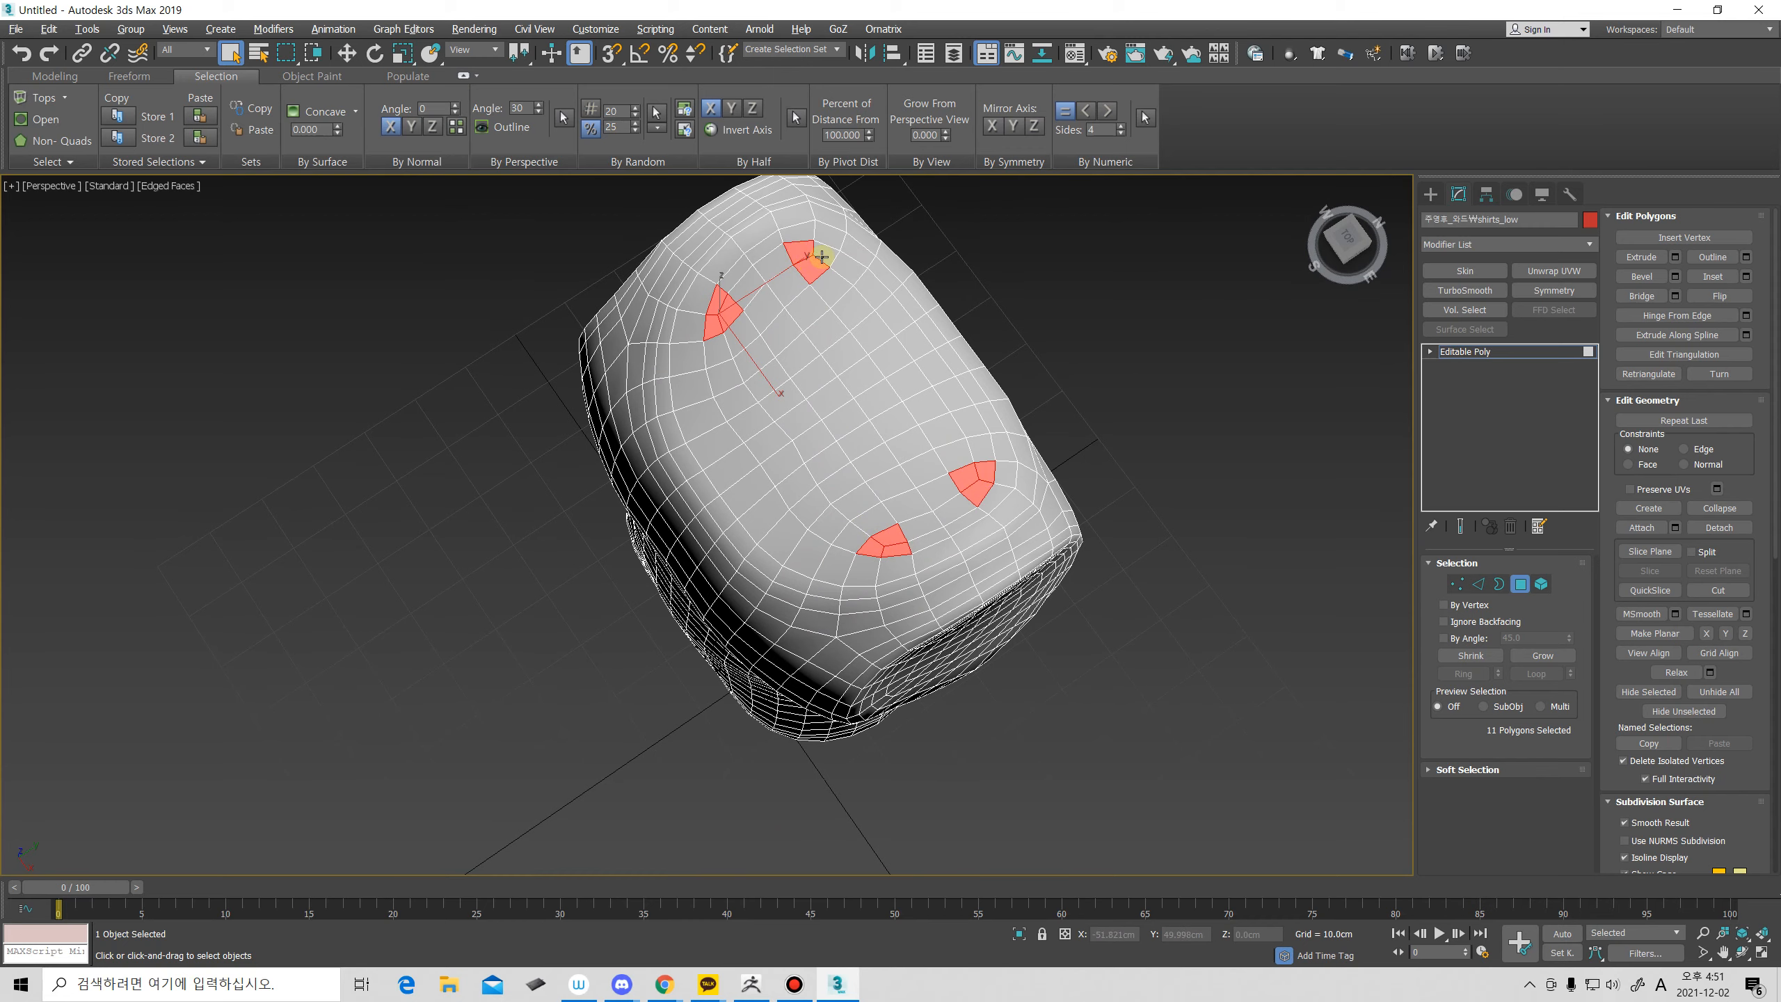
alt+middle_drag(877, 364, 704, 458)
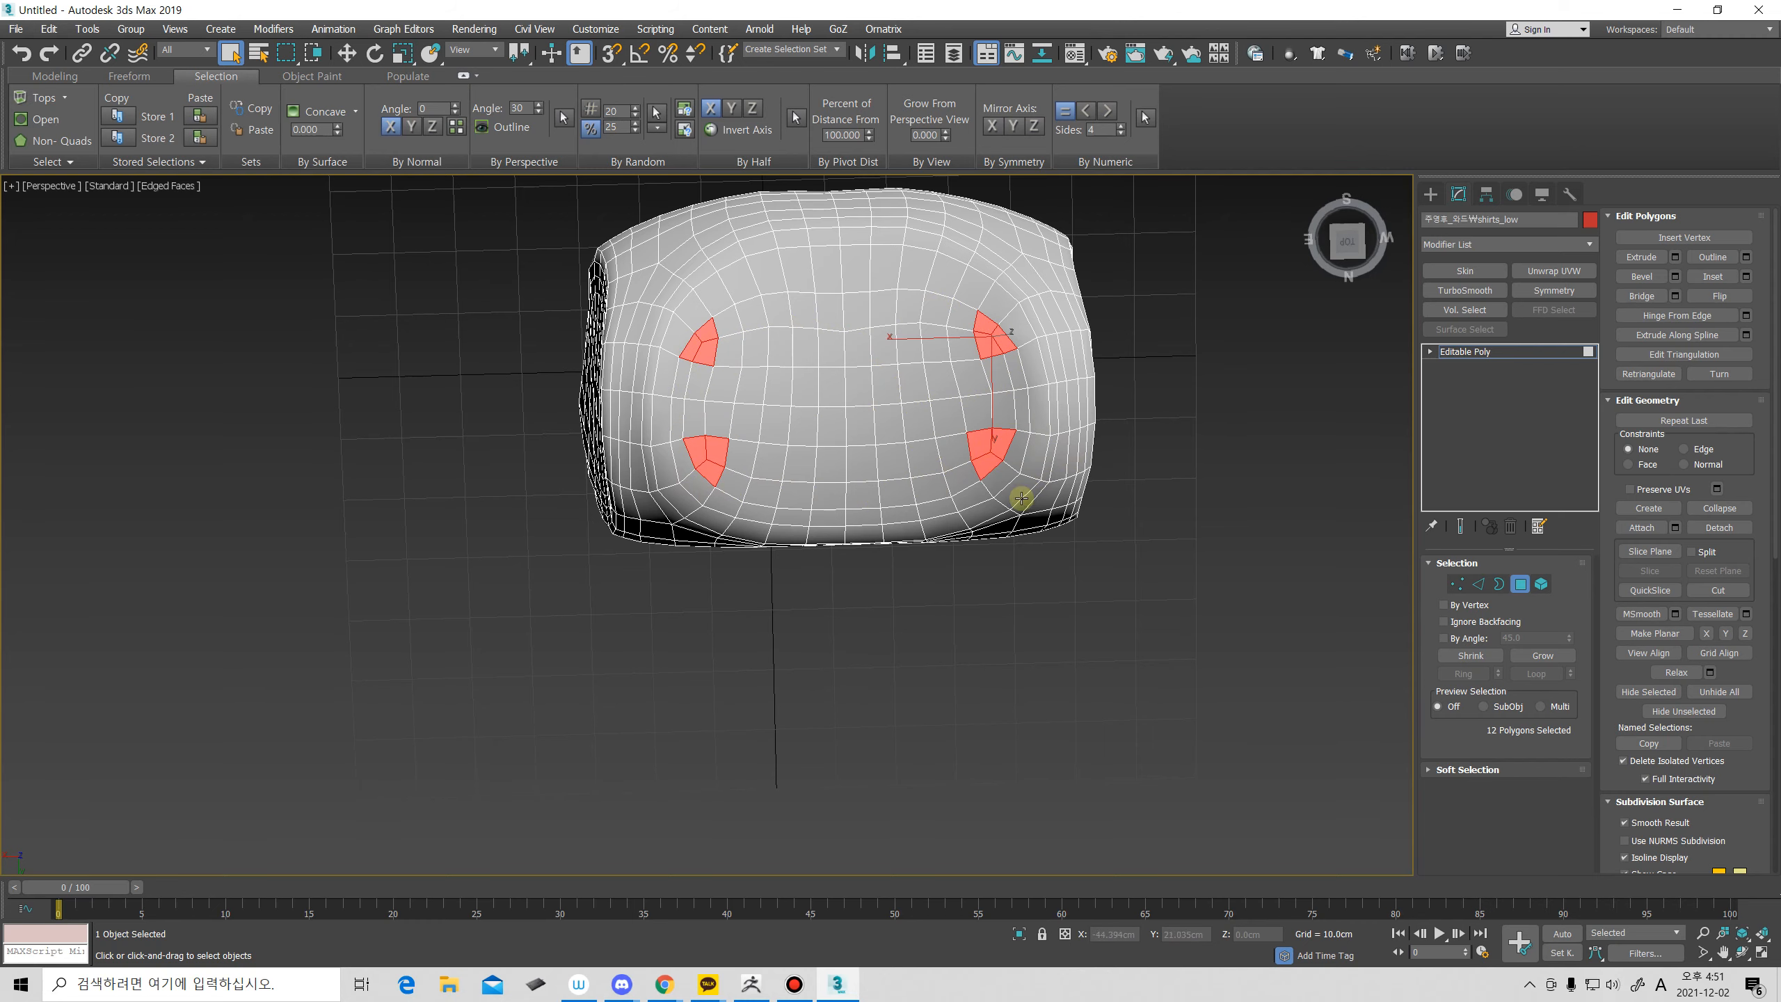
alt+middle_drag(1020, 497, 954, 402)
Select the edge ring passing around the corner poles in Edge mode, trace it across the top surface and clear the selection.
key(2)
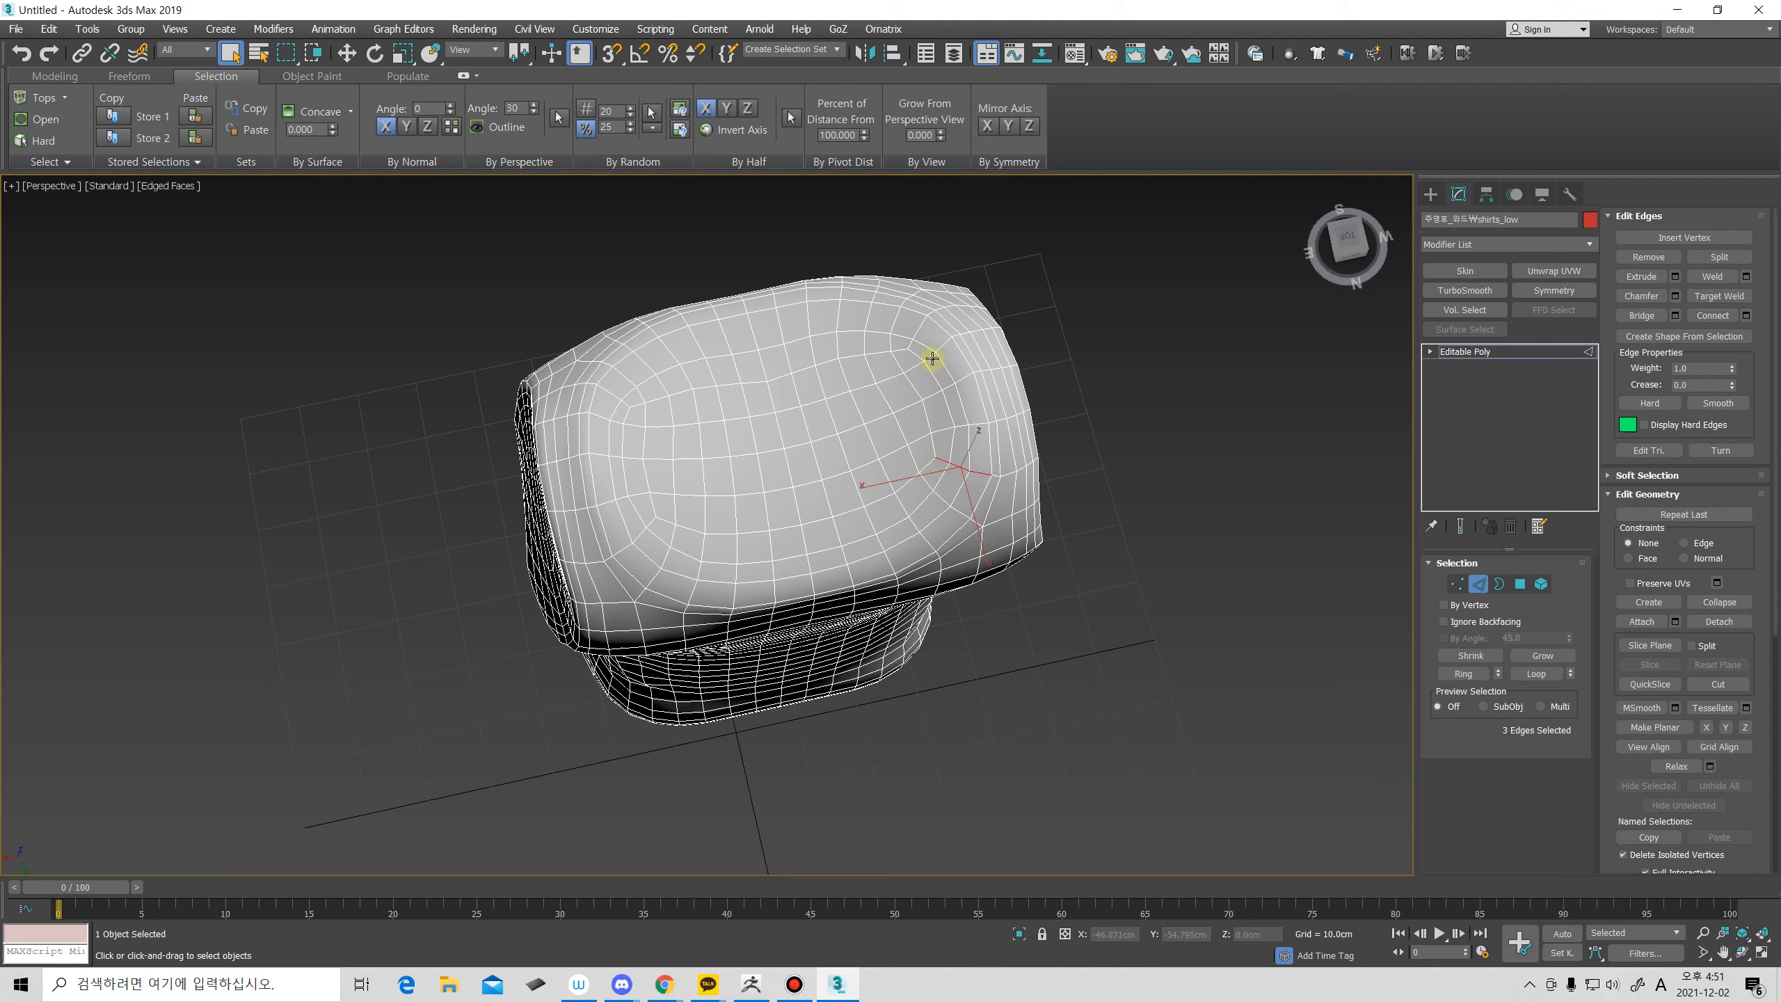
click(919, 351)
shift+click(948, 377)
alt+middle_drag(948, 377, 788, 682)
alt+middle_drag(642, 562, 651, 610)
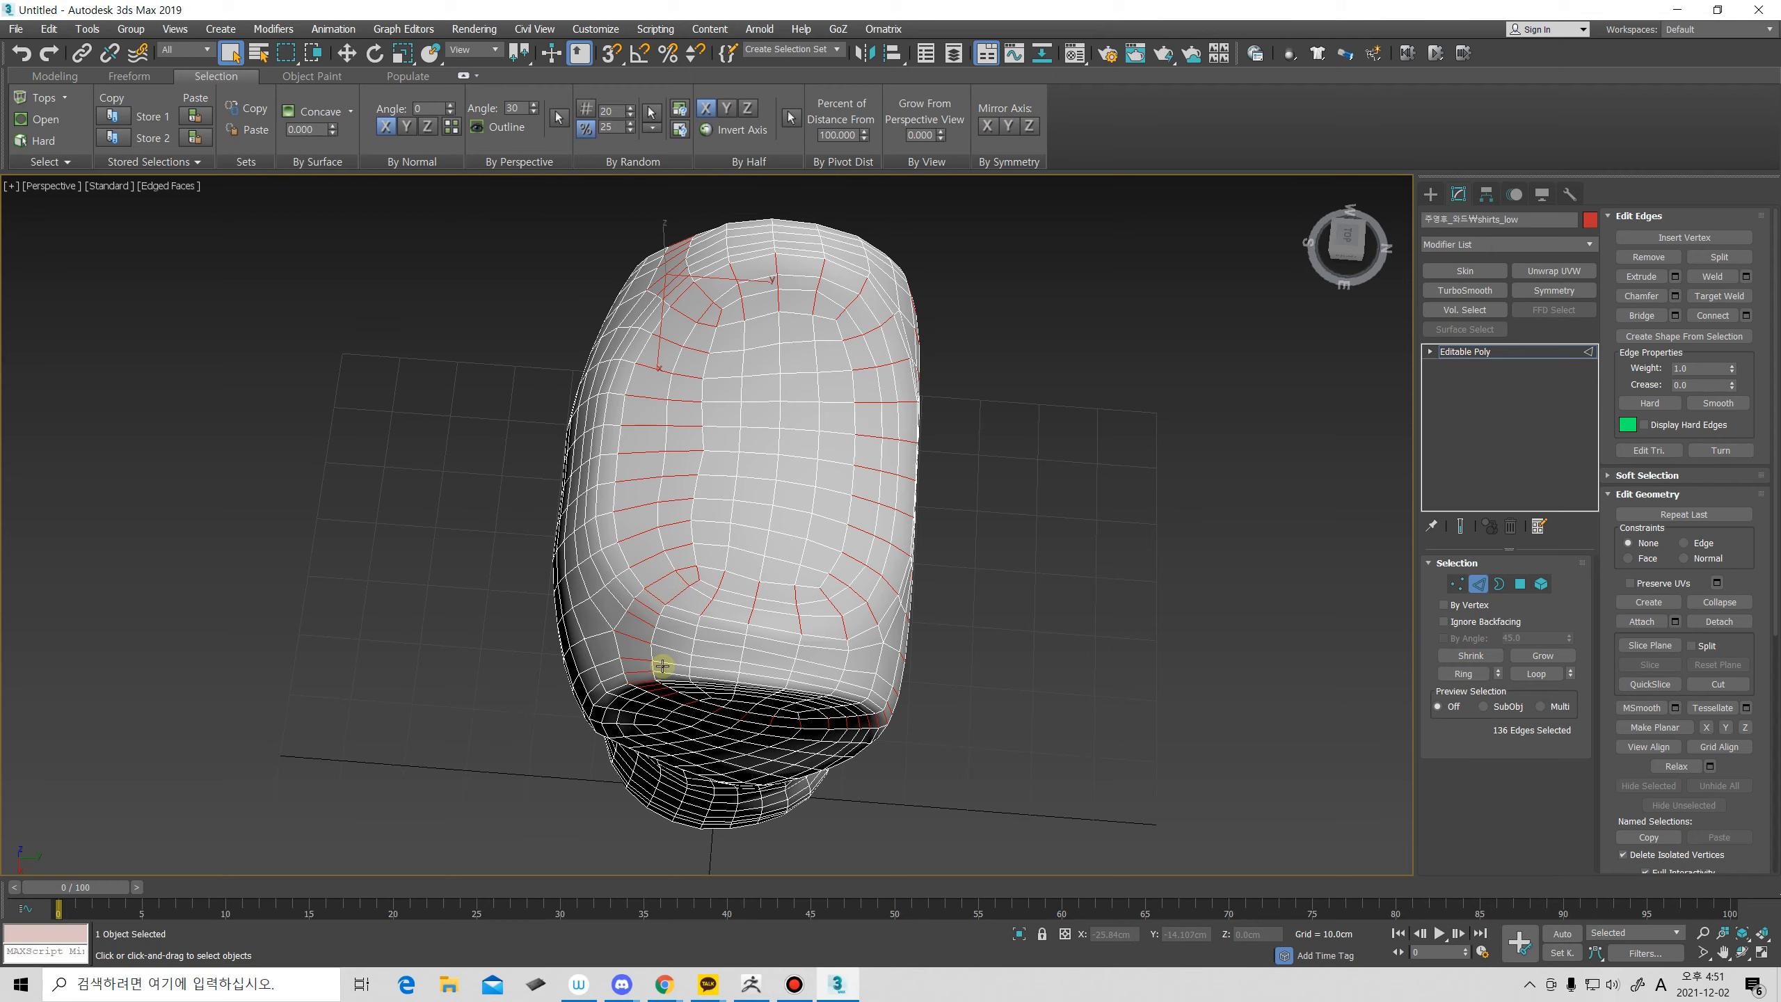
alt+middle_drag(801, 664, 918, 509)
click(1125, 528)
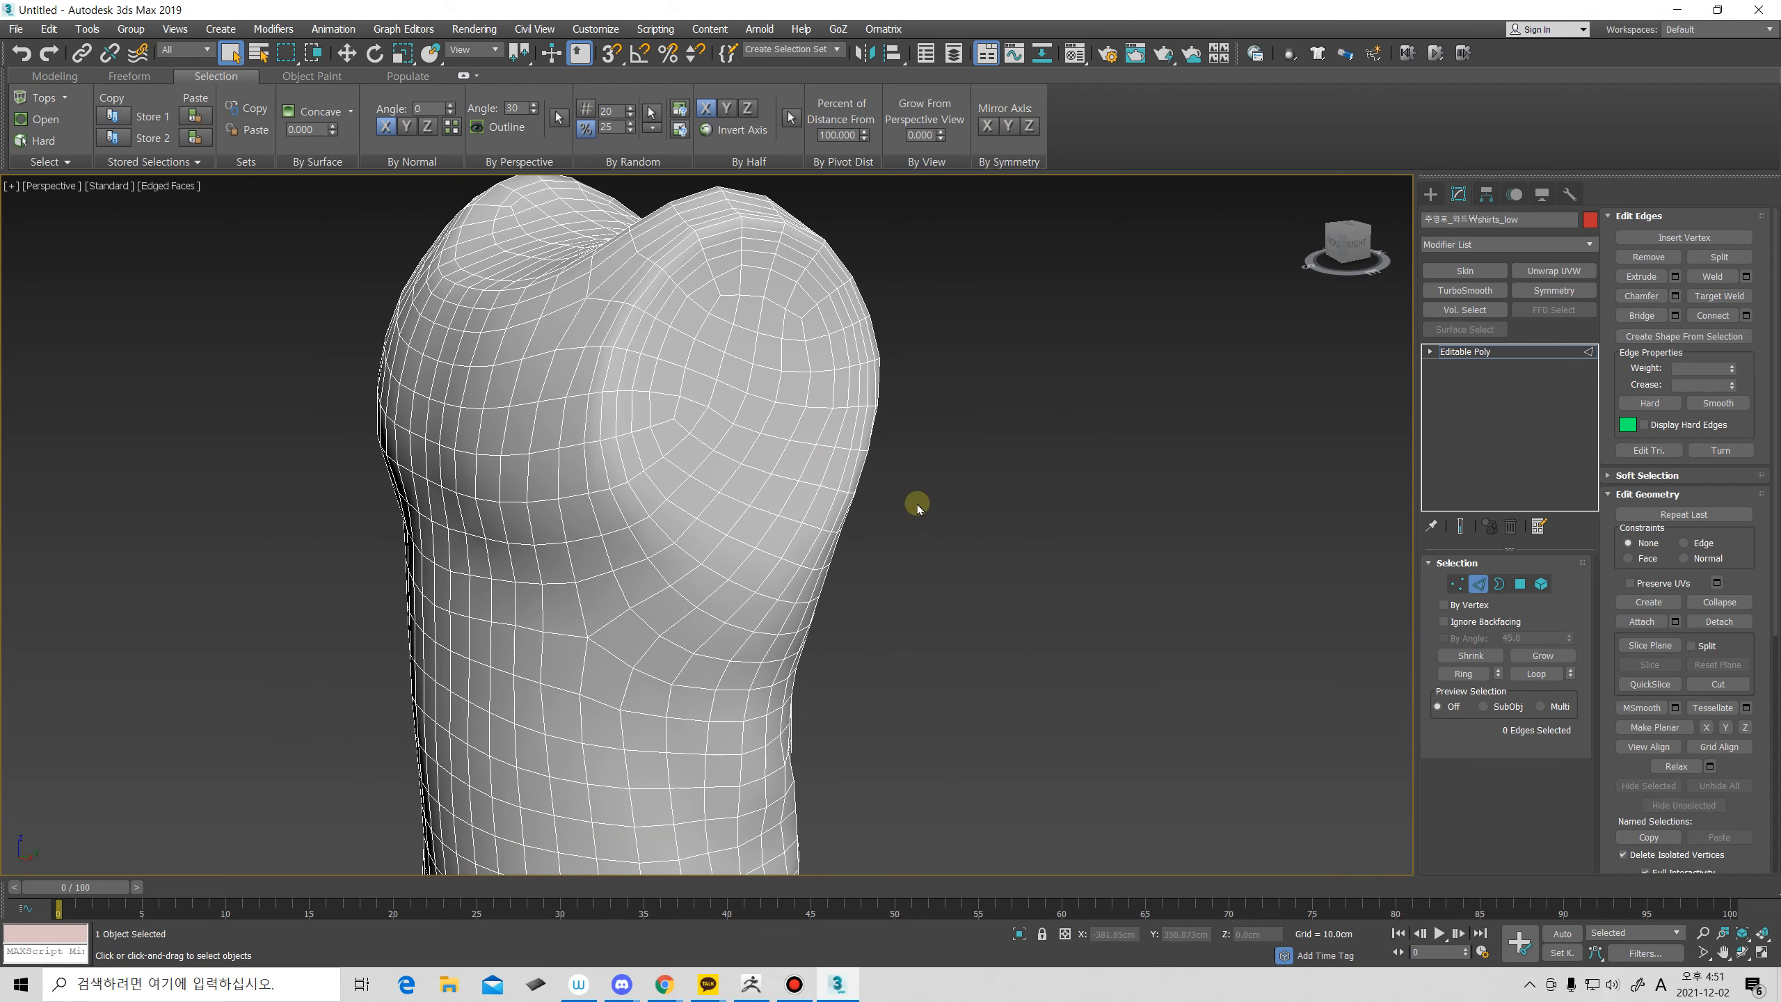
Remove the upper of the two closely spaced horizontal edge loops just above the shirt's bottom hem.
scroll(878, 597, down, 5)
alt+middle_drag(879, 596, 850, 529)
scroll(804, 565, up, 5)
scroll(732, 539, down, 3)
scroll(854, 601, up, 4)
scroll(854, 601, down, 3)
alt+middle_drag(894, 596, 899, 700)
scroll(871, 667, up, 5)
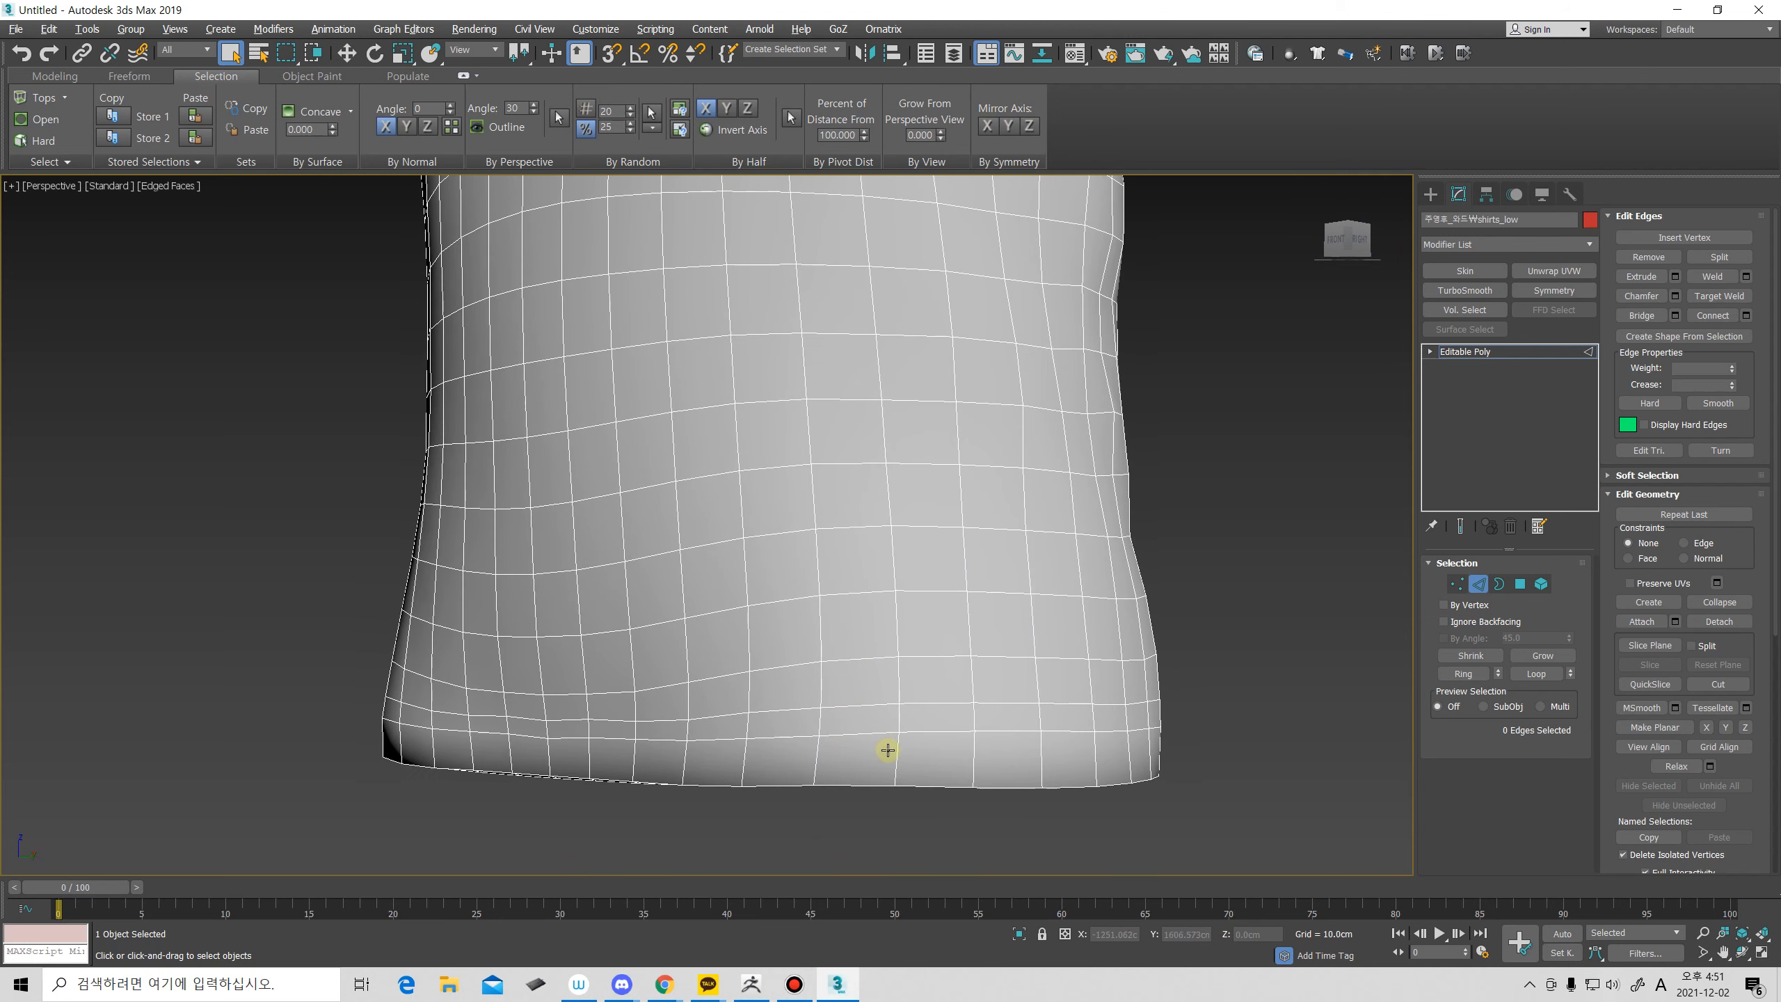
double_click(925, 702)
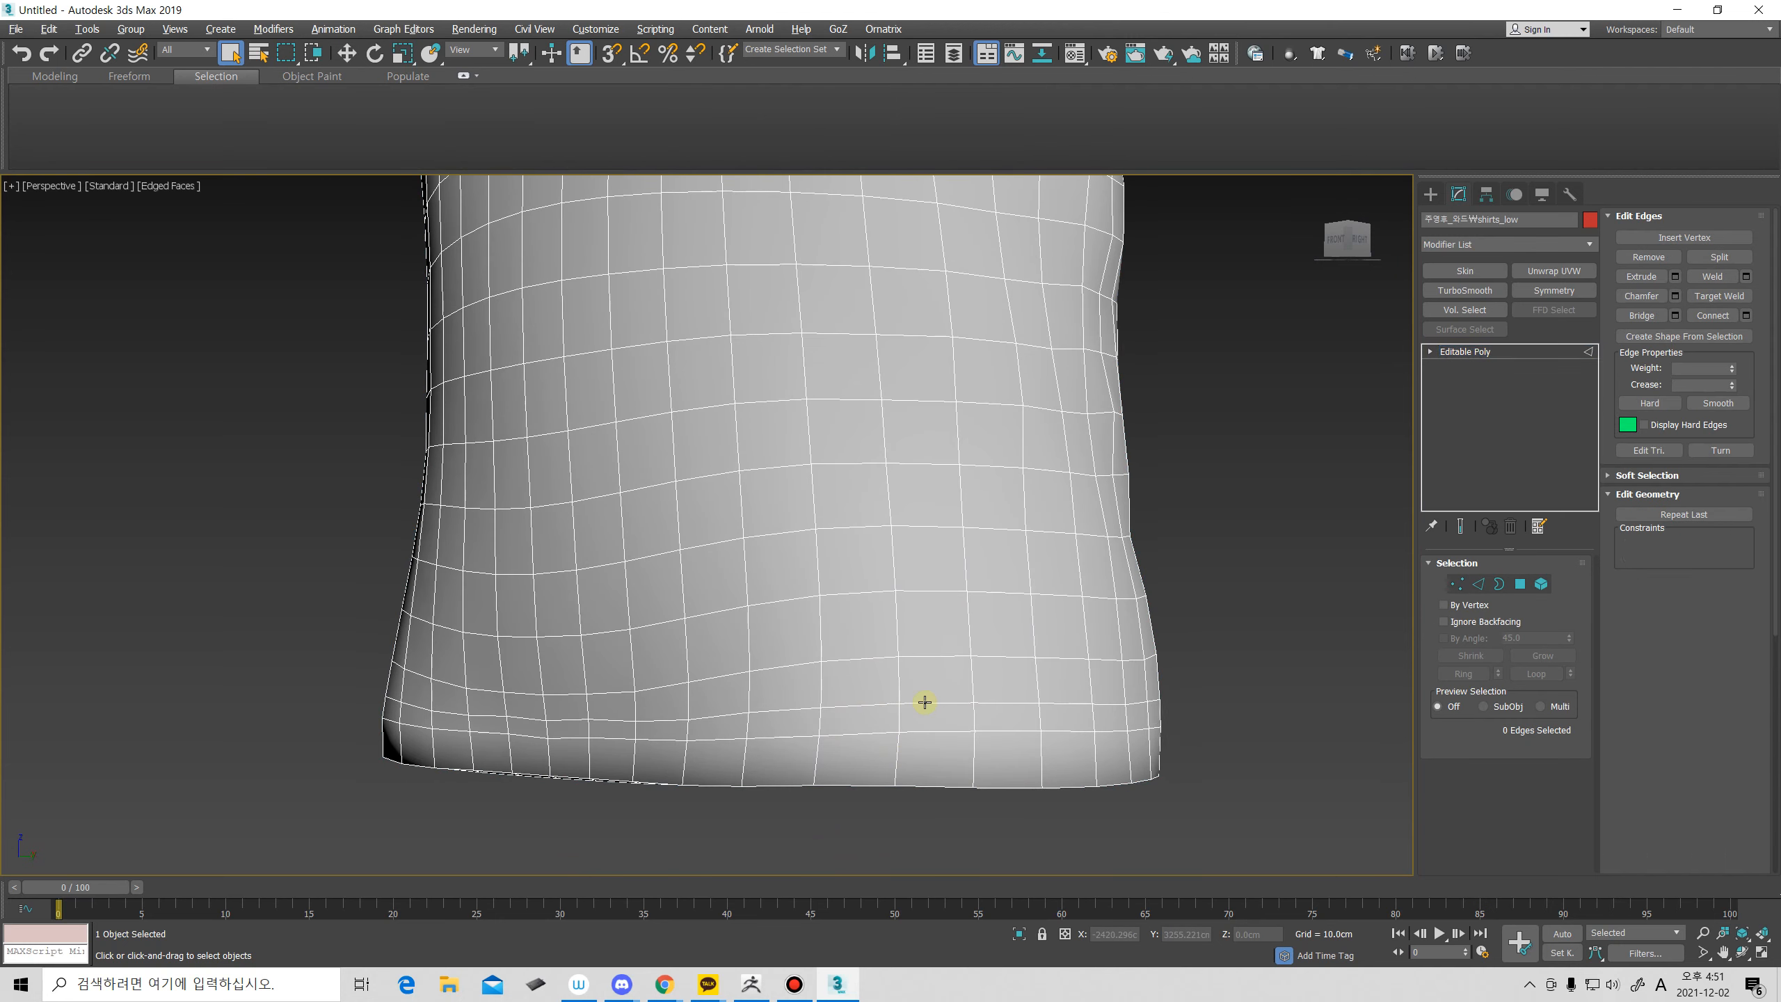
click(1026, 672)
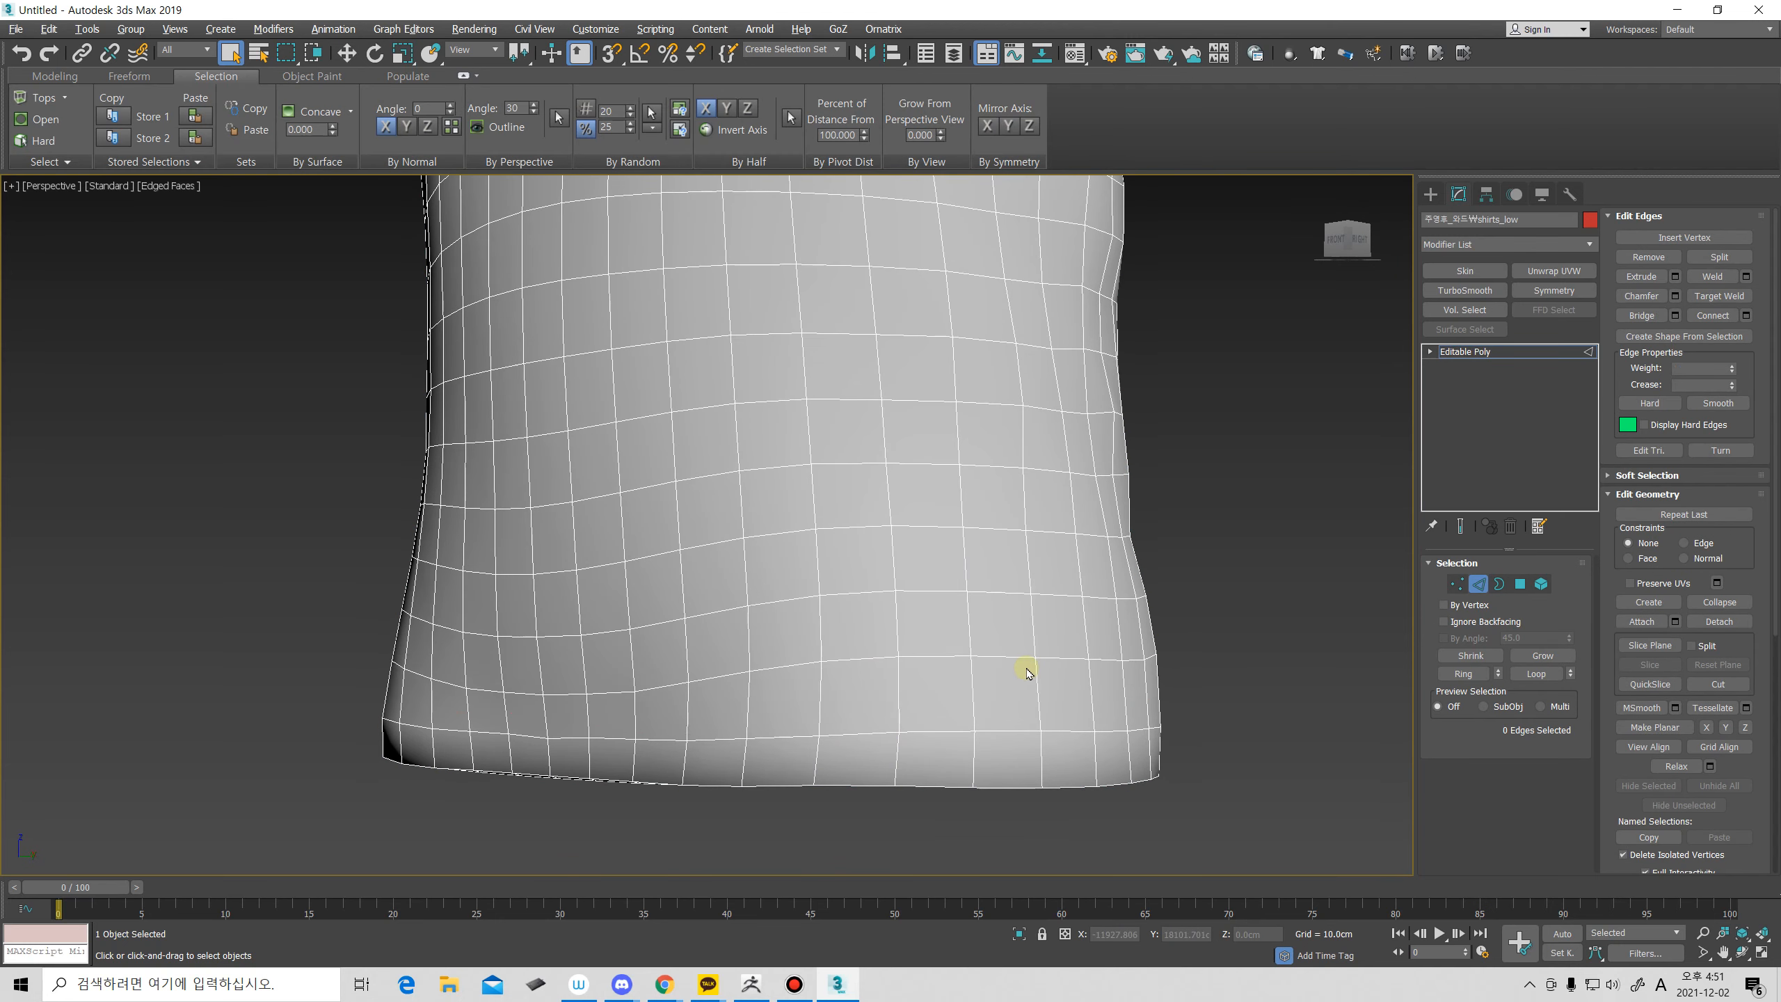
Leave Edge mode, apply an Unwrap UVW modifier to the shirt and open its UV editor.
scroll(1027, 617, down, 3)
middle_drag(1026, 617, 985, 757)
alt+middle_drag(985, 757, 983, 593)
scroll(867, 642, down, 2)
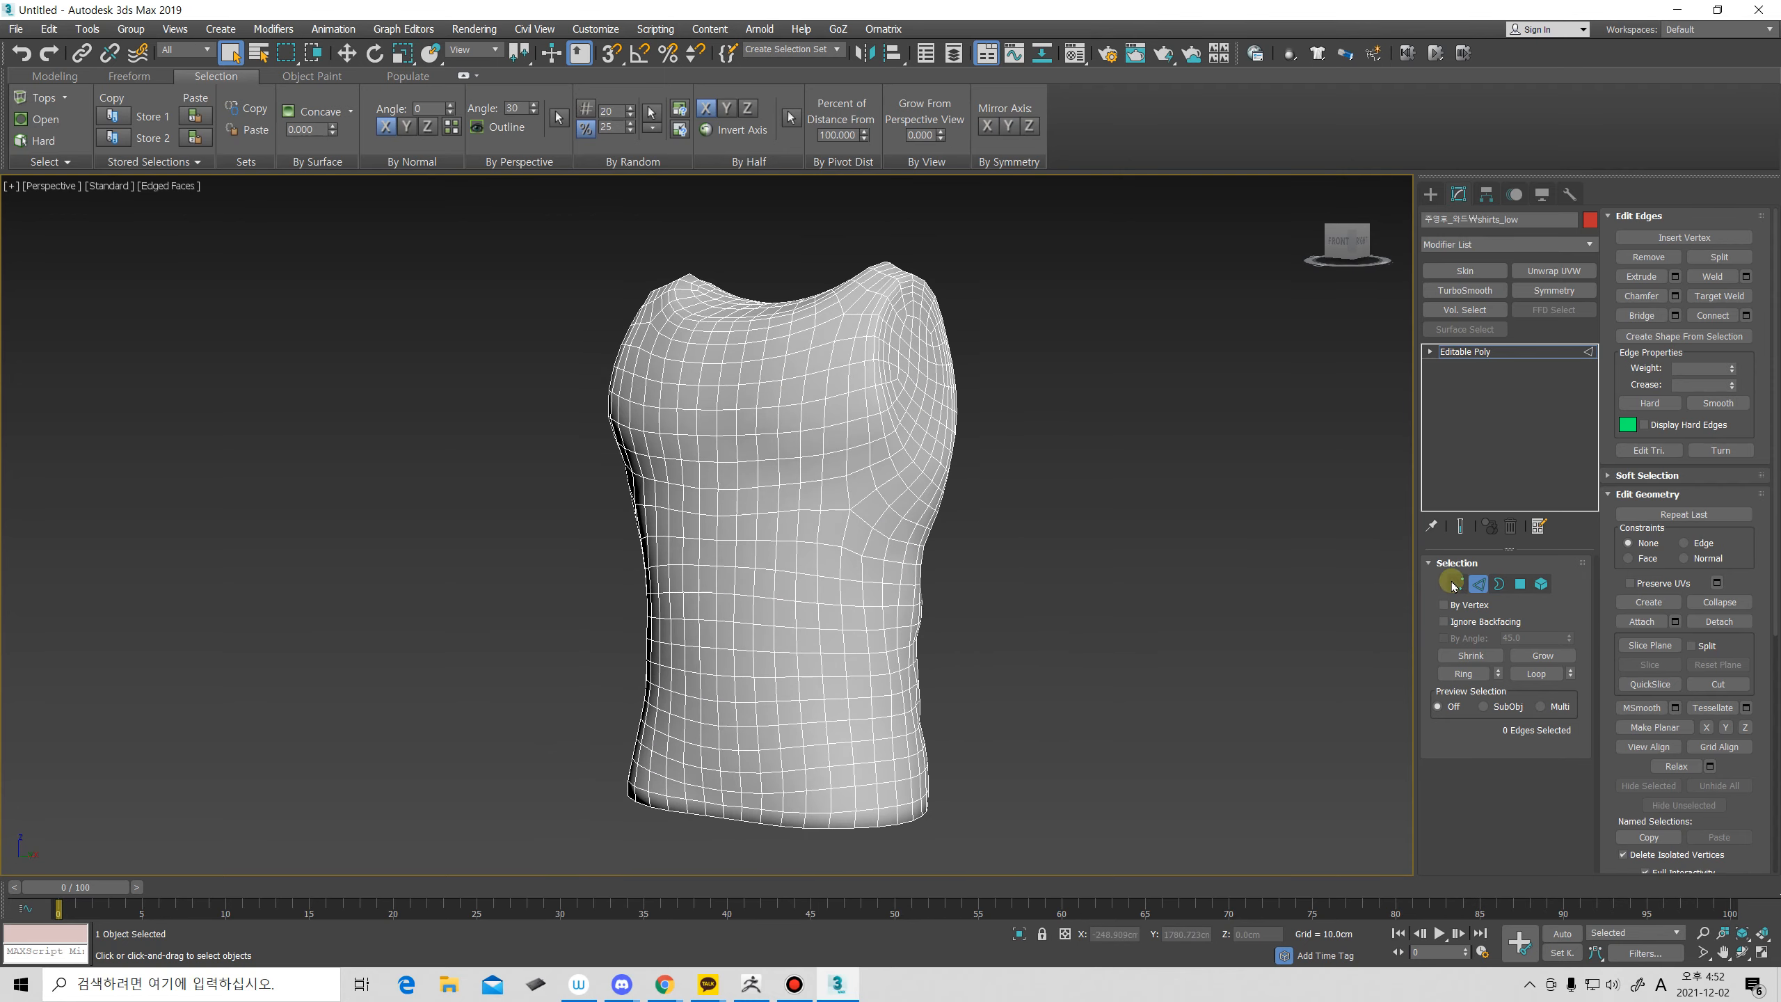
click(1477, 584)
alt+middle_drag(1082, 539, 1109, 515)
click(1552, 271)
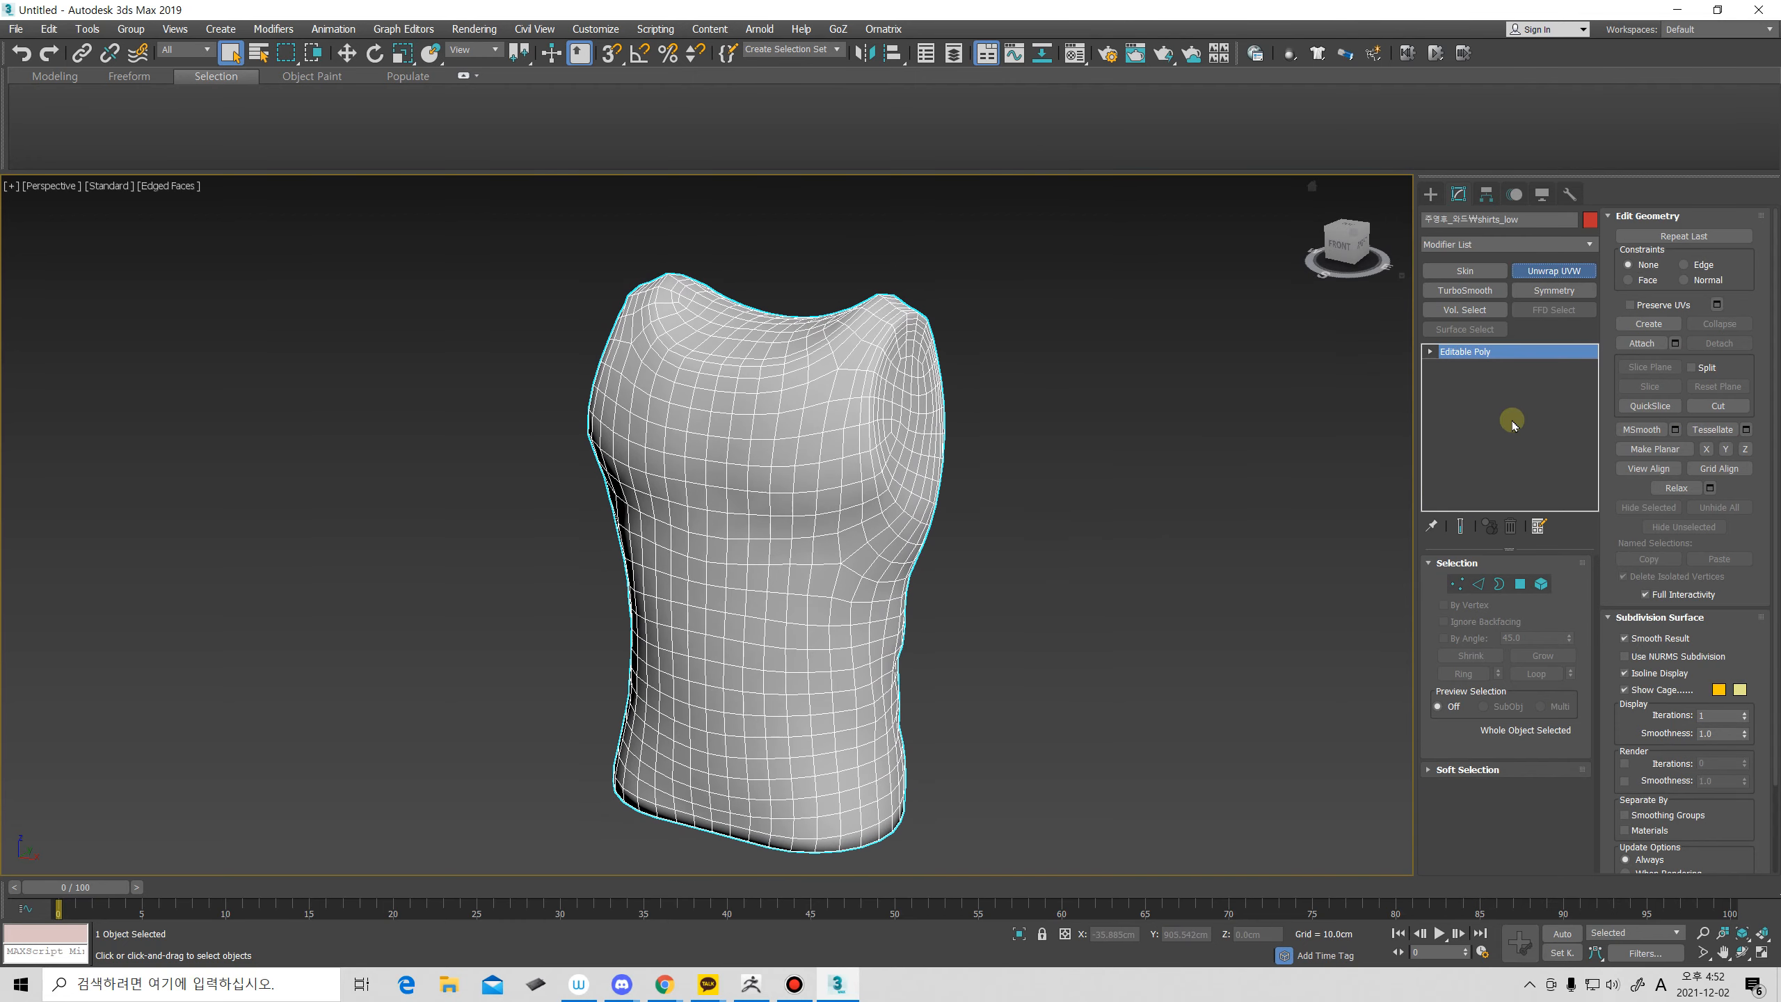
alt+middle_drag(1136, 646, 1185, 641)
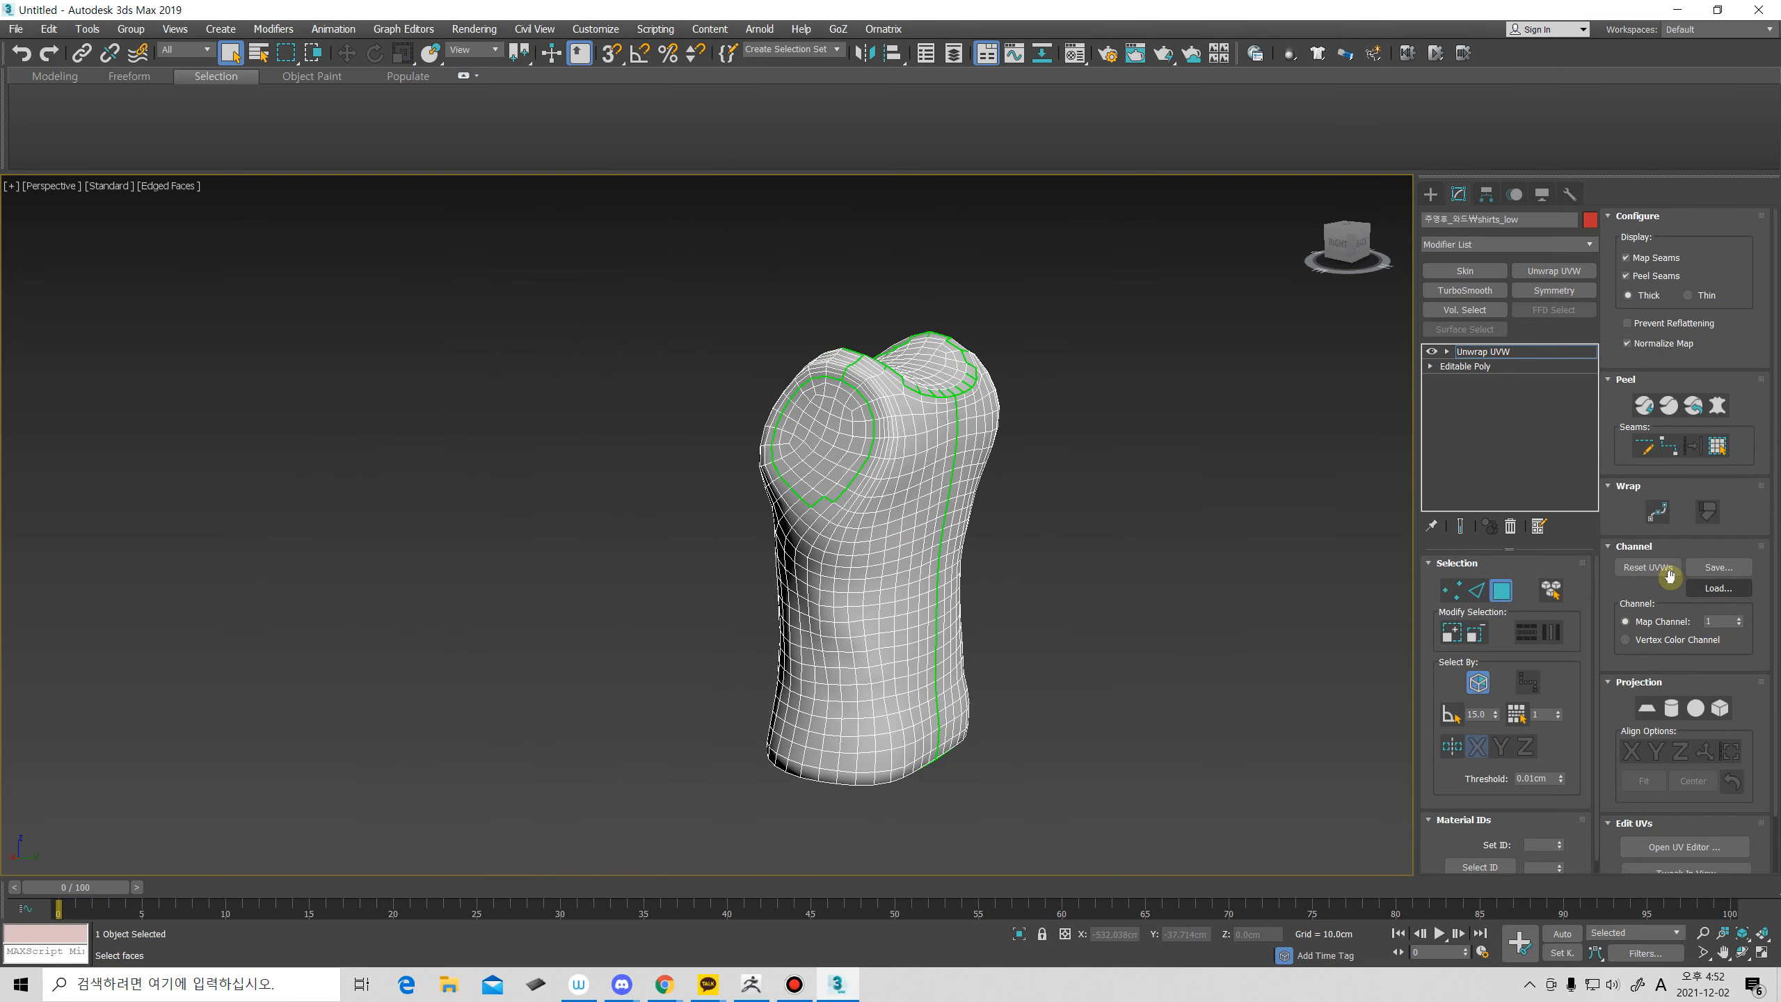
click(1685, 847)
scroll(203, 309, up, 4)
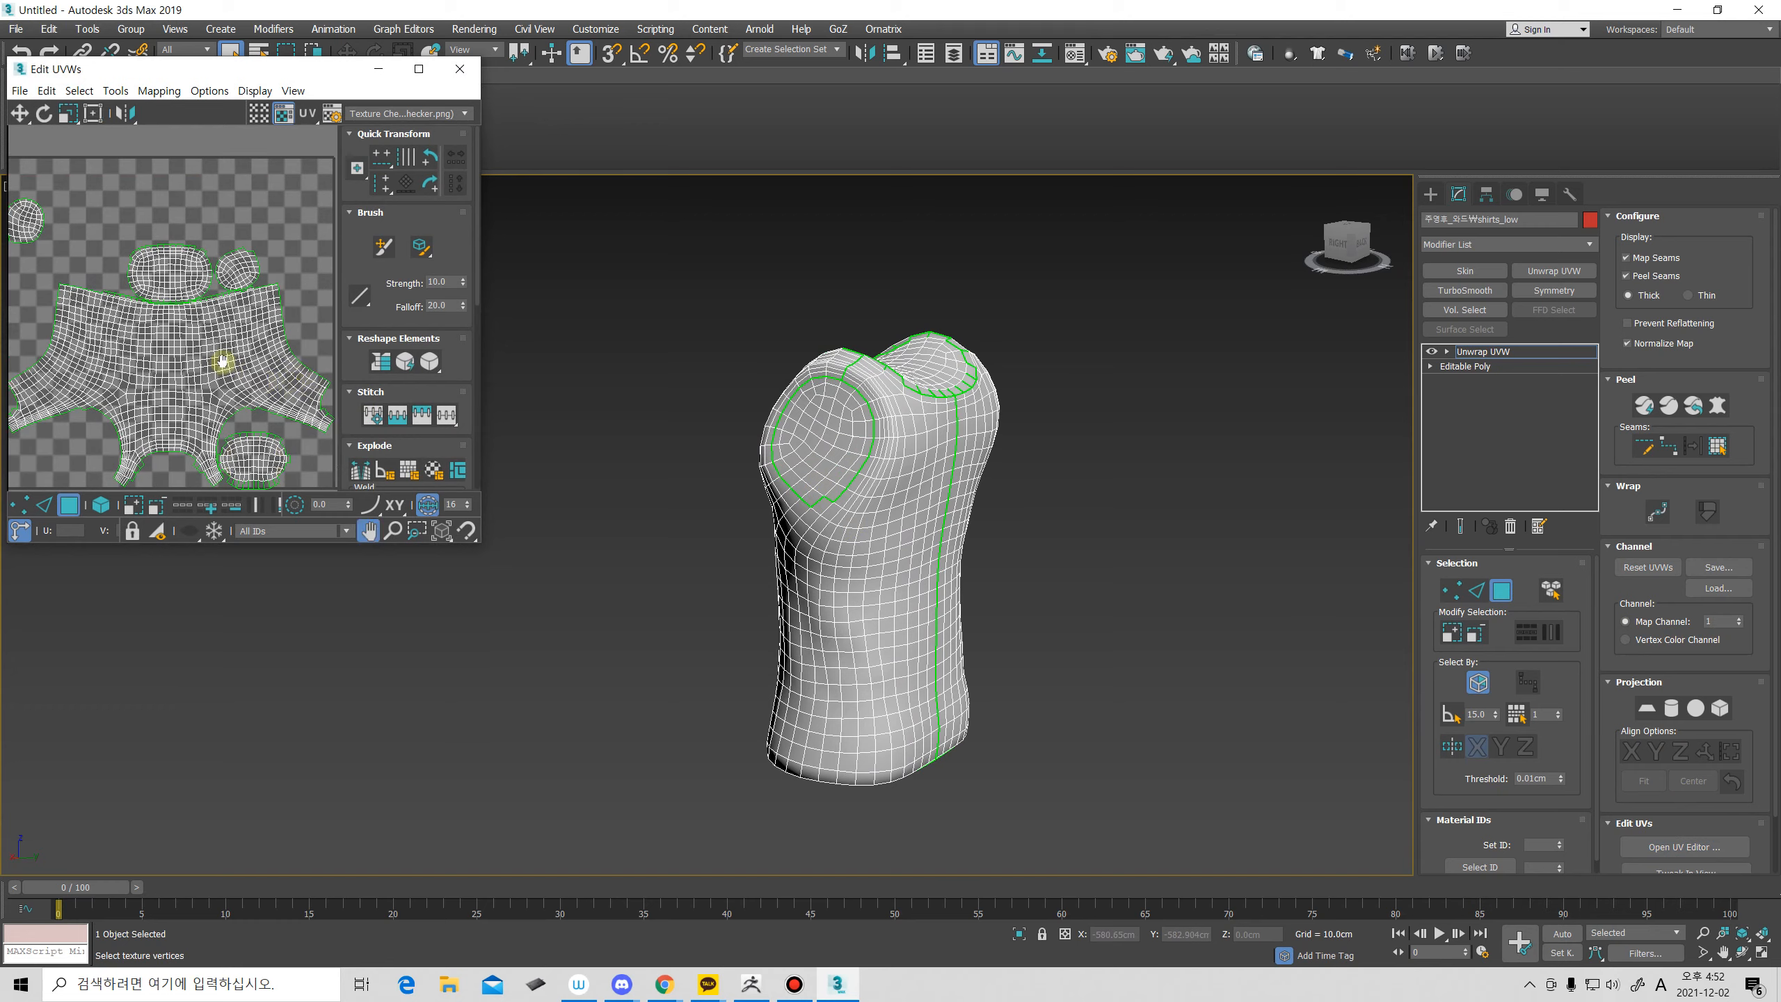
scroll(196, 292, up, 2)
Select the three faces around each of the four corner poles on the shirt's bottom cap.
alt+middle_drag(803, 409, 758, 597)
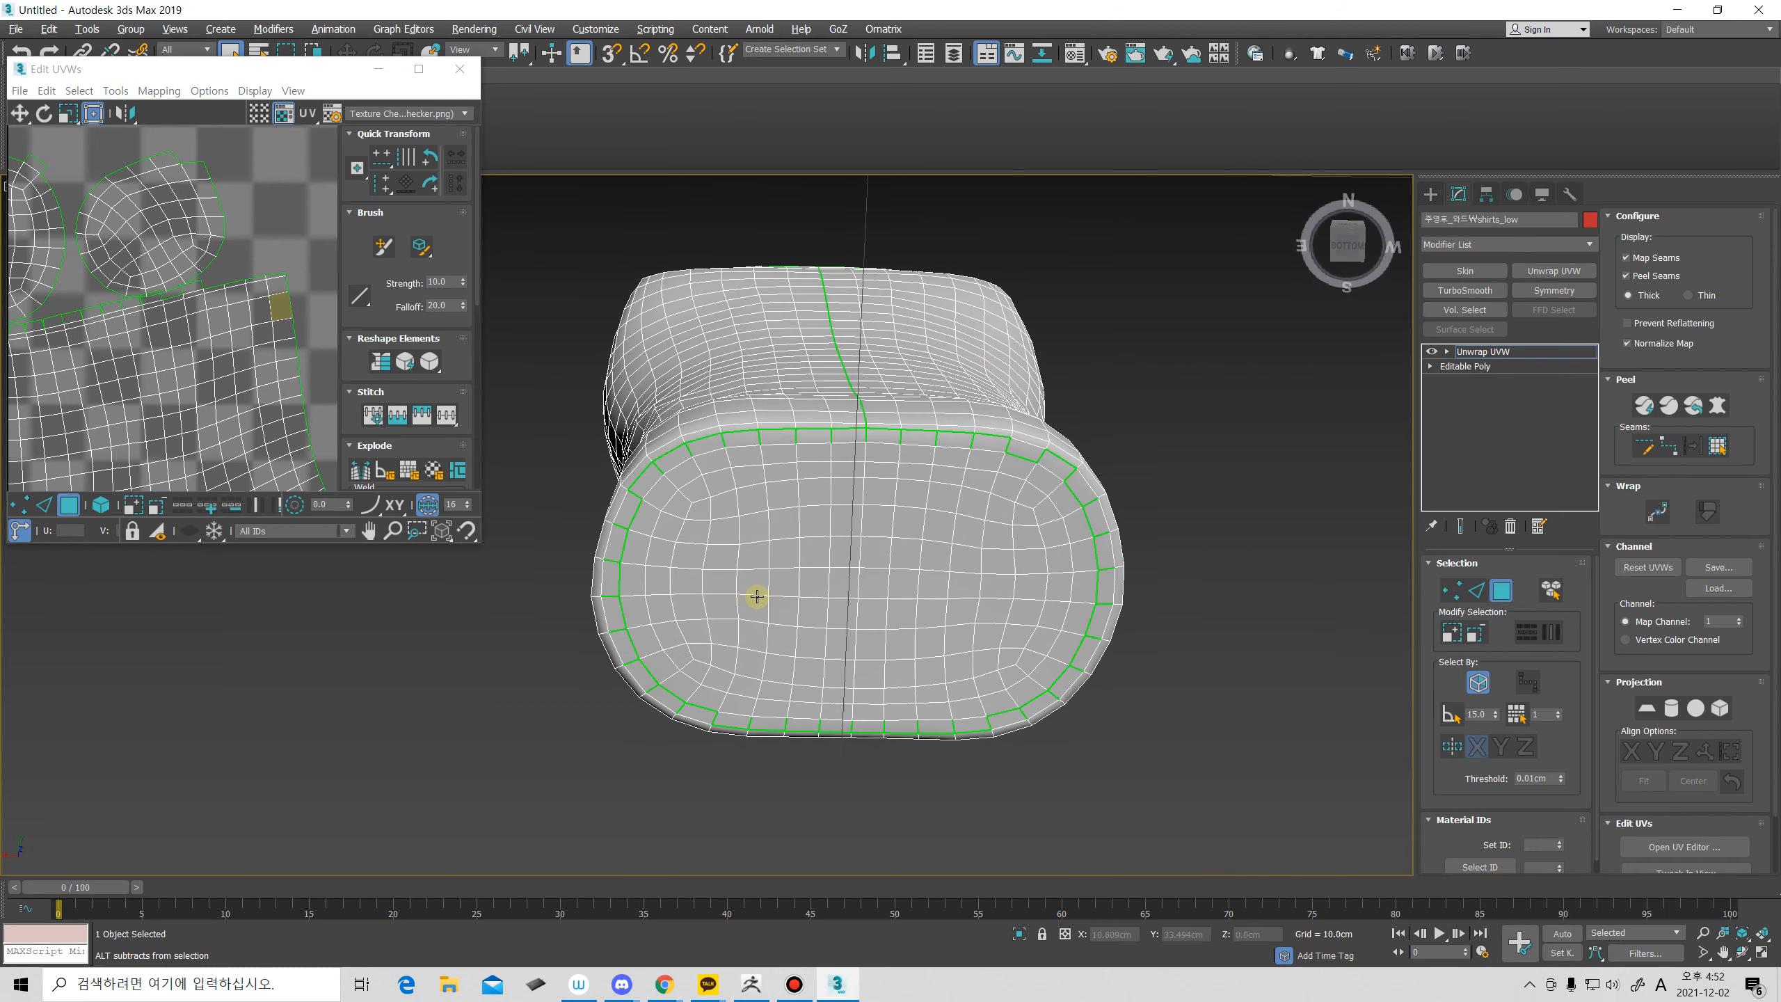
click(694, 496)
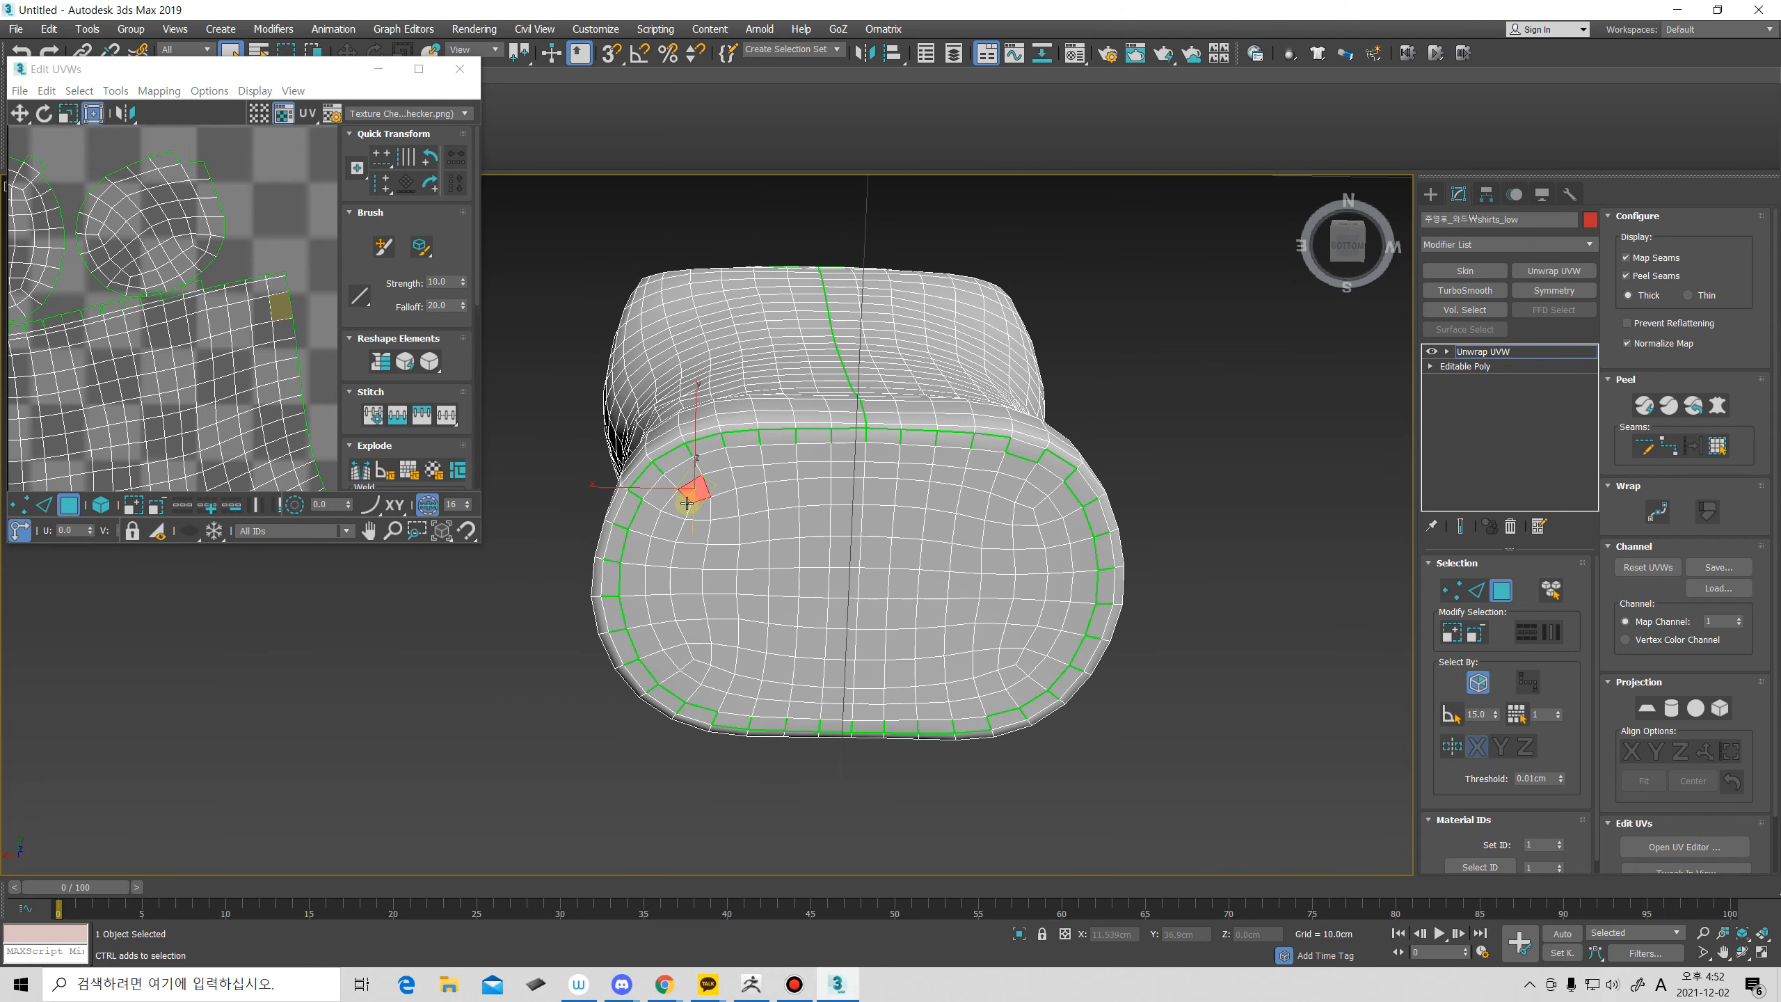
ctrl+click(698, 658)
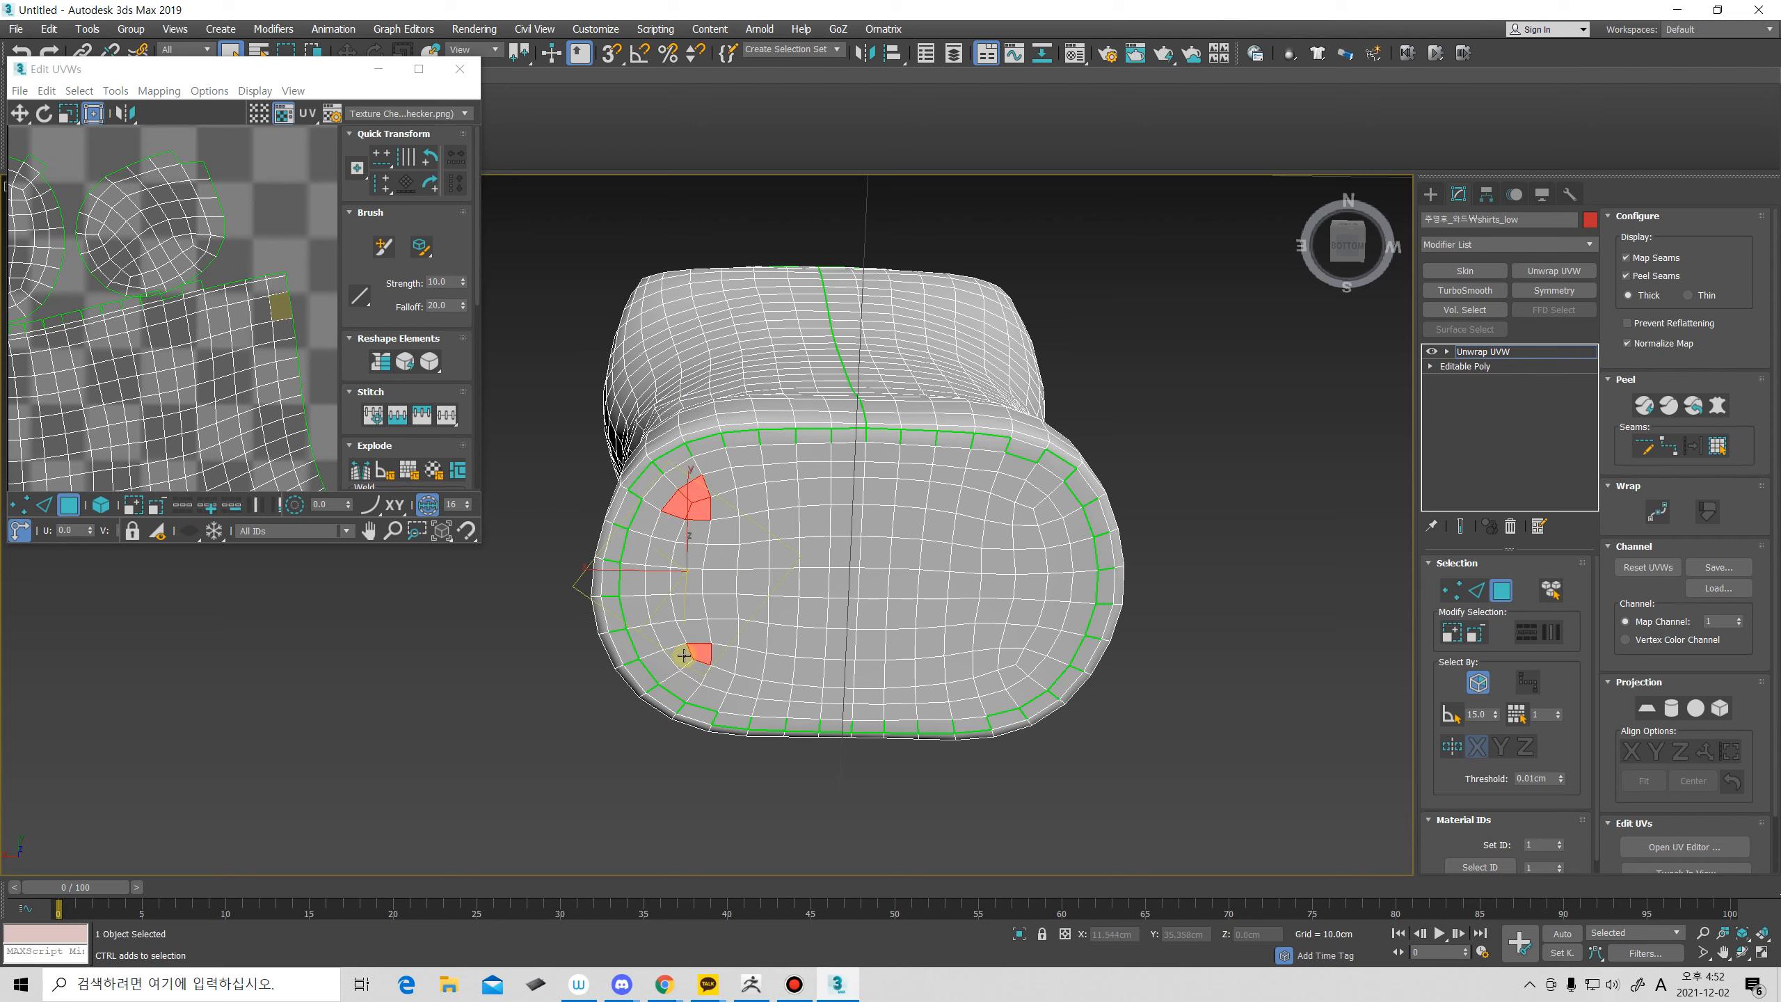
ctrl+click(1006, 661)
ctrl+click(1031, 506)
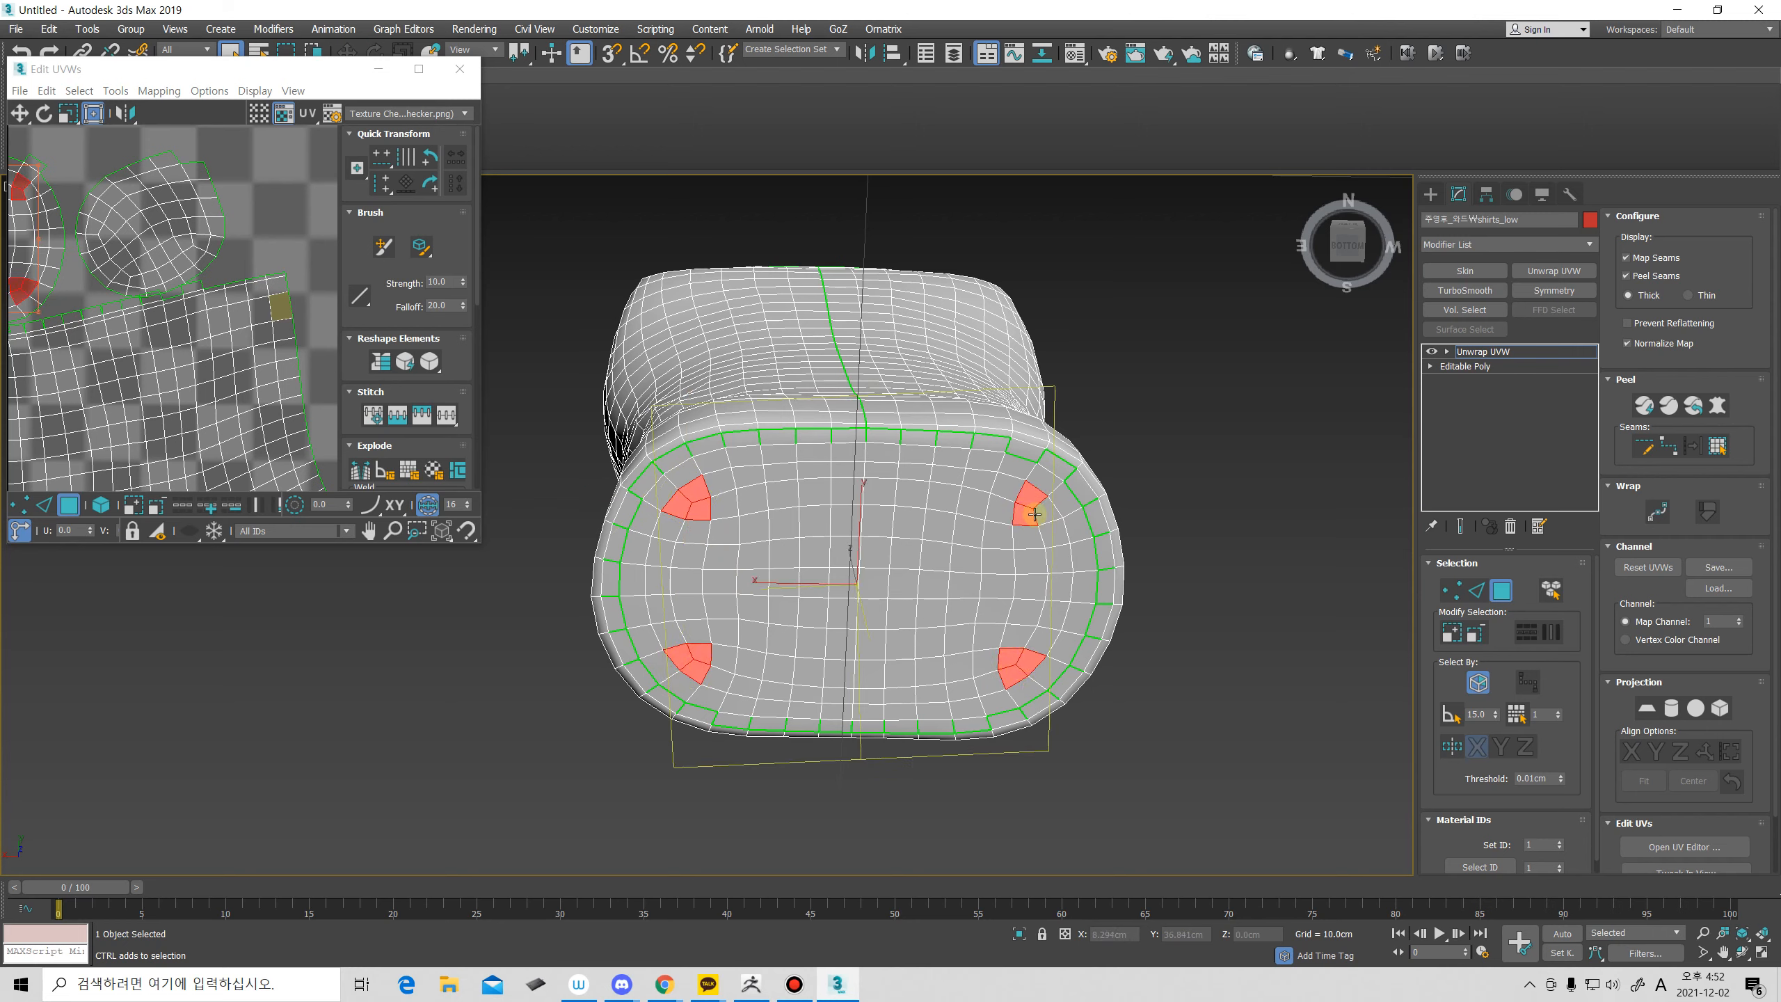
ctrl+click(1047, 523)
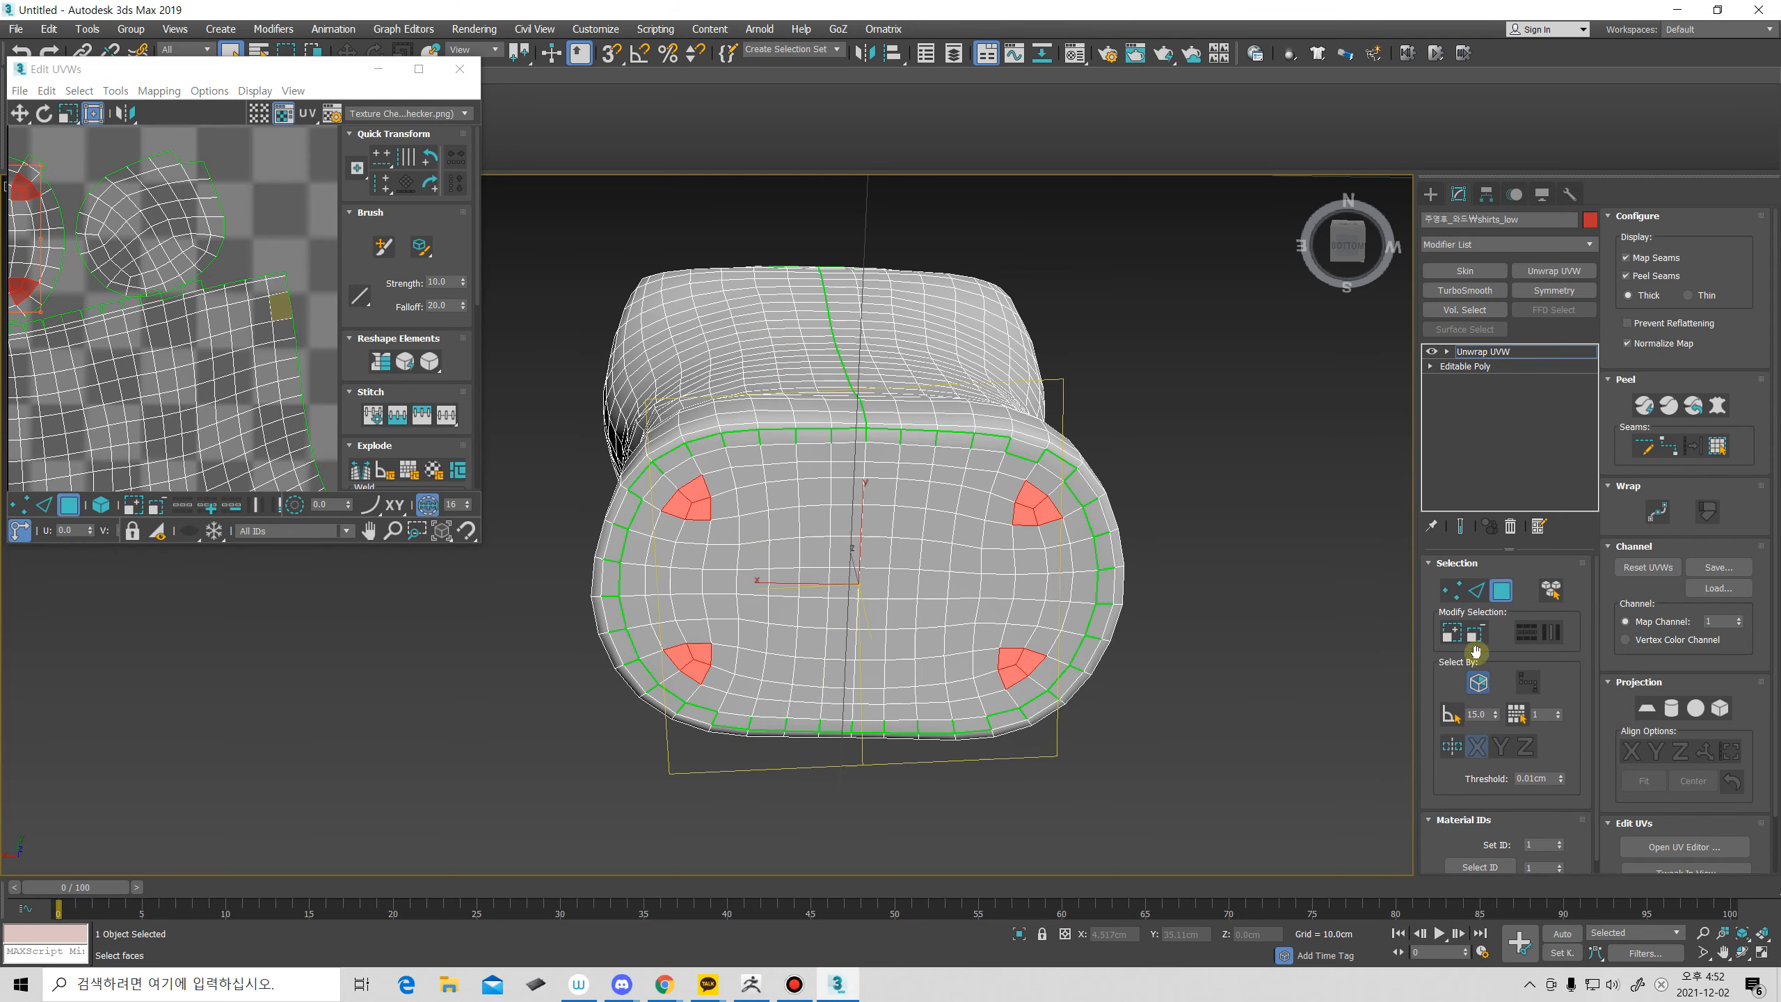
Grow the corner selections to cover both rounded ends of the bottom cap and add the unselected strip of faces between two corners.
click(1456, 640)
click(1456, 639)
alt+middle_drag(1392, 653, 614, 601)
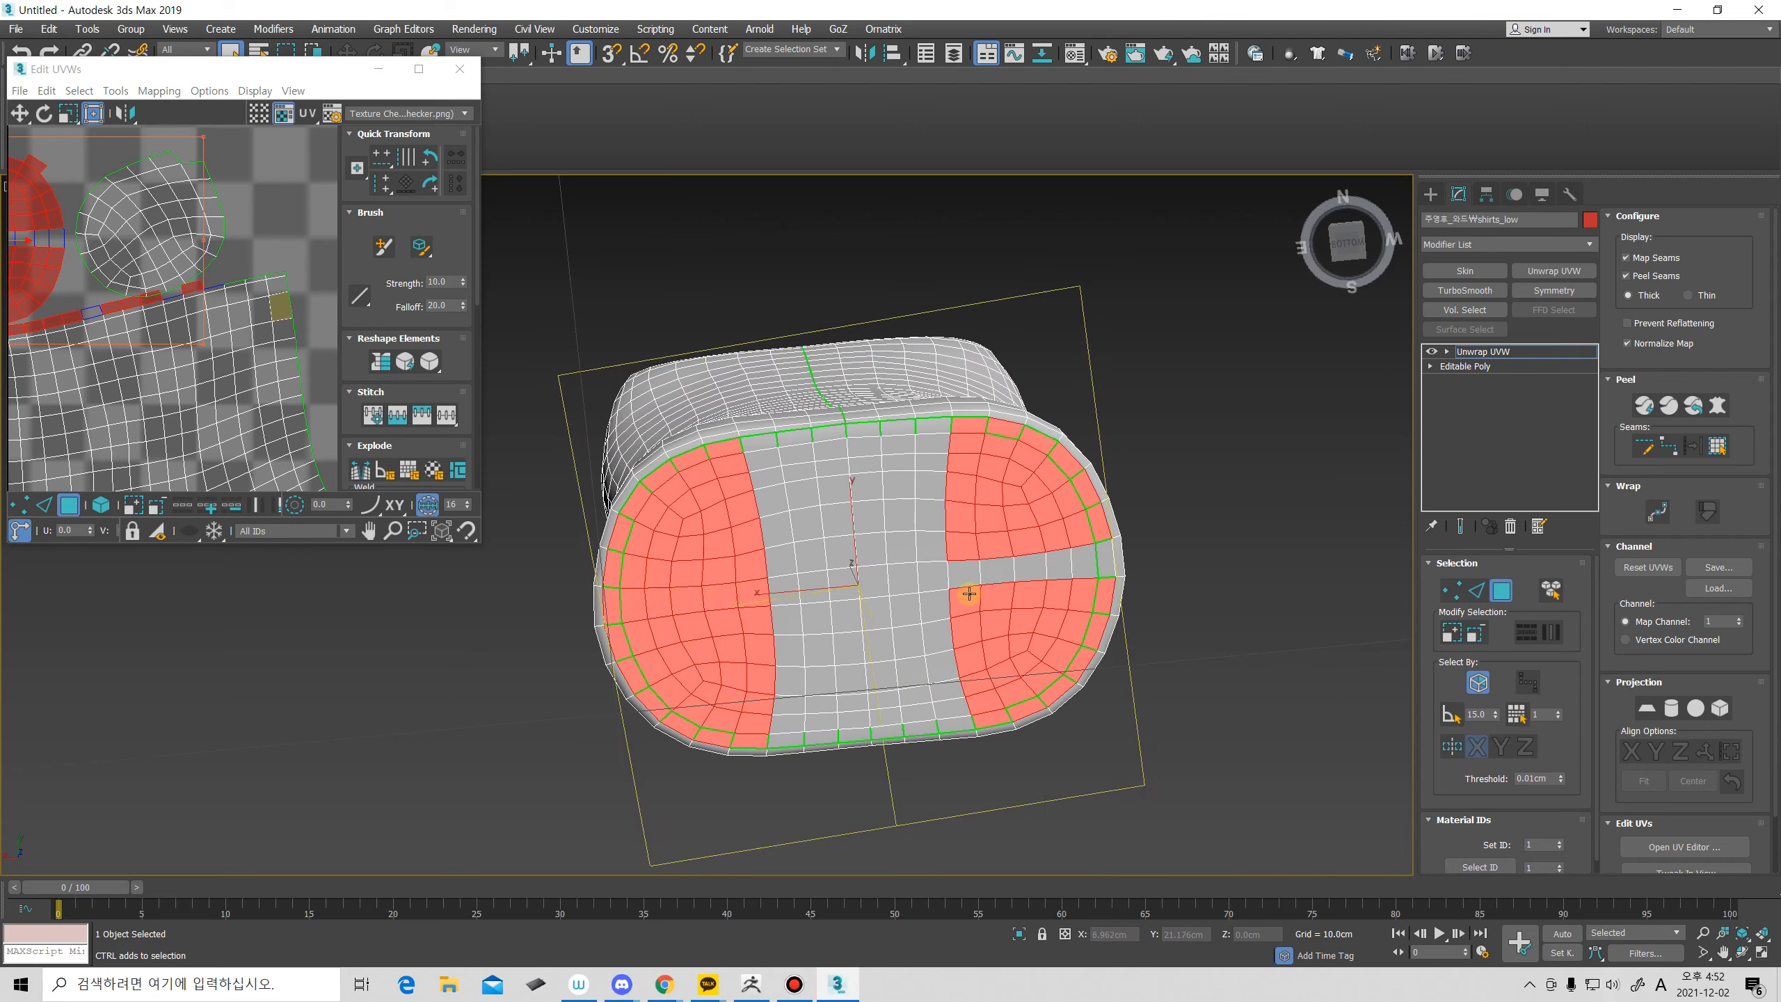
ctrl+click(998, 572)
ctrl+click(1033, 565)
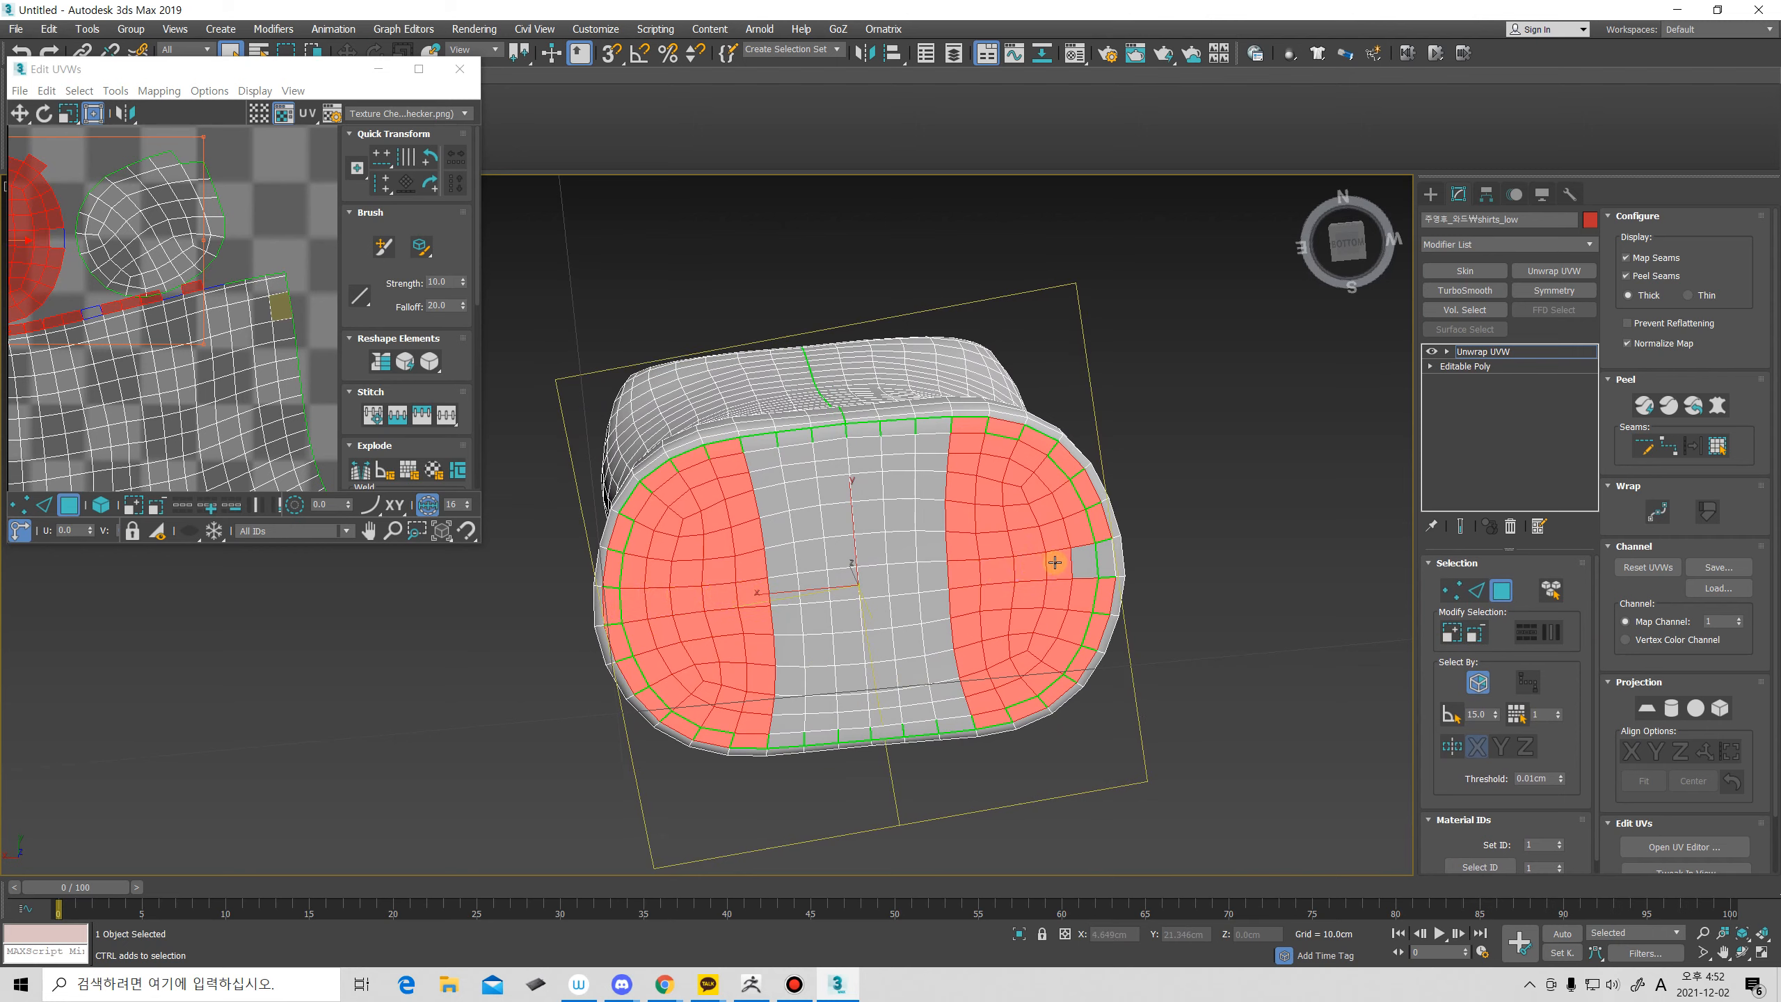
ctrl+click(1083, 561)
Apply a planar projection aligned to Z to the two selected ends of the bottom cap.
click(1649, 708)
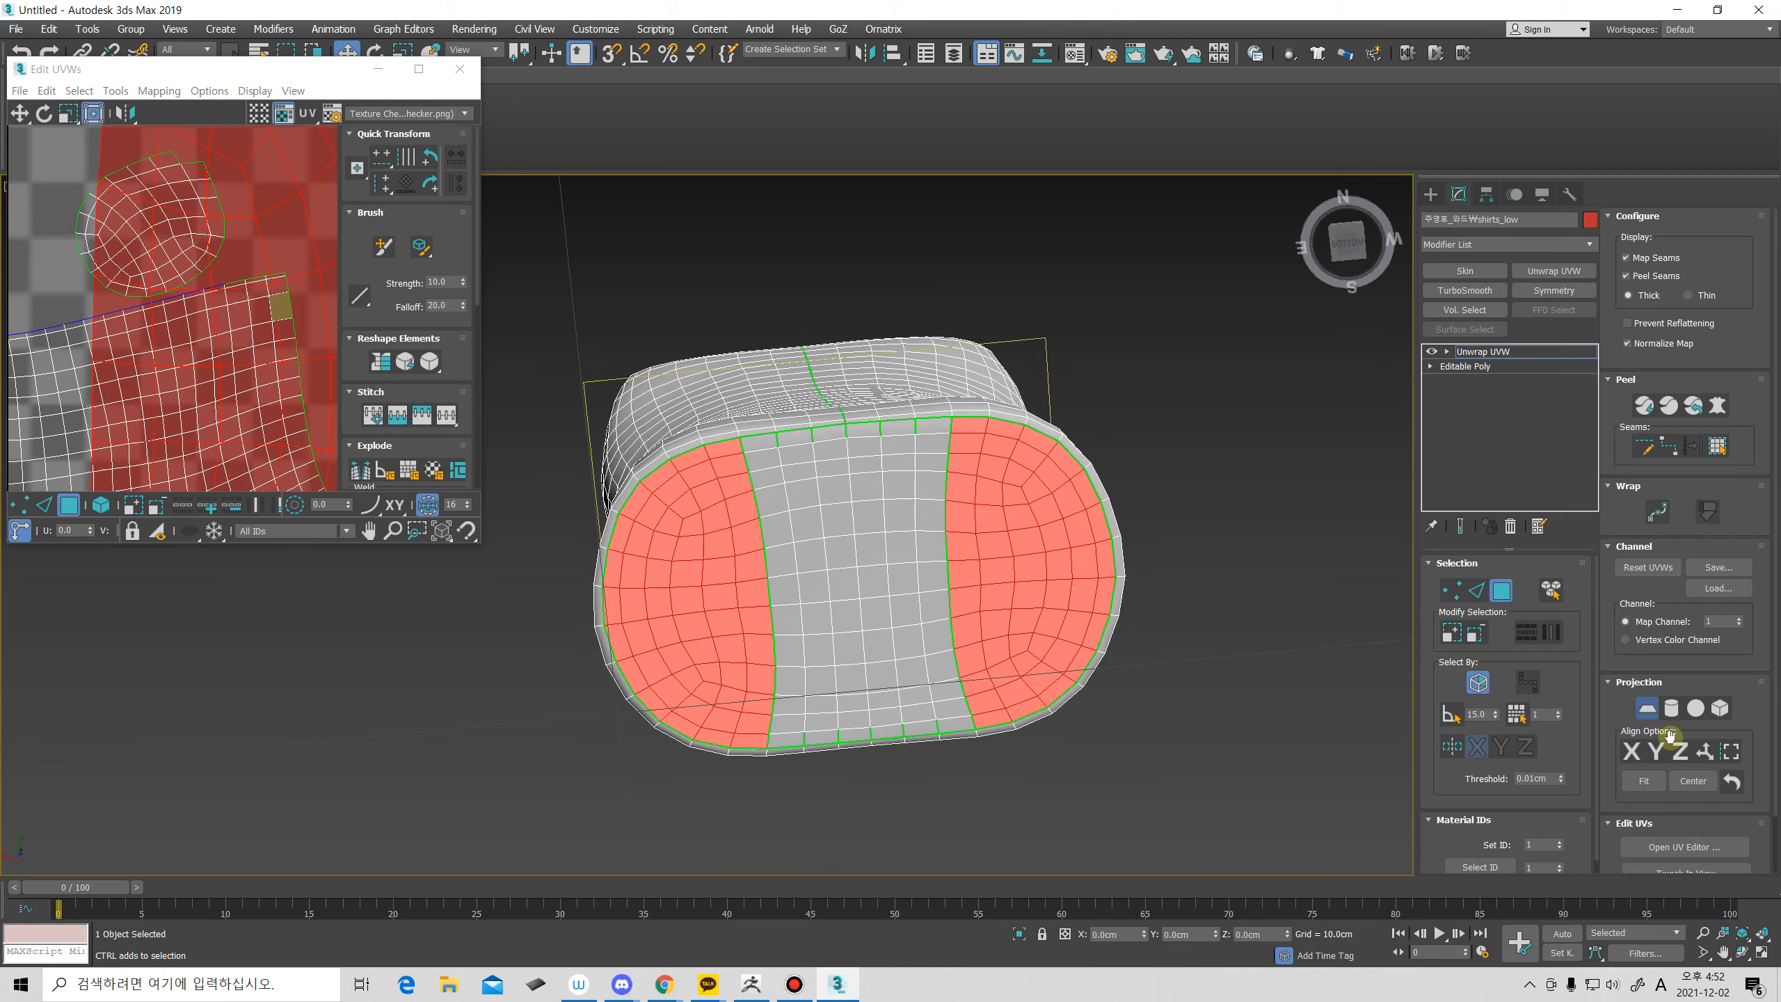
click(1675, 744)
click(1648, 709)
alt+middle_drag(984, 664, 1003, 684)
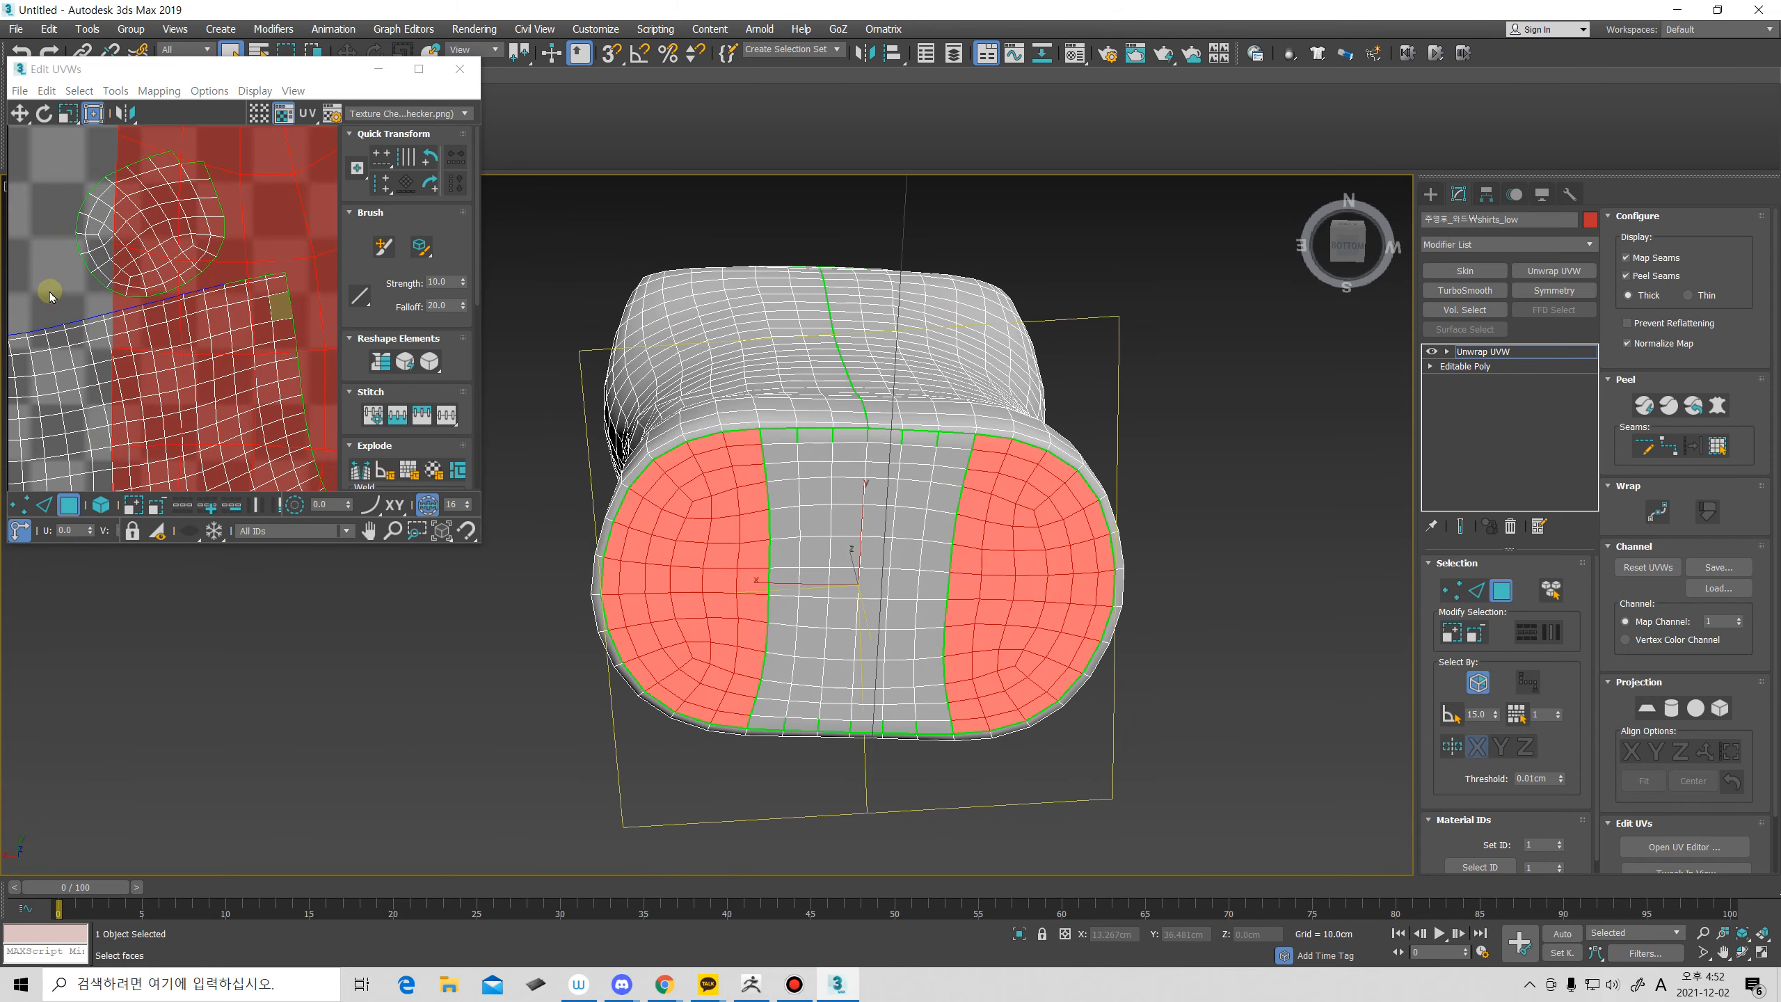
ctrl+alt+middle_drag(254, 349, 262, 392)
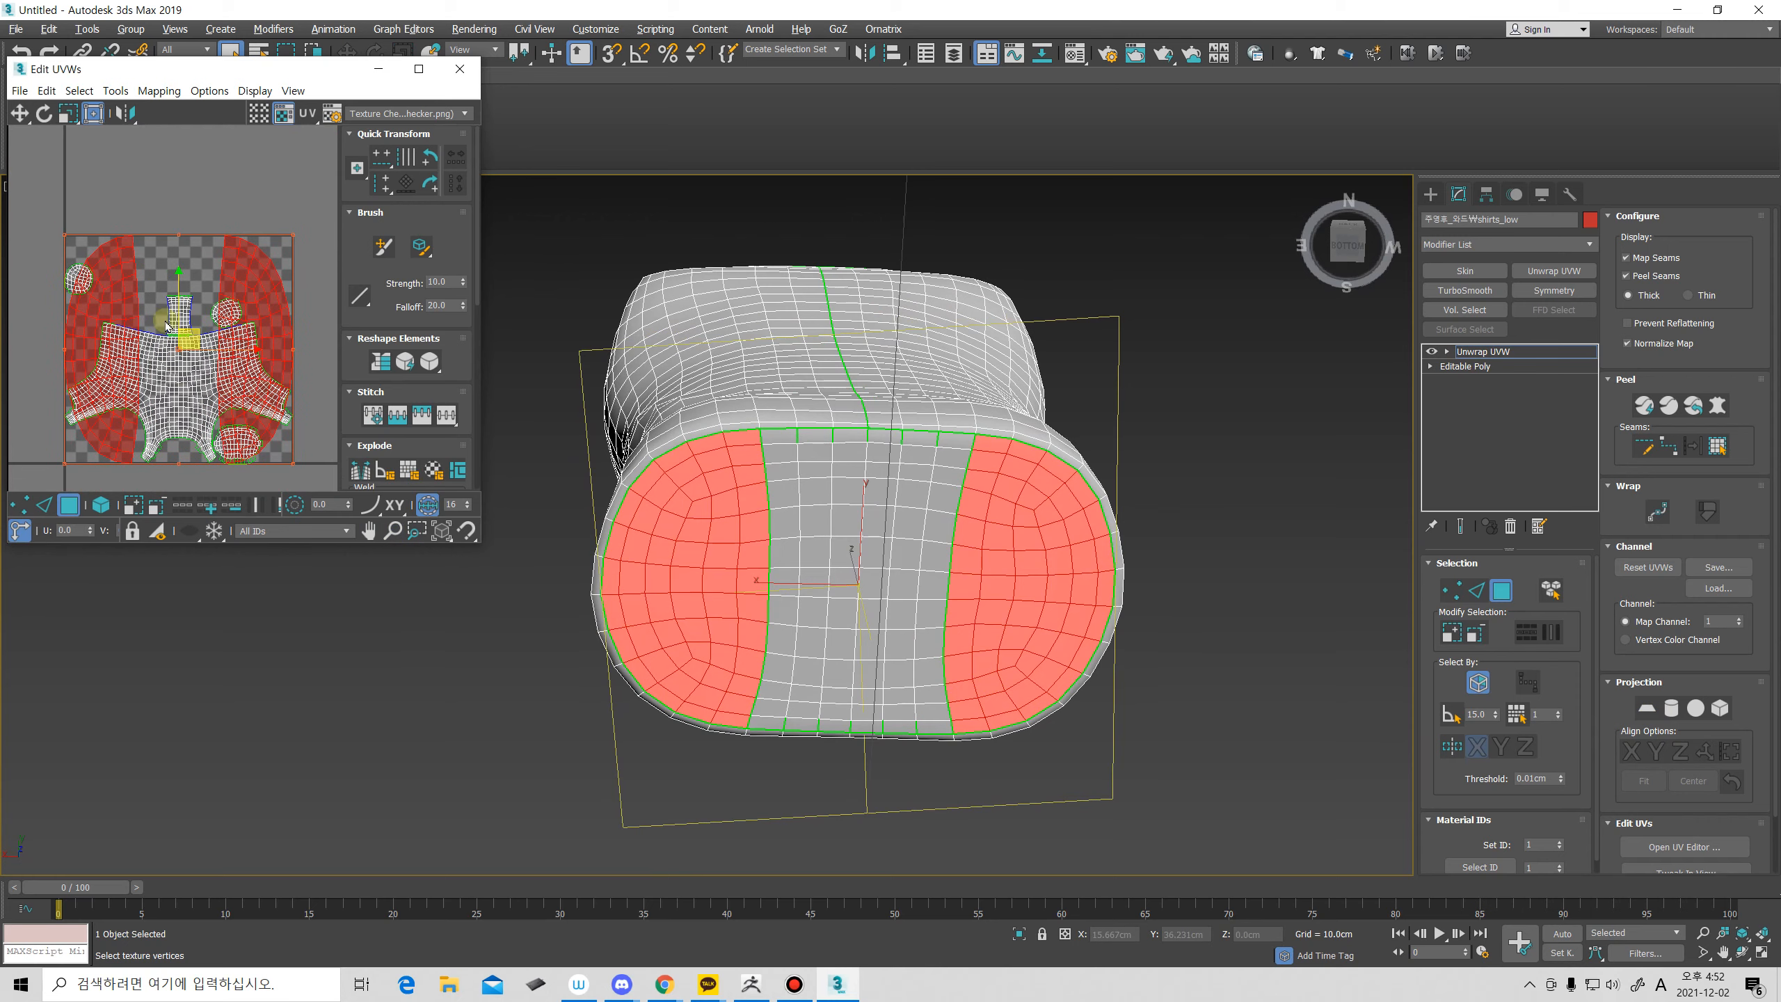
alt+middle_drag(867, 616, 832, 605)
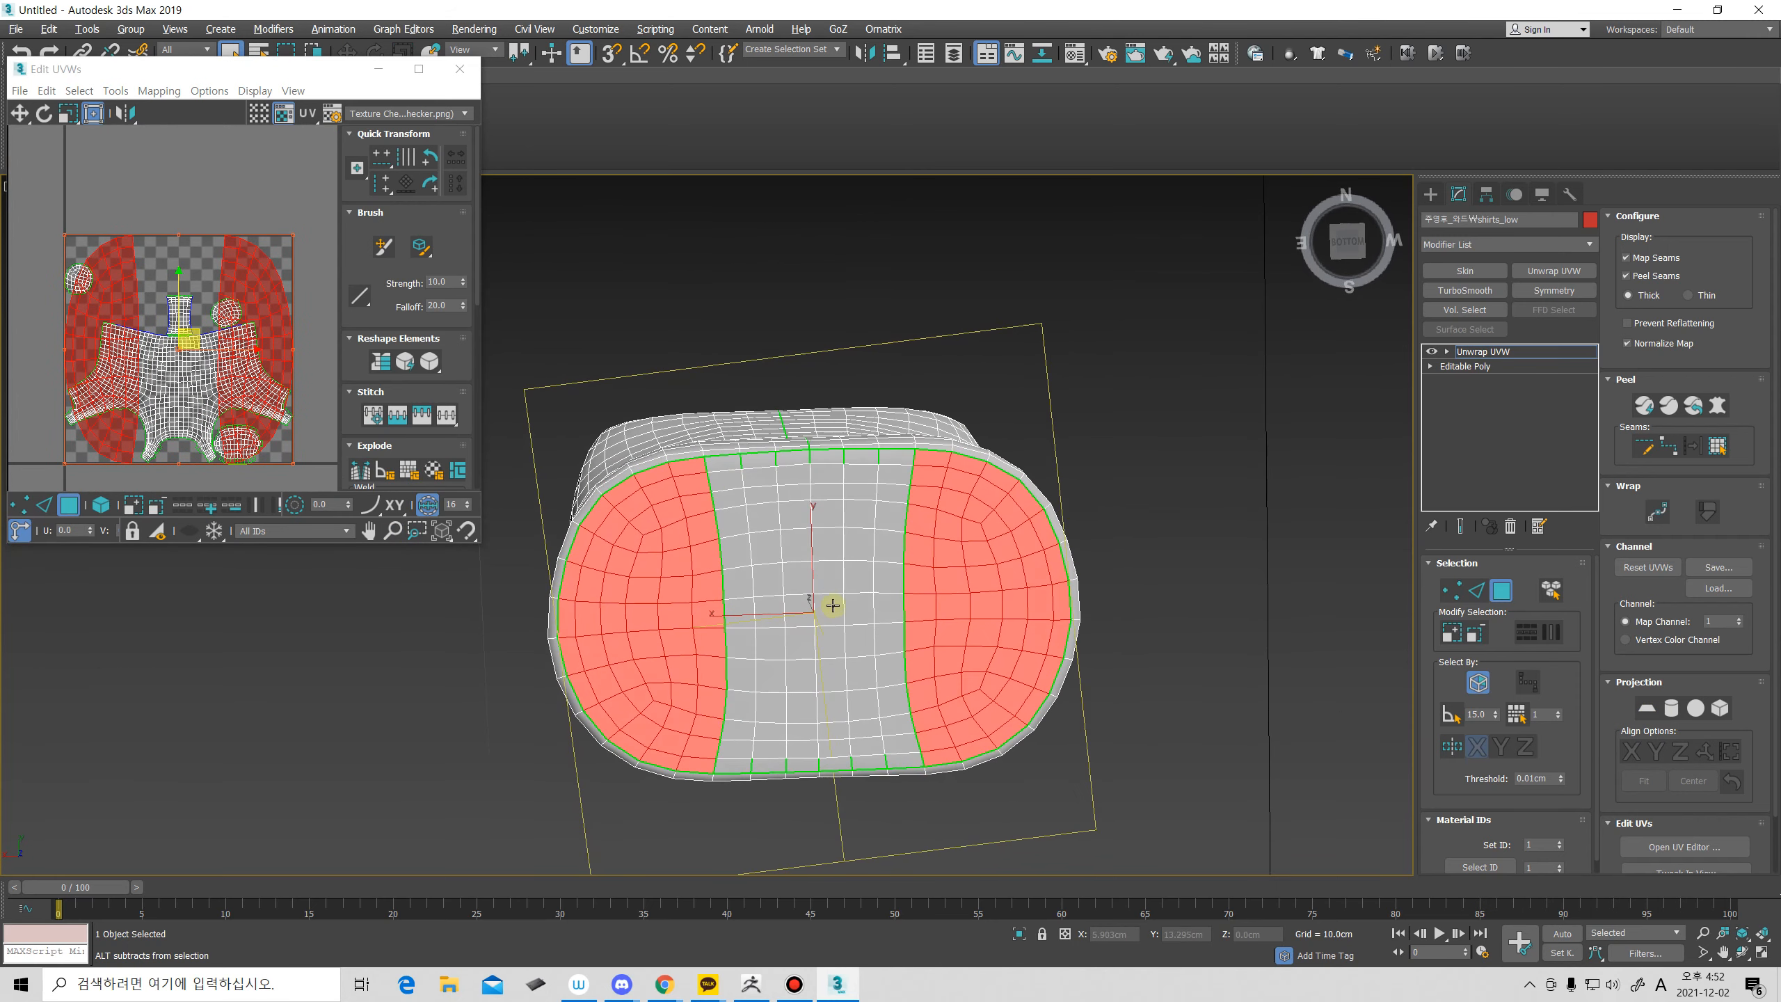
Locate the bottom cap's middle section in the UV layout using sample faces, select its whole island and move it above the UV tile.
click(774, 542)
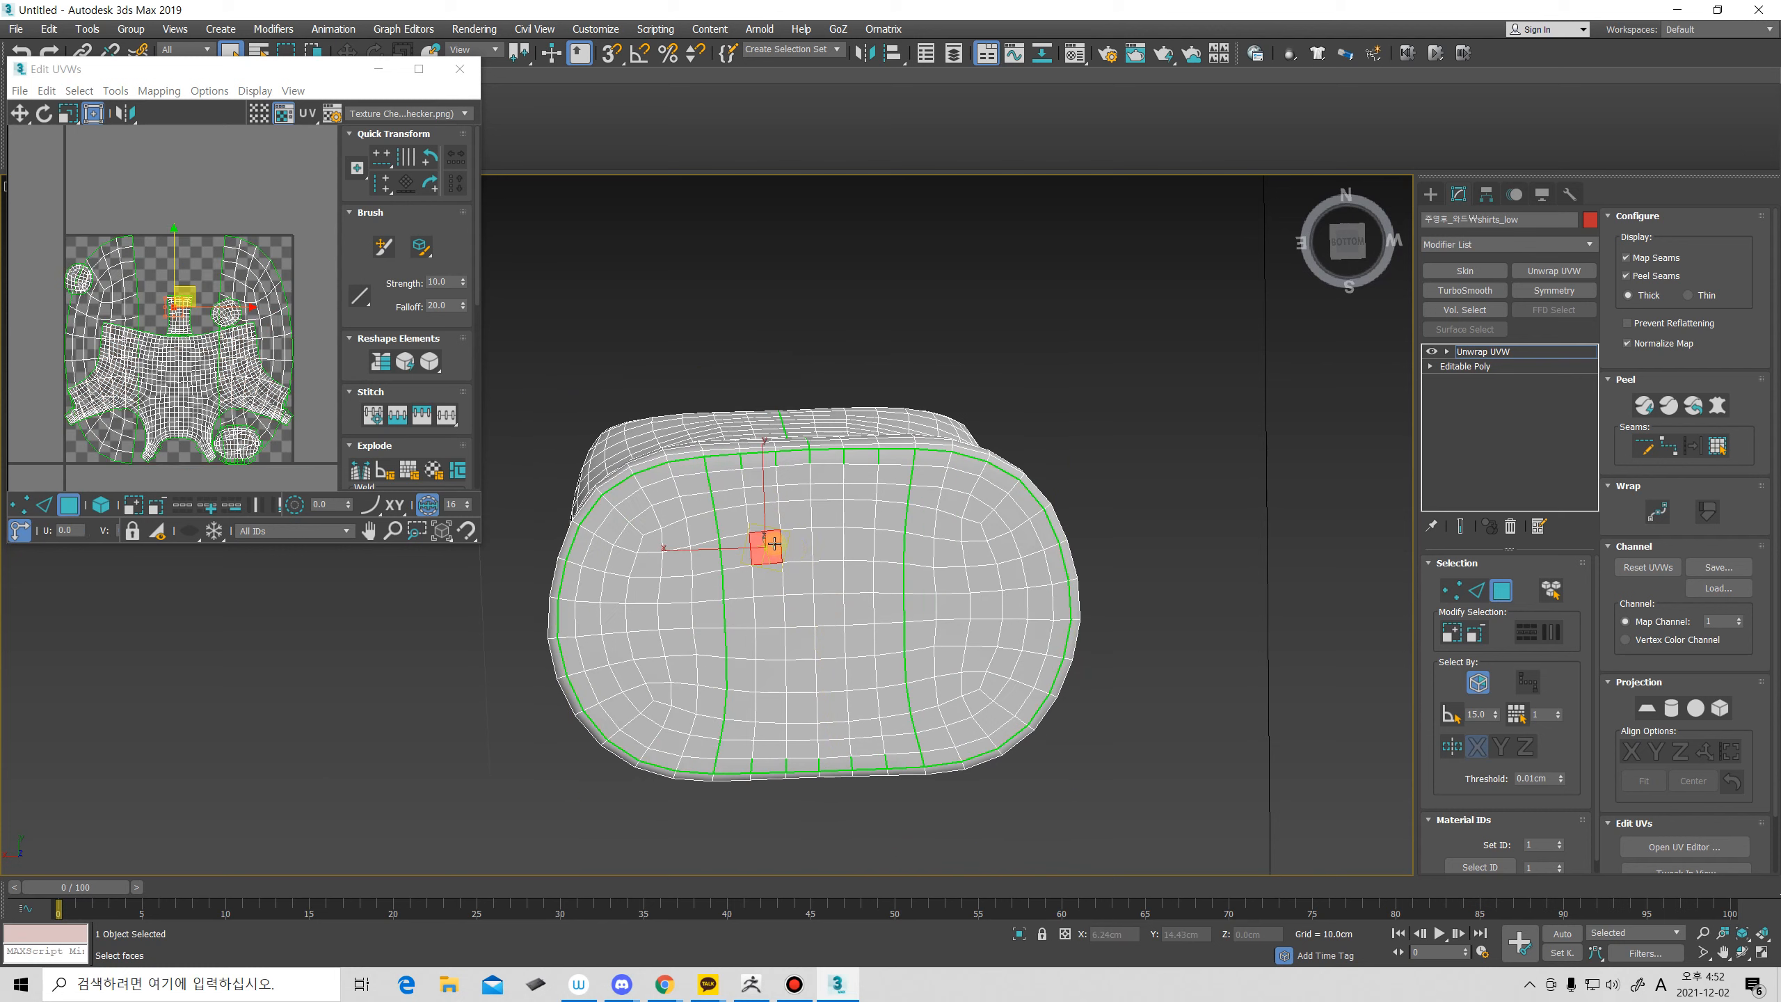
ctrl+click(858, 550)
ctrl+click(862, 676)
ctrl+click(773, 673)
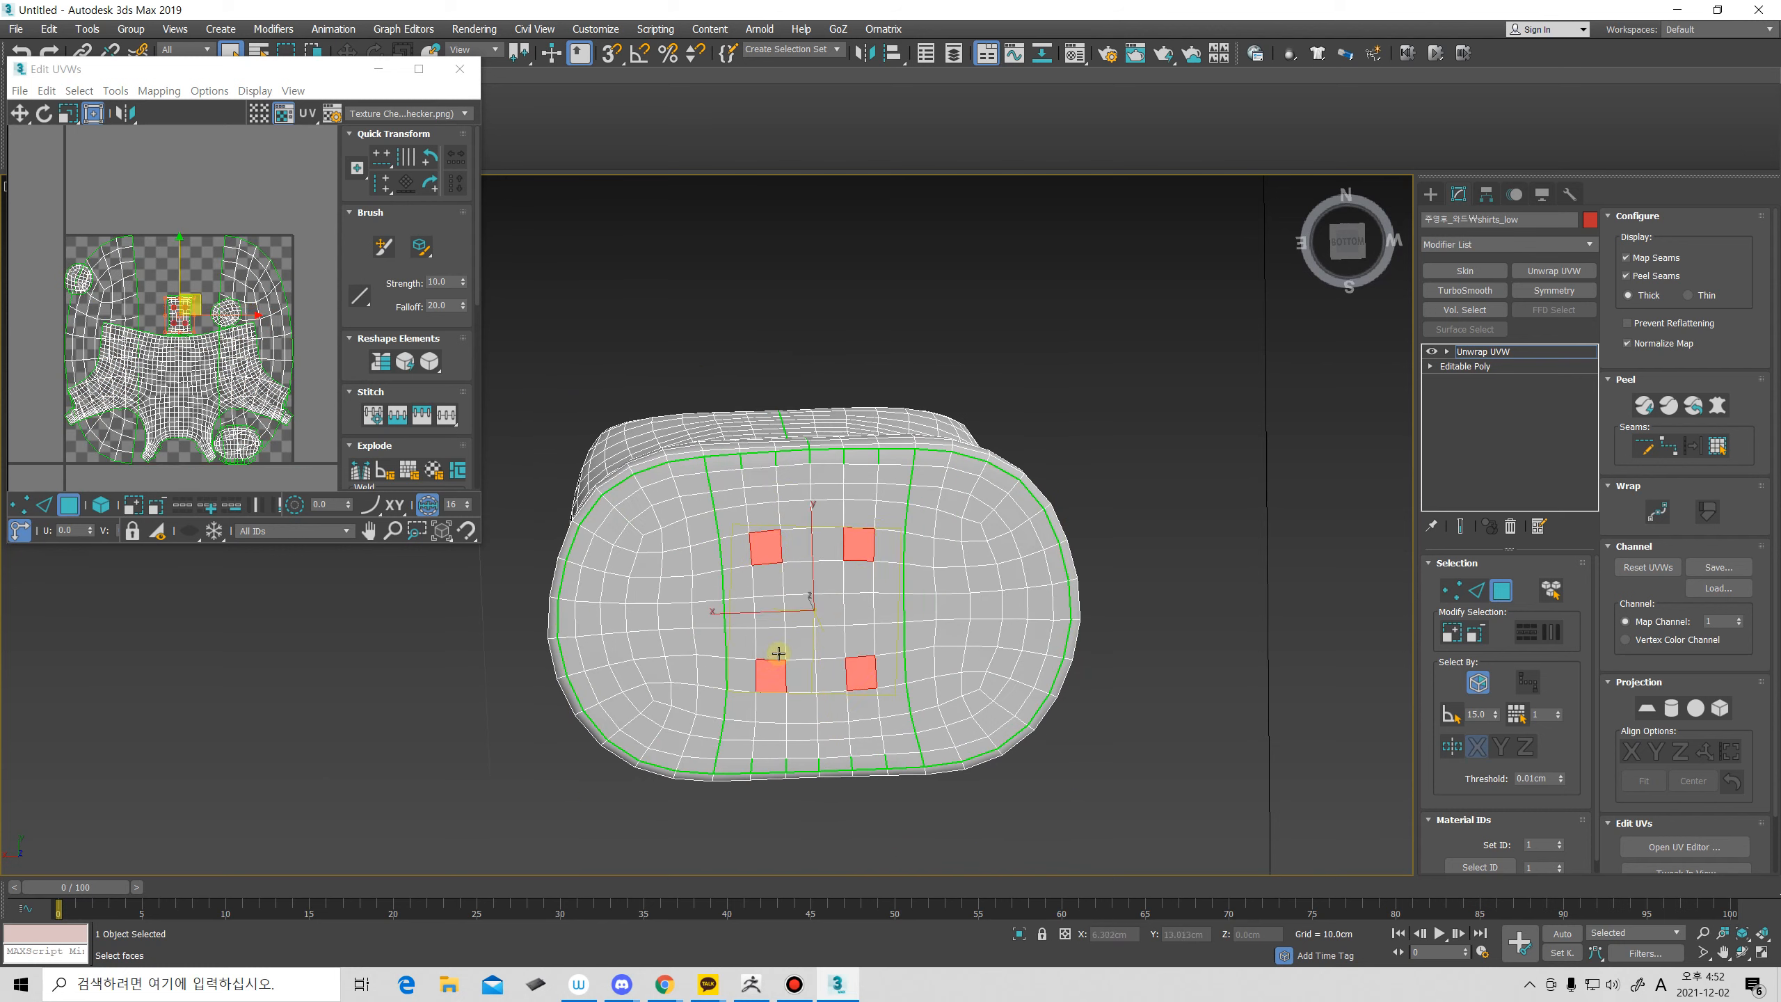
scroll(186, 302, up, 5)
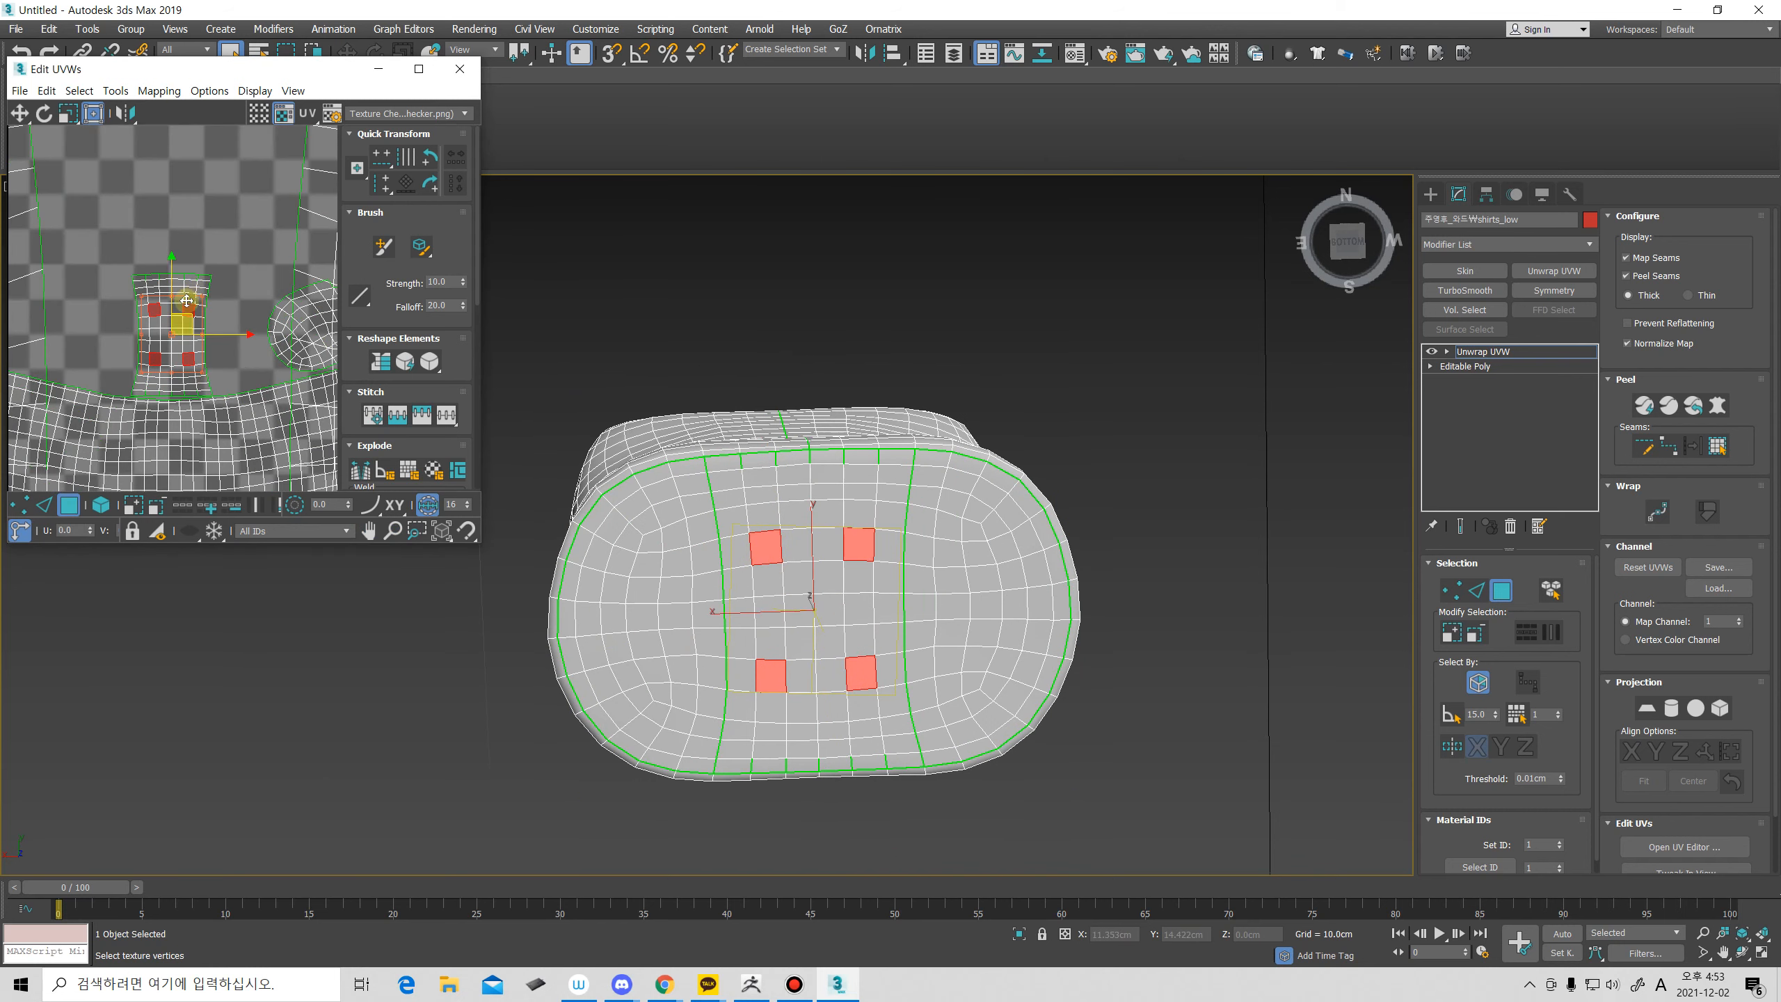
click(189, 299)
double_click(189, 299)
scroll(203, 267, down, 5)
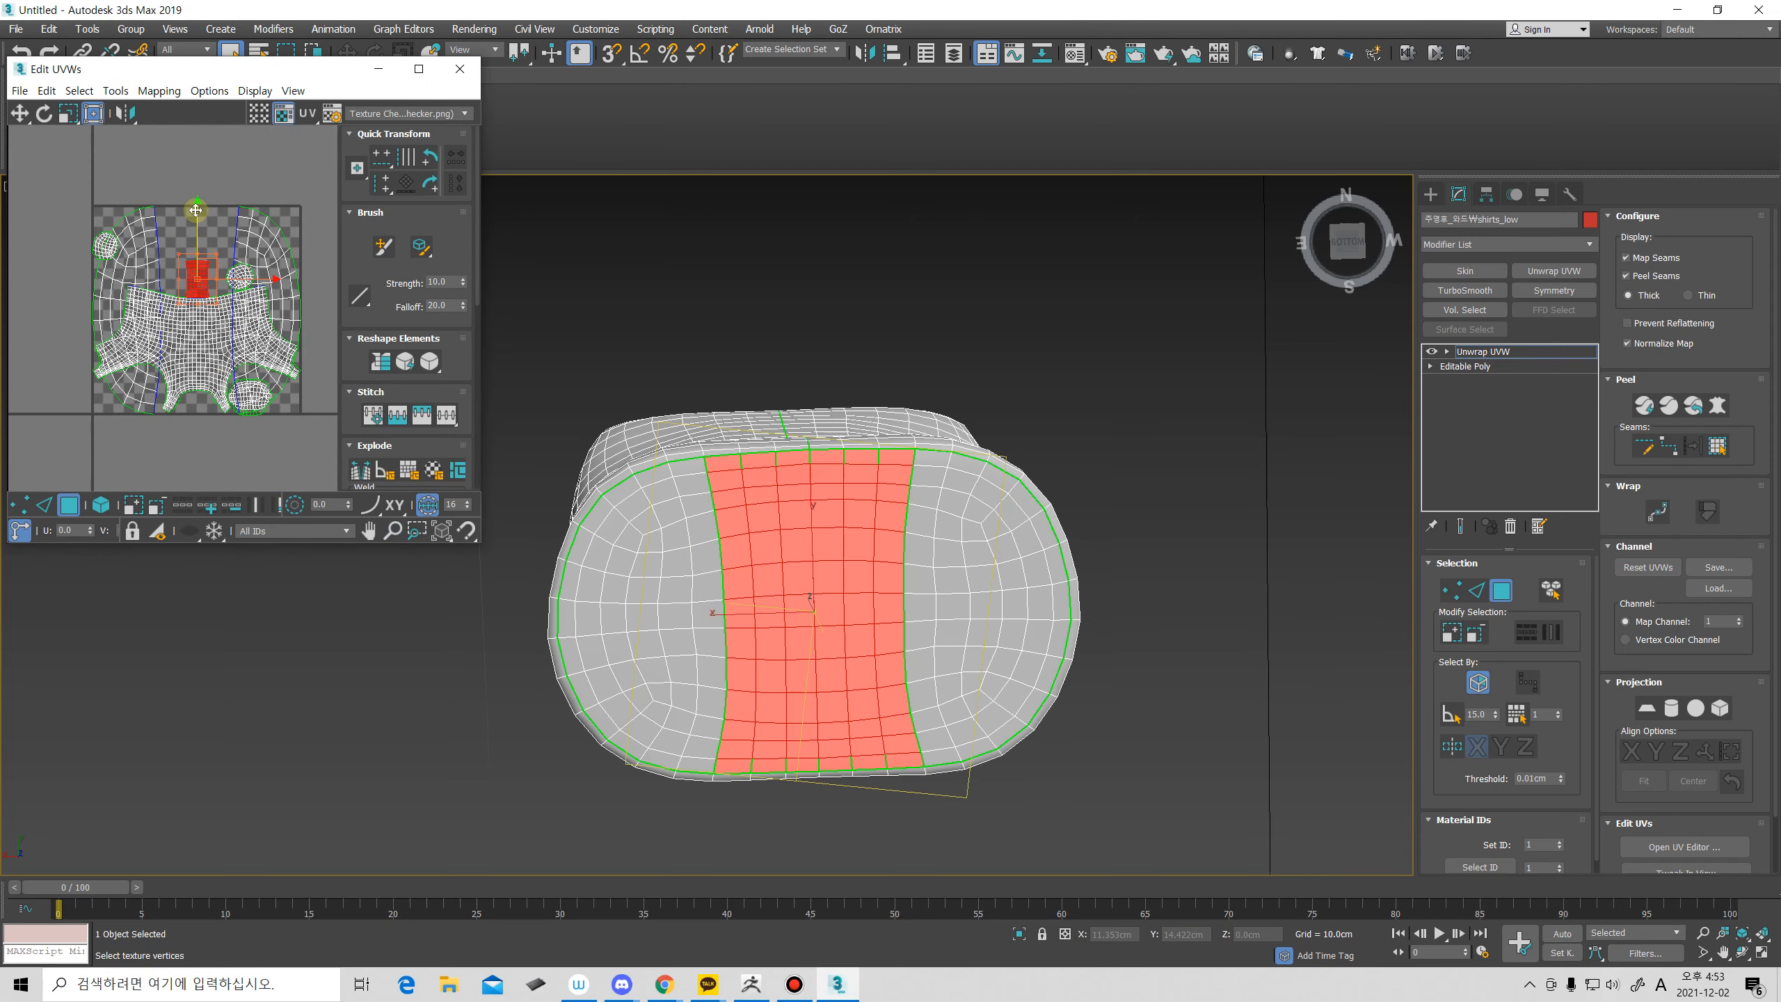
drag(197, 212, 212, 108)
Select the UV islands of the bottom cap's two rounded ends and move them below the UV tile.
double_click(261, 233)
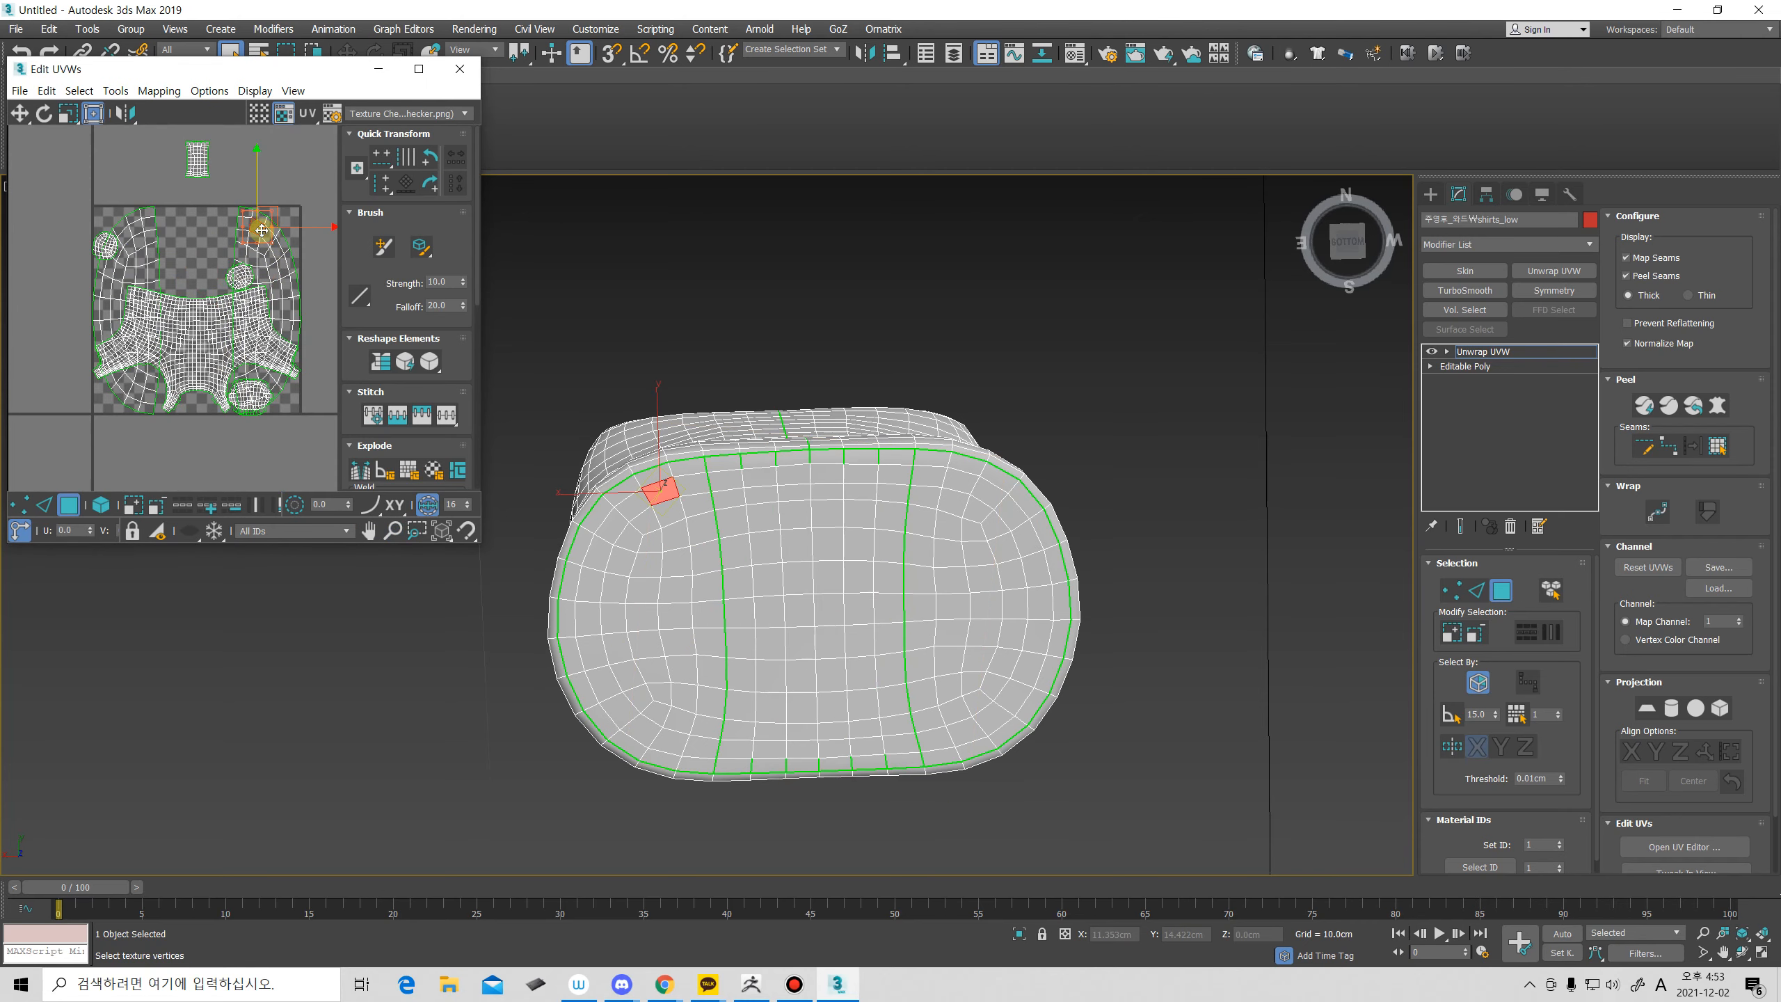
ctrl+double_click(150, 236)
drag(192, 252, 194, 490)
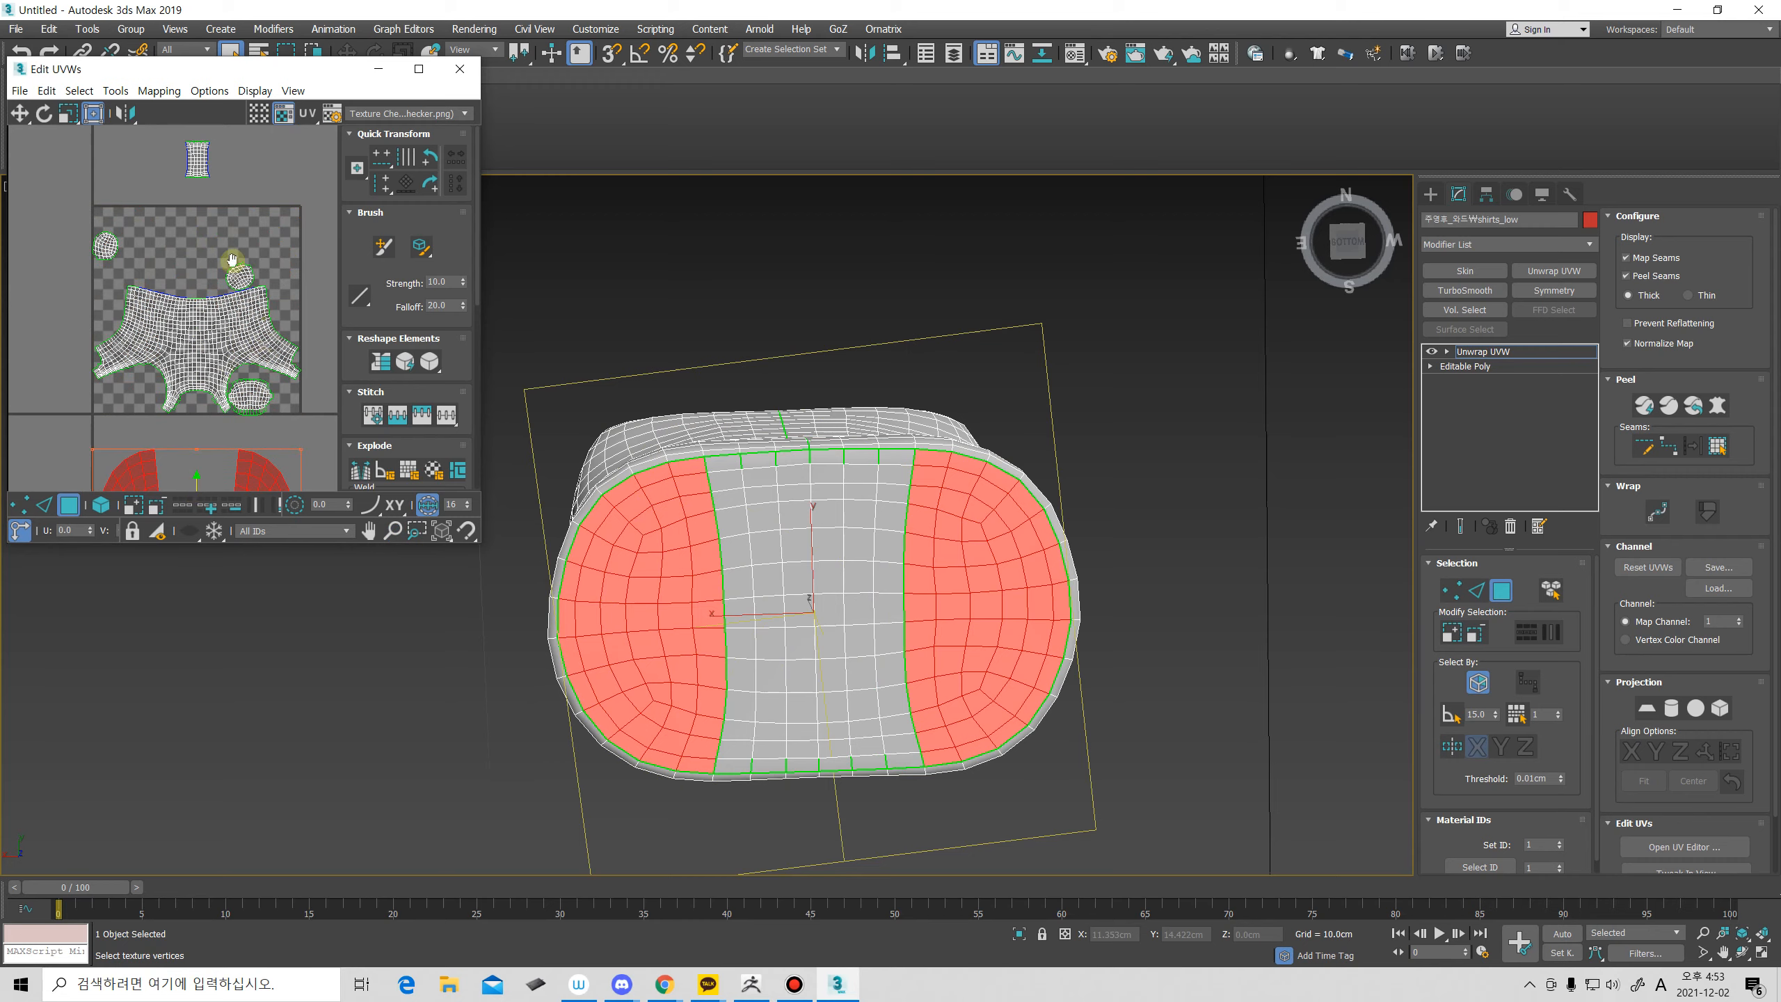
Select the centre and two side pieces of the torso's bottom cap and planar-project them together along Z.
middle_drag(233, 260, 236, 109)
scroll(259, 290, down, 5)
middle_drag(258, 290, 258, 350)
click(303, 351)
mouse_move(835, 551)
alt+middle_down()
mouse_move(883, 557)
mouse_move(815, 561)
mouse_move(817, 581)
alt+middle_up()
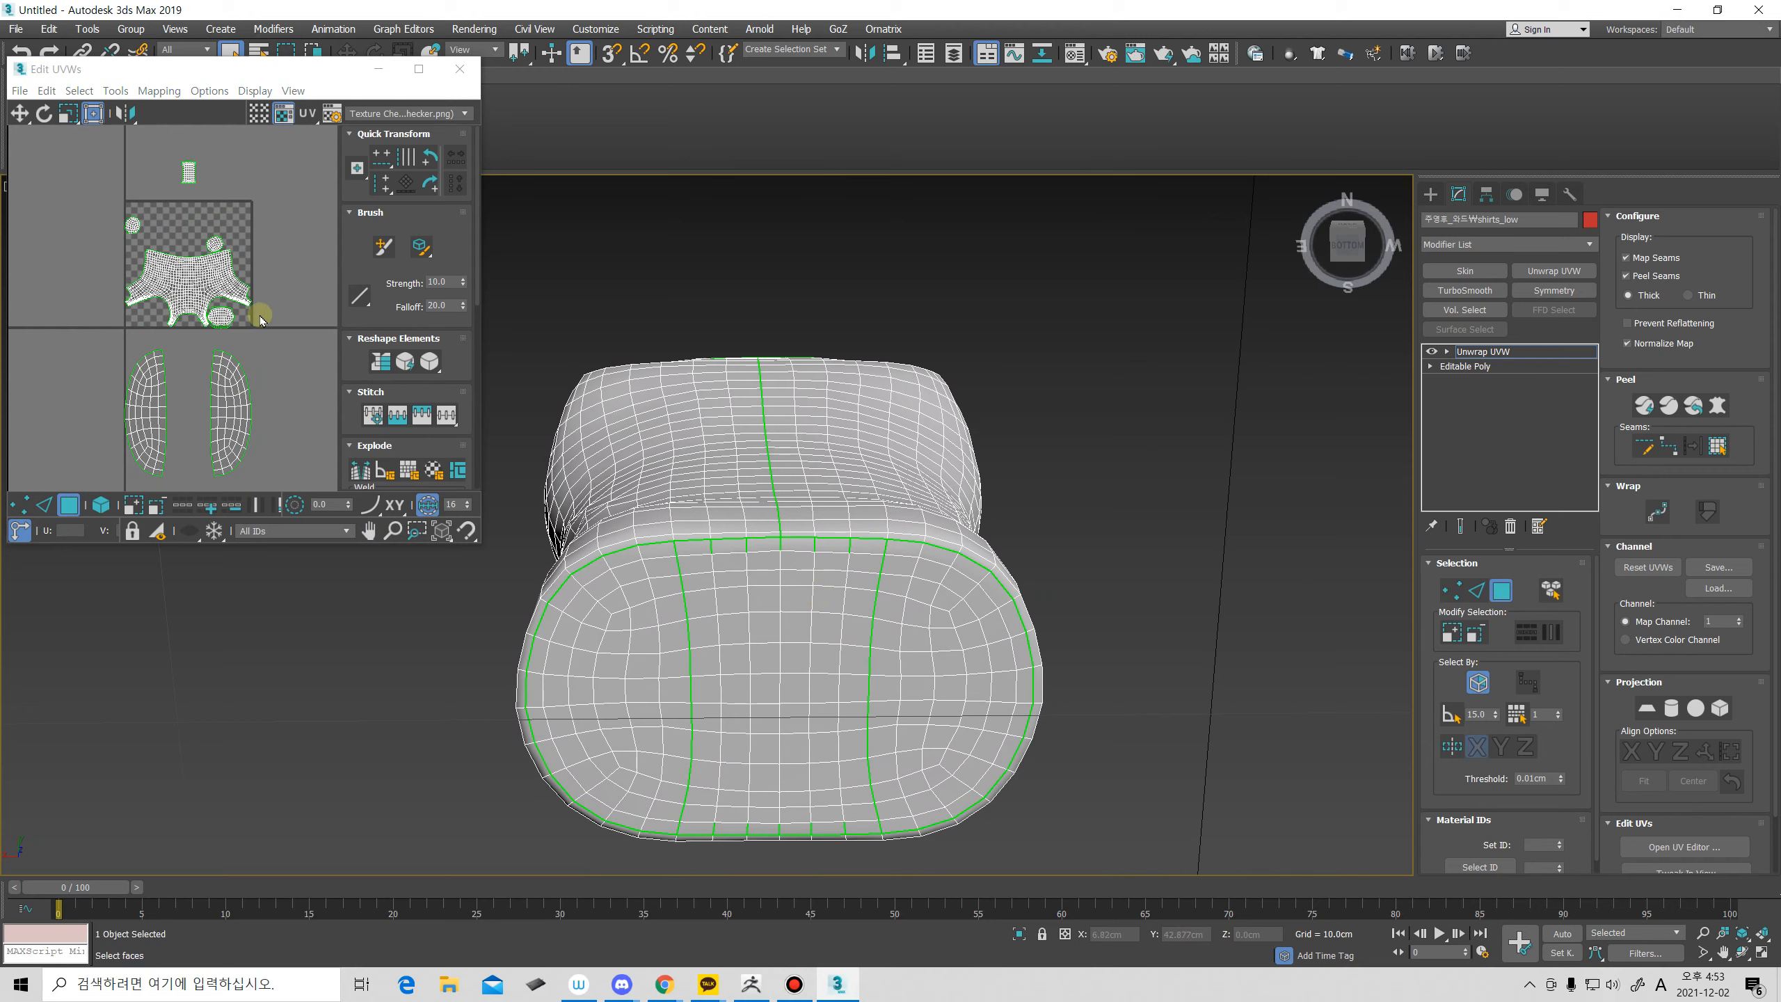
drag(213, 146, 150, 203)
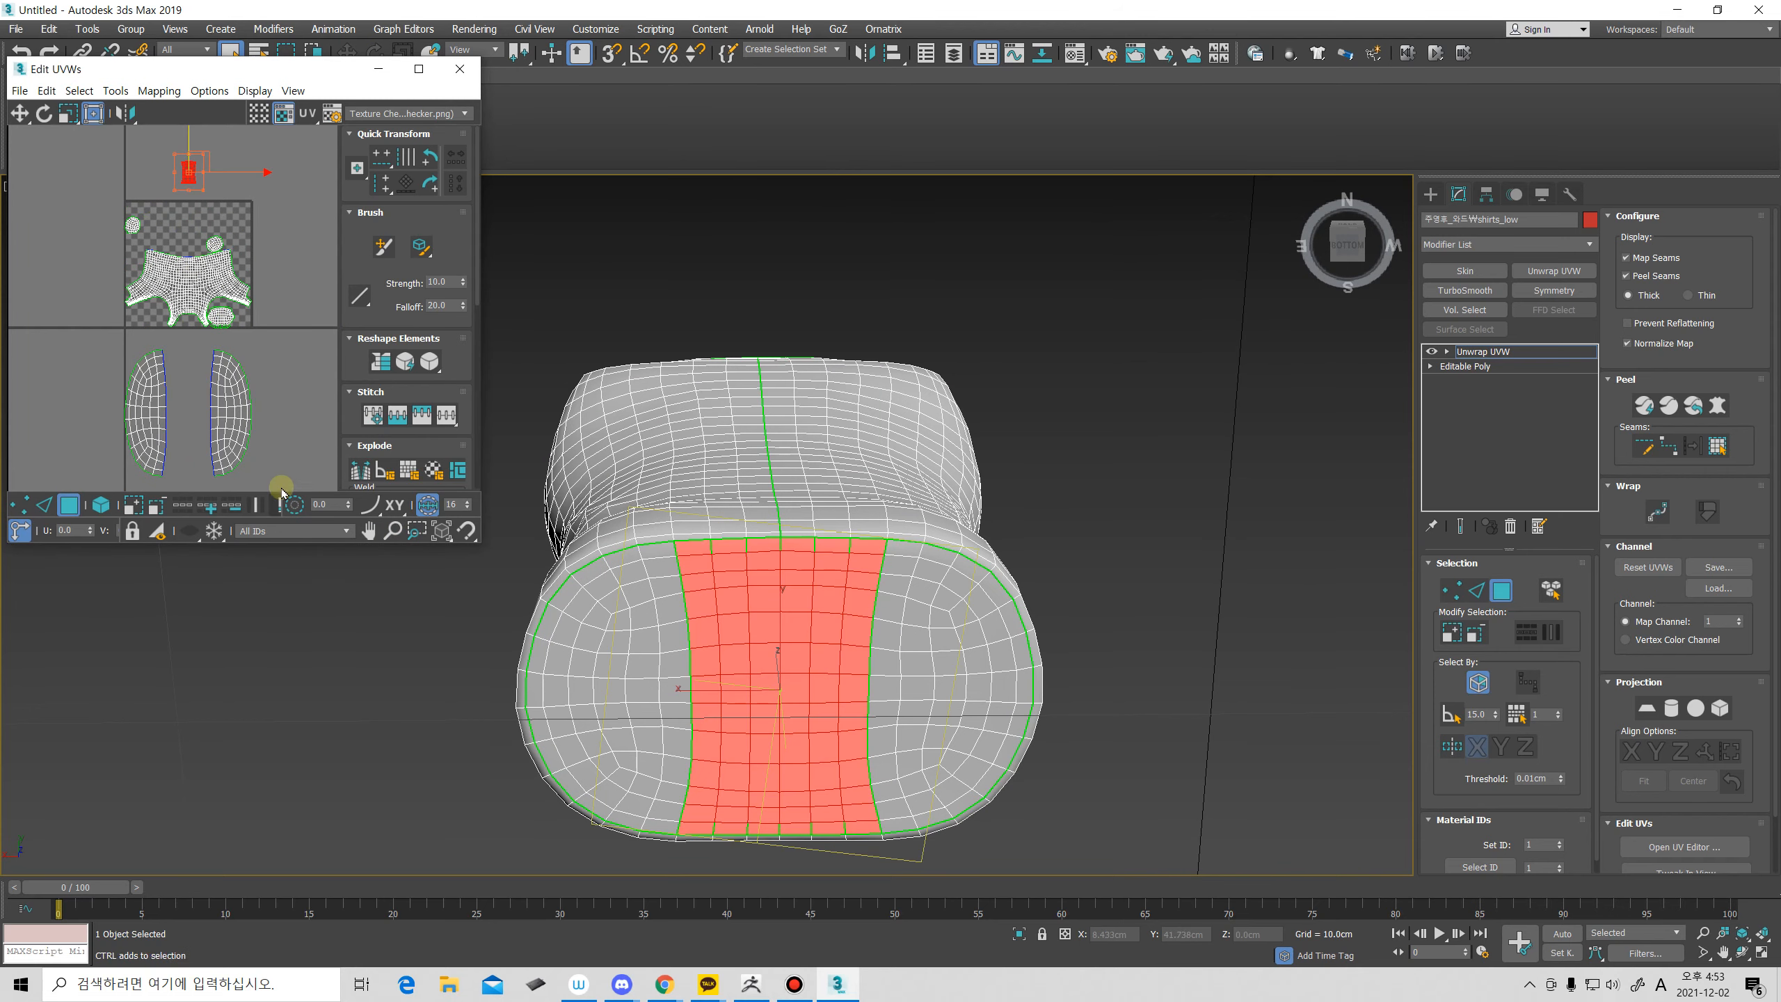
ctrl+drag(269, 481, 91, 351)
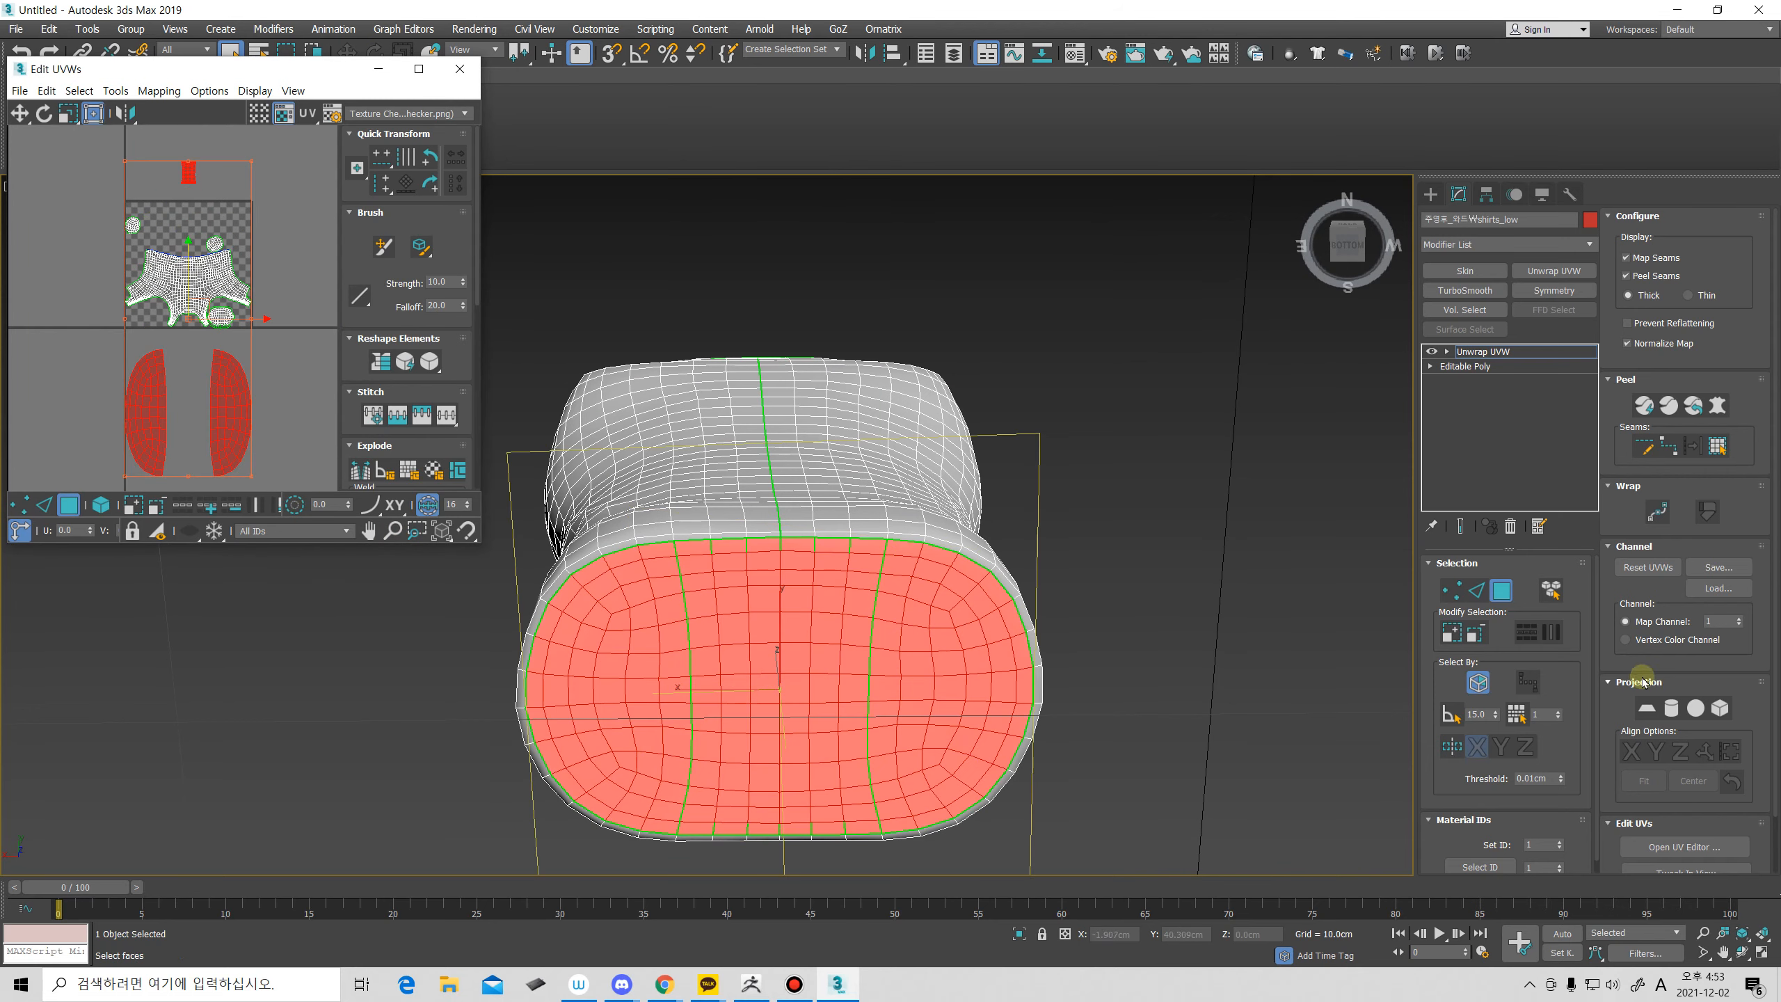
click(1646, 708)
click(1678, 750)
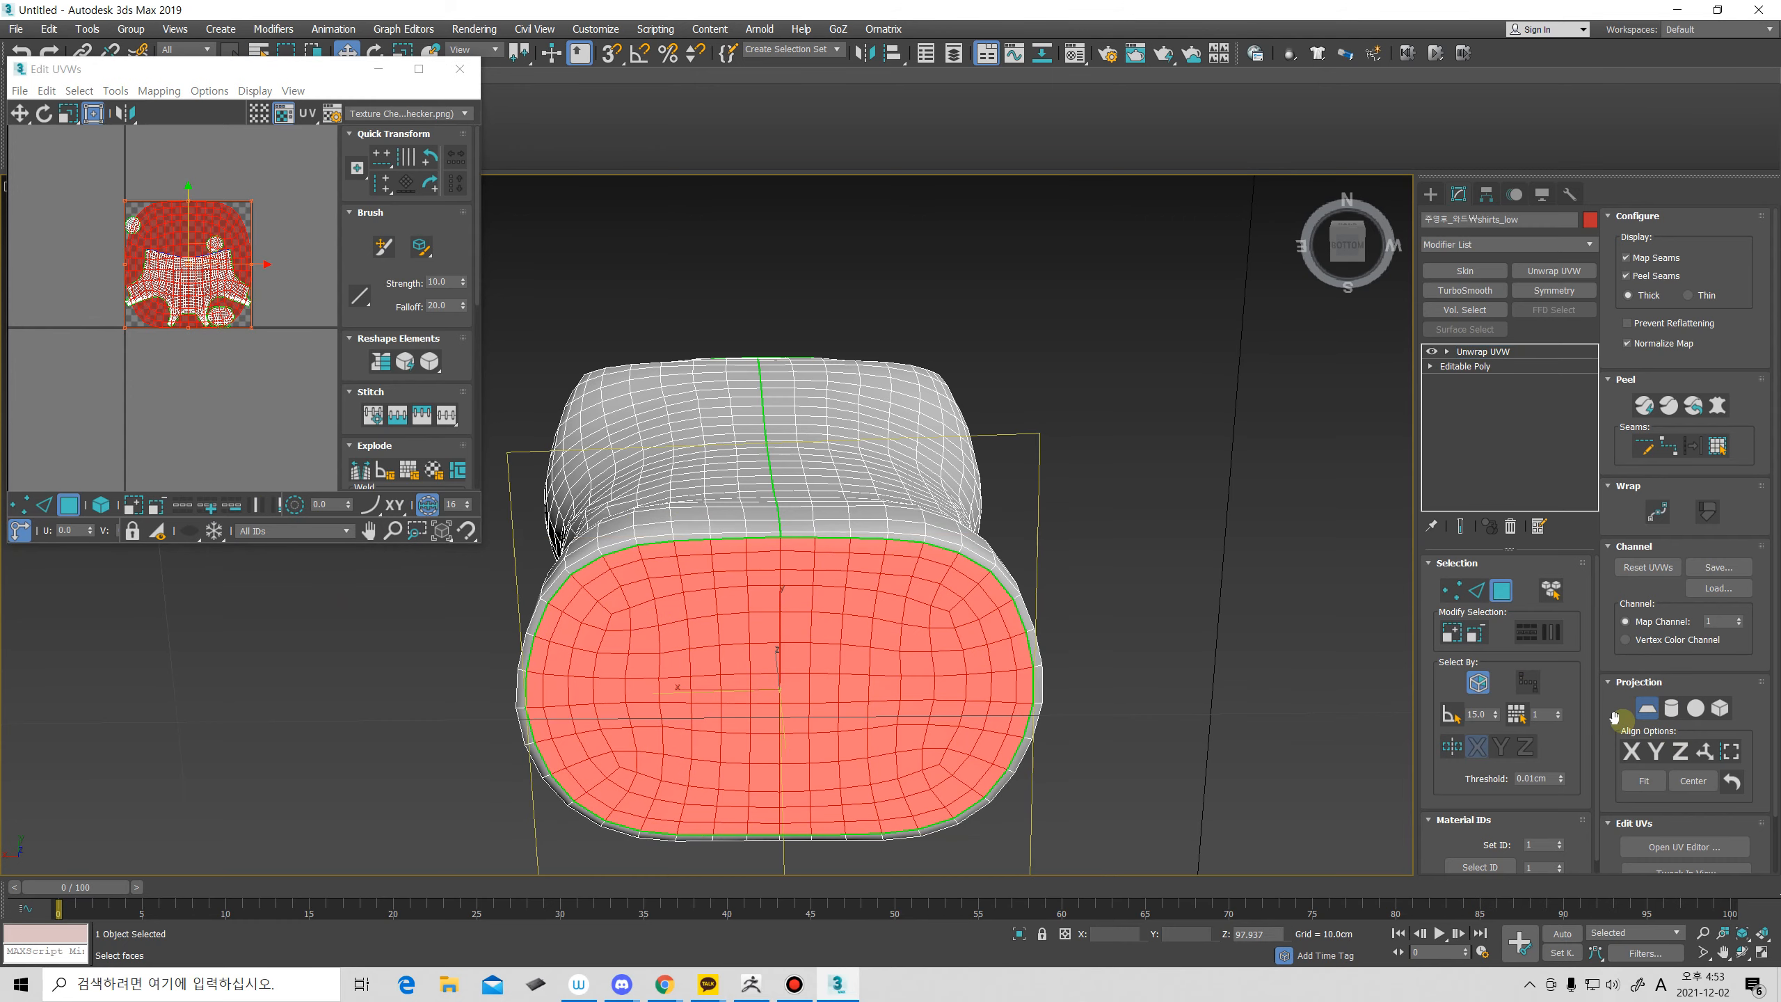
Move the bottom cap's UV island below the texture tile and deselect it.
drag(202, 249, 216, 403)
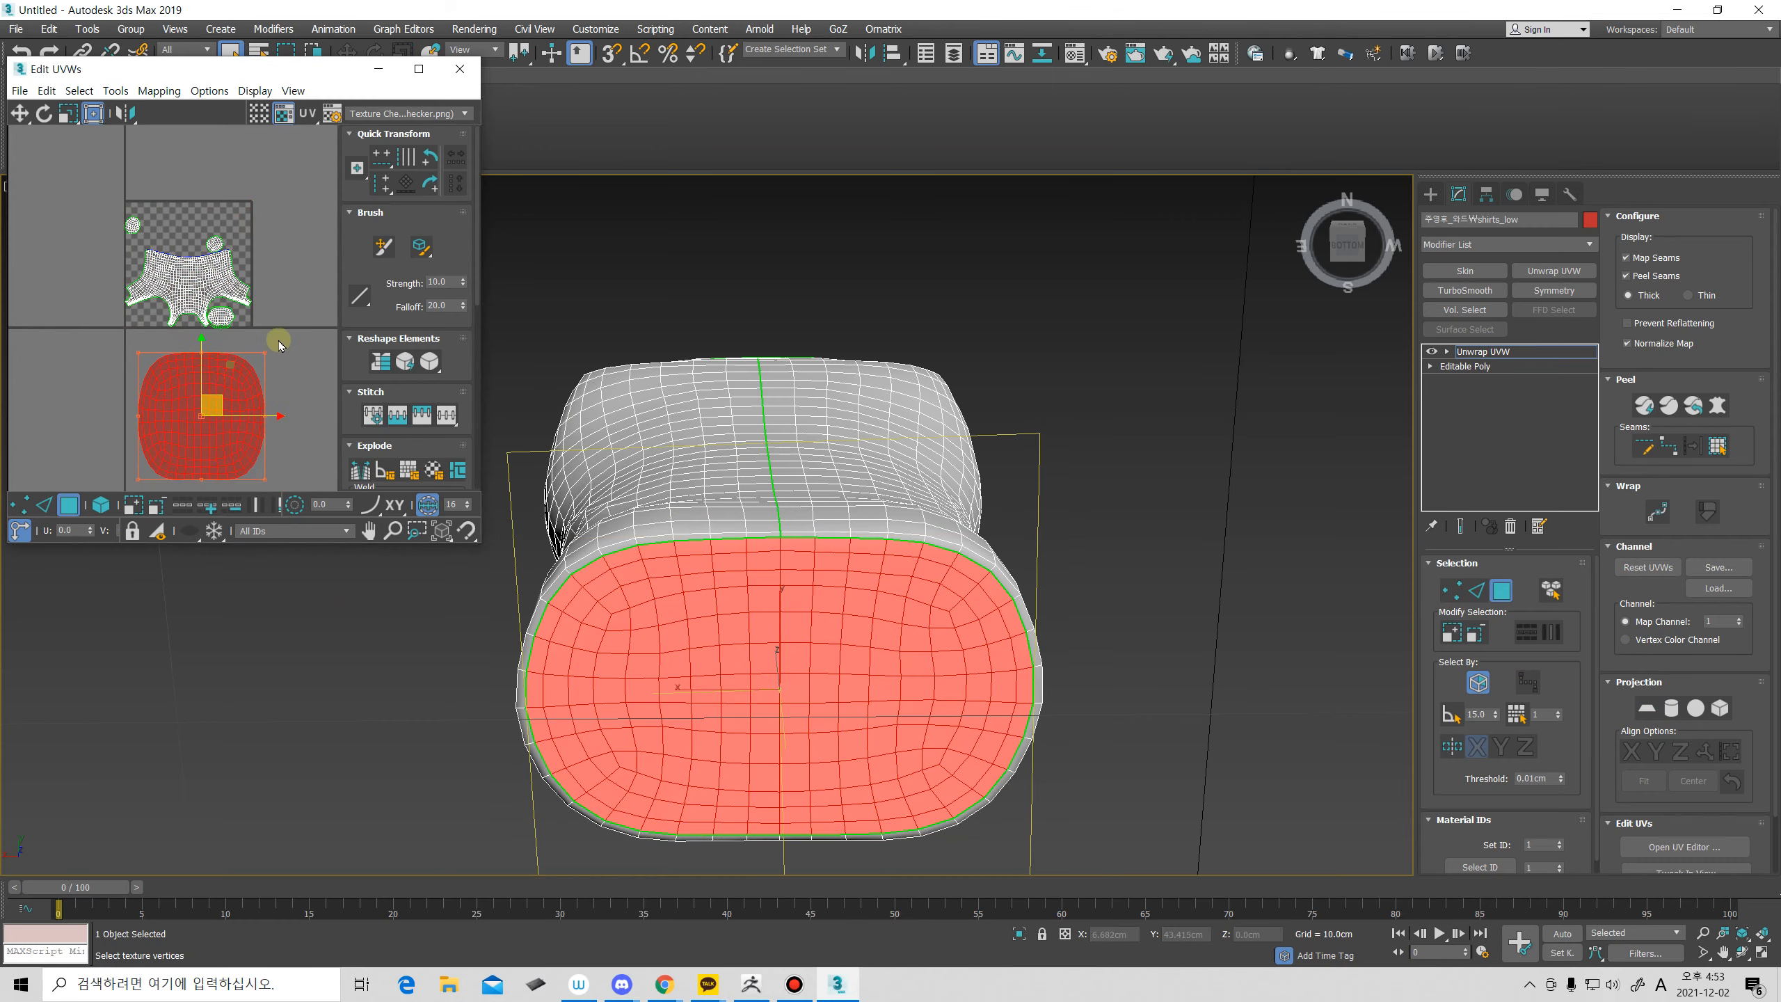
click(280, 340)
mouse_move(897, 594)
alt+middle_down()
mouse_move(871, 481)
mouse_move(855, 569)
mouse_move(803, 477)
mouse_move(822, 522)
mouse_move(1066, 553)
mouse_move(926, 589)
mouse_move(926, 604)
alt+middle_up()
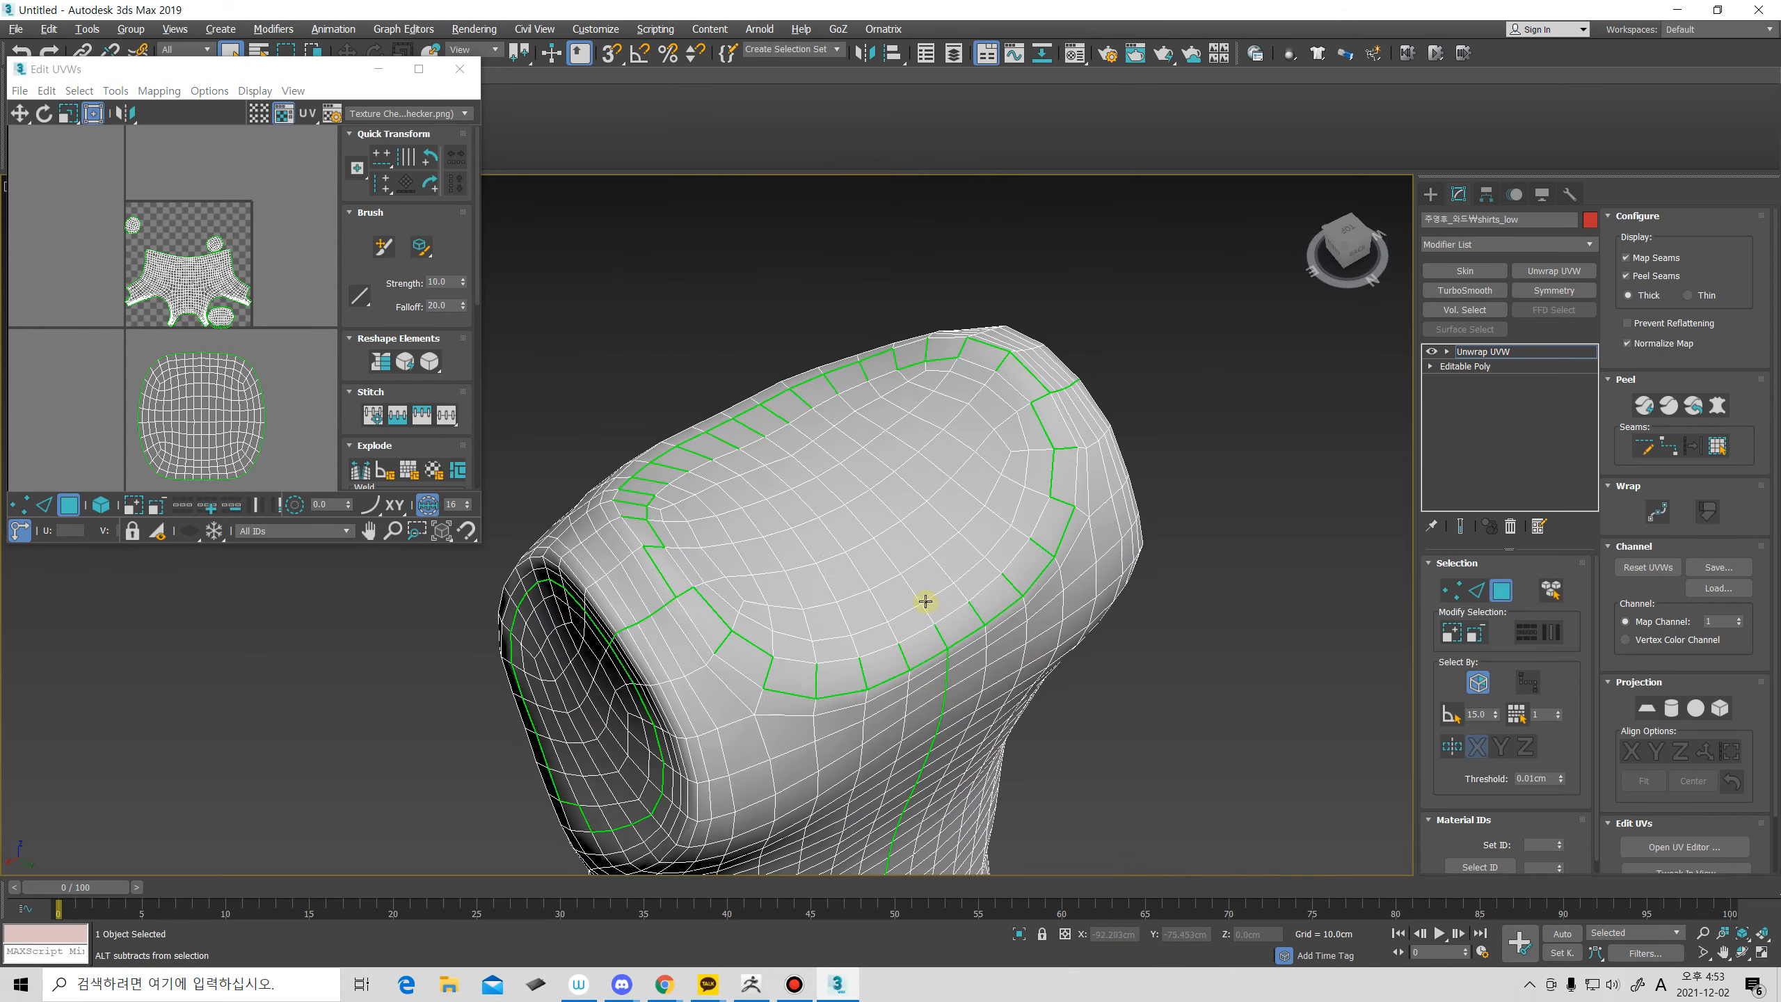
Select the two small armhole cap islands as whole elements and move them outside the texture tile.
middle_drag(219, 315, 254, 396)
scroll(254, 393, up, 5)
scroll(214, 325, down, 4)
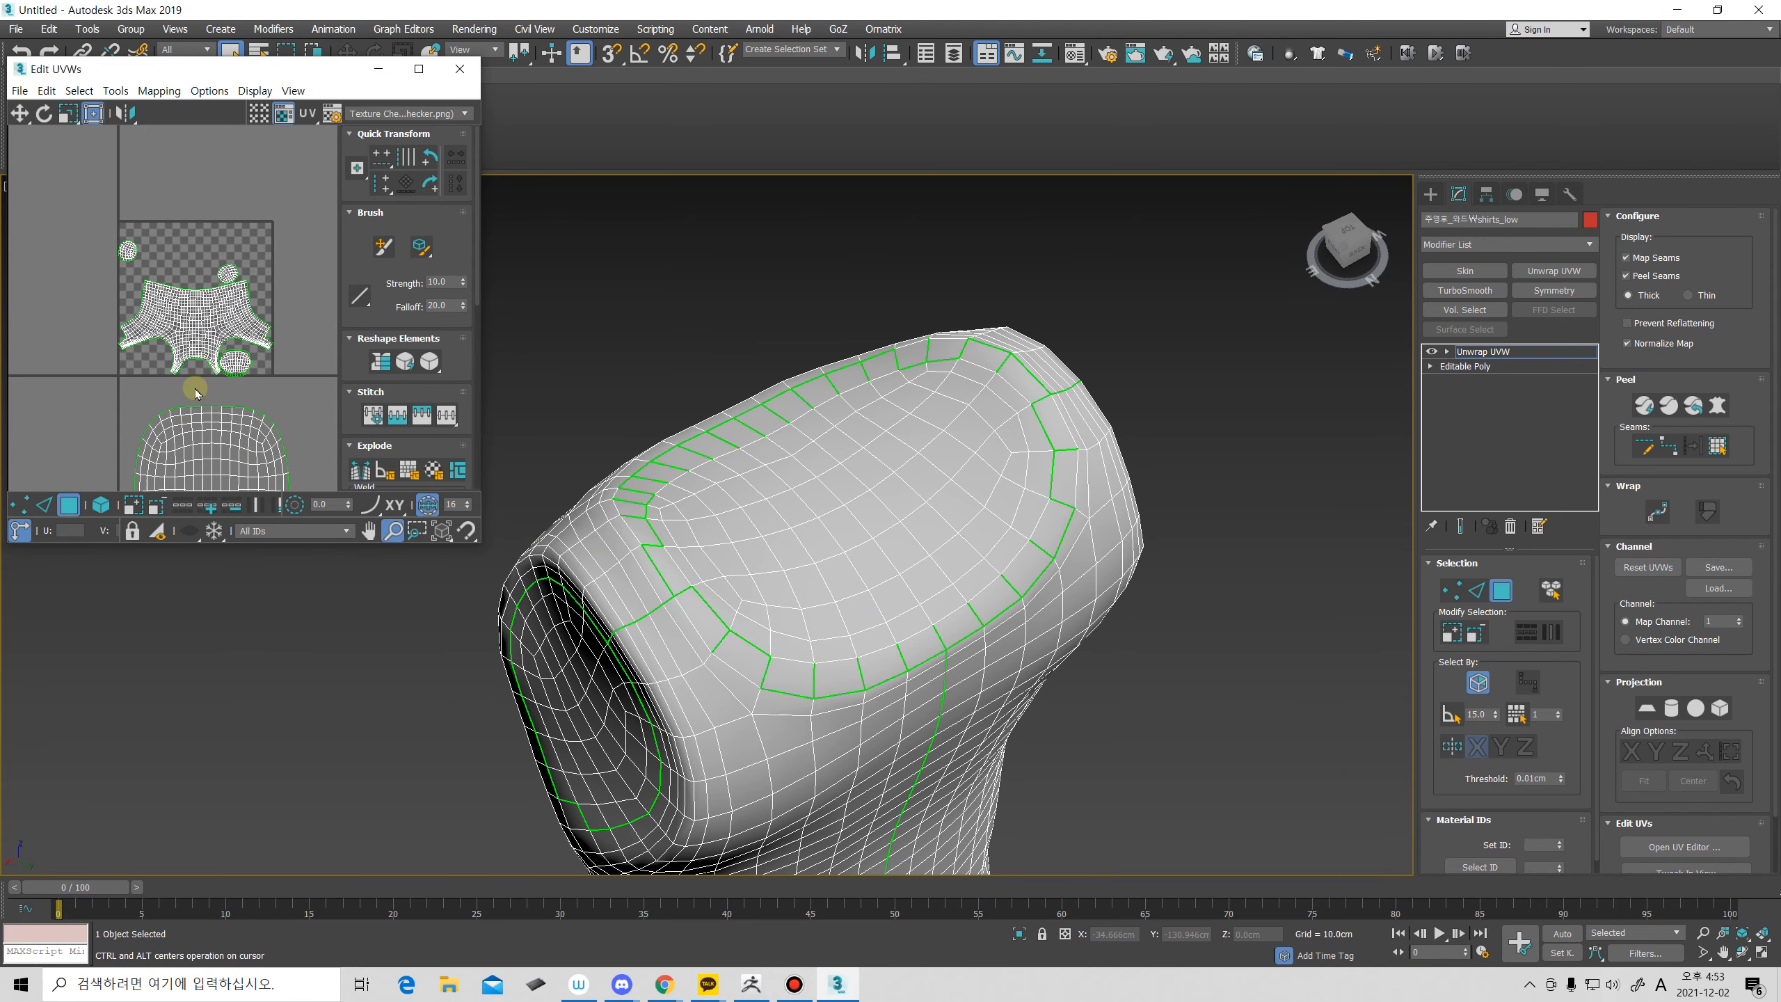
click(103, 505)
click(126, 257)
ctrl+click(227, 275)
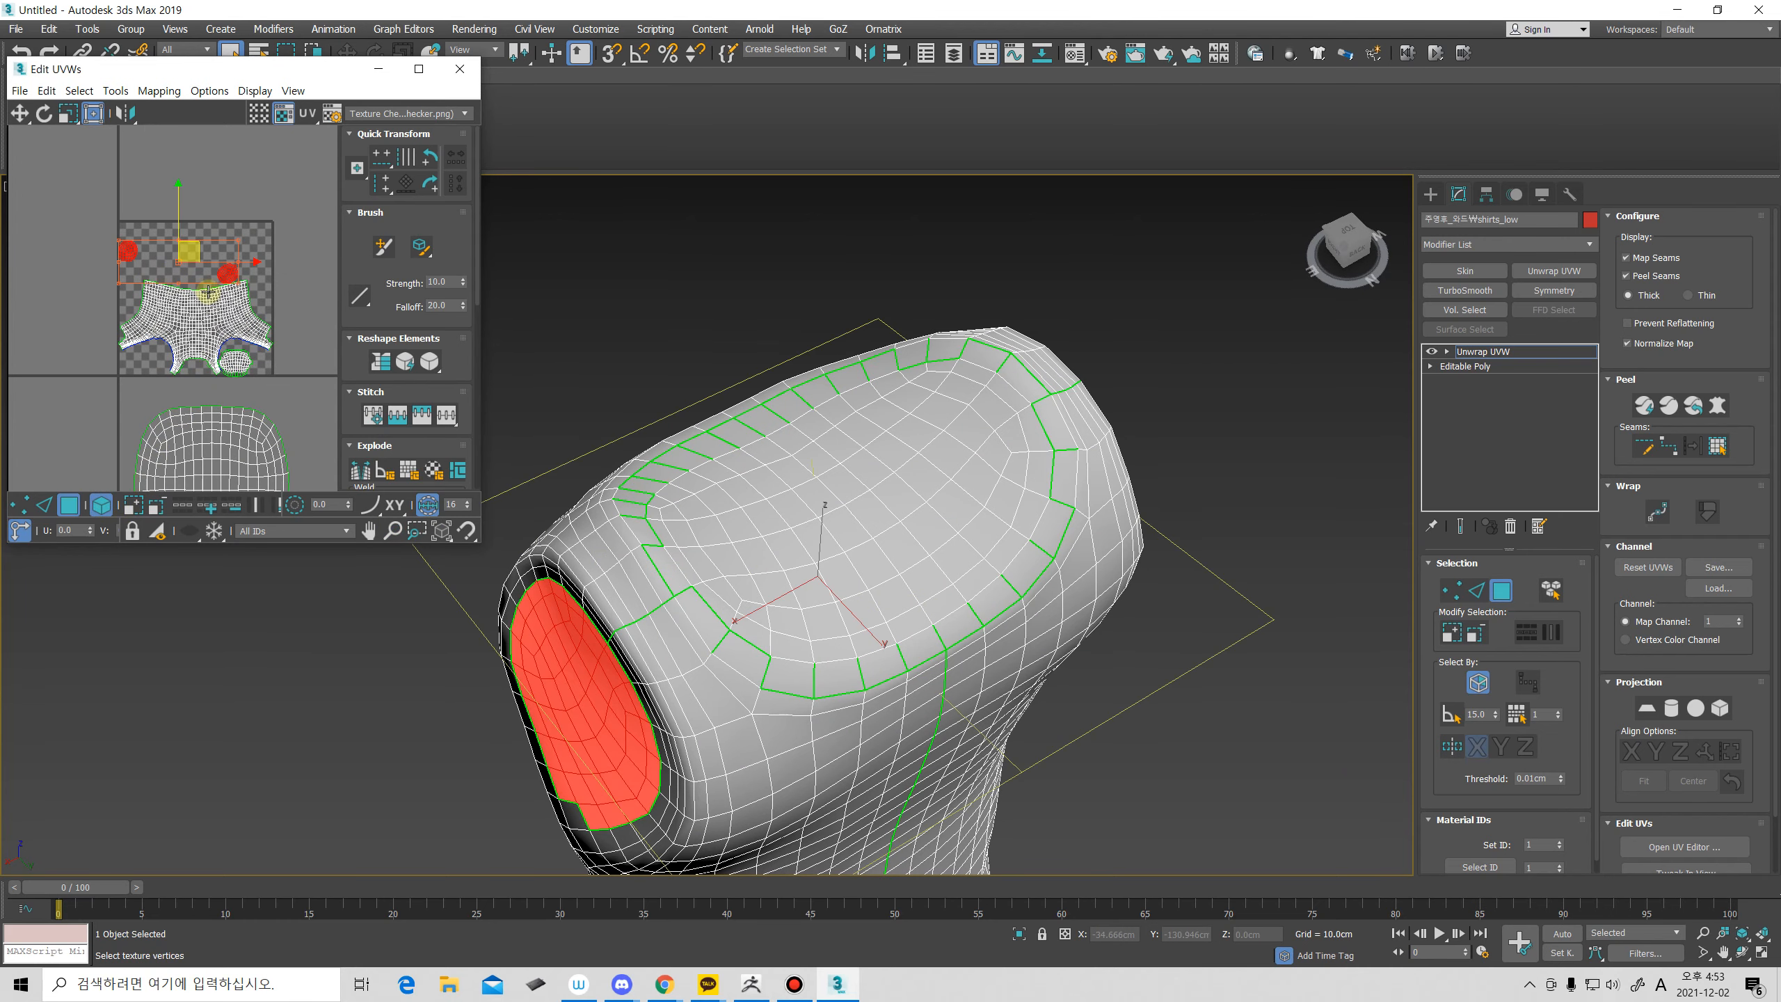
middle_drag(254, 342, 253, 293)
drag(201, 202, 99, 371)
Move the main torso UV shell above the texture tile.
click(314, 357)
middle_drag(209, 277, 223, 327)
drag(224, 327, 230, 170)
Select the ring of faces bordering the neck cap and shift its UVs away from the neighbouring islands.
alt+middle_drag(509, 398, 854, 562)
click(634, 526)
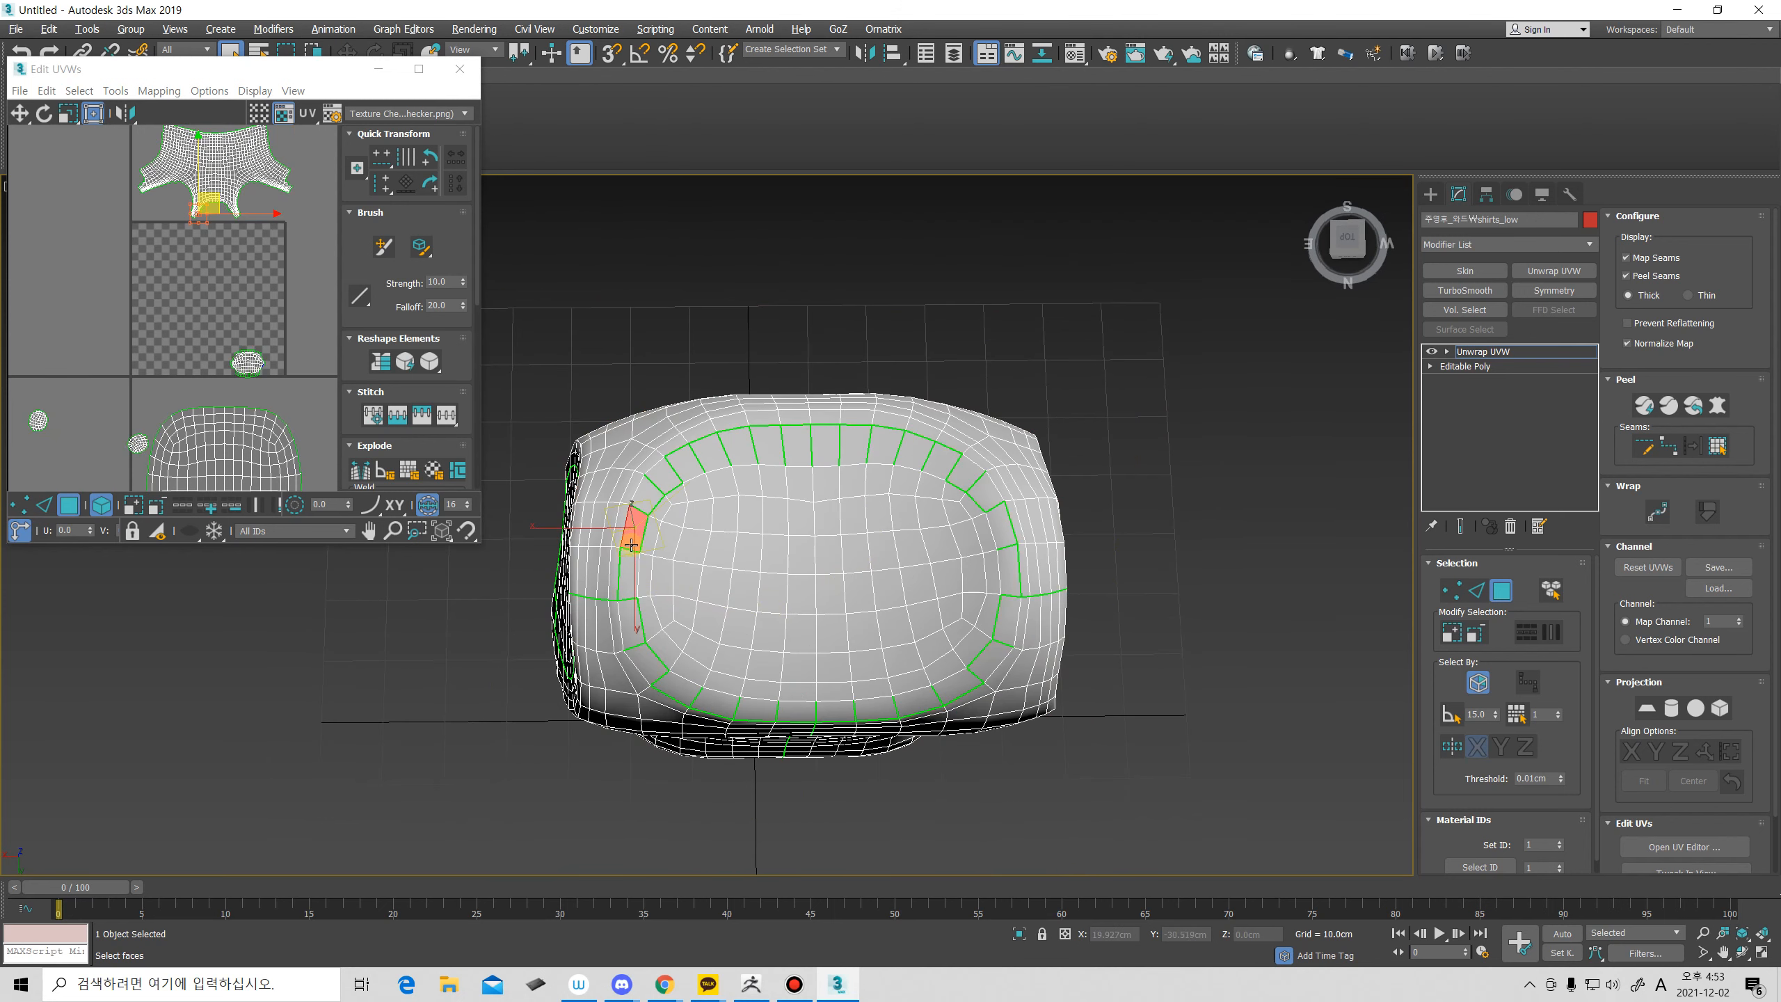
double_click(631, 560)
middle_drag(747, 600, 731, 622)
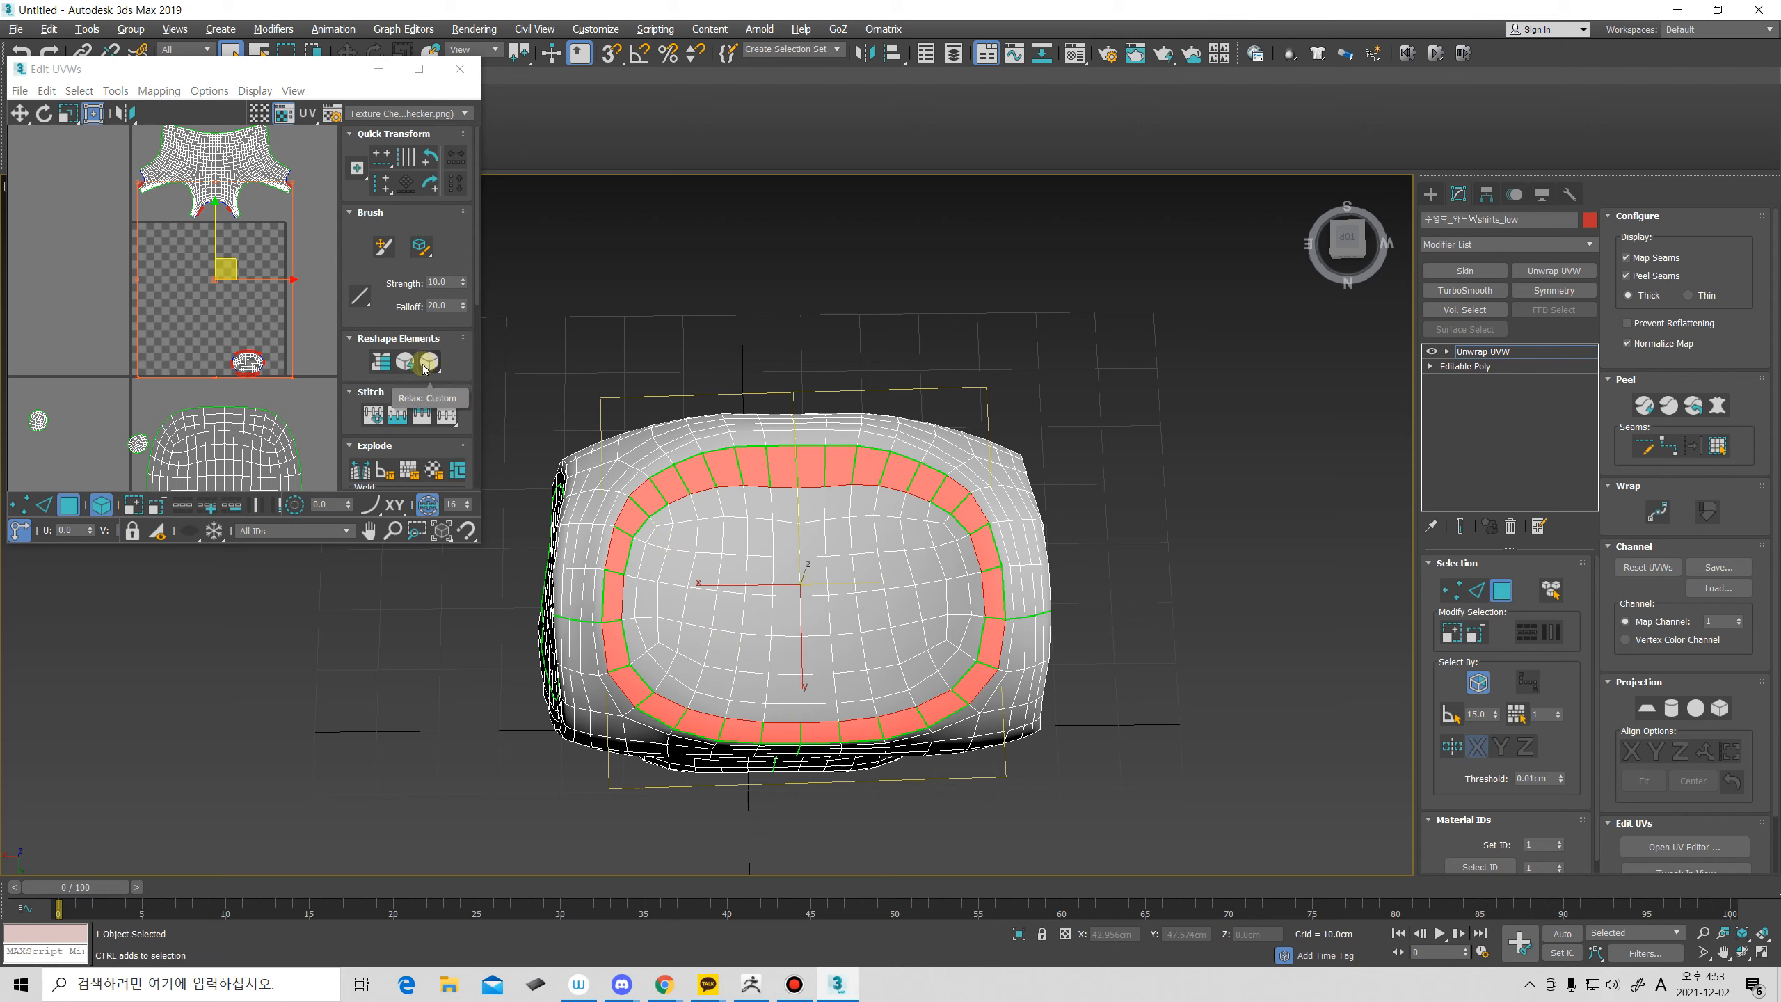
drag(225, 269, 256, 301)
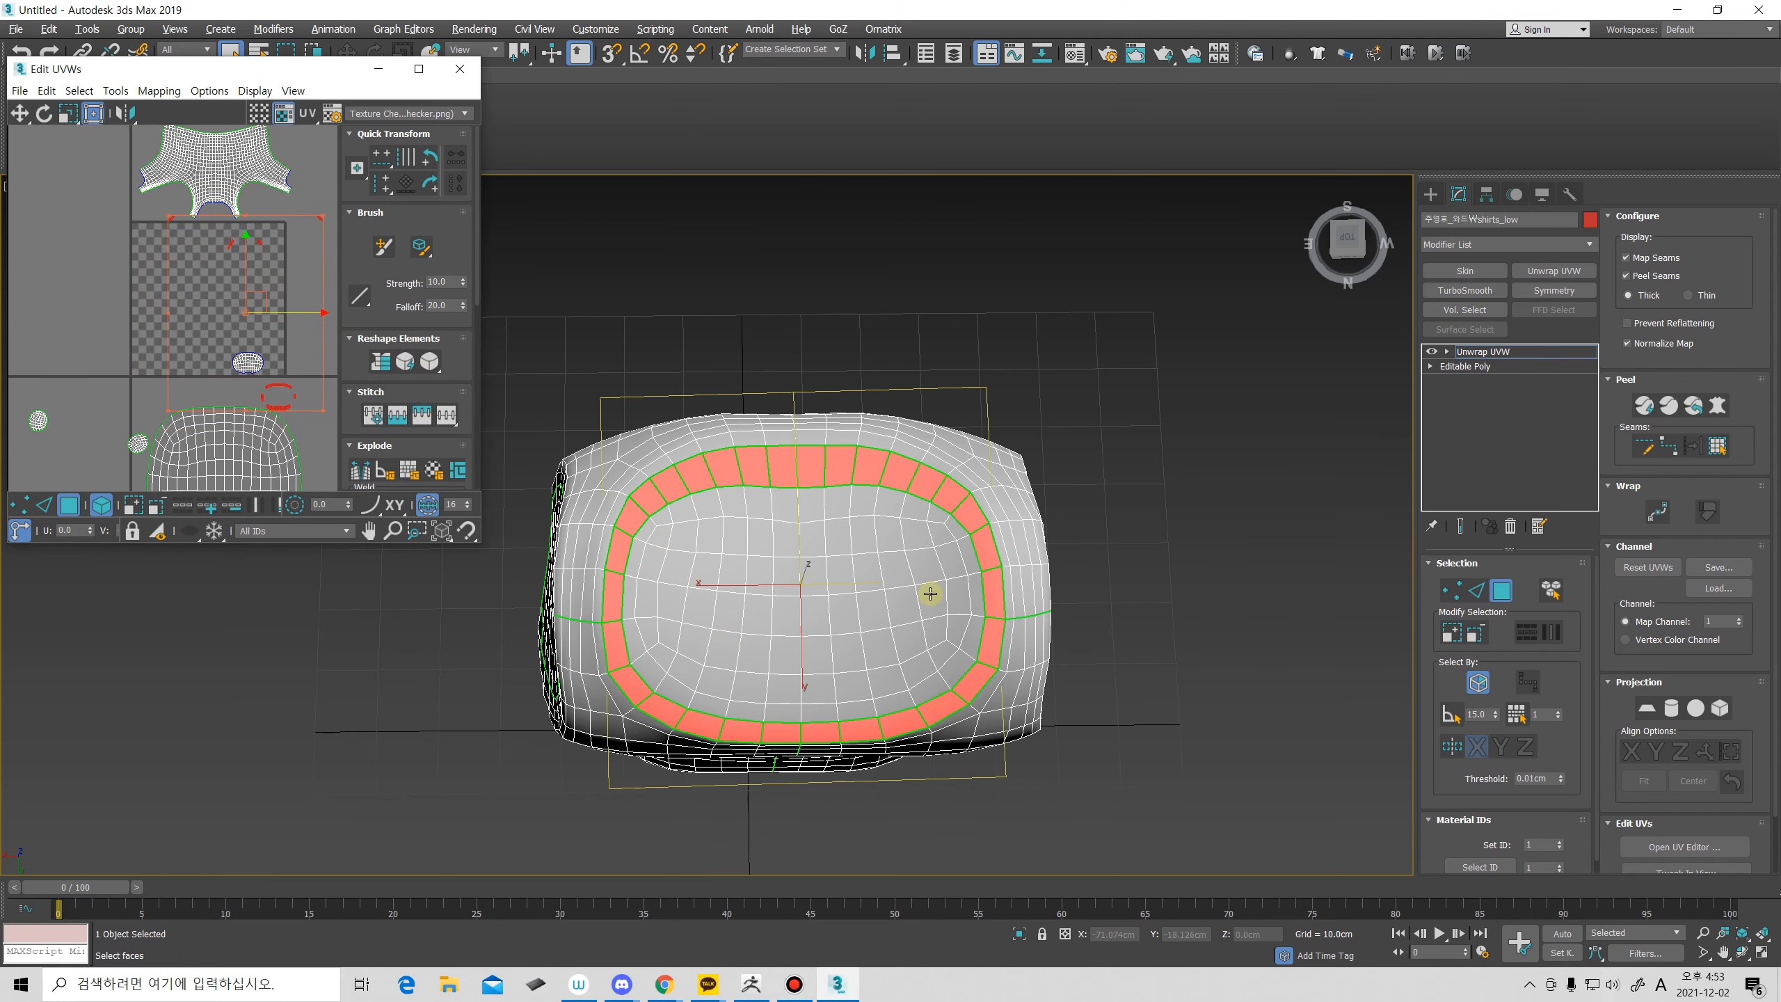
Add the neck cap to the selected face ring and planar-project both as a single island.
drag(265, 343, 217, 380)
click(281, 343)
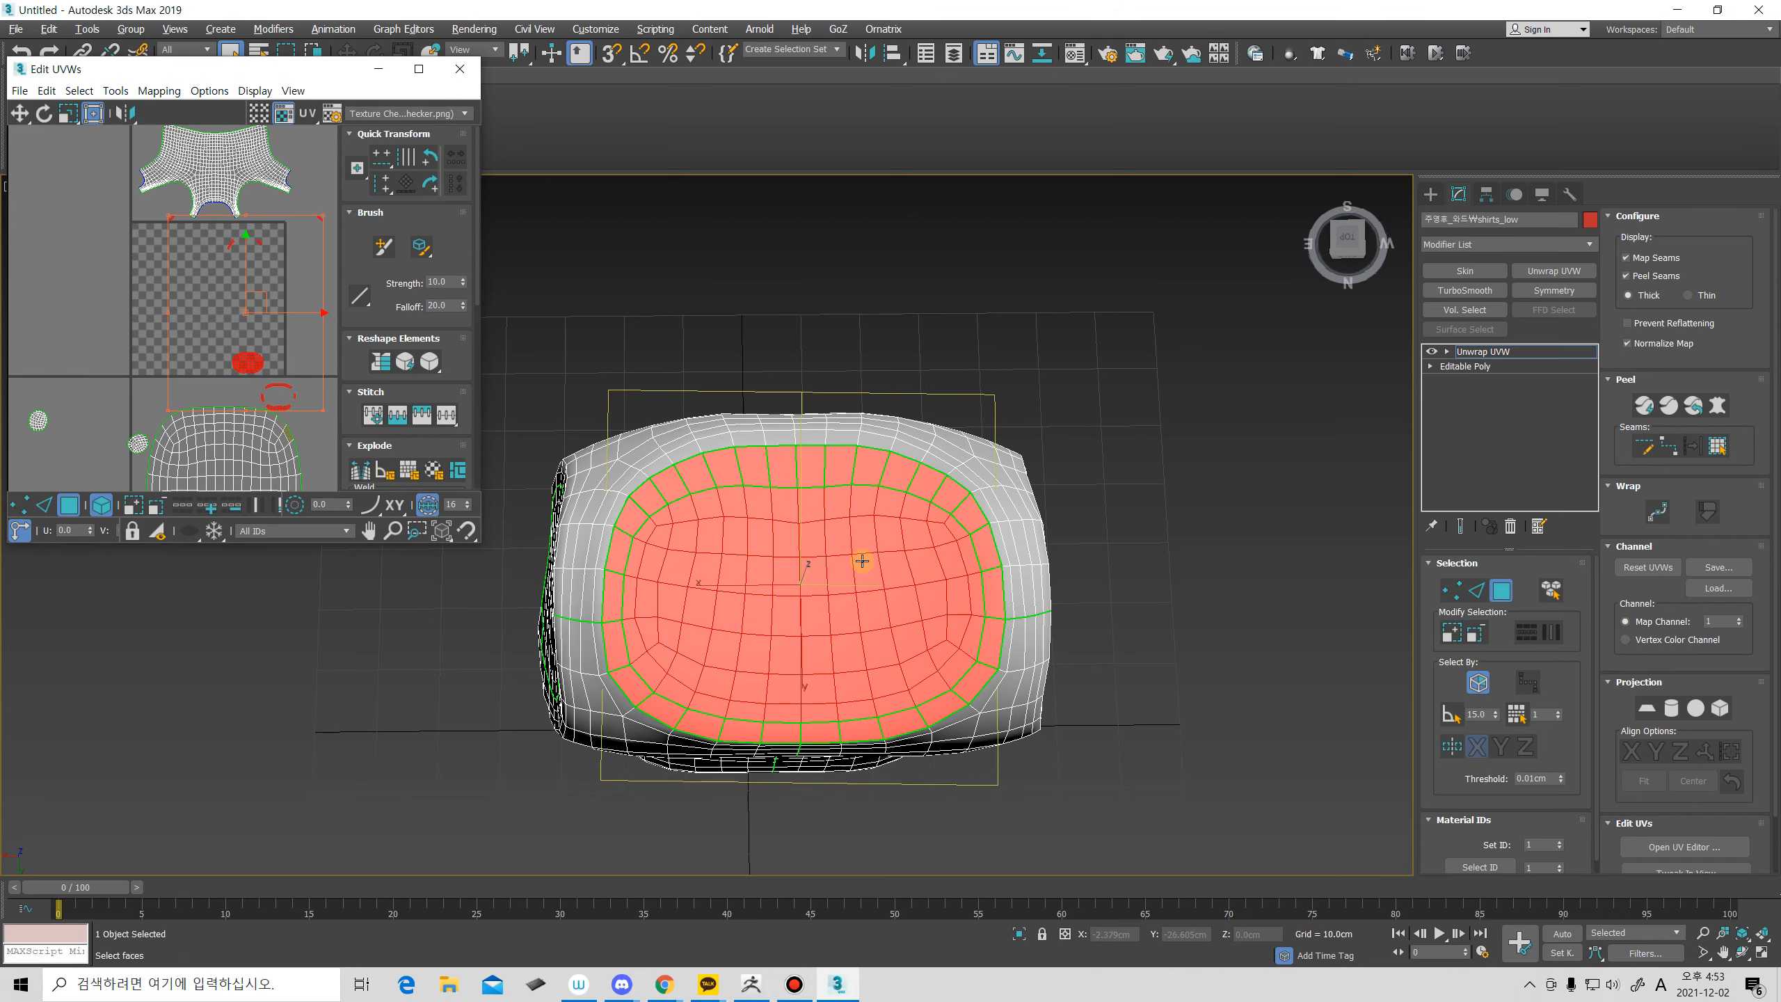
click(1648, 708)
click(1648, 708)
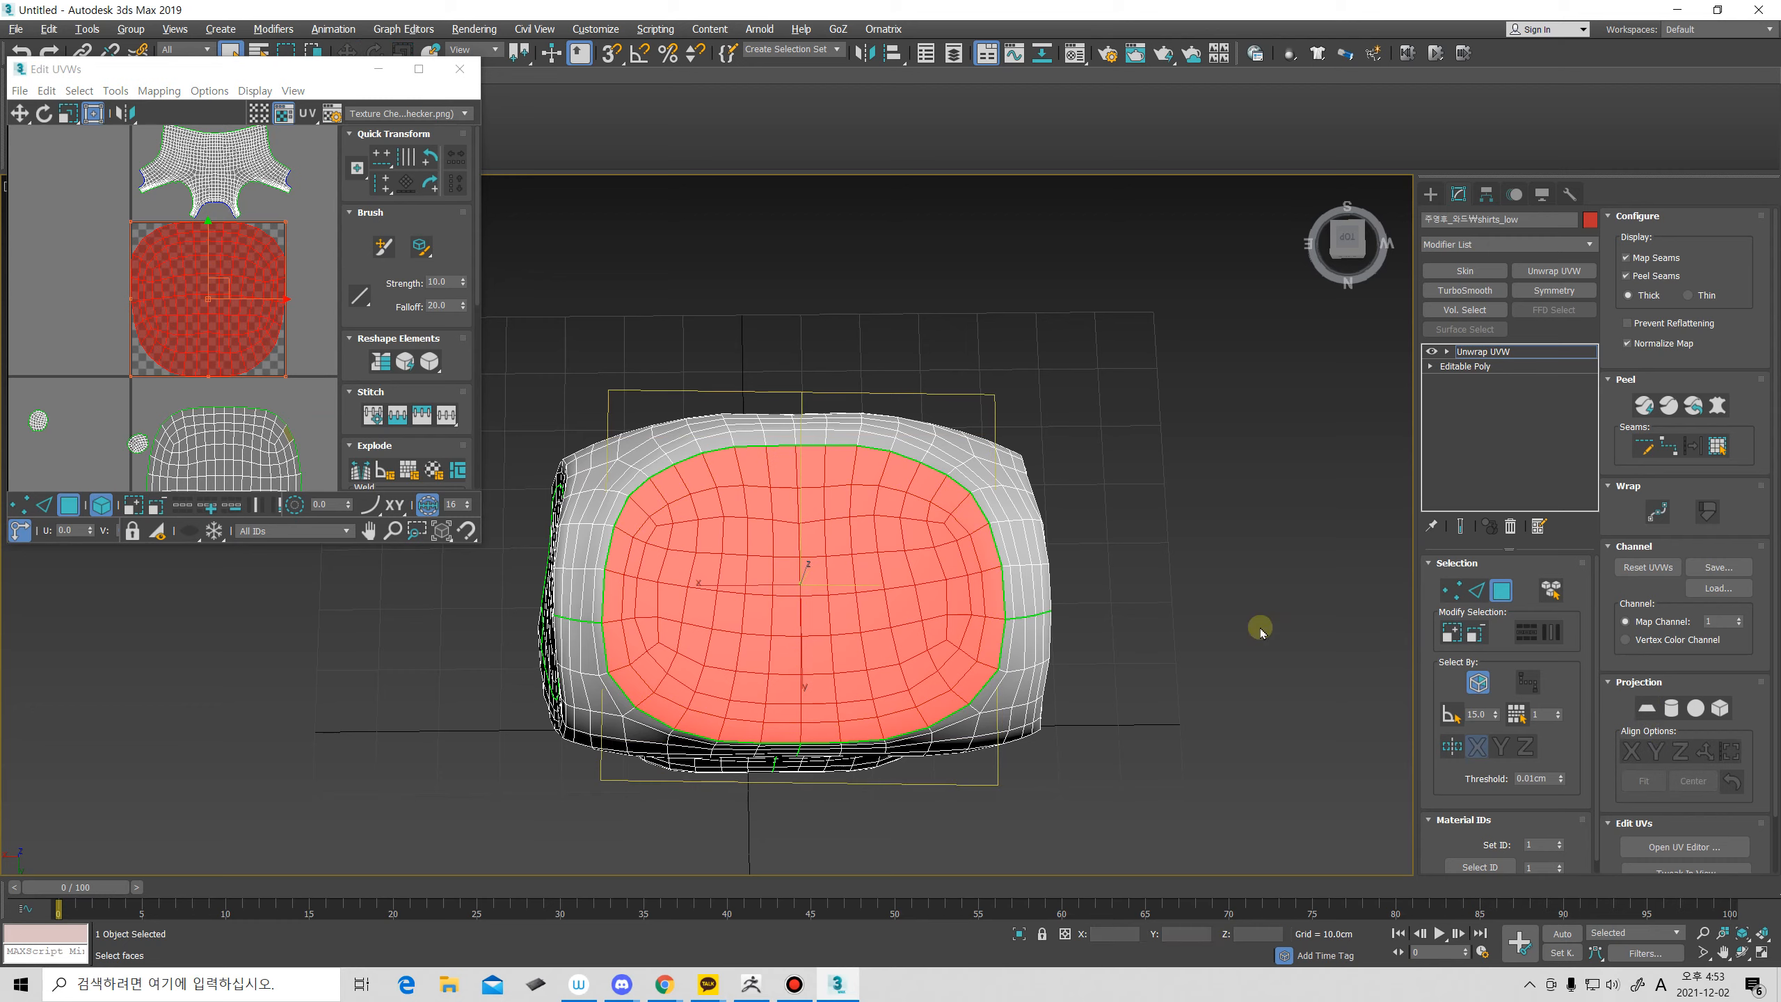
middle_drag(225, 272, 228, 252)
scroll(229, 251, down, 2)
middle_drag(265, 330, 262, 396)
click(317, 324)
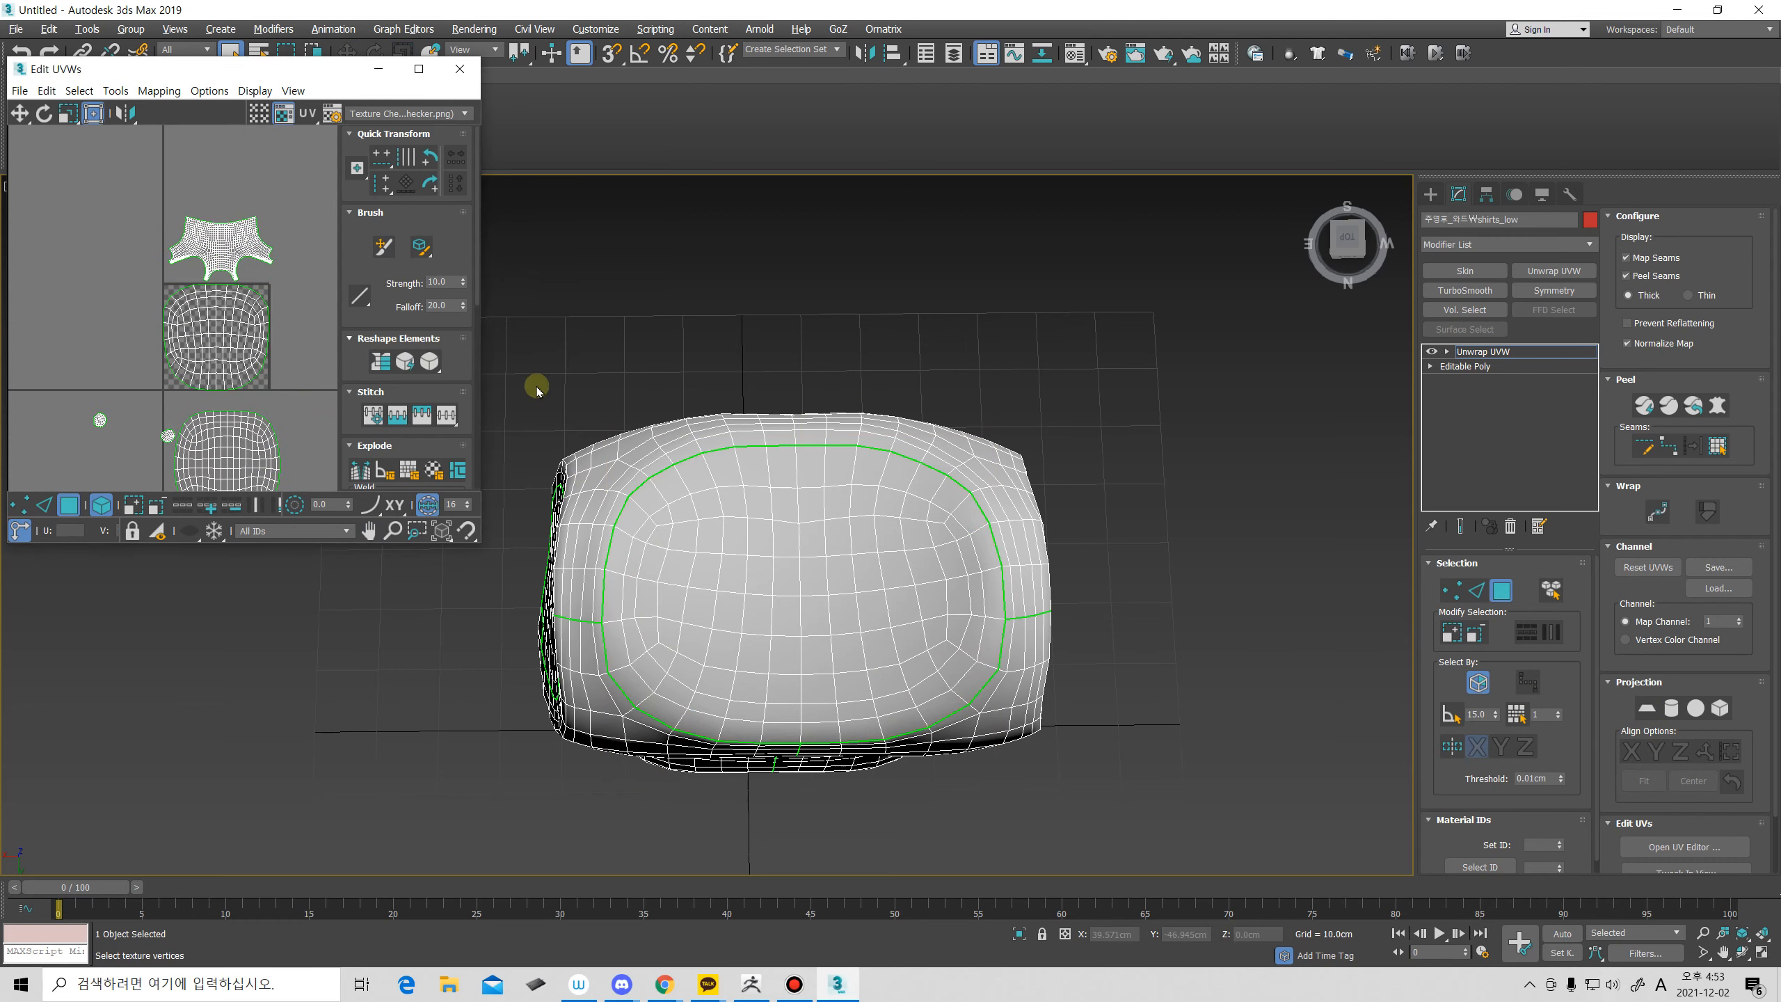
Select a continuous edge path from the left armhole down the side of the torso, undoing the wrongly routed path.
middle_drag(783, 610, 792, 491)
mouse_move(780, 423)
alt+middle_down()
mouse_move(819, 402)
mouse_move(807, 533)
mouse_move(804, 441)
mouse_move(782, 412)
alt+middle_up()
key(2)
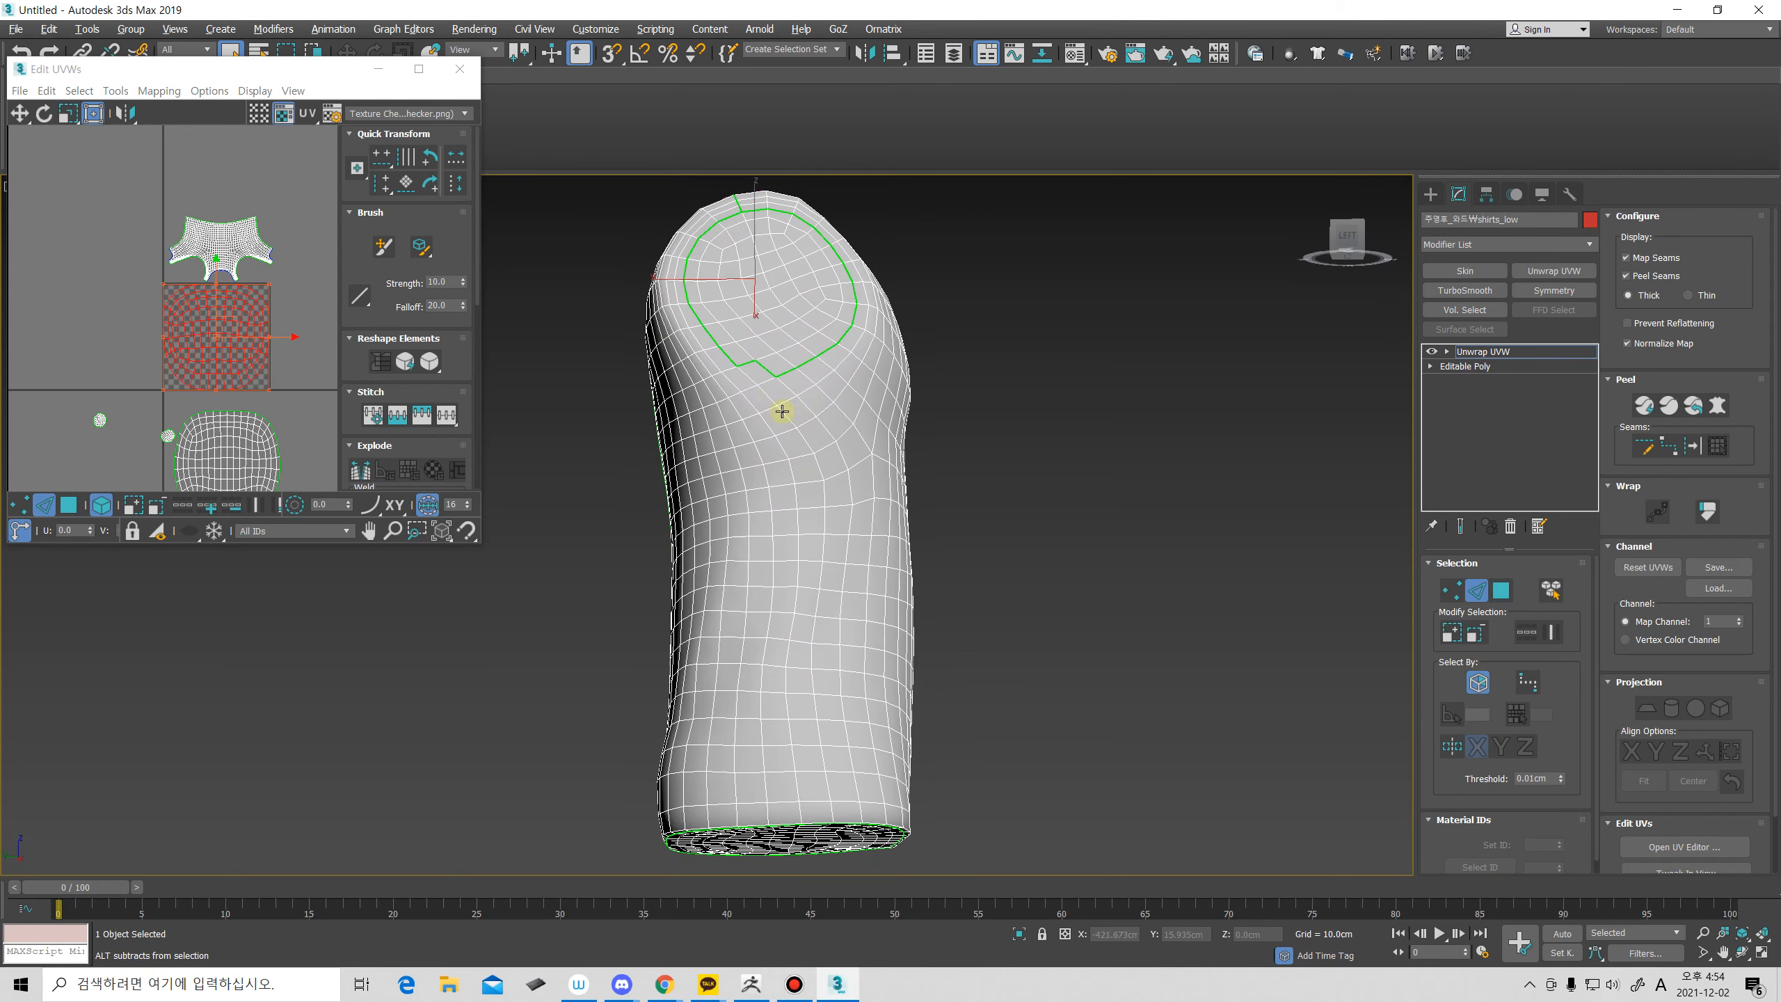
click(748, 376)
ctrl+click(766, 394)
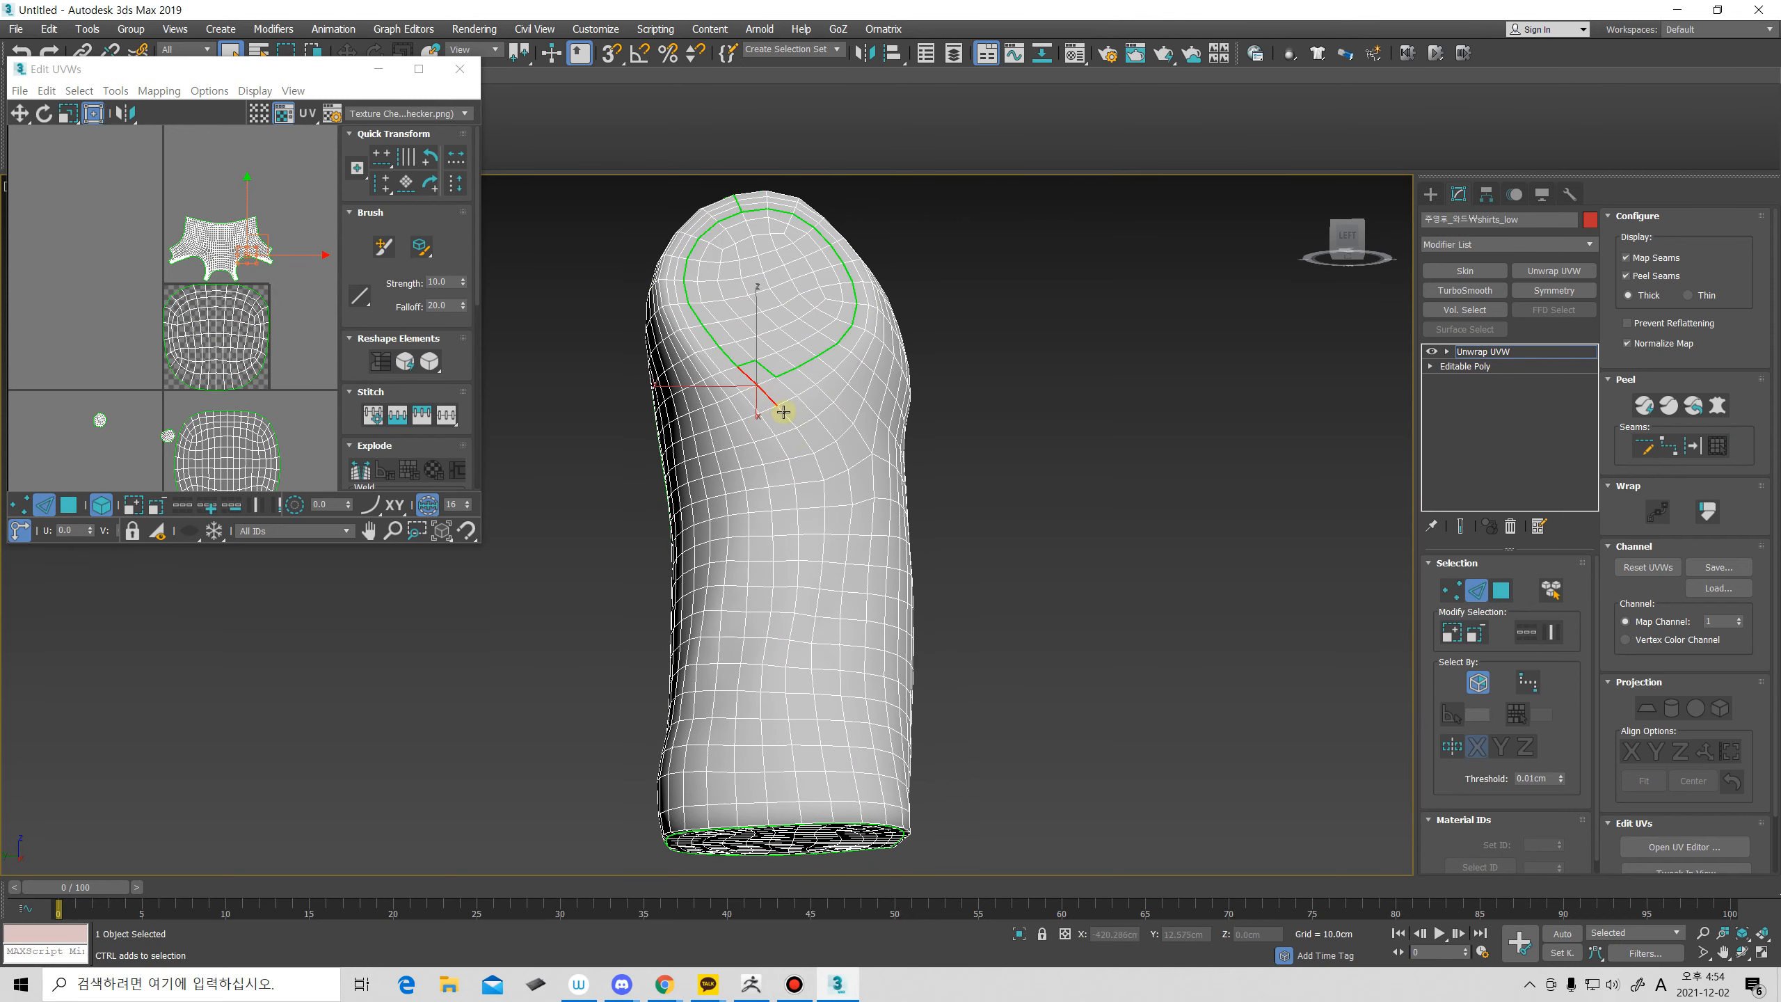
ctrl+click(784, 414)
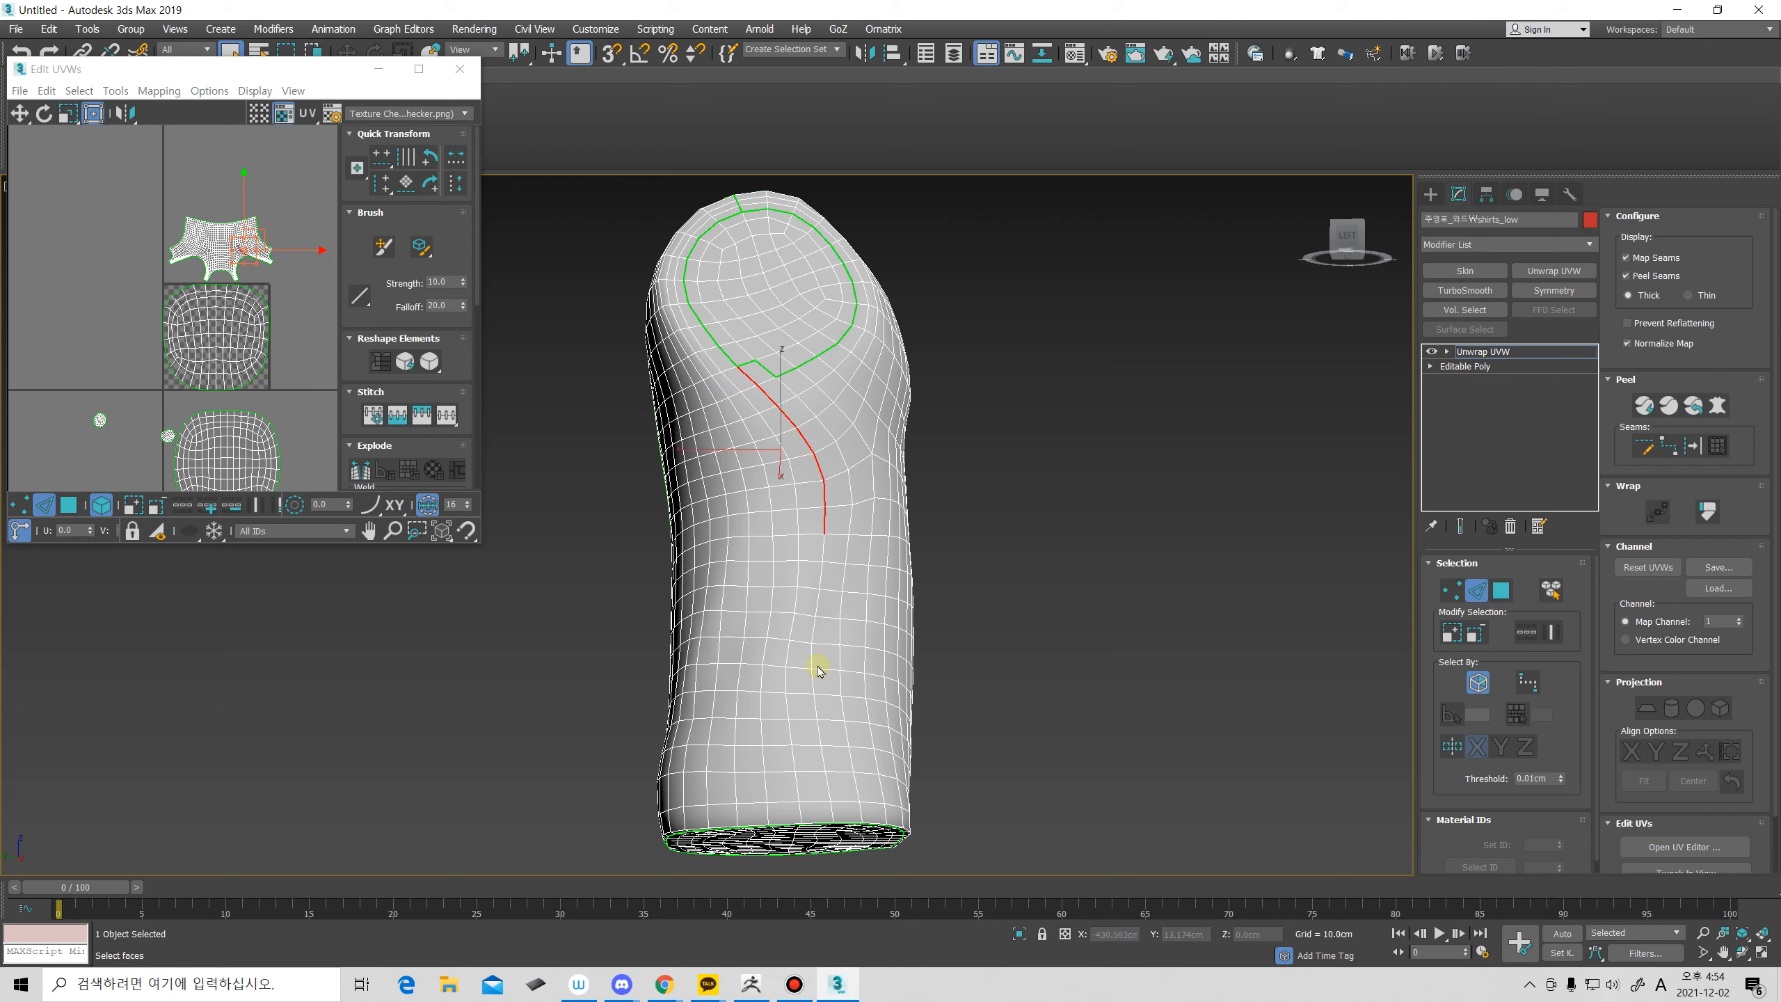
key(ctrl+z)
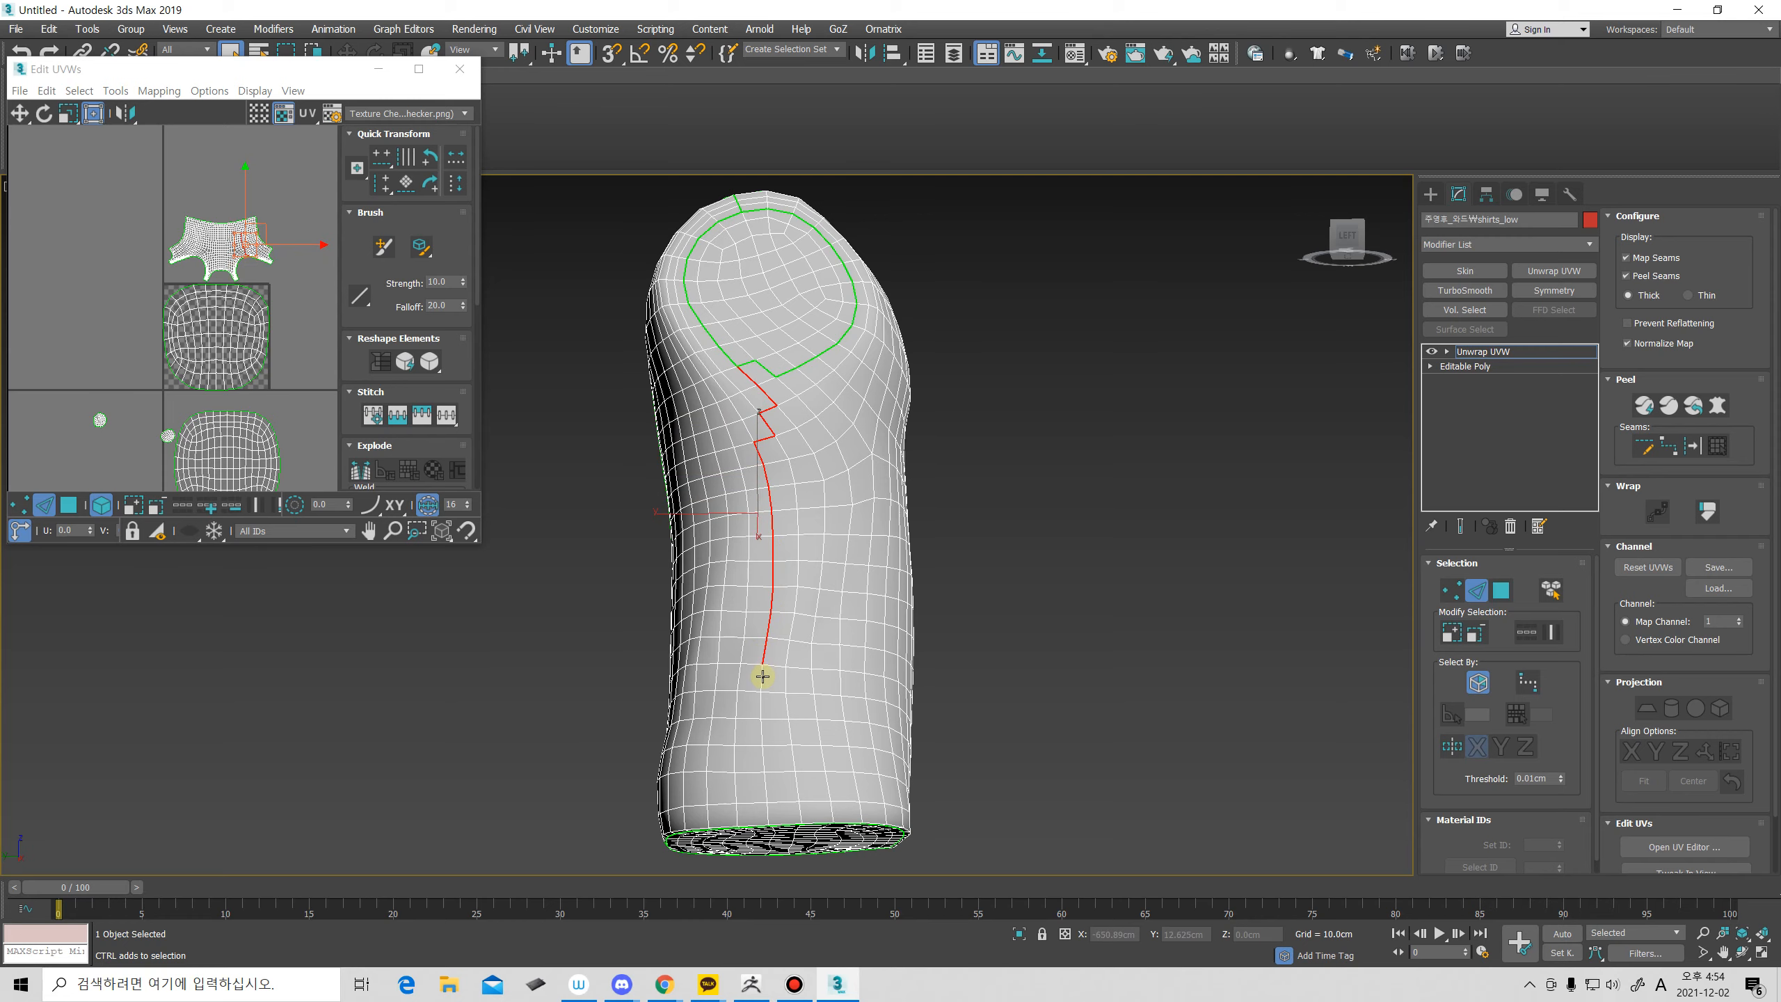
Extend the left side's edge path down to the seam around the bottom hem.
alt+middle_drag(795, 750, 736, 729)
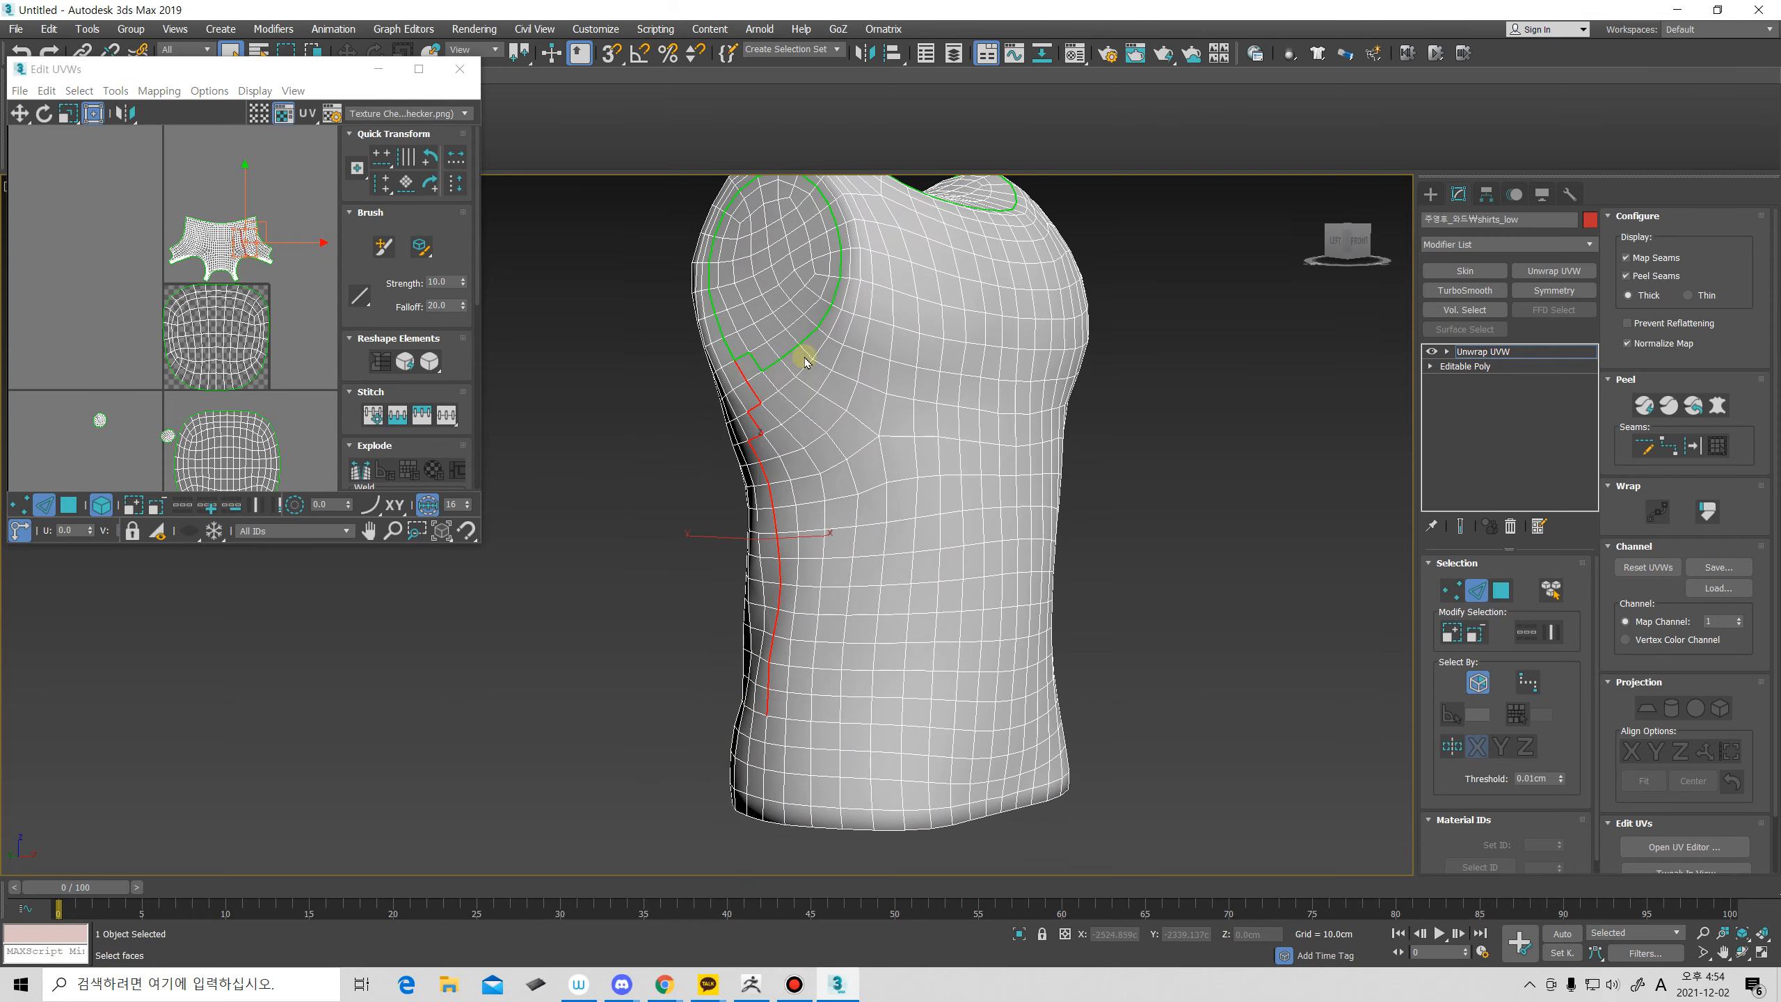
alt+middle_drag(834, 604, 741, 378)
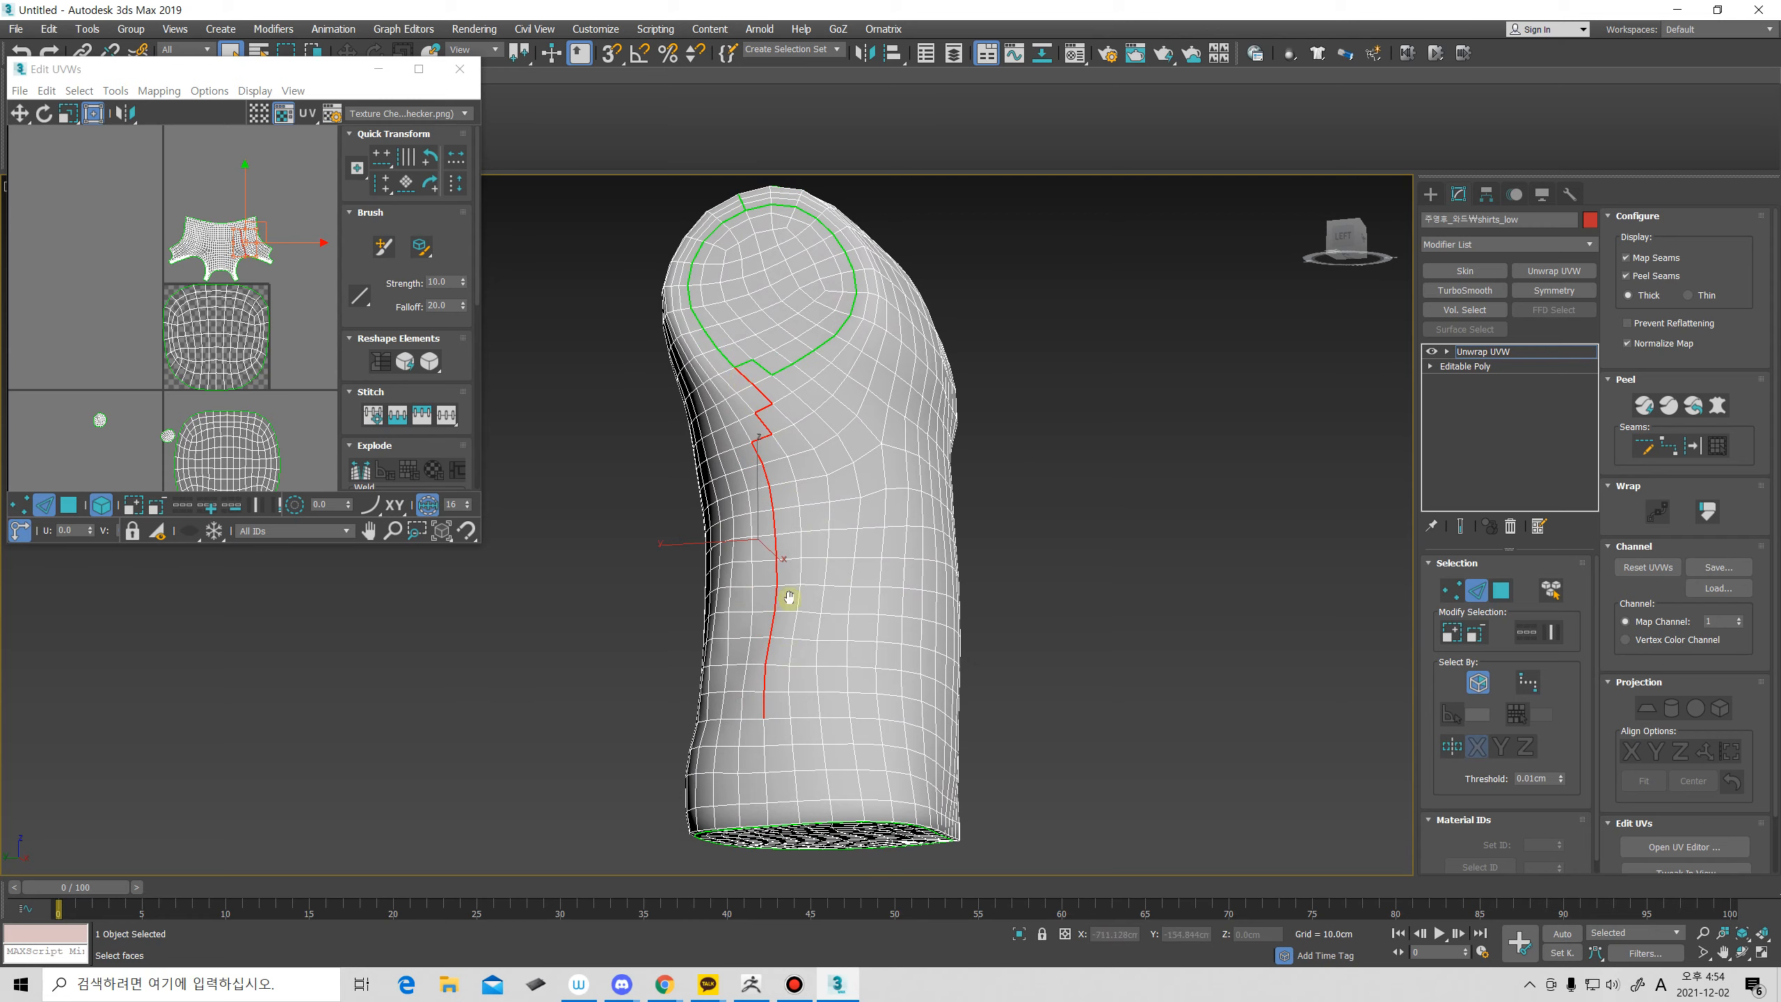
alt+middle_drag(789, 597, 787, 502)
scroll(768, 505, up, 5)
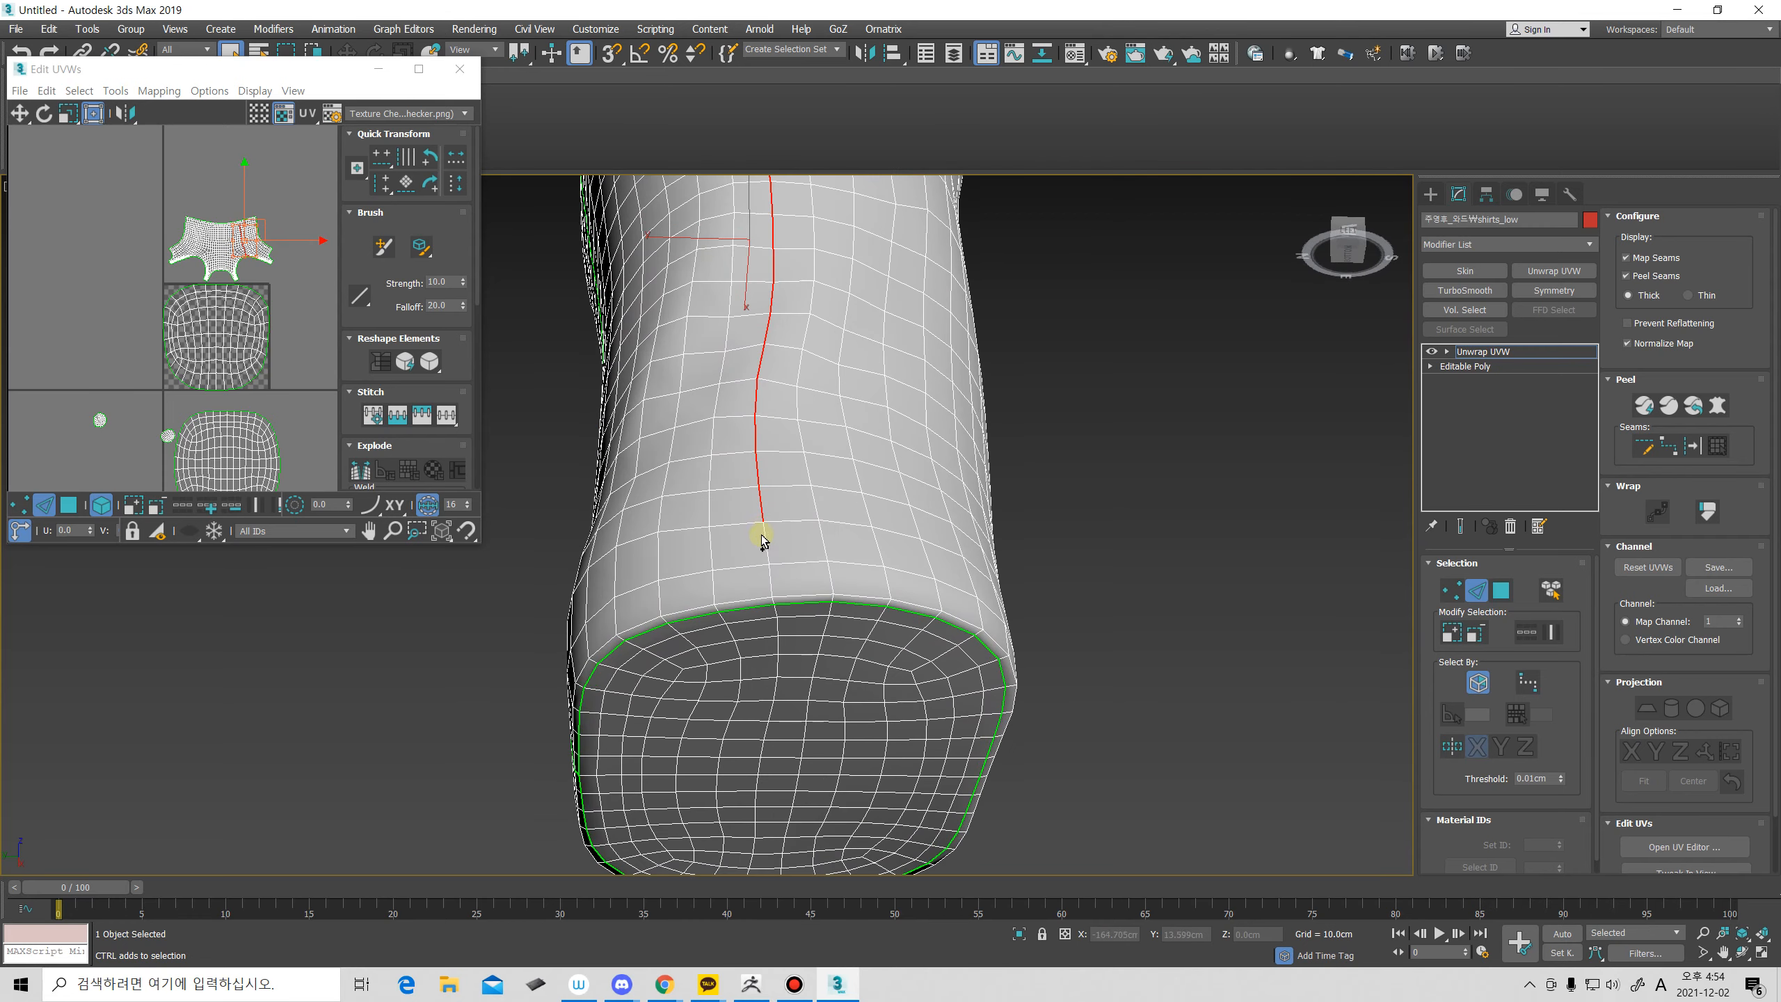
scroll(770, 583, up, 3)
click(776, 588)
scroll(776, 588, down, 5)
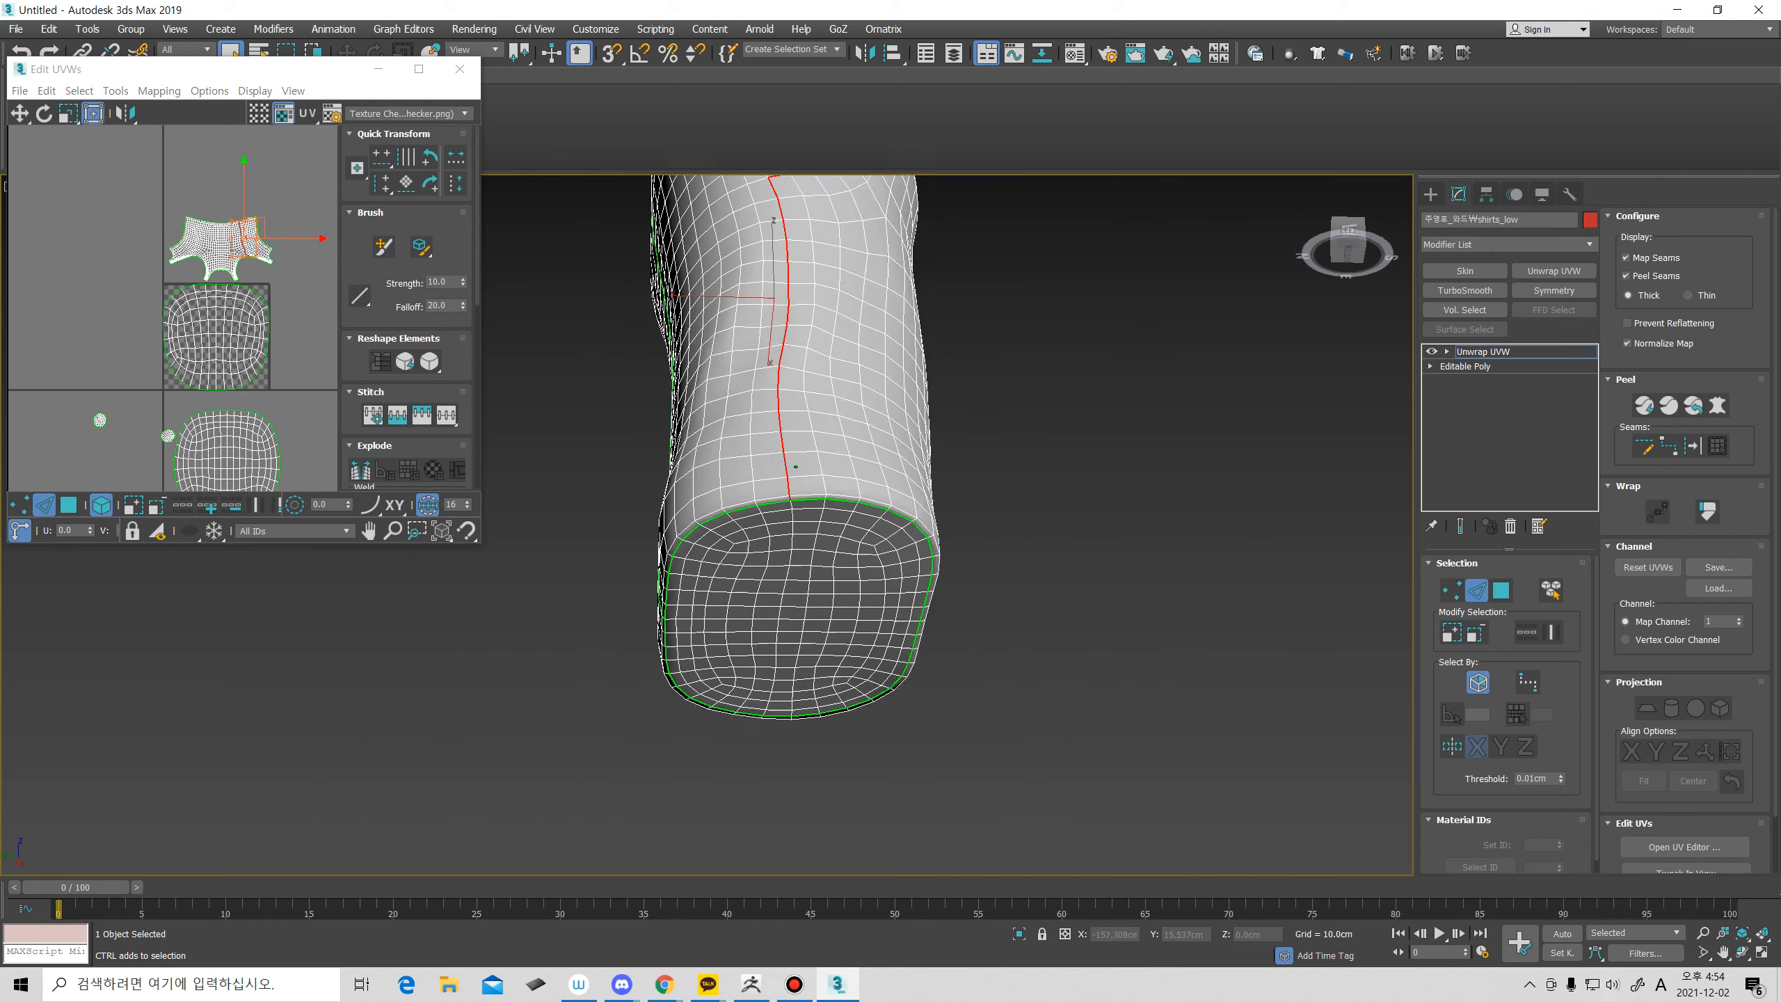
Add a matching edge path from the right armhole to the bottom hem and turn both side paths into seams.
alt+middle_drag(834, 426, 827, 577)
alt+middle_drag(795, 430, 863, 420)
scroll(769, 479, up, 4)
scroll(912, 390, up, 1)
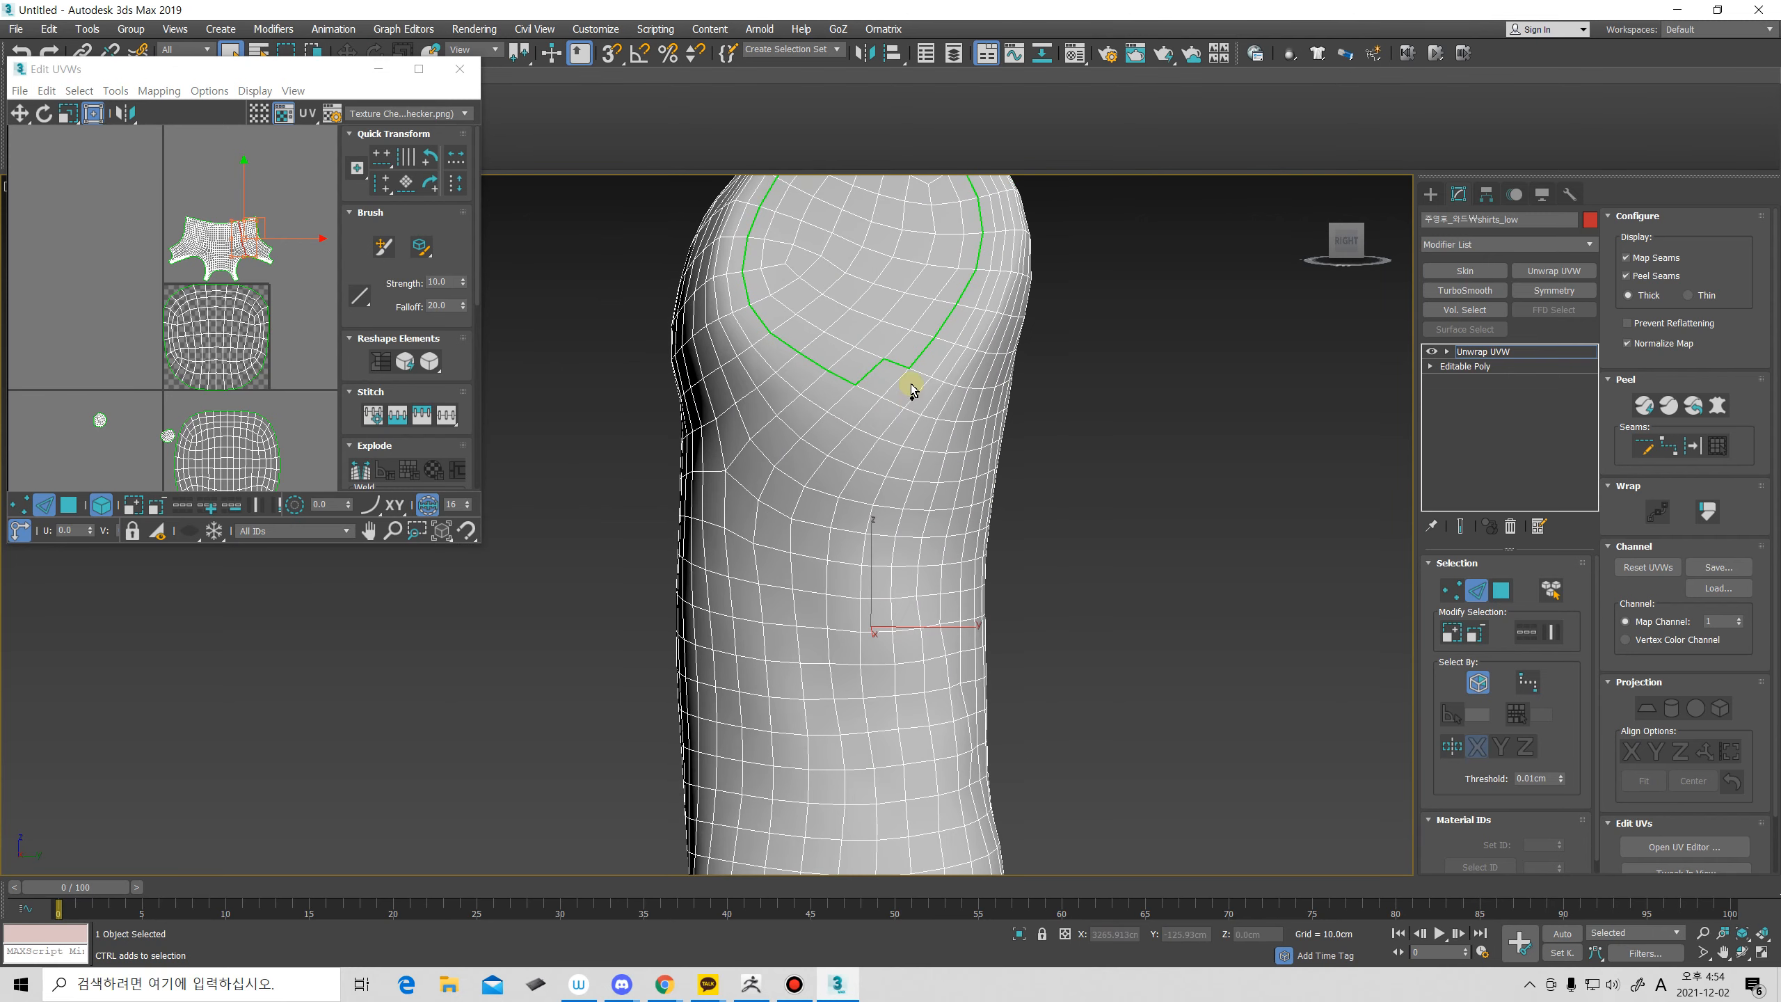
click(893, 404)
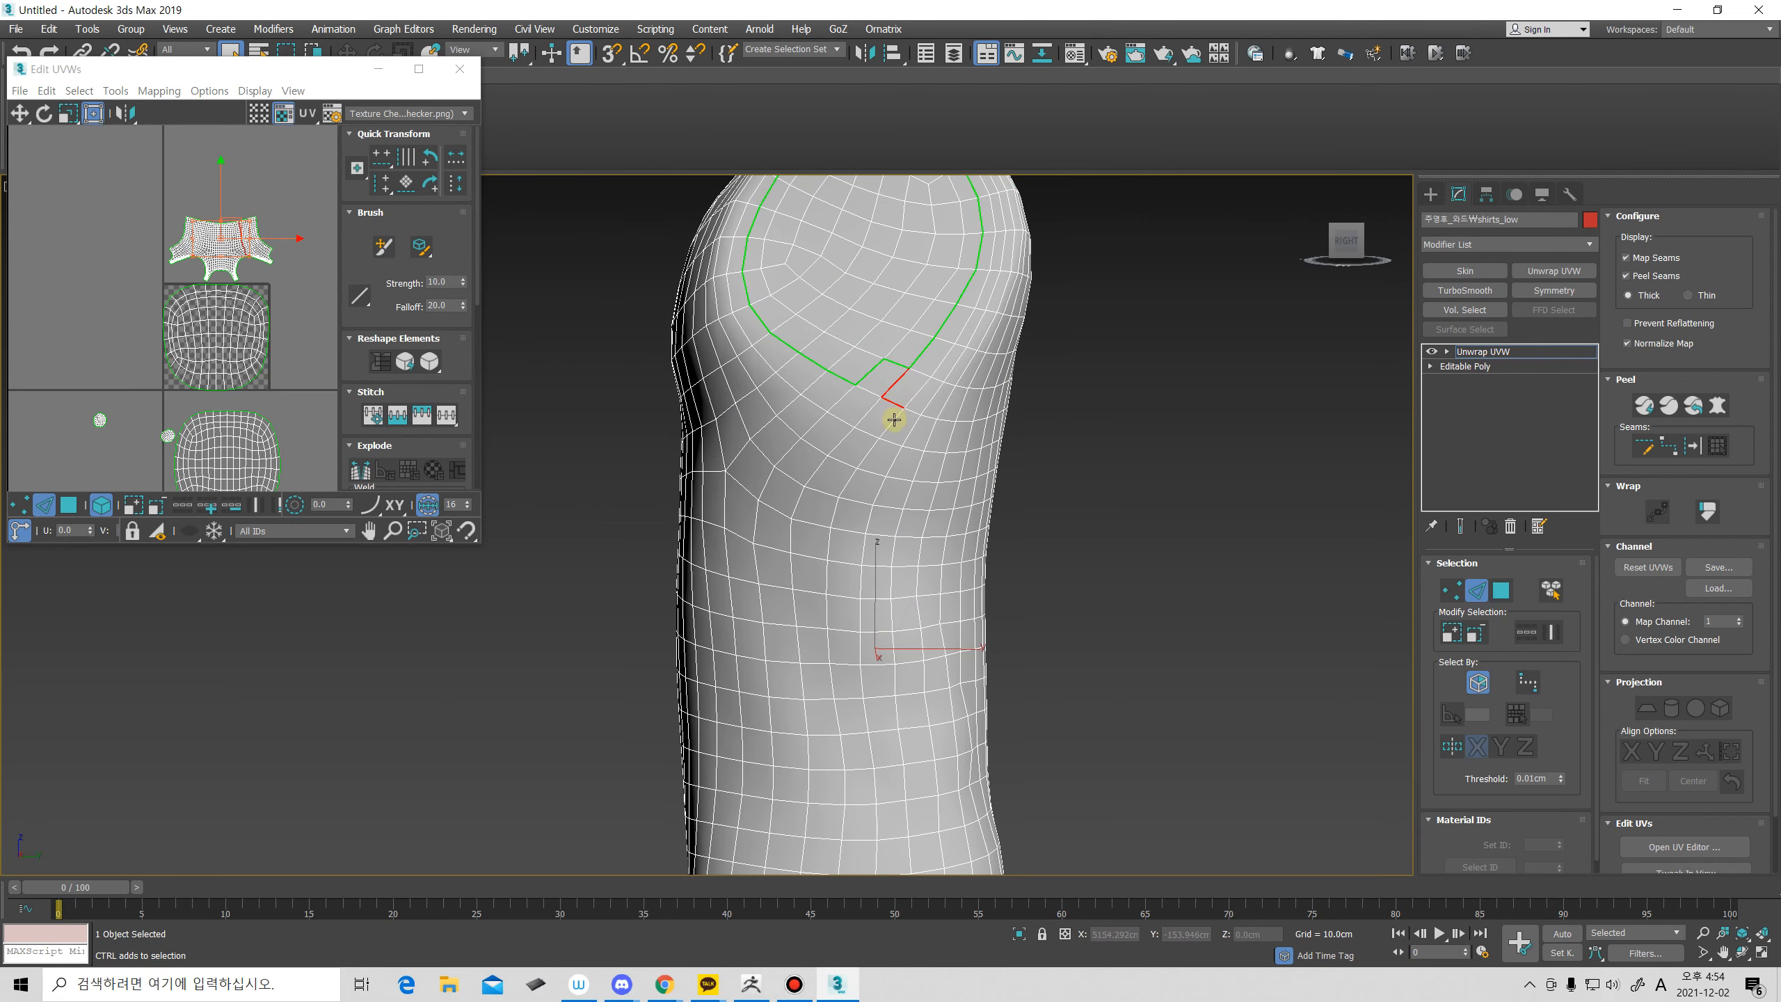
middle_drag(896, 582, 863, 334)
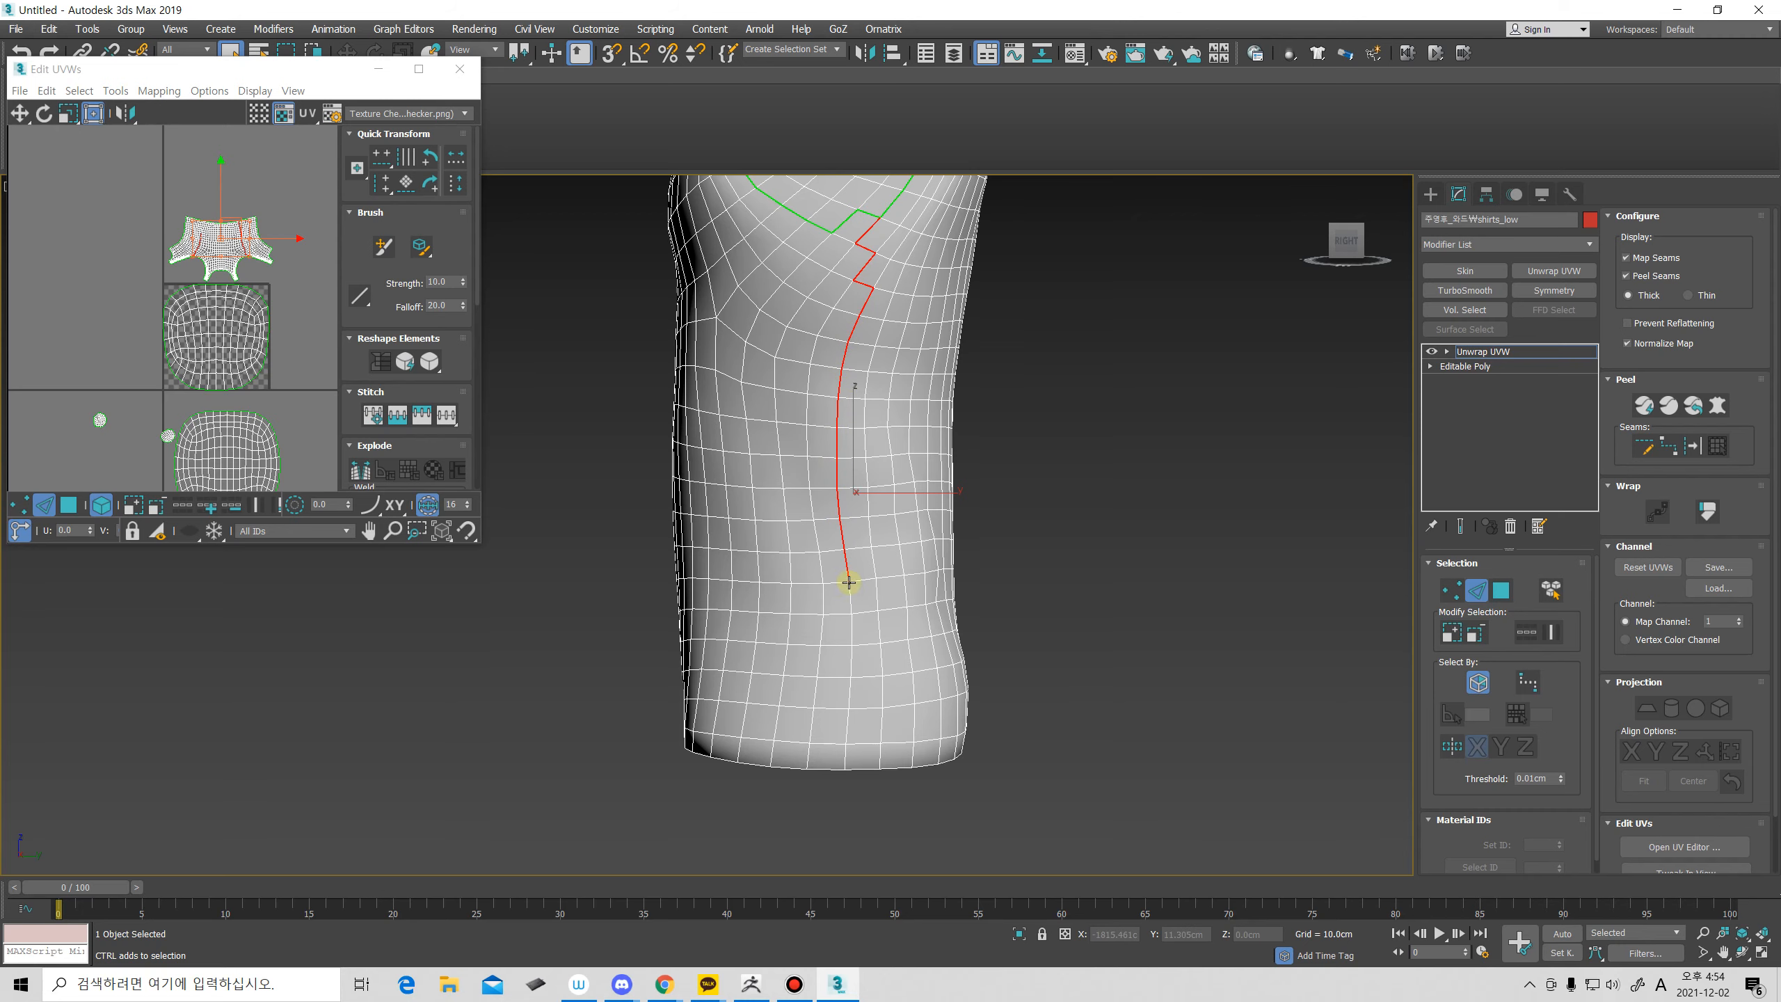
alt+middle_drag(861, 648, 865, 587)
scroll(853, 486, up, 5)
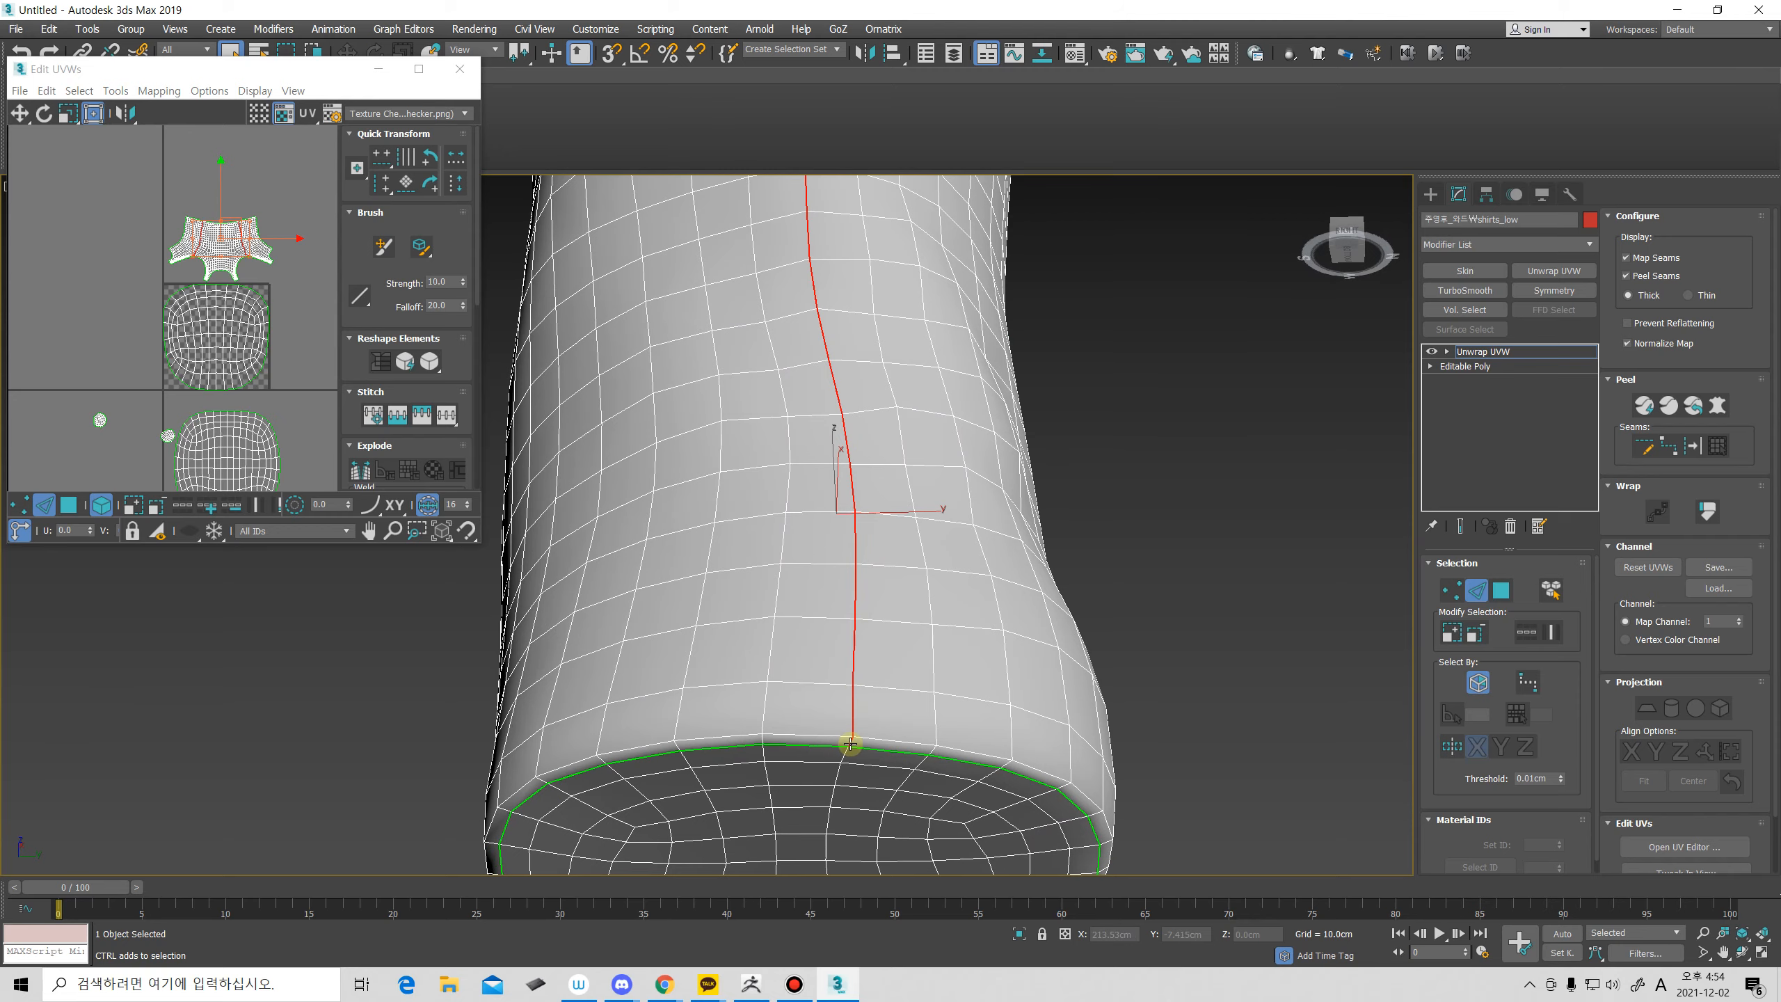
scroll(853, 486, down, 5)
alt+middle_drag(853, 486, 848, 588)
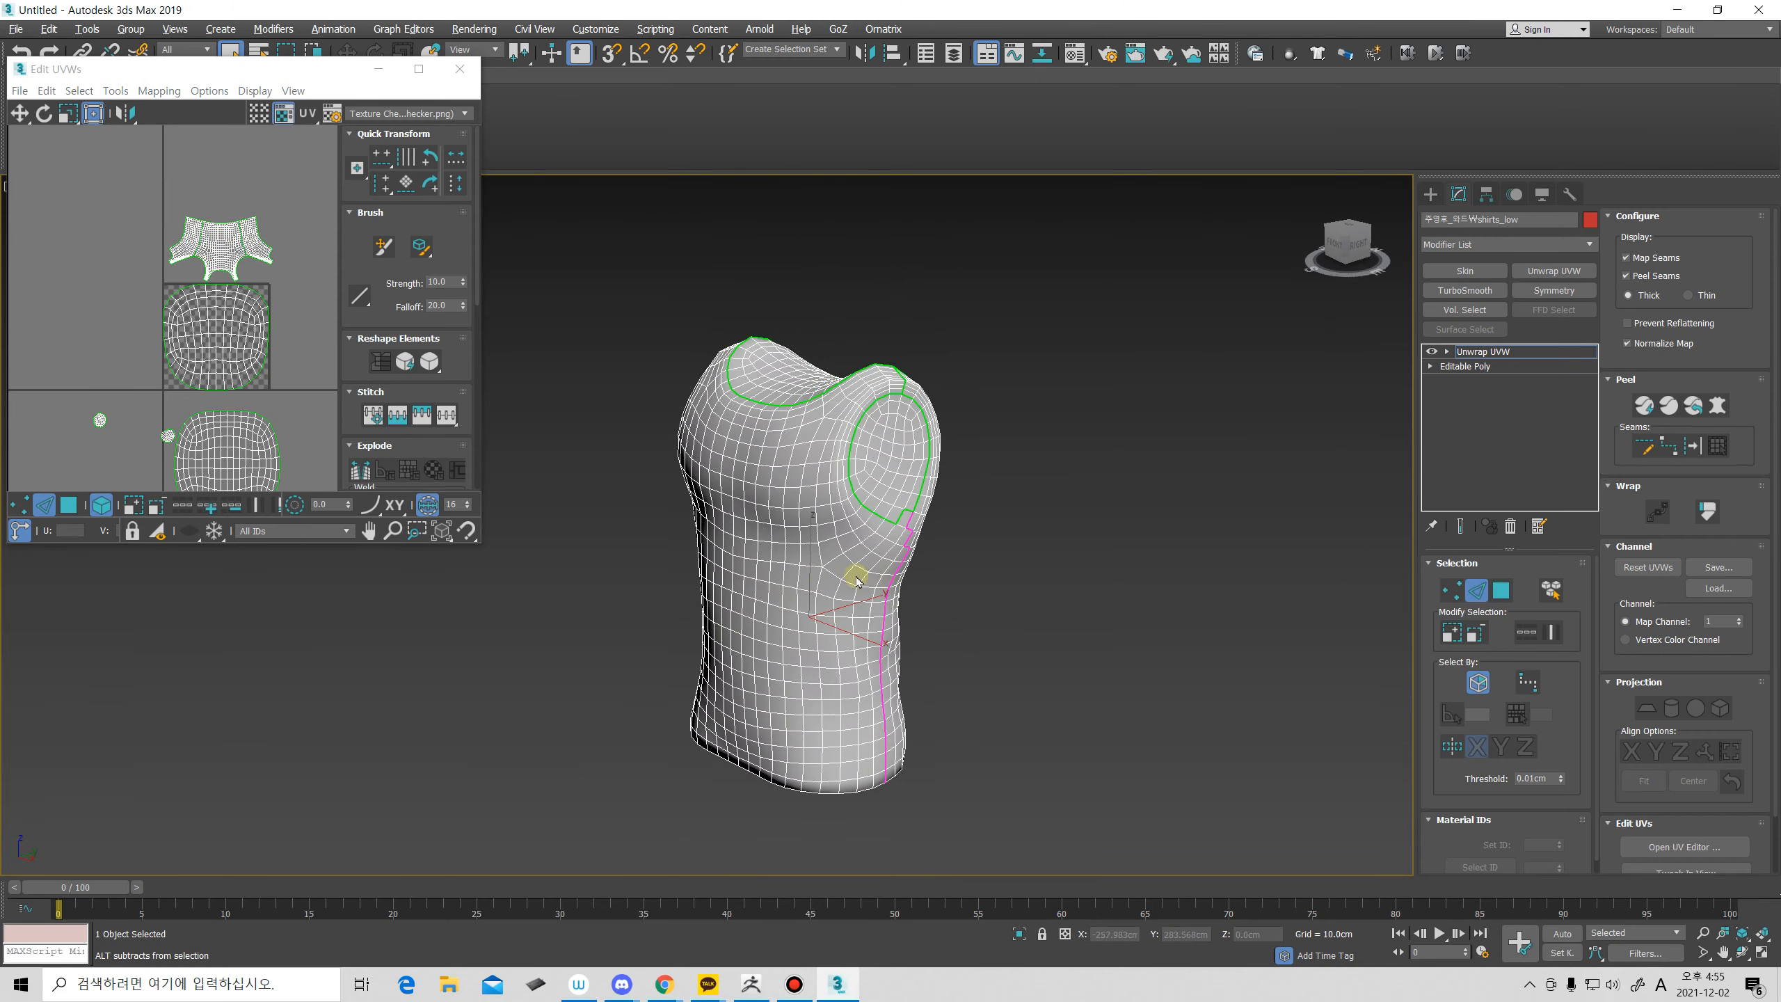
Select the two outer torso UV pieces forming the back and planar-project them along Y as one panel.
middle_drag(274, 321, 273, 386)
scroll(309, 386, up, 3)
click(69, 504)
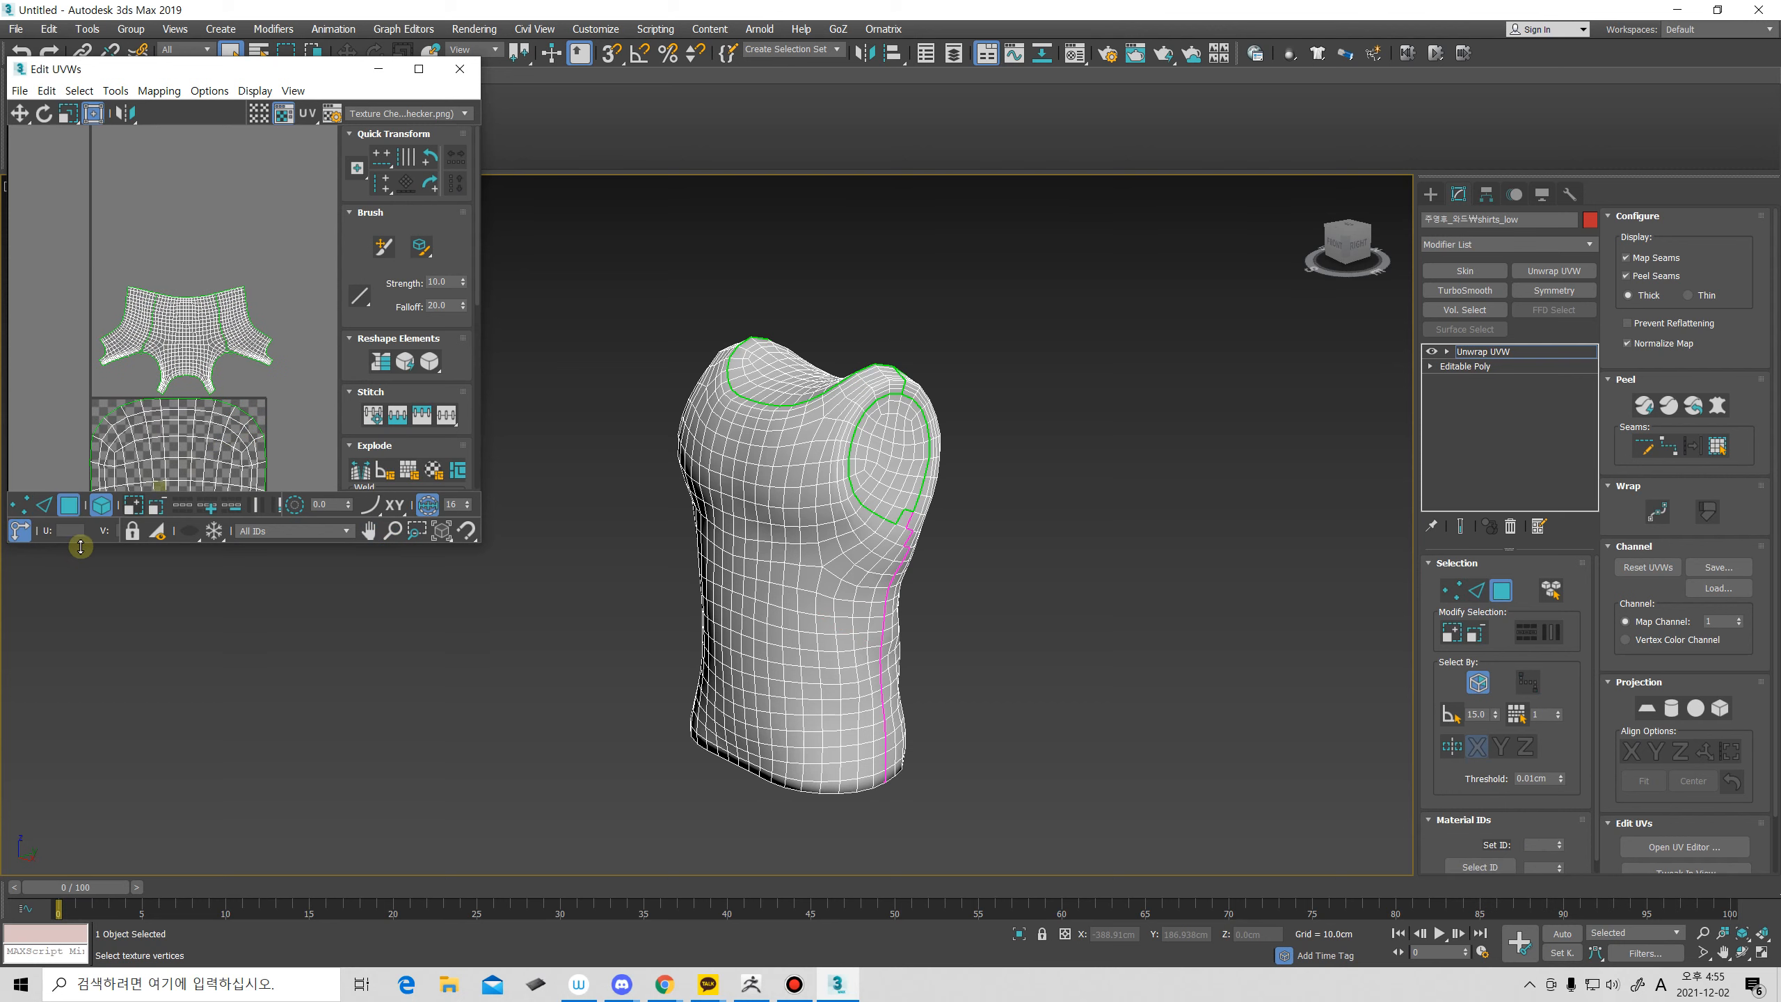
click(248, 320)
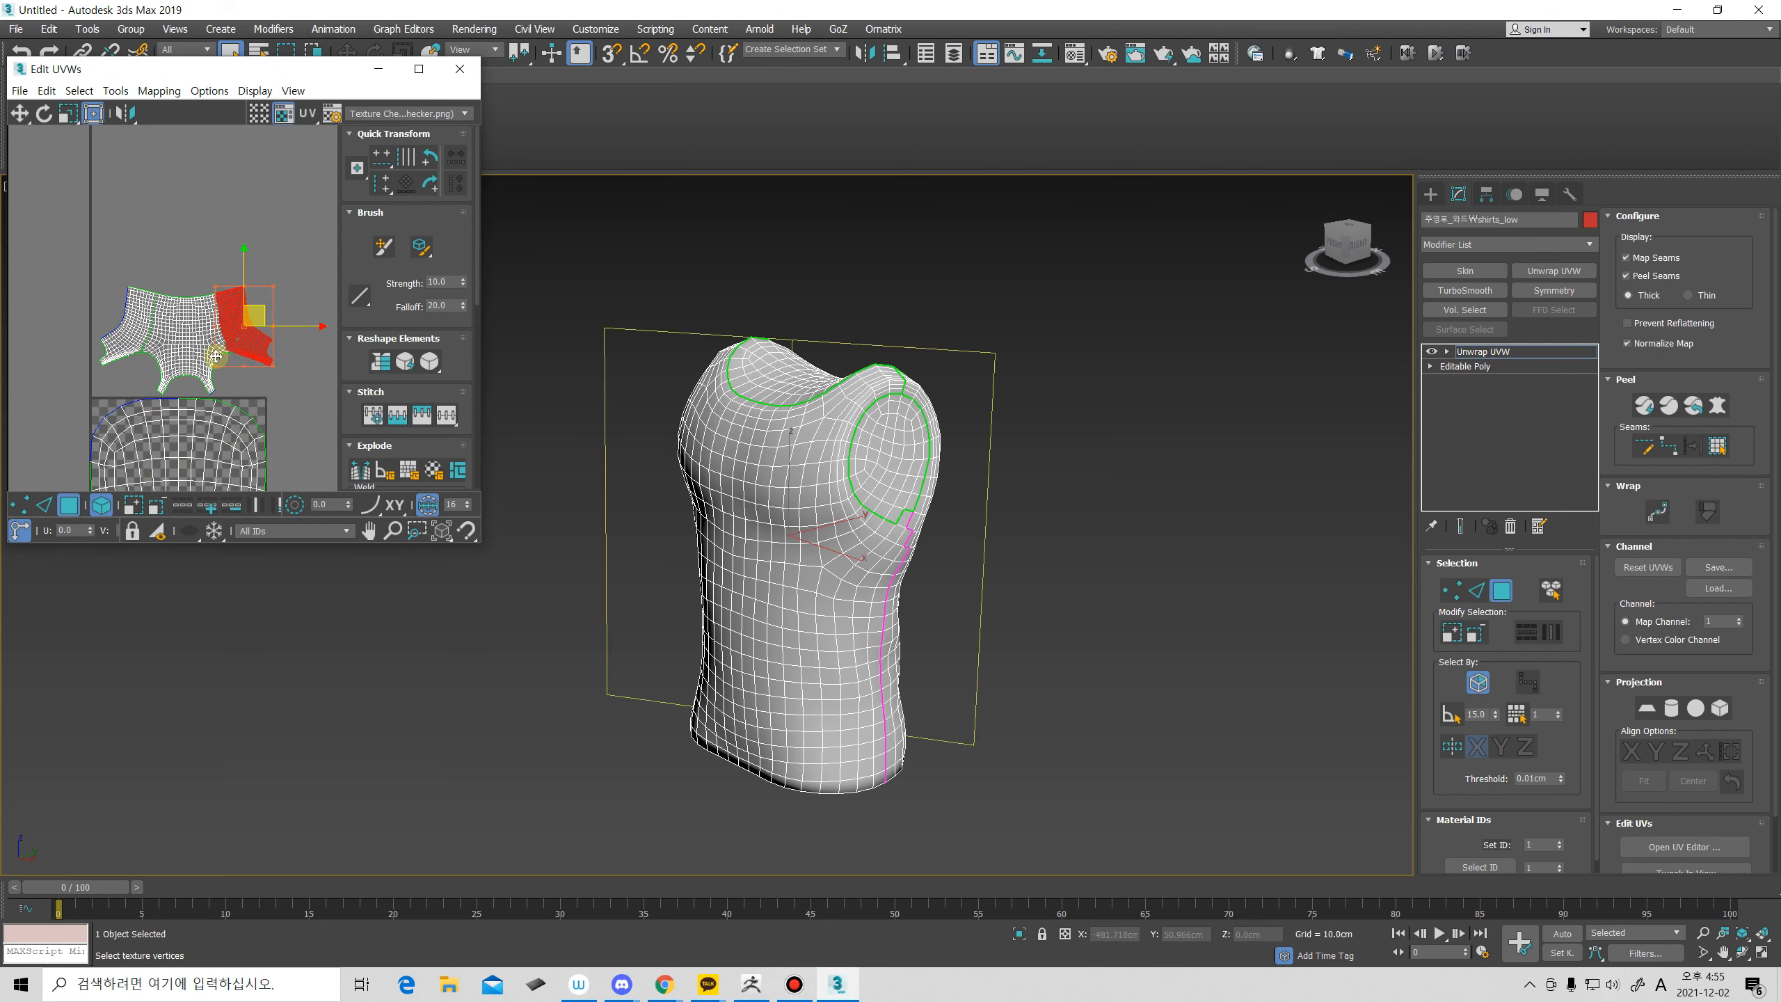
ctrl+click(141, 319)
scroll(277, 359, down, 4)
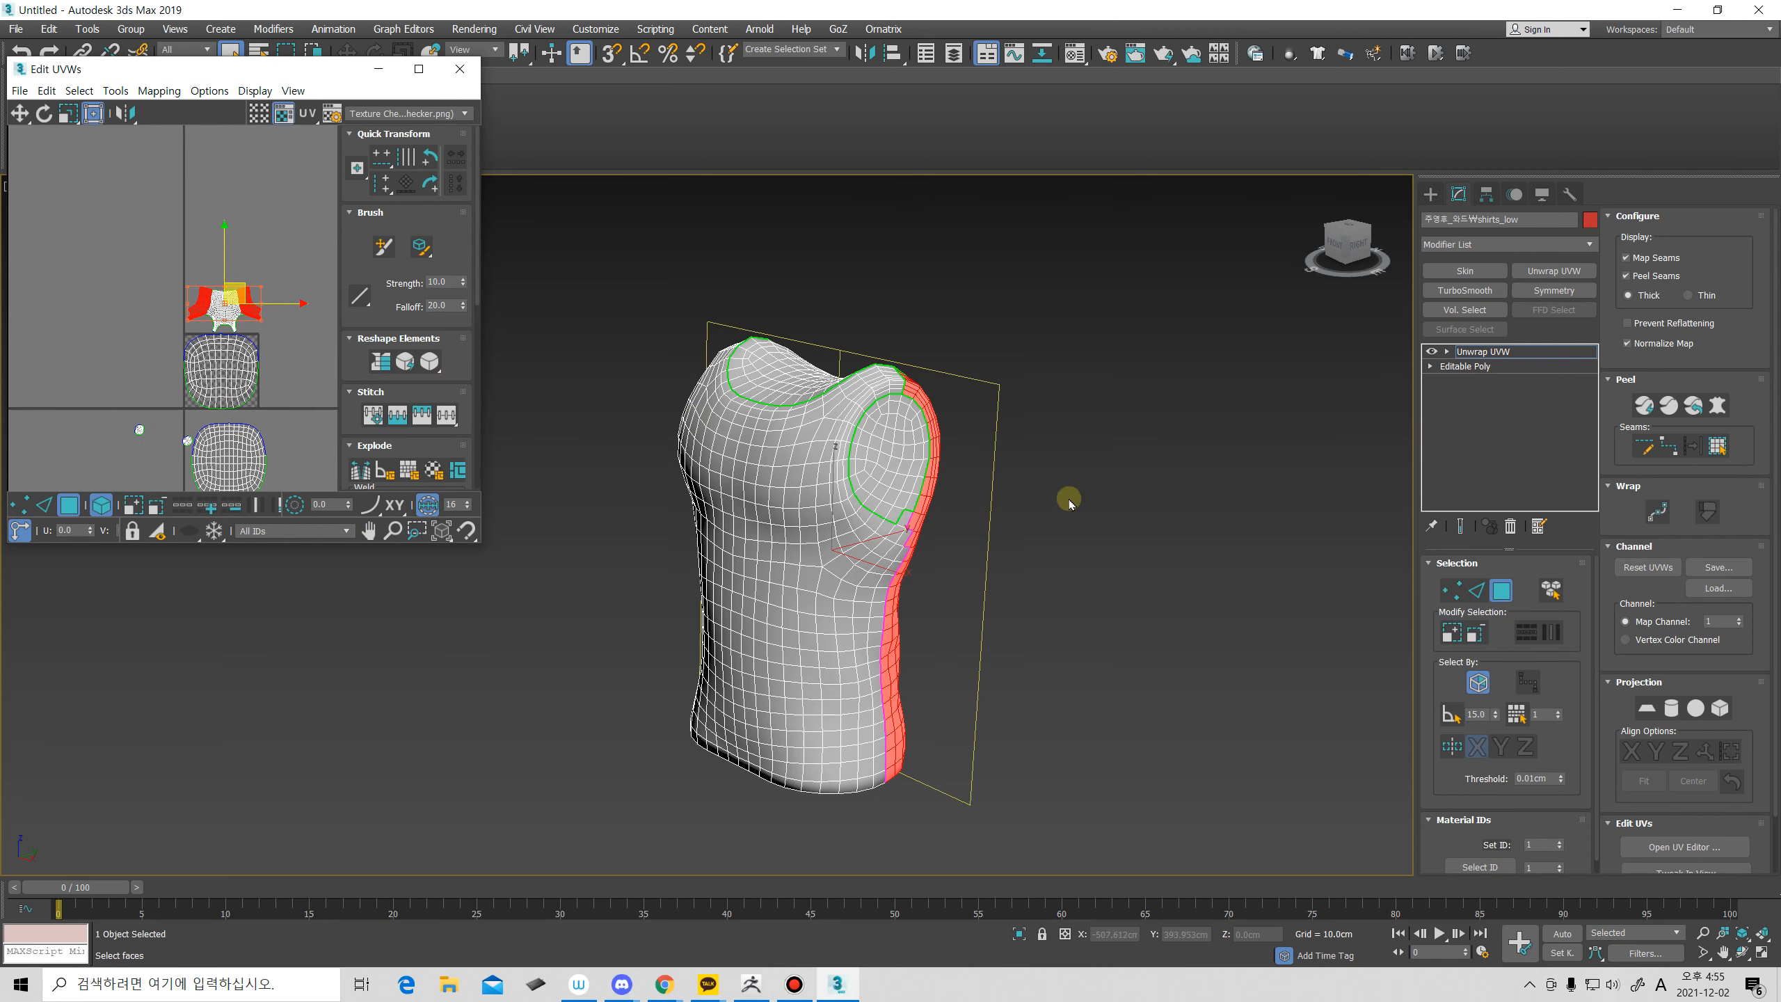
click(1655, 710)
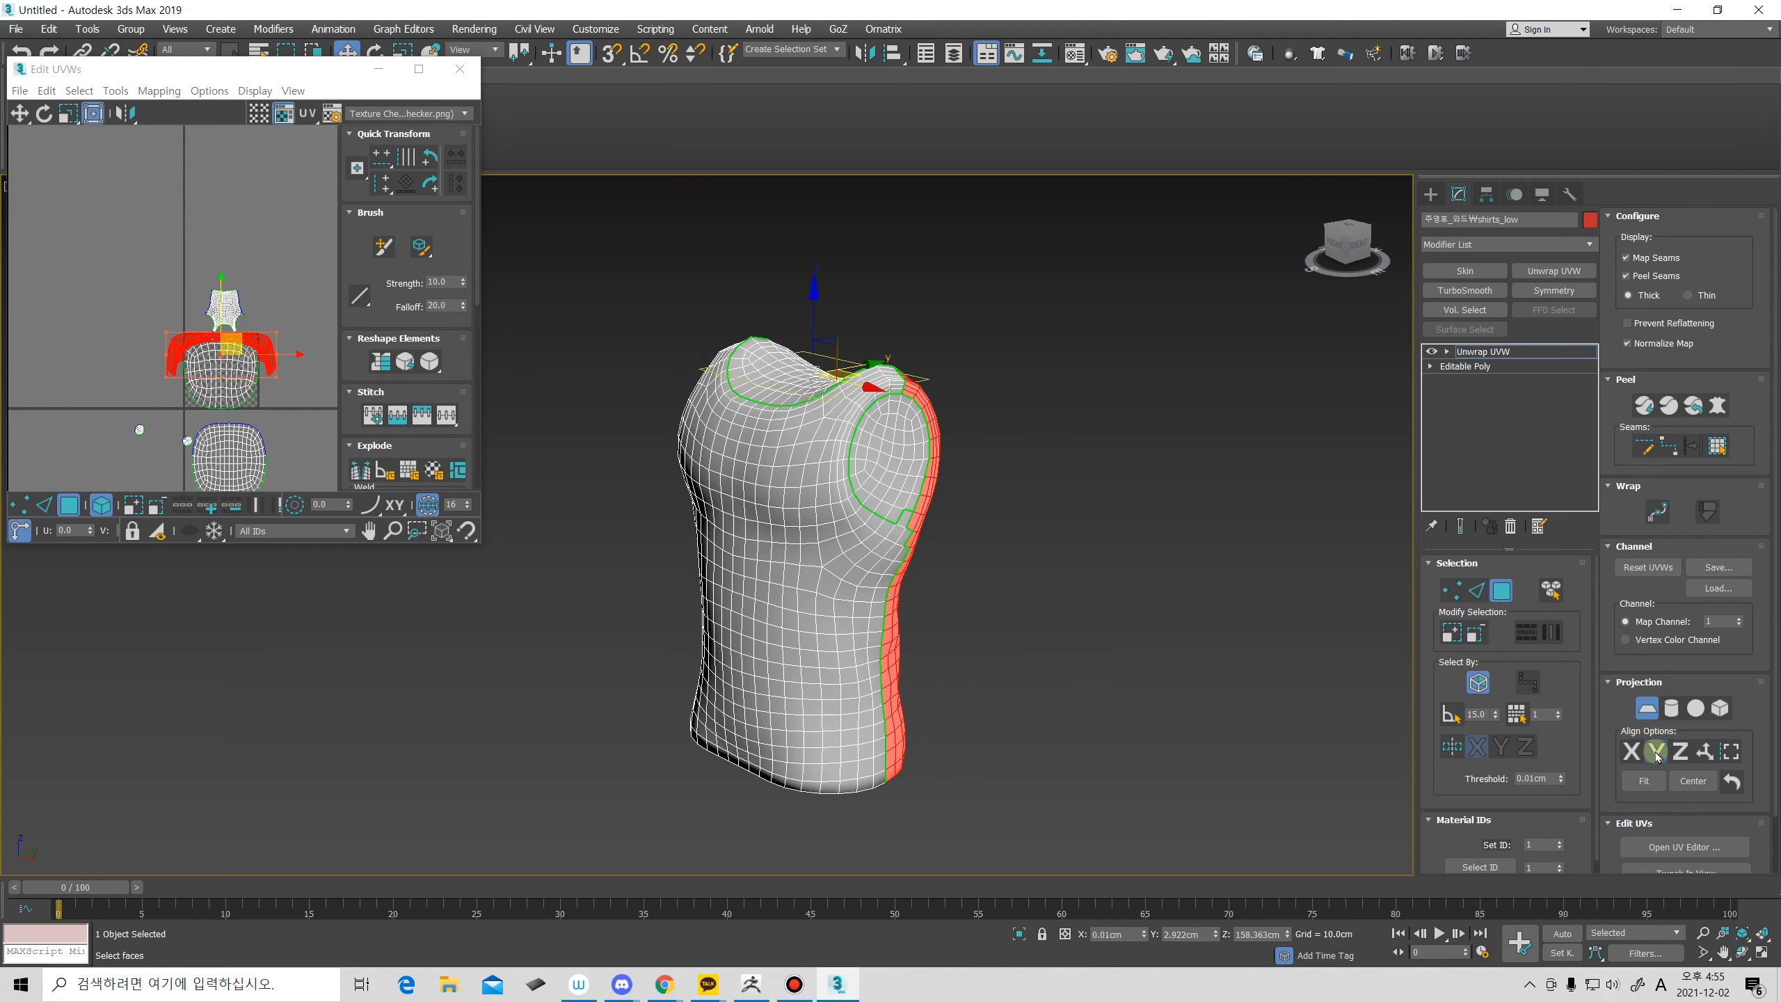
click(1656, 752)
click(1650, 713)
middle_drag(272, 362, 278, 282)
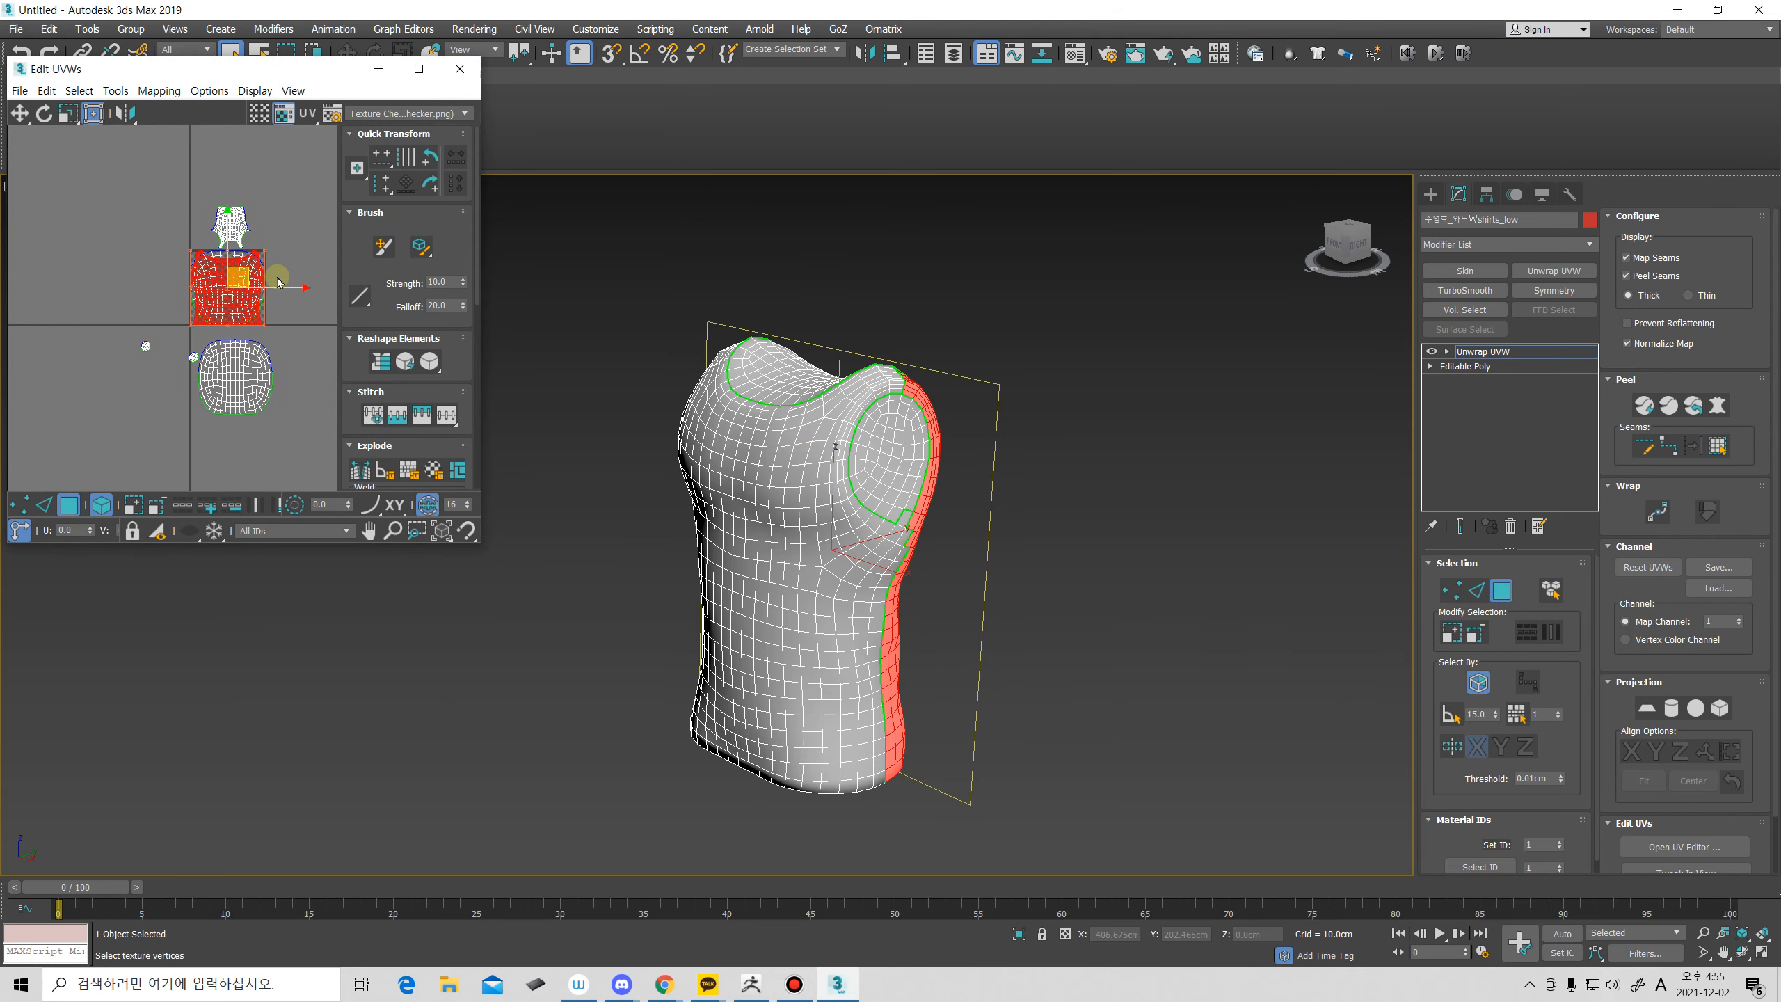
Select all UV islands and unfold them with Quick Peel, leaving nothing selected.
key(q)
scroll(294, 298, up, 1)
key(ctrl+a)
middle_drag(290, 377, 288, 407)
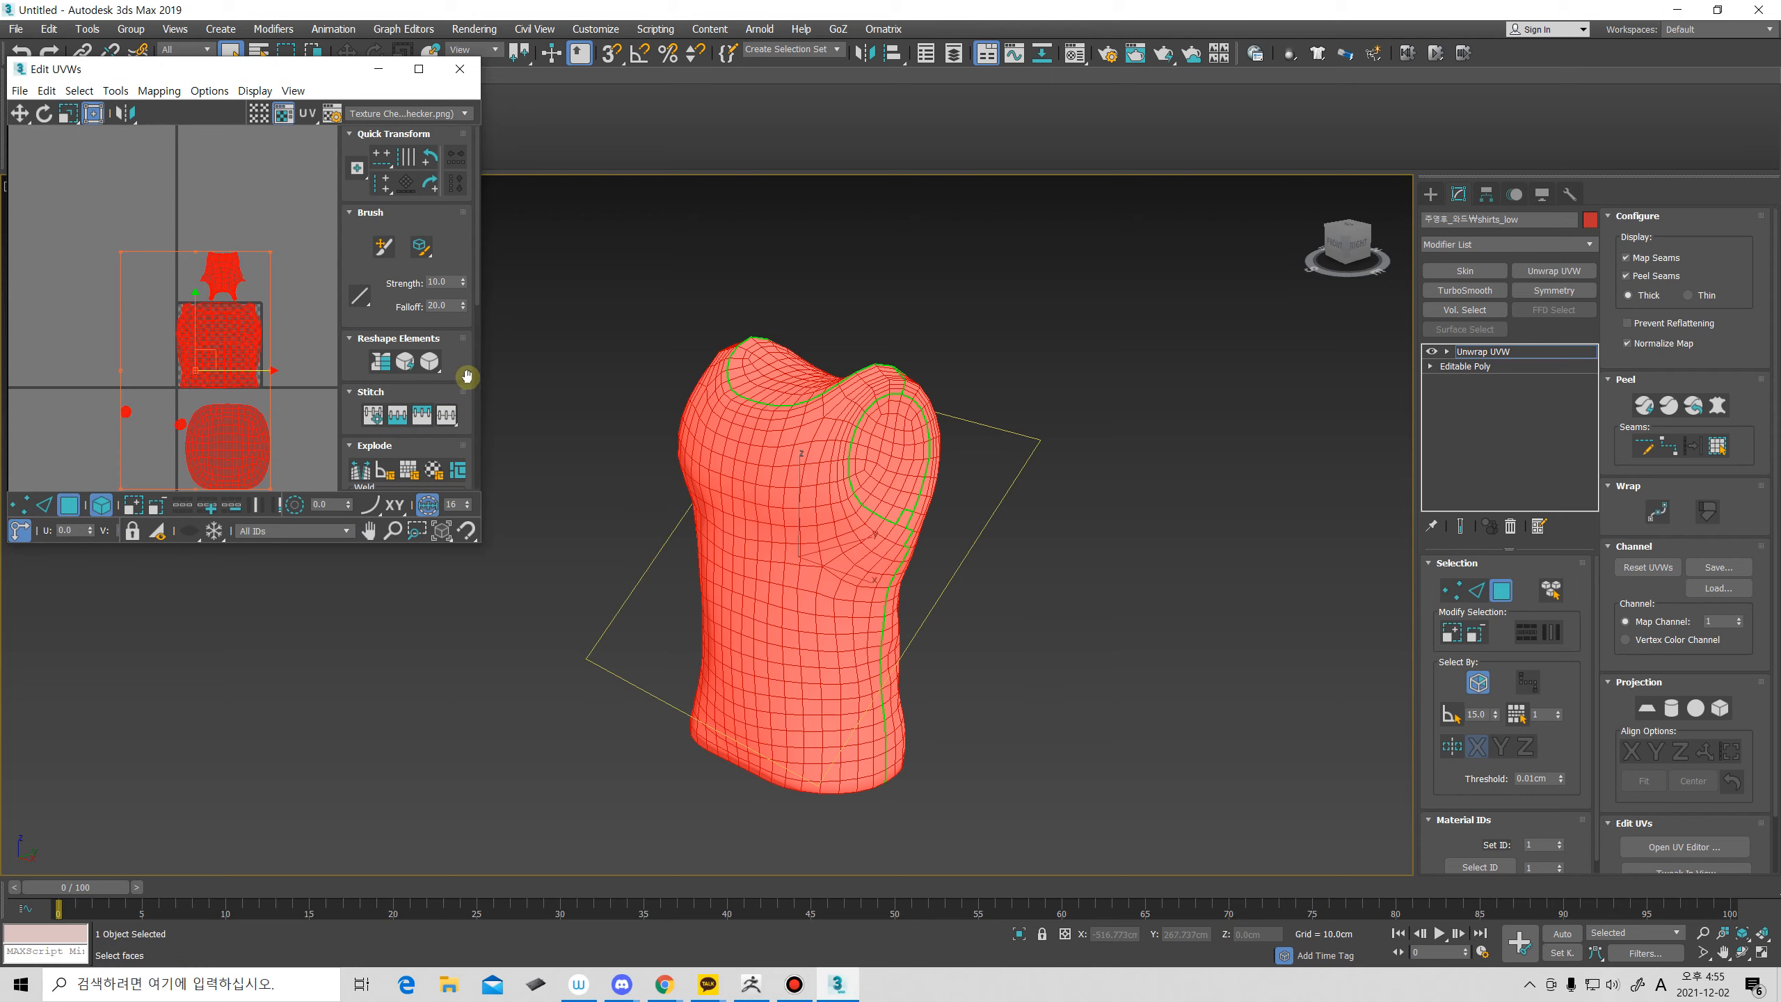
drag(467, 378, 468, 231)
click(387, 430)
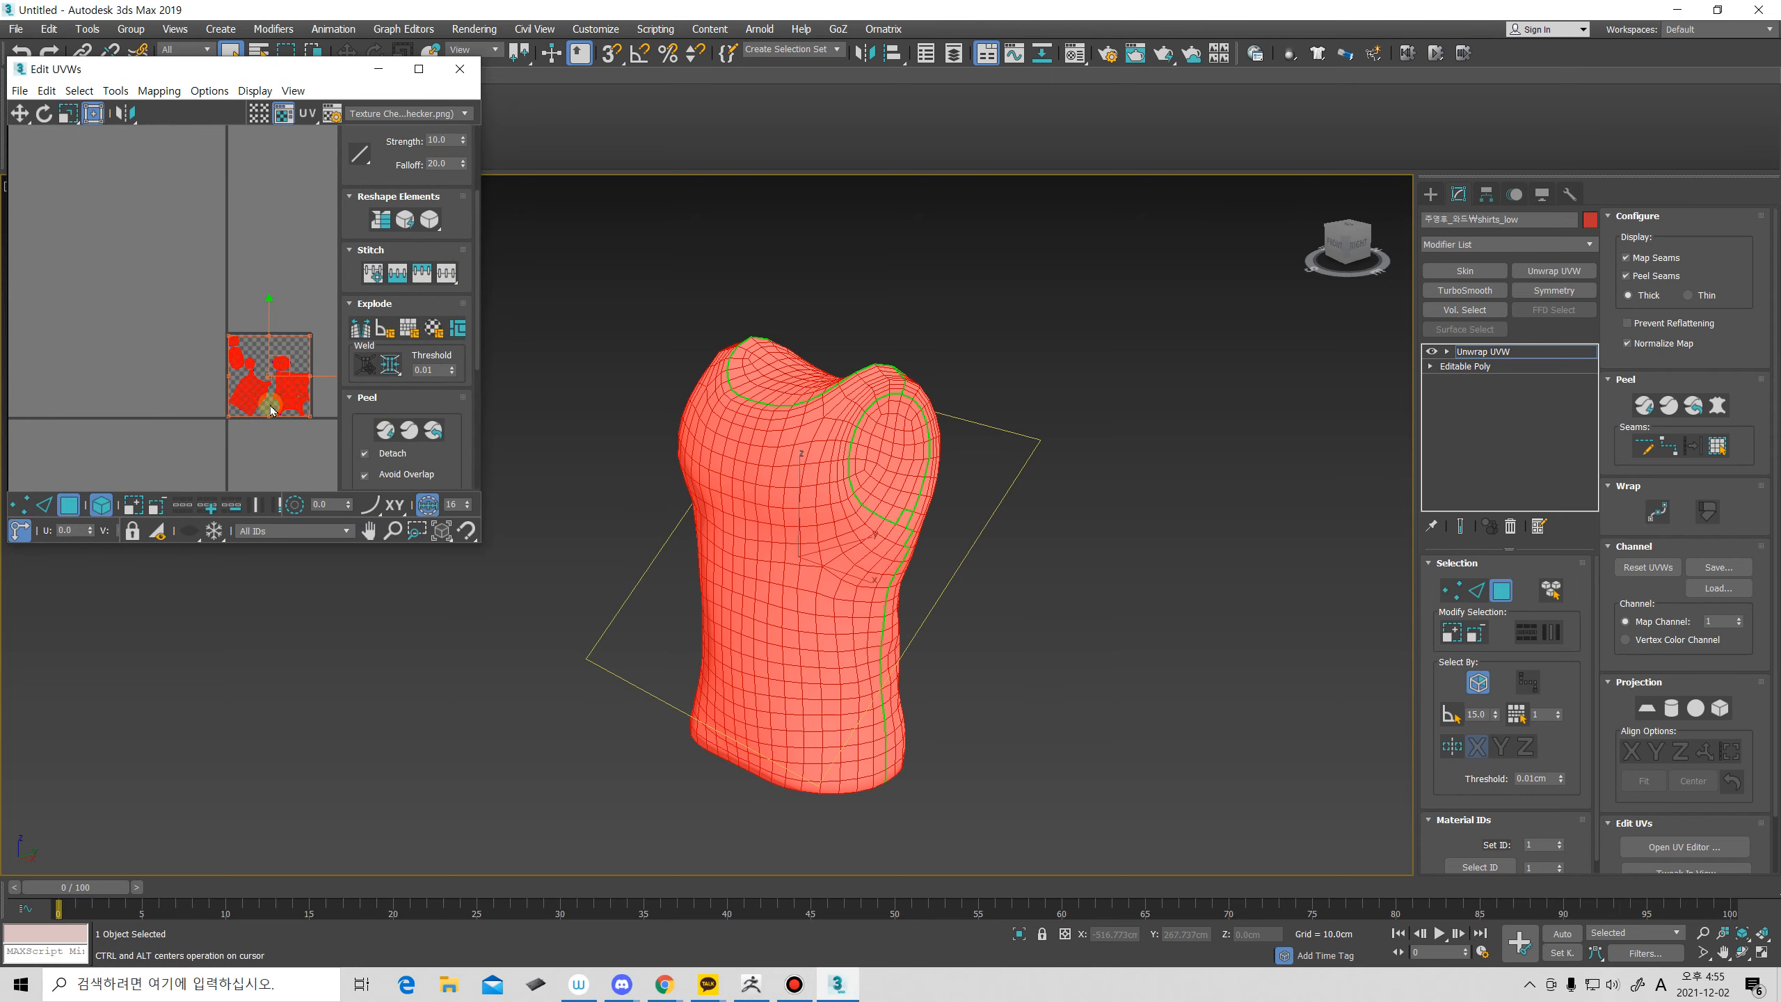
scroll(244, 396, up, 3)
scroll(244, 397, down, 3)
click(169, 438)
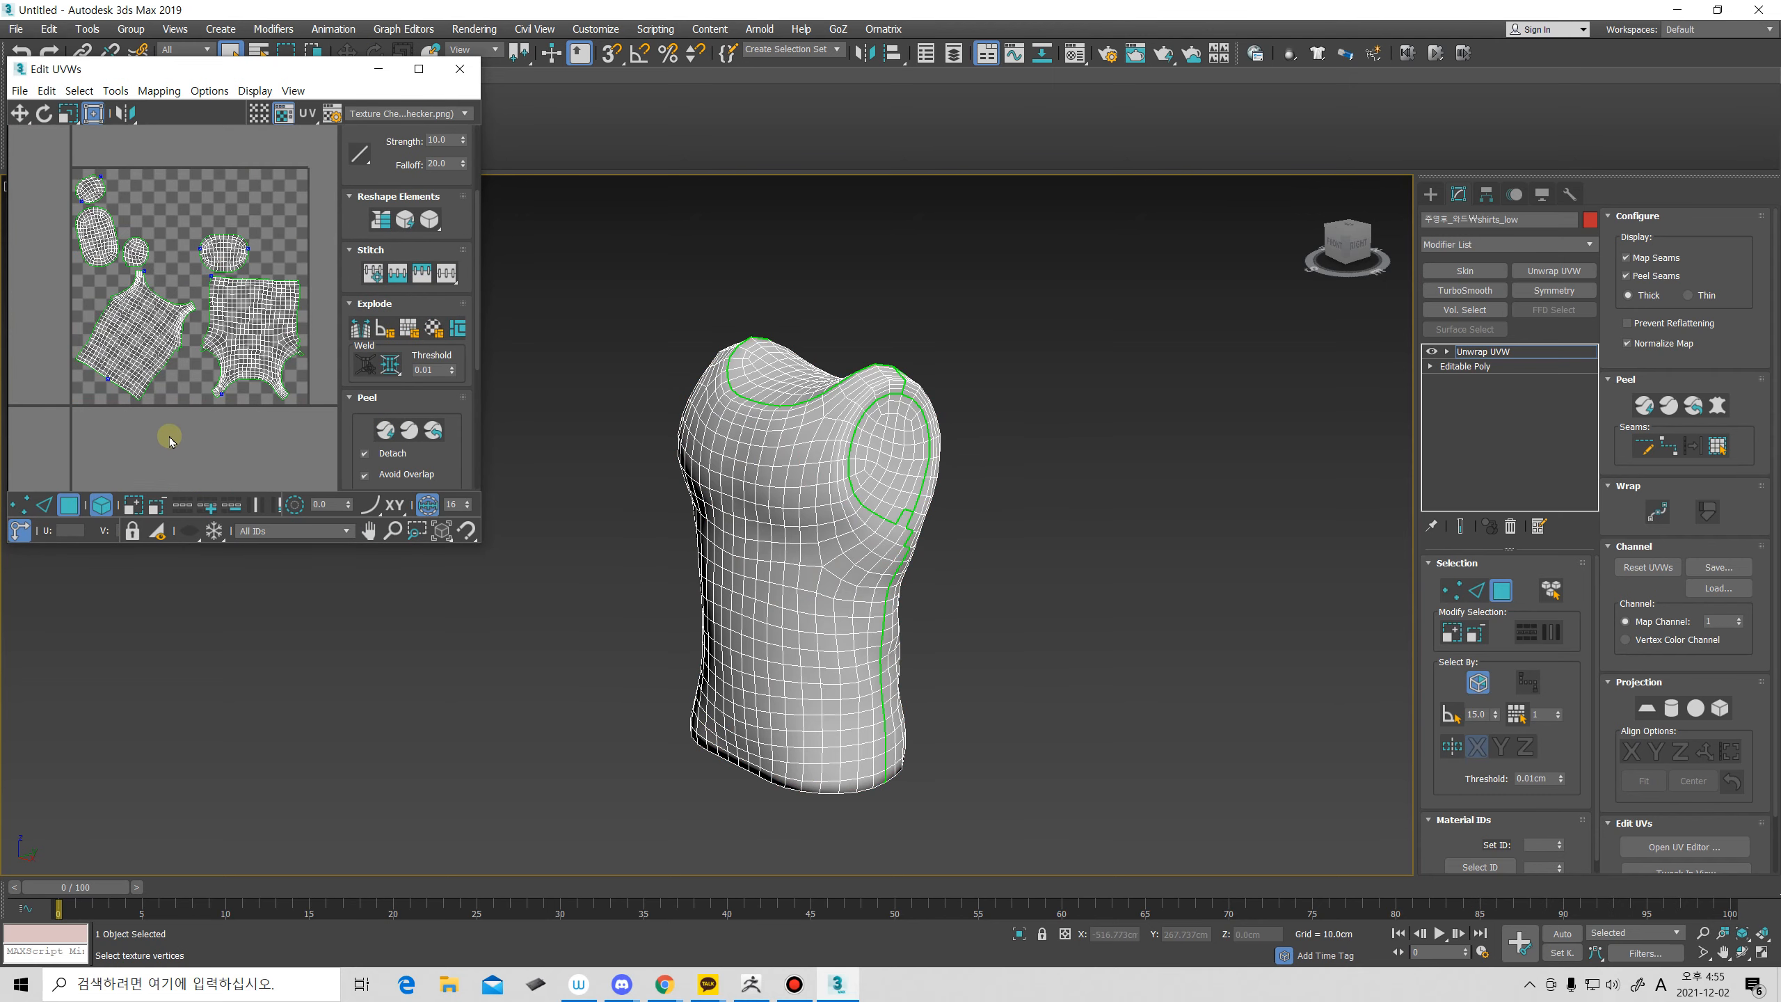
Rotate the two torso UV islands so both stand upright, leaving nothing selected.
click(141, 375)
drag(141, 401, 269, 313)
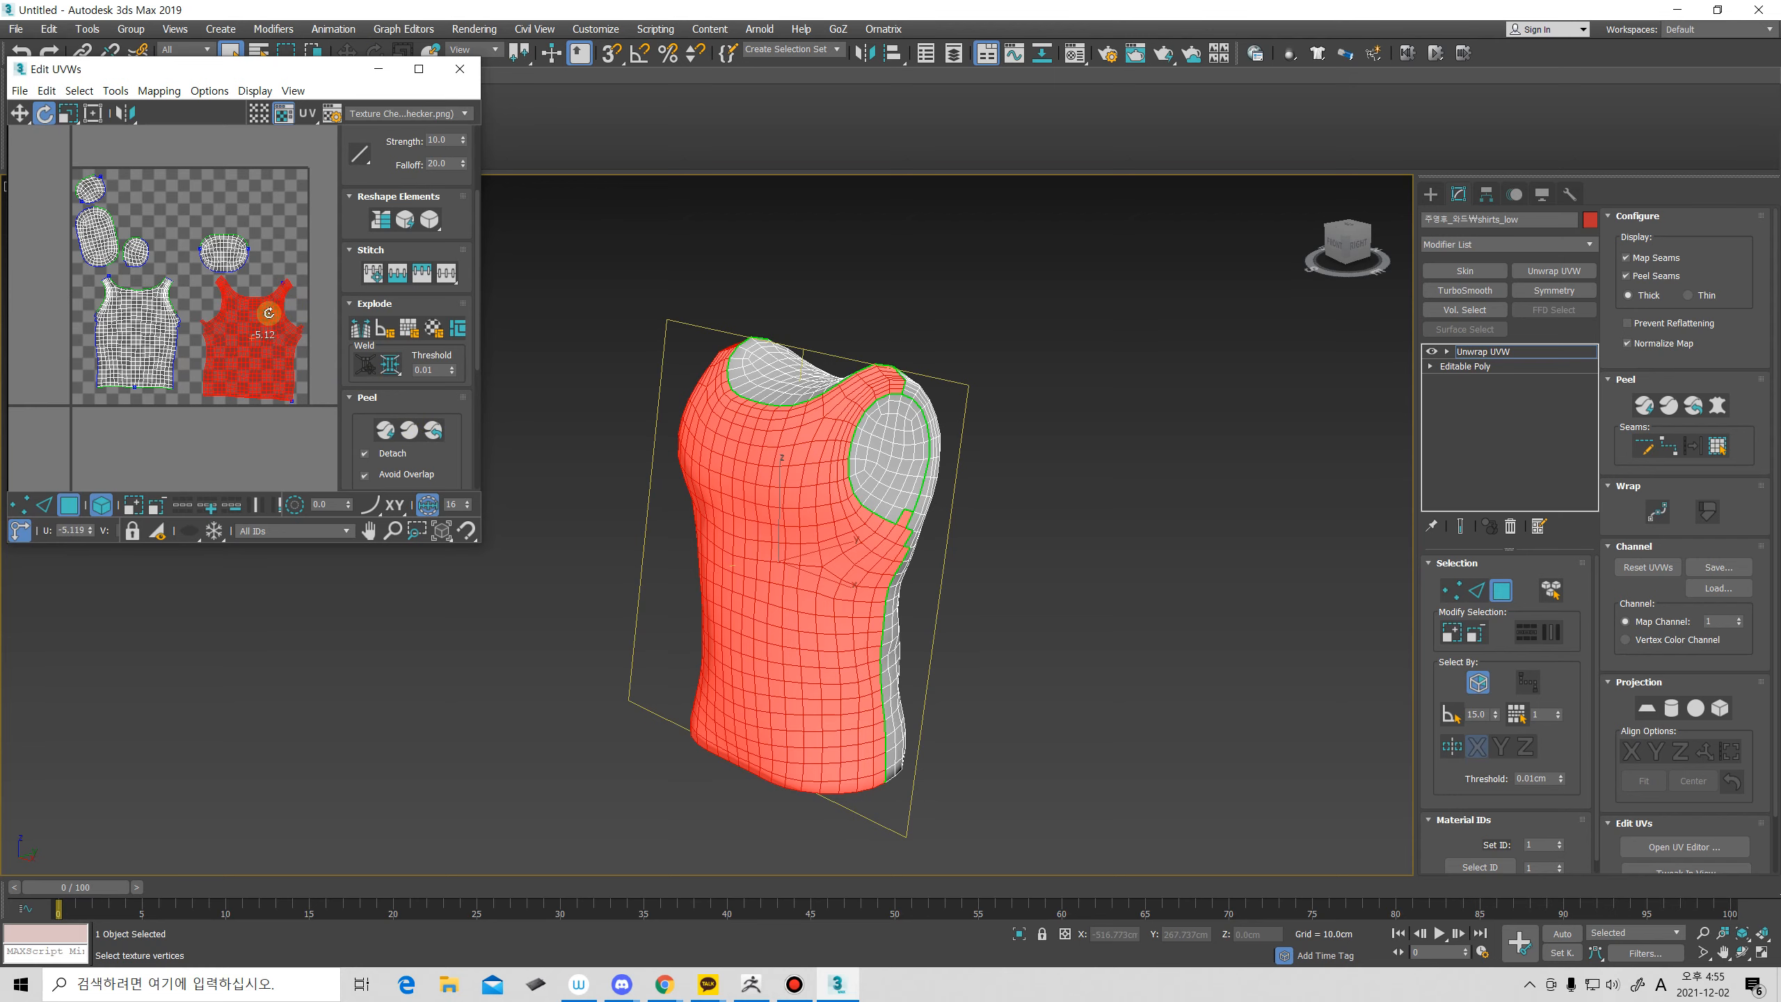
drag(153, 379, 161, 385)
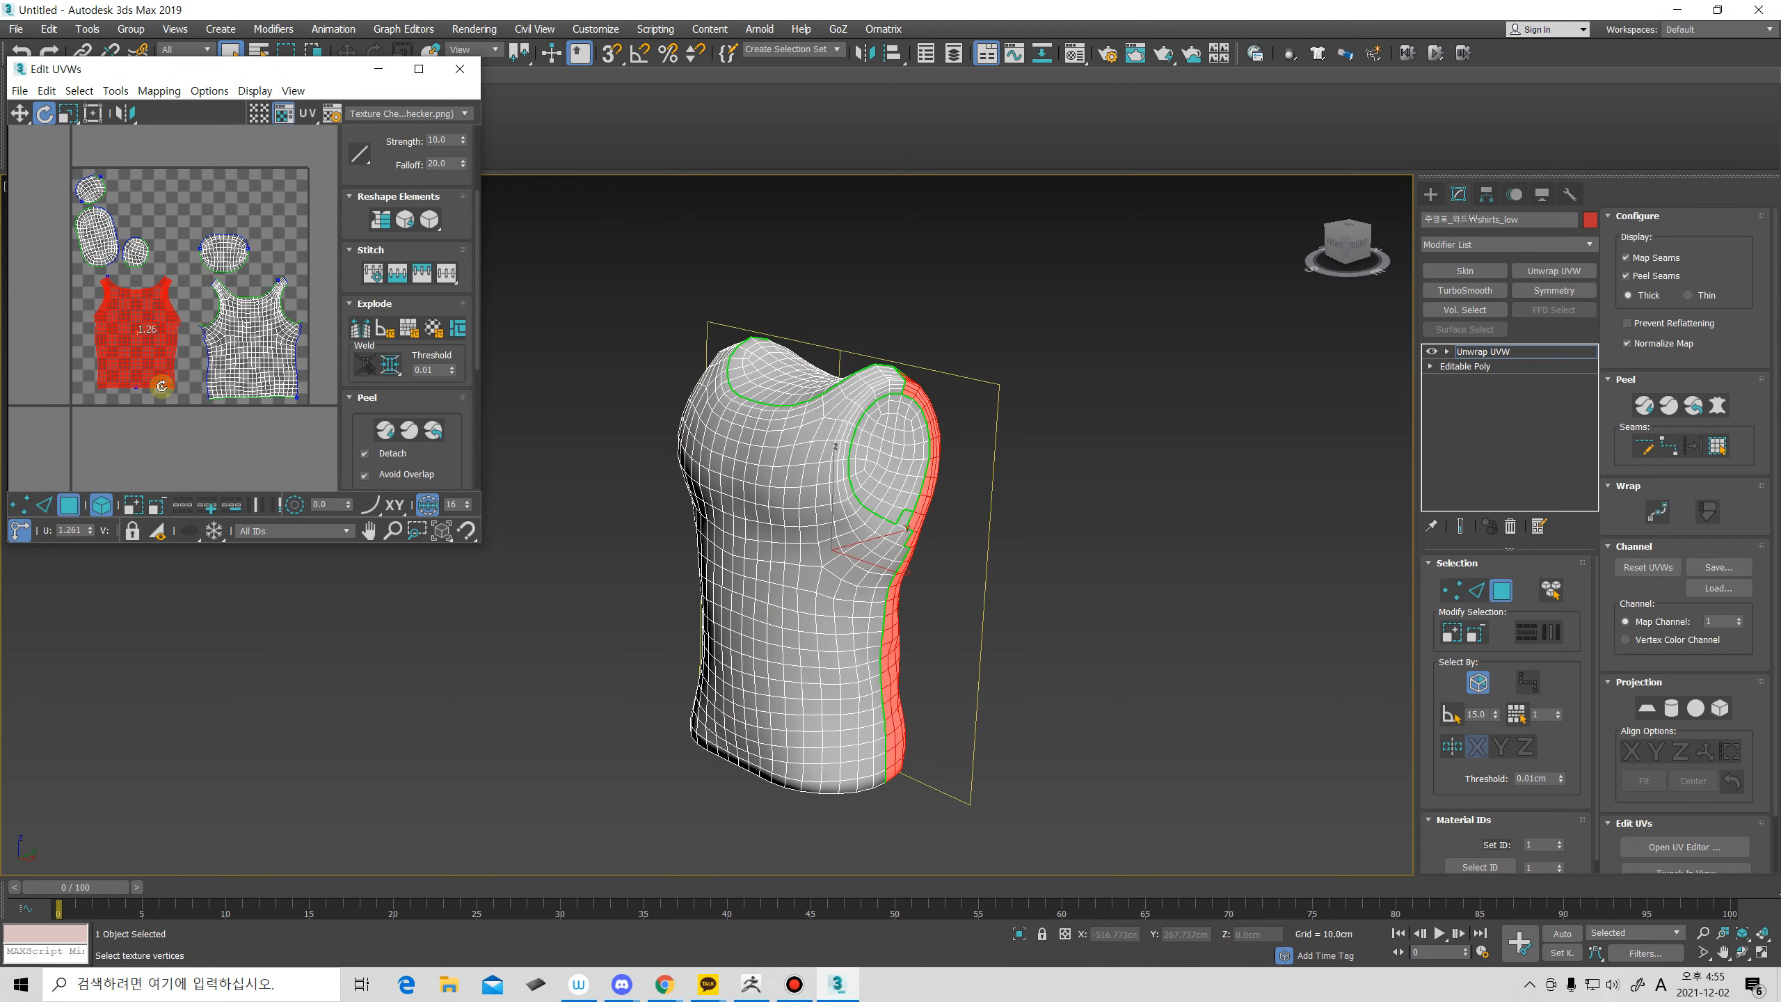
click(197, 419)
Select all UV islands and pack them together to fill the UV tile.
key(ctrl+a)
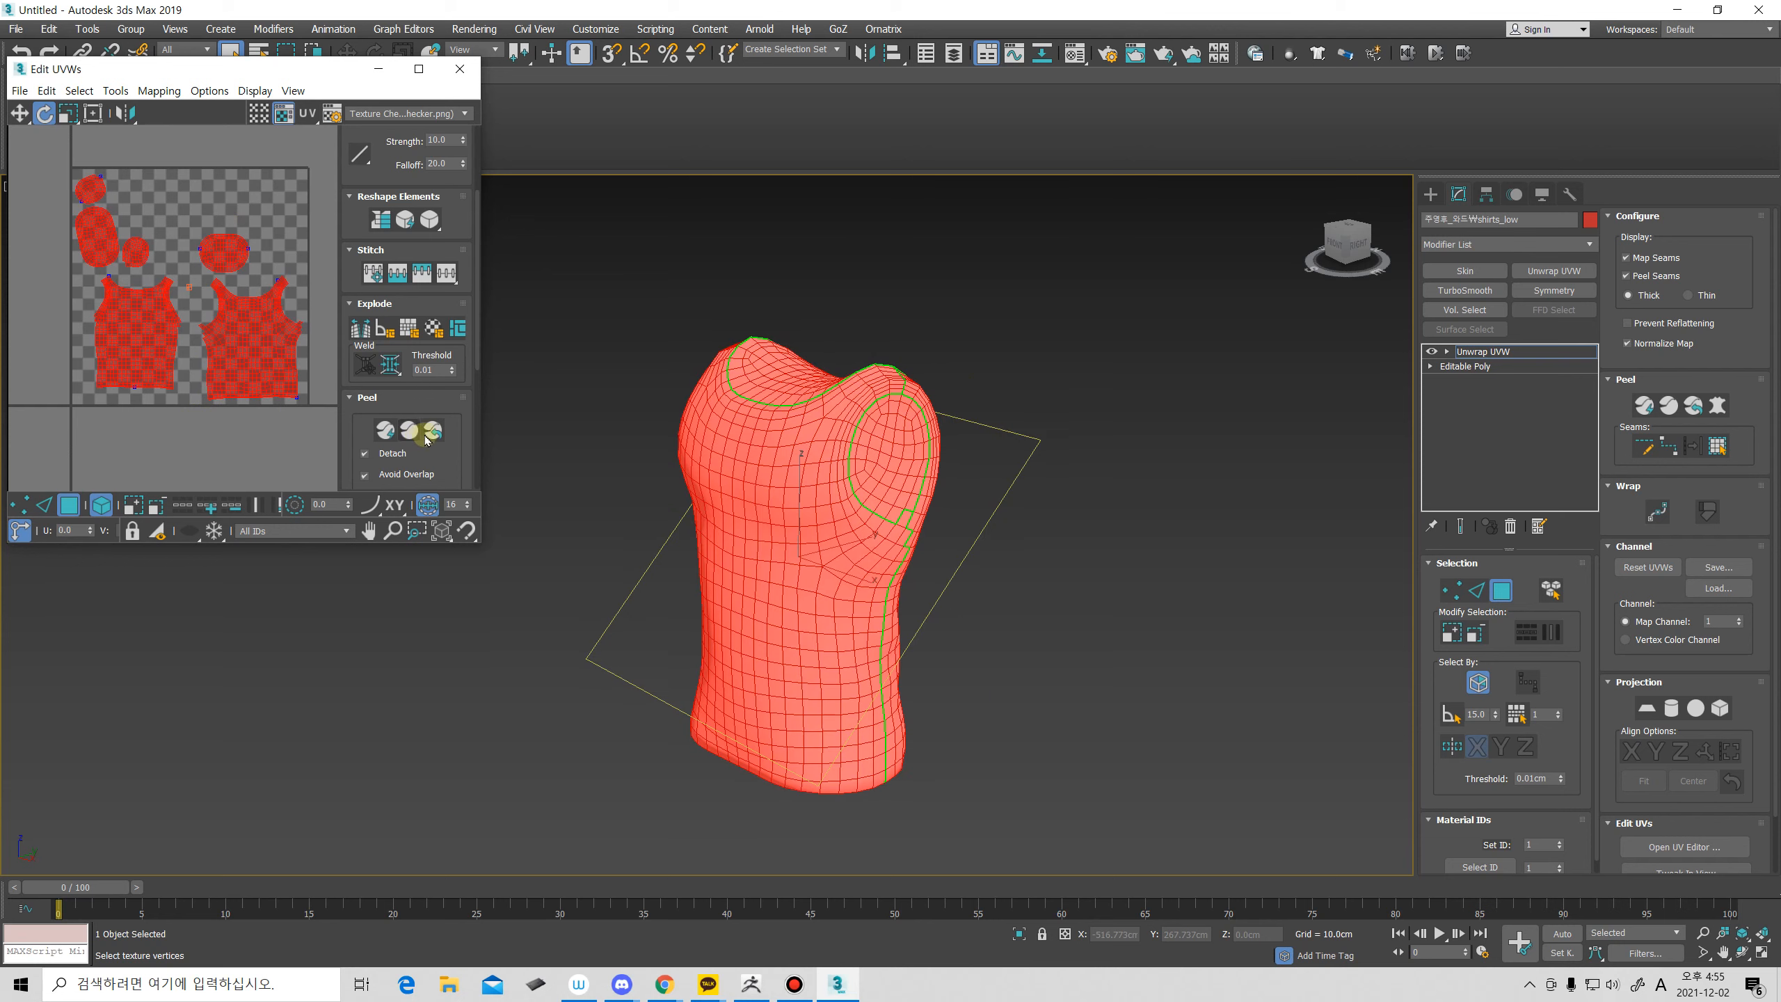
scroll(463, 427, down, 5)
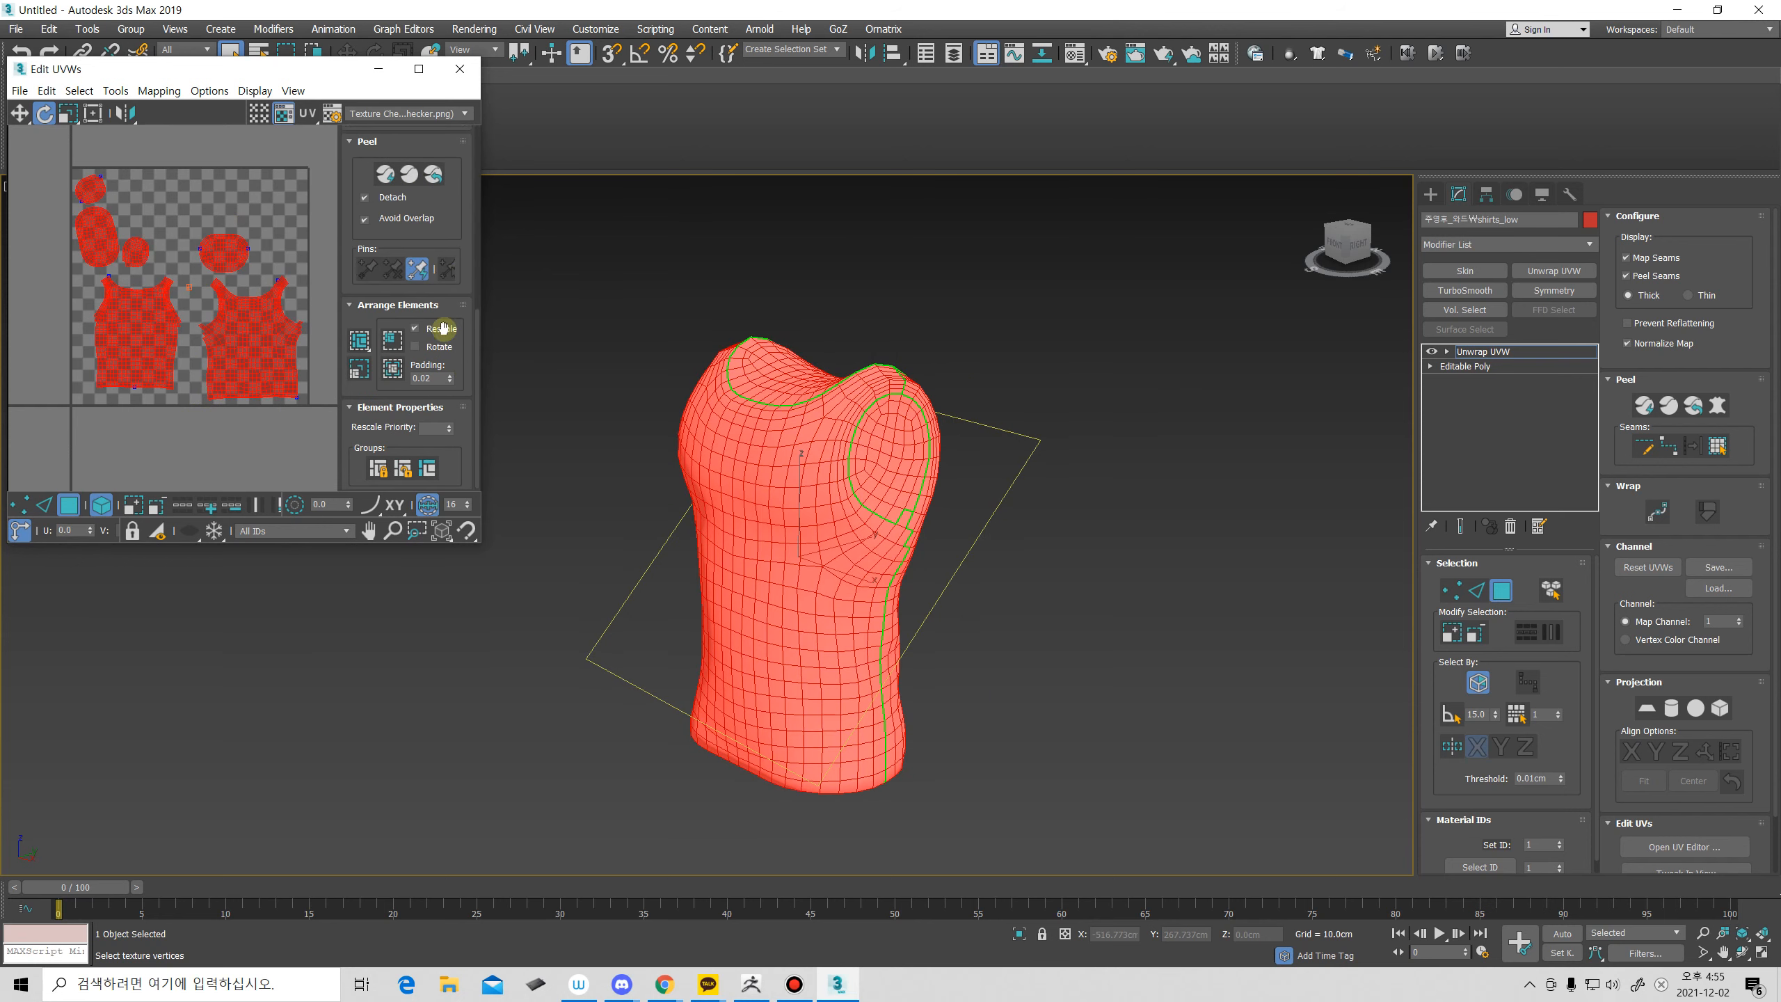
click(360, 340)
middle_drag(337, 347, 256, 369)
click(390, 342)
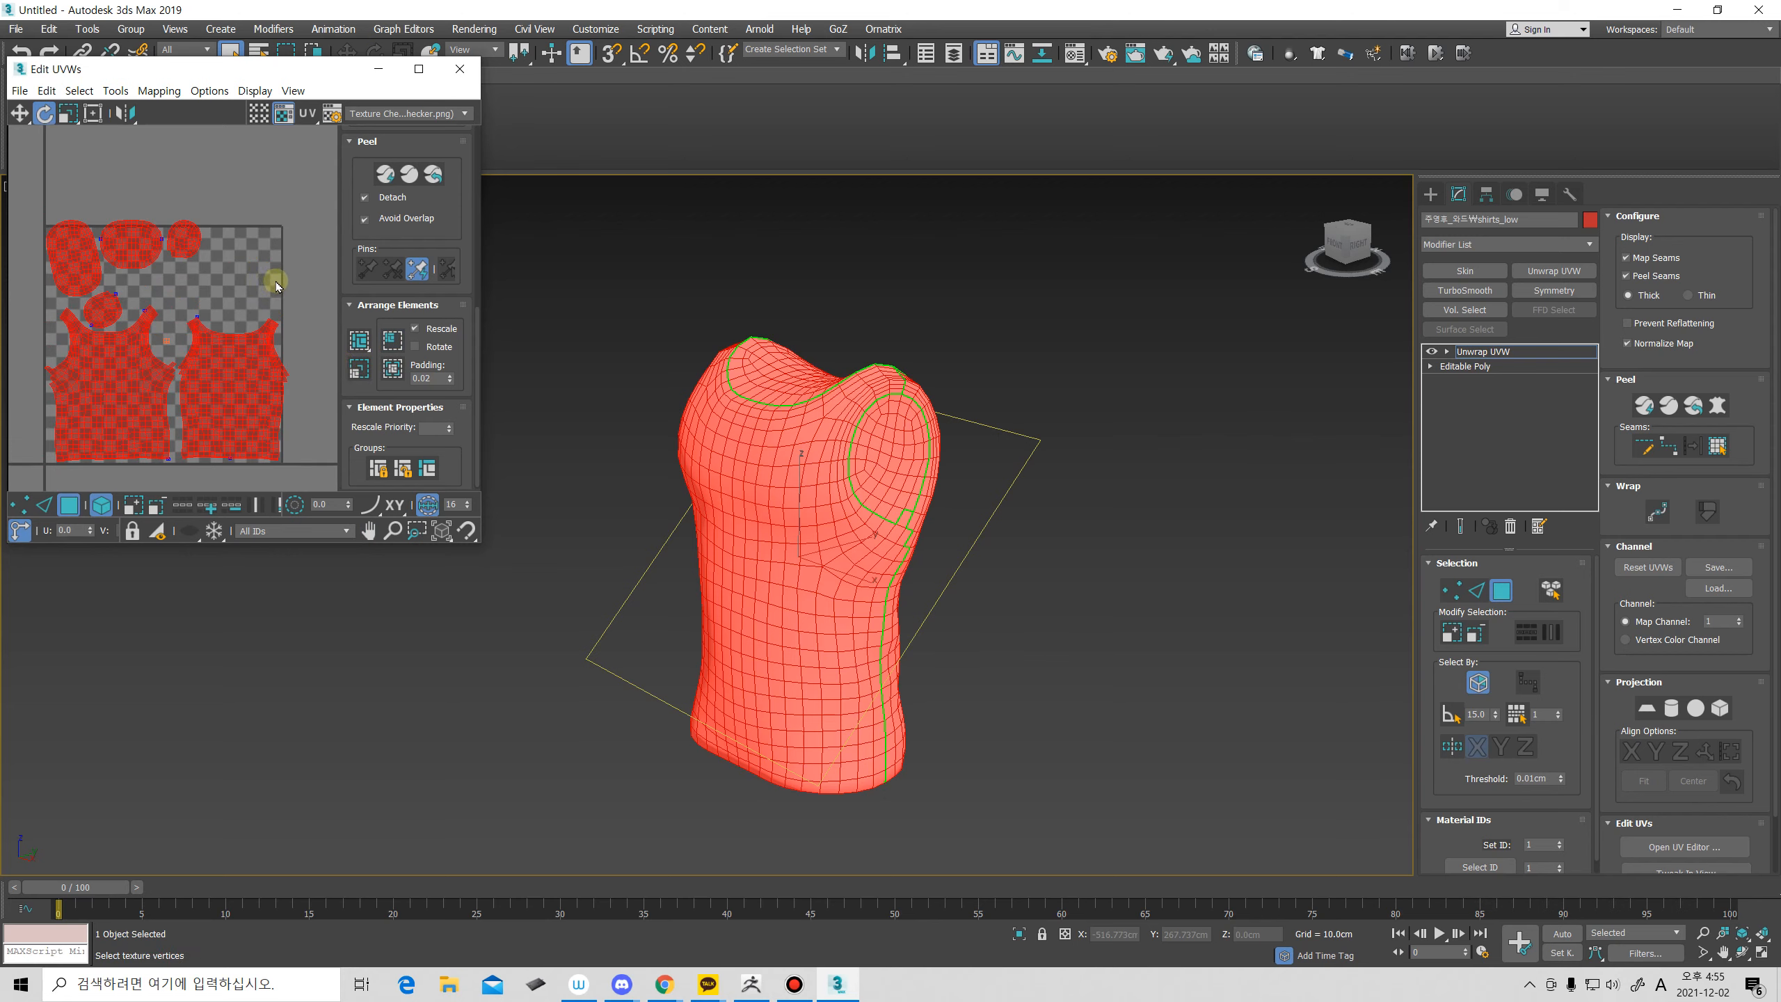
Scale the packed islands down slightly and nudge them sideways to fit inside the UV tile, then deselect them.
click(94, 113)
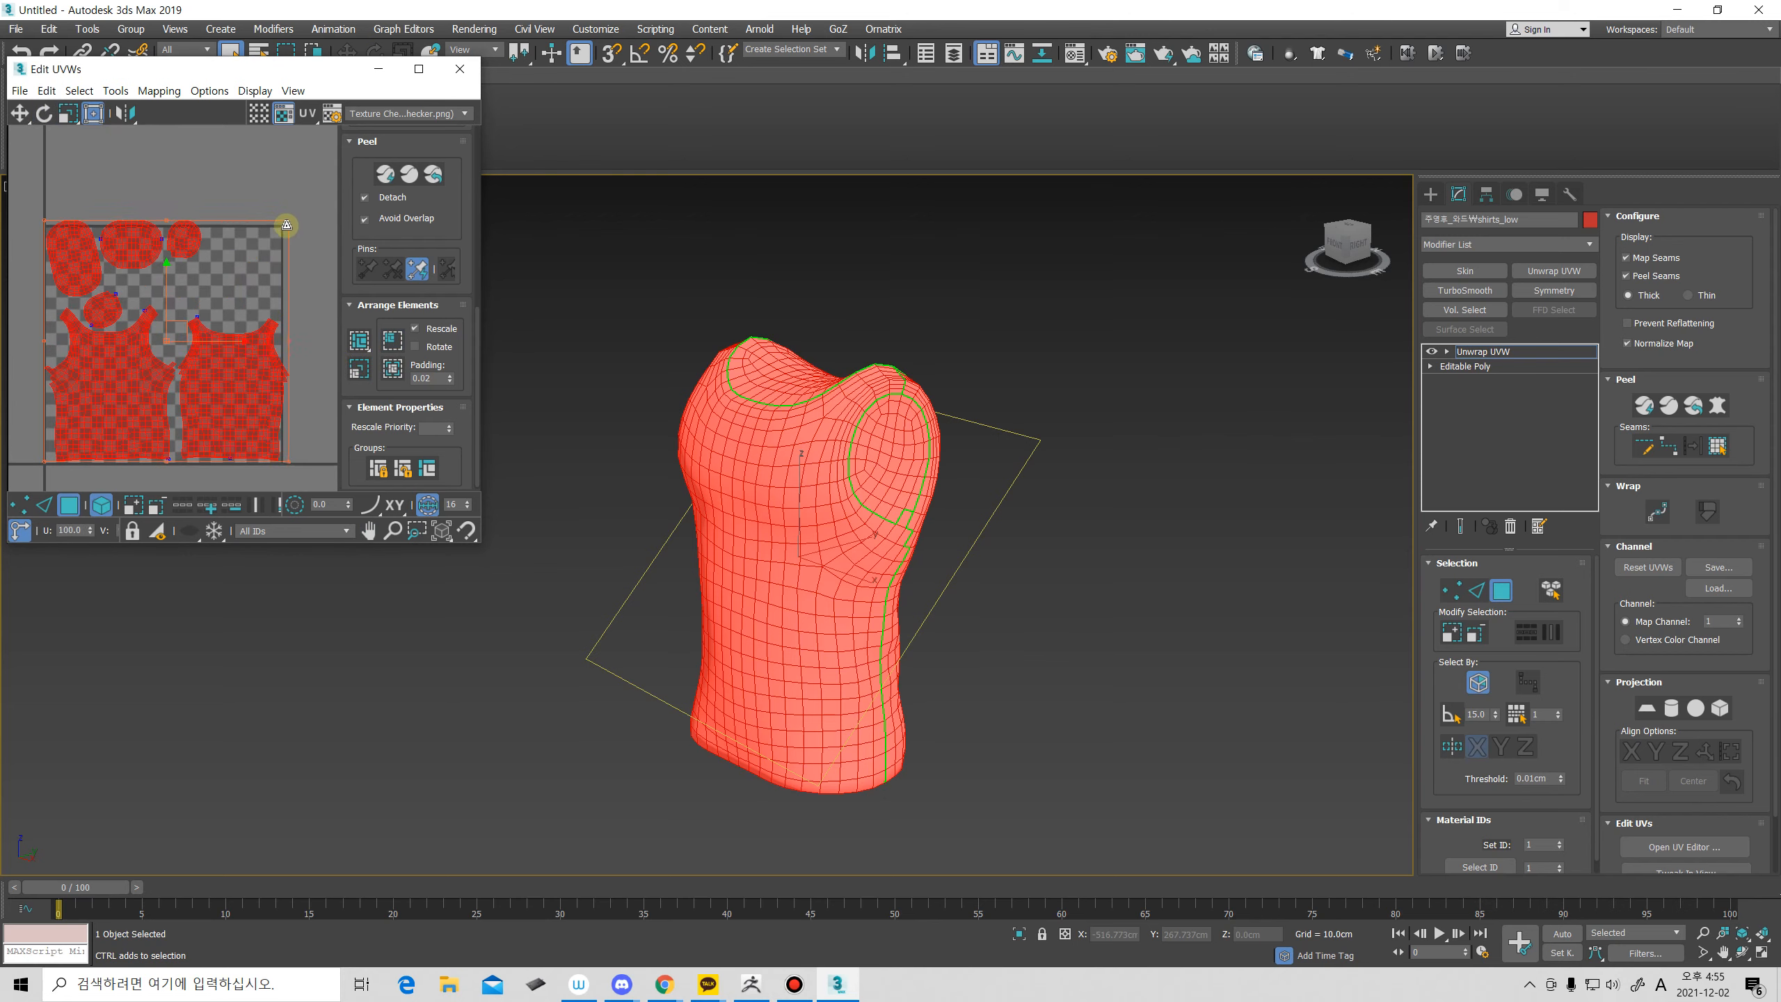
drag(289, 223, 281, 232)
drag(239, 350, 242, 350)
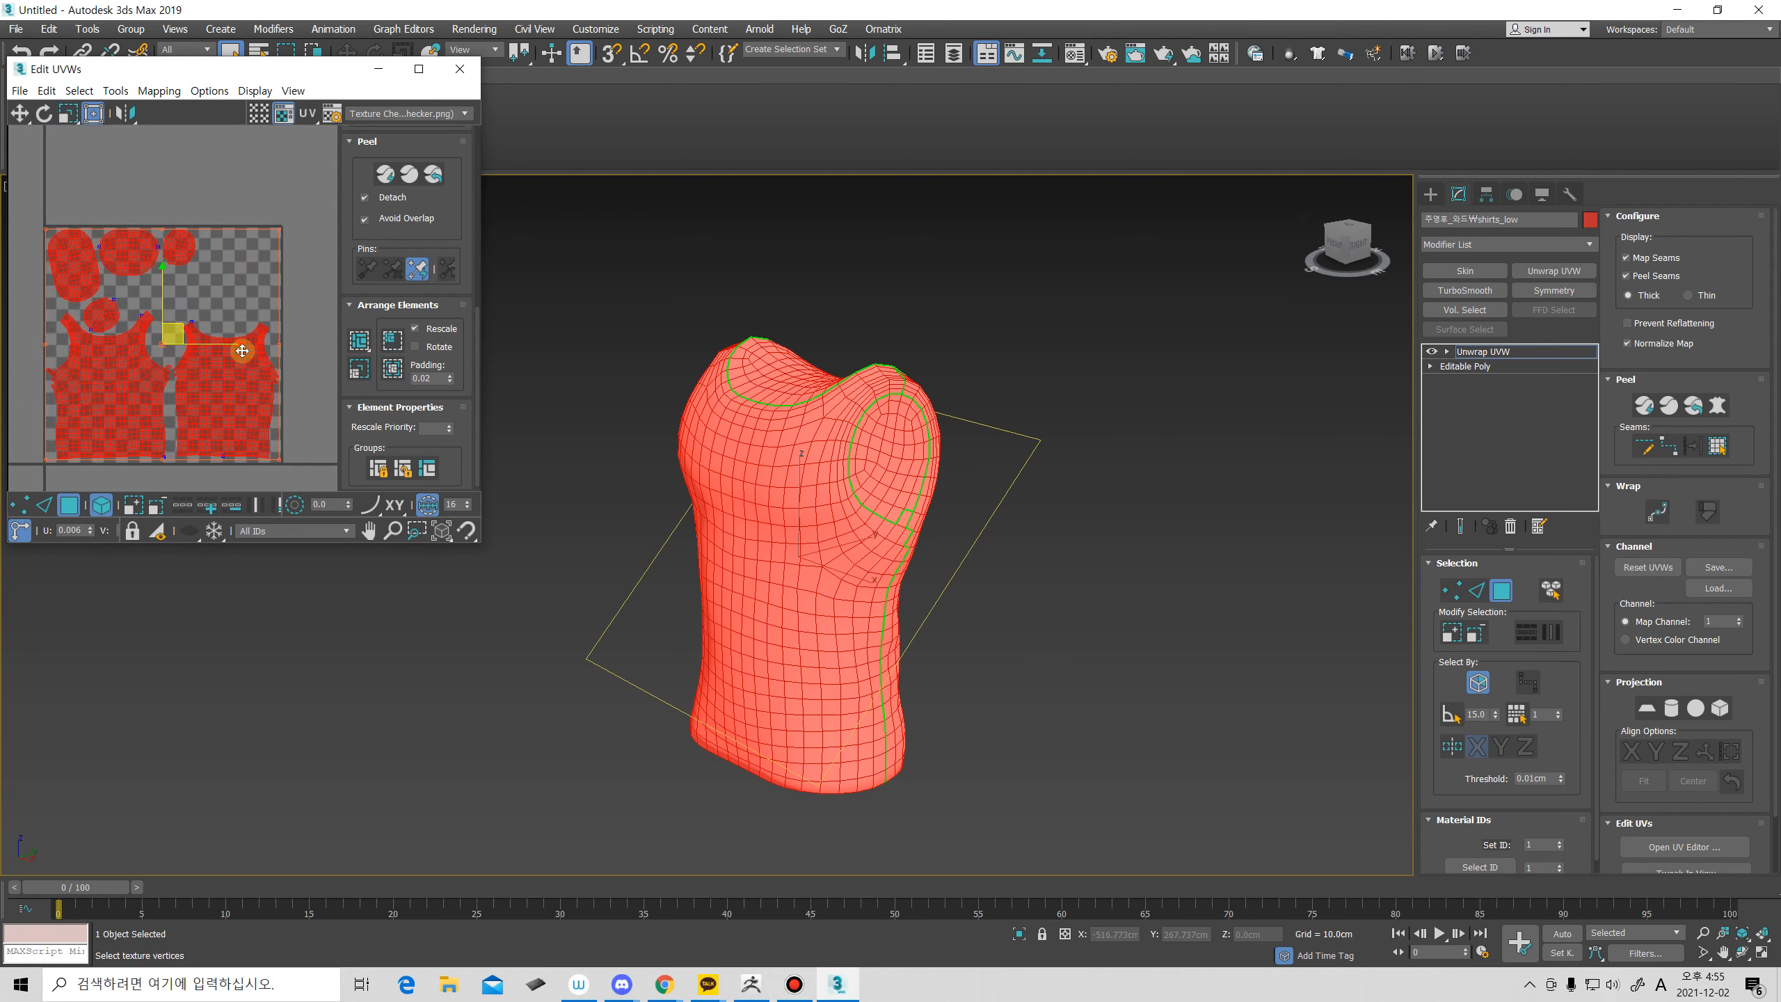
click(246, 191)
Nudge each of the two torso UV islands slightly to adjust their spacing inside the UV tile.
middle_drag(233, 382, 272, 376)
scroll(203, 350, up, 2)
click(162, 368)
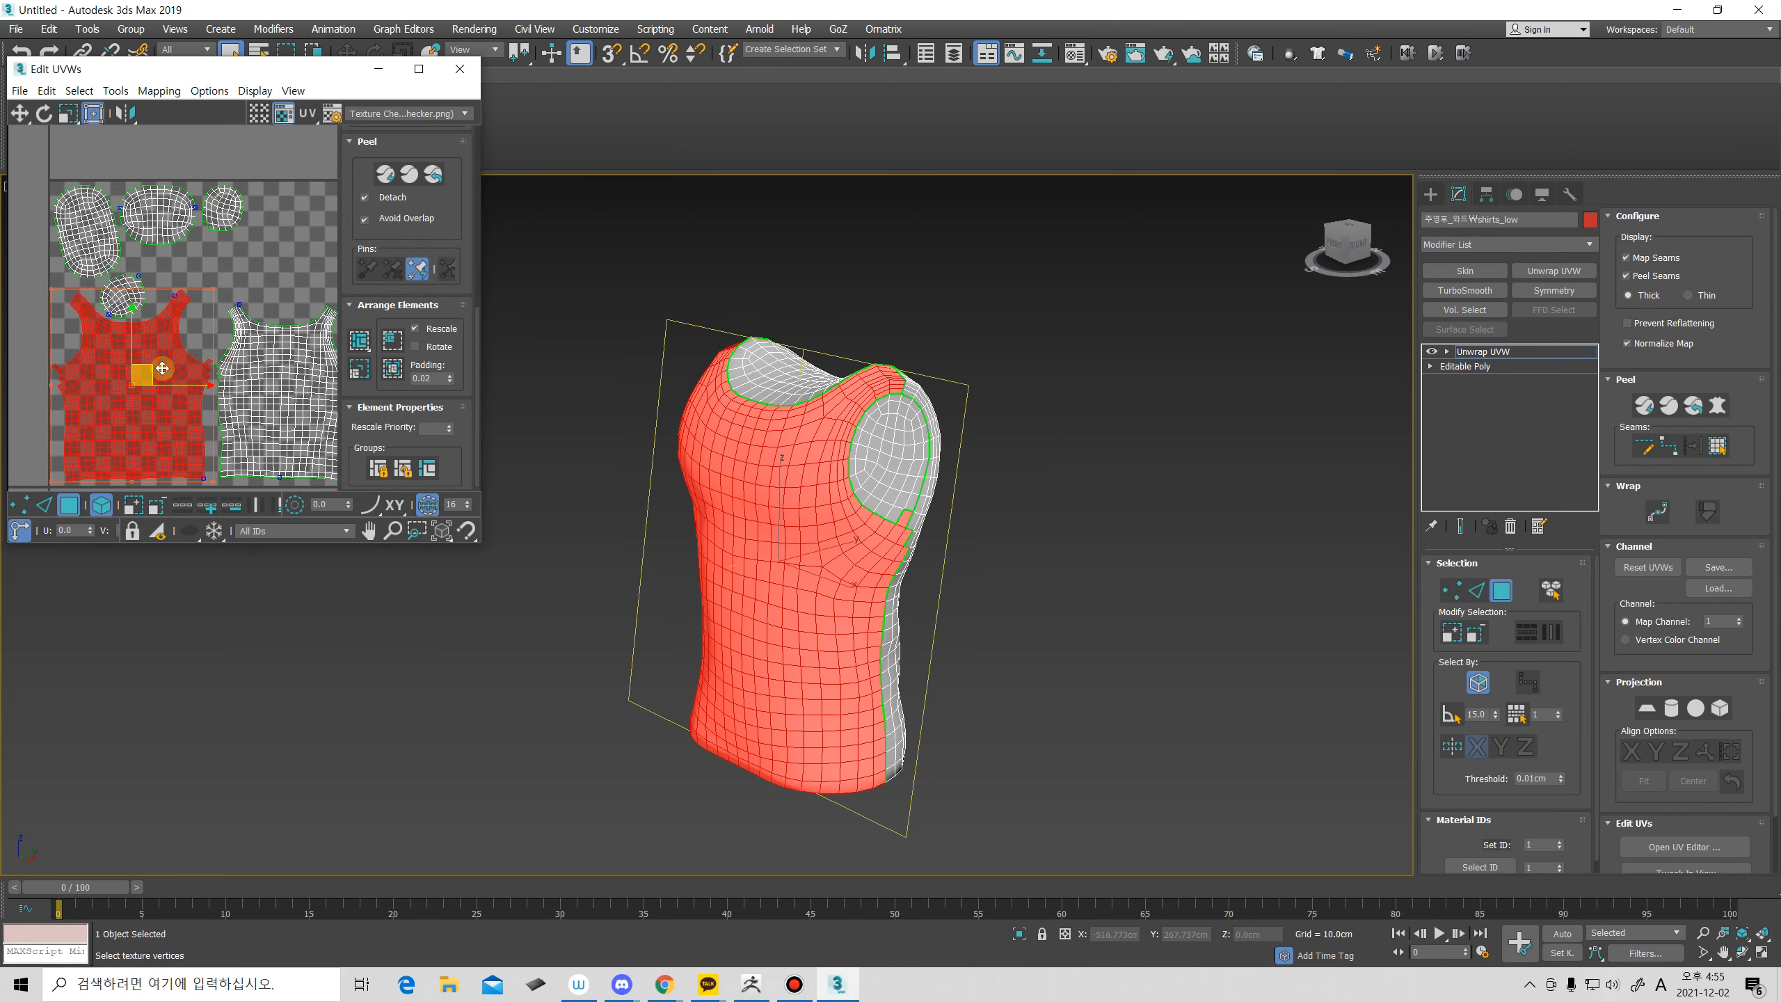
drag(162, 368, 164, 369)
middle_drag(194, 423, 132, 399)
scroll(192, 374, up, 2)
click(233, 387)
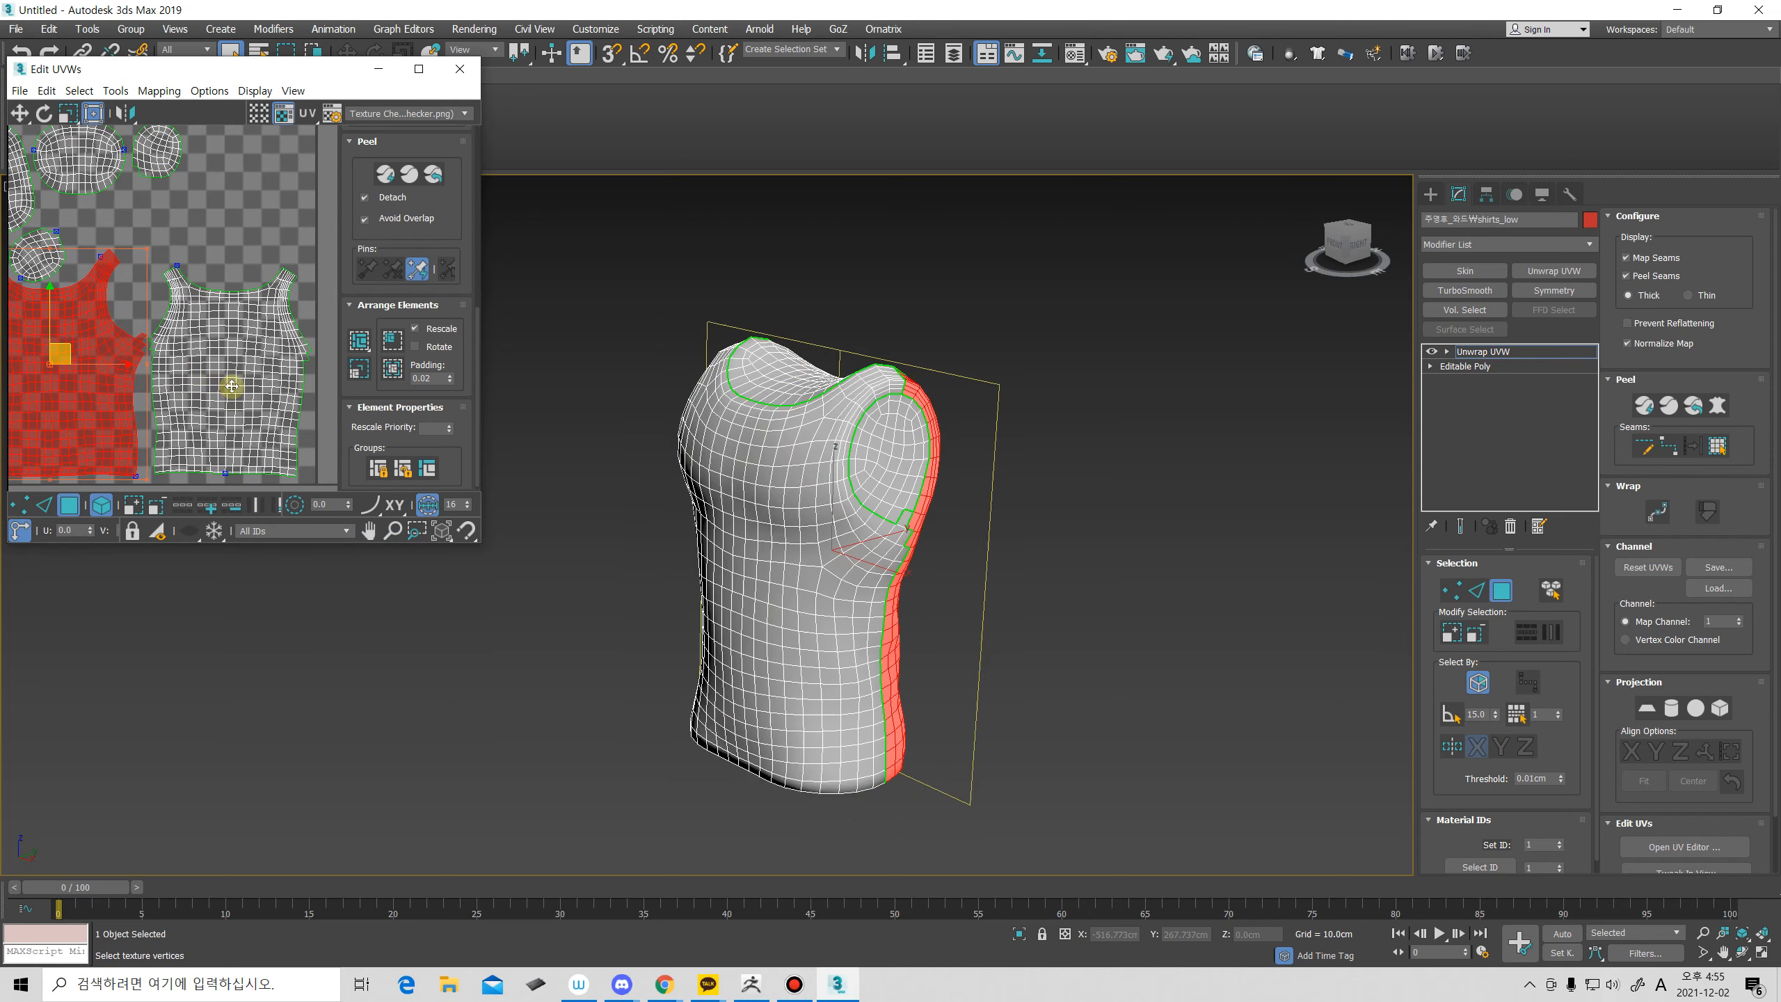
drag(231, 387, 232, 389)
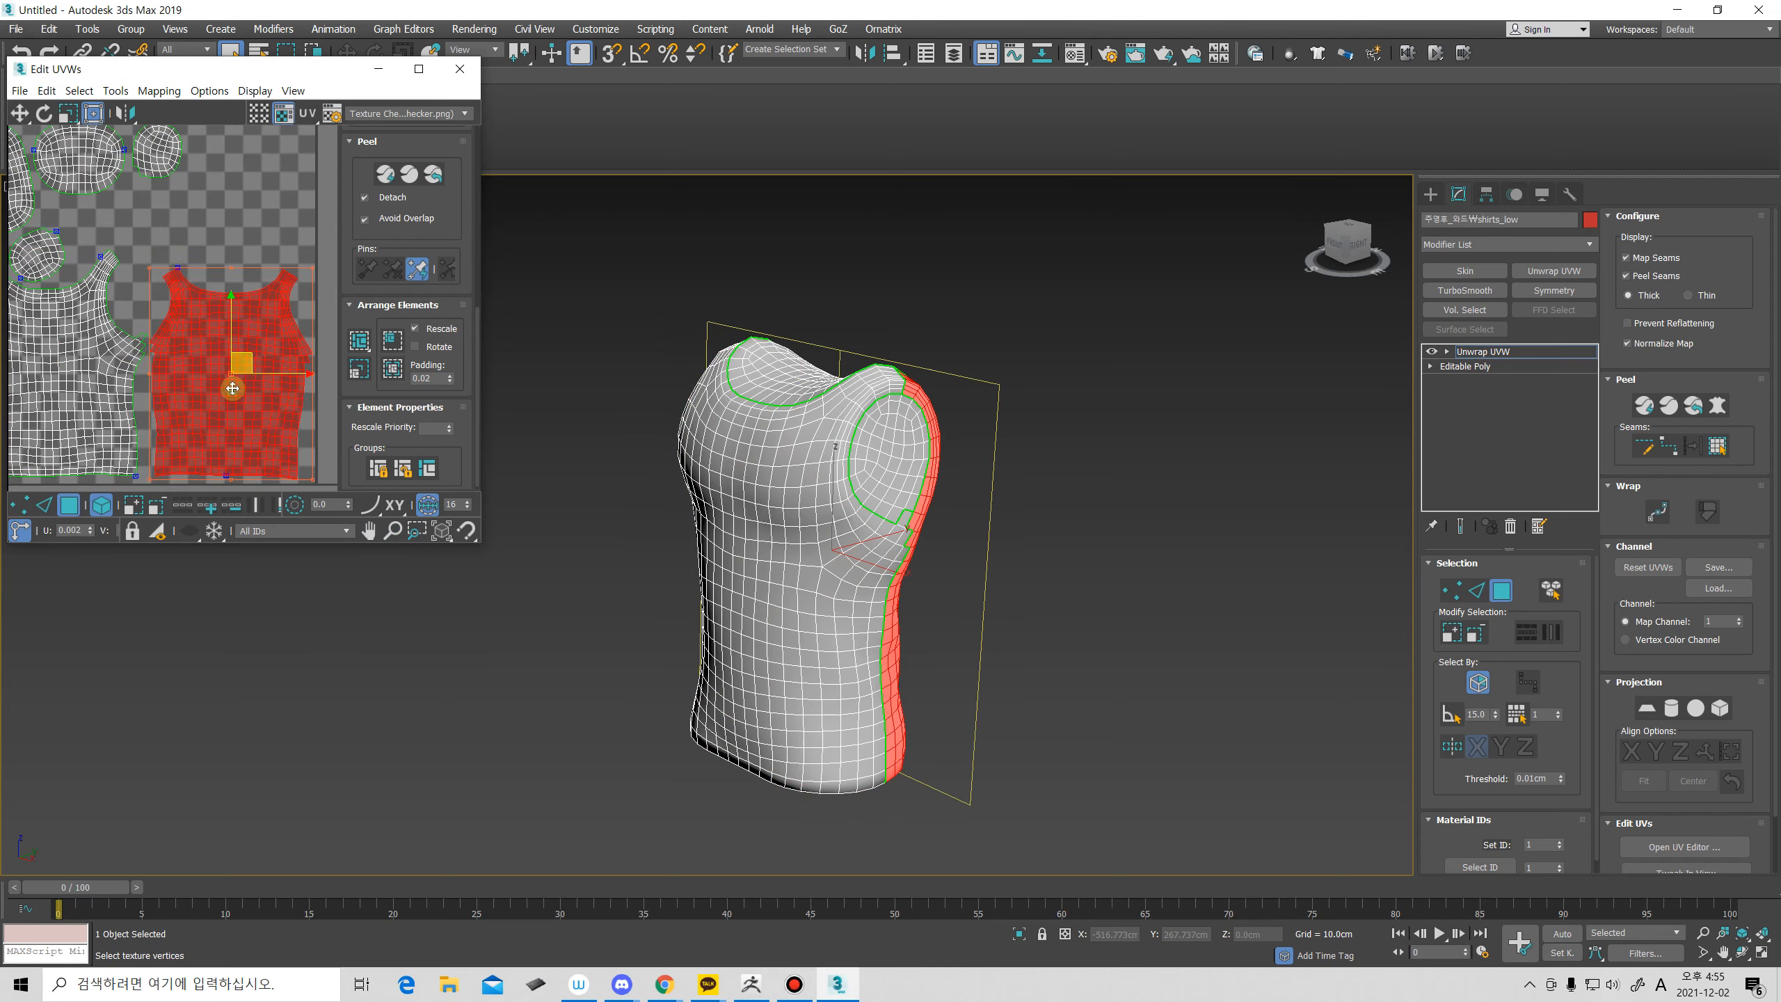
click(270, 232)
scroll(205, 309, down, 3)
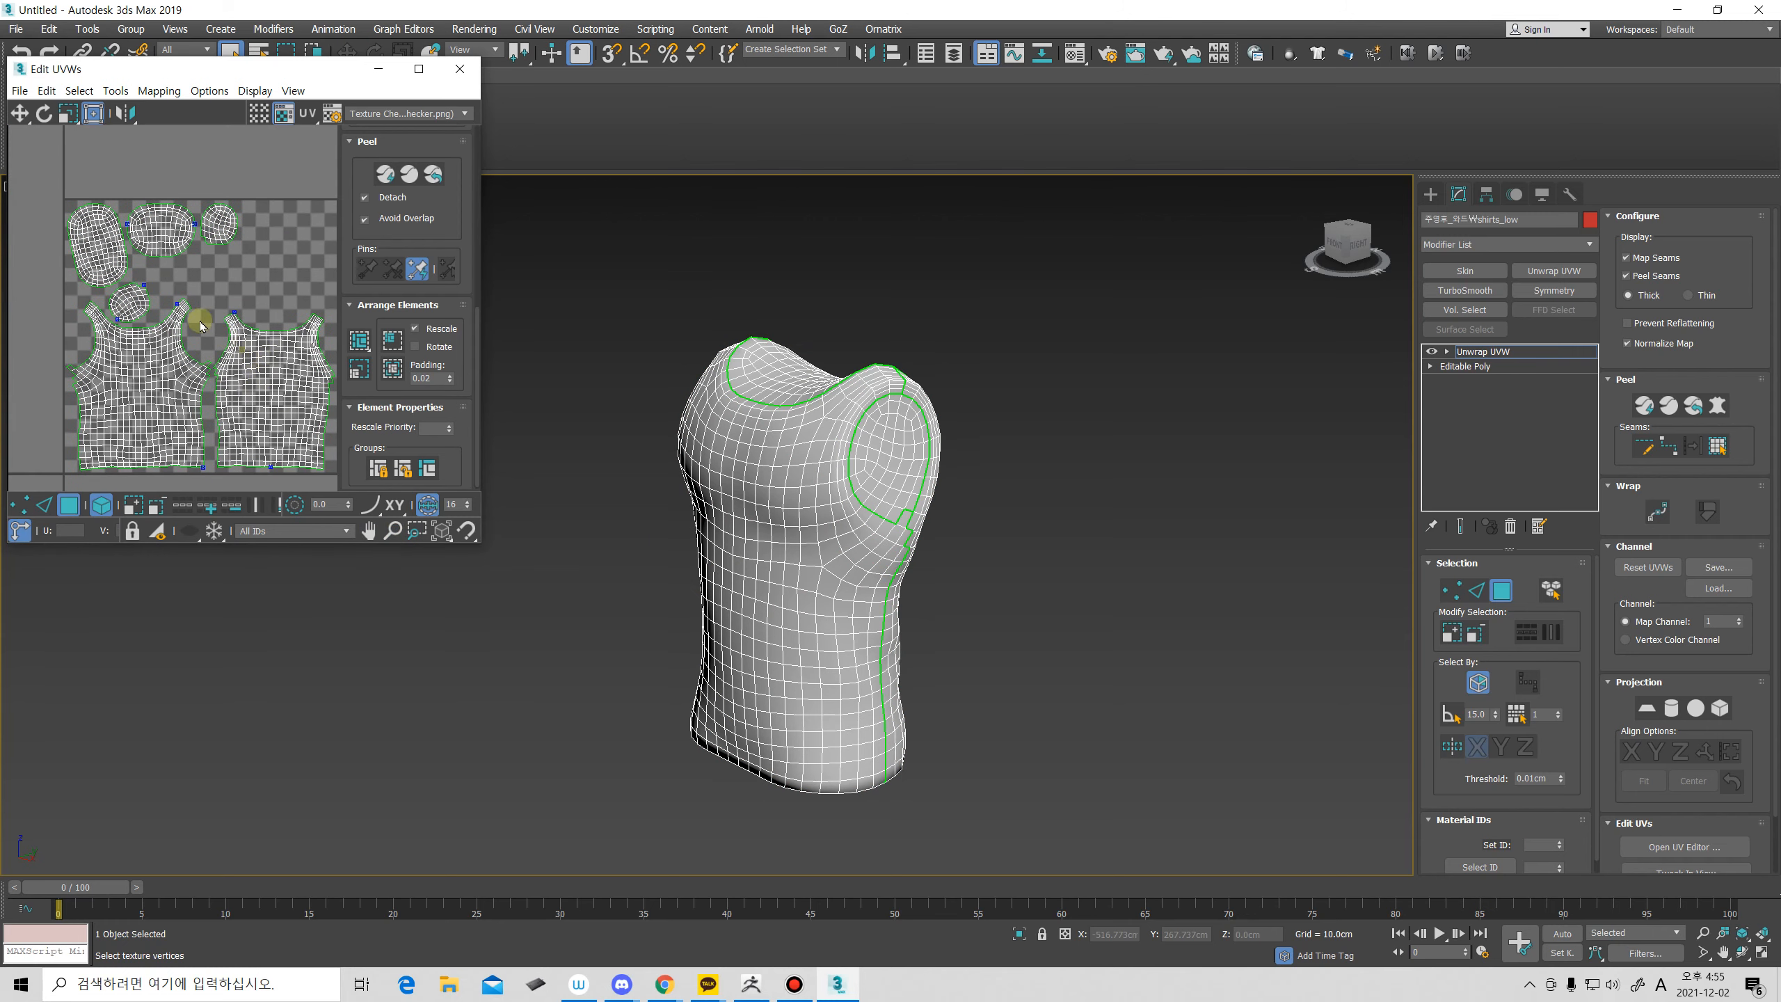
middle_drag(285, 315, 233, 302)
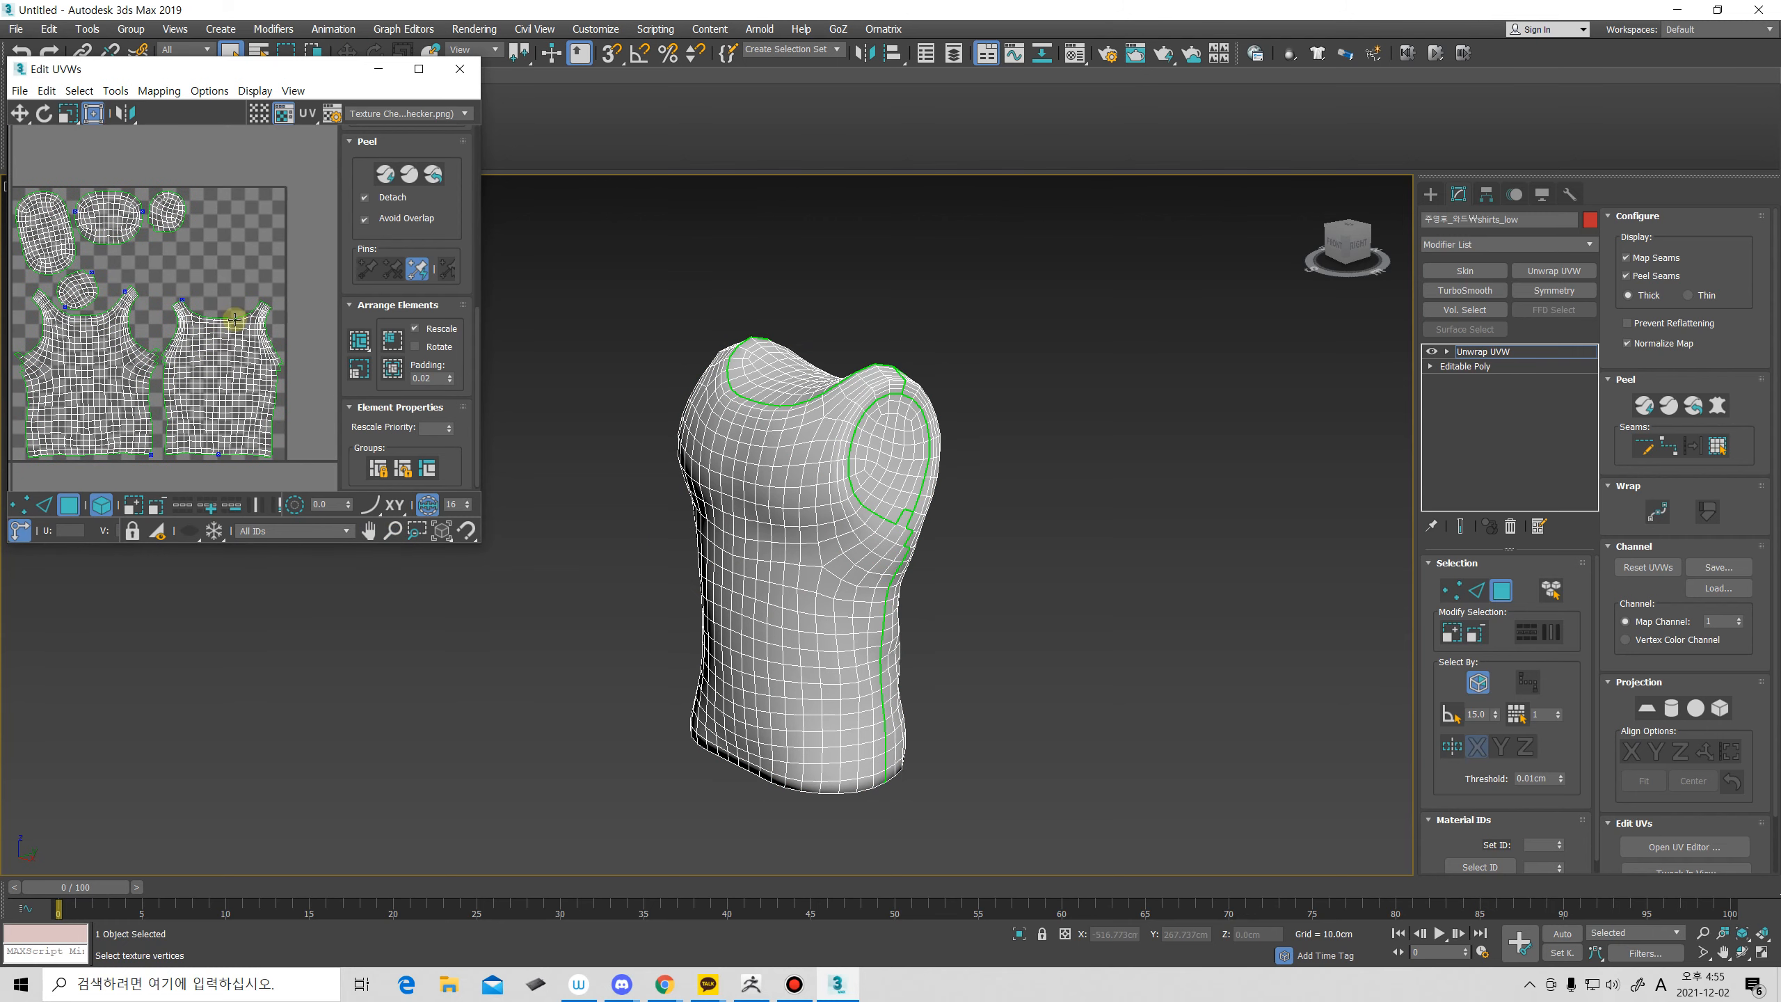
Collapse the Unwrap UVW modifier by converting the shirt to an Editable Poly.
right_click(856, 547)
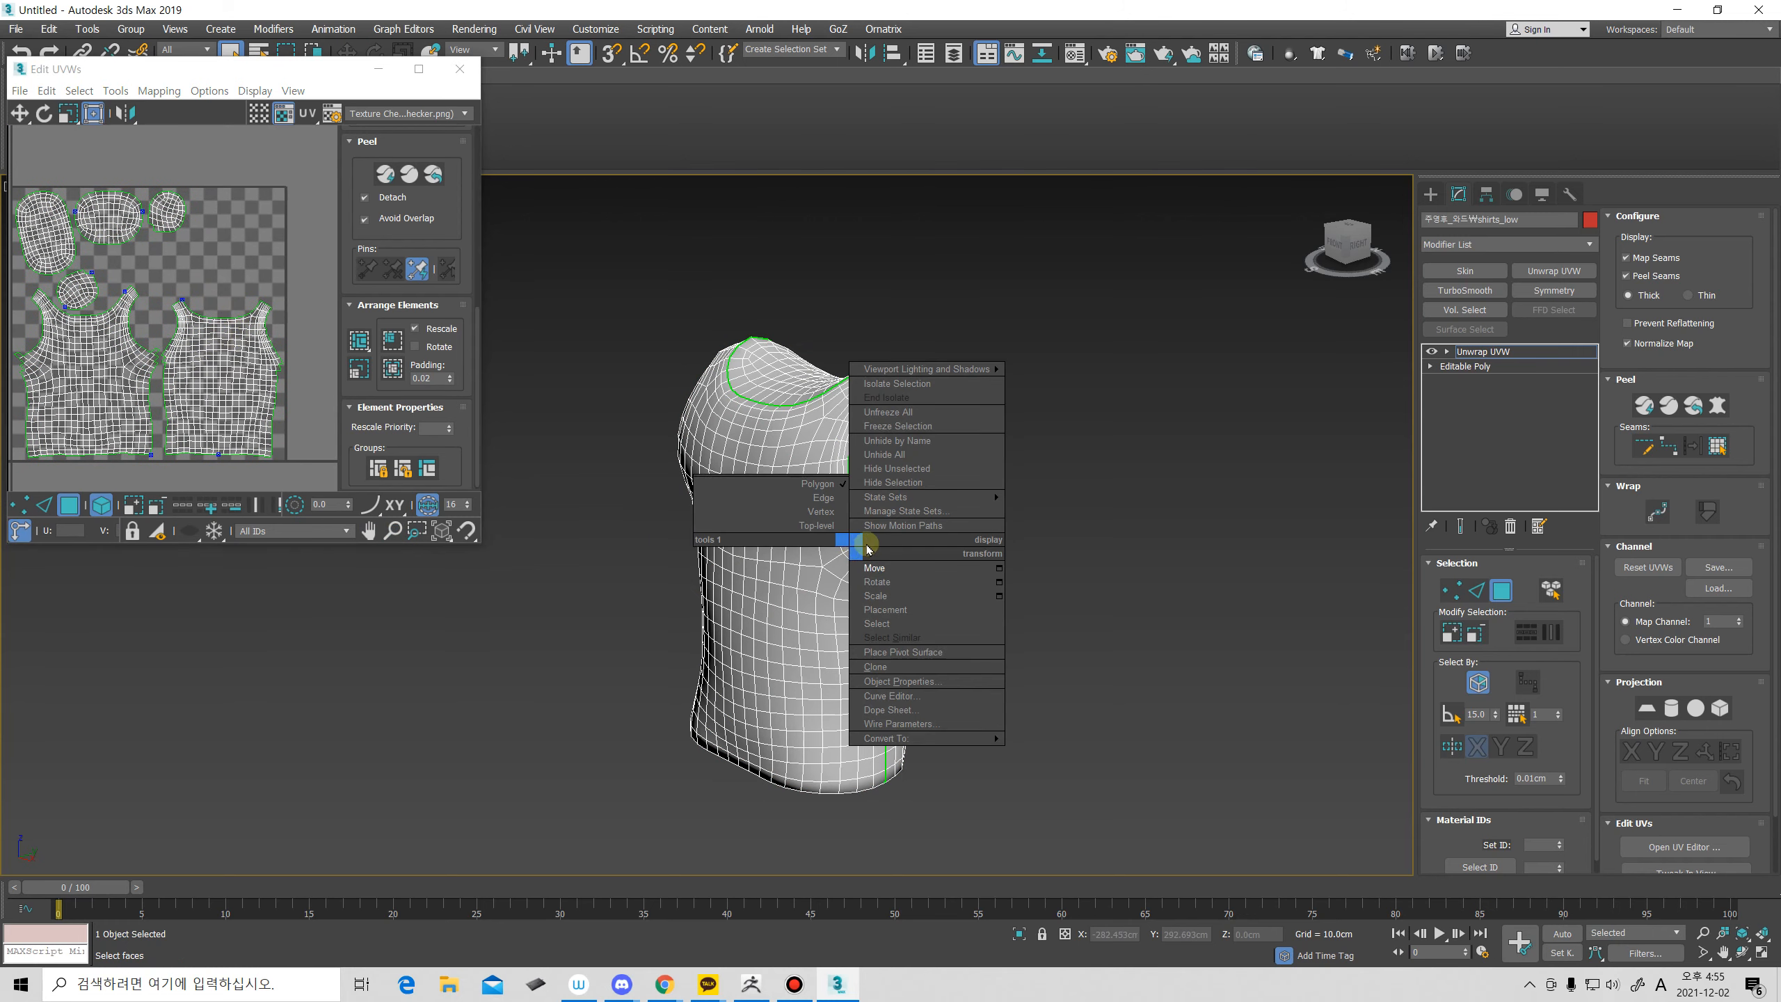
mouse_move(926, 738)
click(1043, 754)
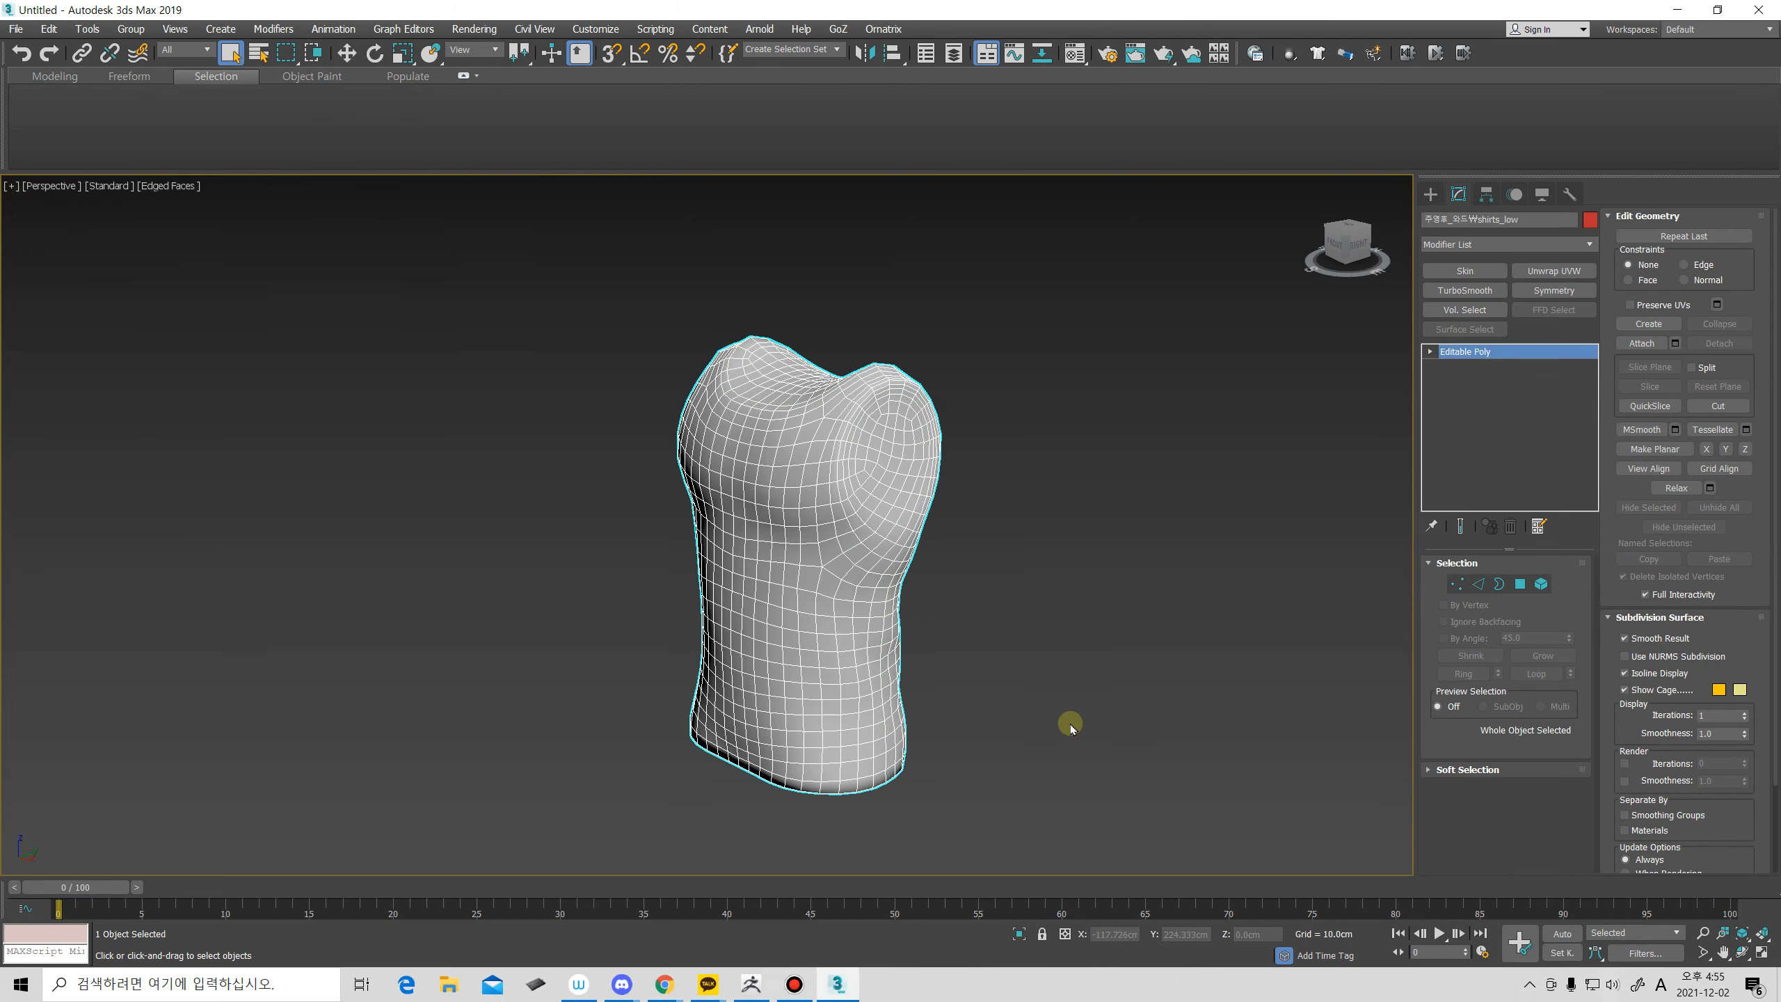
Begin exporting only the selected shirt, with gw::OBJ-Exporter (*.OBJ) as the file type.
alt+middle_drag(844, 654, 858, 635)
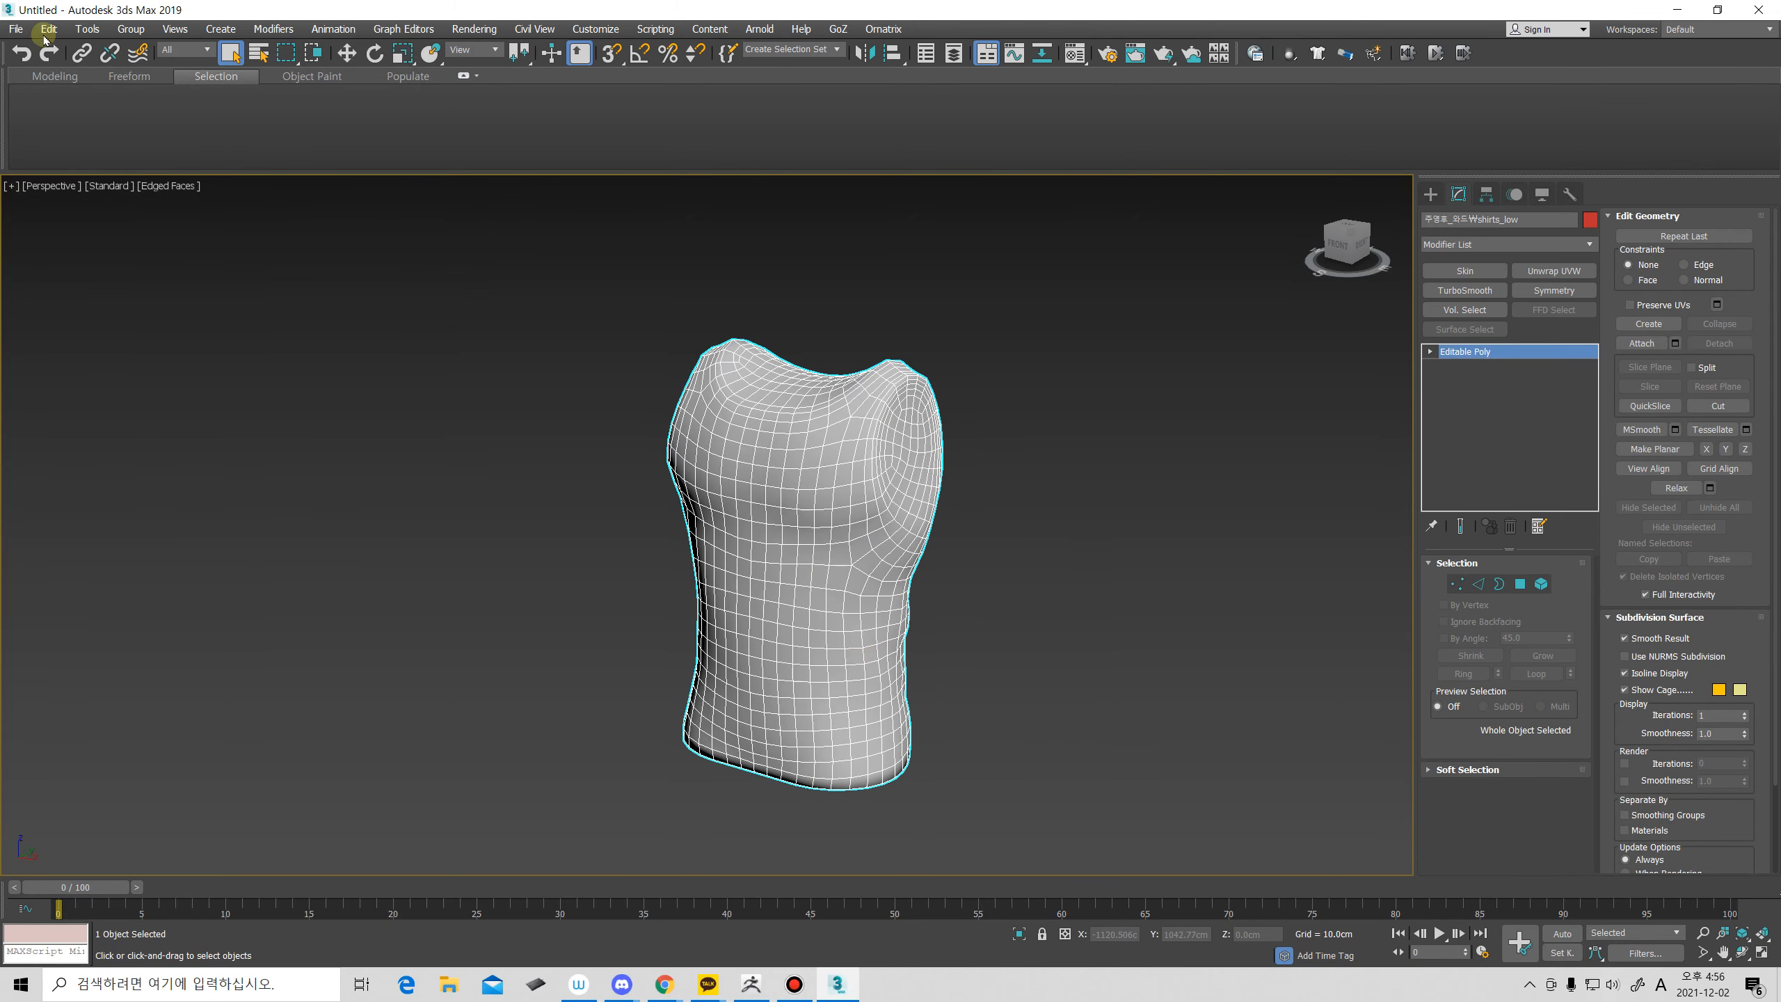
click(16, 28)
mouse_move(68, 270)
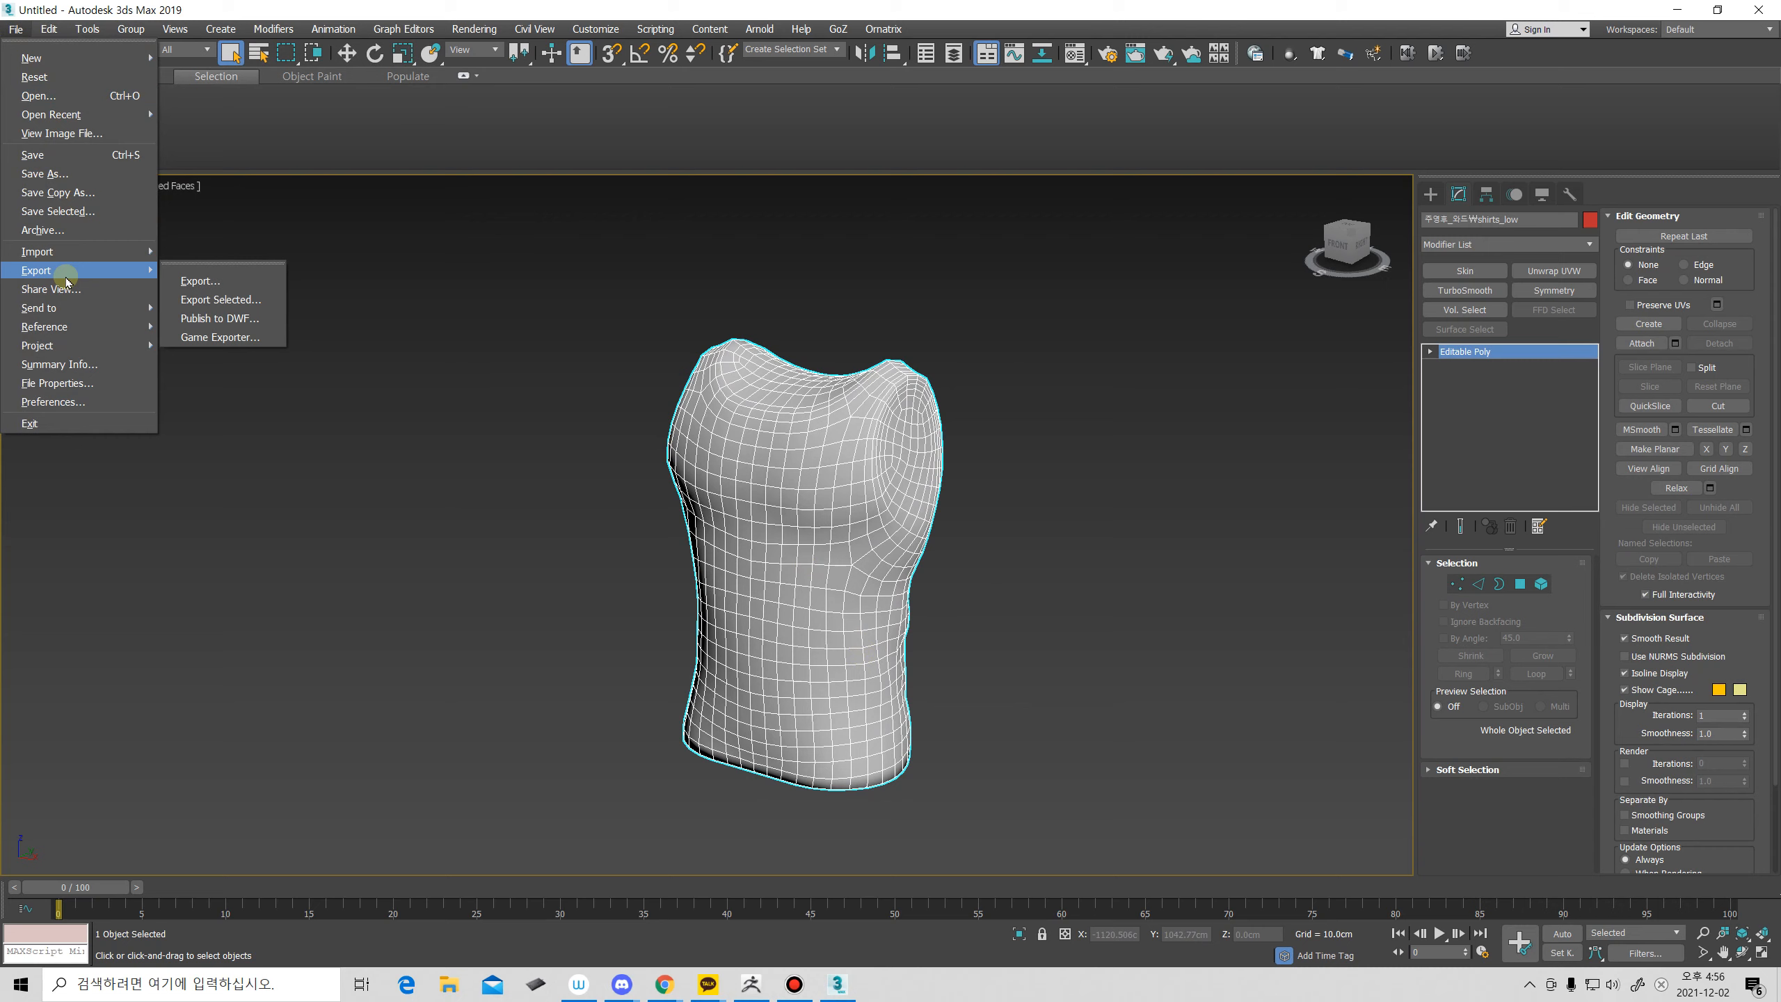
click(187, 297)
click(299, 743)
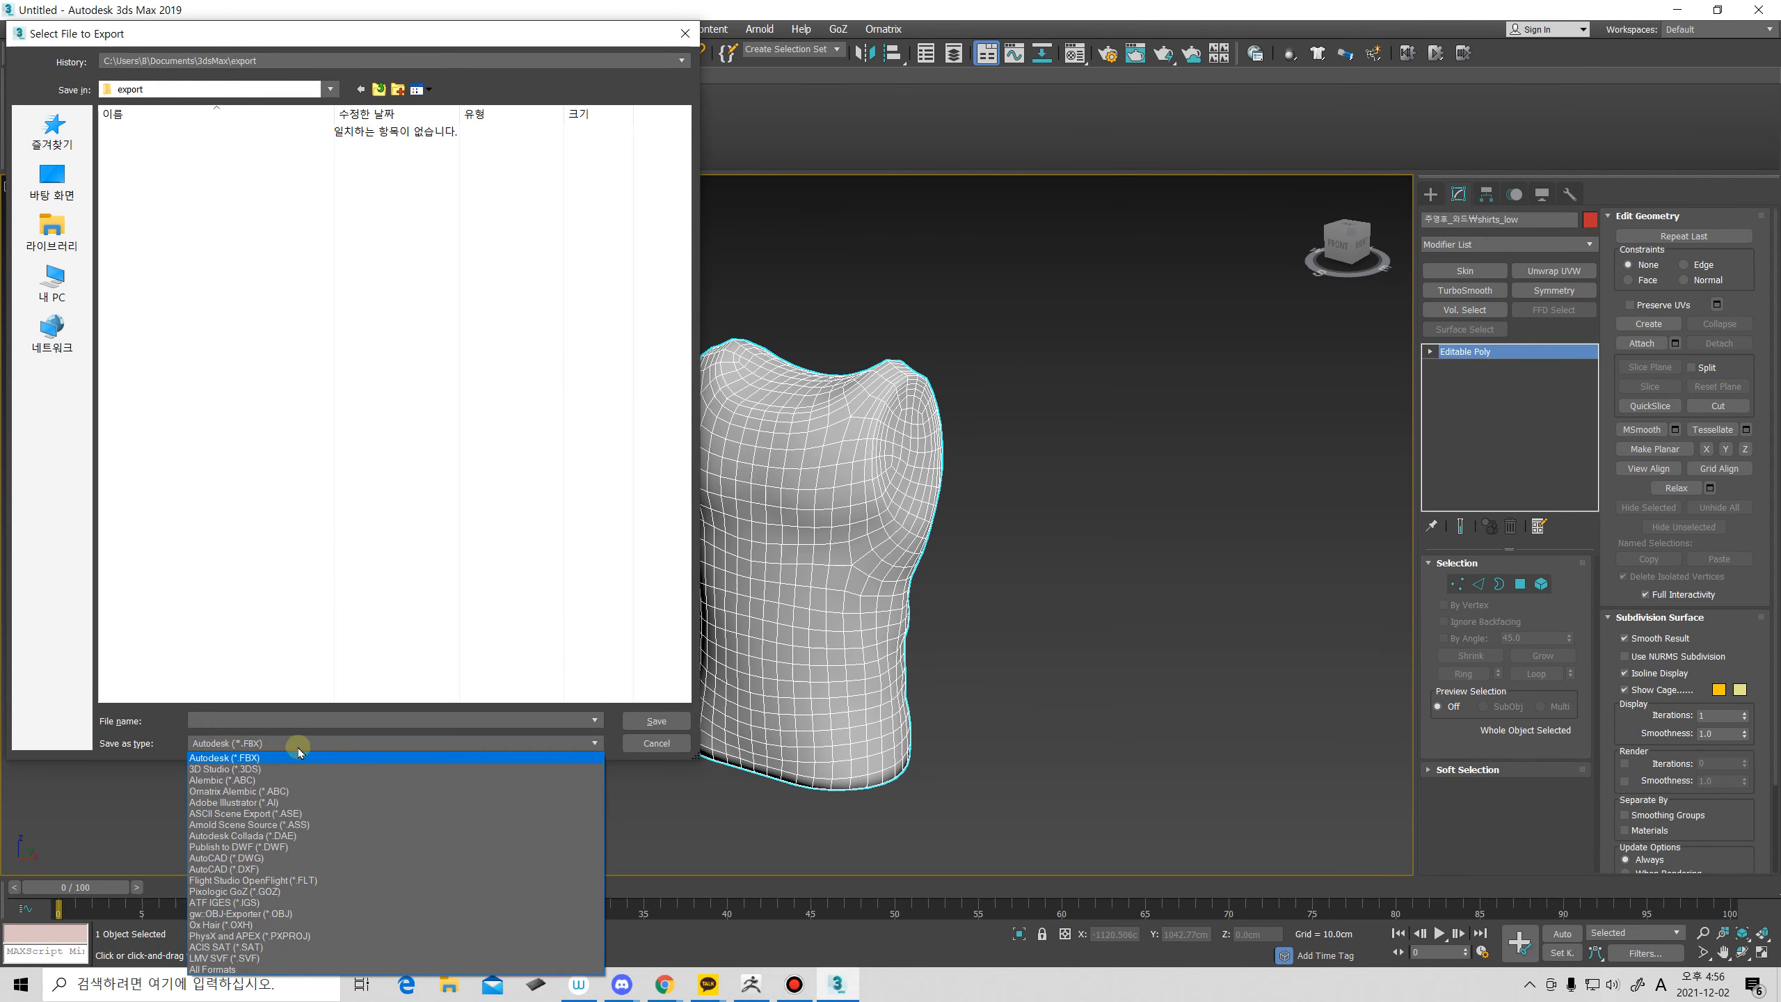
click(295, 912)
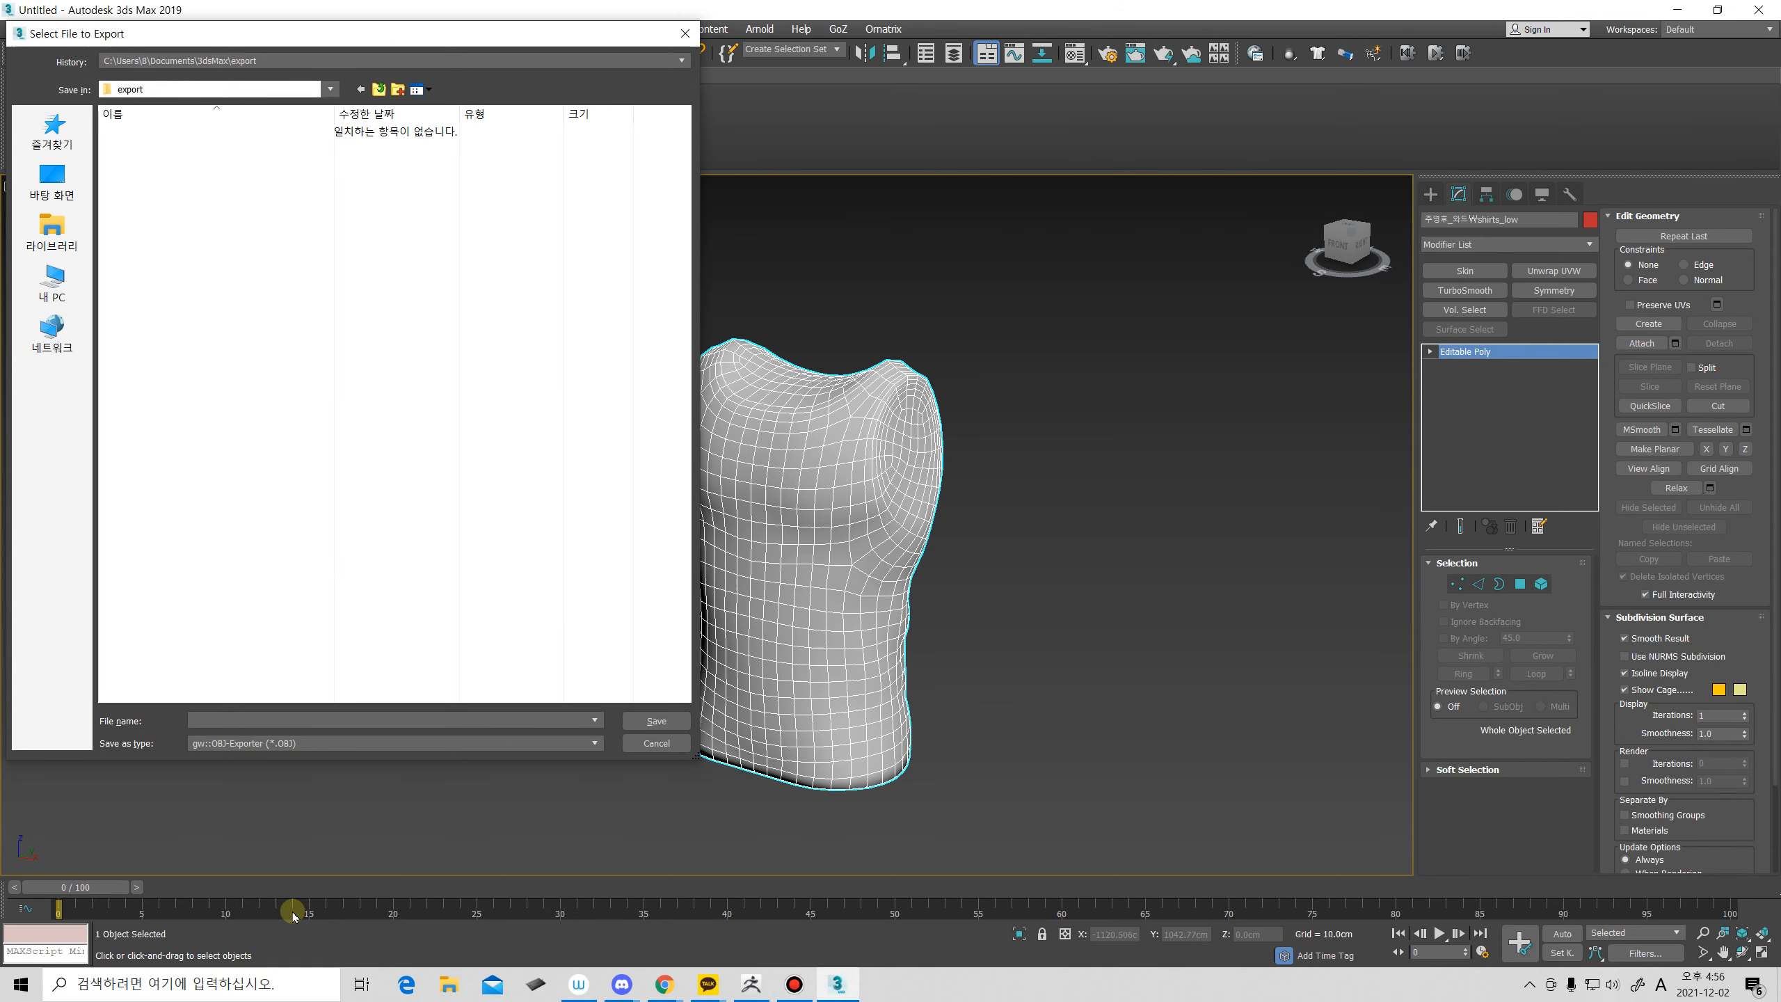
Export the shirt over the existing shirts_low.OBJ in the student's folder under D:\SDG\FeedBack, keeping the current OBJ export options.
click(289, 61)
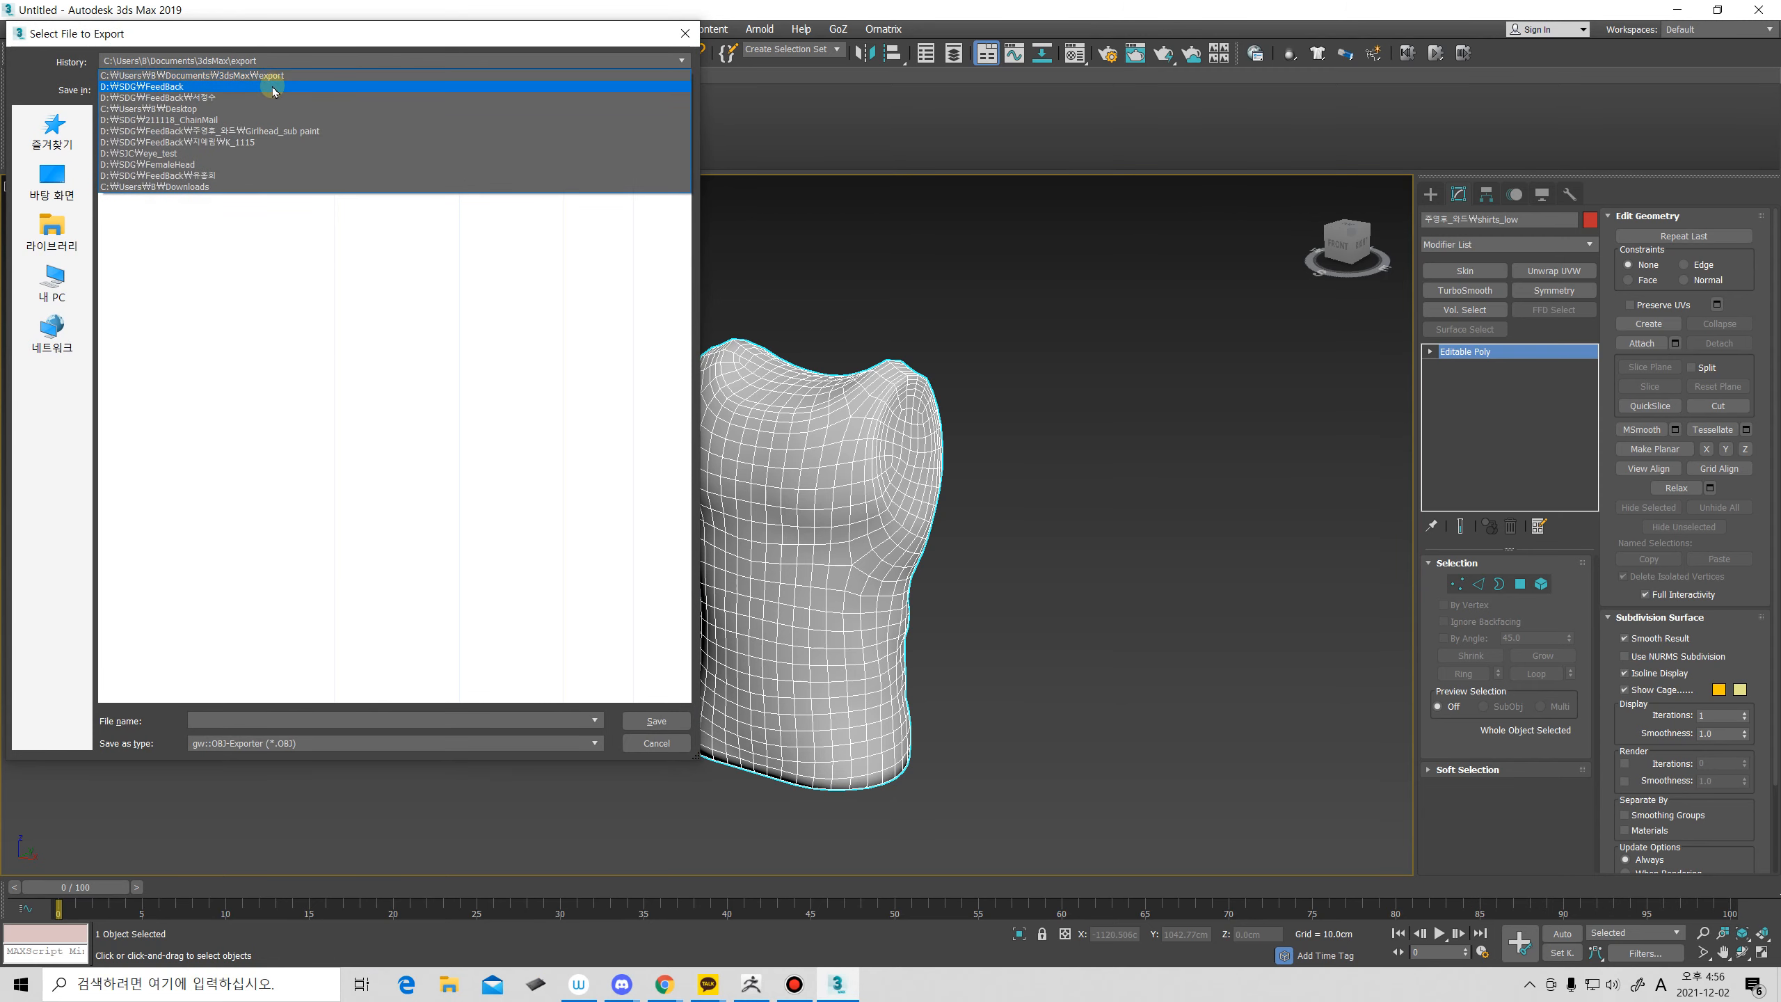
click(273, 86)
double_click(242, 230)
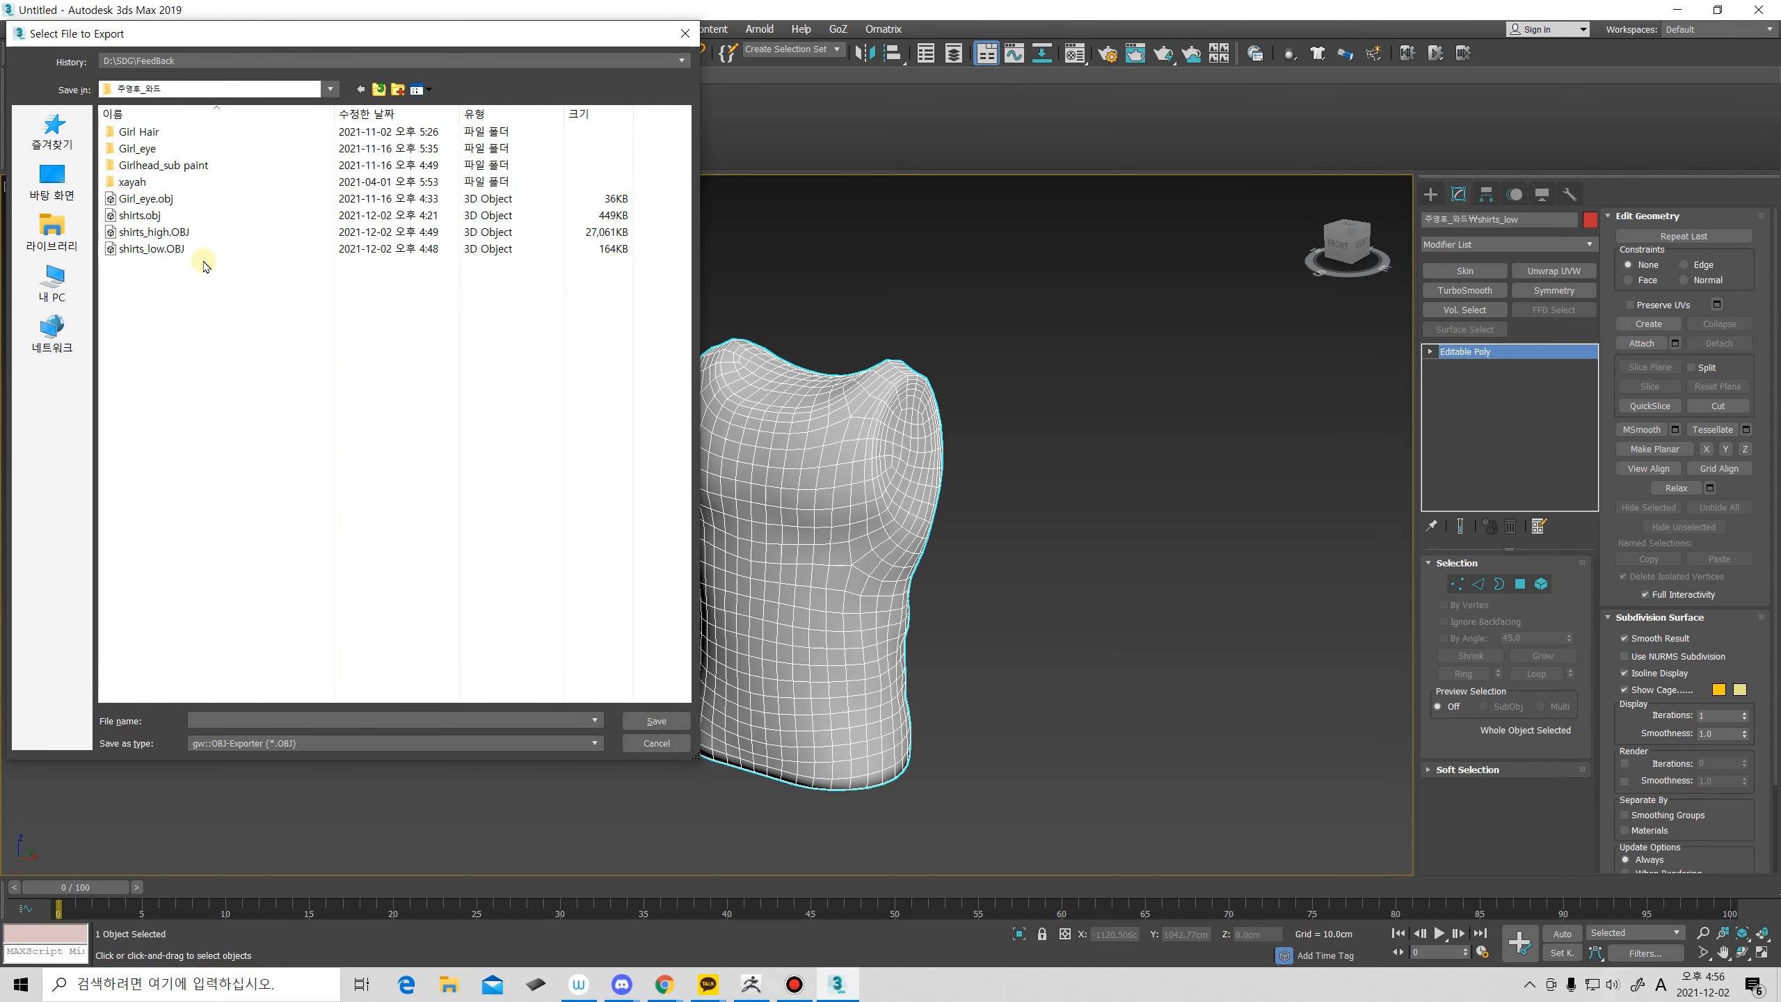
click(168, 249)
click(656, 720)
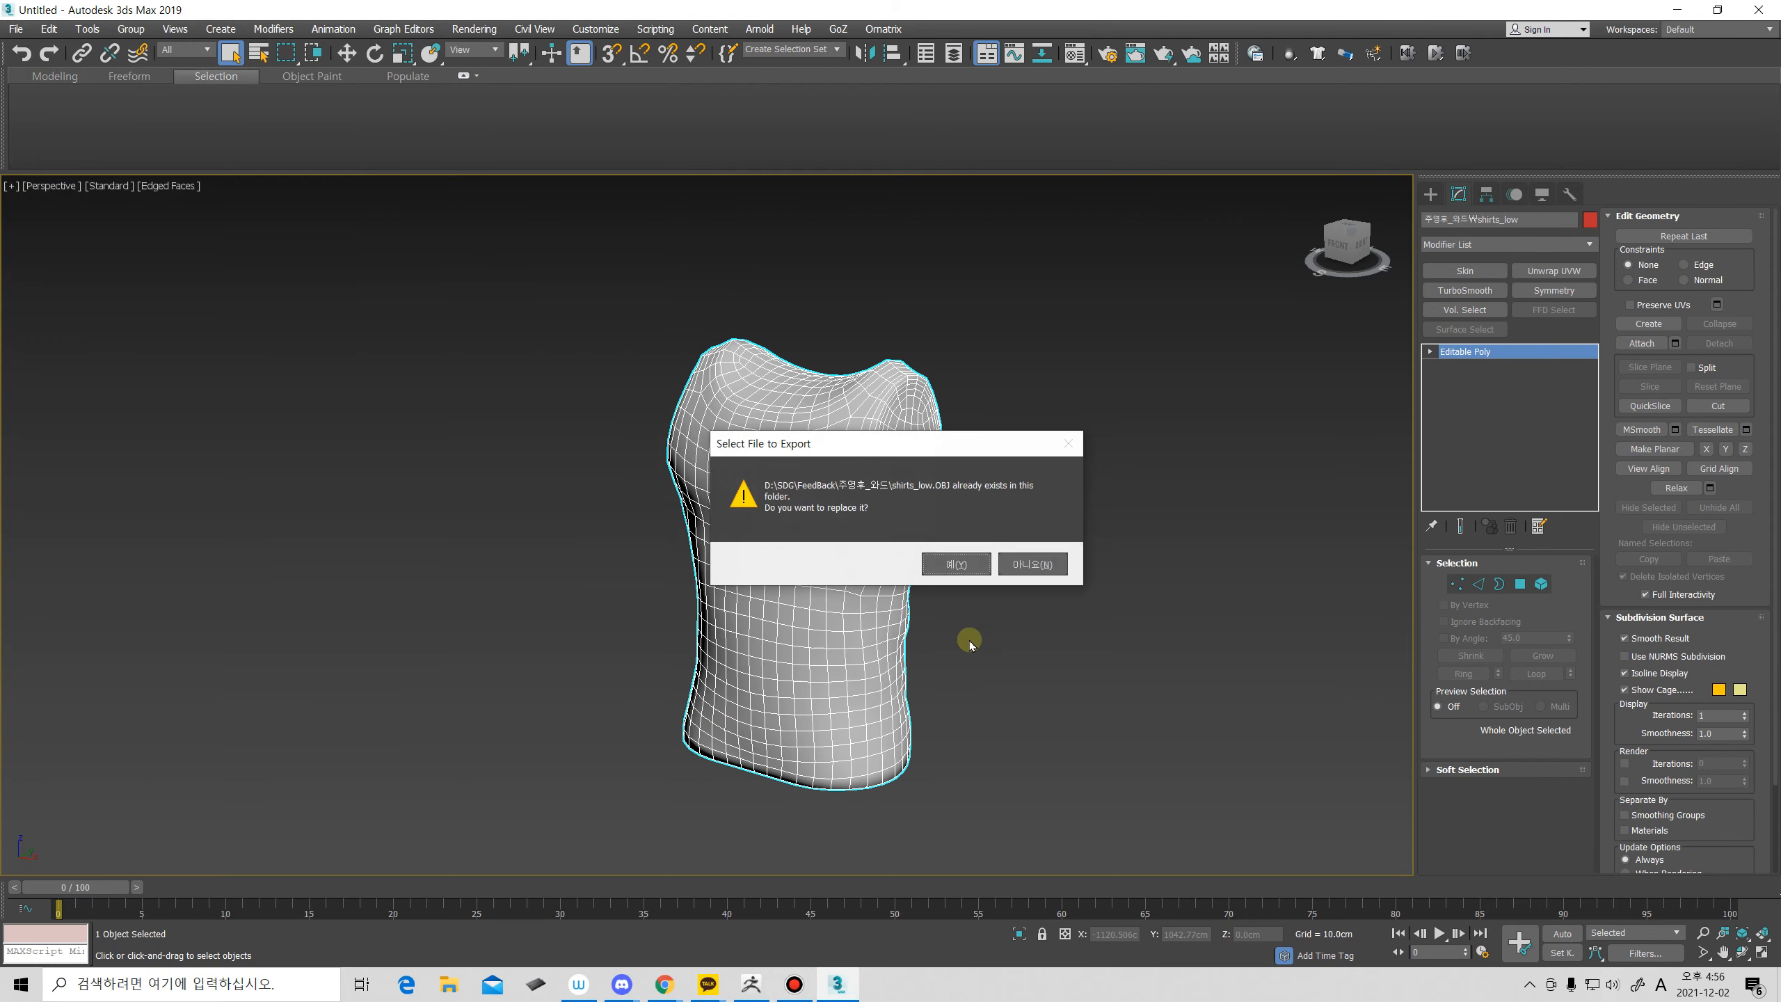
click(956, 566)
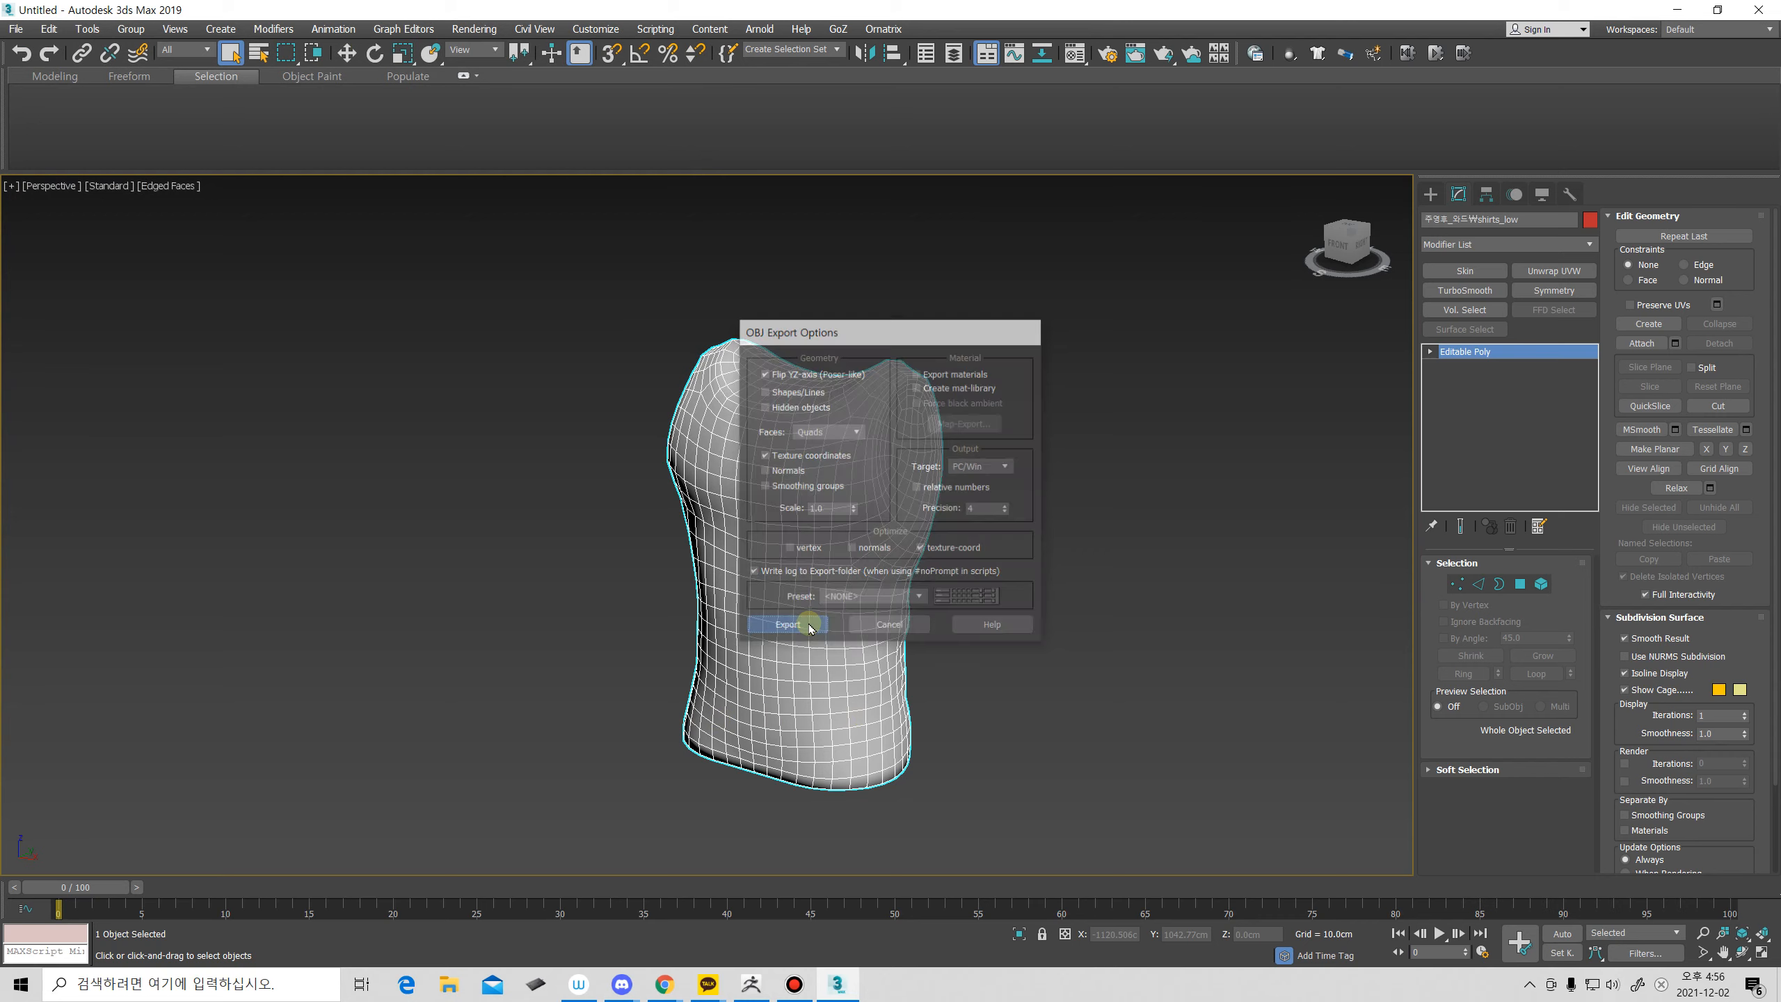
click(787, 625)
click(1073, 627)
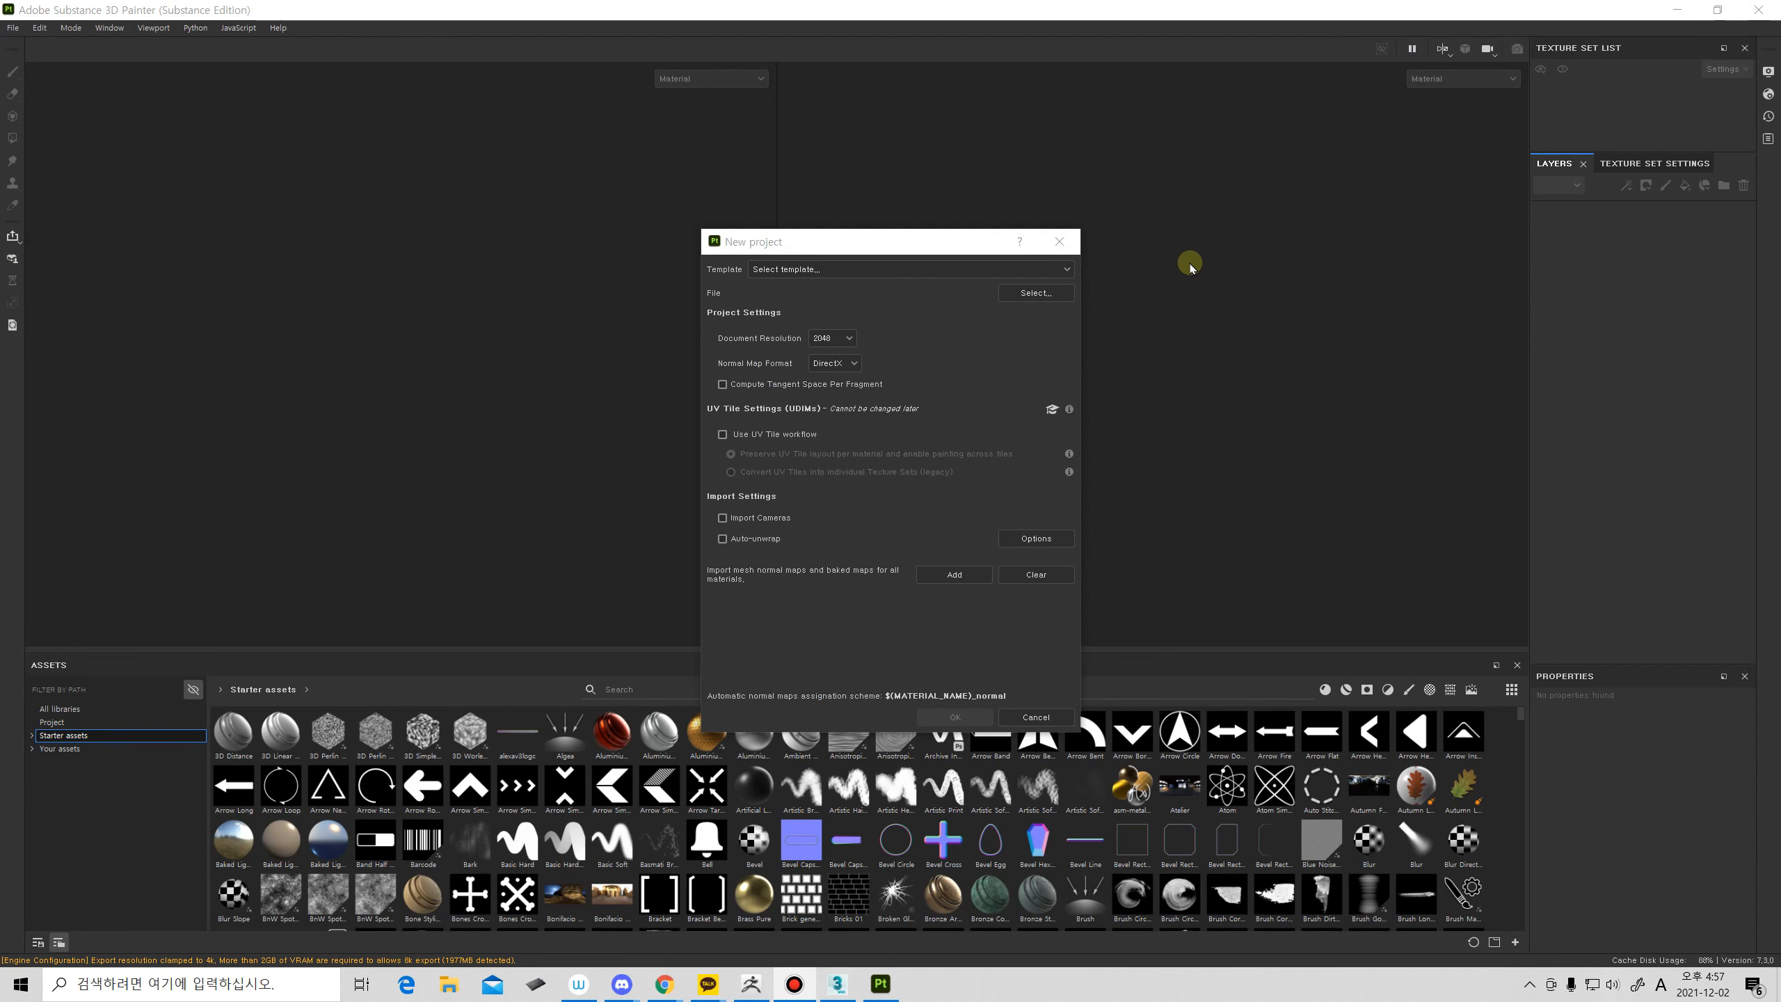
In Substance 3D Painter, create a new project from shirts_low.OBJ in the student's folder under D:\SDG\FeedBack.
drag(914, 238, 808, 176)
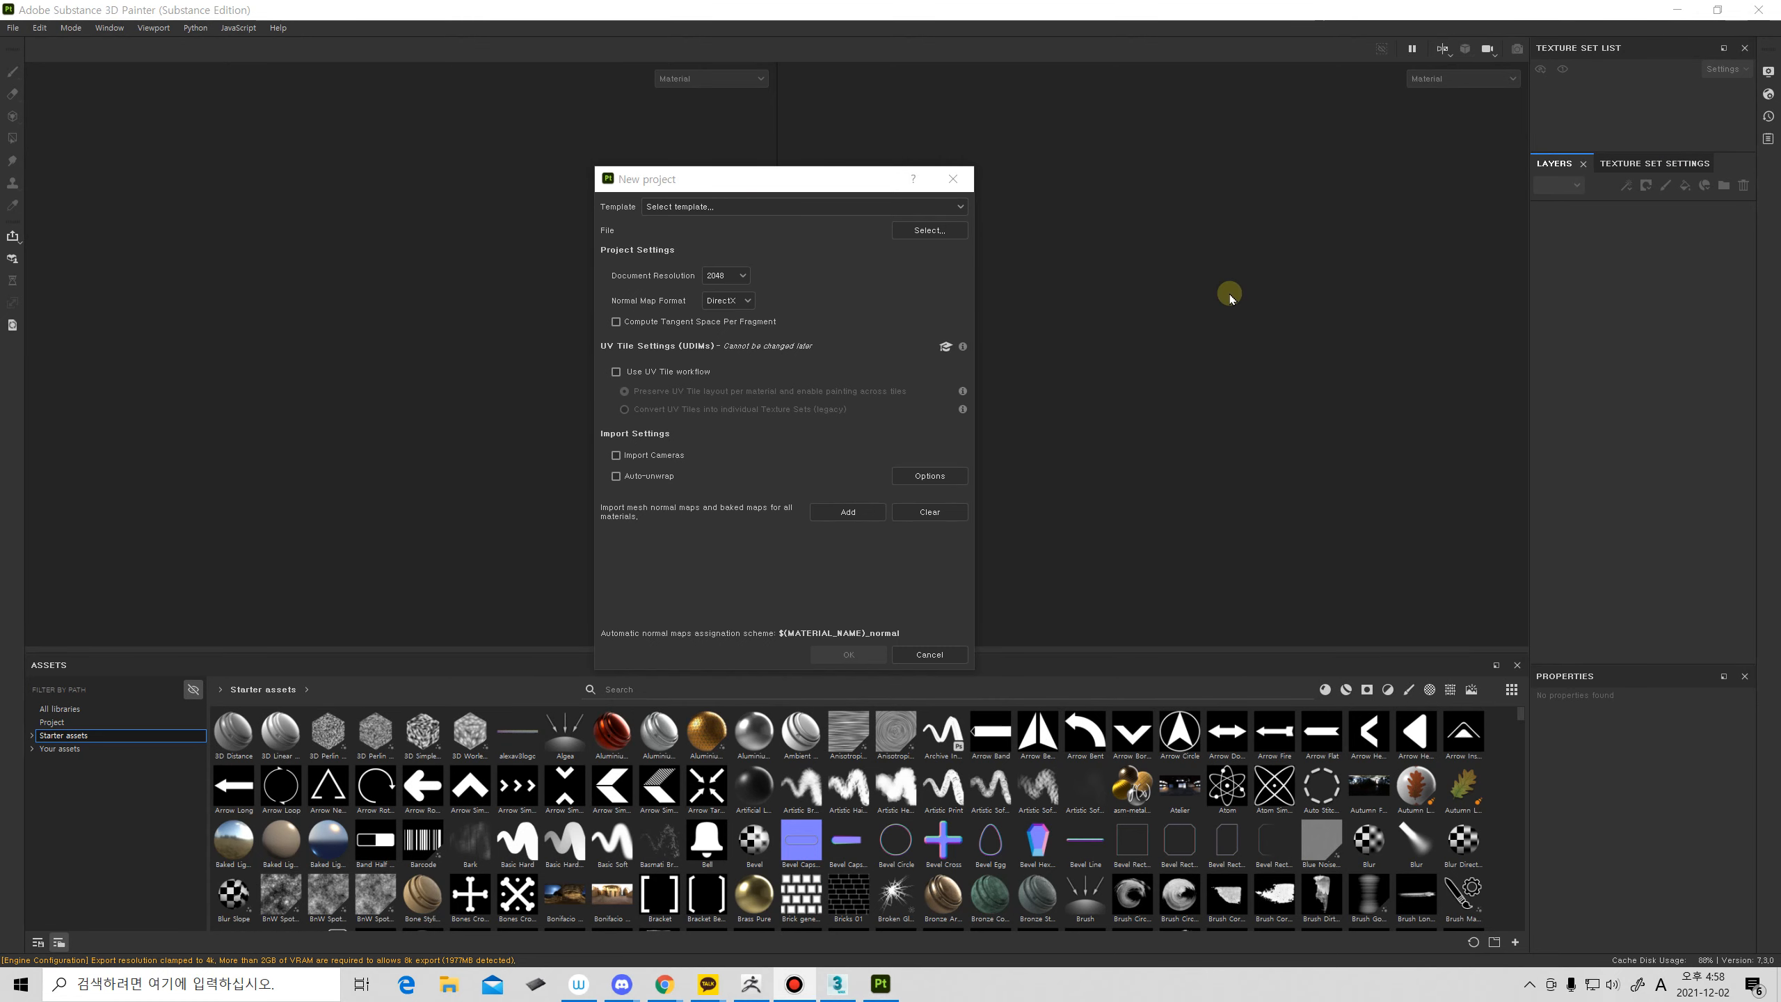
drag(776, 178, 441, 132)
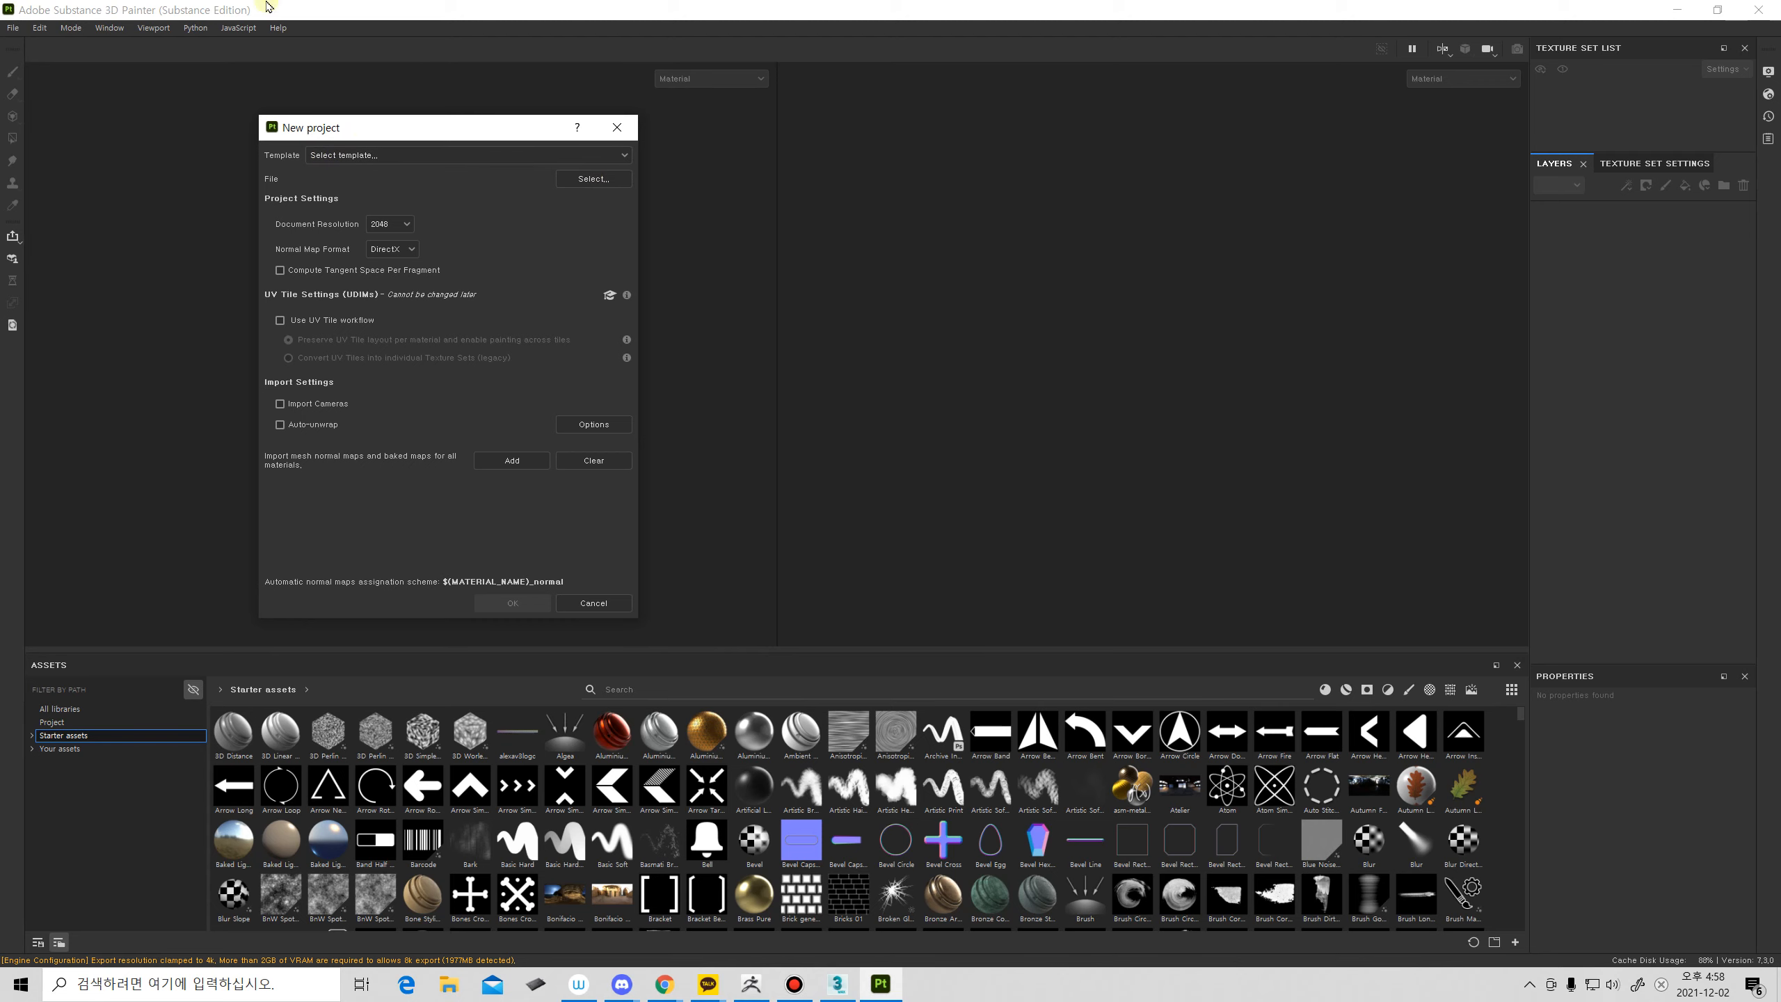
click(588, 179)
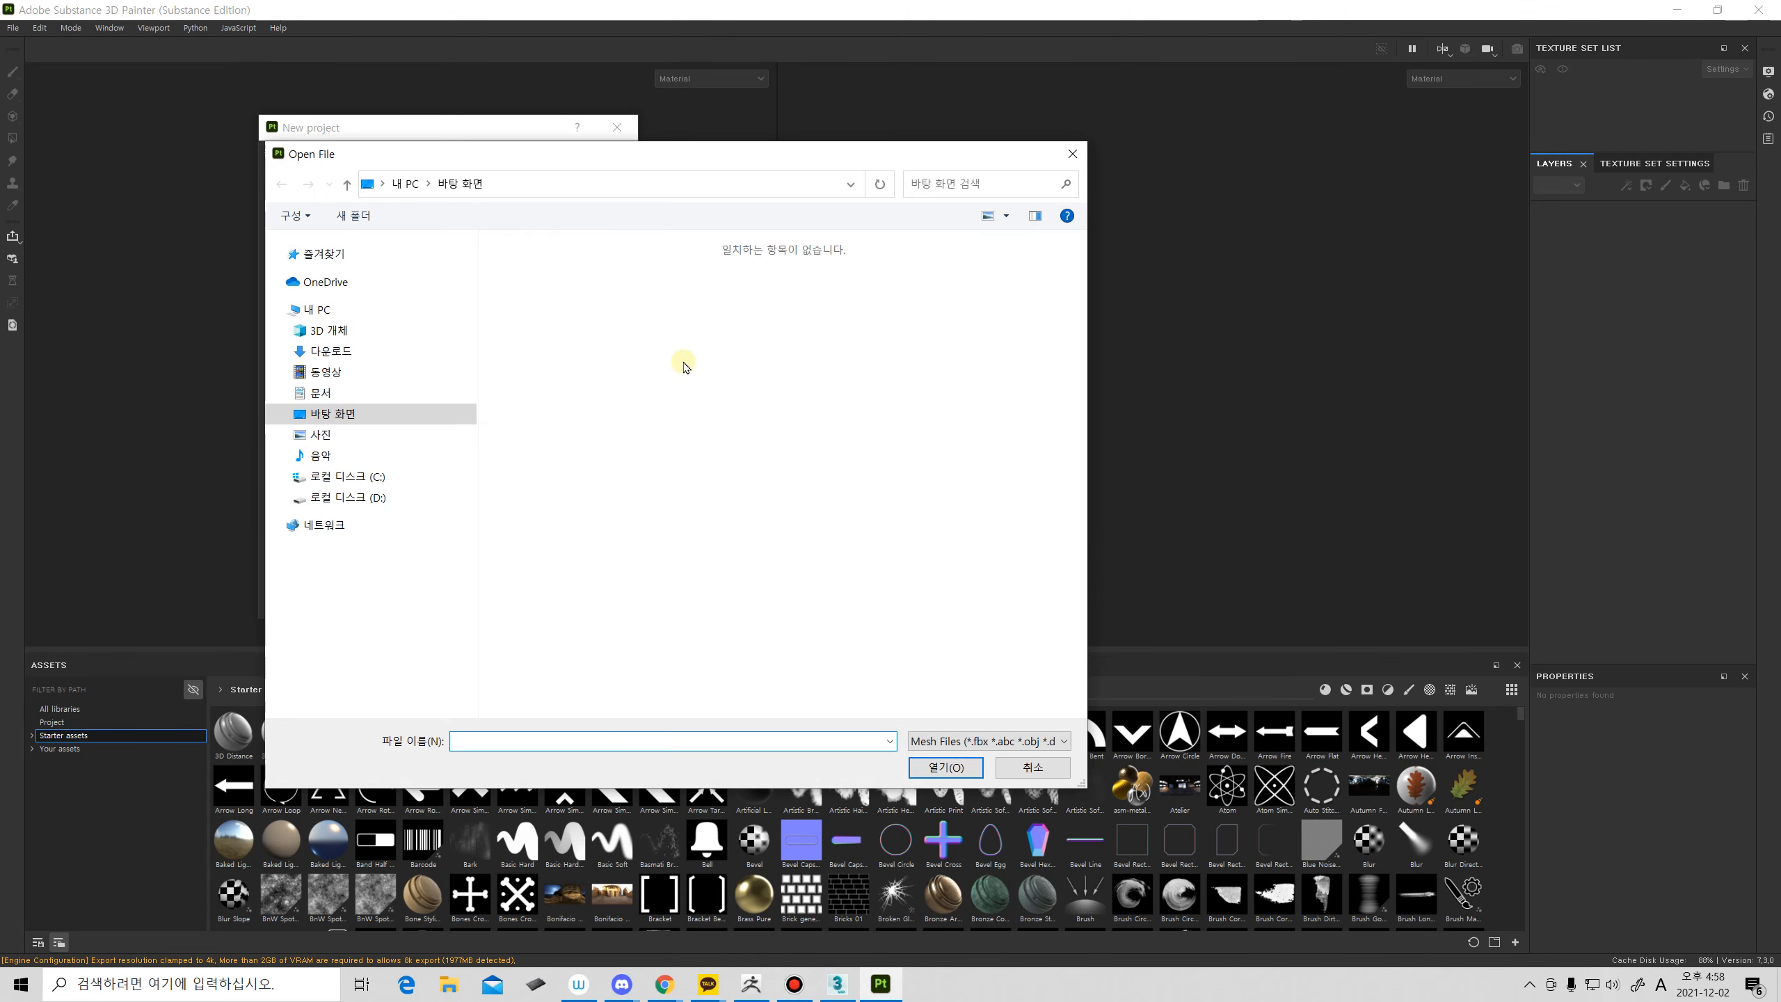
click(343, 497)
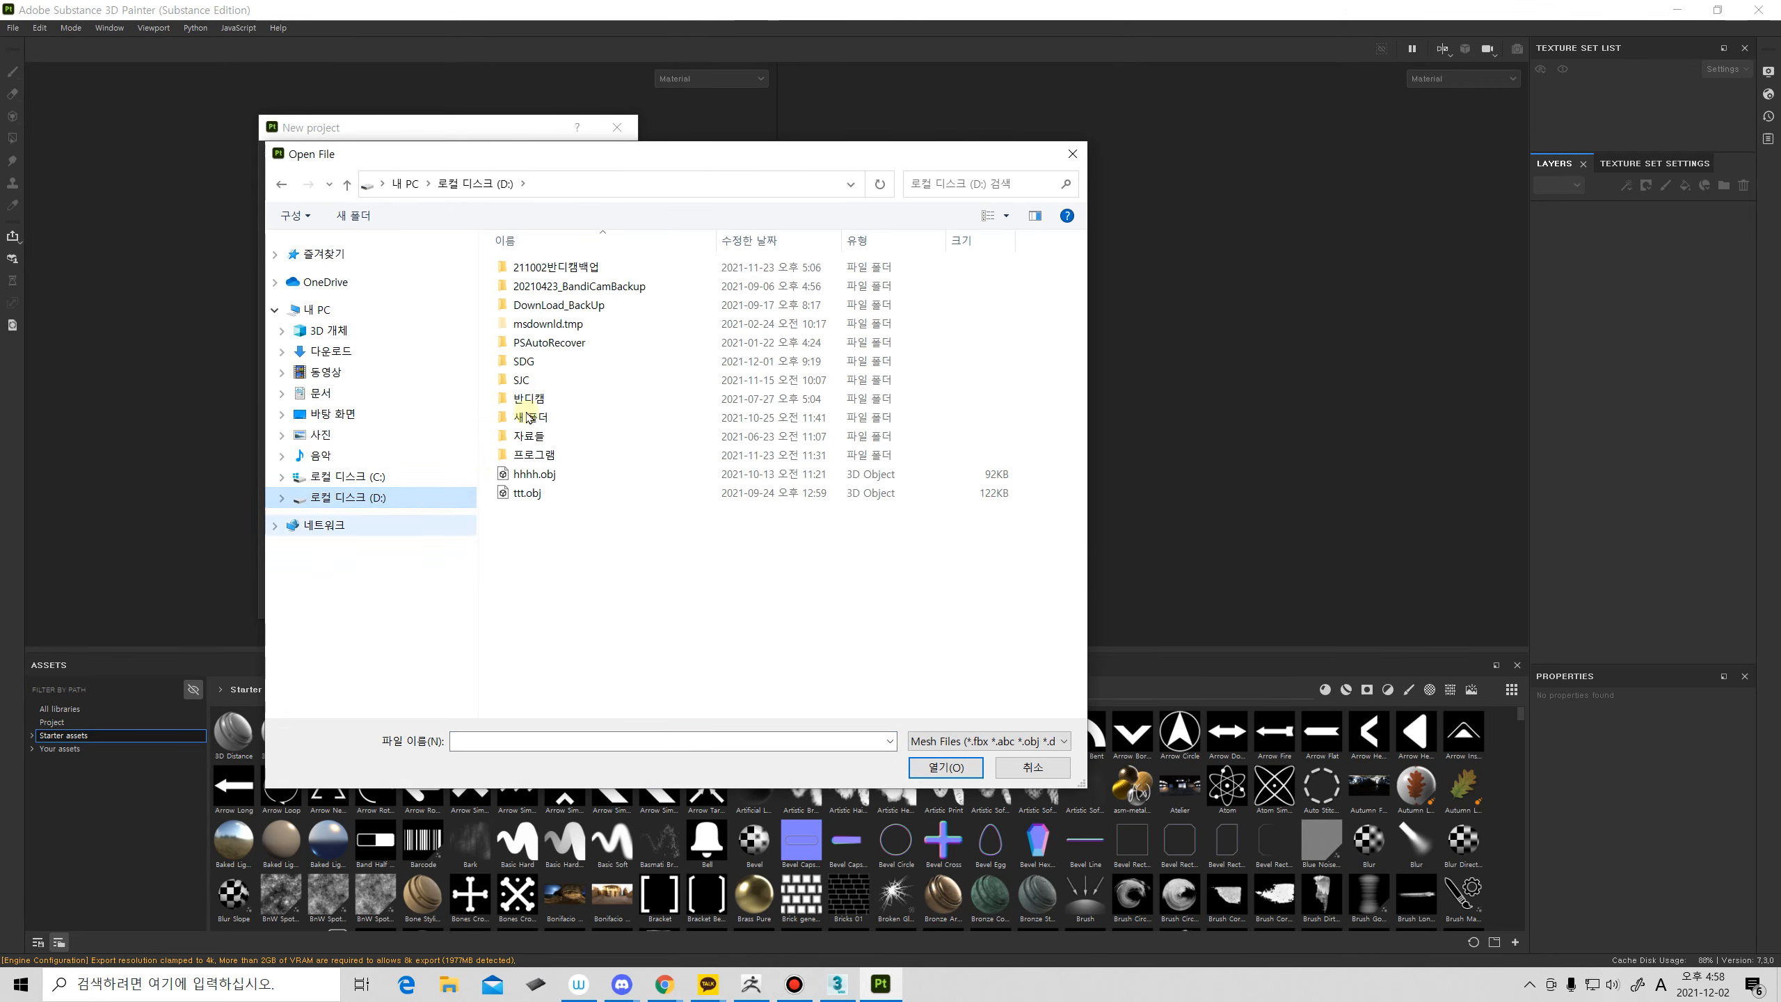
double_click(552, 362)
double_click(561, 644)
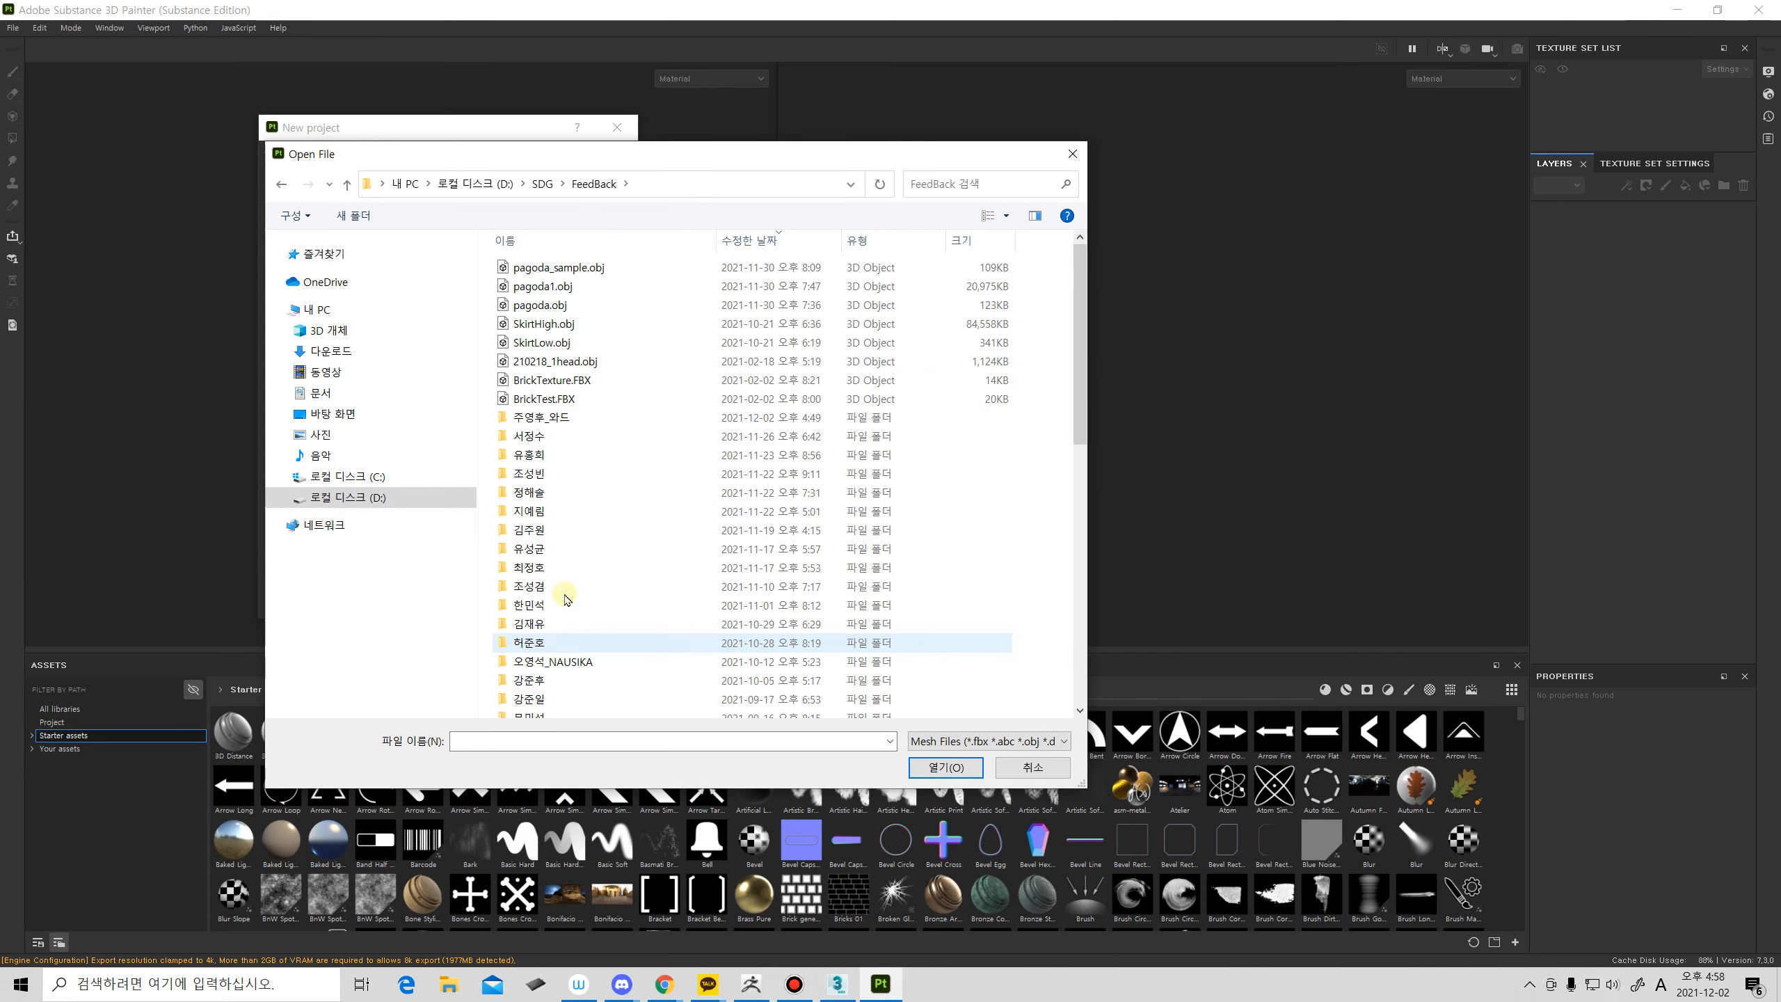
double_click(564, 417)
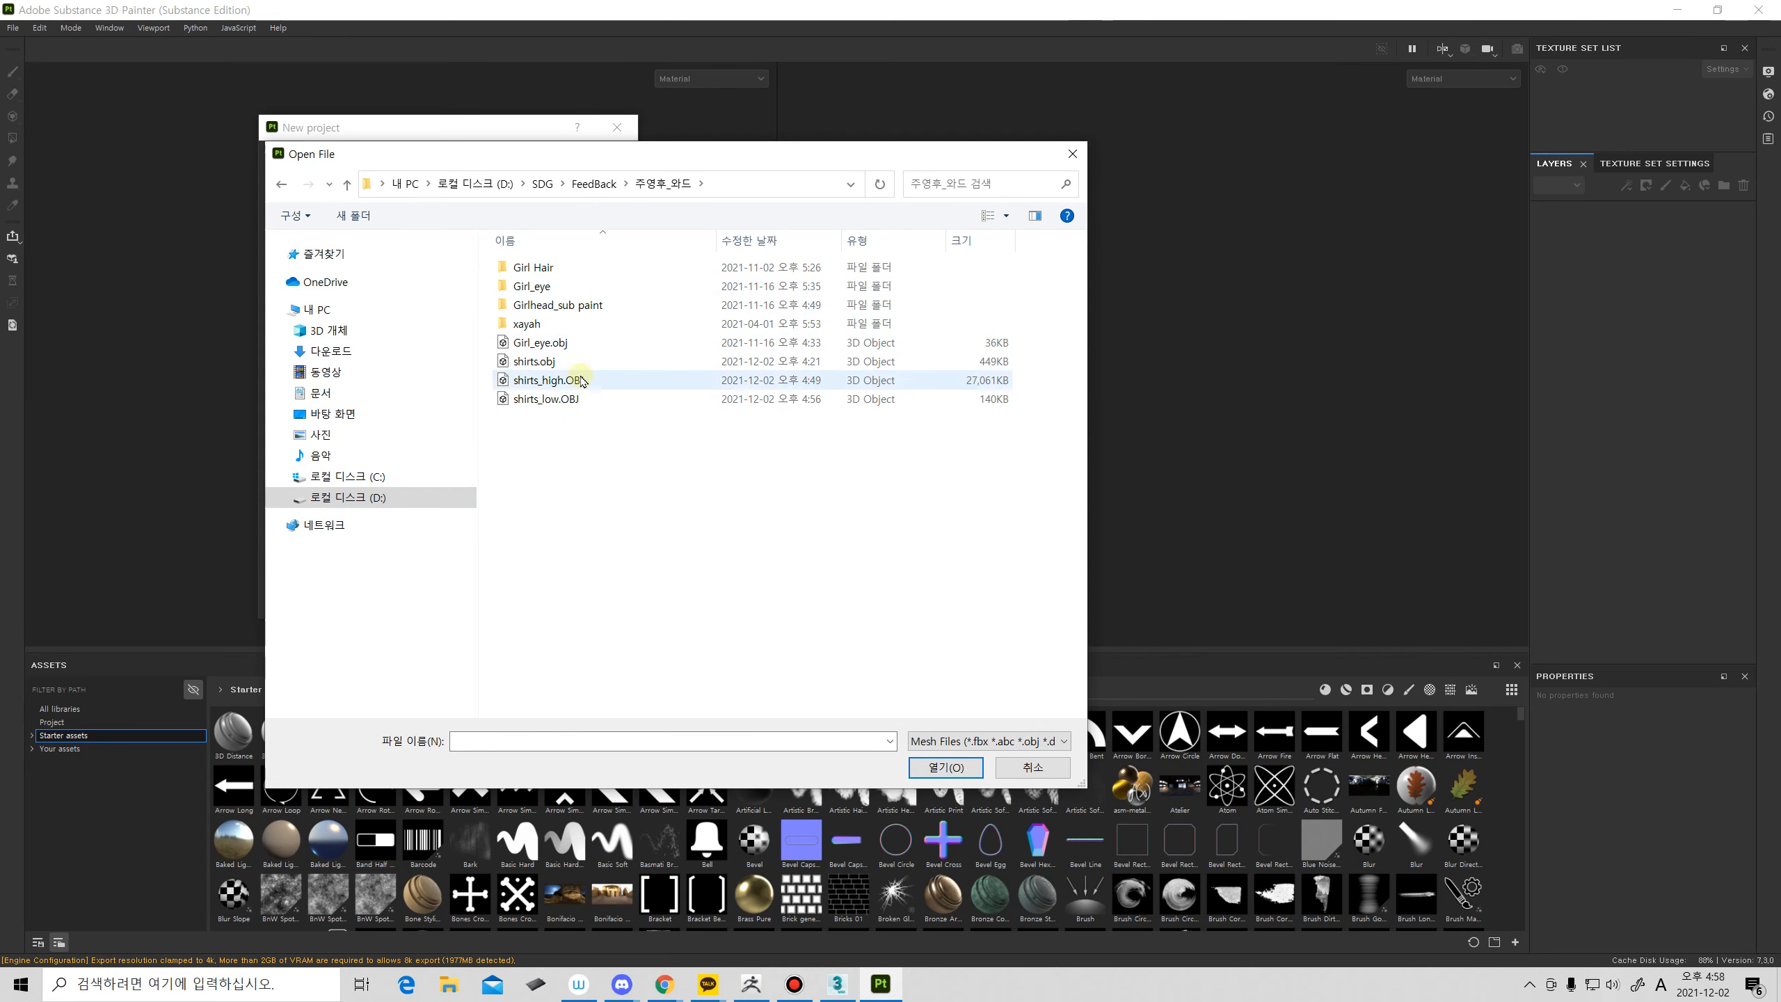
click(596, 398)
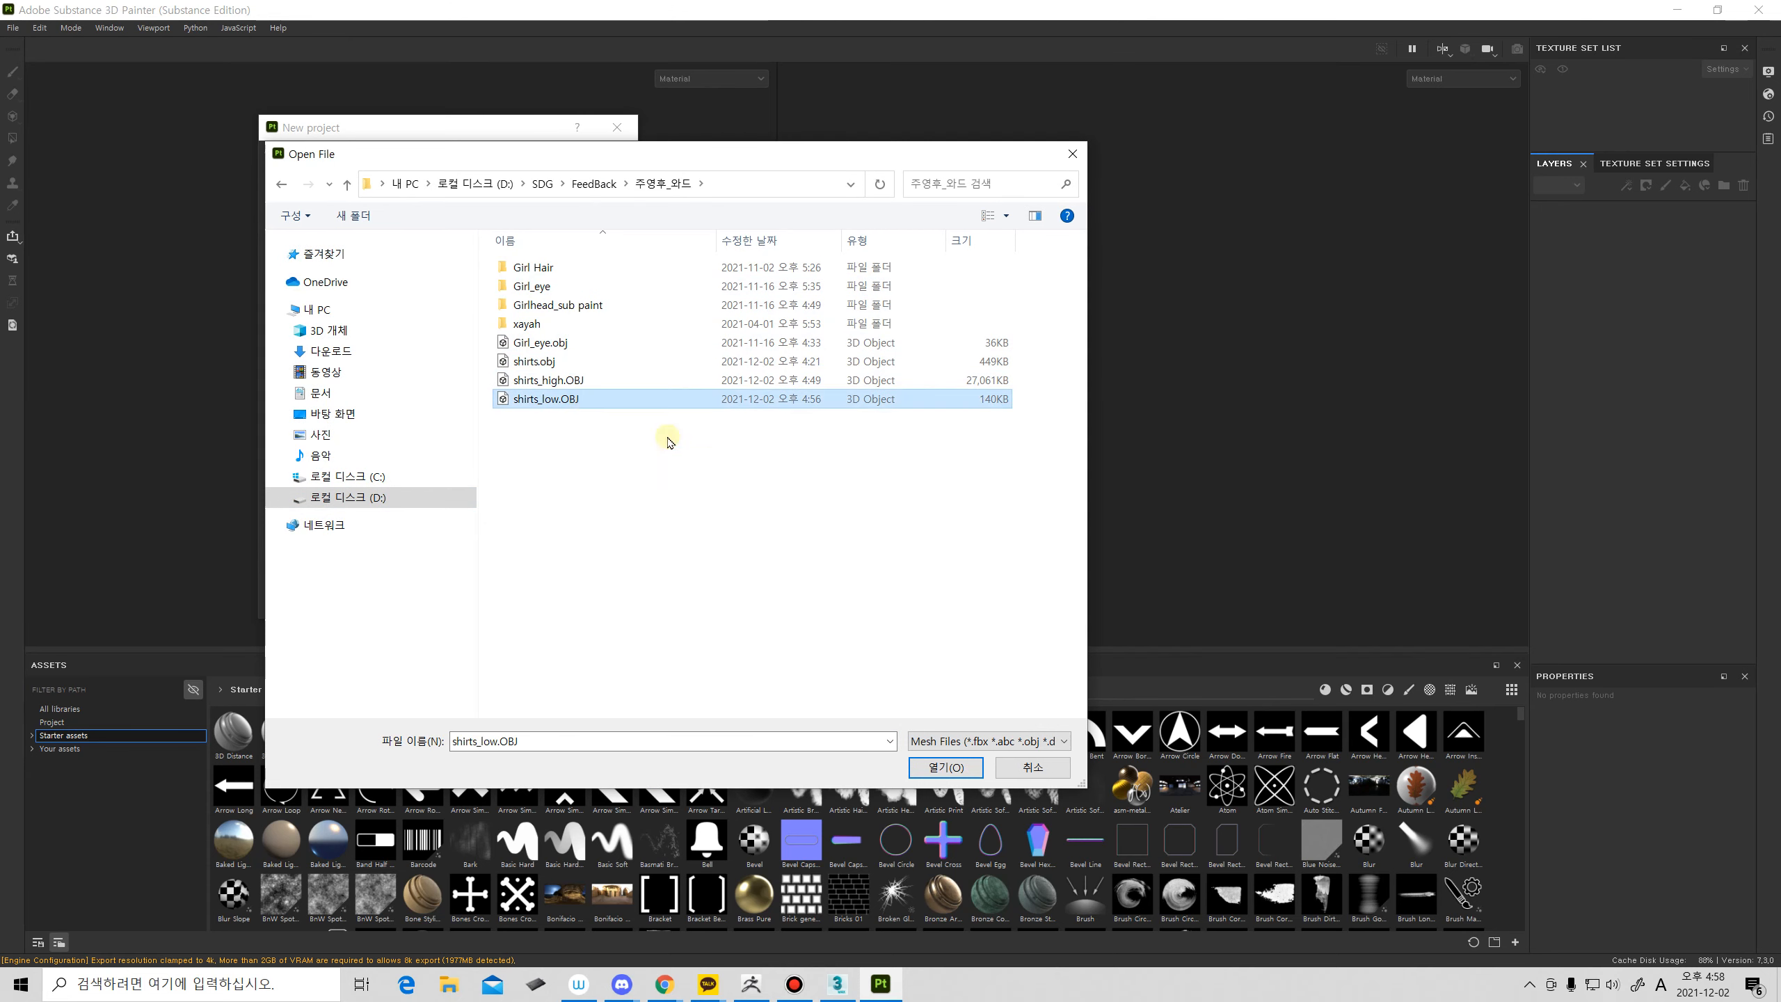
click(939, 765)
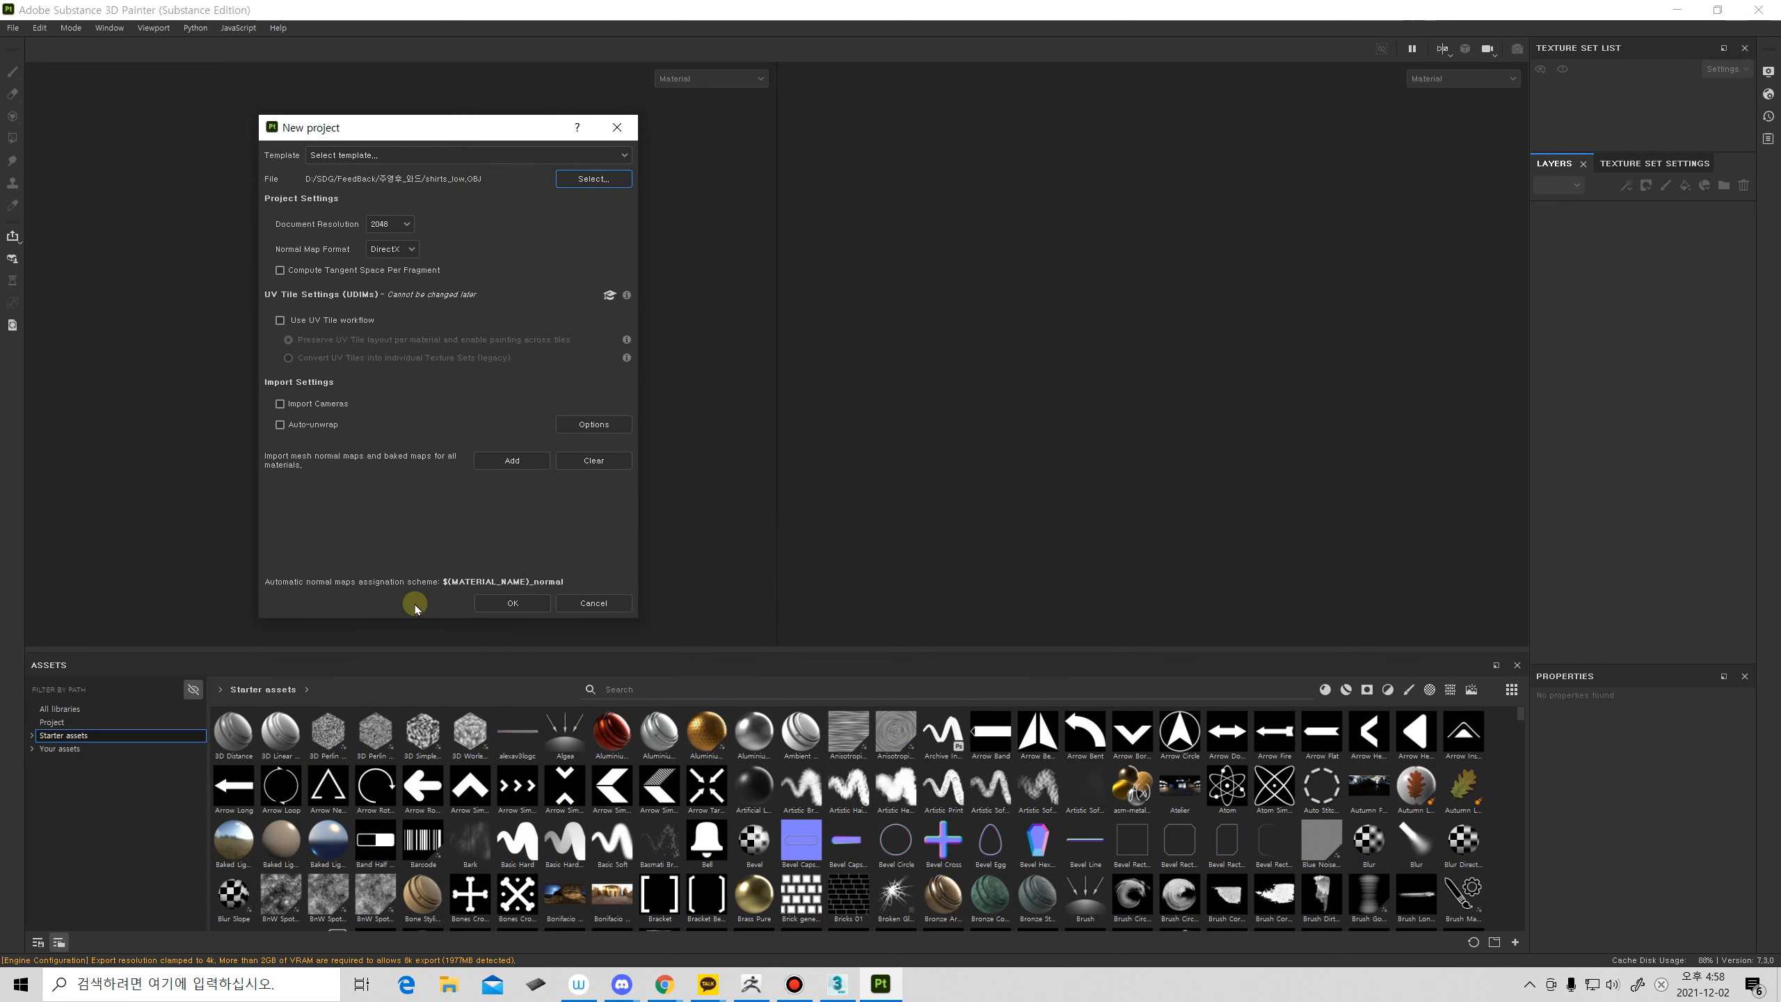
click(511, 602)
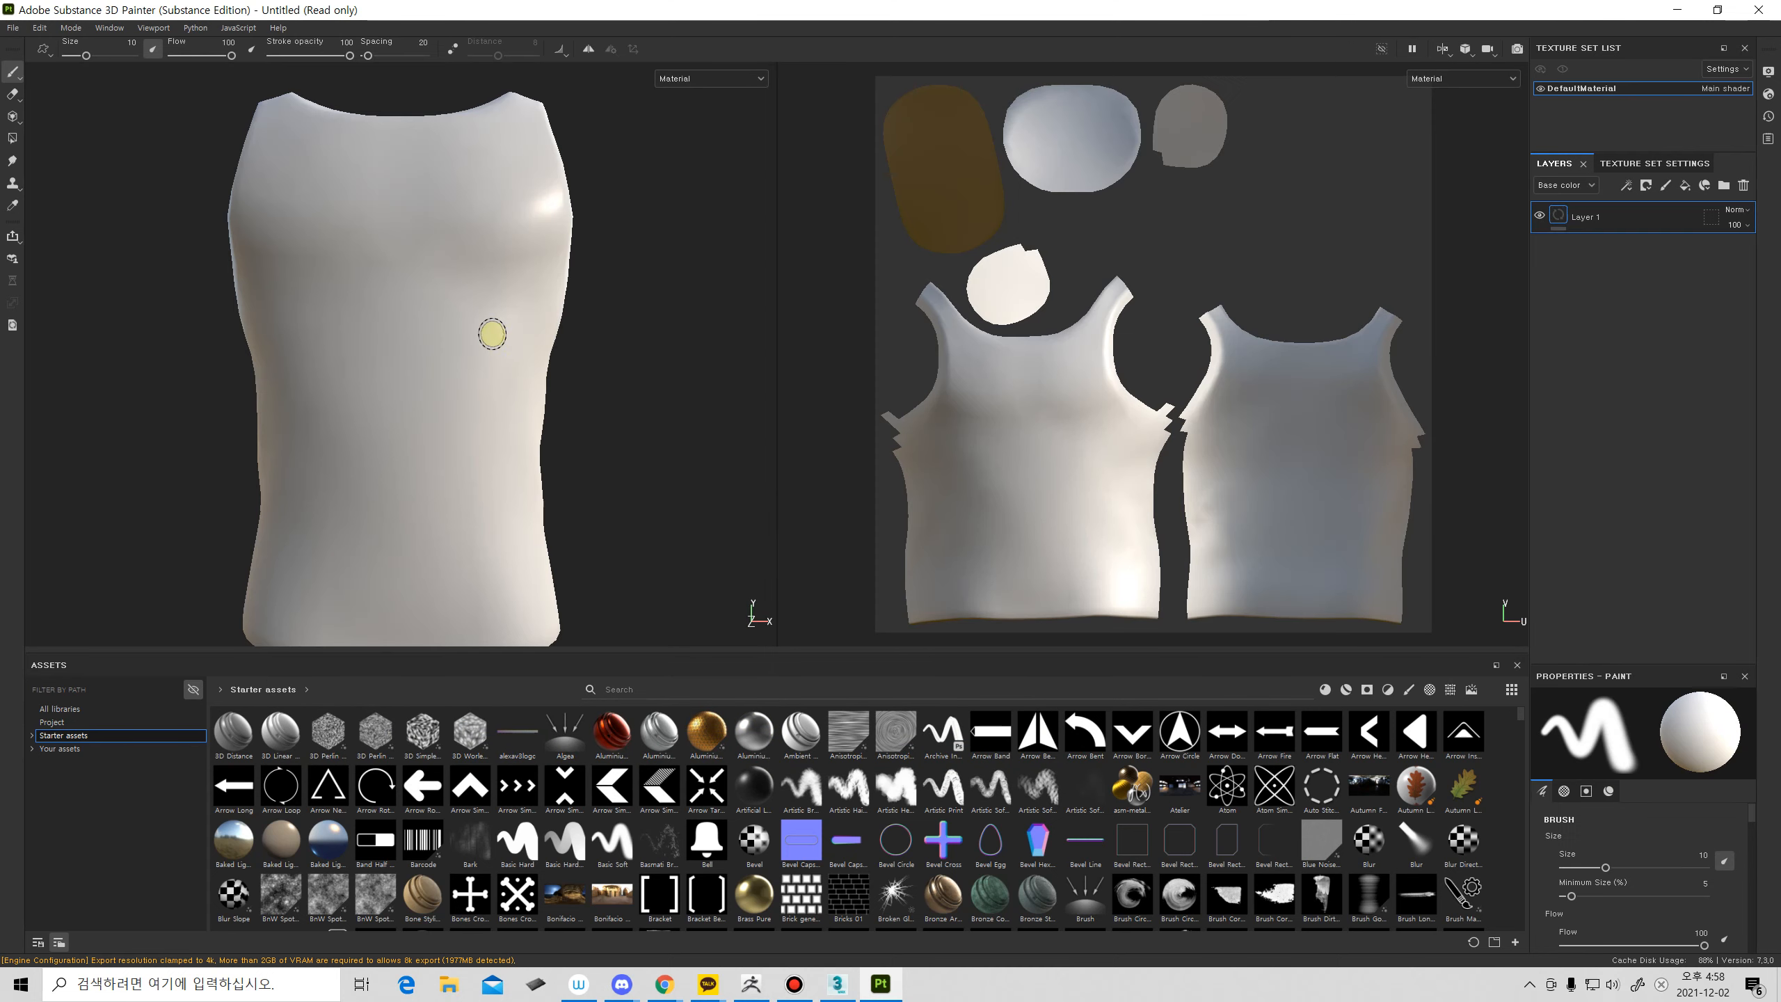
Set the mesh map baking output size to 2048 and load shirts_high.OBJ as the high-definition mesh.
mouse_move(632, 378)
alt+mouse_down()
mouse_move(510, 406)
mouse_move(352, 364)
mouse_move(554, 361)
mouse_move(409, 398)
mouse_move(491, 407)
alt+mouse_up()
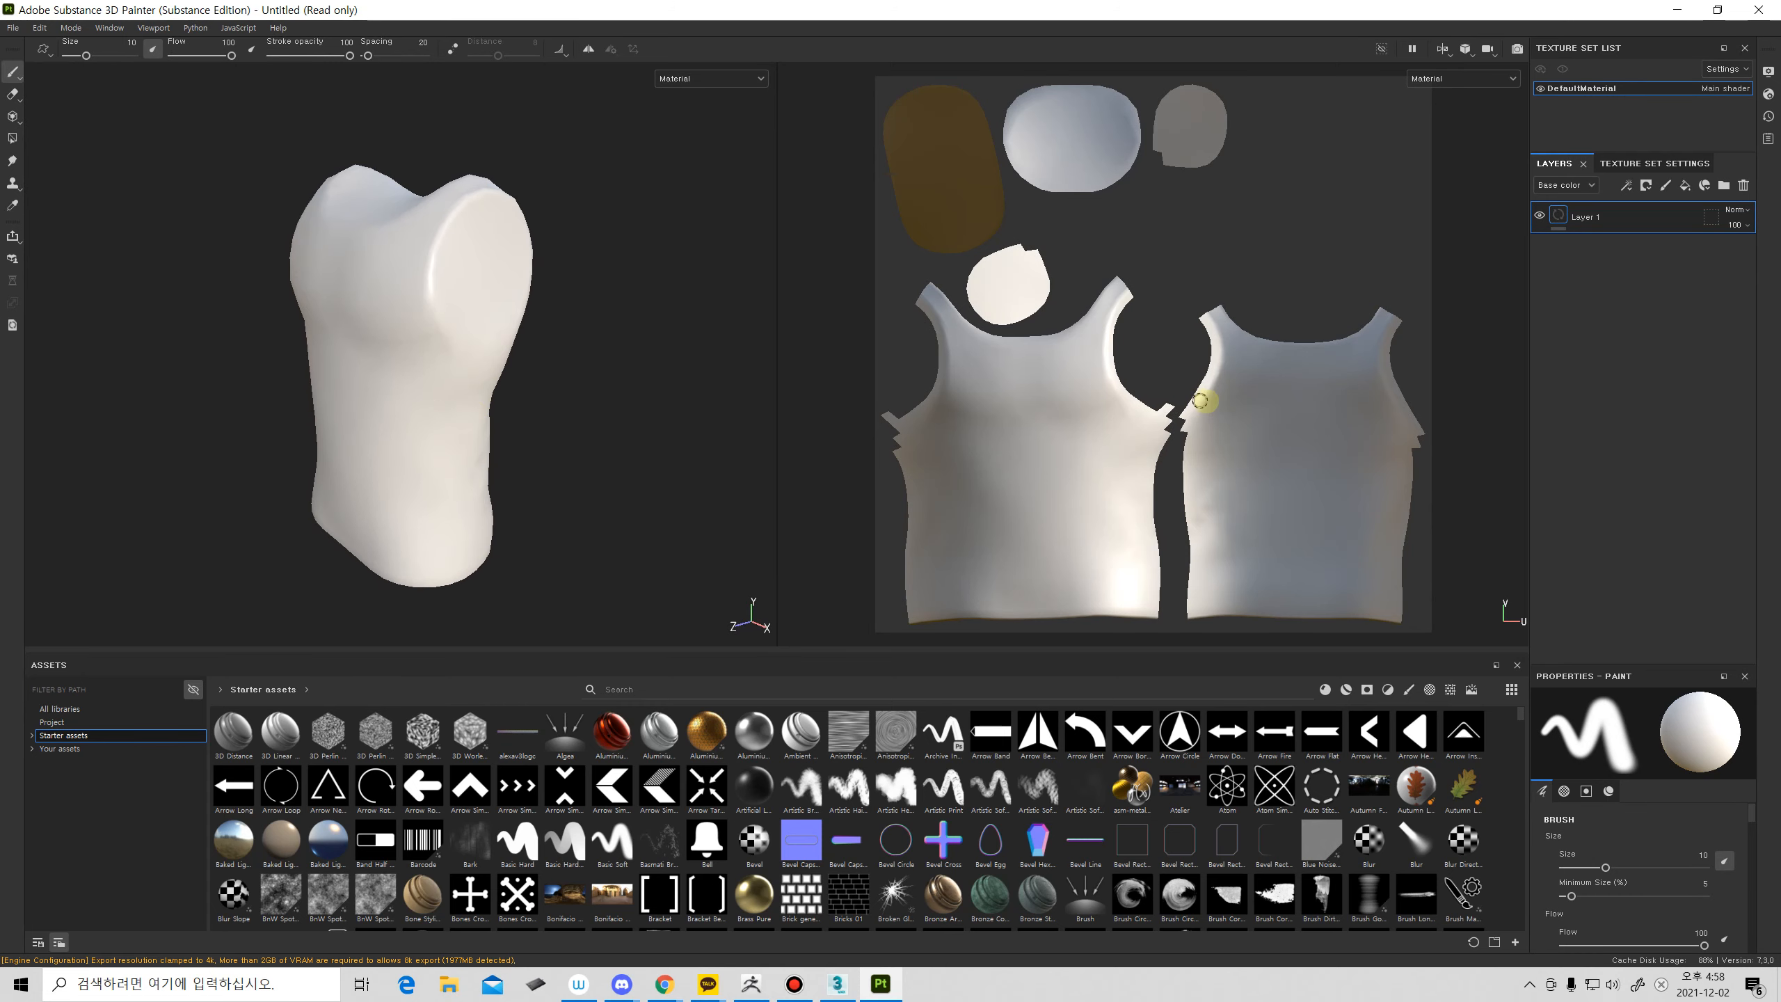
click(1637, 163)
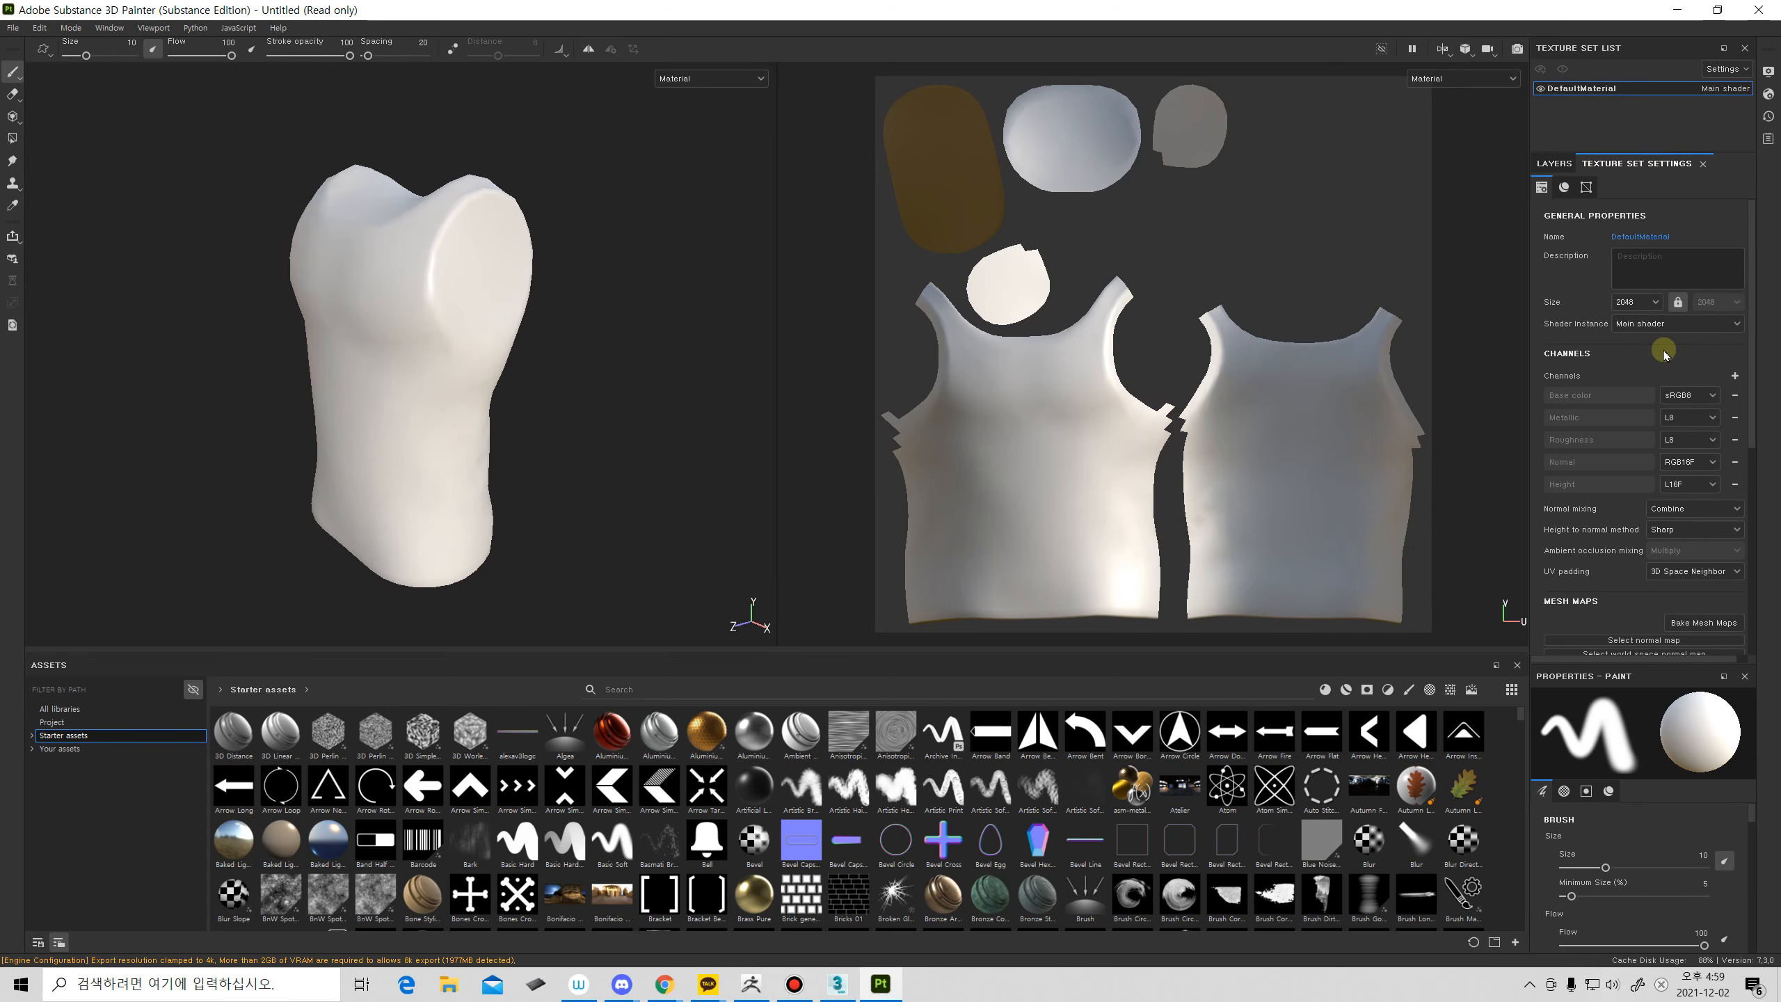
click(1703, 622)
click(947, 301)
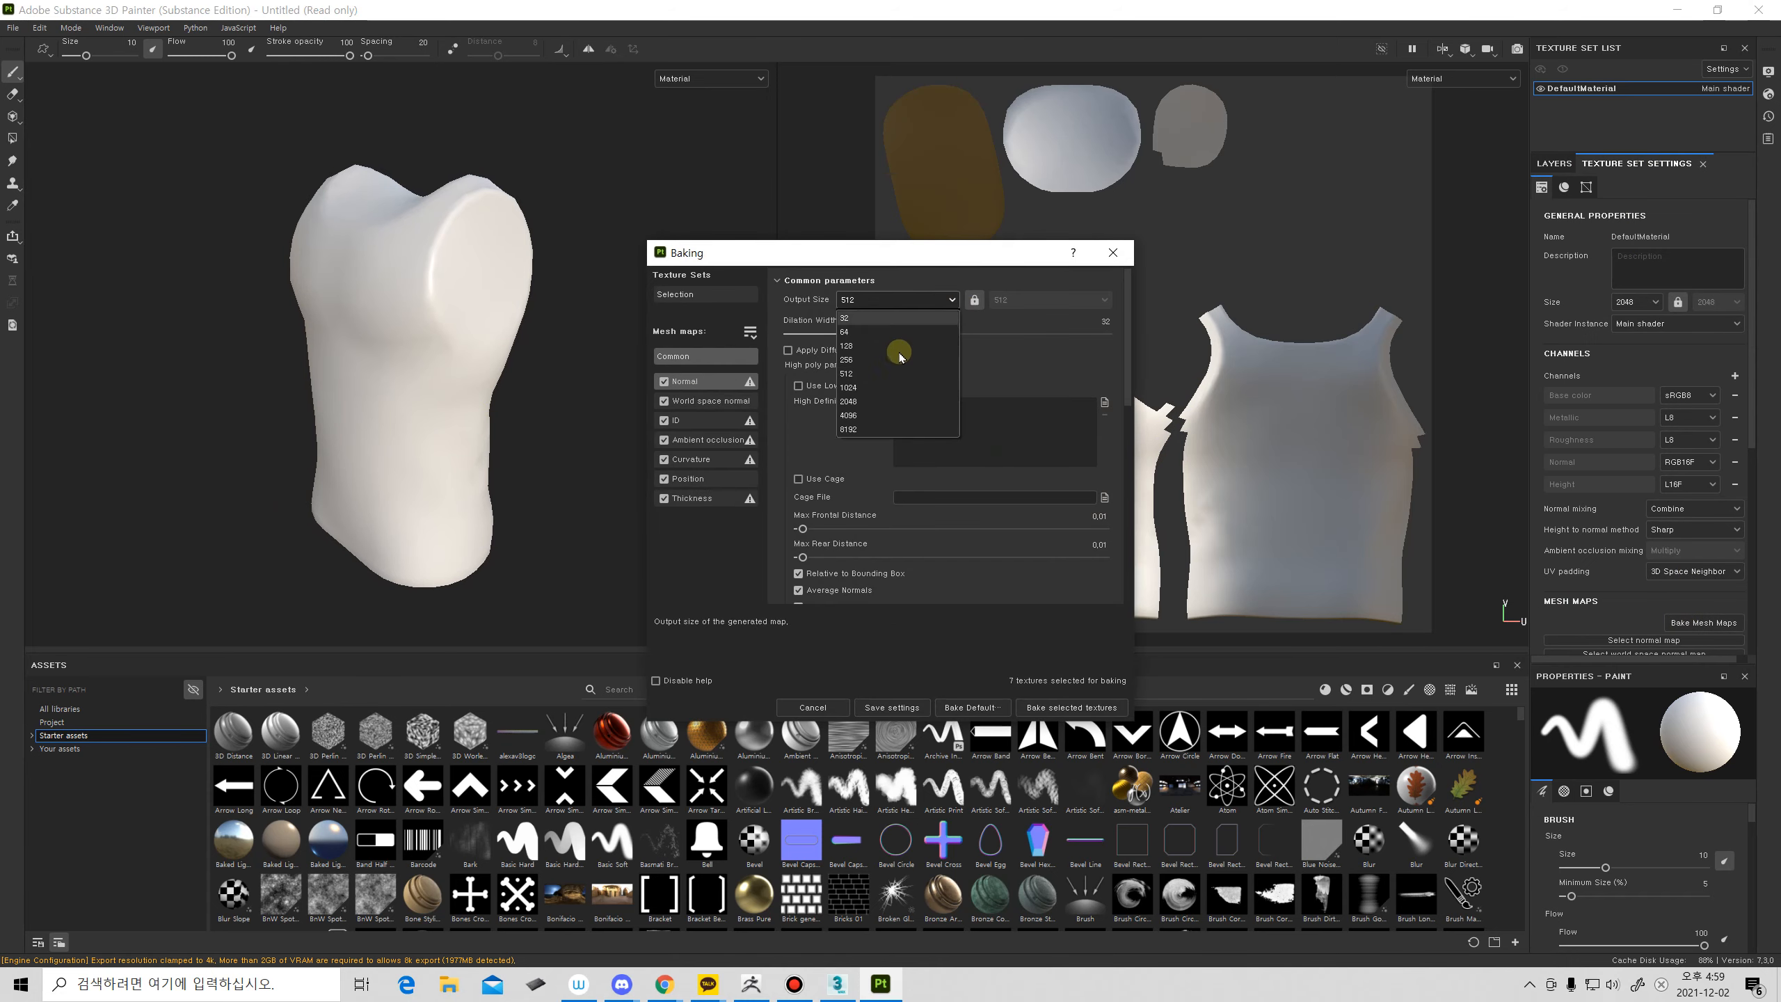
click(889, 393)
click(1104, 402)
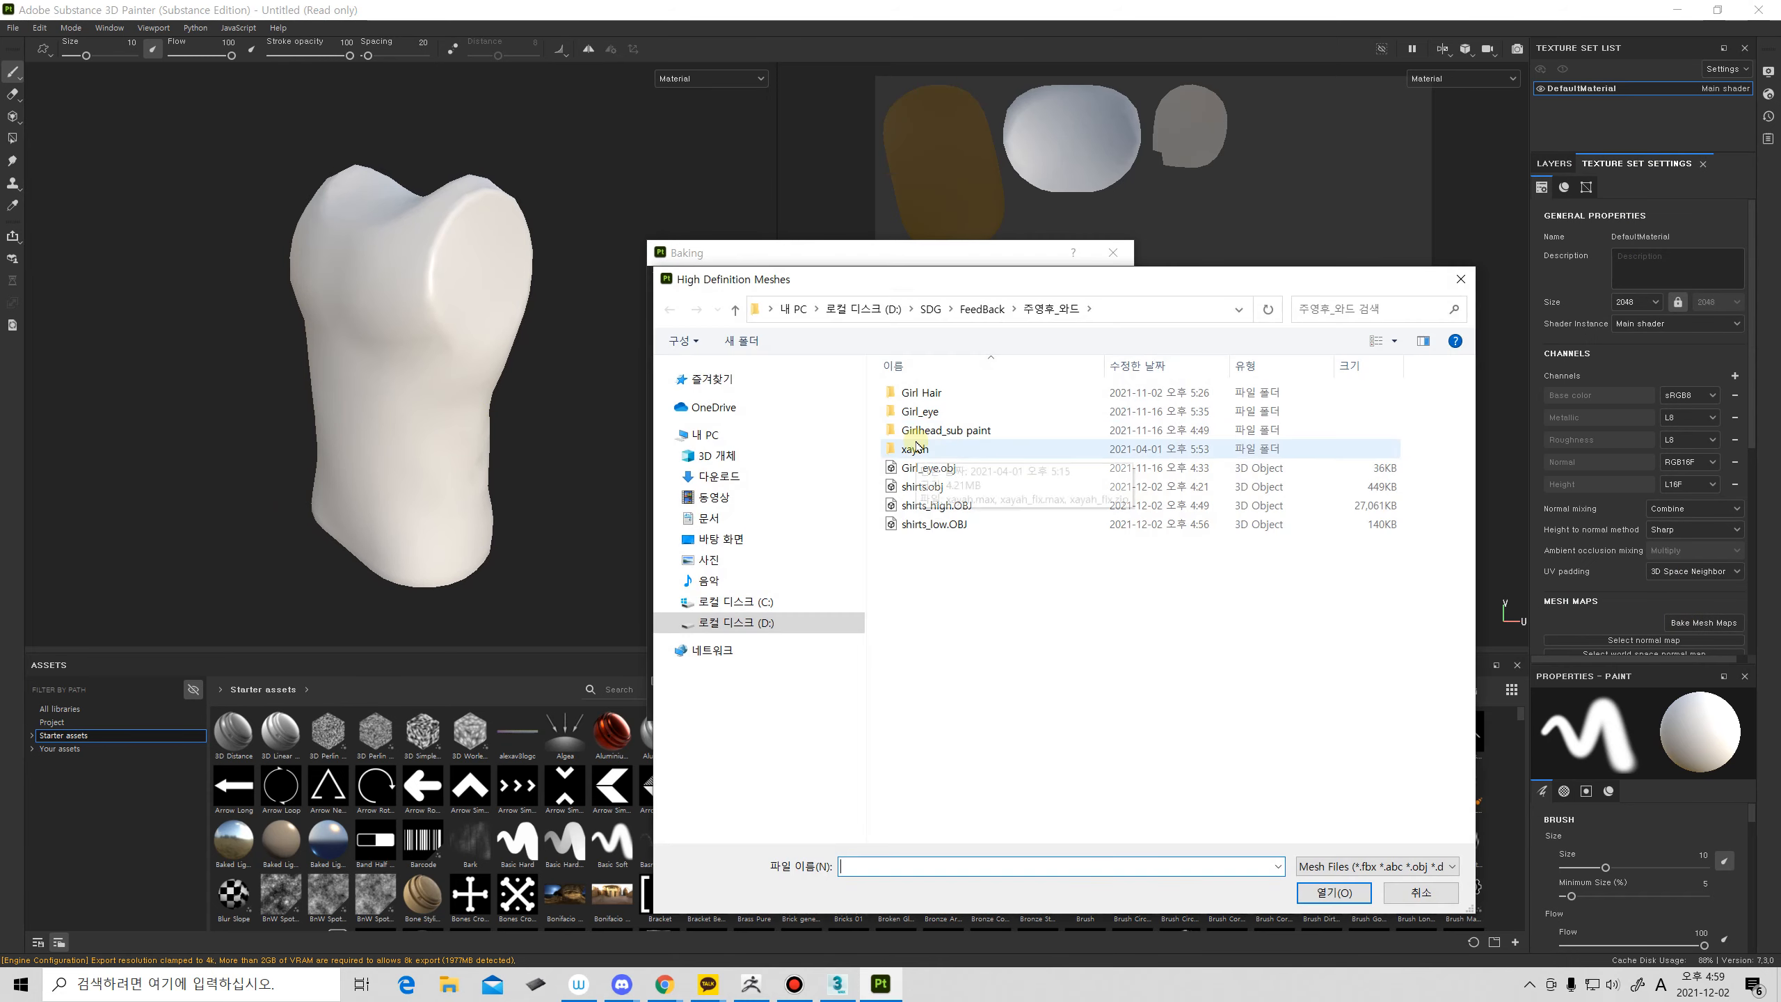
click(972, 506)
click(1336, 892)
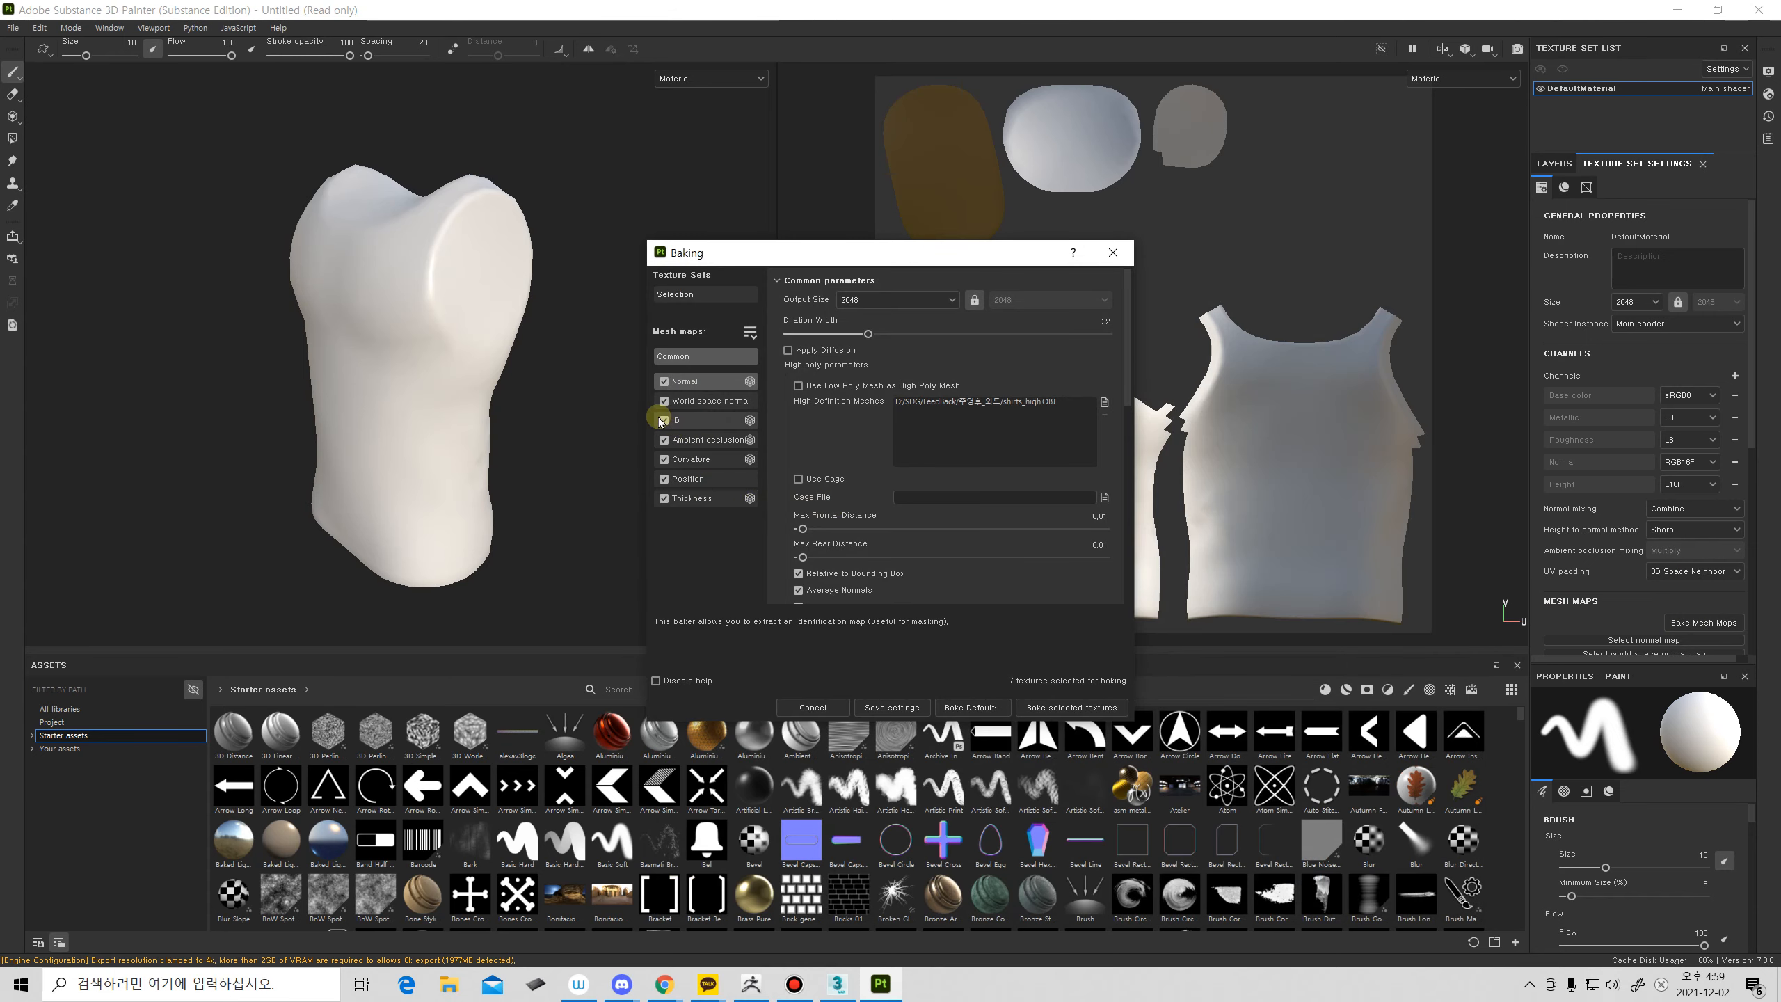
Exclude the ID map and bake the normal, world space normal, ambient occlusion, curvature, position and thickness maps.
click(664, 421)
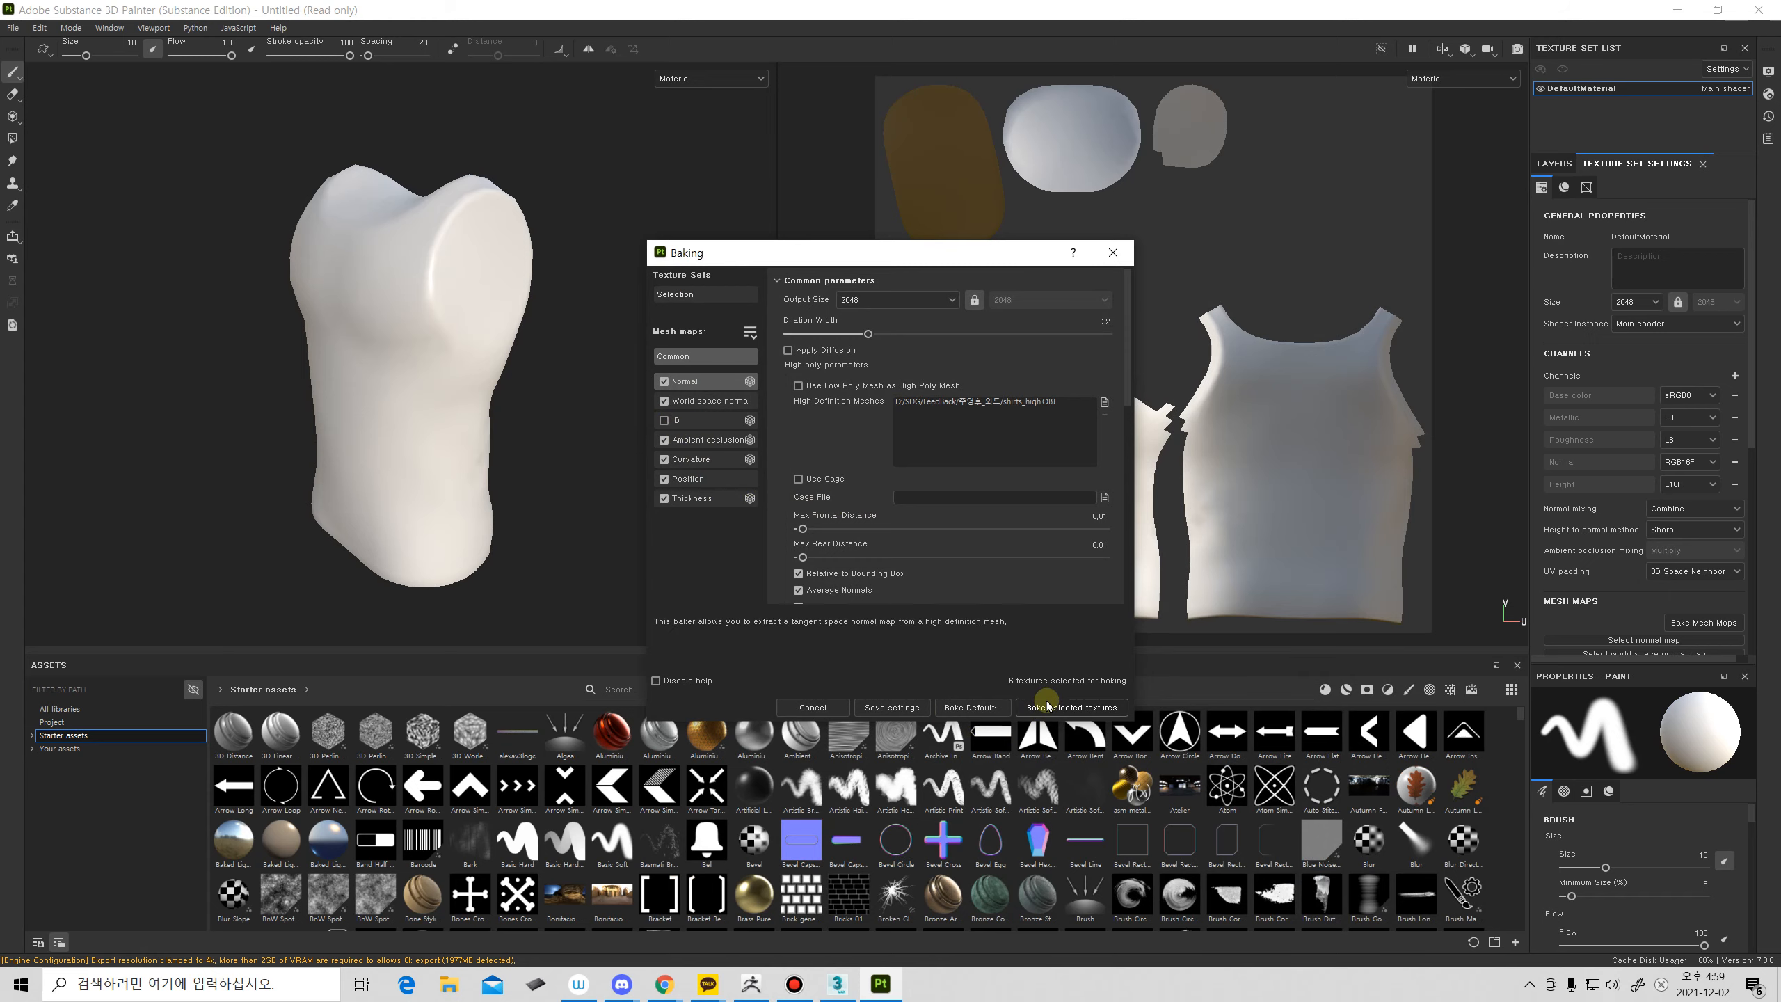
click(1071, 707)
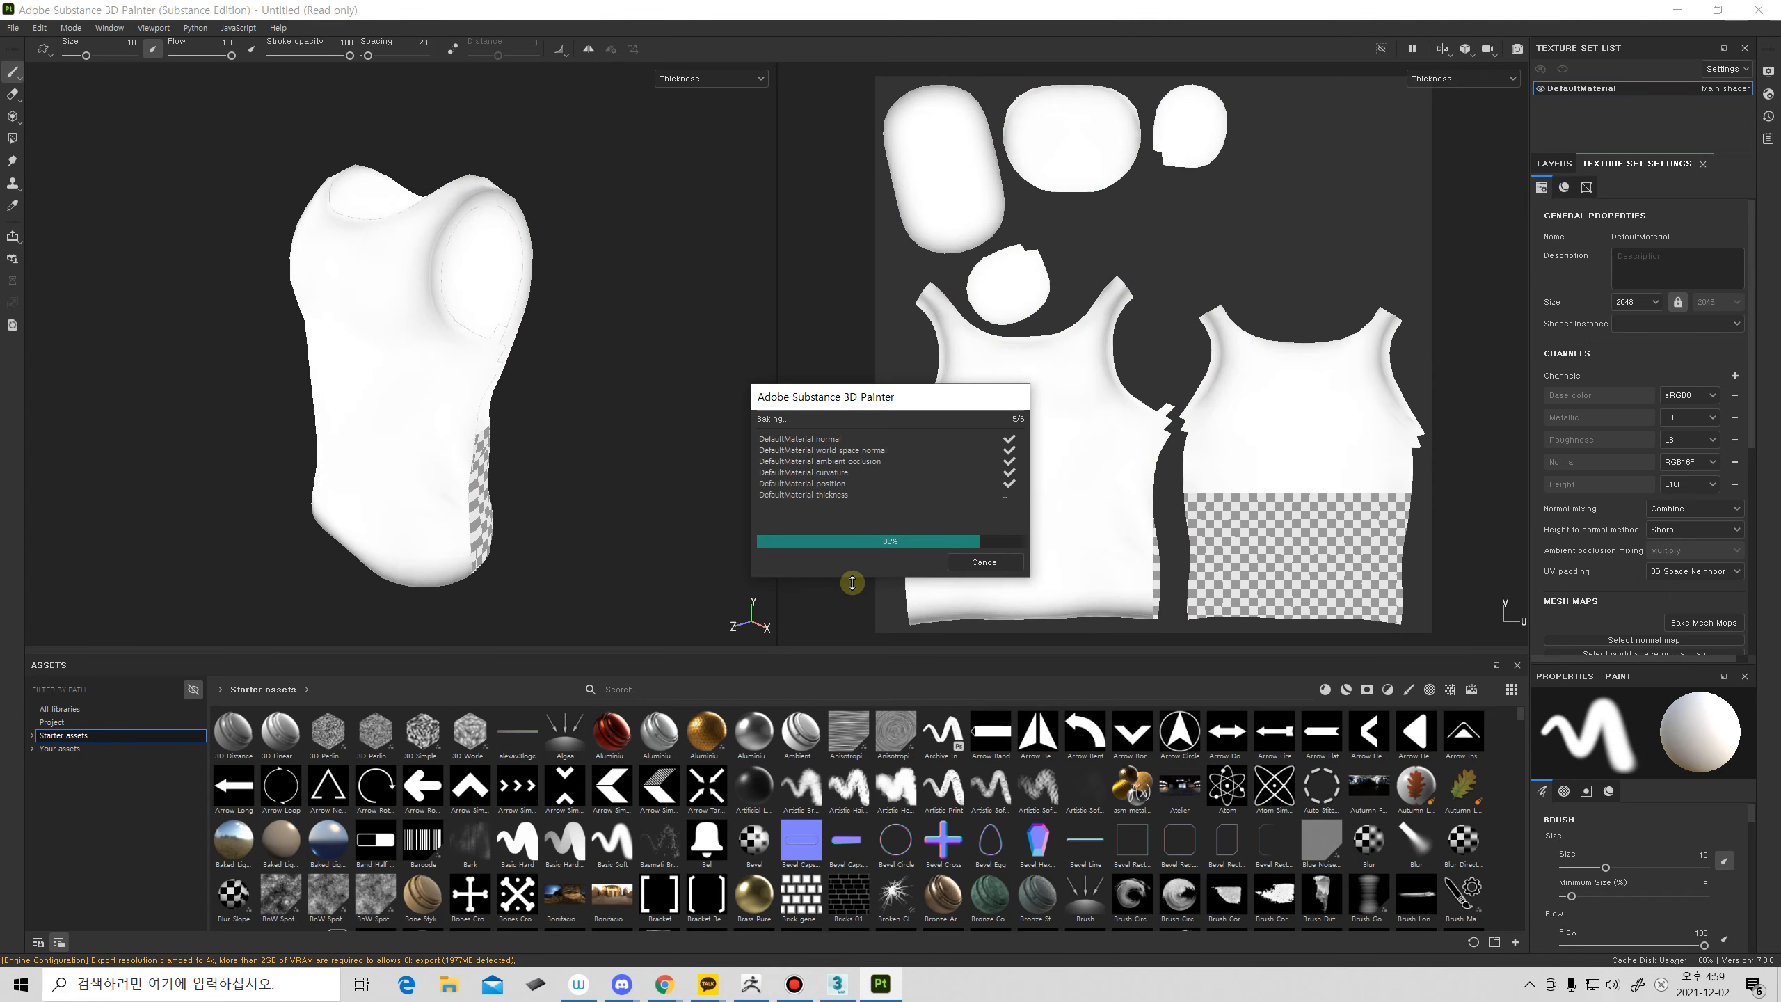
click(990, 565)
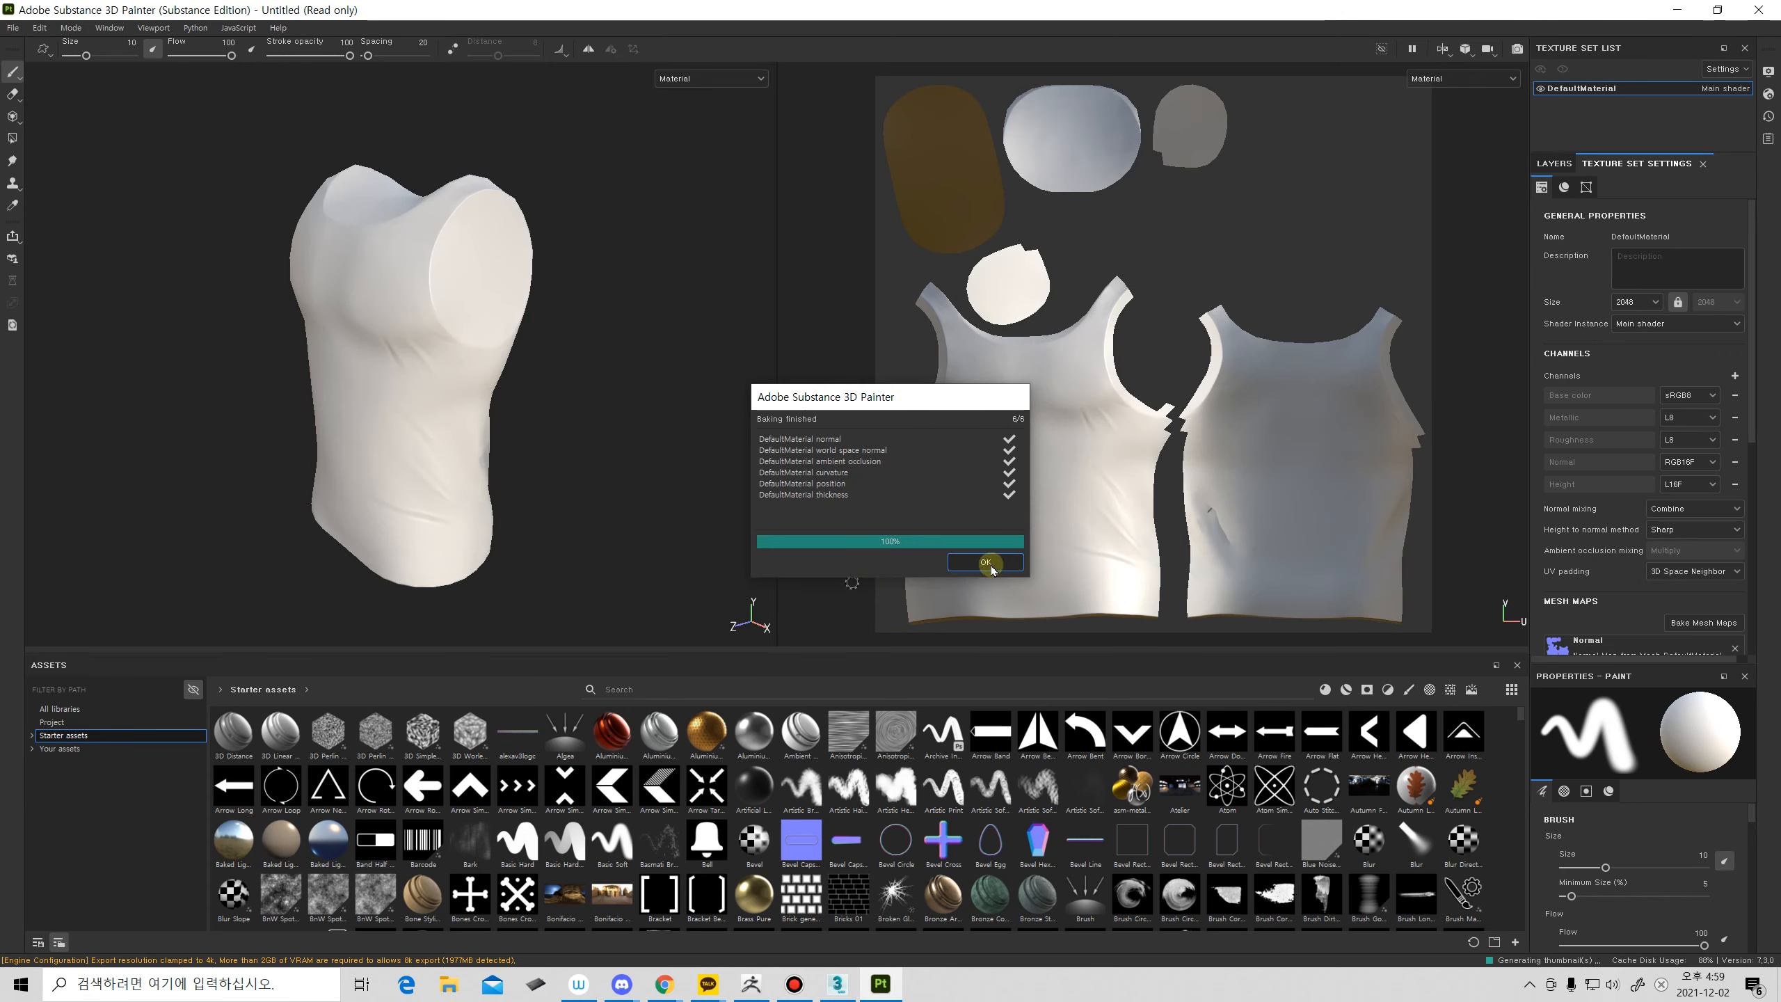
Examine the baked folds around the shirt and the fold on the lower back in both the 3D and UV views.
alt+drag(471, 506, 498, 481)
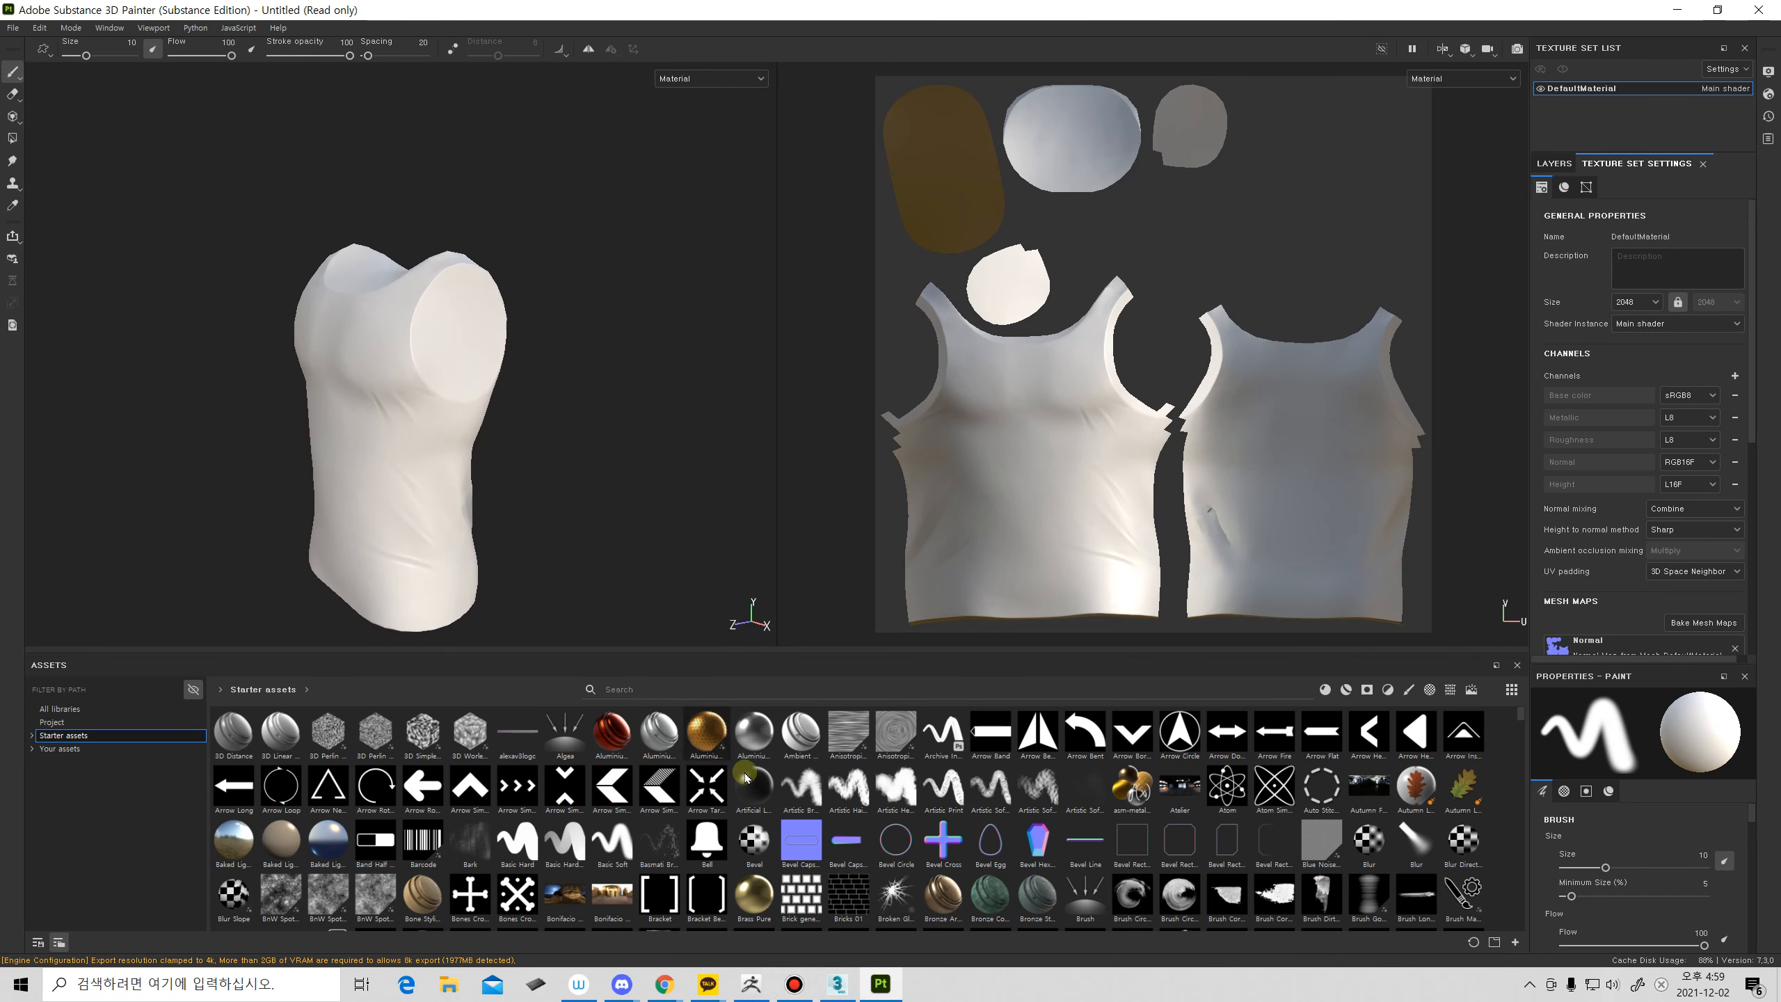
drag(754, 784, 1174, 630)
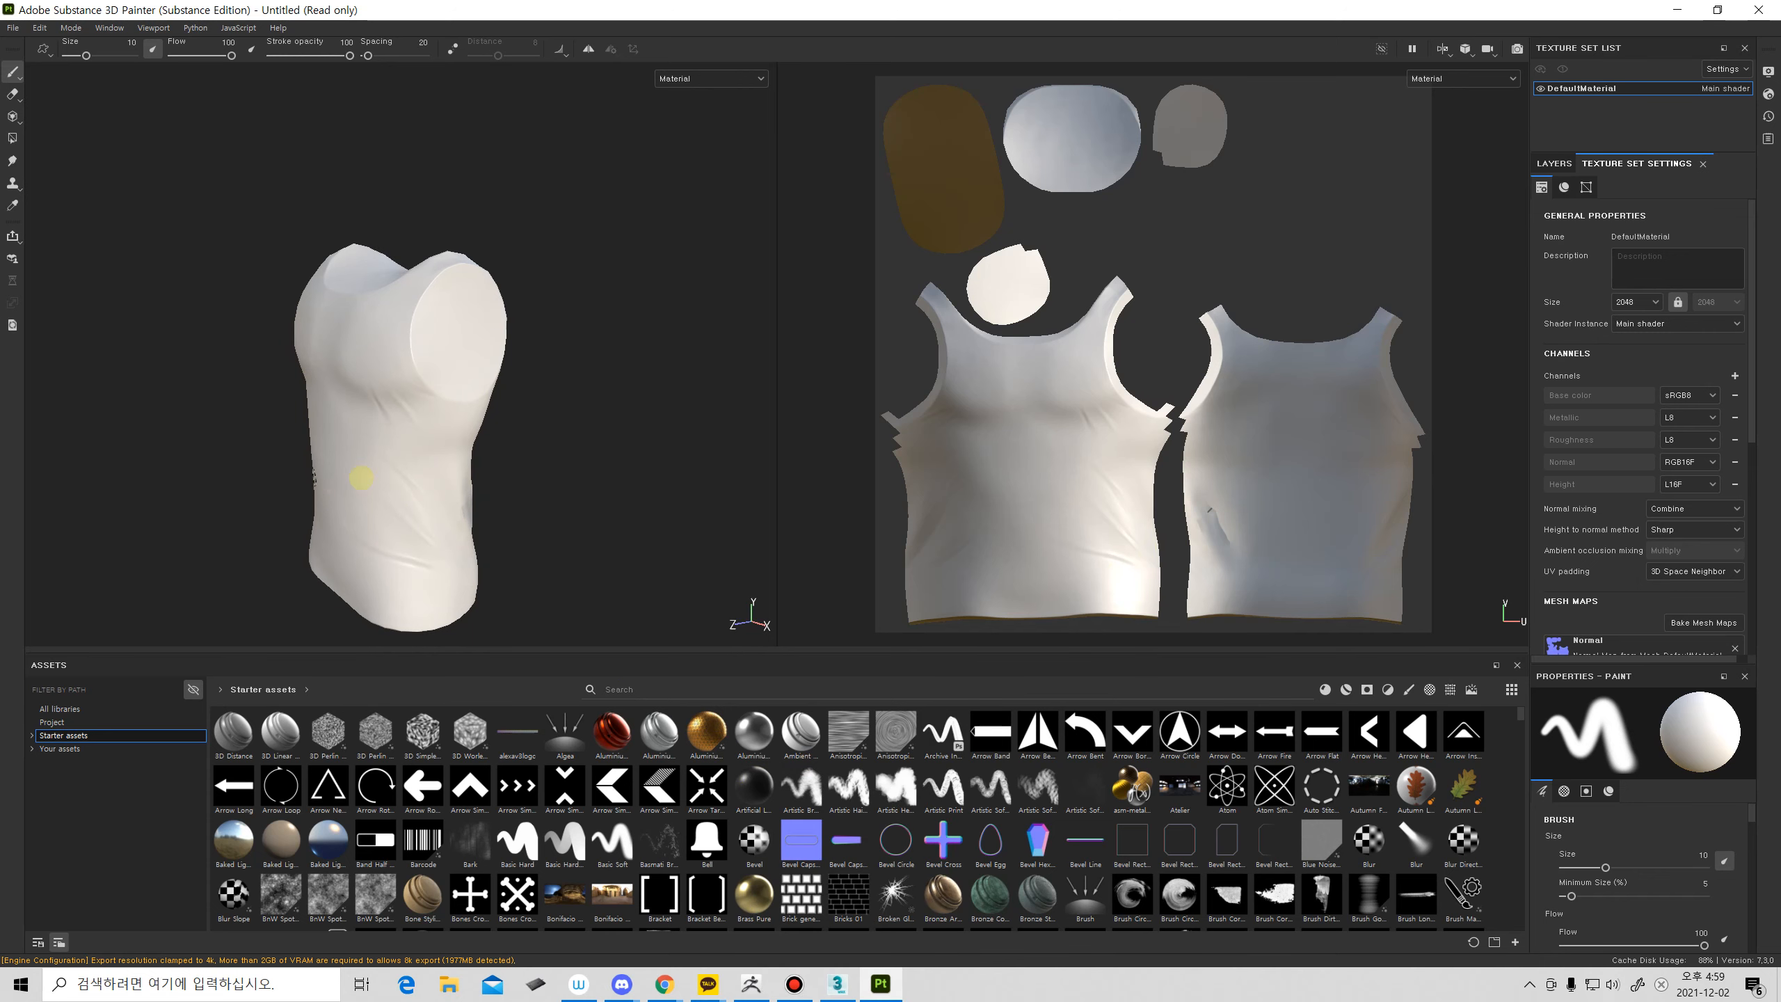
alt+drag(429, 504, 210, 475)
alt+middle_drag(453, 505, 394, 397)
alt+right_drag(407, 402, 1052, 421)
alt+drag(513, 452, 444, 445)
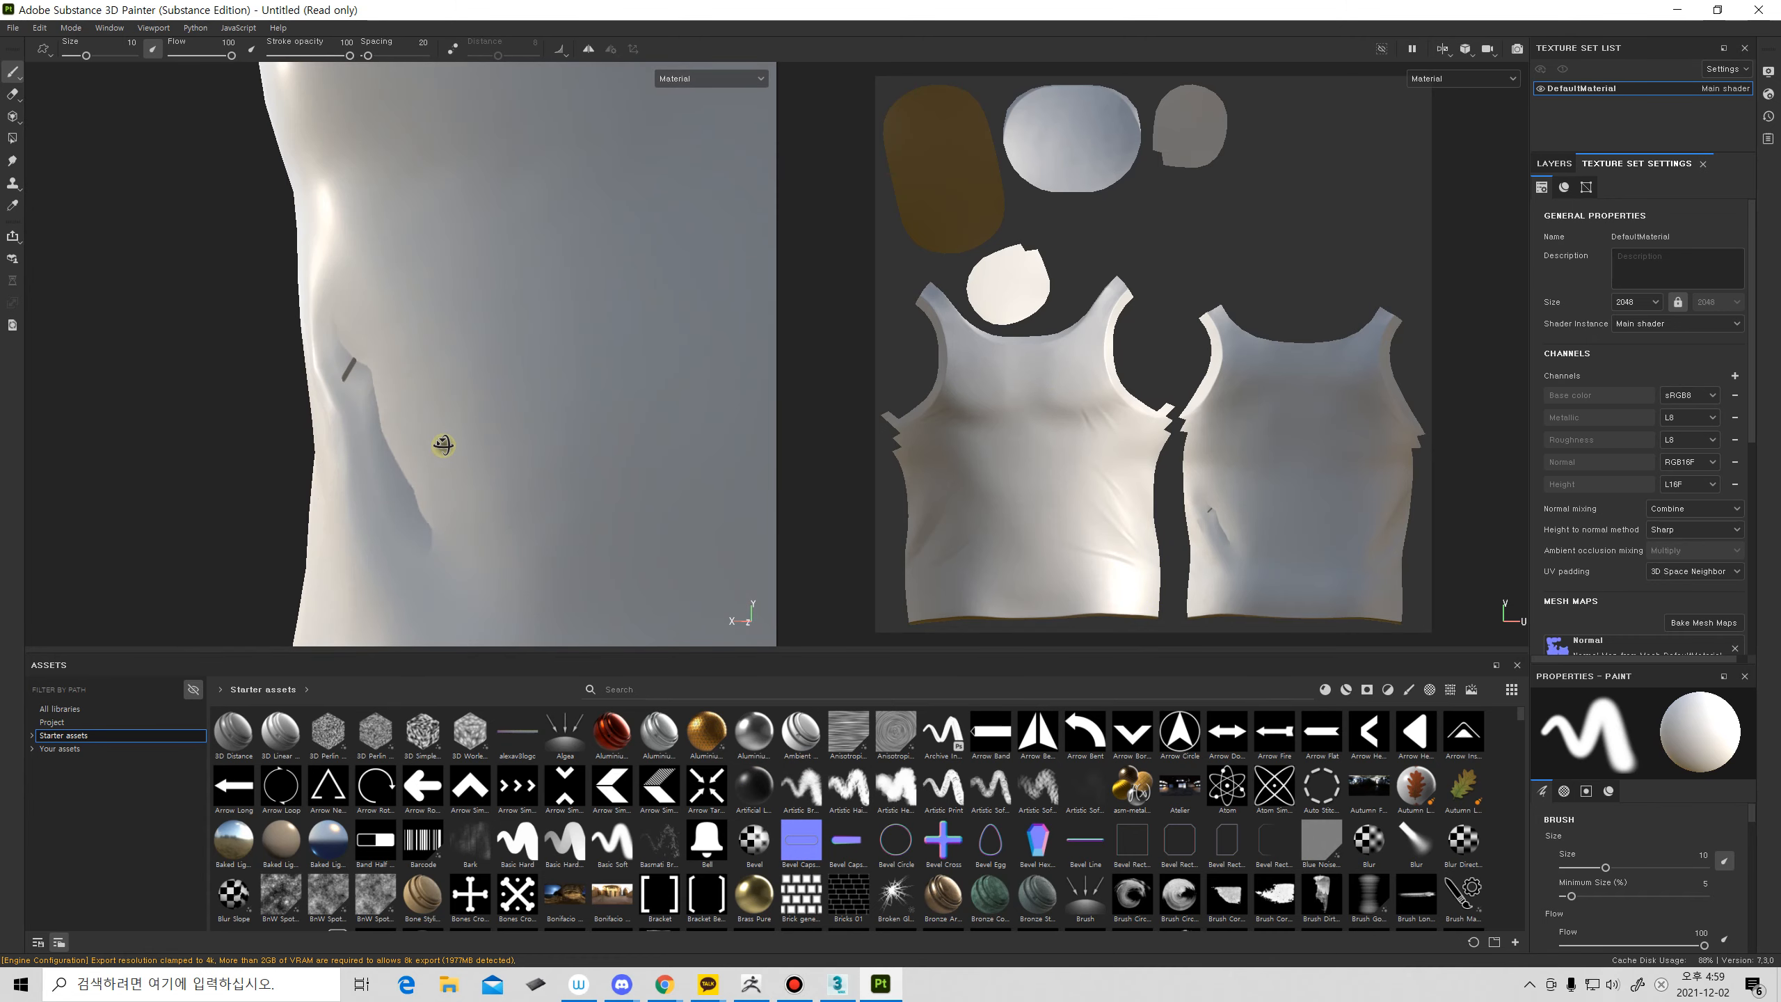
middle_drag(1182, 494, 1020, 452)
scroll(876, 431, up, 4)
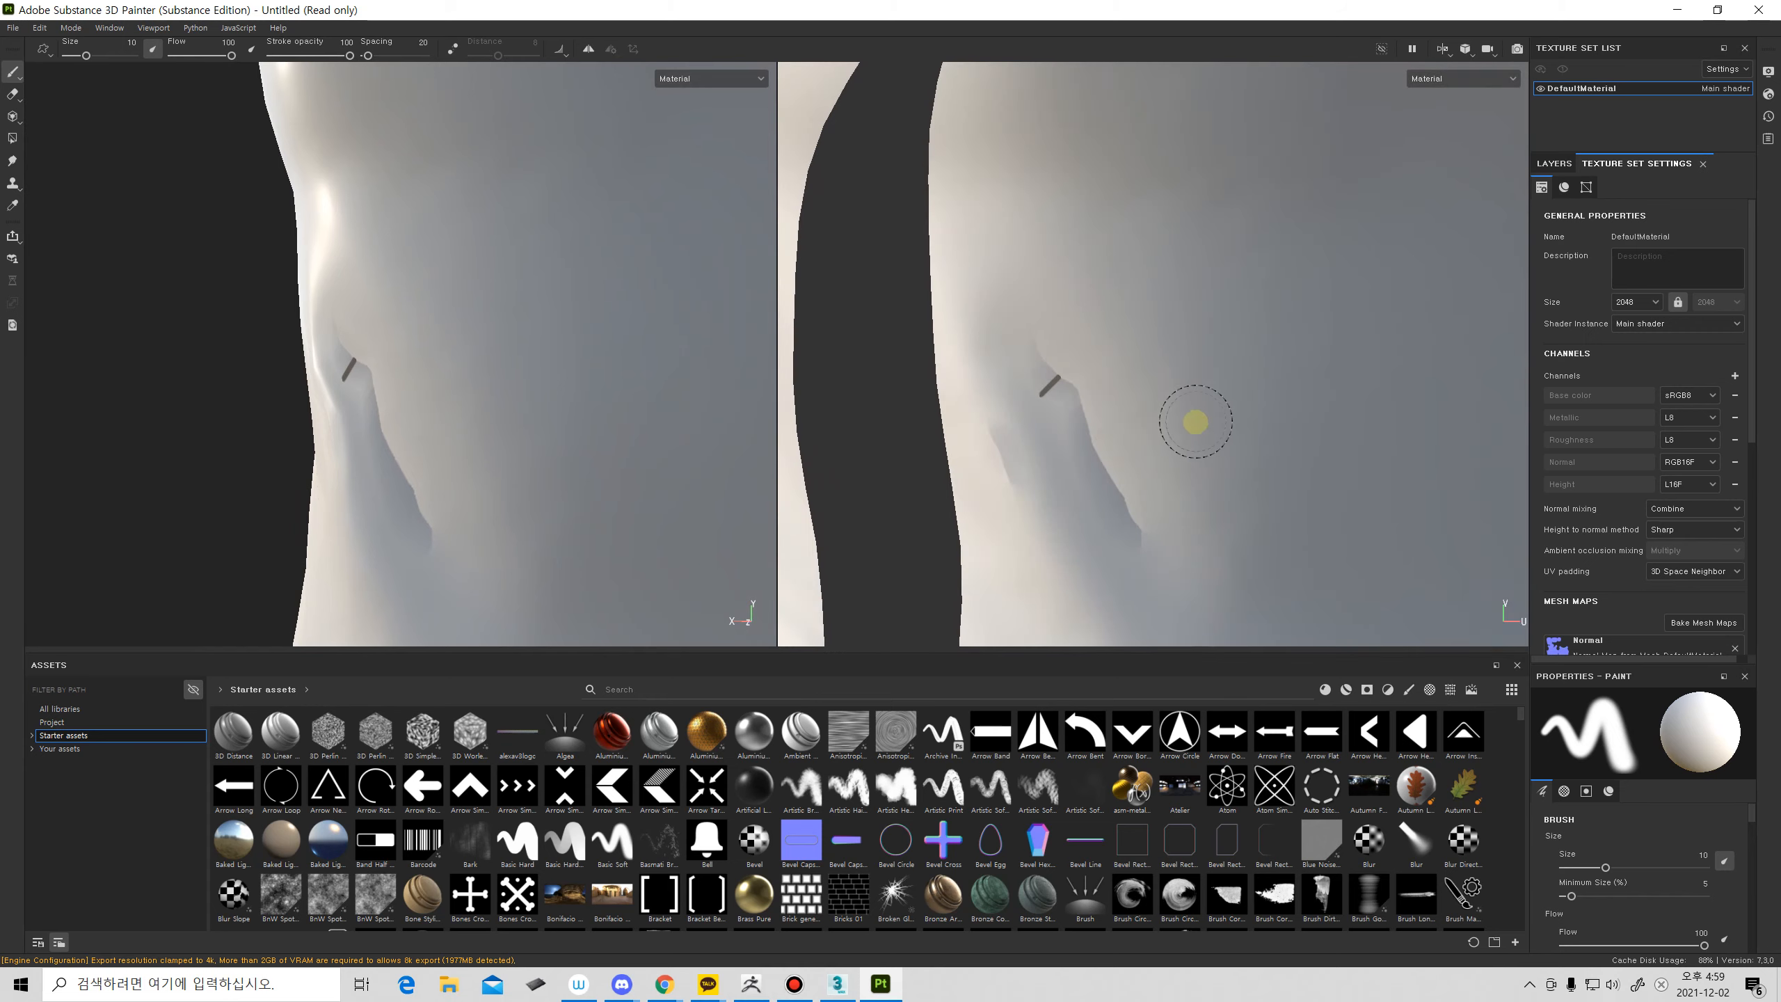
scroll(1054, 421, down, 2)
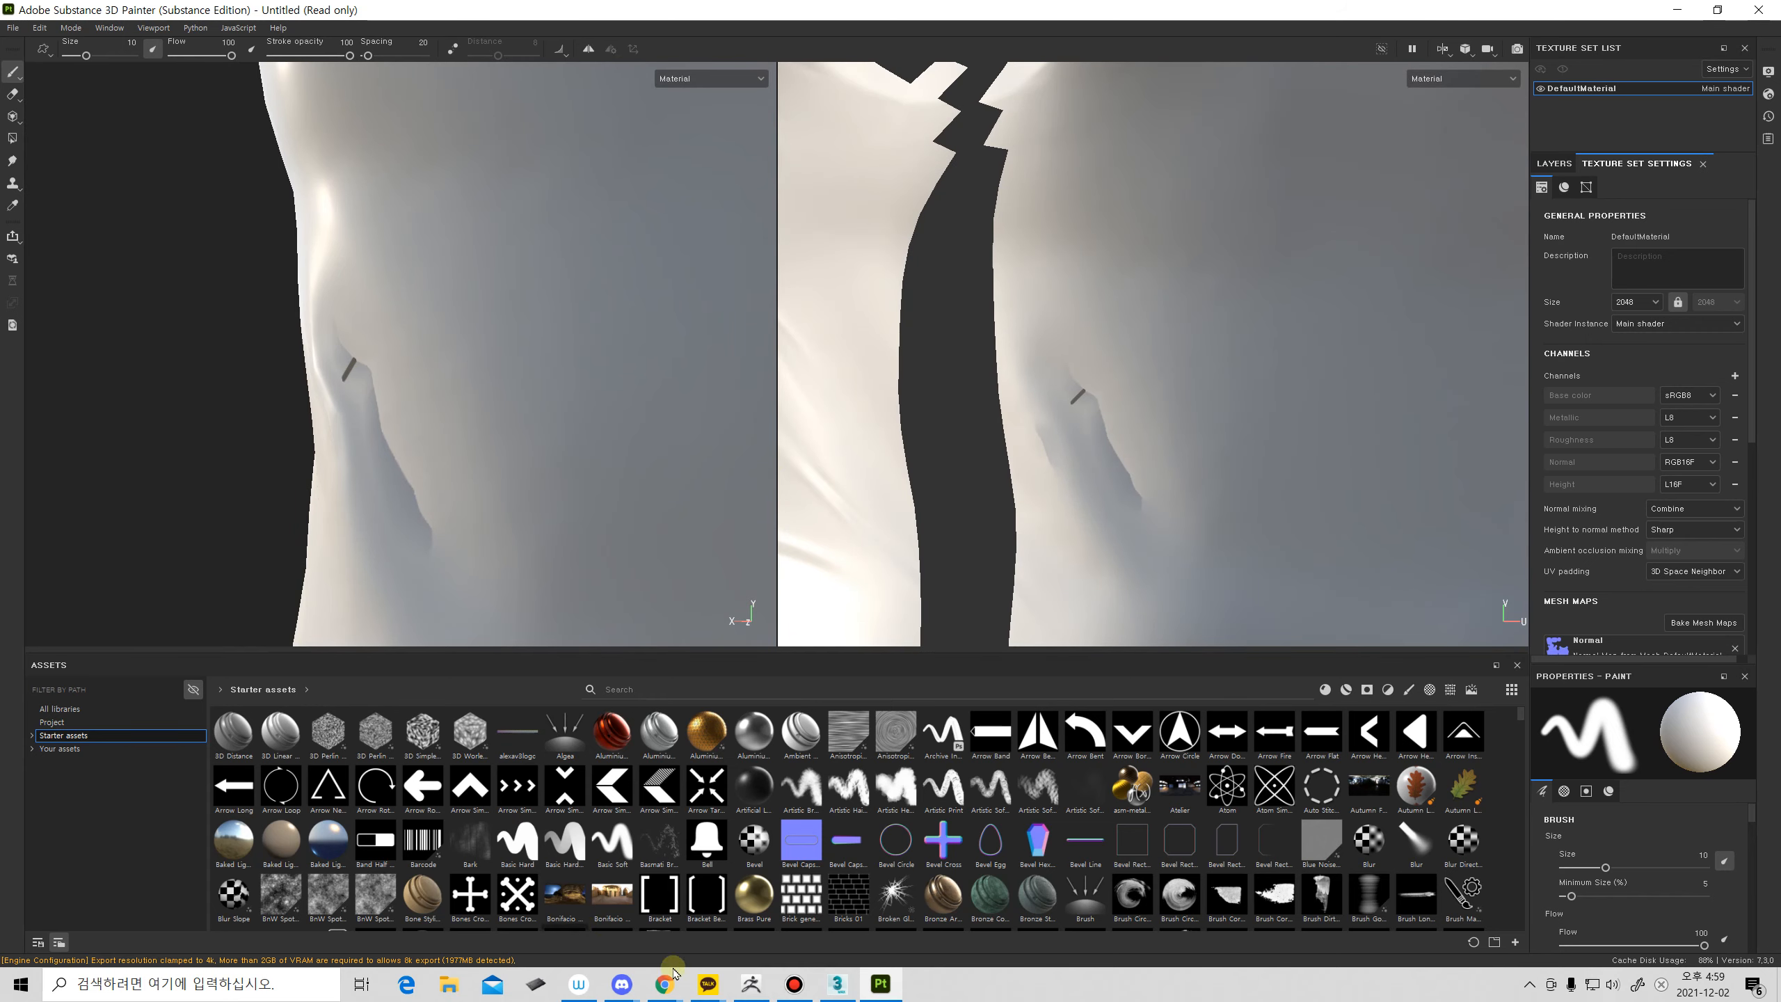
Switch to 3ds Max, apply Unwrap UVW to the low-poly shirt and examine its body shells in the UV Editor.
click(834, 984)
alt+middle_drag(710, 588, 1151, 462)
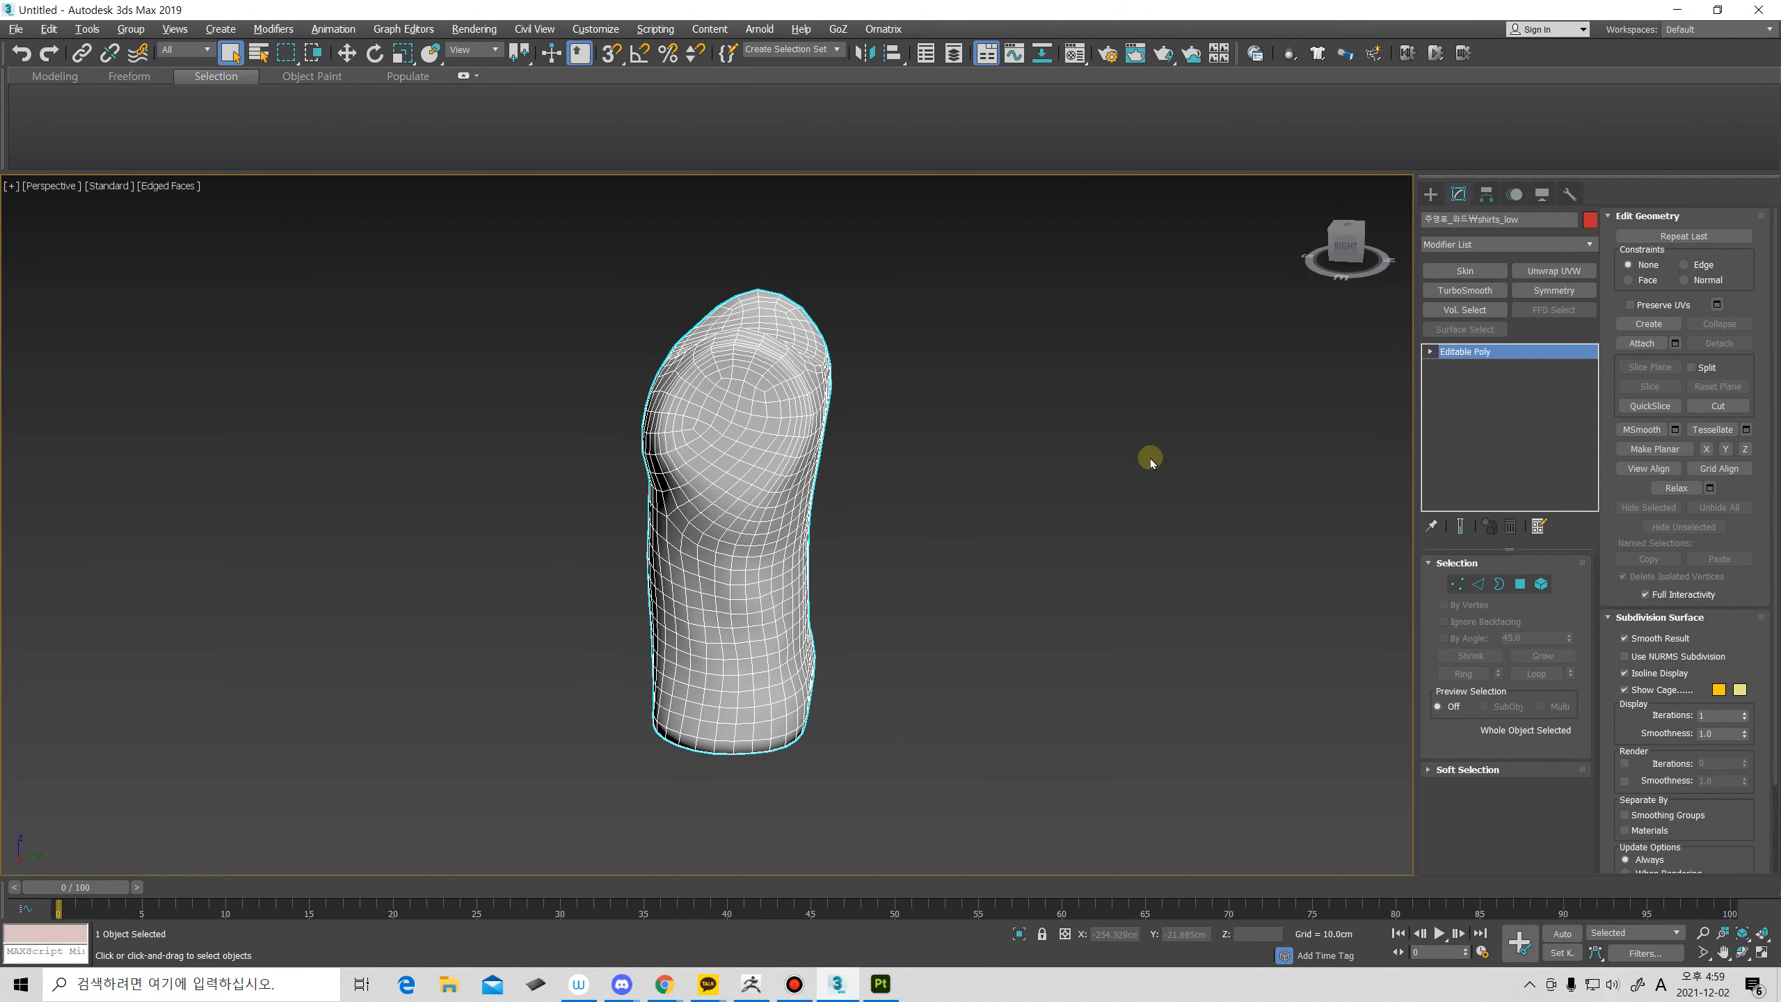
click(1554, 271)
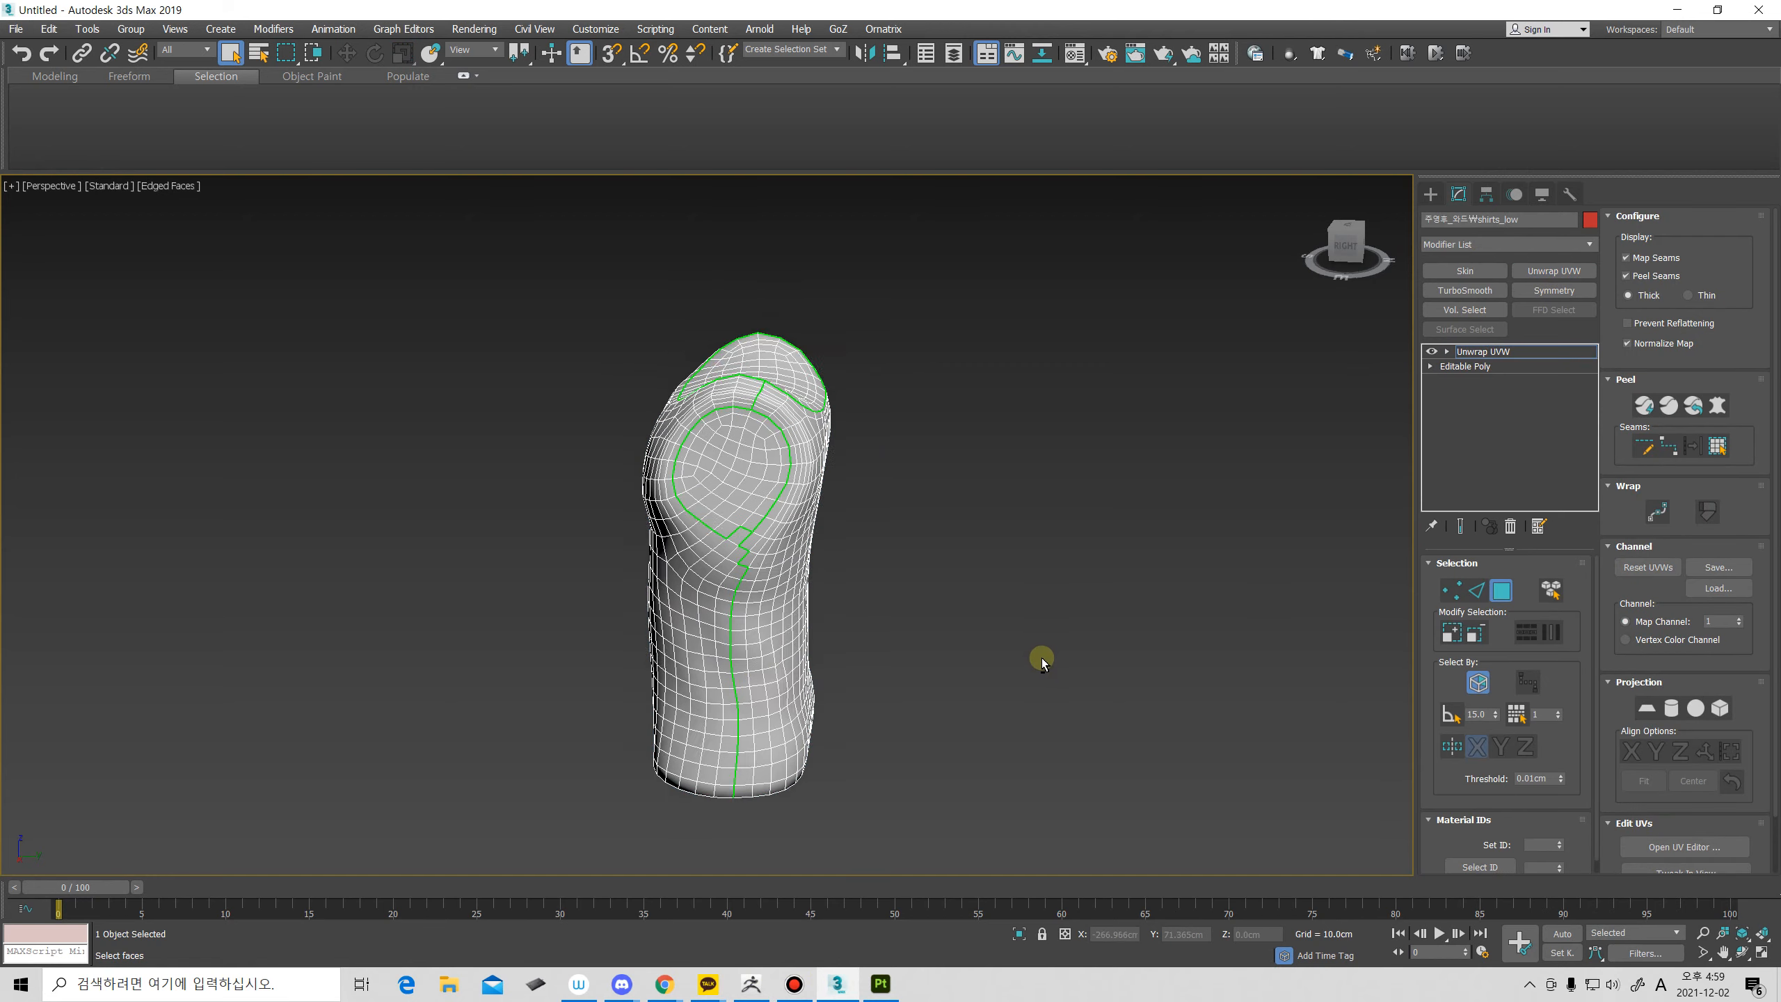
alt+middle_drag(1041, 660, 959, 624)
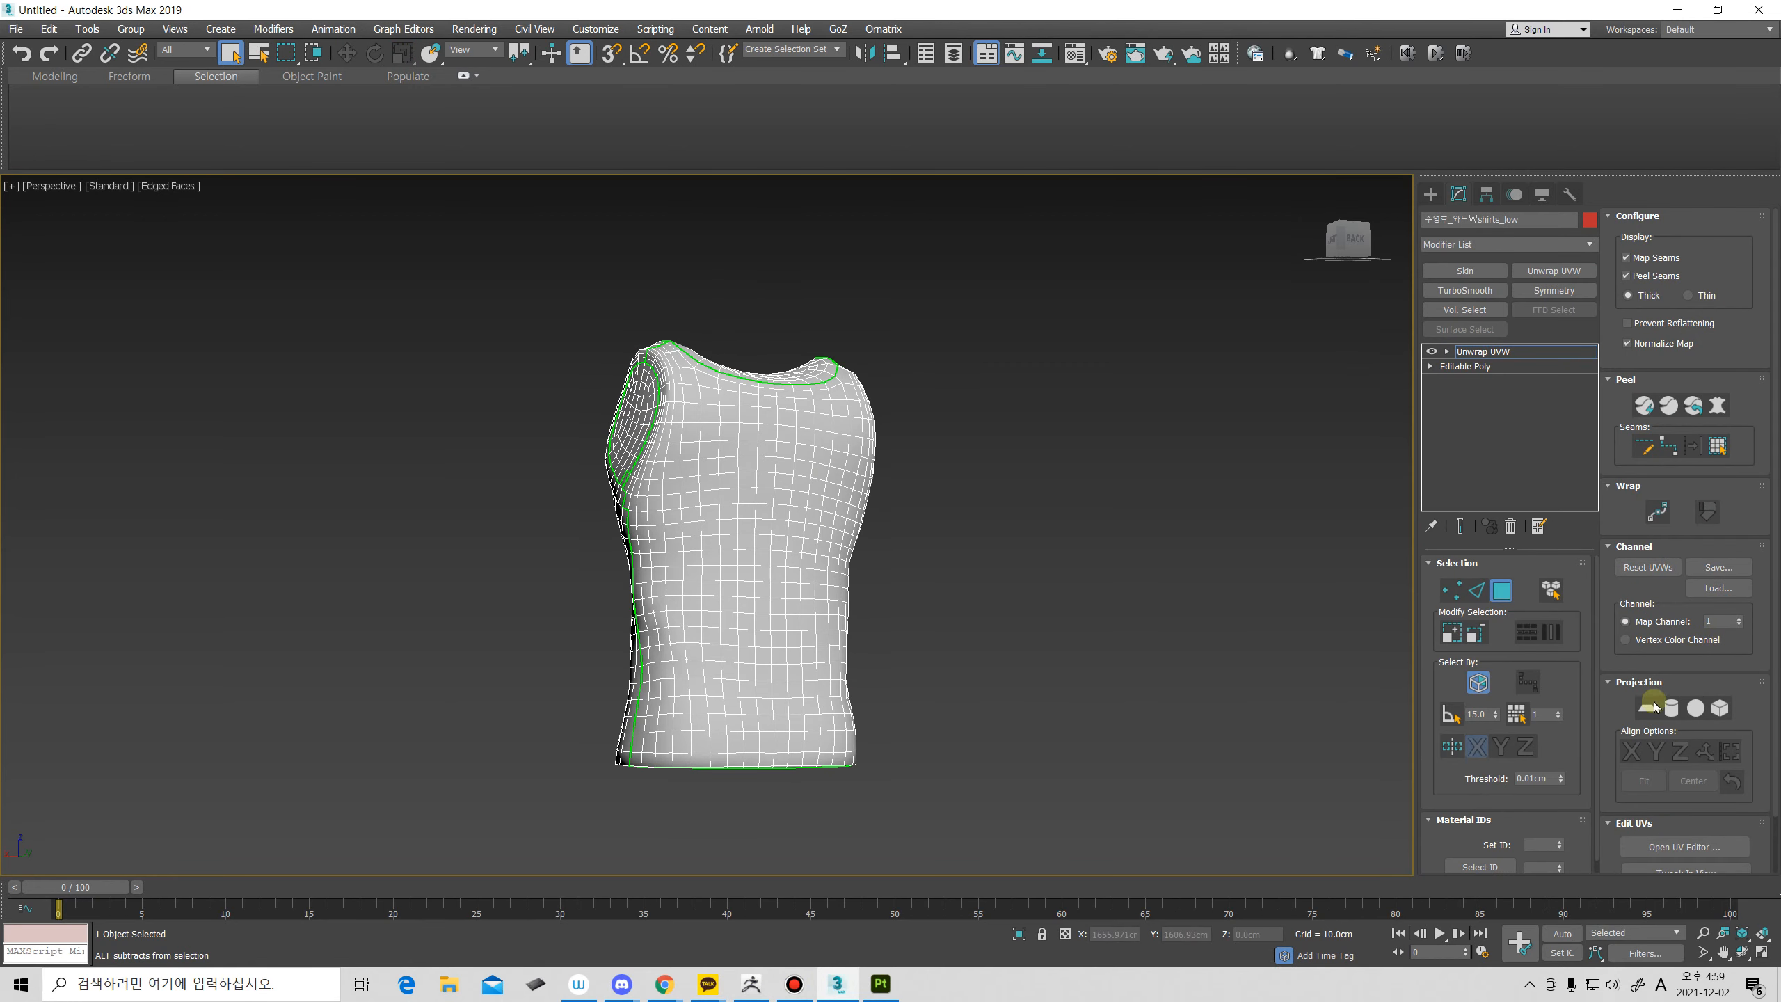
click(1692, 846)
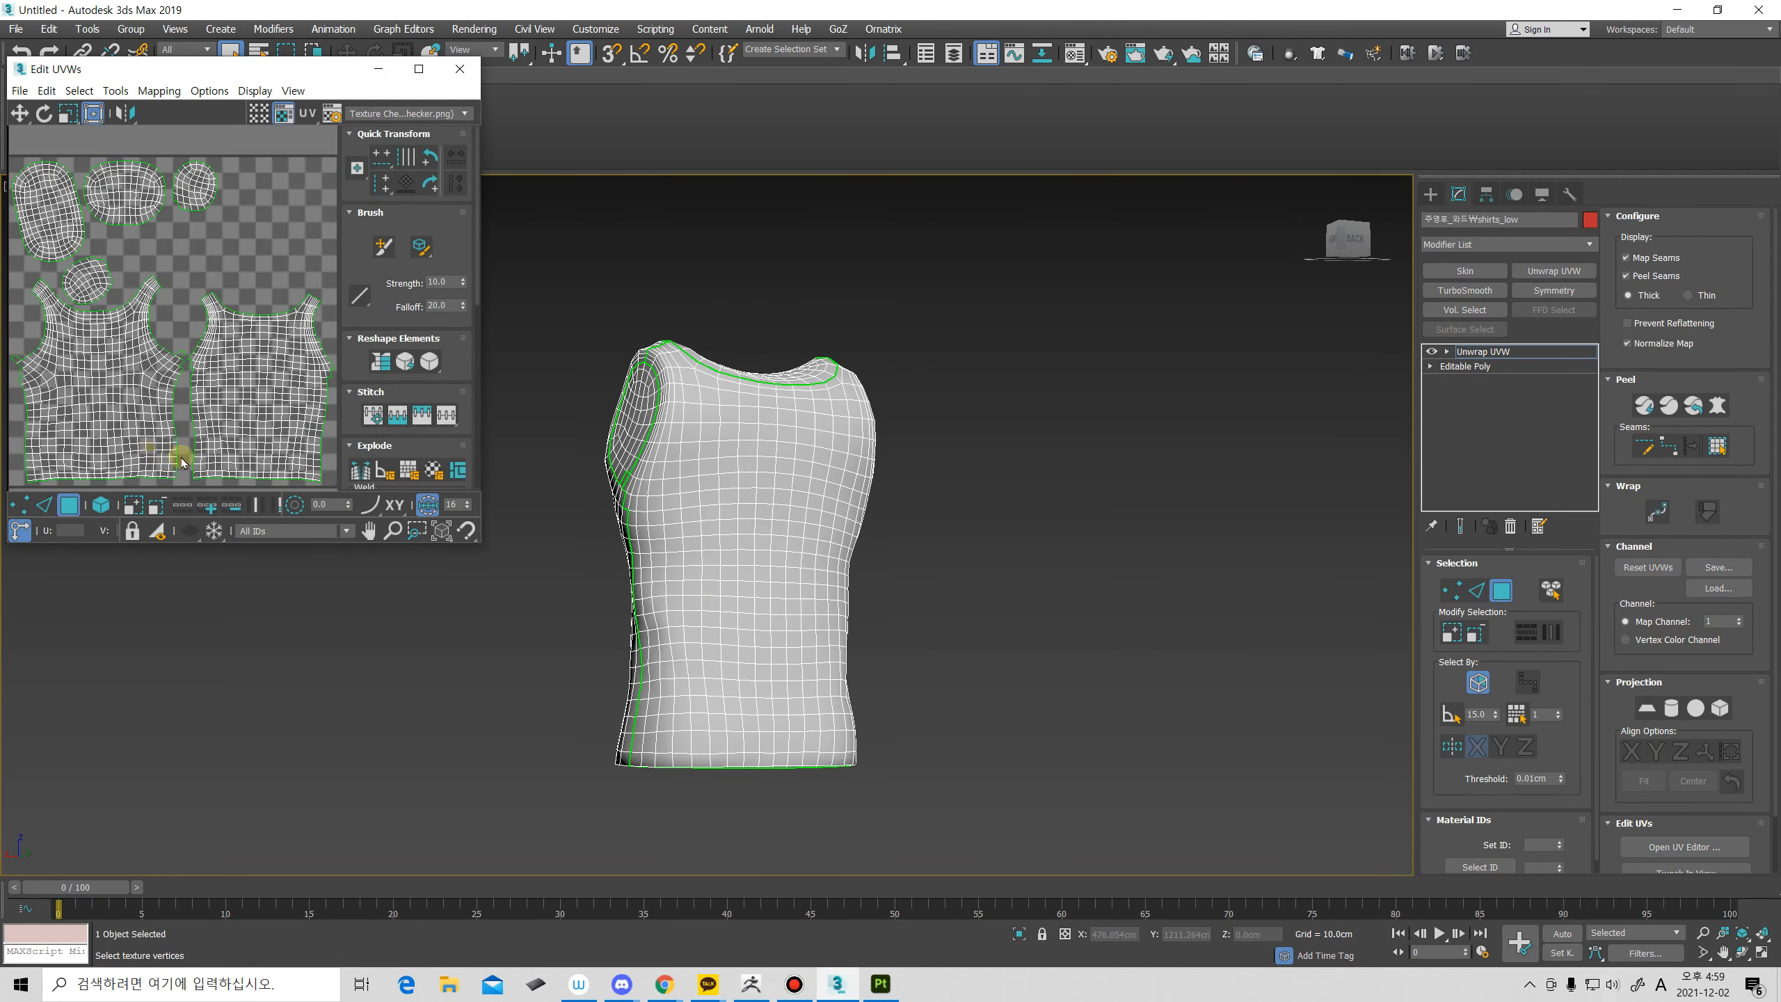
scroll(181, 461, up, 6)
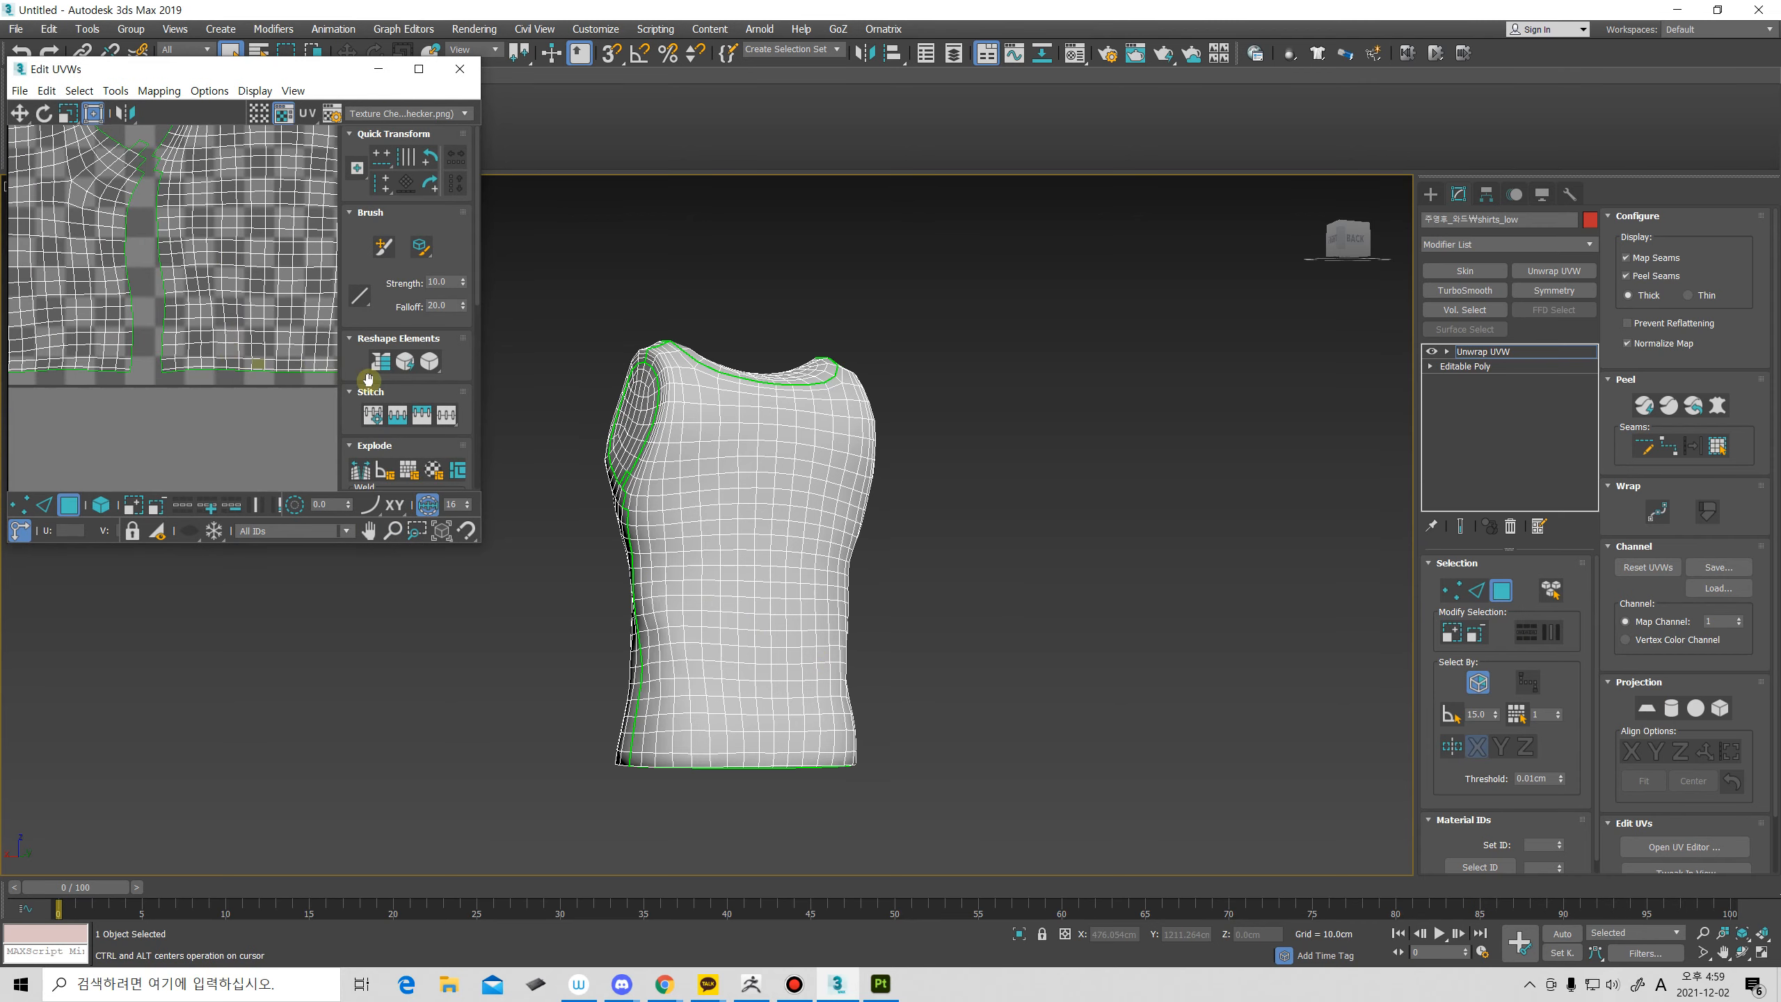
middle_drag(566, 432, 596, 517)
scroll(207, 318, down, 3)
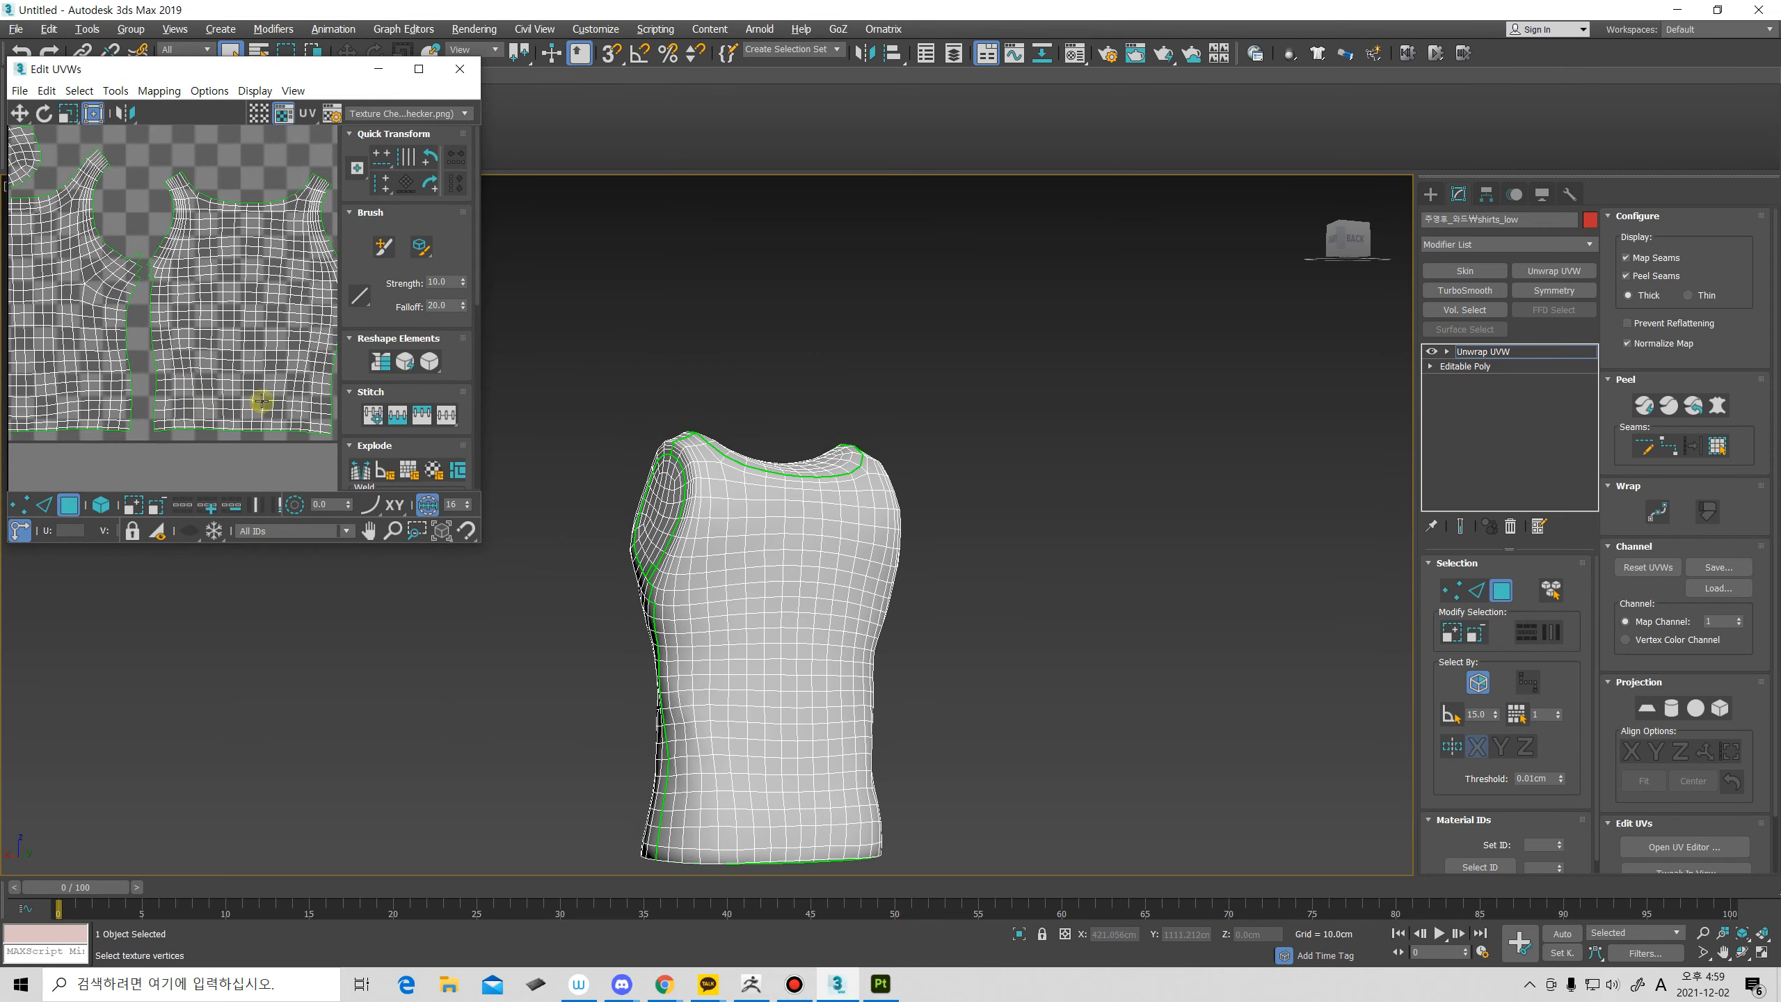
scroll(259, 397, up, 3)
Import shirts_high.OBJ from the student's folder under D:\SDG\FeedBack into the scene.
click(24, 32)
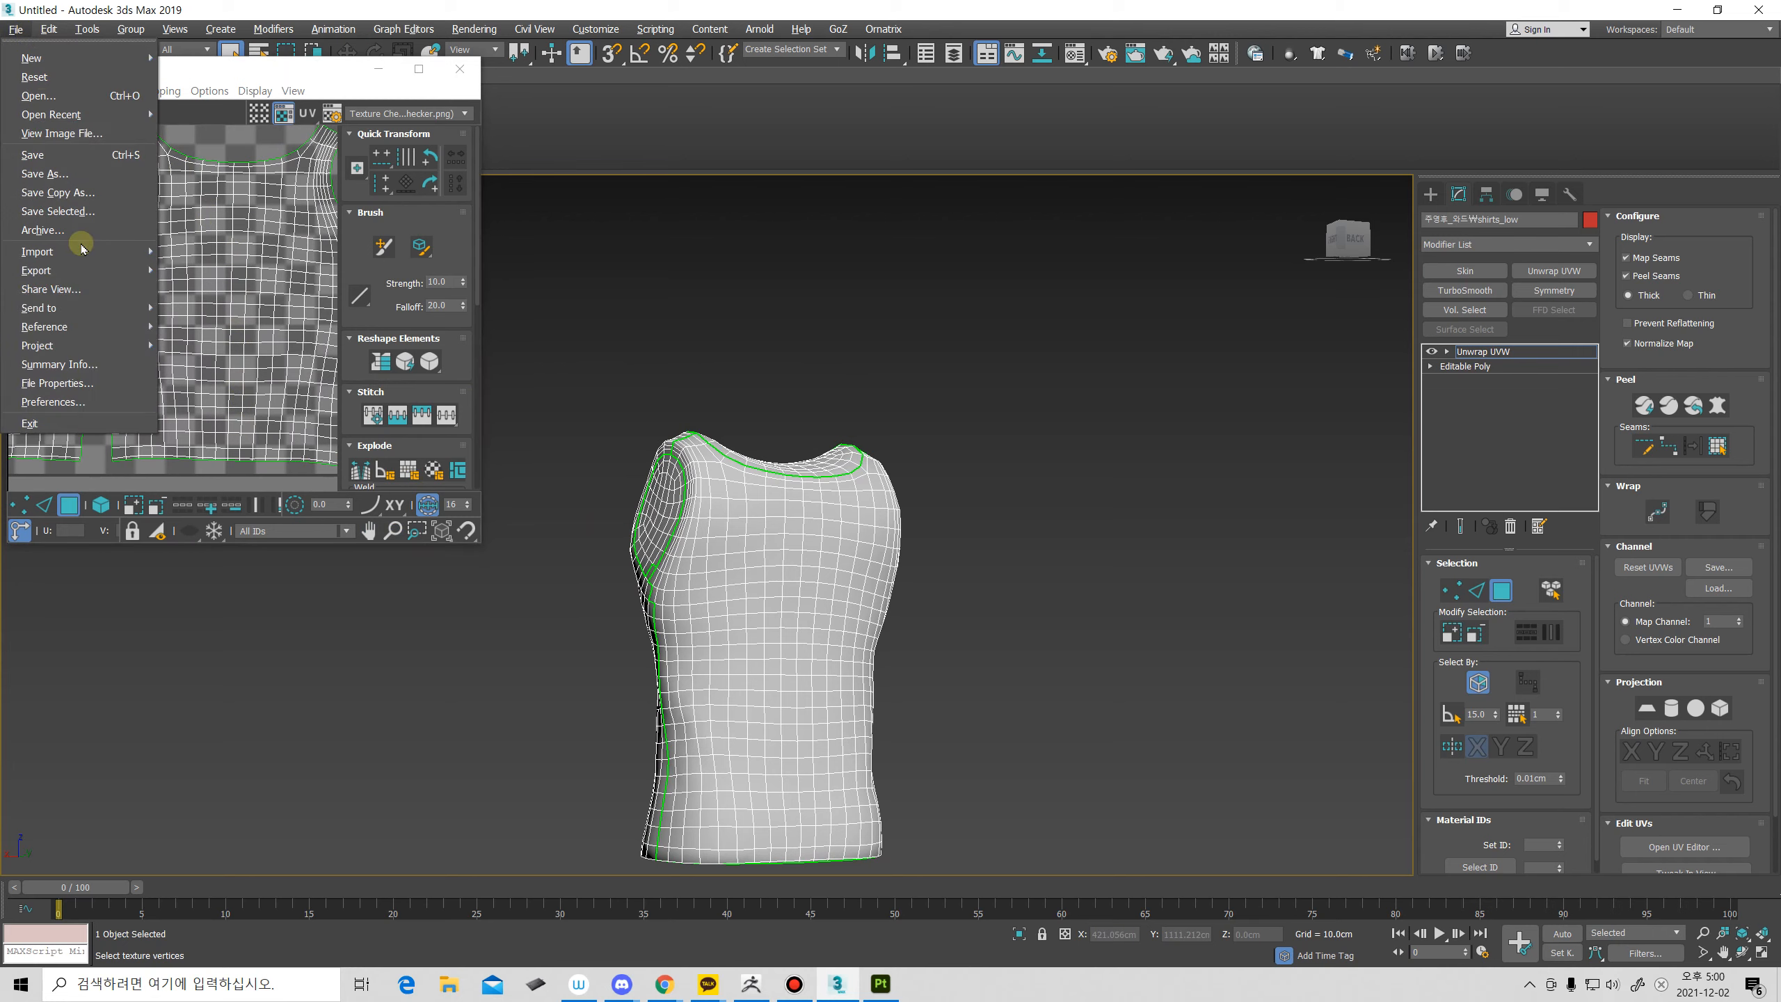
mouse_move(98, 252)
click(235, 270)
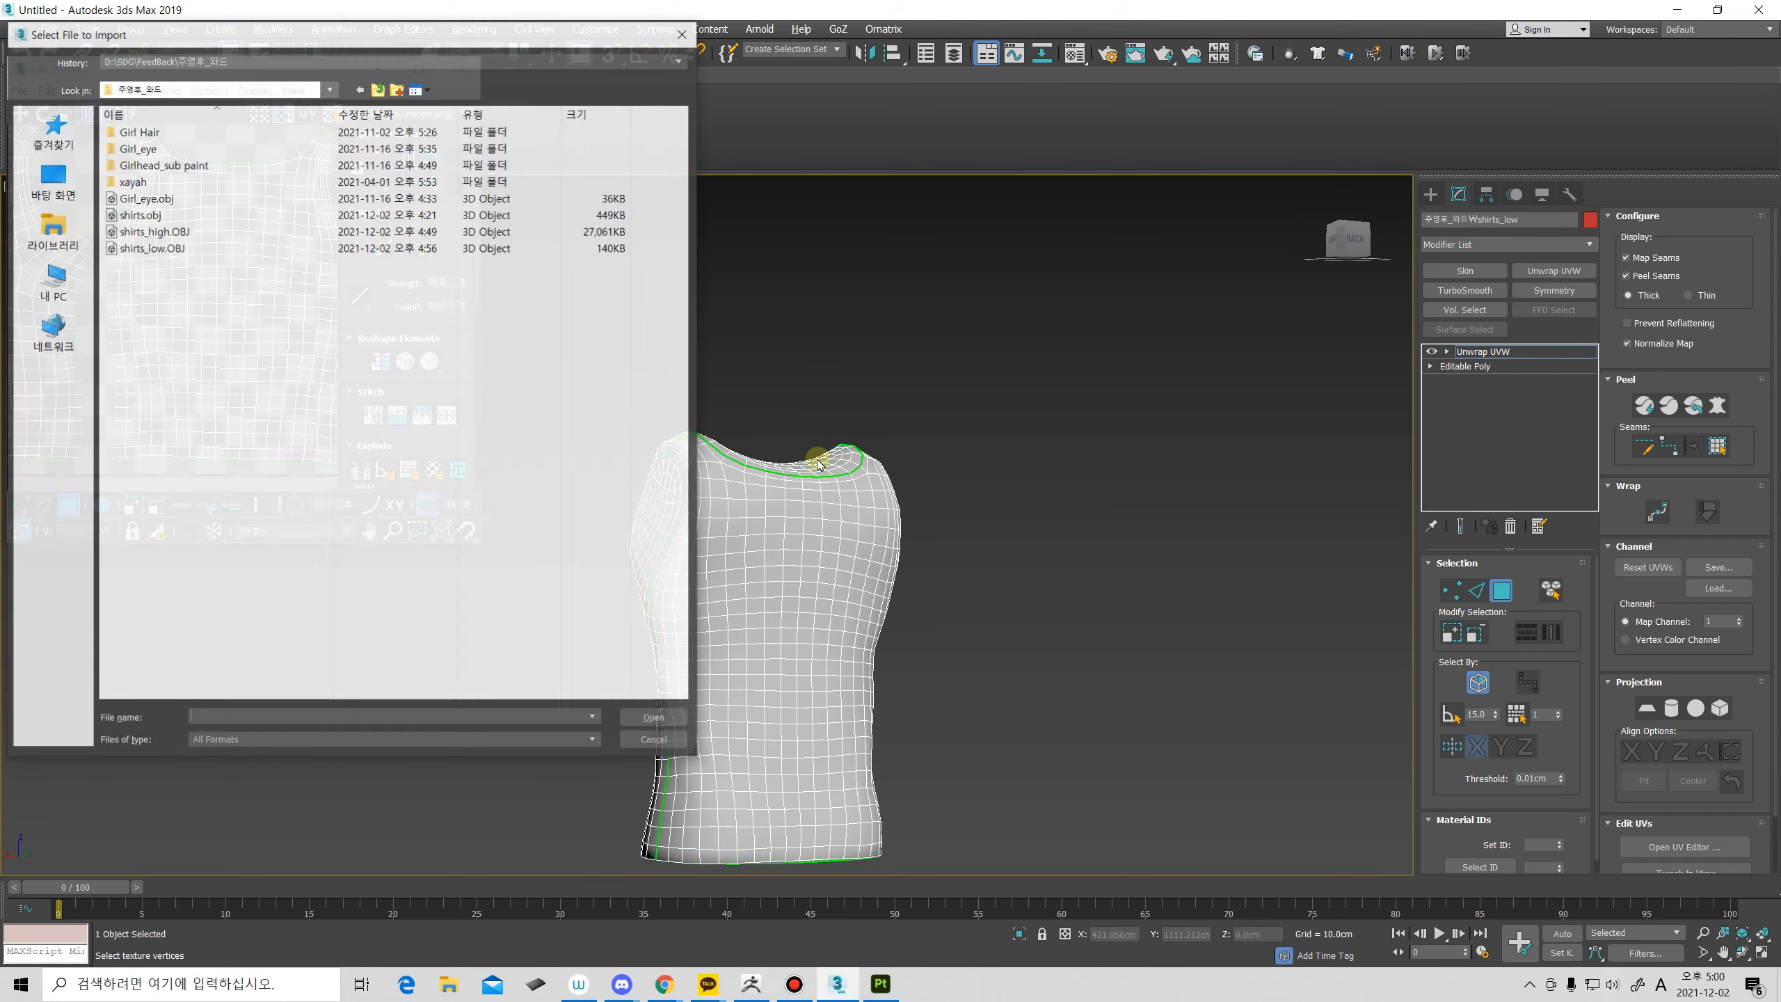
click(320, 231)
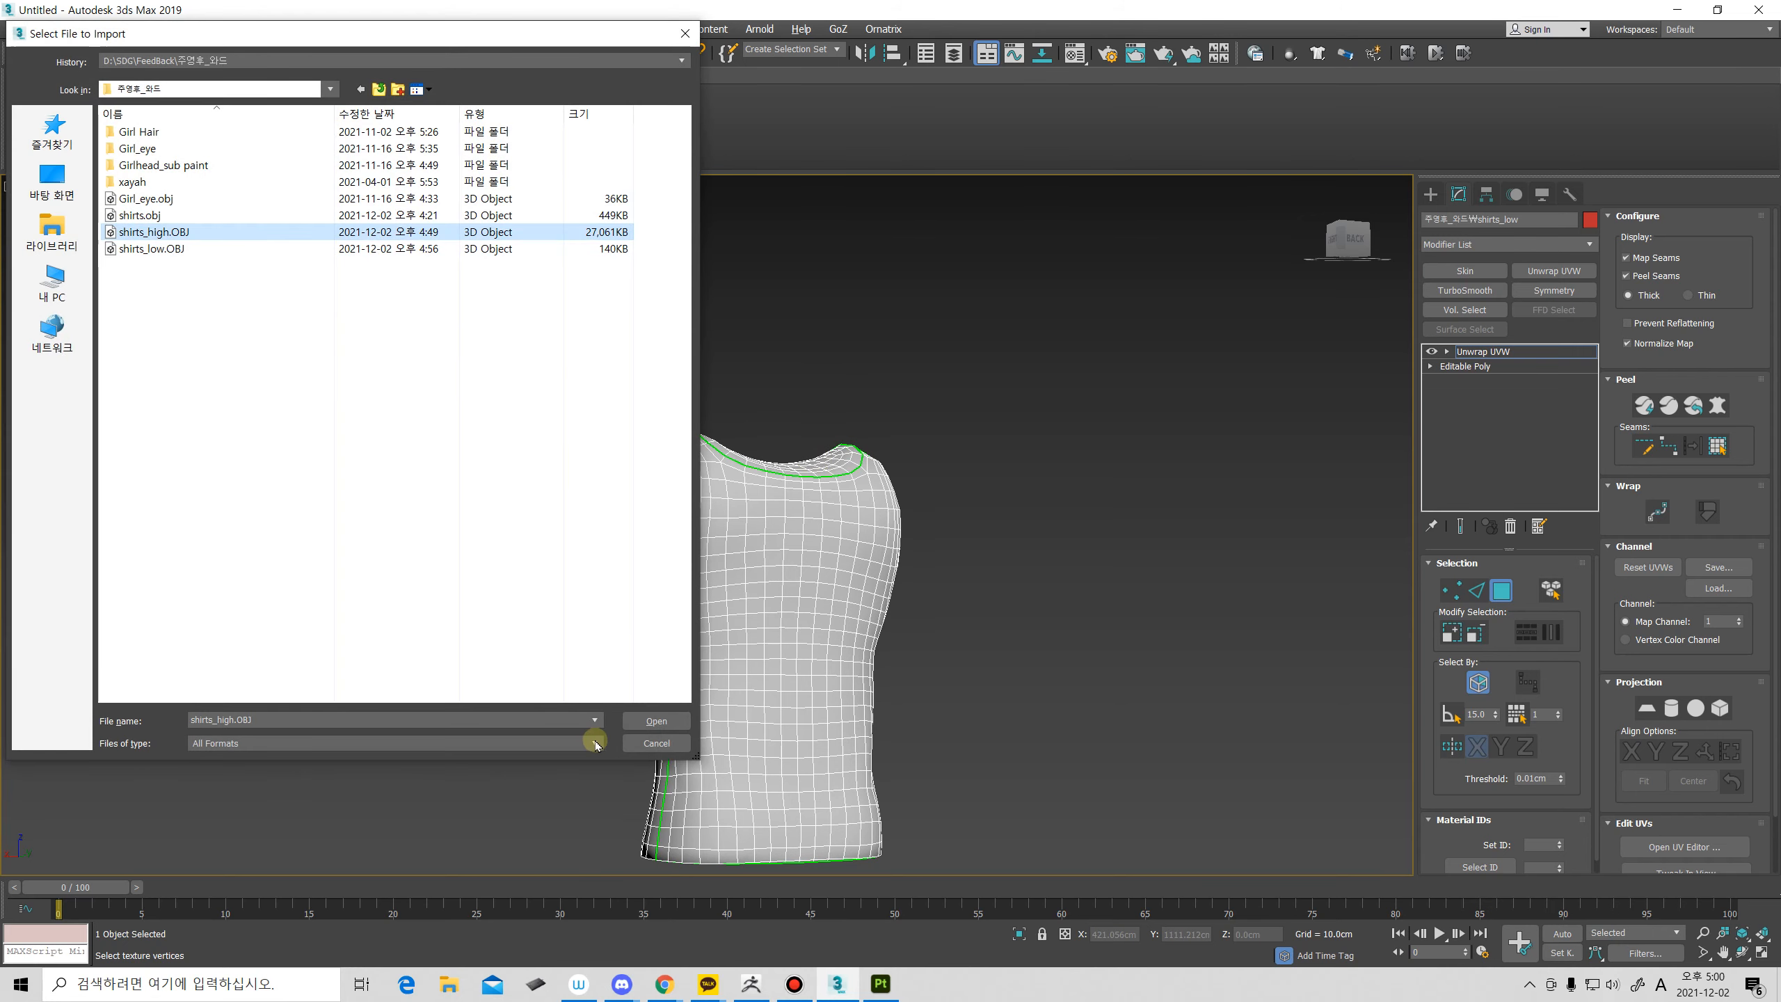
click(652, 723)
click(783, 775)
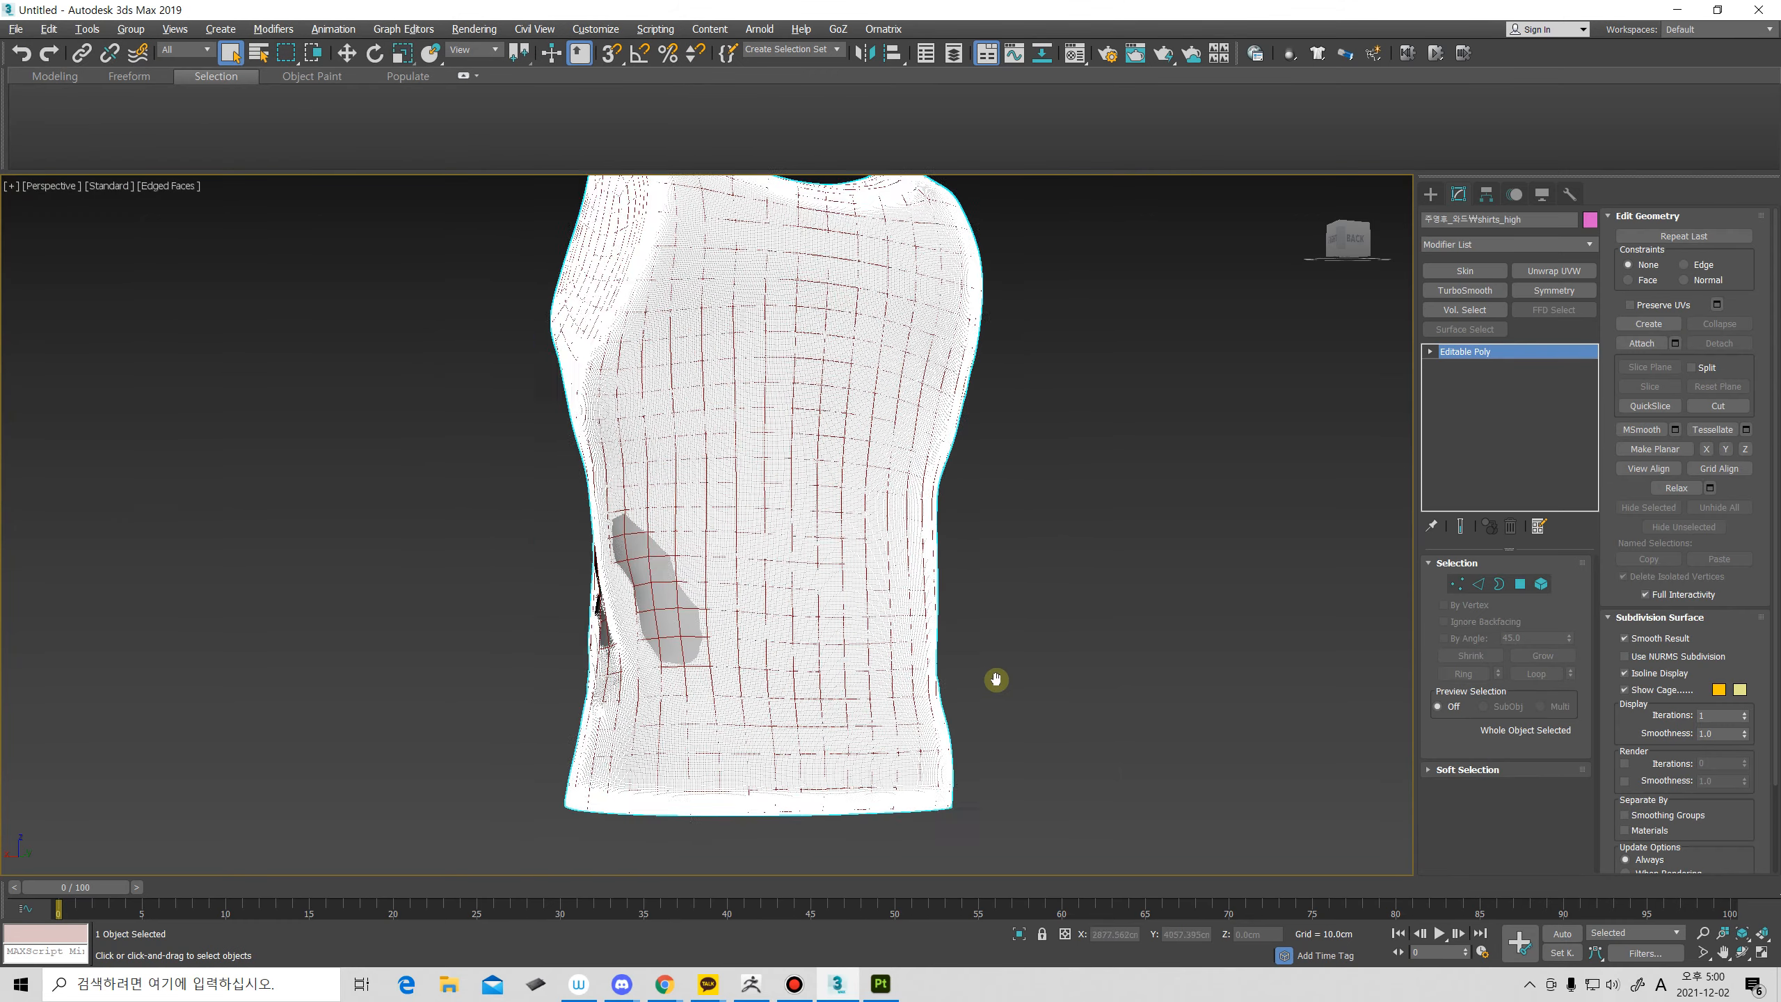
Isolate the high-poly shirt without edged faces and compare its side fold with the bake in Substance 3D Painter.
middle_drag(995, 679, 863, 902)
scroll(959, 711, up, 3)
key(F4)
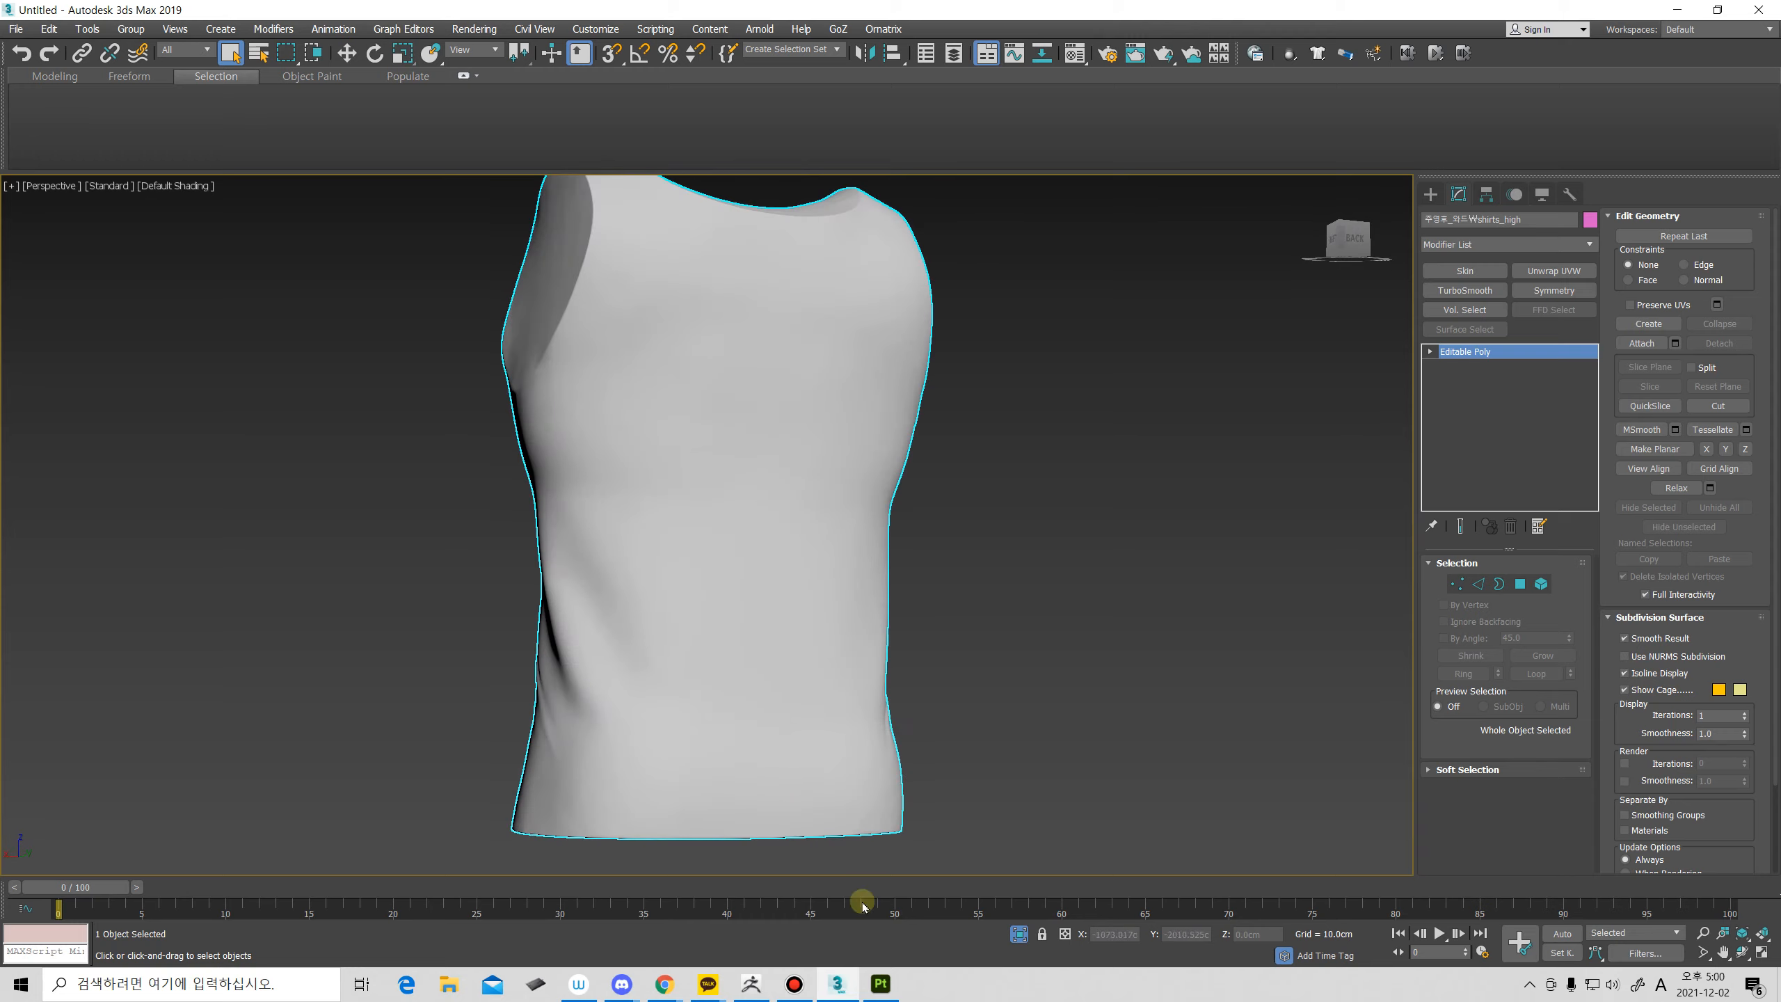
click(878, 994)
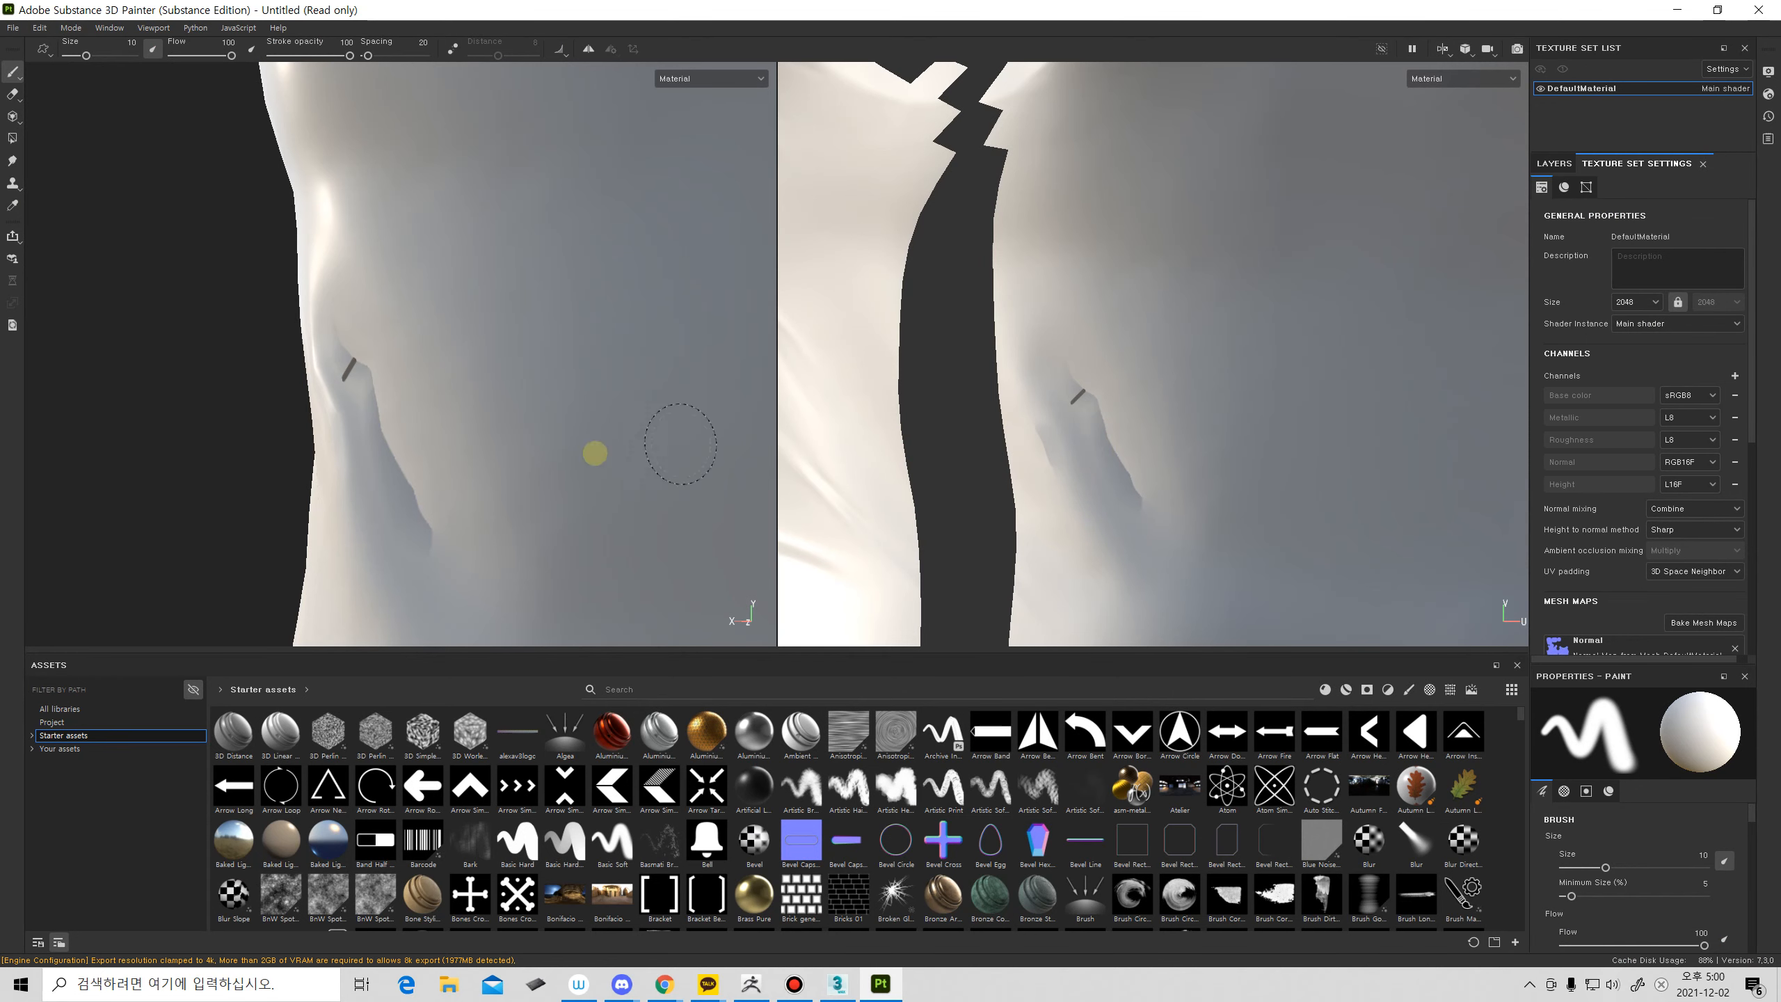
alt+drag(595, 453, 435, 429)
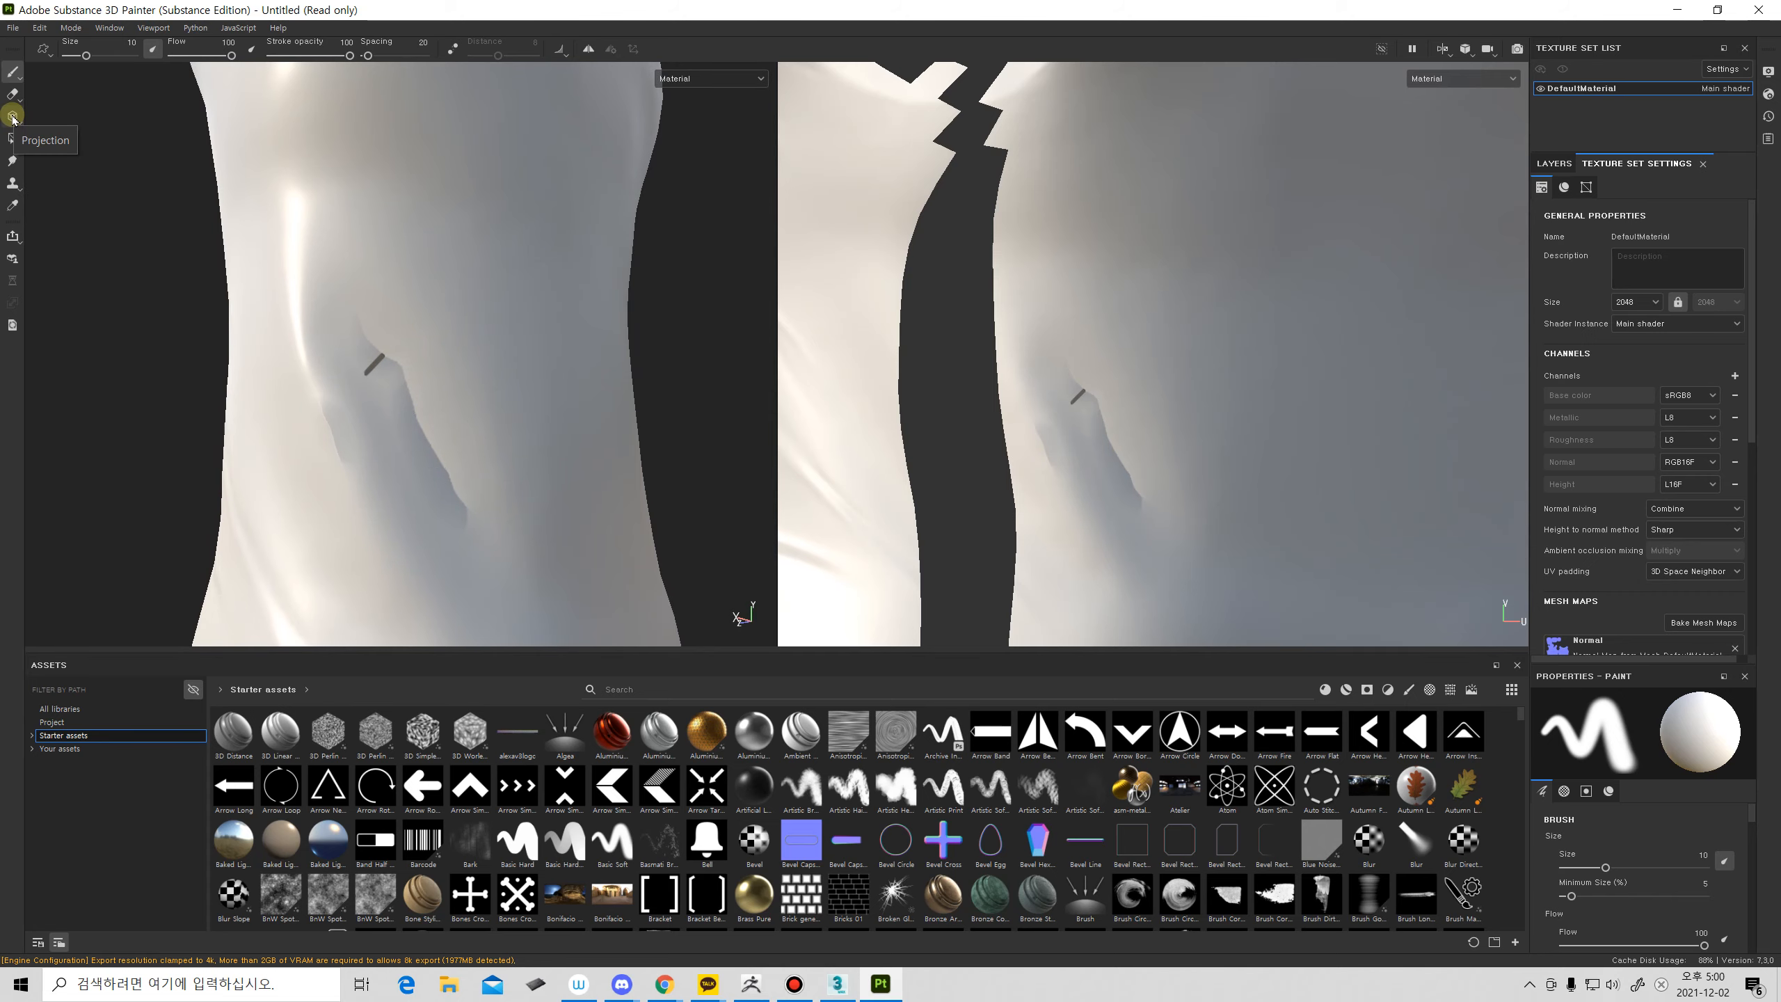
Return to 3ds Max, clear the selection and unhide all objects.
click(824, 980)
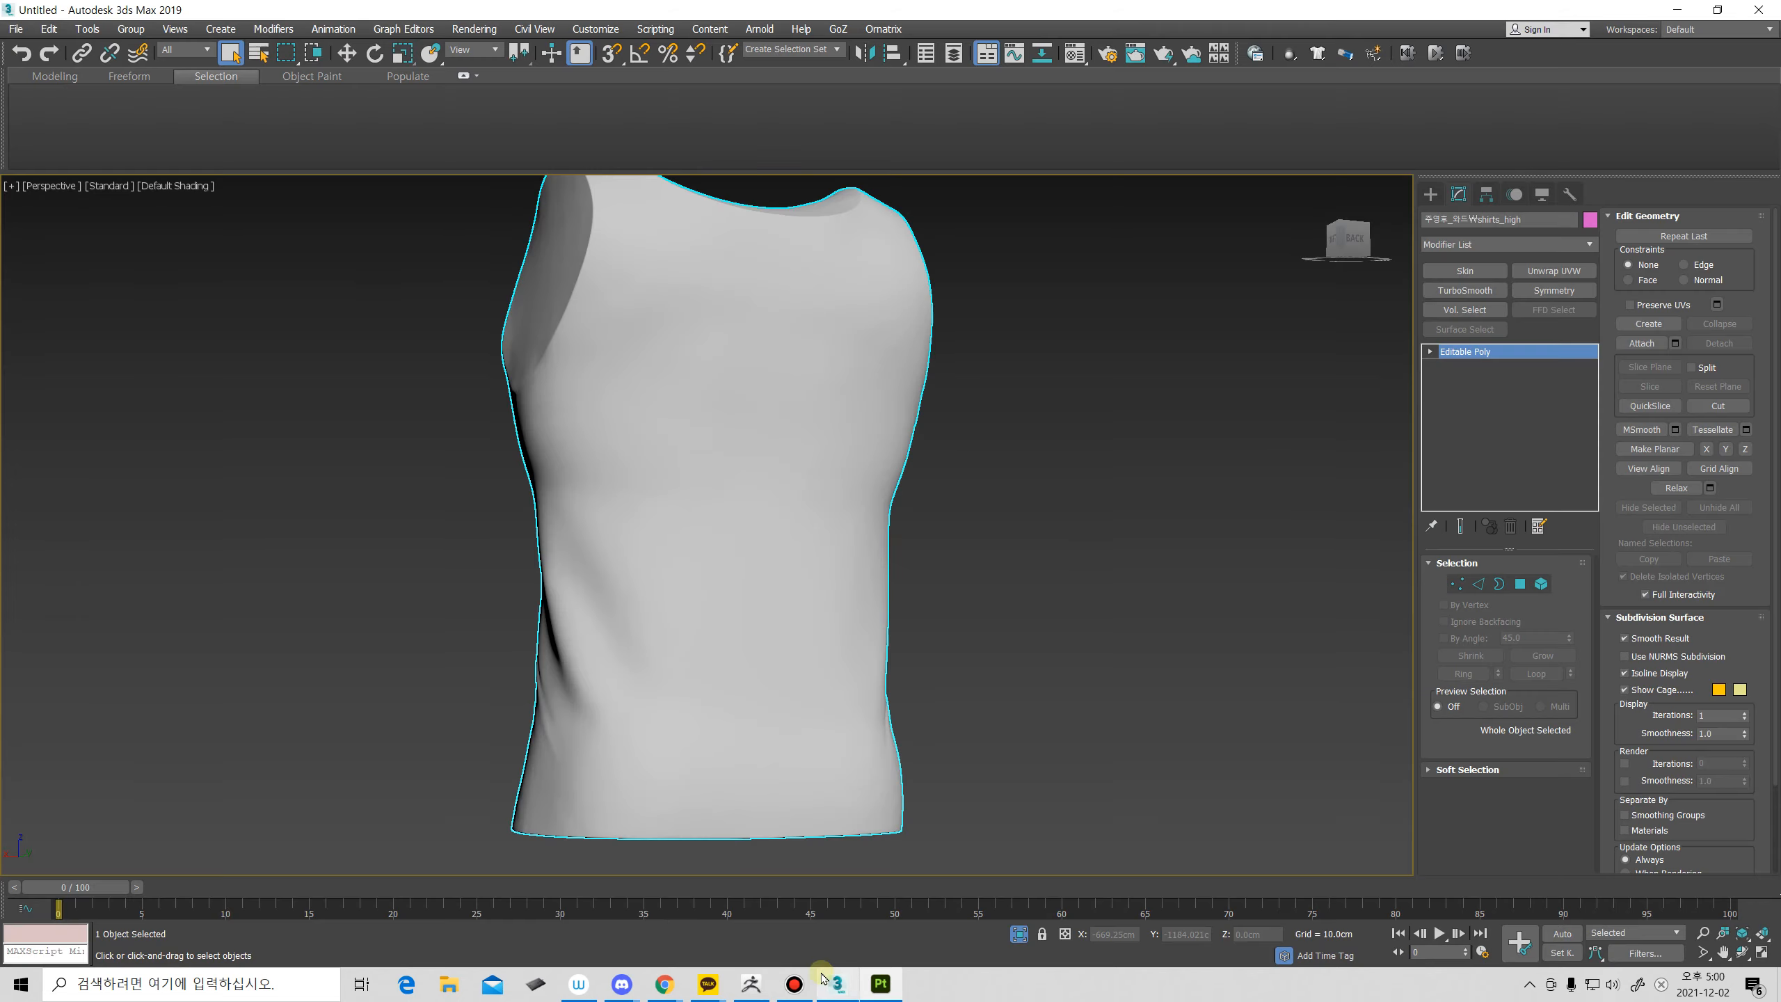
scroll(779, 561, down, 3)
alt+middle_drag(783, 605, 793, 648)
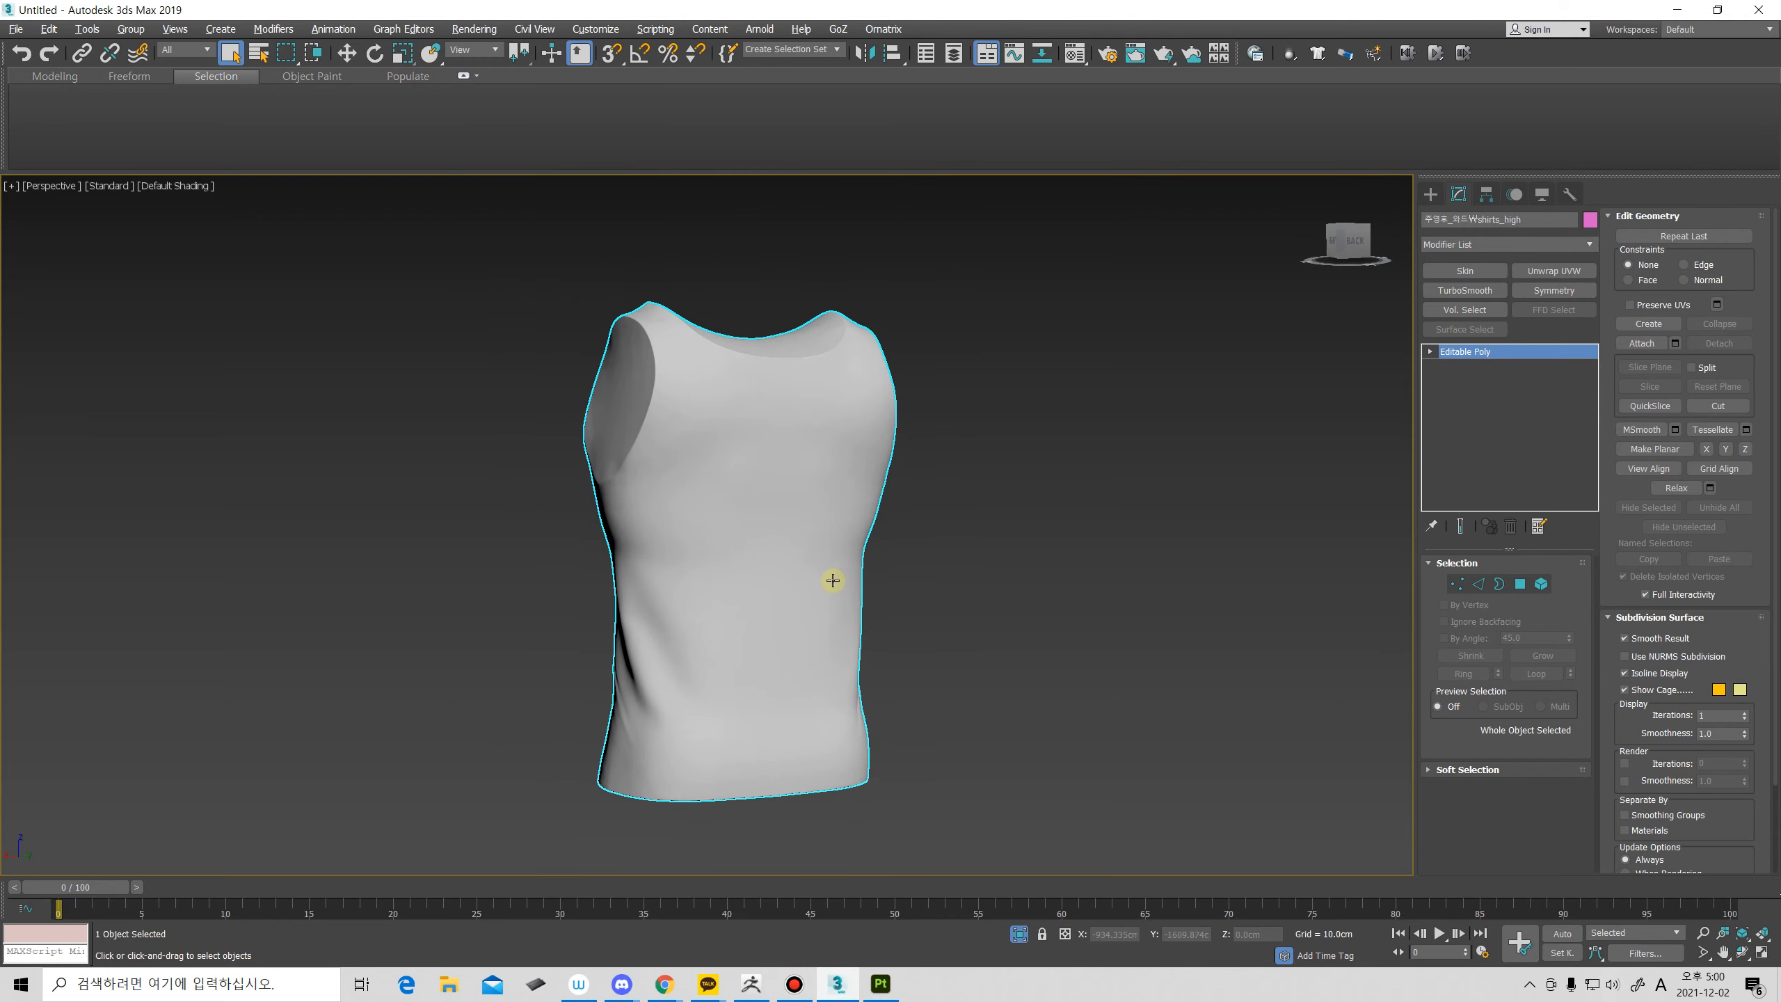
scroll(823, 579, up, 2)
key(ctrl+d)
right_click(1002, 546)
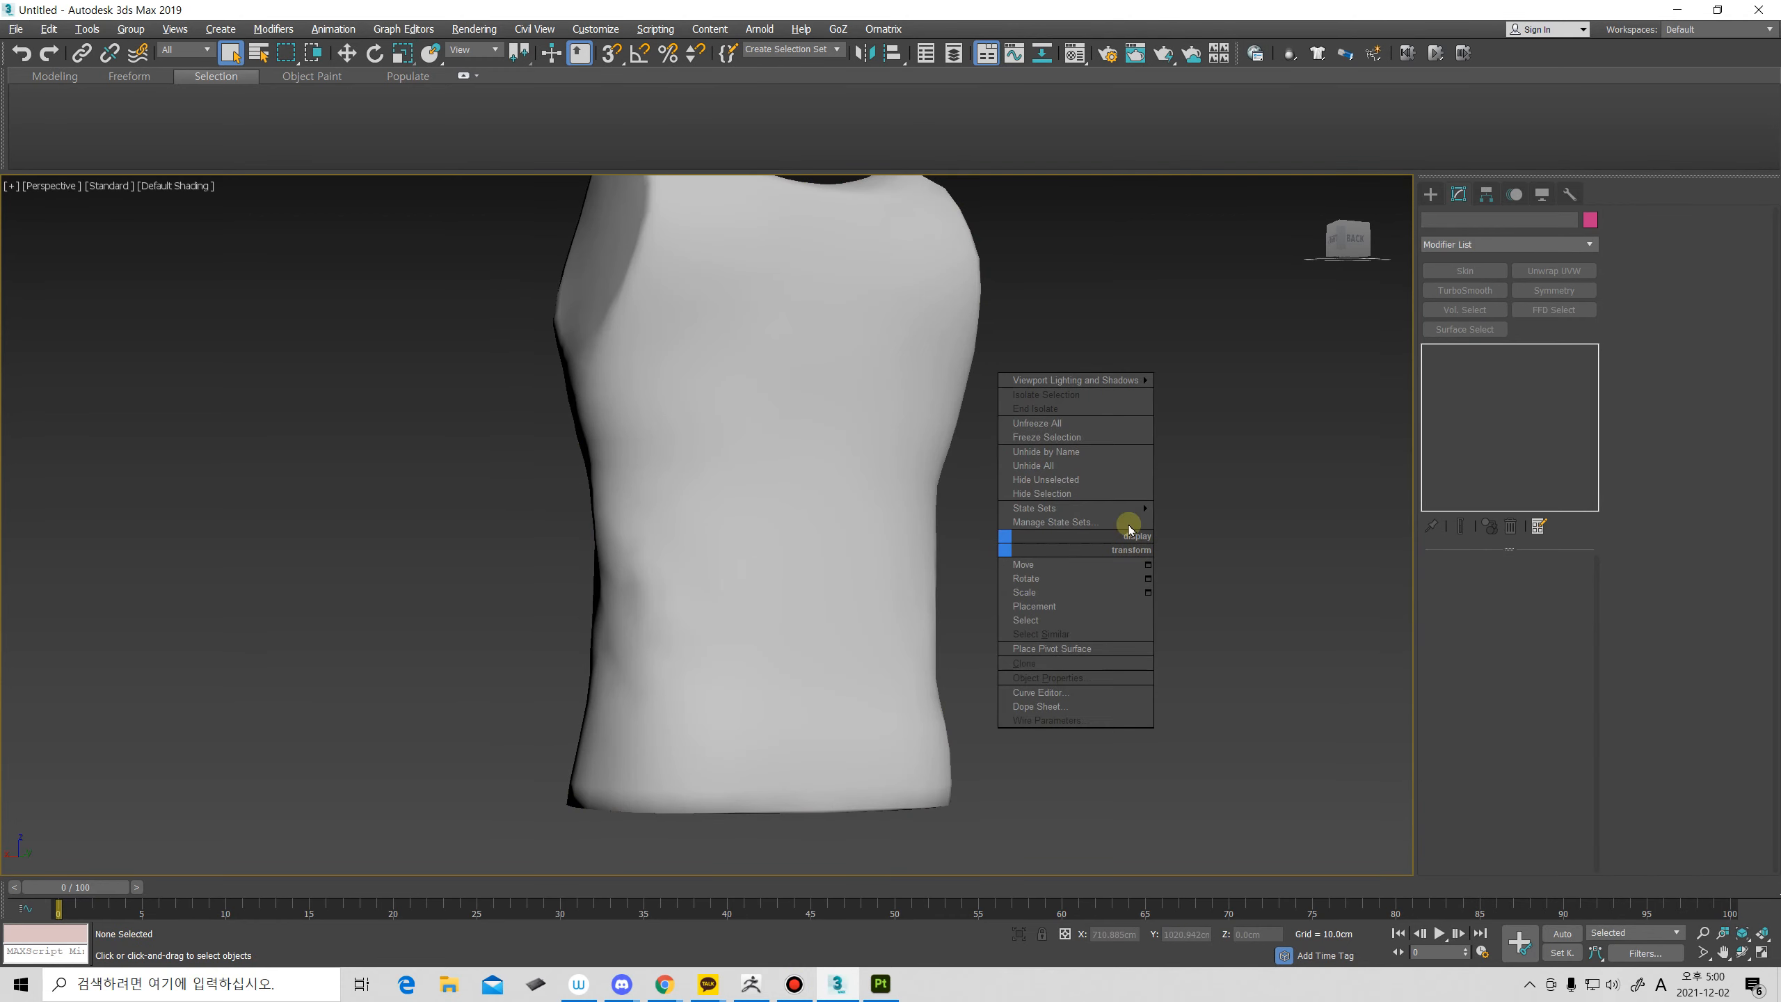
click(1050, 467)
alt+middle_drag(935, 569, 767, 477)
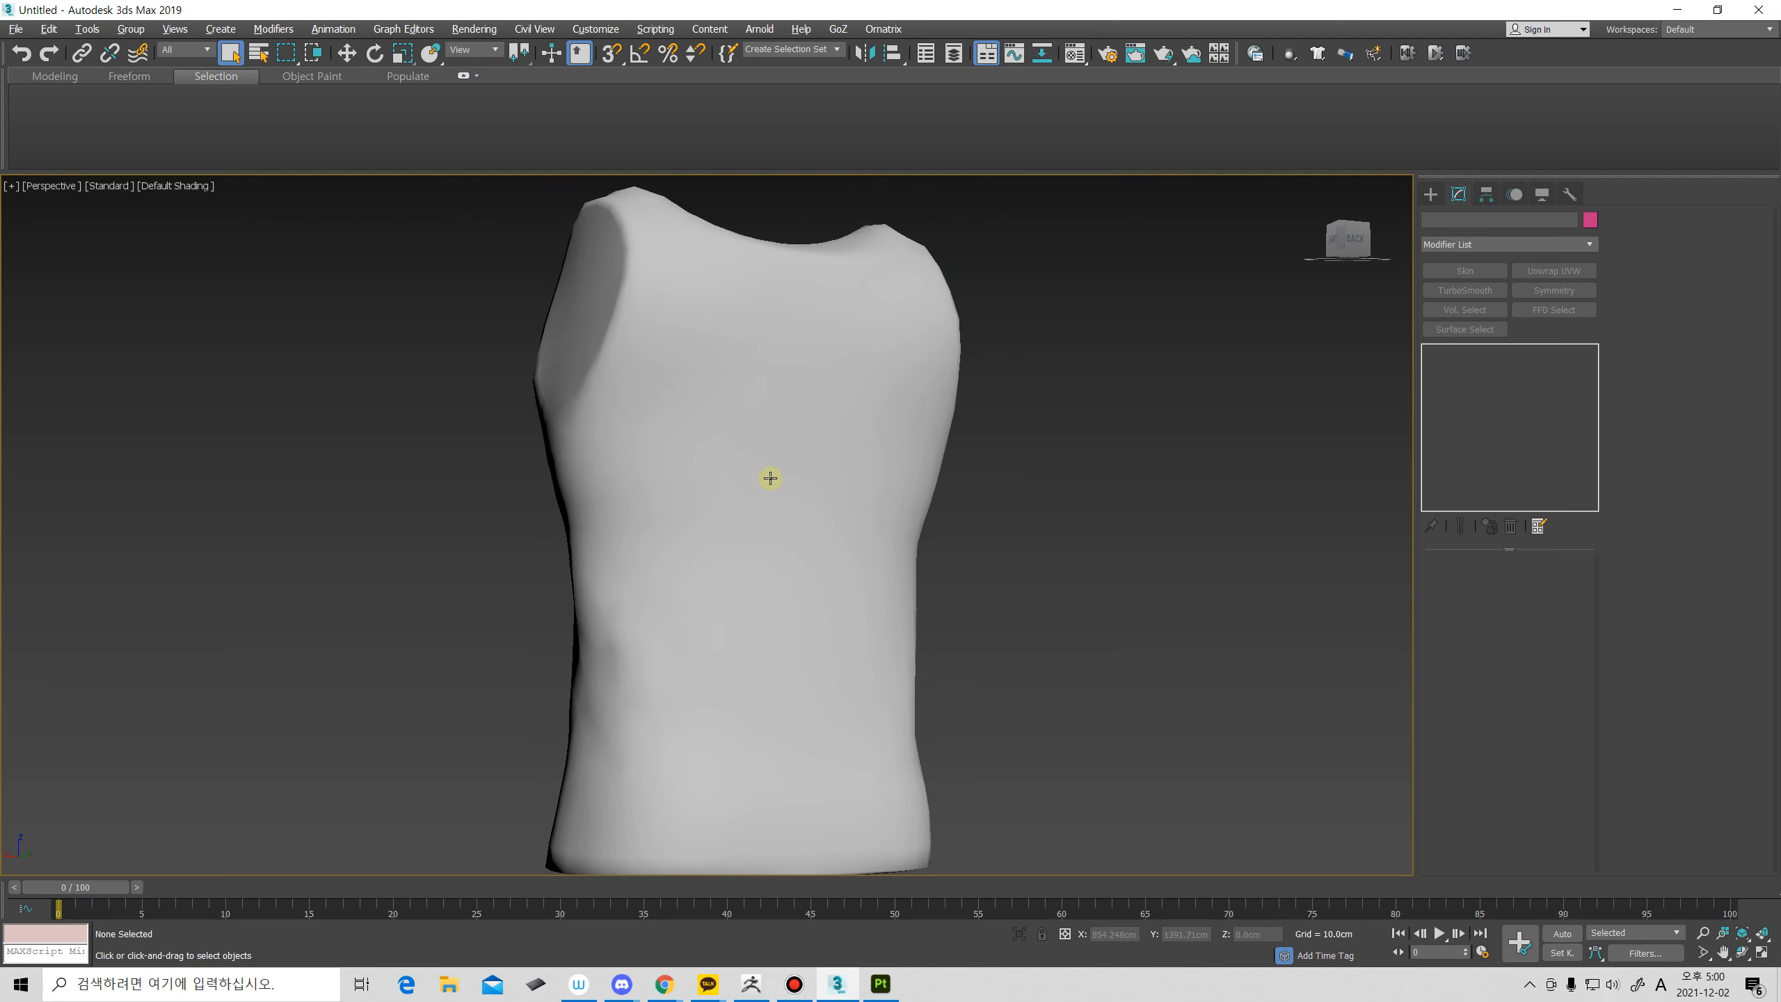
Collapse the low-poly shirt's Unwrap UVW modifier by converting the shirt to an Editable Poly.
click(839, 574)
alt+middle_drag(839, 574, 835, 501)
right_click(831, 496)
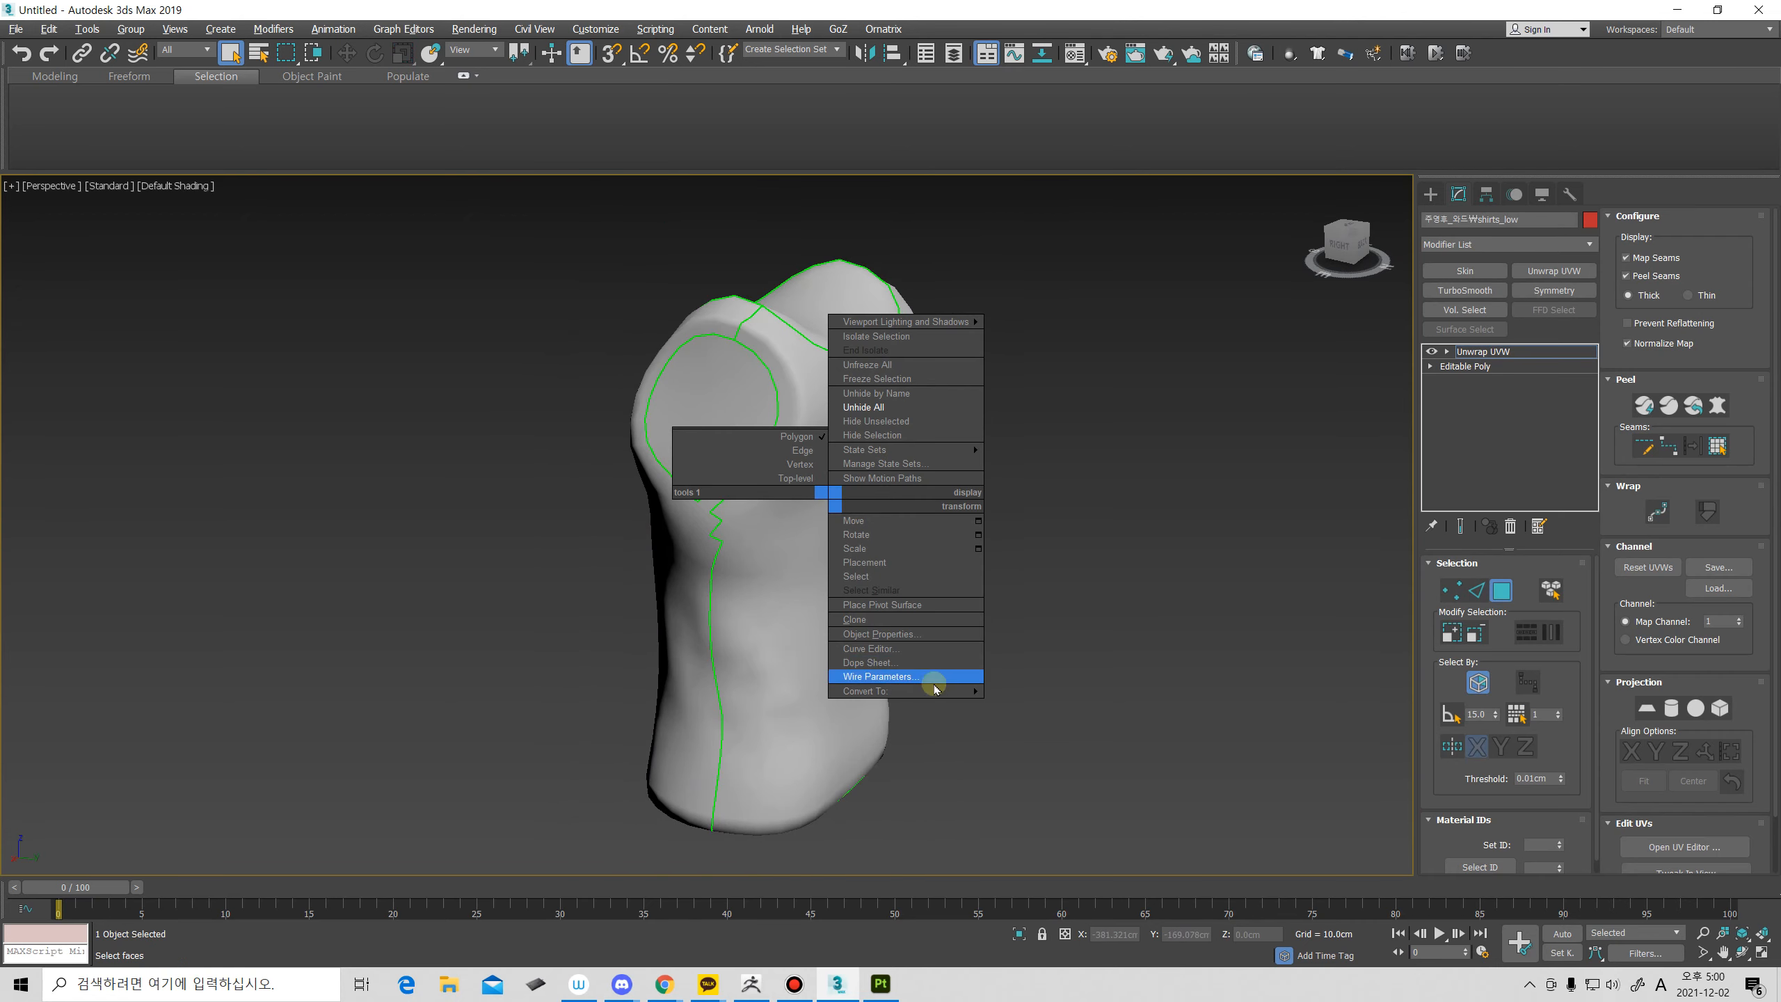
mouse_move(925, 691)
click(1049, 704)
alt+middle_drag(1050, 703, 825, 591)
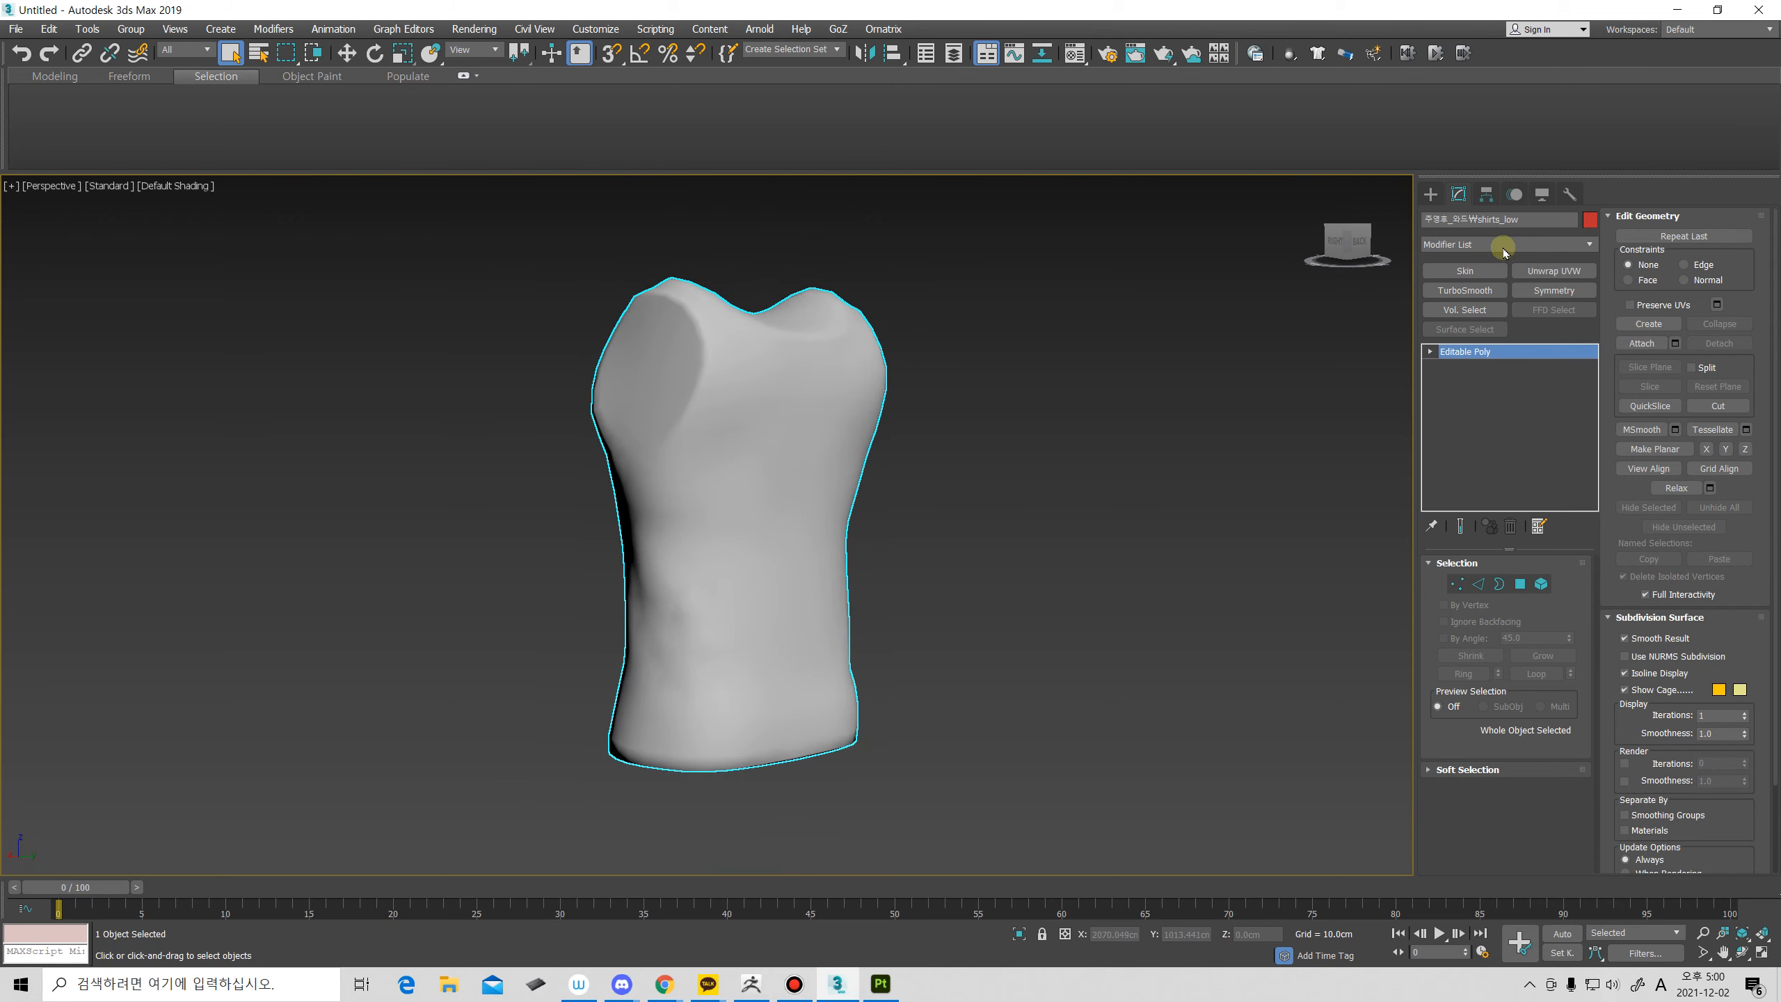
Switch back to Substance 3D Painter and review the baked shirt's front and back shells in the UV view.
click(1502, 246)
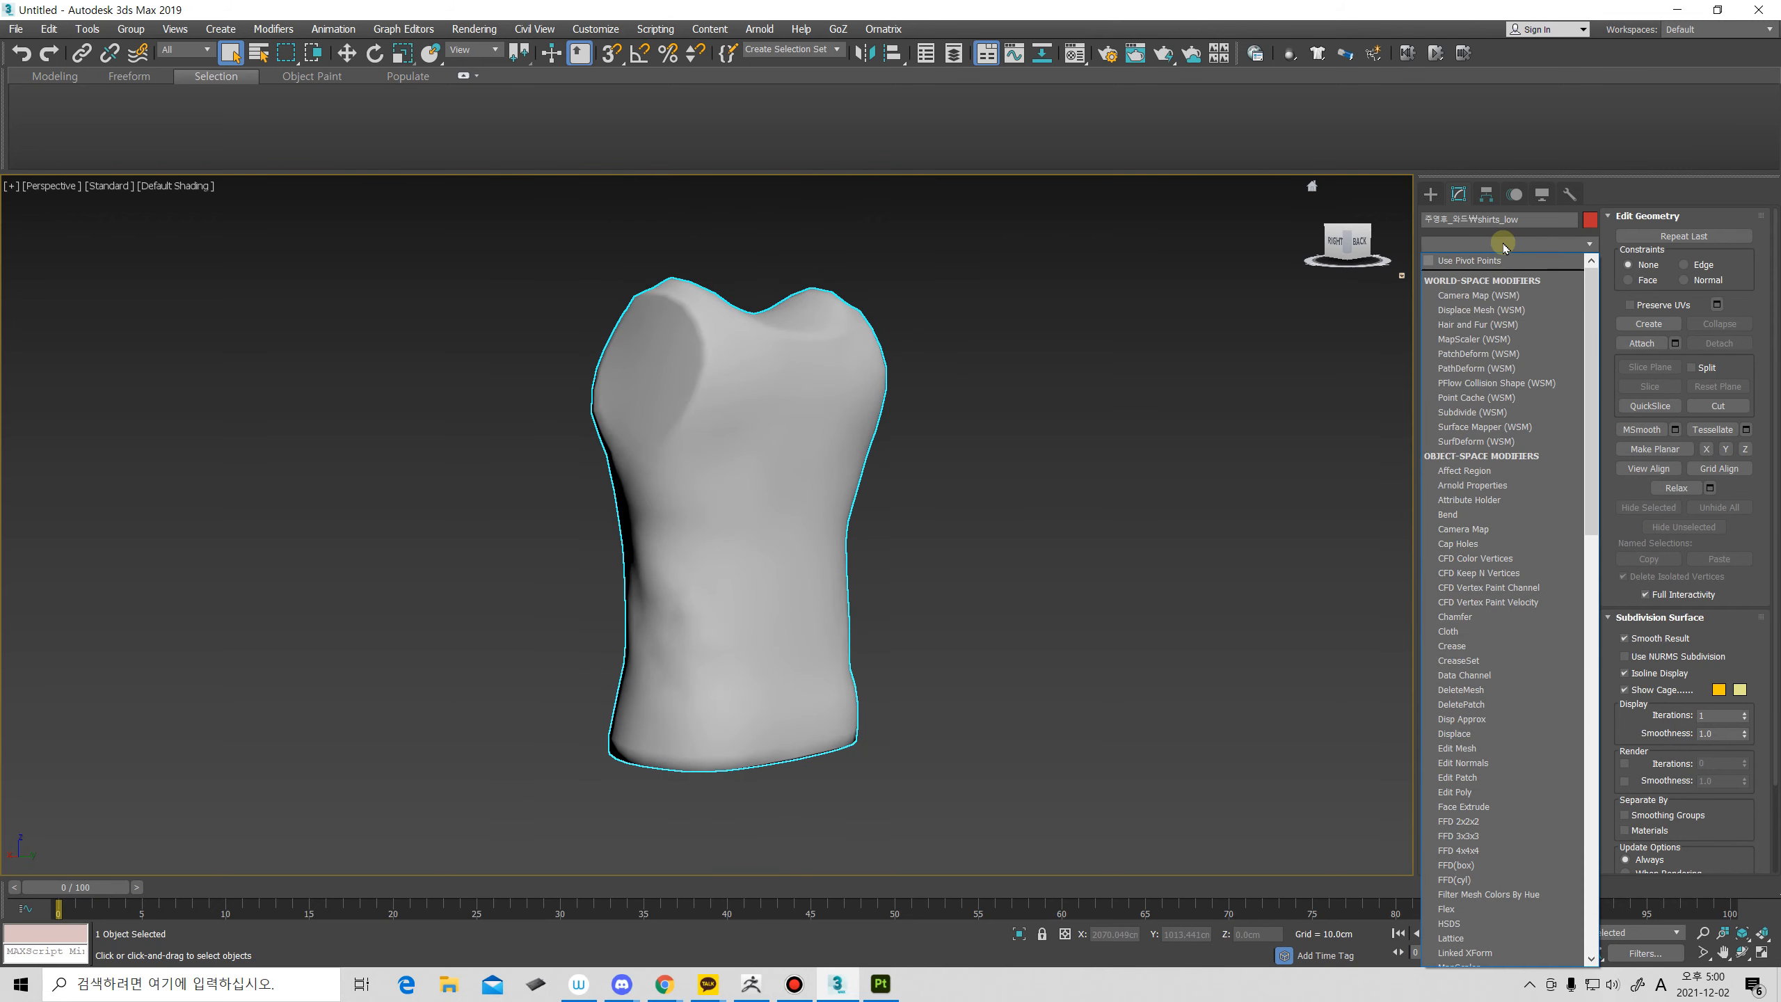
click(790, 472)
alt+middle_drag(910, 501, 848, 787)
click(879, 983)
scroll(966, 358, down, 3)
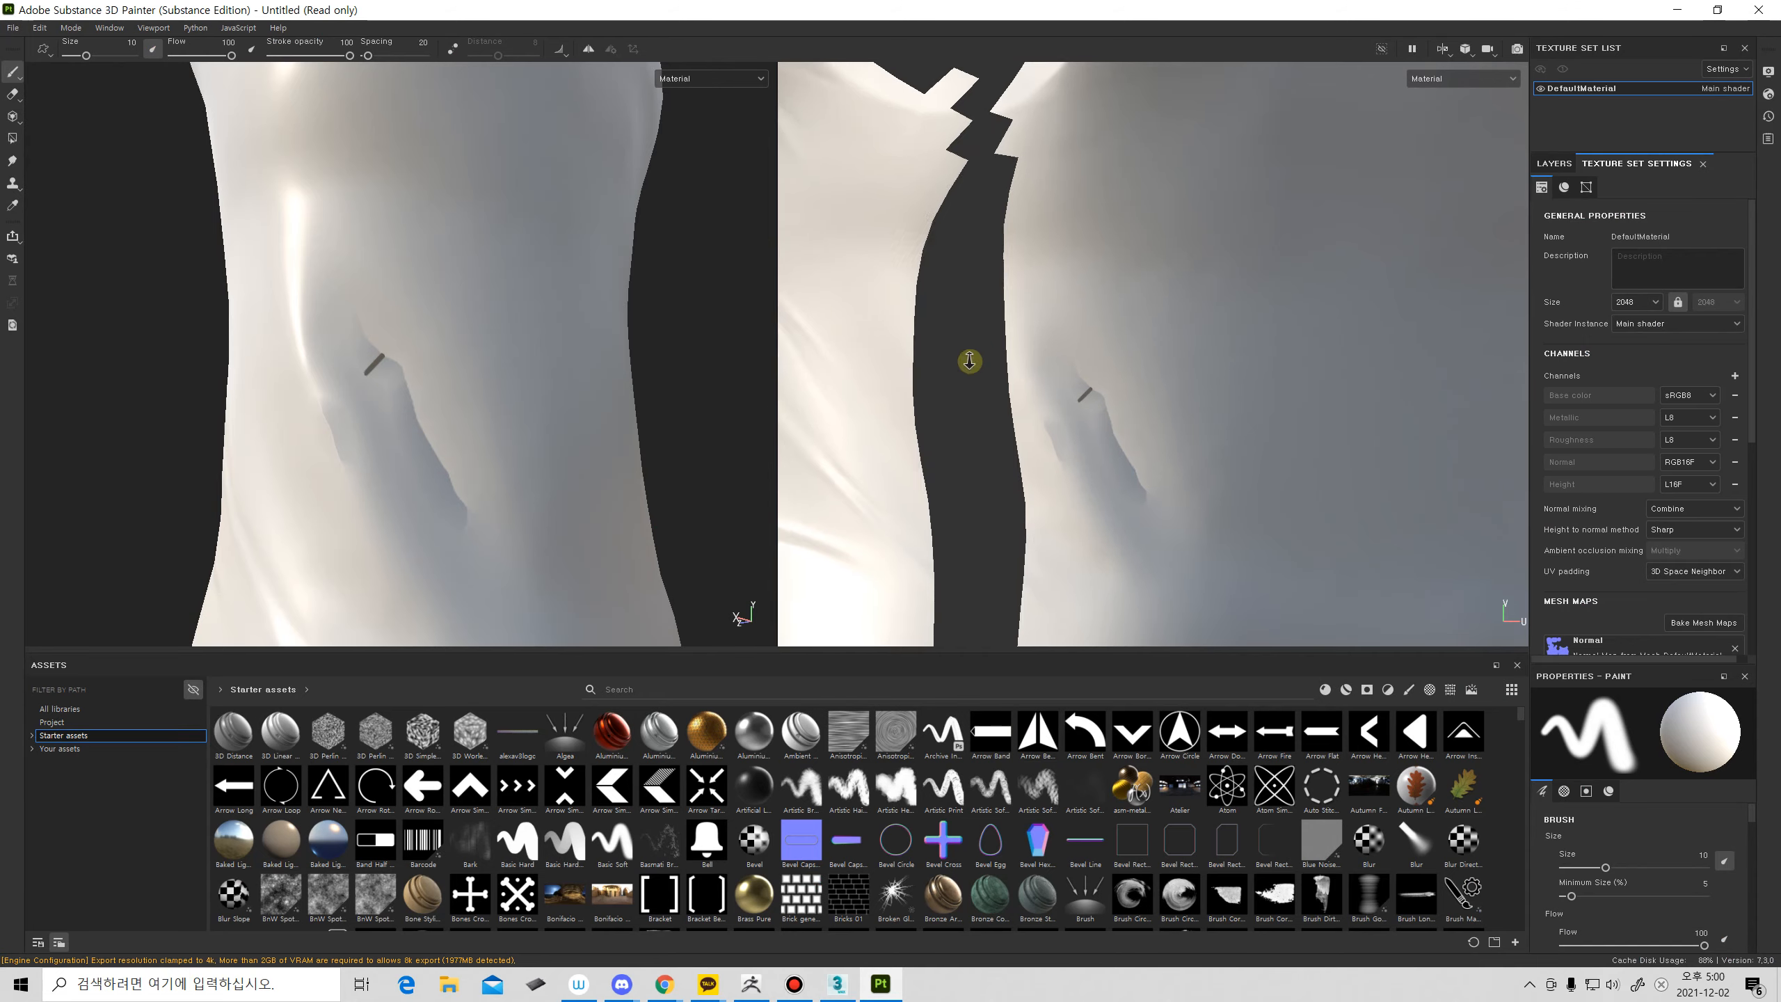
scroll(1153, 517, up, 2)
scroll(1153, 462, up, 1)
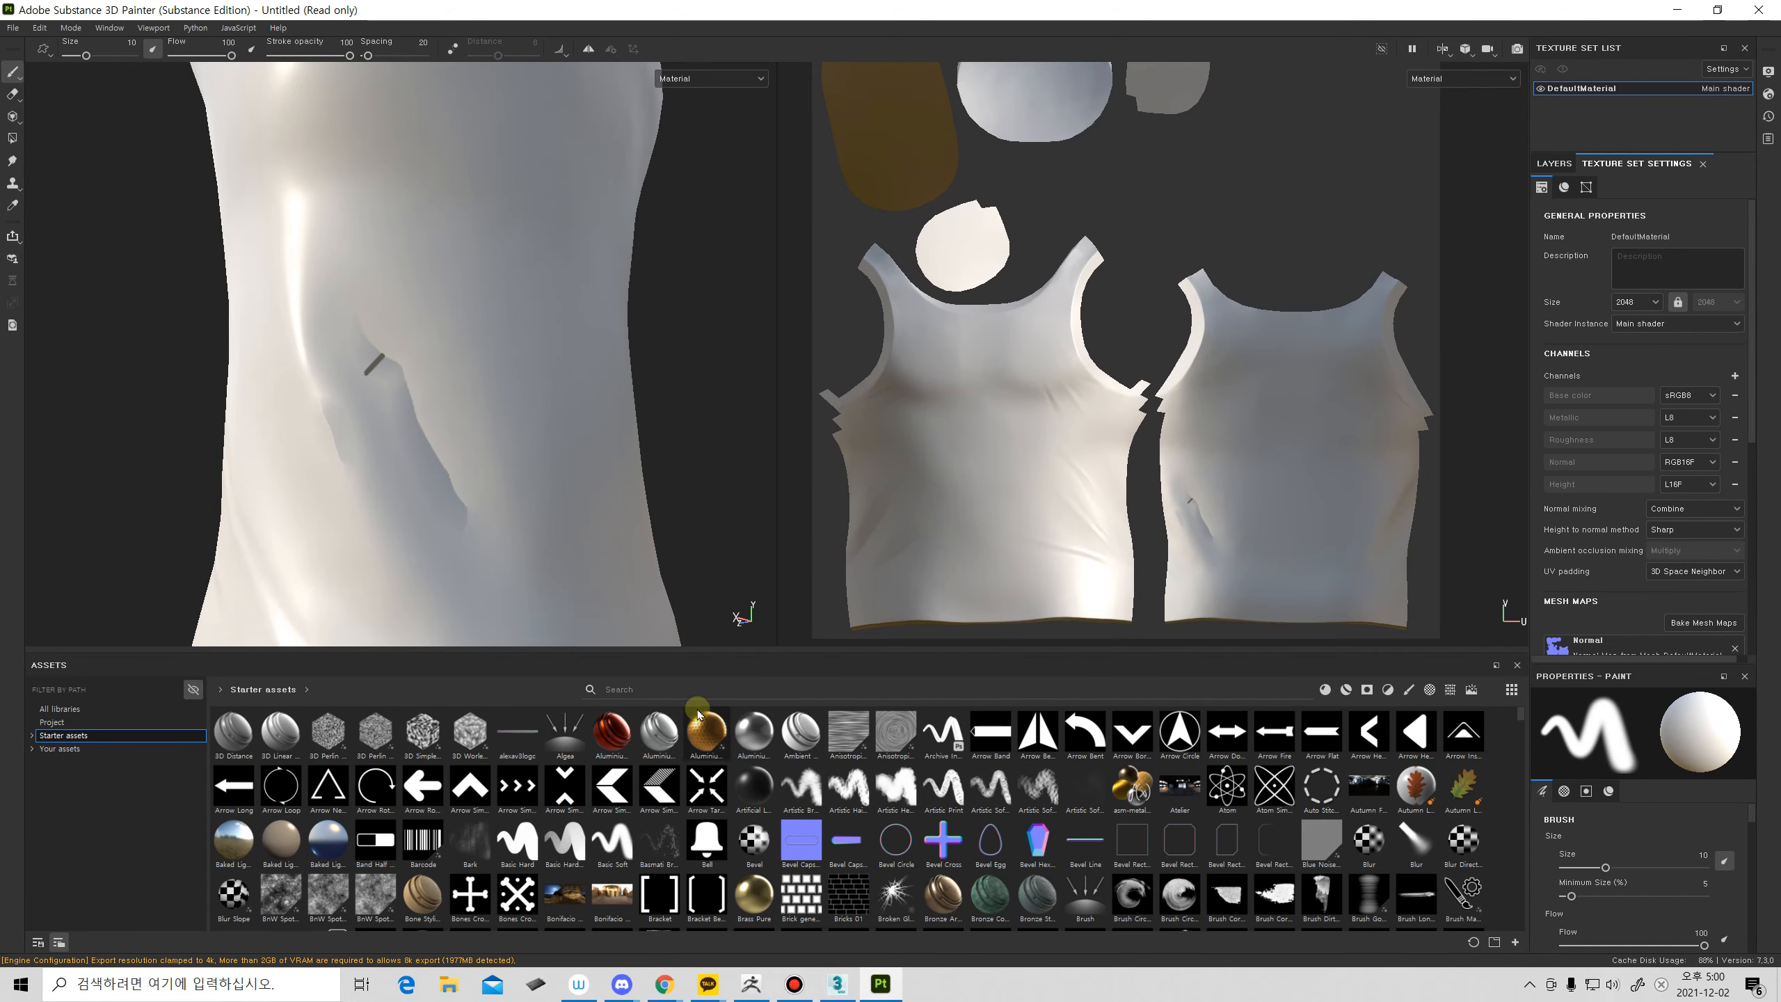
Switch to 3ds Max, add an Edit Normals modifier to the low-poly shirt and unify all of its normals.
click(837, 983)
mouse_move(660, 521)
alt+middle_down()
mouse_move(715, 509)
mouse_move(807, 637)
mouse_move(712, 688)
alt+middle_up()
click(1490, 242)
key(e)
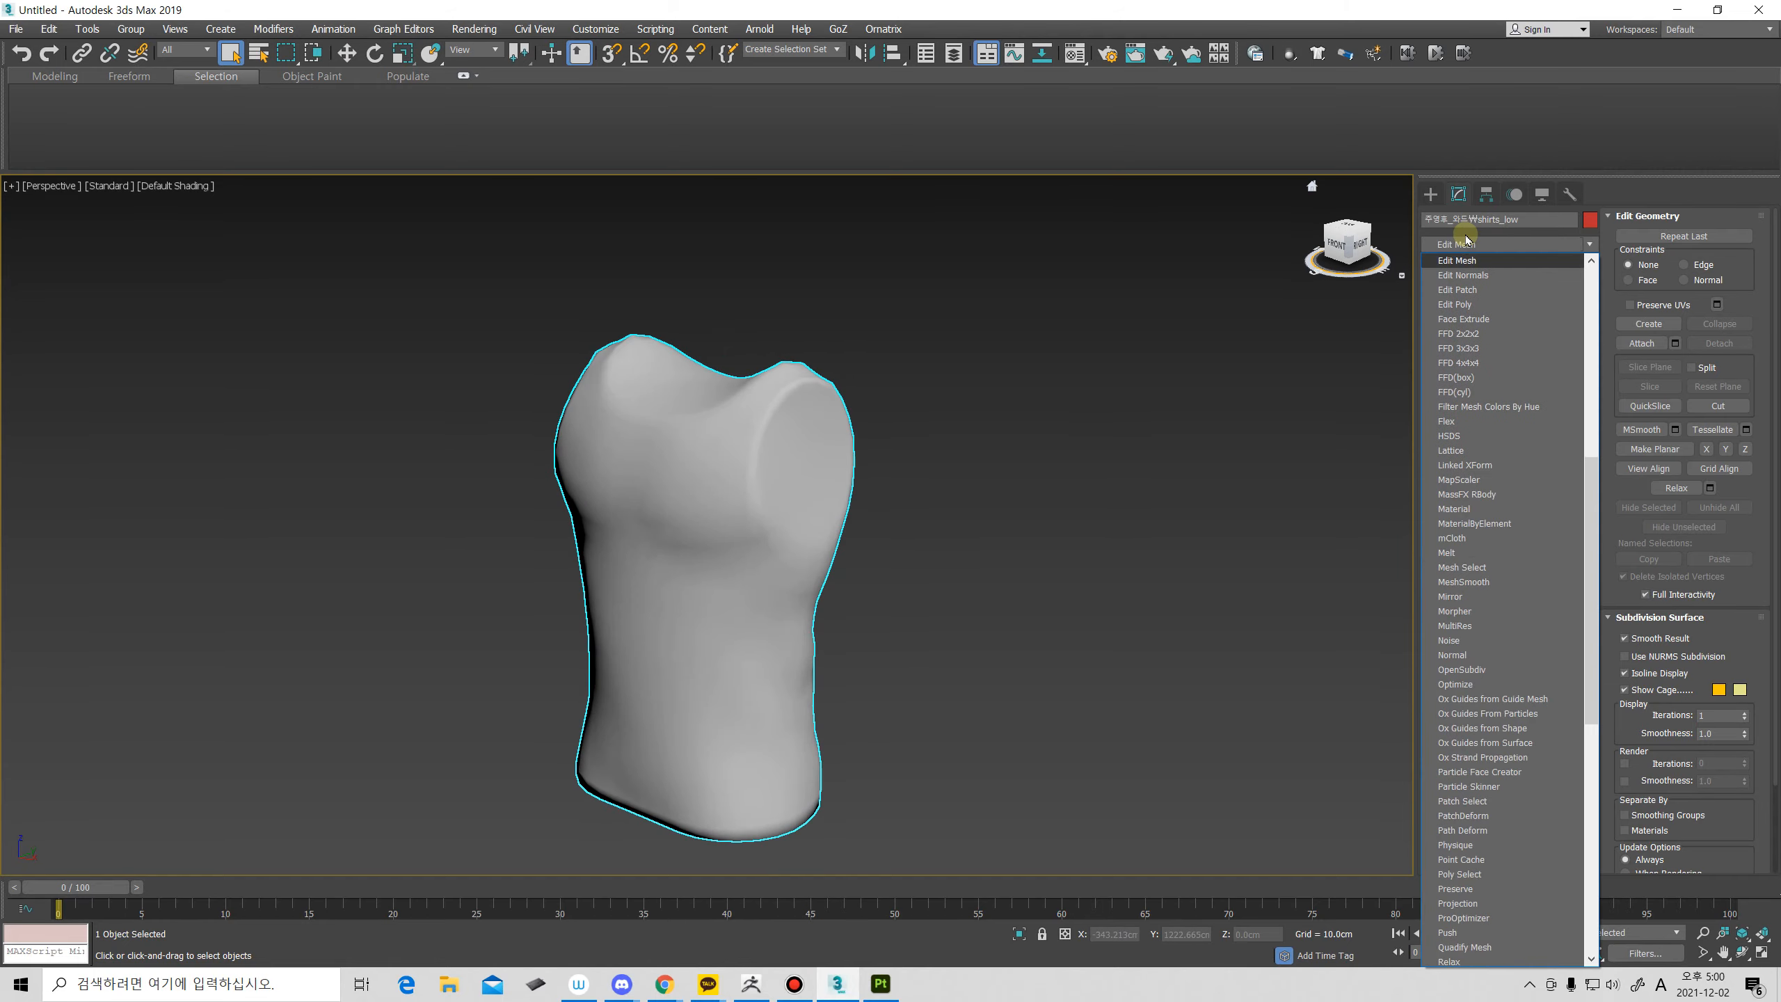
click(1480, 274)
alt+middle_drag(1221, 402, 1017, 493)
key(ctrl+a)
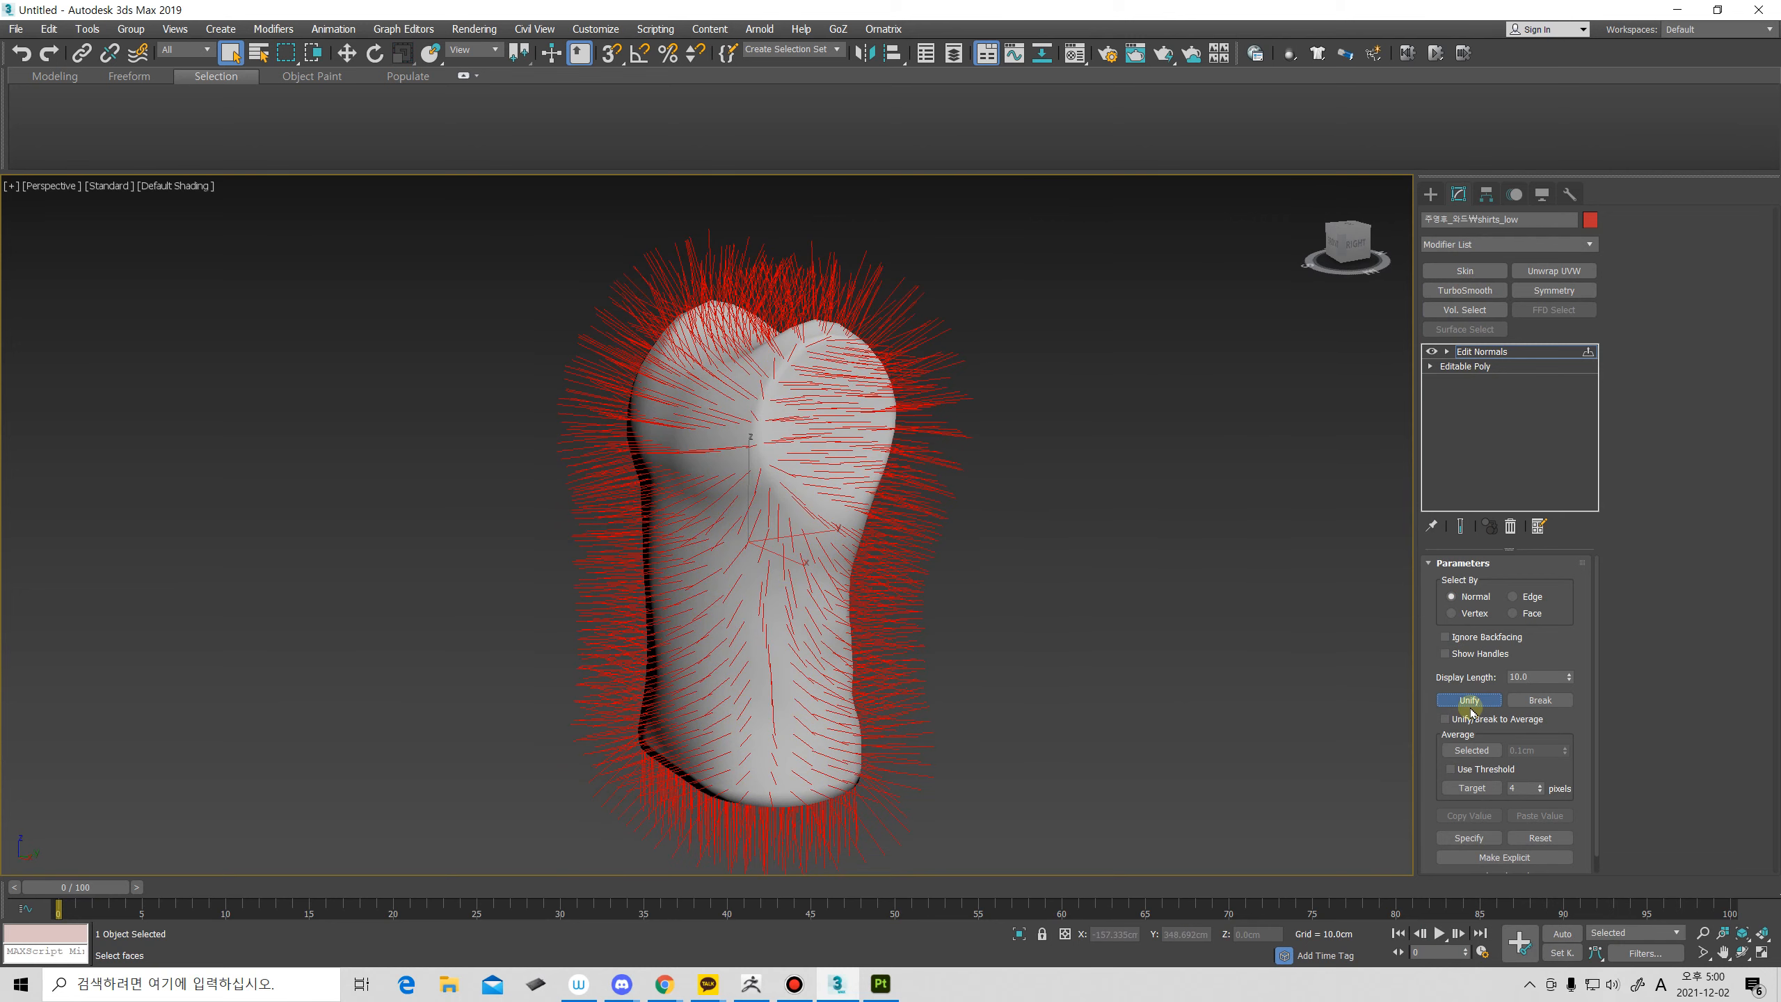
Collapse the shirt's Edit Normals modifier by converting the shirt to an Editable Poly.
right_click(724, 533)
mouse_move(838, 721)
click(940, 723)
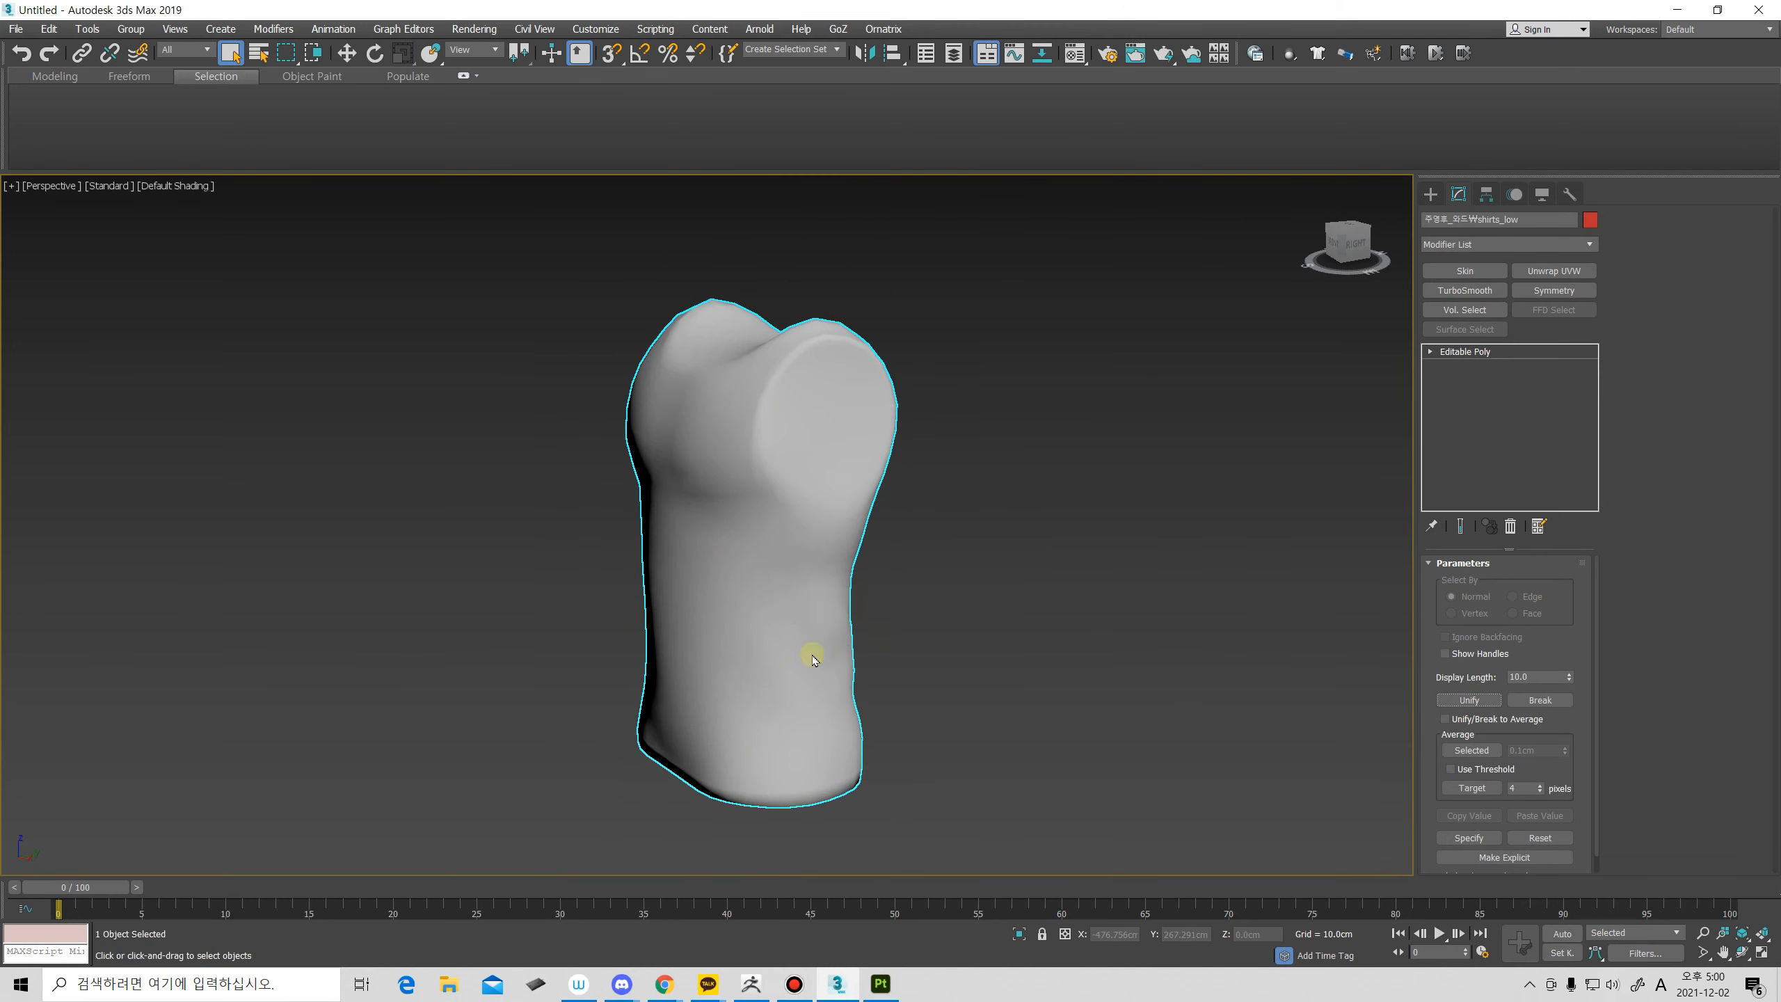
Delete the low-poly shirt, then import shirts_low.OBJ as a single Editable Poly mesh and show it with edged faces.
key(Delete)
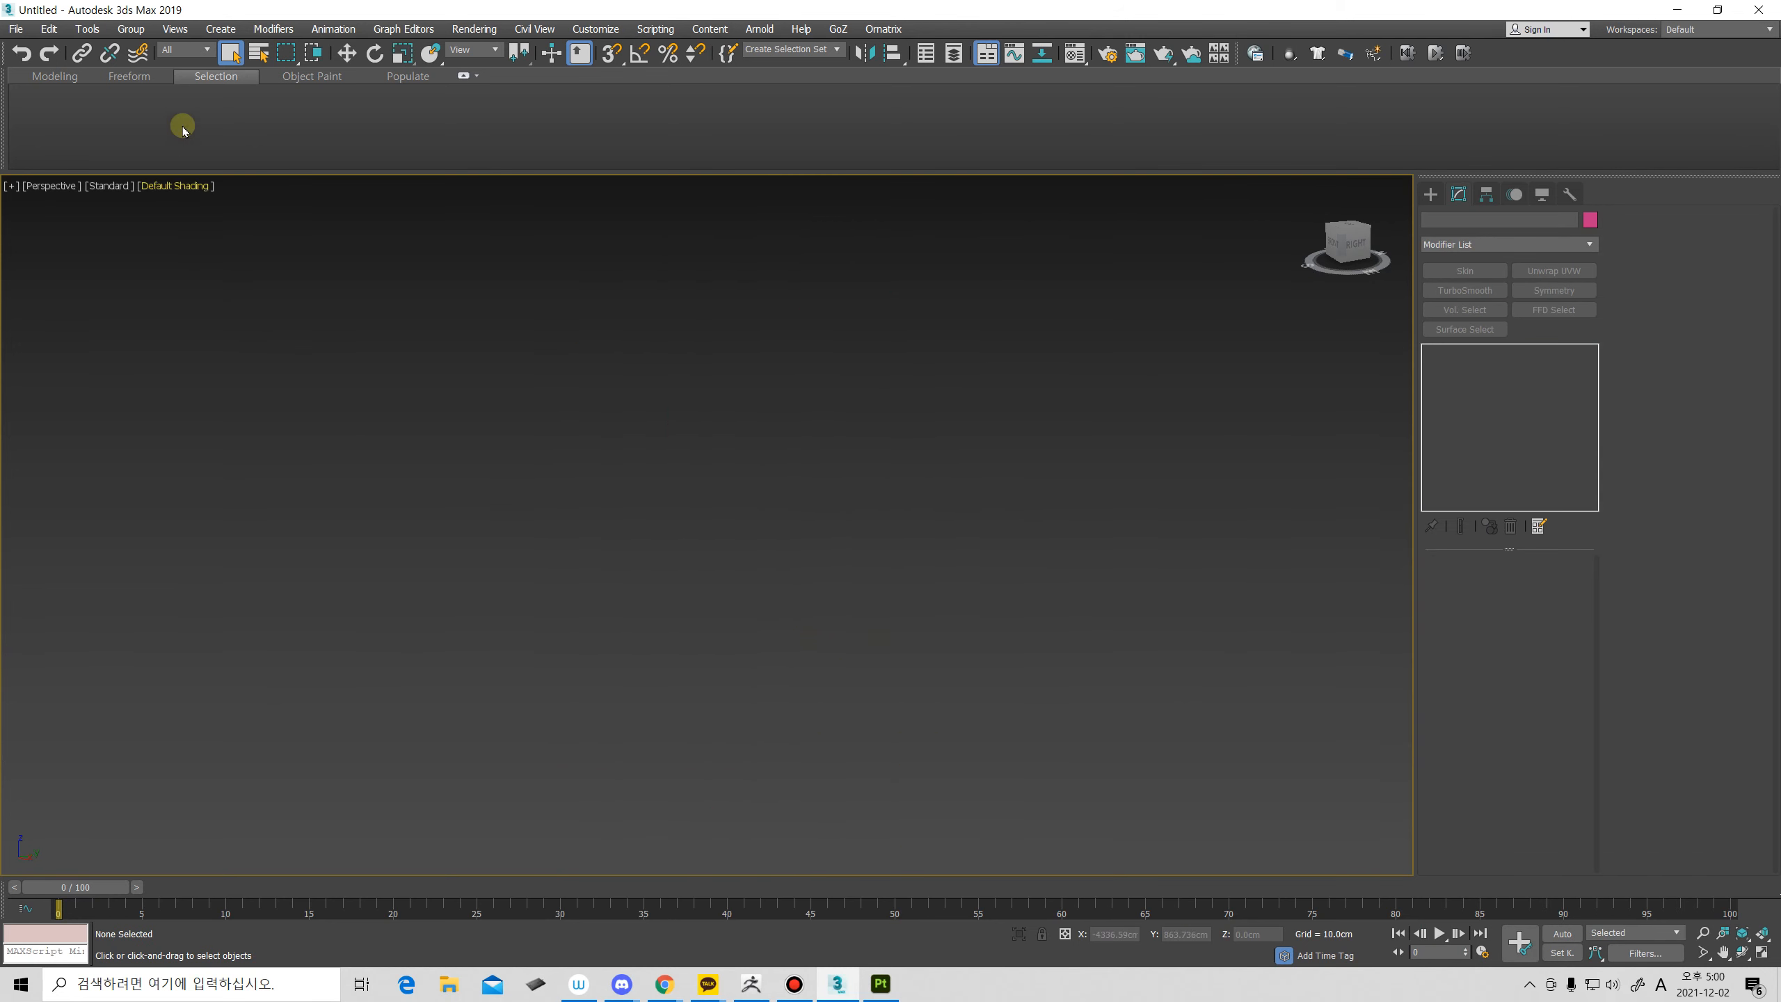
click(14, 31)
mouse_move(88, 256)
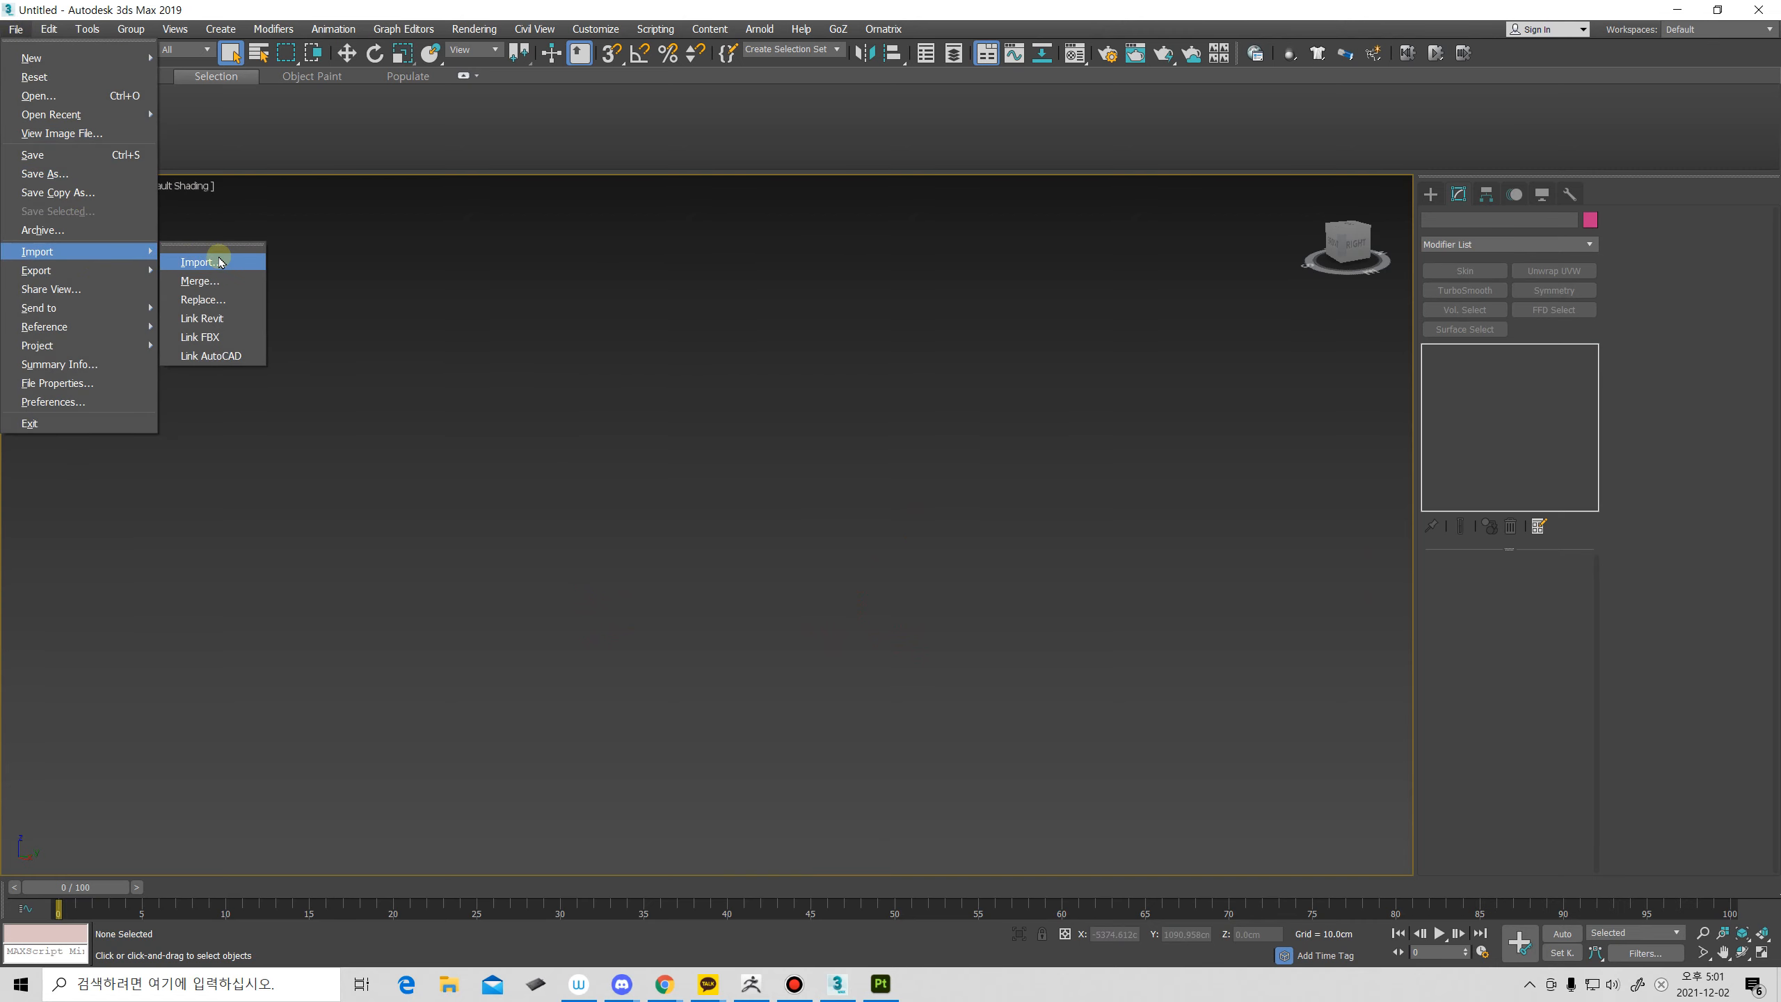
click(219, 258)
click(204, 248)
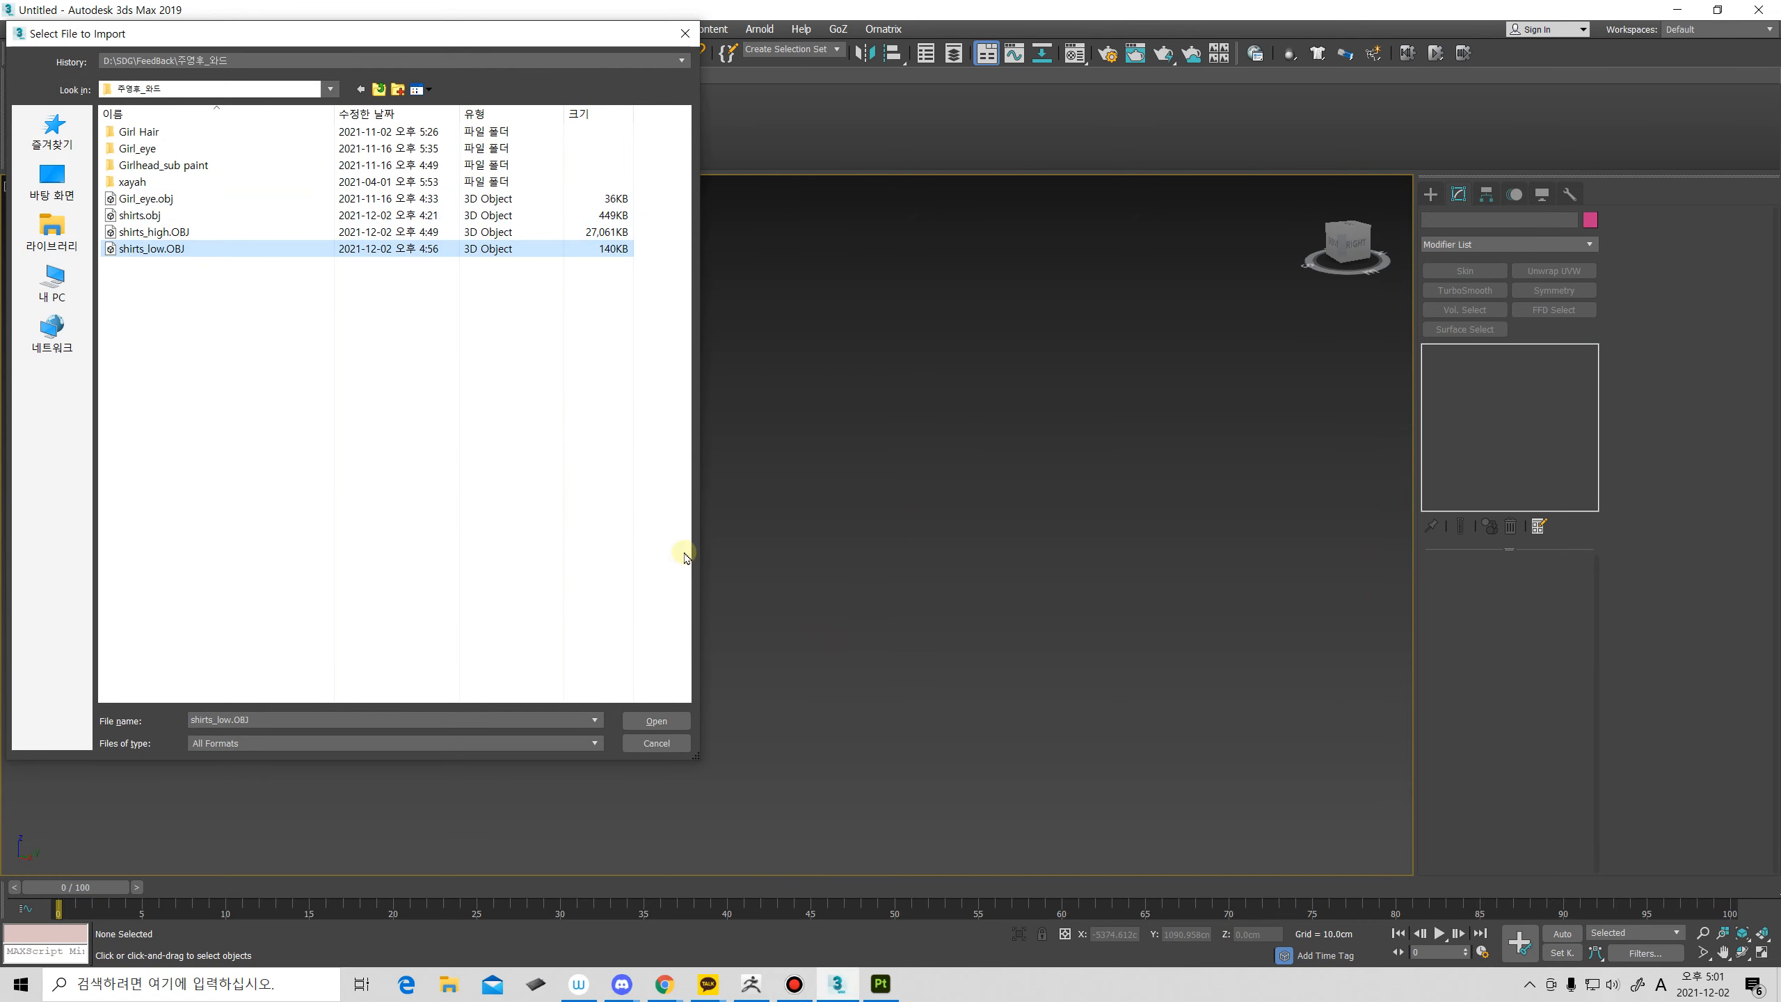
click(672, 720)
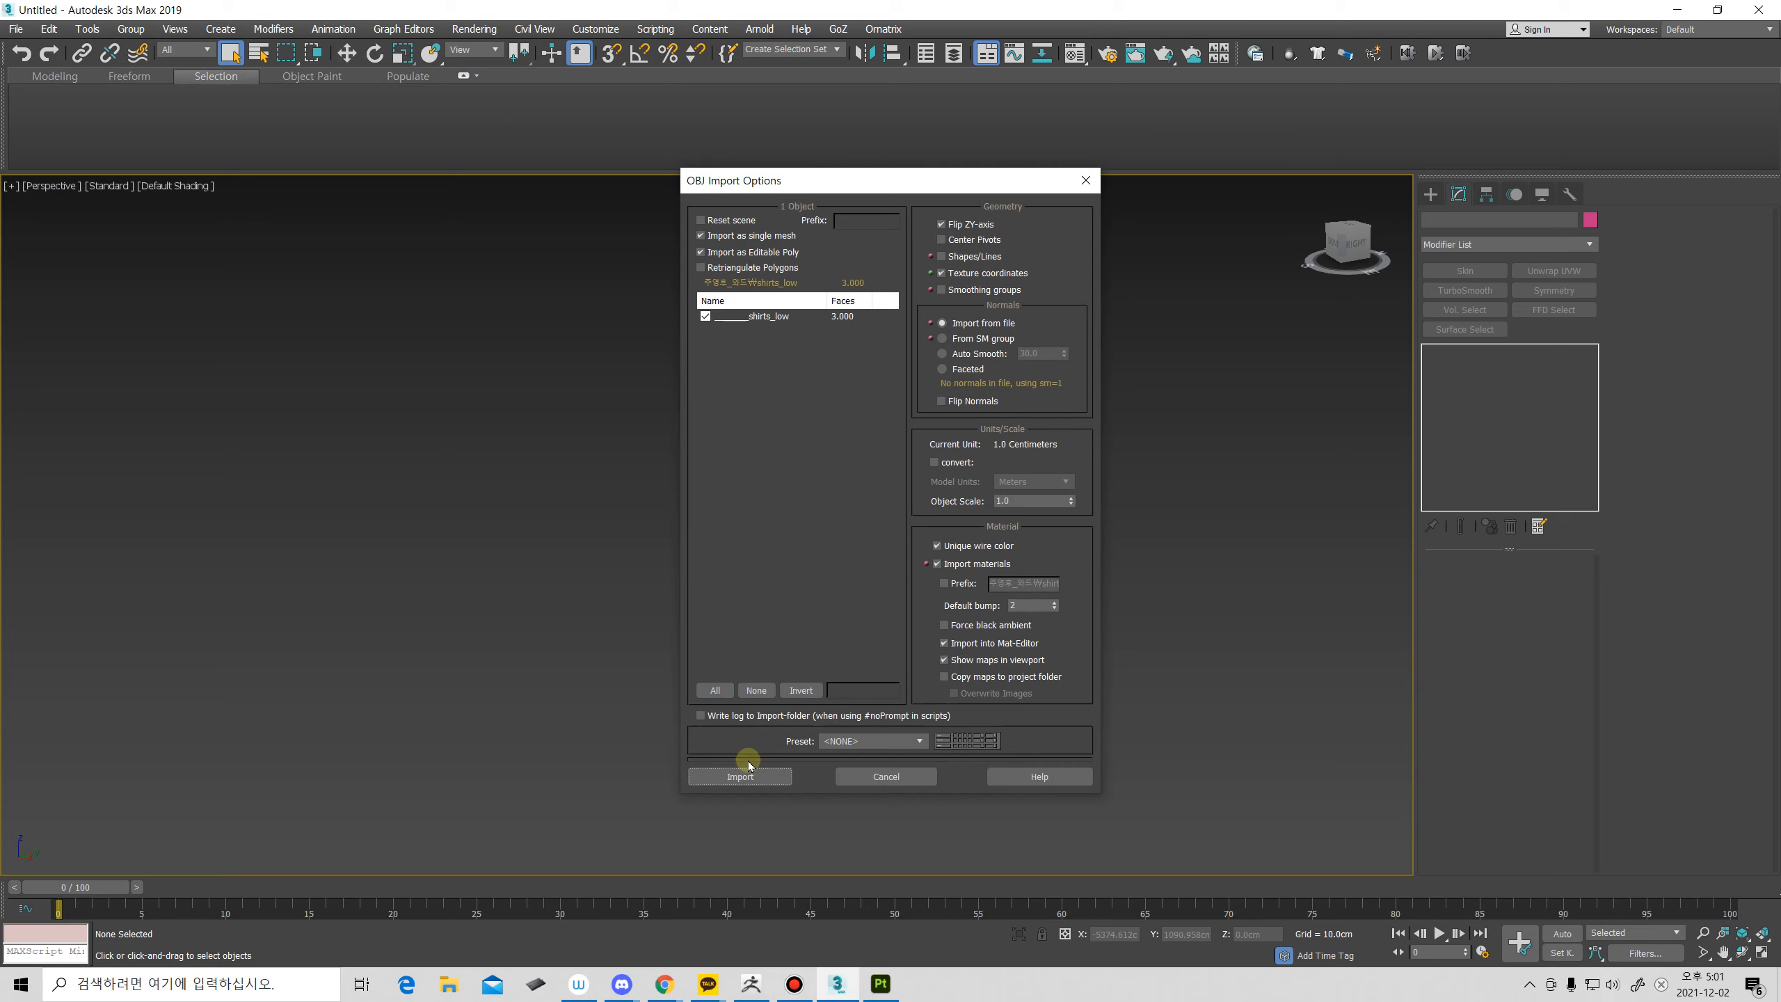
click(749, 776)
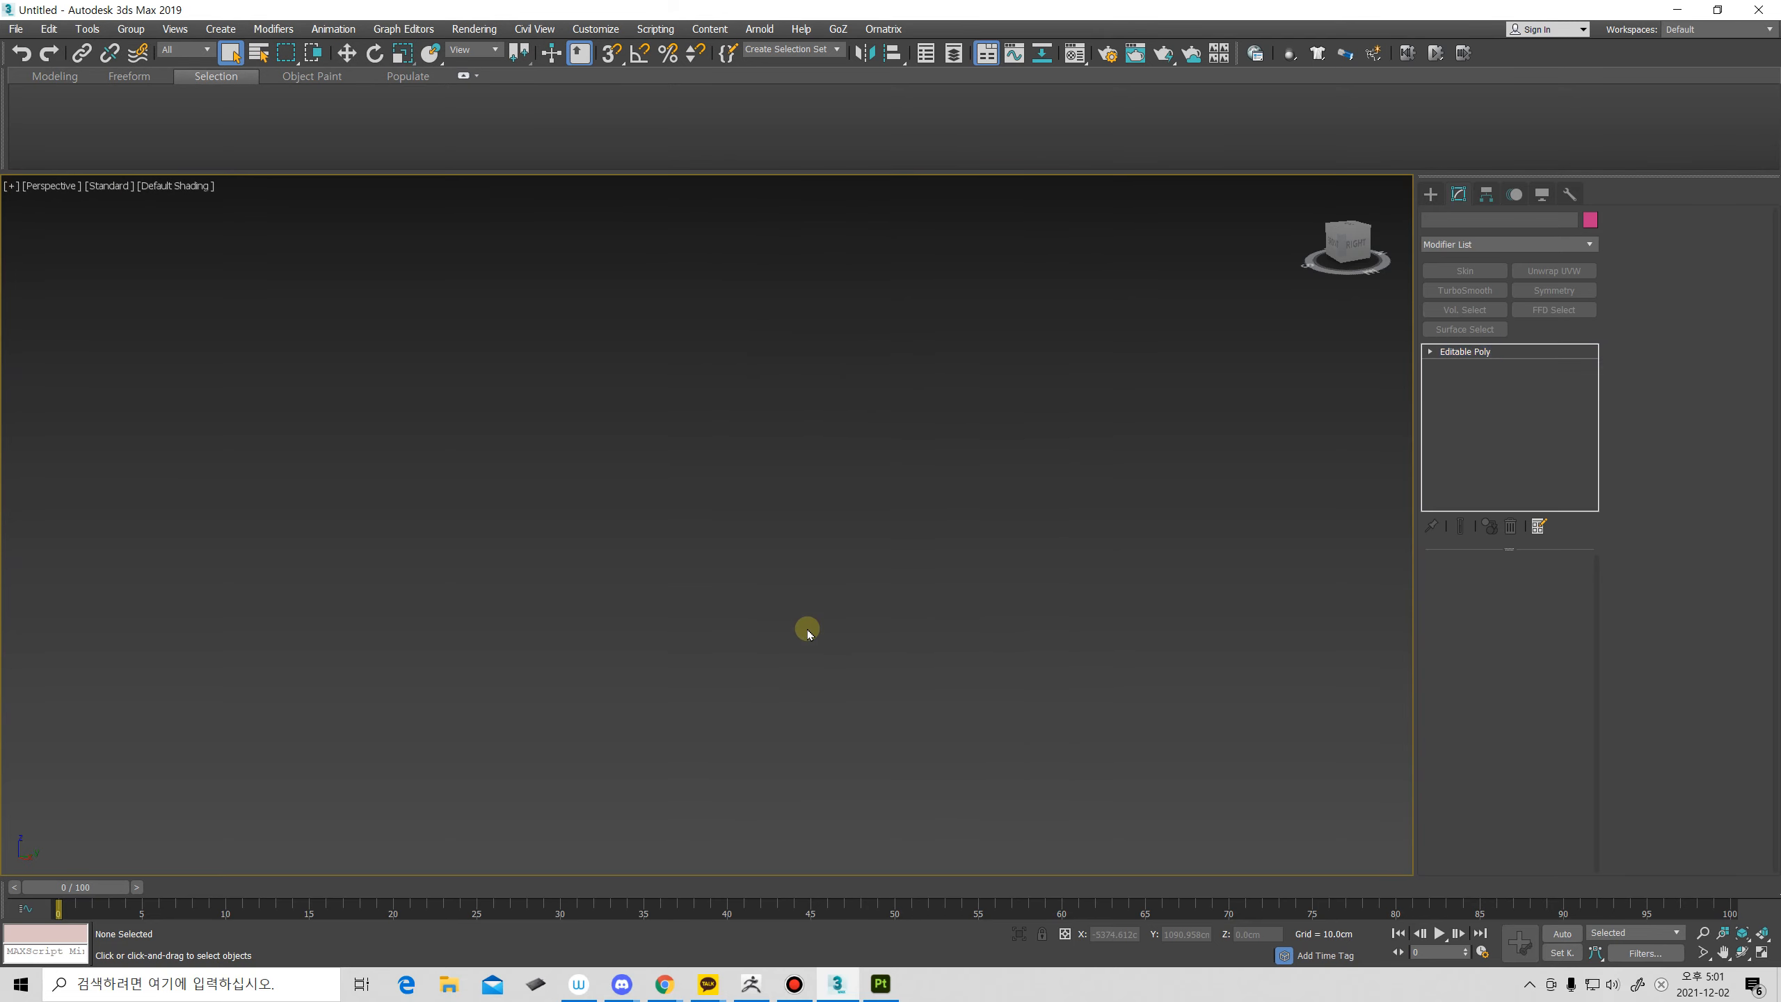
key(z)
key(F4)
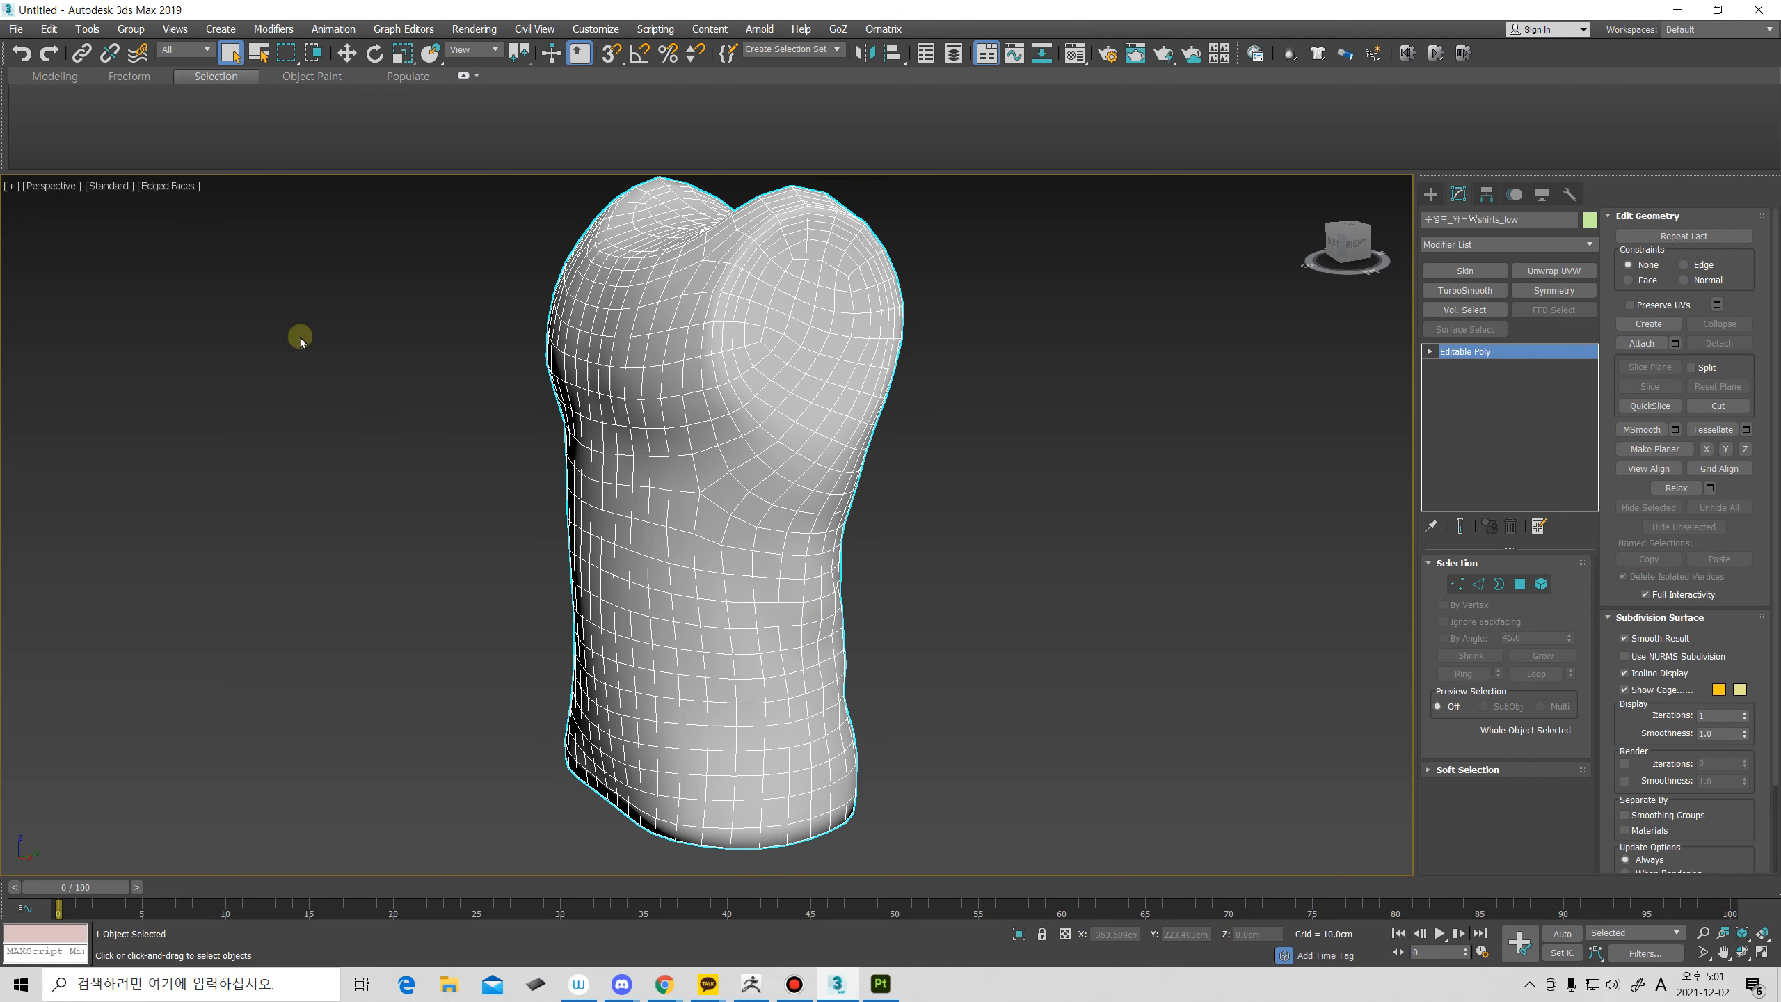
Export the imported shirt as an OBJ with normals and smoothing groups, overwriting shirts_low.OBJ.
click(16, 29)
mouse_move(105, 270)
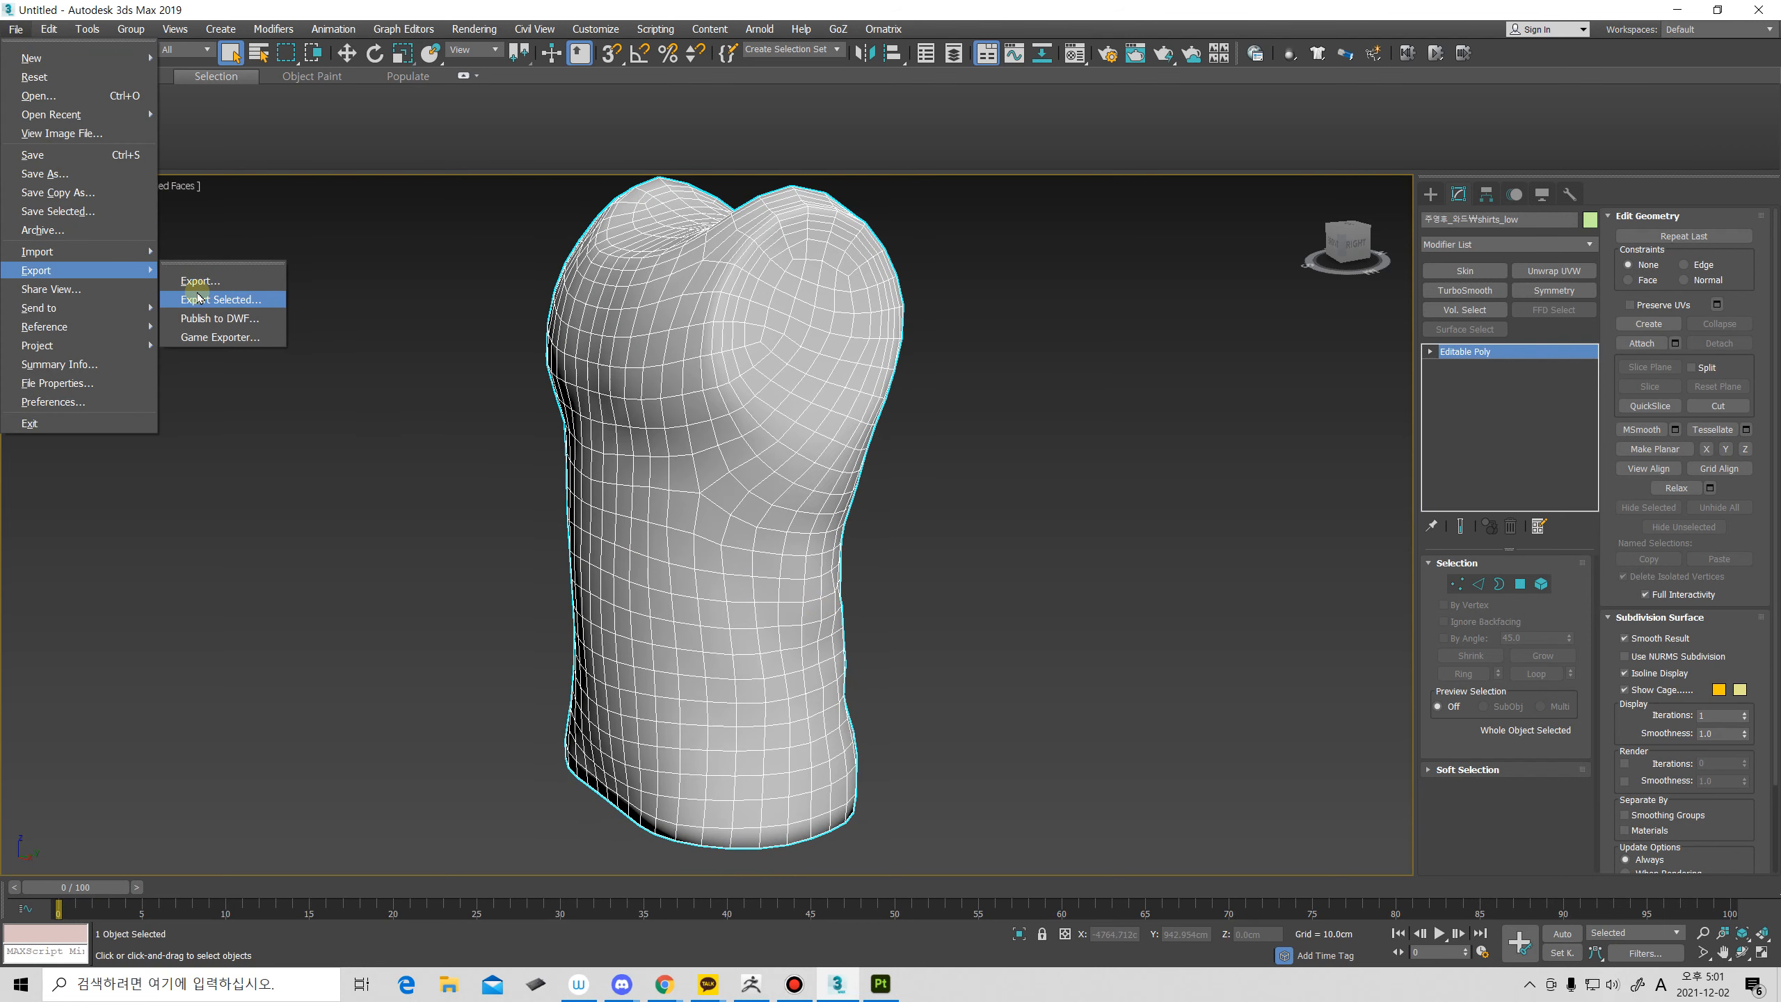
click(203, 288)
click(200, 248)
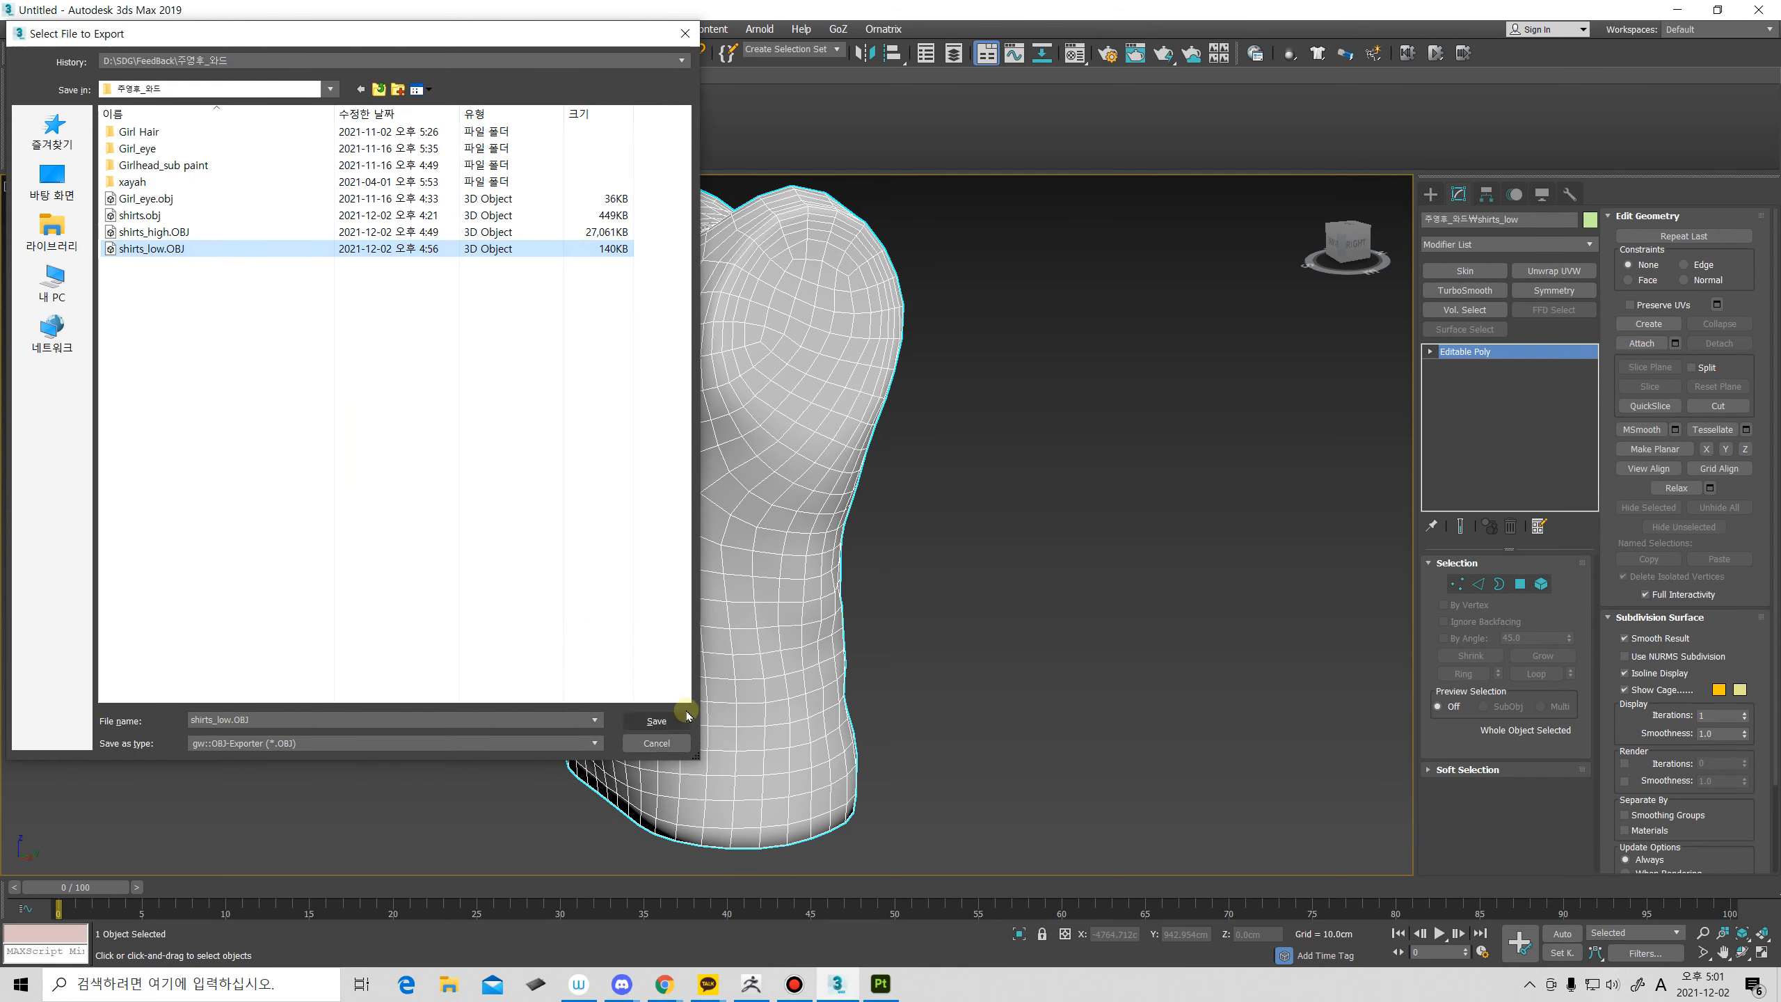
click(656, 722)
click(971, 559)
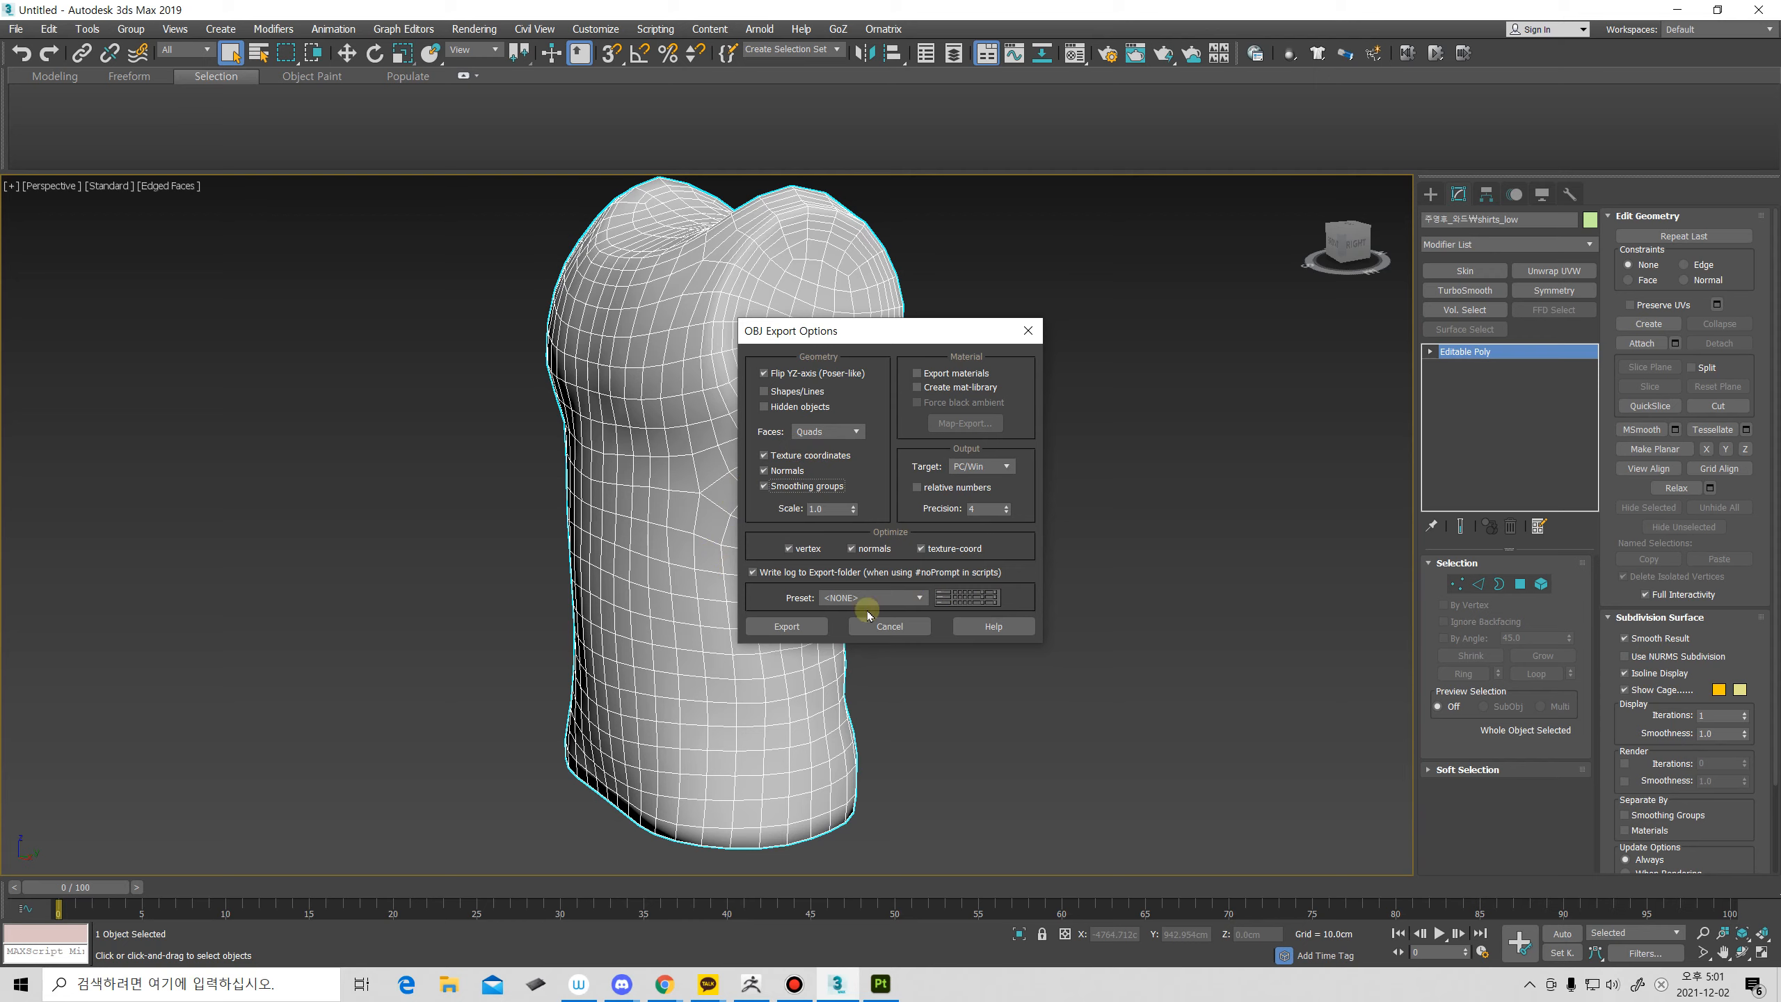
click(791, 625)
click(1060, 624)
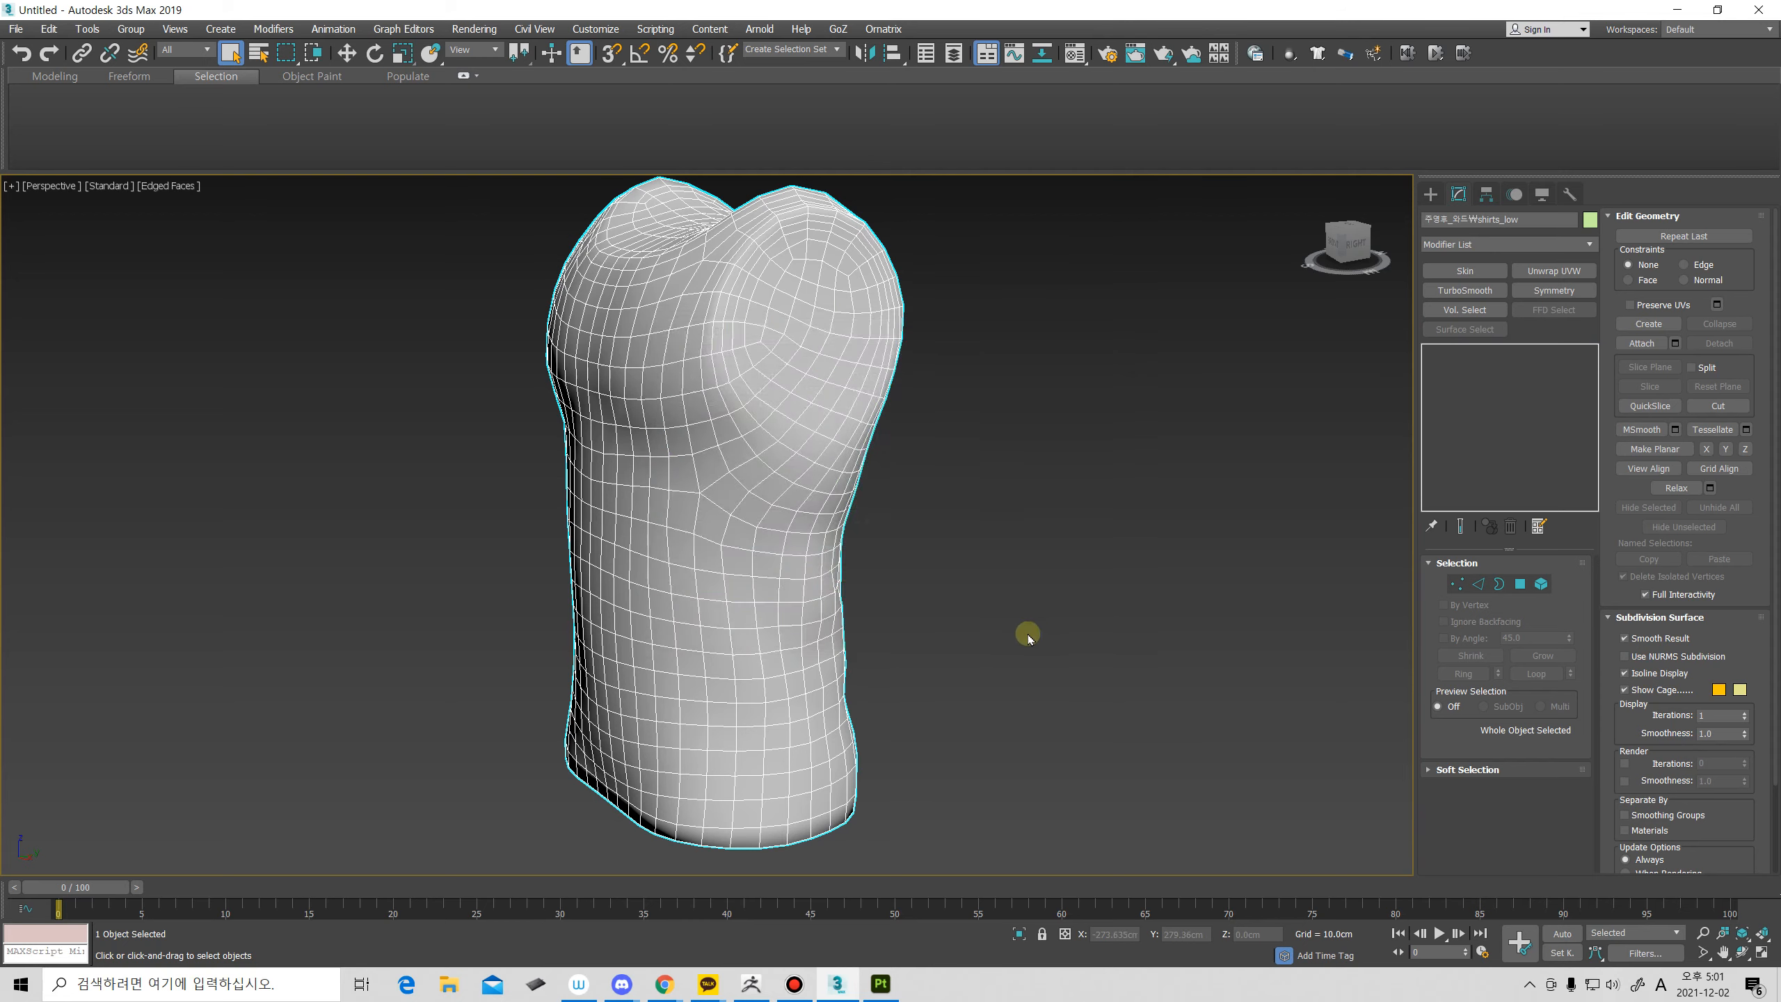
click(1028, 637)
Switch to Substance 3D Painter and create a 2048 project from shirts_low.OBJ with Compute Tangent Space Per Fragment enabled, discarding the current project's changes.
click(883, 984)
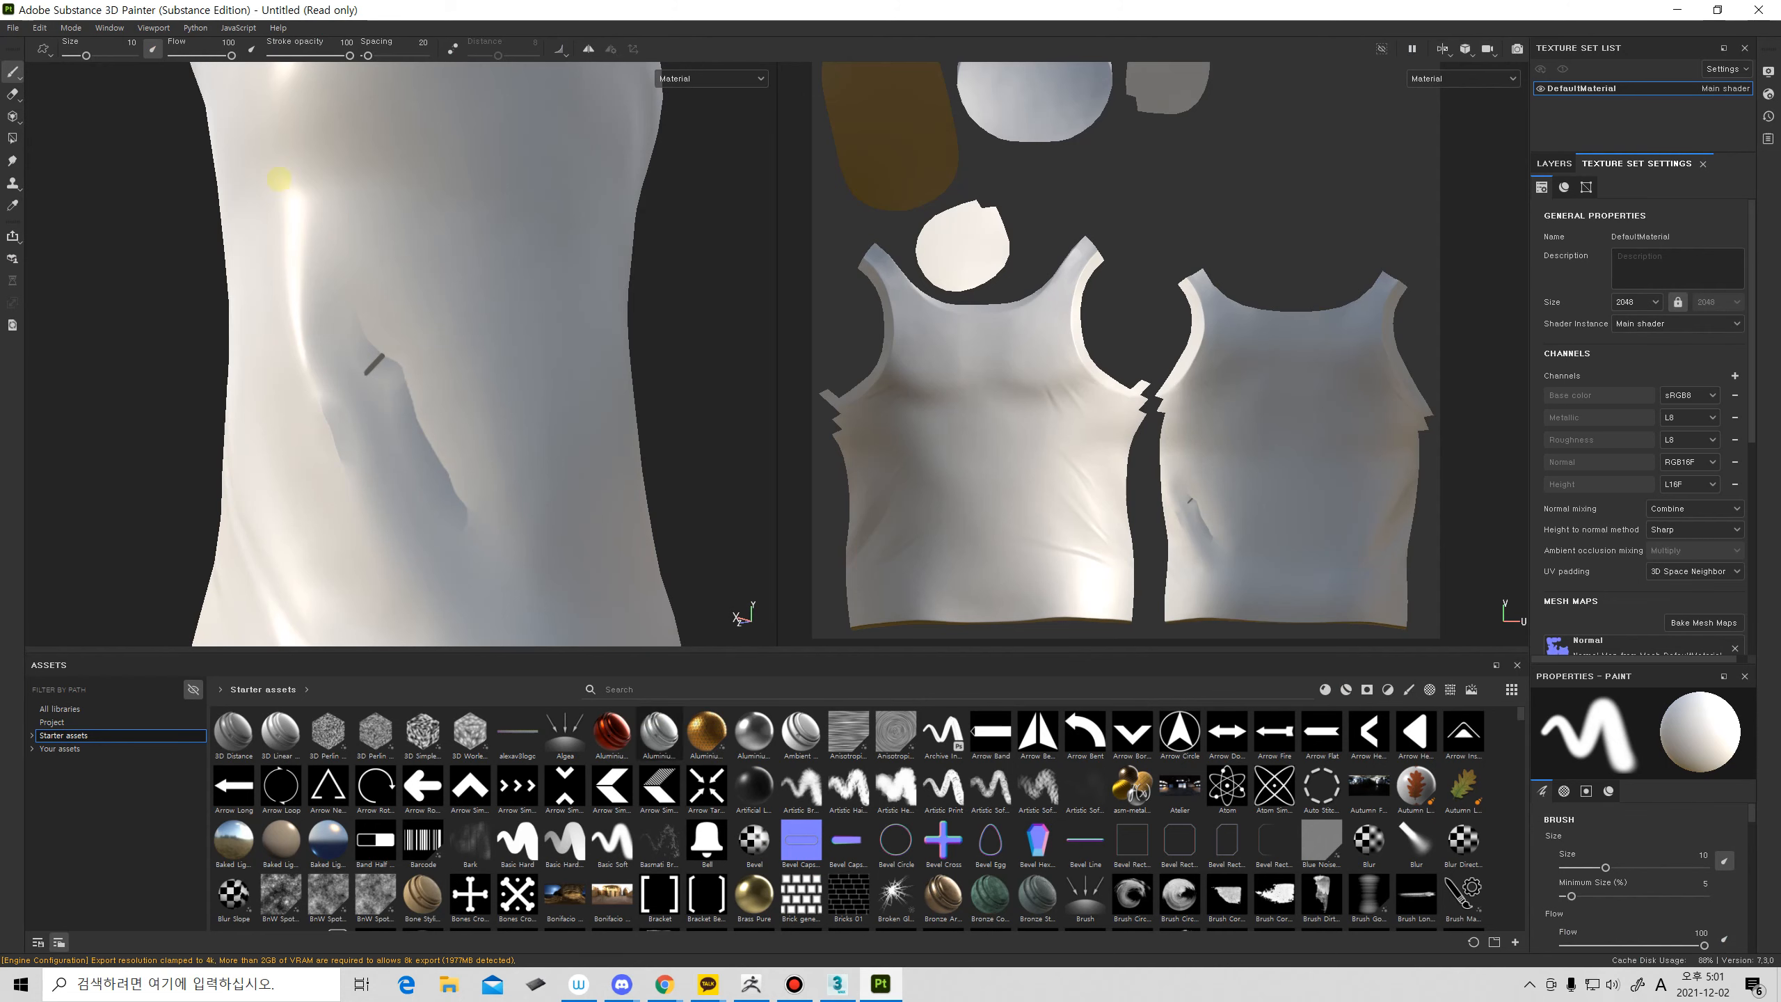
click(13, 28)
click(34, 44)
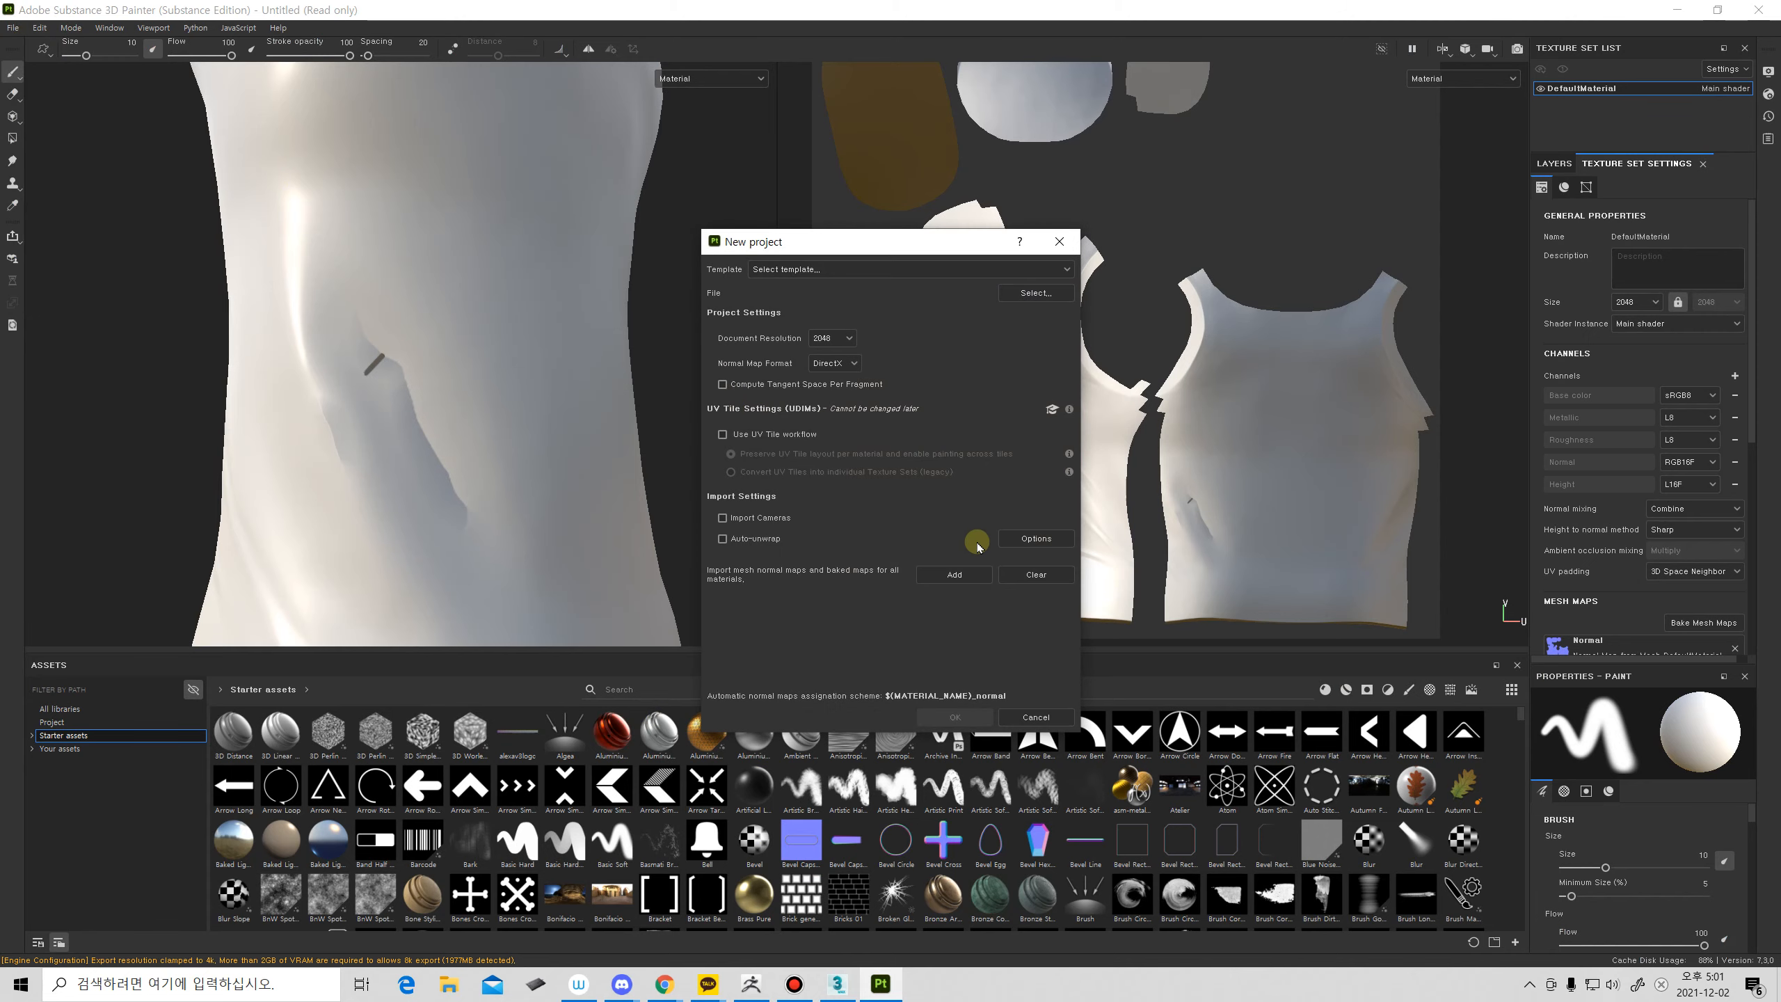
click(1025, 291)
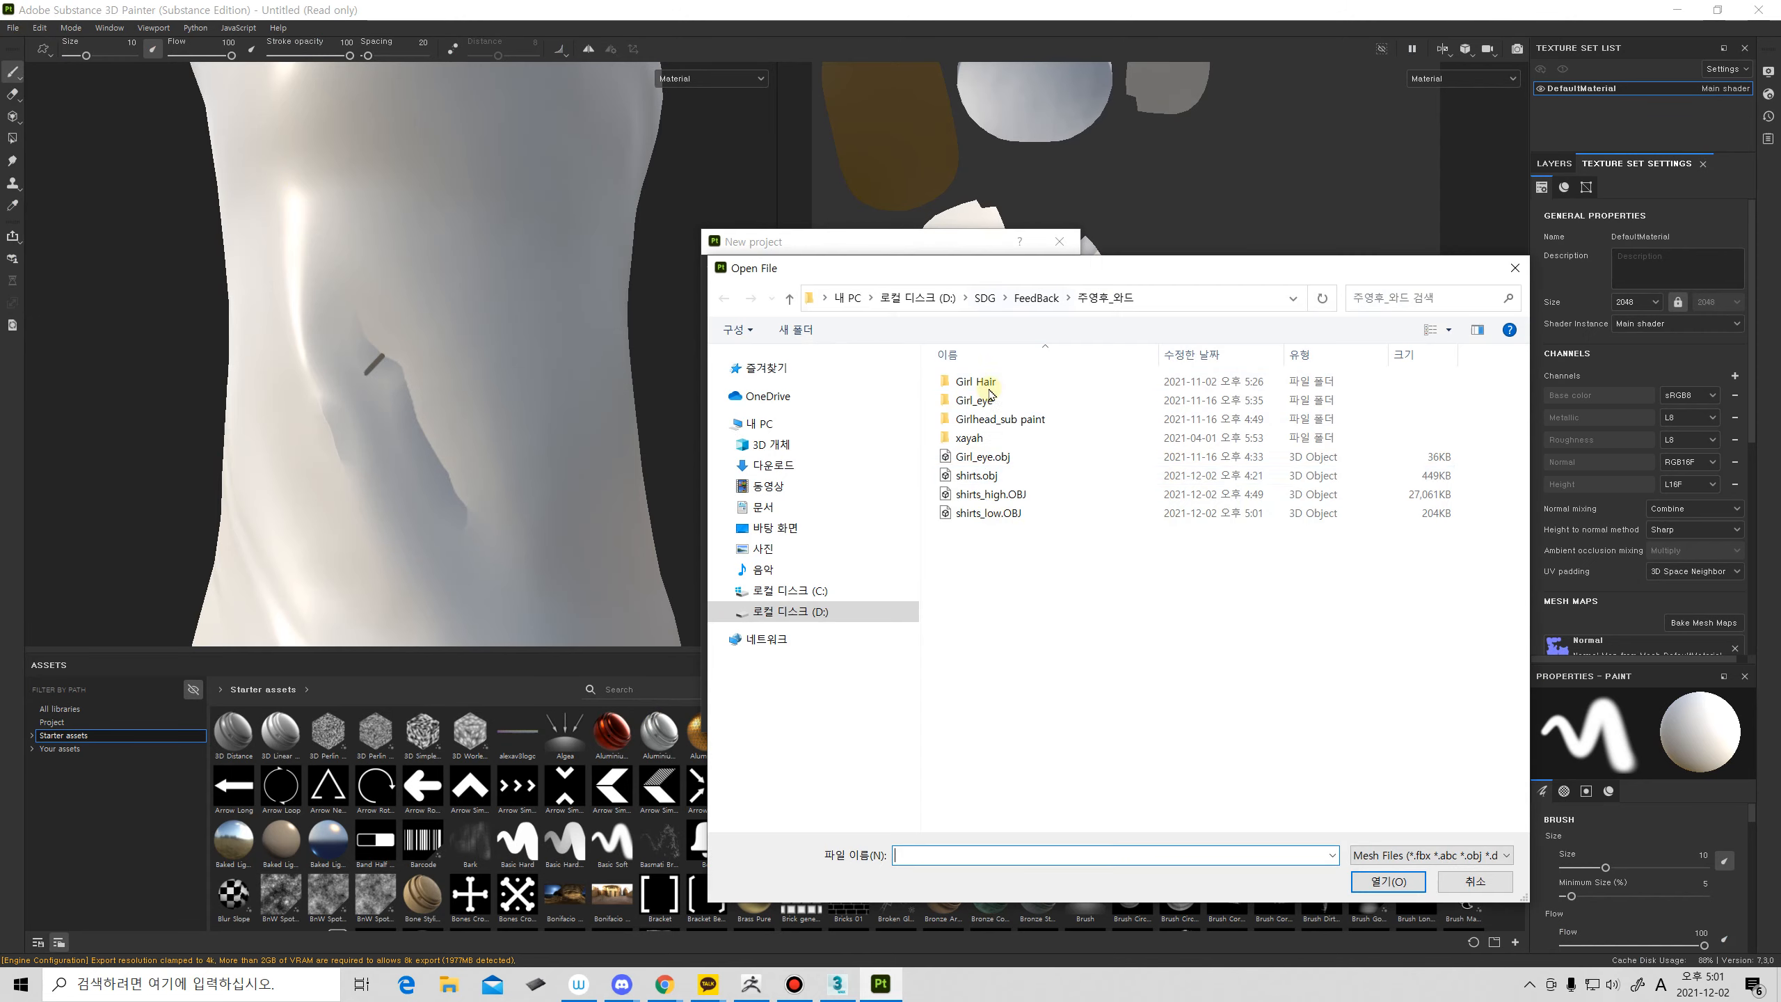
click(1034, 512)
click(1389, 881)
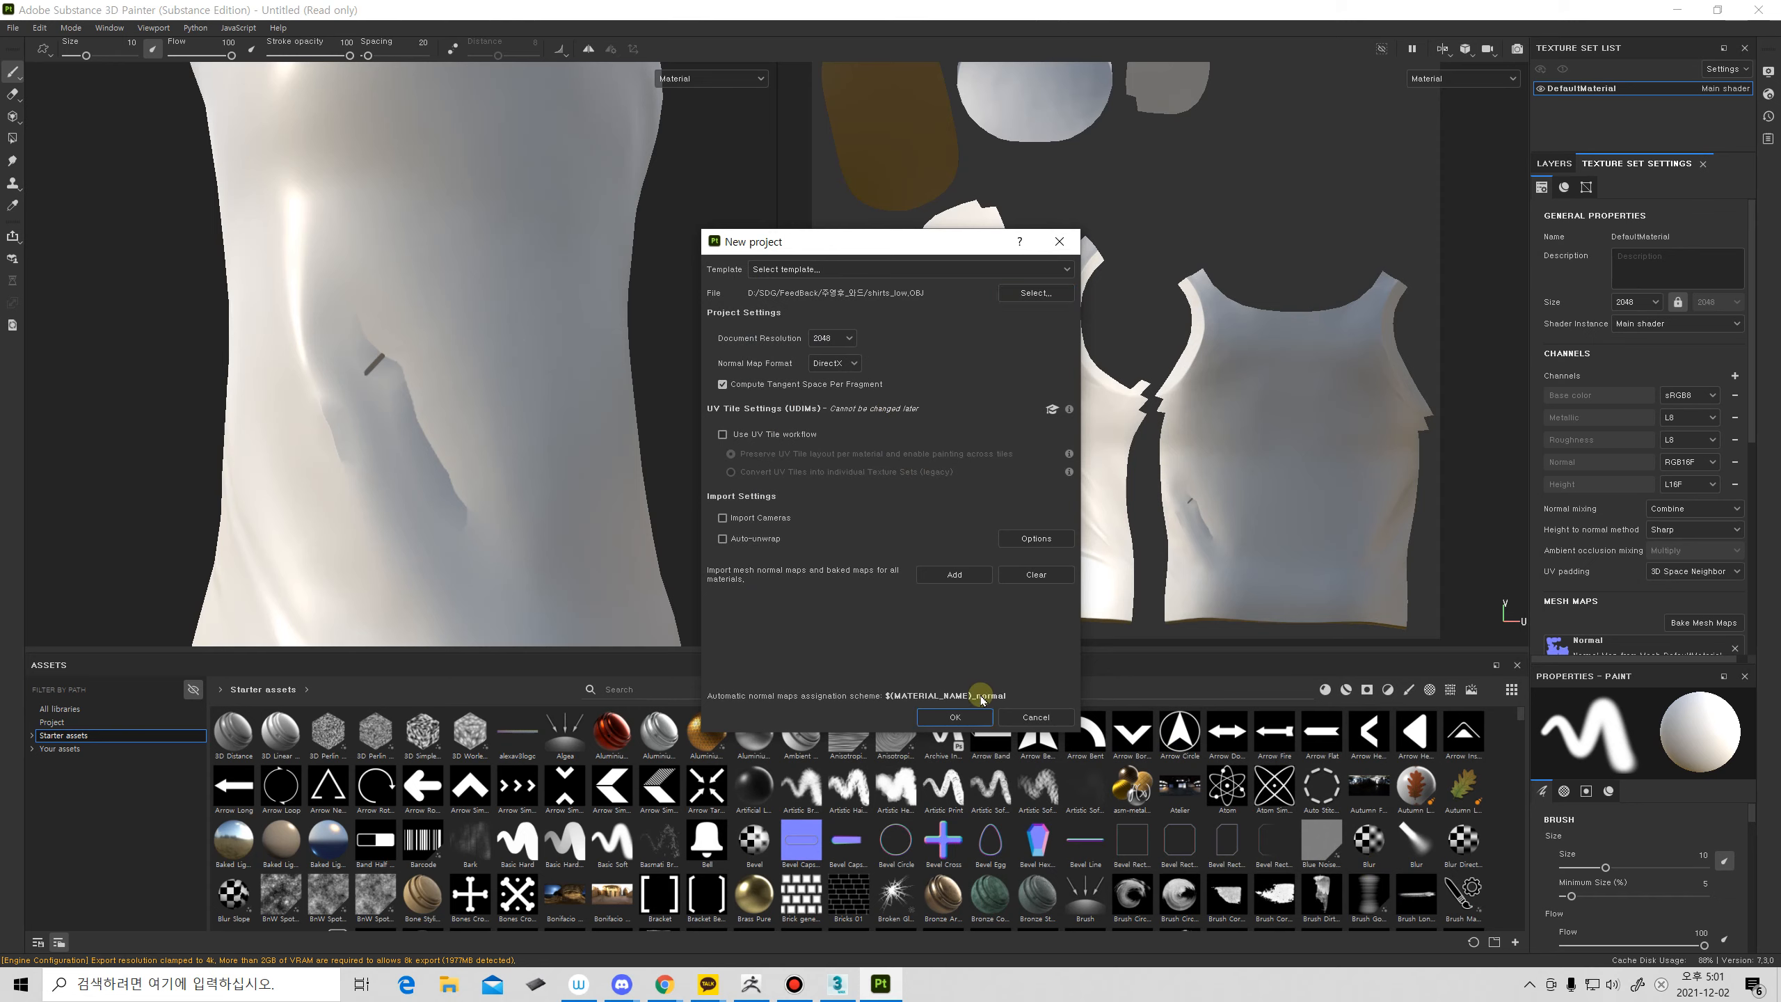
click(957, 718)
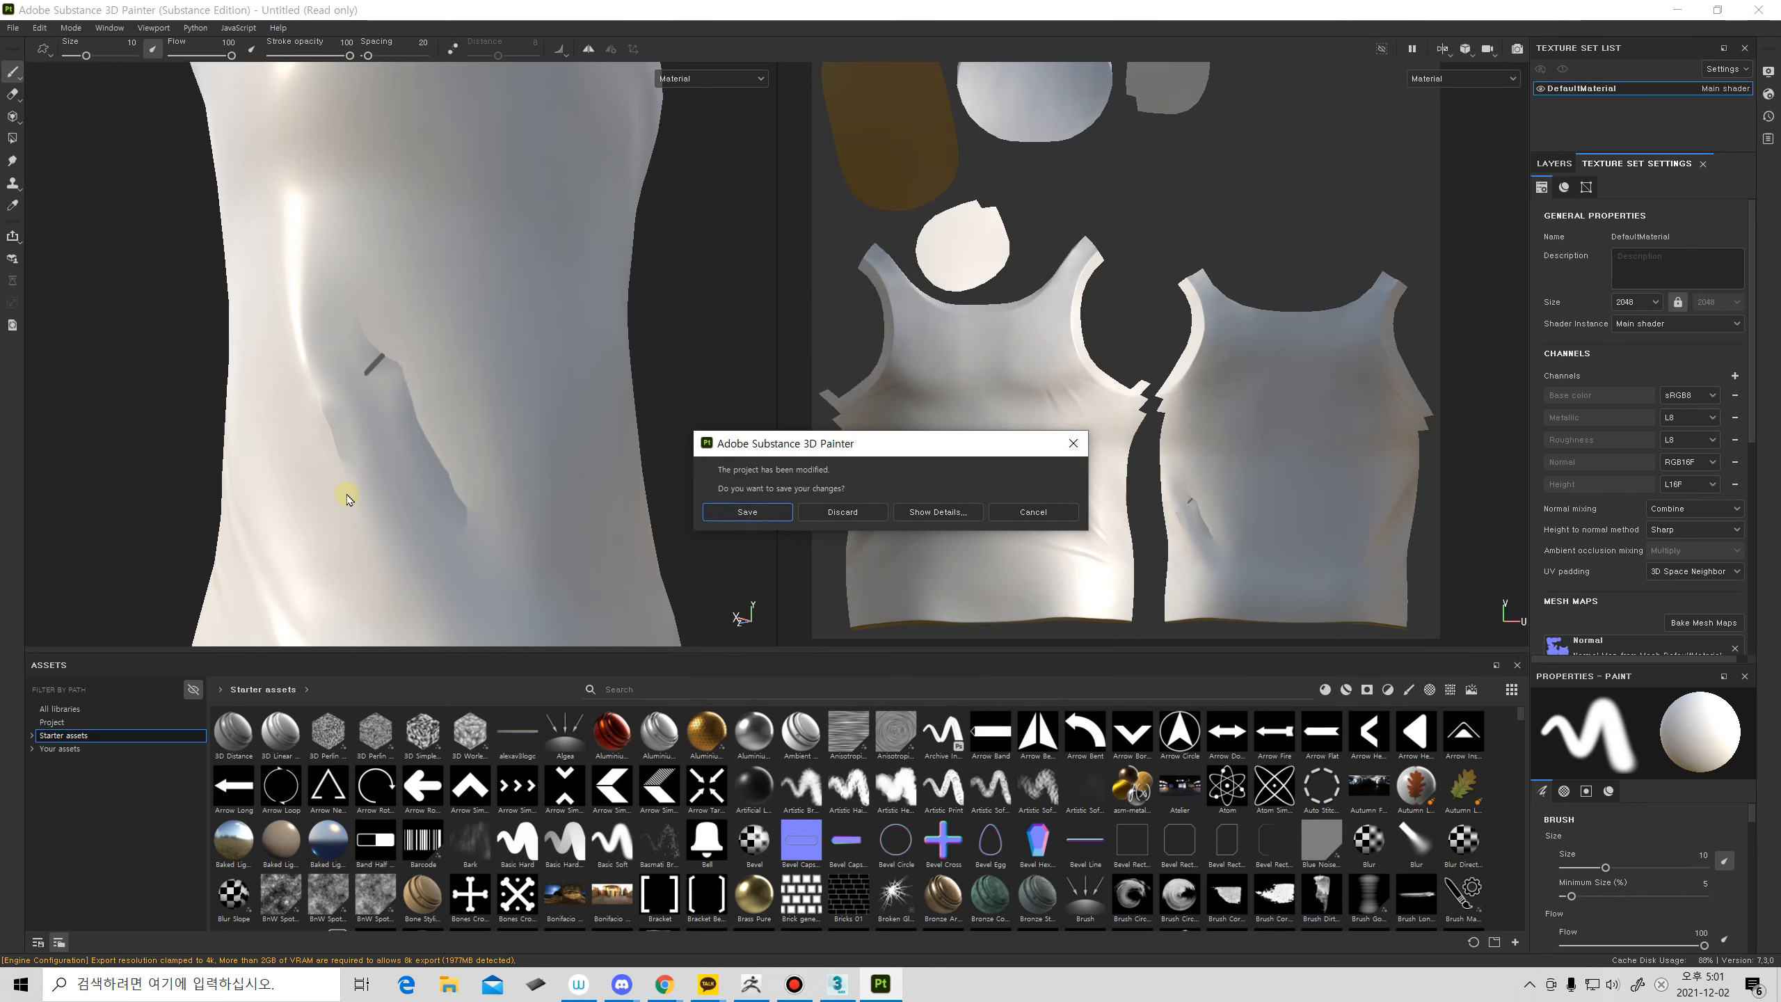
click(833, 513)
alt+drag(684, 489, 459, 457)
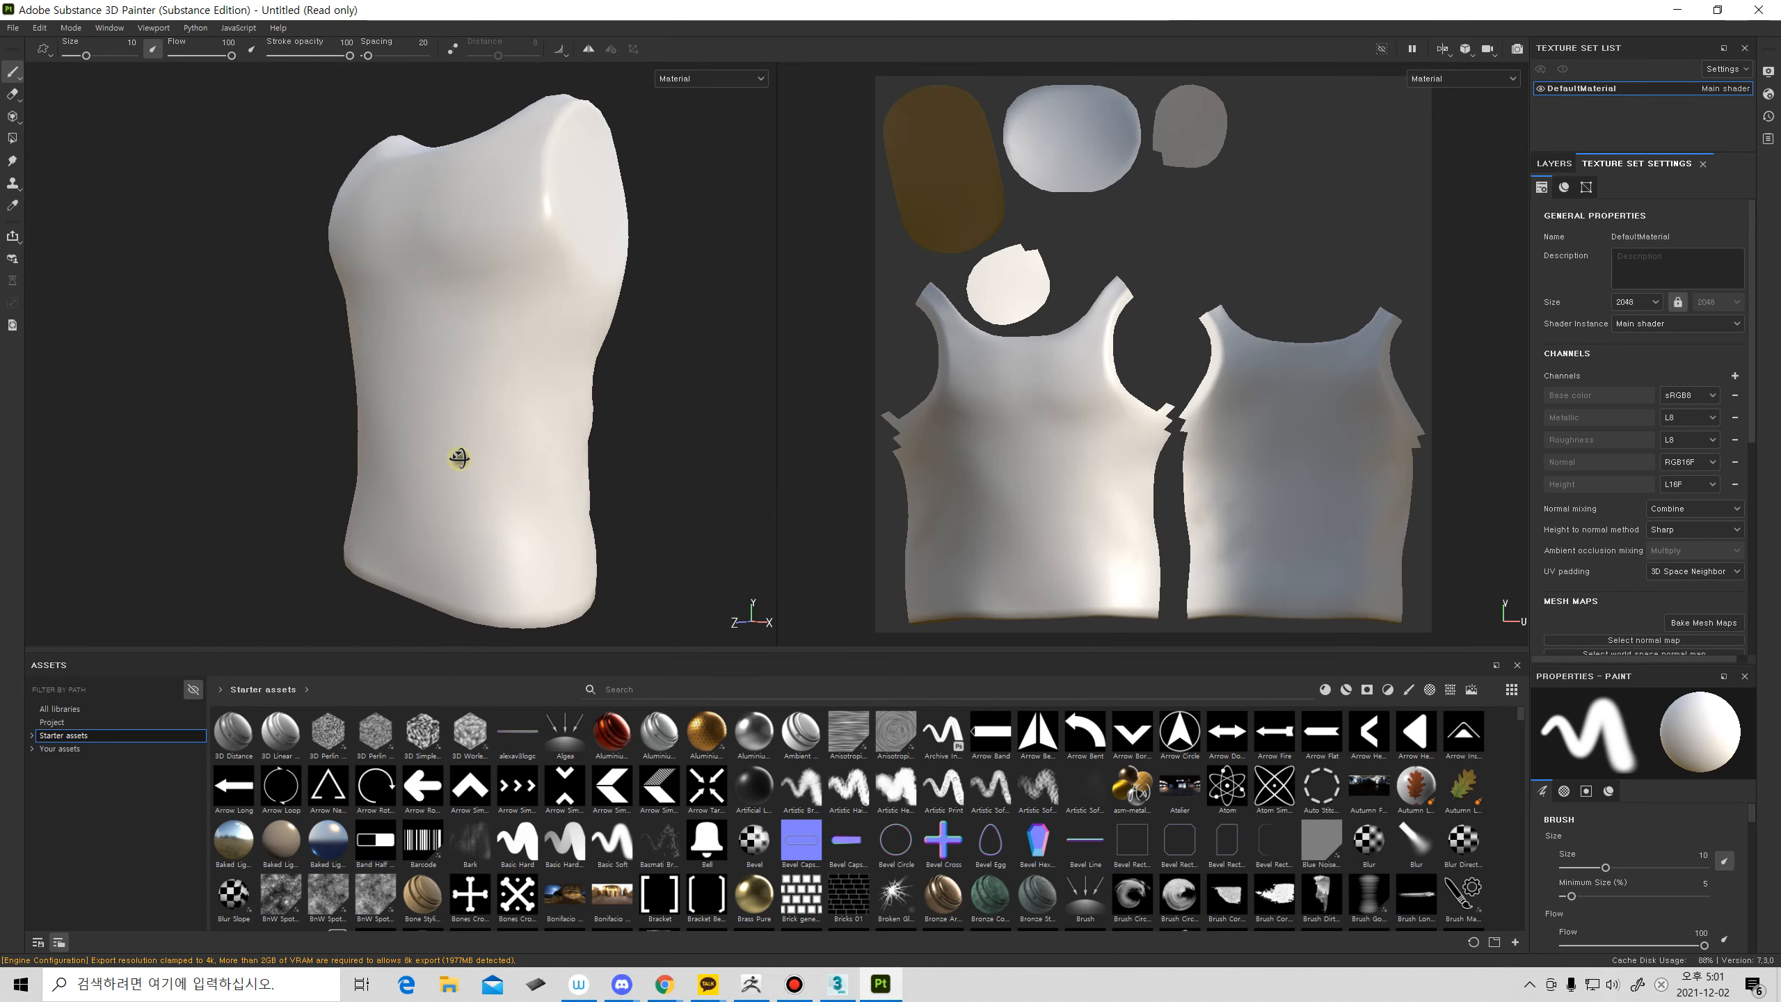
Set up a mesh map bake that excludes the ID map and uses an output size of 2048.
click(1705, 622)
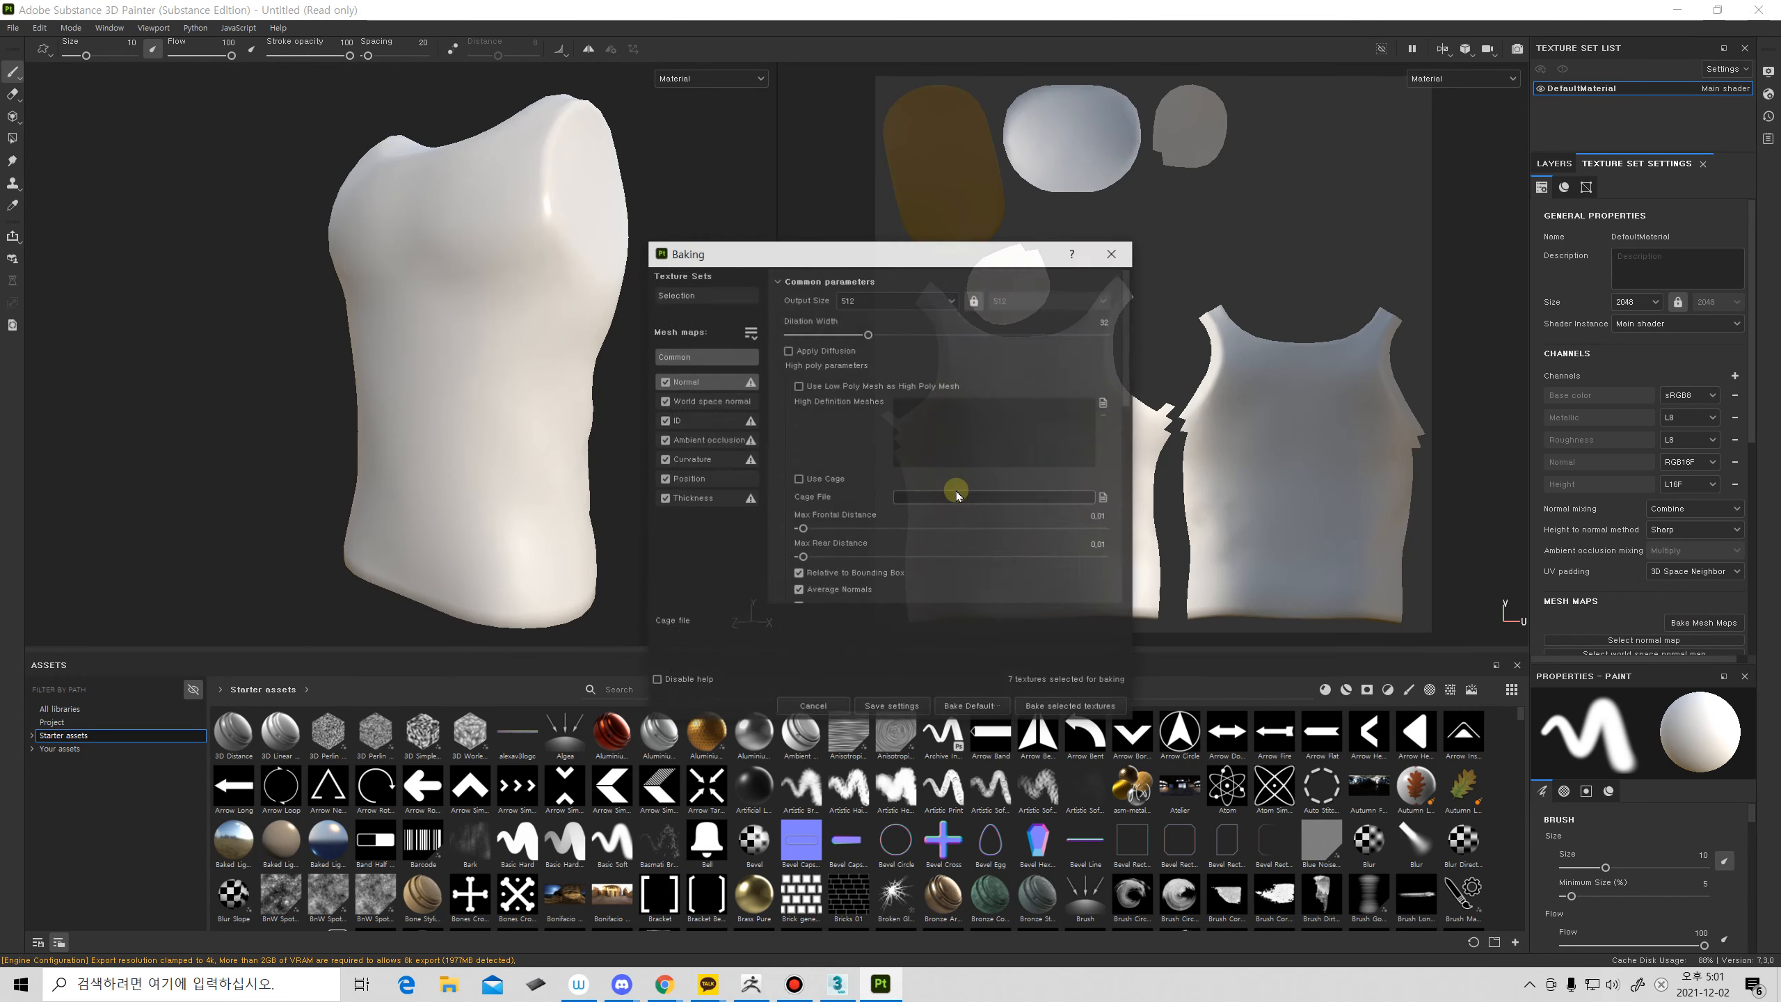
click(664, 419)
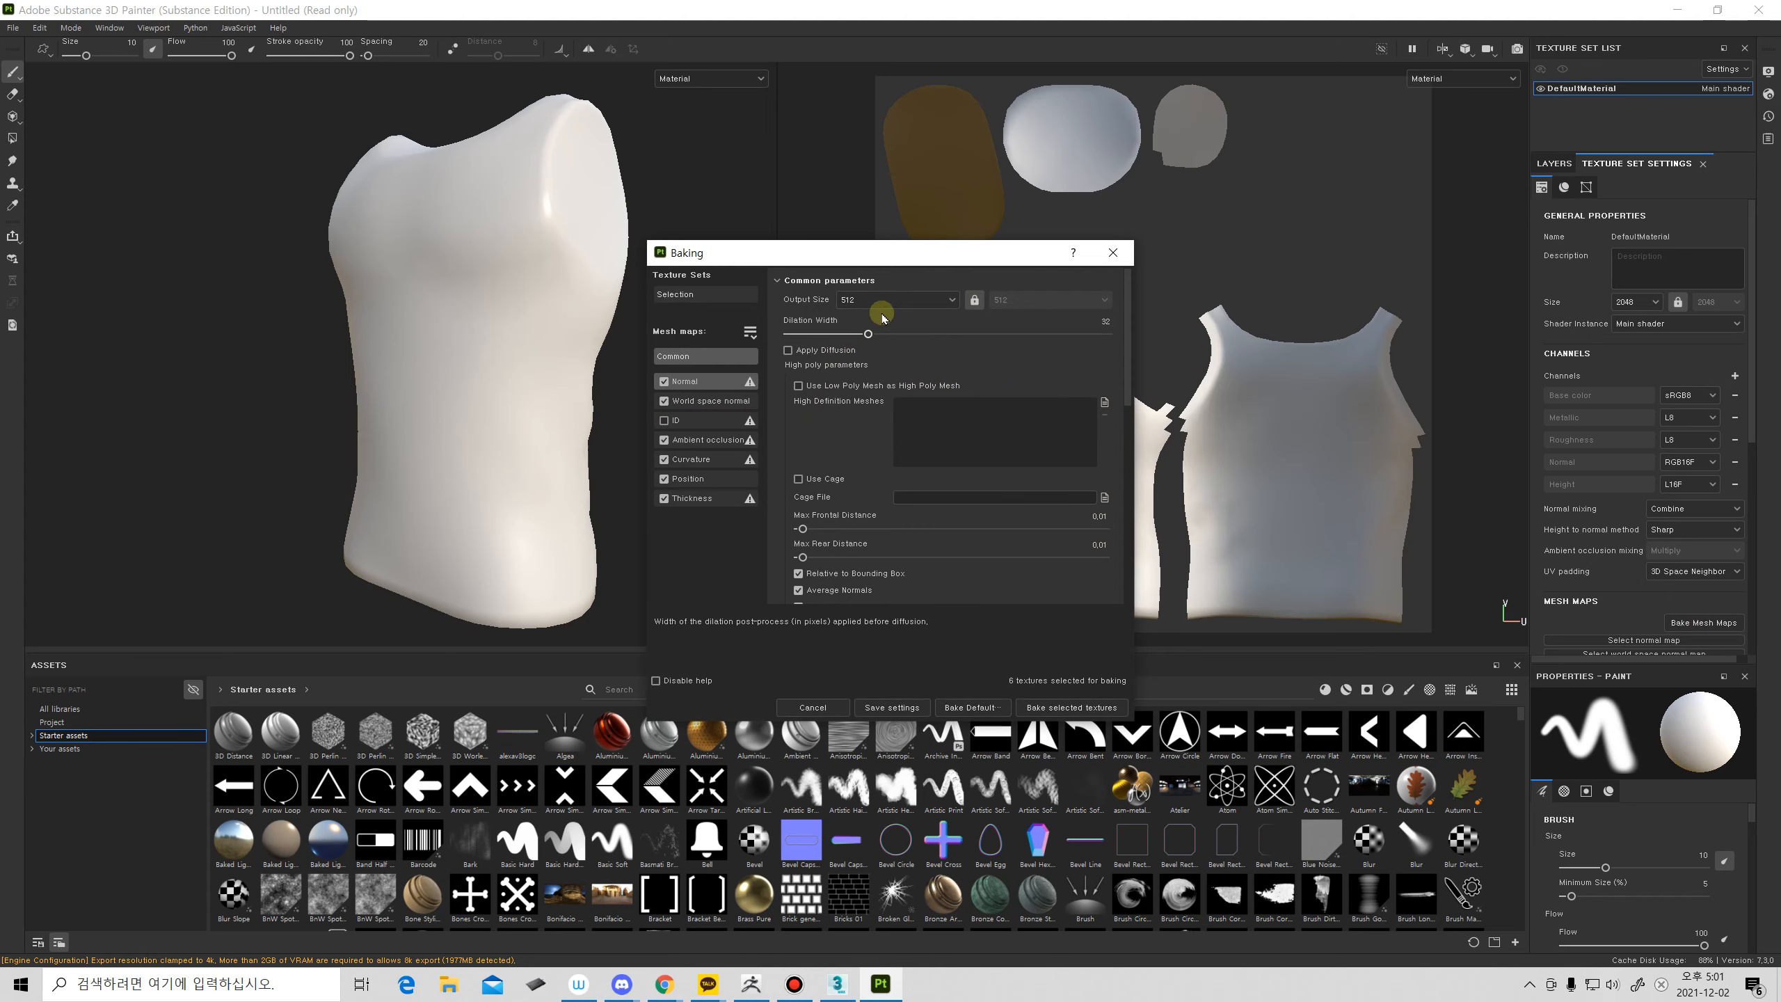
click(922, 300)
click(874, 402)
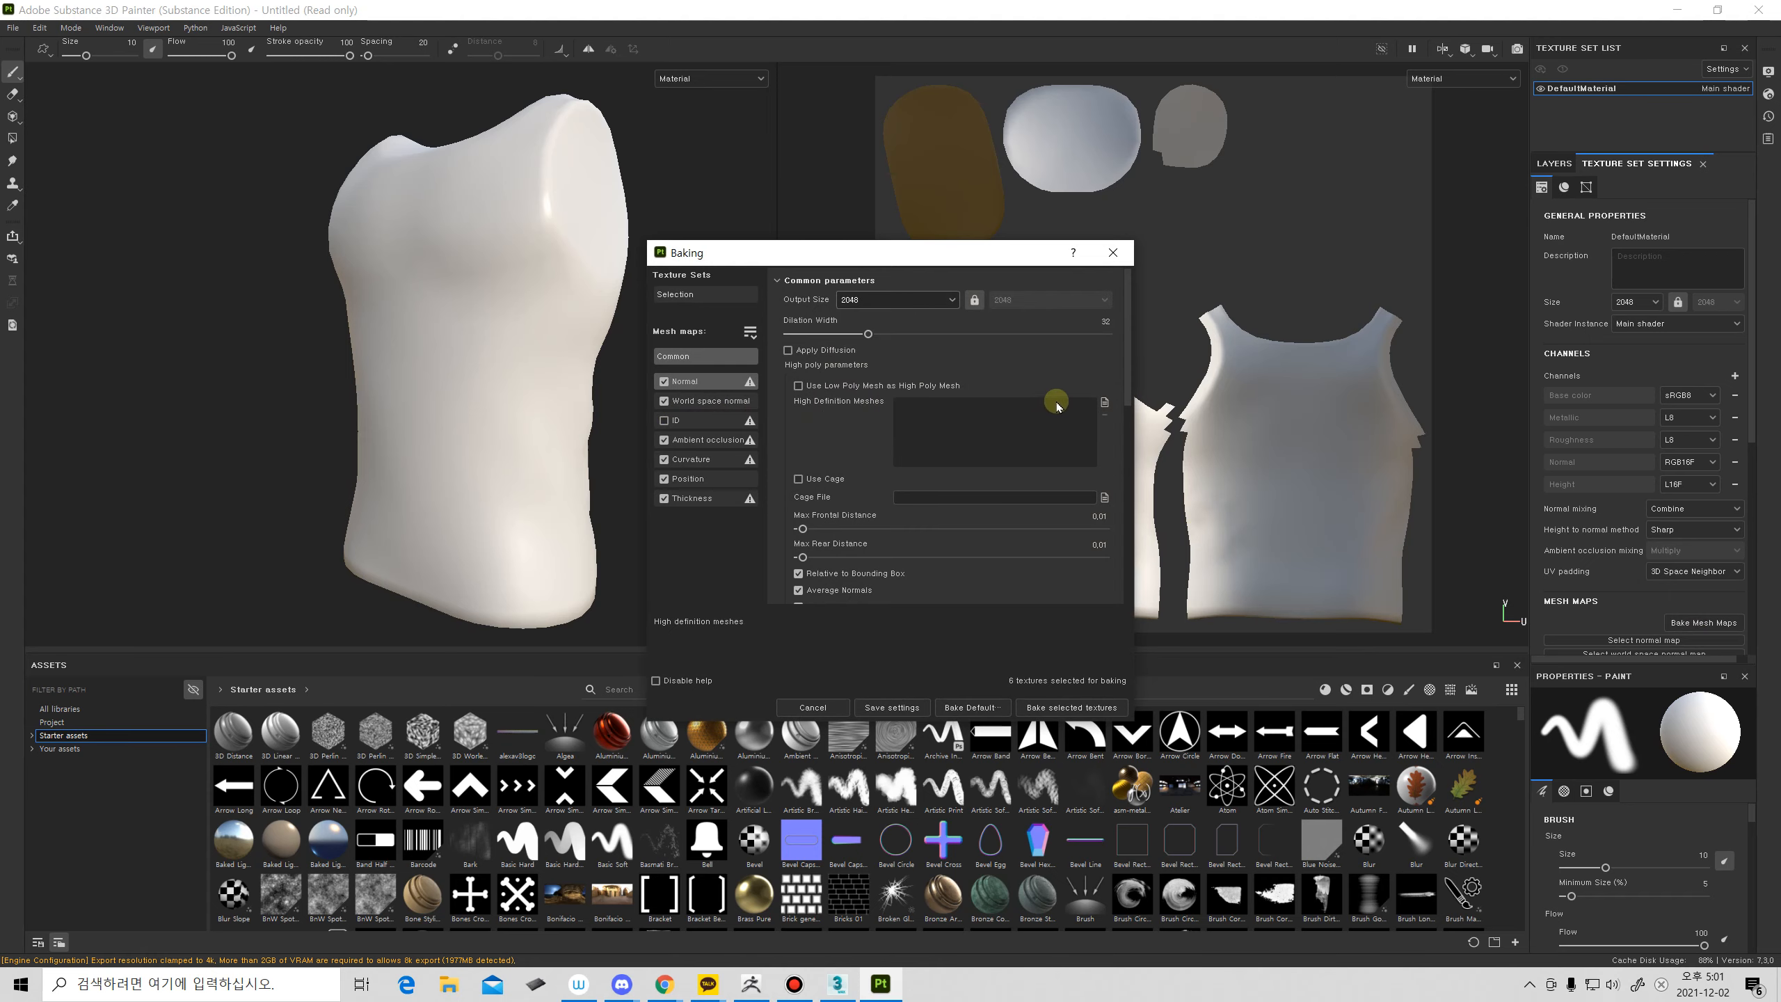
Load shirts_low.OBJ as the high definition mesh for the bake.
click(1105, 403)
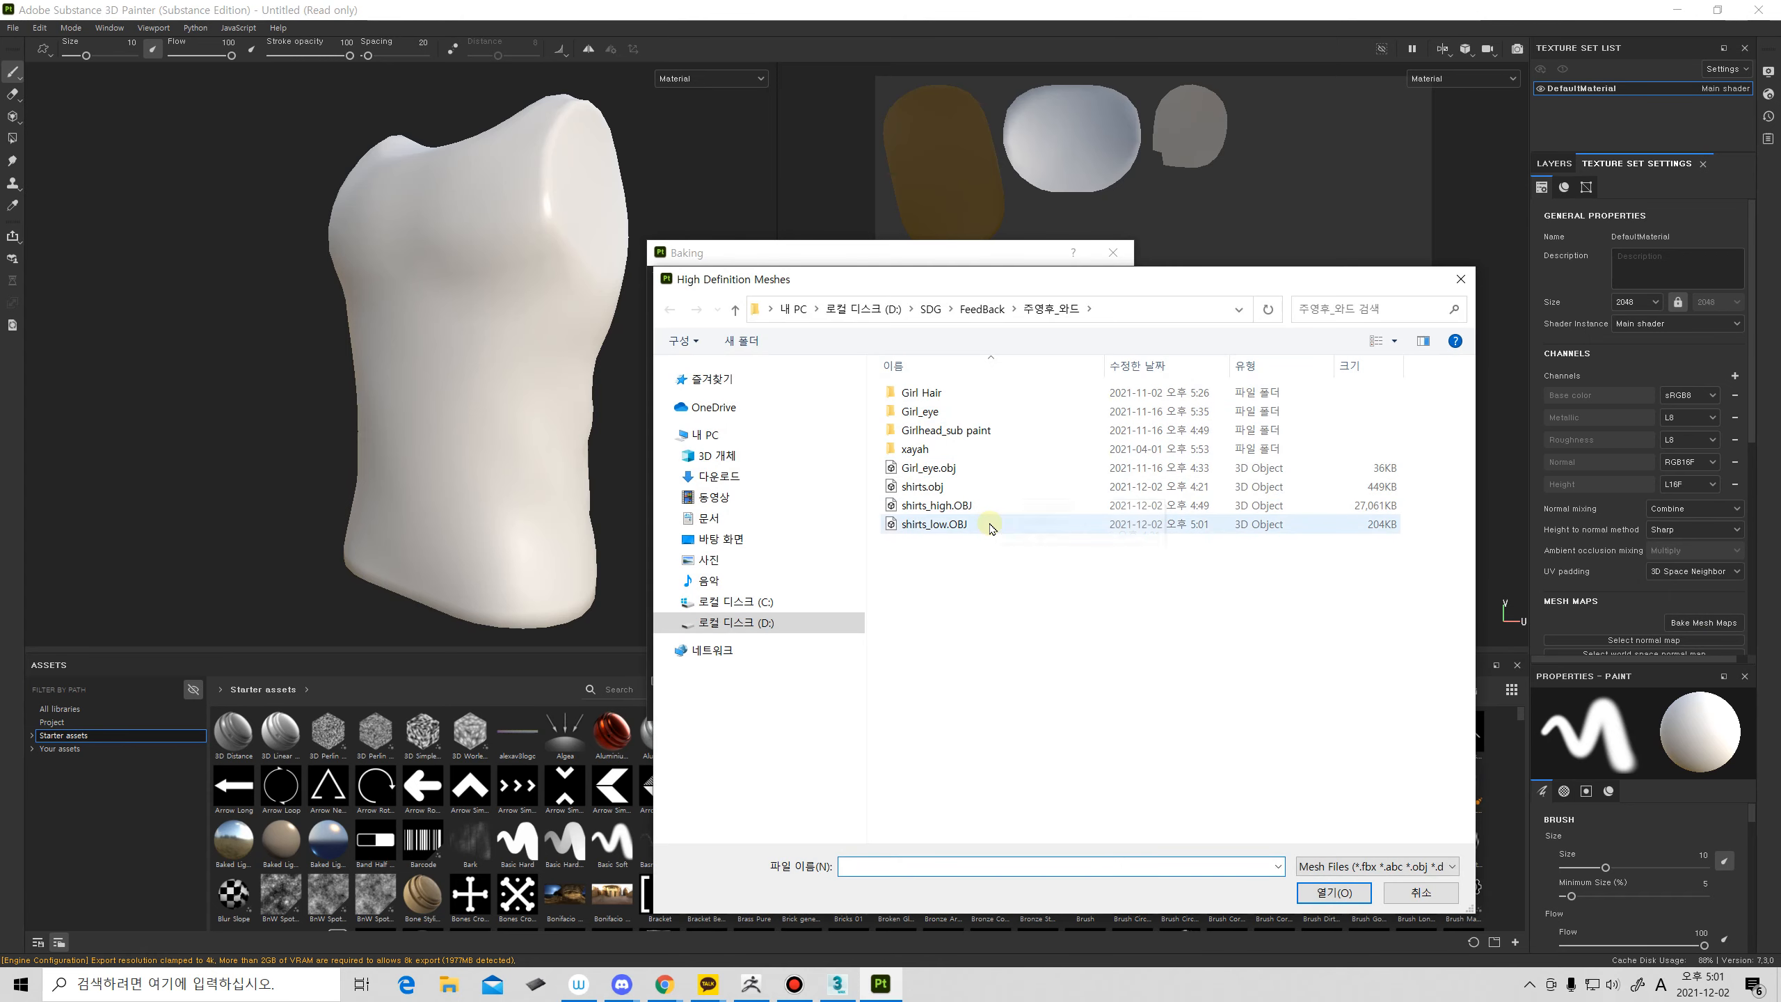
click(991, 528)
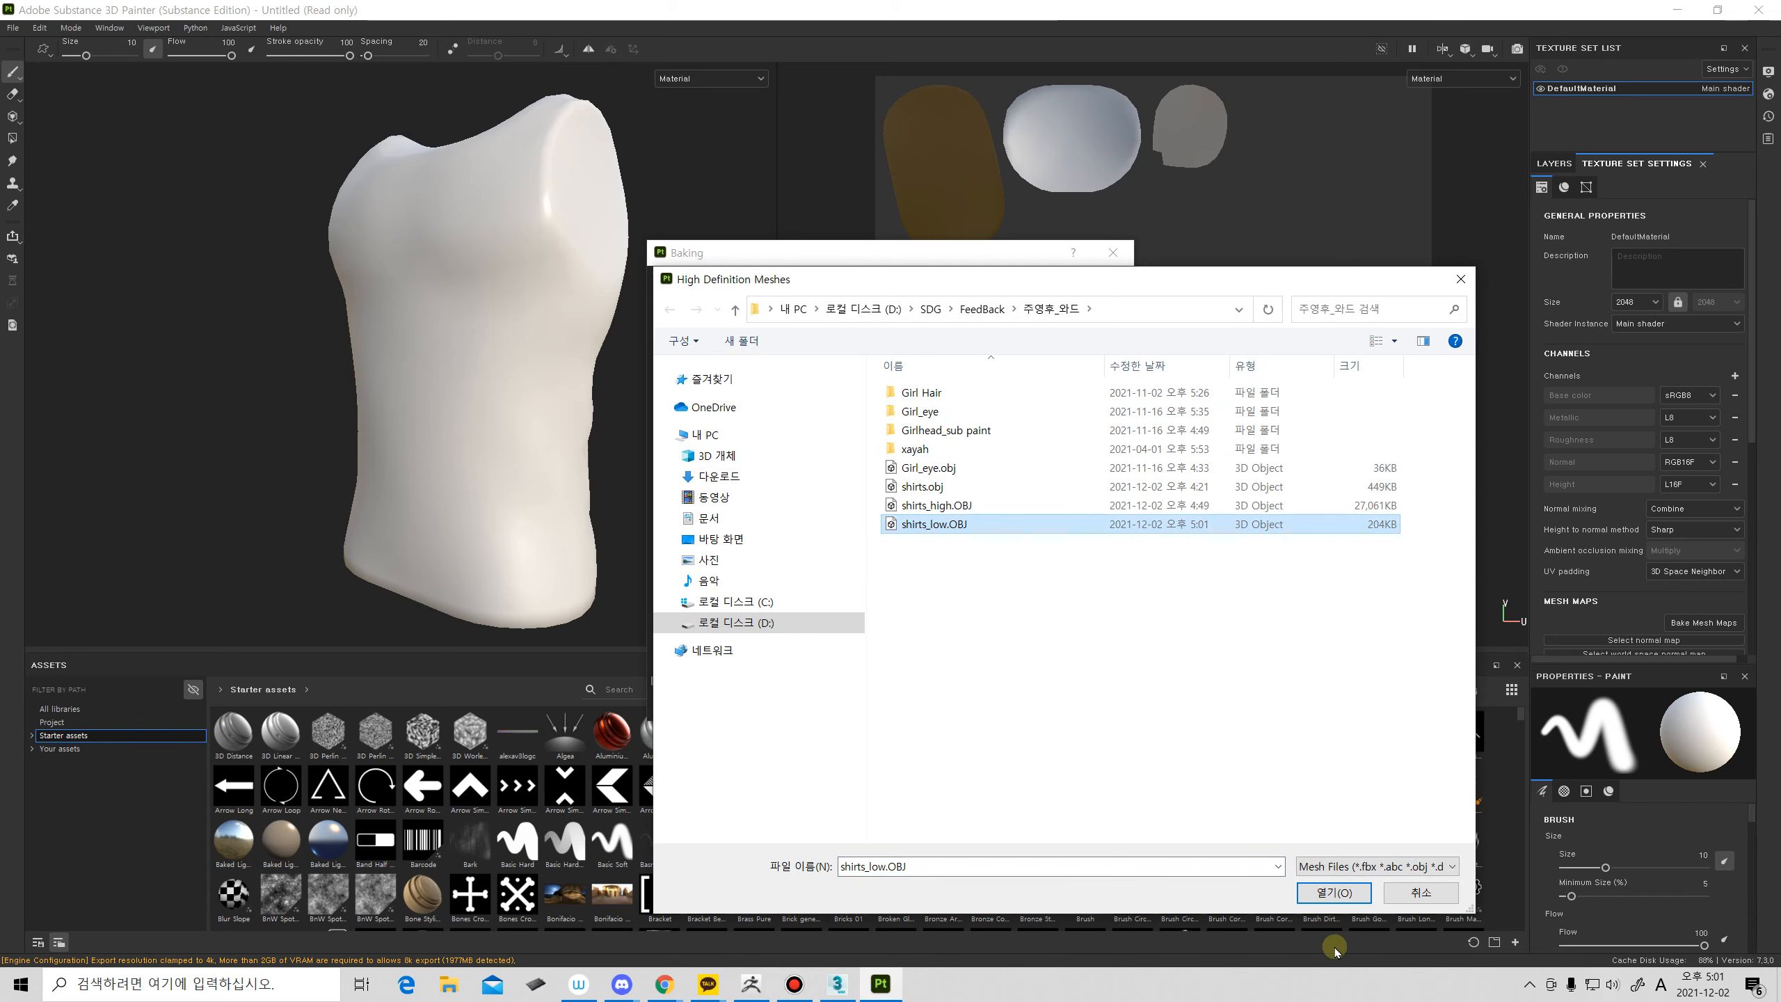
click(1334, 893)
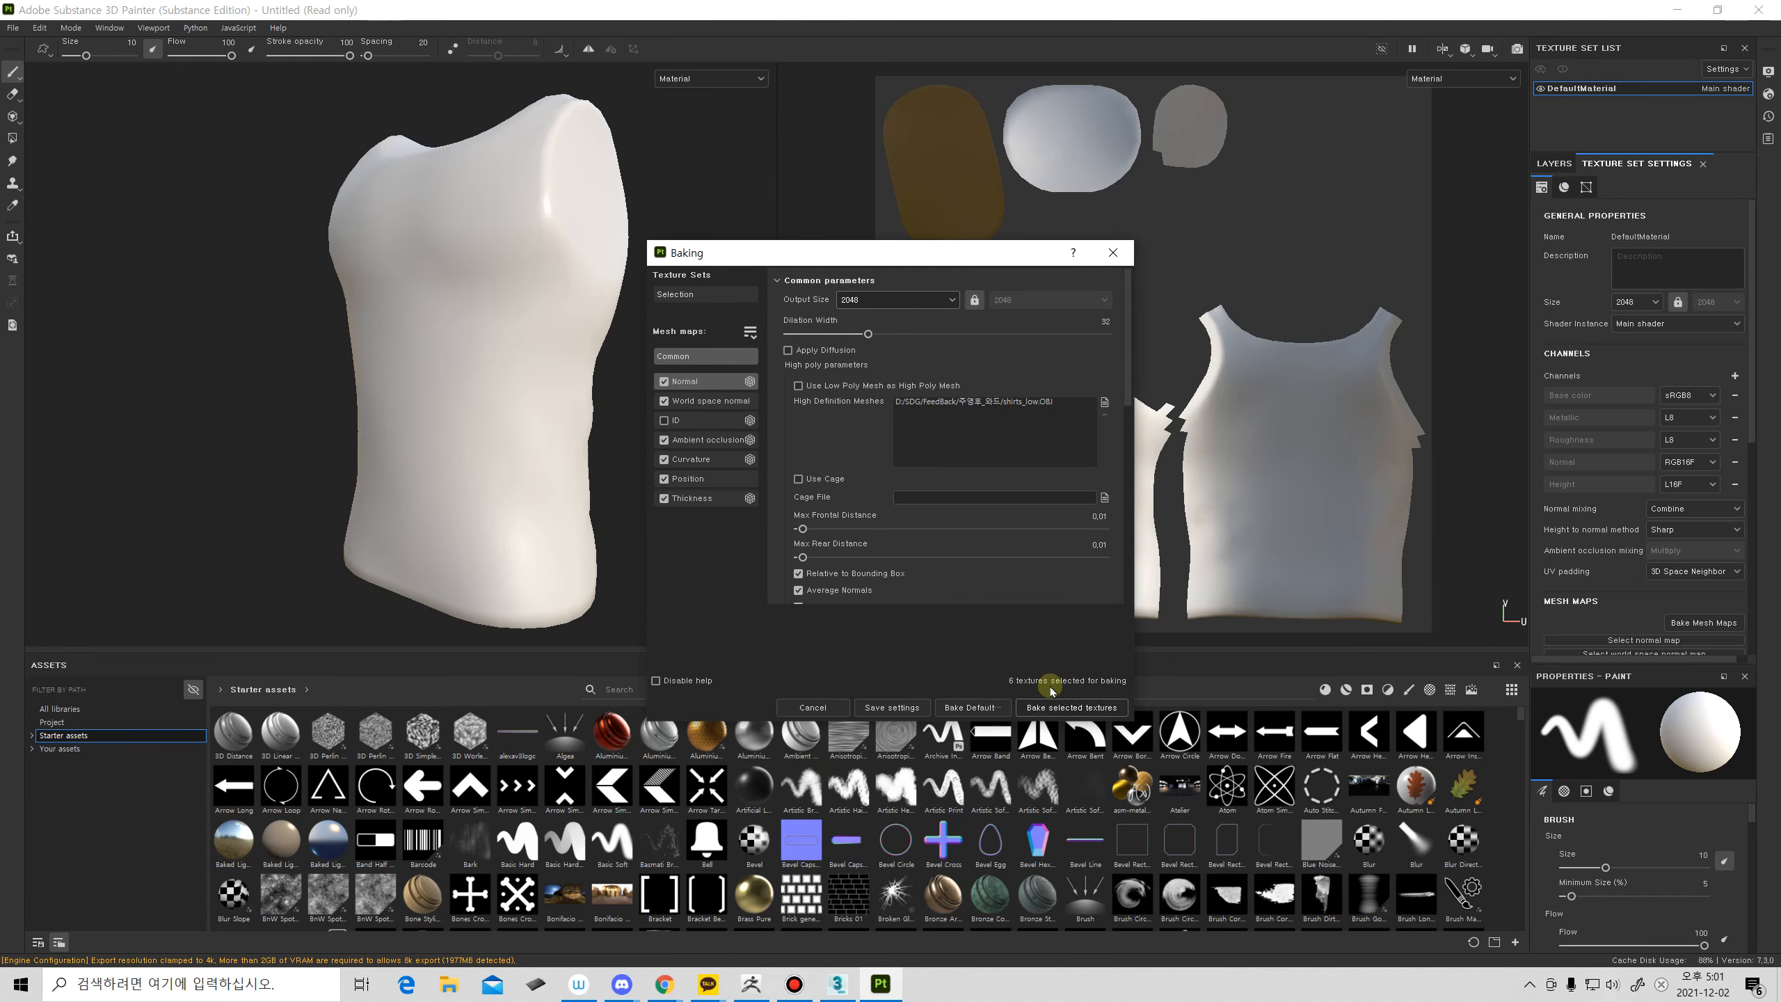
Set the bake's max frontal and rear distances to 0.03 and its antialiasing to Subsampling 2x2.
click(1086, 517)
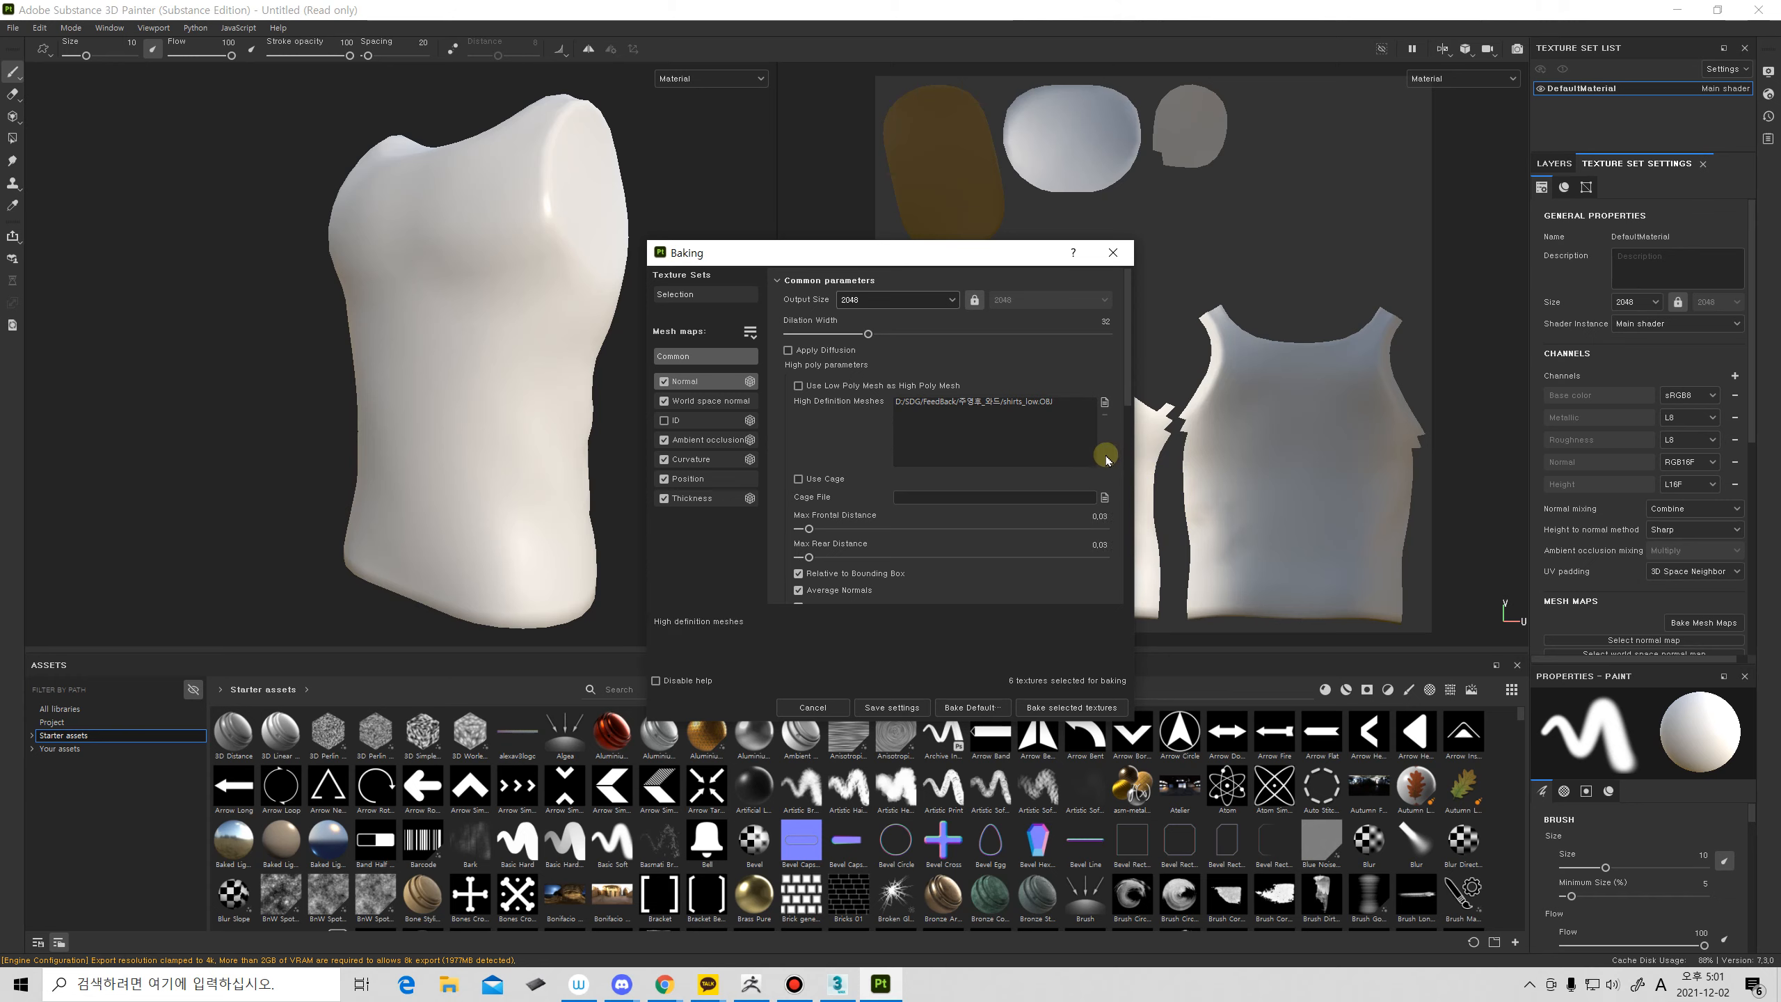
scroll(1111, 389, down, 5)
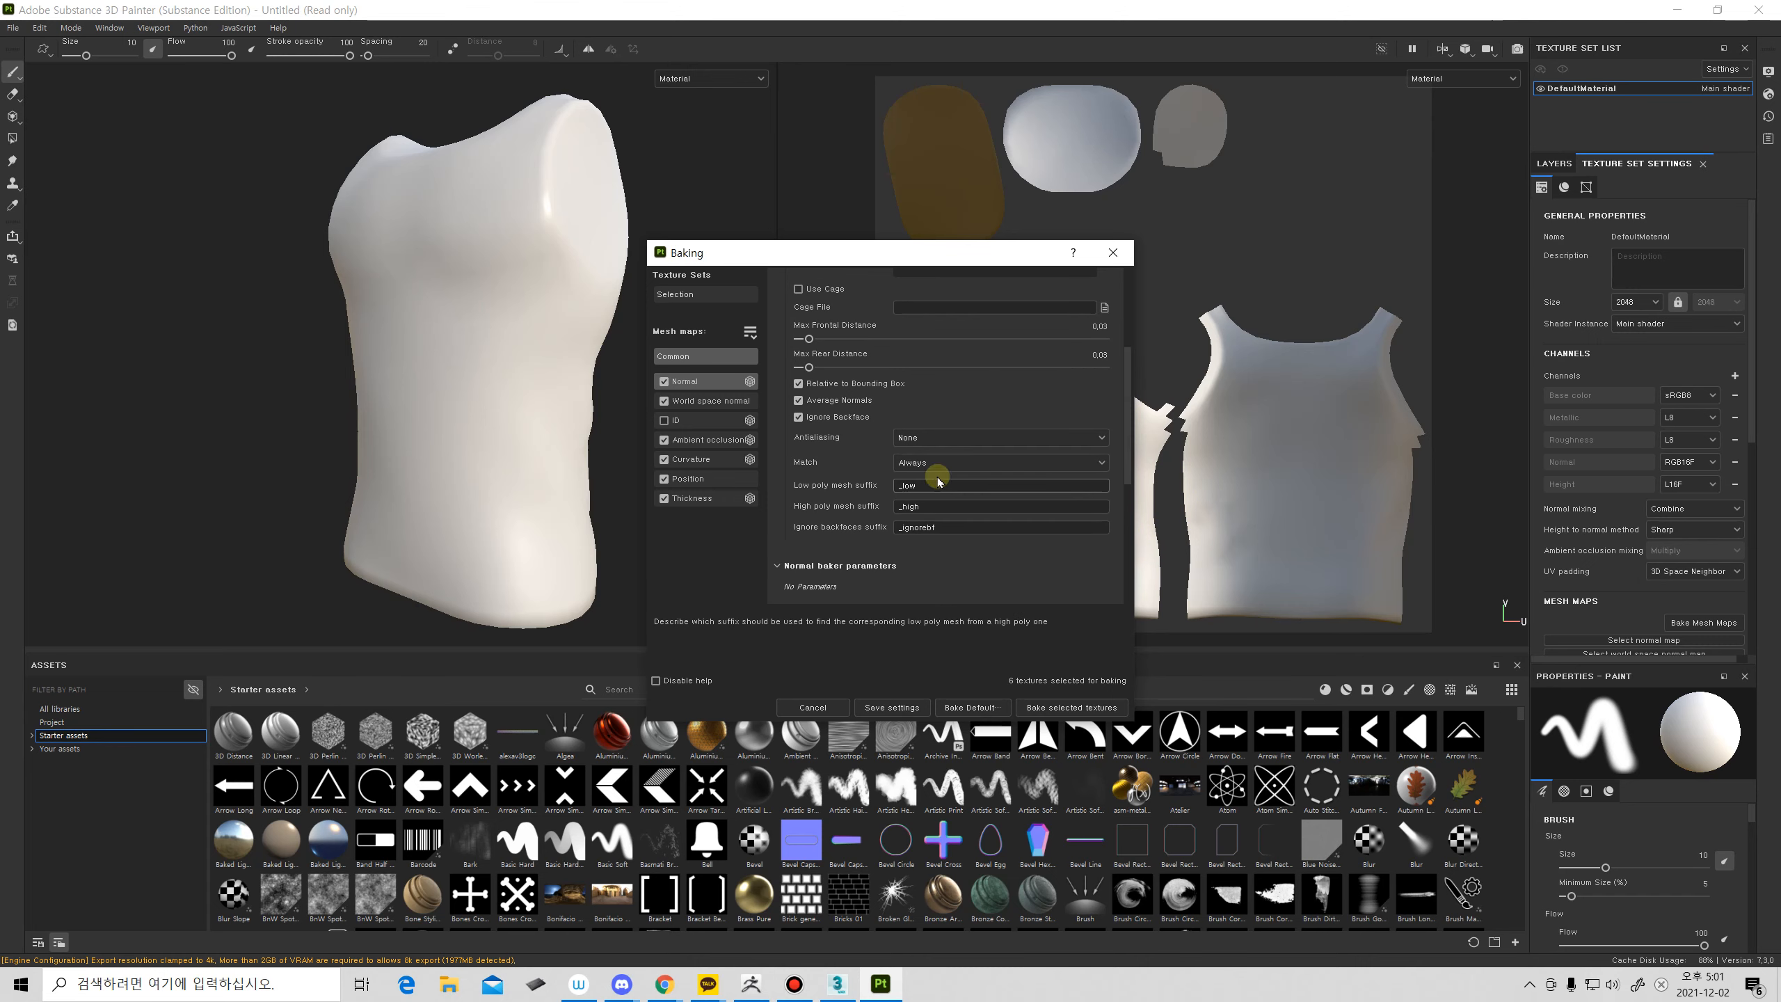
click(942, 438)
click(944, 472)
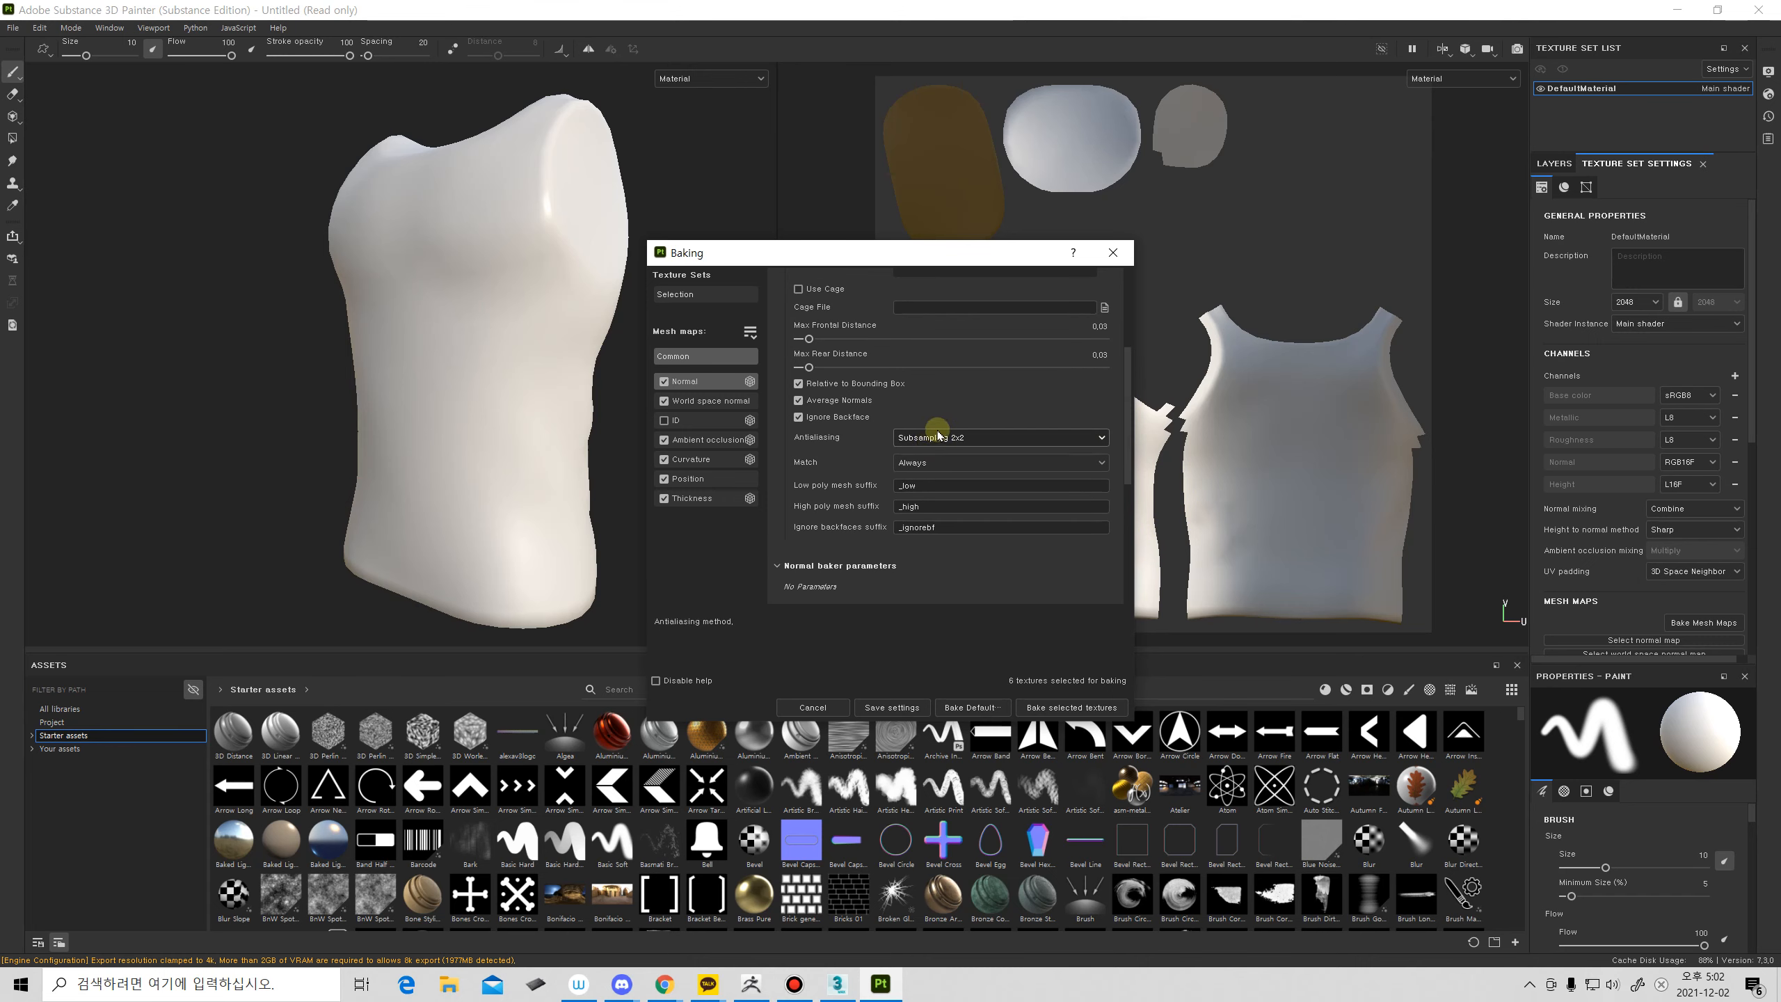
Bake the selected textures and inspect the shirt's side in the 3D view.
click(1080, 702)
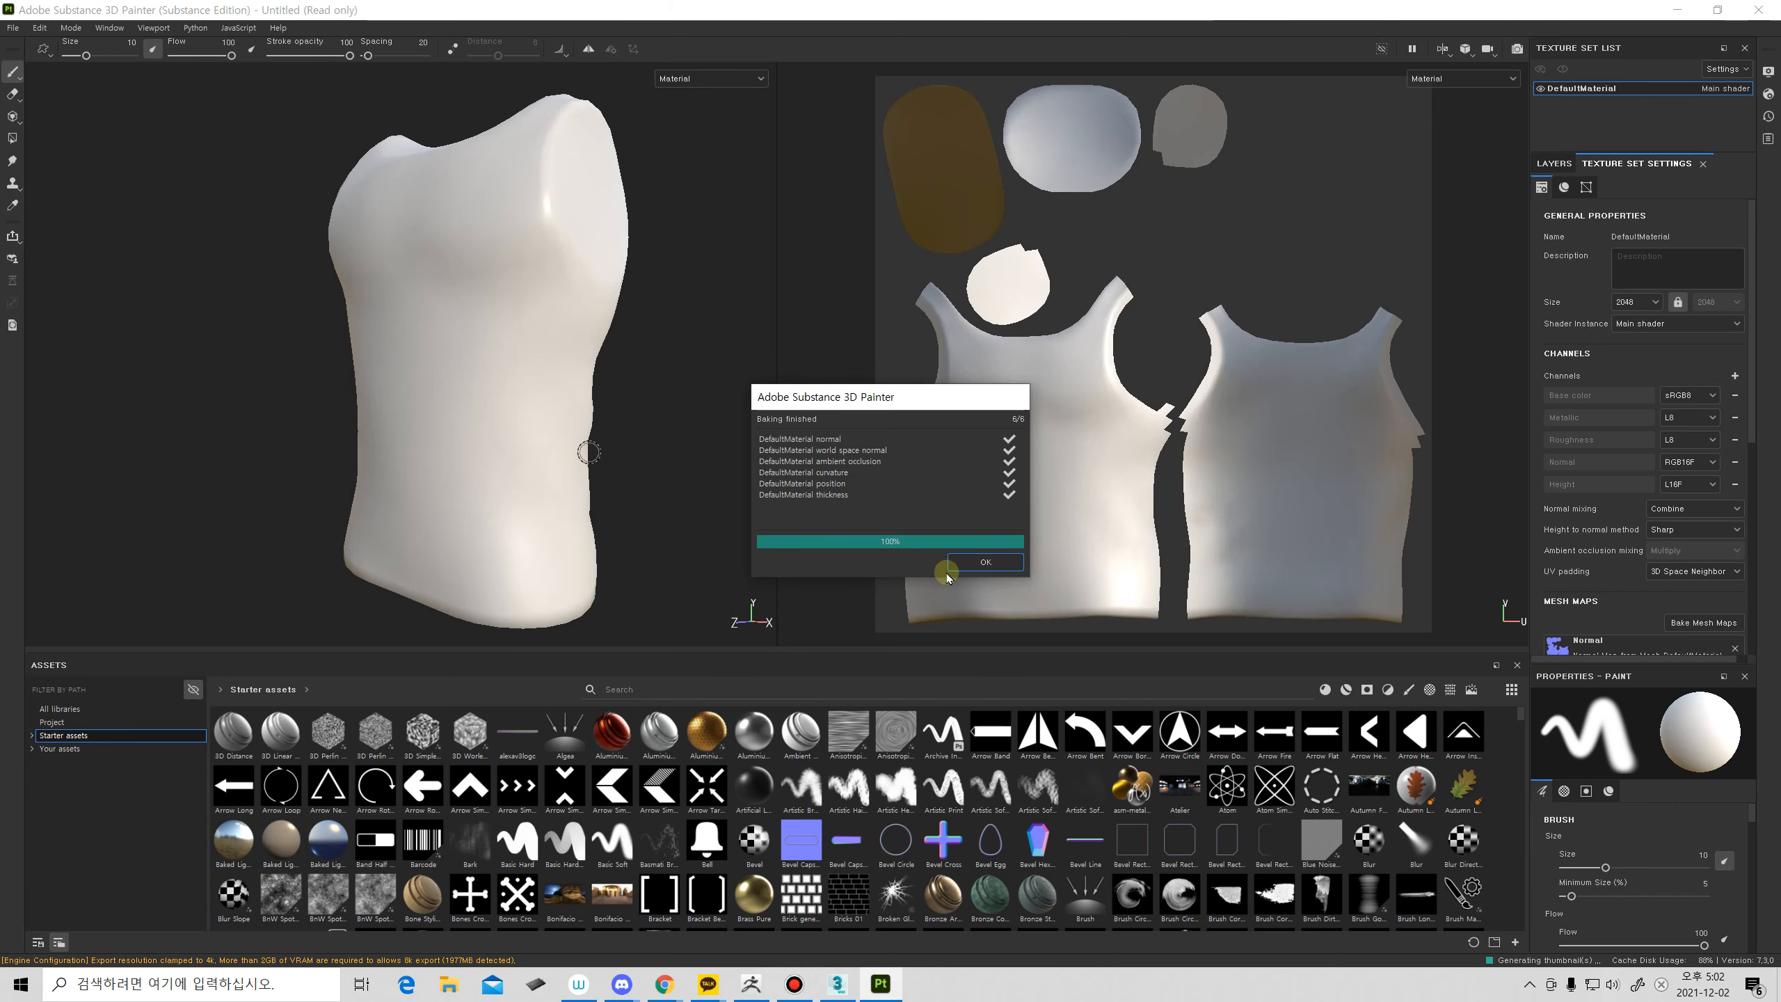
click(982, 561)
alt+drag(609, 505, 1380, 487)
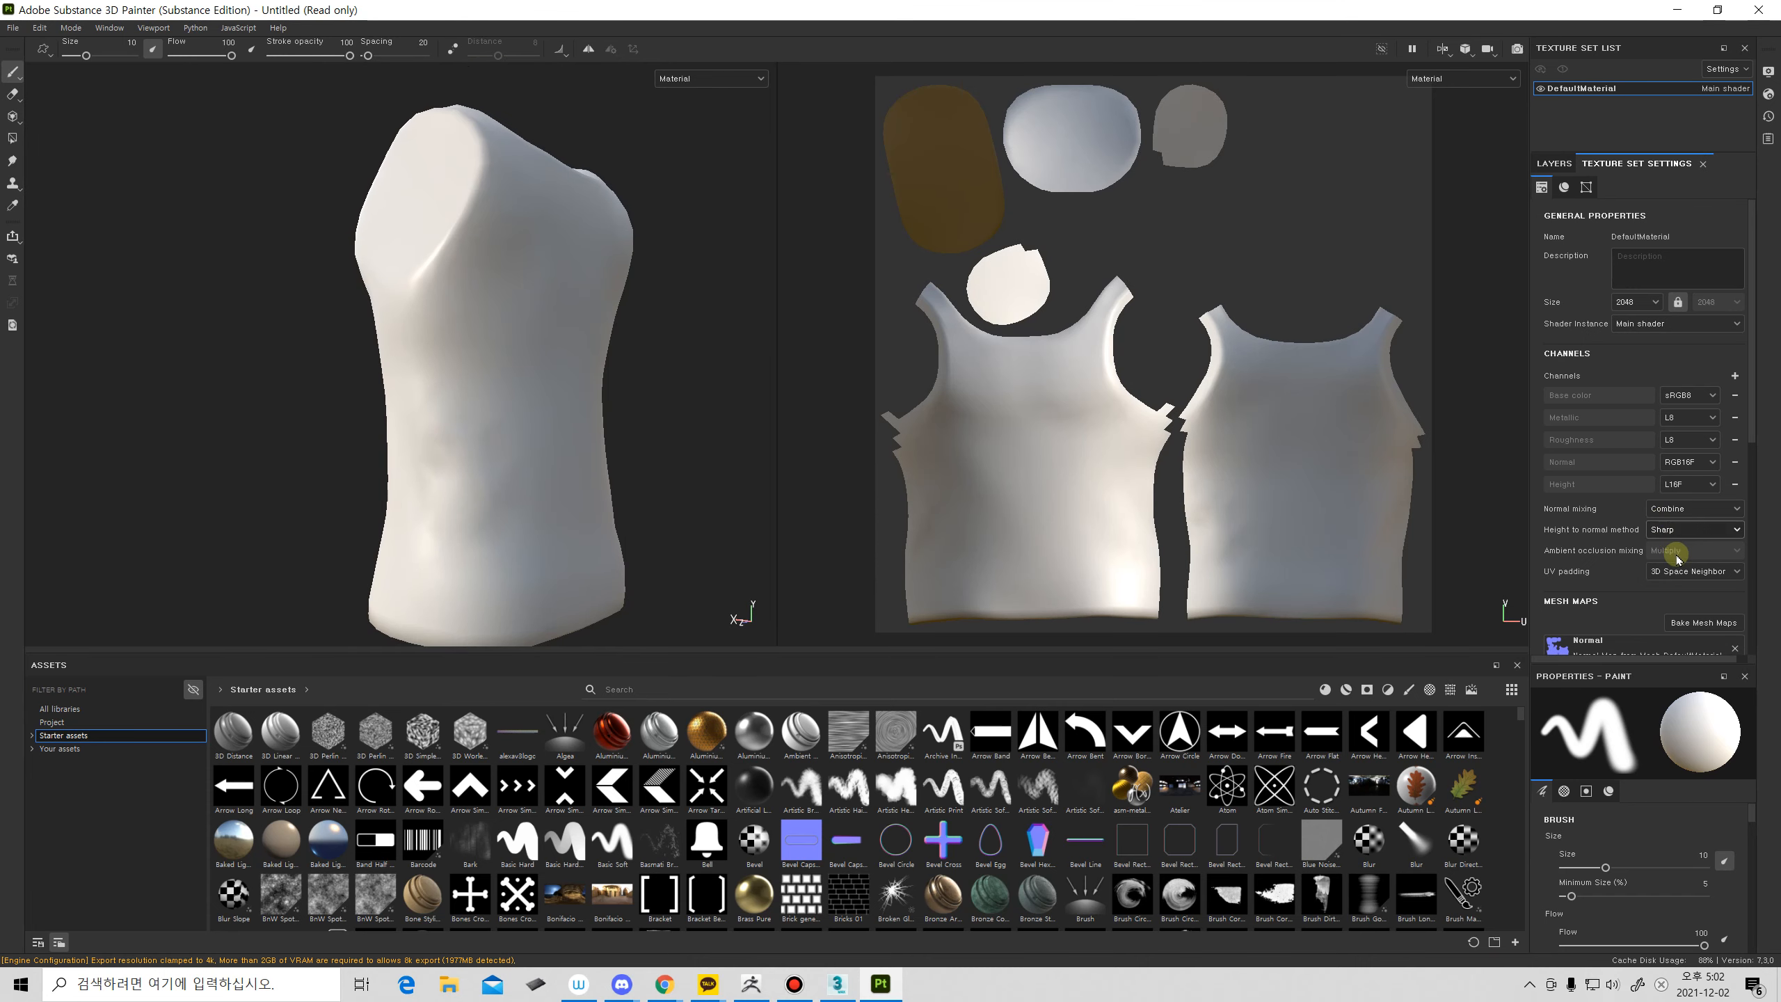
Replace the high definition mesh with shirts_high.OBJ and bake the selected textures again.
click(1703, 622)
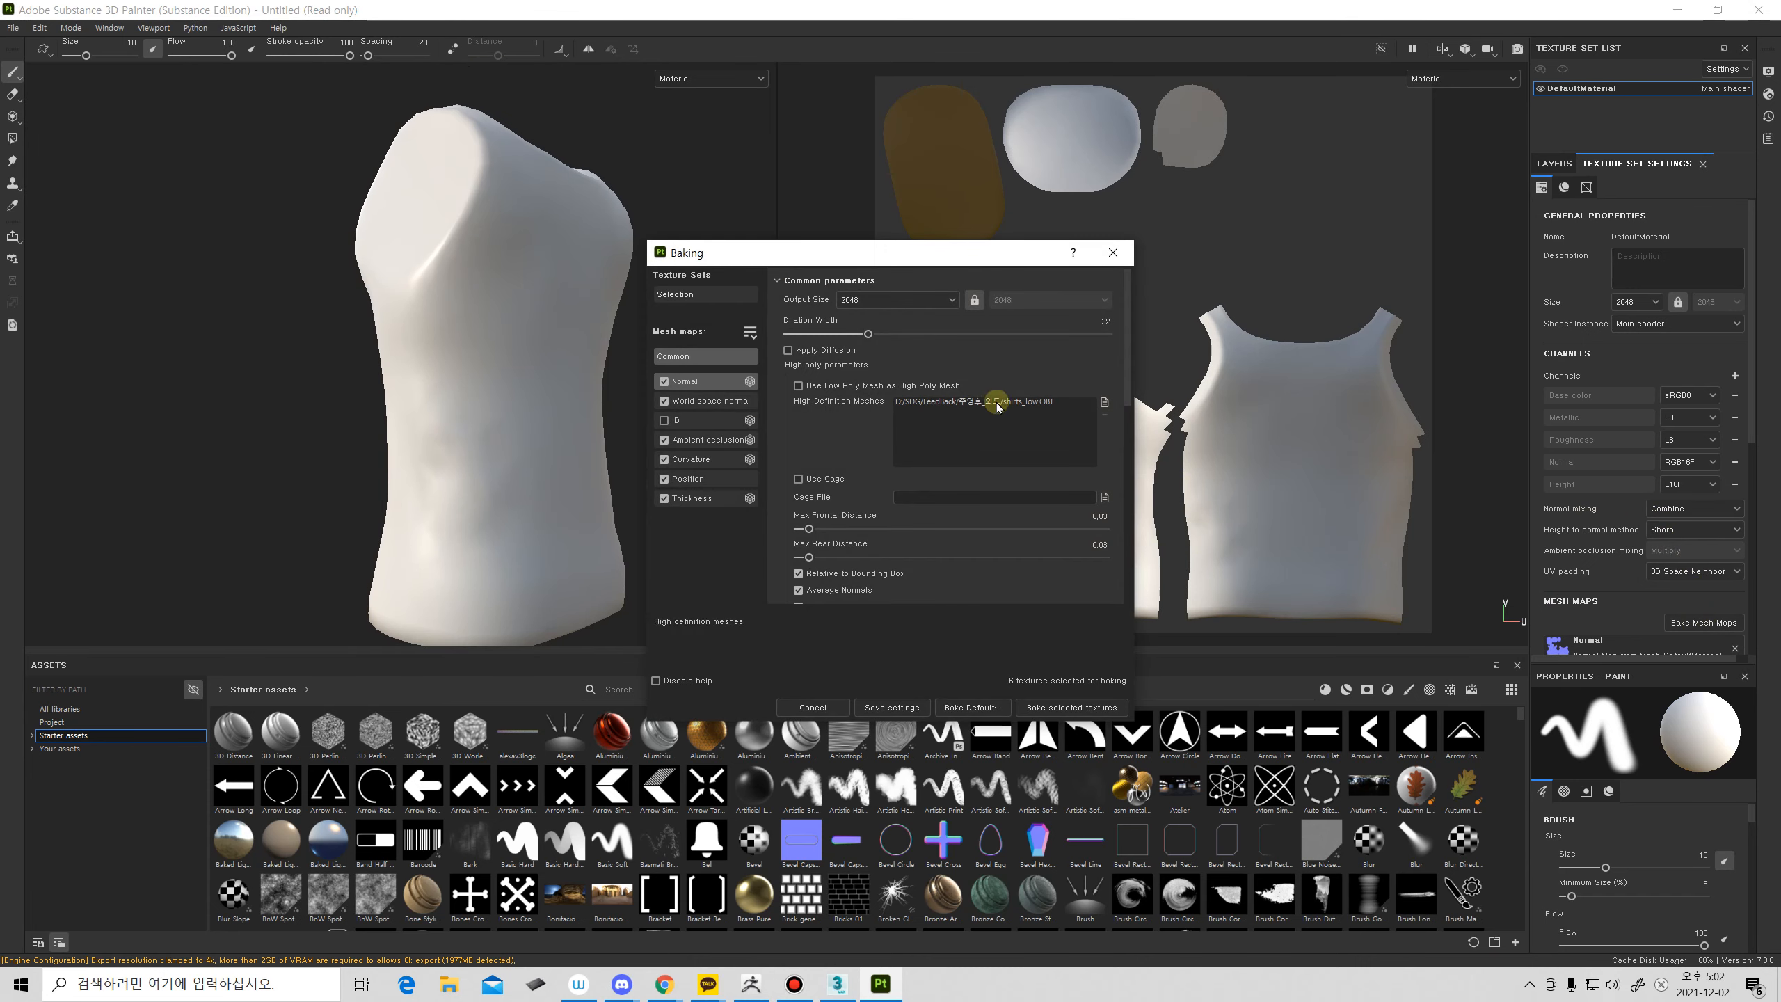
click(1104, 402)
click(1022, 514)
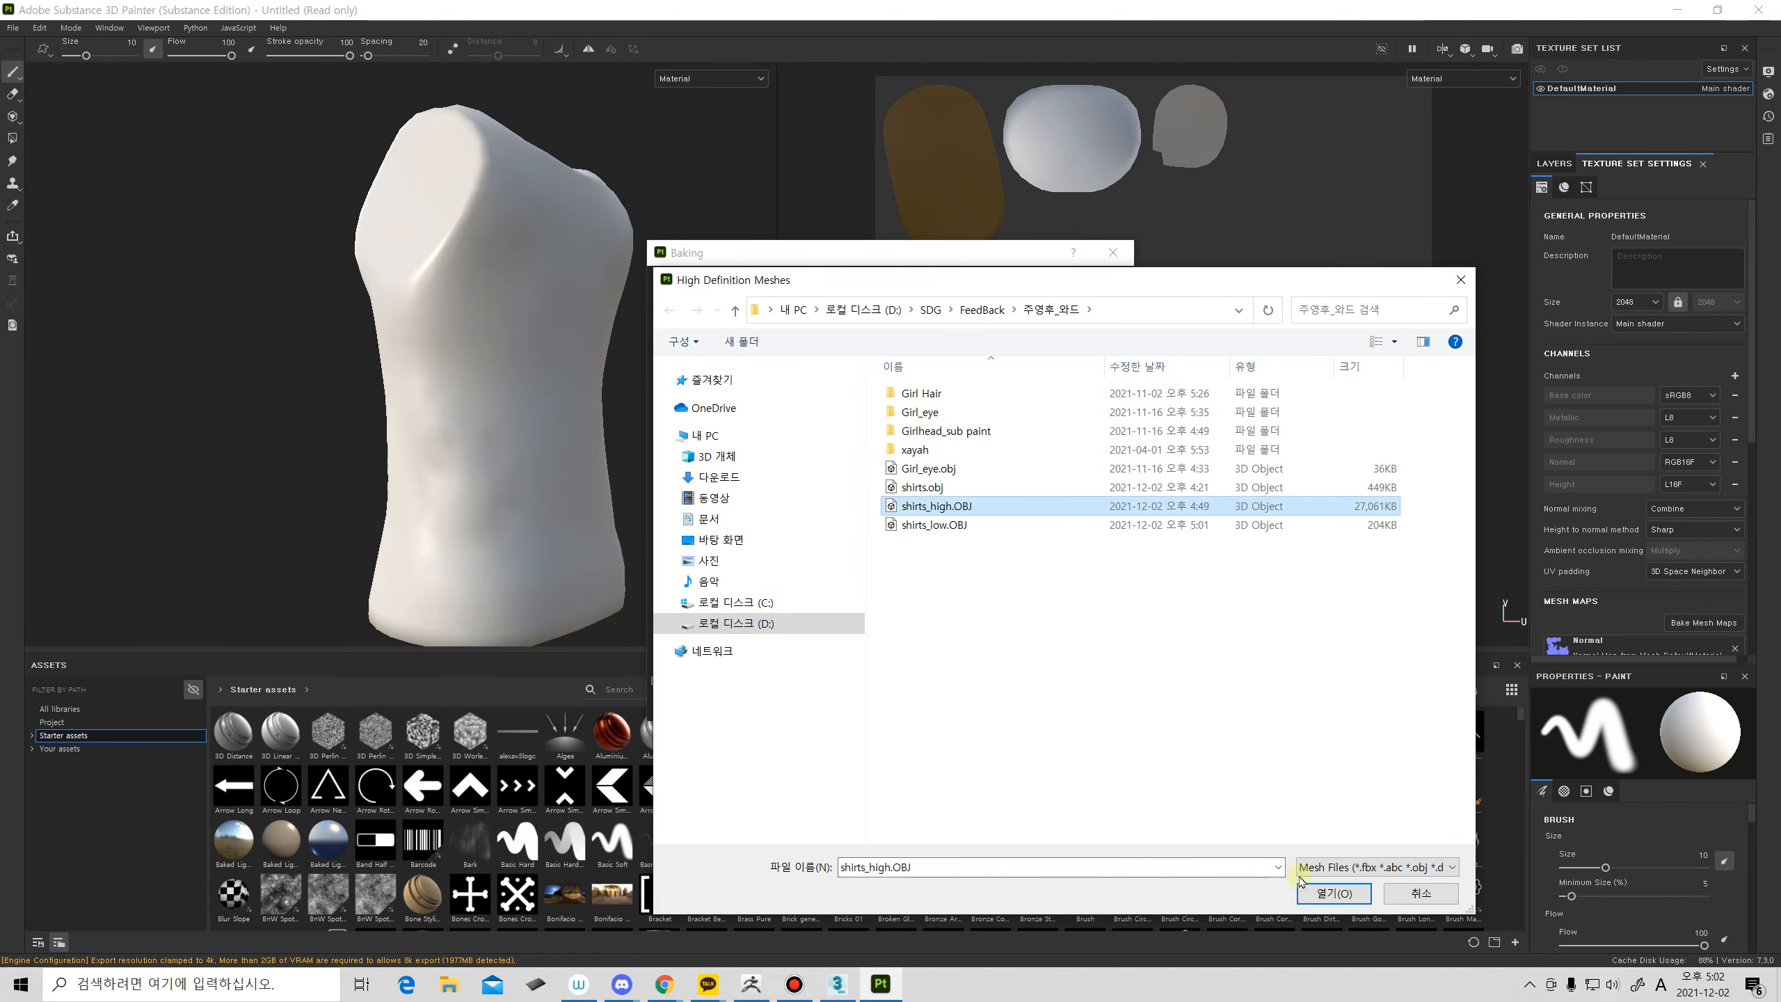
click(1312, 903)
click(1069, 707)
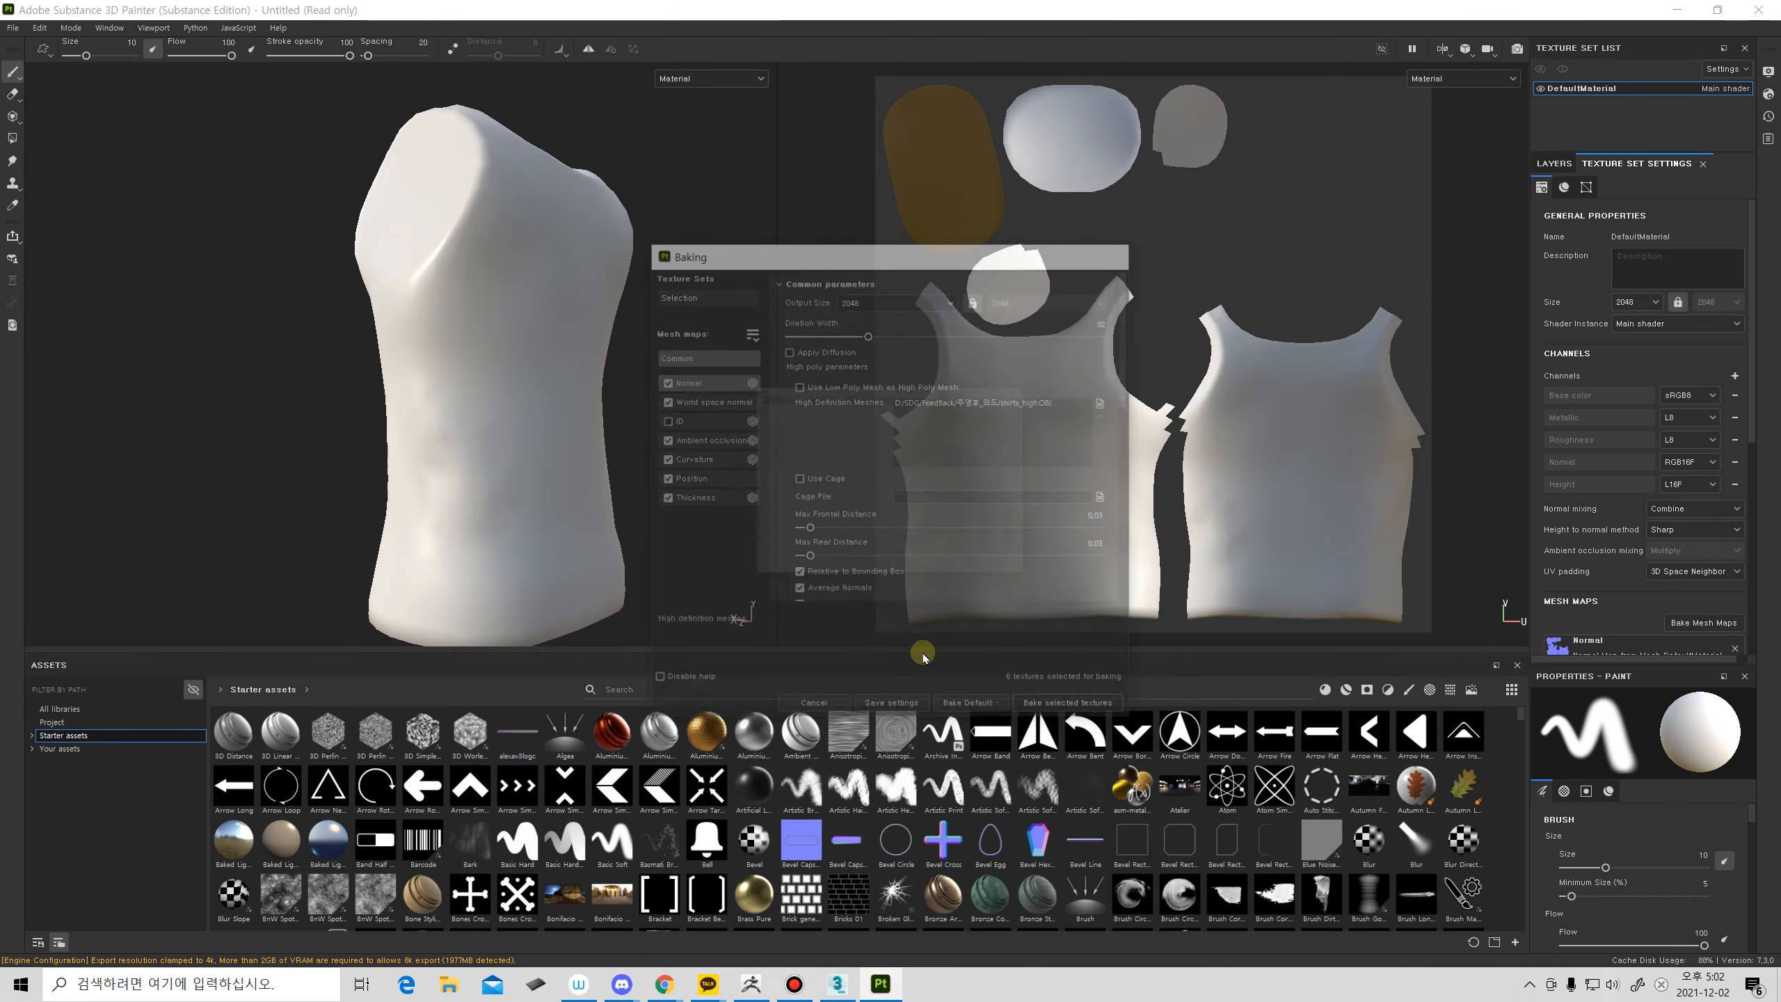
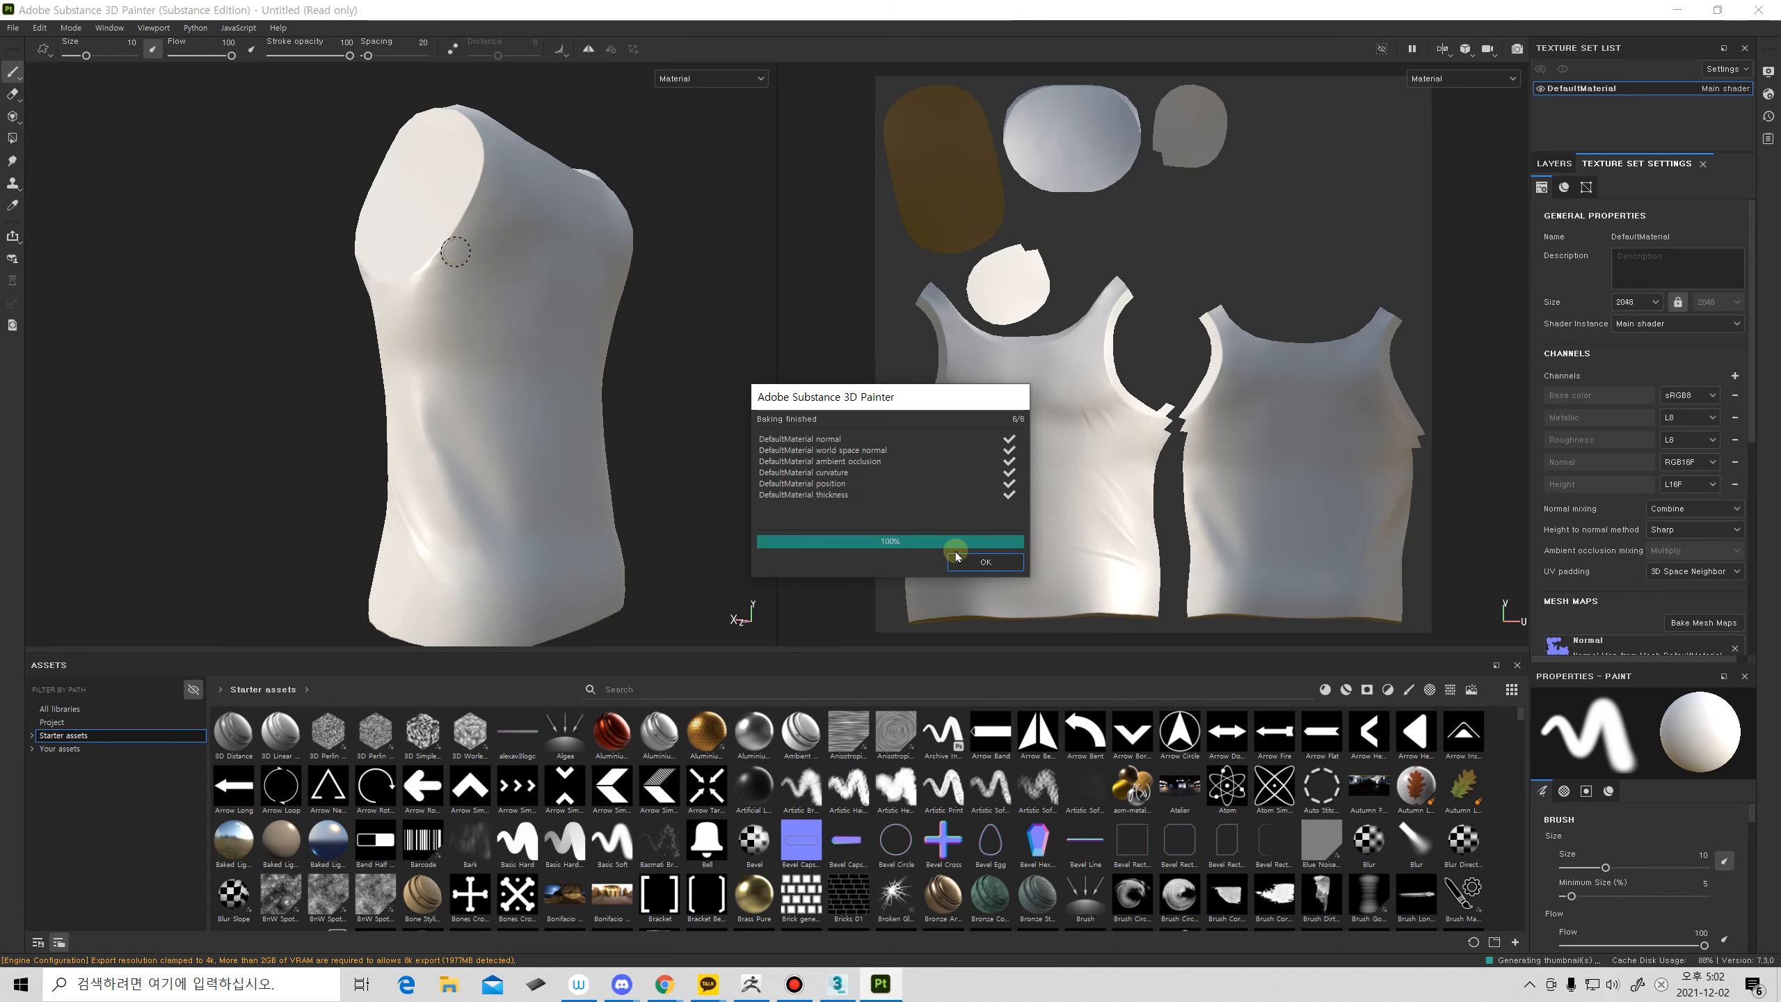
click(962, 560)
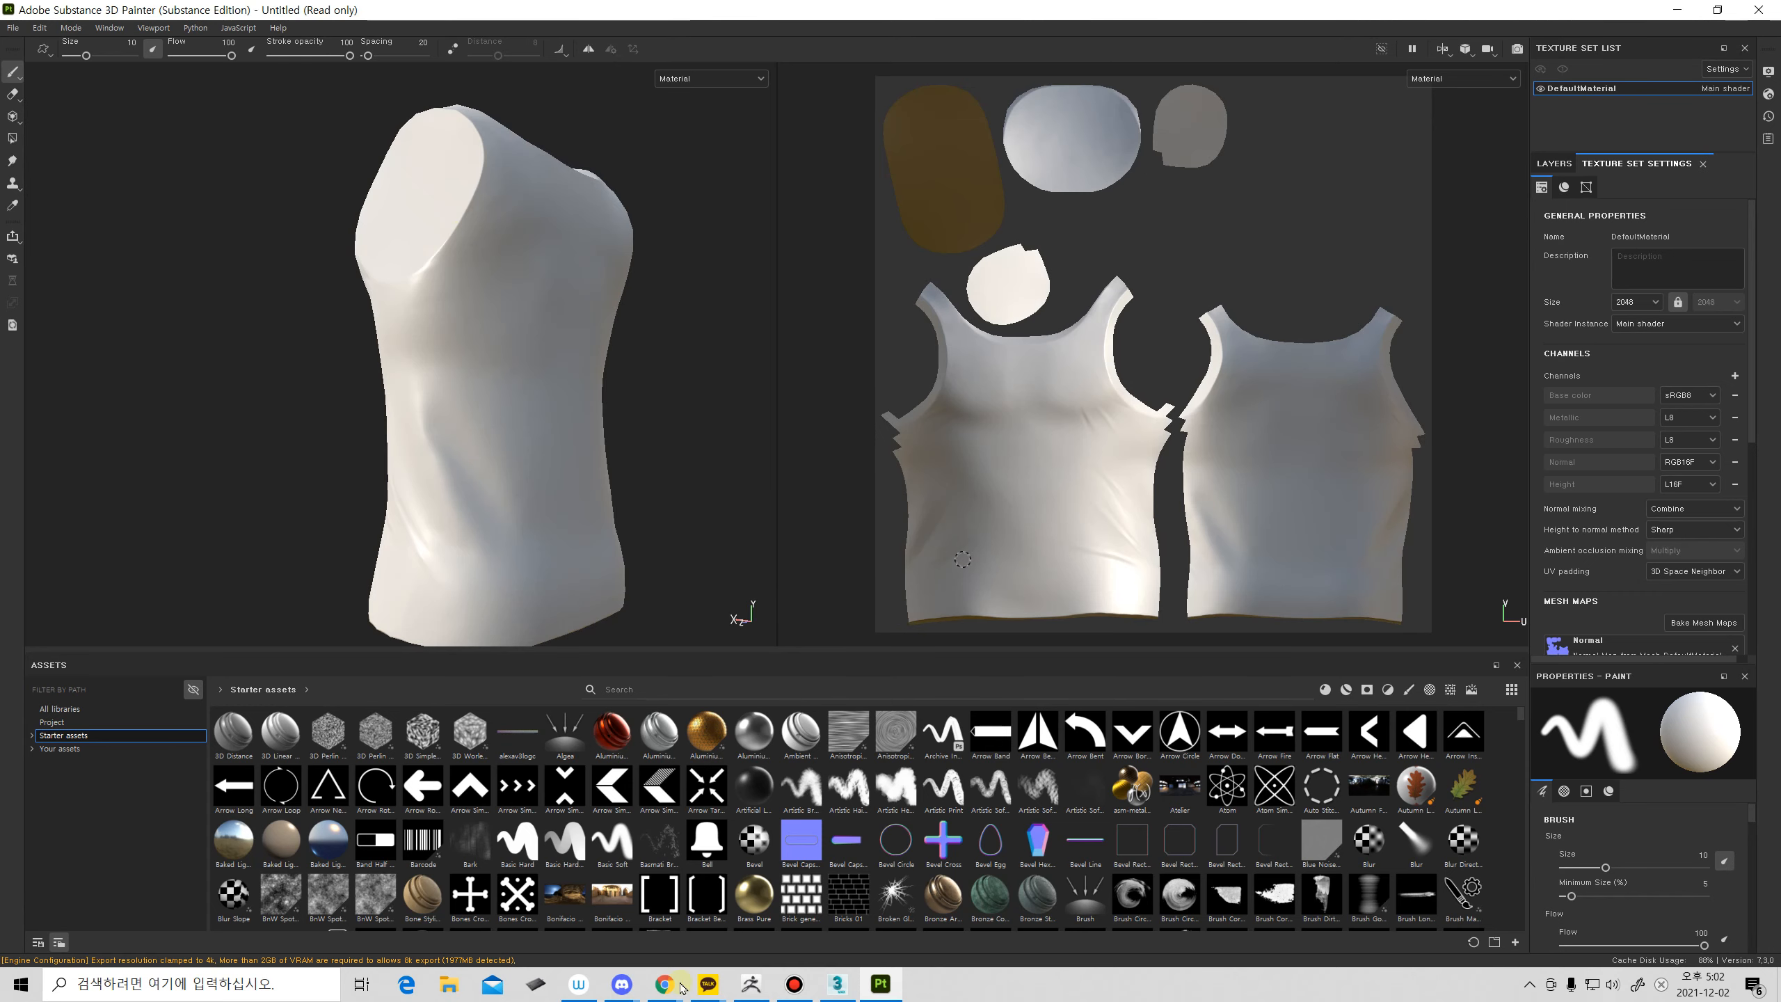
Switch to ZBrush, make shirts1 the active subtool and export it as shirts_ID.obj.
click(763, 989)
drag(1090, 578, 1460, 521)
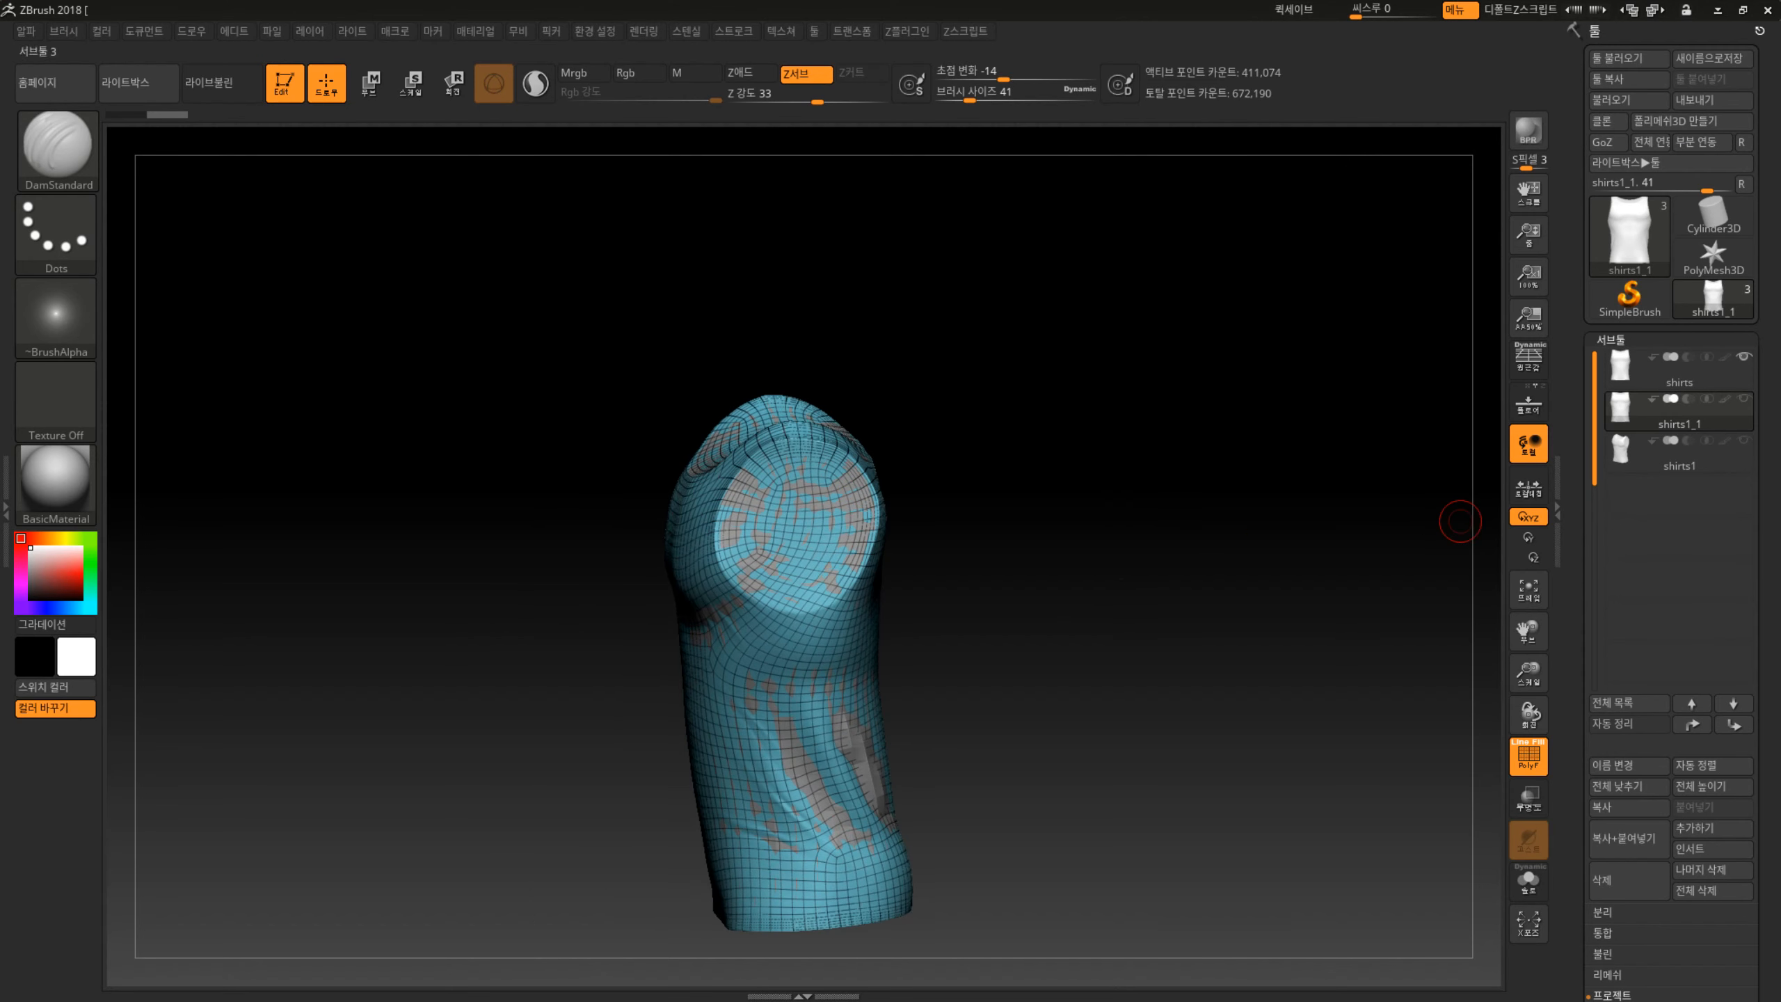
click(1622, 465)
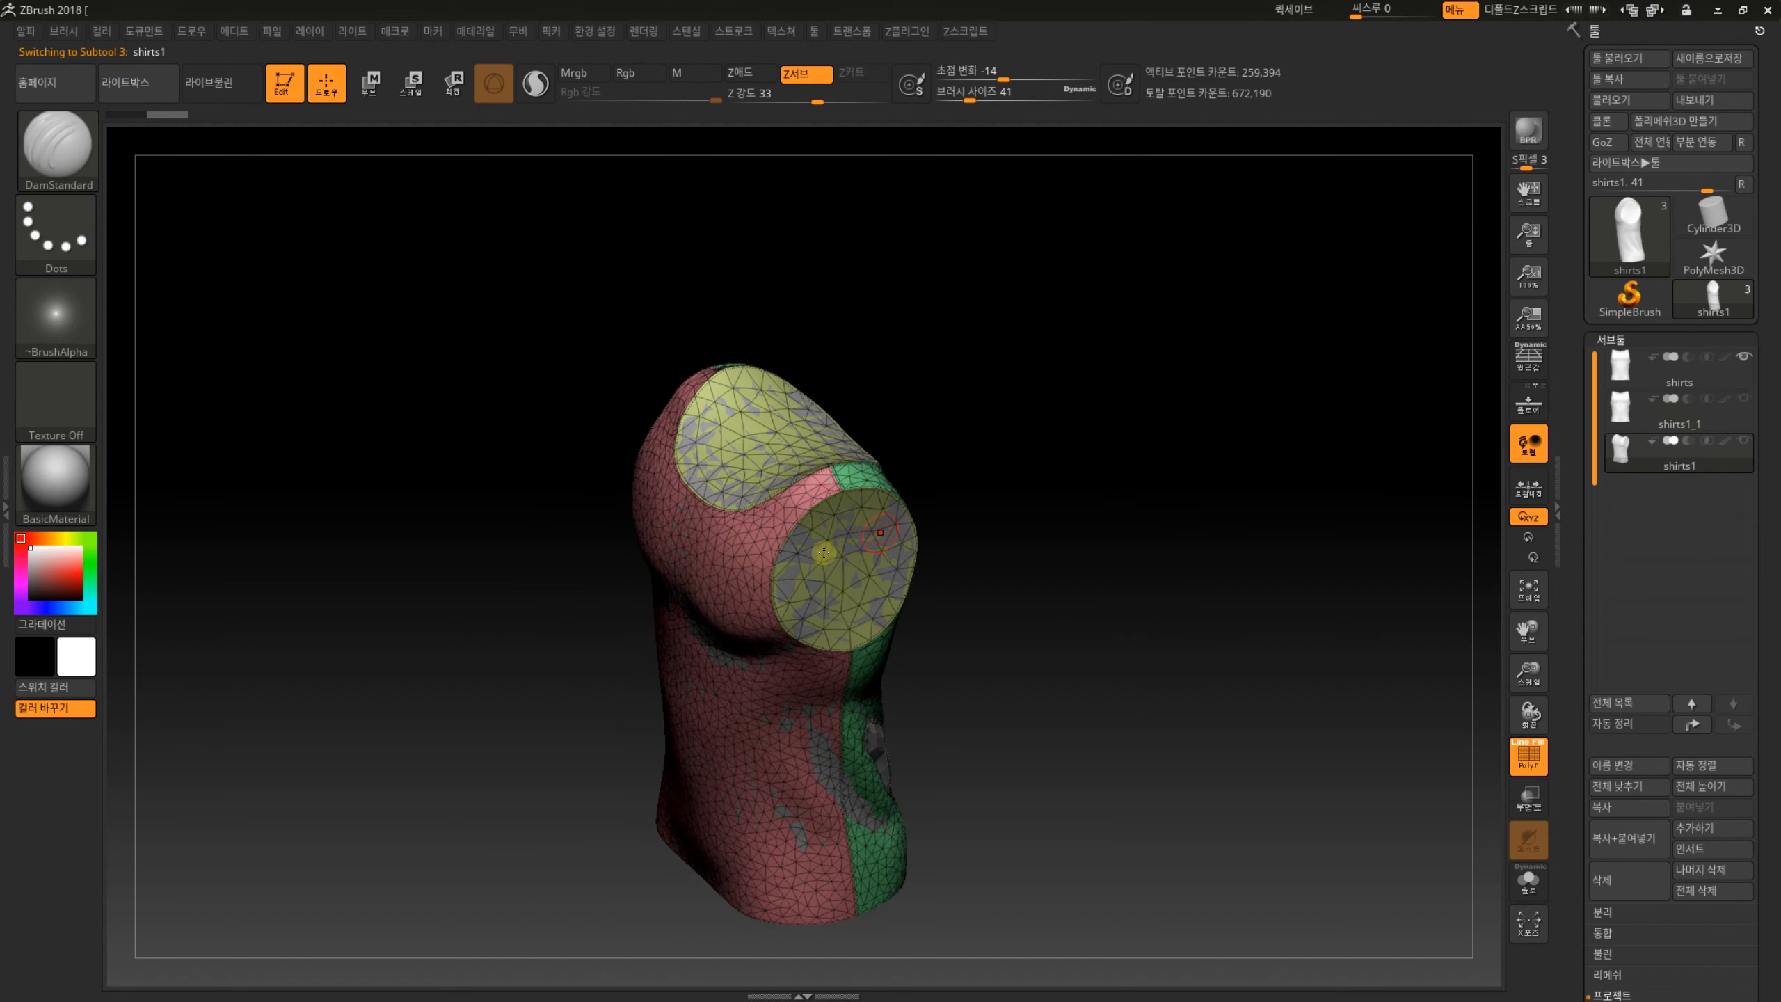
drag(1003, 698, 1043, 682)
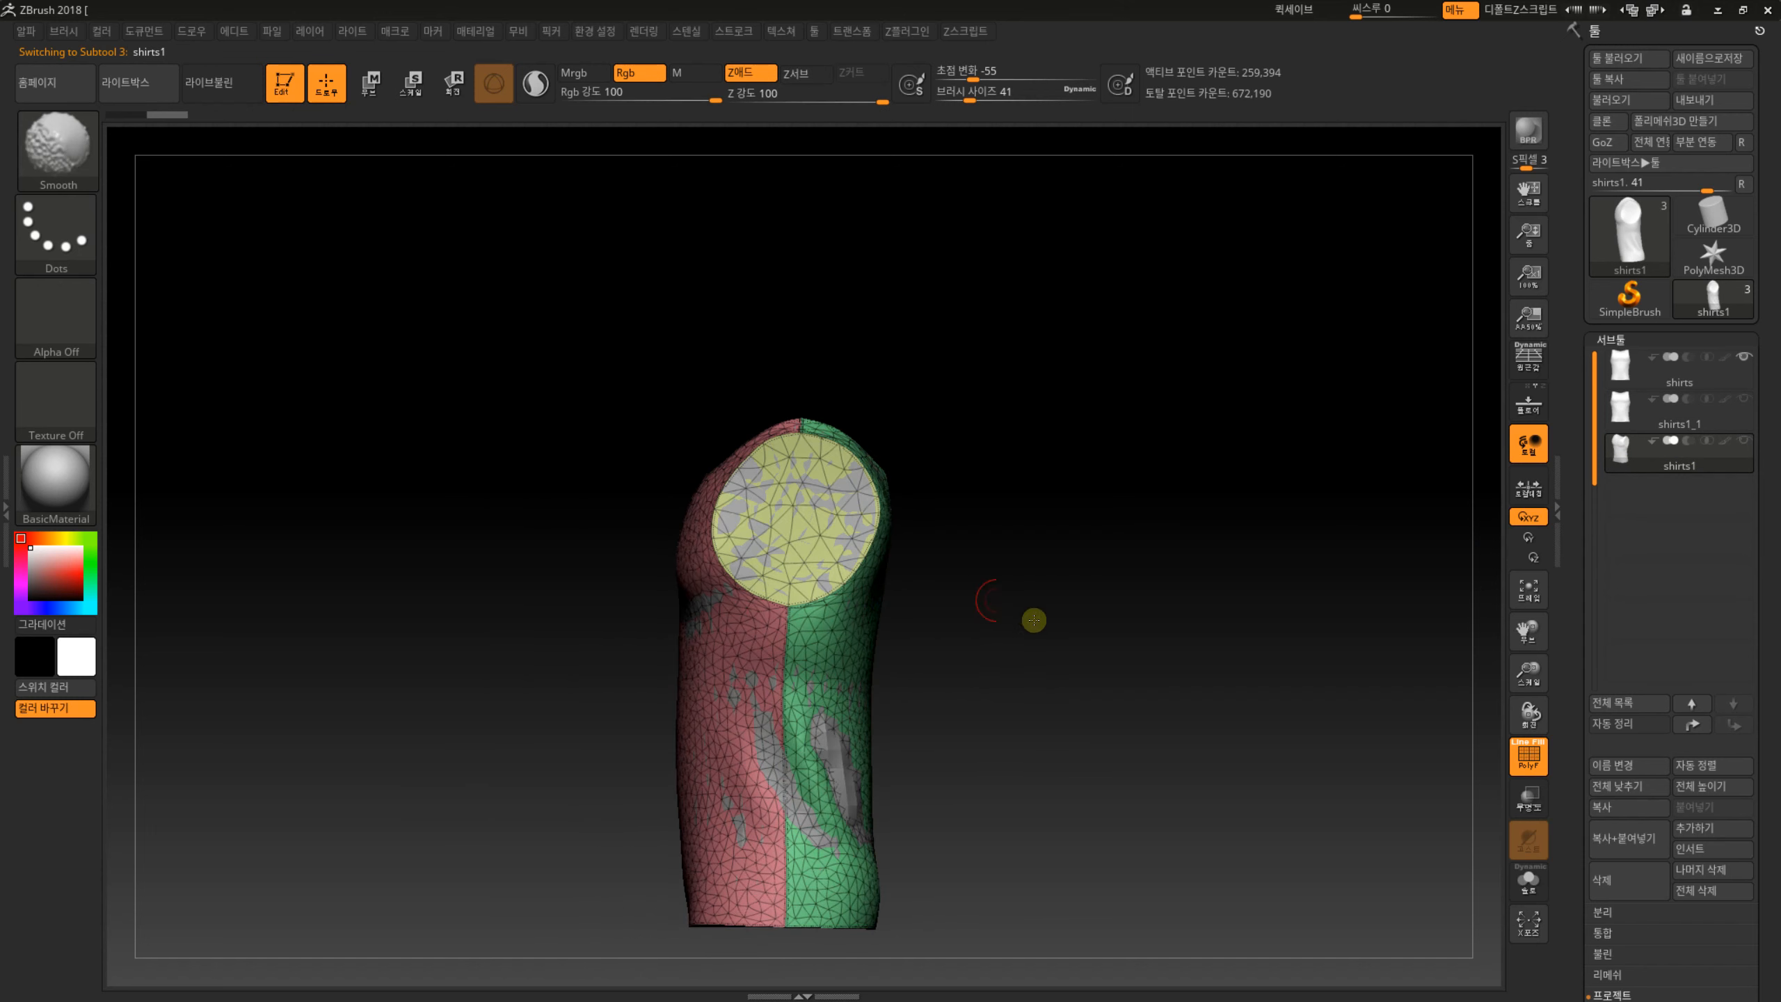
drag(1034, 618, 734, 566)
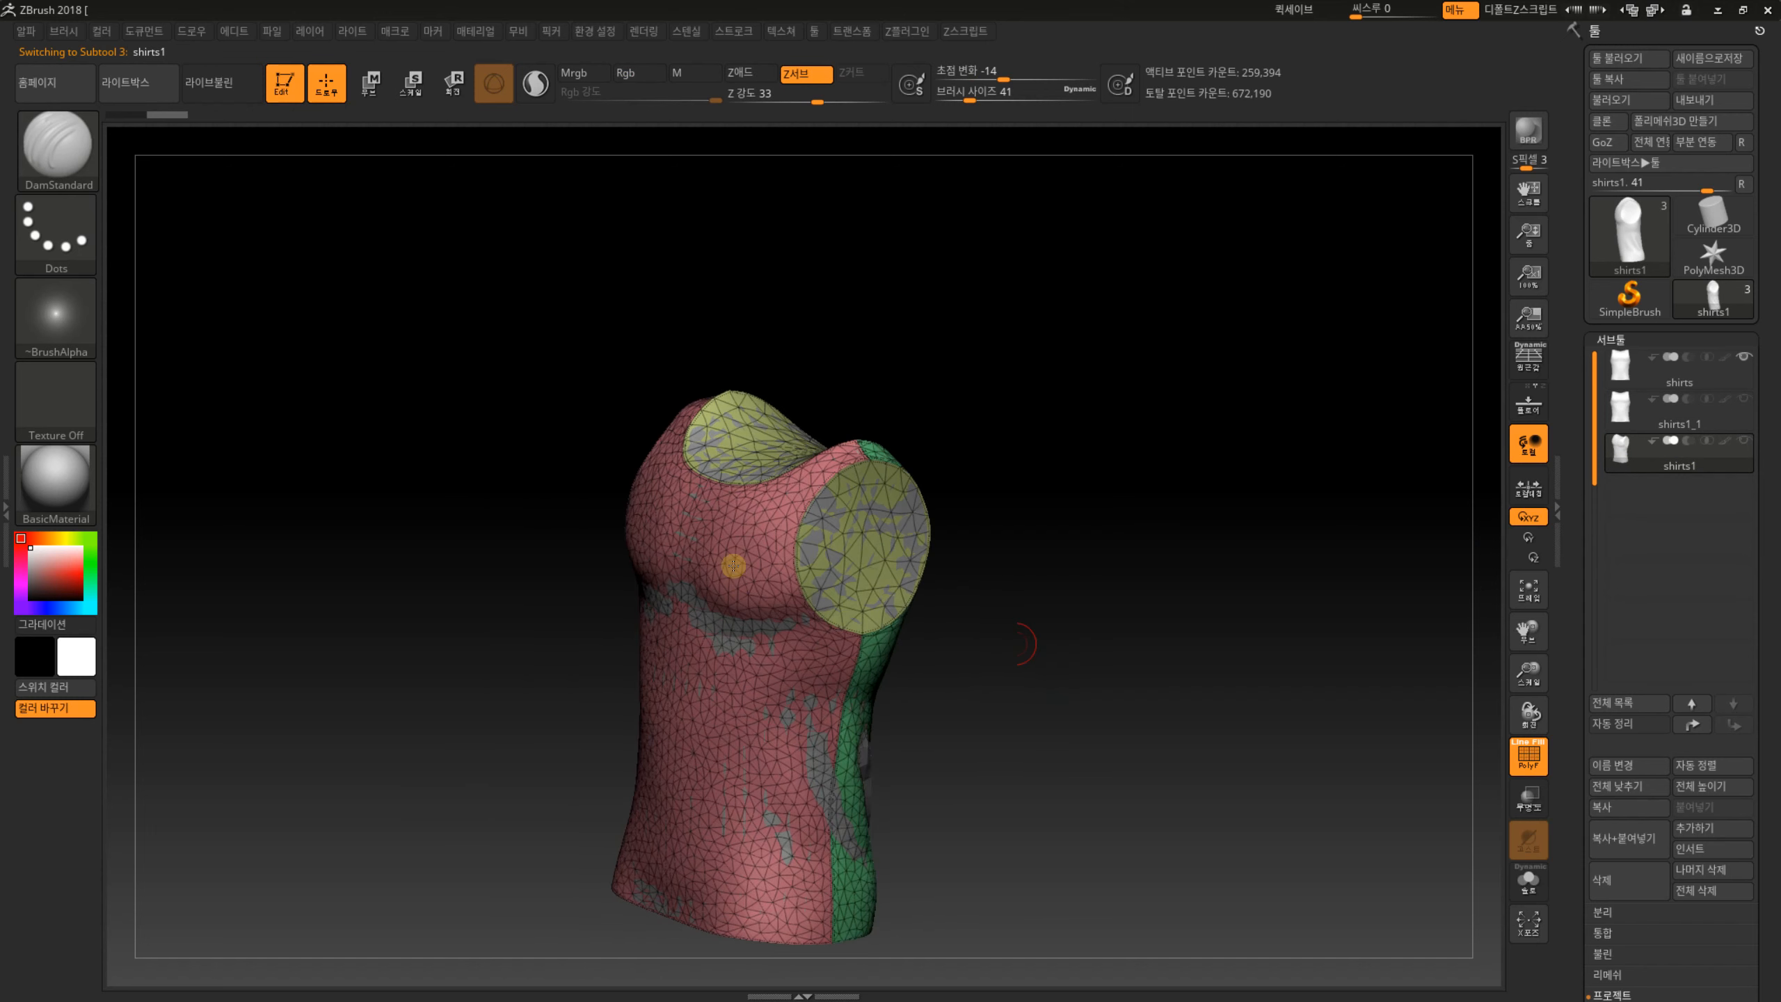
click(1696, 102)
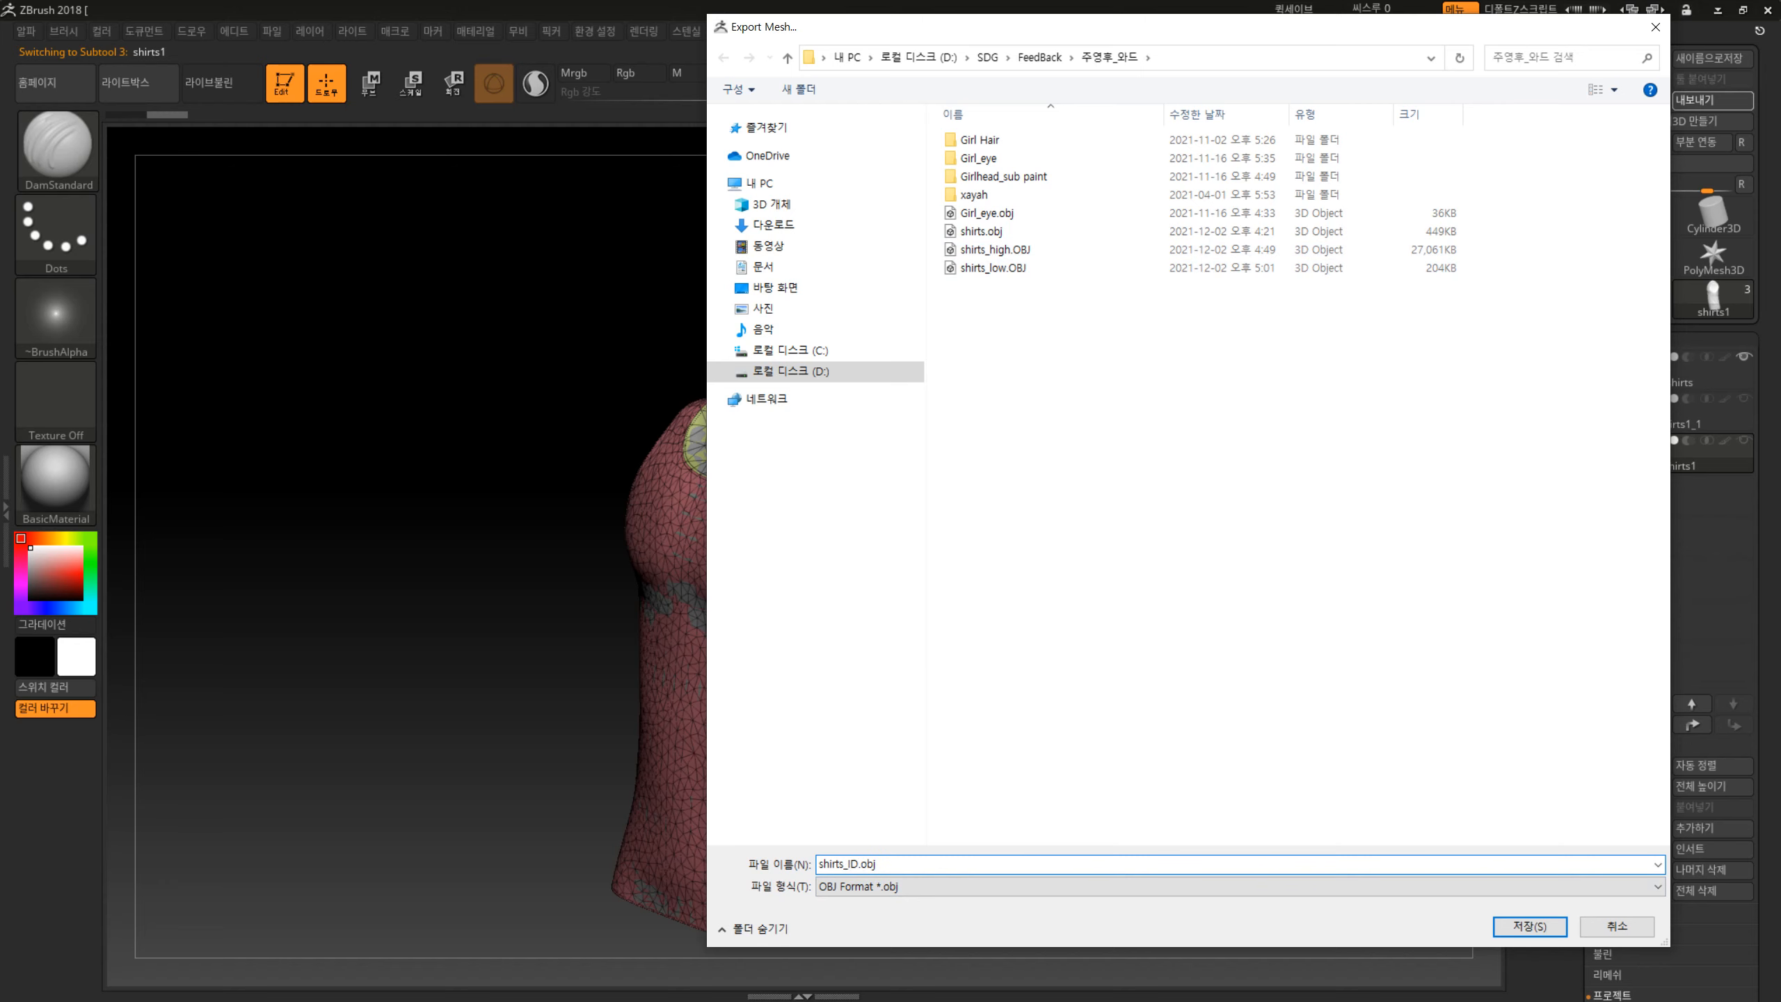
key(Return)
Return to Substance 3D Painter and leave only the ID map enabled in the mesh map baking settings.
key(super)
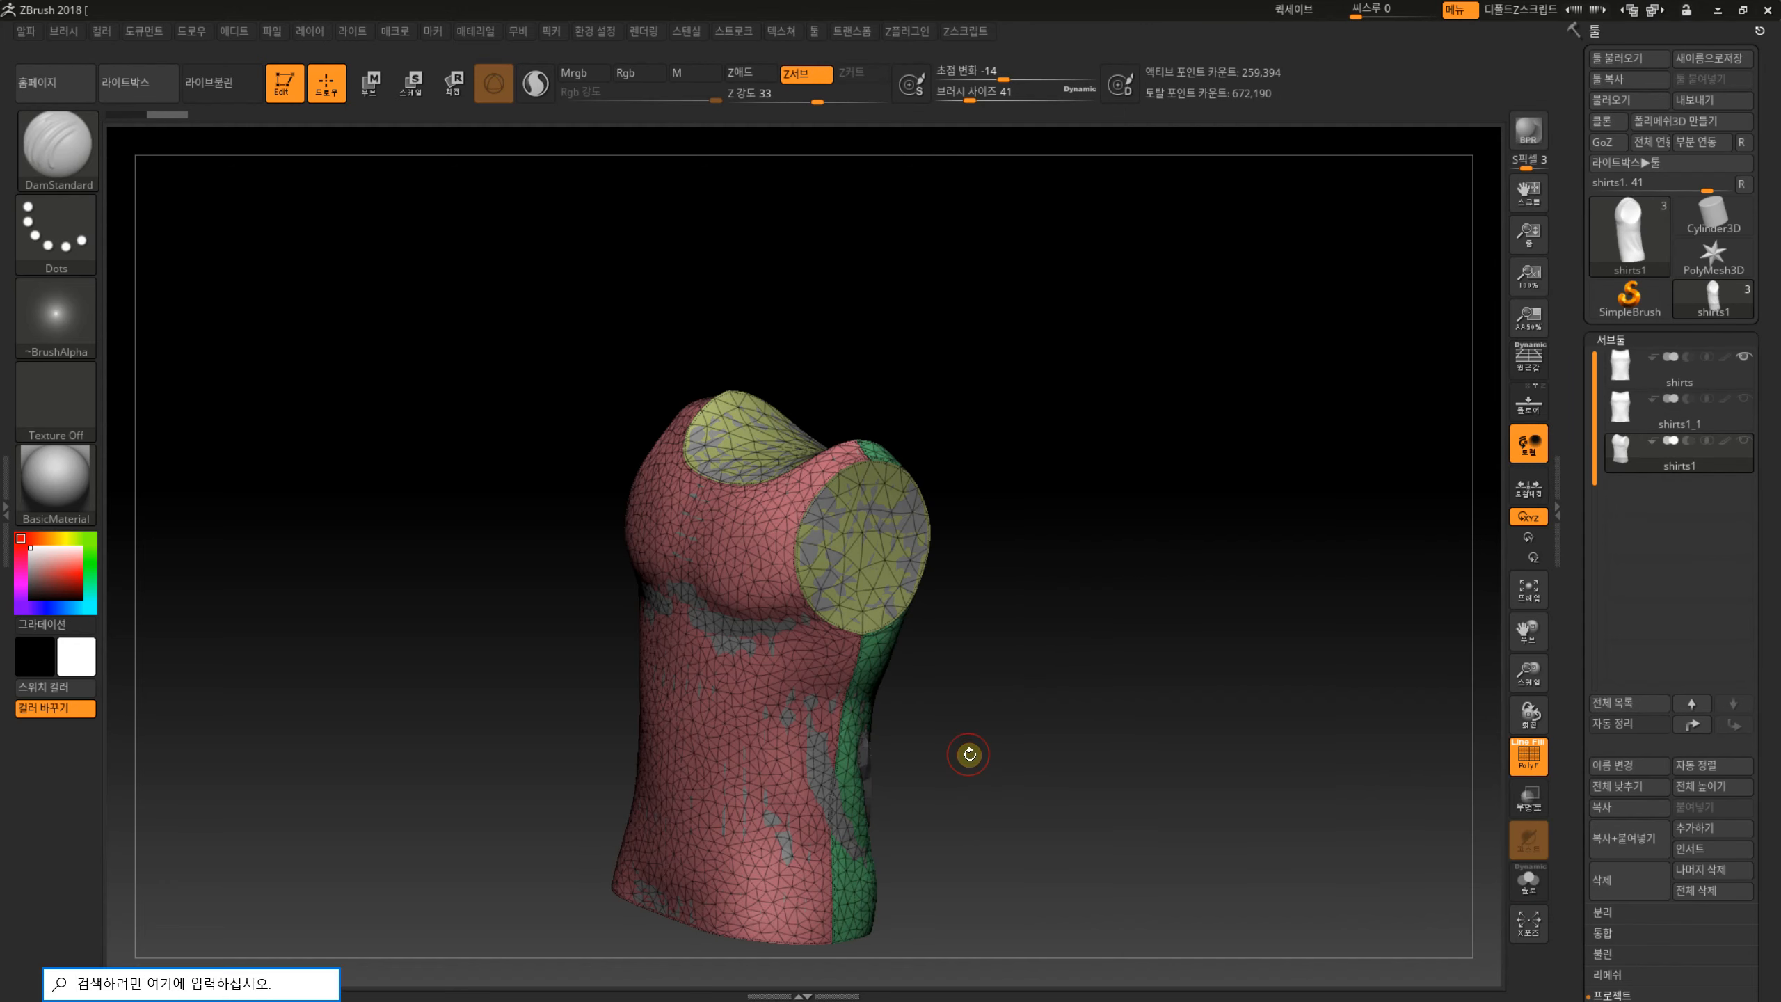
click(881, 984)
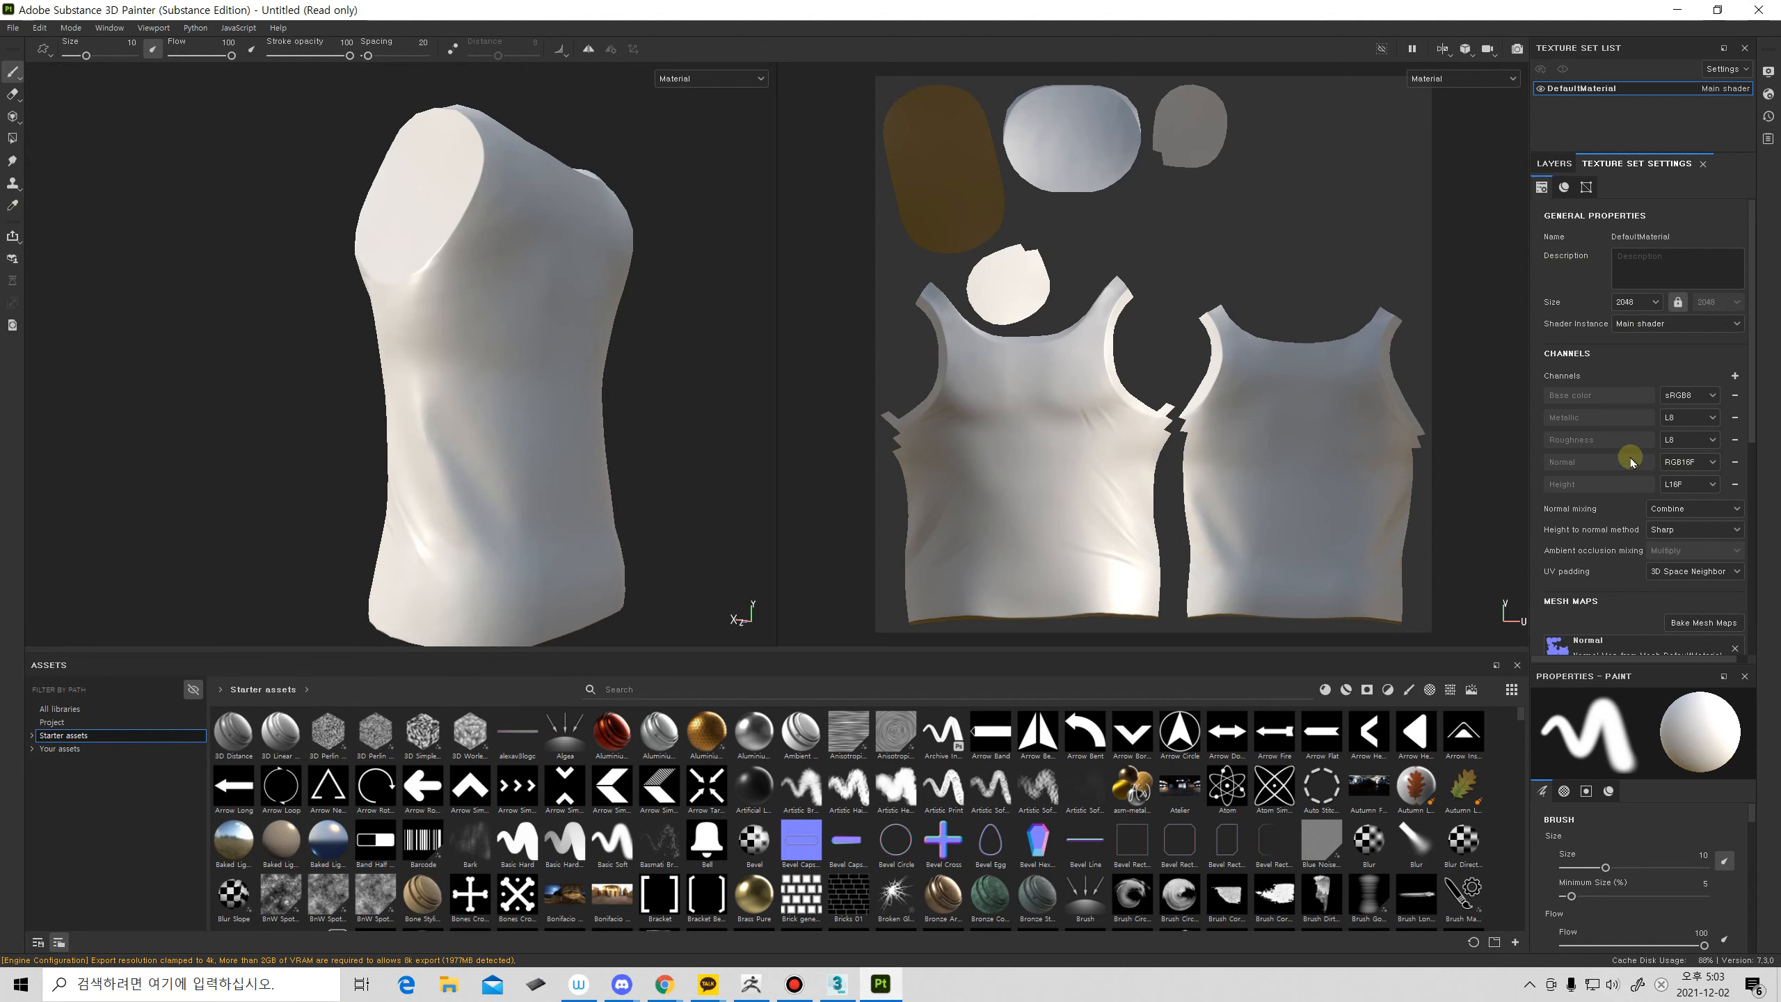
click(1687, 622)
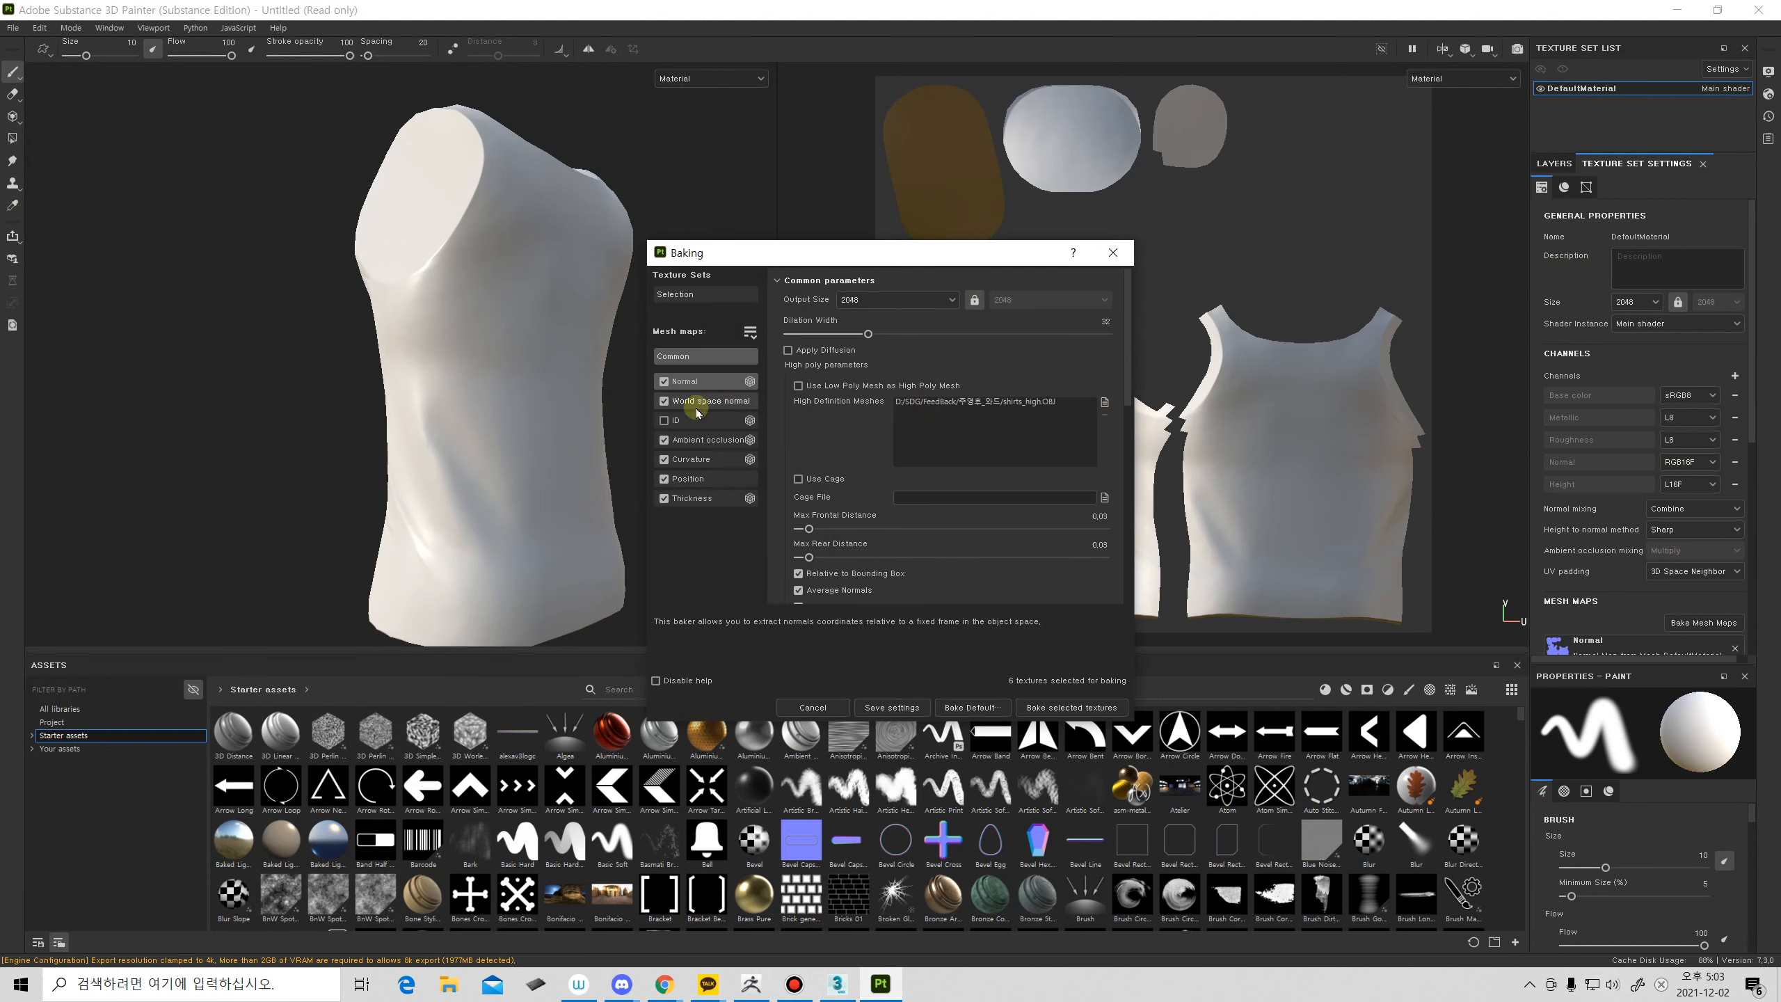
click(663, 401)
click(663, 401)
click(663, 440)
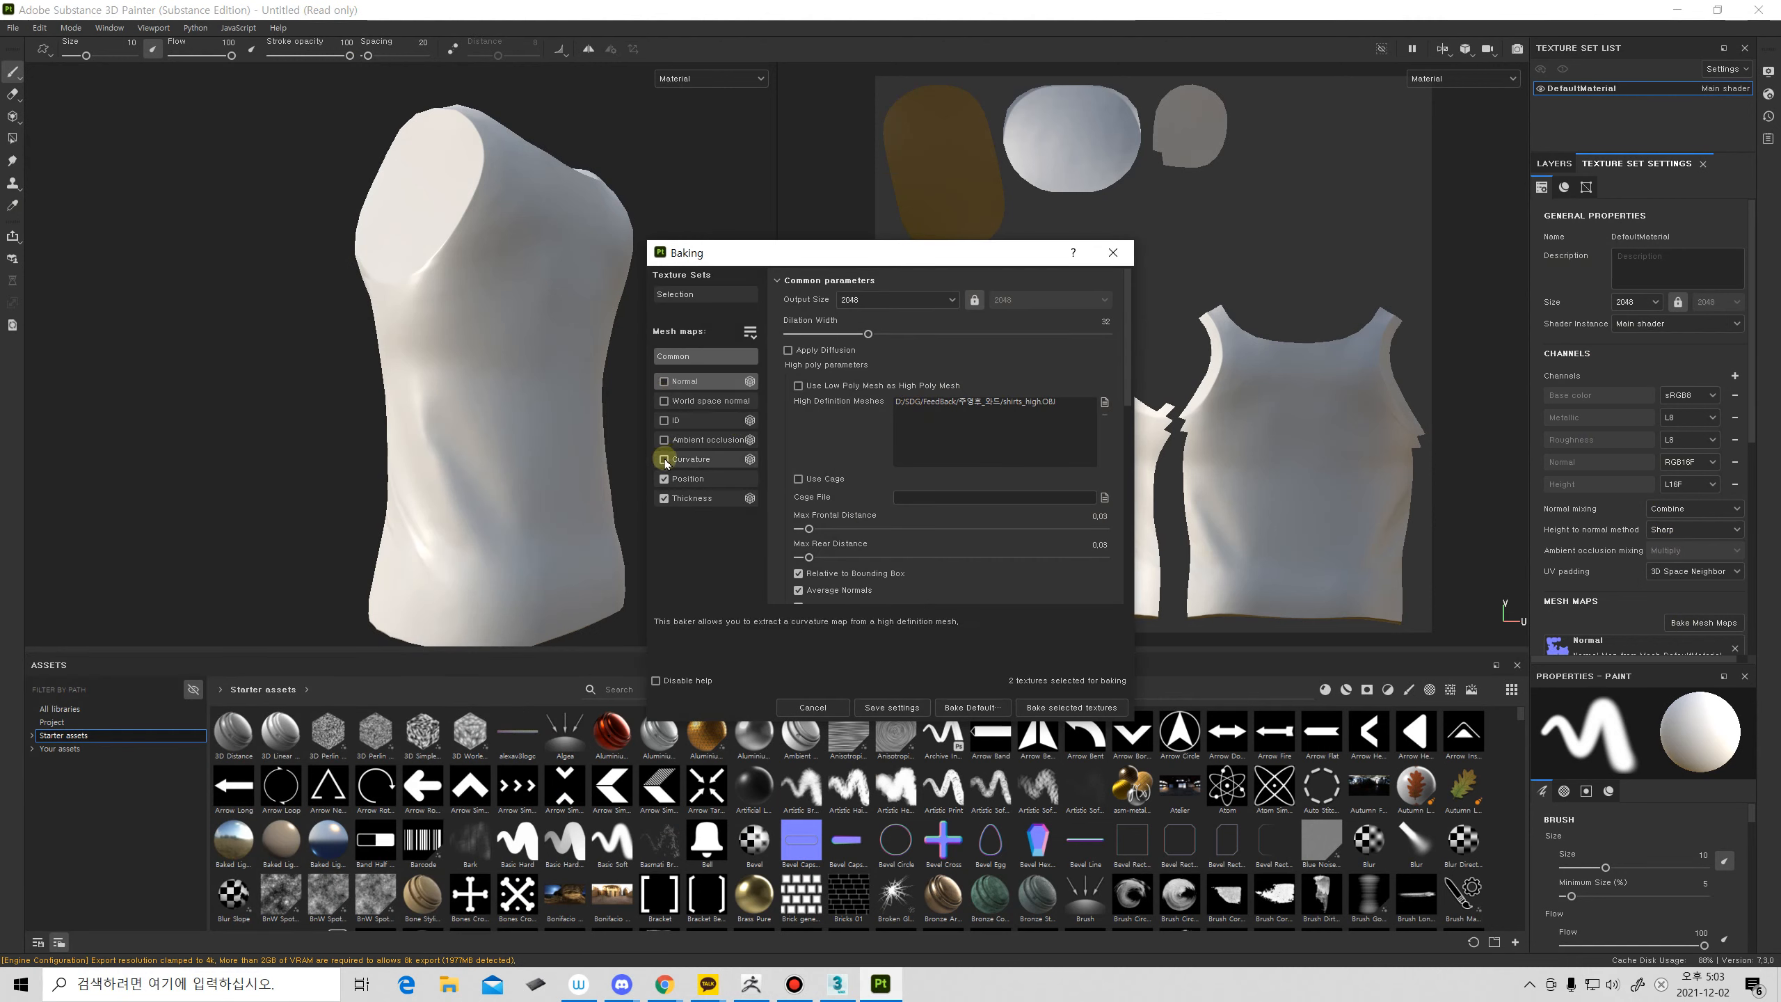
click(663, 460)
click(663, 498)
click(664, 420)
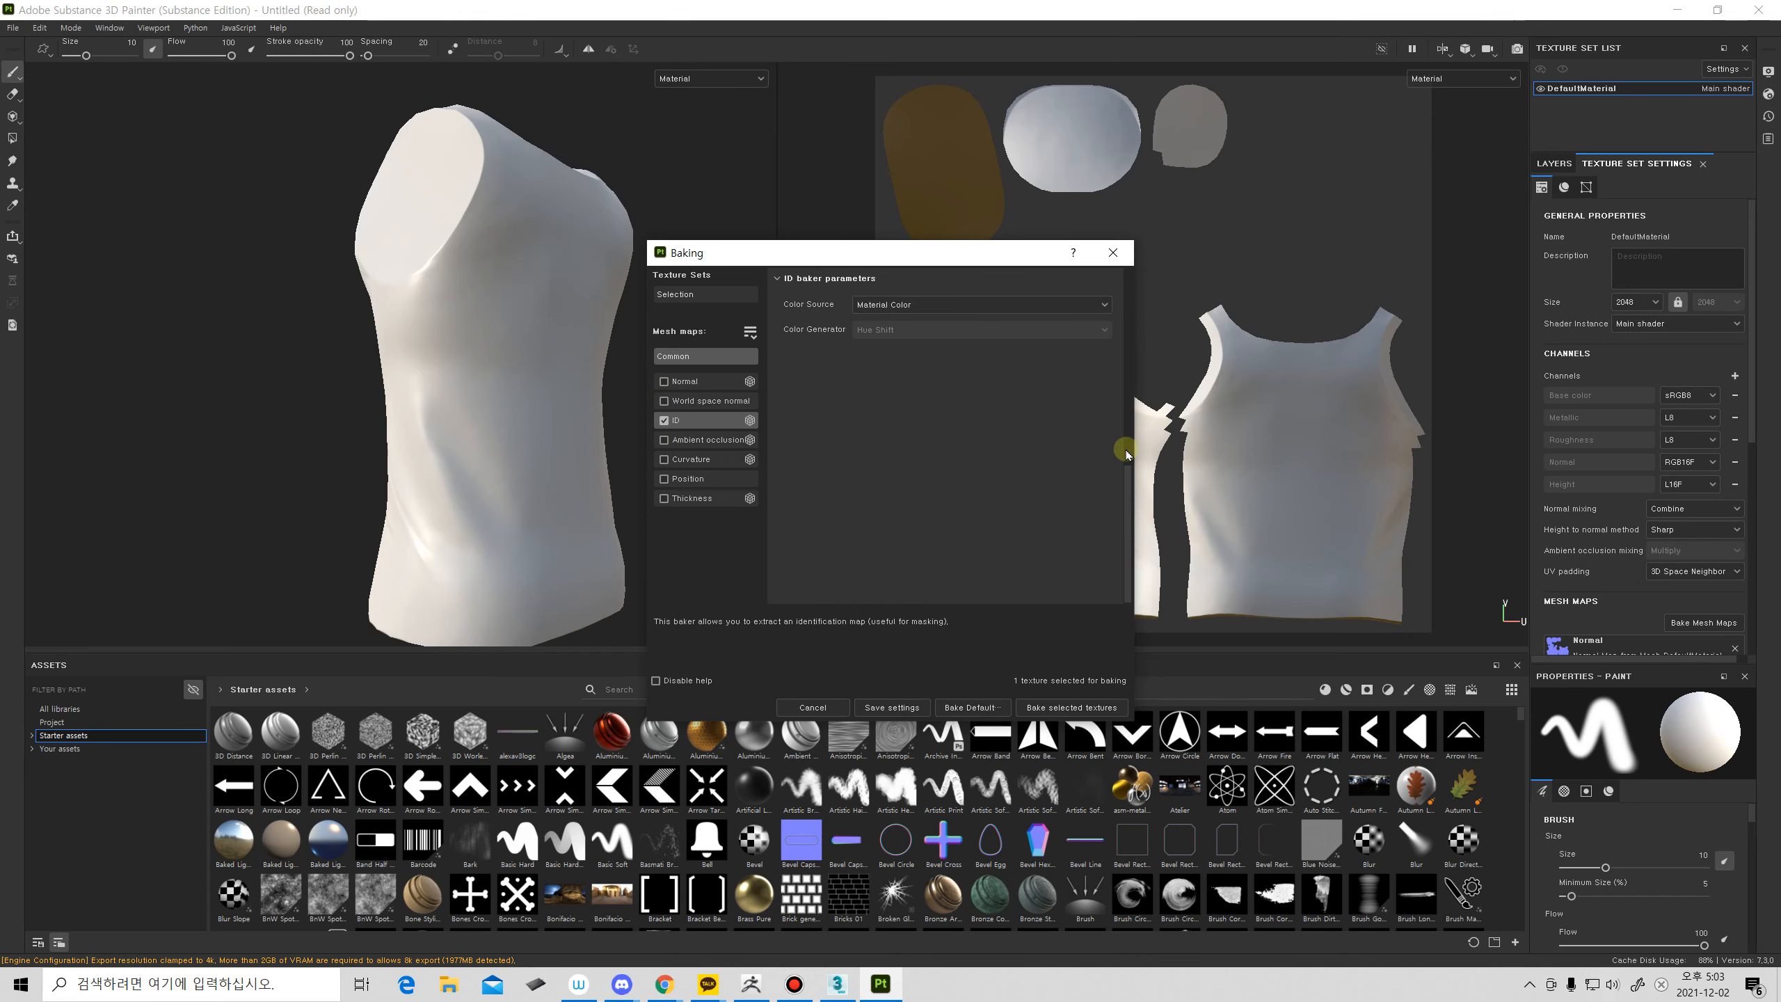
Replace the bake's high definition mesh with shirts_ID.OBJ.
scroll(1126, 455, up, 10)
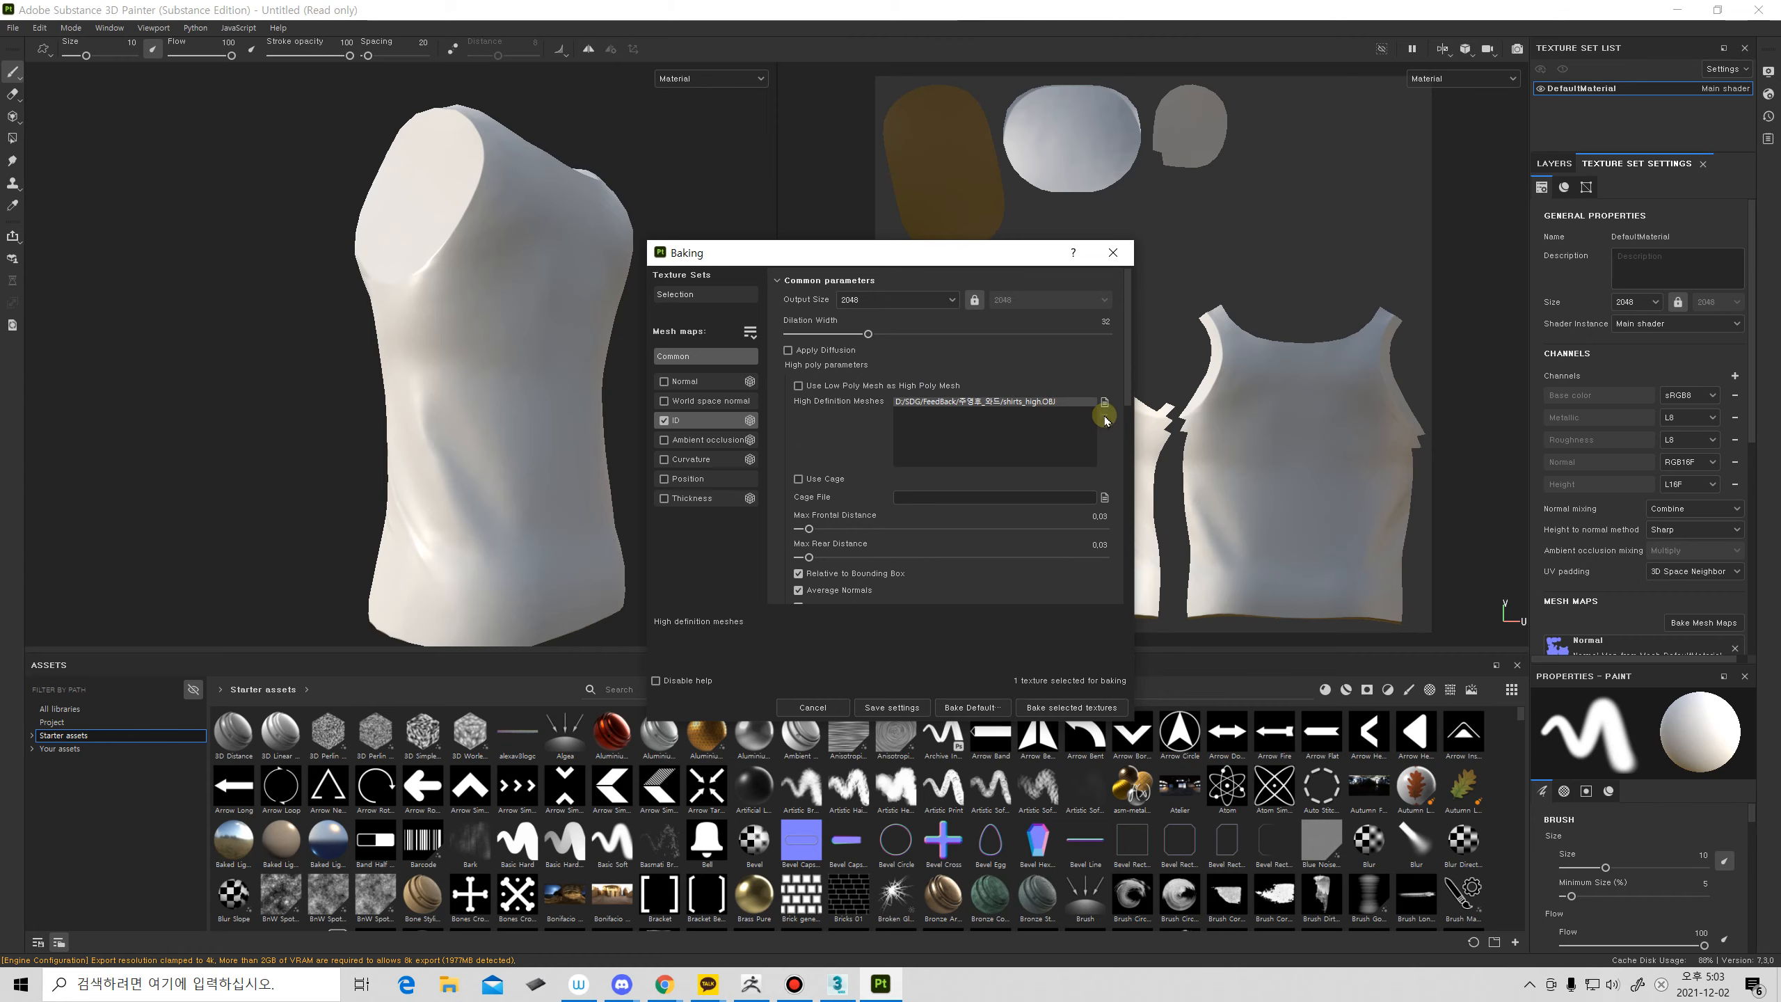
click(1104, 402)
click(1025, 530)
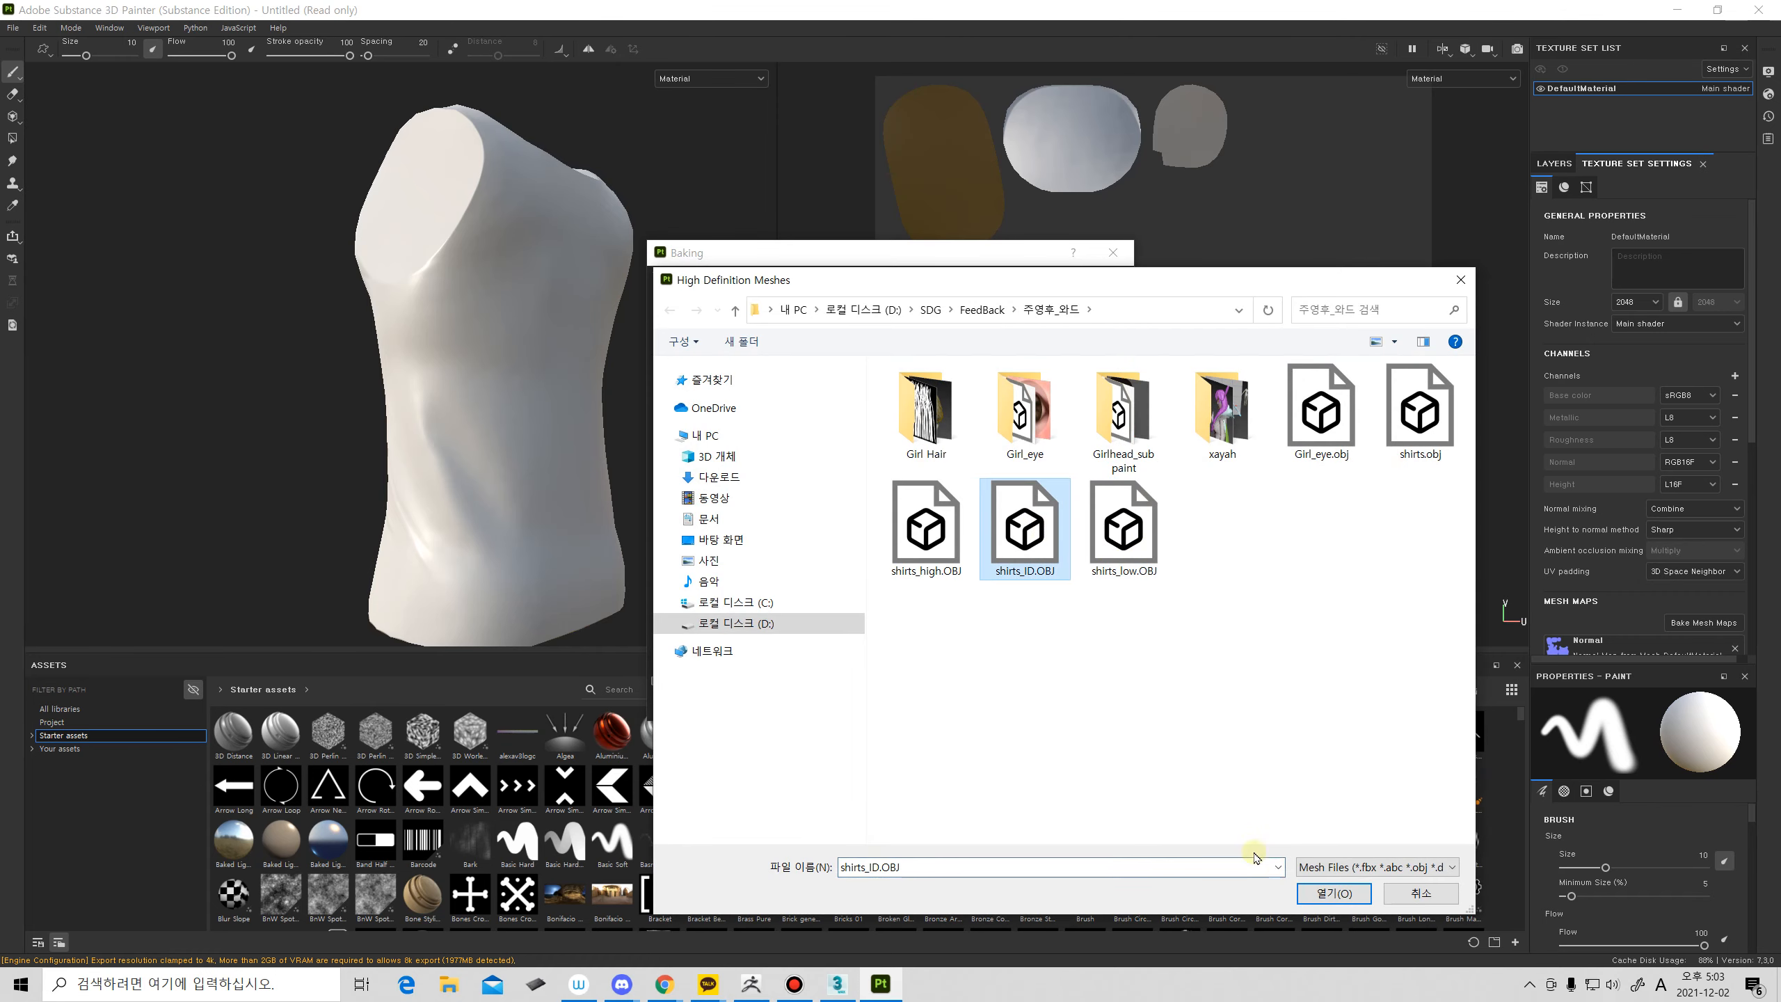
click(1310, 891)
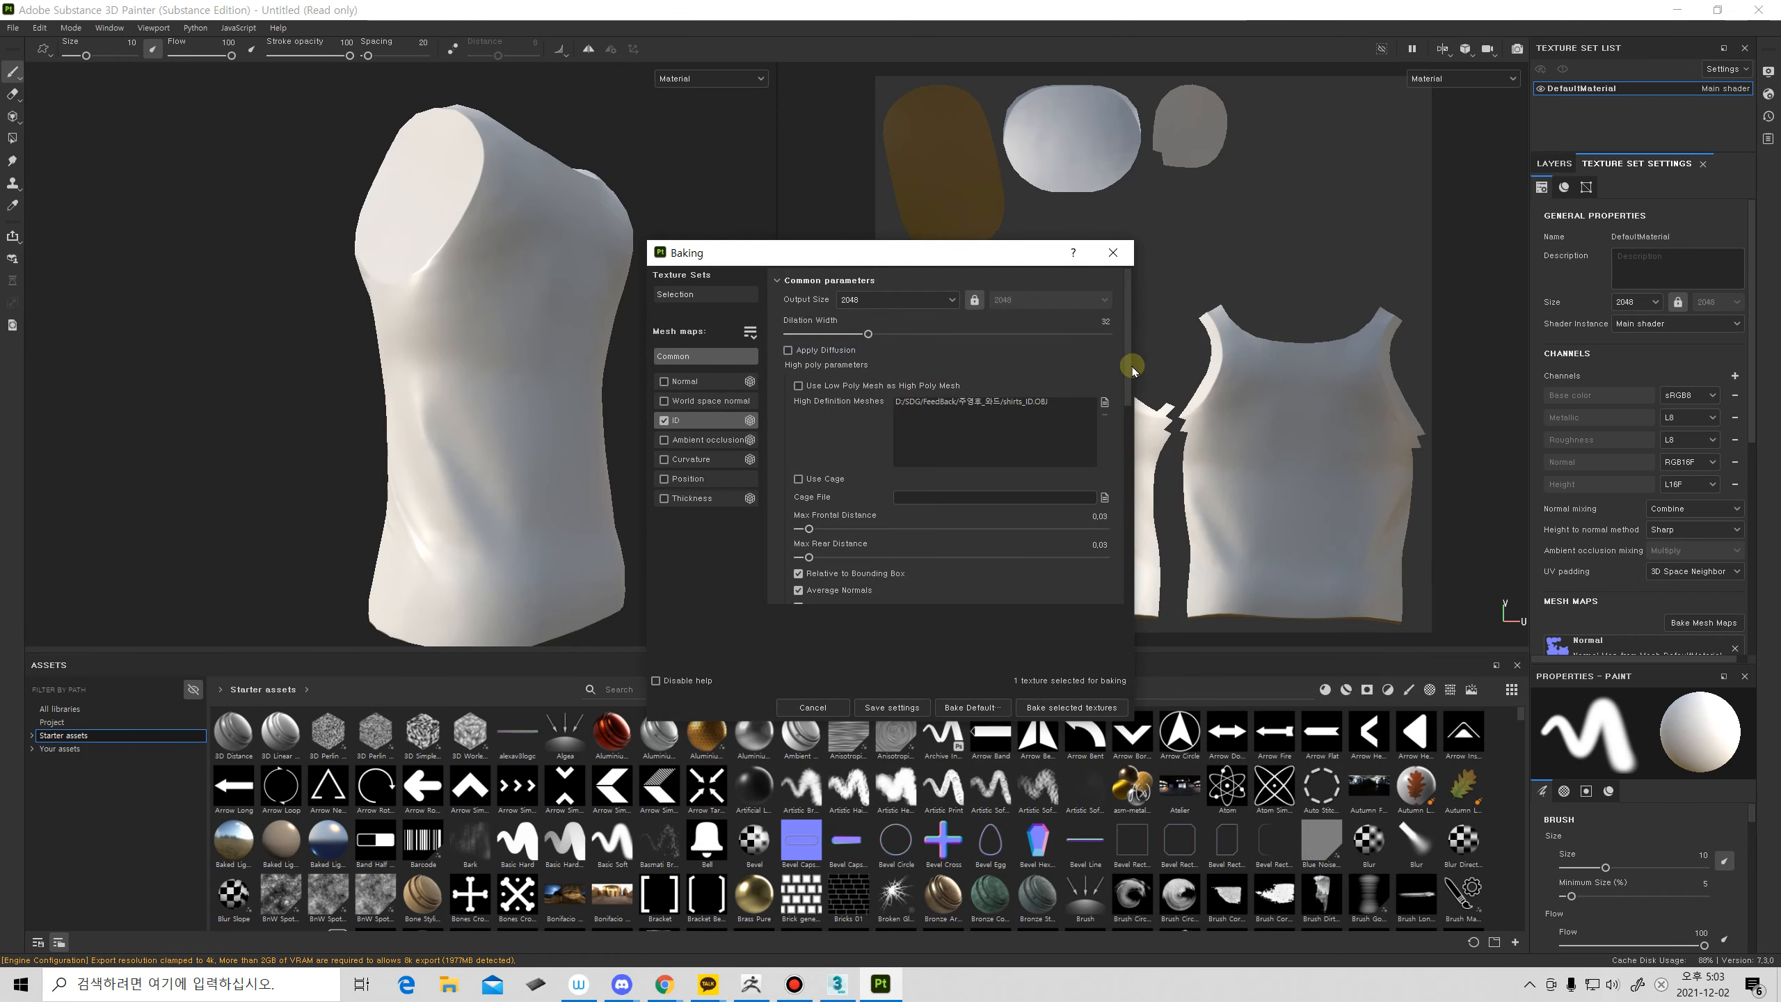
Set the ID baker's color source to Mesh ID / Polygroup and bake the ID map.
drag(1133, 369, 1126, 548)
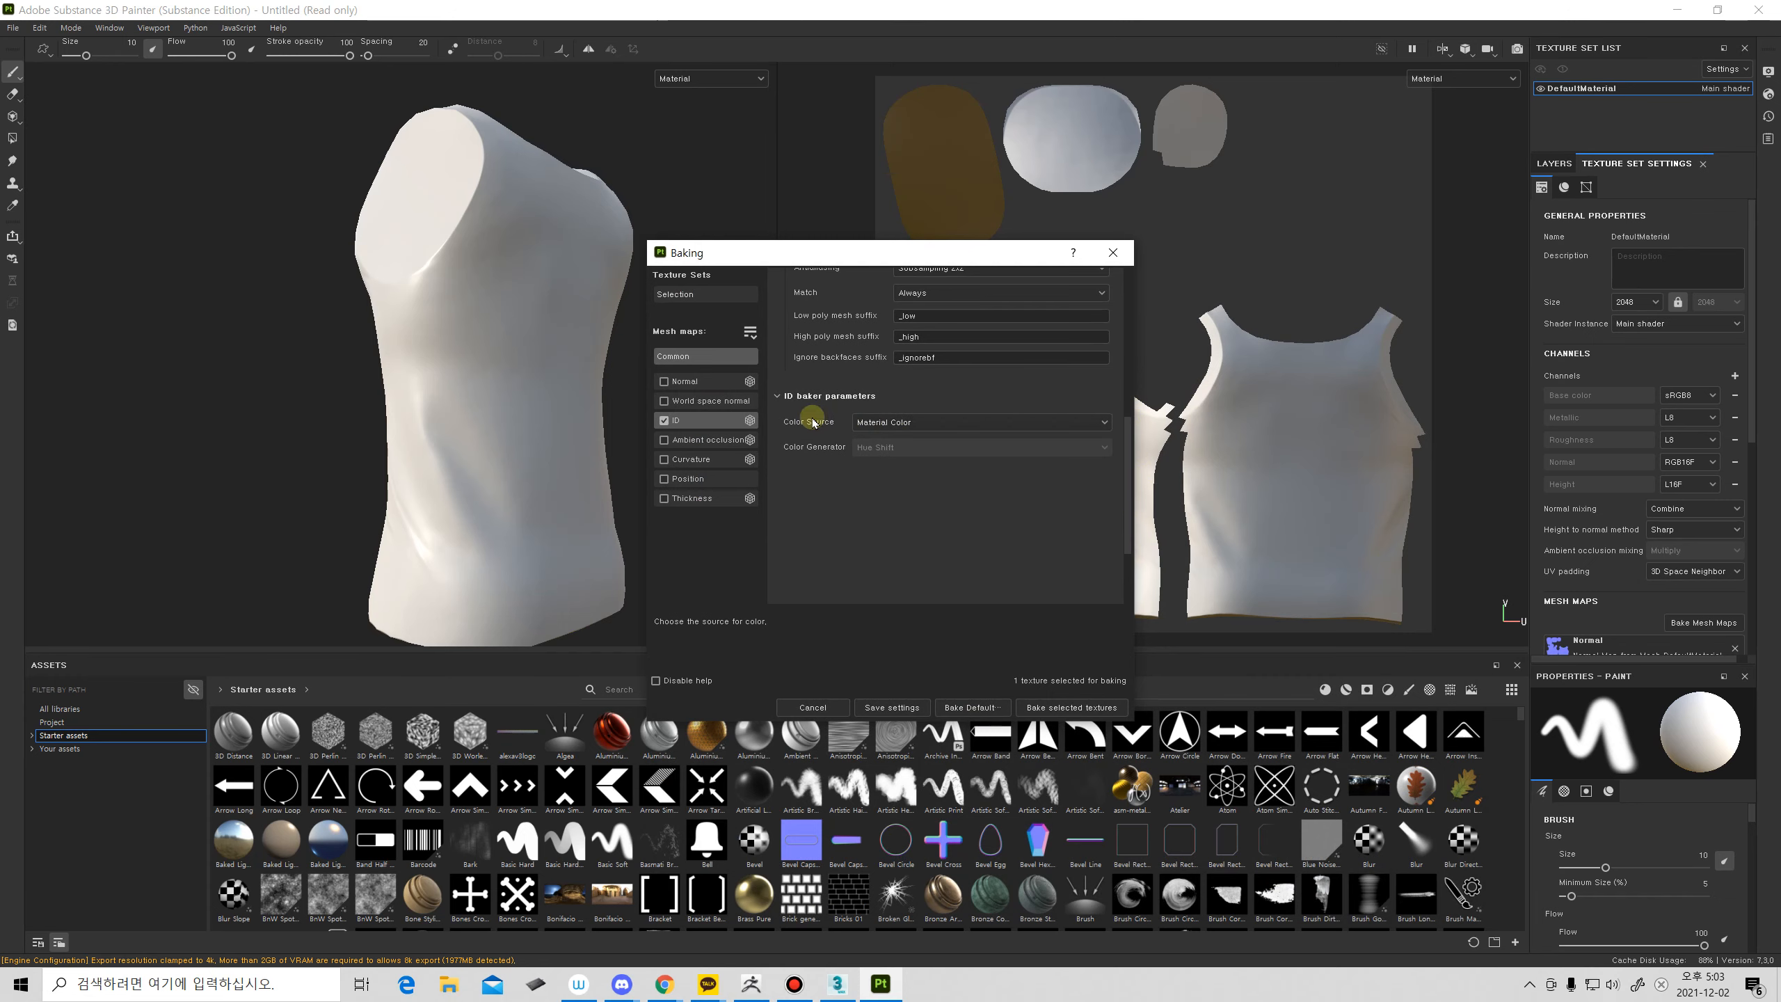
click(886, 425)
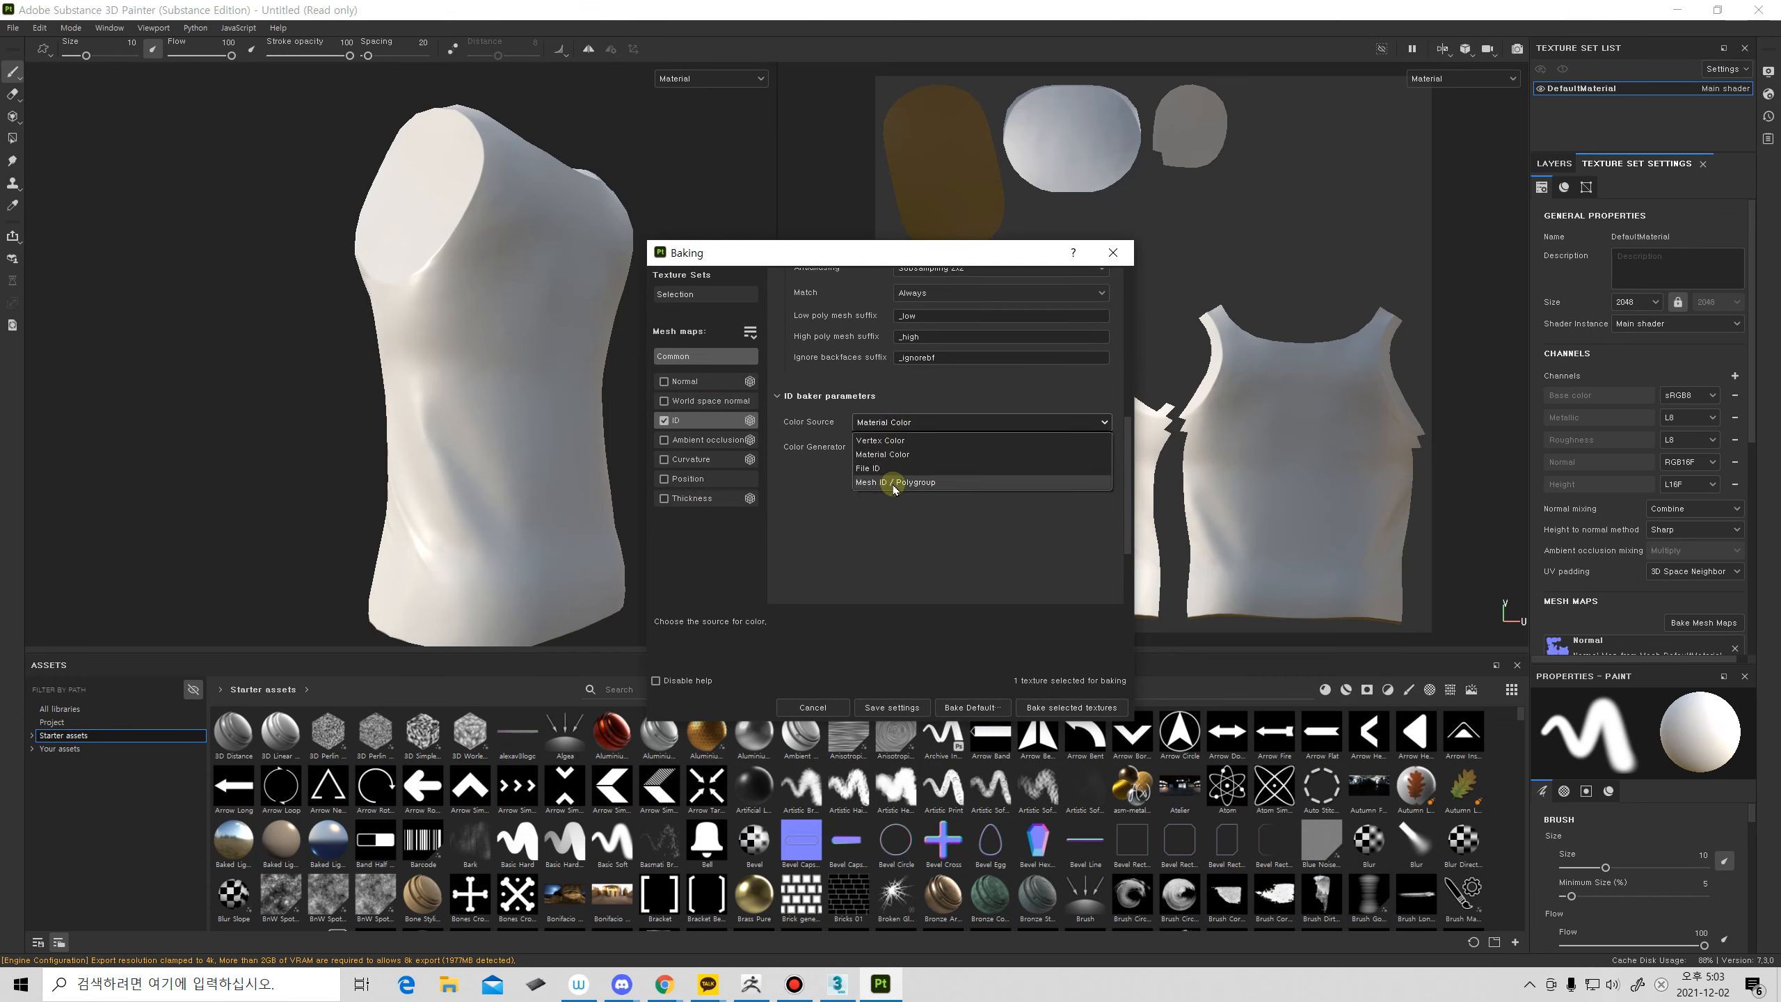
click(891, 480)
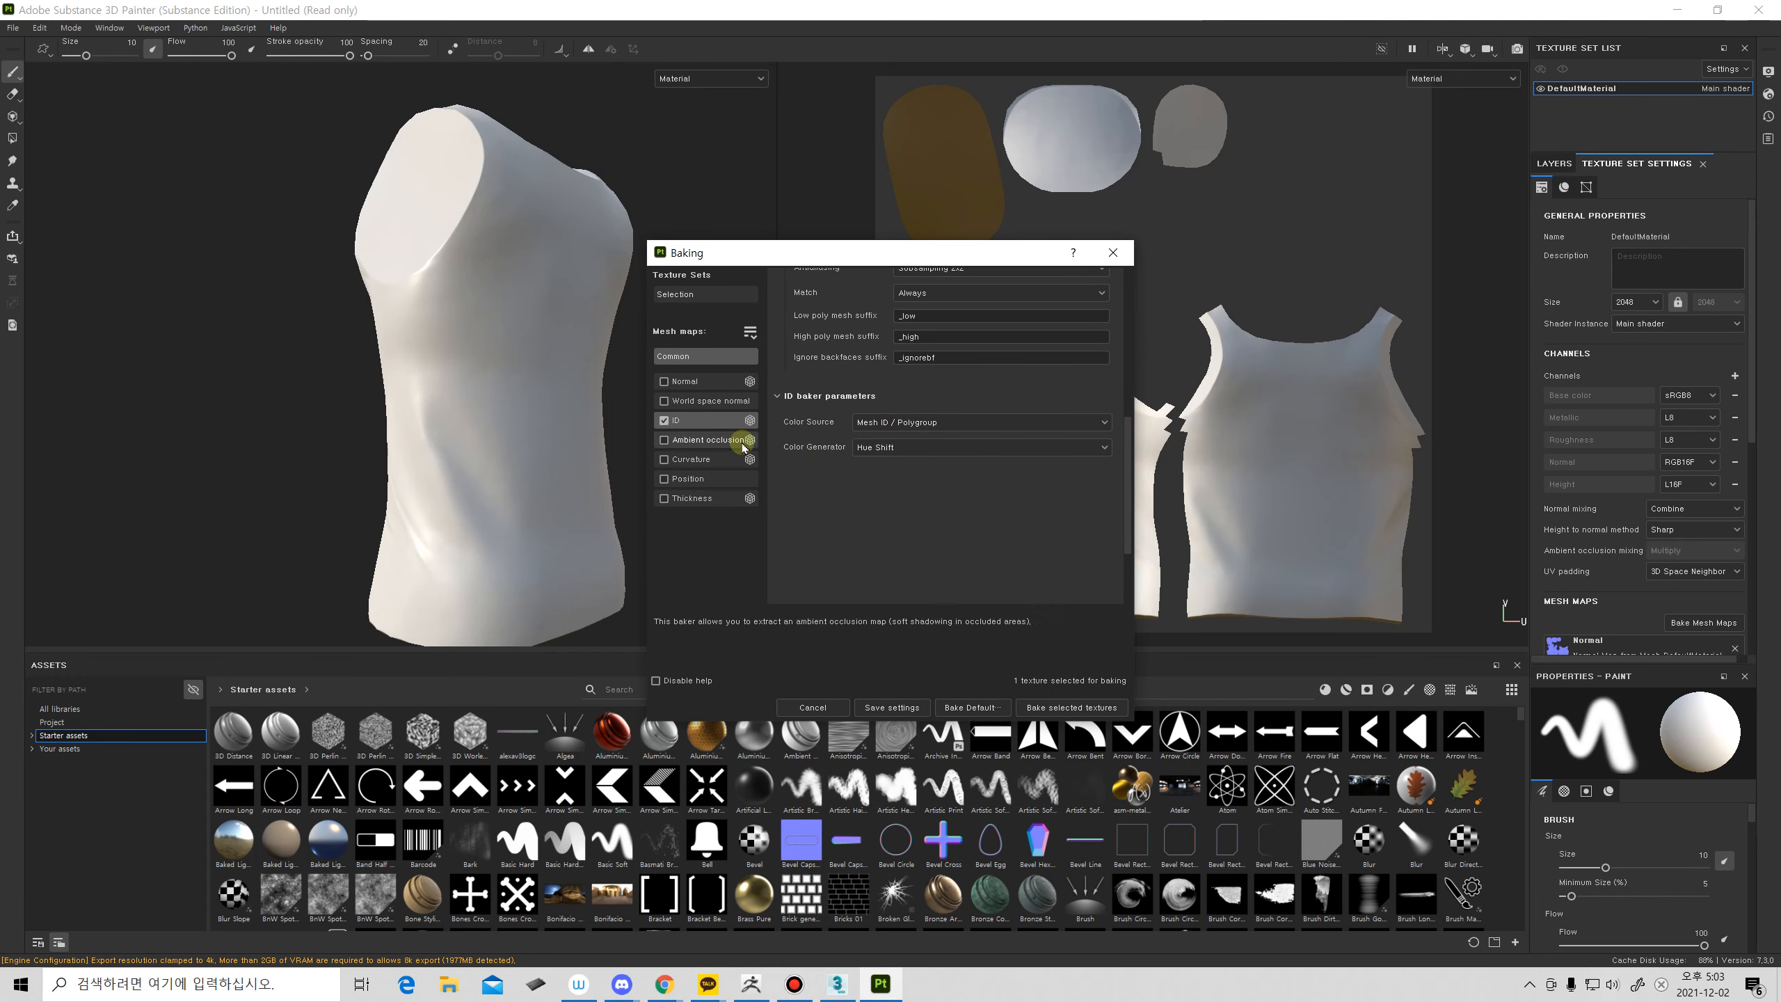
click(1052, 708)
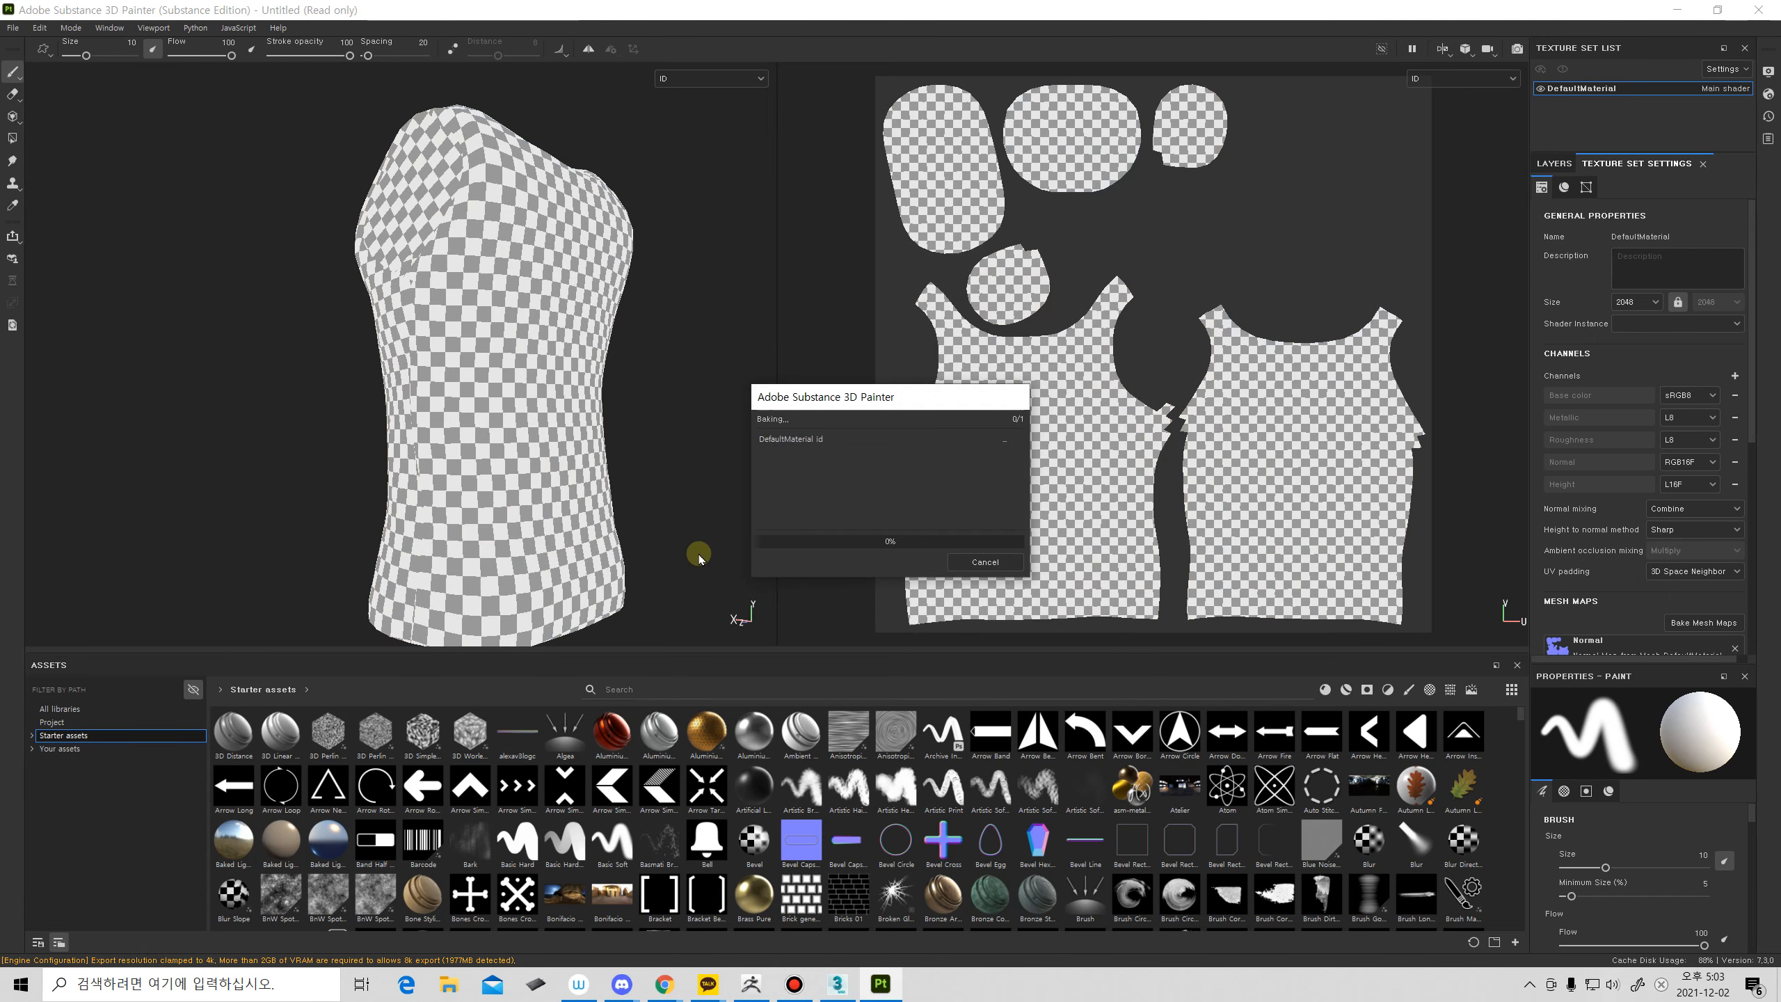
click(982, 562)
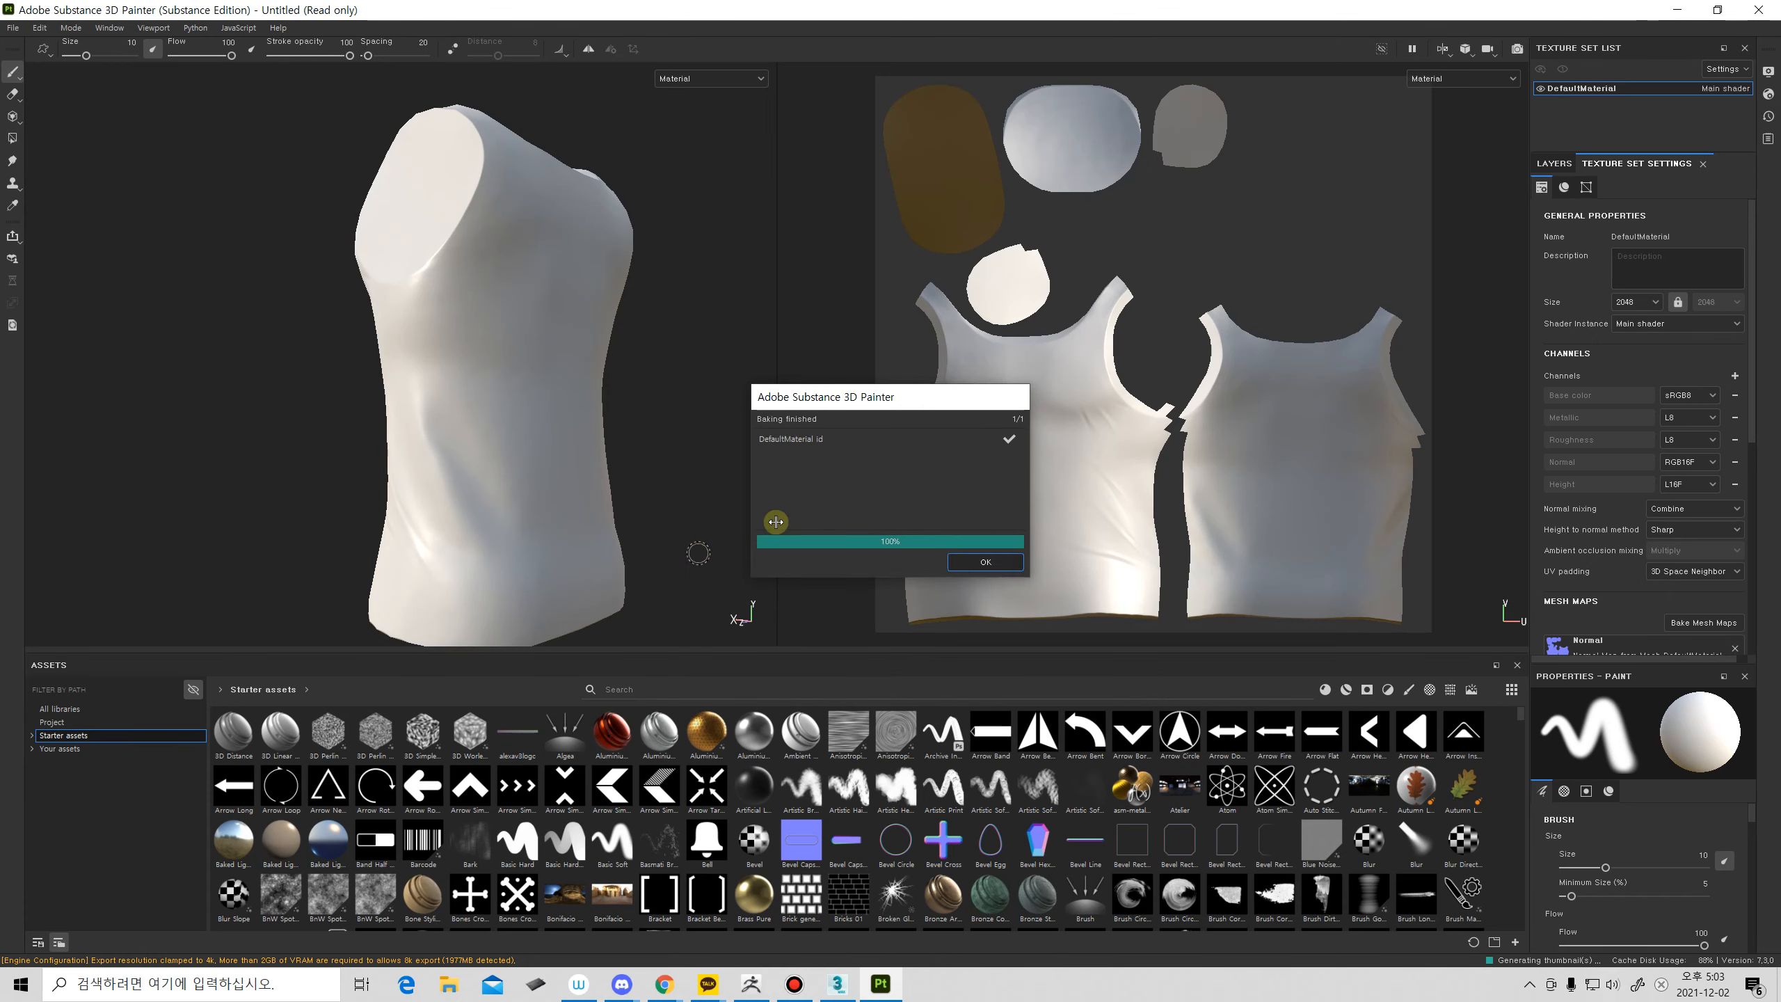
Display the ID mesh map on the shirt and examine its colour regions from several sides.
alt+drag(716, 480, 705, 146)
click(708, 78)
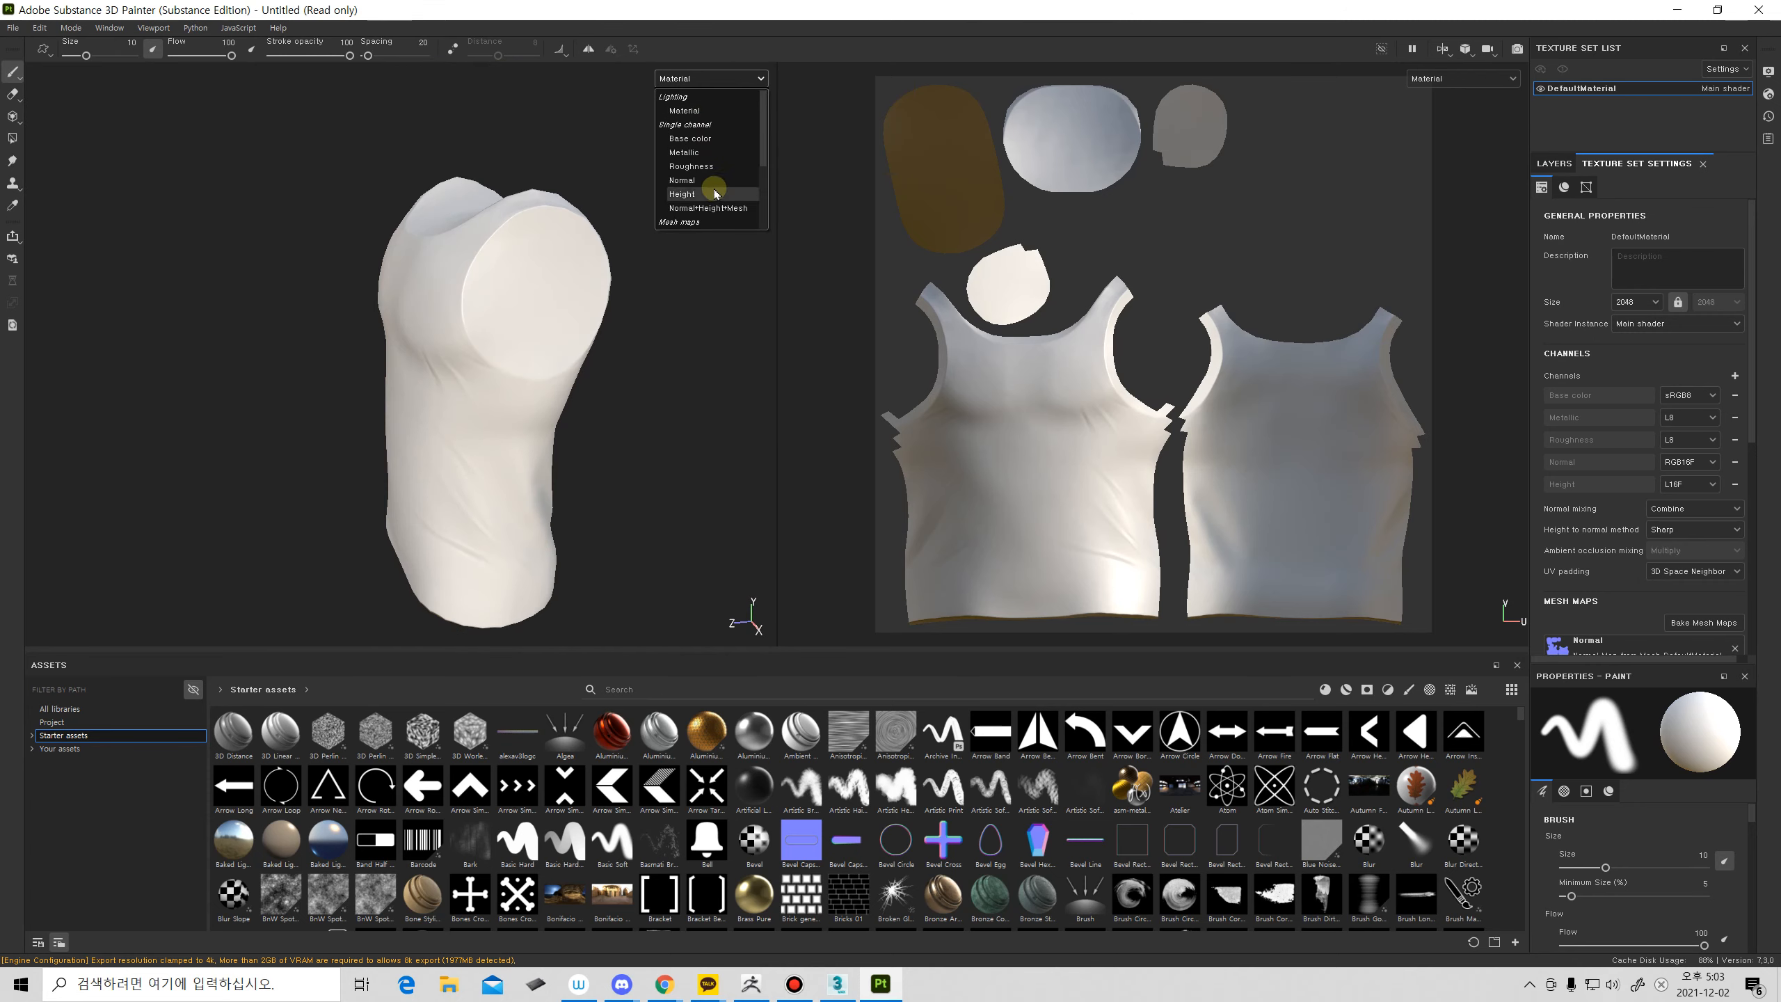
scroll(705, 172, down, 3)
click(706, 153)
alt+drag(684, 334, 680, 486)
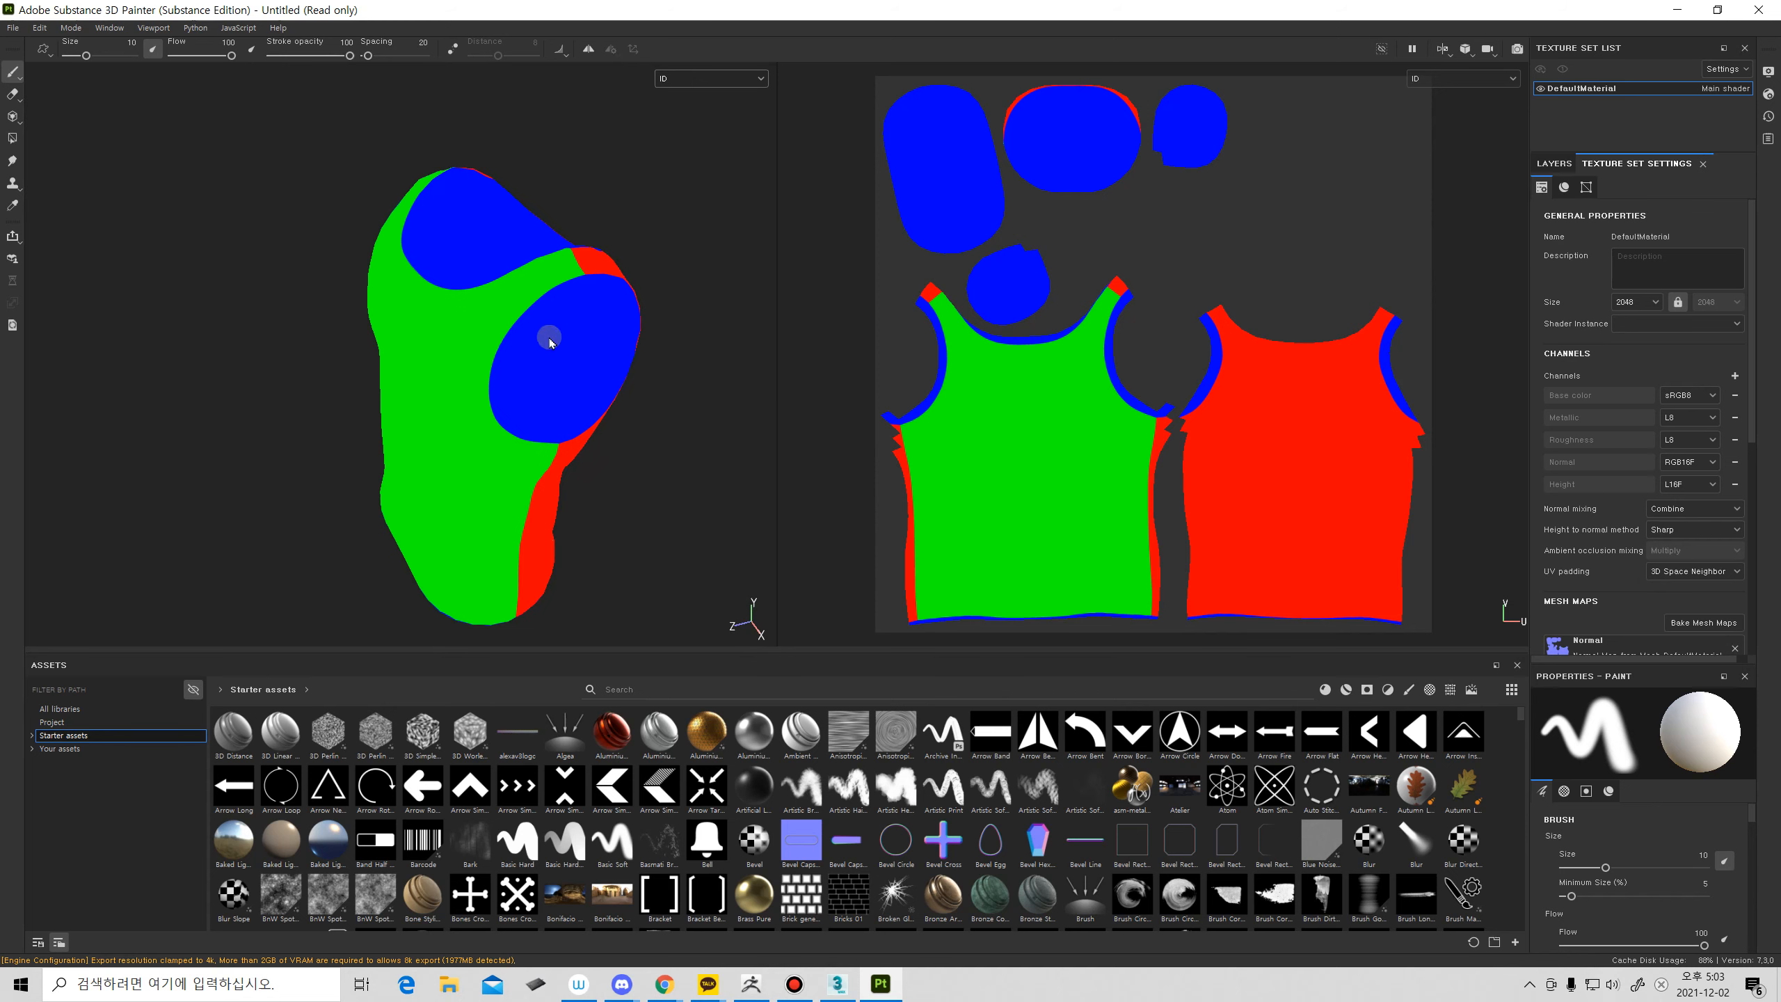
scroll(692, 382, up, 3)
mouse_move(681, 417)
alt+mouse_down()
mouse_move(501, 450)
mouse_move(684, 450)
mouse_move(616, 409)
mouse_move(673, 421)
alt+mouse_up()
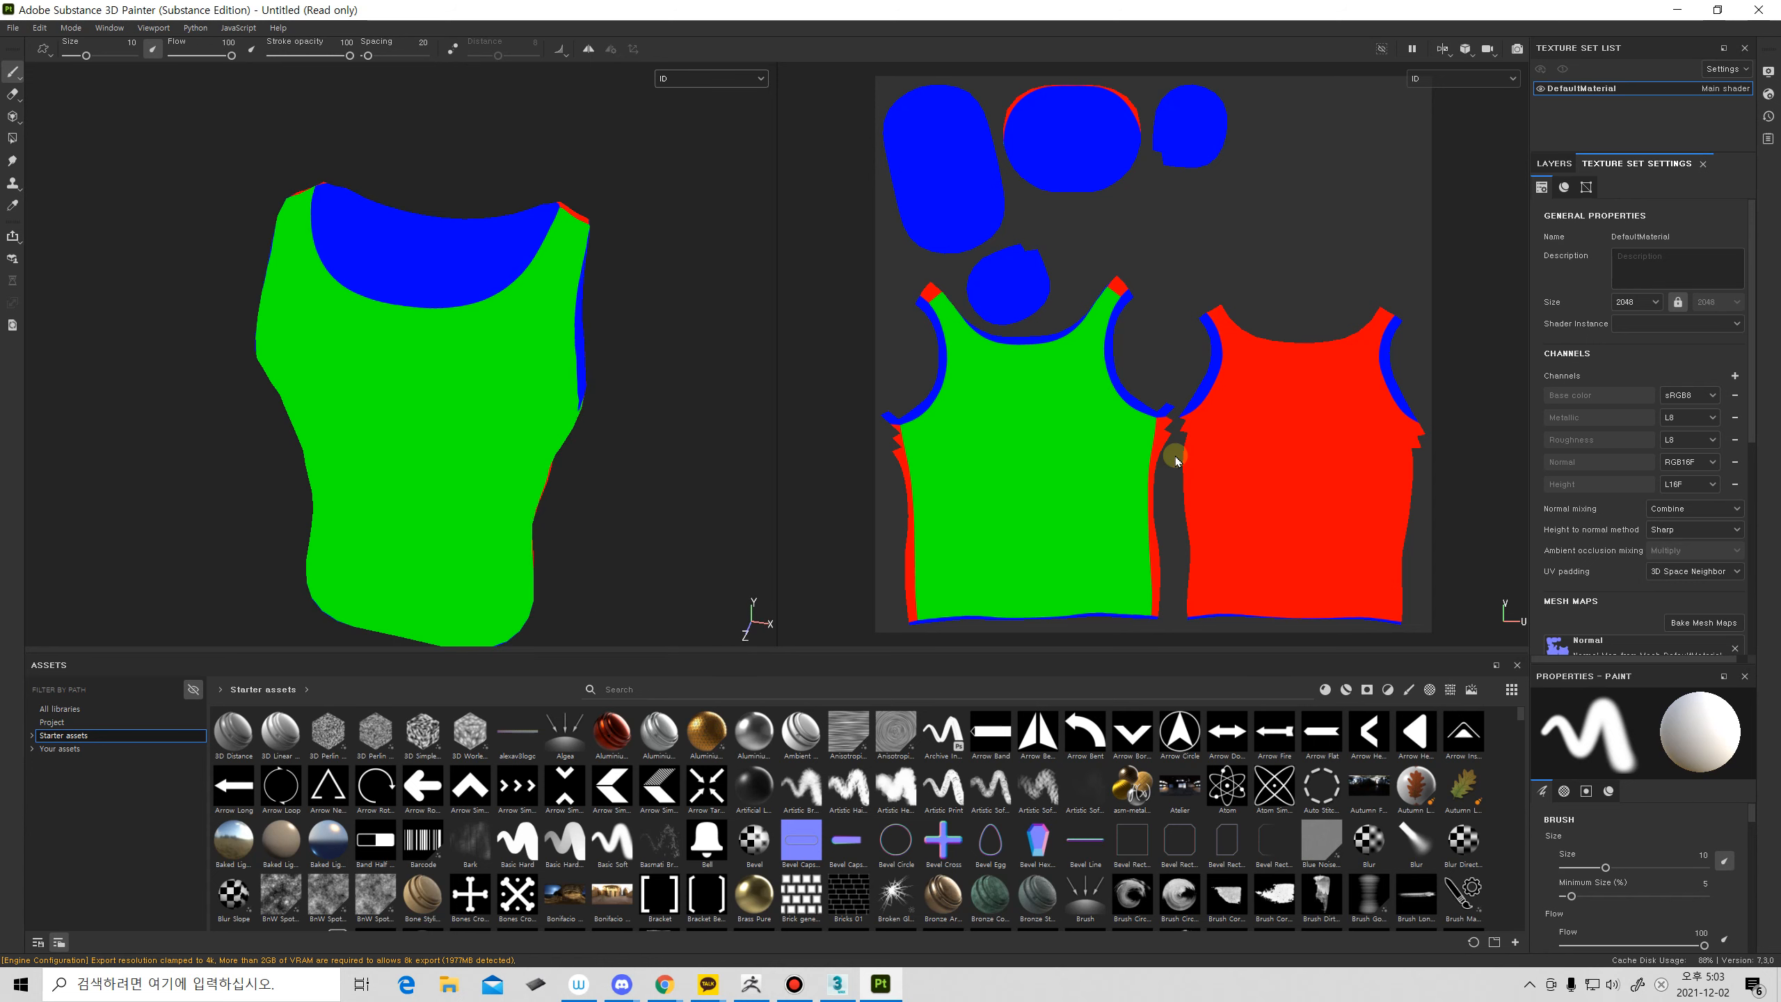
Return the viewport display to Material and view the whole front of the shirt.
click(767, 83)
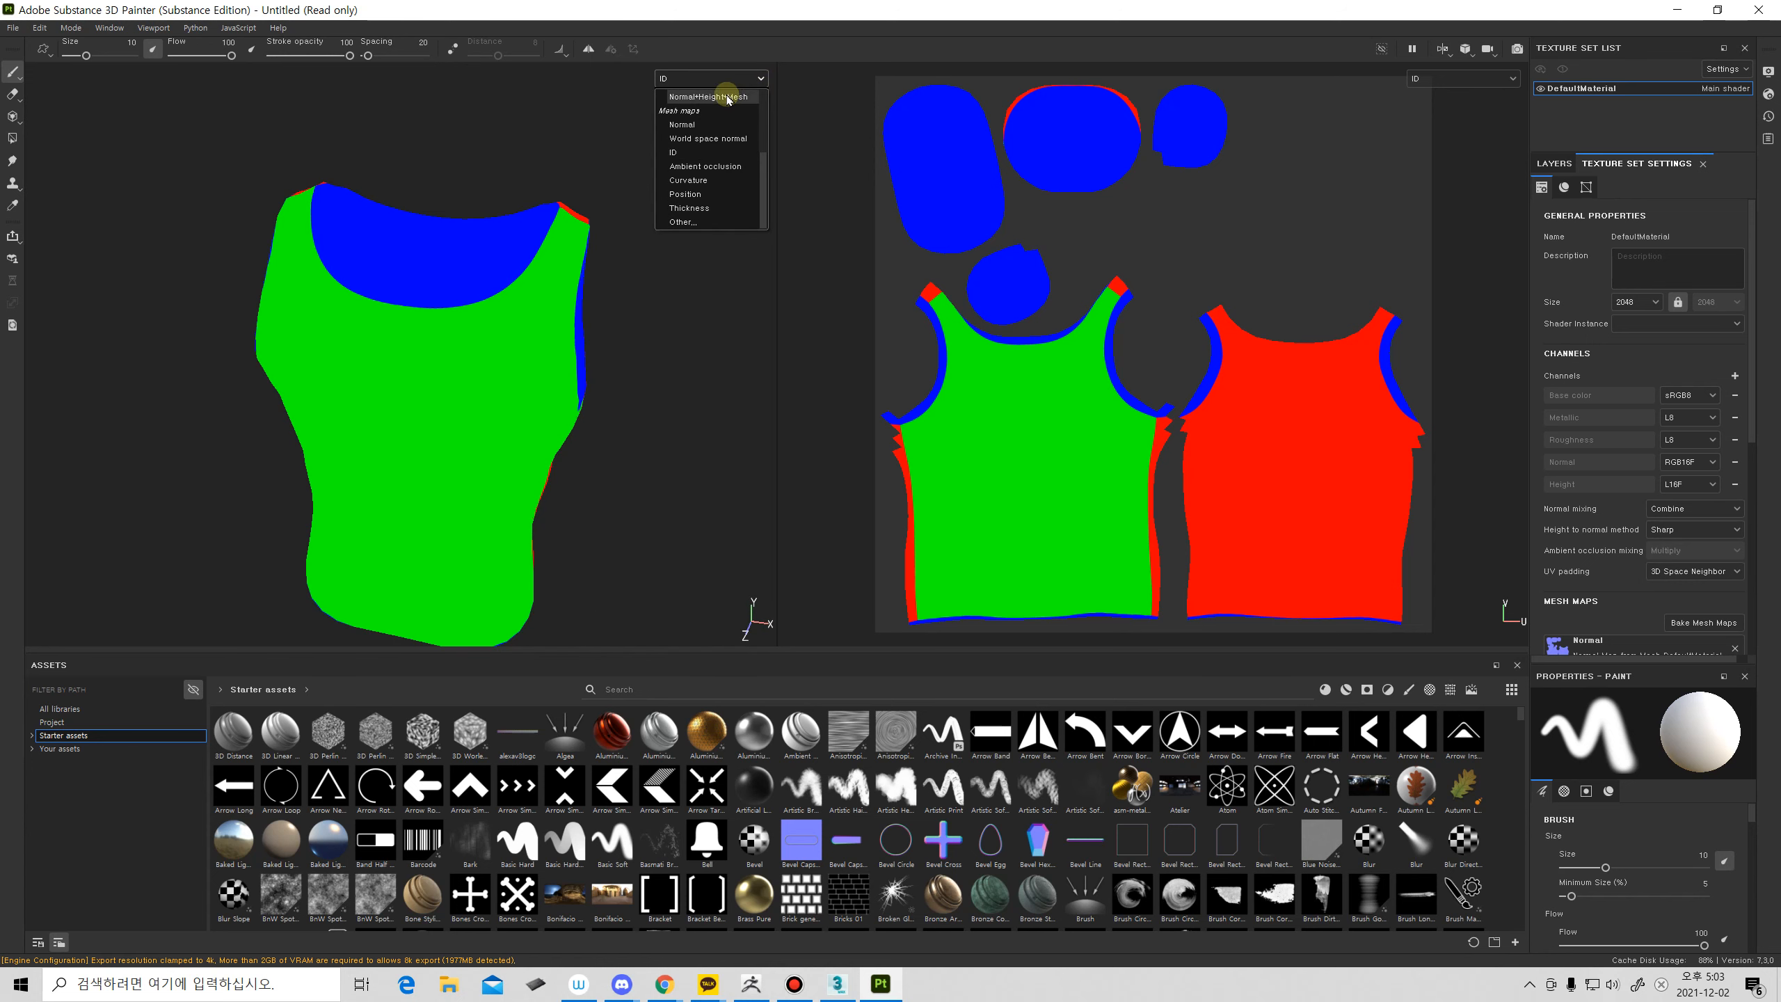
click(712, 112)
mouse_move(636, 286)
alt+mouse_down()
mouse_move(603, 350)
mouse_move(641, 398)
mouse_move(422, 597)
alt+mouse_up()
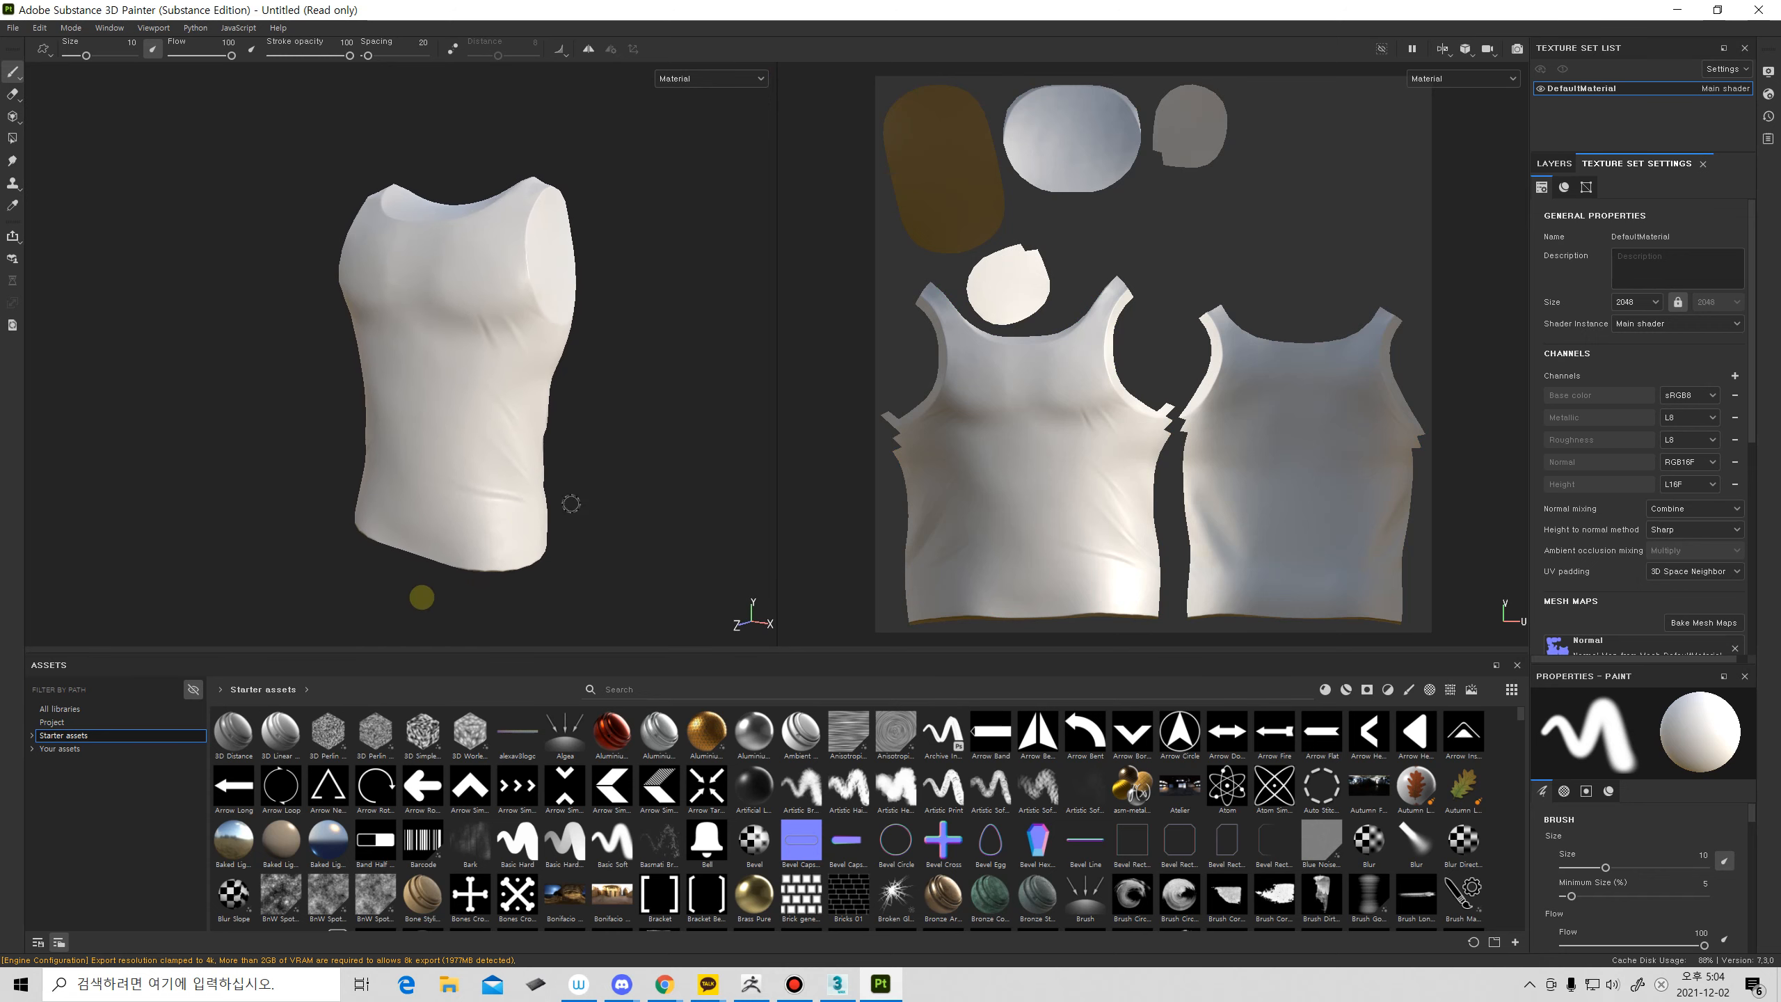
Show the layer stack and list the smart materials of the starter assets.
click(1554, 169)
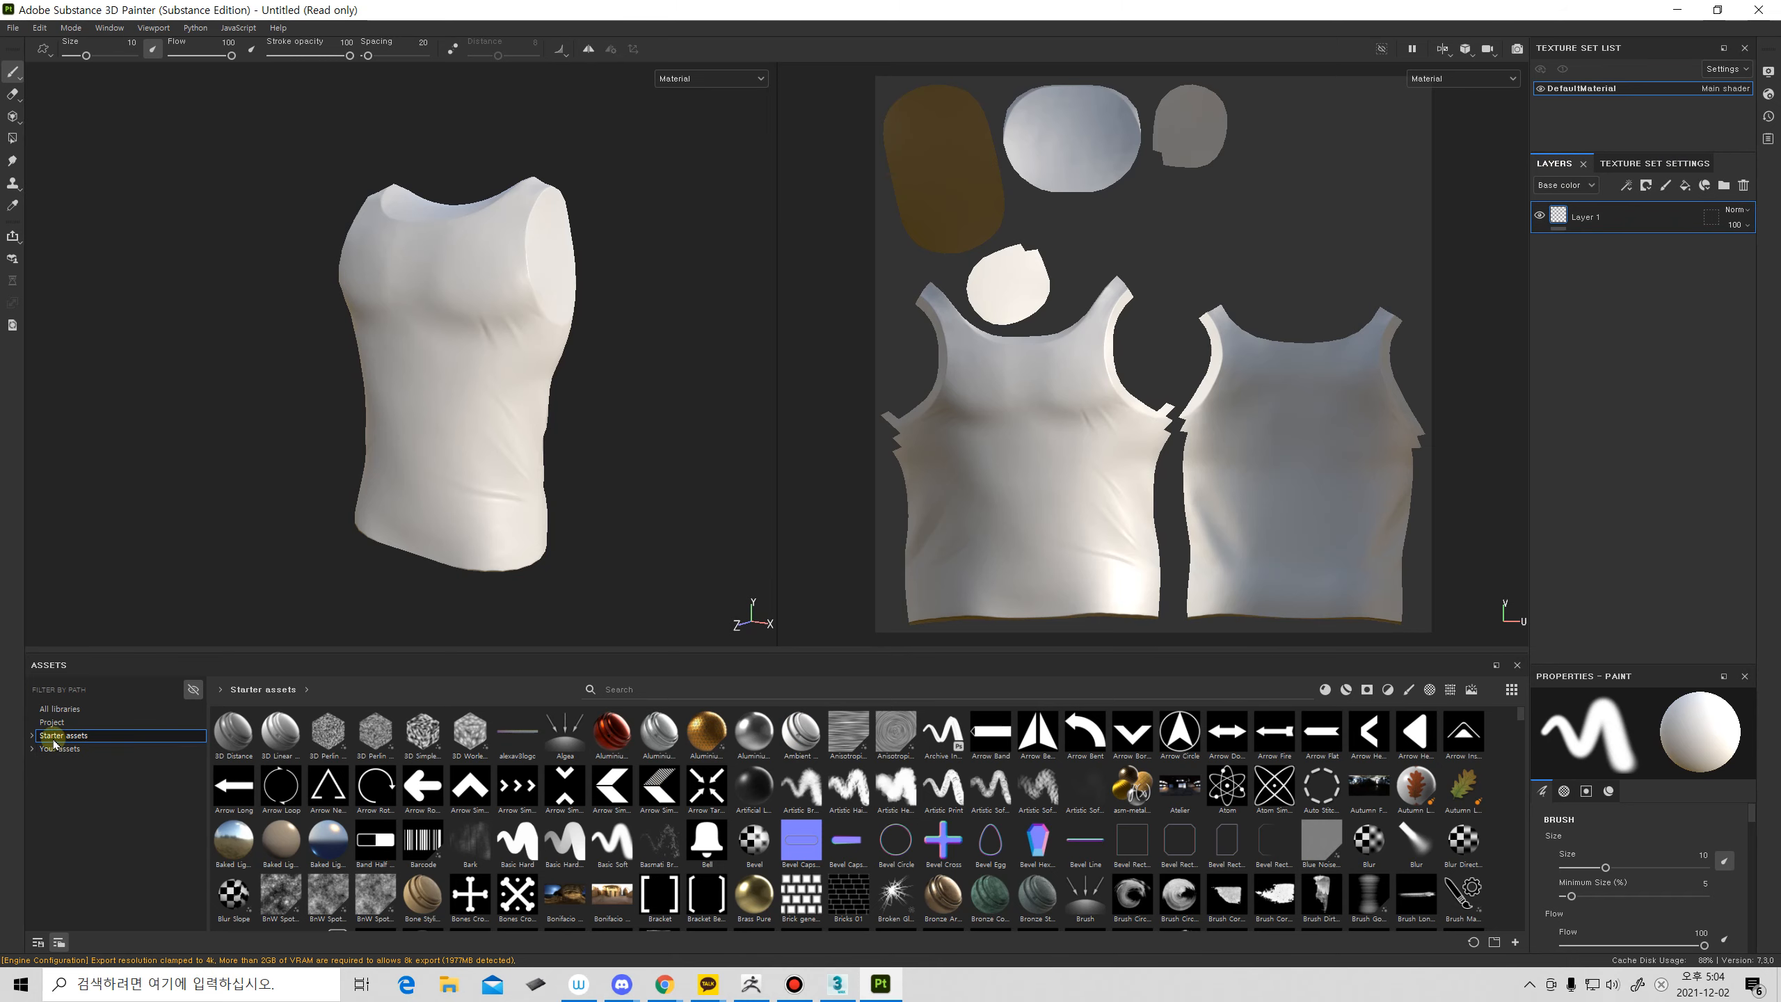
click(32, 736)
scroll(113, 874, down, 1)
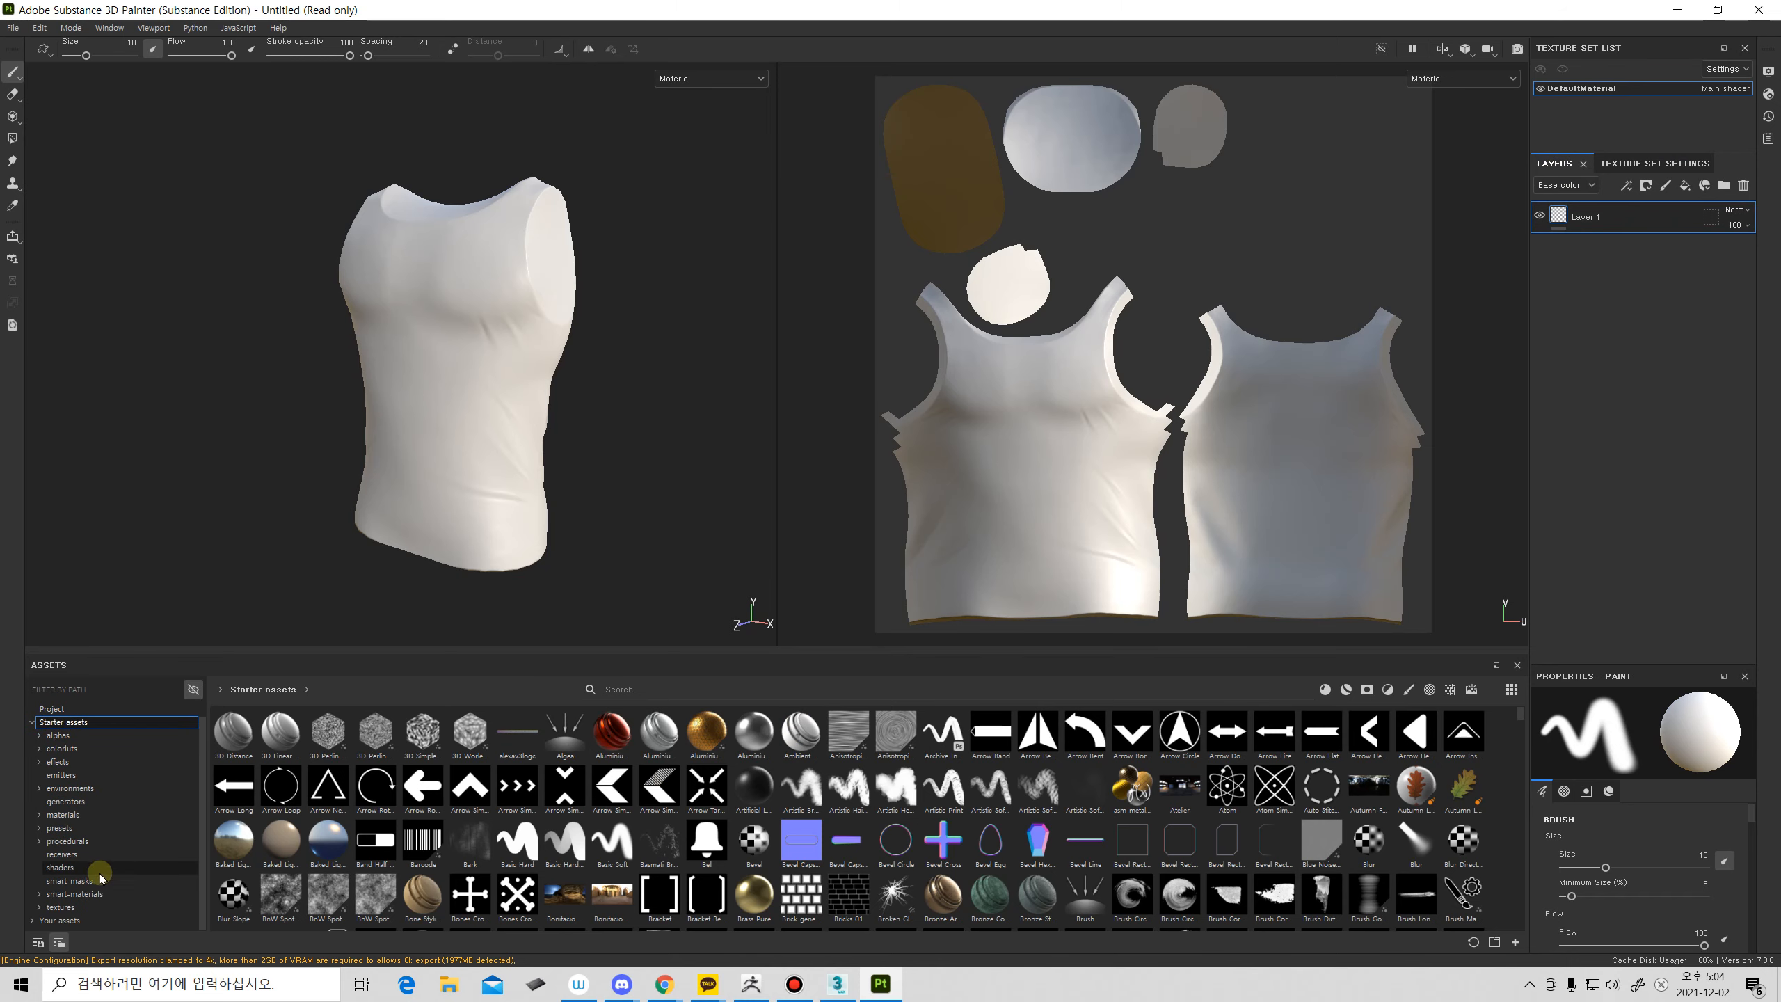
click(58, 908)
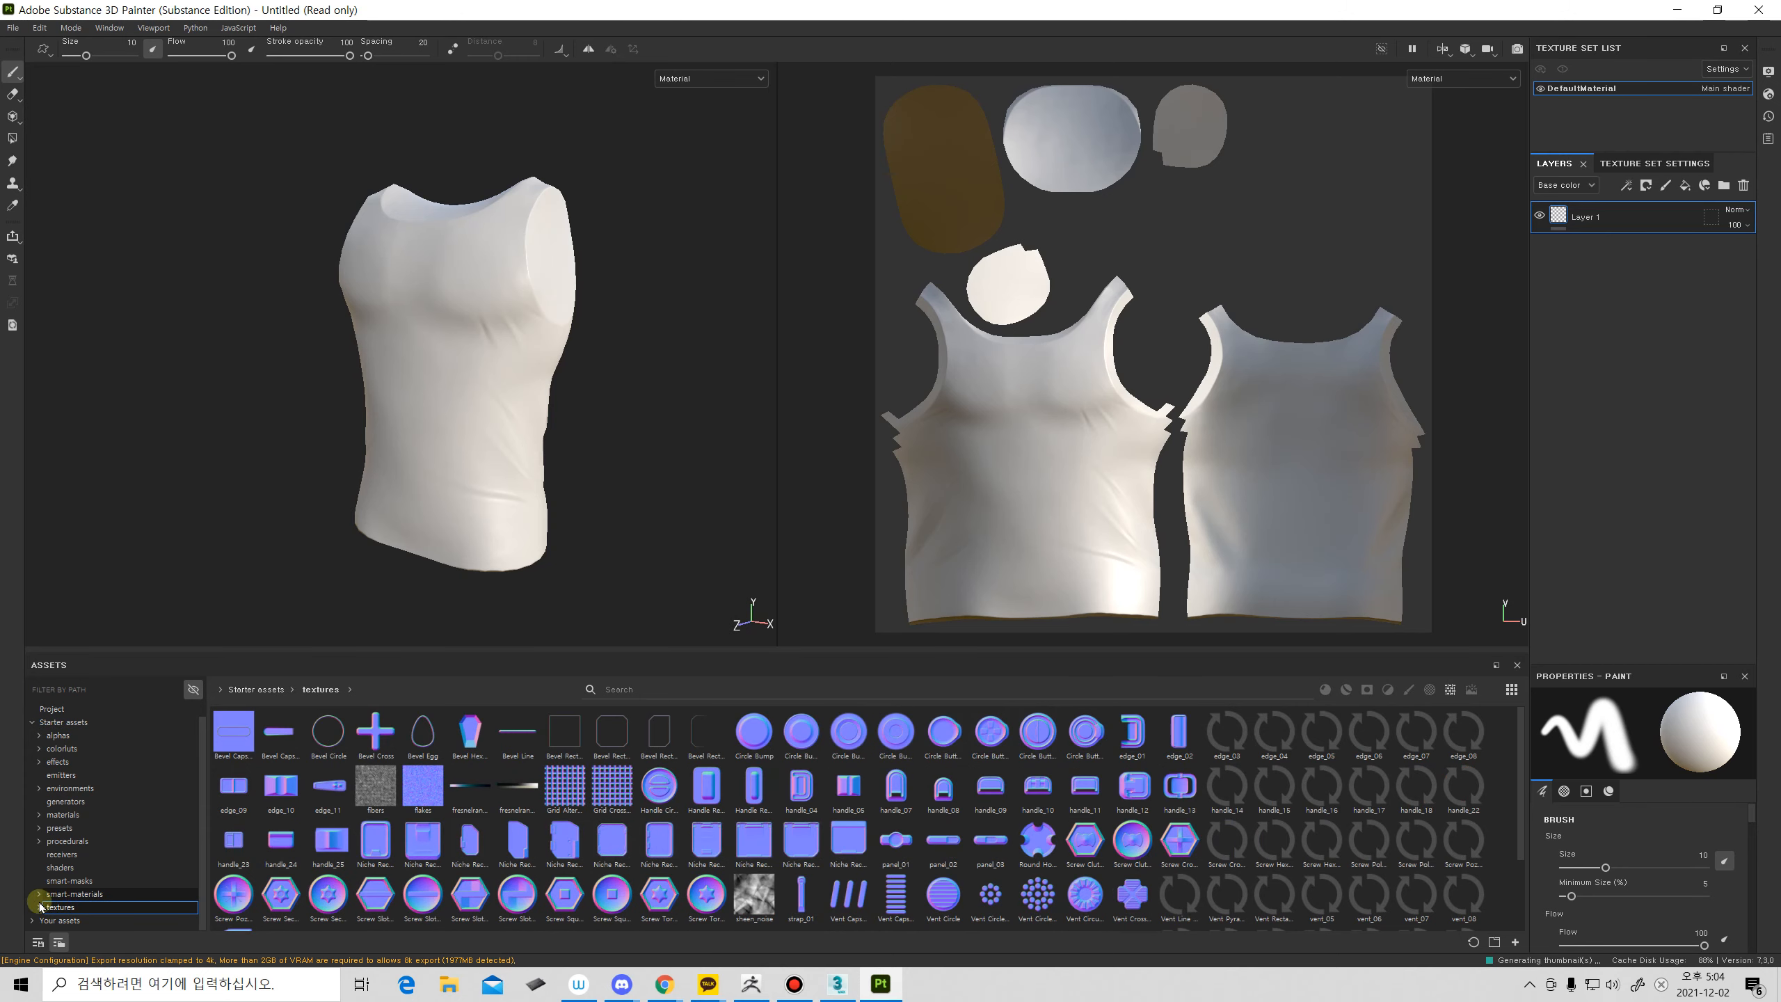
click(95, 895)
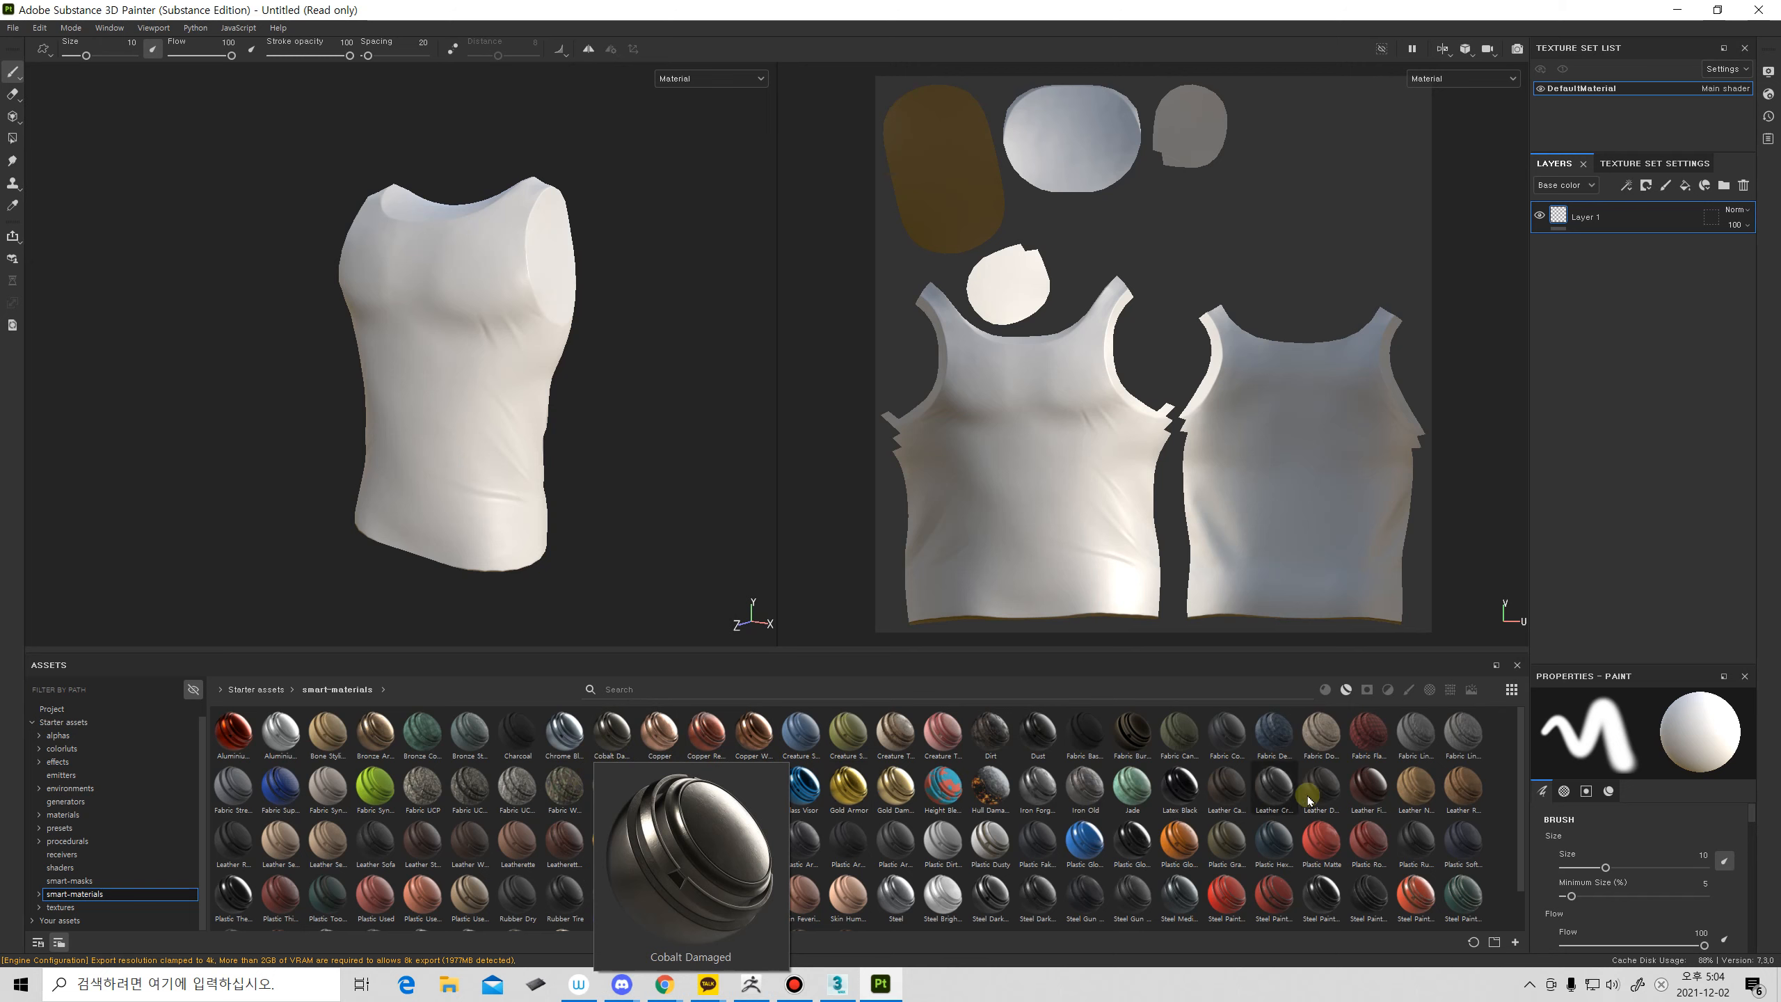
Compare the fabric smart materials and add Fabric UCP Used beneath Layer 1.
mouse_move(1403, 746)
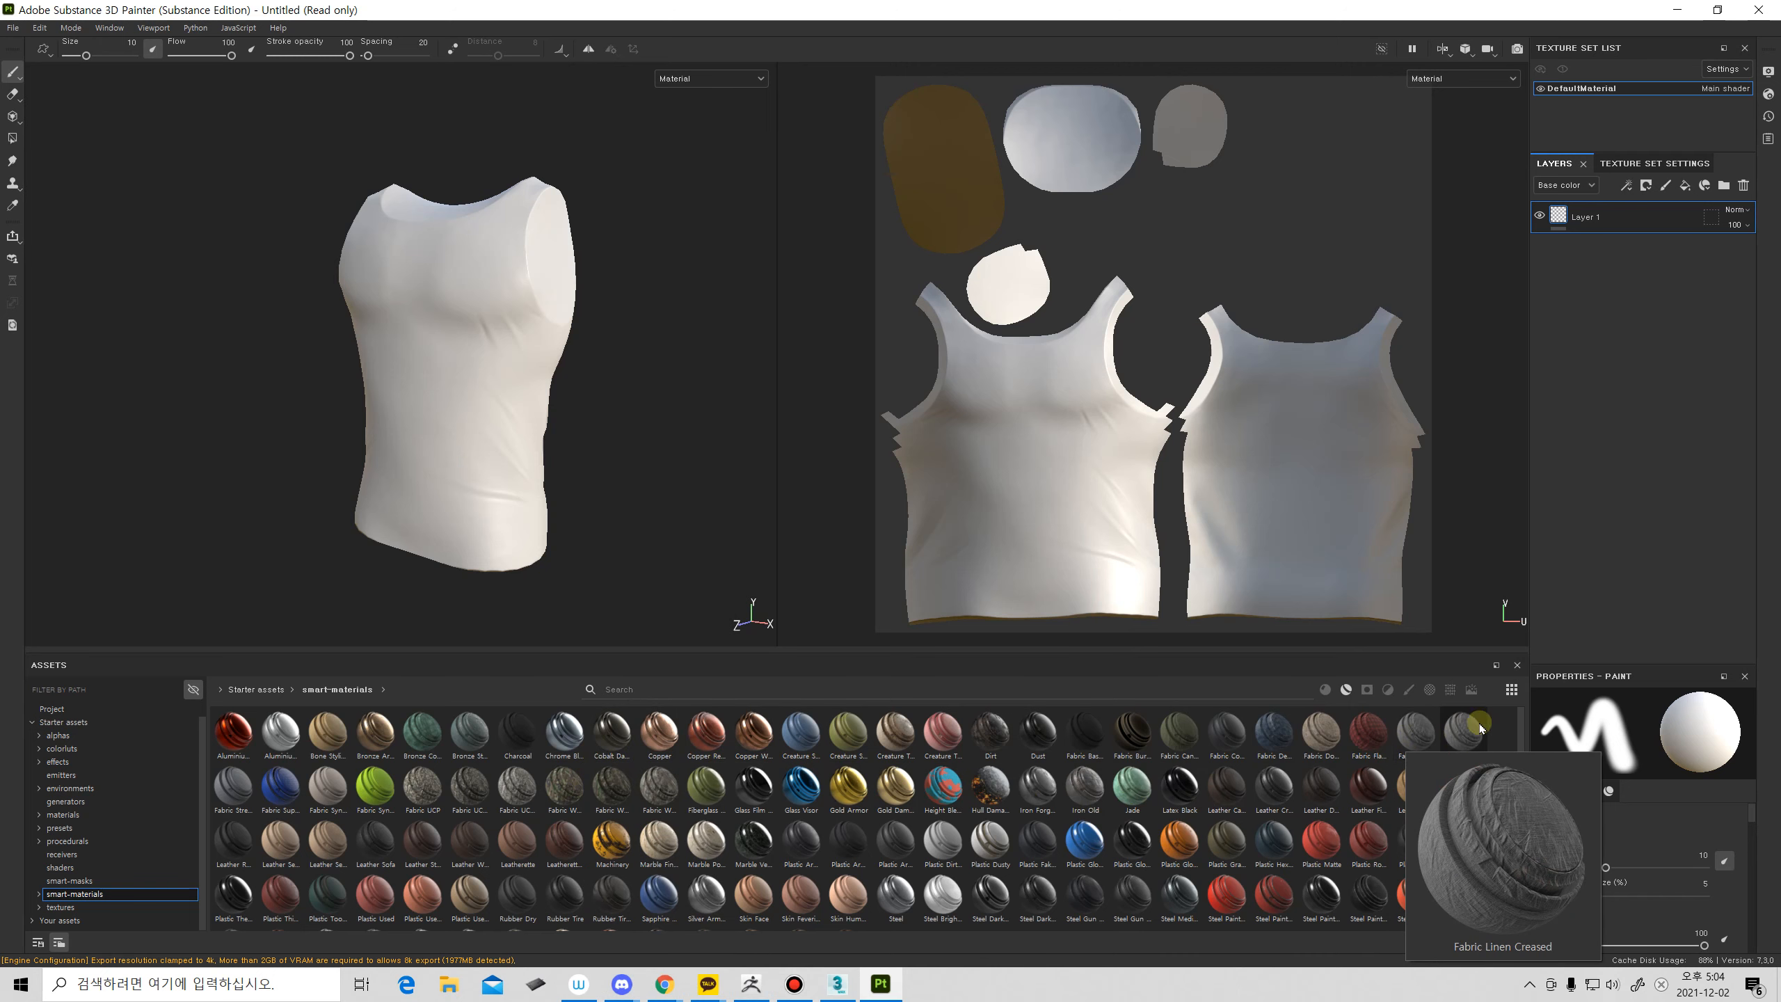
mouse_move(1481, 726)
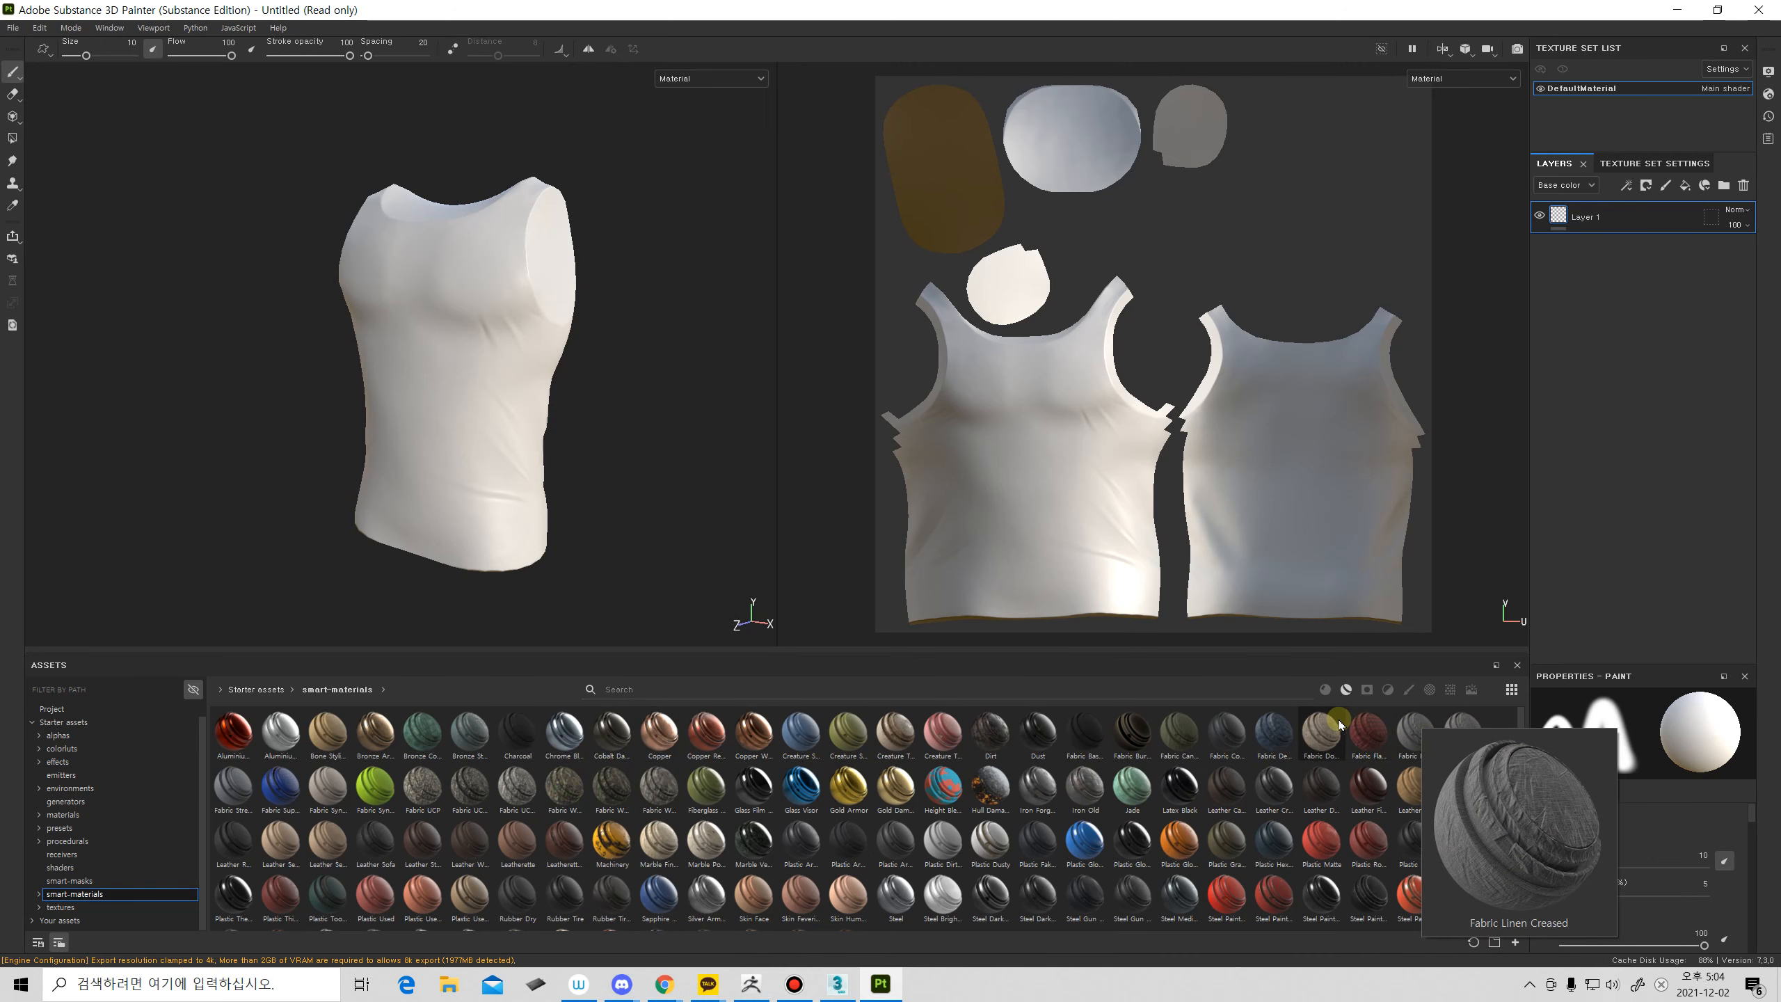
mouse_move(1336, 724)
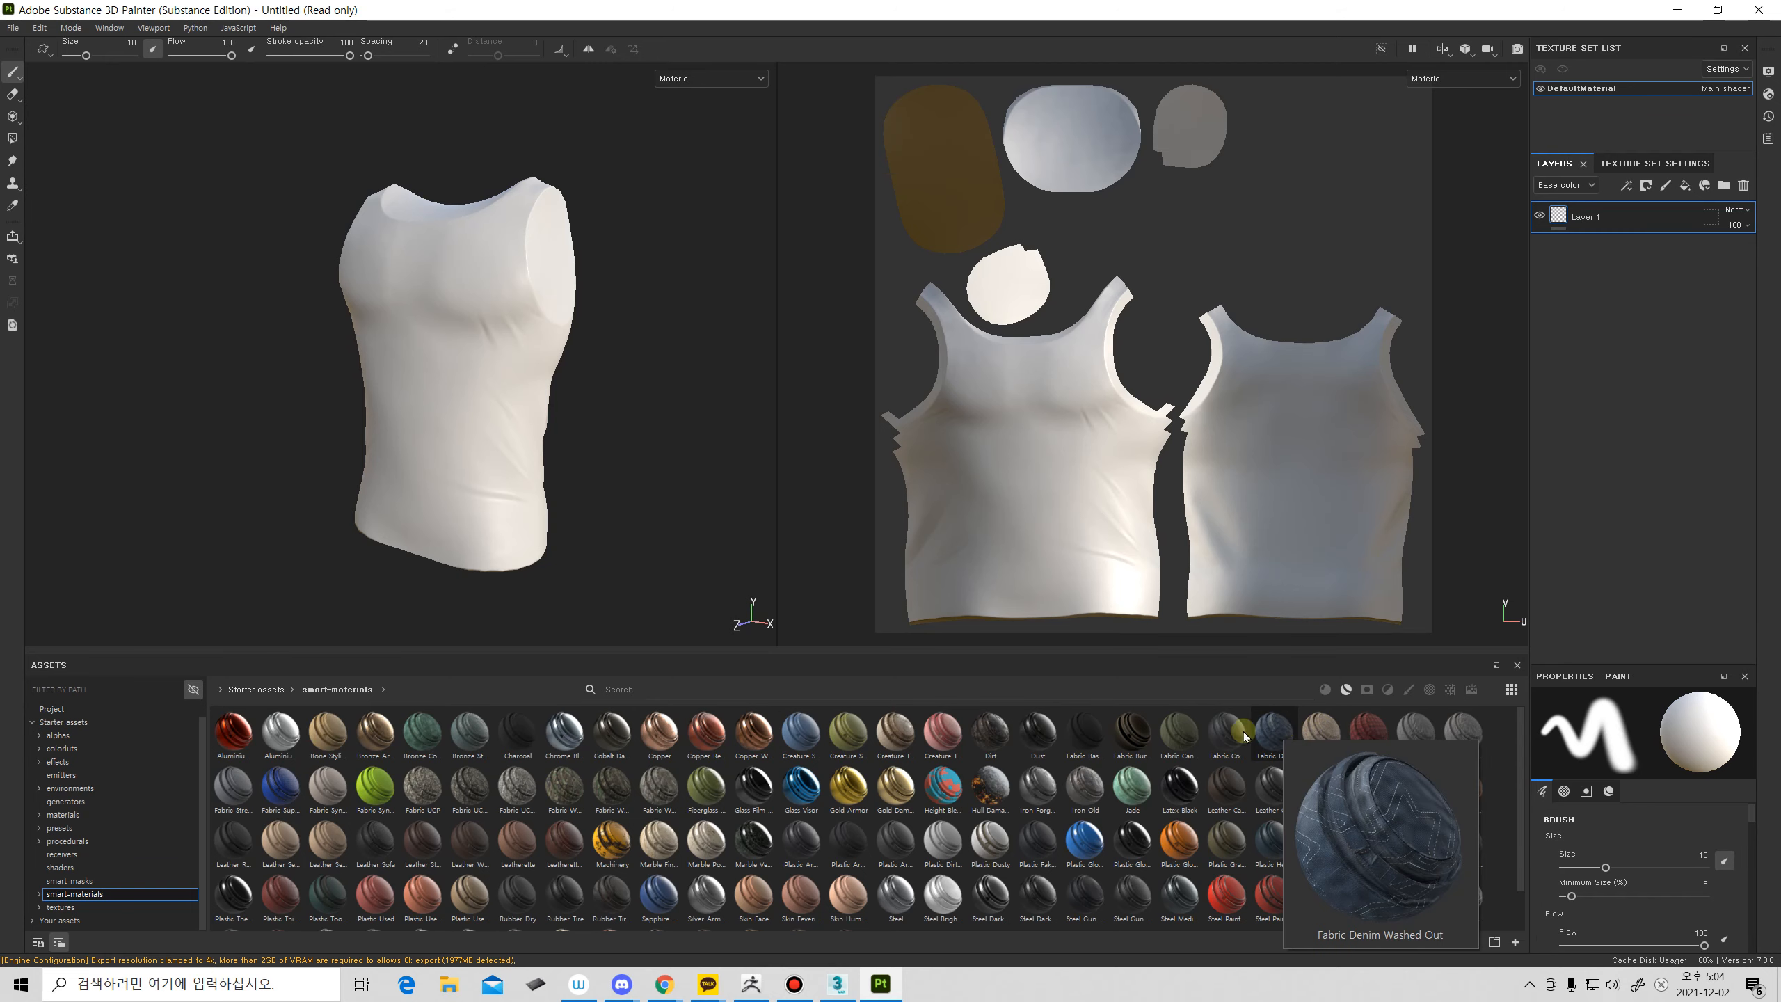
mouse_move(1190, 738)
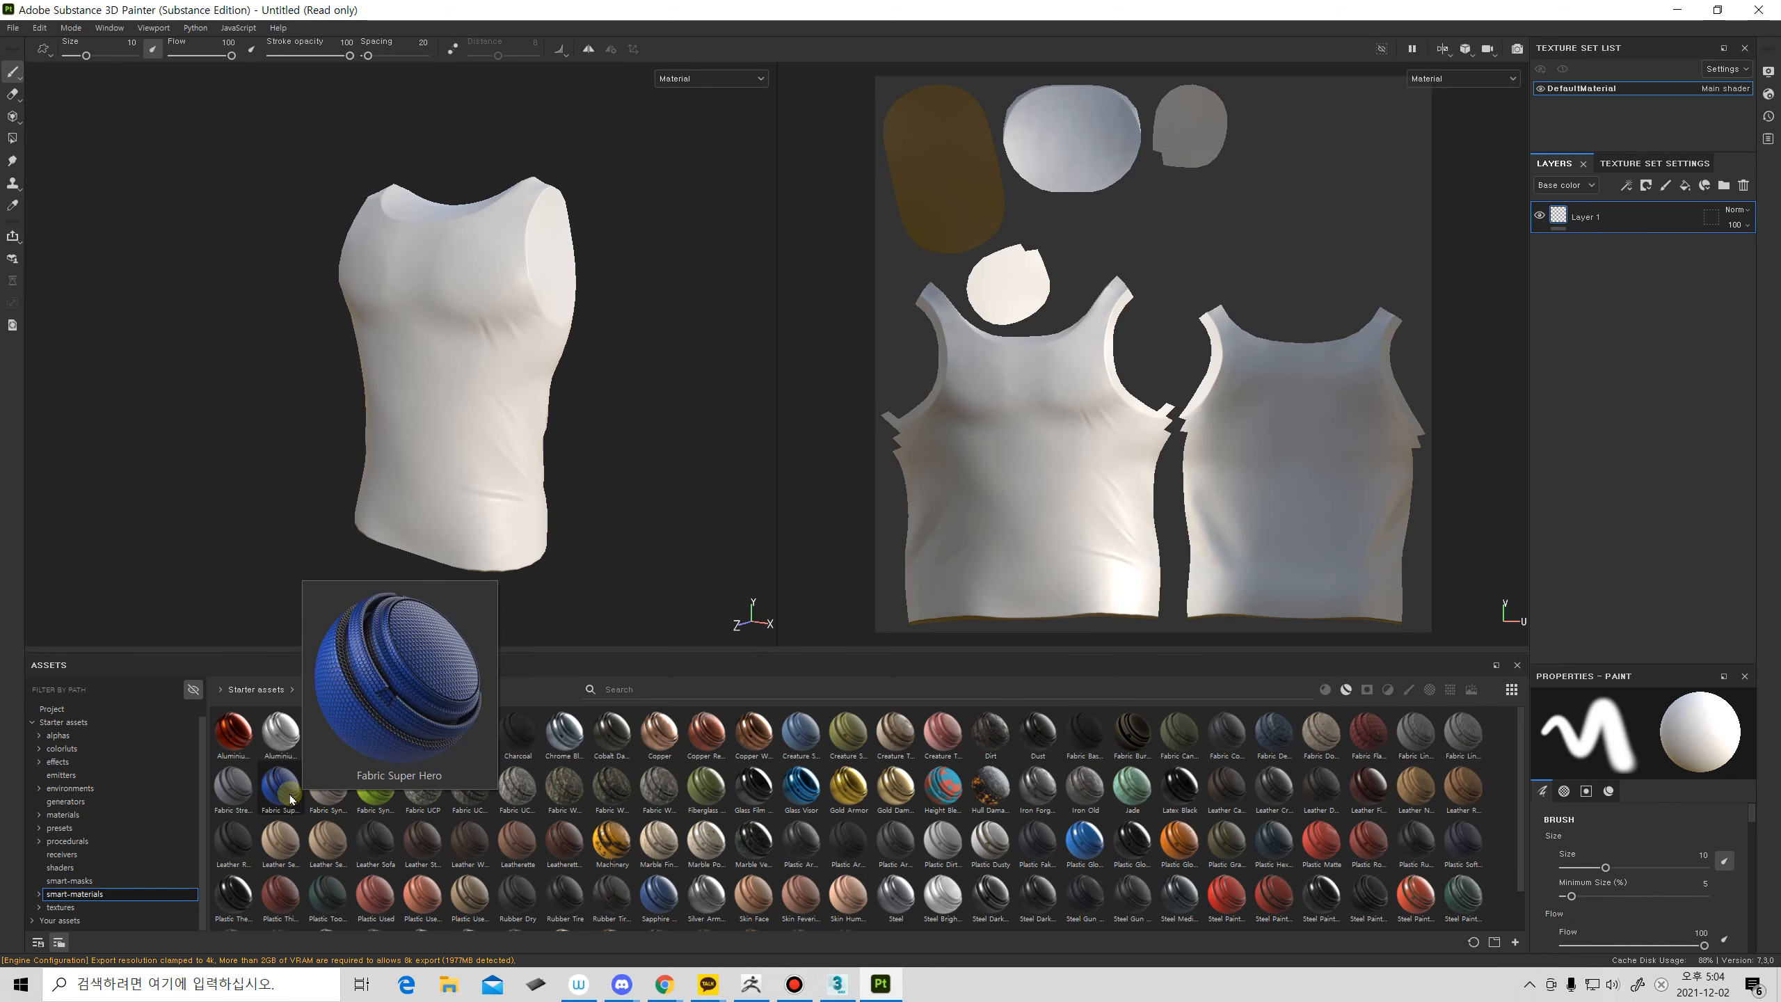
mouse_move(249, 793)
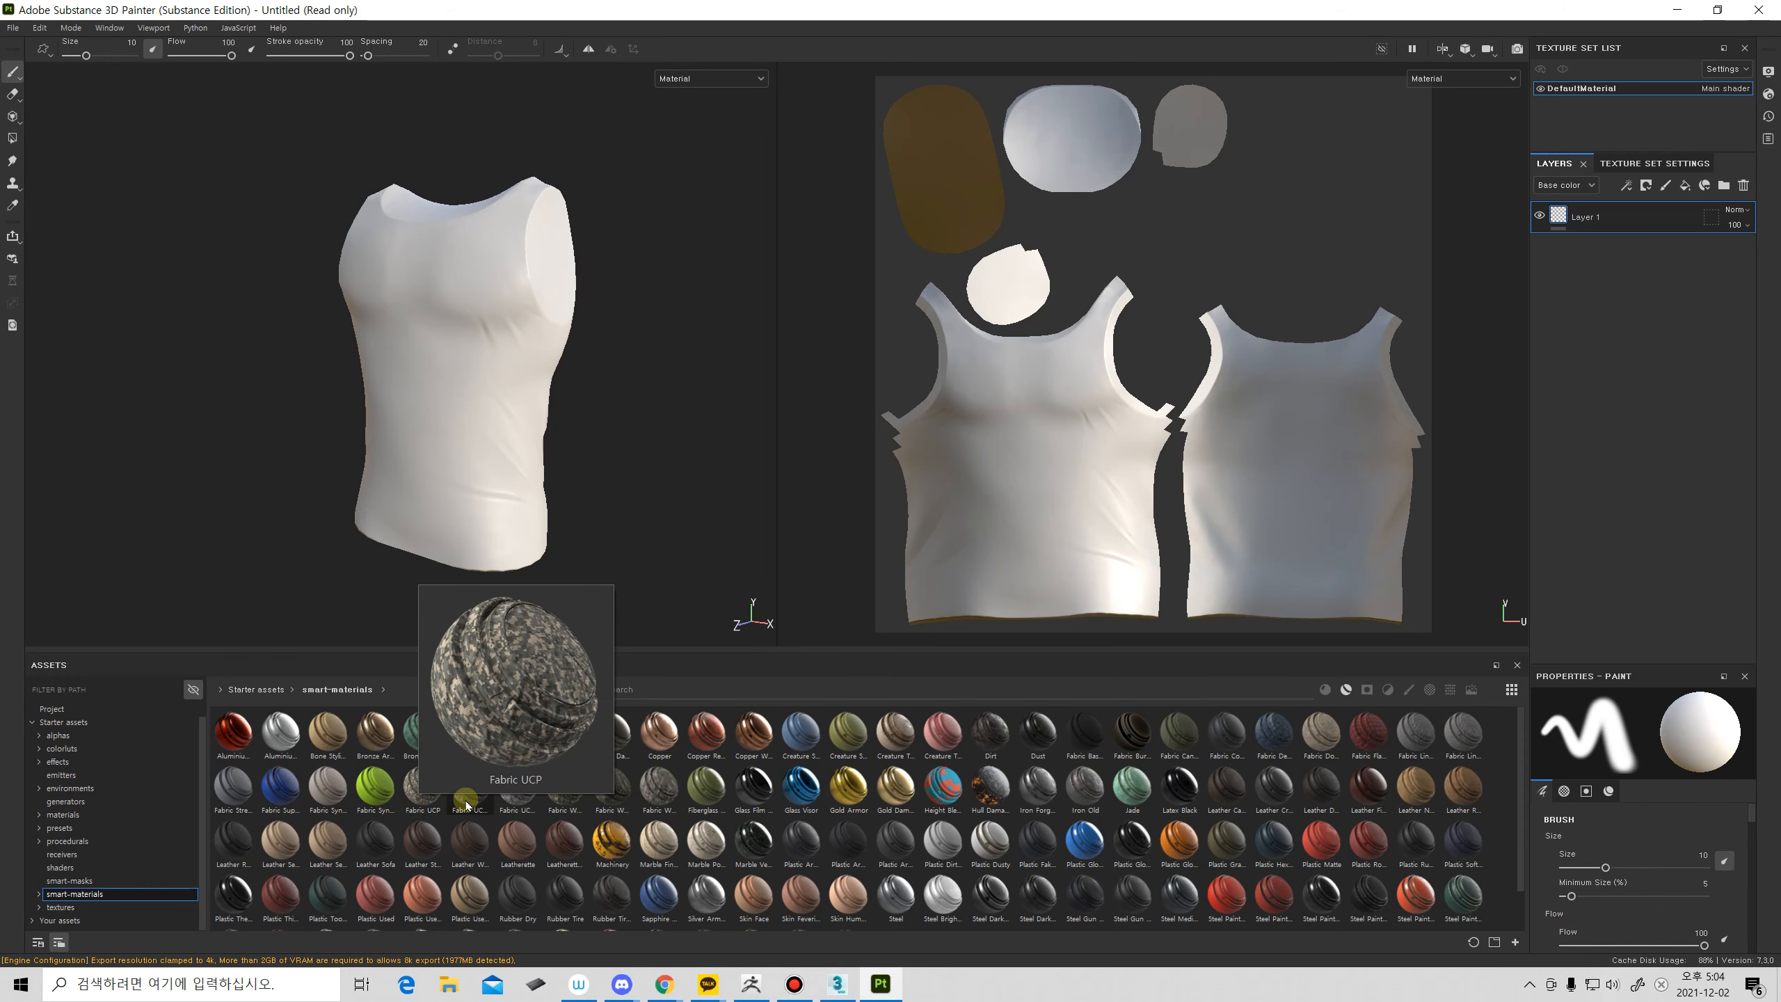
mouse_move(514, 805)
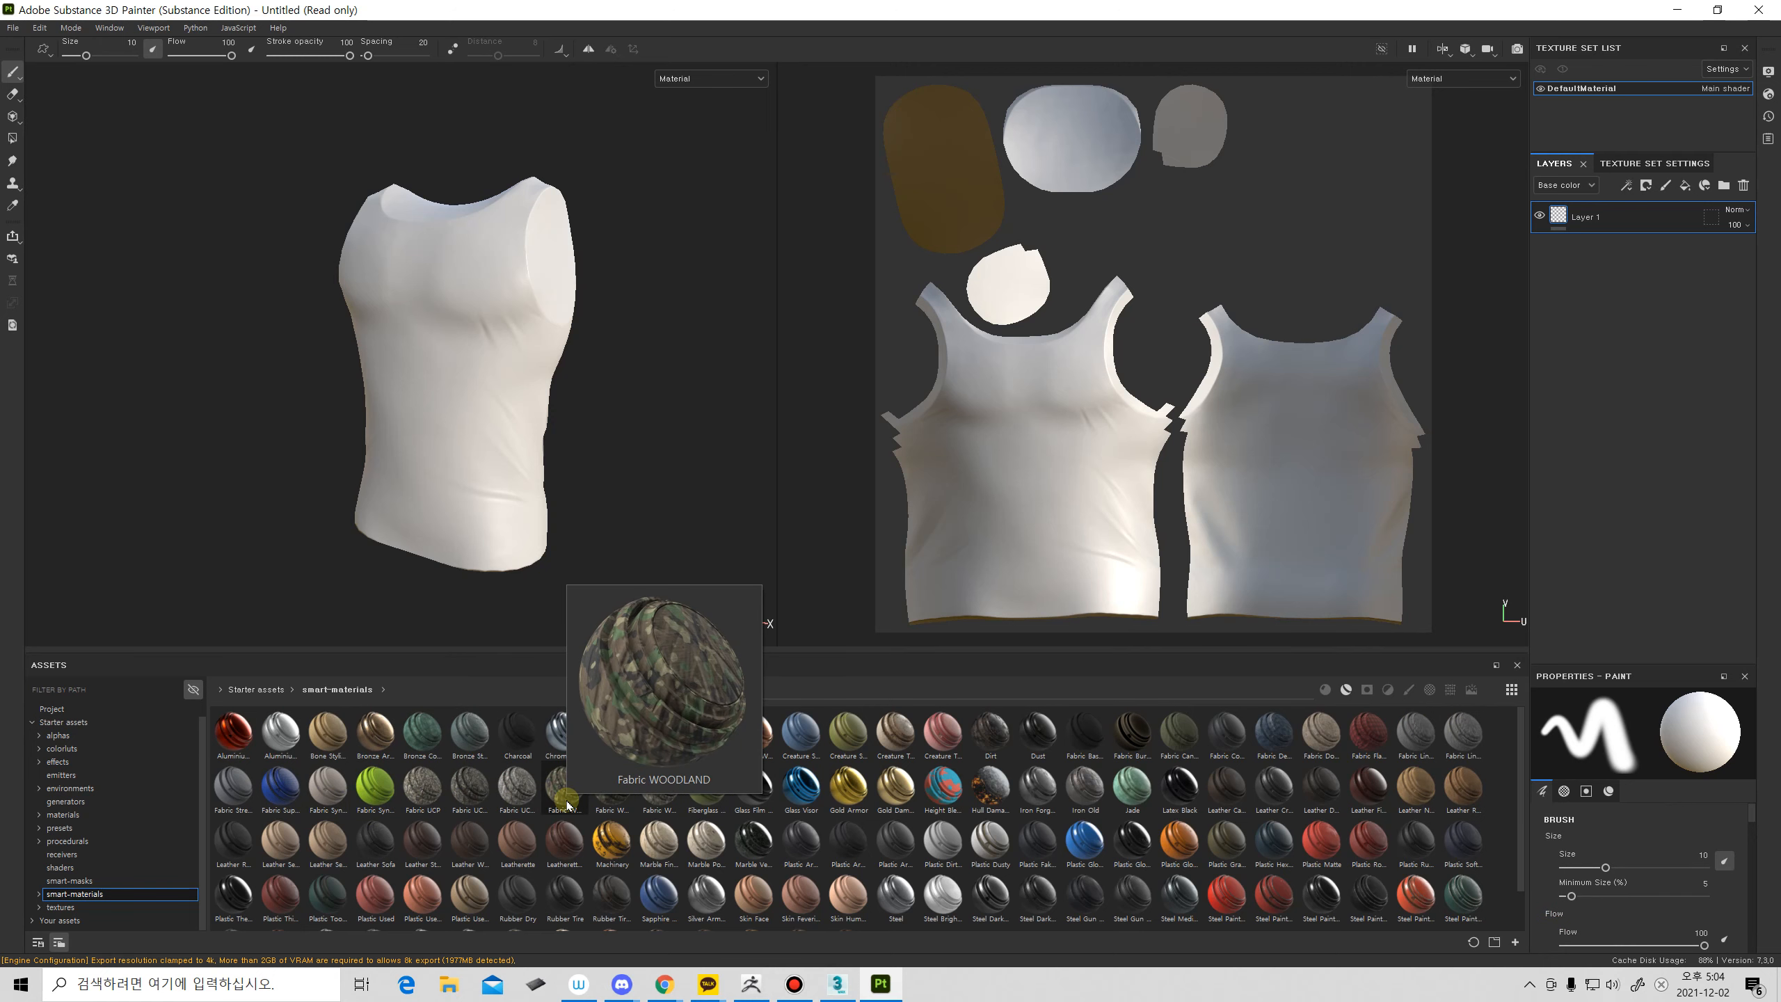
mouse_move(635, 808)
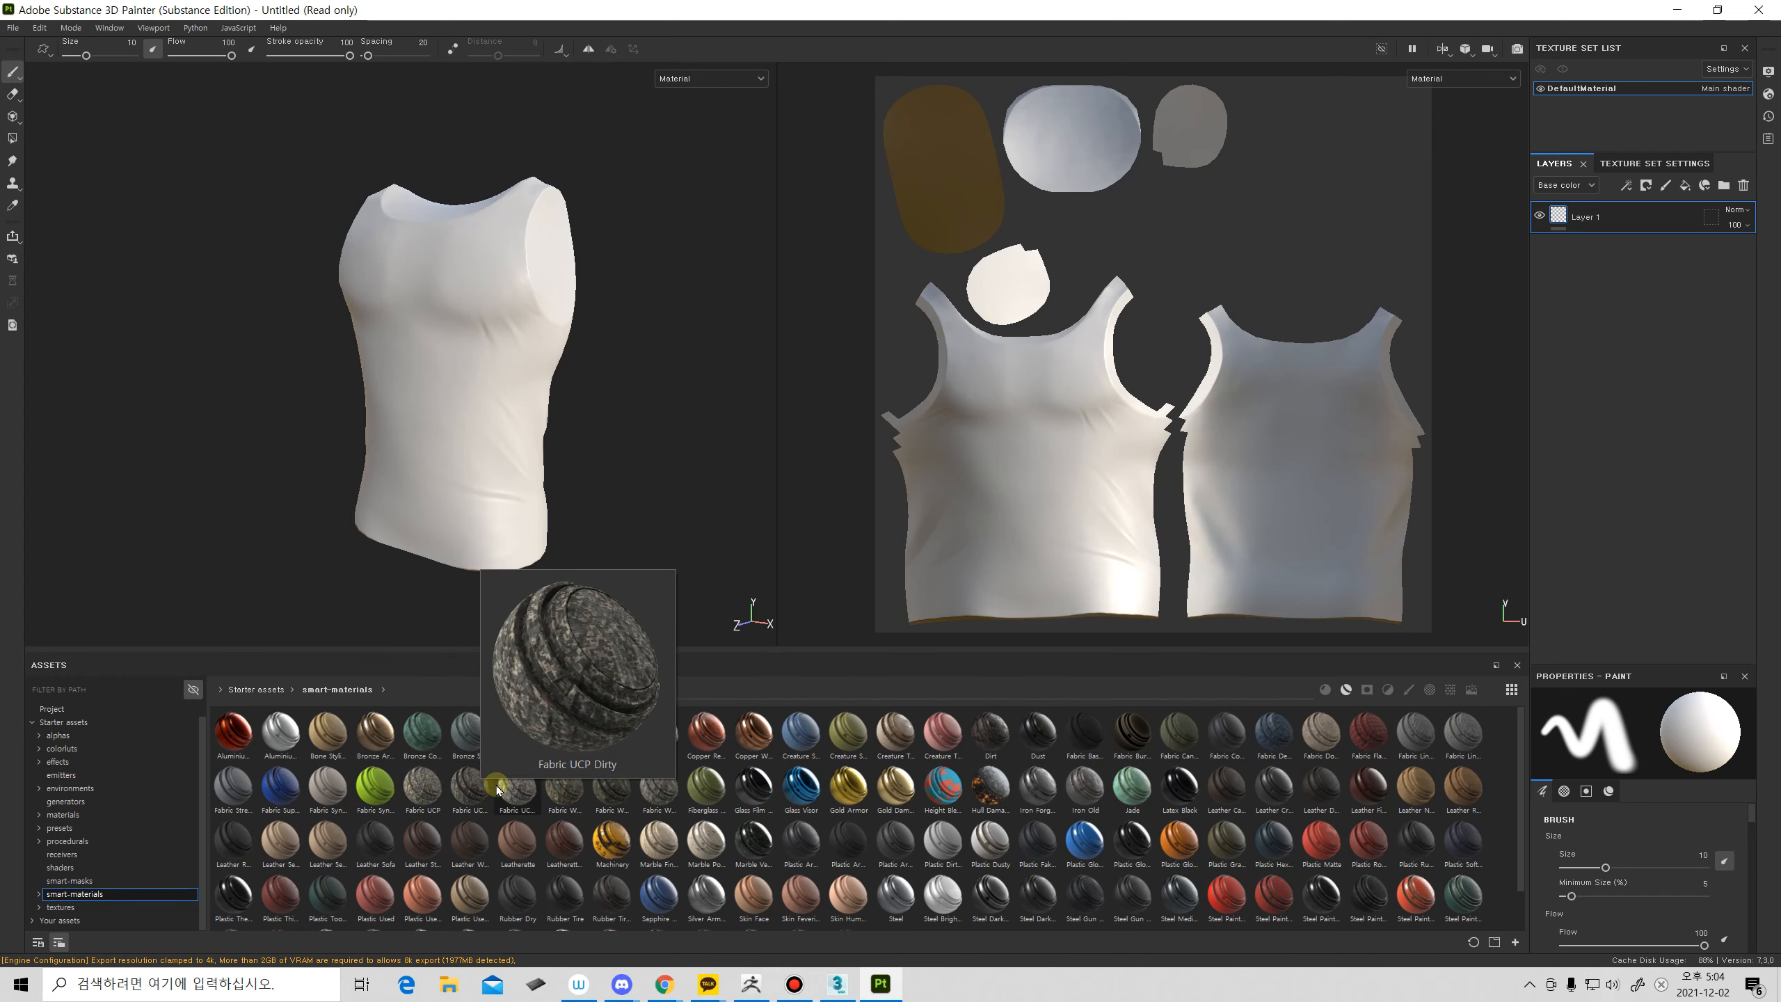
drag(497, 789, 1552, 253)
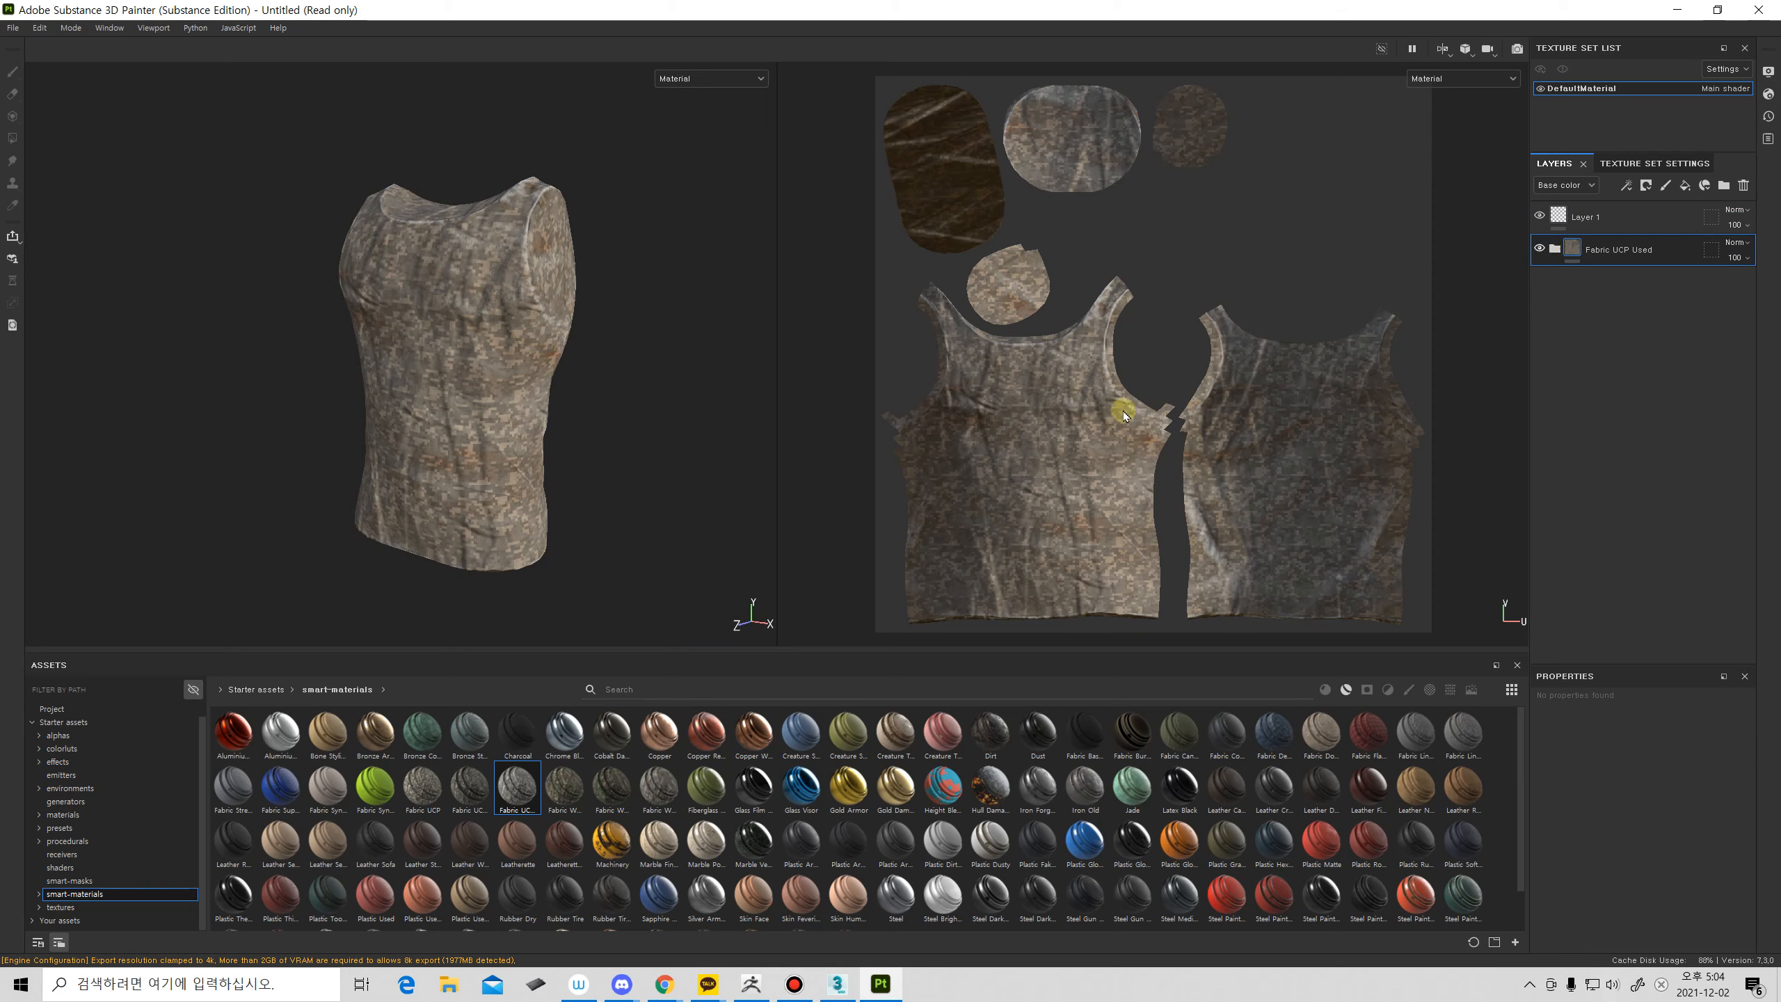
Examine the Fabric UCP Used material on the shirt from several sides and remove its layer.
alt+drag(572, 552, 754, 511)
alt+drag(254, 420, 454, 412)
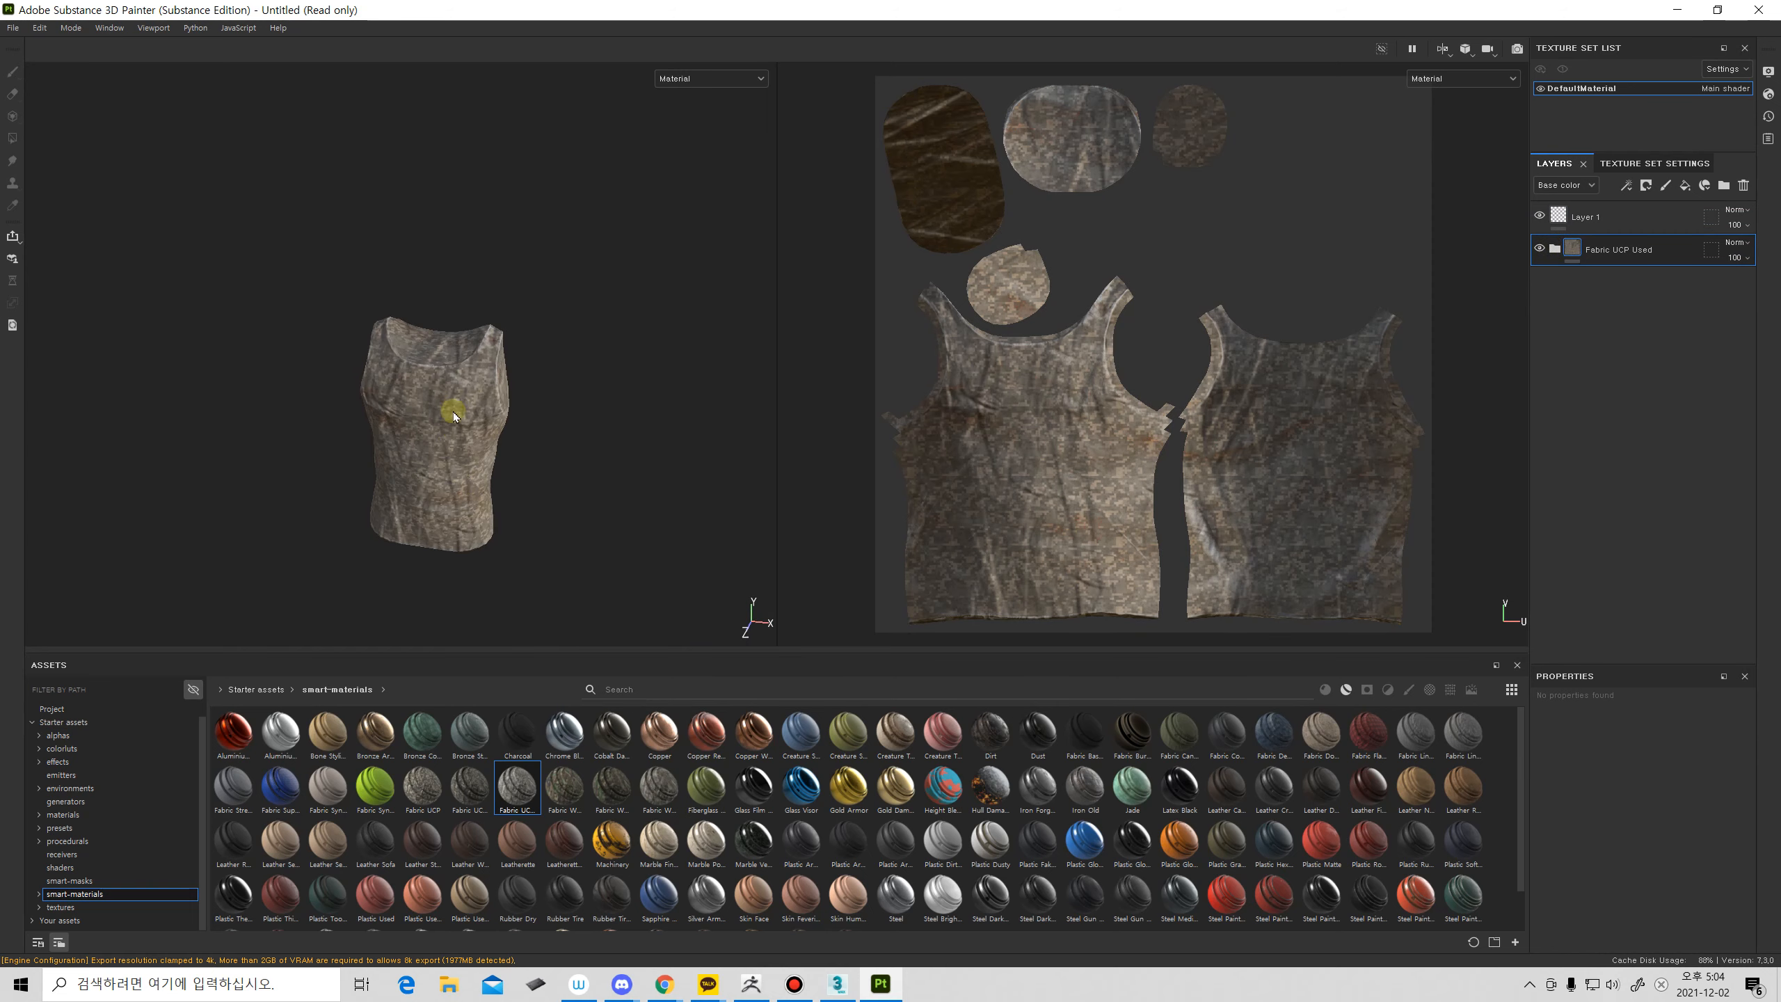
alt+right_drag(453, 412, 824, 400)
alt+middle_drag(485, 414, 508, 455)
alt+drag(508, 454, 388, 487)
alt+drag(525, 500, 617, 503)
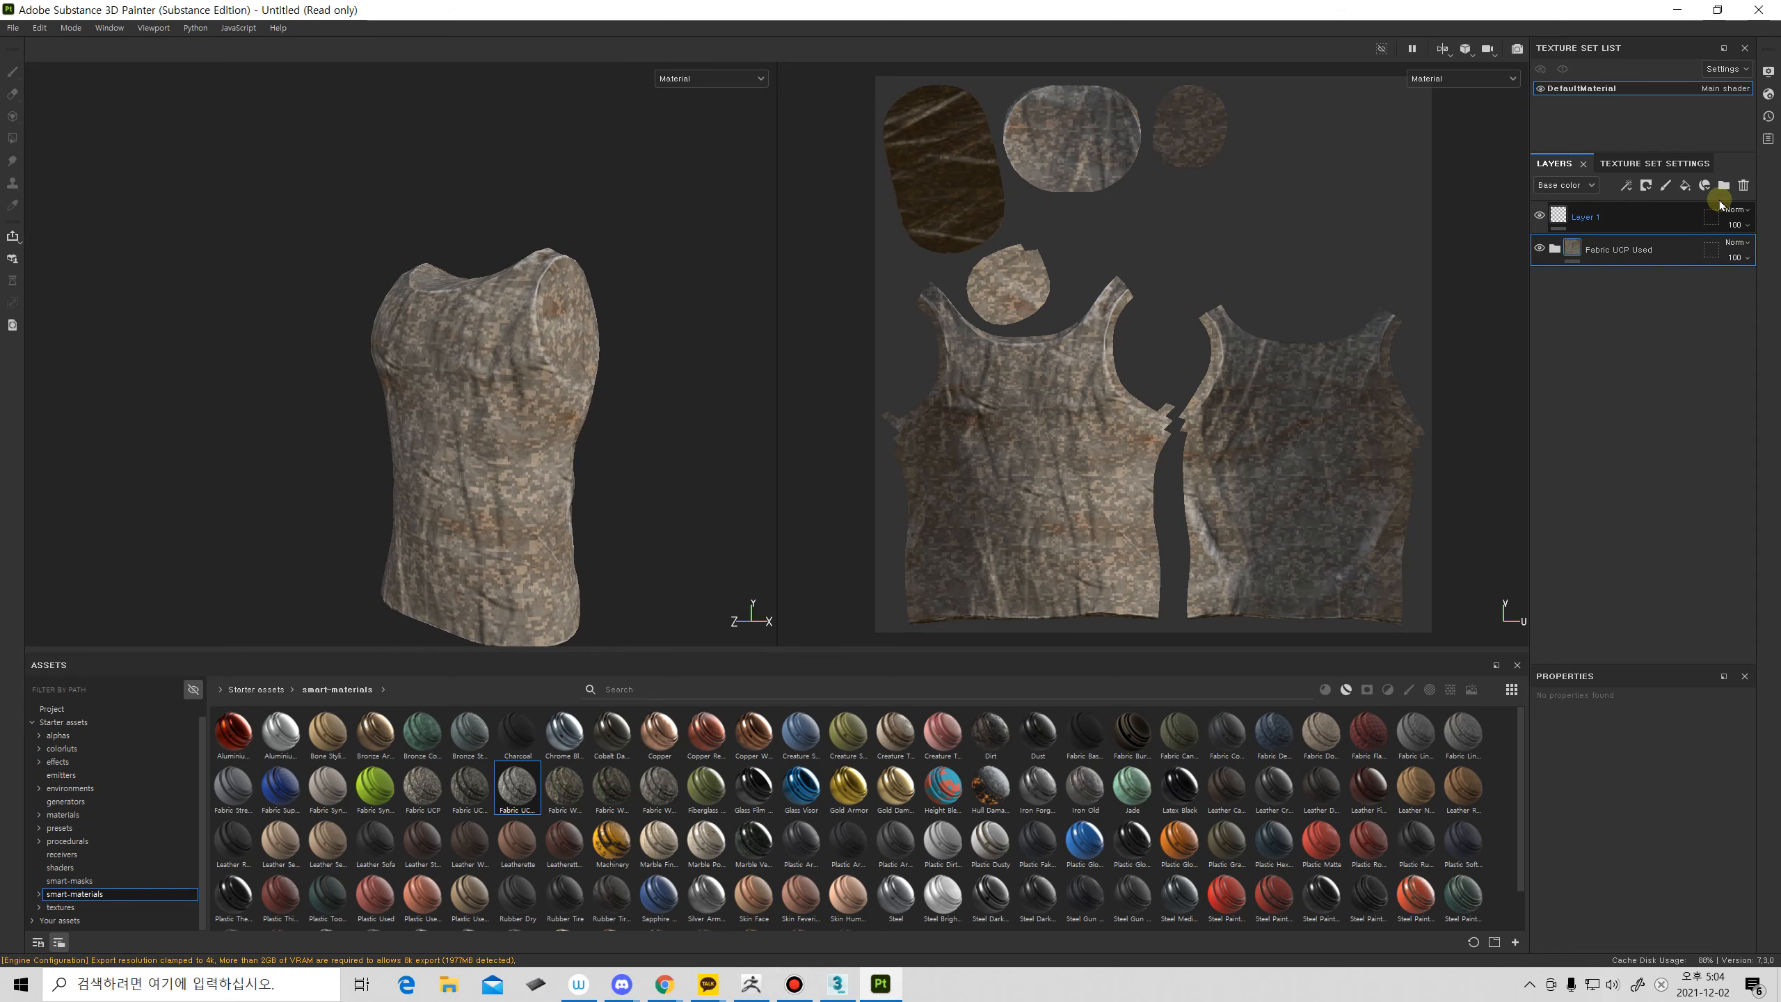
click(1744, 185)
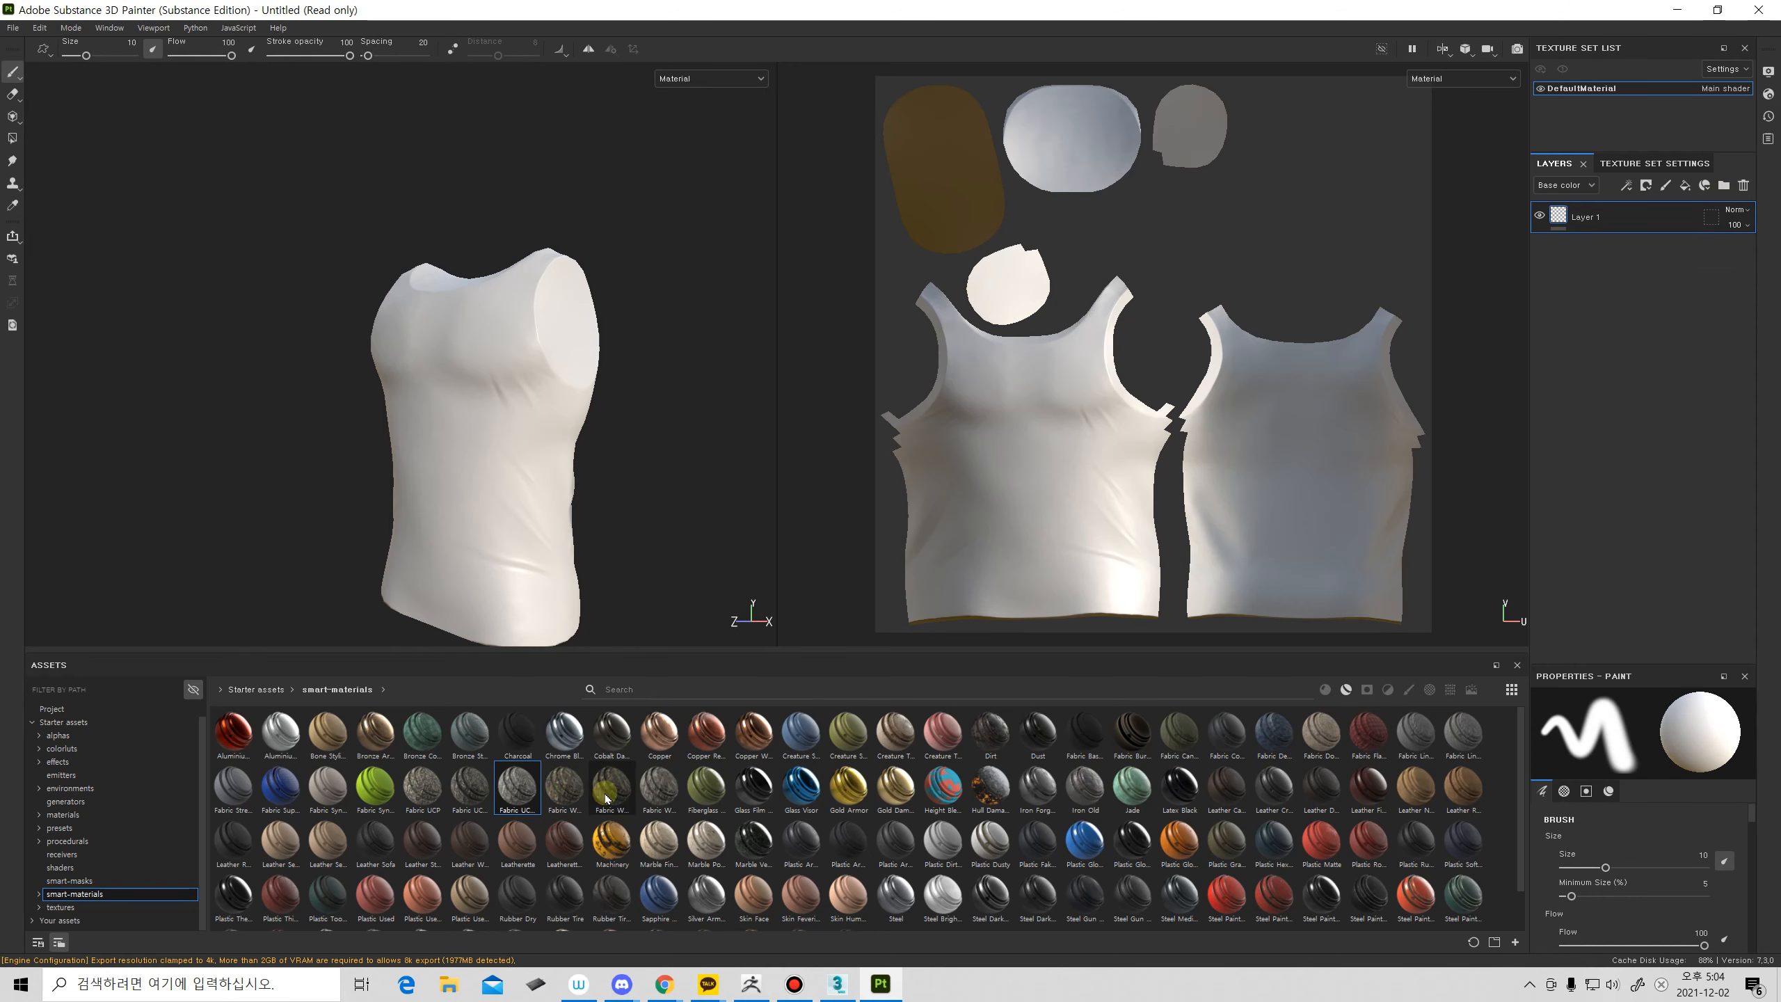
Try Fabric WOODLAND Used on the shirt, remove it, and add the Fabric UCP smart material beneath Layer 1.
drag(659, 789, 1591, 247)
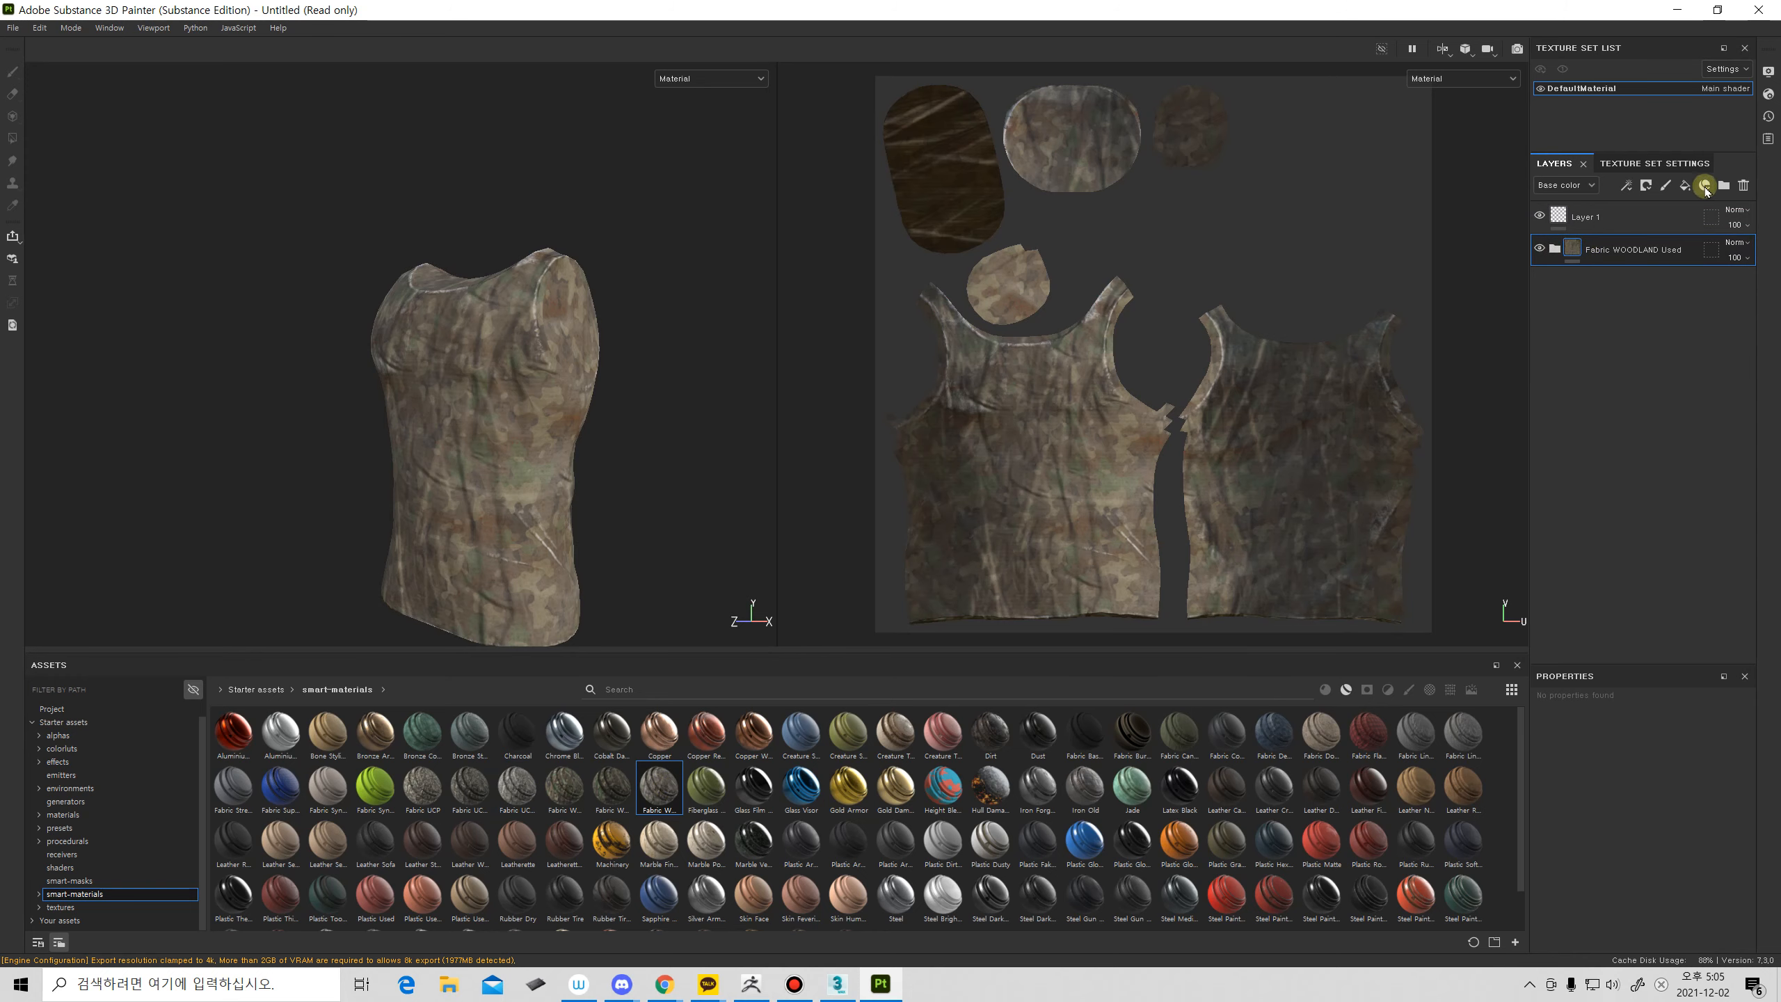
click(1742, 184)
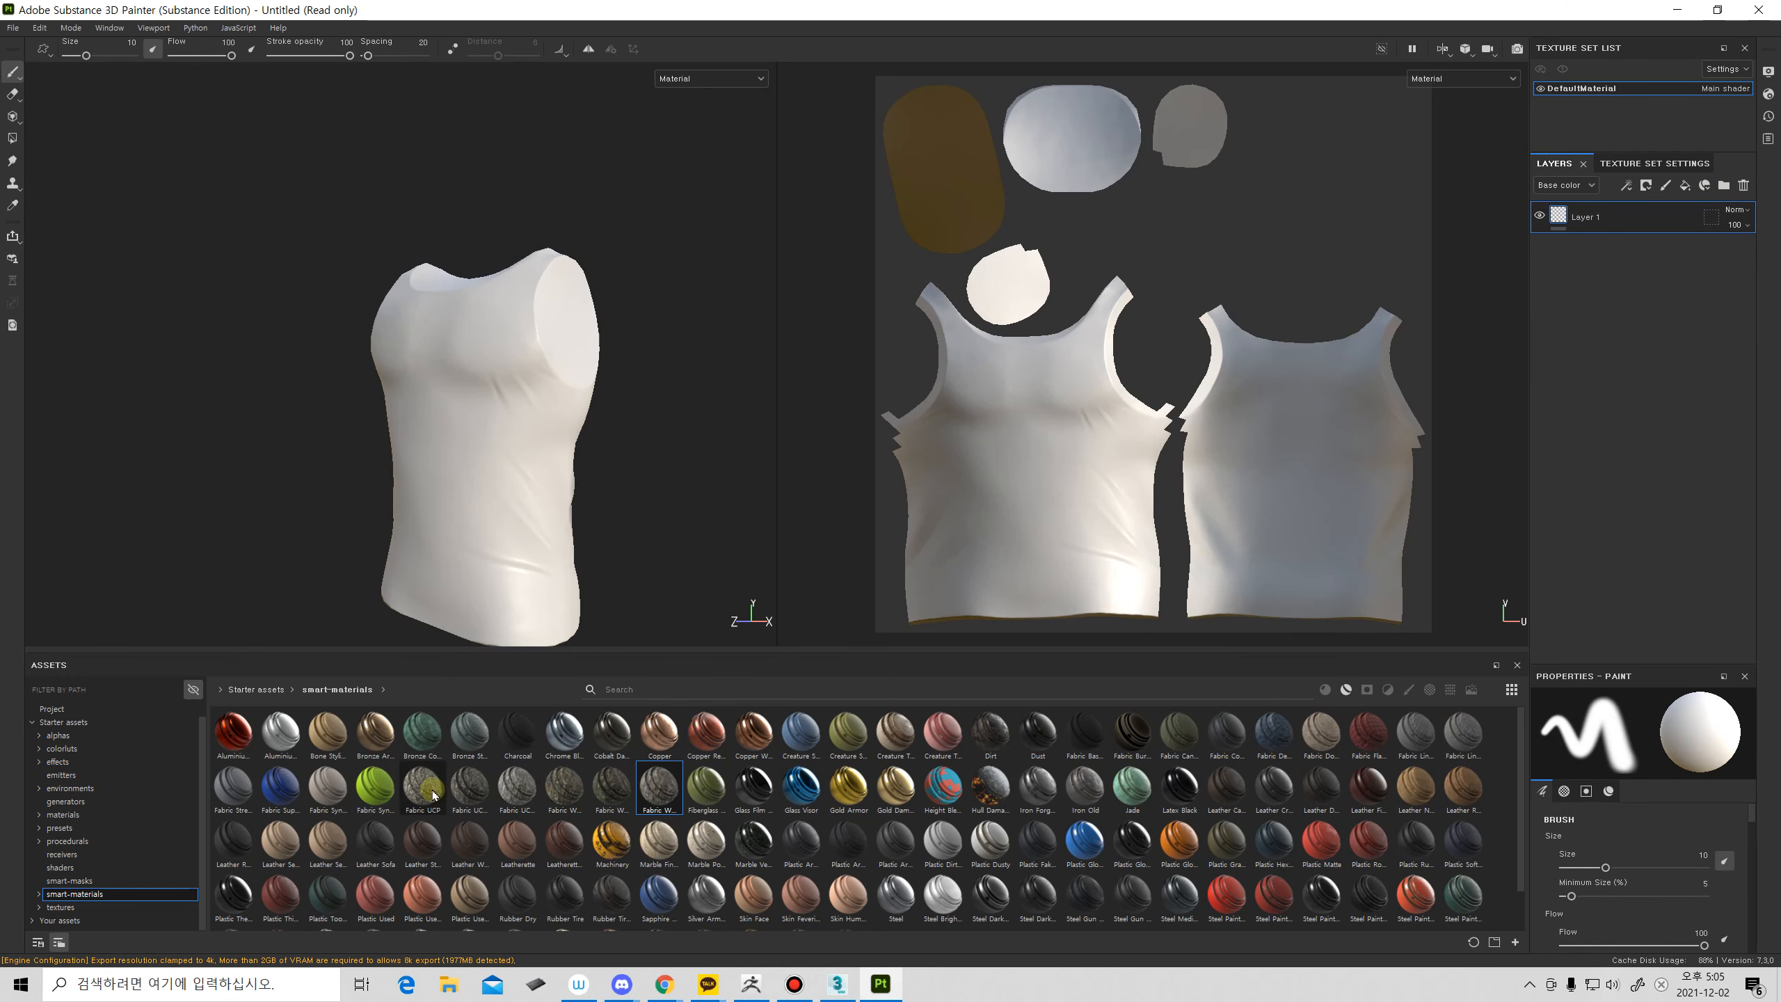
drag(431, 794, 1601, 246)
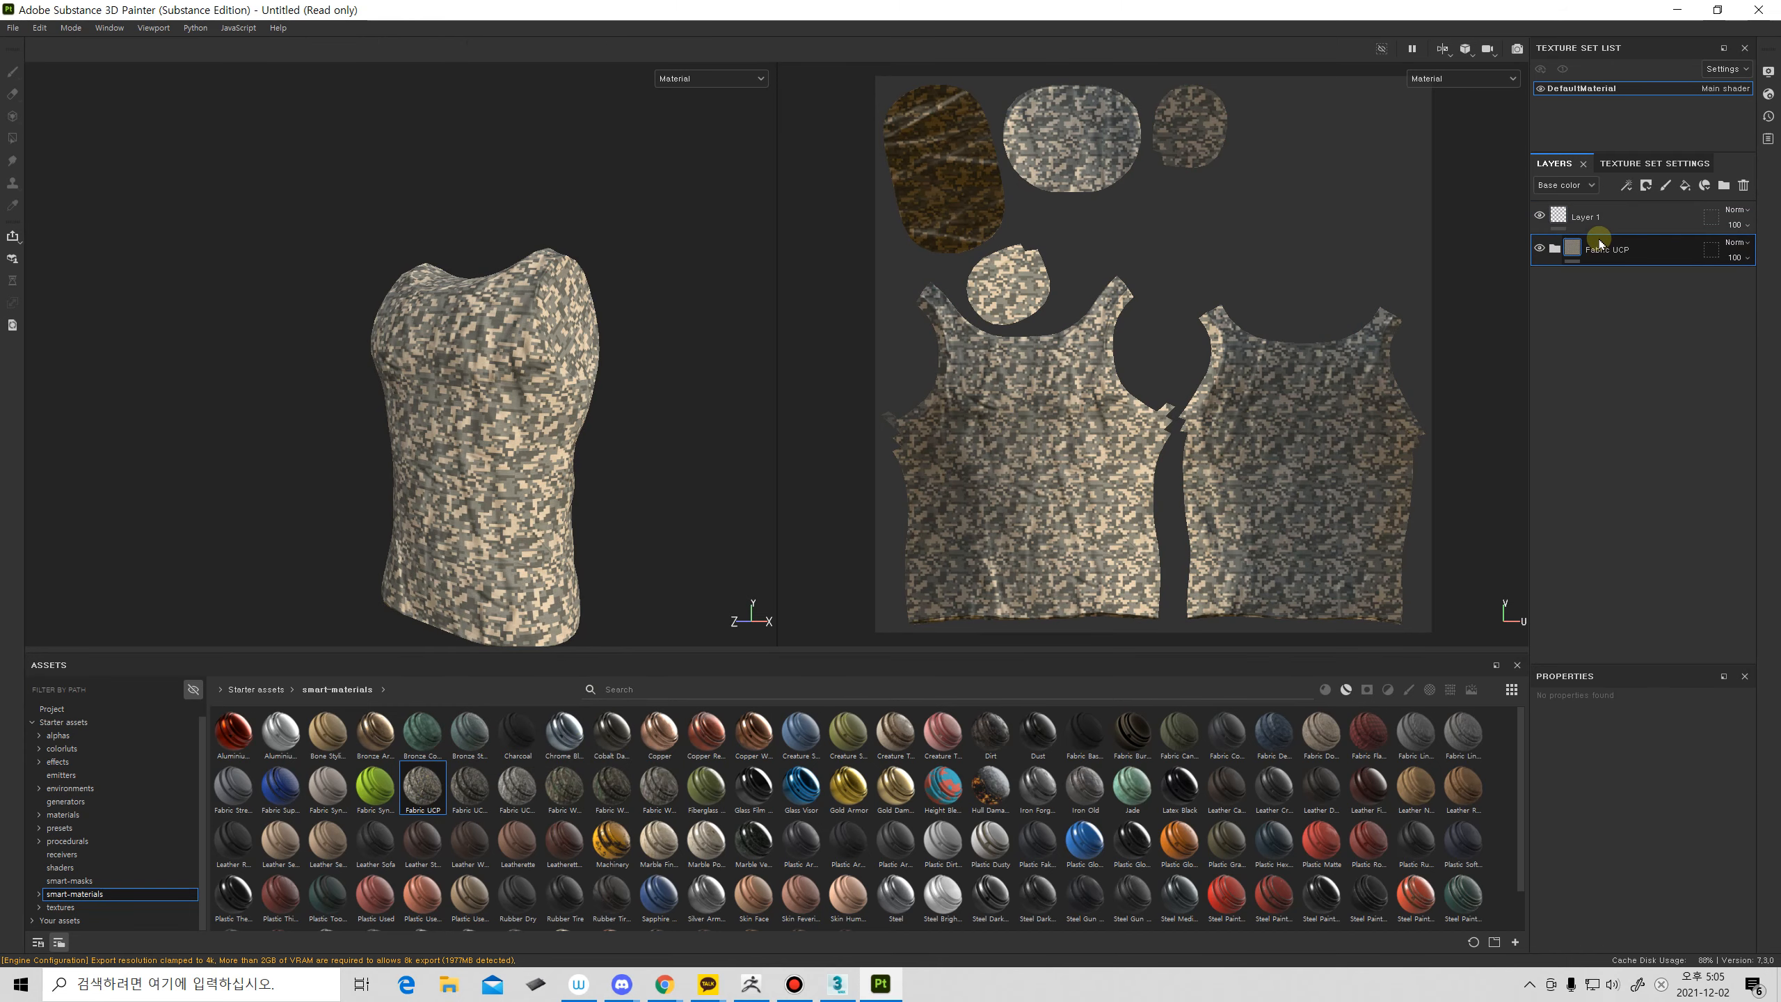
alt+drag(517, 438, 650, 446)
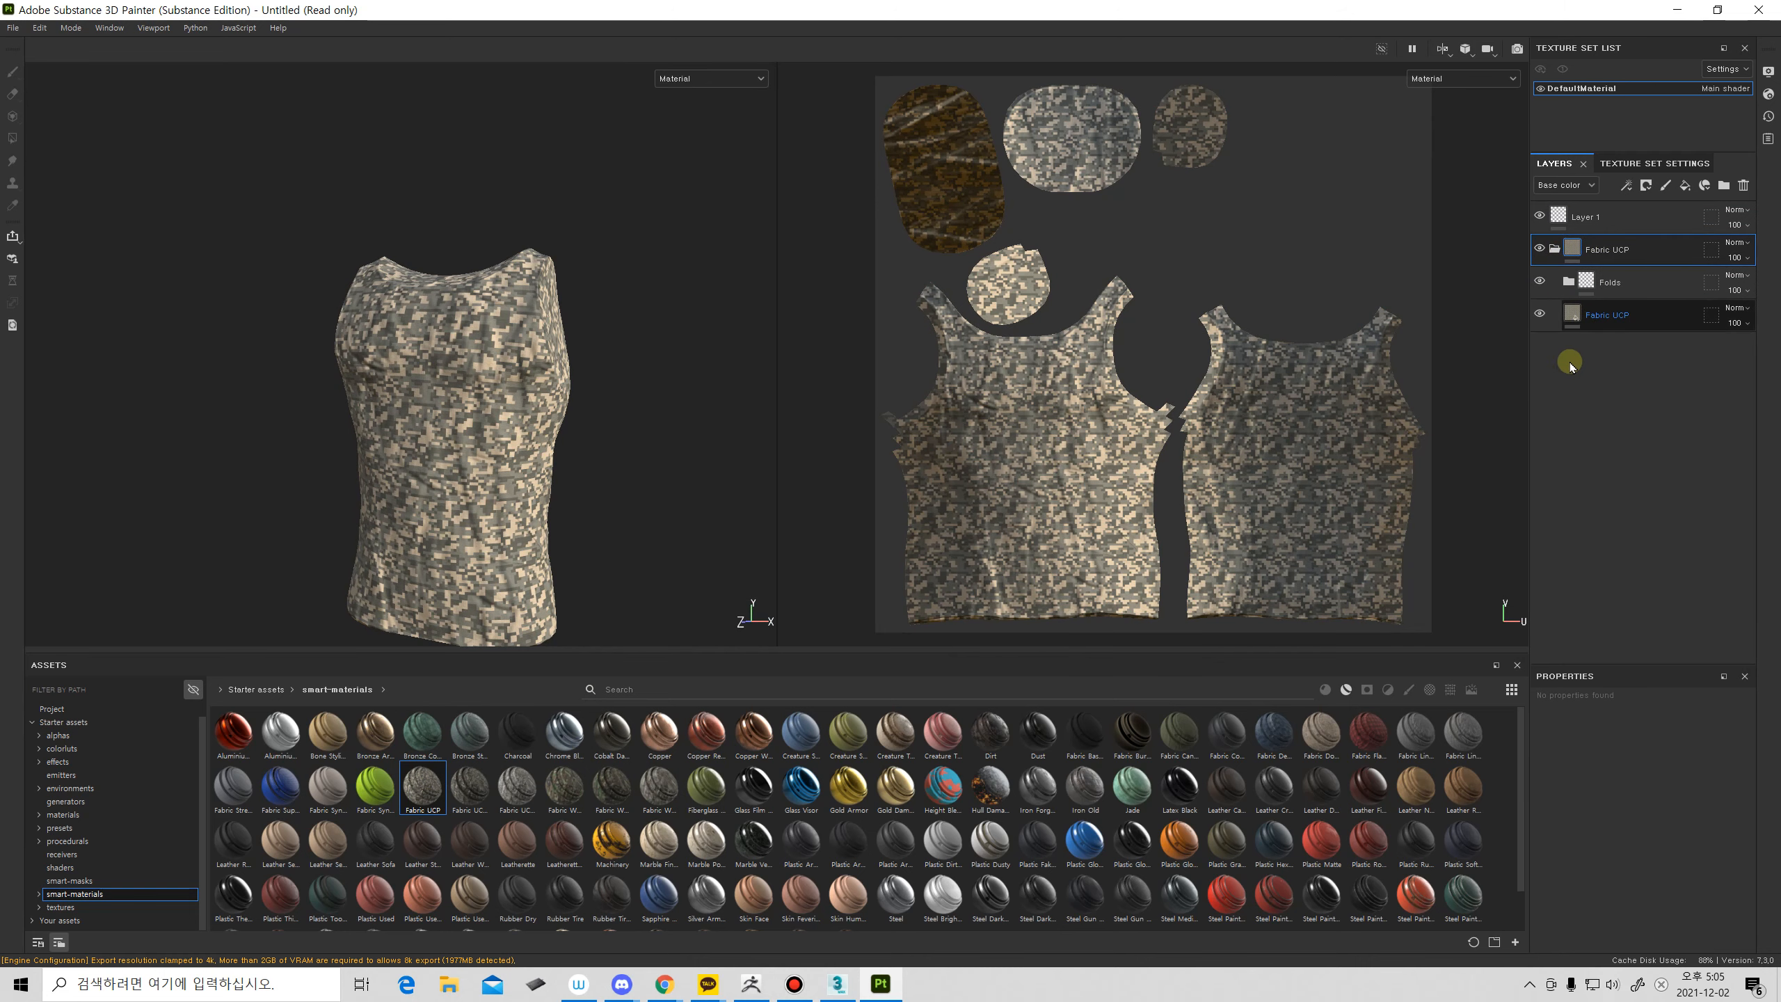
Turn off the color channel of the Fabric UCP fill layer inside the folder and inspect the fabric relief on the shirt.
click(1613, 316)
scroll(1584, 891, down, 3)
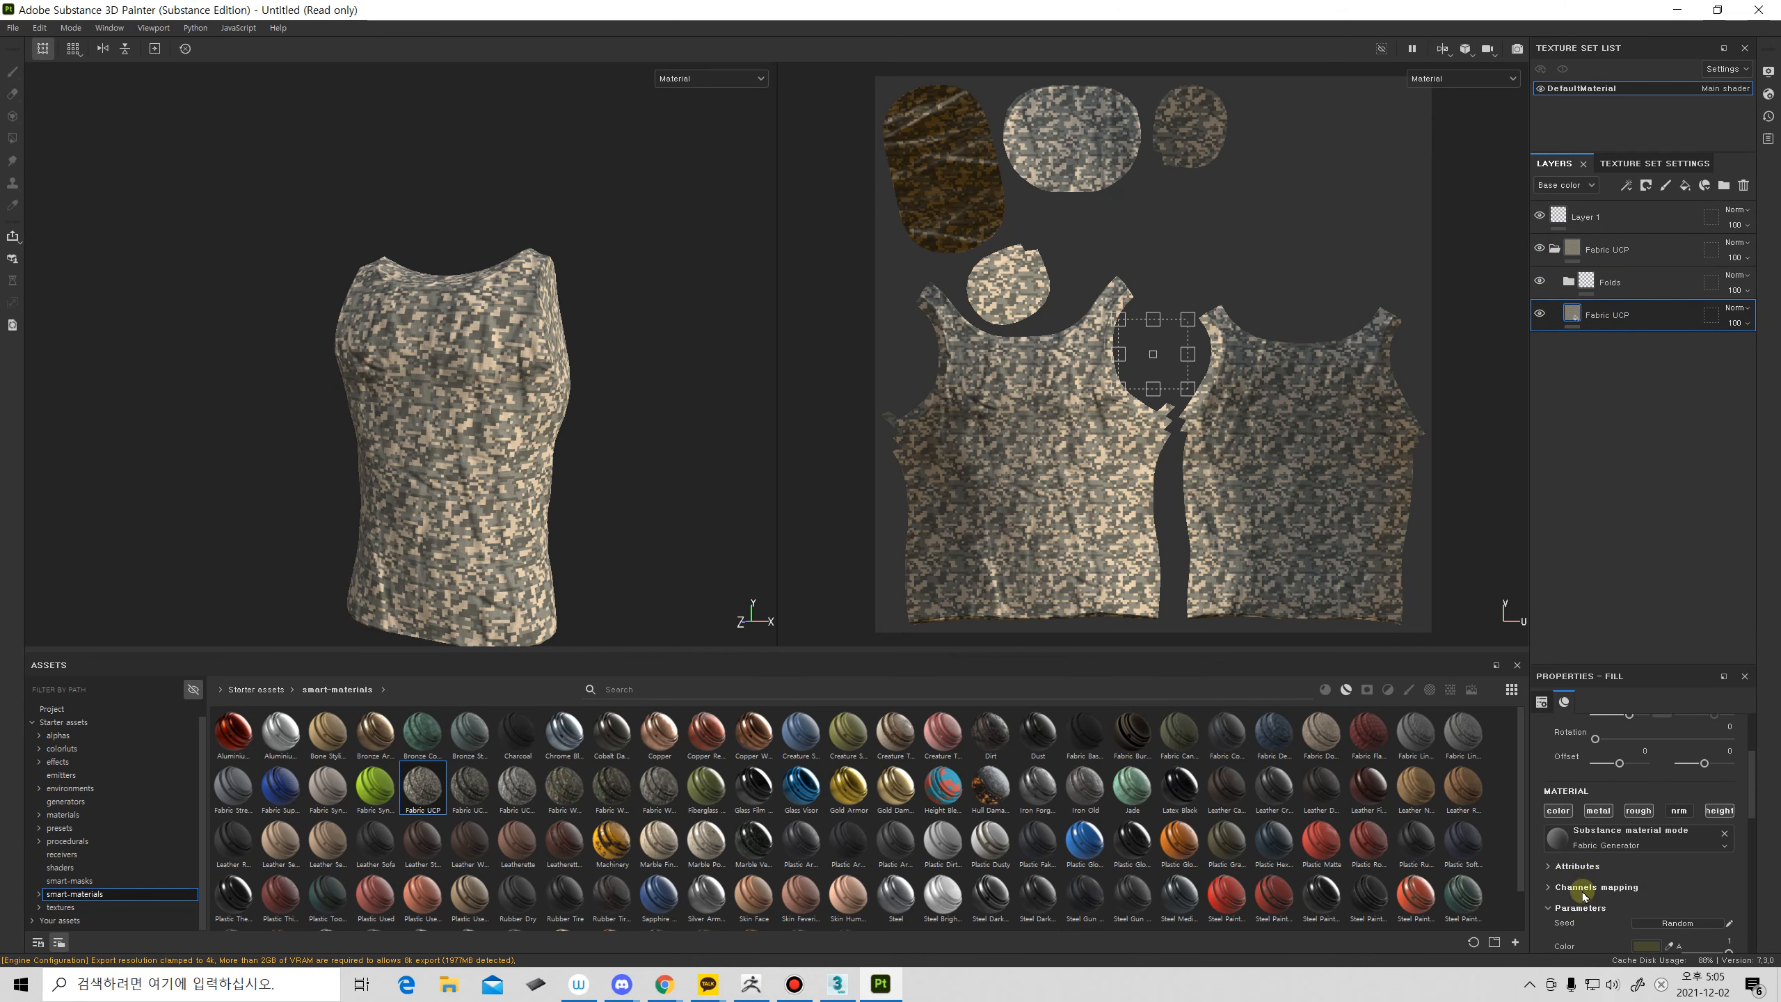
click(1560, 811)
alt+drag(616, 535, 978, 457)
scroll(586, 499, up, 3)
alt+drag(586, 499, 634, 404)
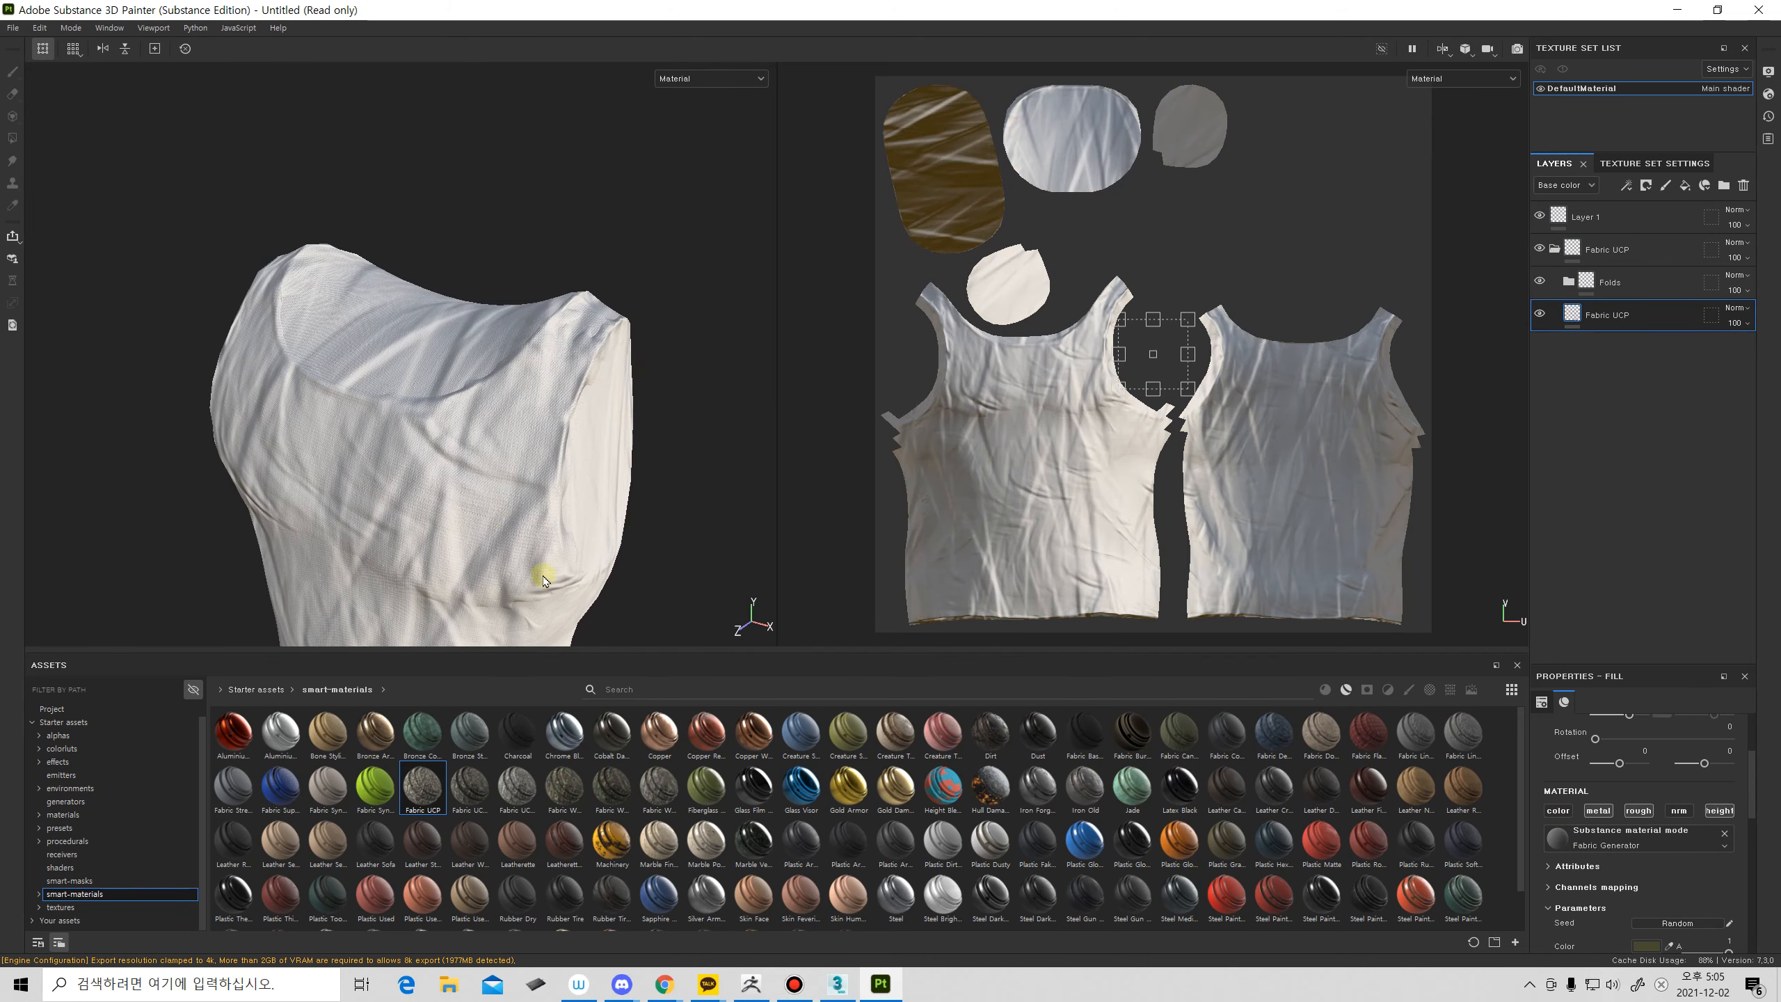
alt+drag(543, 579, 628, 519)
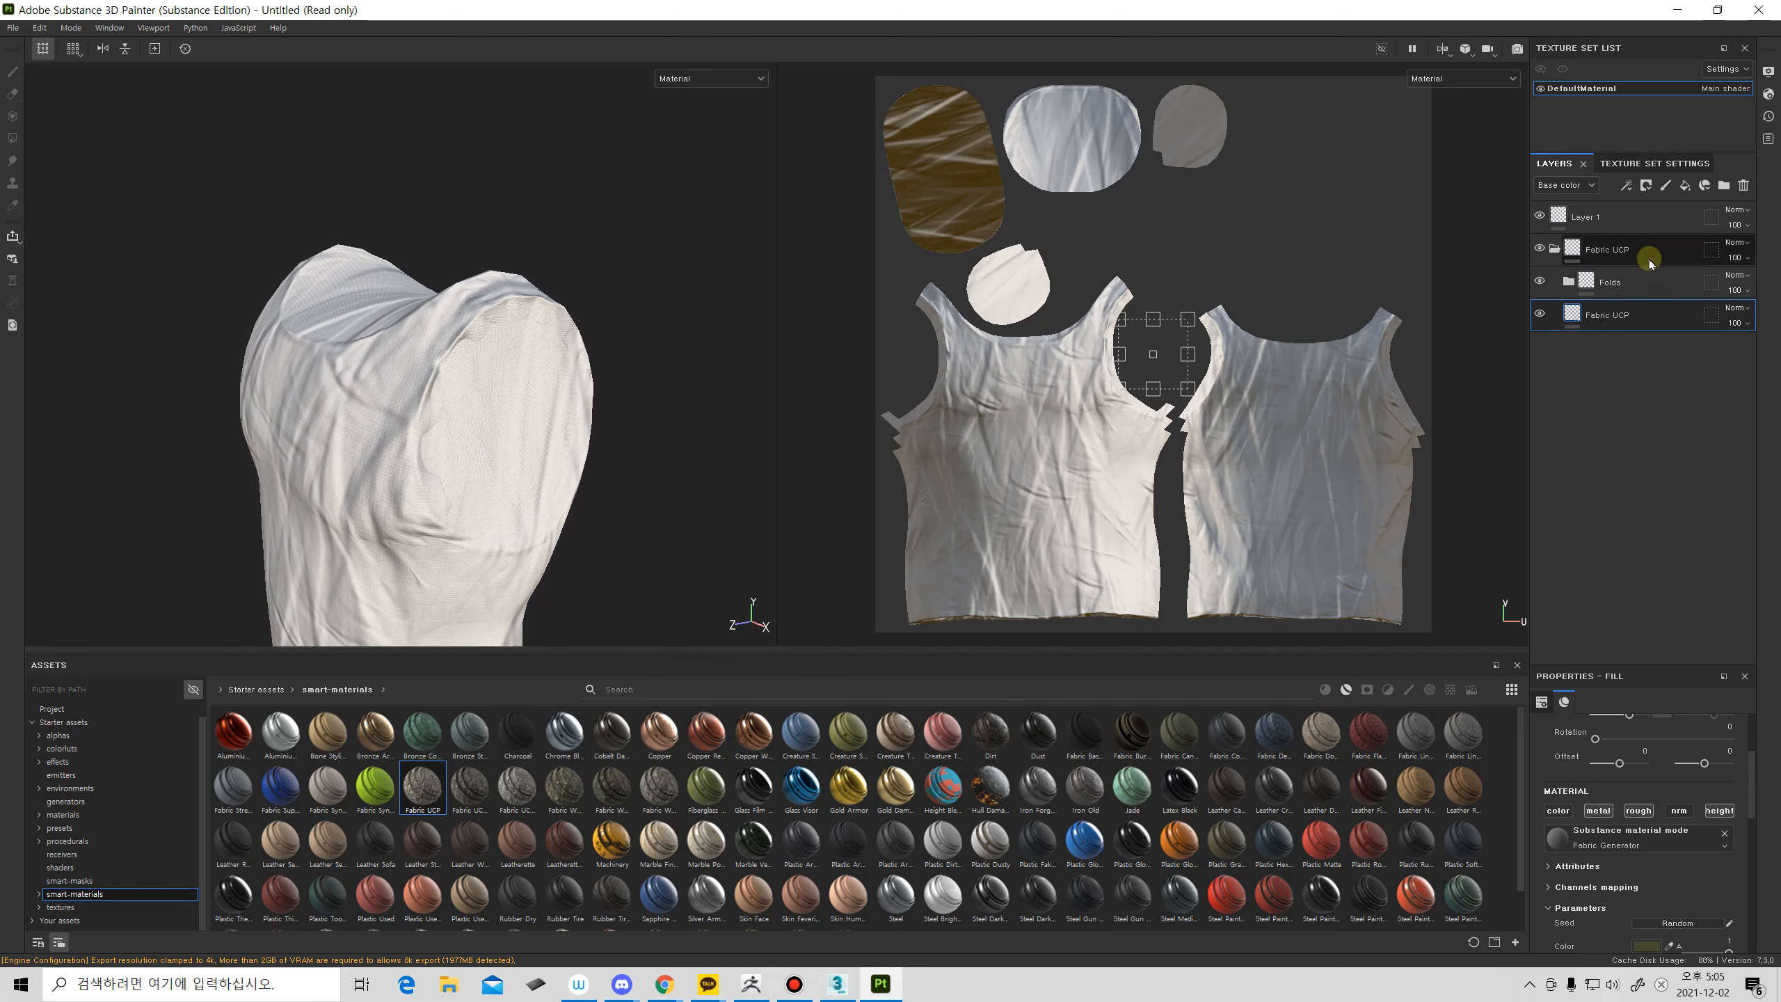
Add a color selection mask to the Fabric UCP folder and pick the green ID color of the shirt front.
click(1652, 259)
click(1554, 248)
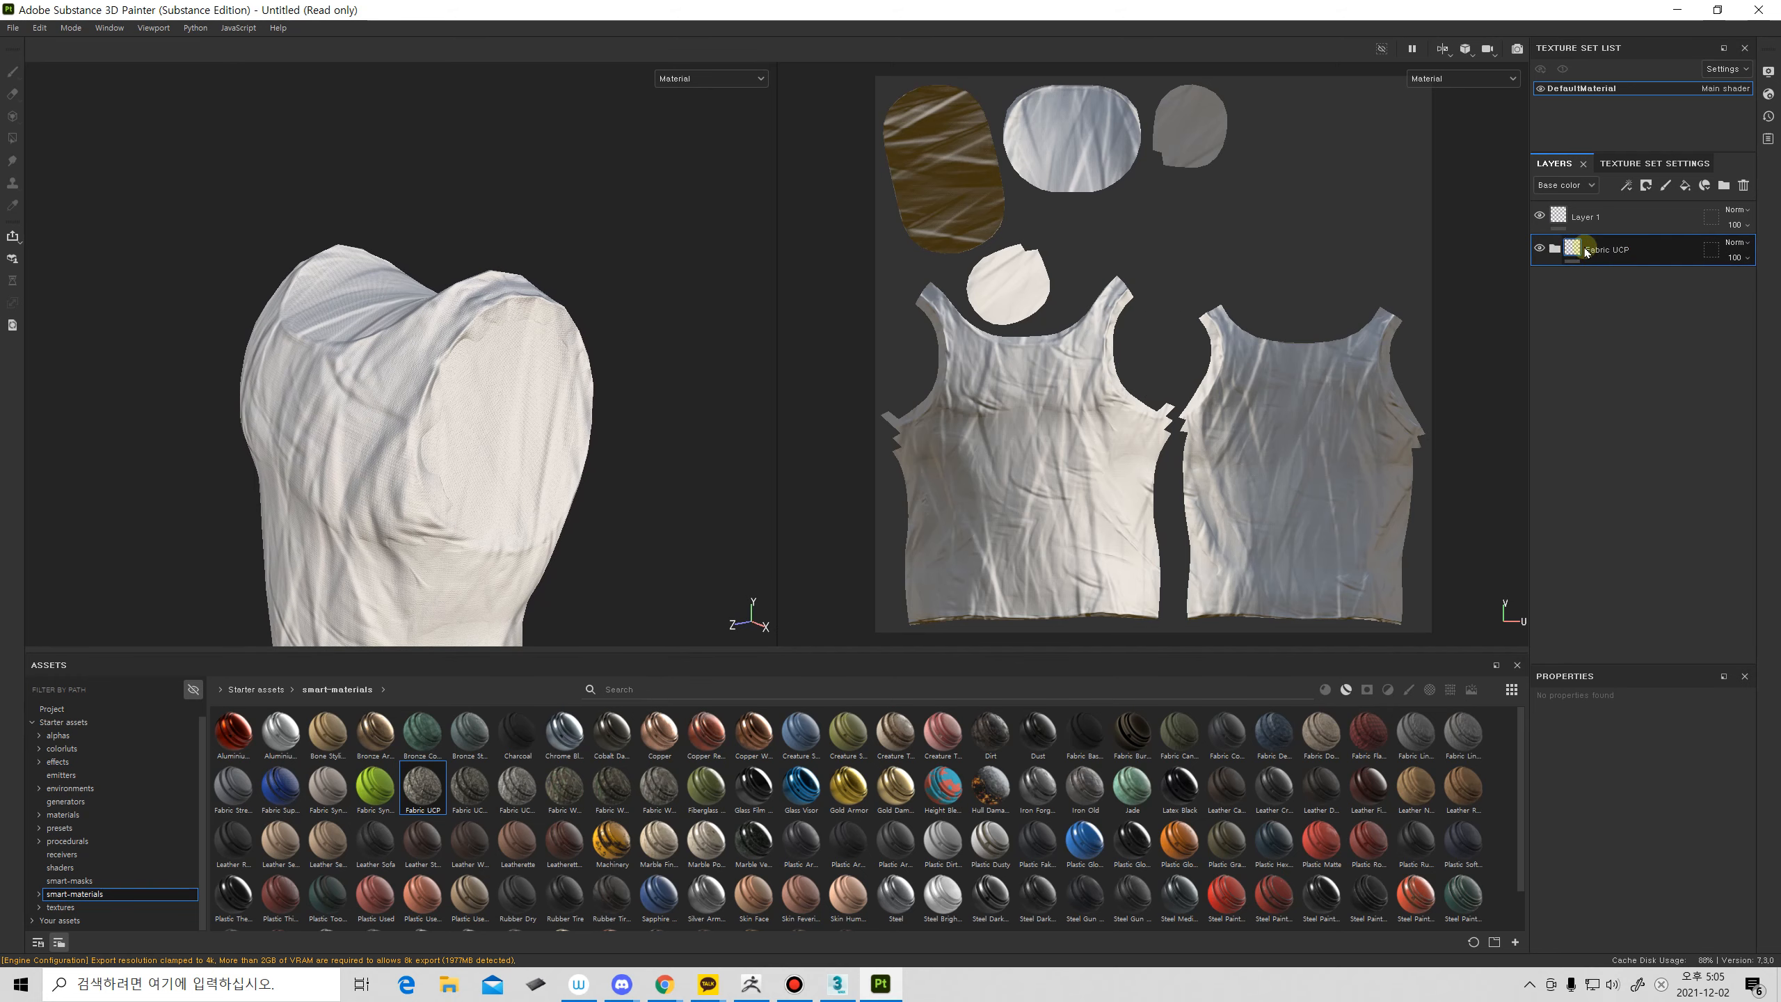
right_click(1579, 250)
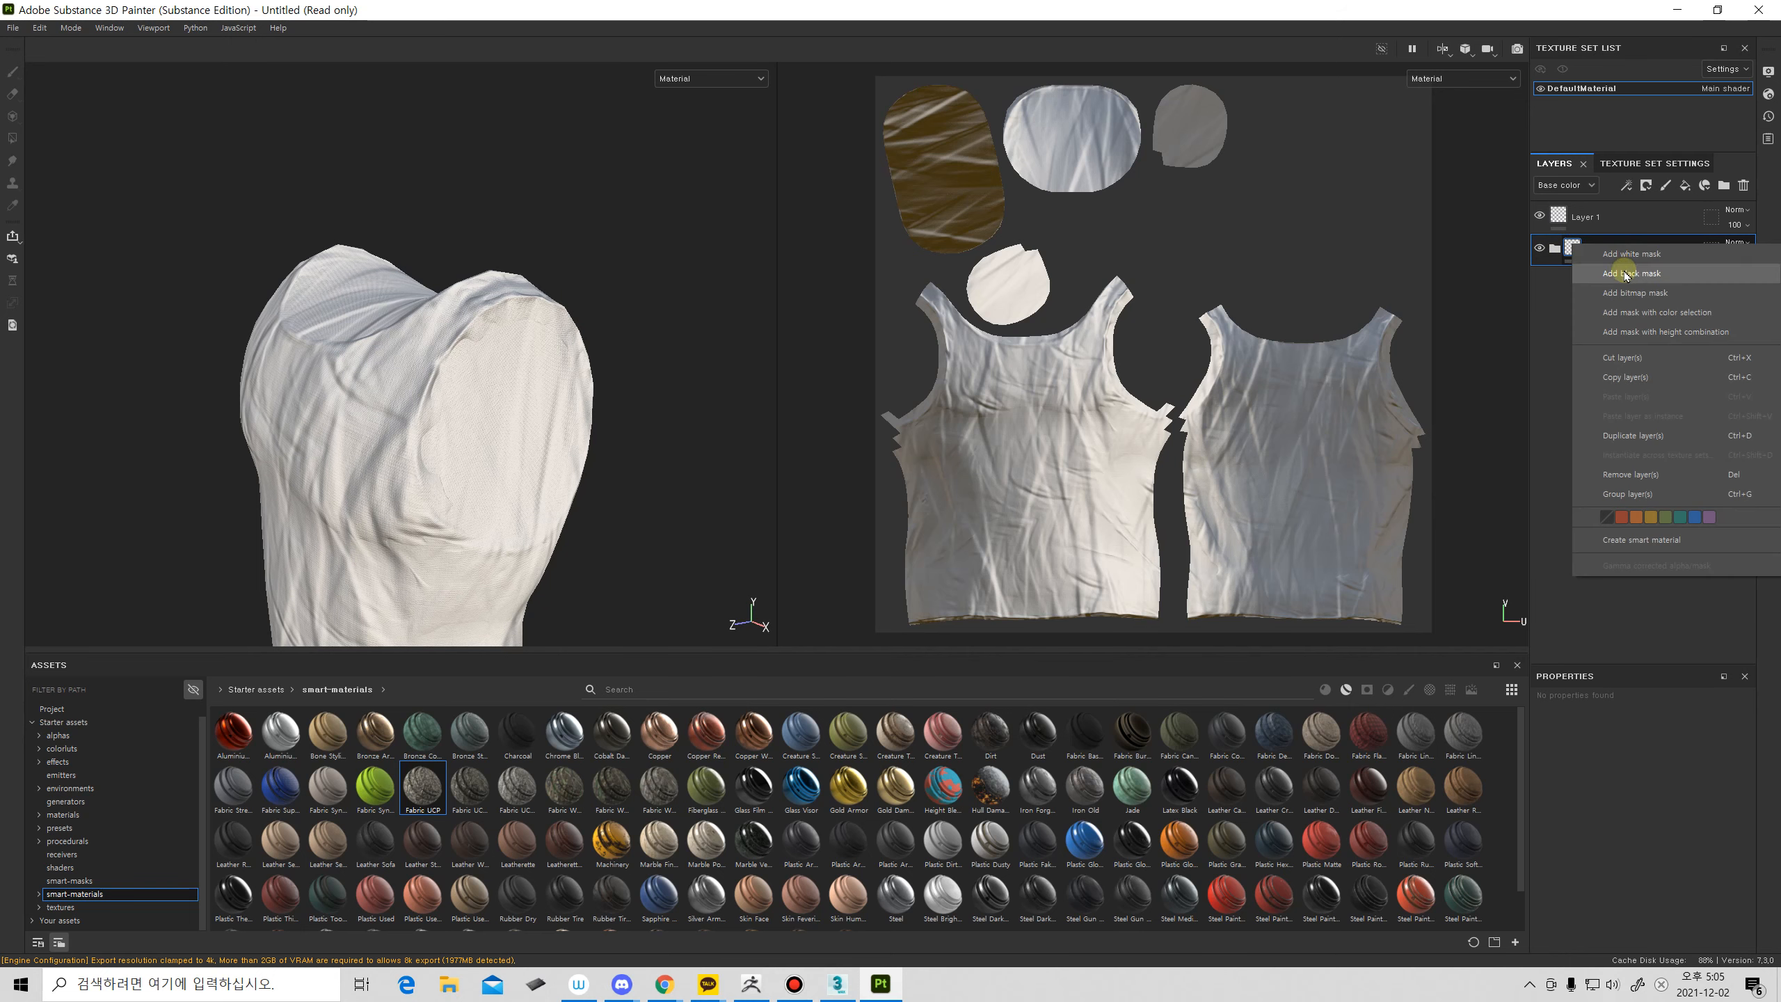
click(1651, 315)
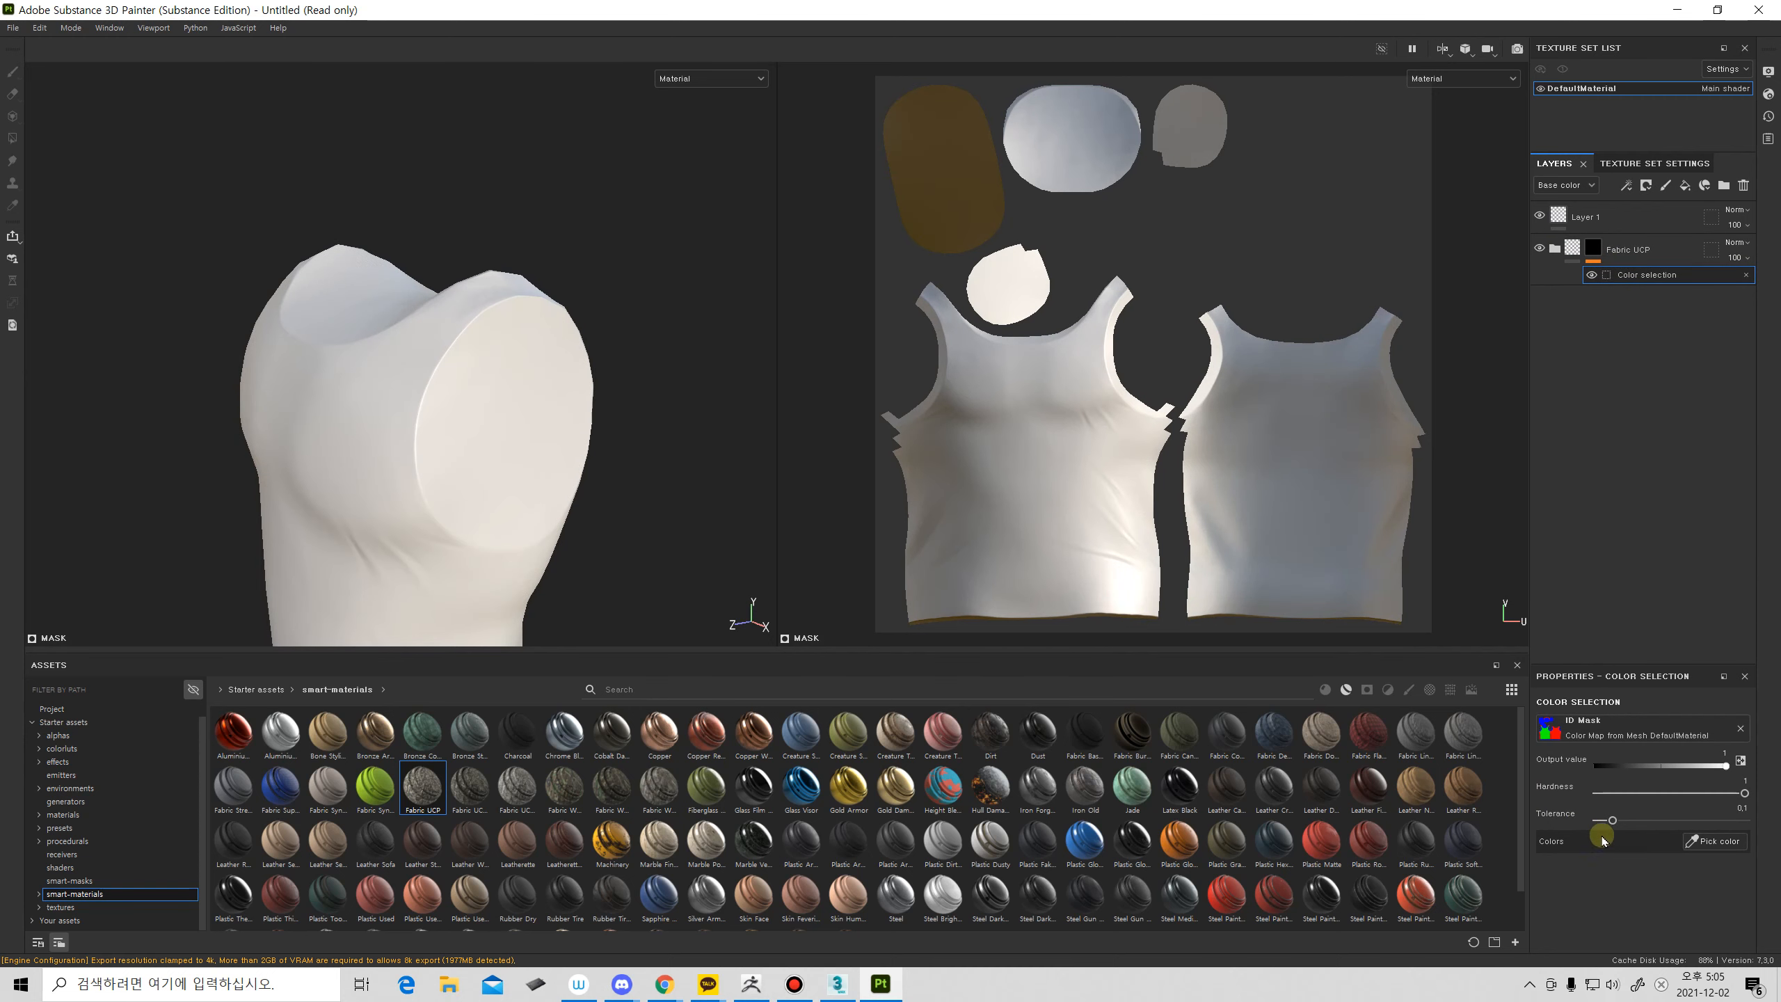
click(1695, 840)
click(394, 409)
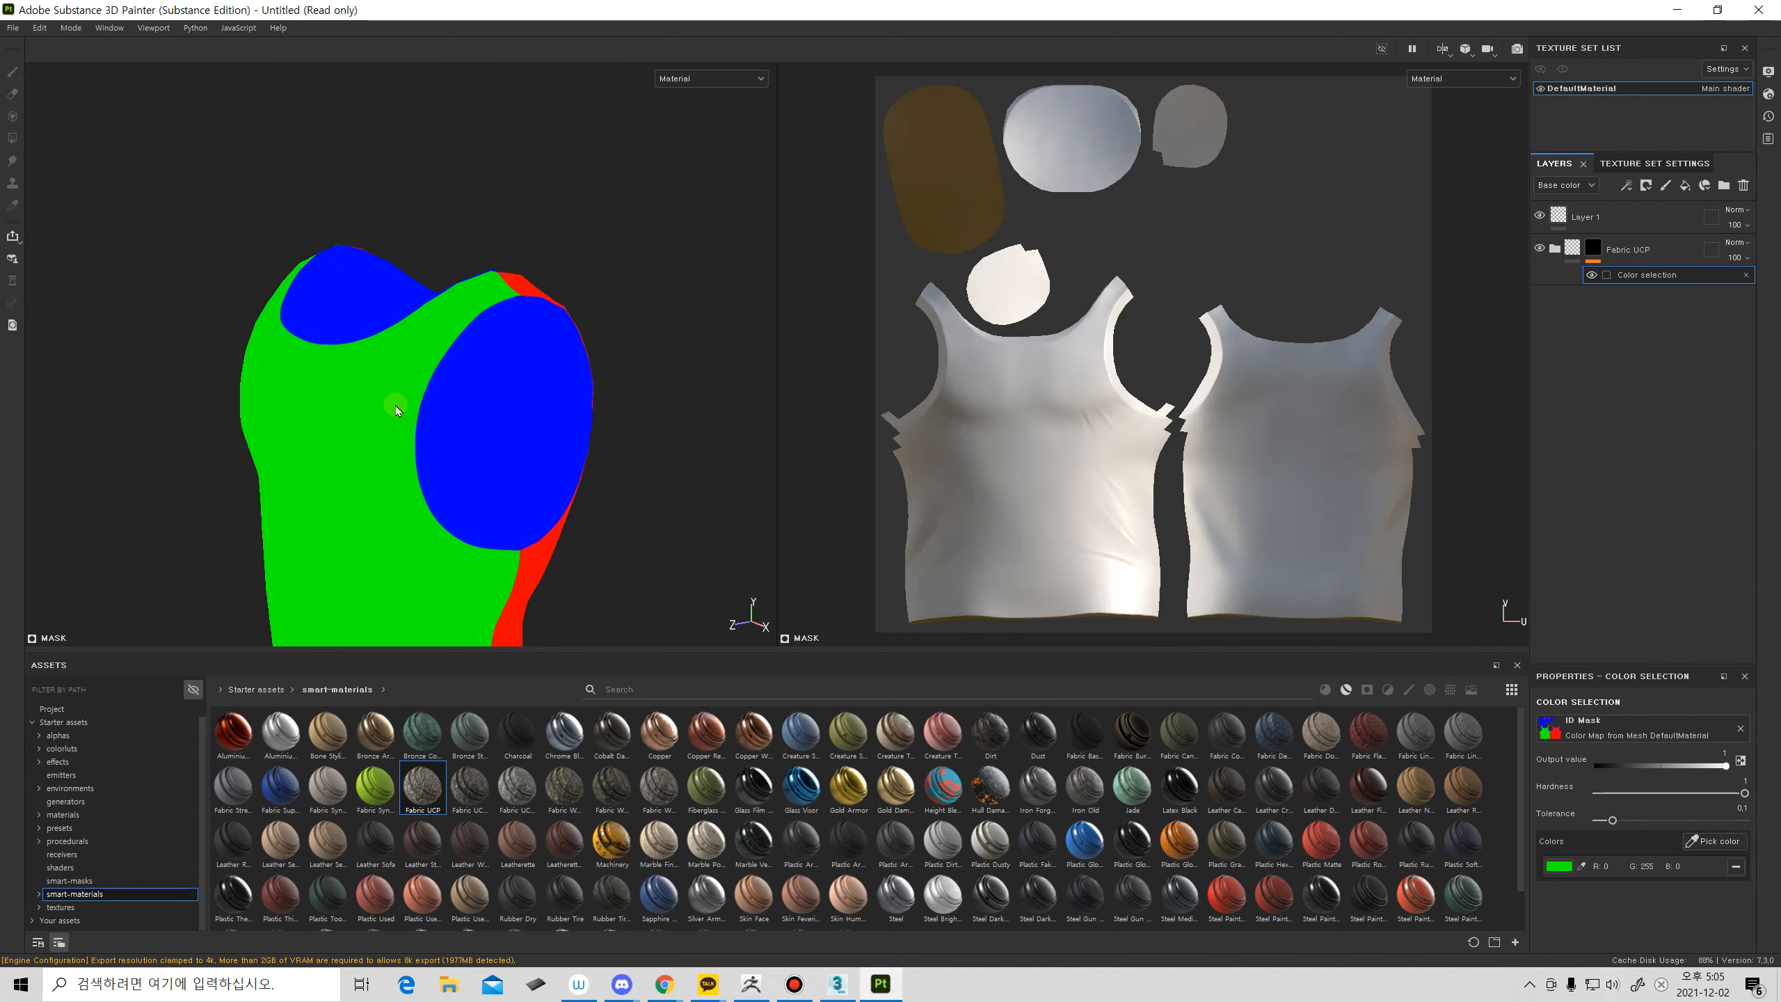
Inspect the mask edge at the side seam and add the red ID color of the shirt back to the color selection.
alt+drag(484, 551, 357, 428)
alt+right_drag(357, 428, 1305, 379)
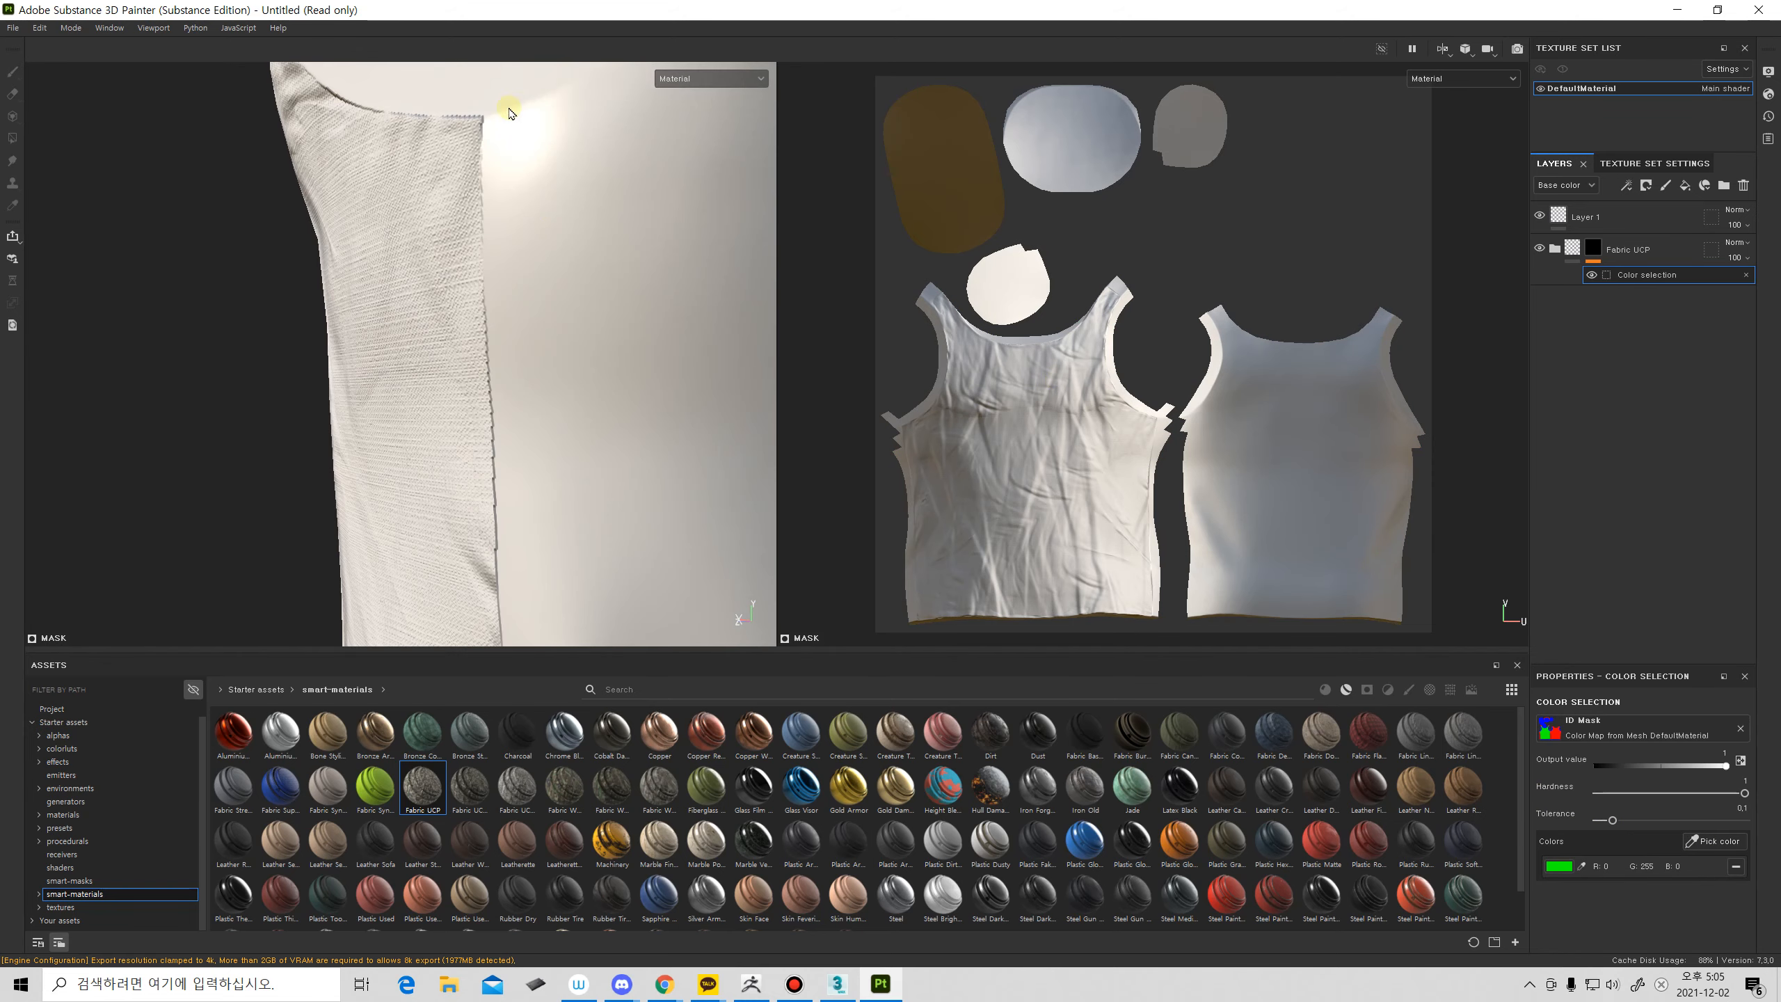
alt+right_drag(660, 430, 544, 402)
alt+drag(545, 402, 1102, 668)
click(1742, 845)
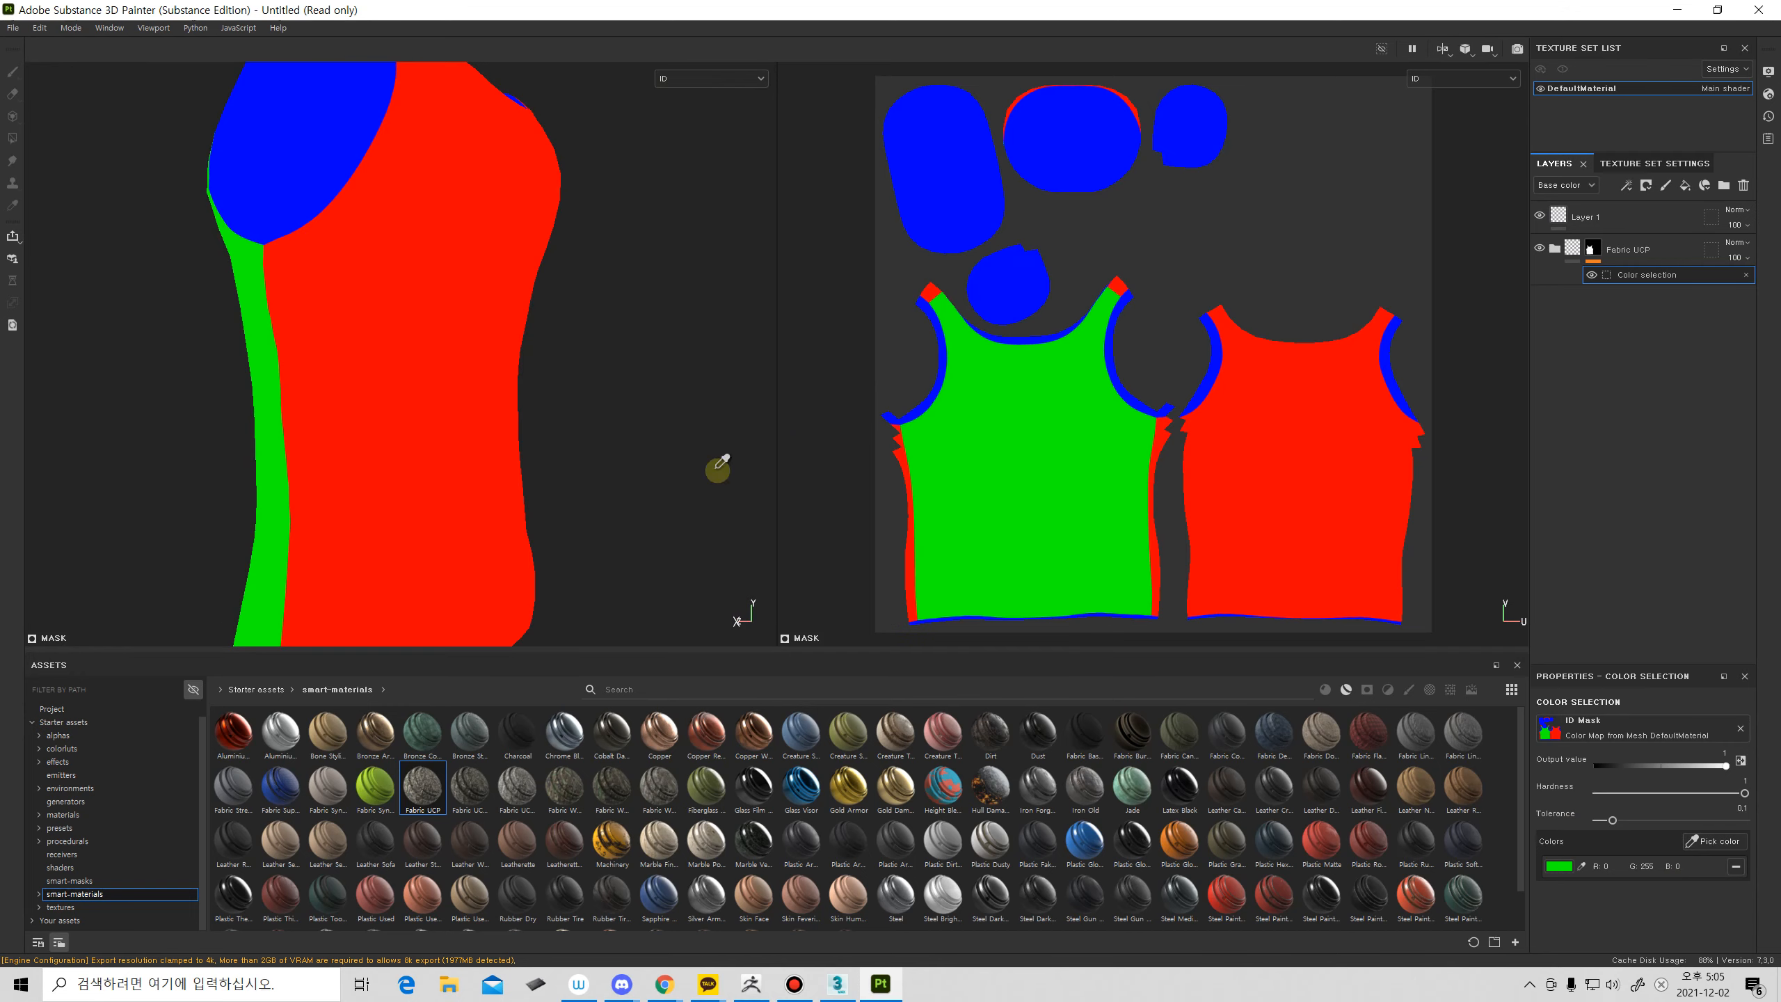
click(429, 325)
alt+right_drag(389, 365, 151, 386)
alt+drag(151, 386, 505, 378)
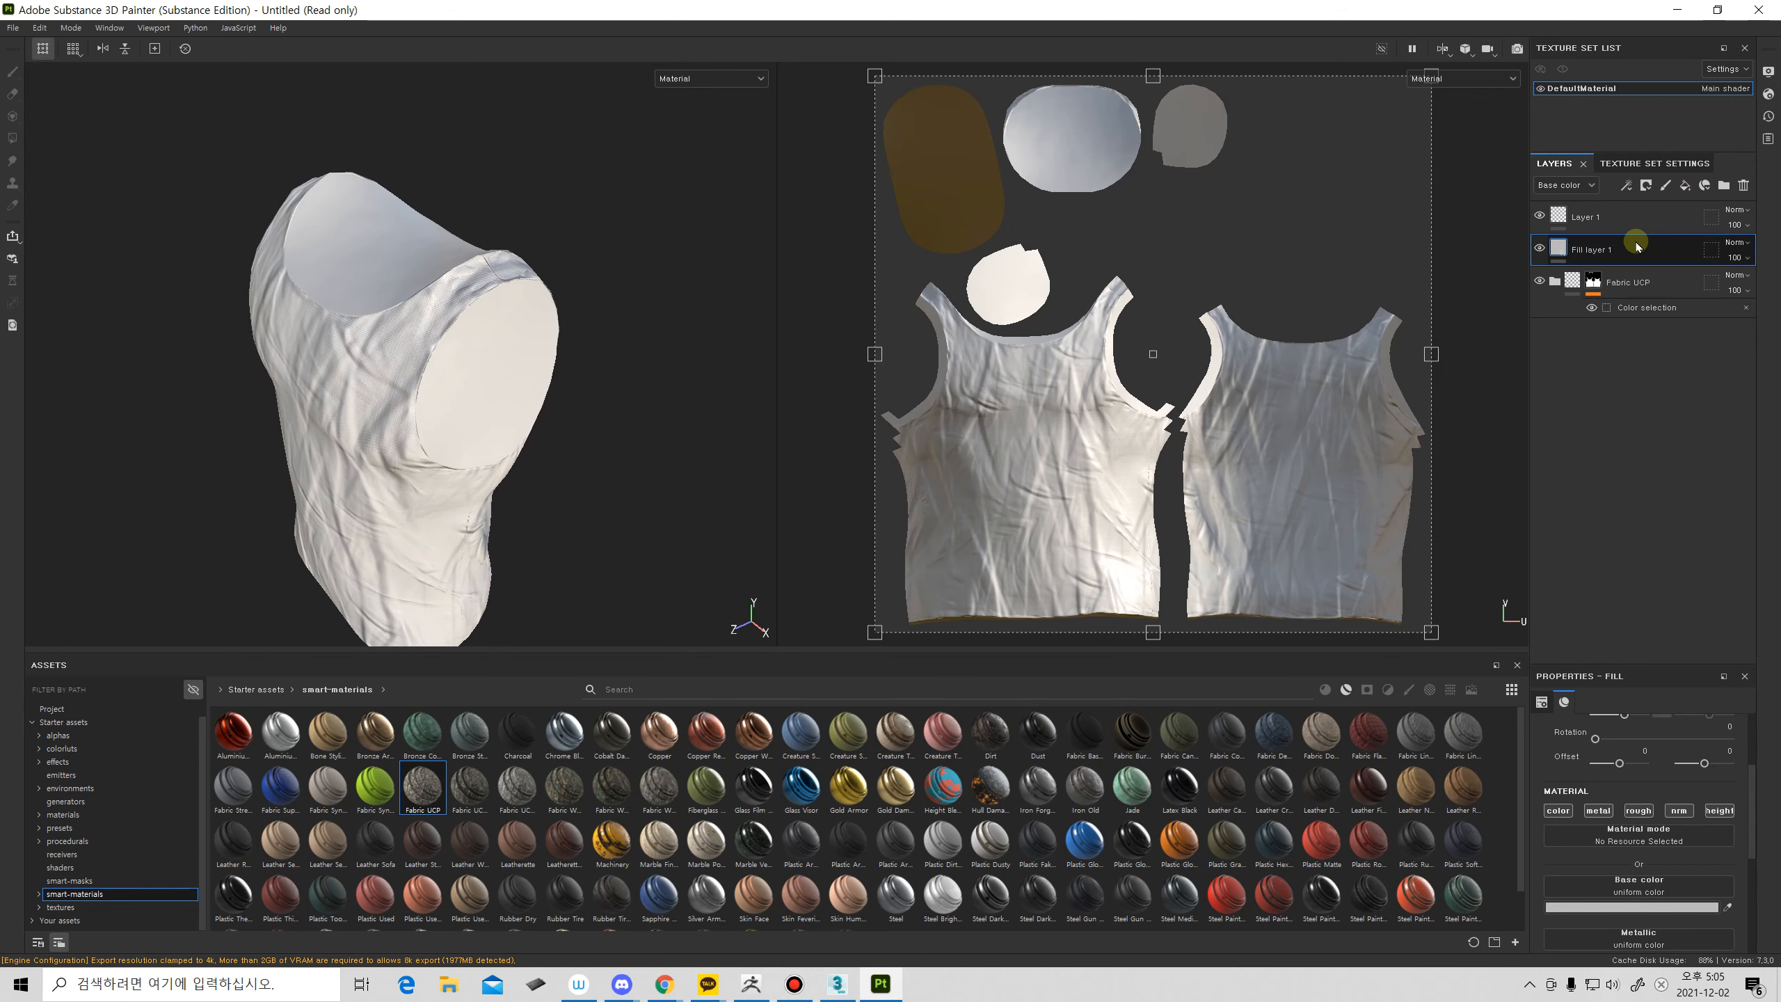
Add a fill layer beneath the Fabric UCP folder and set its base color to the dark tone 221E1E.
drag(1635, 247, 1619, 341)
click(1636, 914)
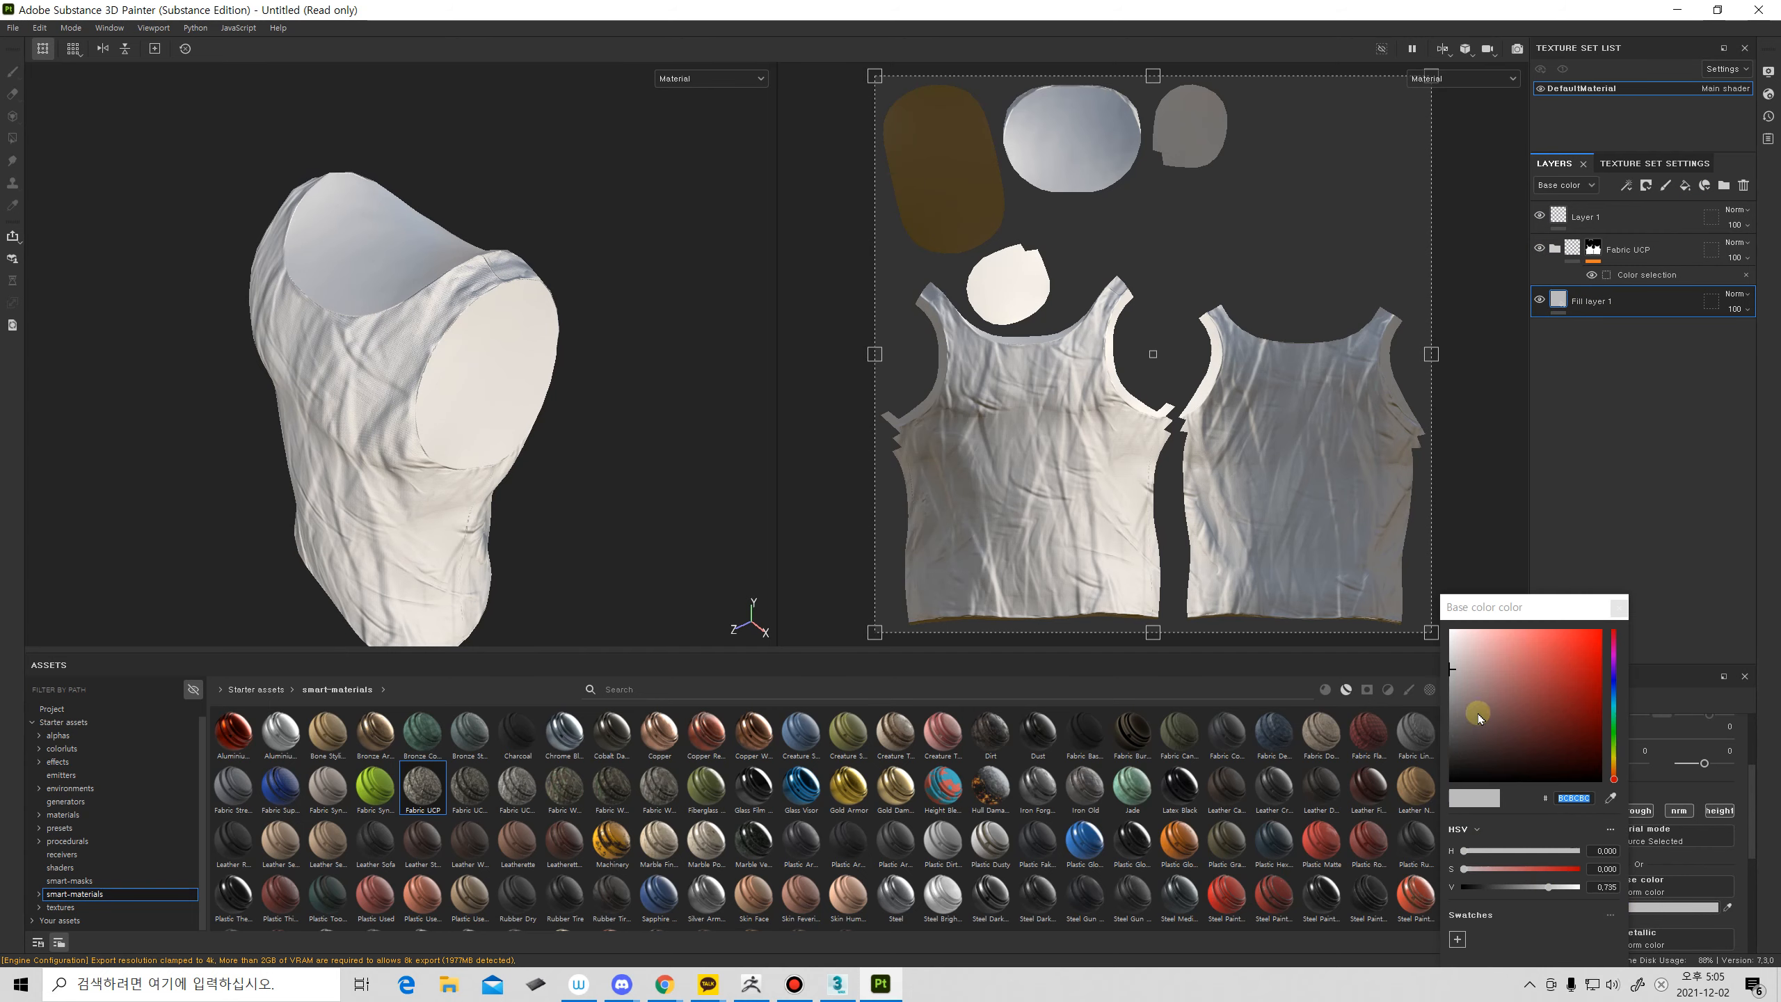
drag(1478, 713, 1467, 767)
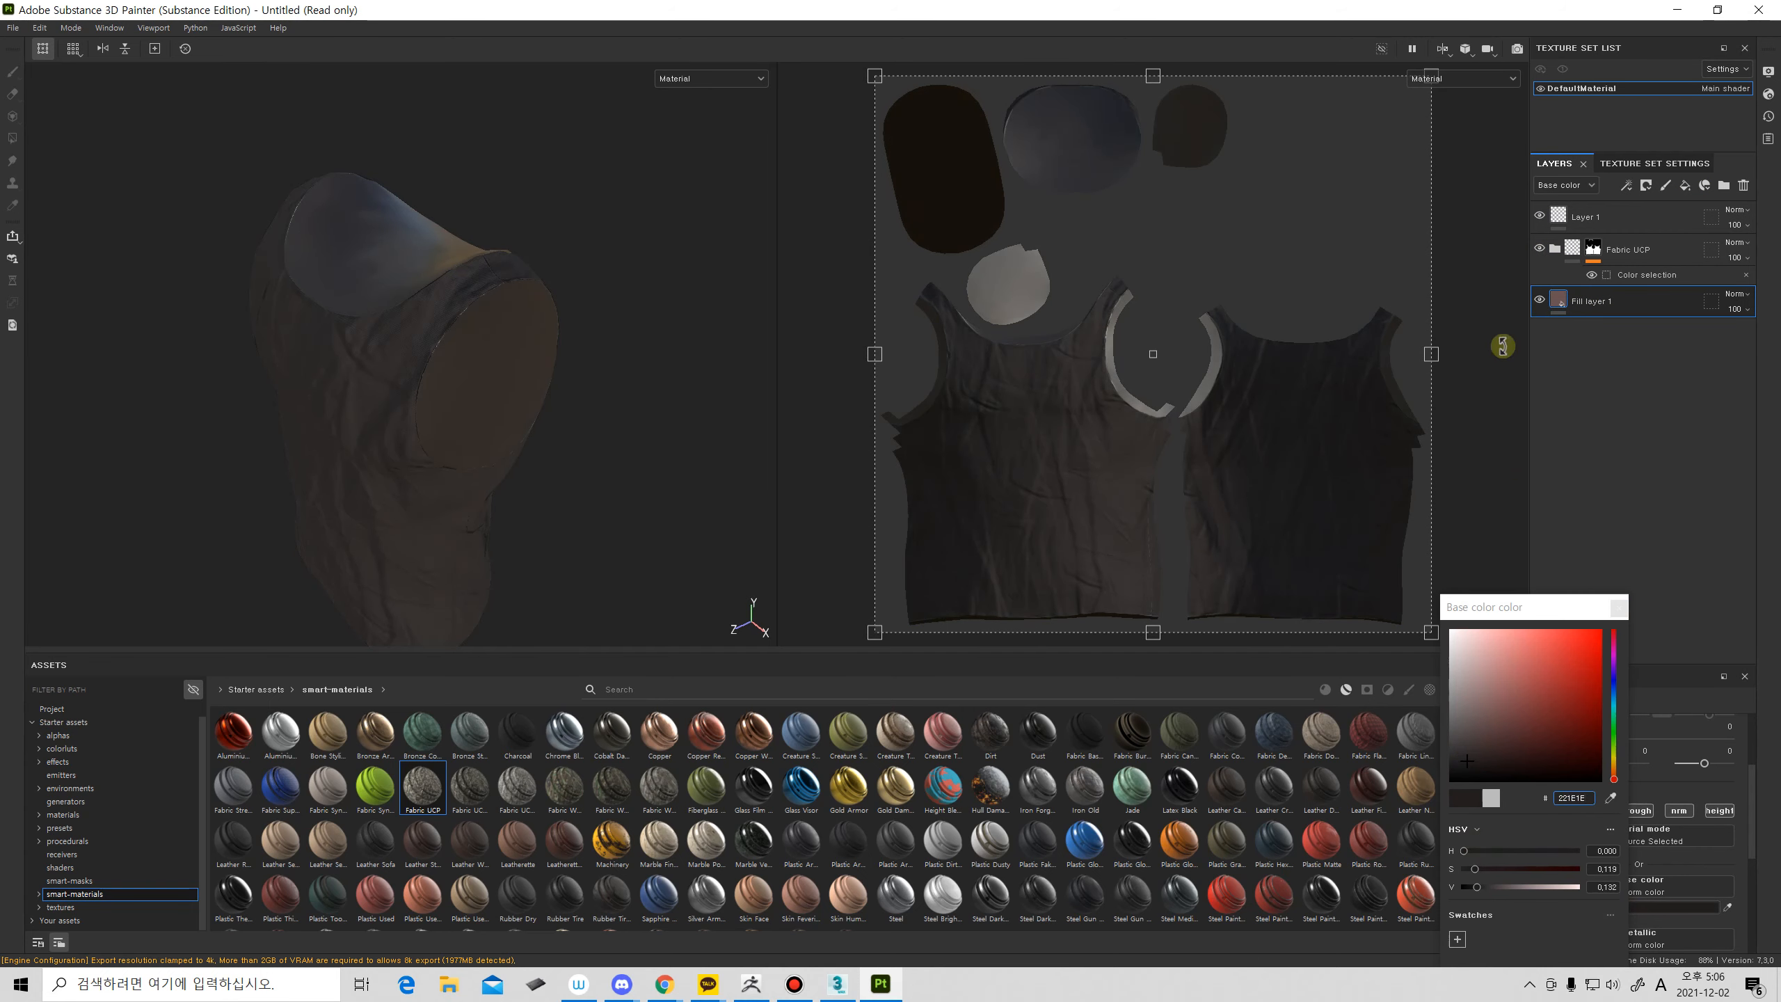
Add a fill layer directly above the Fabric UCP layer inside the Fabric UCP folder.
click(1570, 262)
click(1554, 250)
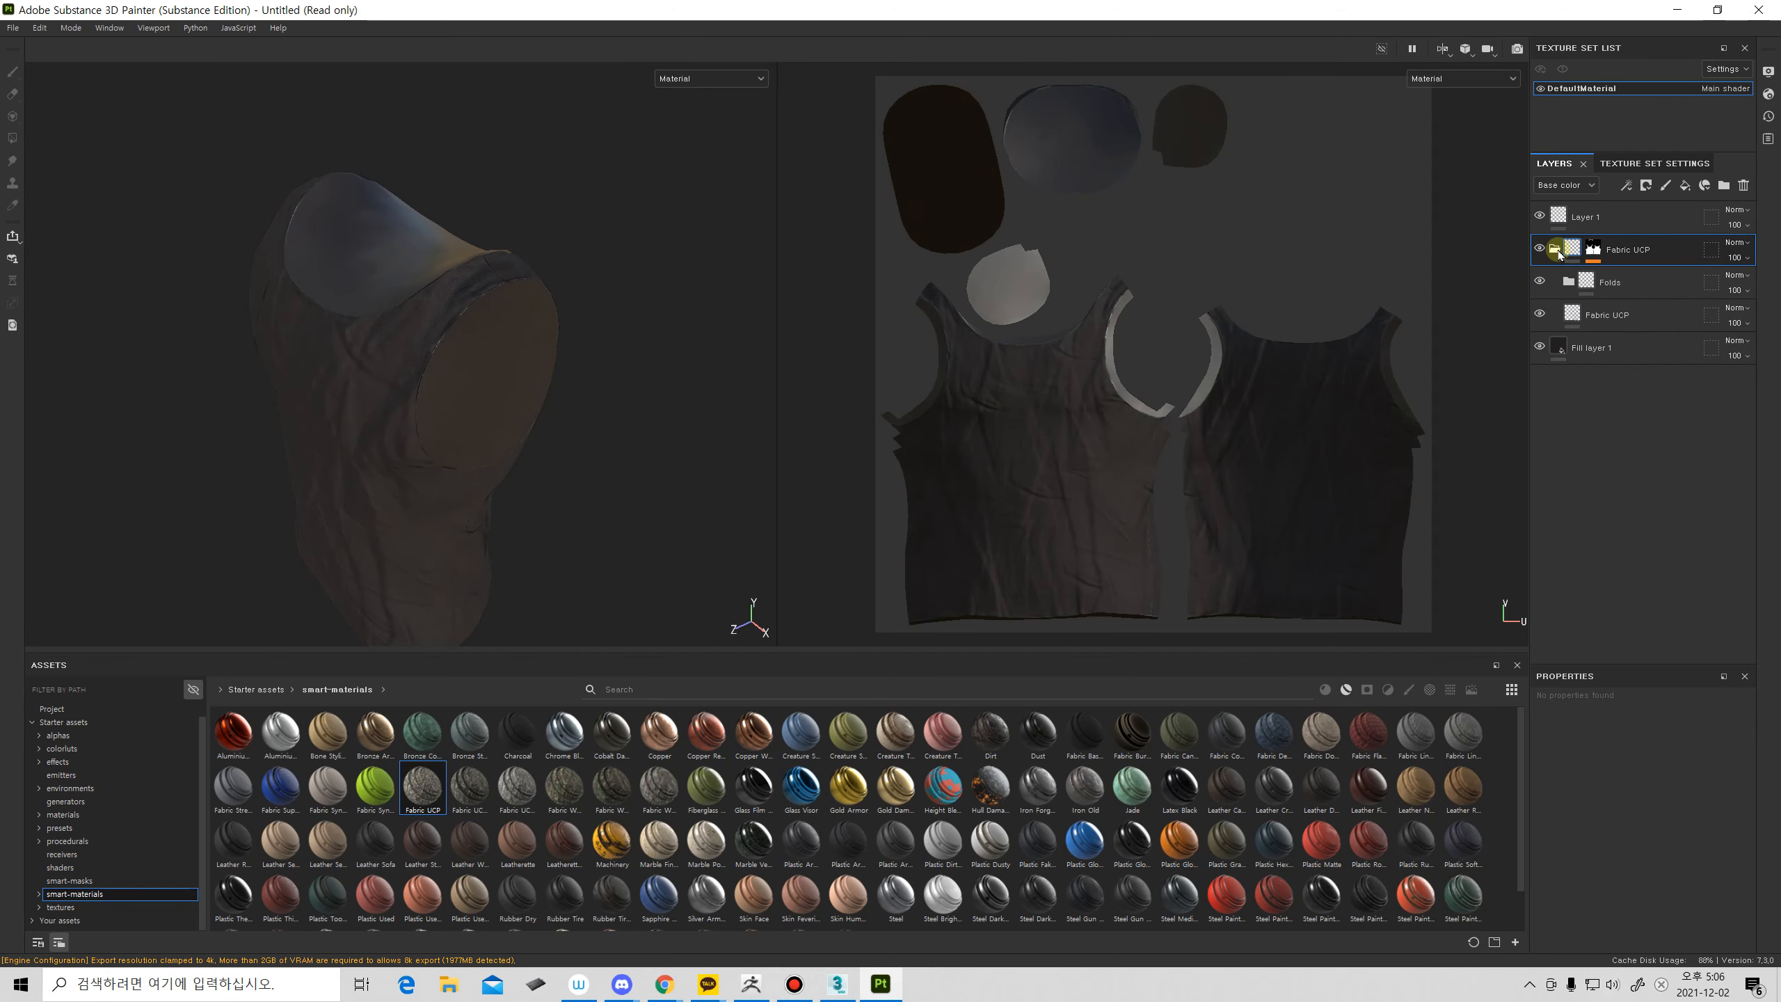
click(1636, 287)
click(1634, 317)
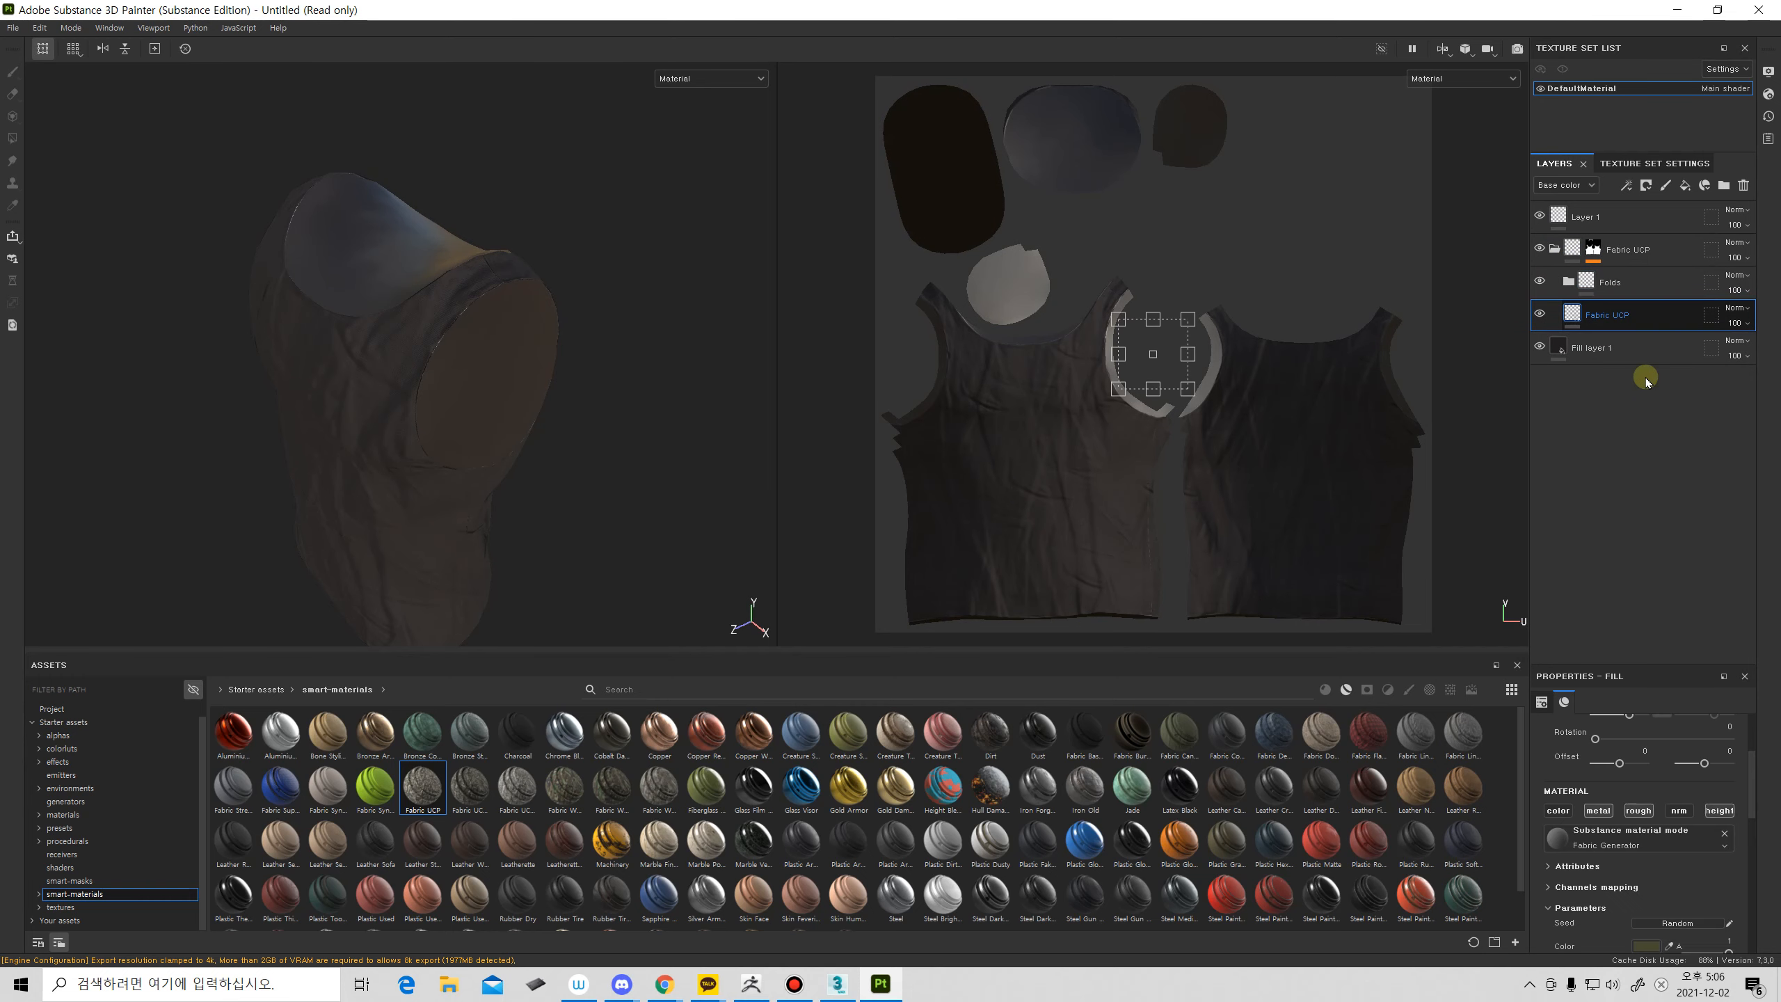
click(1688, 190)
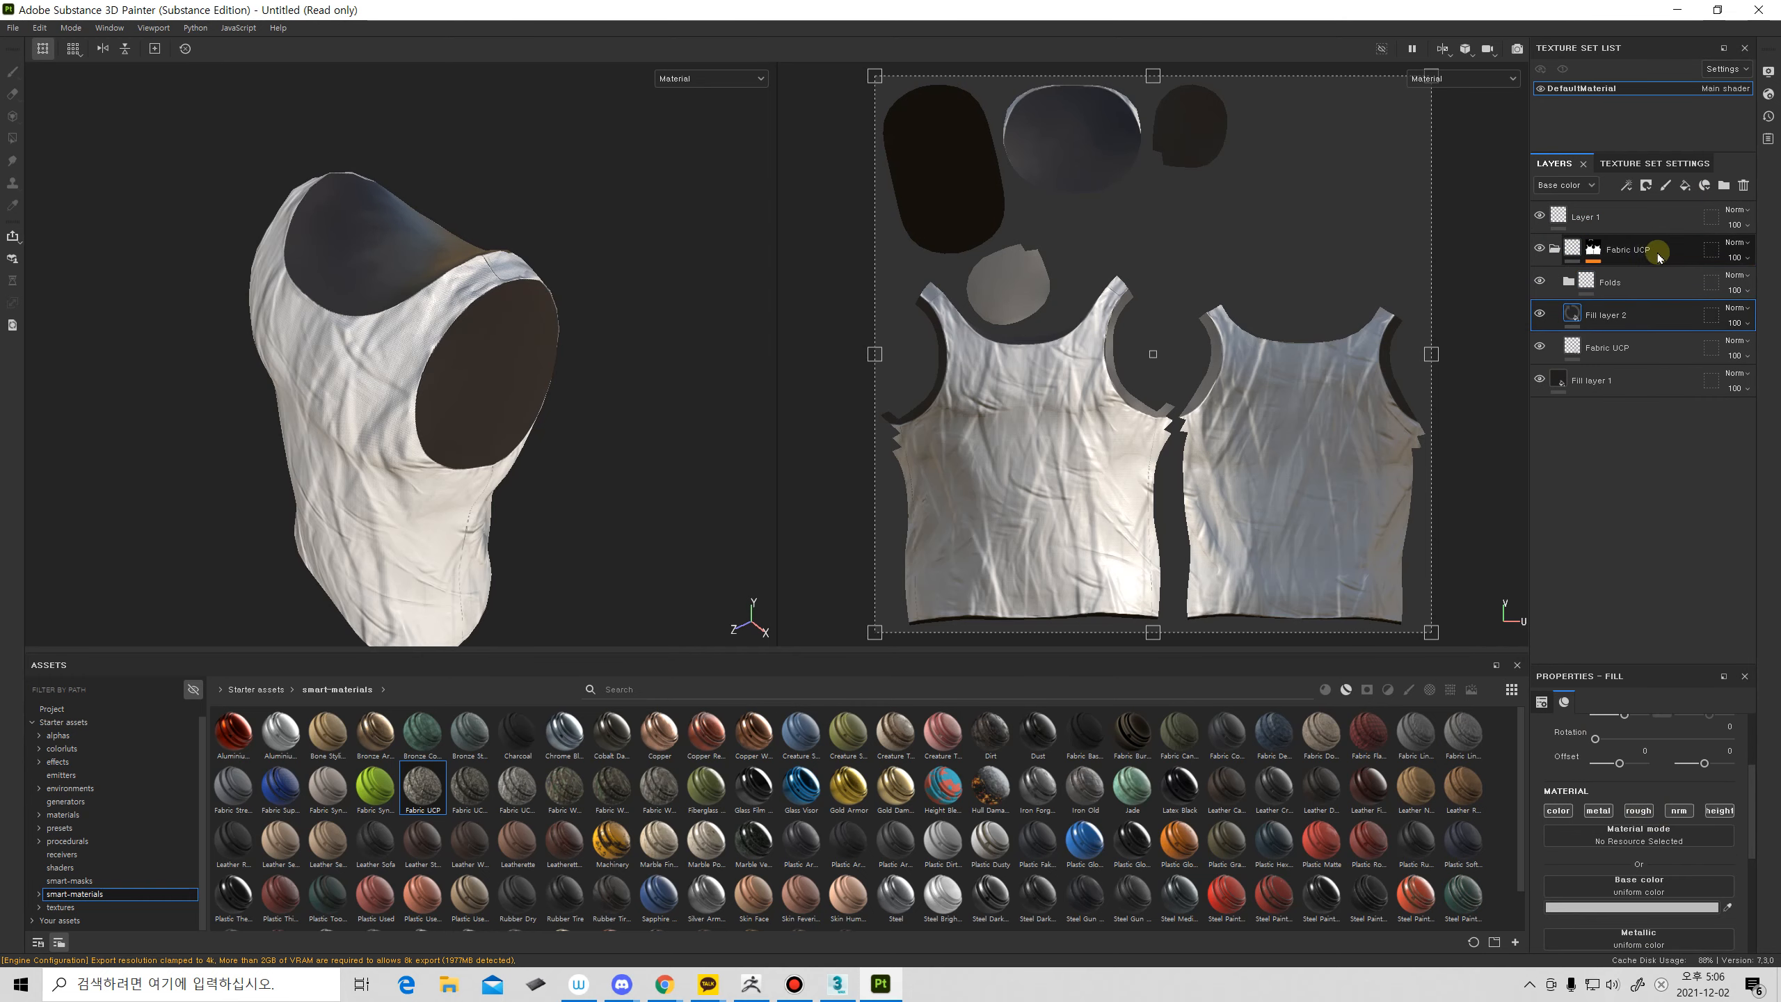
Examine the shirt's fabric folds, neckline and armhole openings from several sides.
alt+drag(604, 440, 615, 492)
alt+drag(472, 499, 718, 495)
scroll(592, 483, up, 5)
alt+drag(591, 483, 442, 442)
alt+right_drag(442, 442, 787, 444)
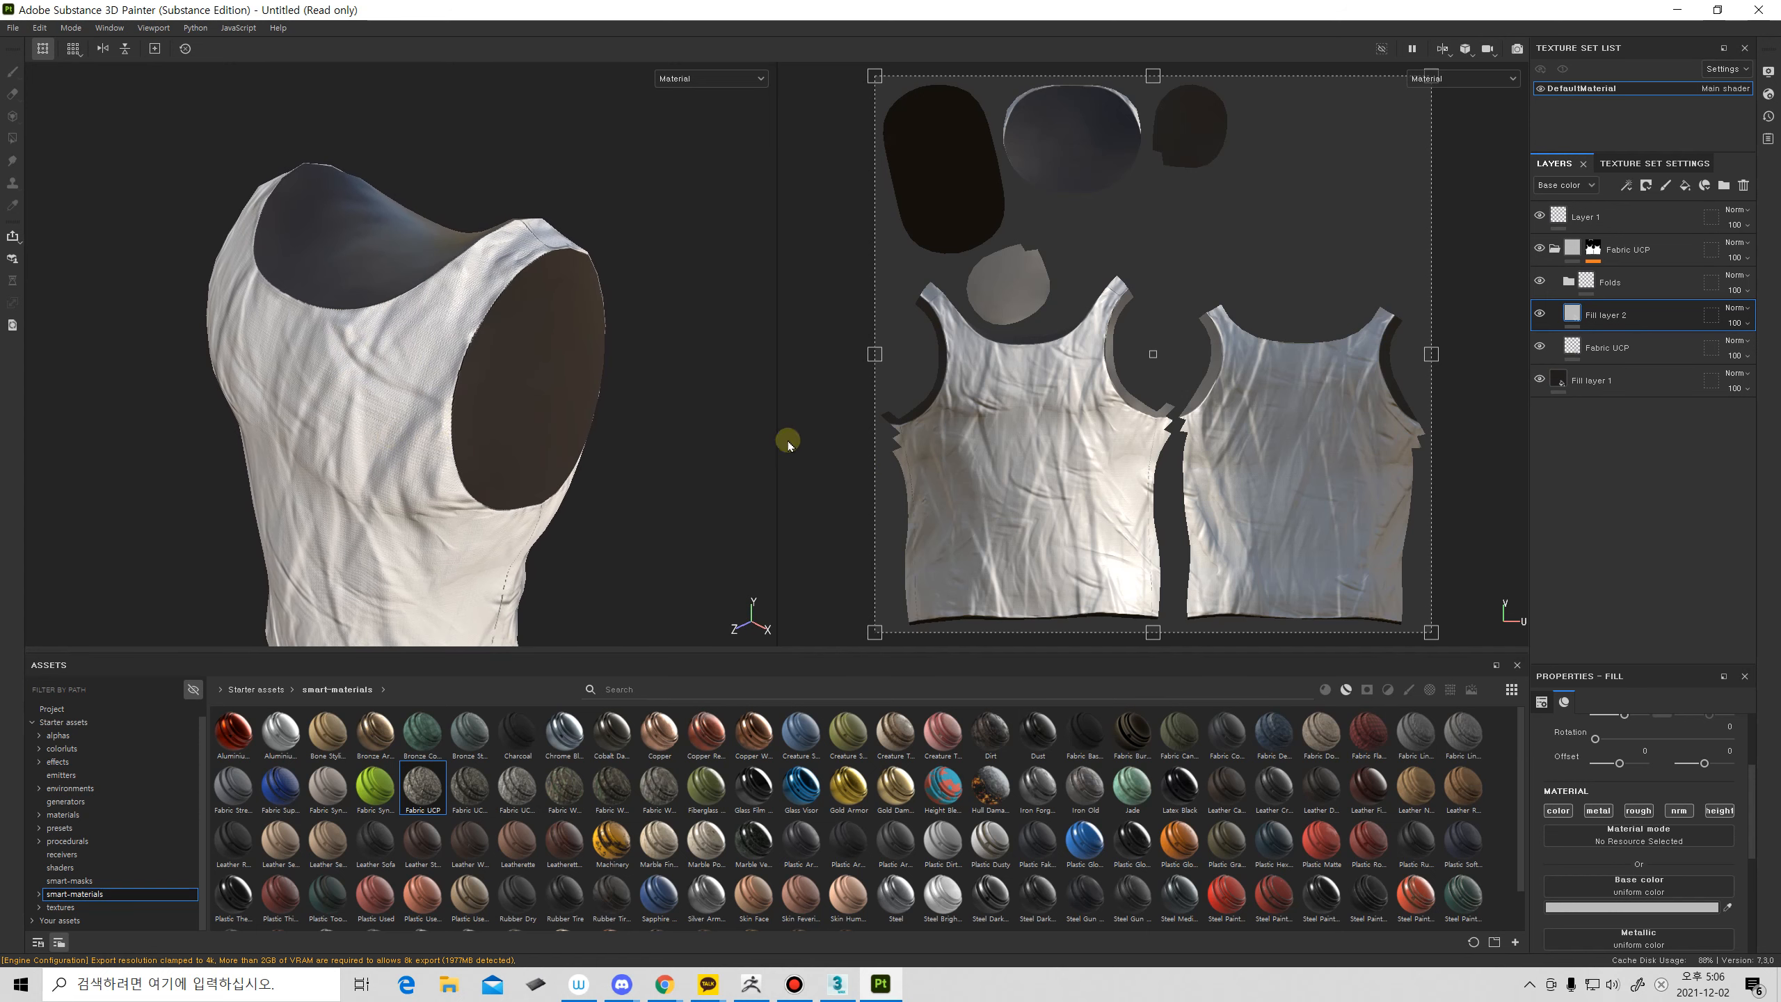
alt+drag(514, 295, 387, 454)
alt+drag(561, 457, 565, 408)
alt+drag(663, 462, 676, 474)
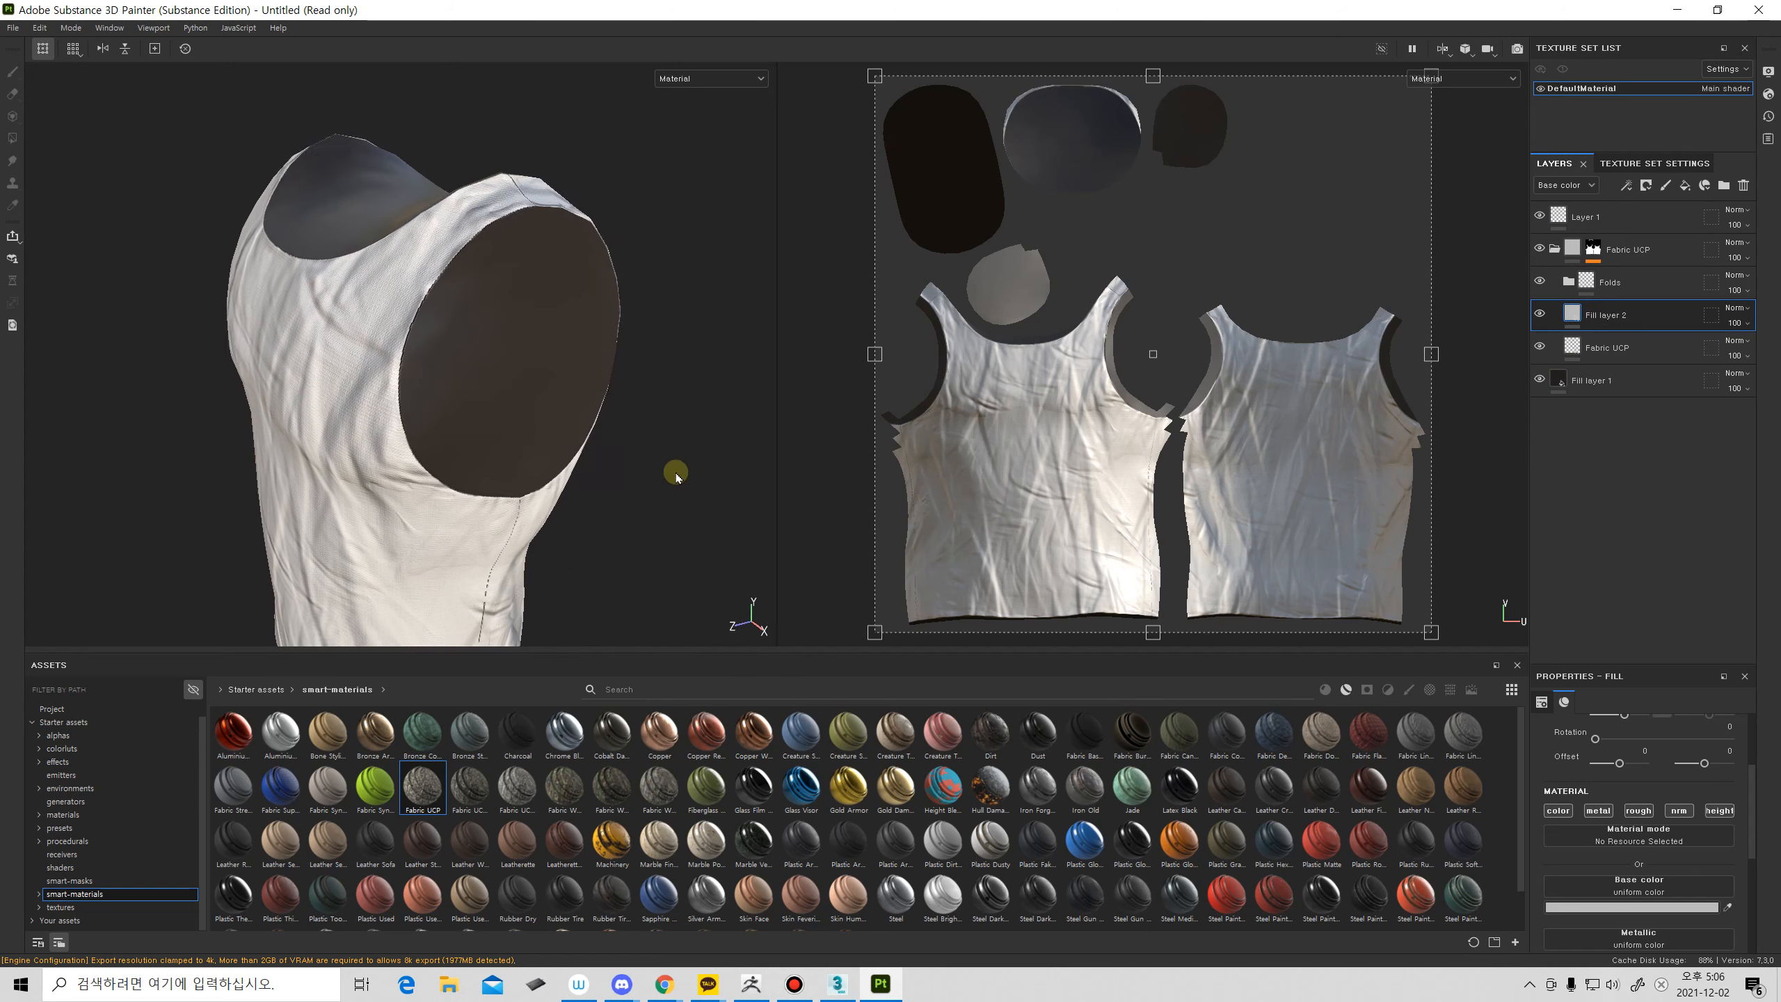
Set the roughness of Fill layer 2 to about 0.67, leaving its base color picker without a change.
scroll(1751, 831, down, 5)
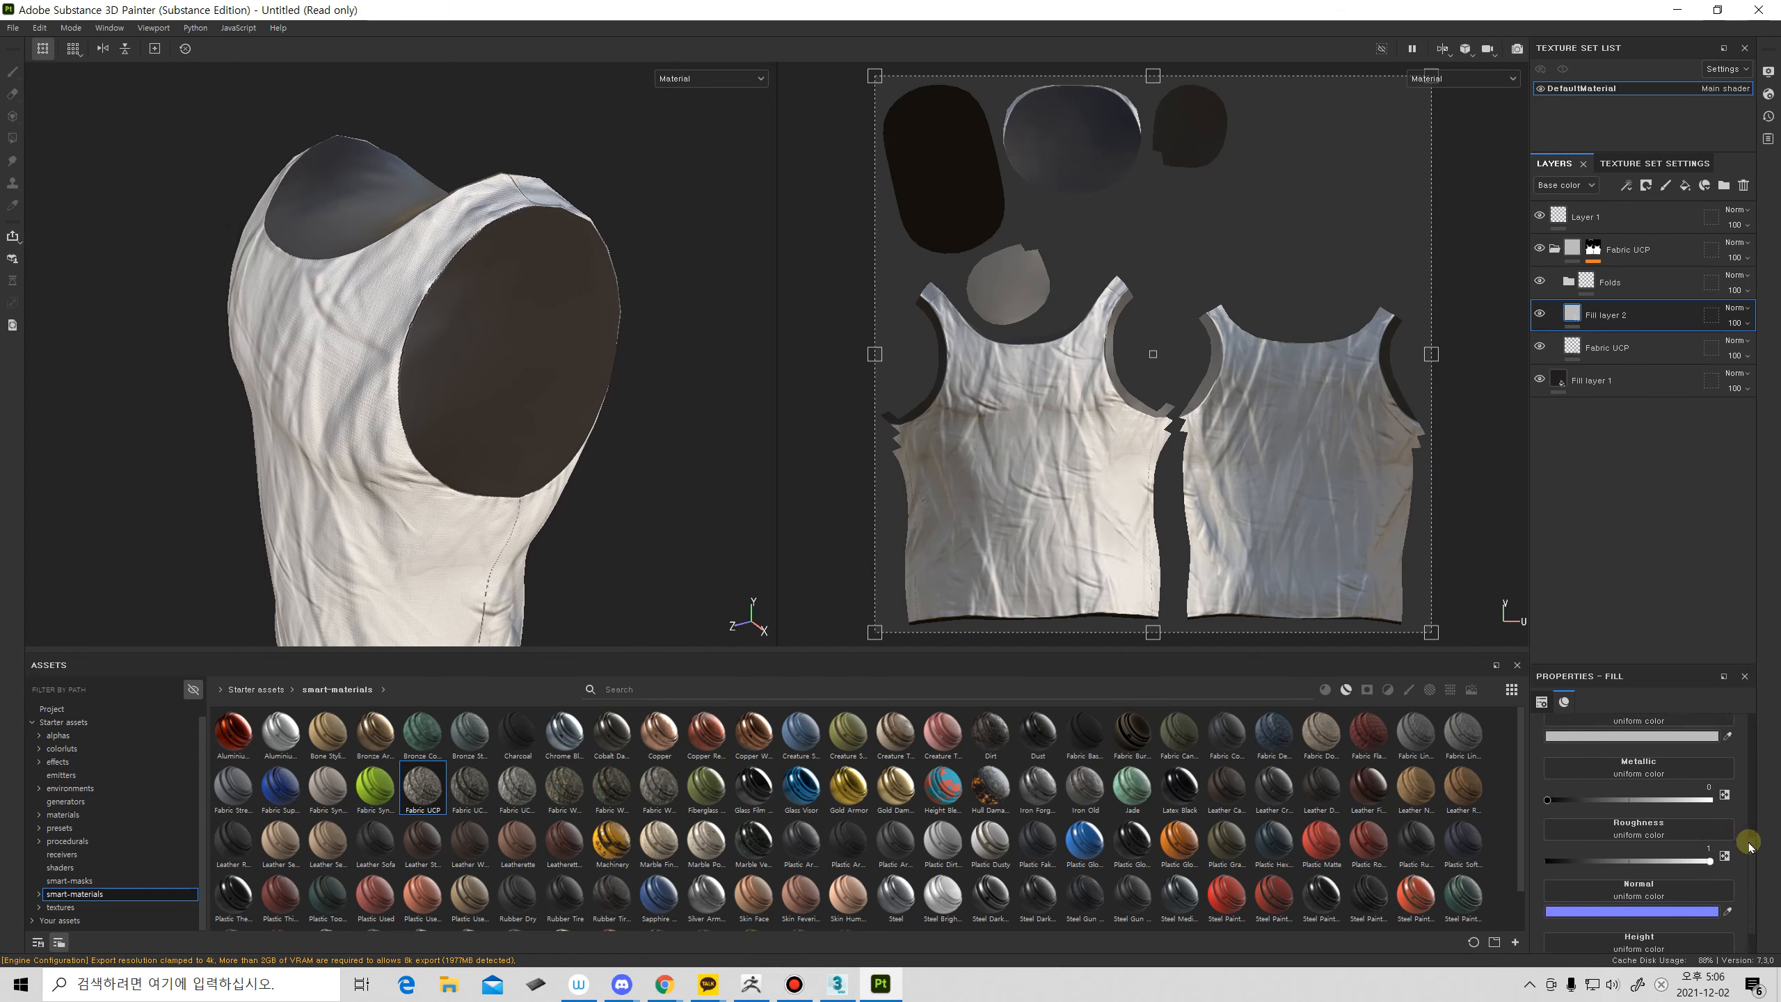
scroll(1753, 834, up, 1)
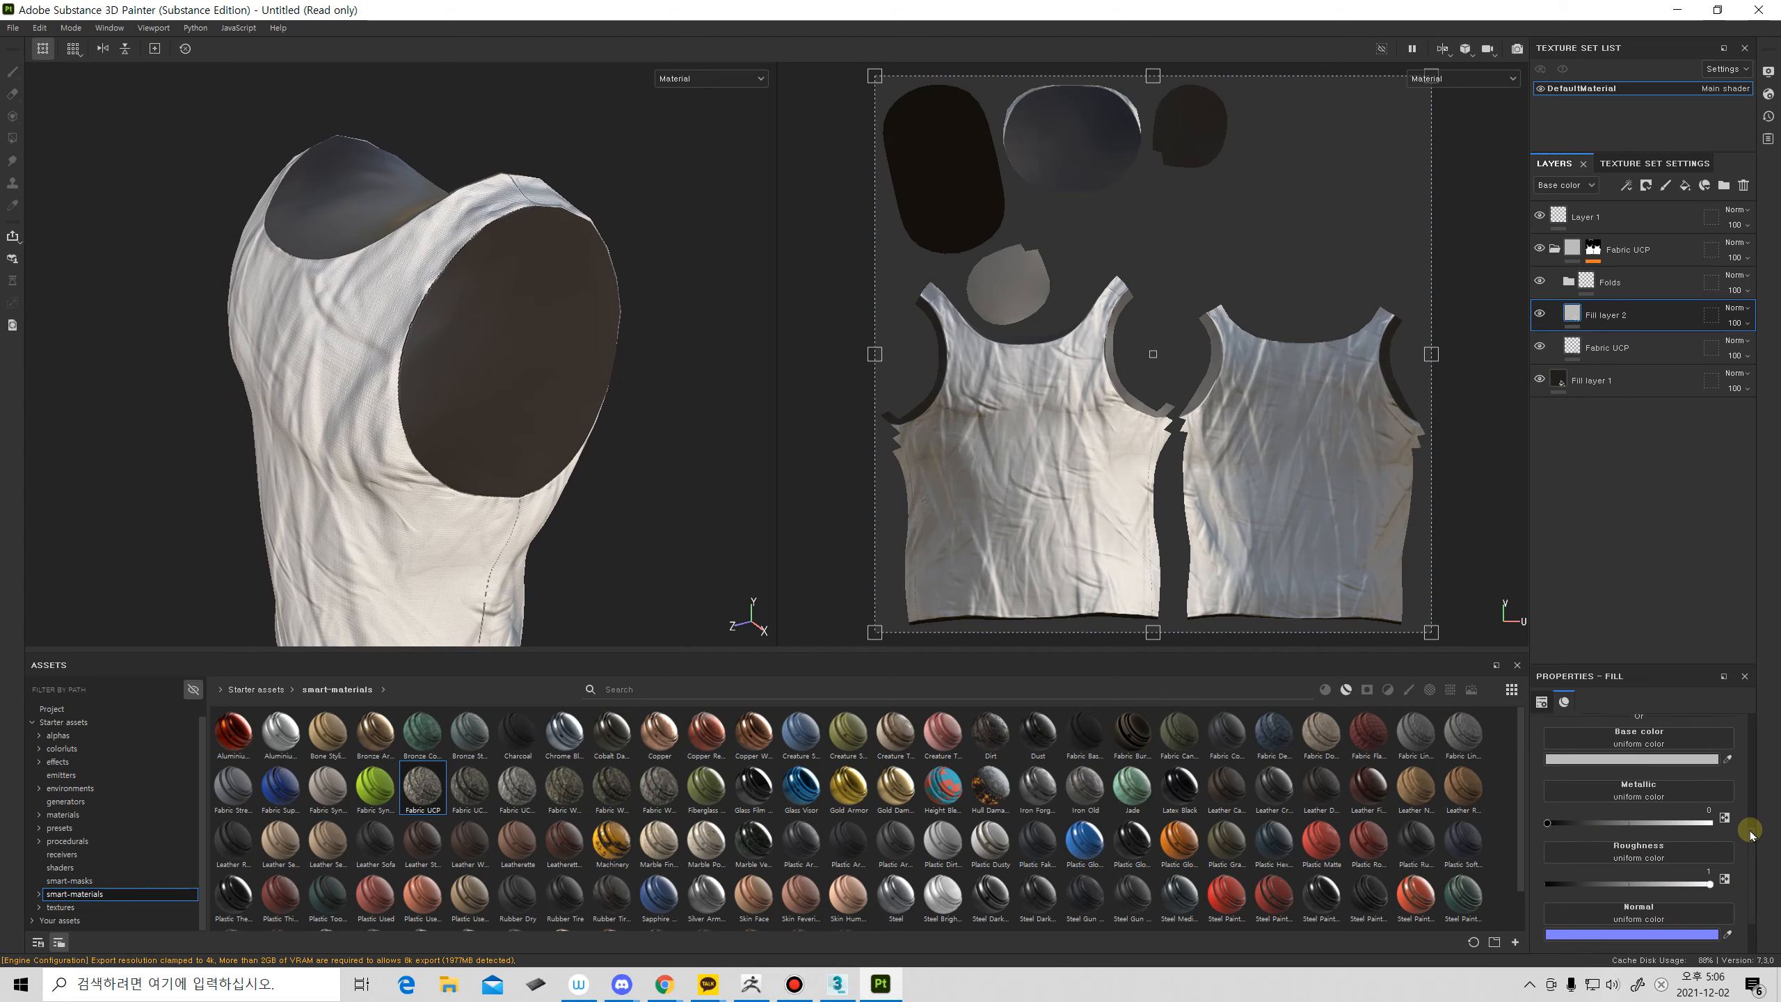
click(1660, 768)
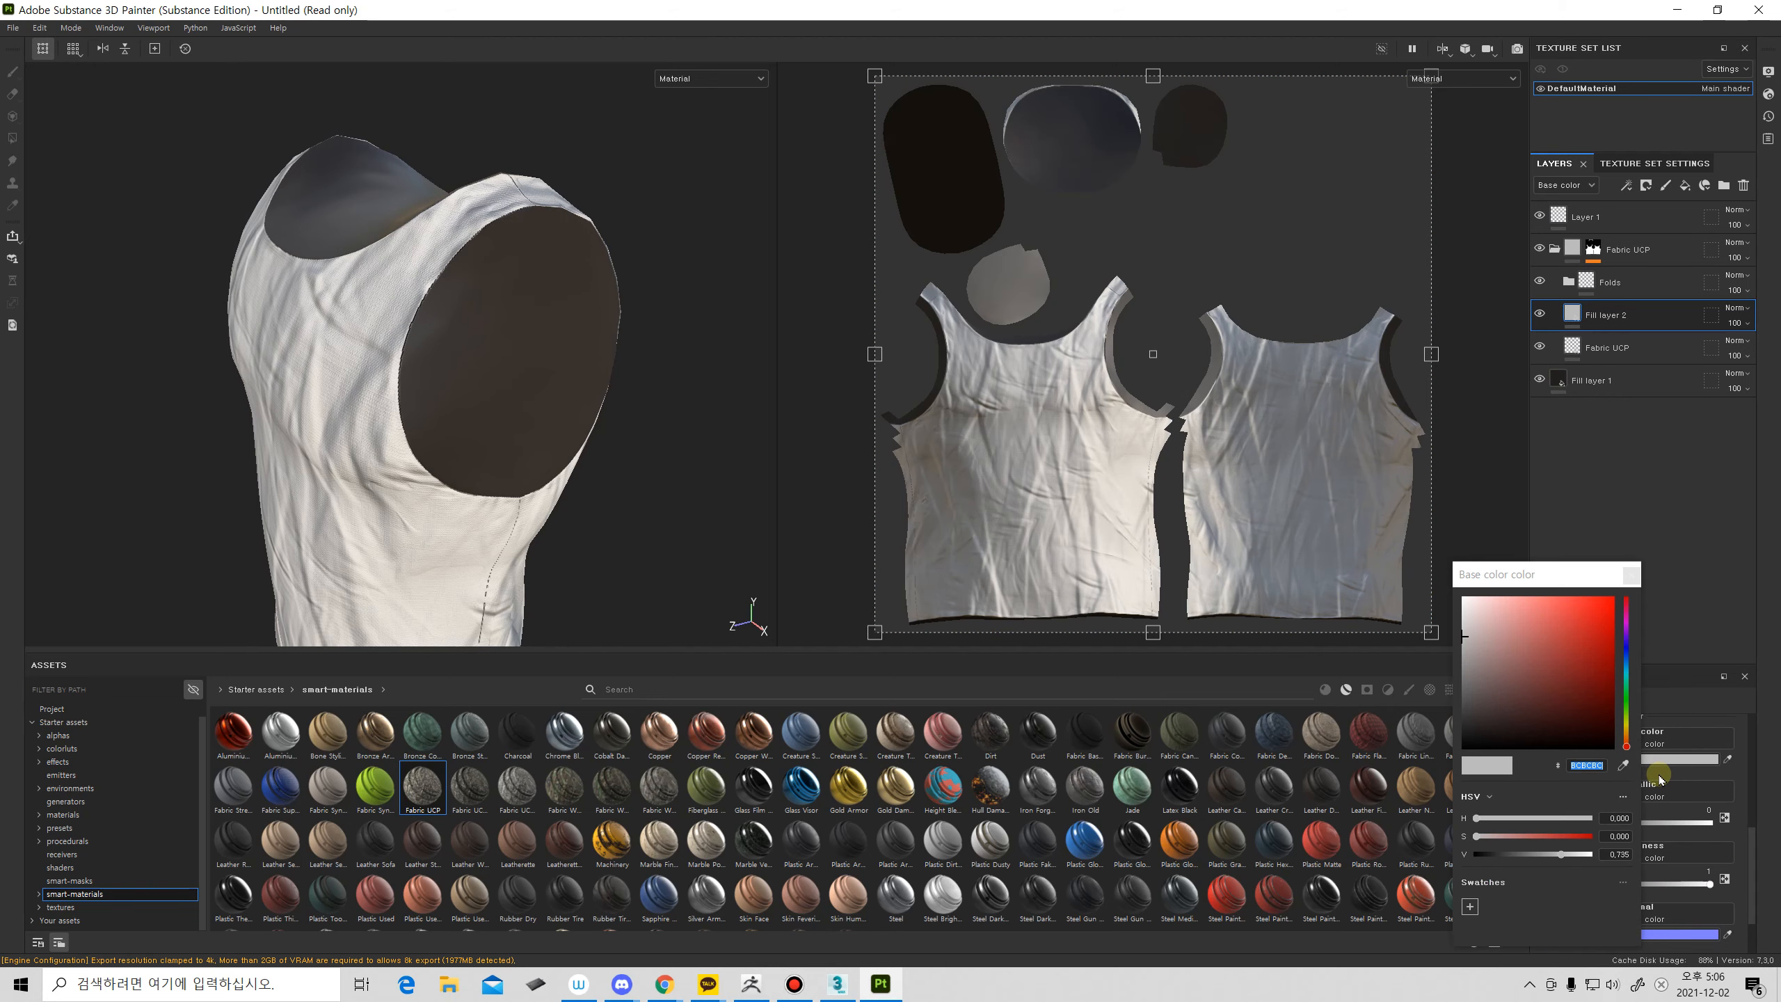
click(1621, 585)
Set the roughness of Fill layer 1 to 1 and its base color to black, 000000.
click(1586, 381)
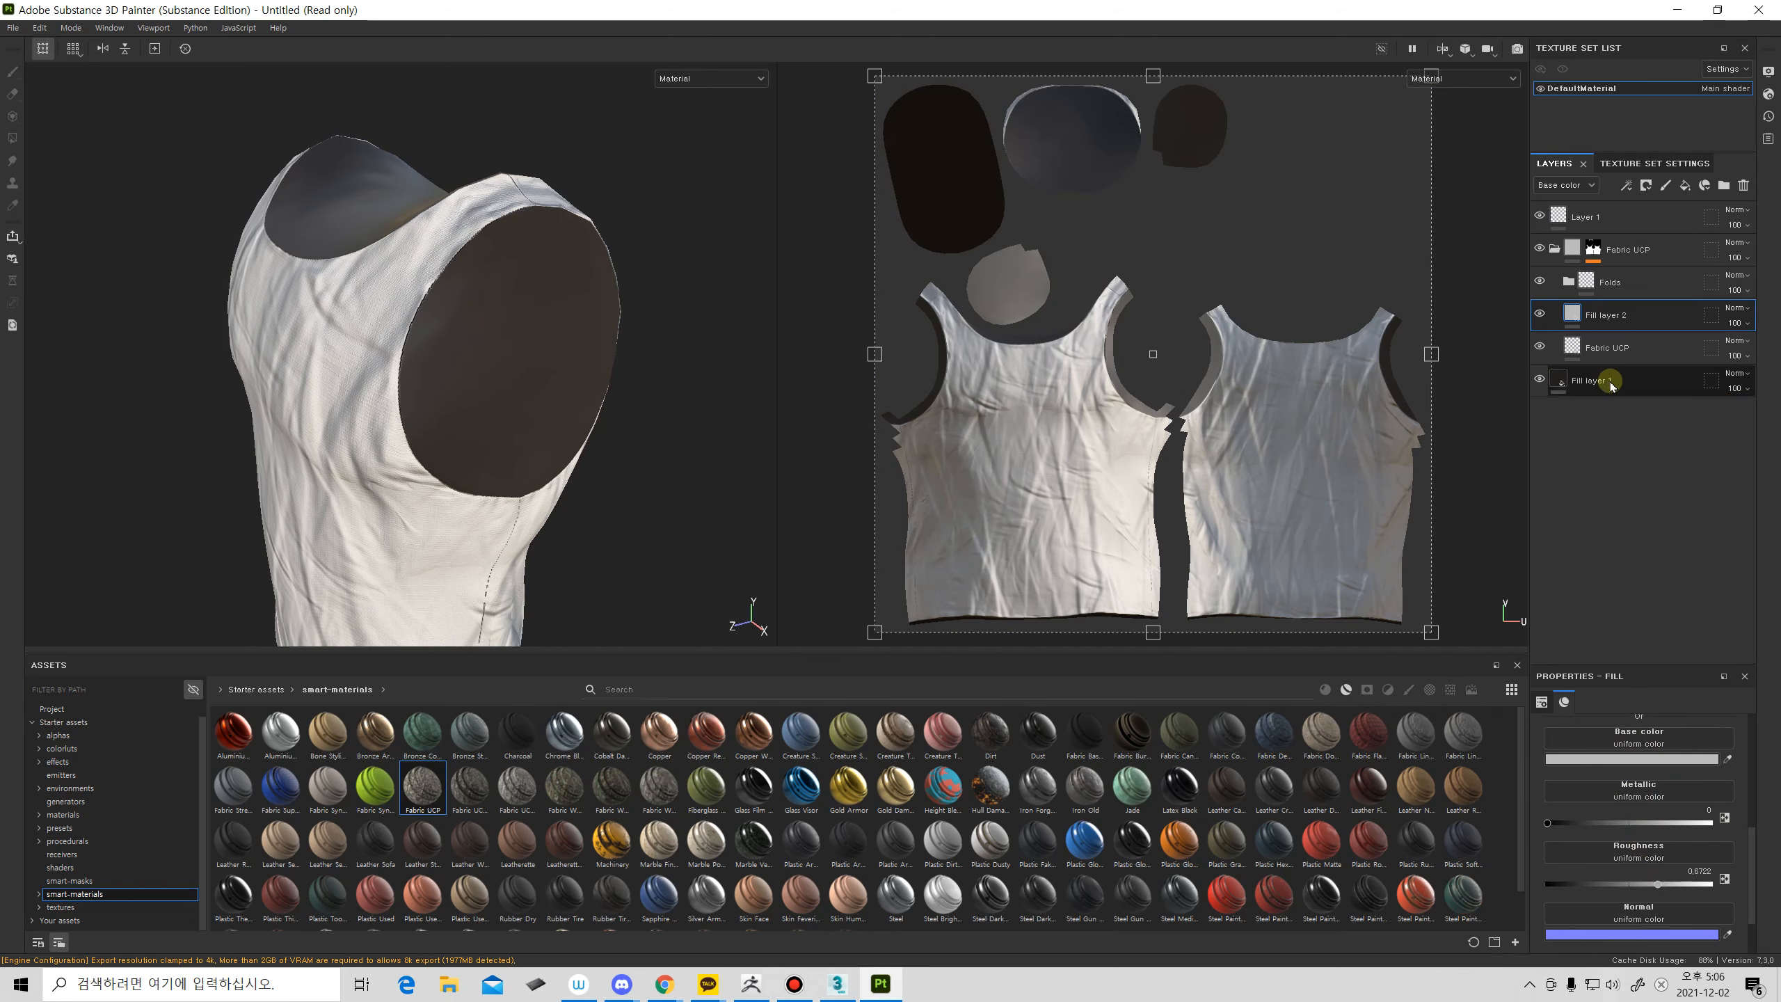
drag(1657, 873, 1725, 883)
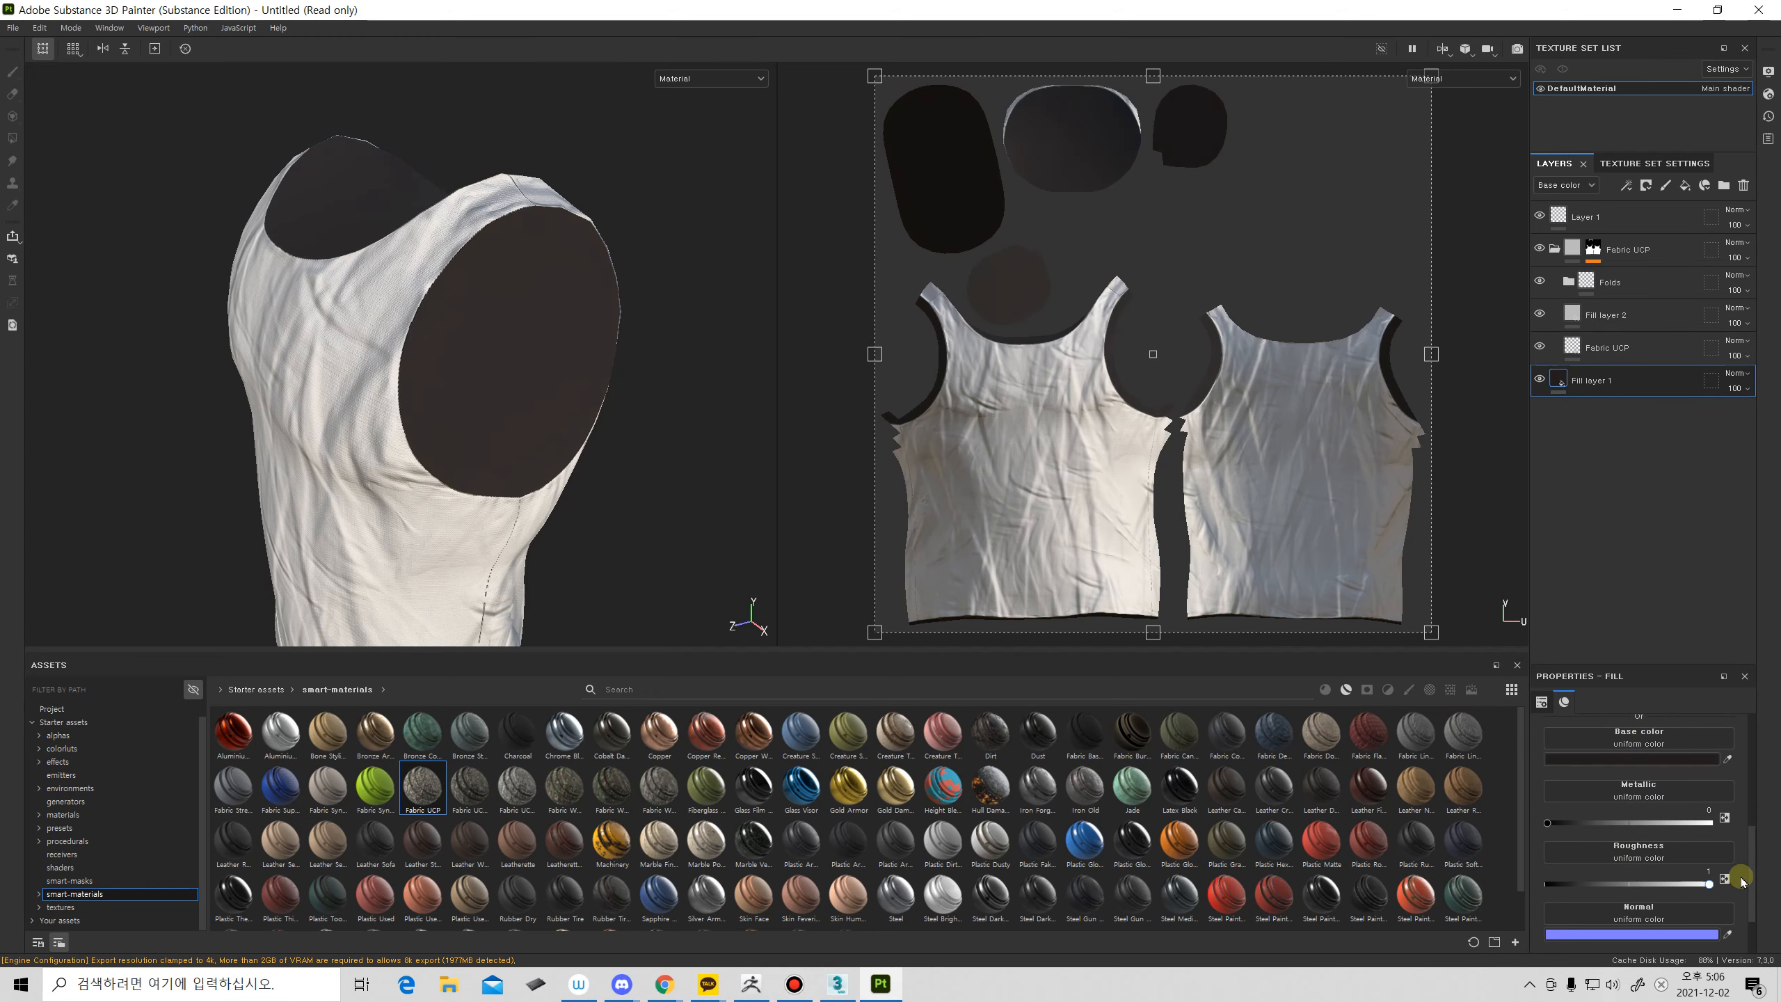
alt+drag(361, 274, 560, 357)
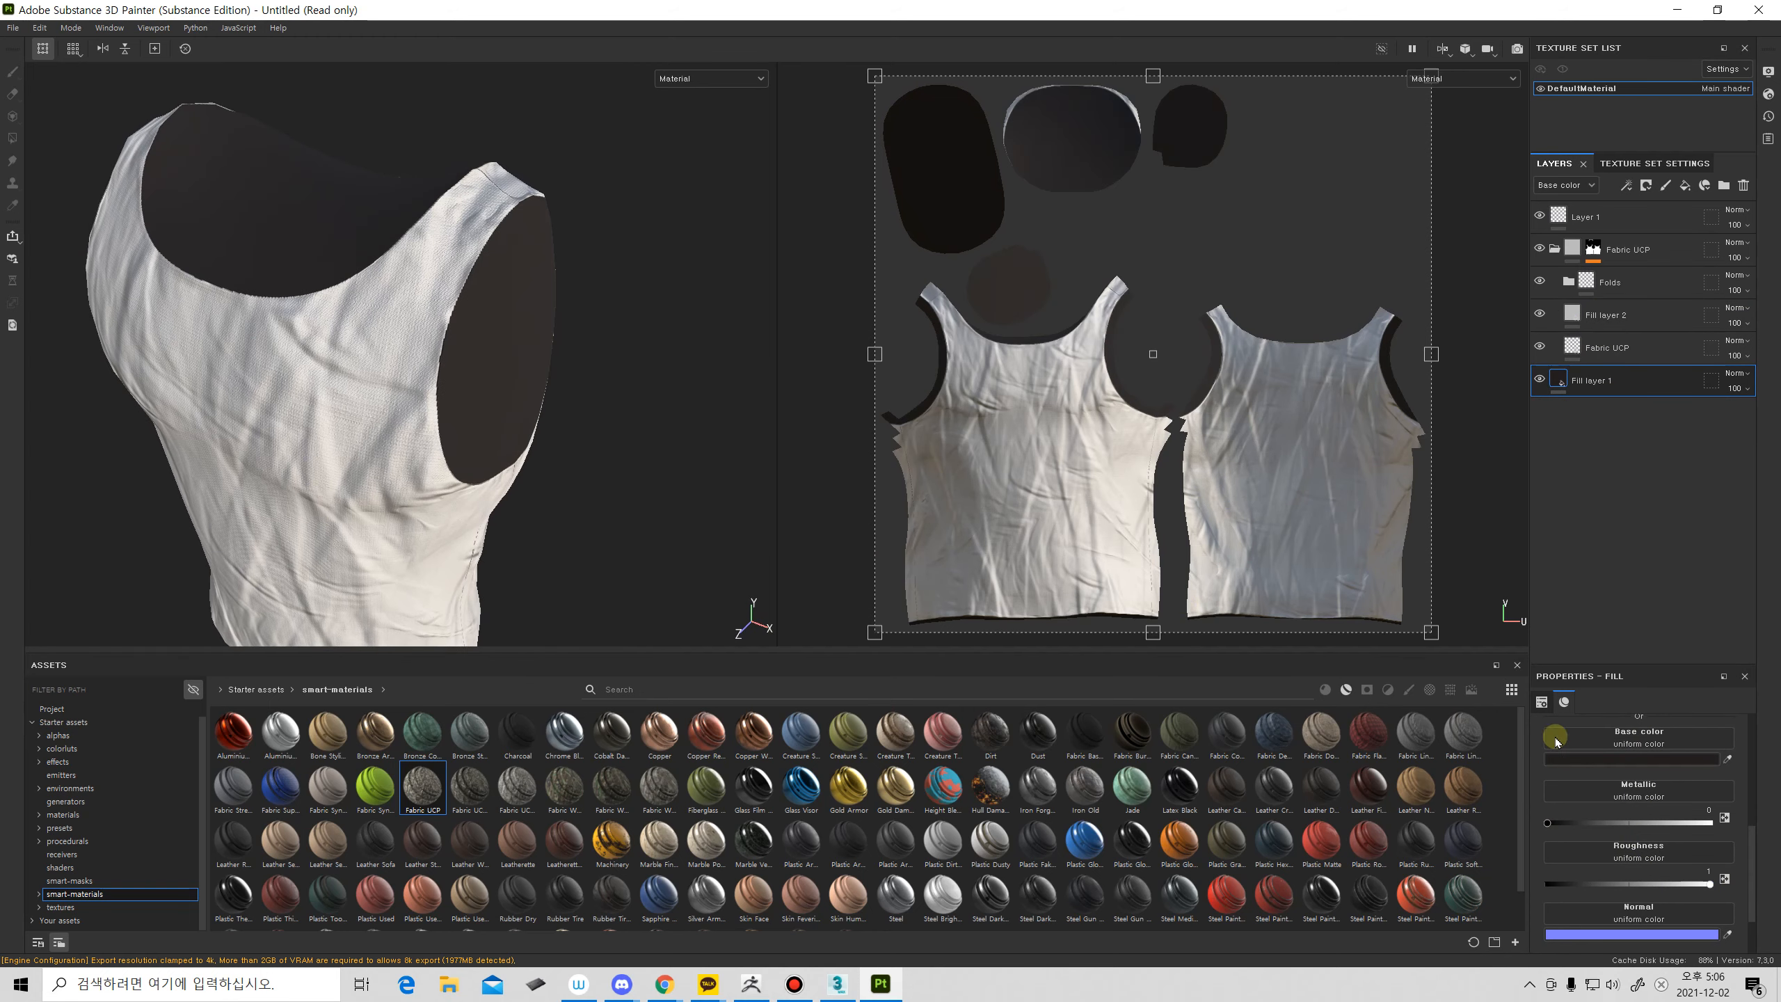
click(1634, 759)
drag(1459, 759, 1458, 780)
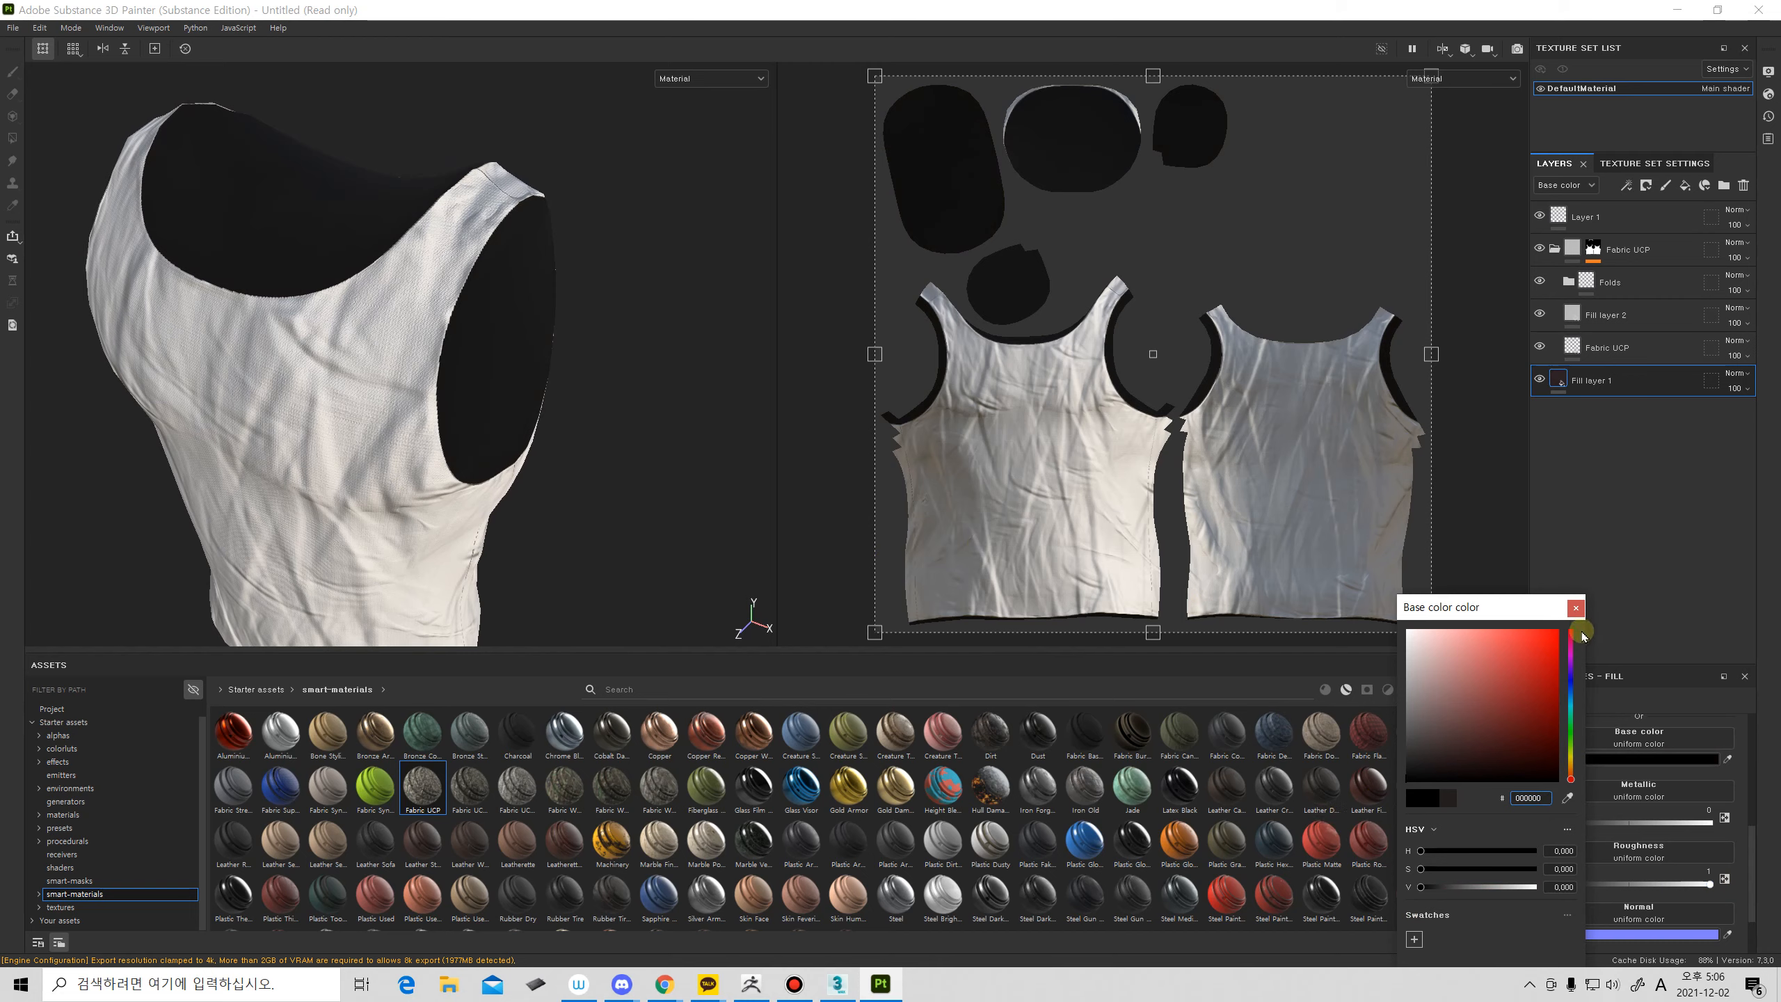
click(1574, 607)
alt+drag(390, 243, 624, 312)
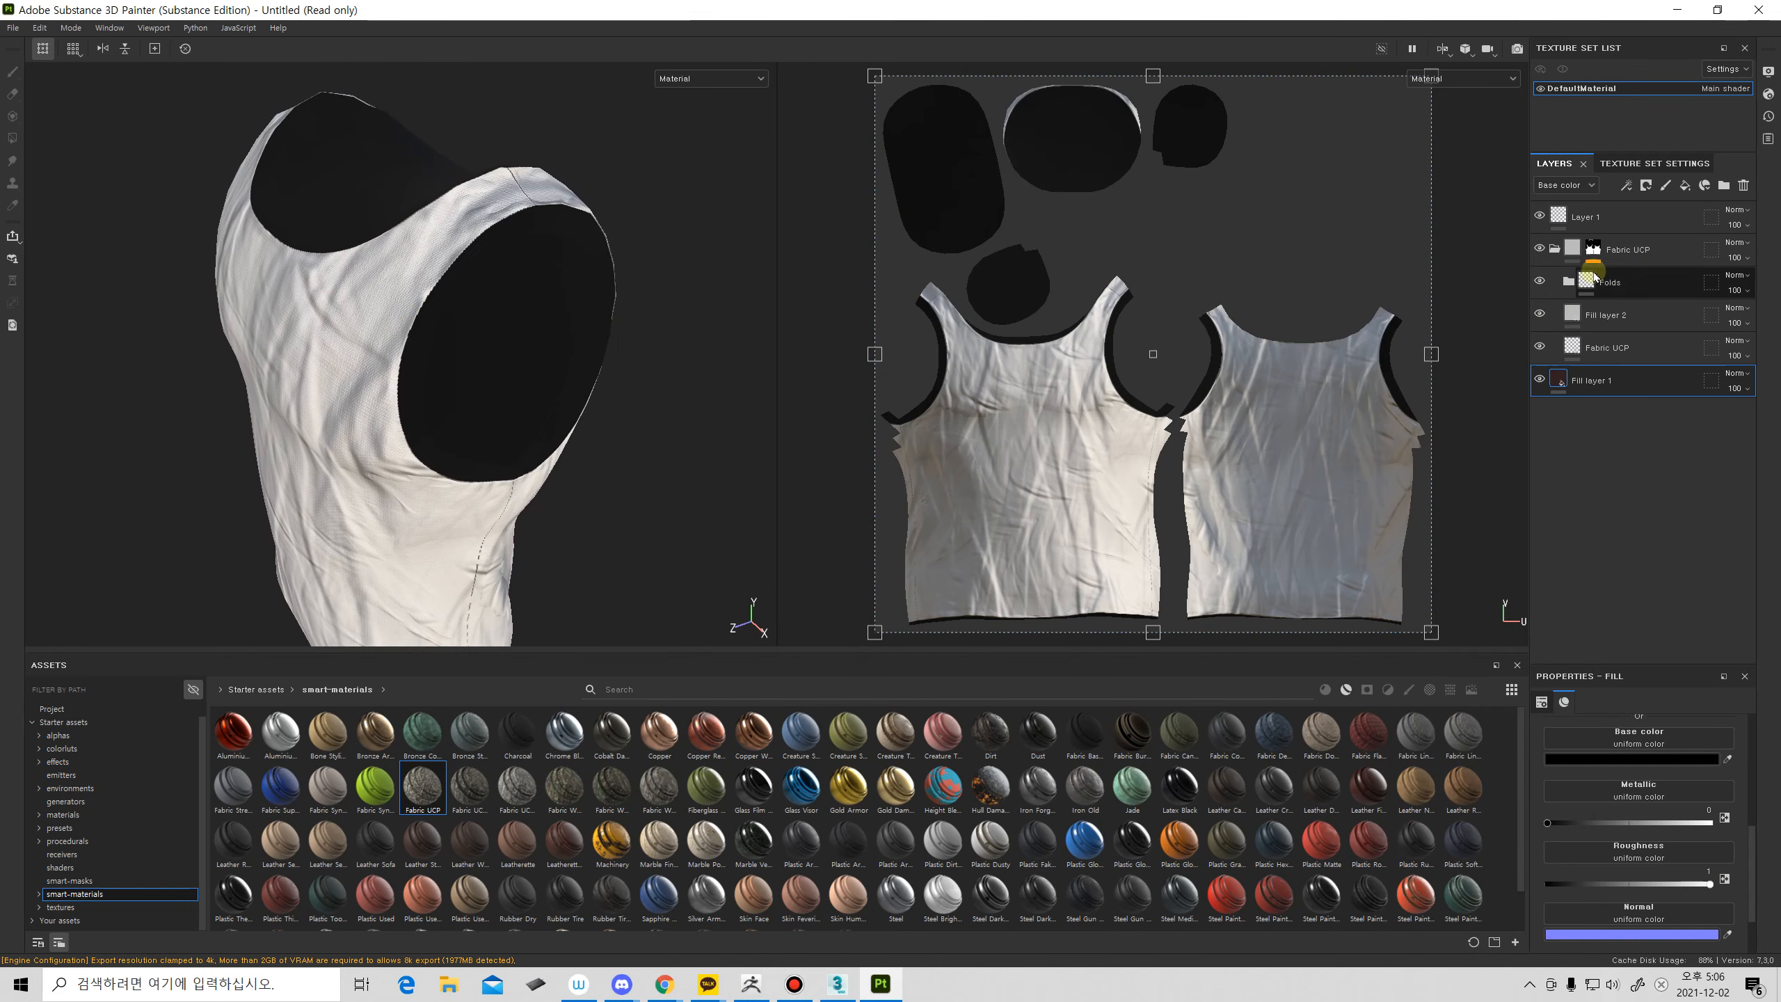
Set the hardness of the Fabric UCP mask's color selection to 0 and its tolerance to 1.
click(1593, 247)
click(1640, 275)
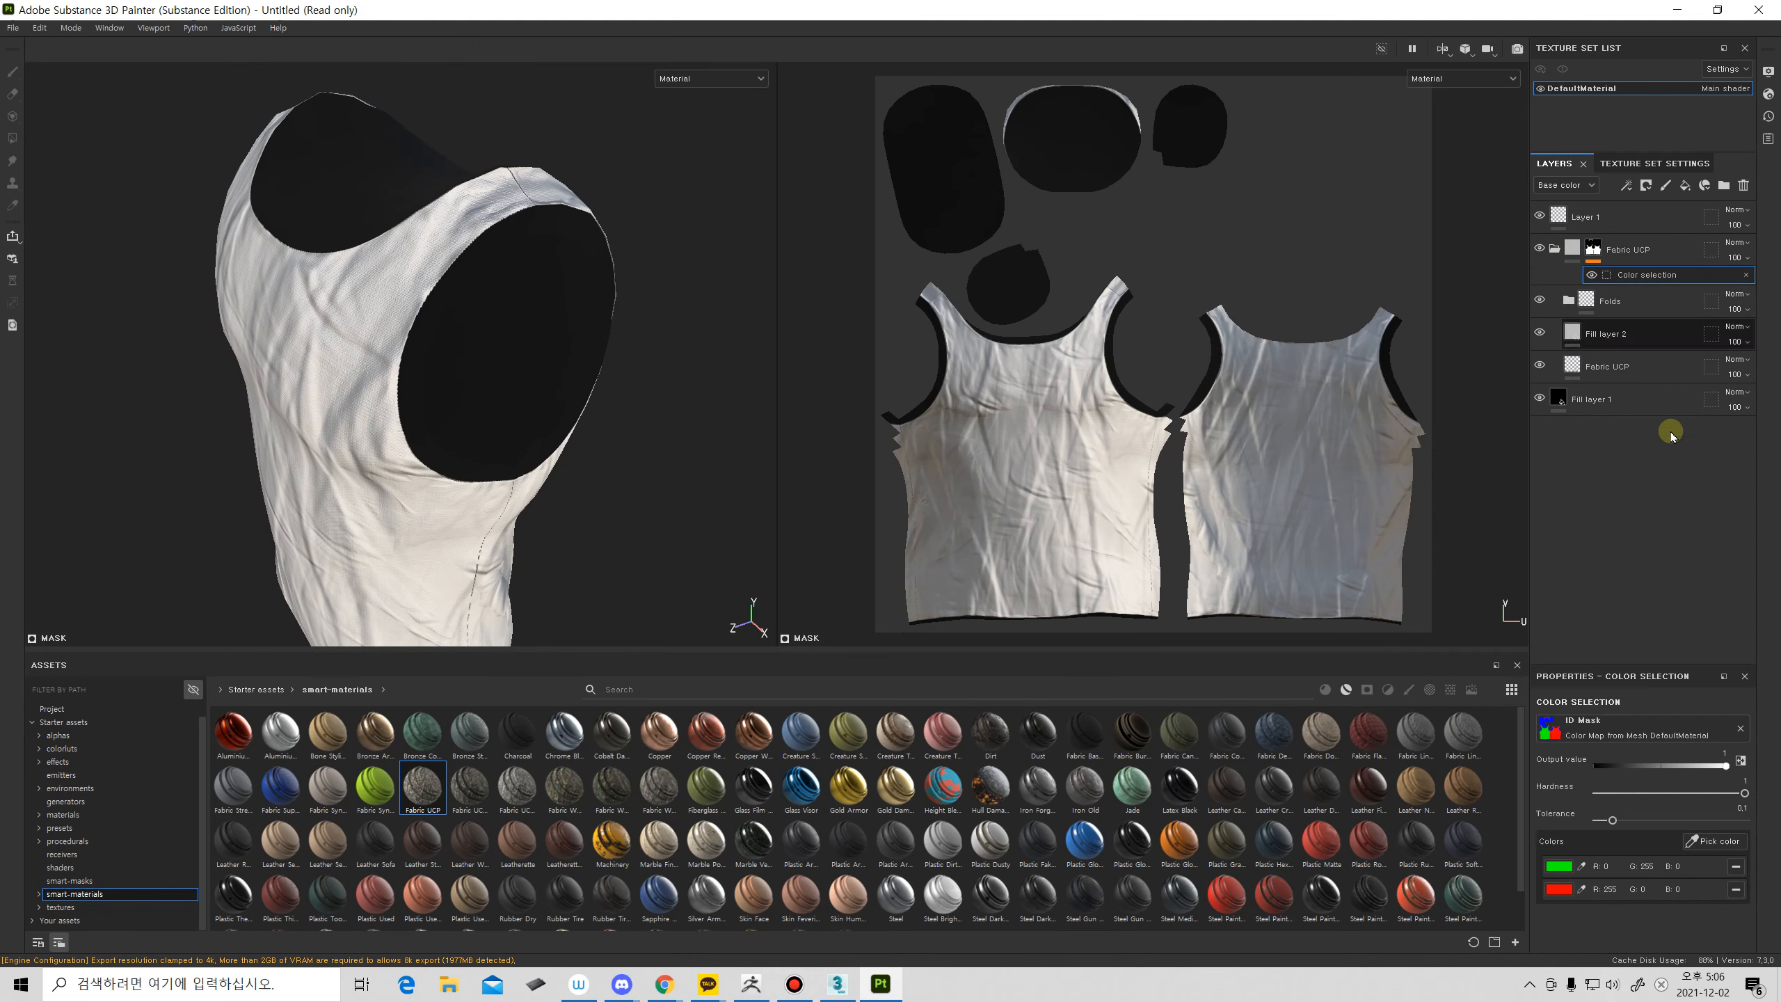
mouse_move(1614, 821)
mouse_down()
mouse_move(1706, 814)
mouse_move(1568, 814)
mouse_move(1743, 822)
mouse_move(1550, 800)
mouse_move(1648, 800)
mouse_move(1562, 806)
mouse_move(1605, 821)
mouse_move(1735, 821)
mouse_move(1591, 830)
mouse_up()
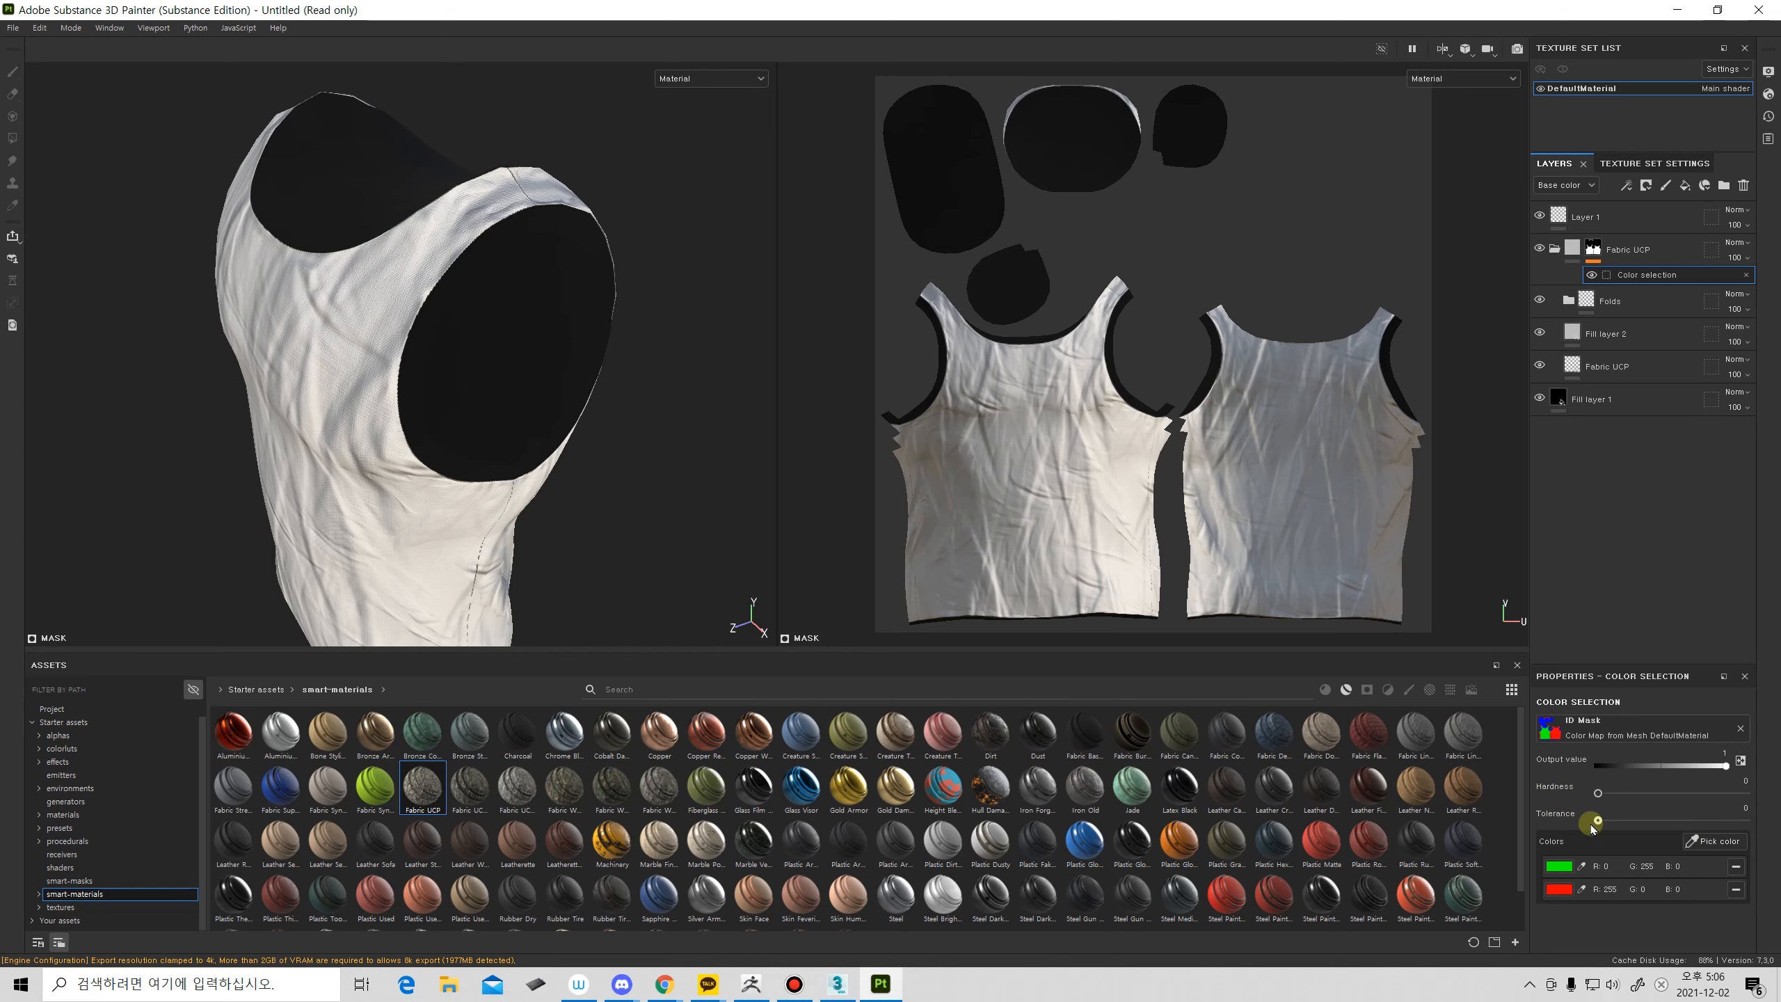
scroll(588, 402, up, 6)
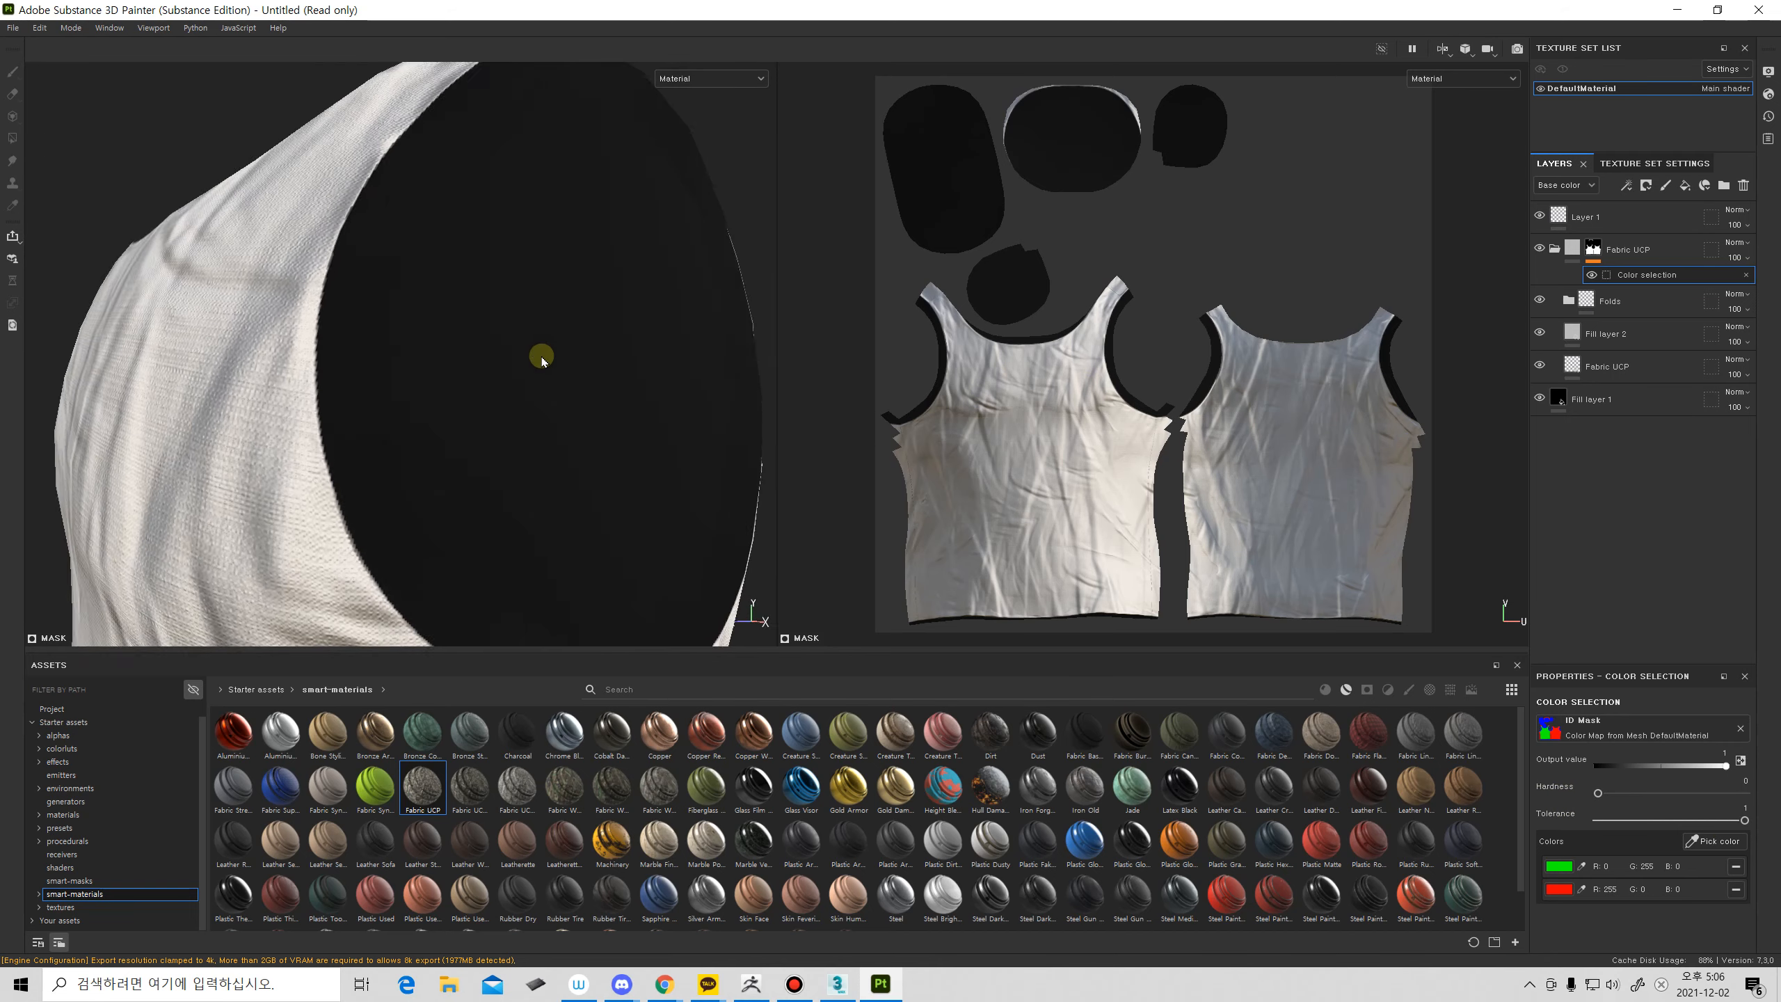
scroll(404, 423, down, 6)
alt+drag(429, 414, 741, 501)
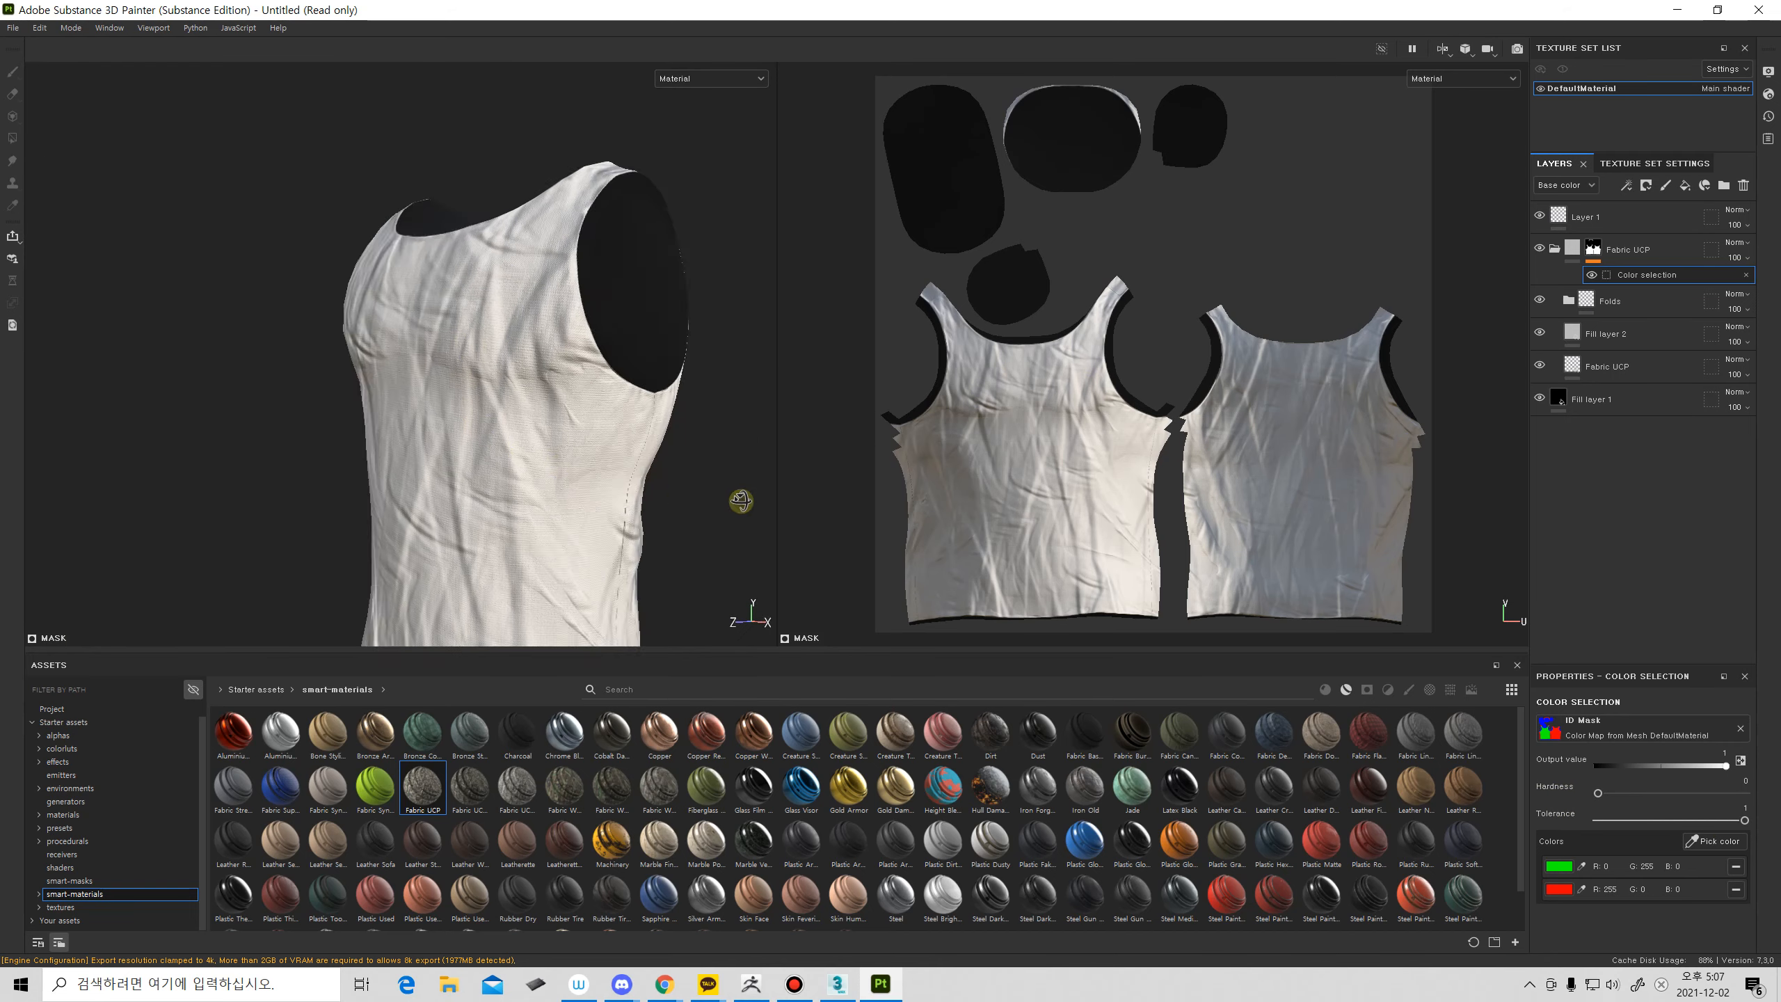
alt+drag(352, 427, 540, 505)
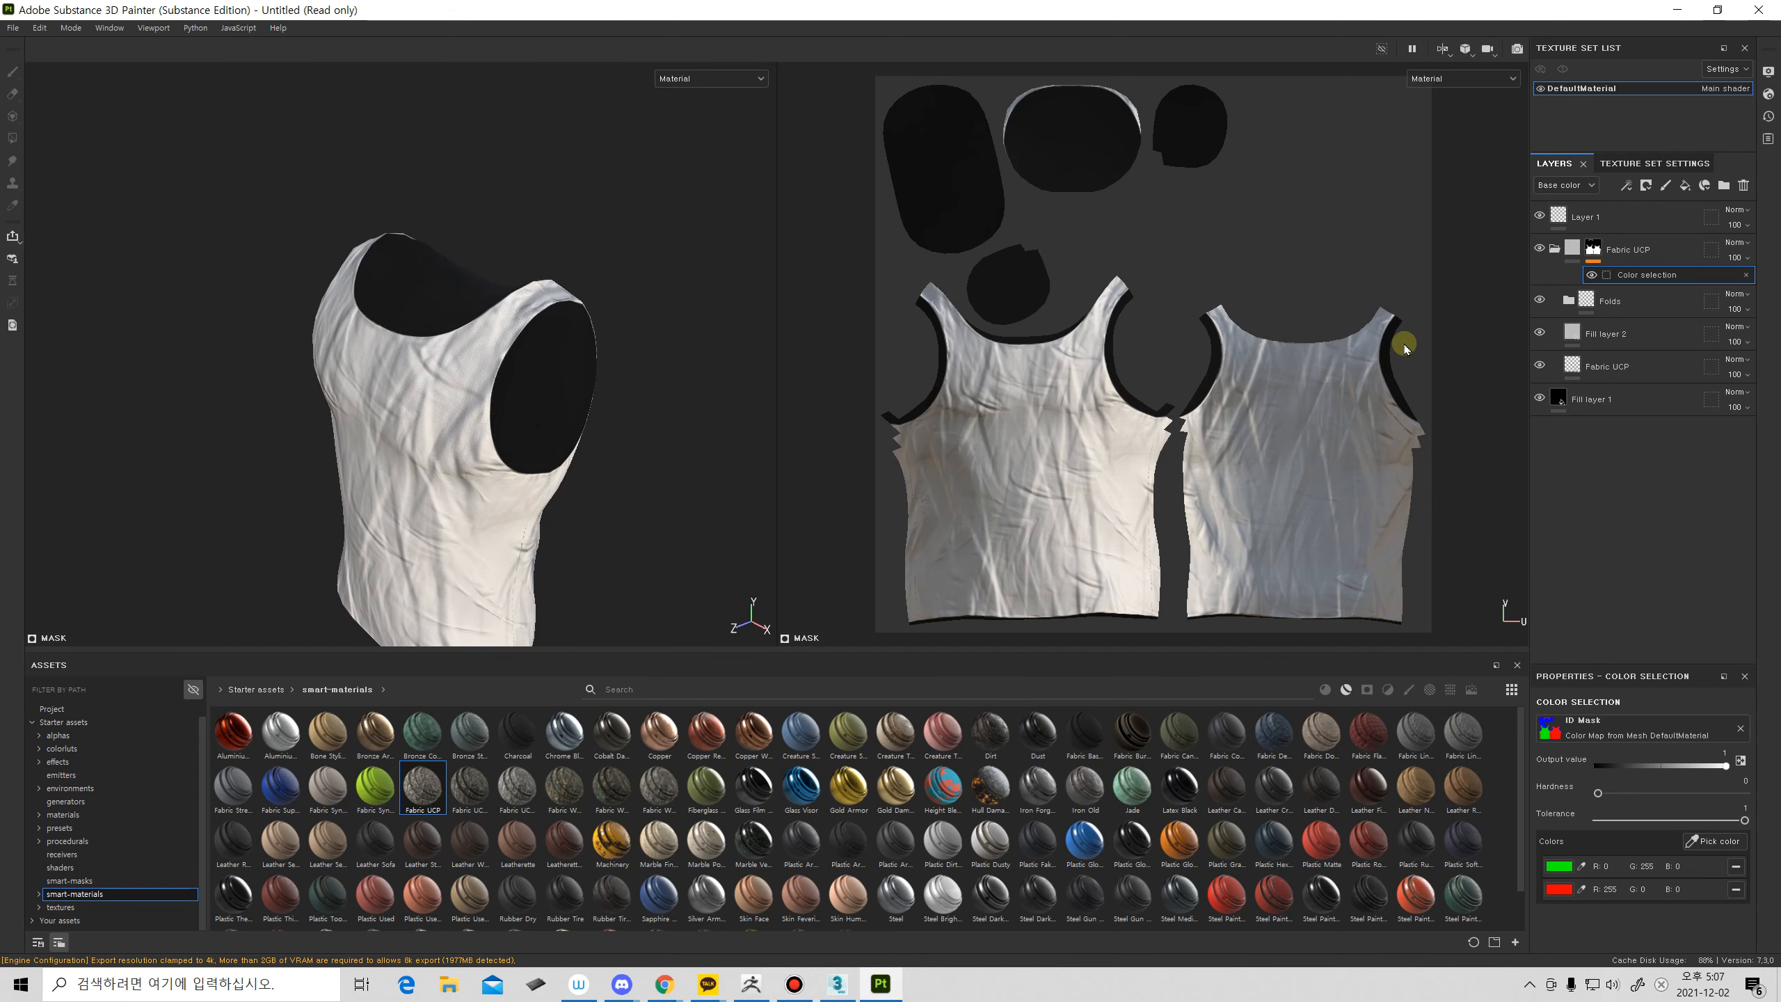
Change the main shader to pbr-metal-rough-with-alpha-test.
click(1594, 246)
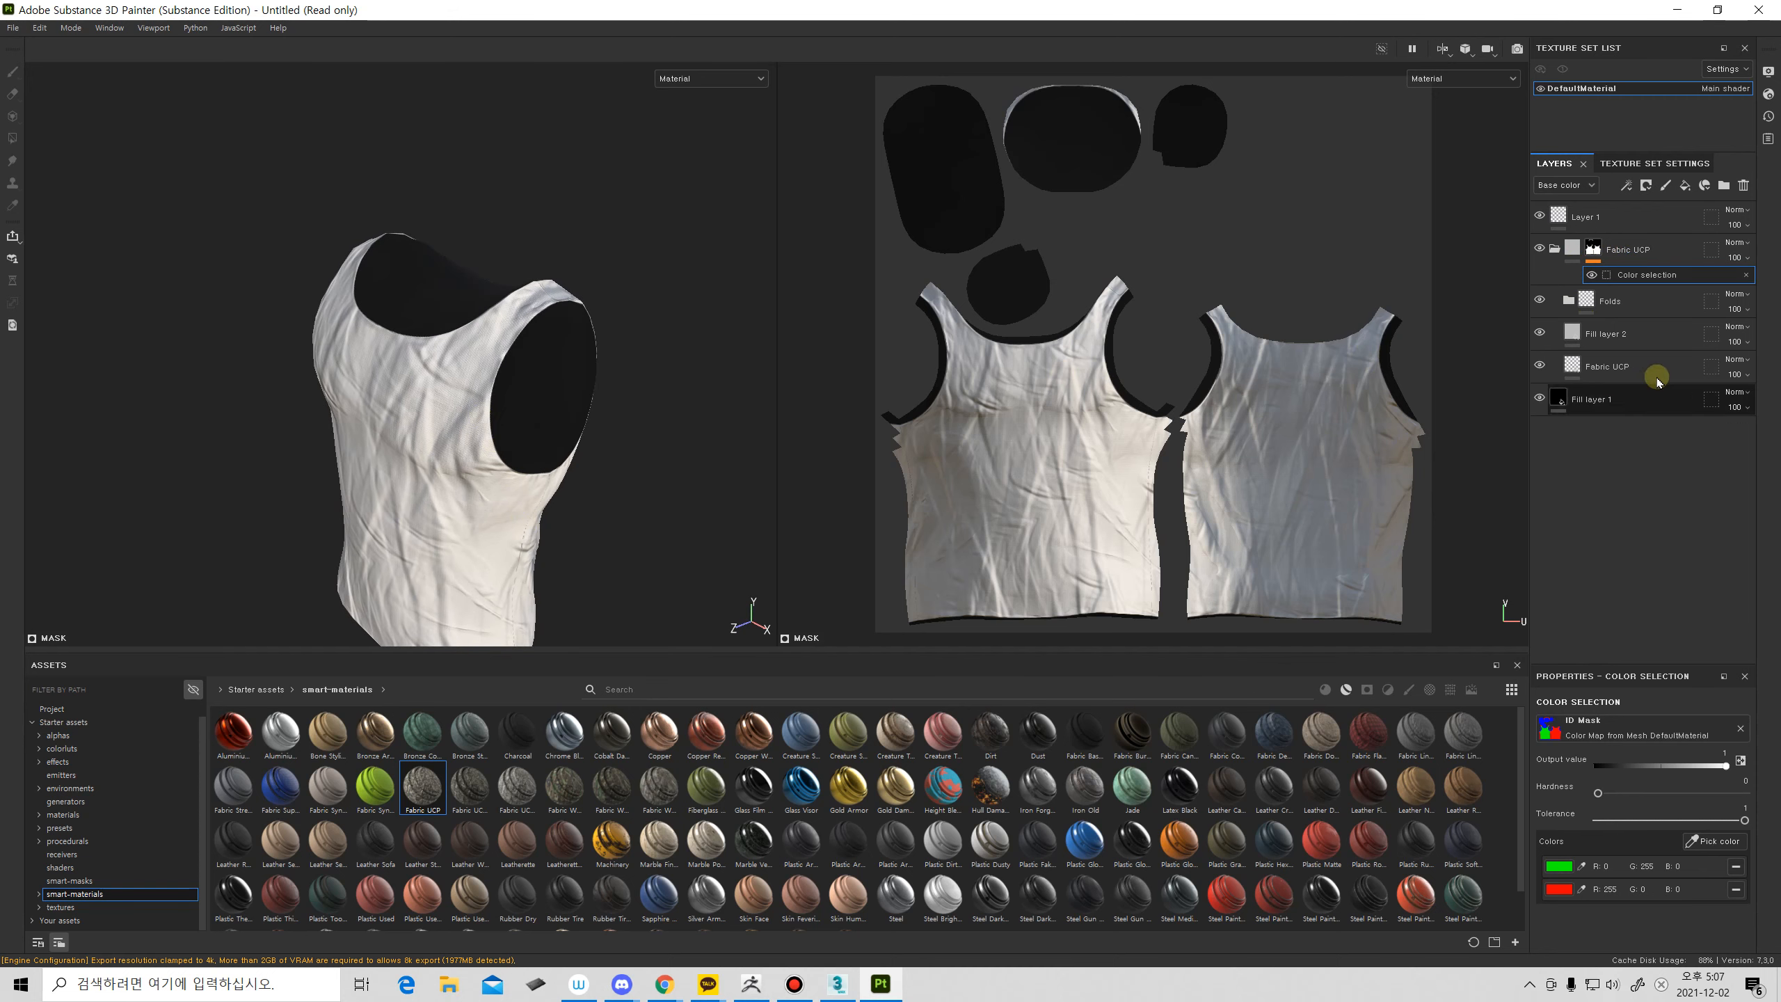
click(1641, 397)
click(1669, 164)
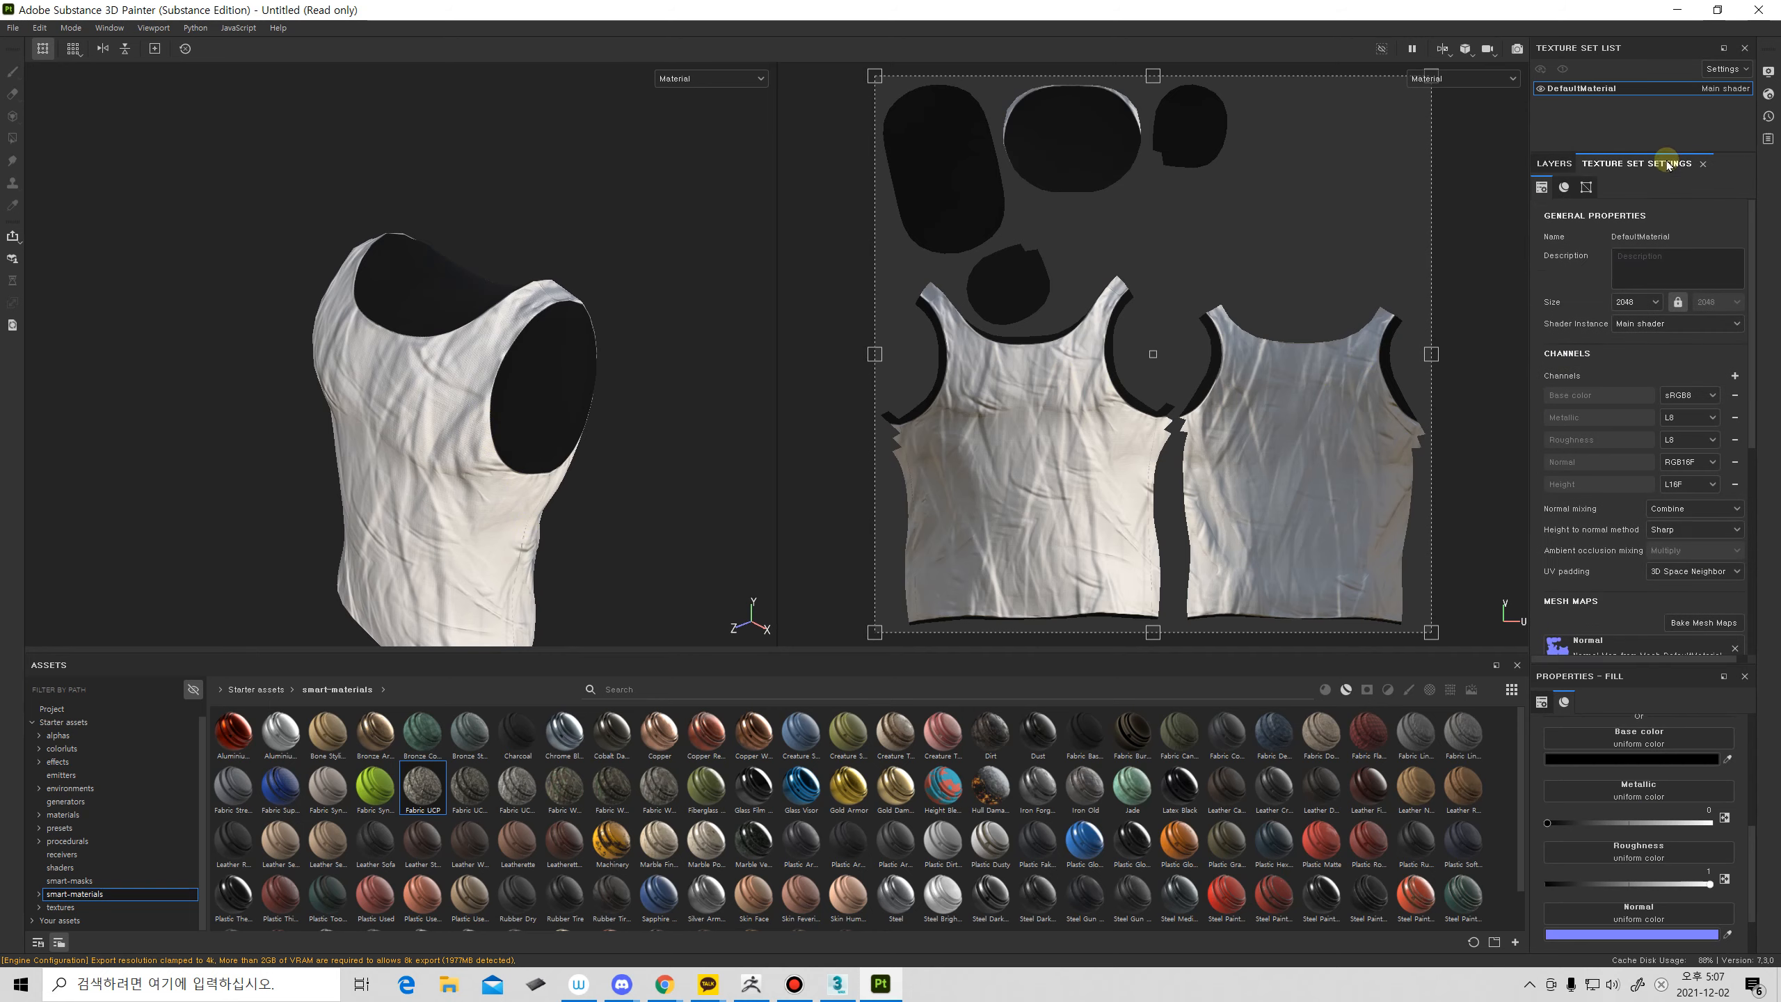
click(1770, 94)
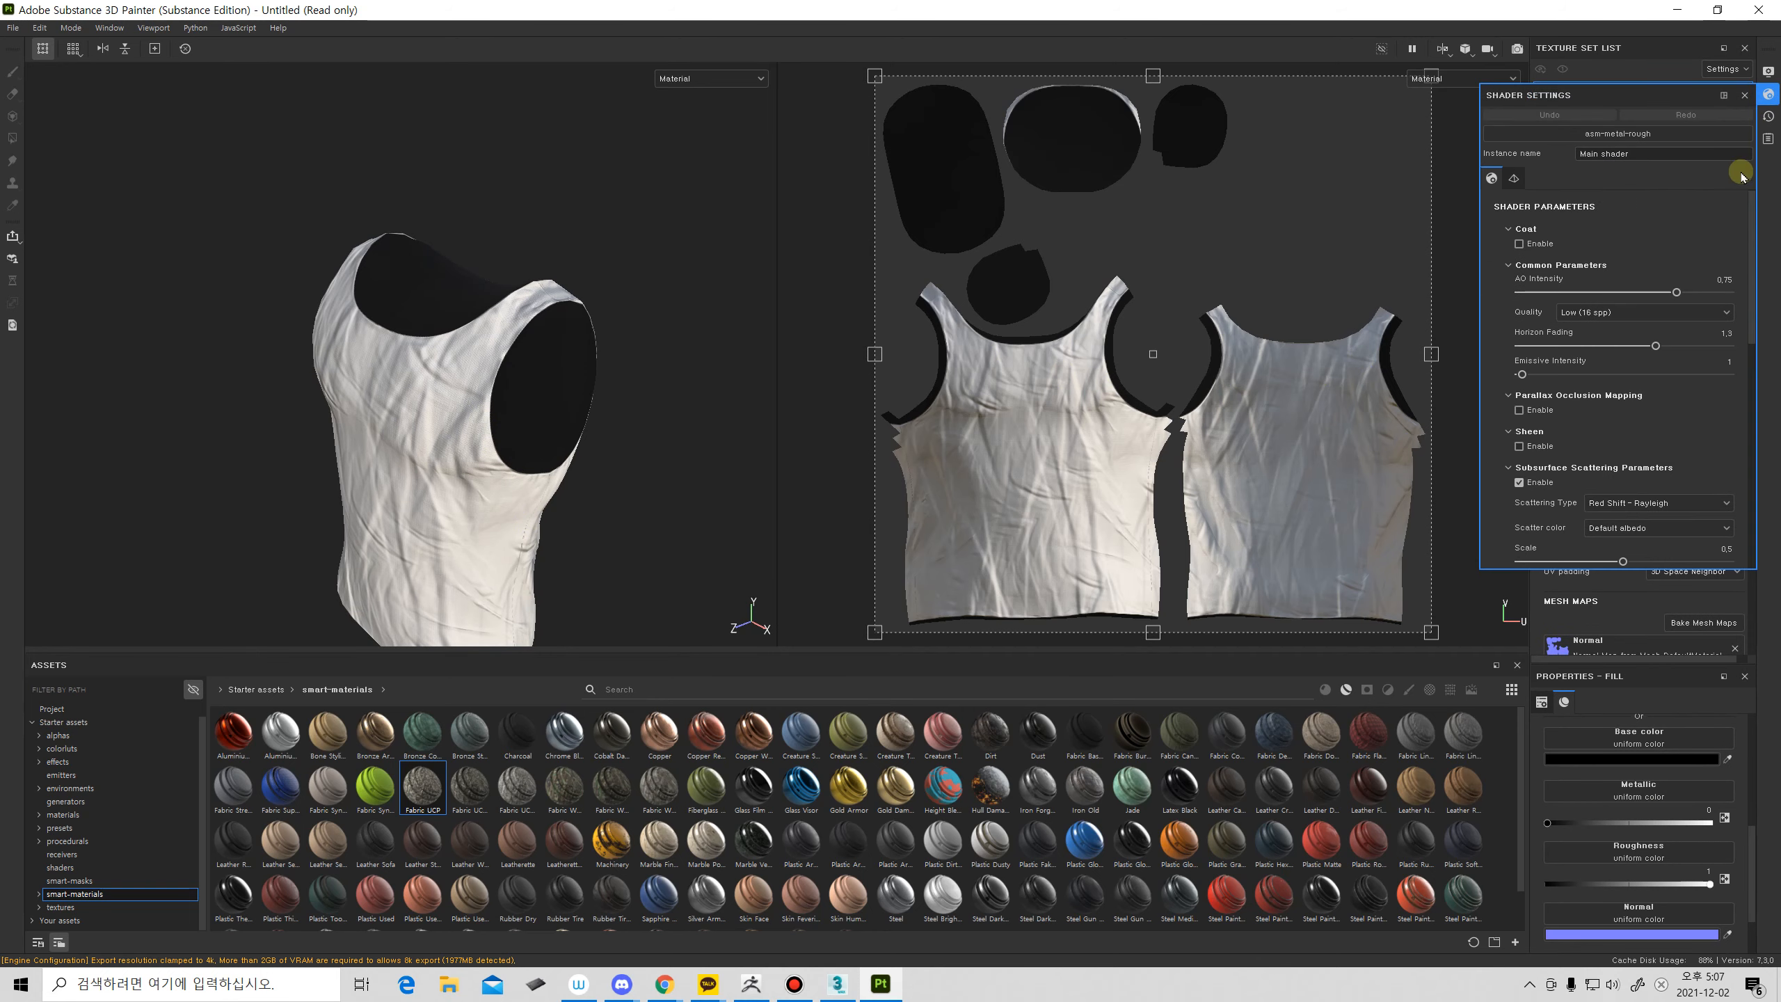
click(1616, 133)
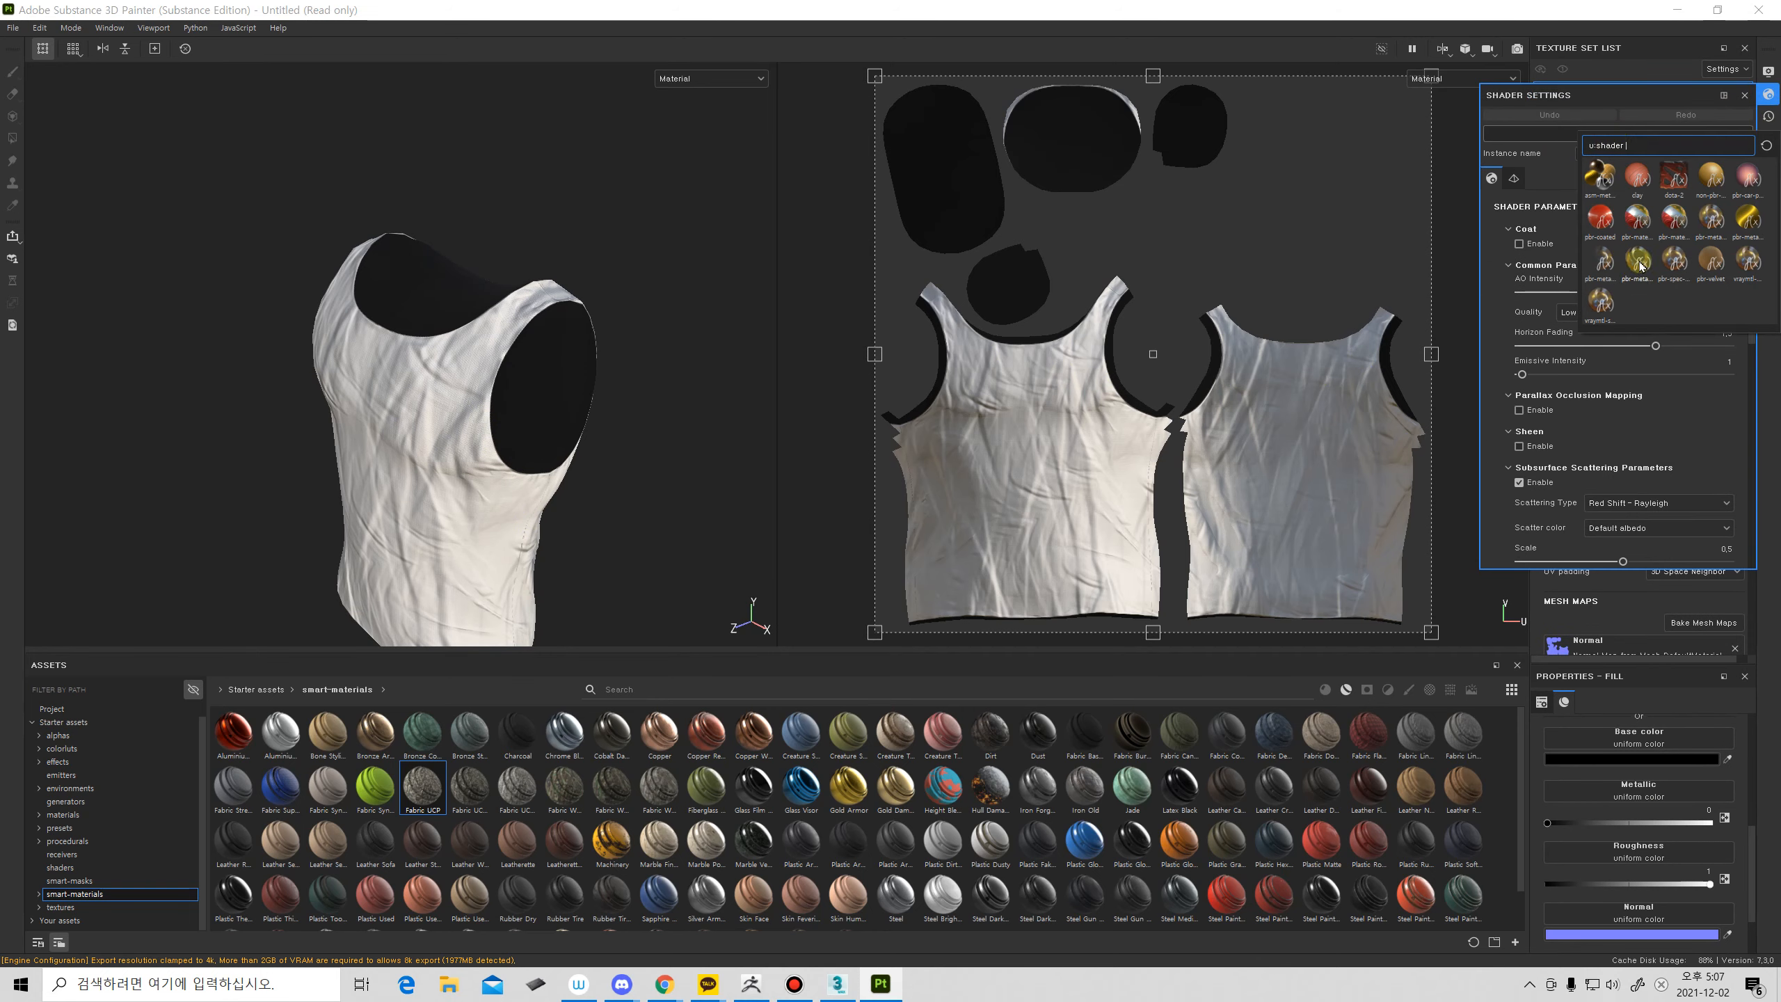
click(1639, 297)
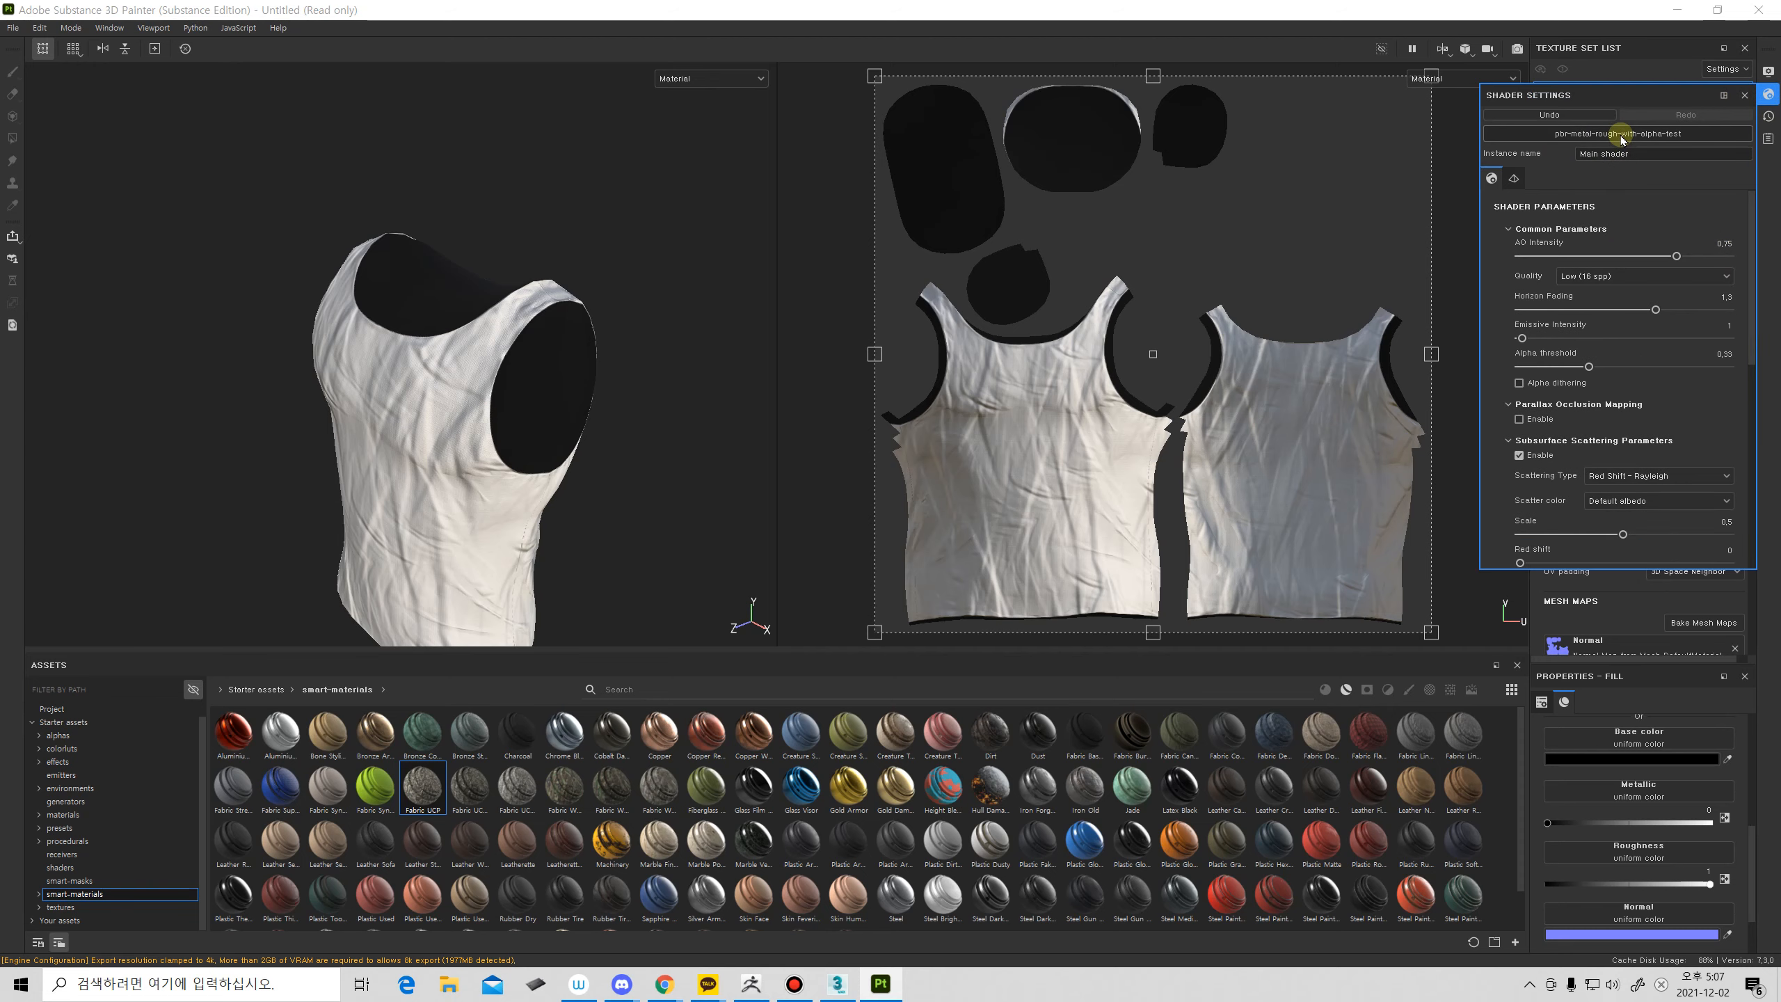
alt+drag(711, 416, 750, 329)
click(1745, 95)
Add an Opacity channel to the DefaultMaterial texture set.
click(1552, 163)
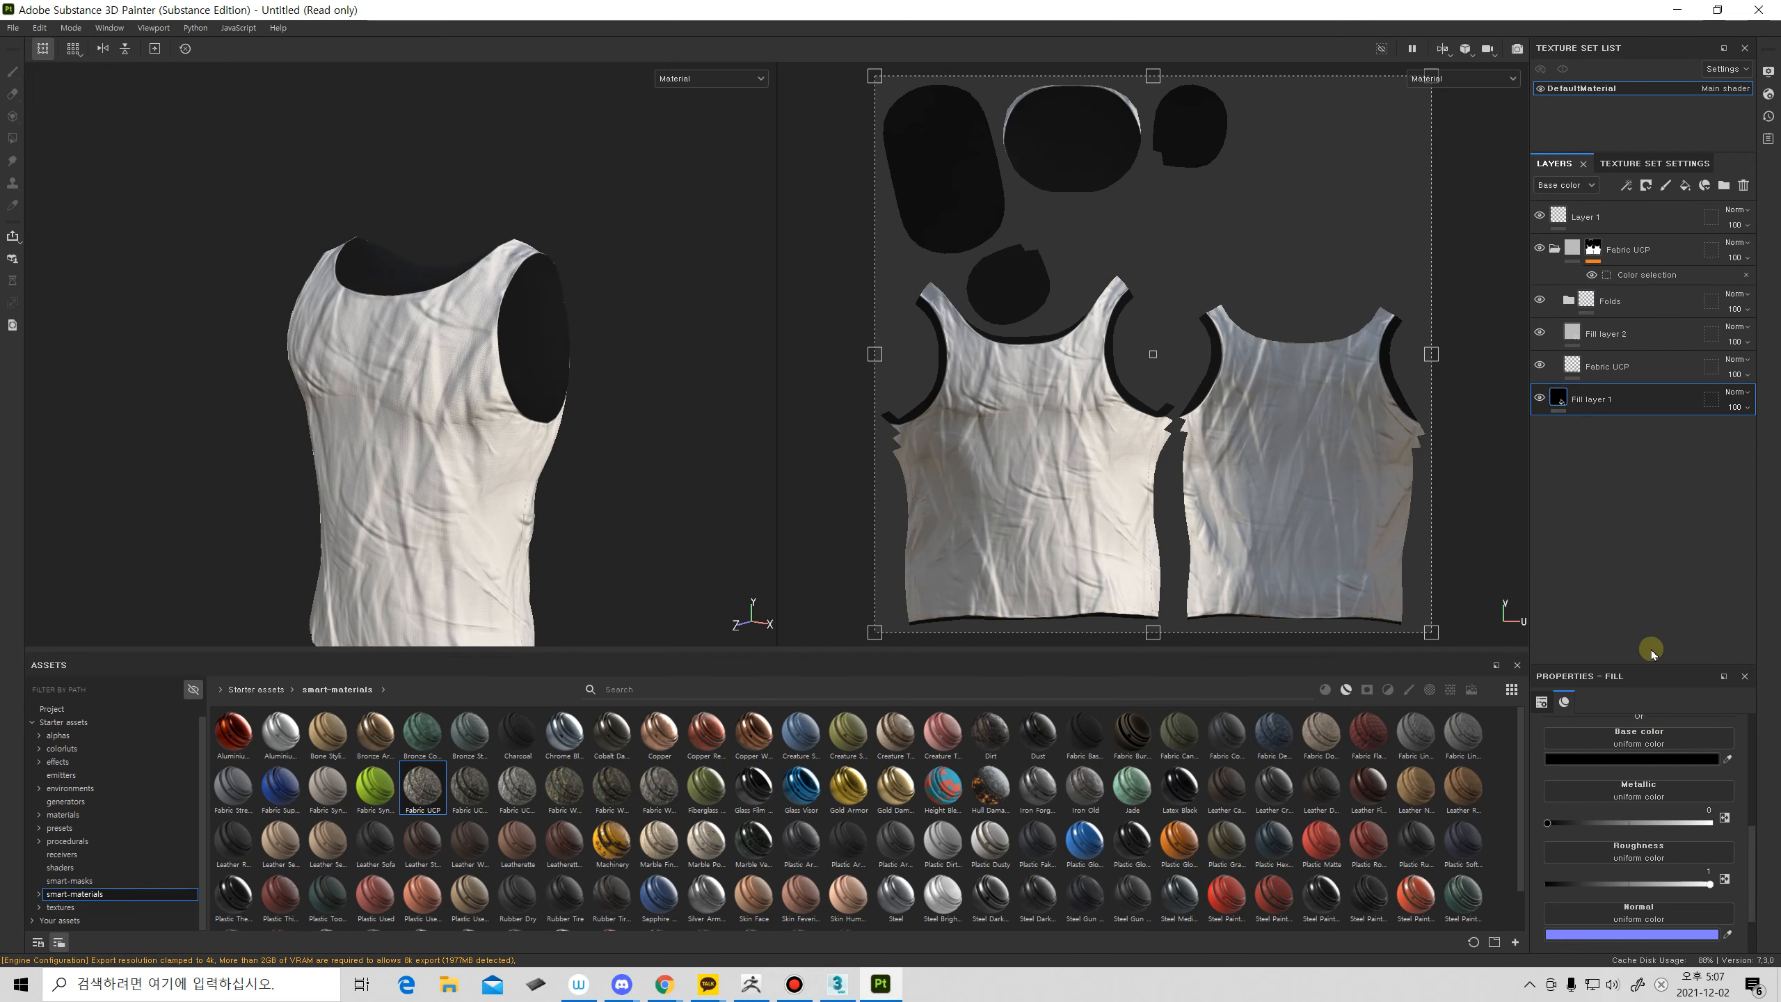
drag(1751, 835, 1753, 752)
click(1697, 163)
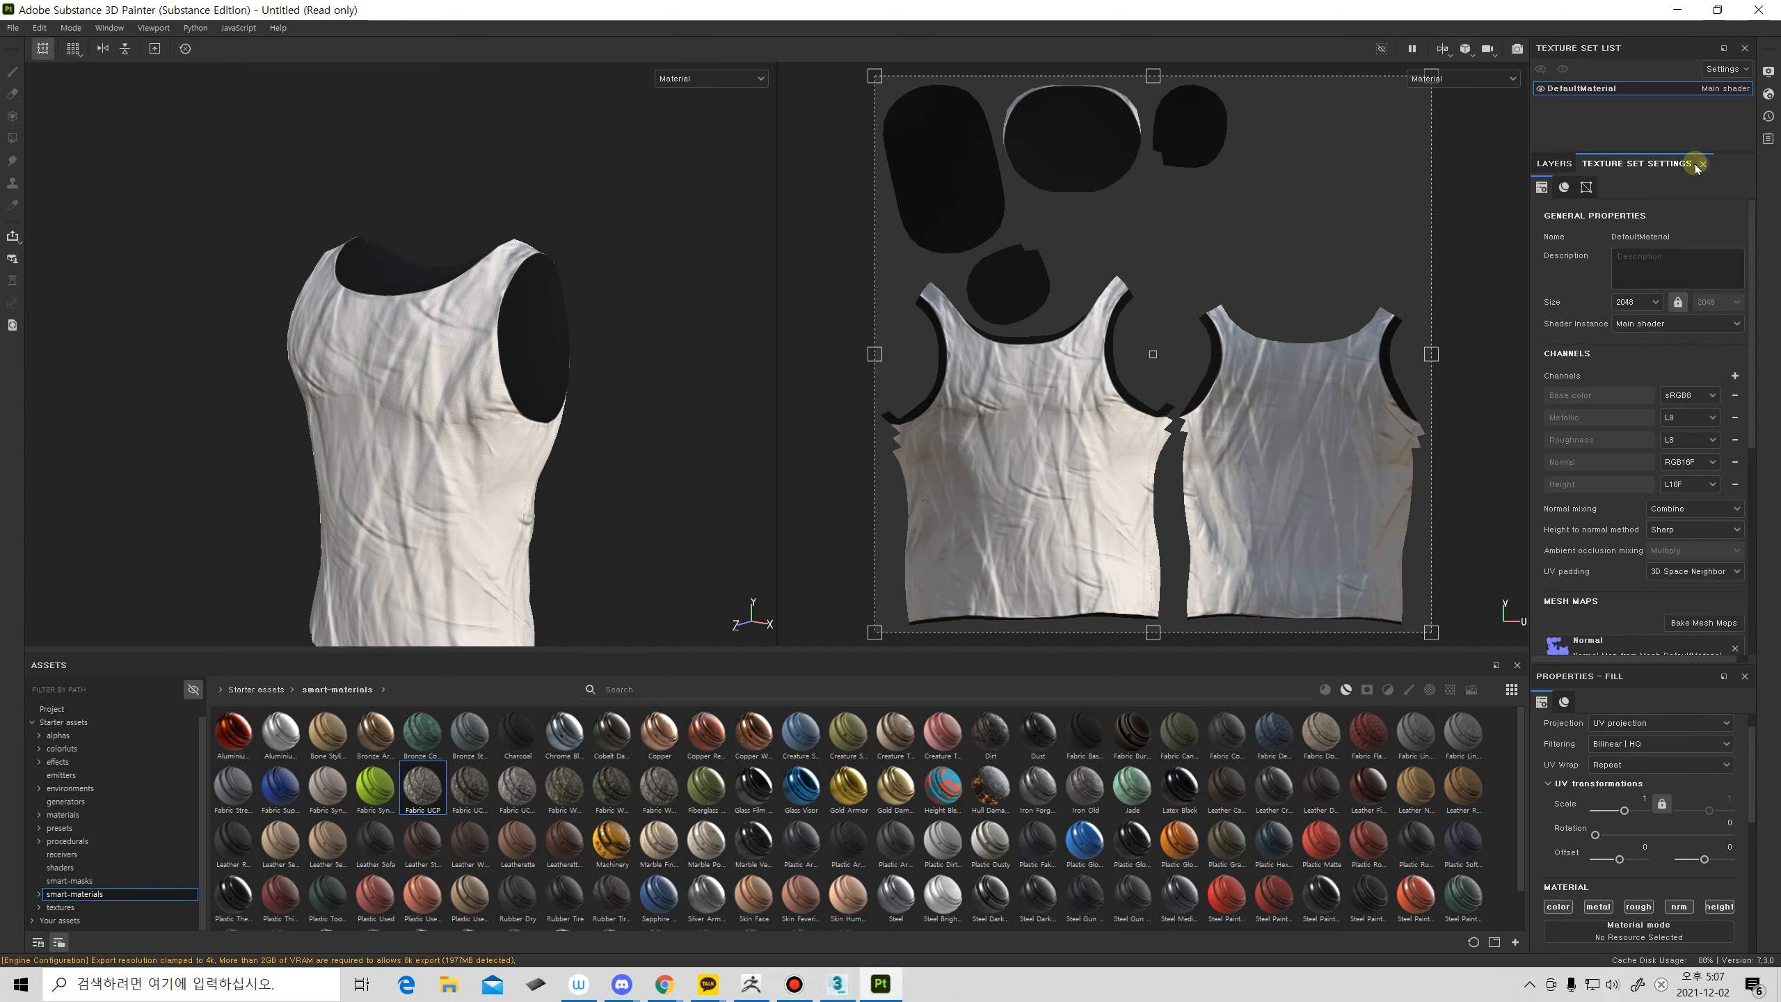
click(1734, 375)
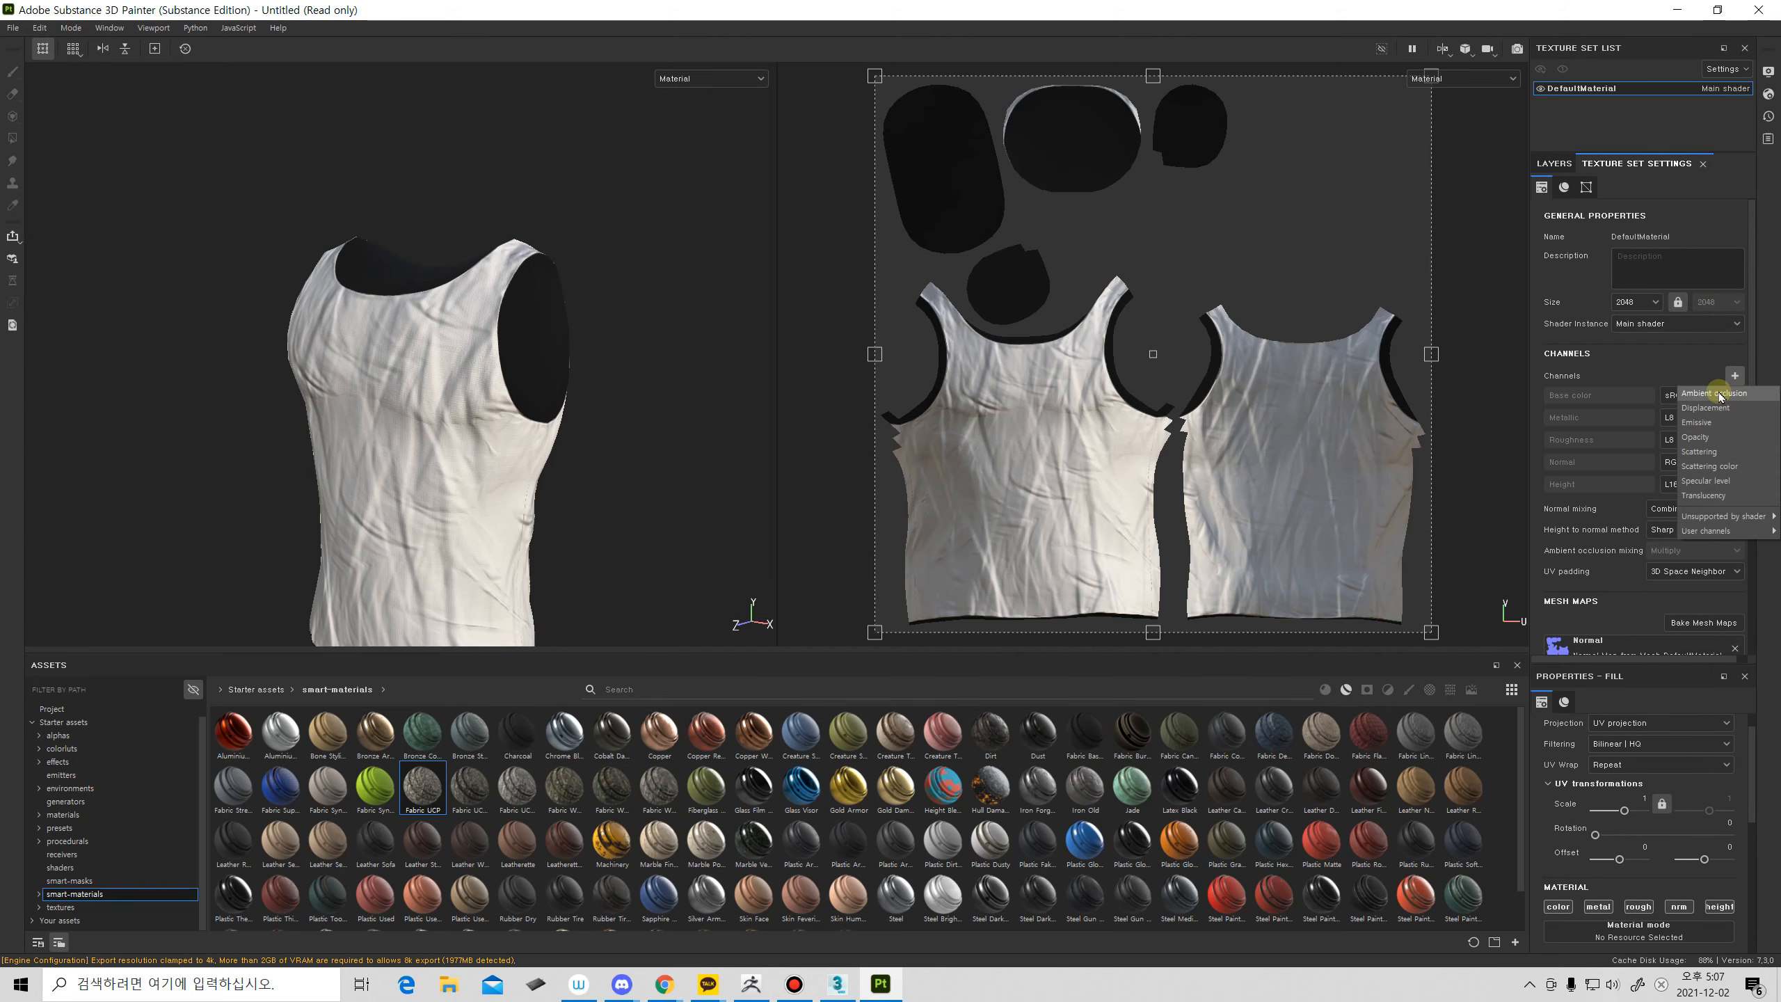
mouse_move(1702, 523)
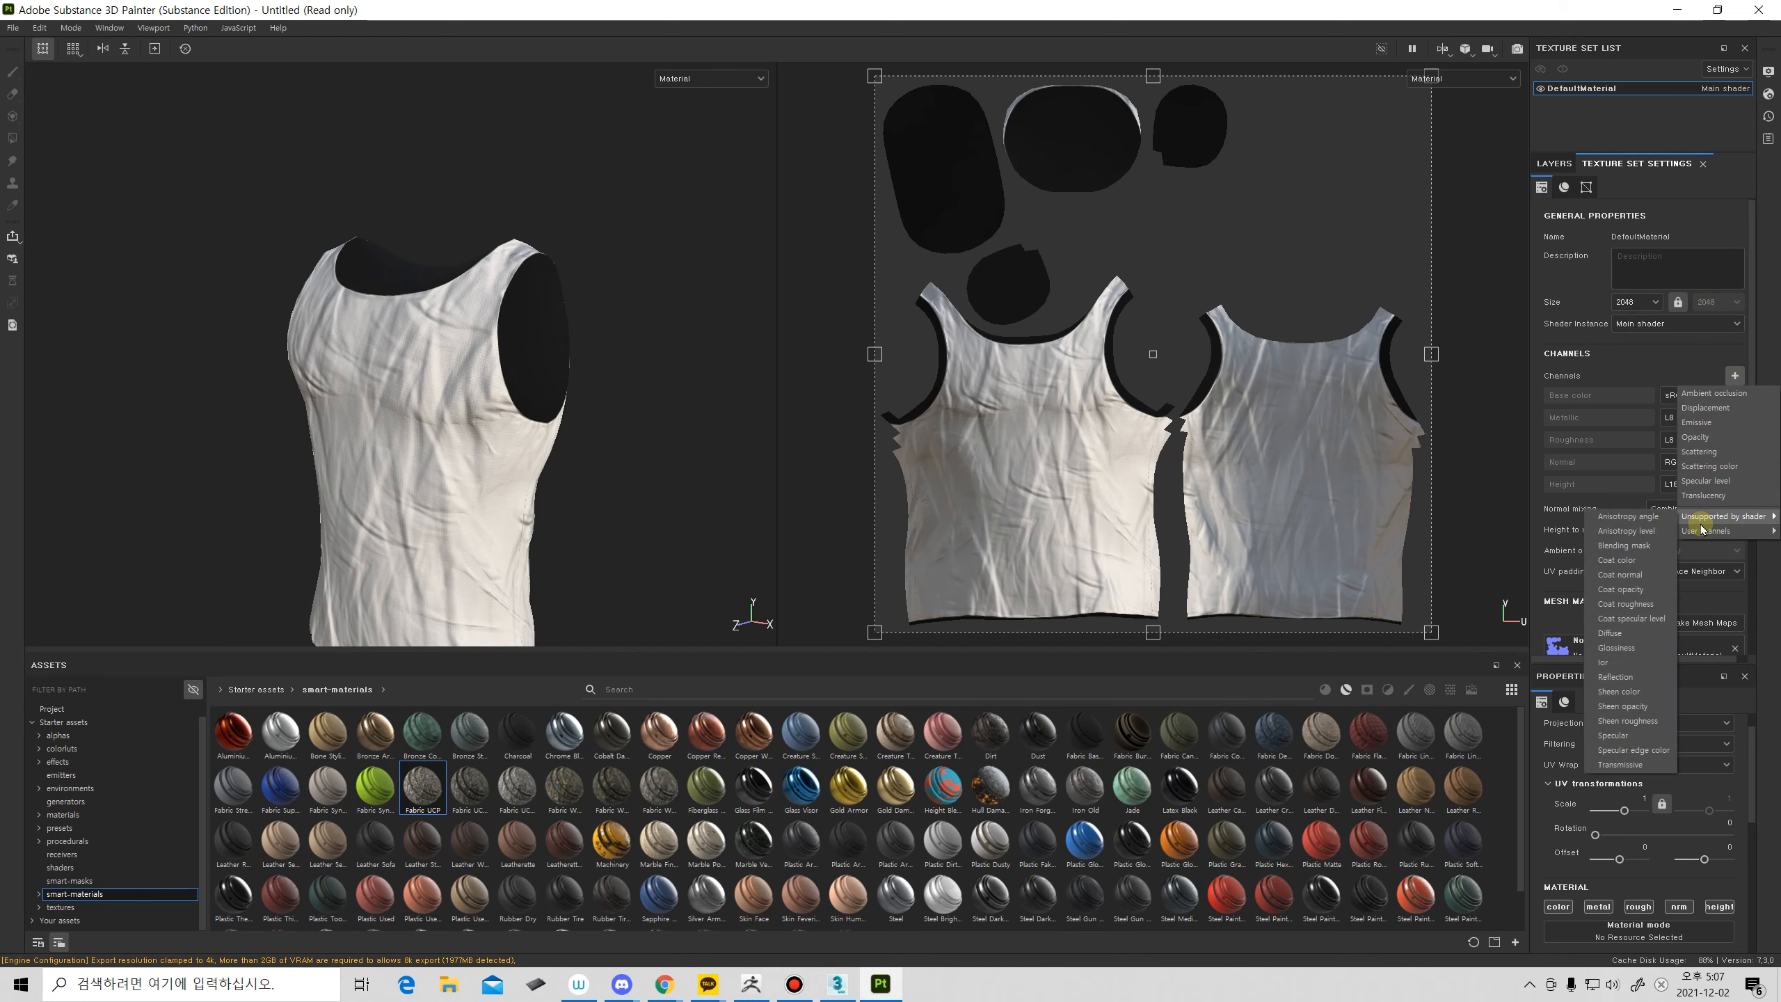
click(1696, 437)
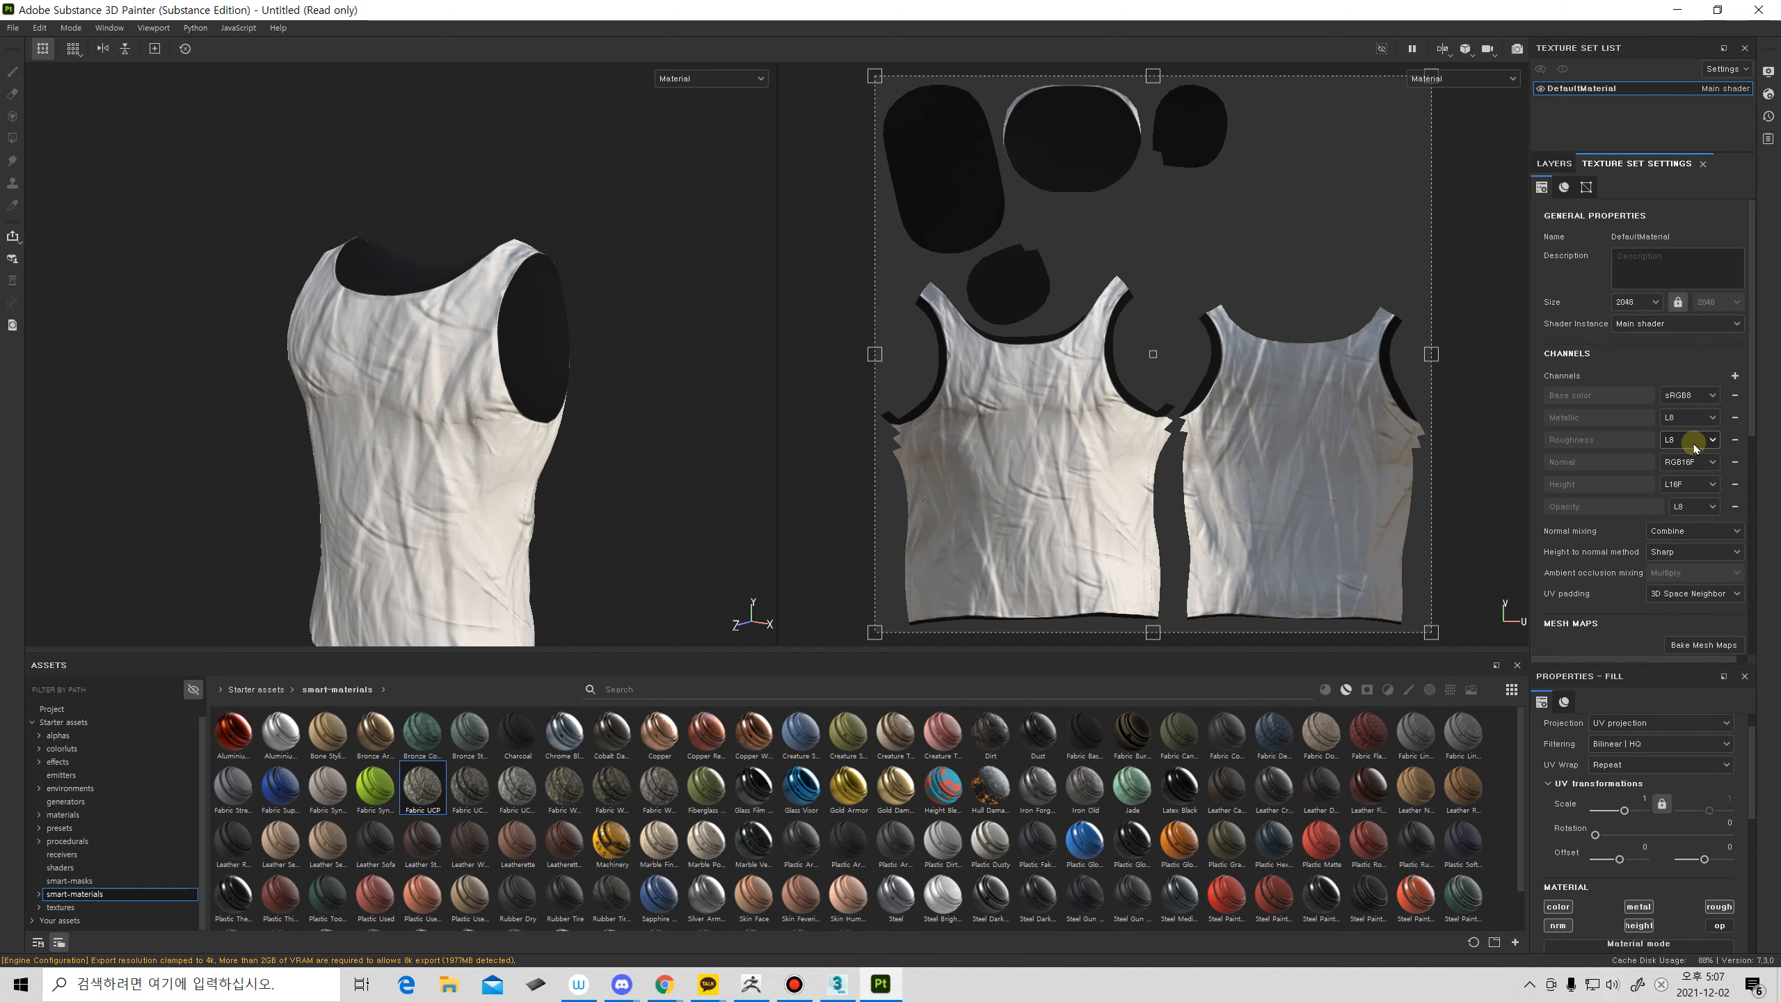
Set the opacity of Fill layer 1 to 0 so the shirt's openings are cut out.
click(1553, 163)
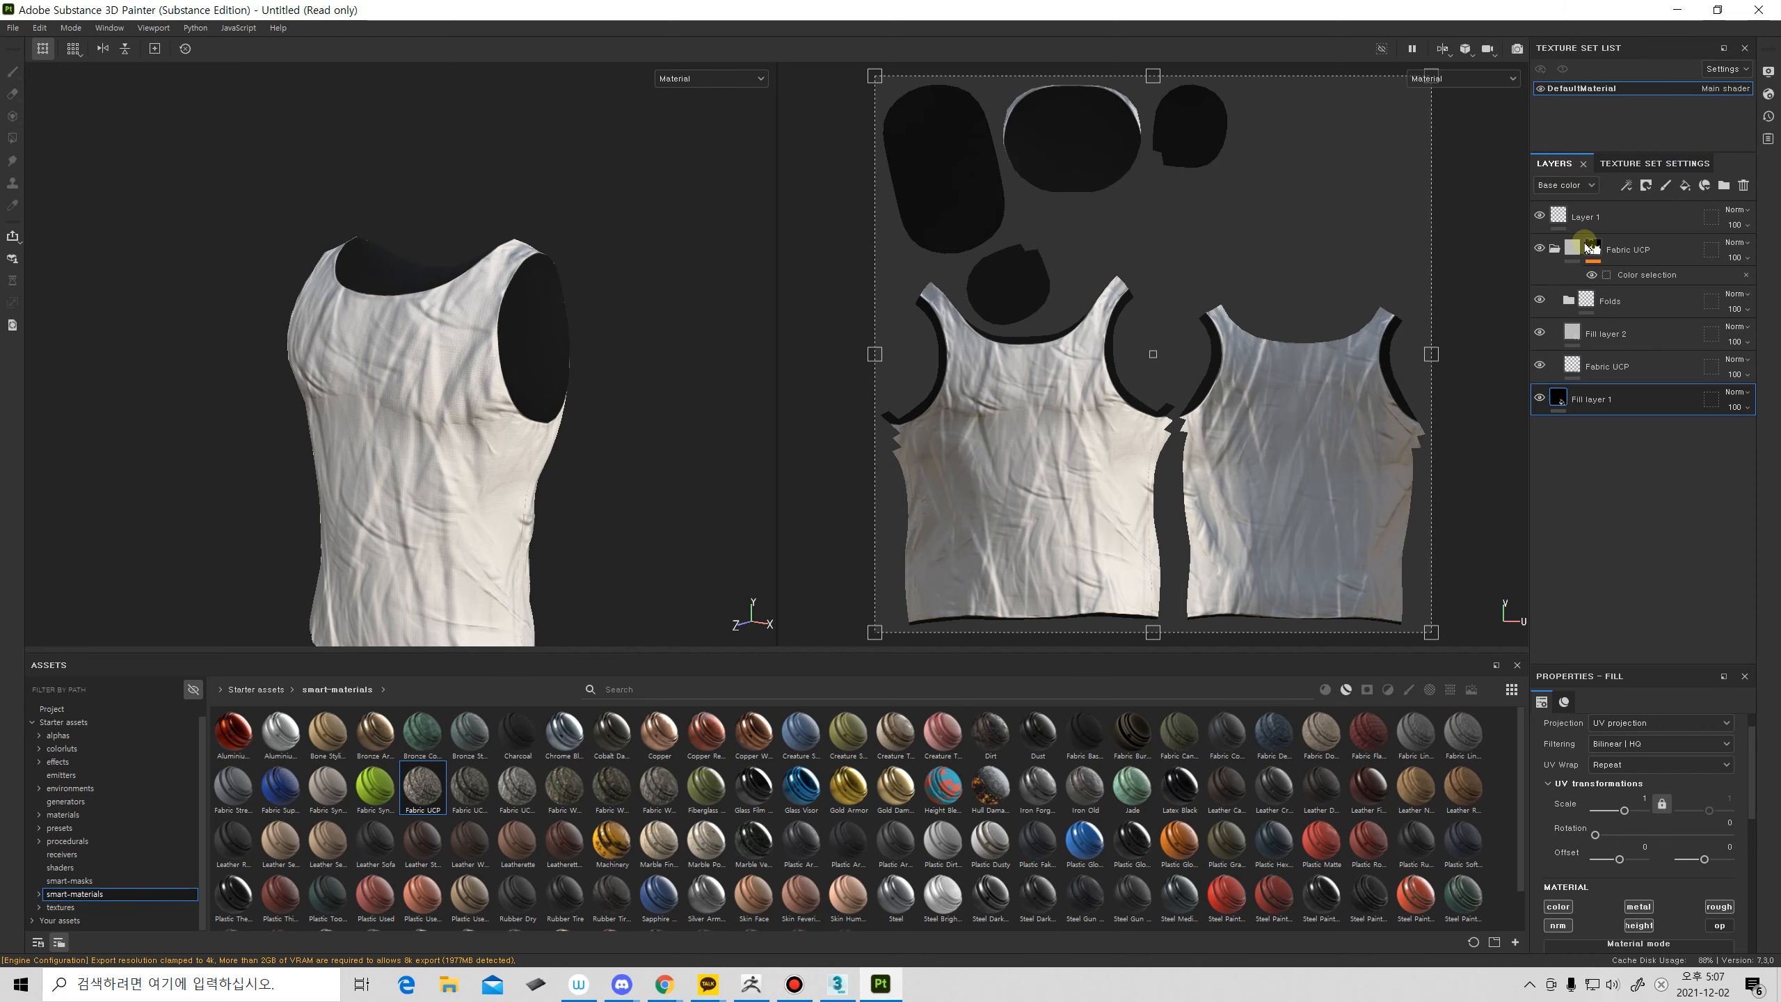
click(1719, 926)
drag(1750, 807, 1437, 924)
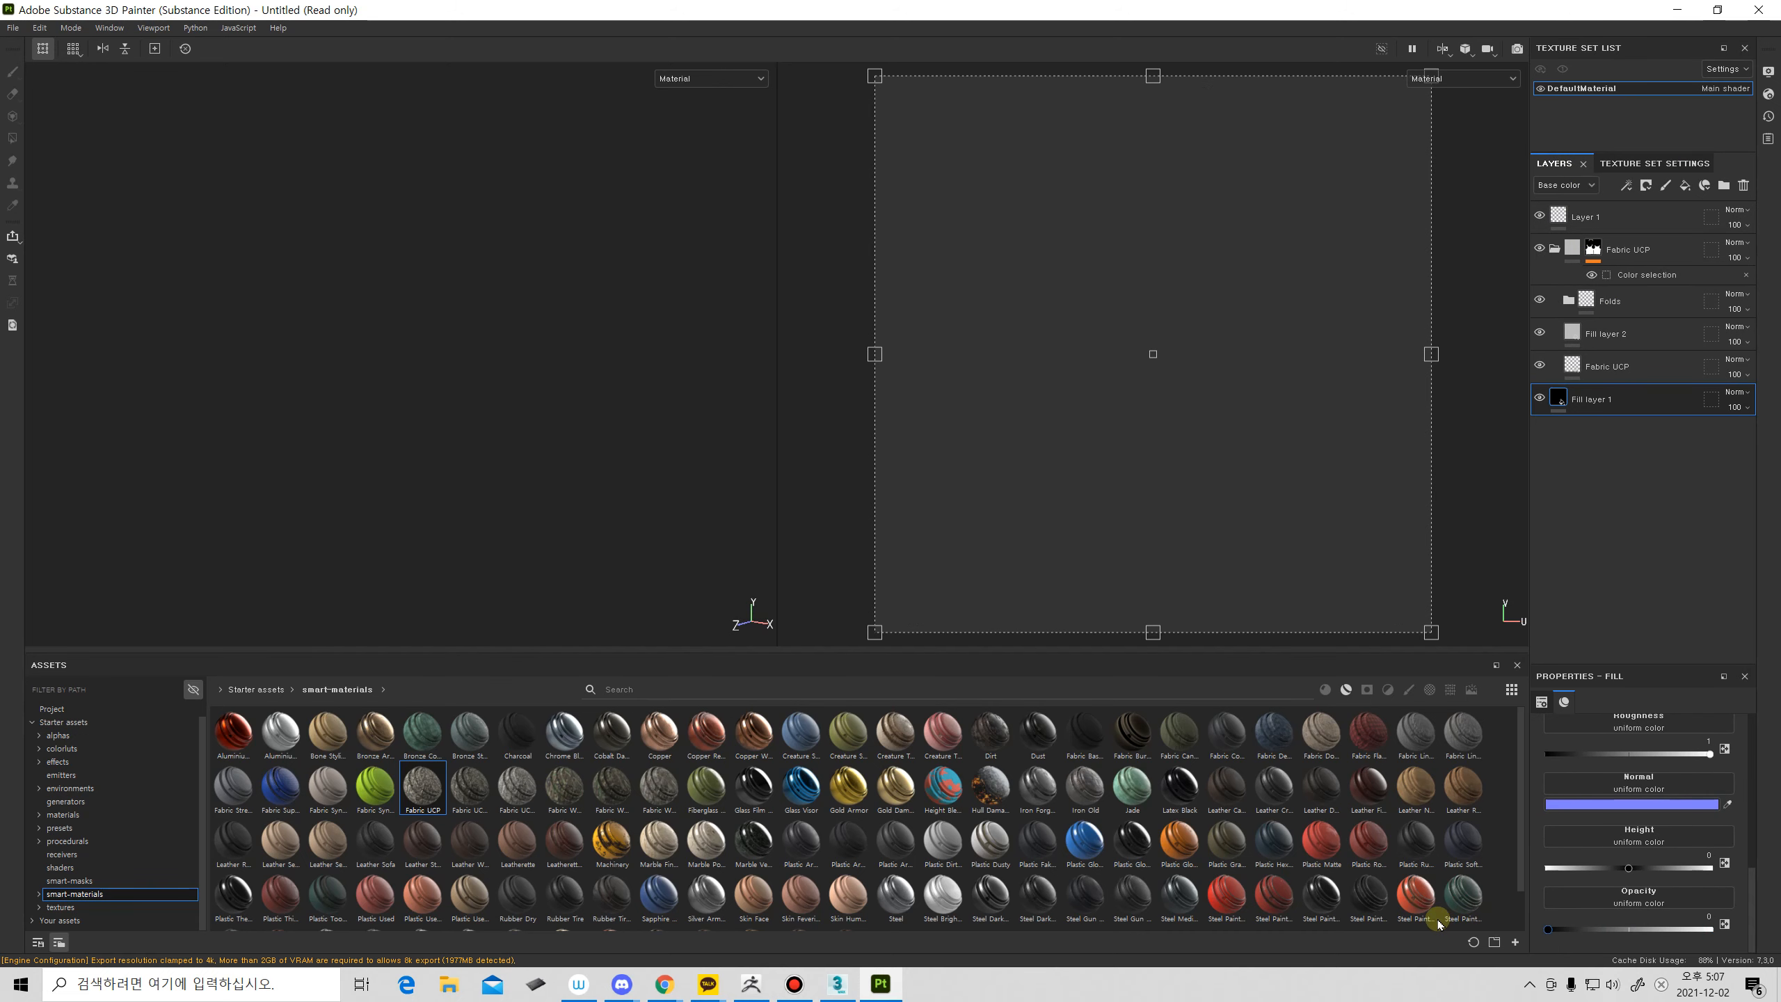
Set the opacity of Fill layer 2 in the Fabric UCP folder to 1.
click(1648, 329)
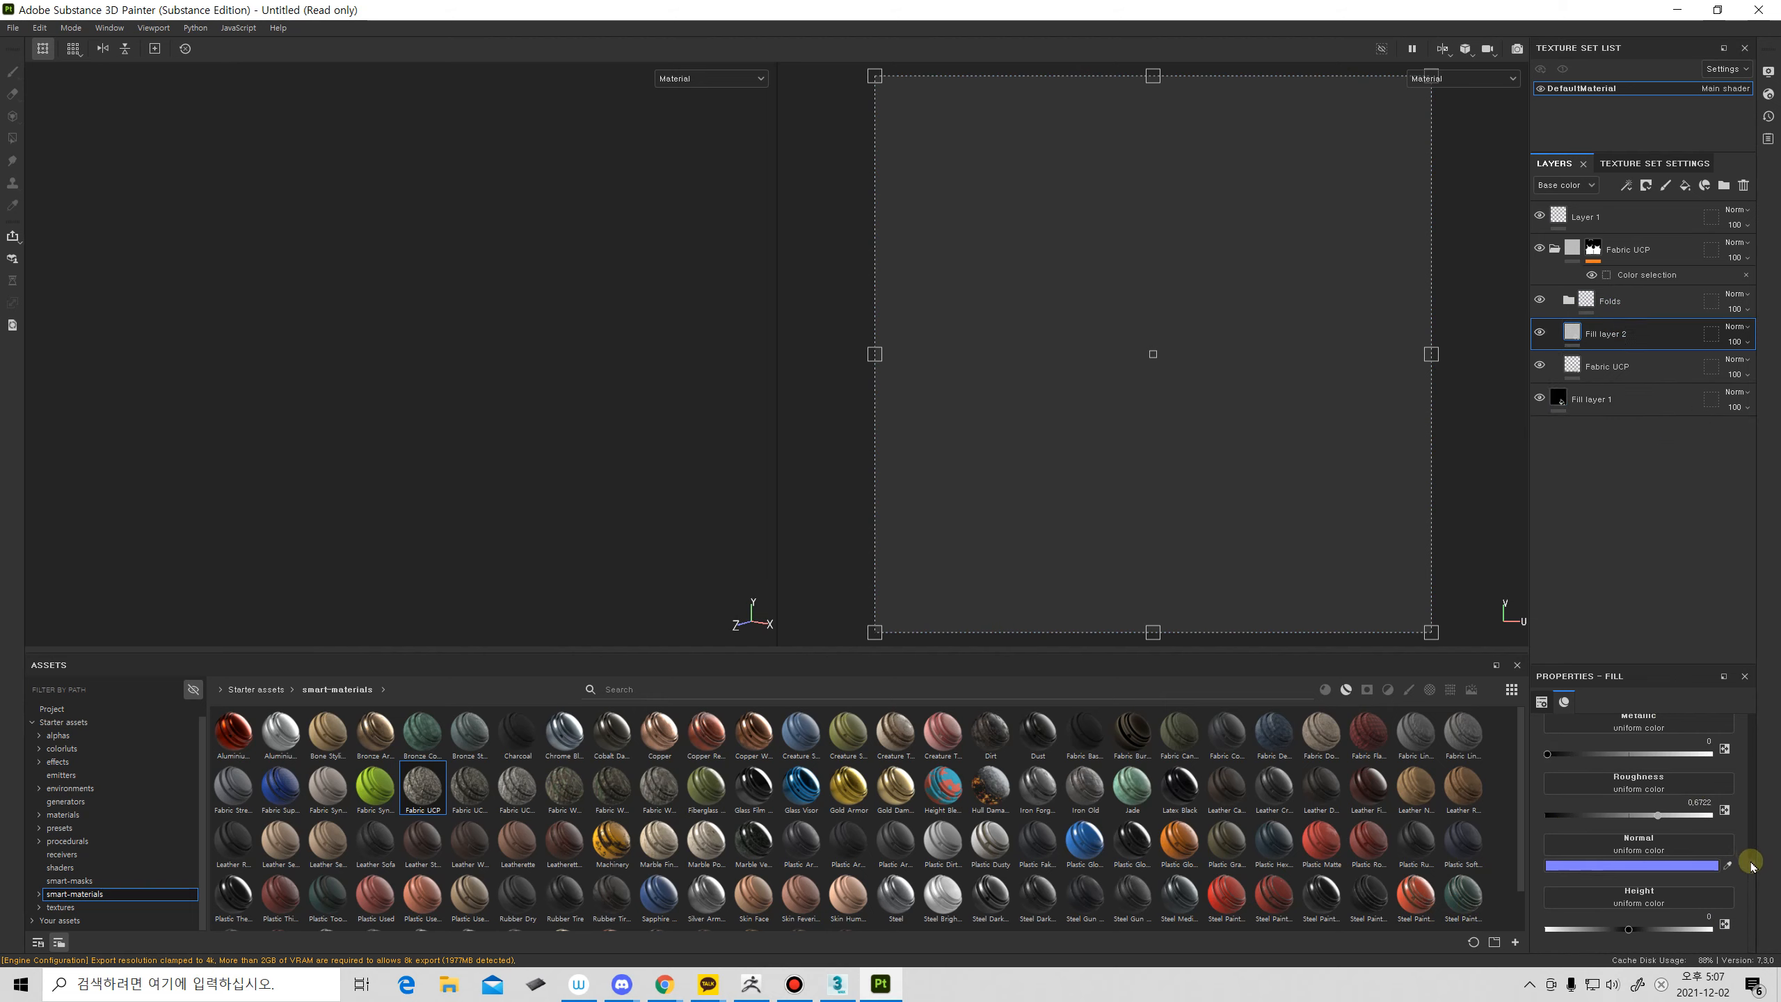
drag(1751, 866, 1726, 783)
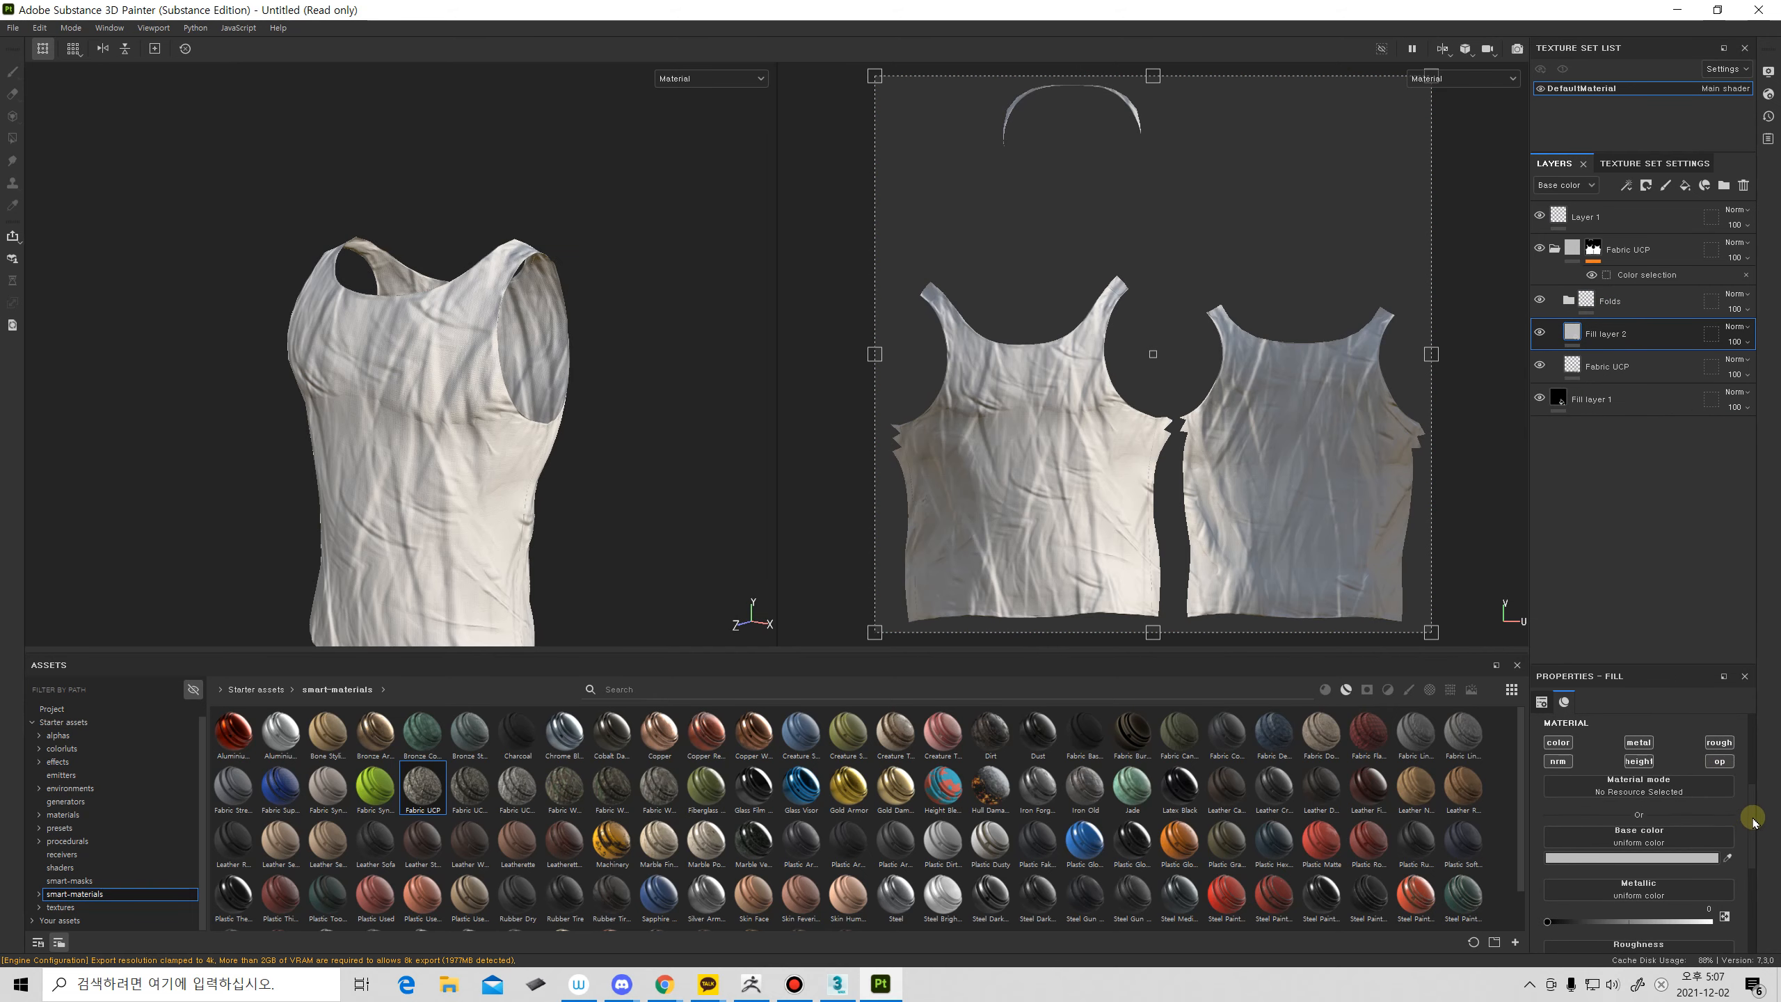
scroll(1749, 823, down, 4)
Examine the shirt's neckline and armhole cut-outs from several sides and compare them with the UV layout.
alt+drag(559, 409, 413, 422)
alt+right_drag(413, 422, 644, 350)
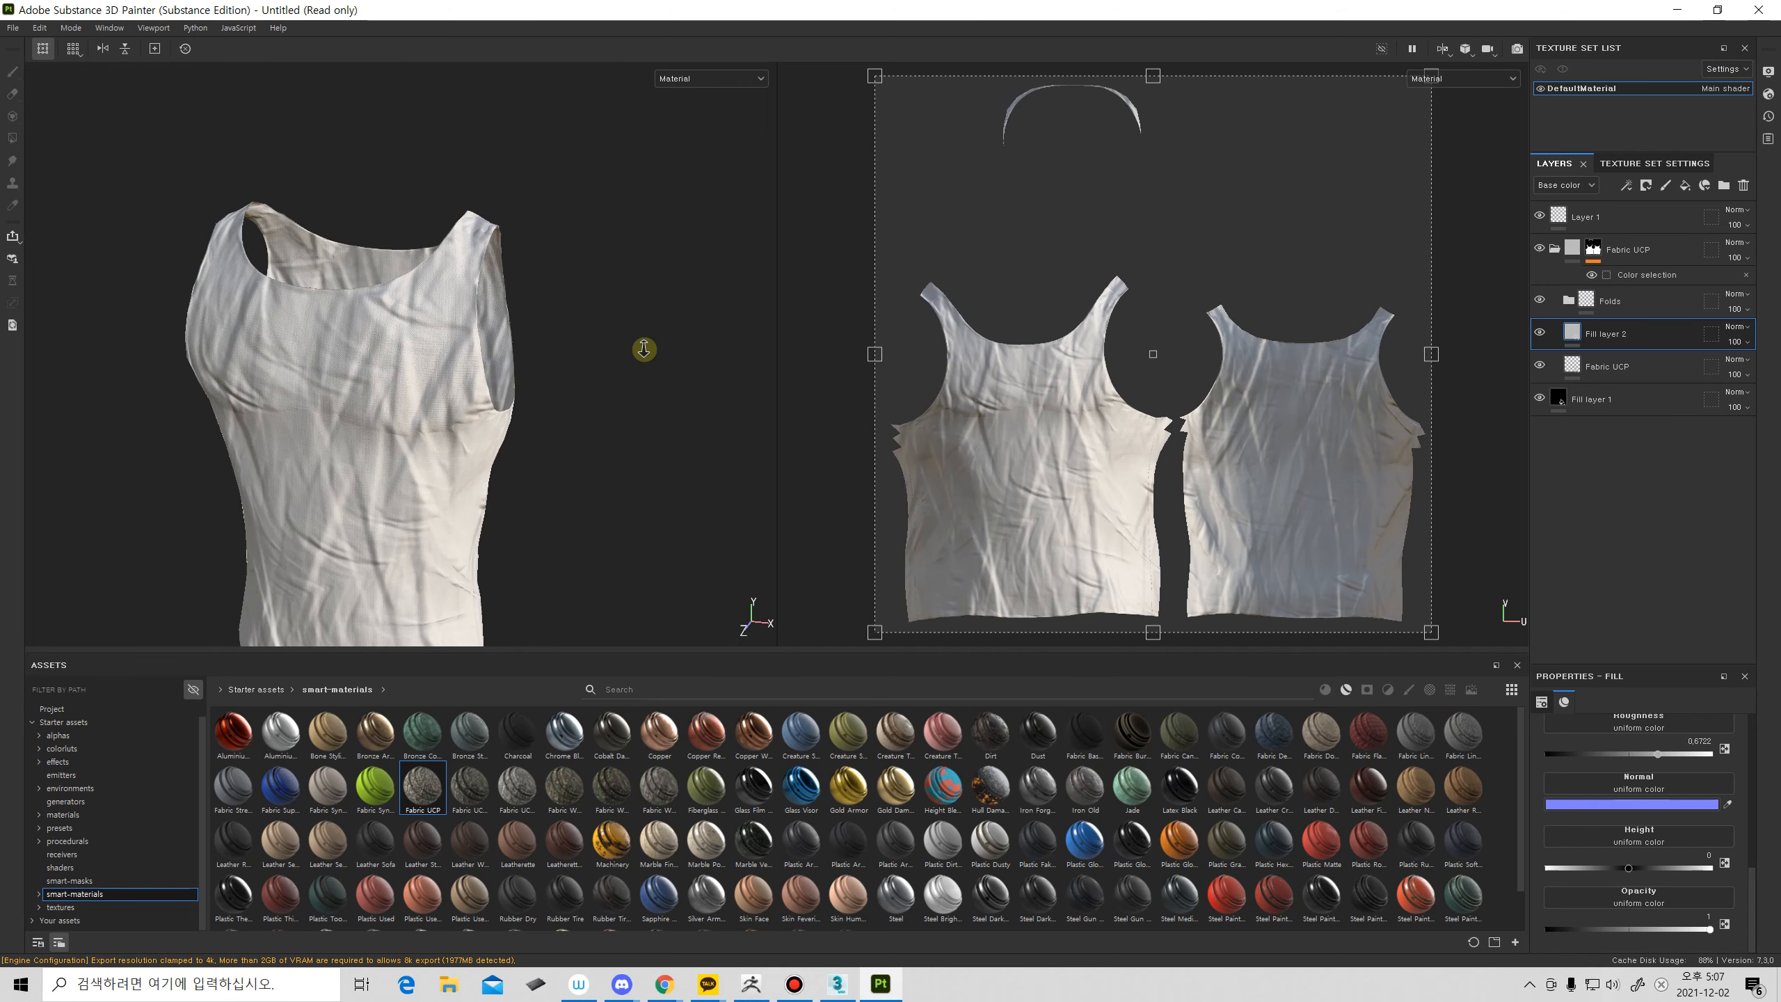
alt+middle_drag(477, 375, 573, 330)
alt+drag(473, 344, 512, 390)
alt+right_drag(512, 390, 437, 397)
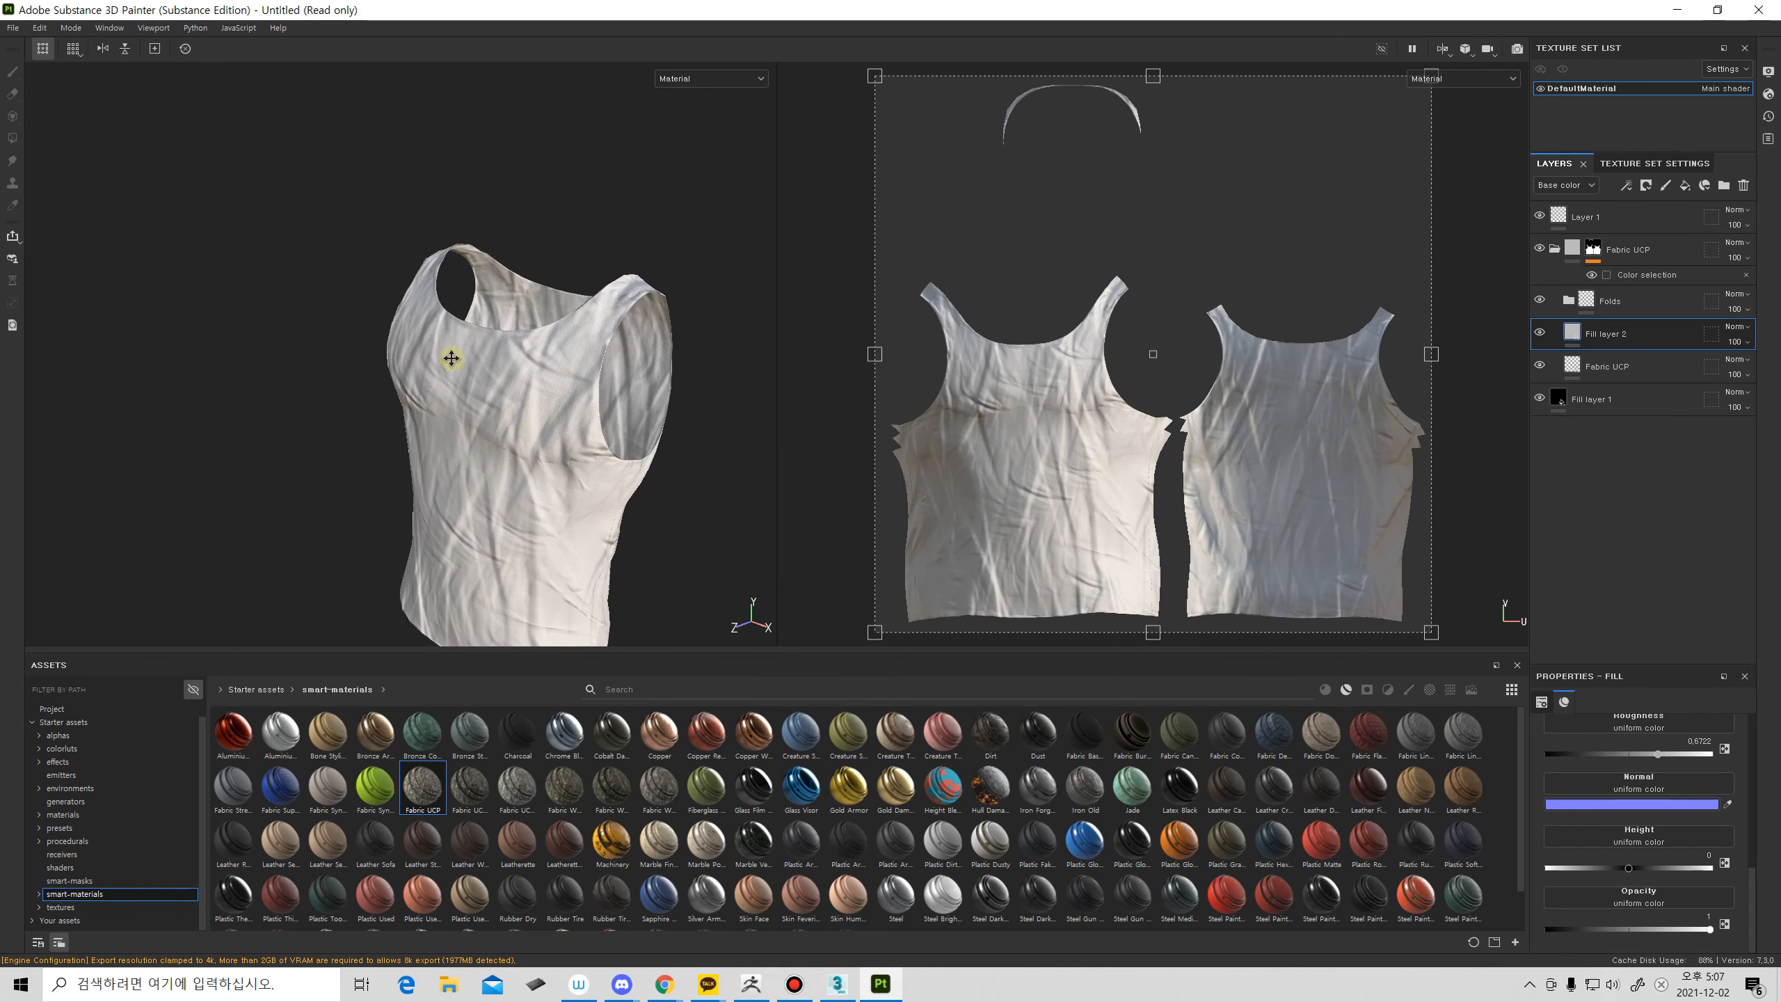
alt+middle_drag(453, 357, 400, 304)
alt+drag(400, 304, 351, 395)
alt+right_drag(352, 395, 533, 425)
alt+middle_drag(512, 423, 447, 379)
alt+drag(449, 381, 289, 372)
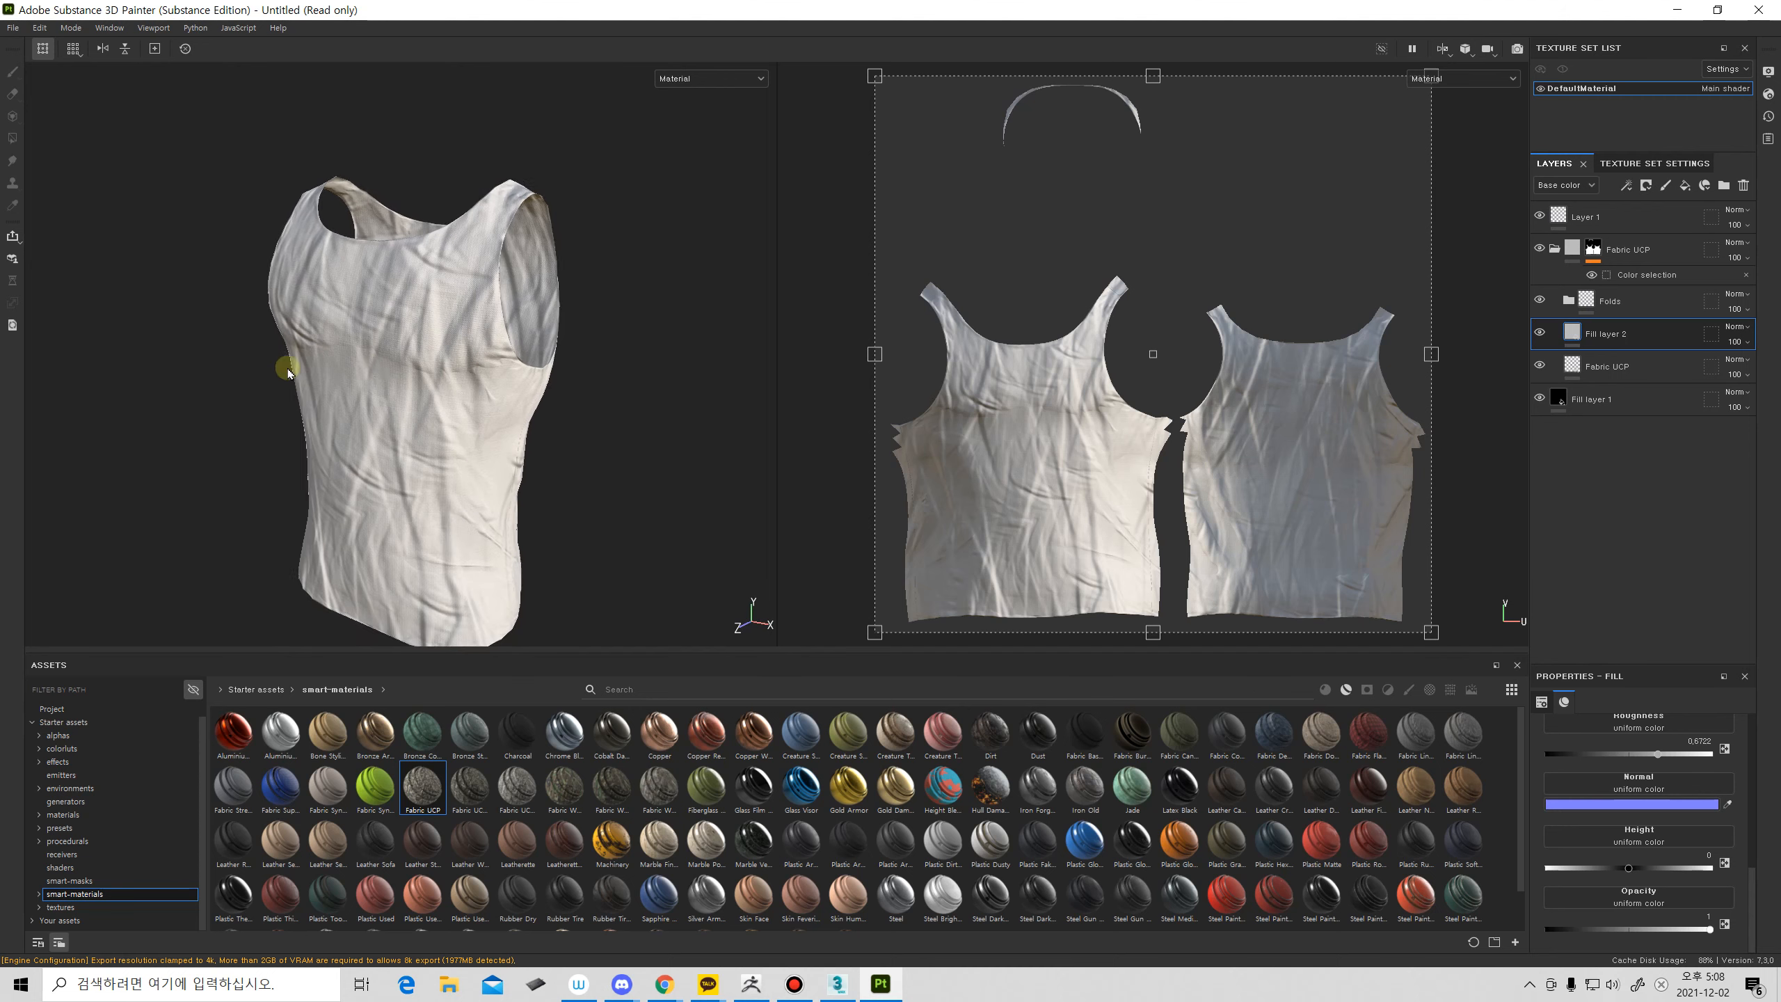
alt+right_drag(416, 375, 375, 371)
alt+middle_drag(1143, 363, 1116, 515)
alt+right_drag(1175, 386, 1080, 415)
alt+middle_drag(1083, 416, 1054, 314)
alt+right_drag(1083, 308, 1228, 339)
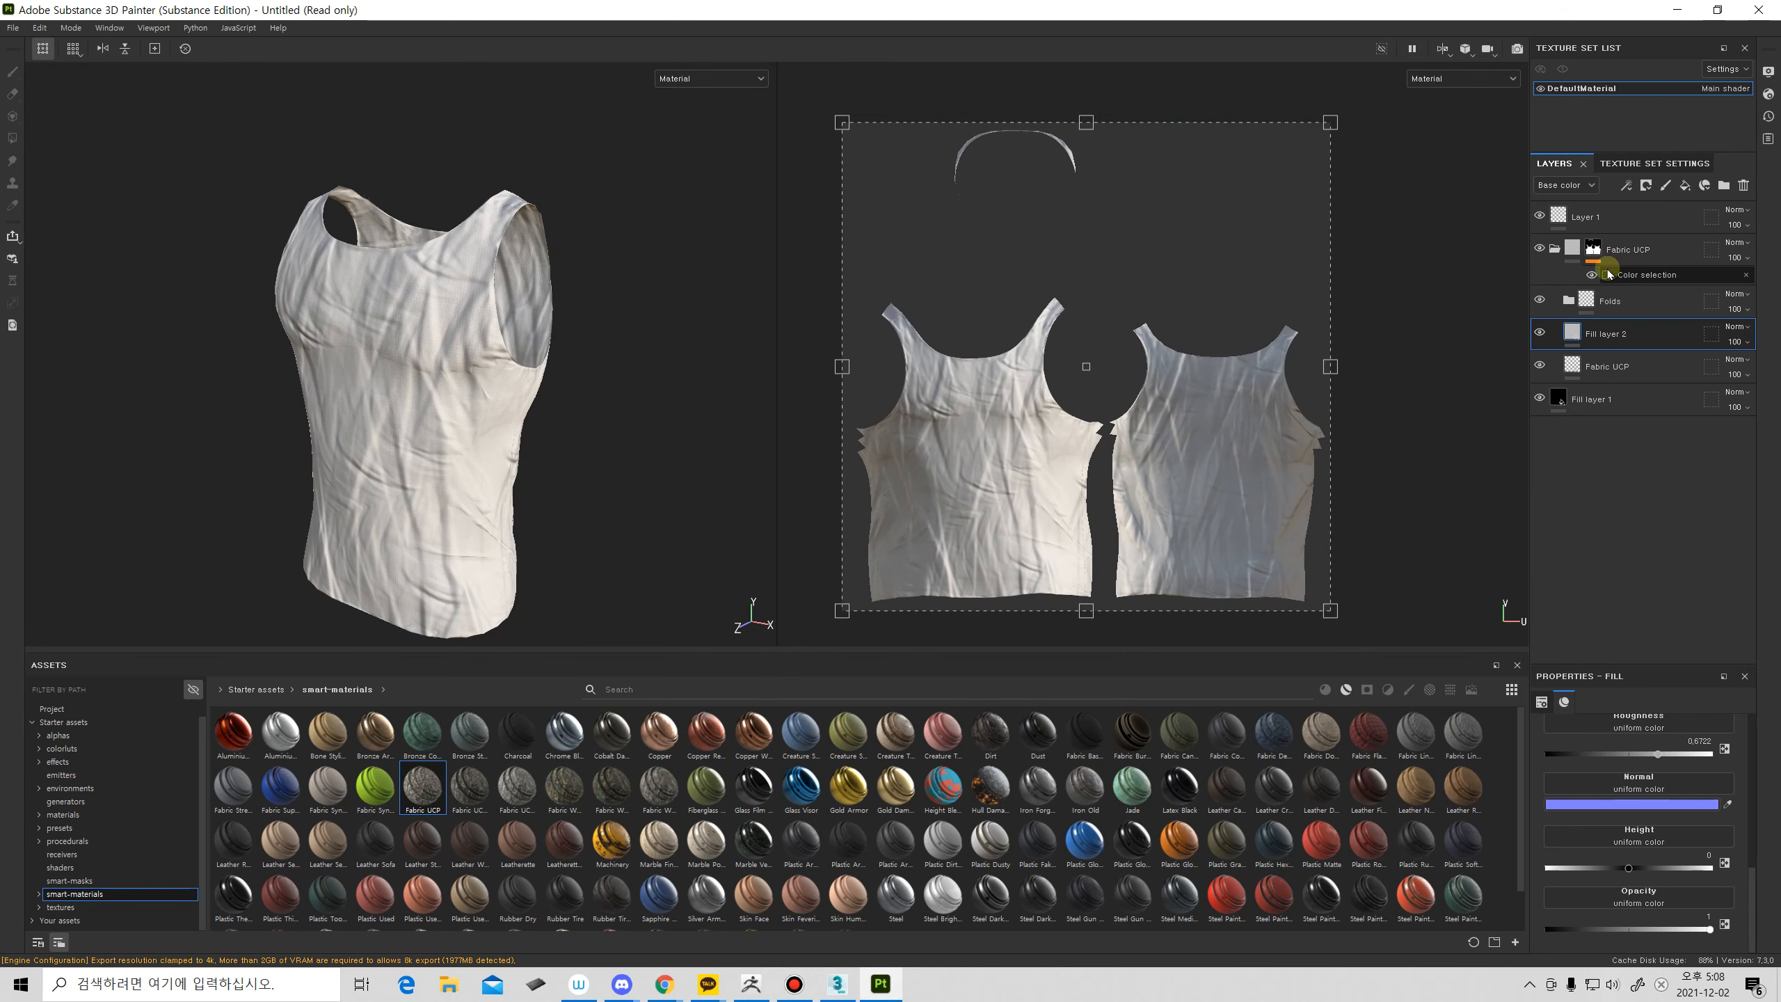
Toggle the visibility of the Color selection effect and the Fabric UCP folder off and on to compare the result.
click(1592, 274)
click(1592, 274)
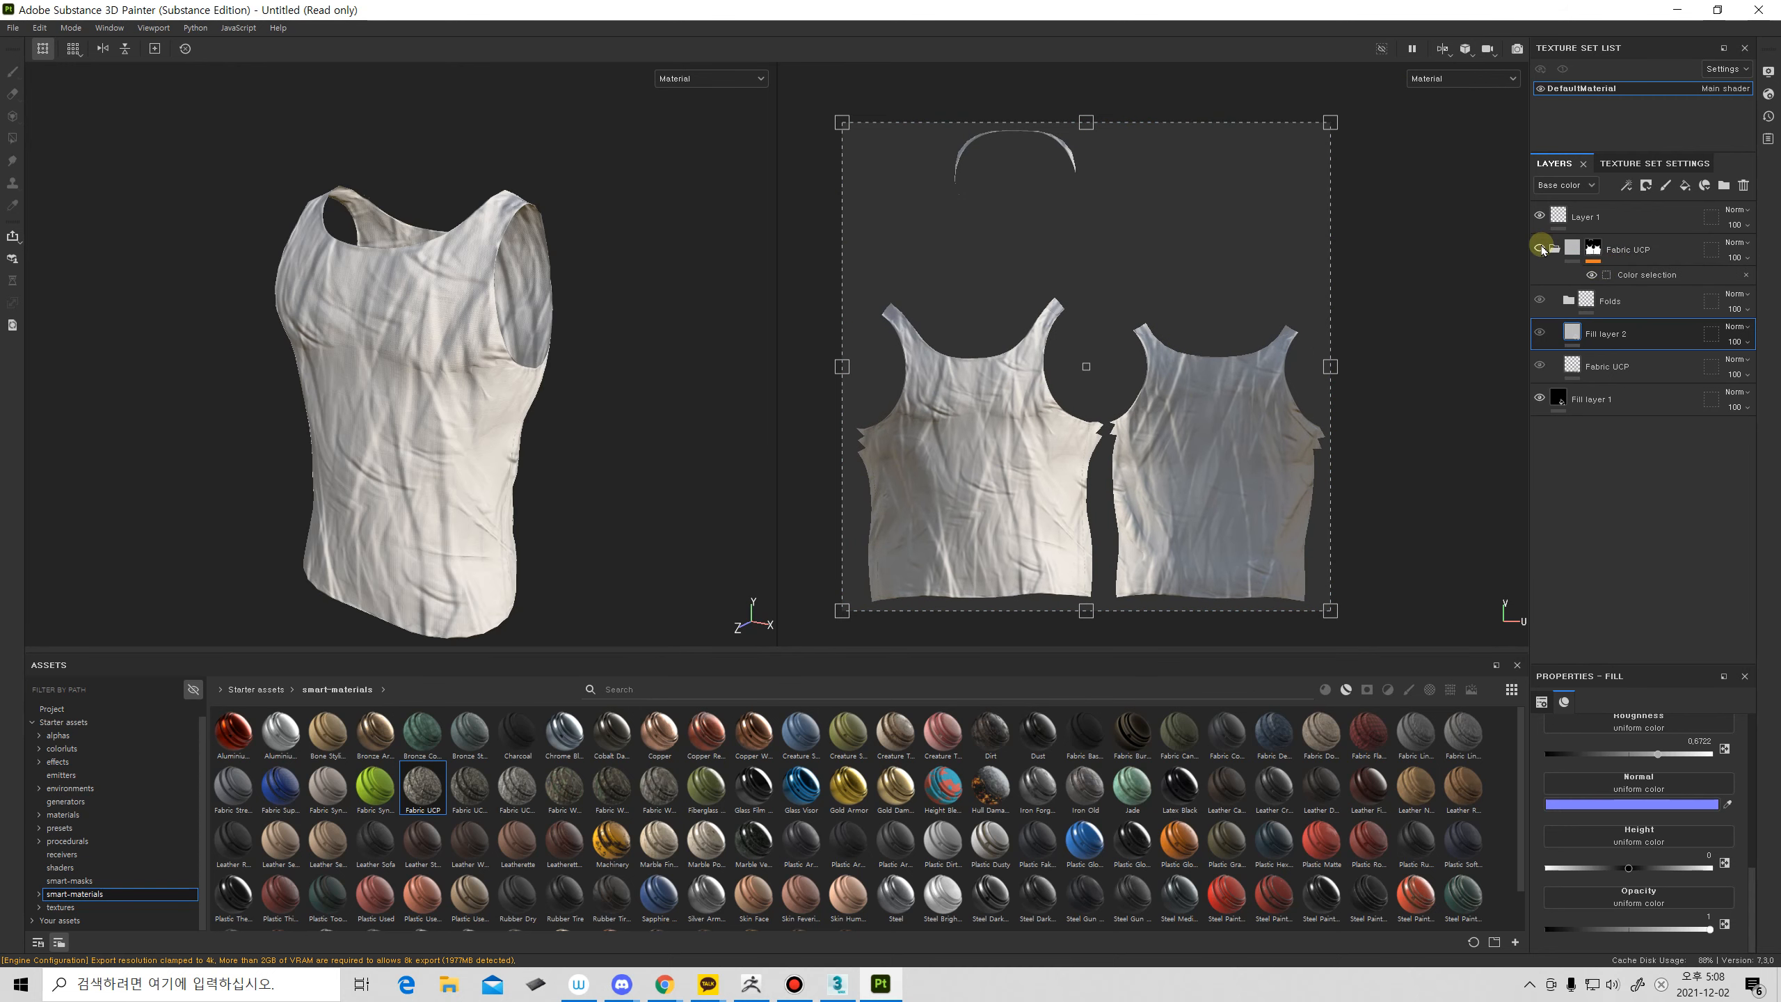
click(1540, 249)
click(1539, 248)
Hide and show Fill layer 1 repeatedly to compare the shirt with filled and cut-out openings, leaving it visible.
click(1539, 398)
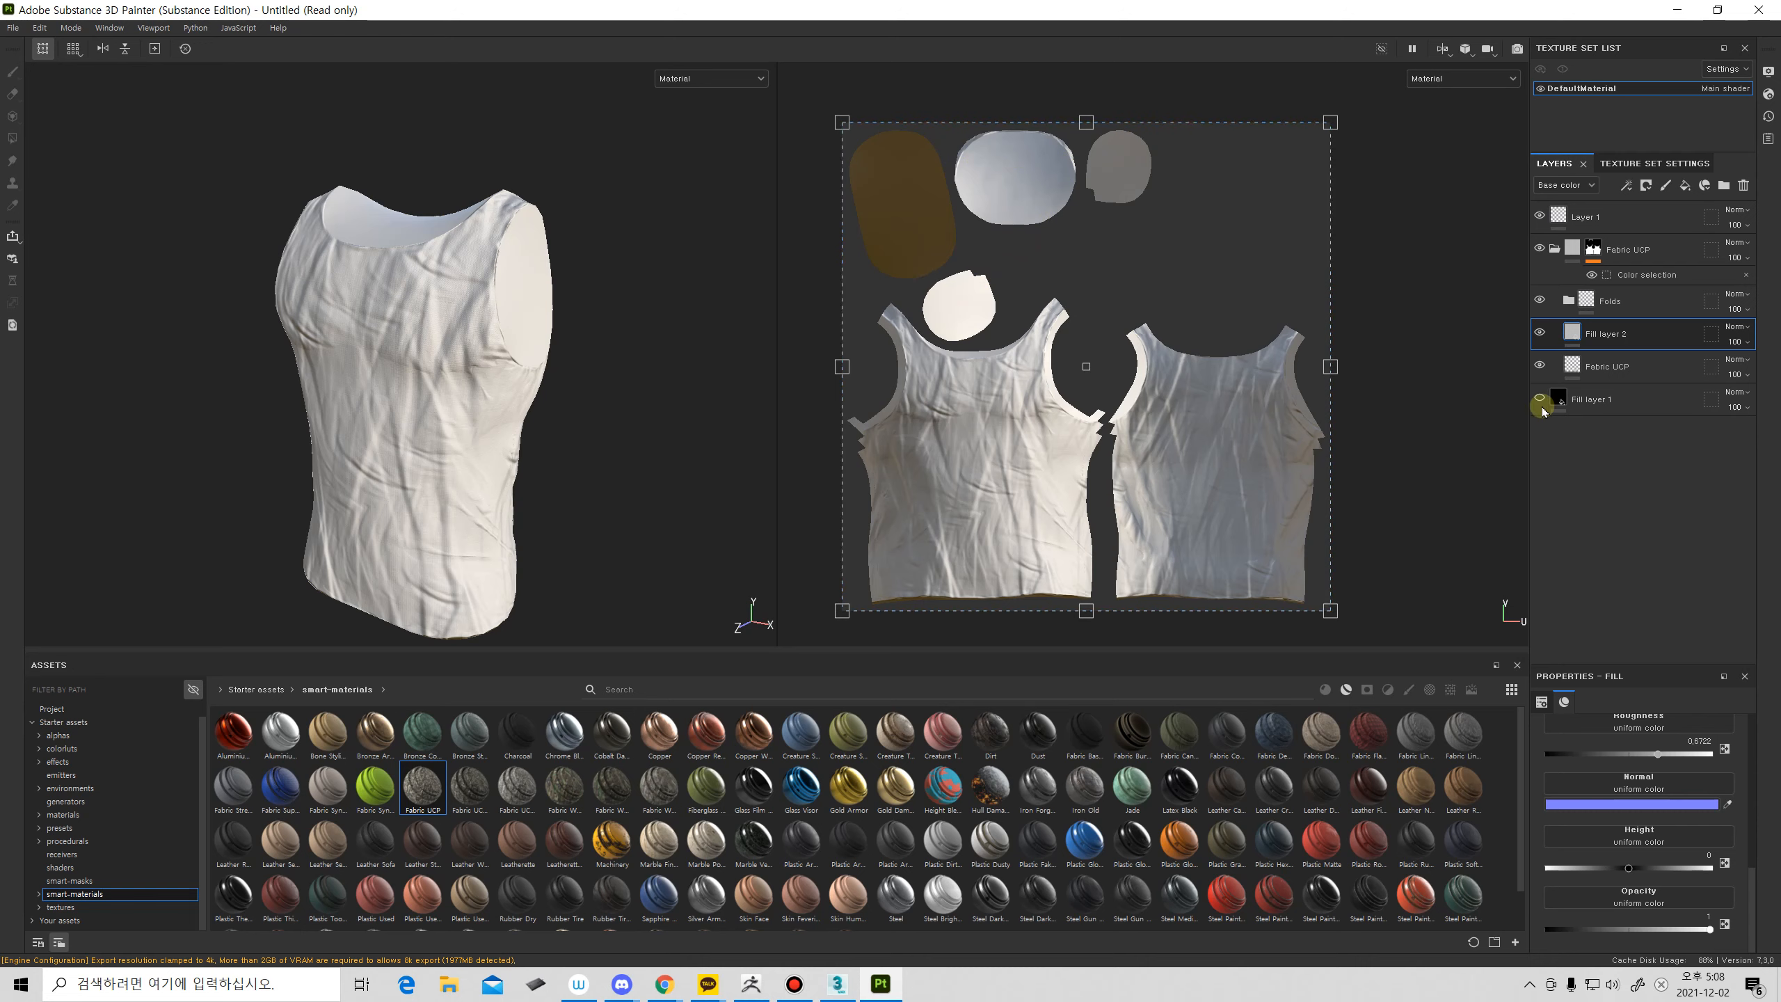
click(1540, 398)
click(1539, 398)
click(1539, 398)
click(1540, 398)
click(1540, 398)
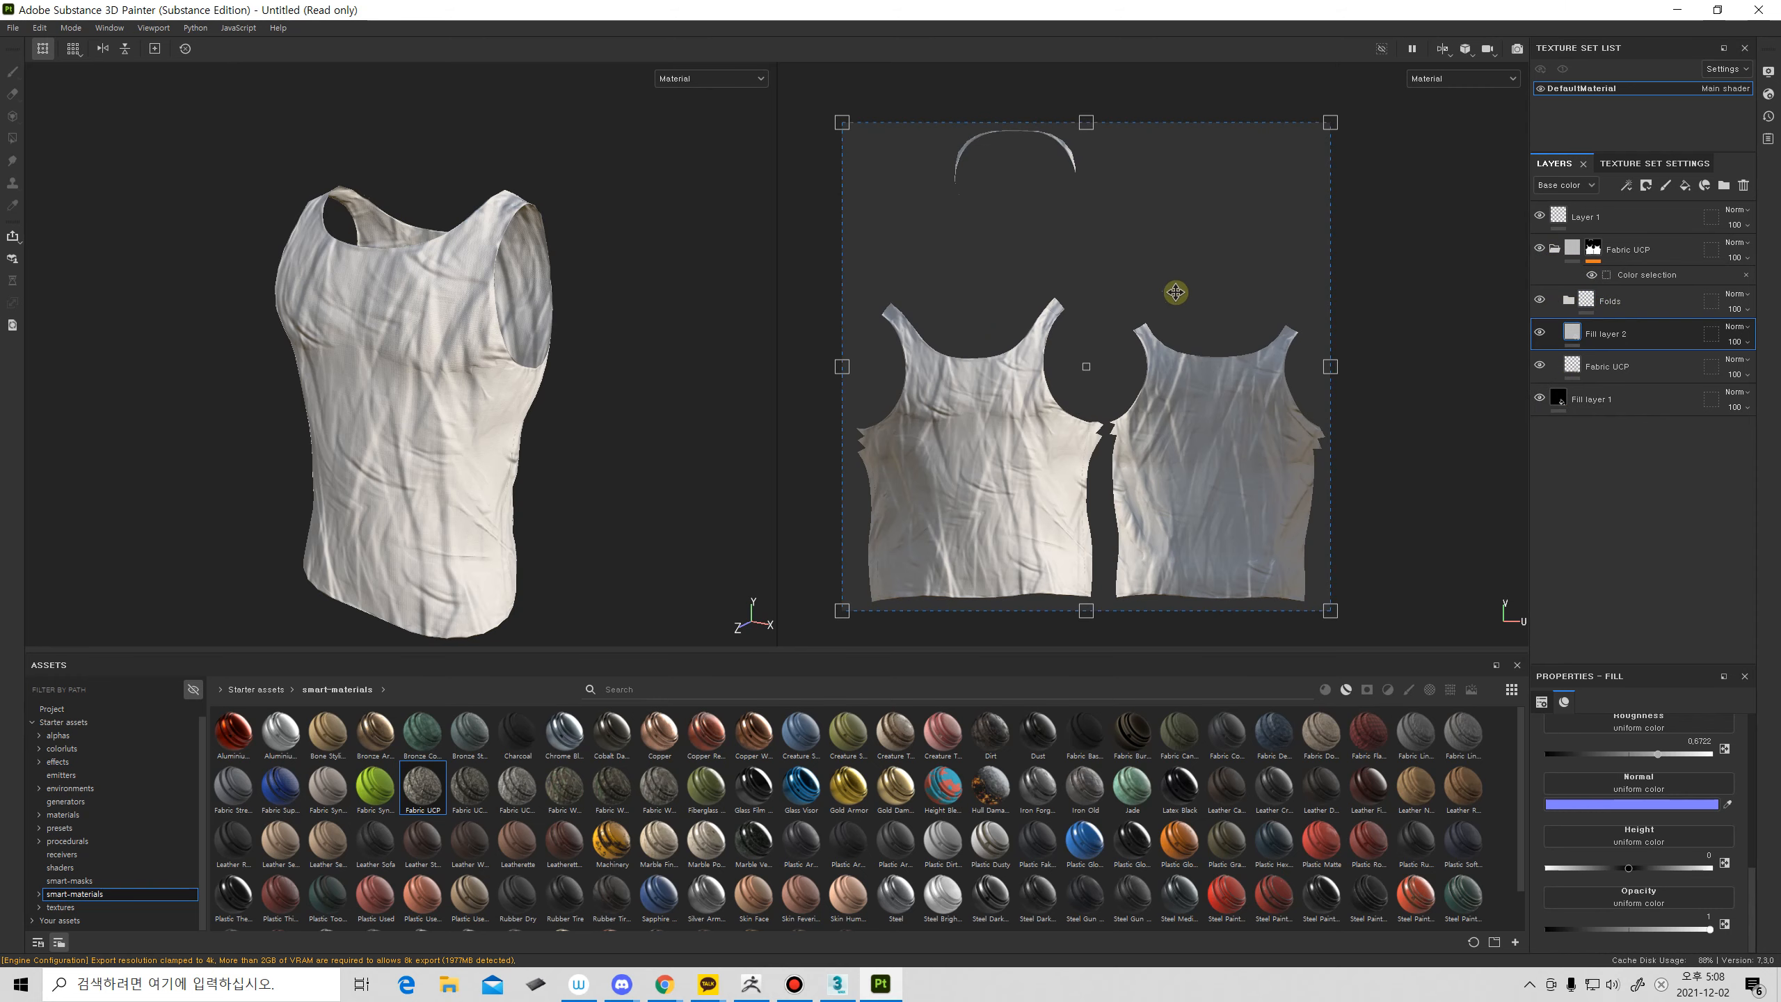
click(1539, 398)
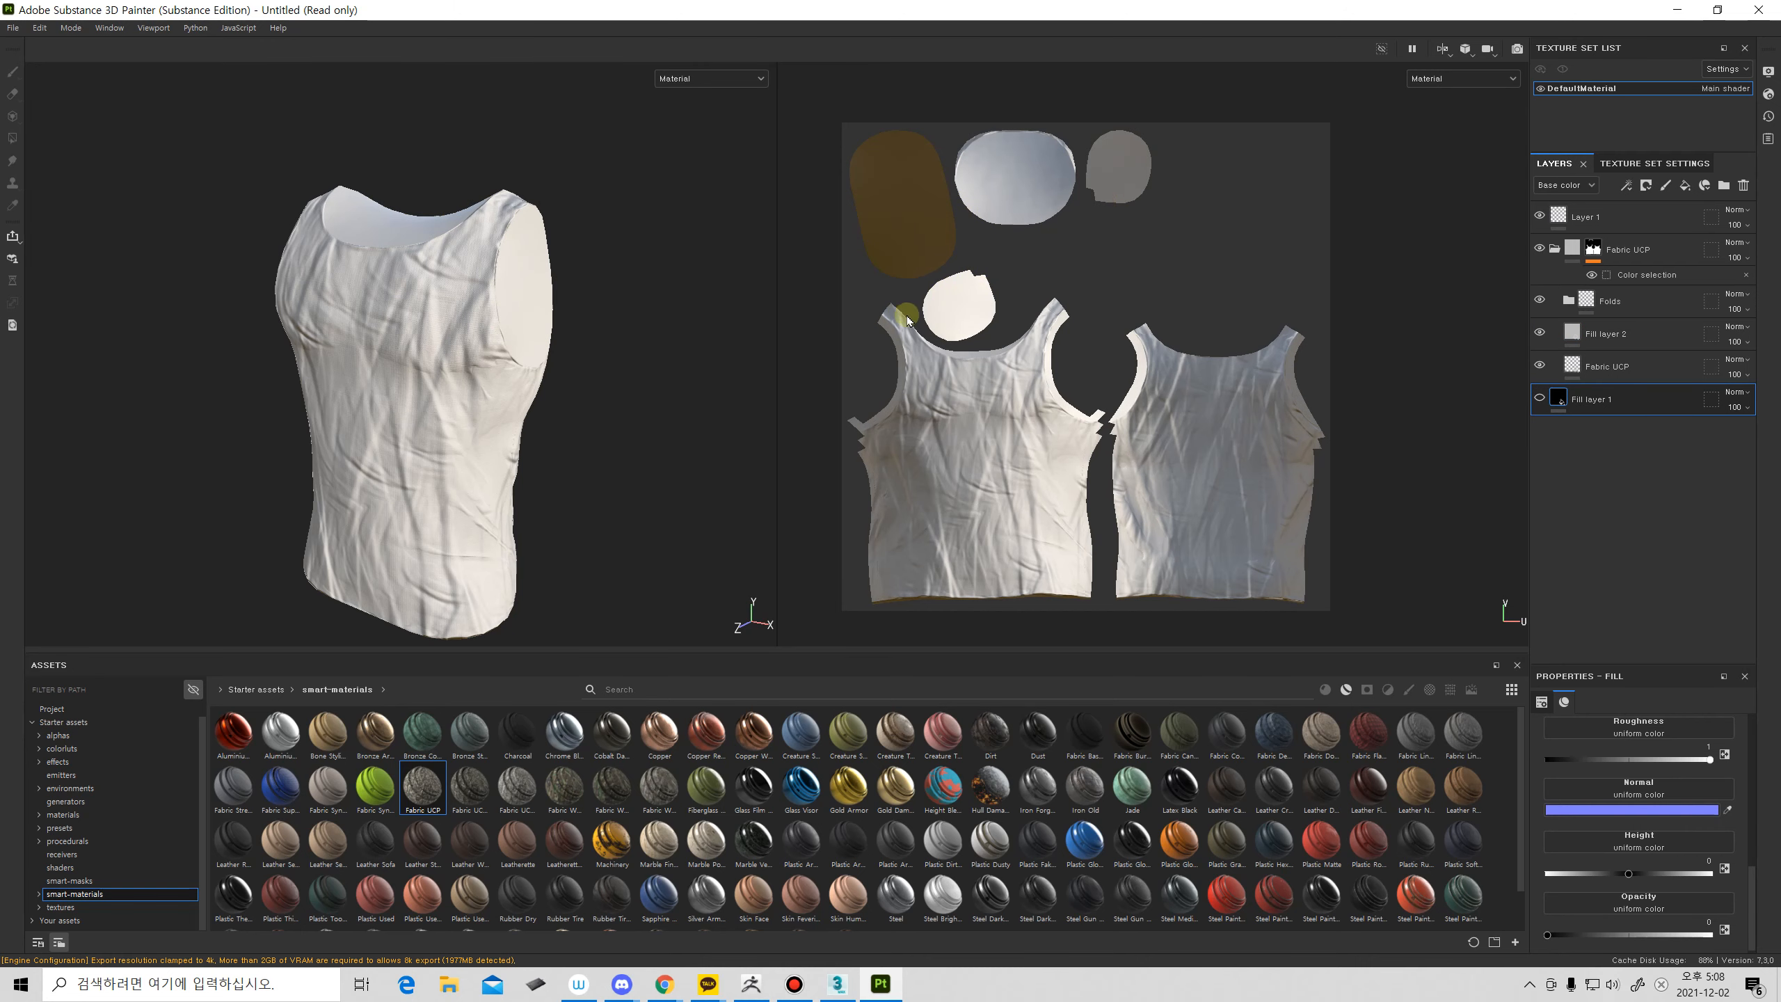
click(1540, 398)
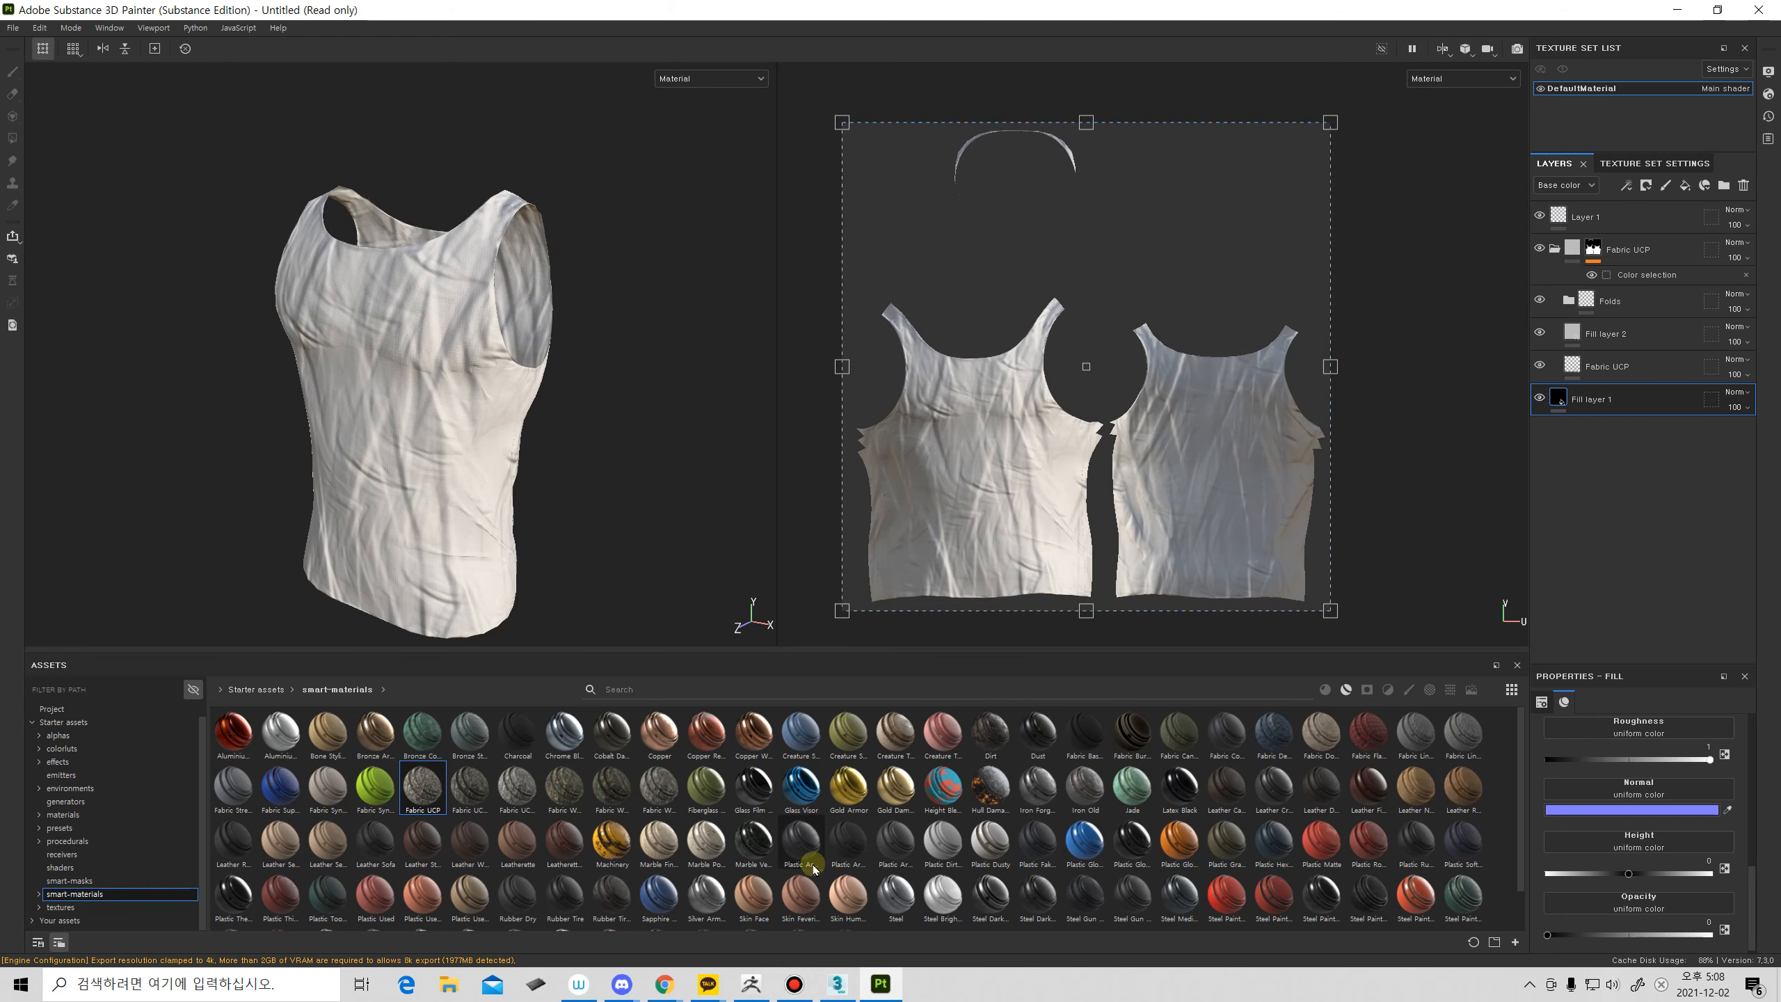
Switch to 3ds Max and view the low-poly shirt mesh with edged faces turned off and on.
click(850, 995)
alt+middle_drag(867, 645, 812, 620)
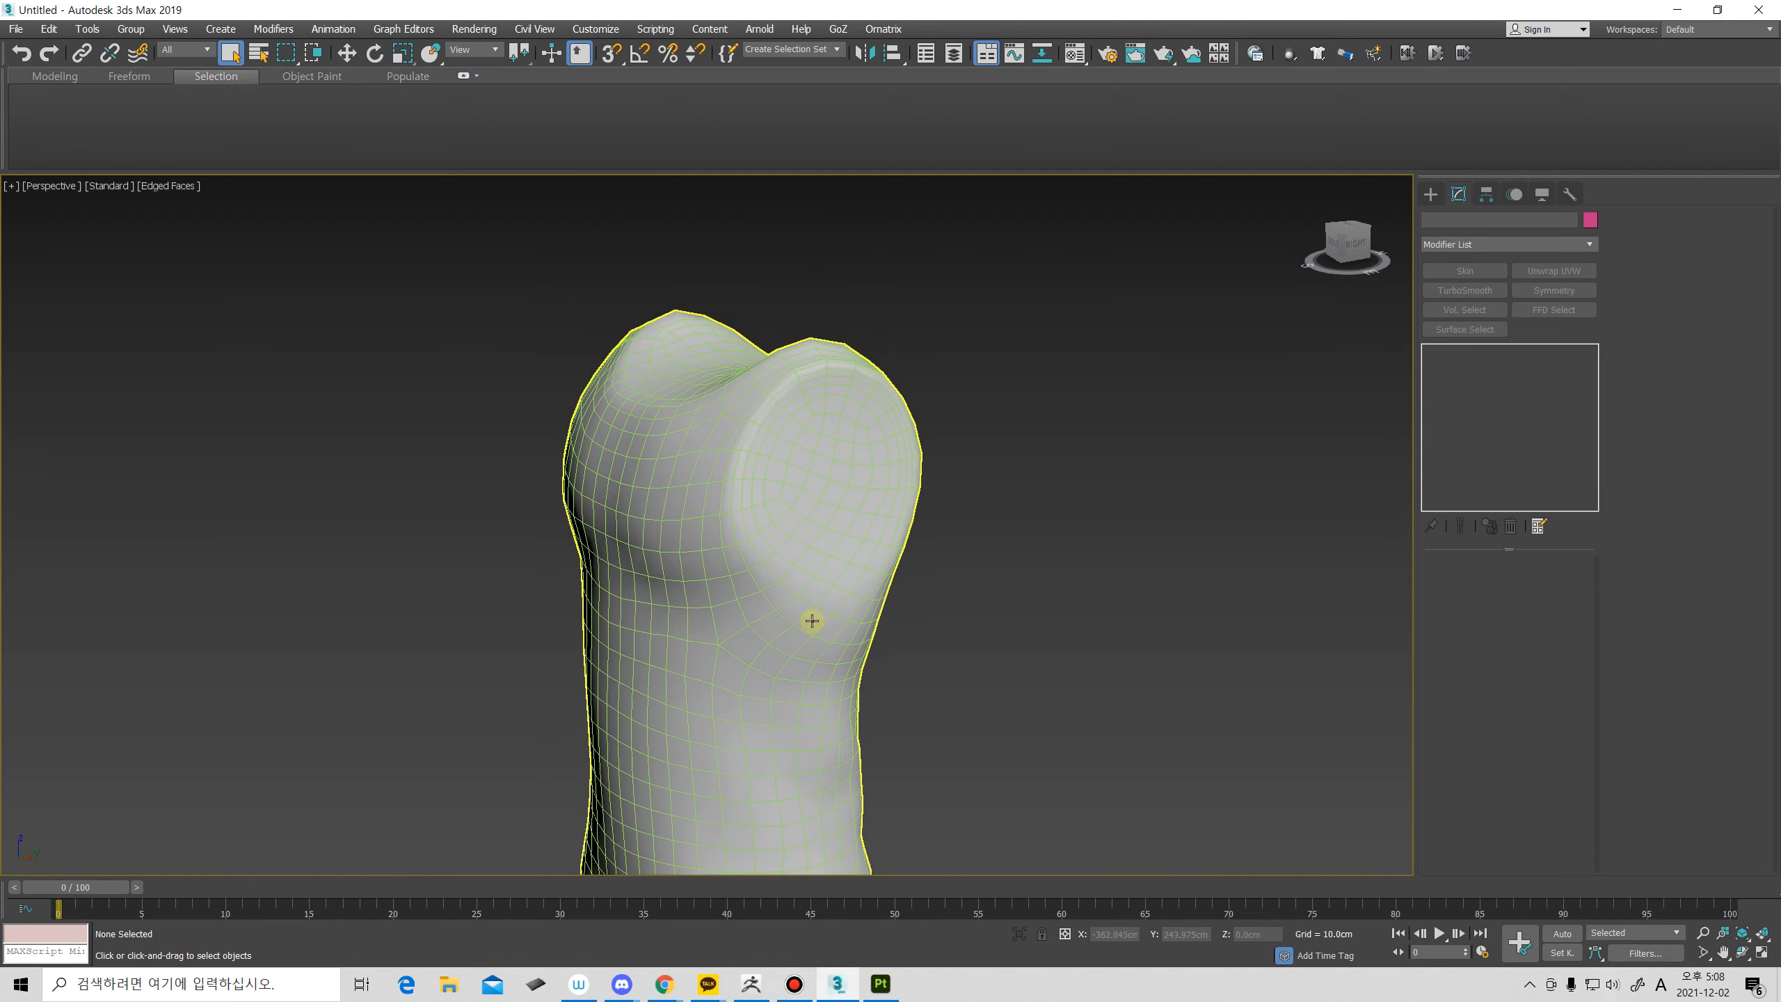
key(F4)
alt+middle_drag(793, 557, 791, 569)
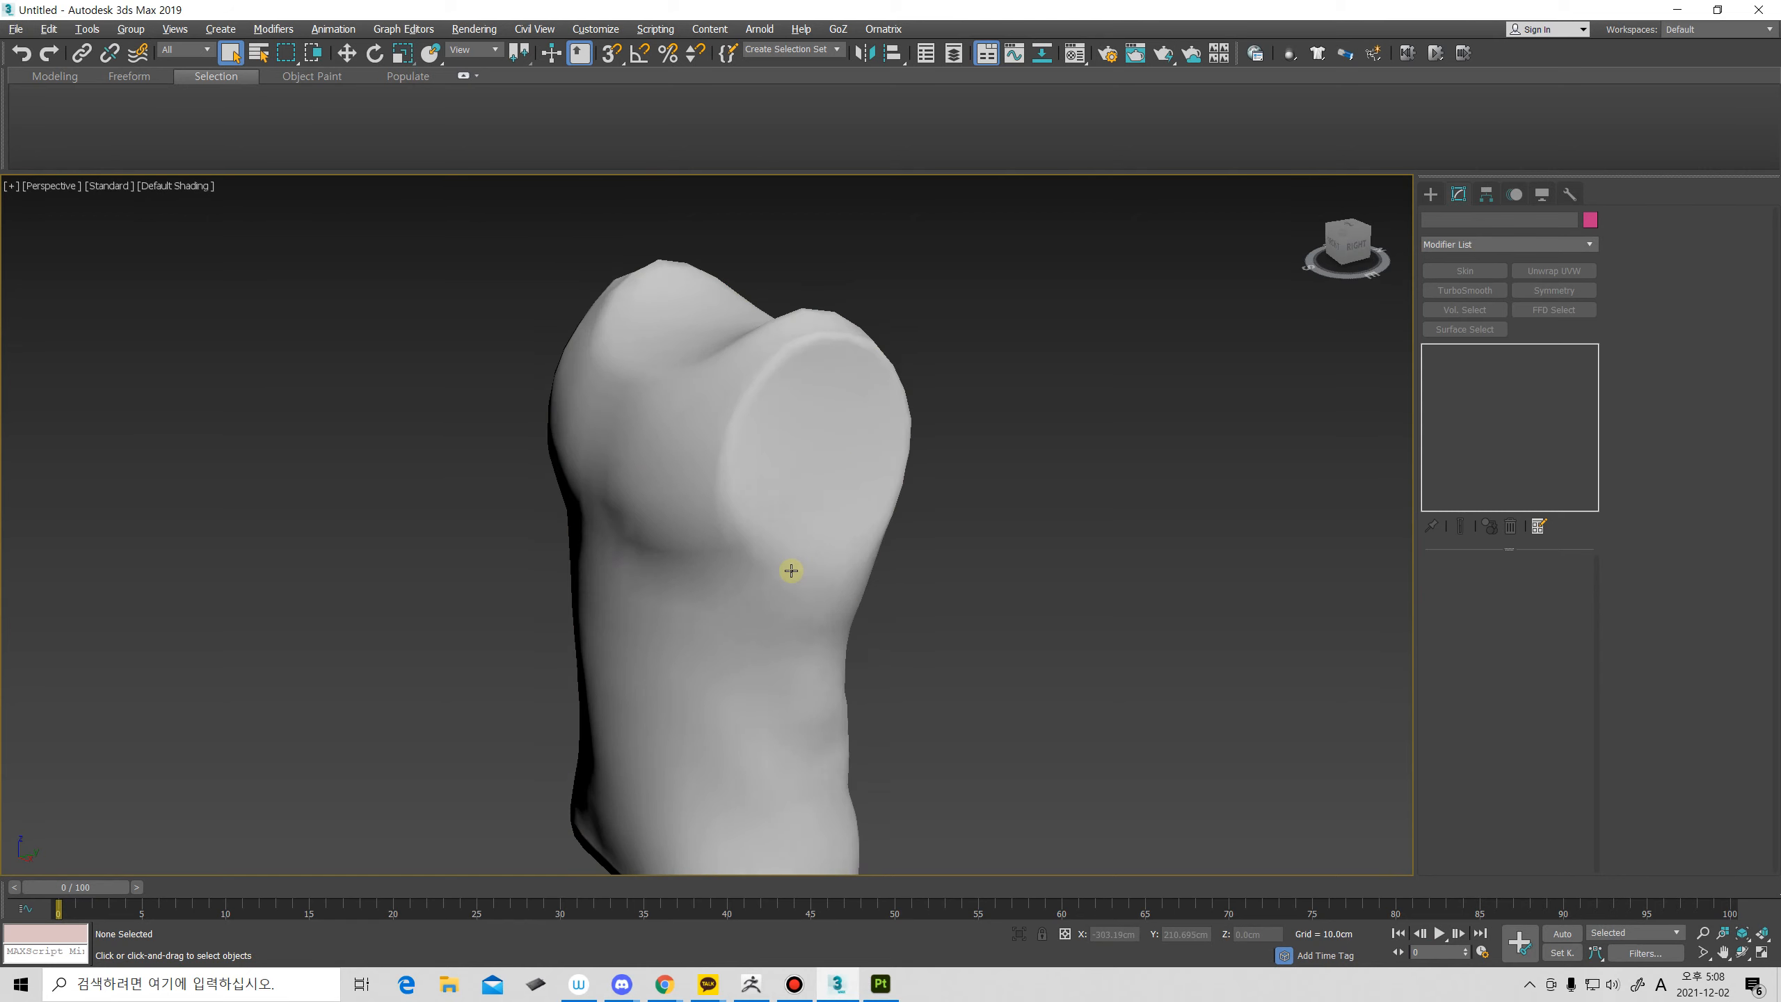
key(F4)
Apply Unwrap UVW to the shirt mesh and select the four cap shells that close its openings in the UV editor.
click(844, 469)
key(4)
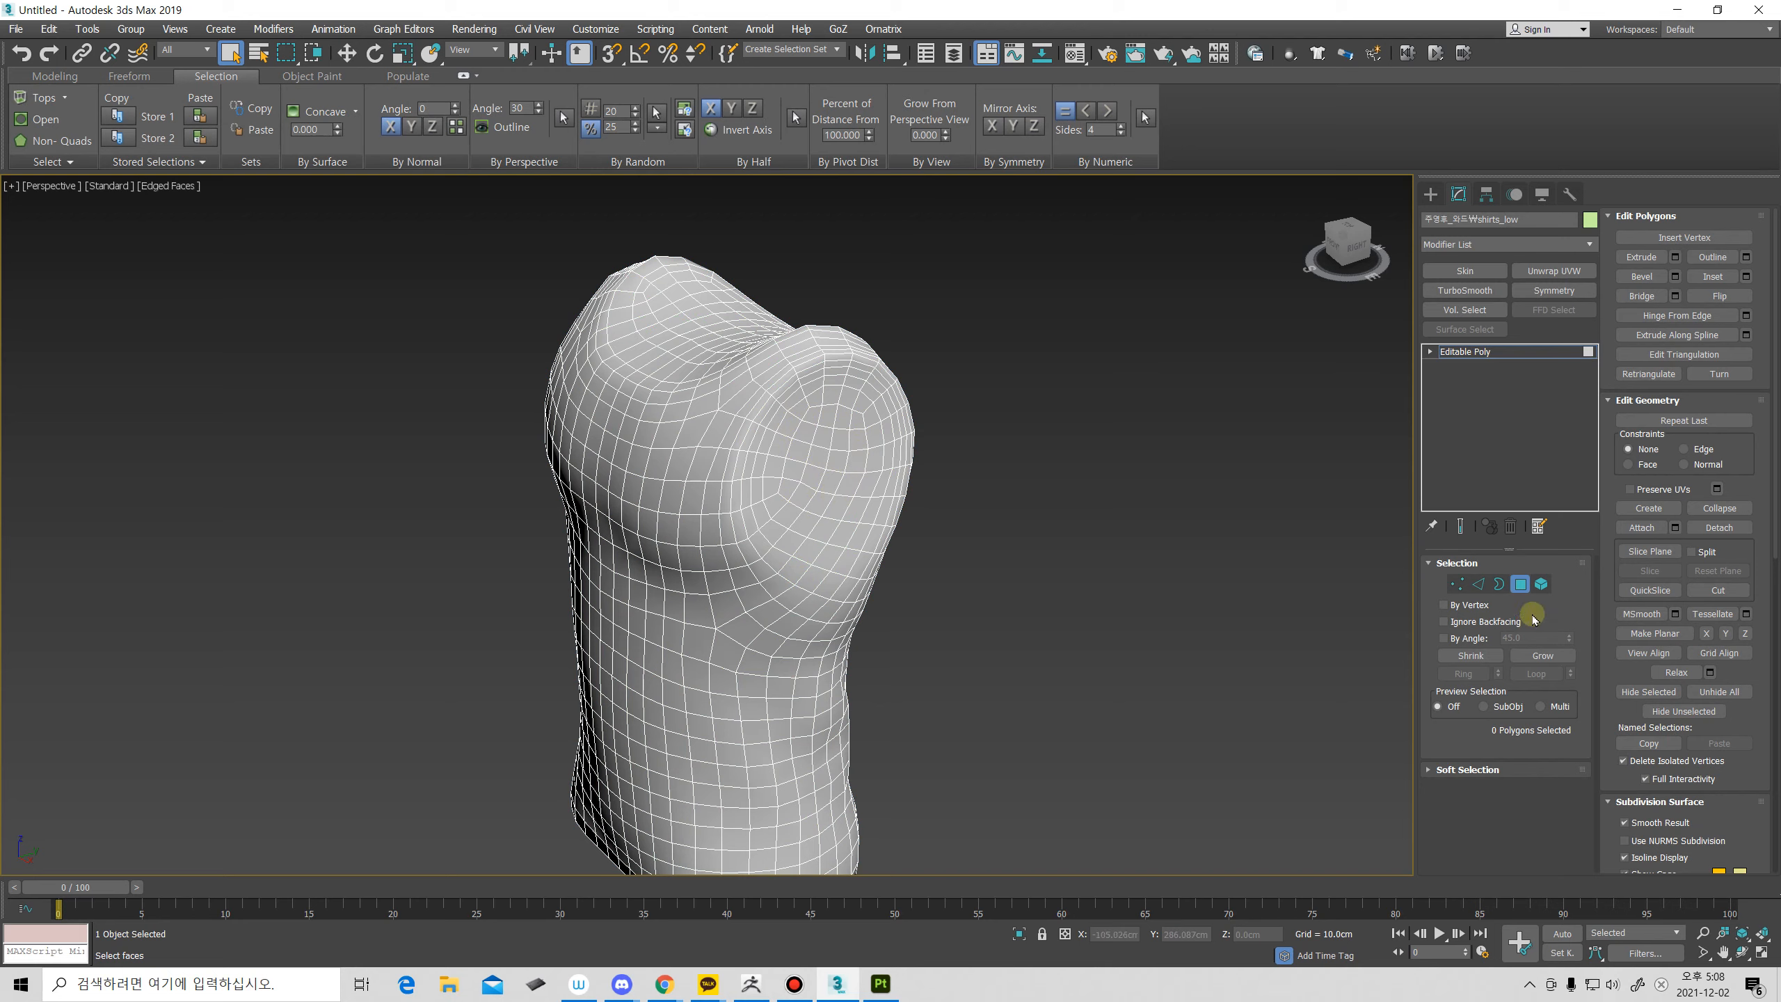
click(1519, 586)
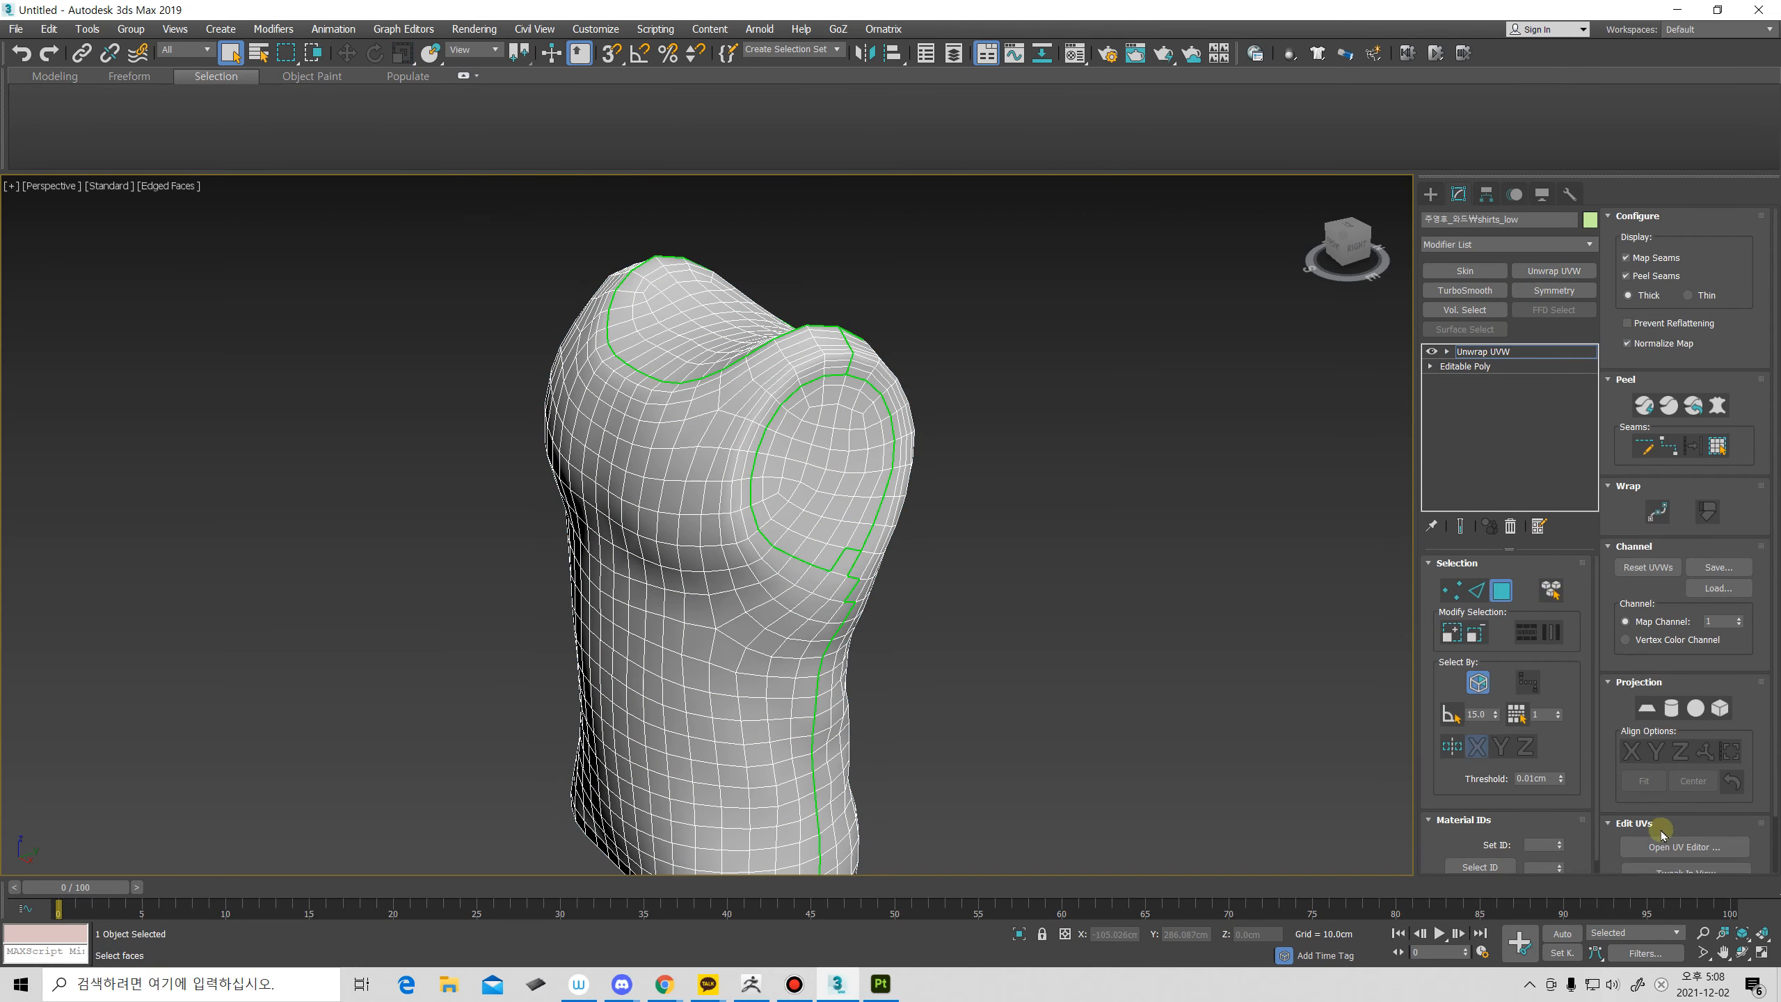
click(1664, 844)
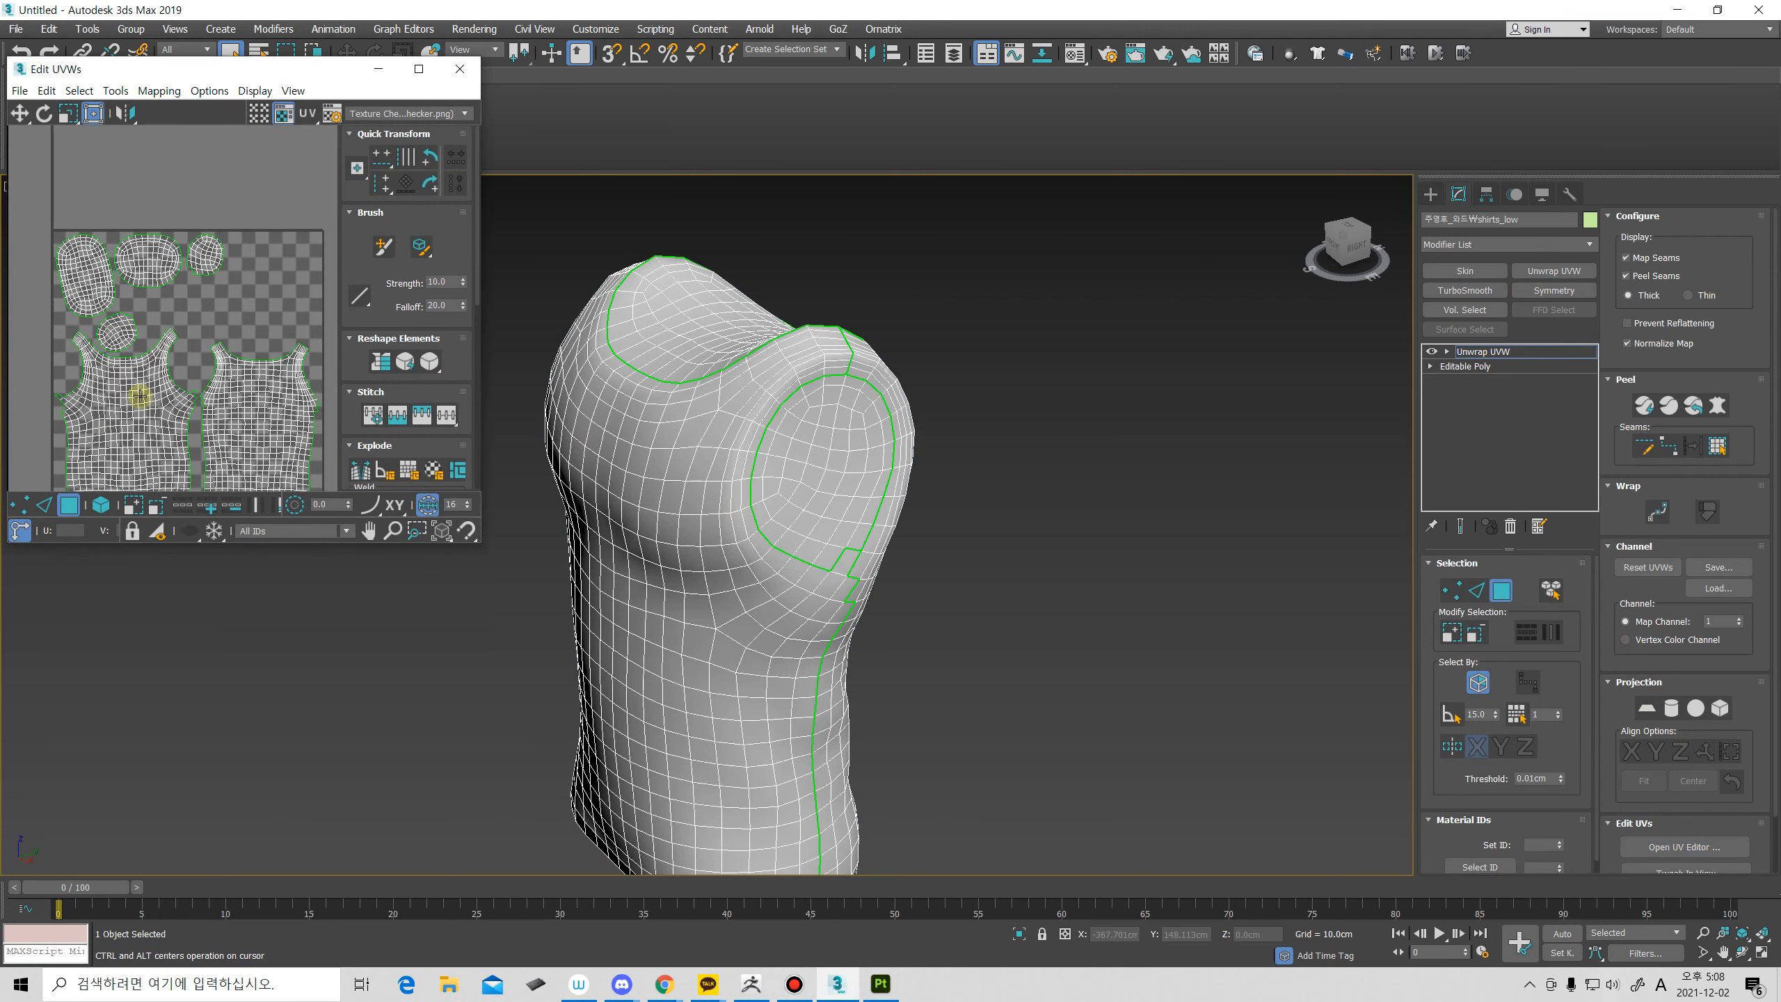
drag(223, 181, 107, 330)
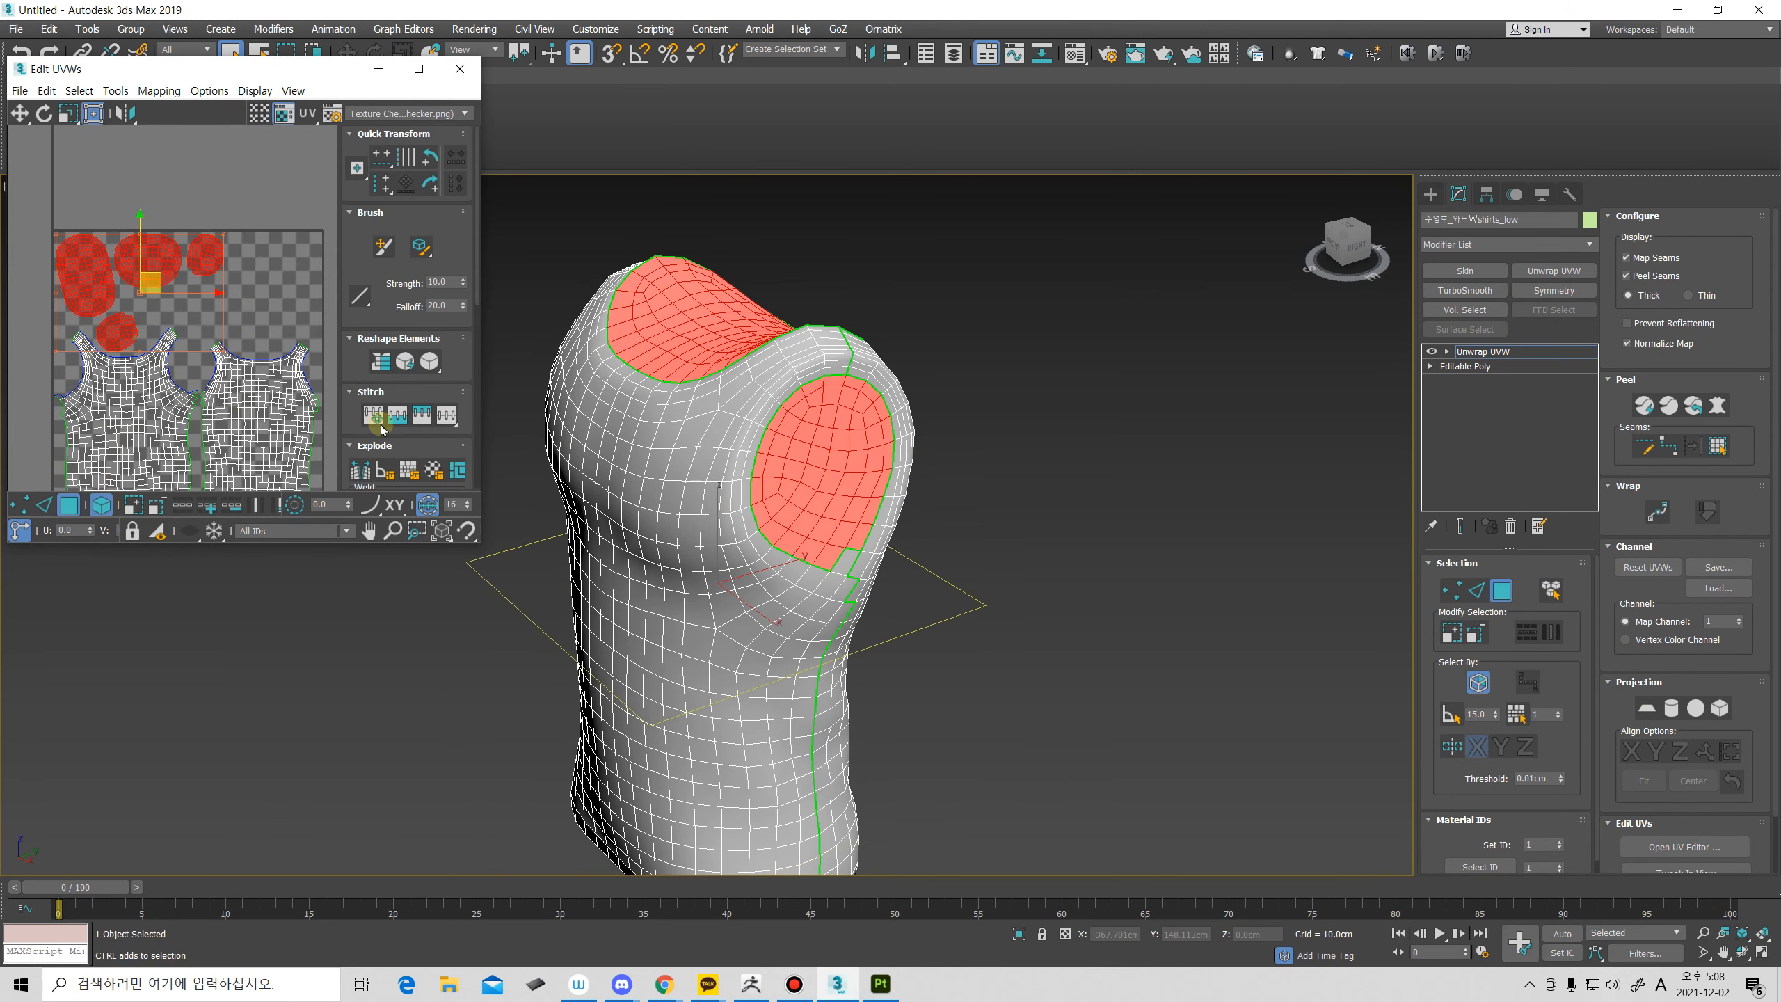
Convert the shirt with its Unwrap UVW modifier to an Editable Poly.
right_click(724, 432)
mouse_move(841, 616)
click(926, 629)
middle_drag(823, 589, 816, 576)
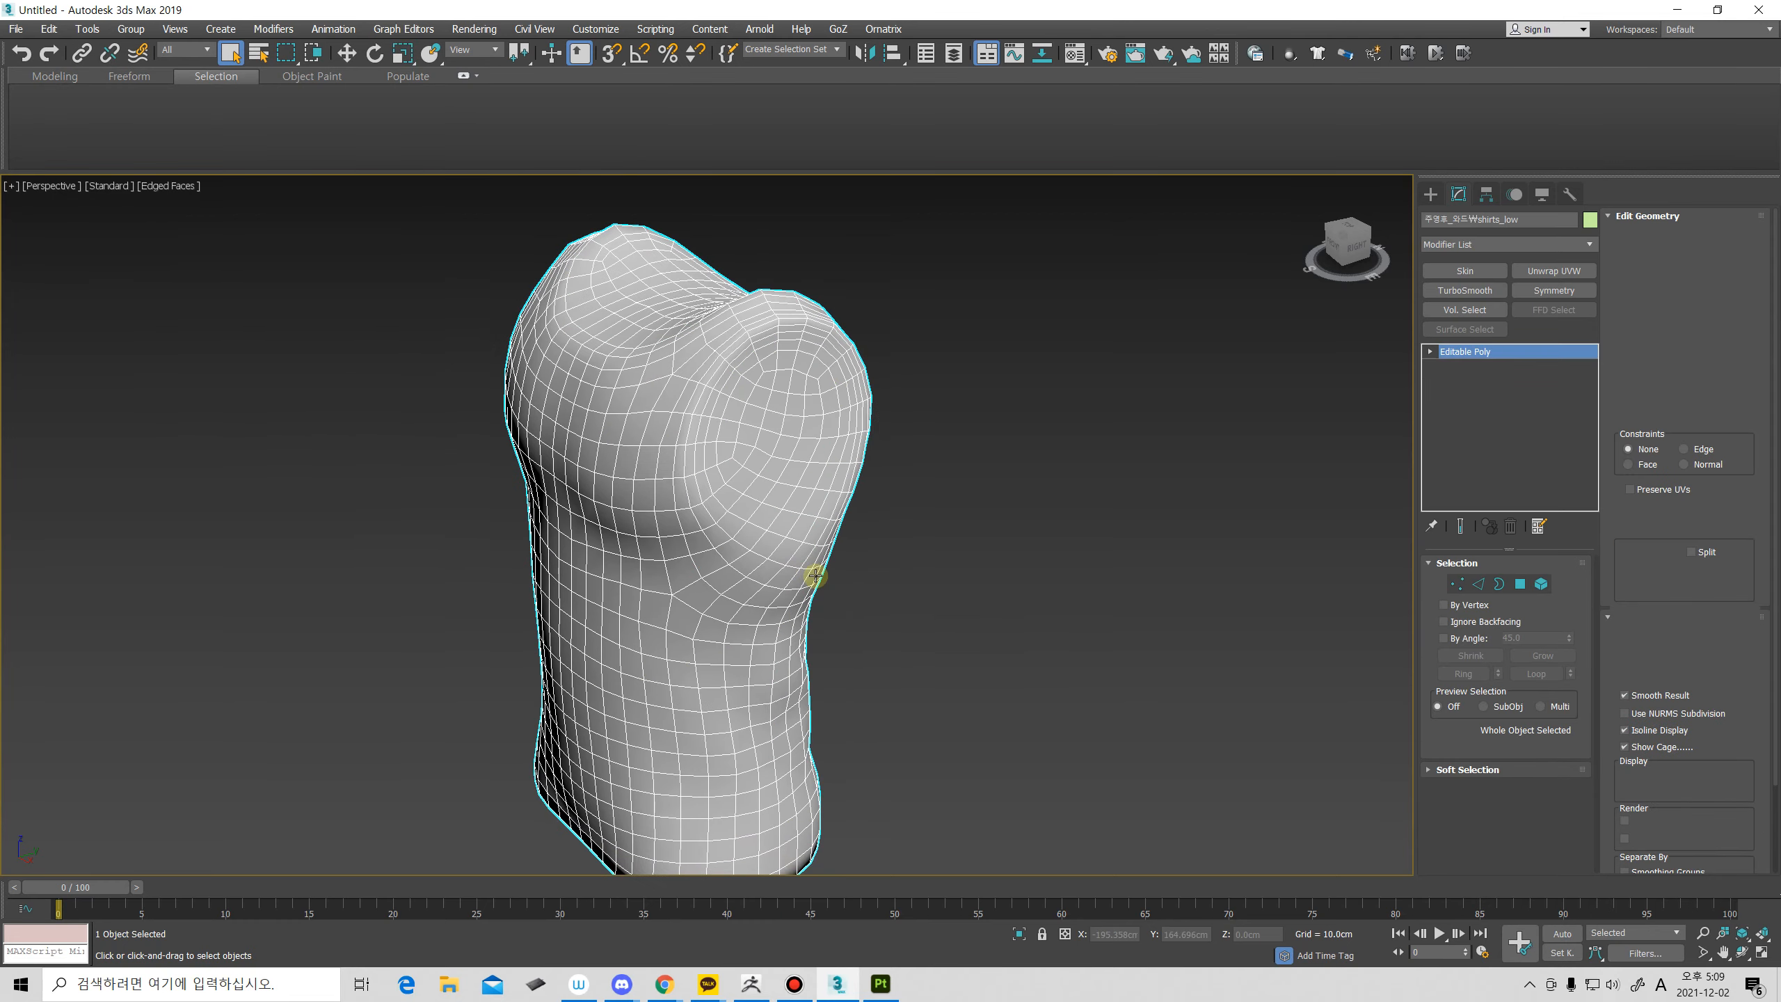
Try deleting the selected cap polygons from the shirt mesh and inspect its neck, armhole and hem openings.
key(4)
alt+middle_drag(791, 506, 841, 599)
key(Delete)
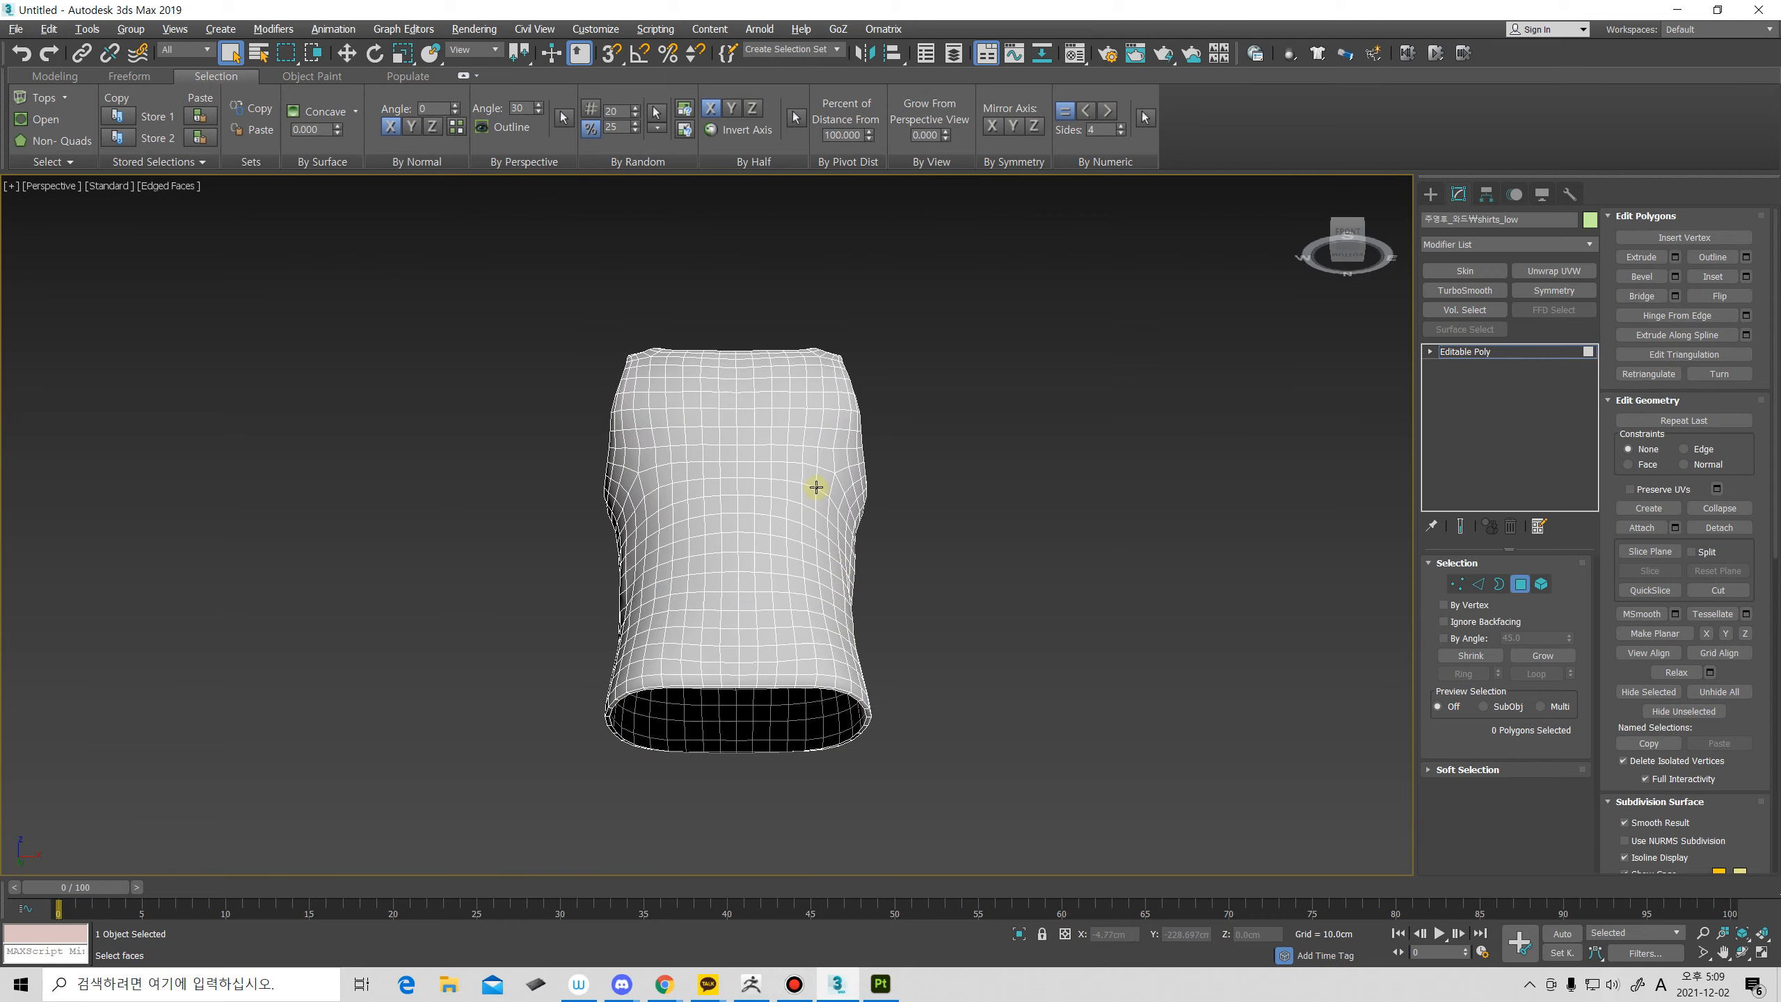
alt+middle_drag(817, 487, 814, 600)
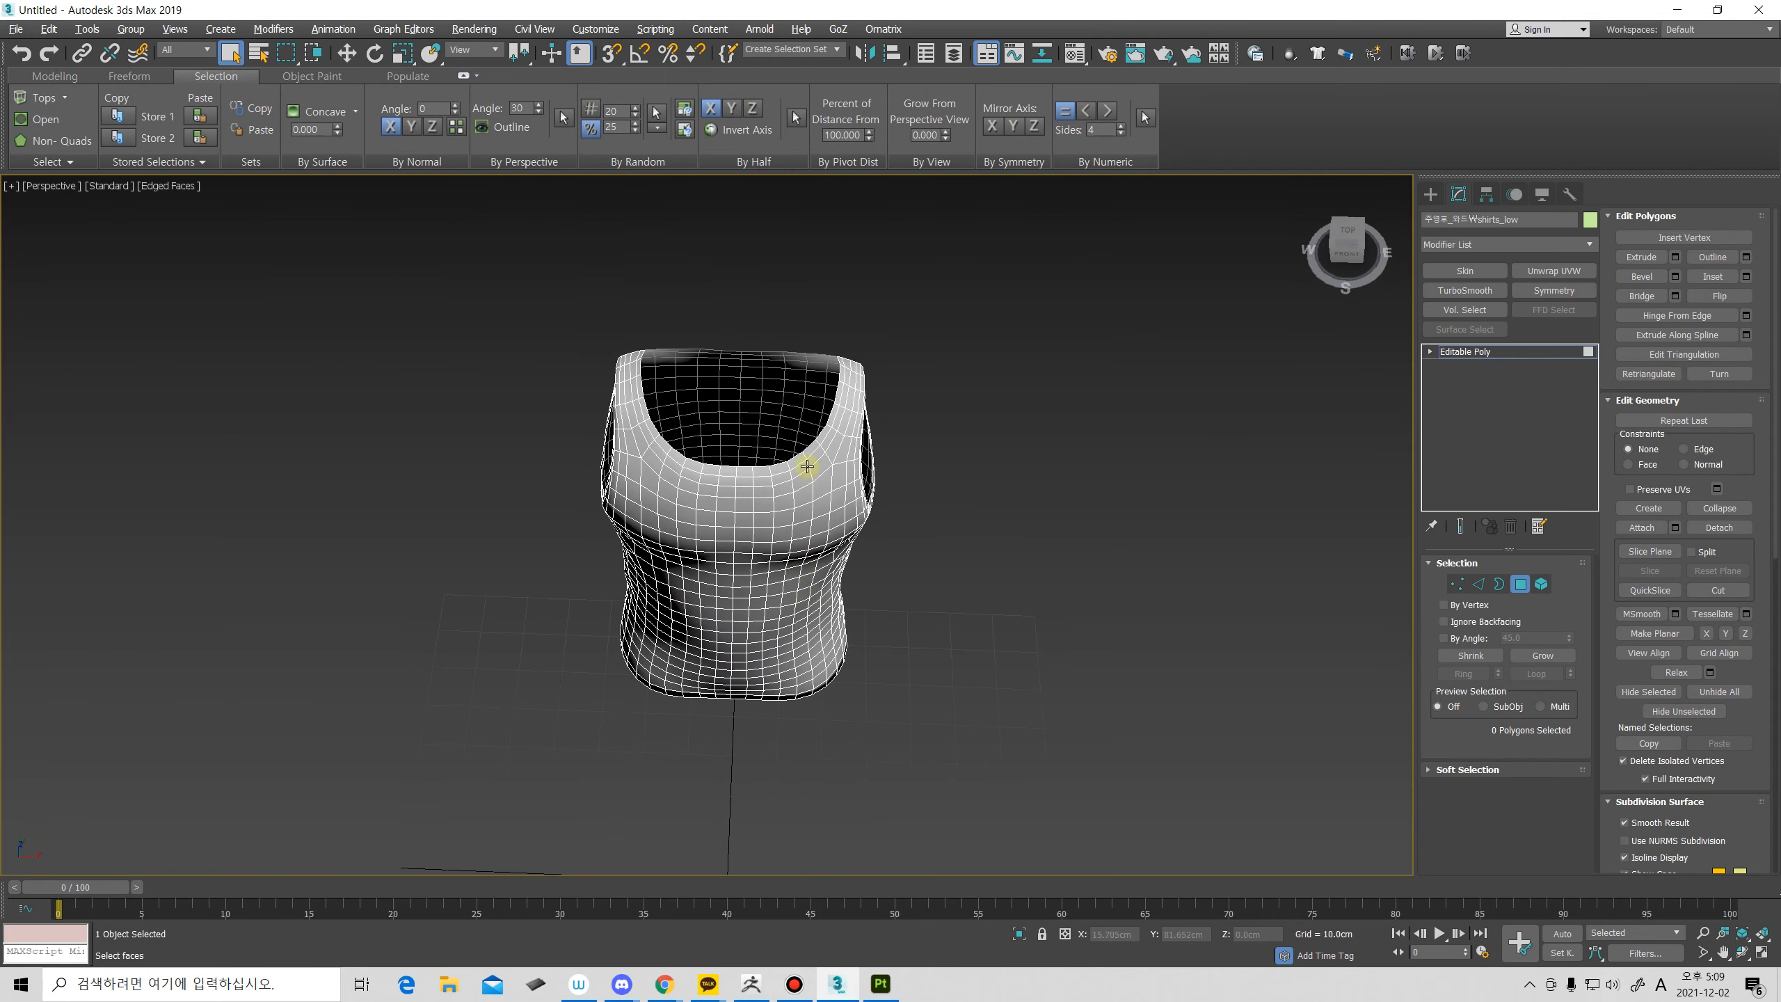
alt+middle_drag(733, 455, 832, 583)
double_click(832, 583)
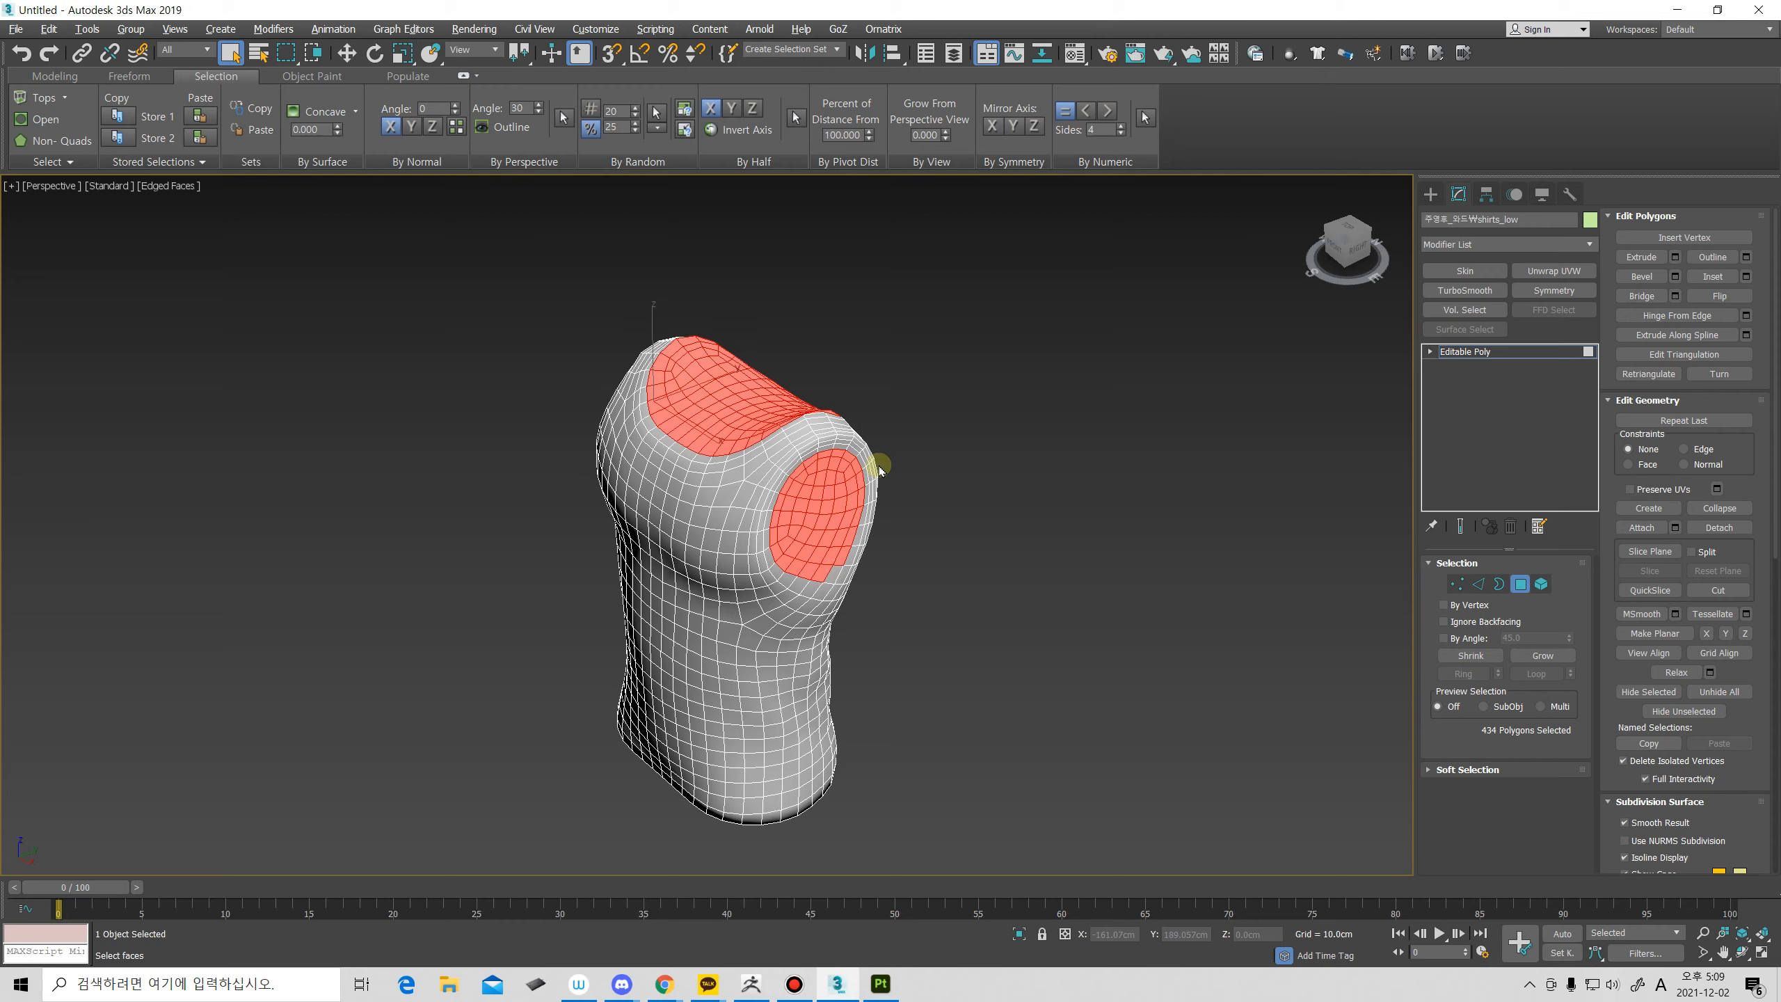
middle_drag(907, 667, 854, 642)
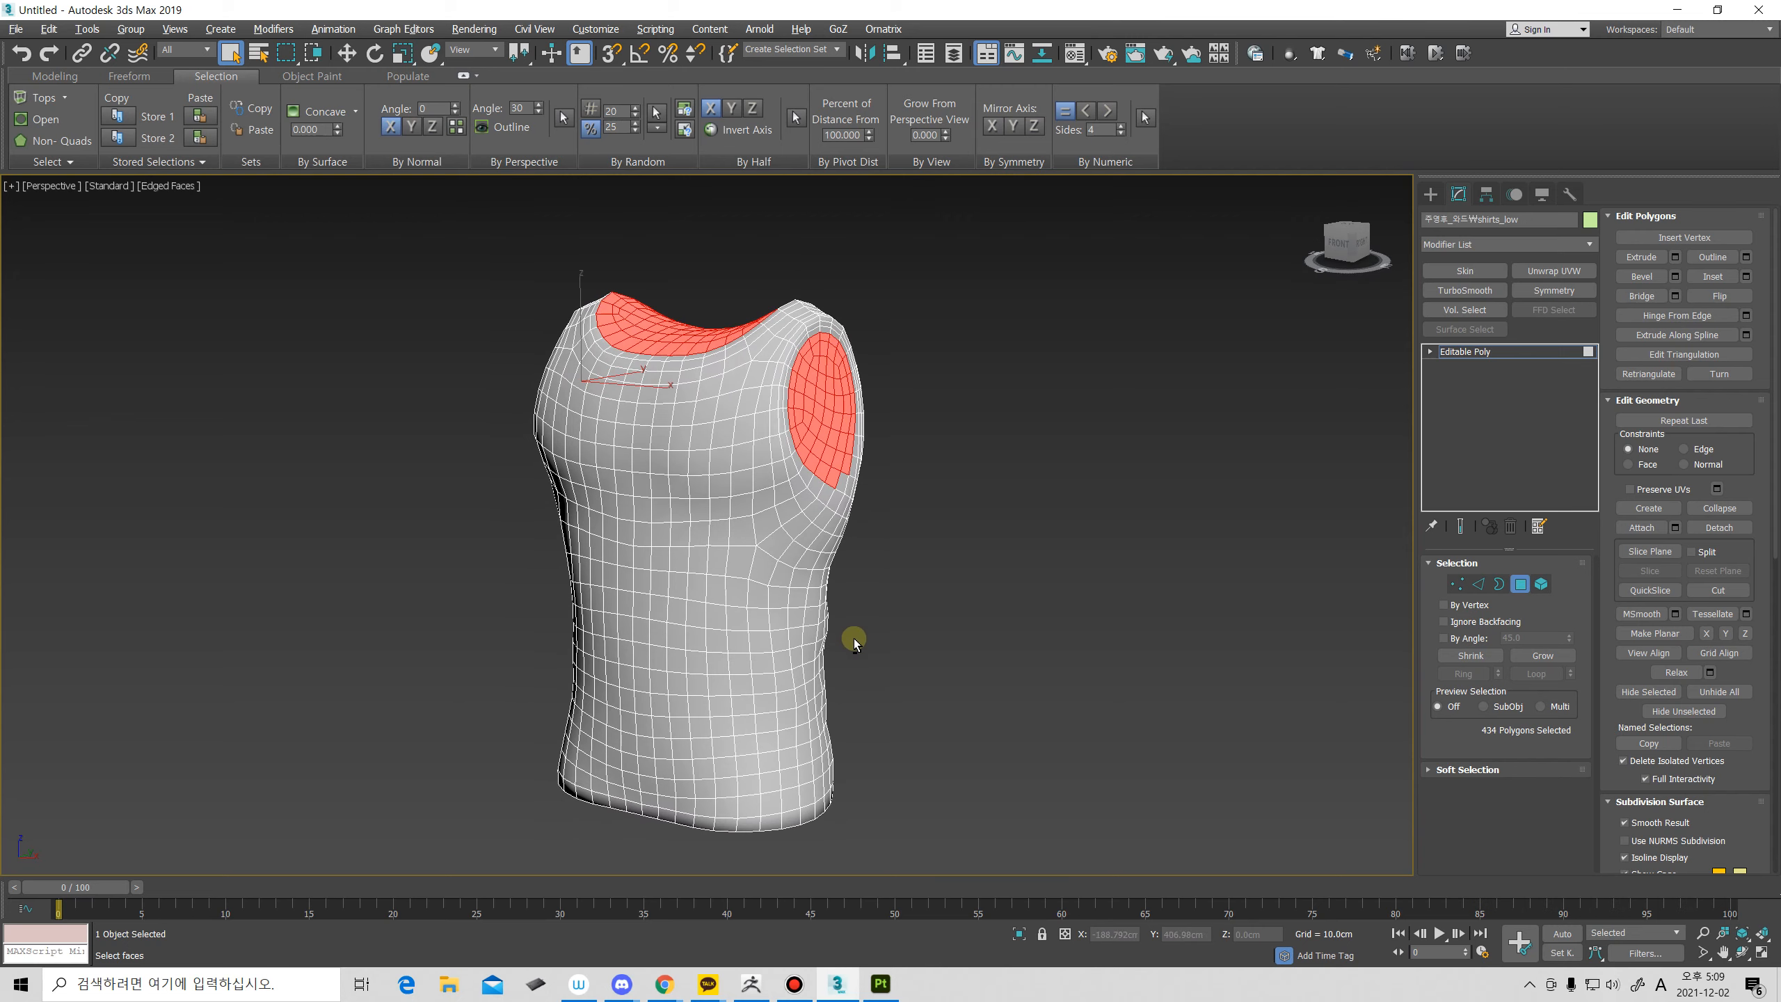
Switch to Substance 3D Painter, change the 3D view's camera projection, and frame the shirt to inspect its cut-out openings.
click(880, 984)
mouse_move(528, 448)
alt+mouse_down()
mouse_move(602, 451)
mouse_move(528, 462)
mouse_move(620, 426)
mouse_move(561, 417)
mouse_move(586, 421)
alt+mouse_up()
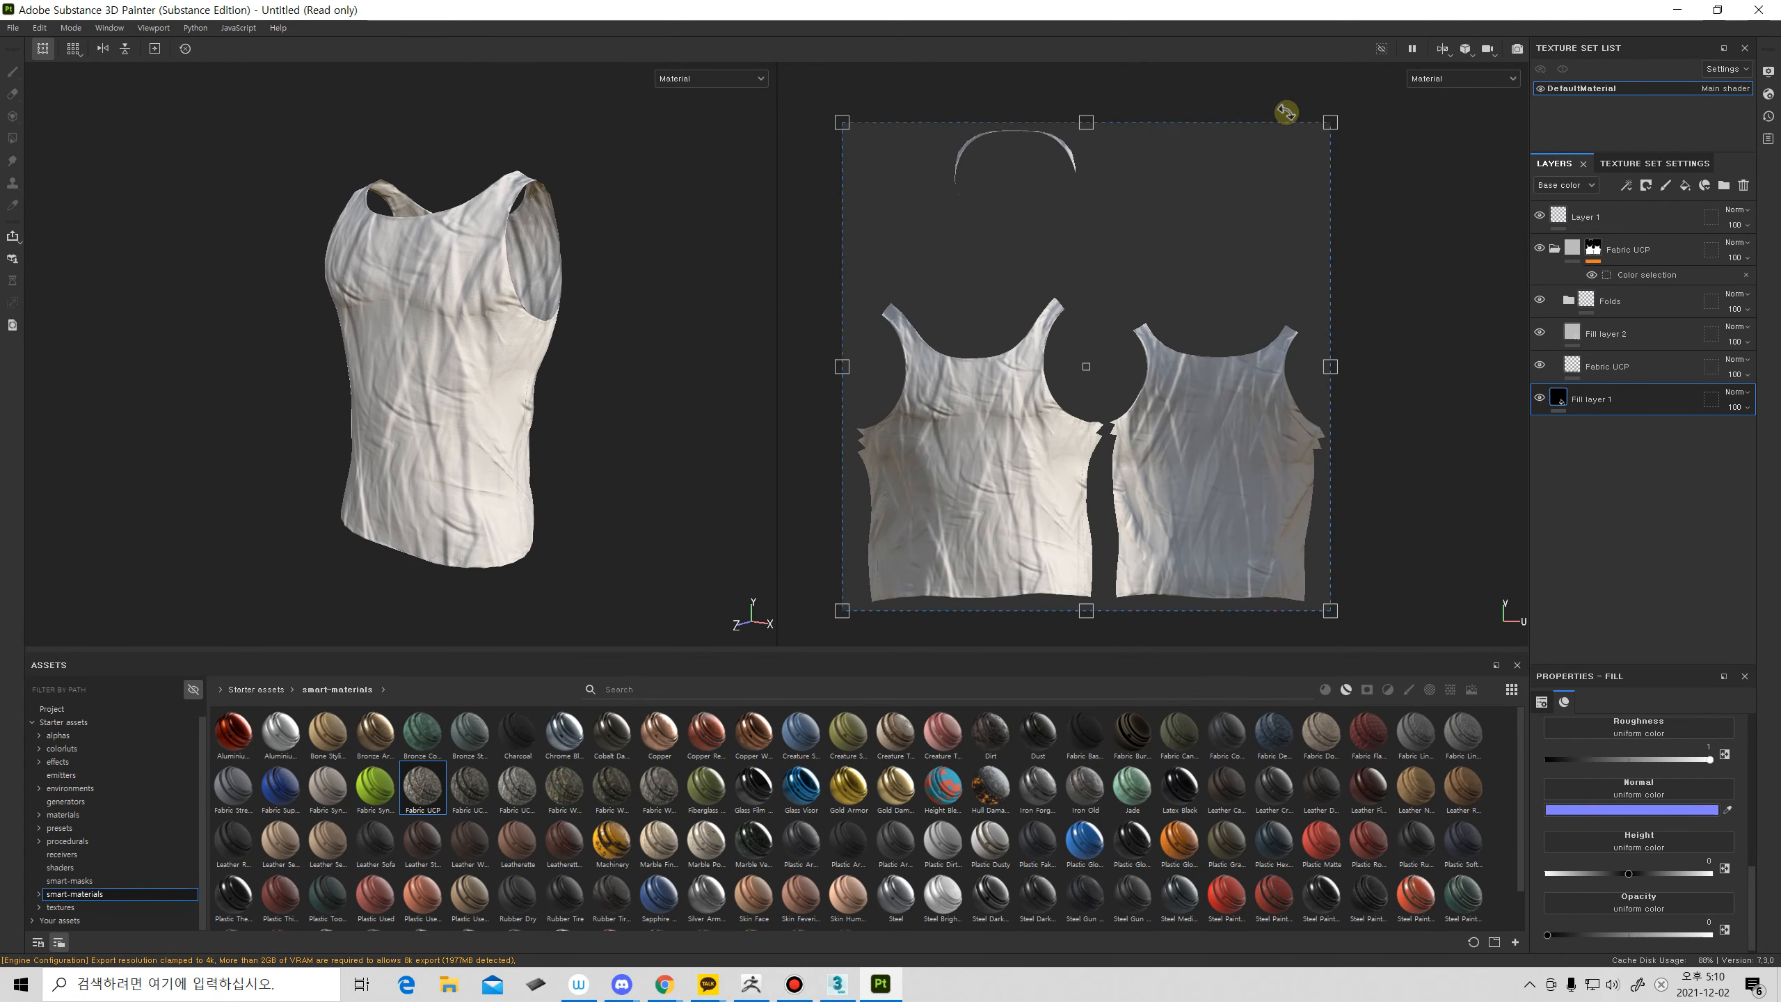
click(1462, 51)
click(1473, 86)
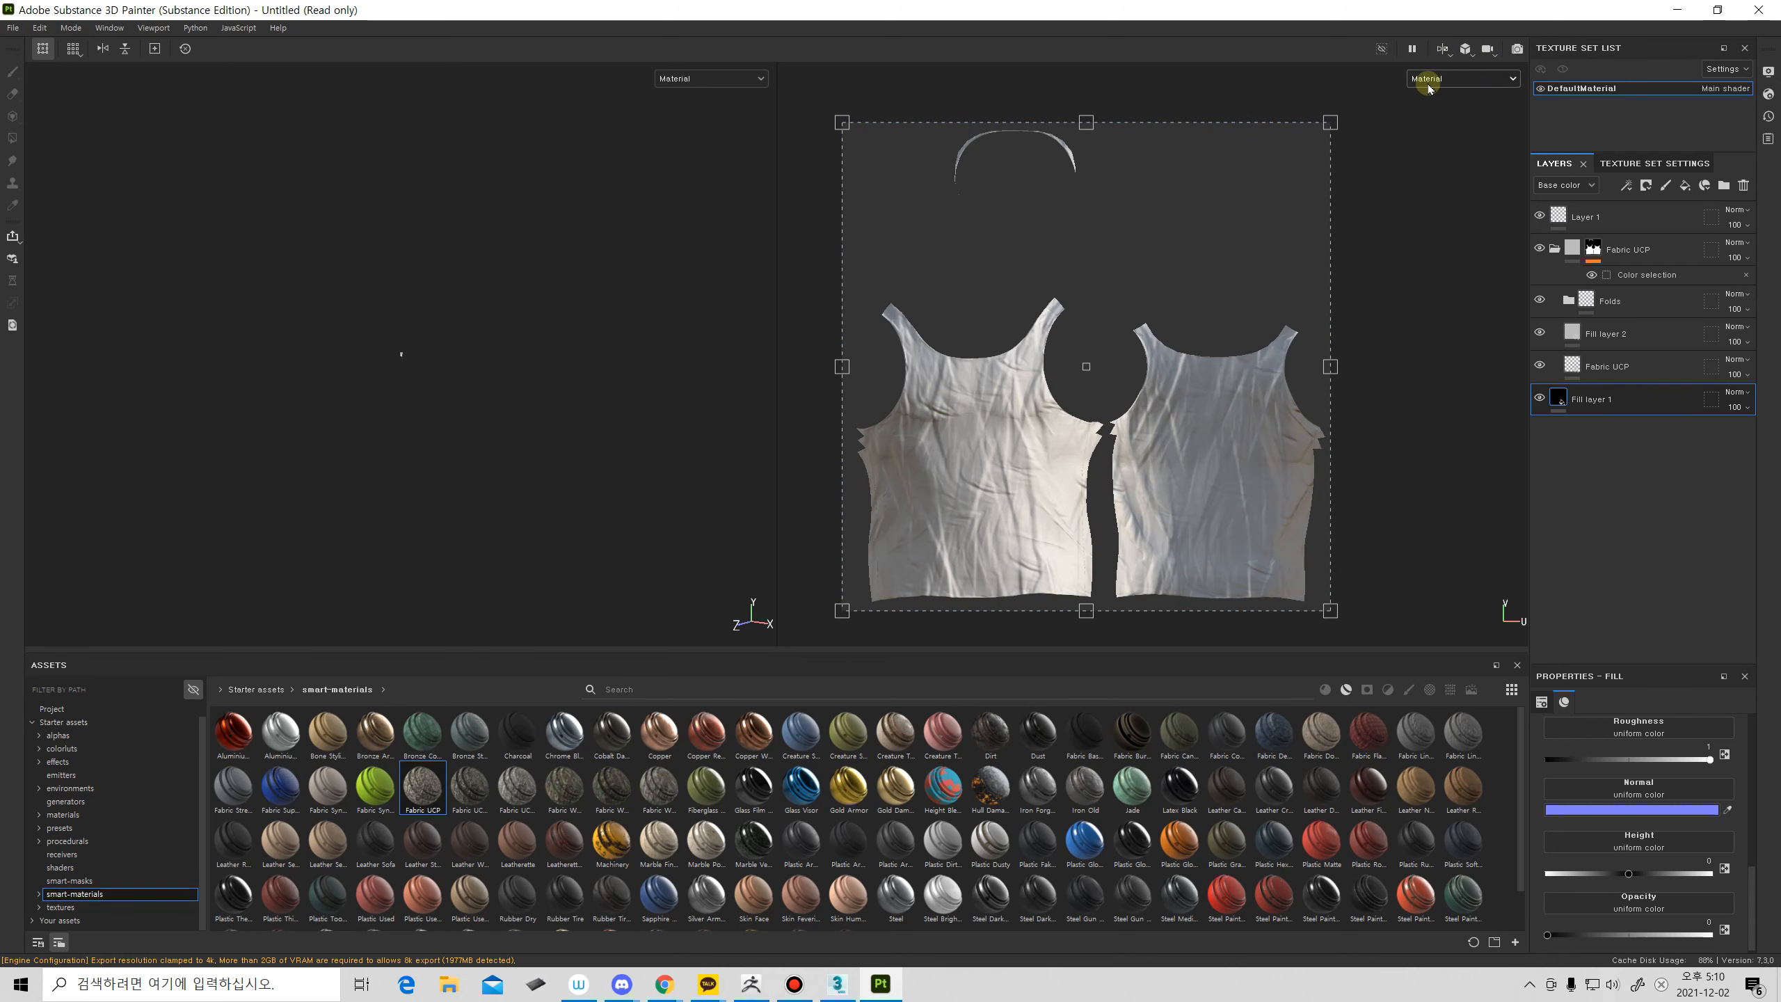
key(f)
scroll(486, 377, down, 1)
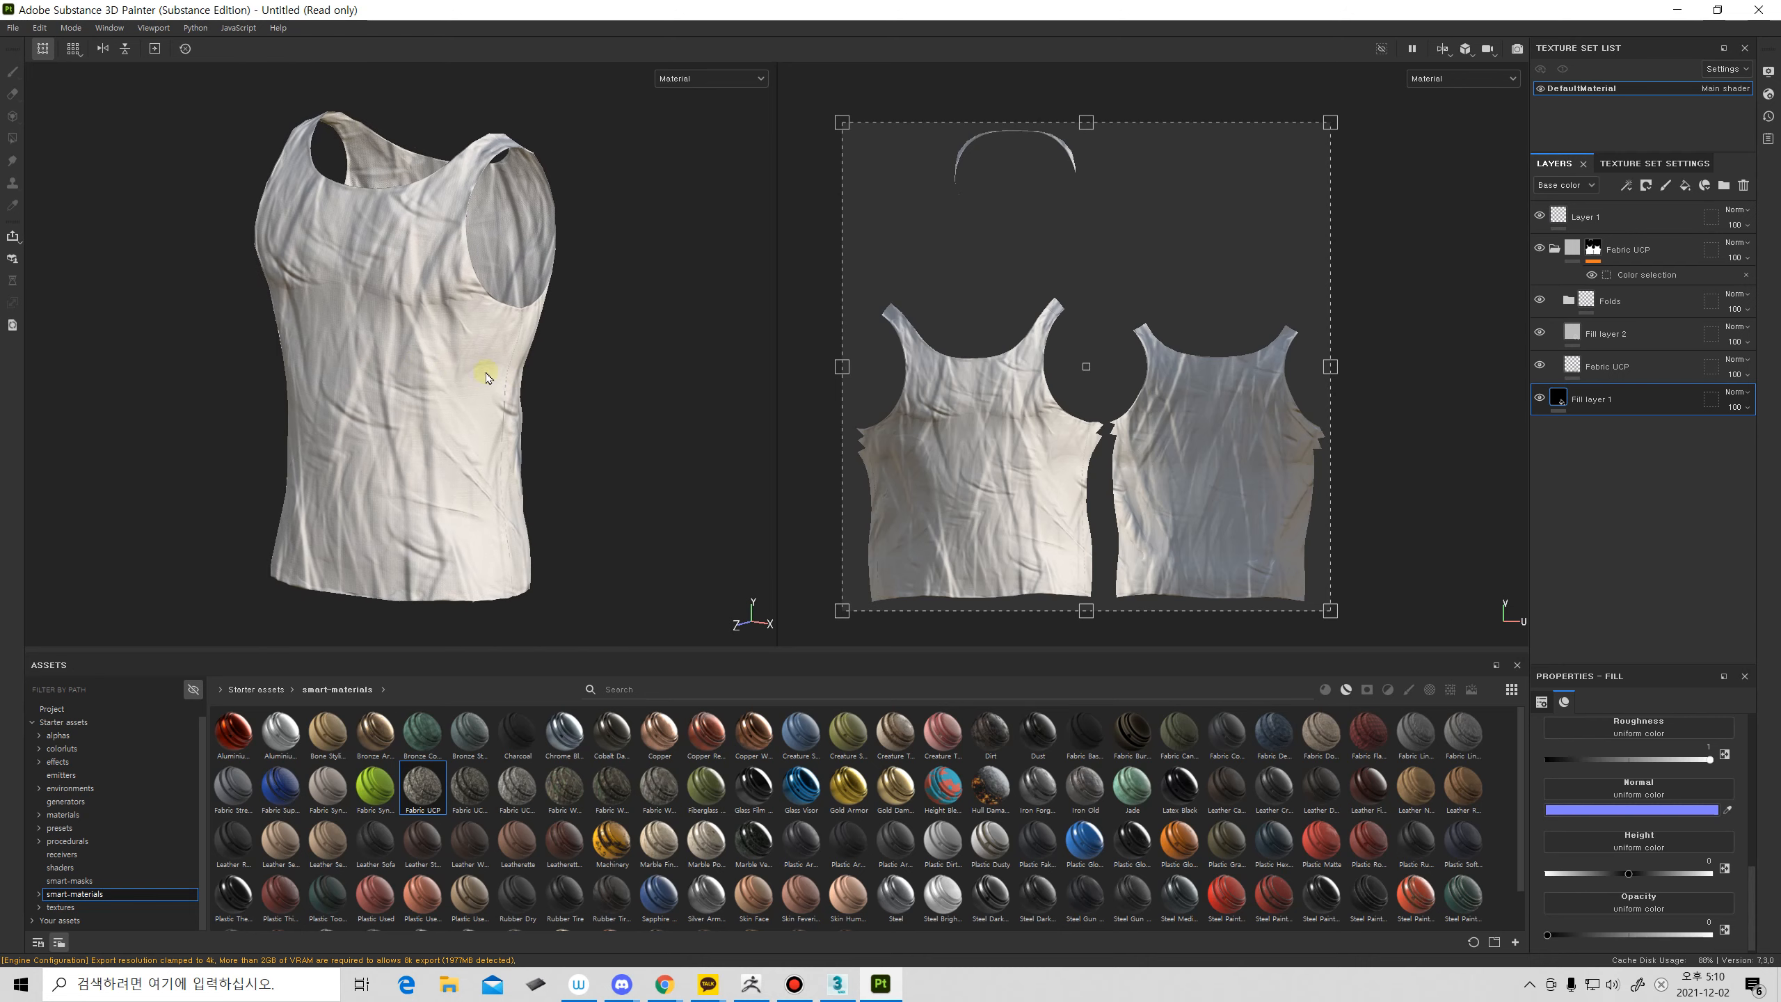
alt+drag(486, 377, 654, 398)
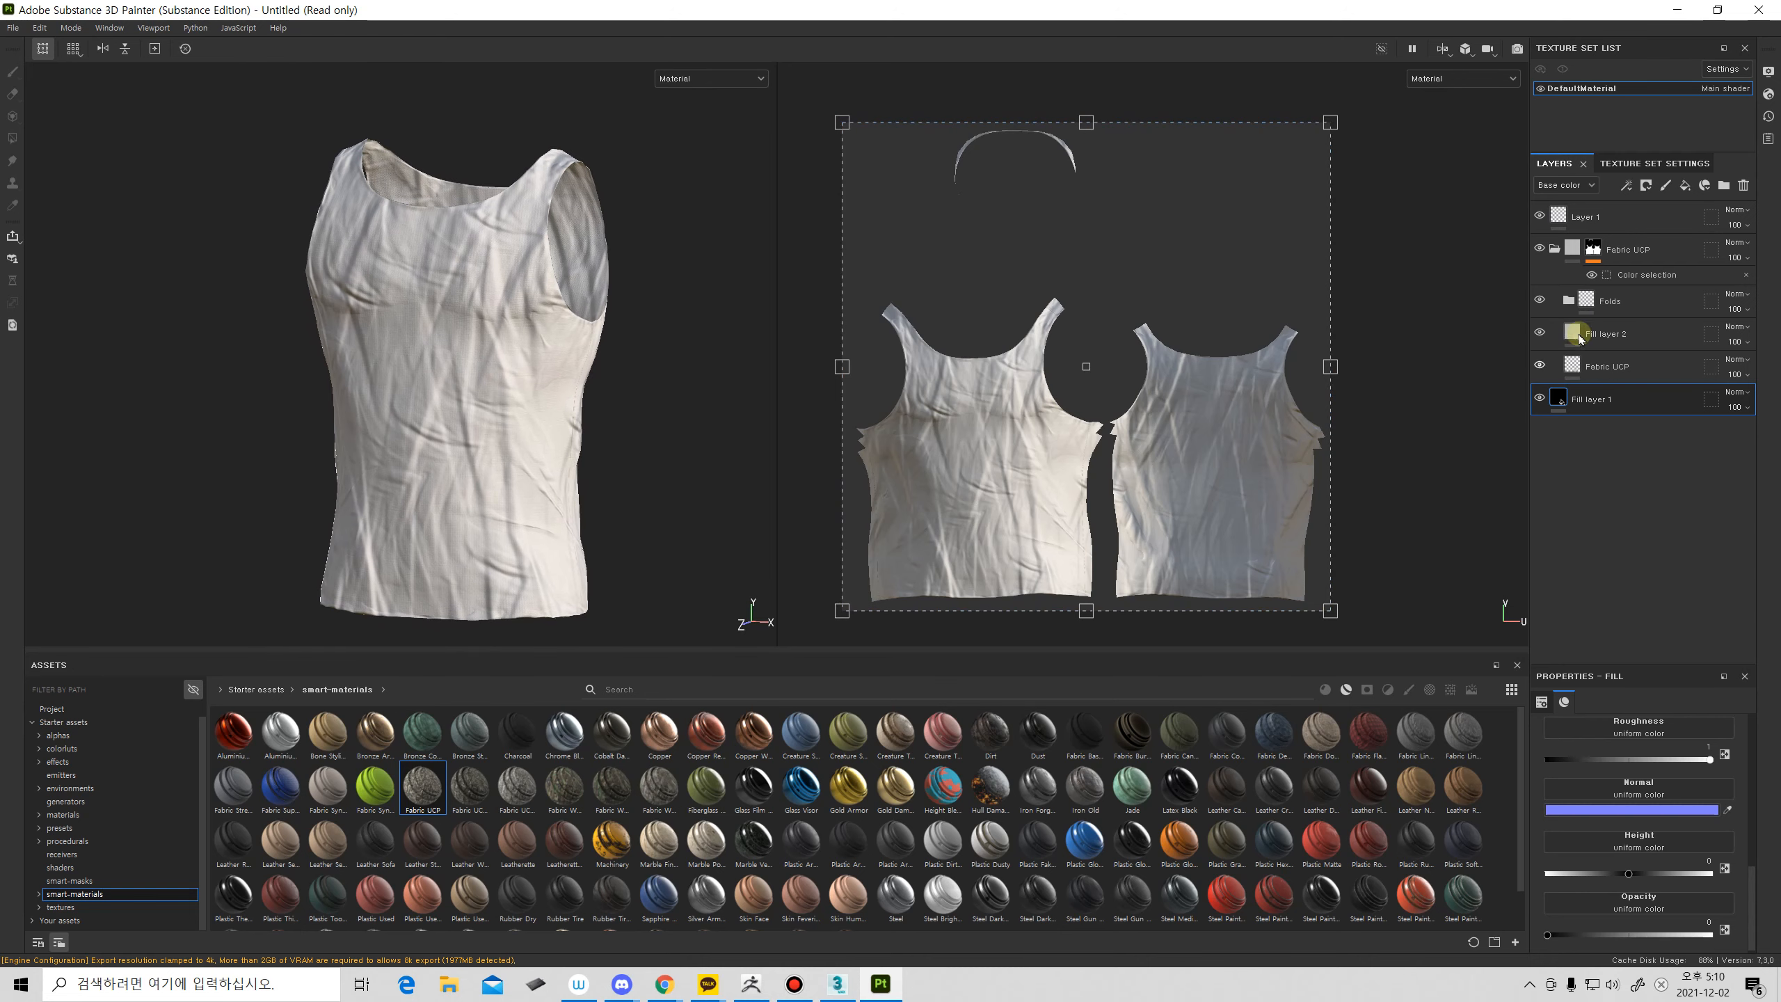